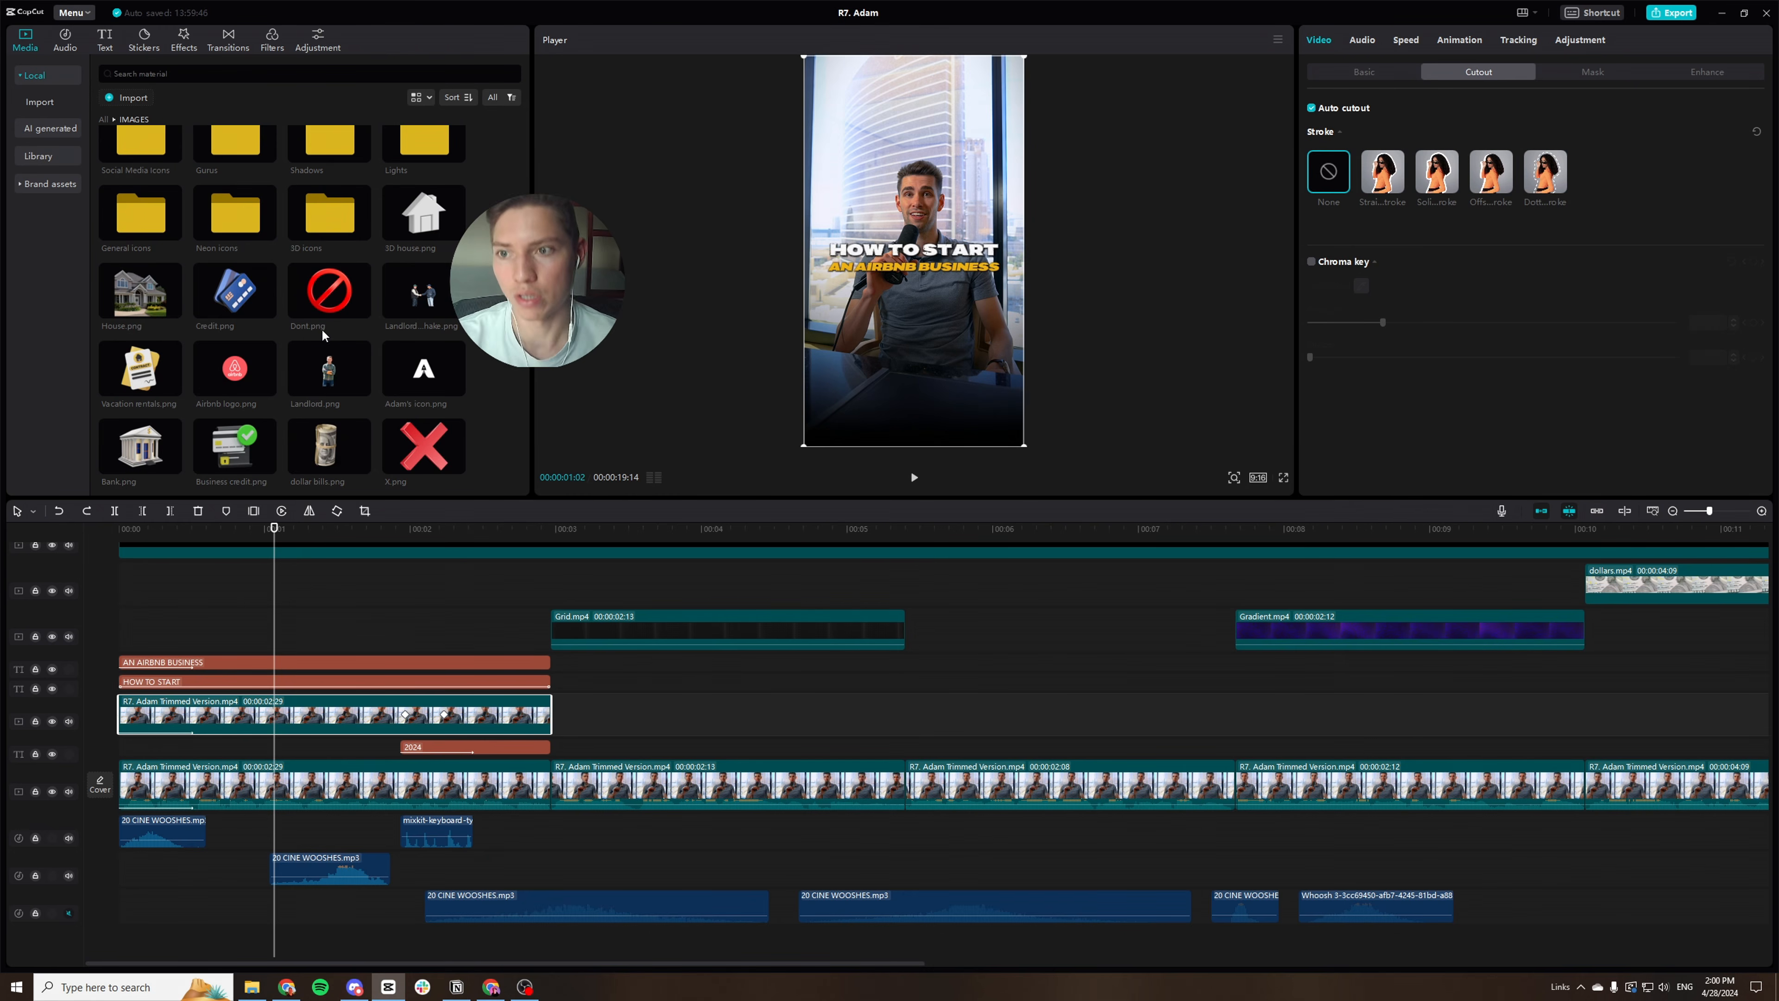
Switch to the browser and open Canva in a new tab.
click(233, 368)
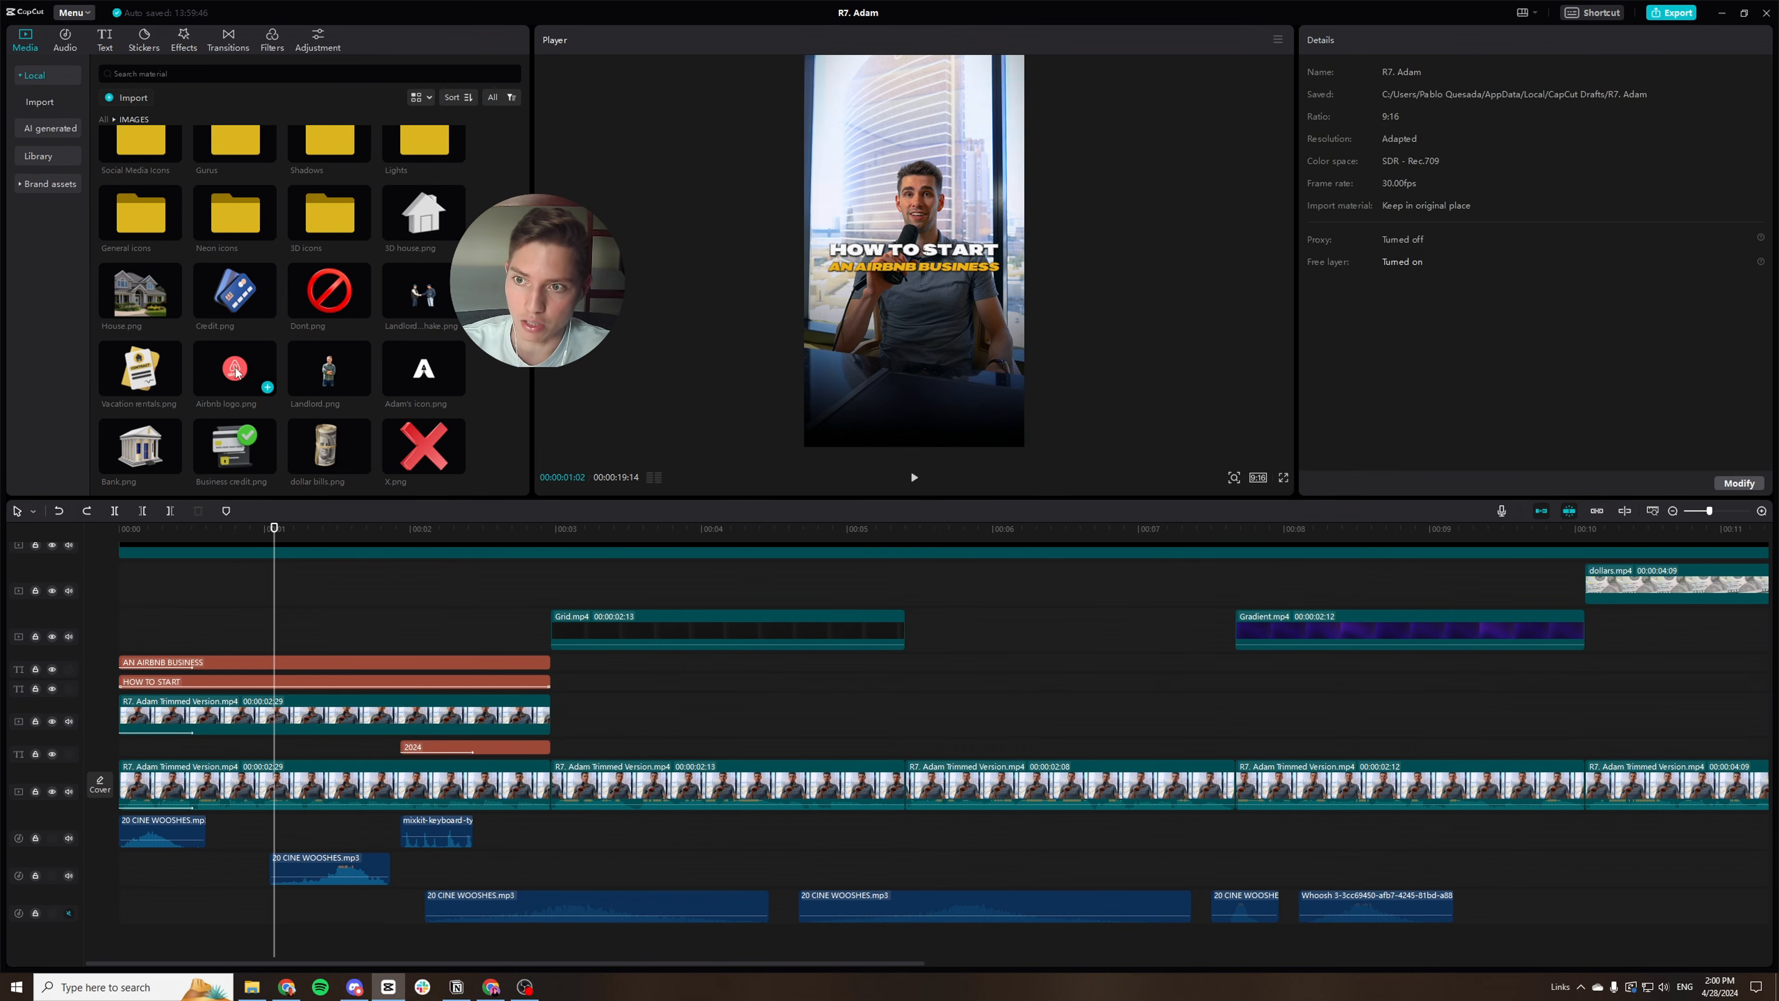
mouse_move(236, 371)
mouse_down()
mouse_move(493, 683)
mouse_move(373, 593)
mouse_move(302, 570)
mouse_move(235, 378)
mouse_up()
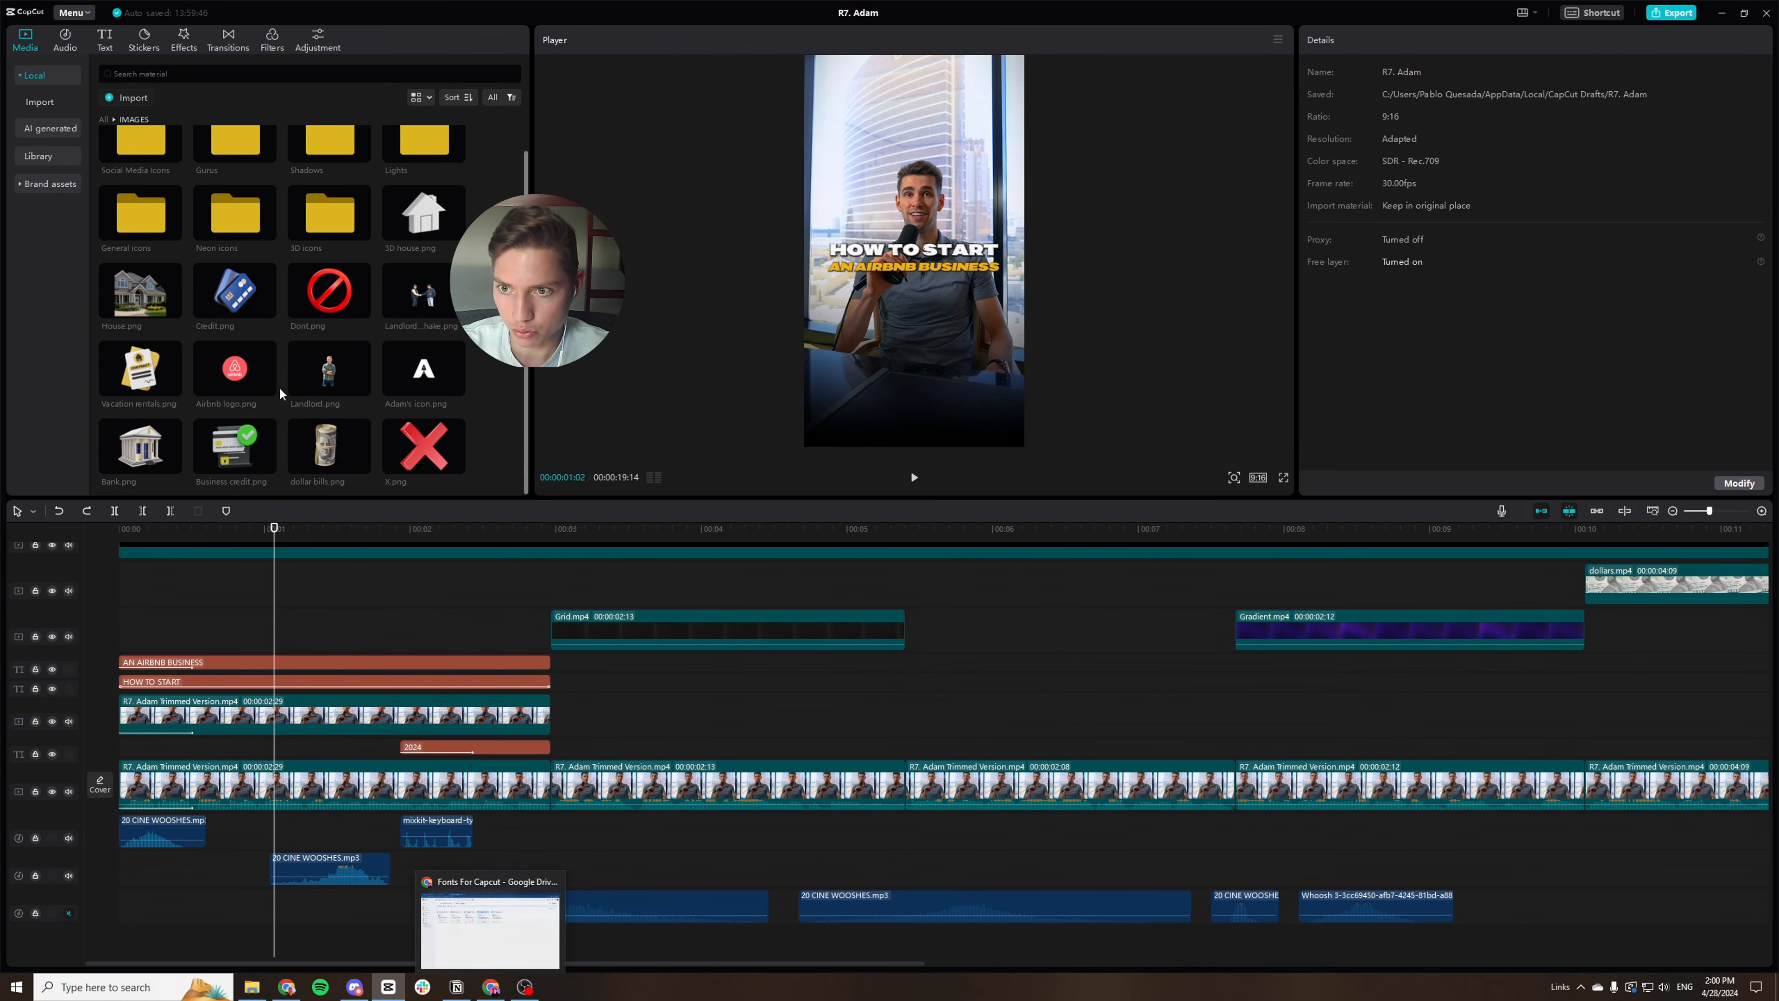
click(490, 917)
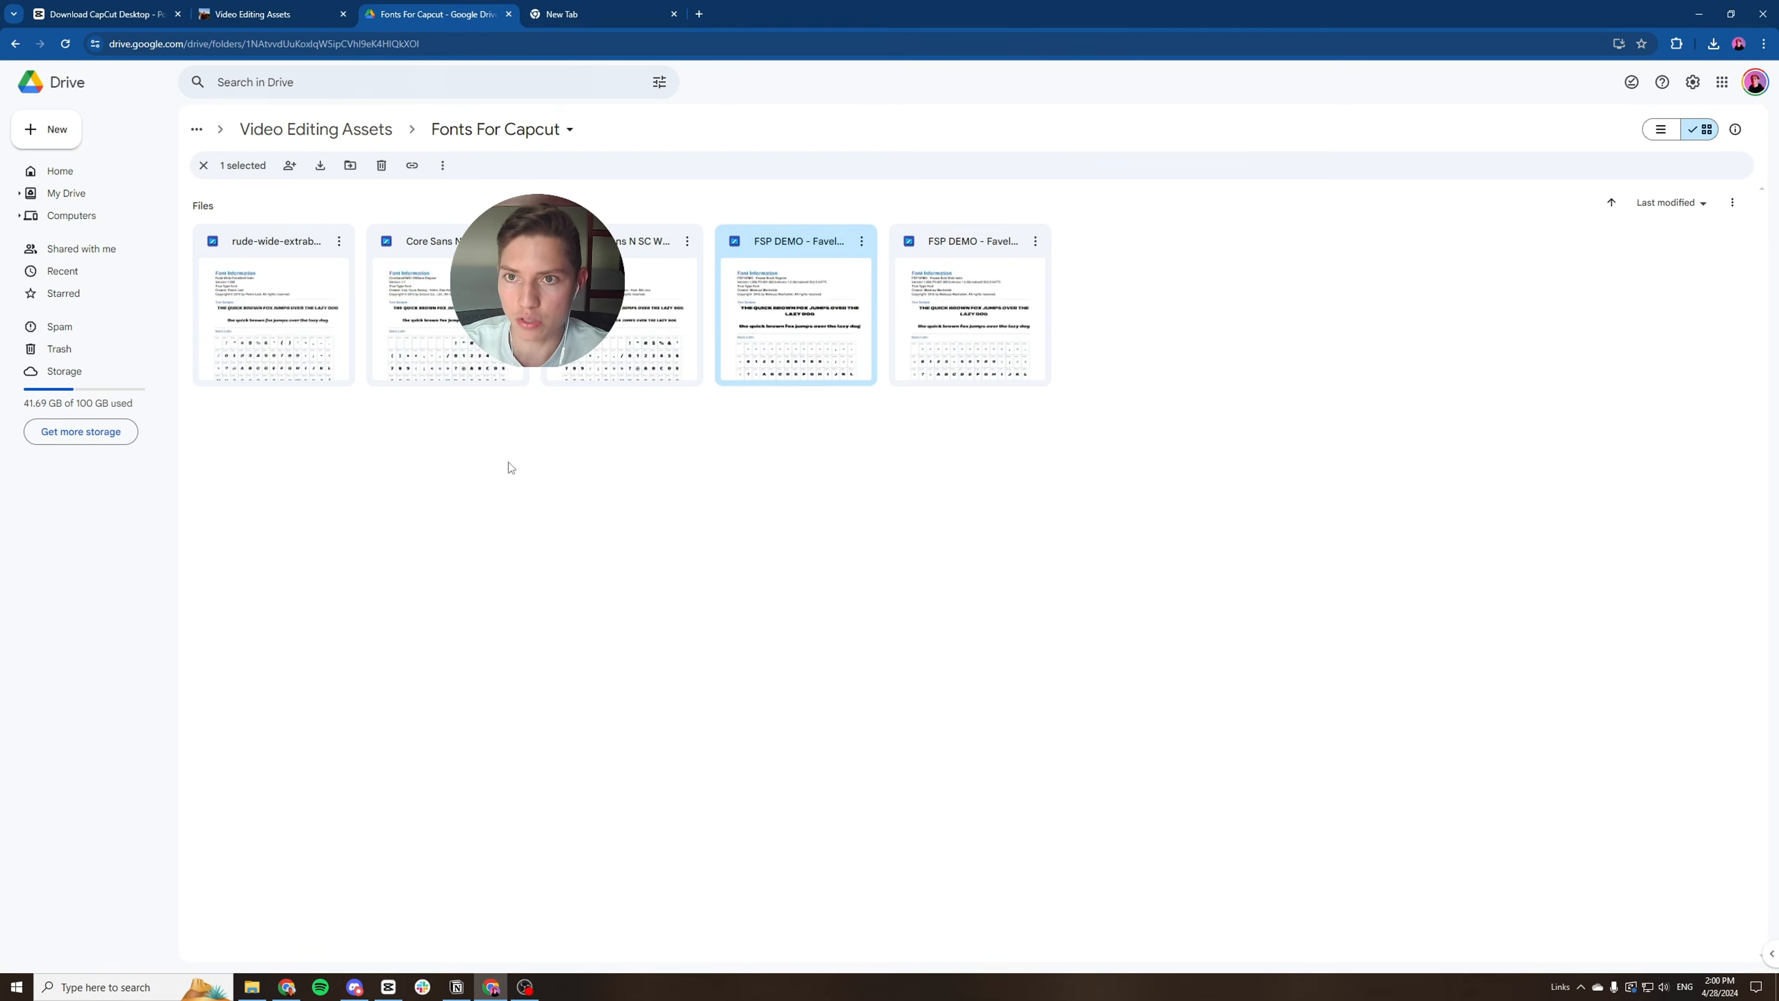
key(ctrl+t)
click(59, 69)
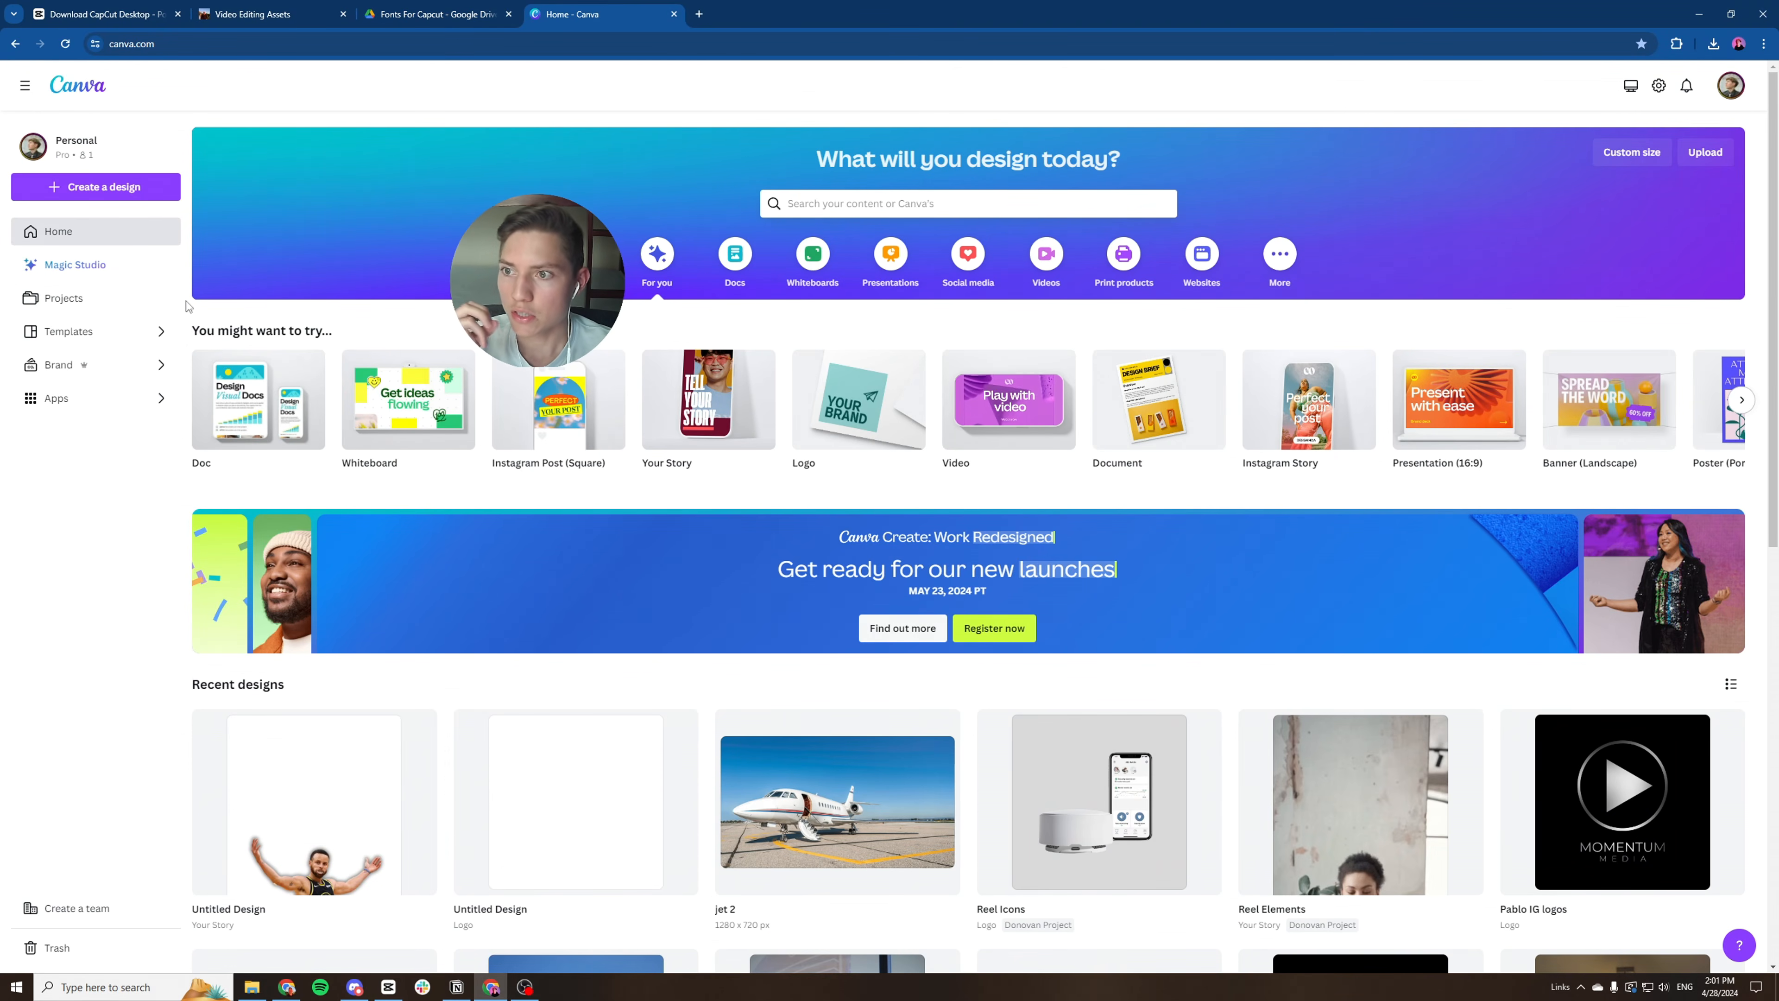
scroll(491, 689, down, 2)
scroll(511, 673, up, 2)
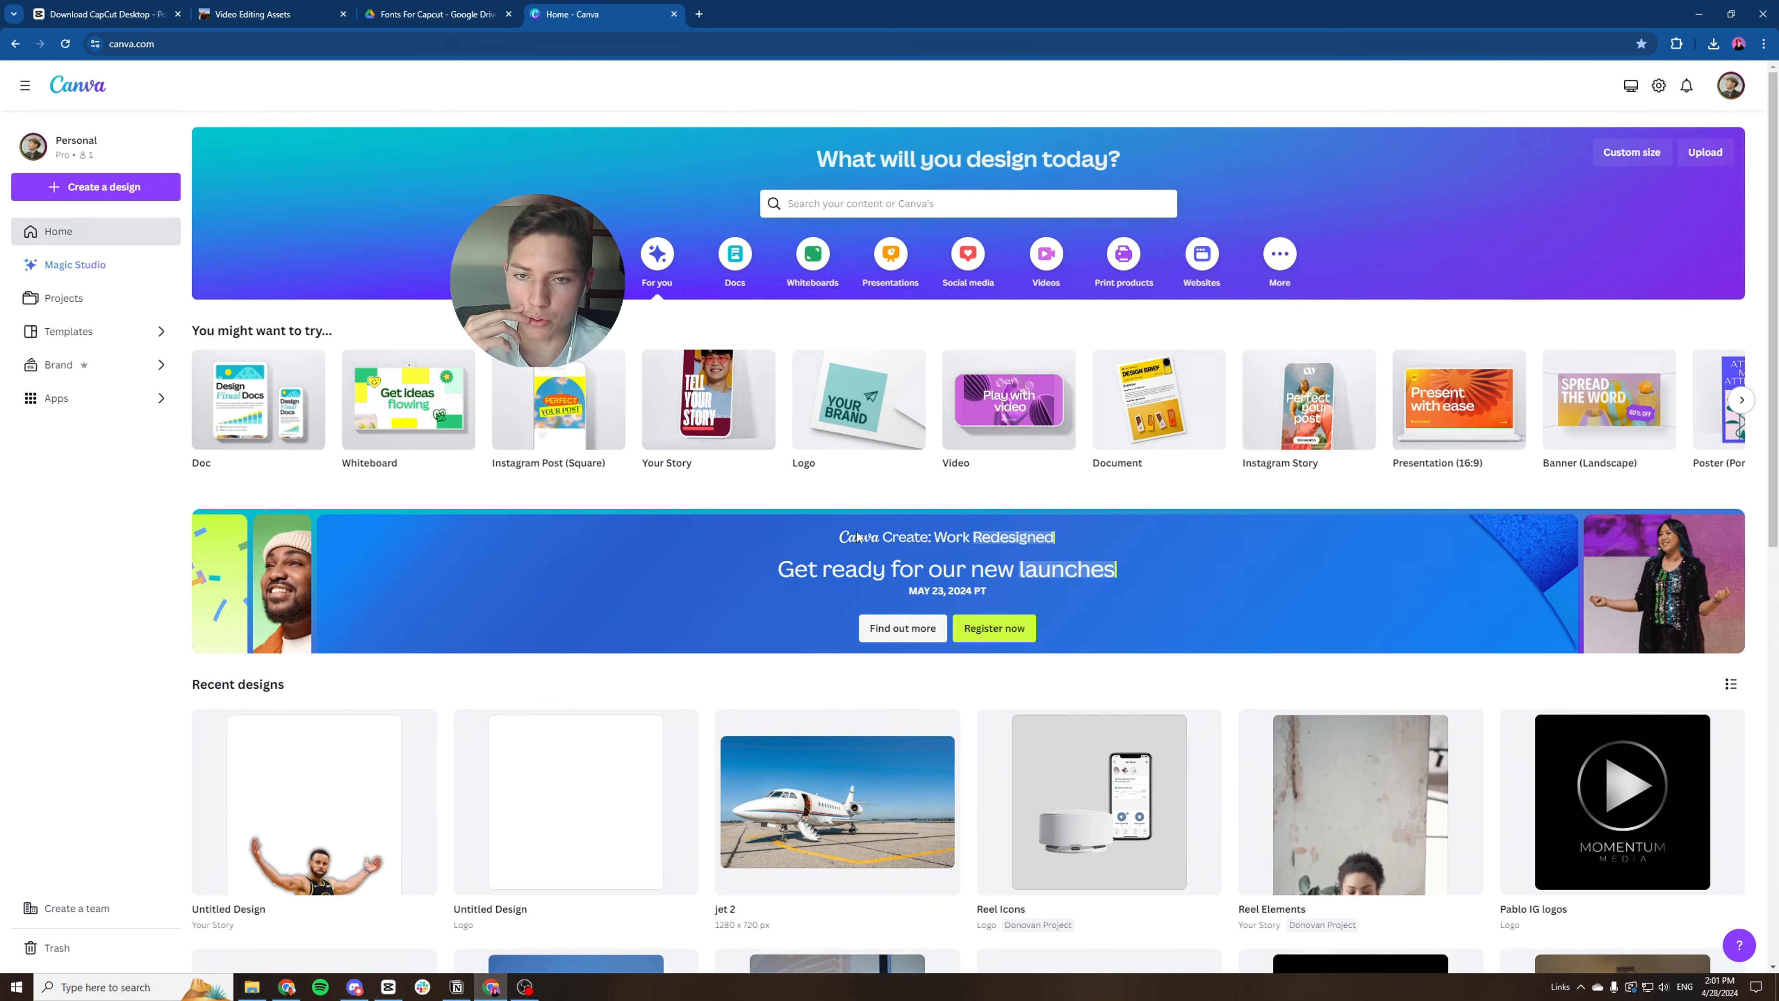
scroll(876, 494, down, 2)
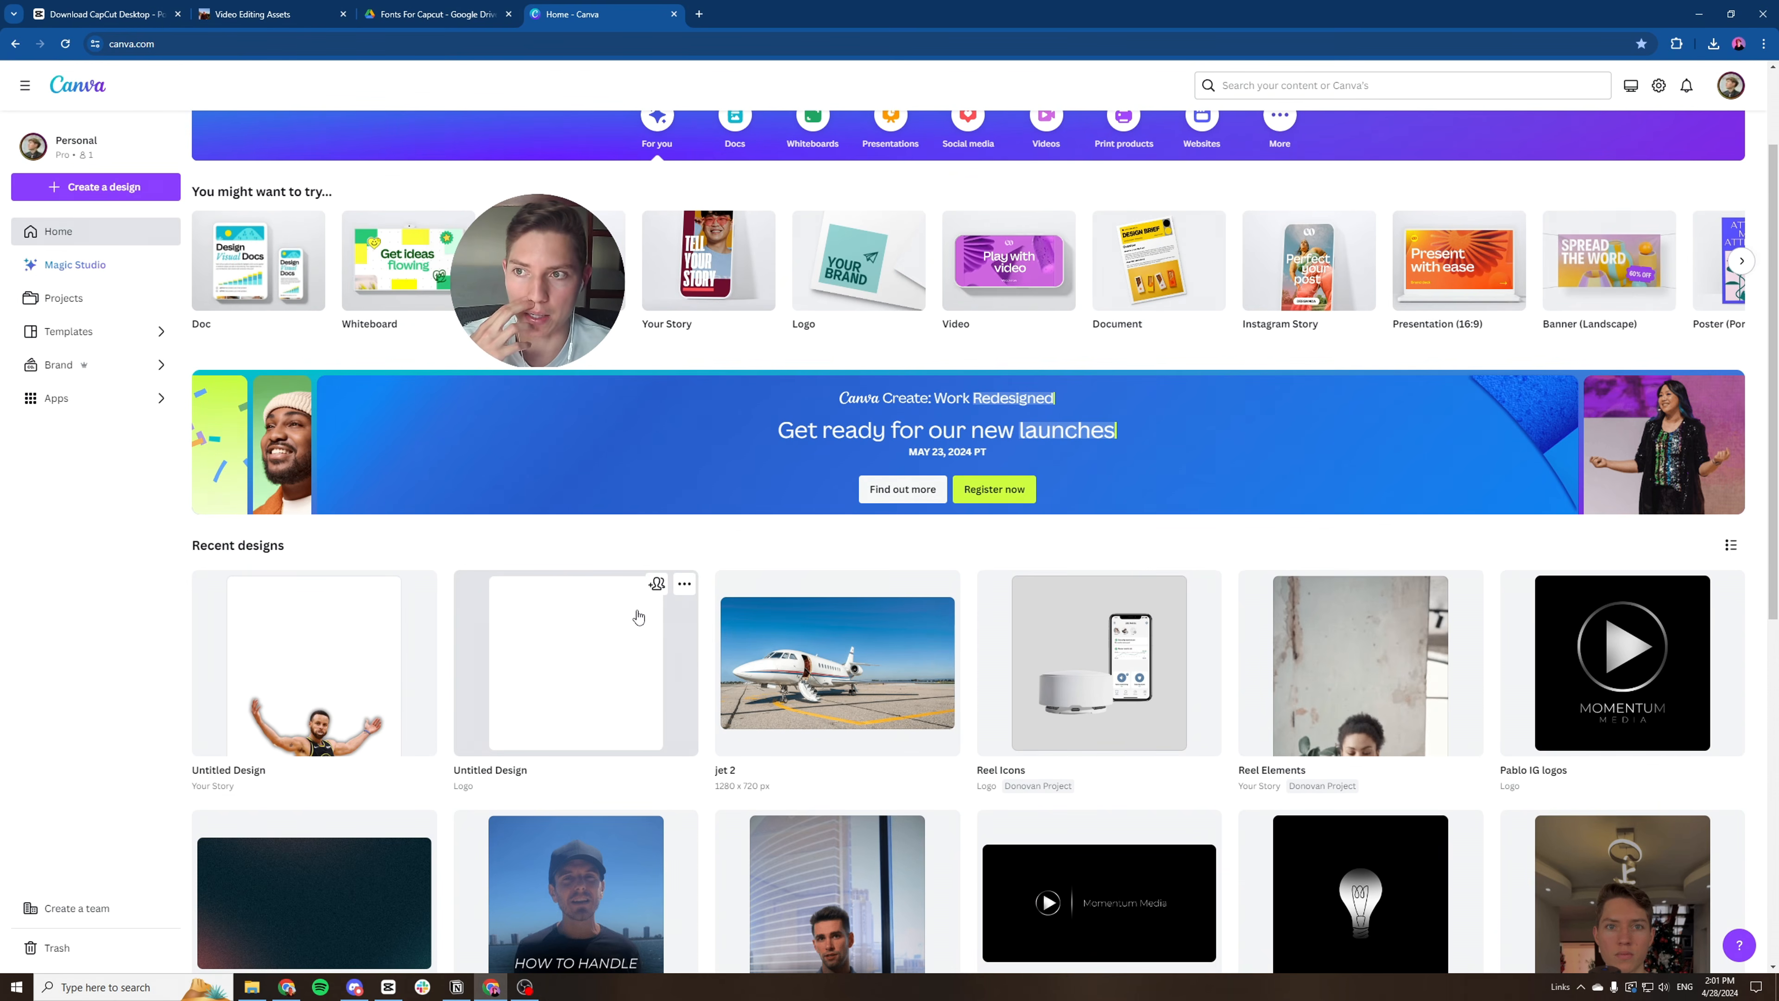
scroll(638, 617, up, 2)
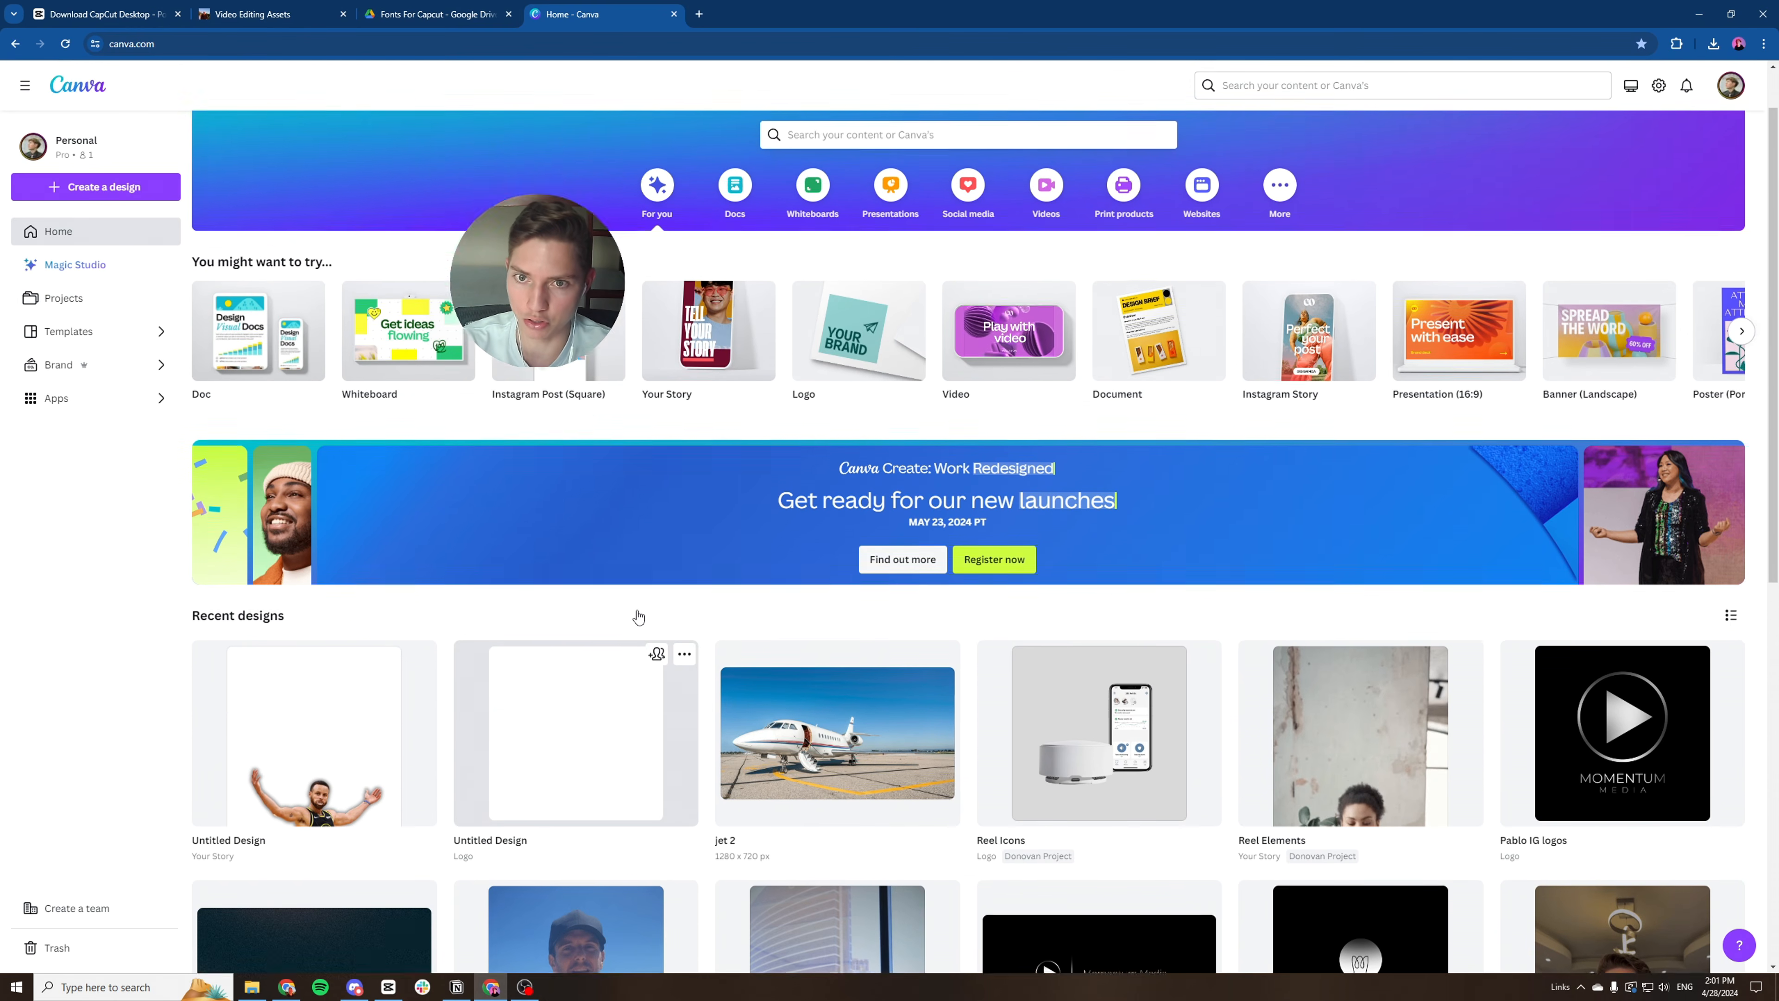
scroll(638, 617, down, 2)
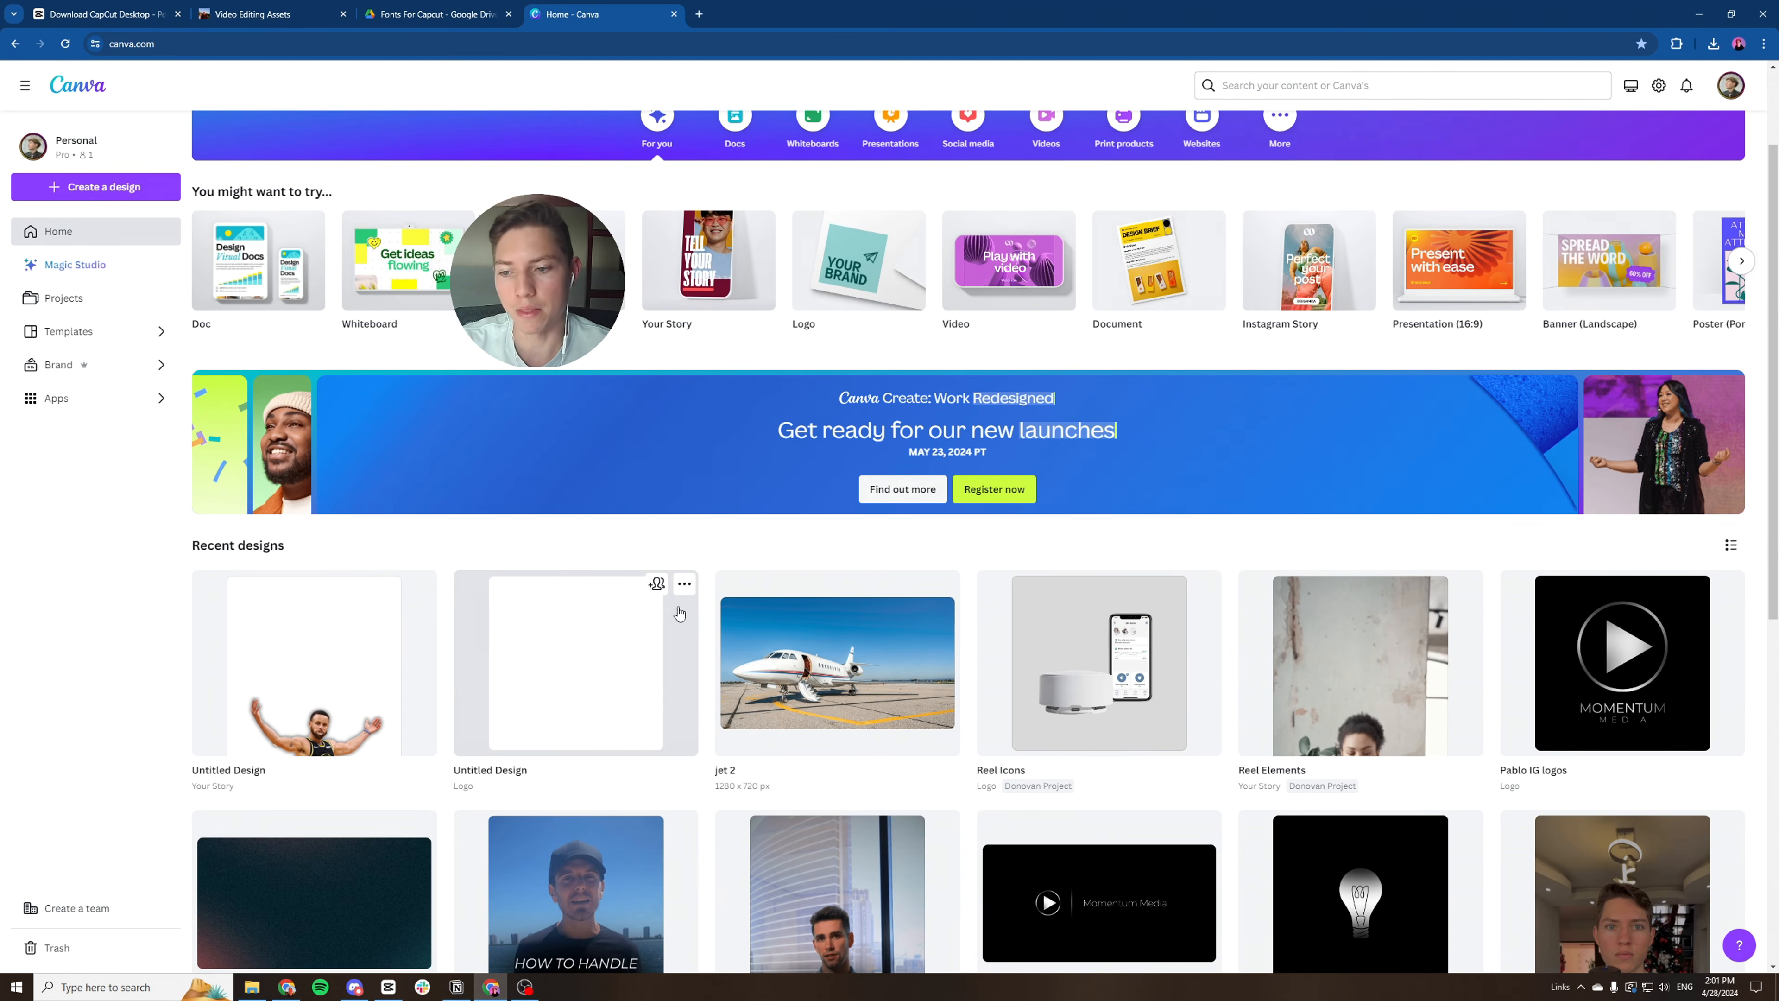
scroll(678, 614, up, 2)
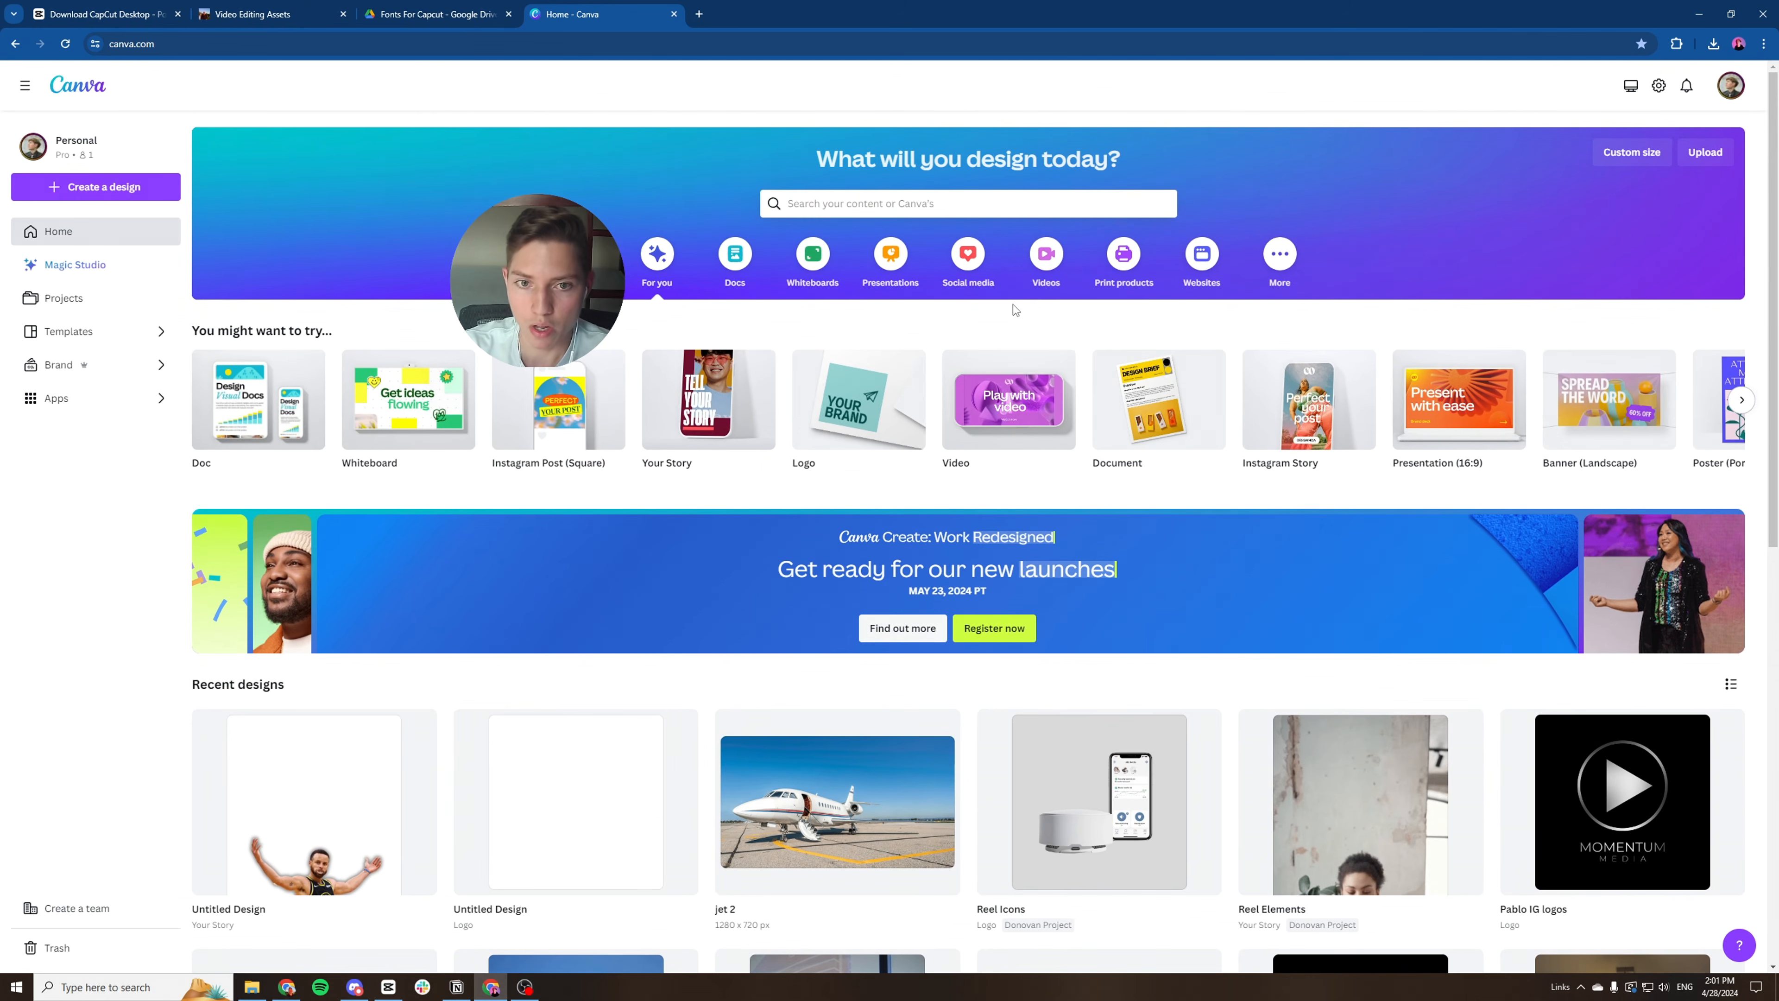
Create a blank Instagram Story design in Canva at 1080 × 1920 px.
mouse_move(1309, 399)
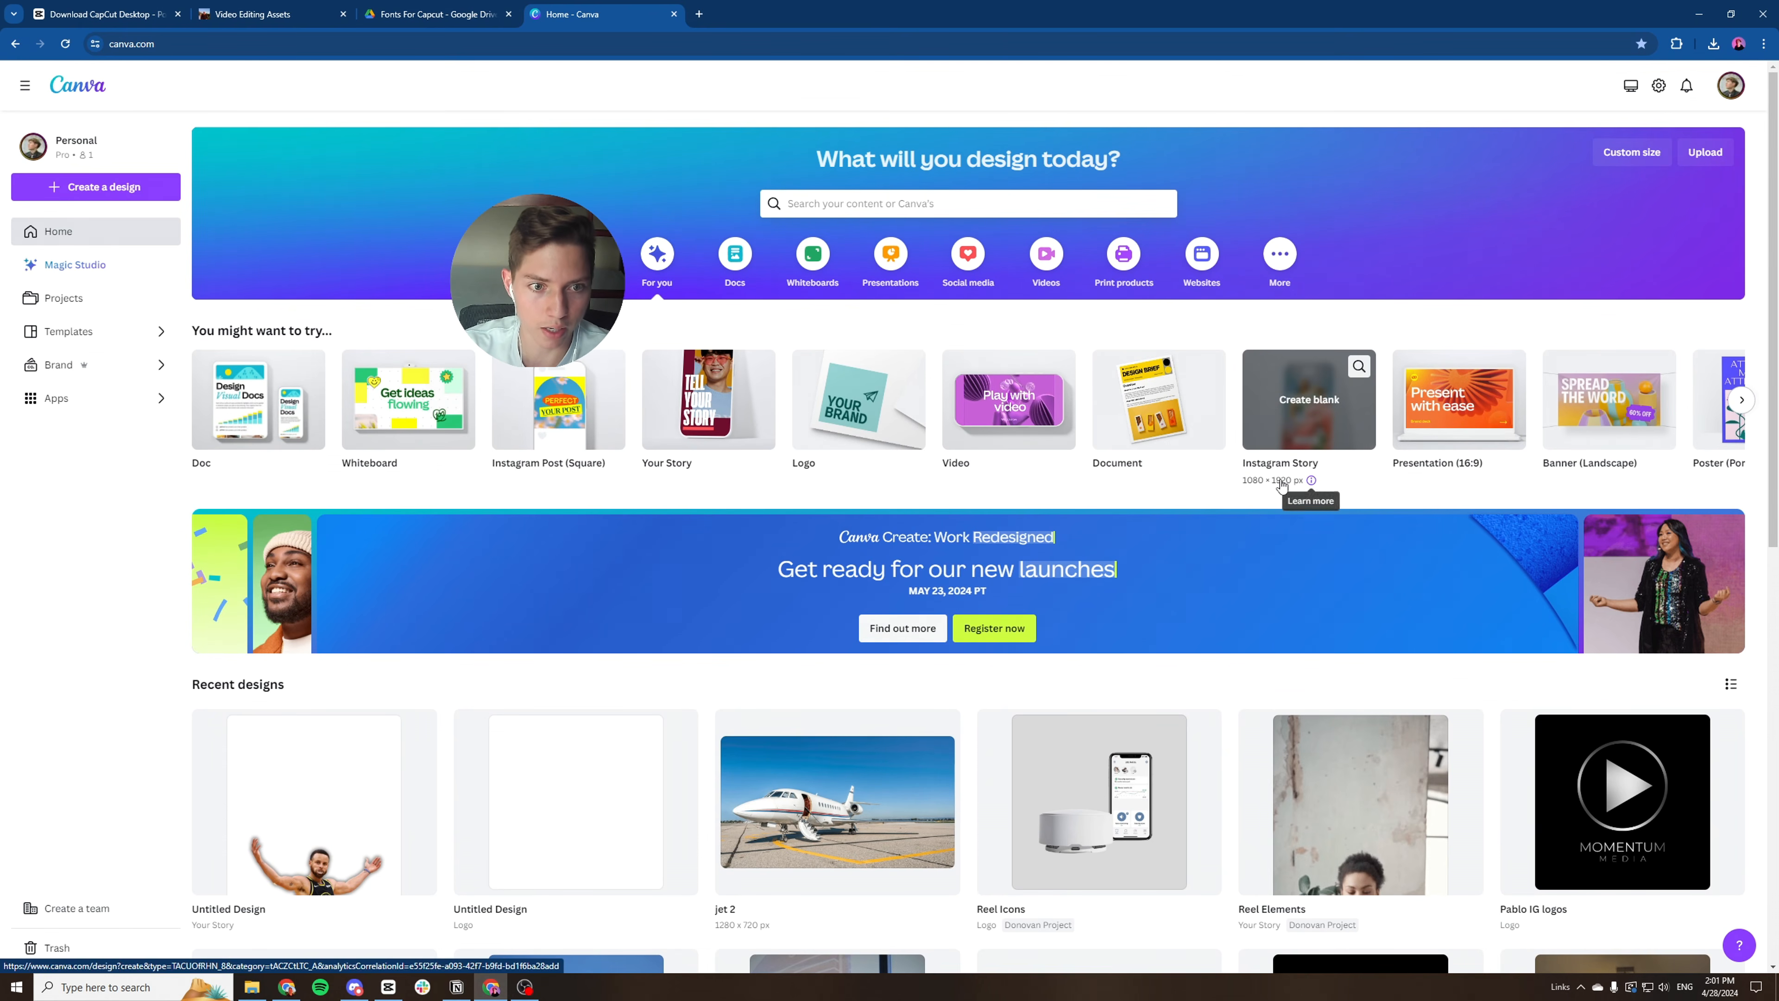
click(388, 987)
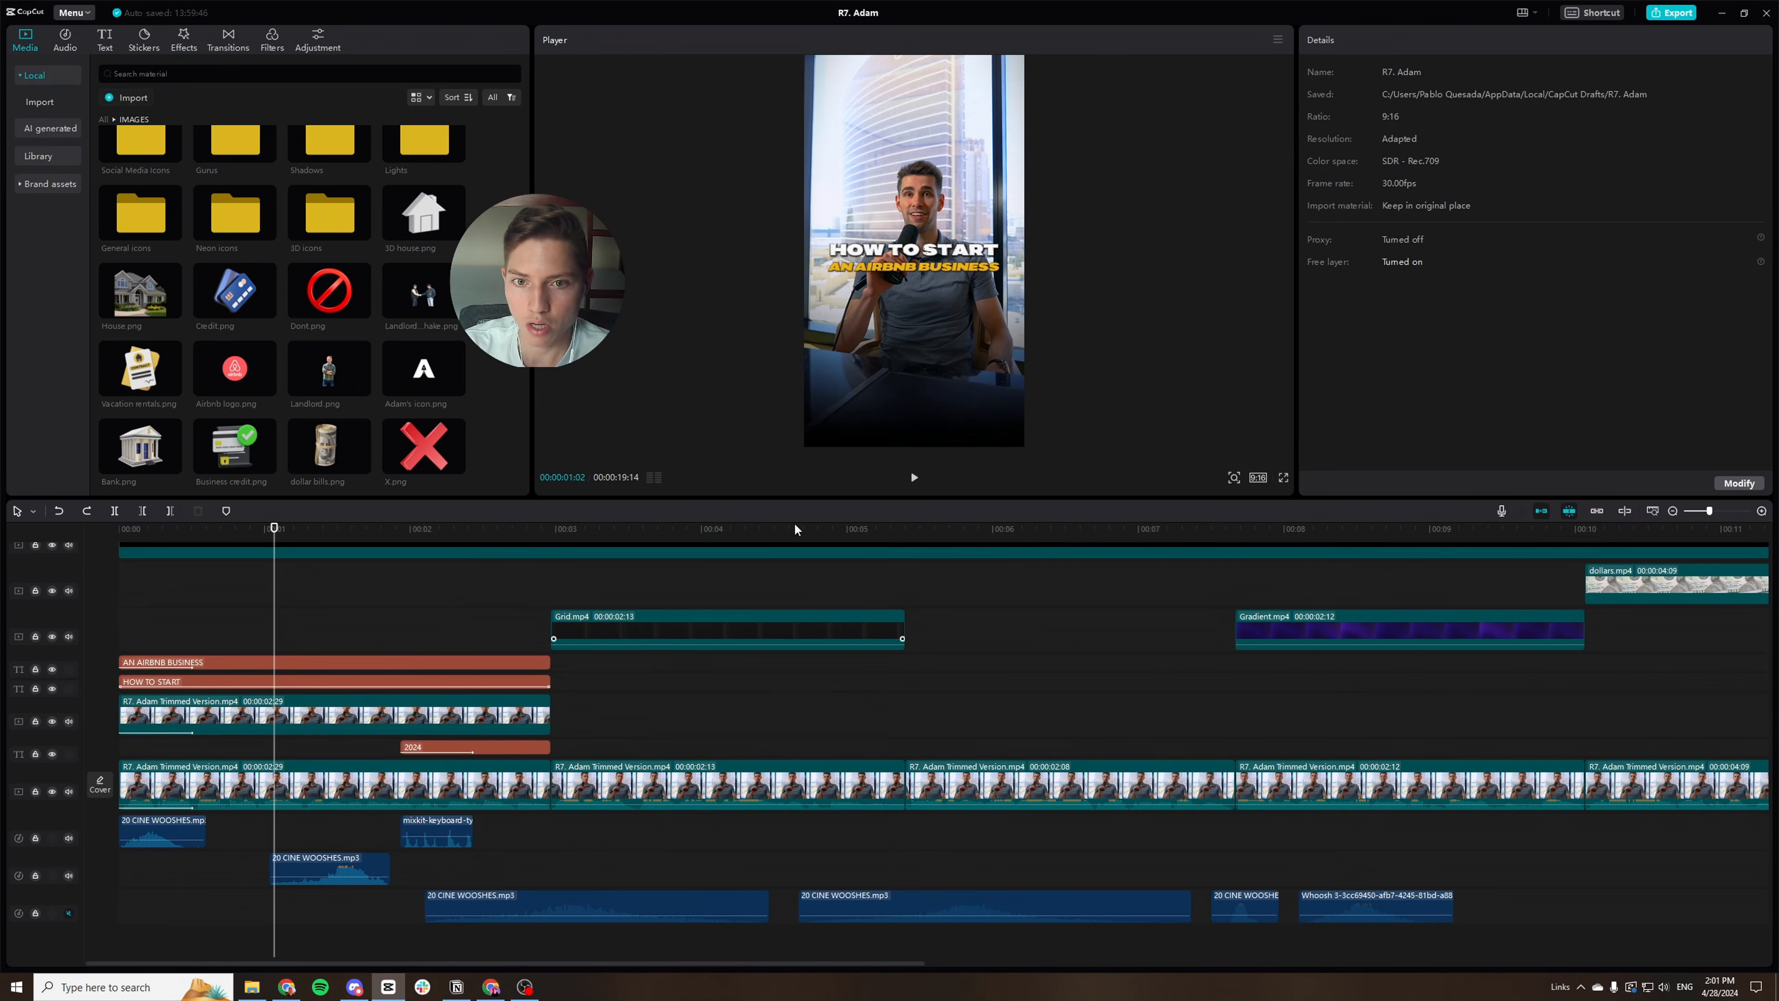
click(1724, 12)
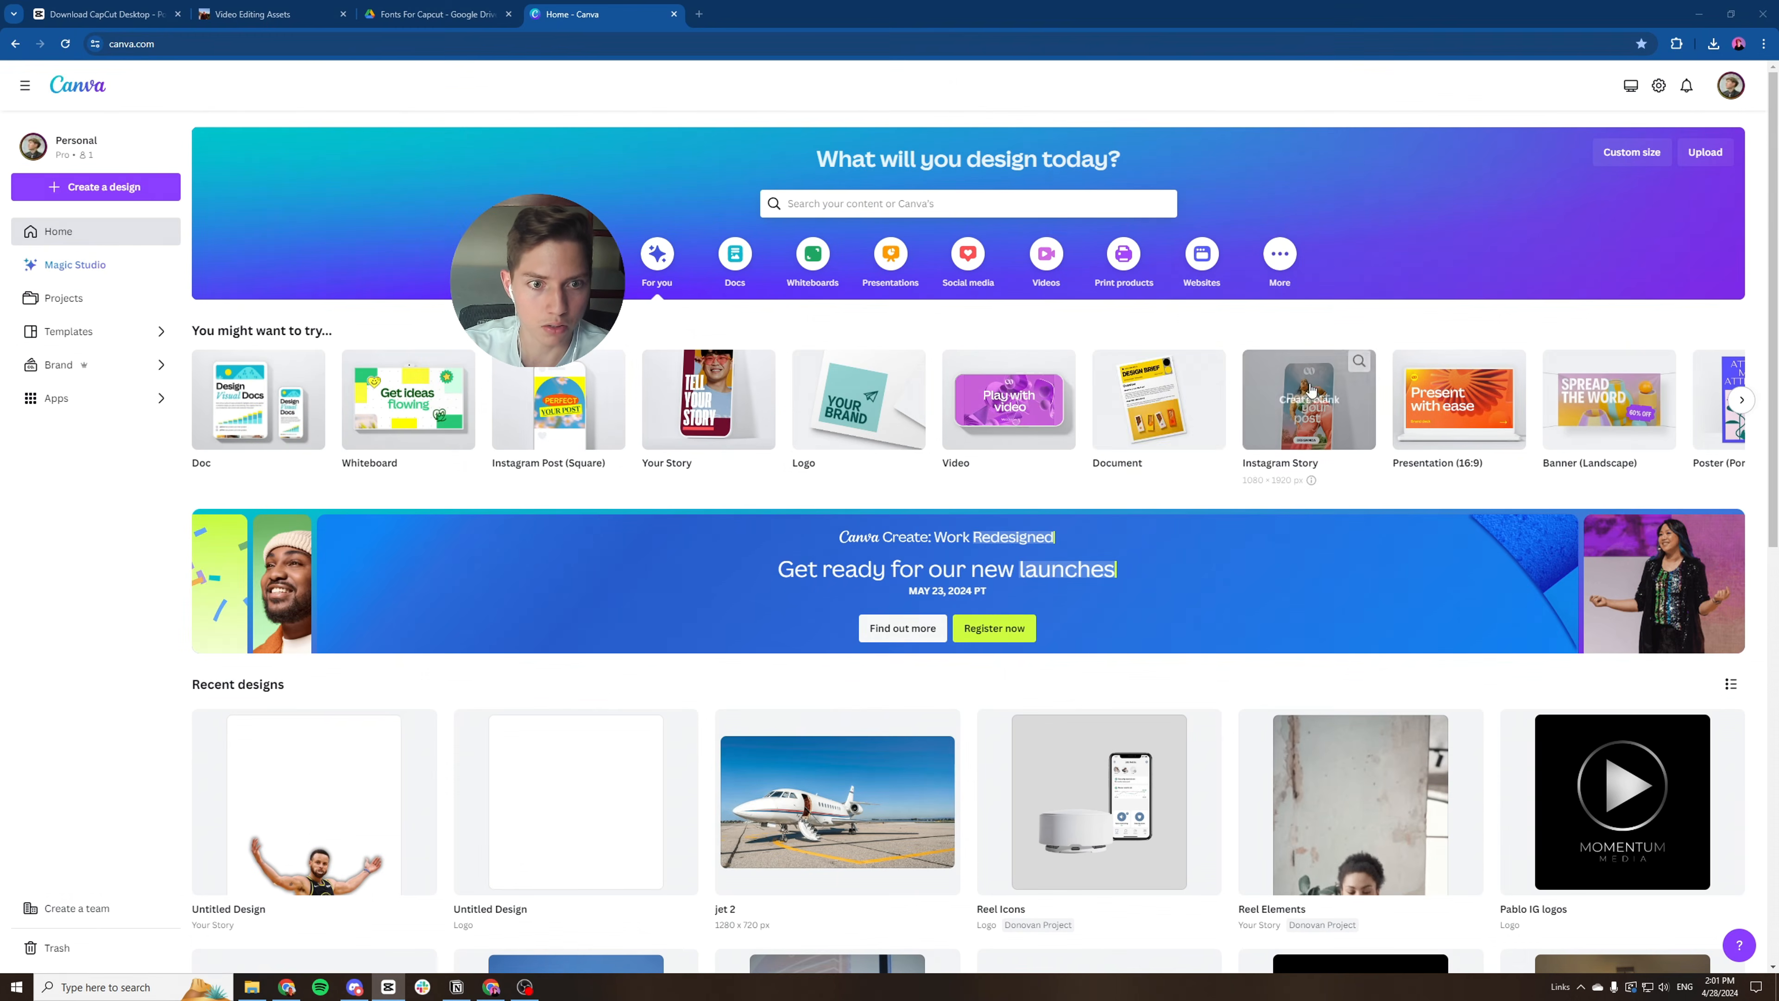
click(1159, 442)
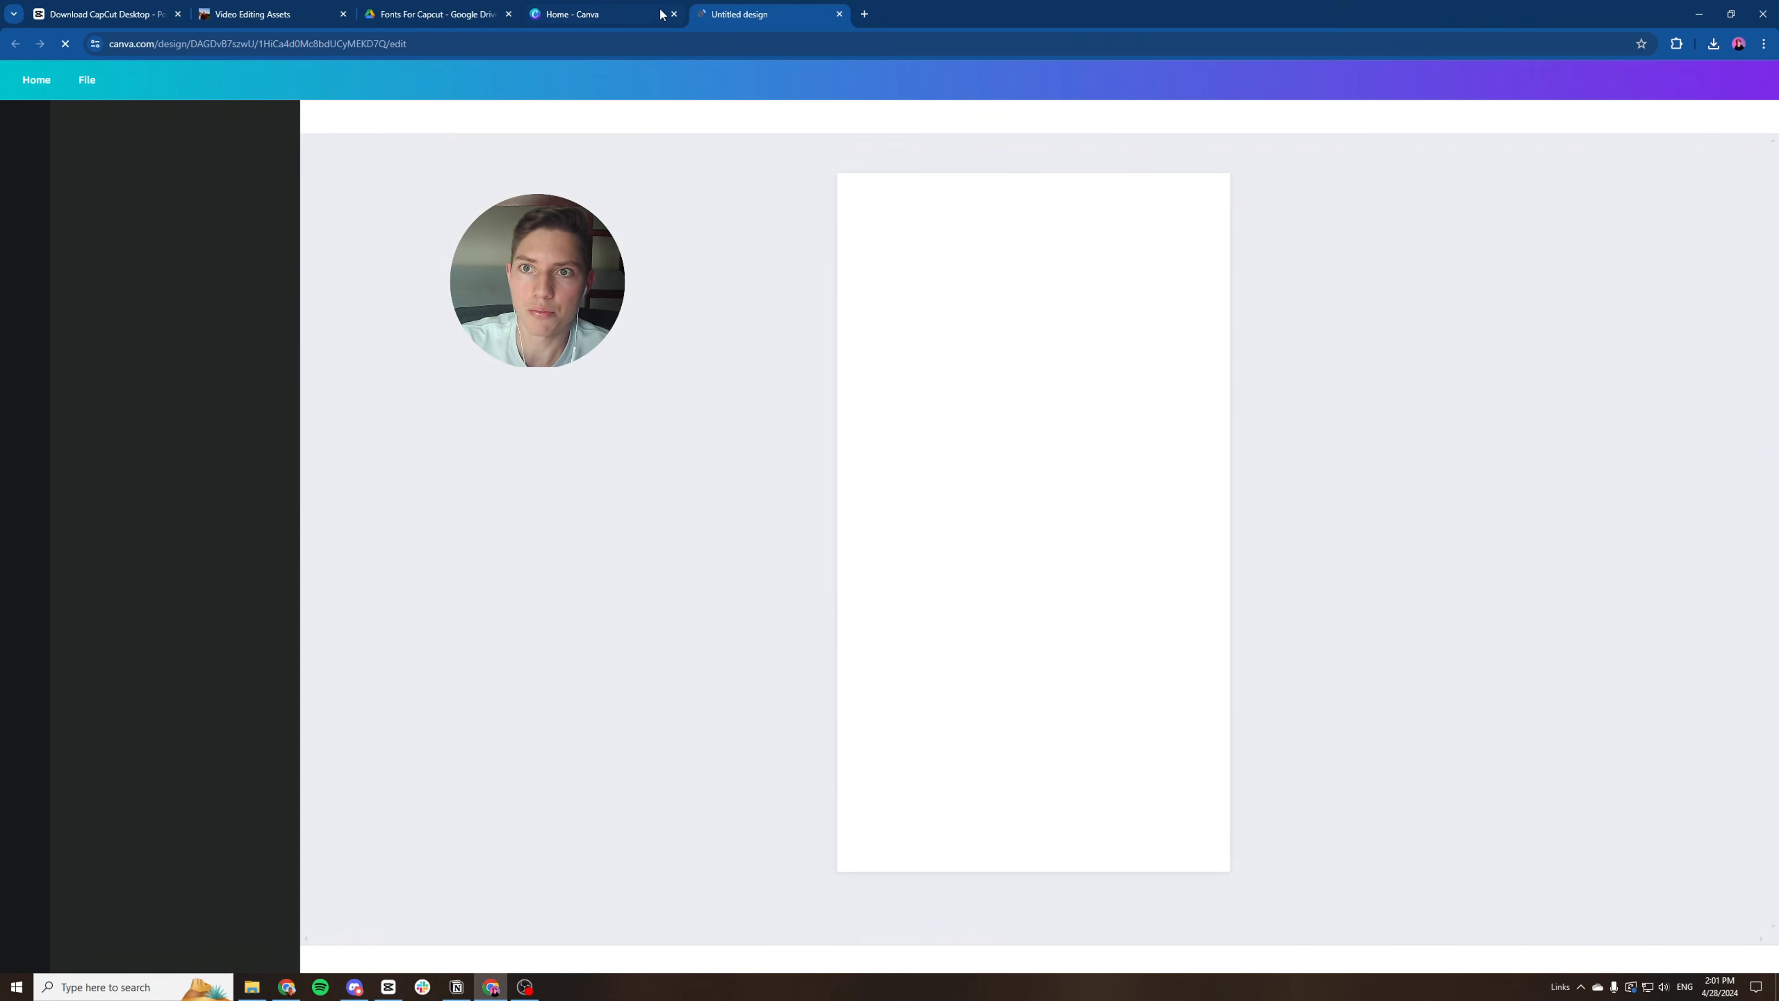
Search the design elements for "house" and narrow the results to graphics.
click(24, 173)
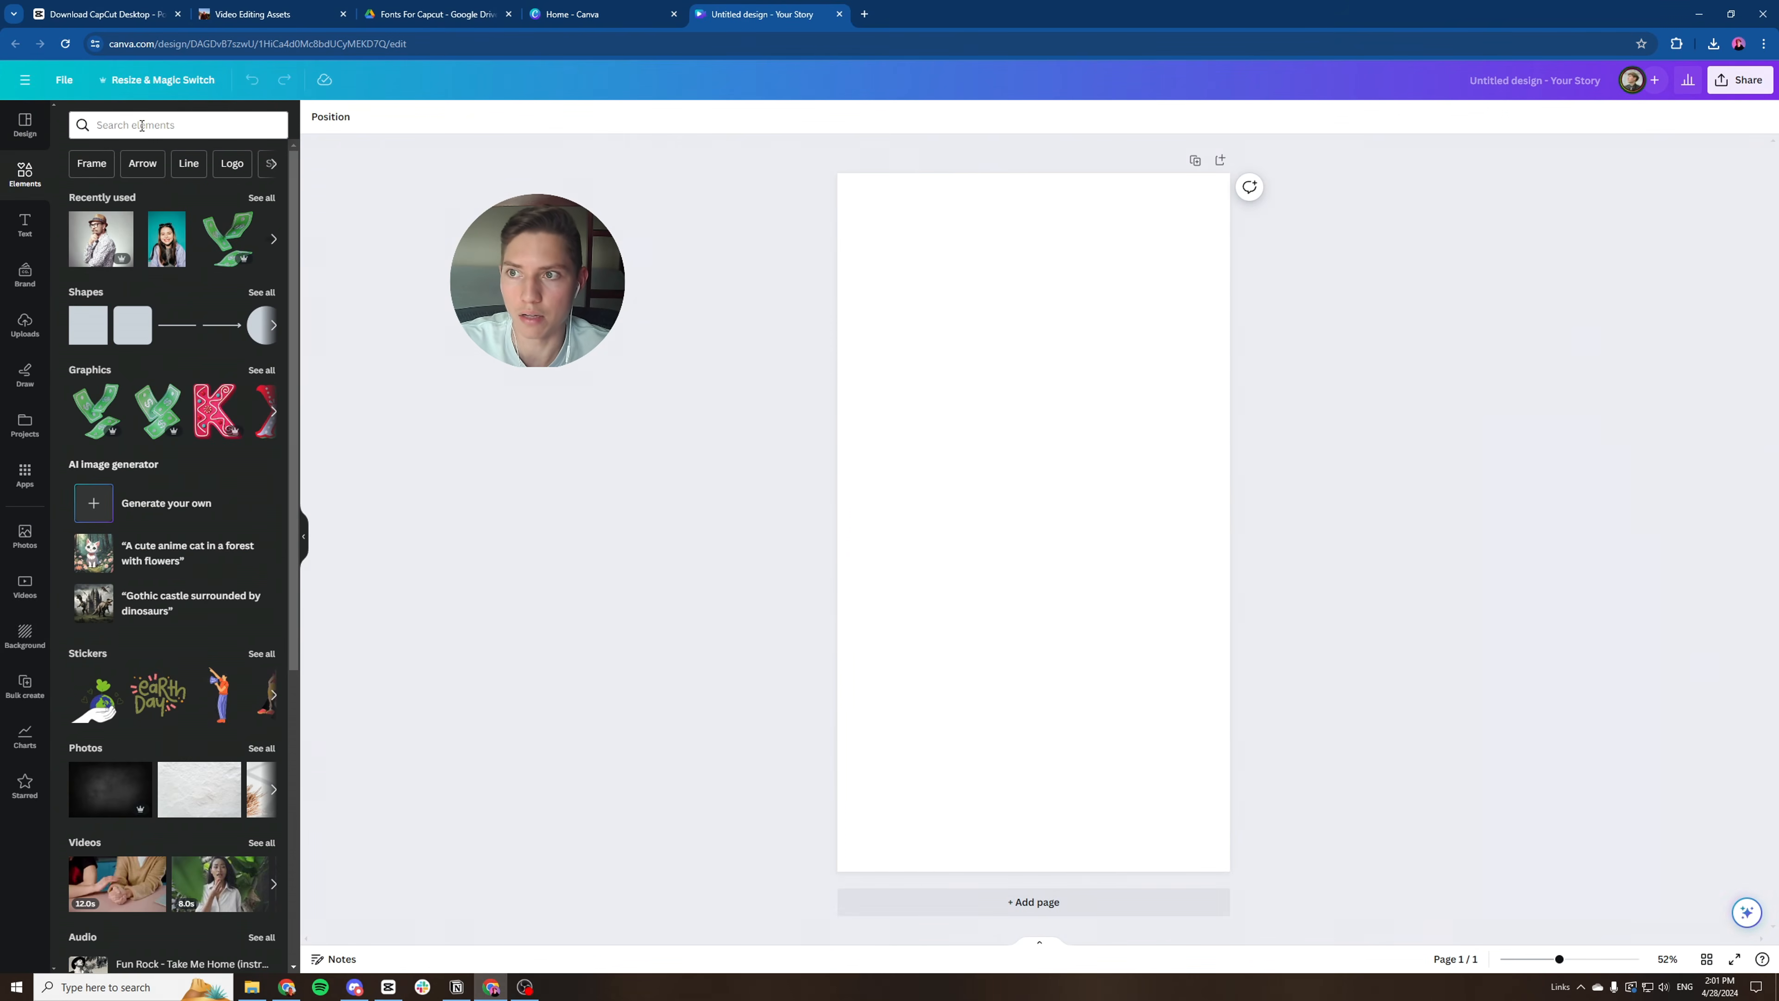
click(141, 126)
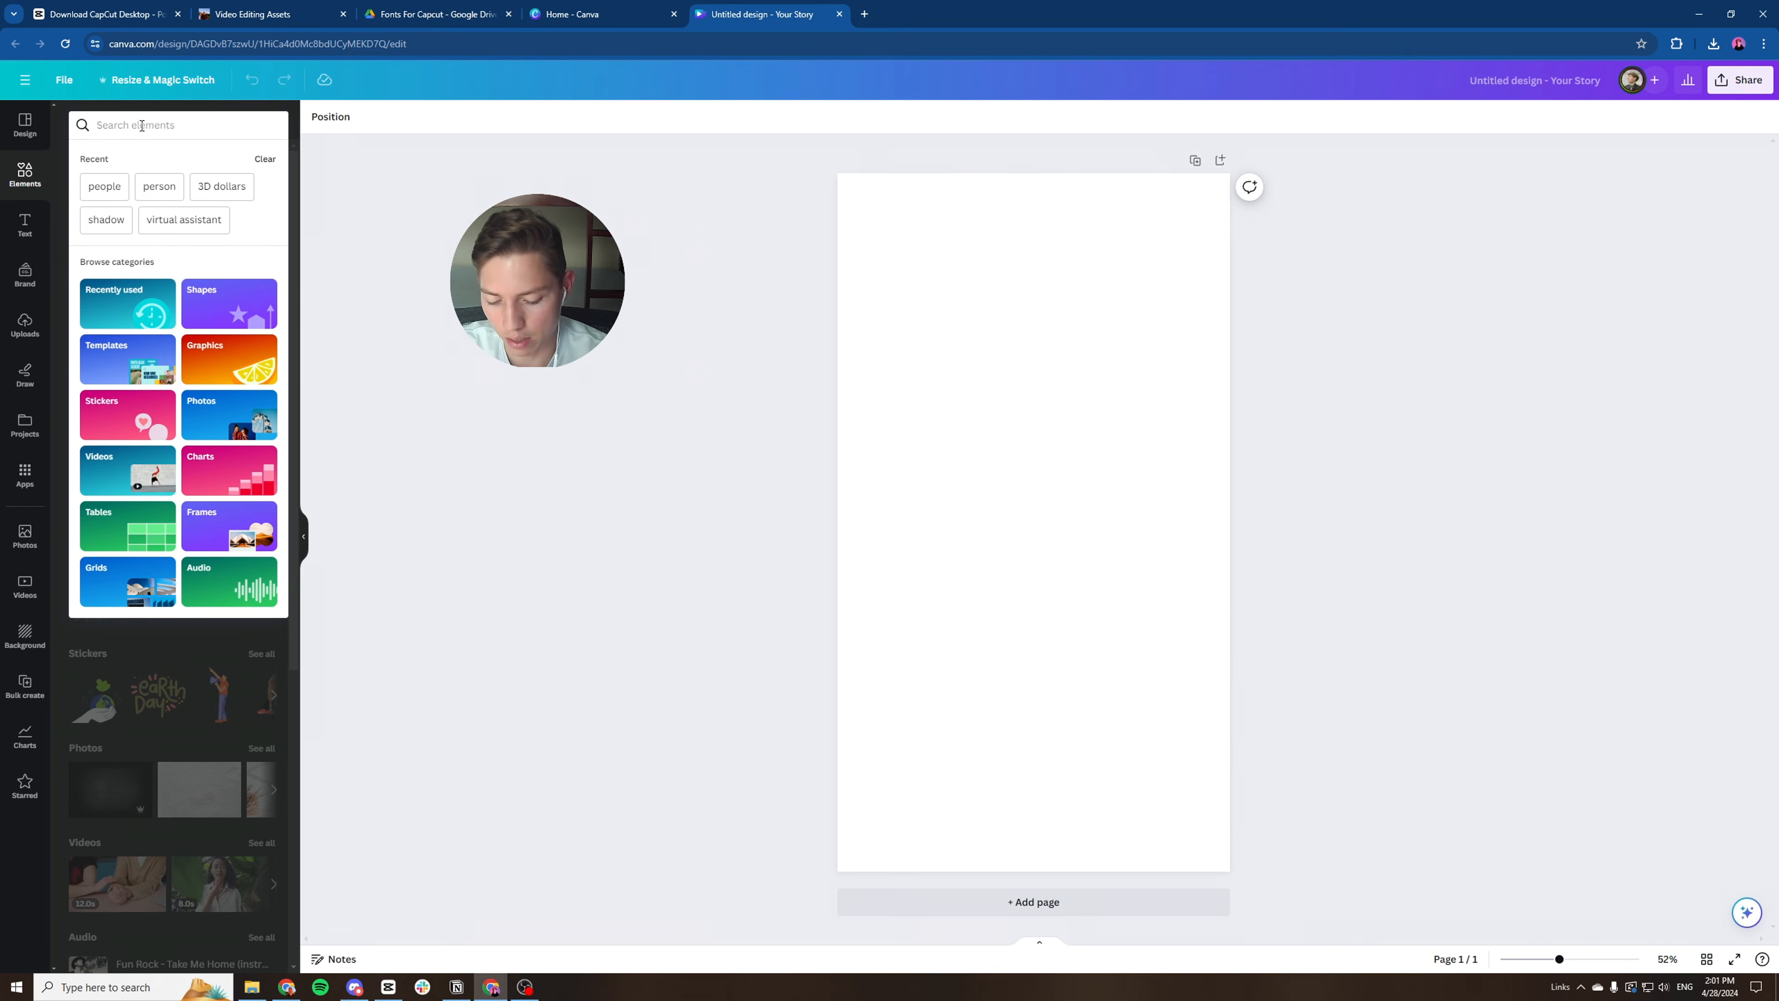
text(house)
key(Return)
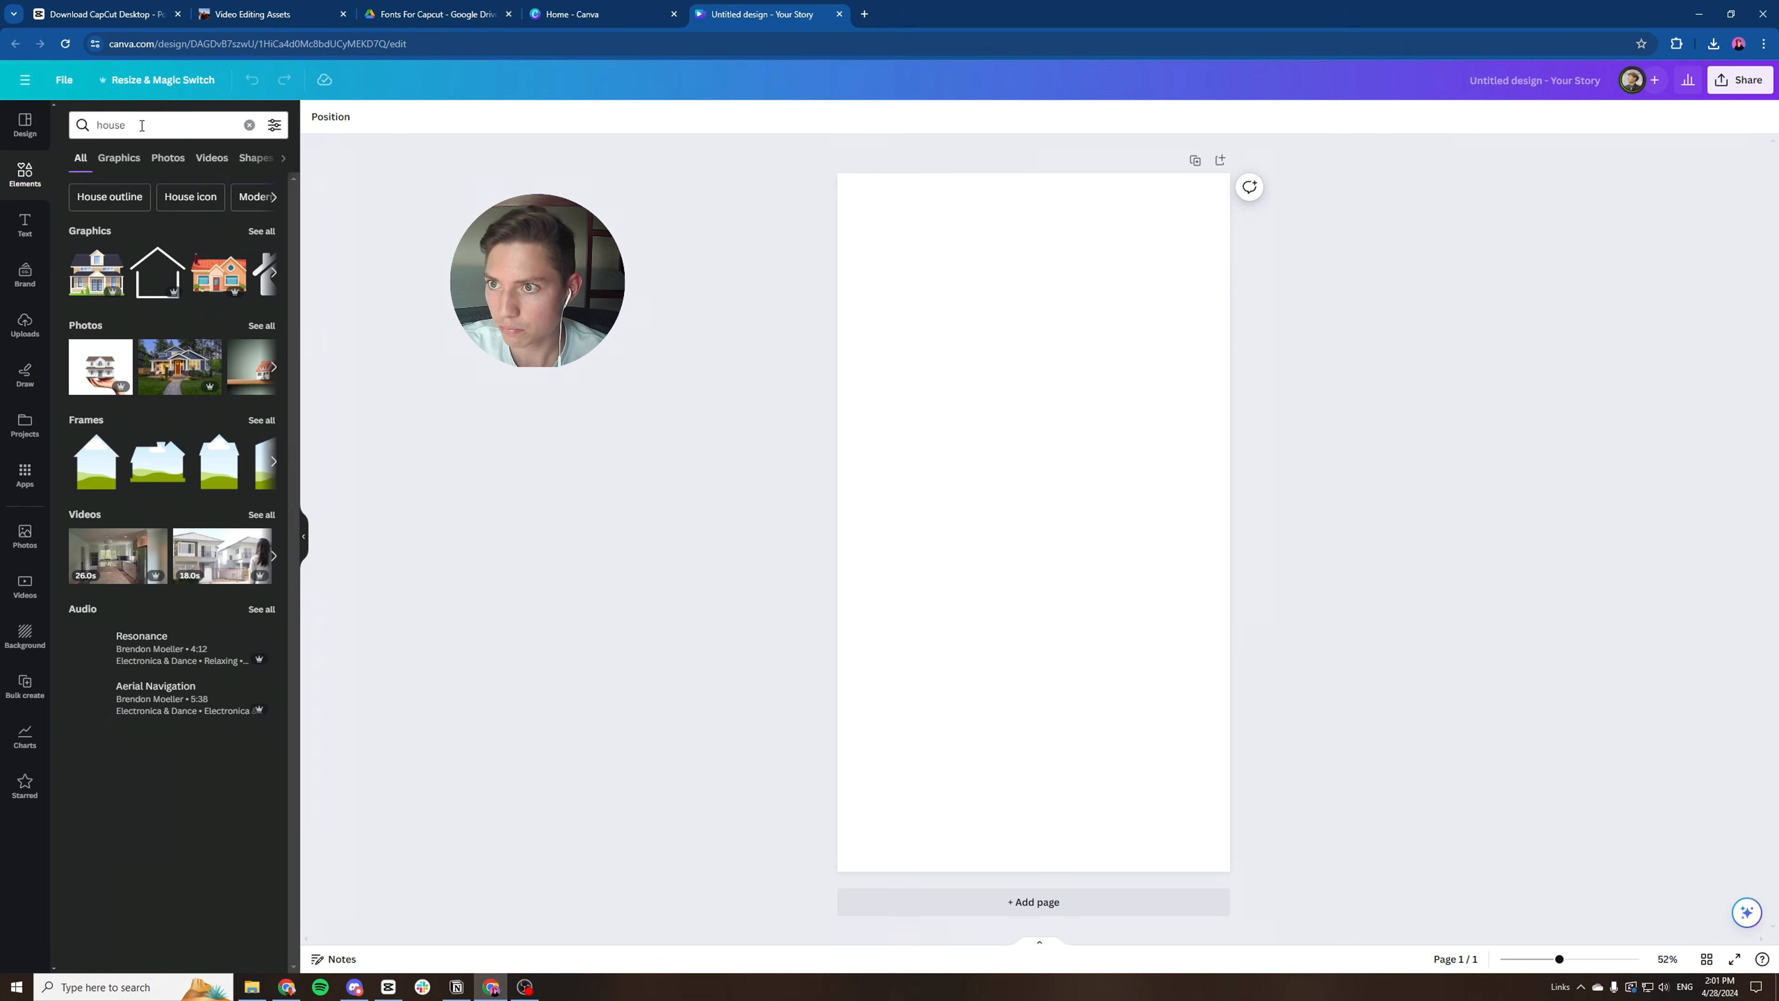
click(169, 157)
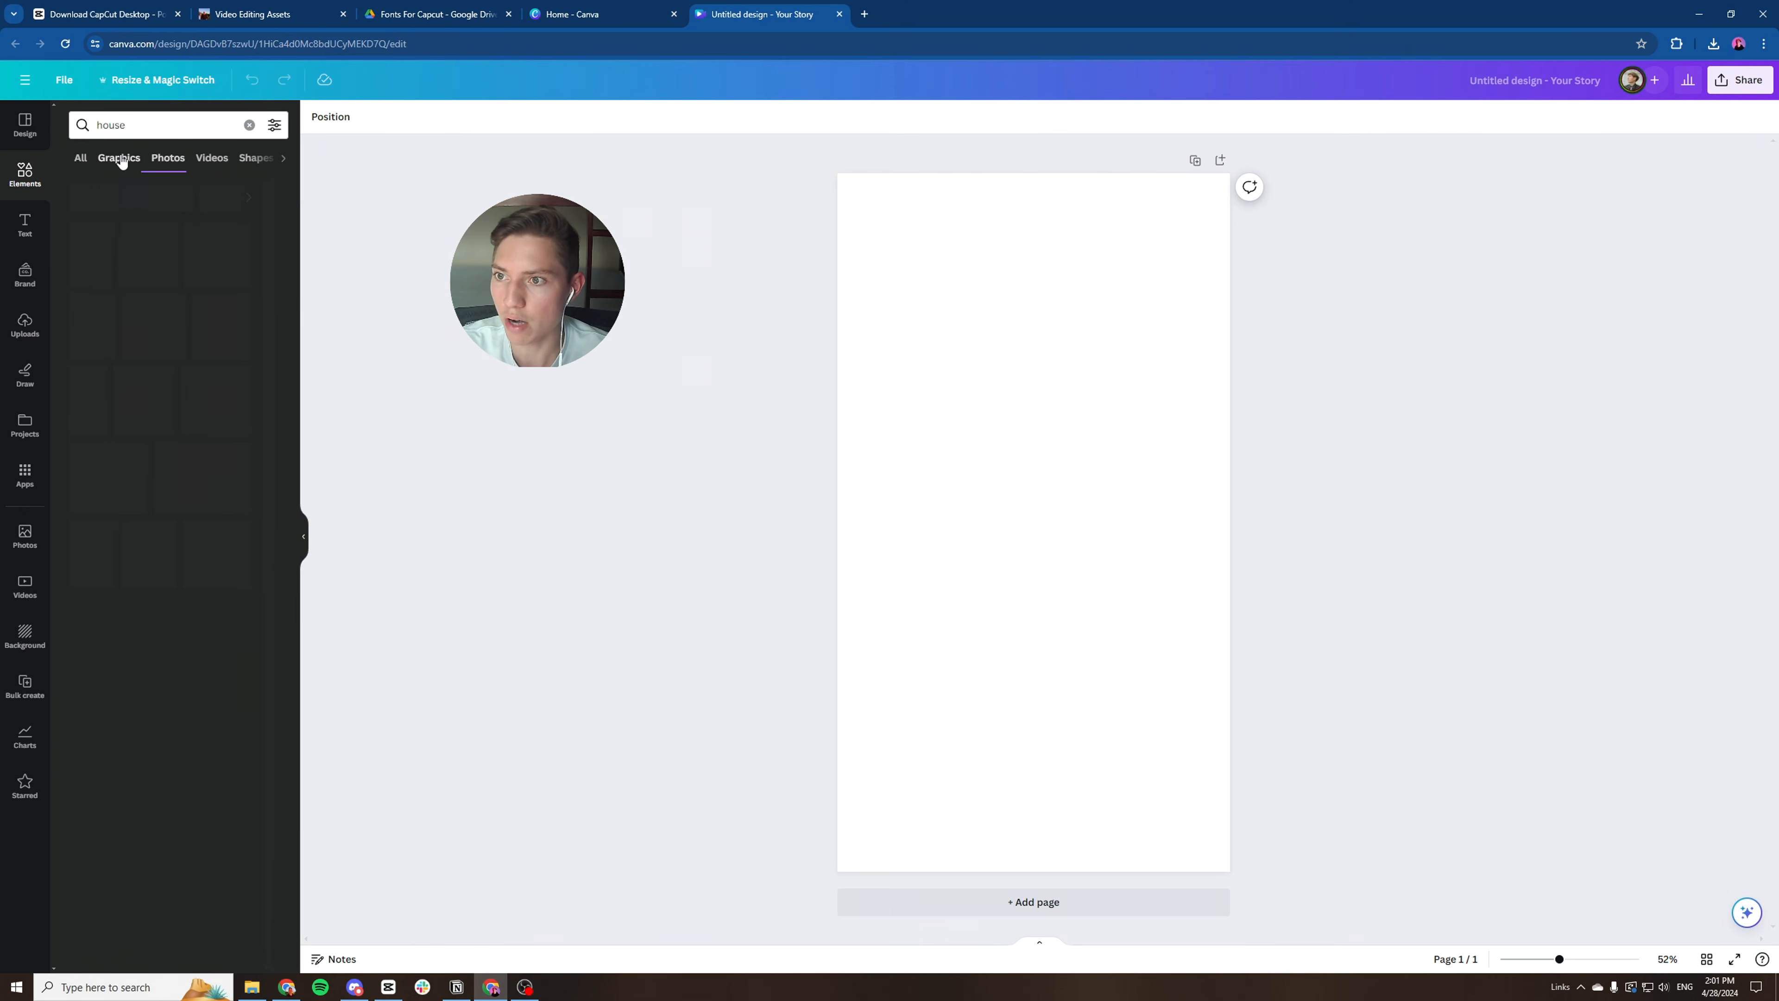
click(122, 160)
Try the first house graphic on the page, delete it, and switch the search results to photos.
drag(82, 245, 955, 404)
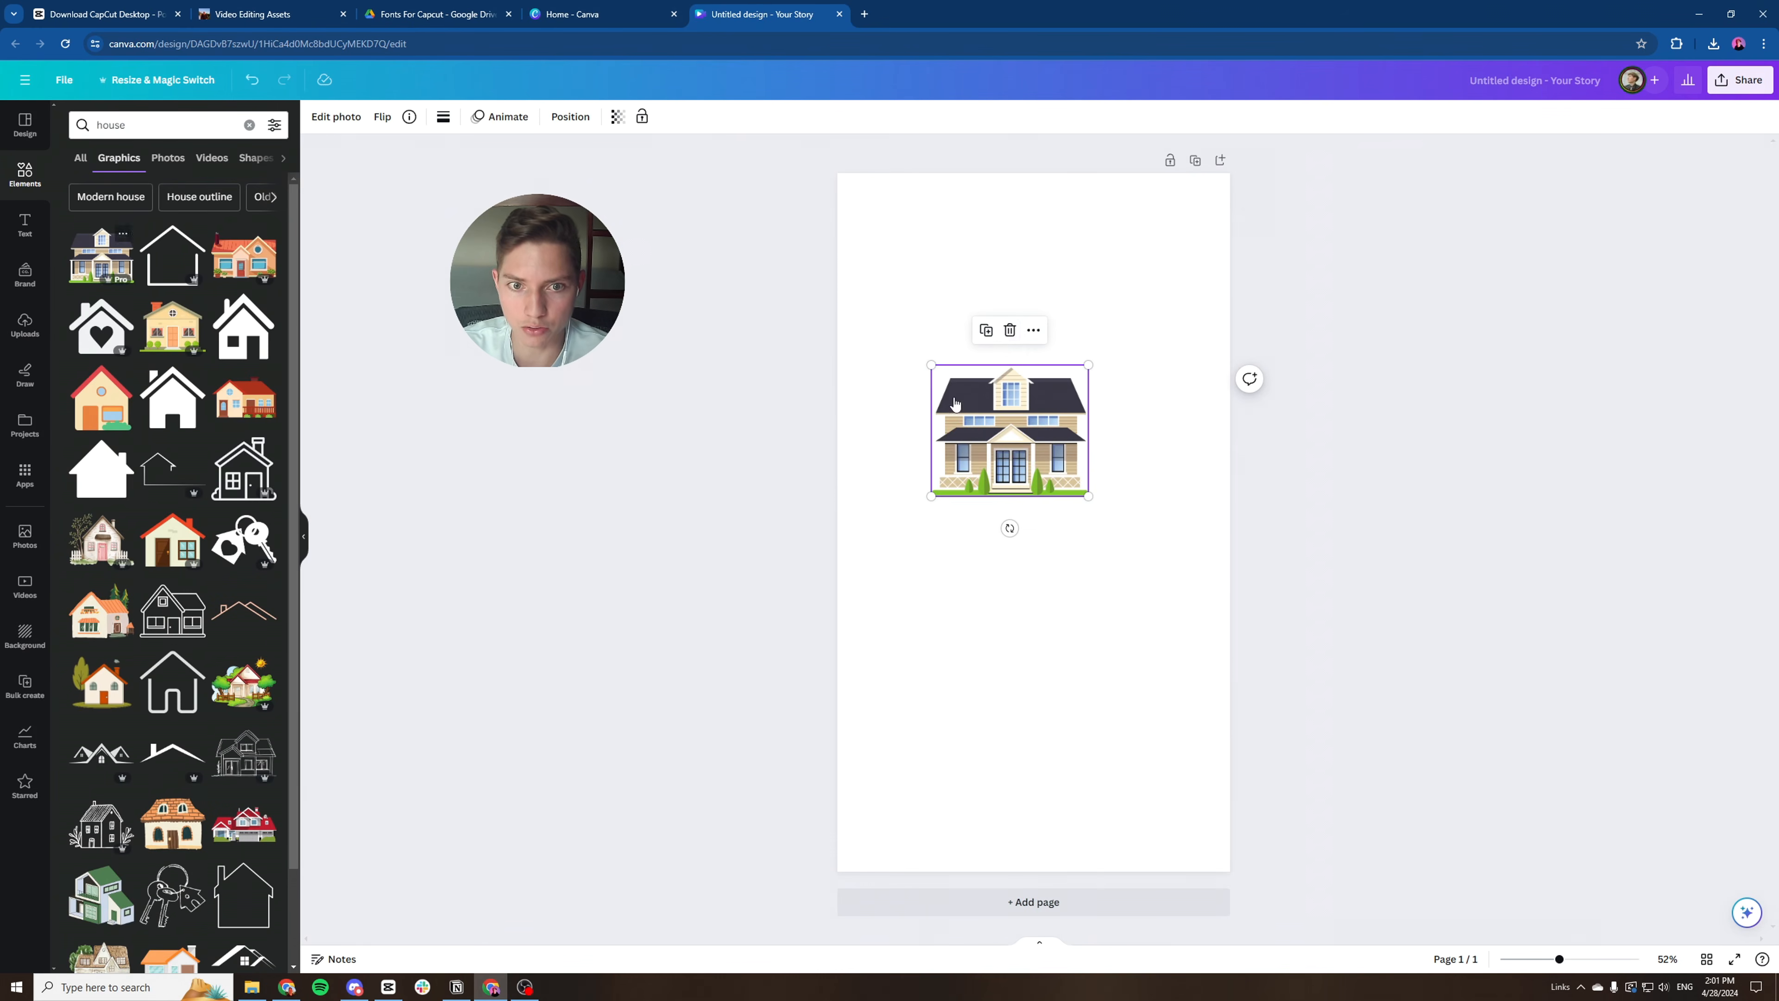
click(1010, 330)
click(169, 157)
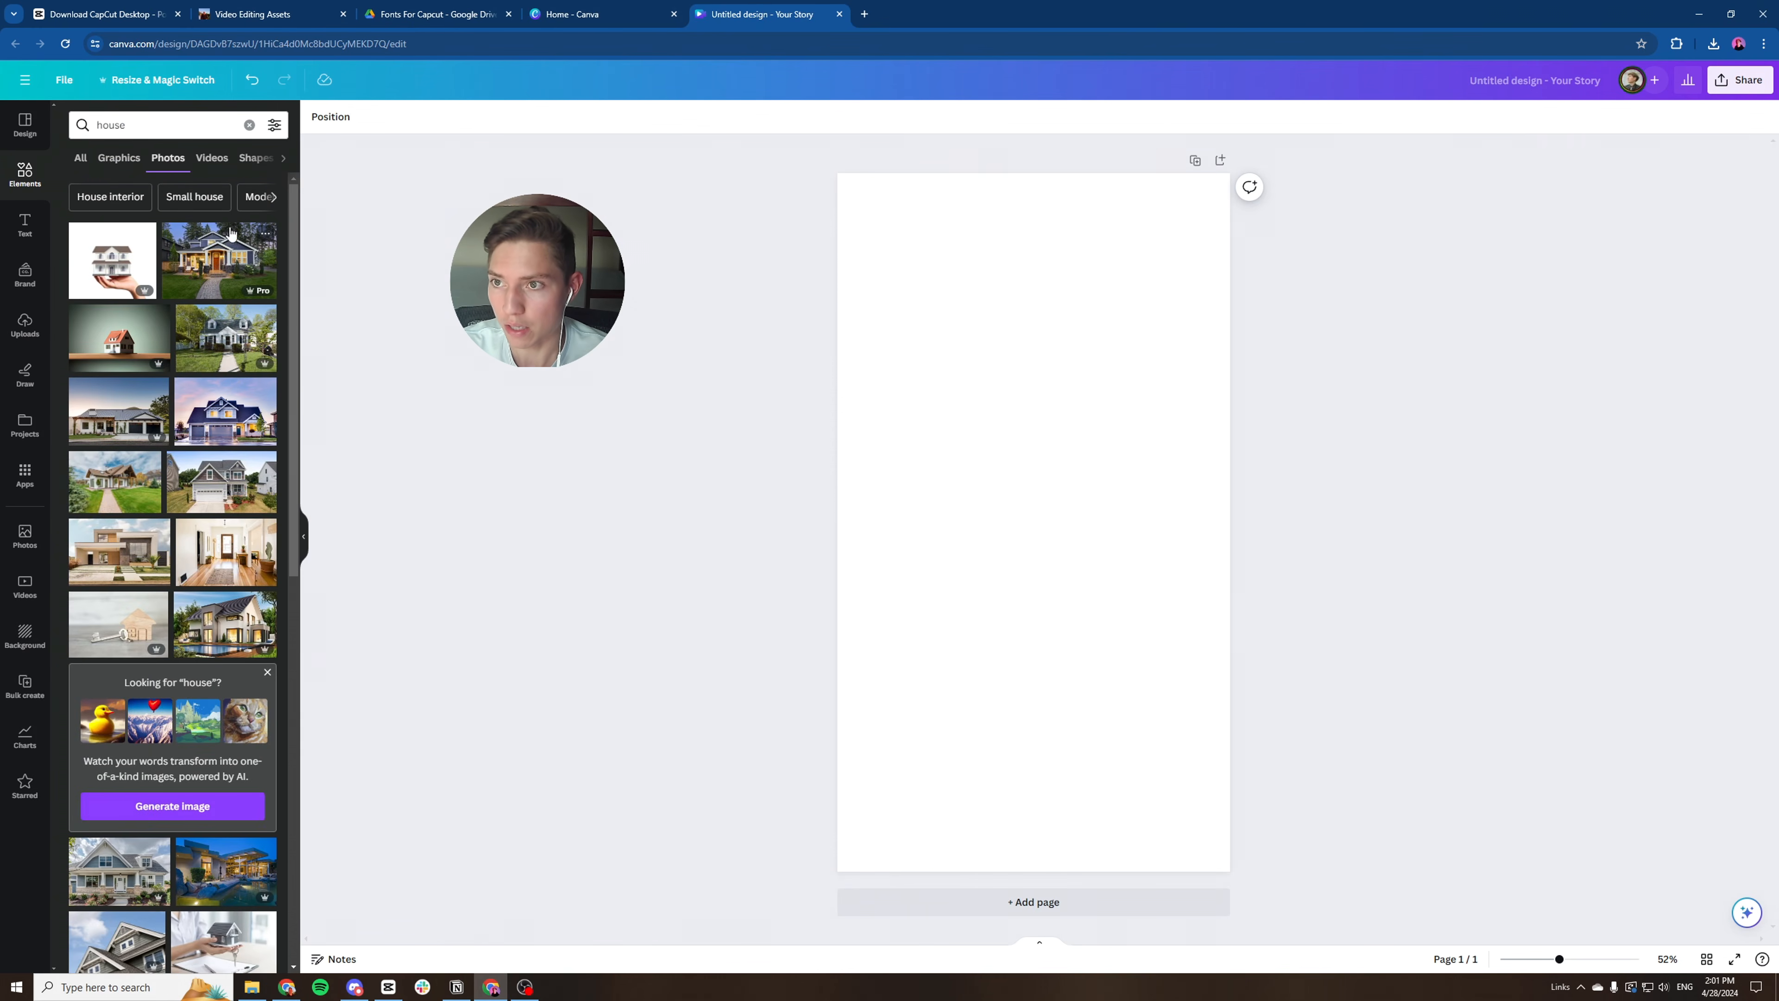
click(250, 127)
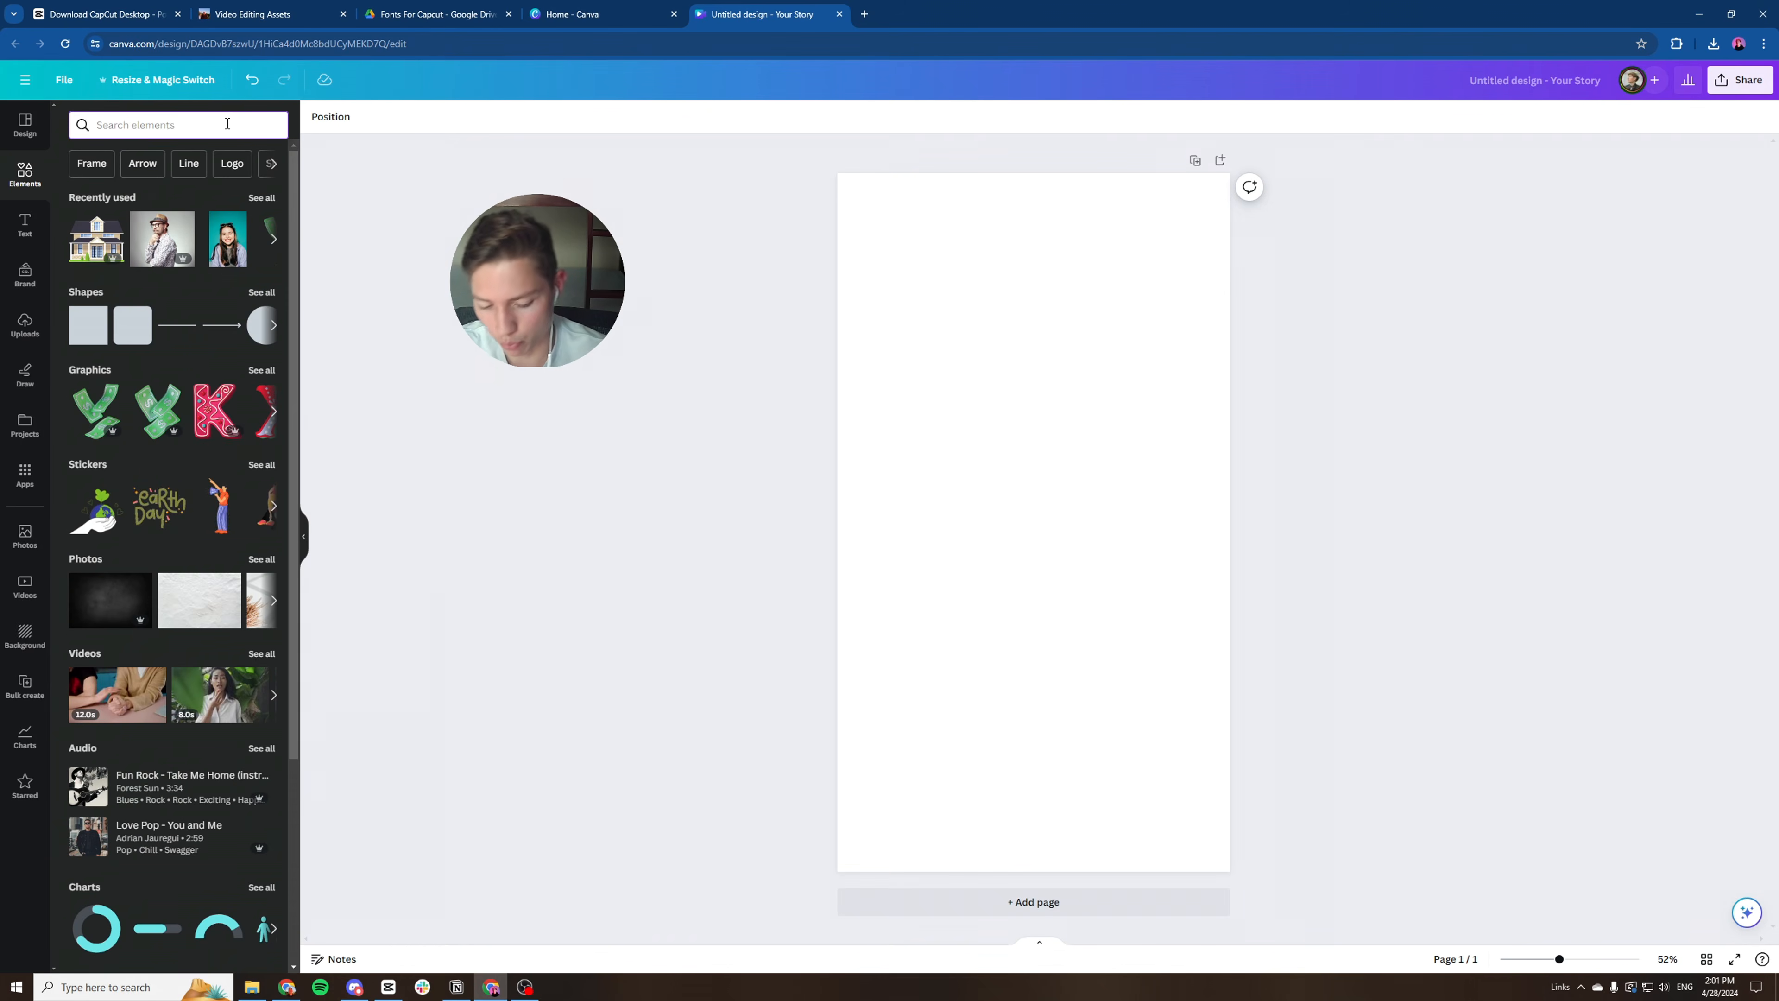
text(person)
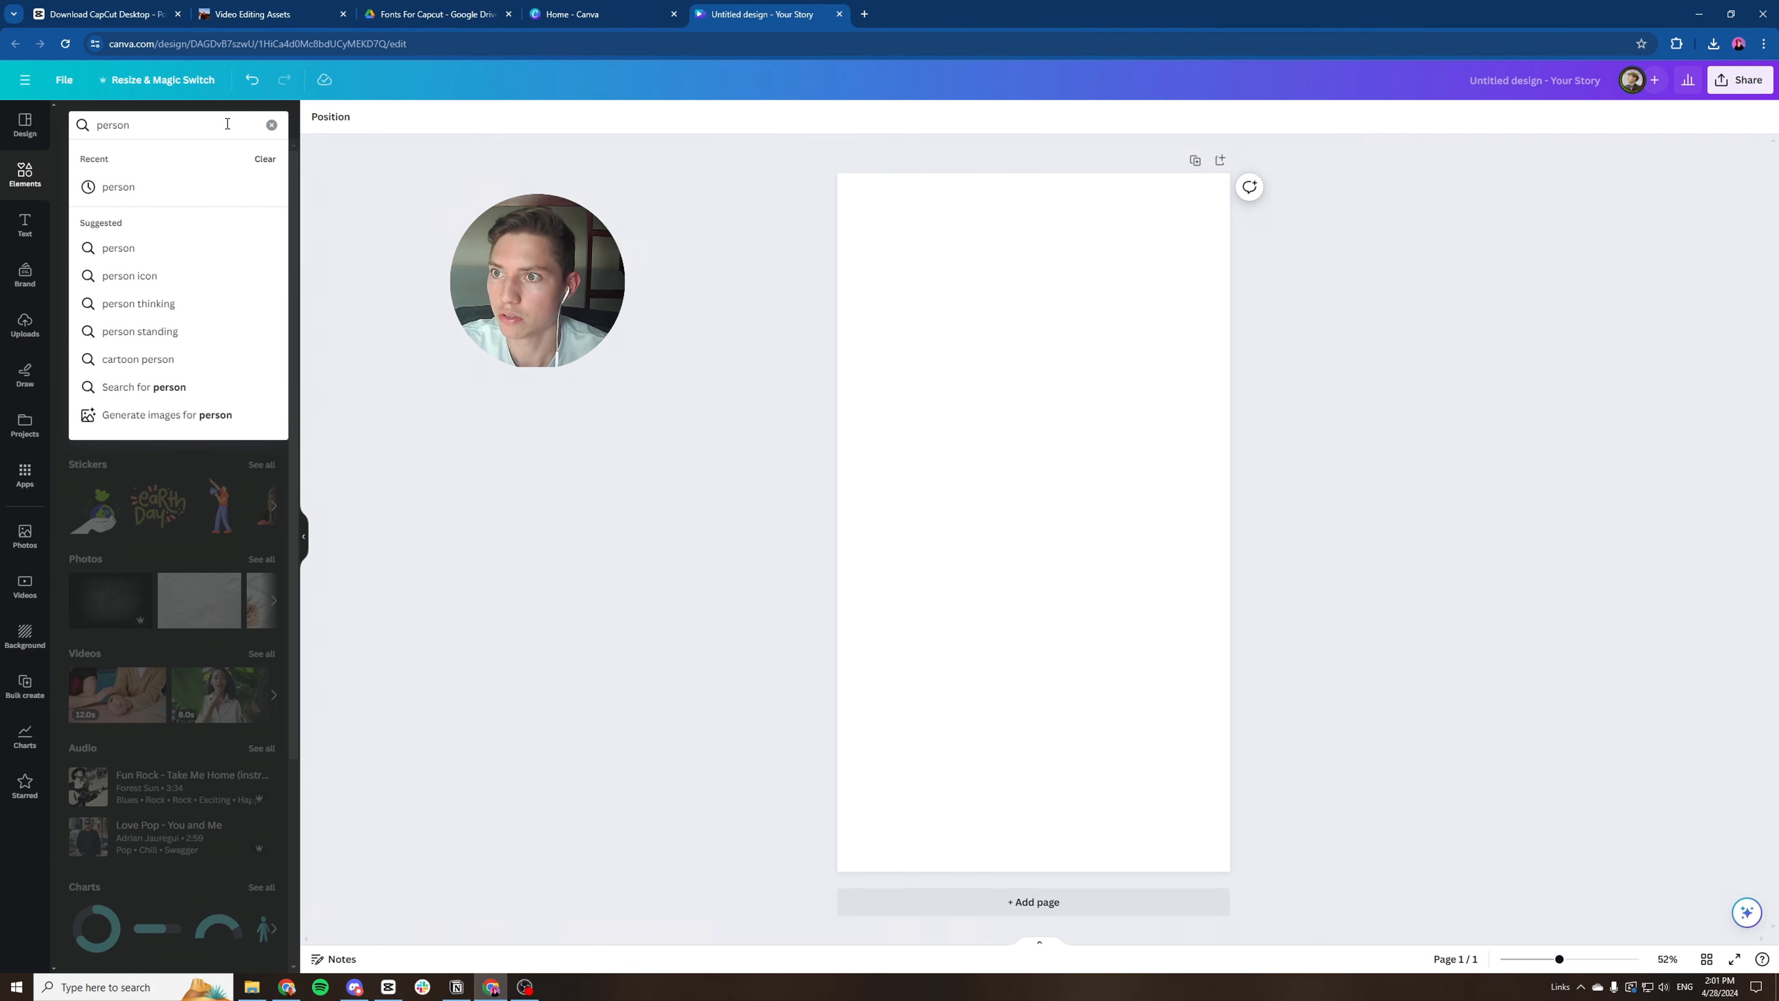
click(271, 124)
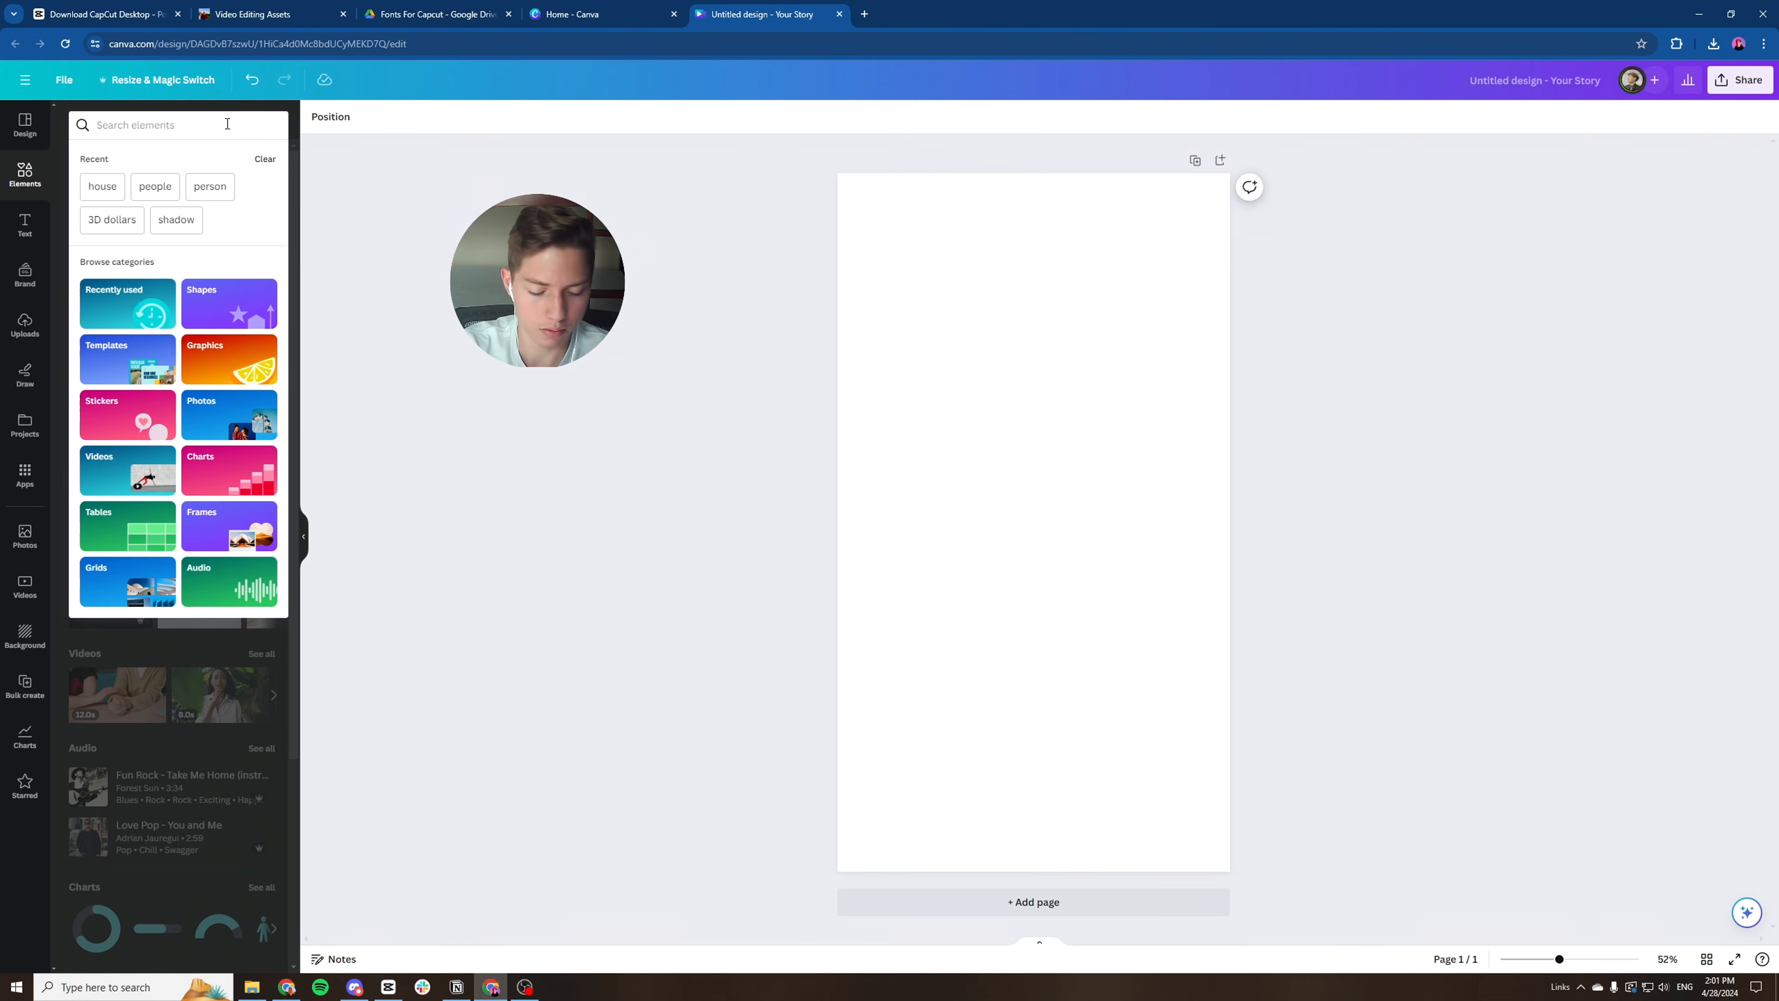
Search Google for "Alex hormozi" in a new tab and show the image results.
click(864, 14)
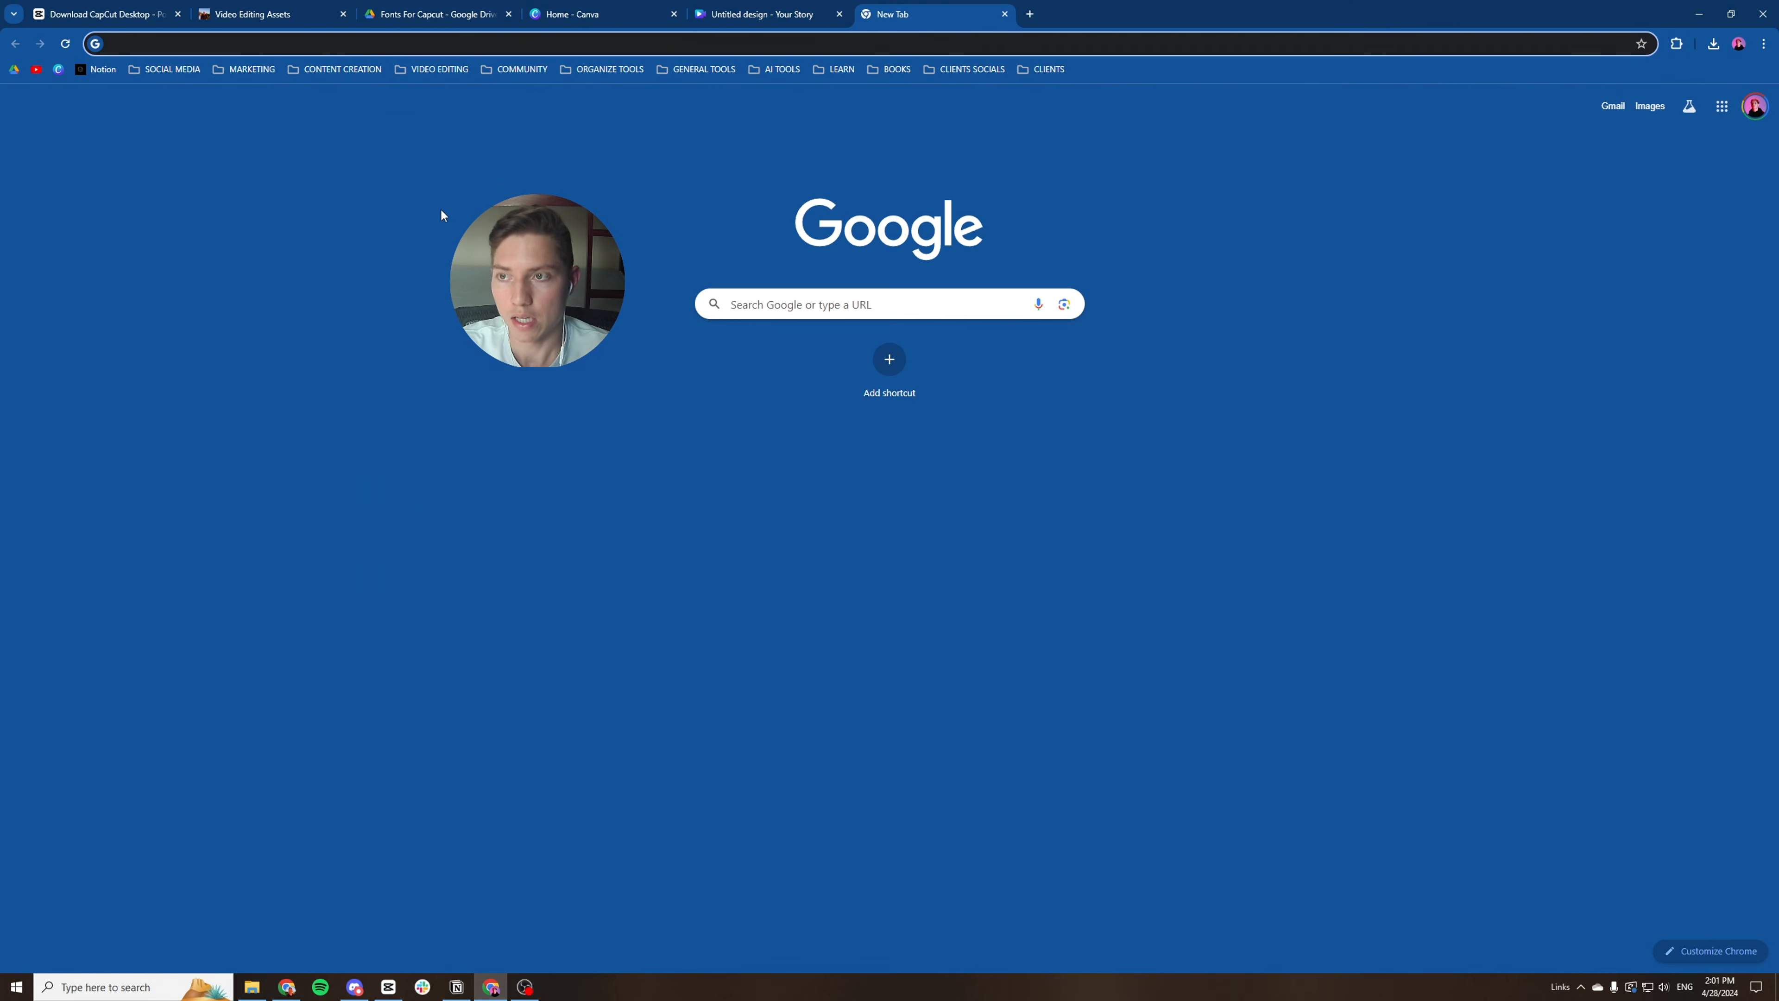
text(Alex)
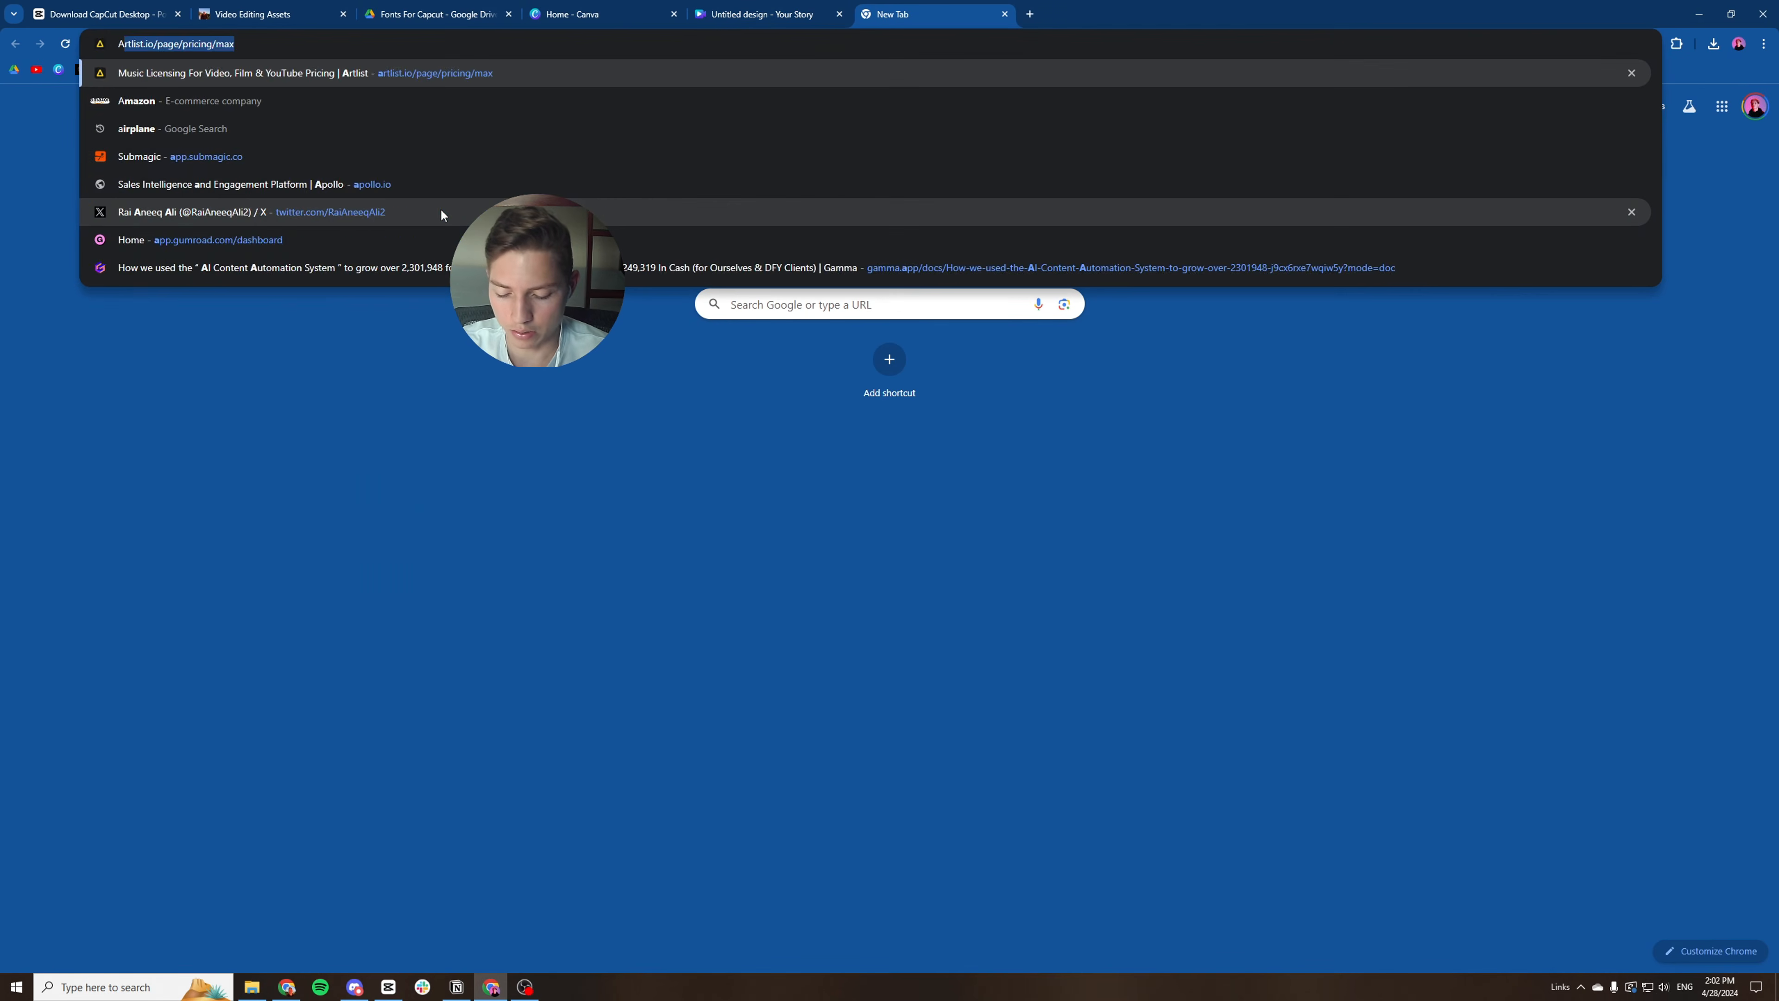
text( hormozi)
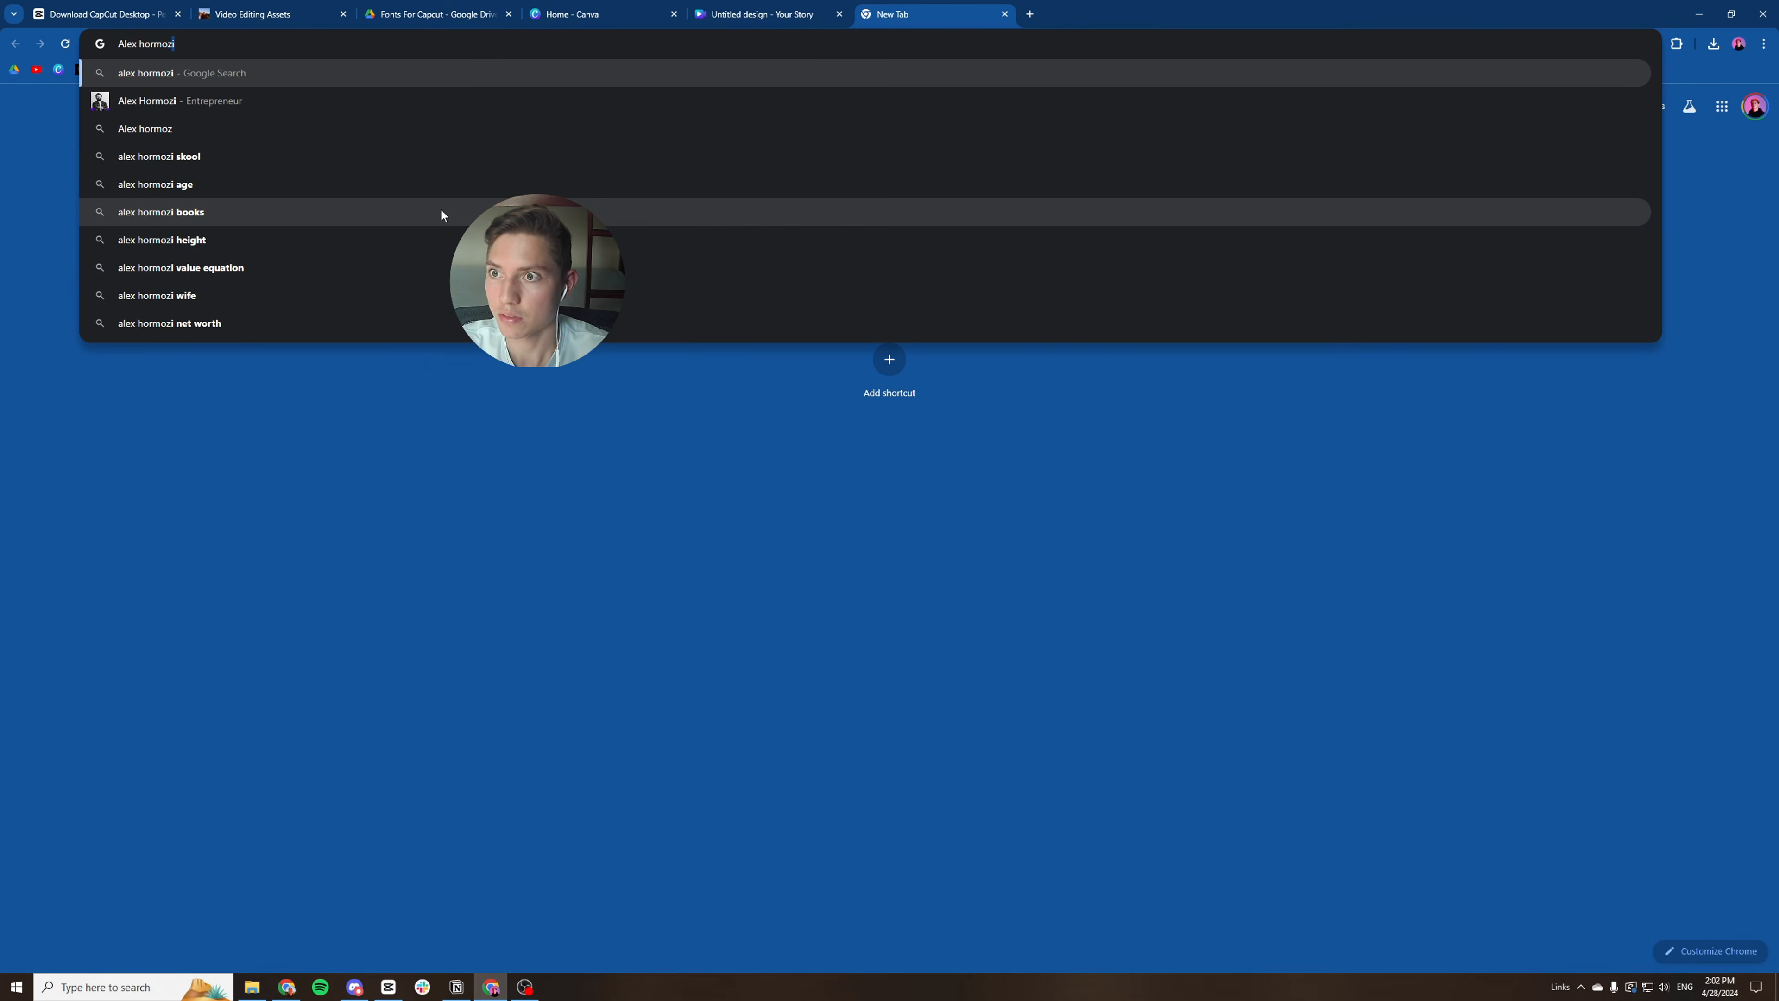
key(Return)
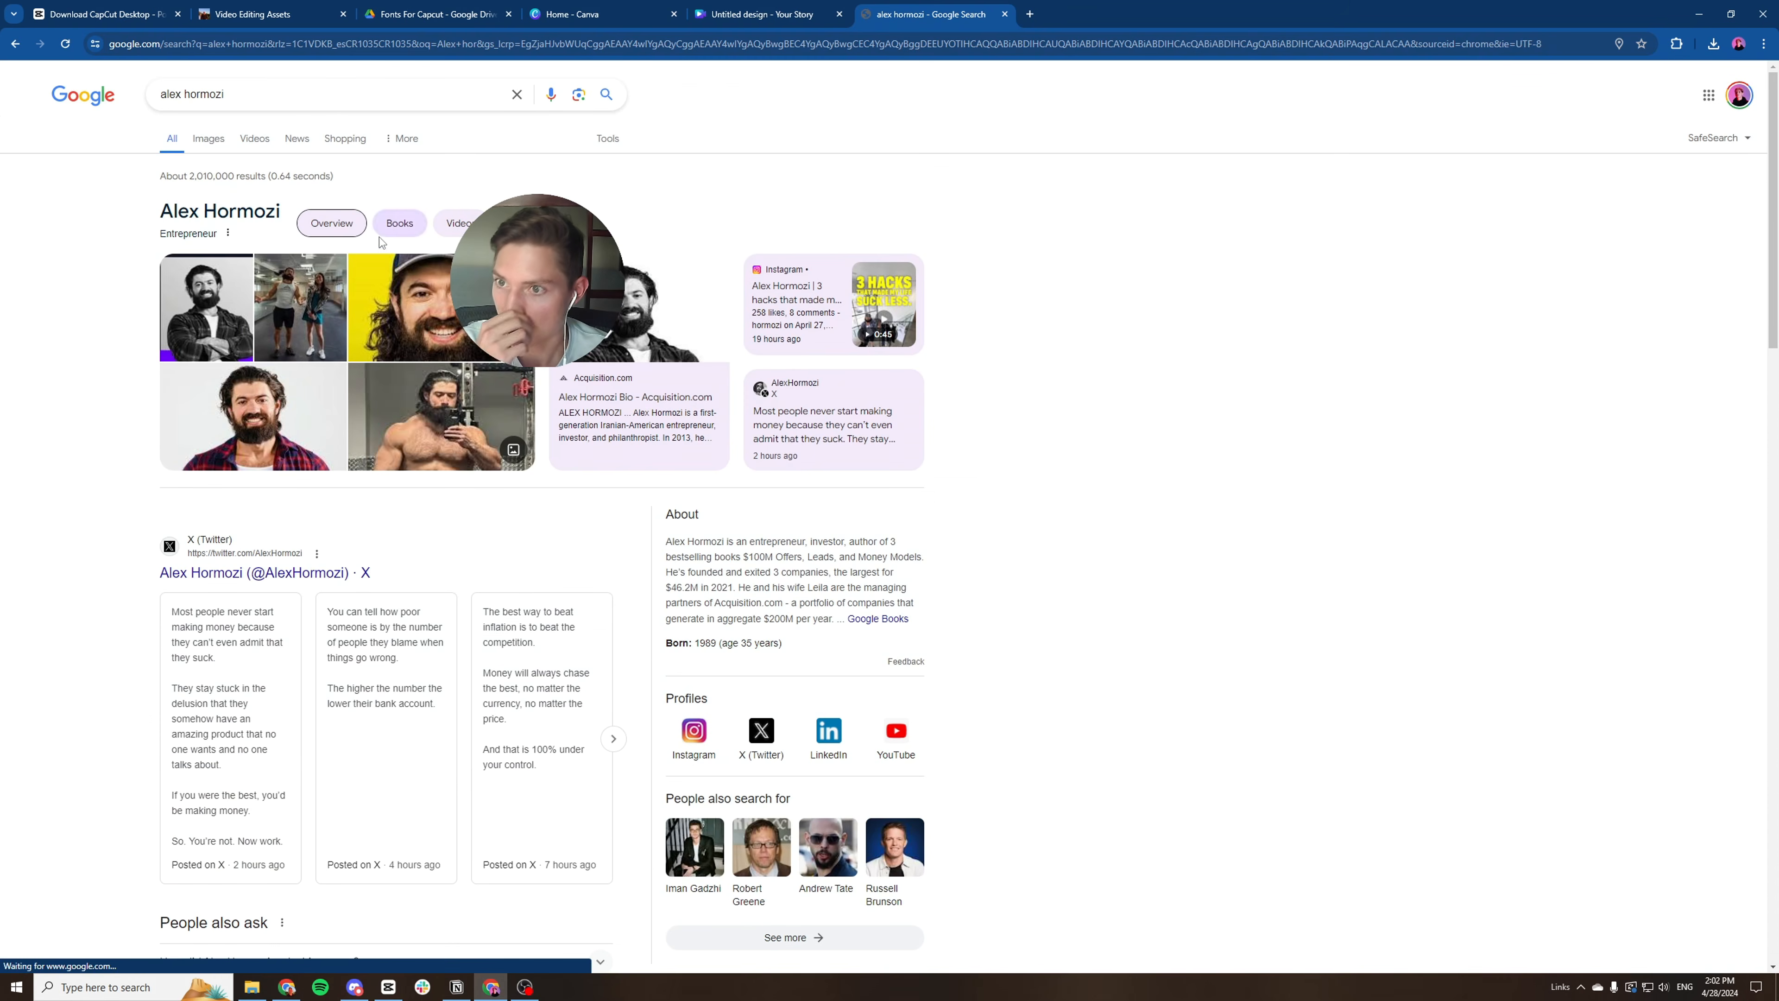
click(207, 140)
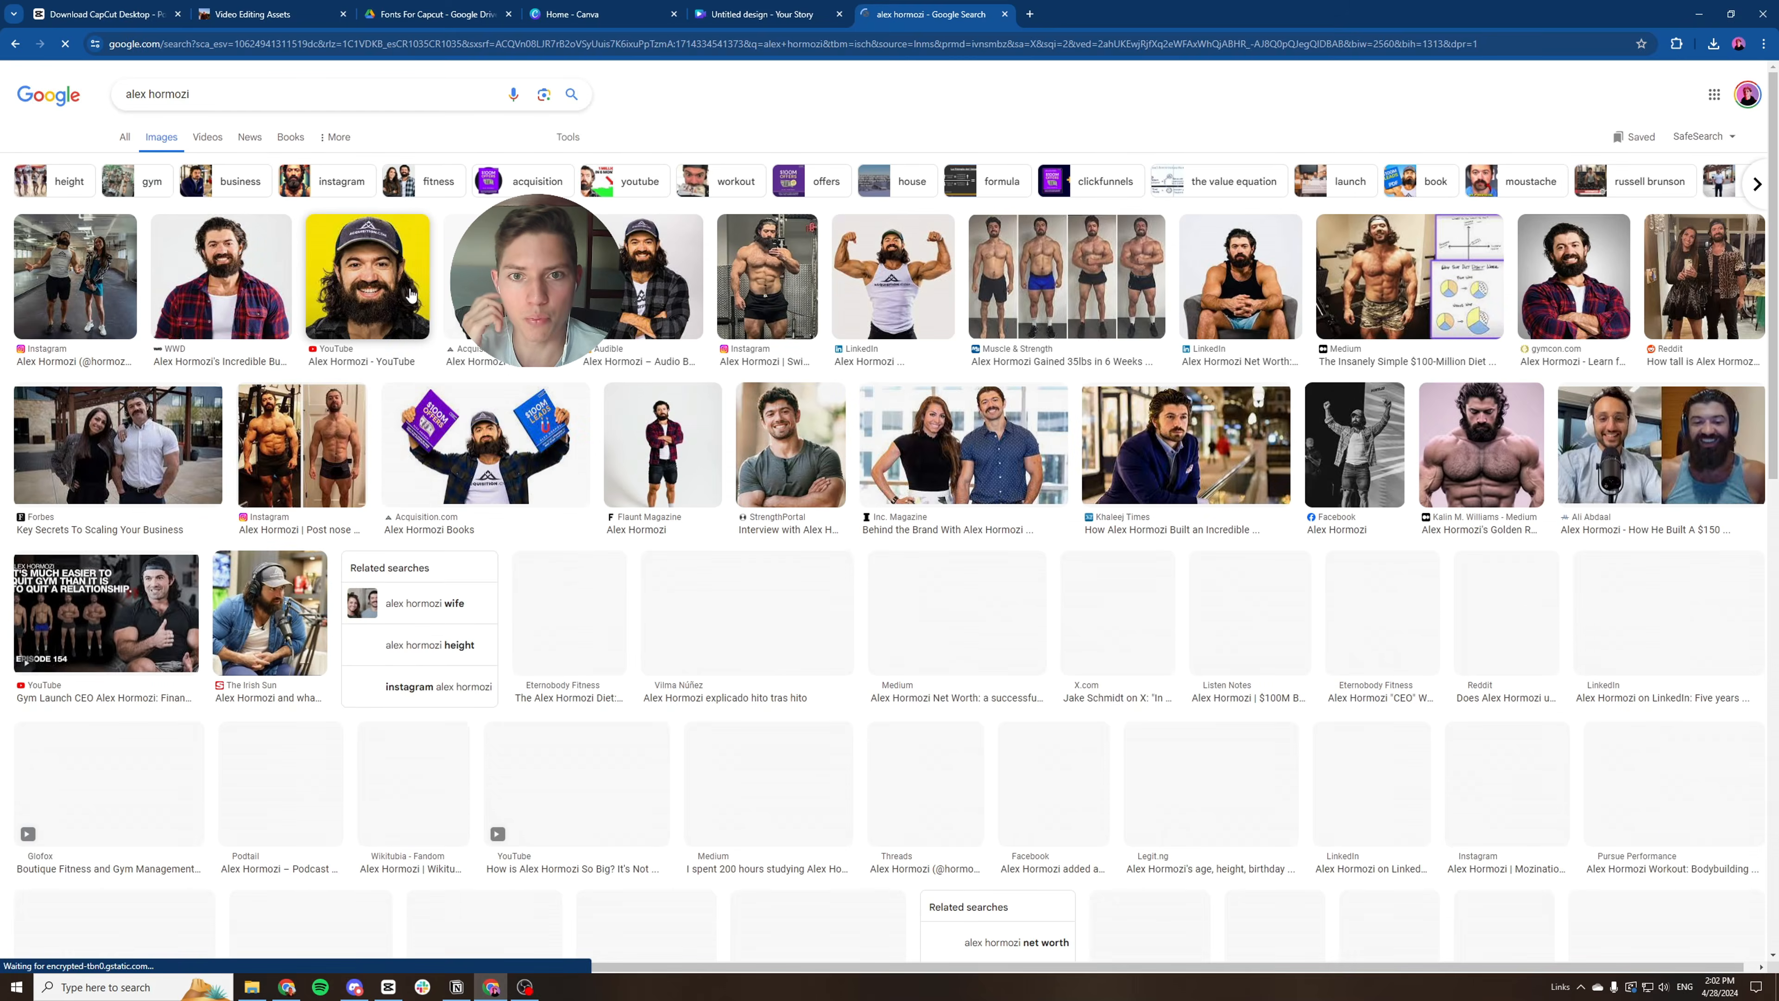
Copy the WWD portrait in the red plaid shirt and paste it onto the blank Canva story page.
click(220, 272)
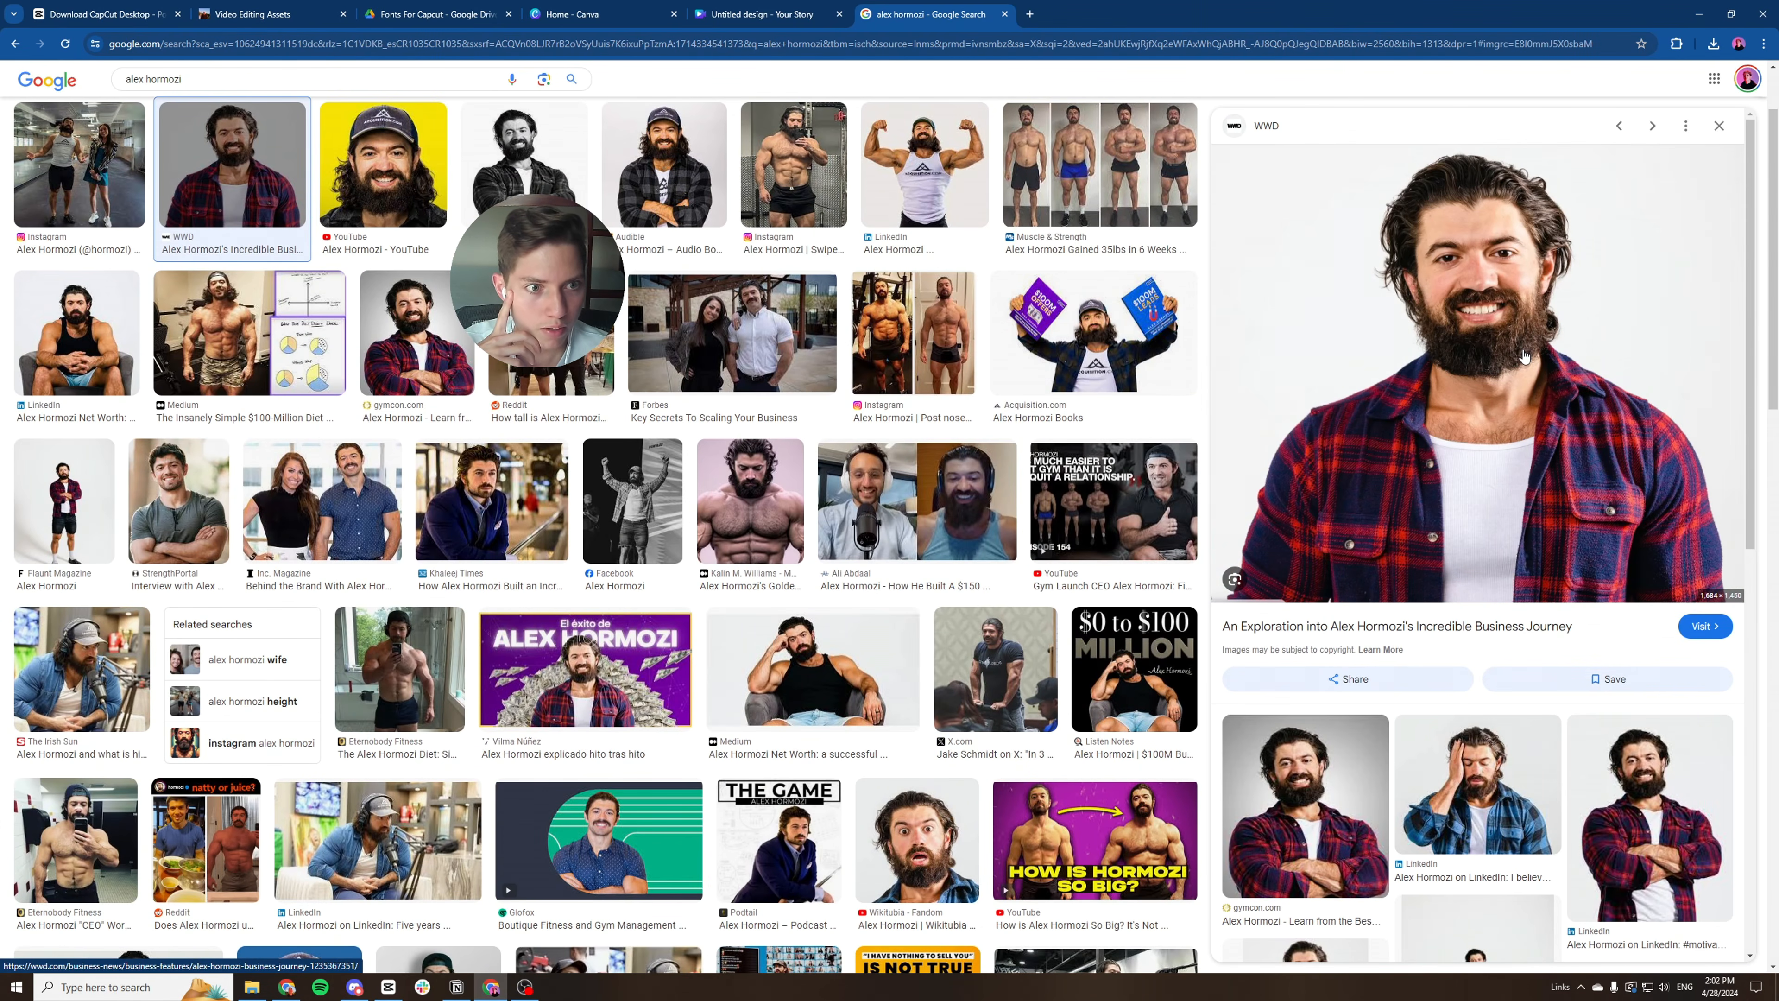
right_click(1525, 357)
click(1578, 569)
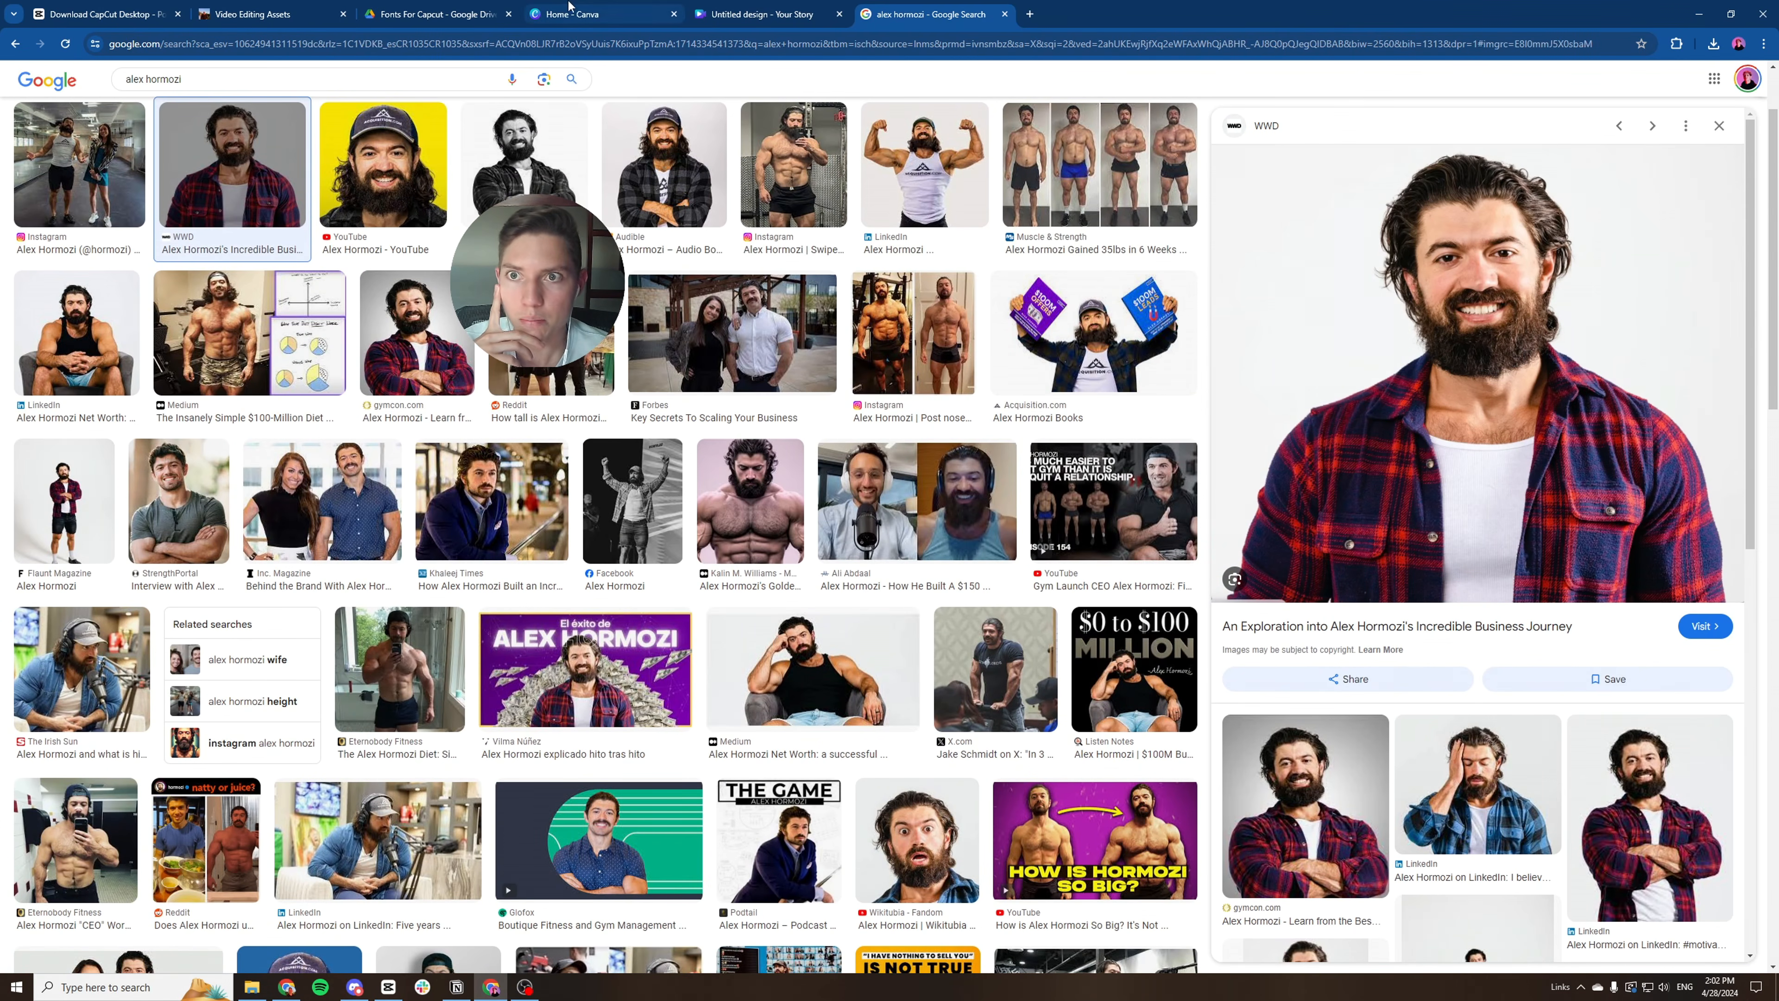
click(721, 14)
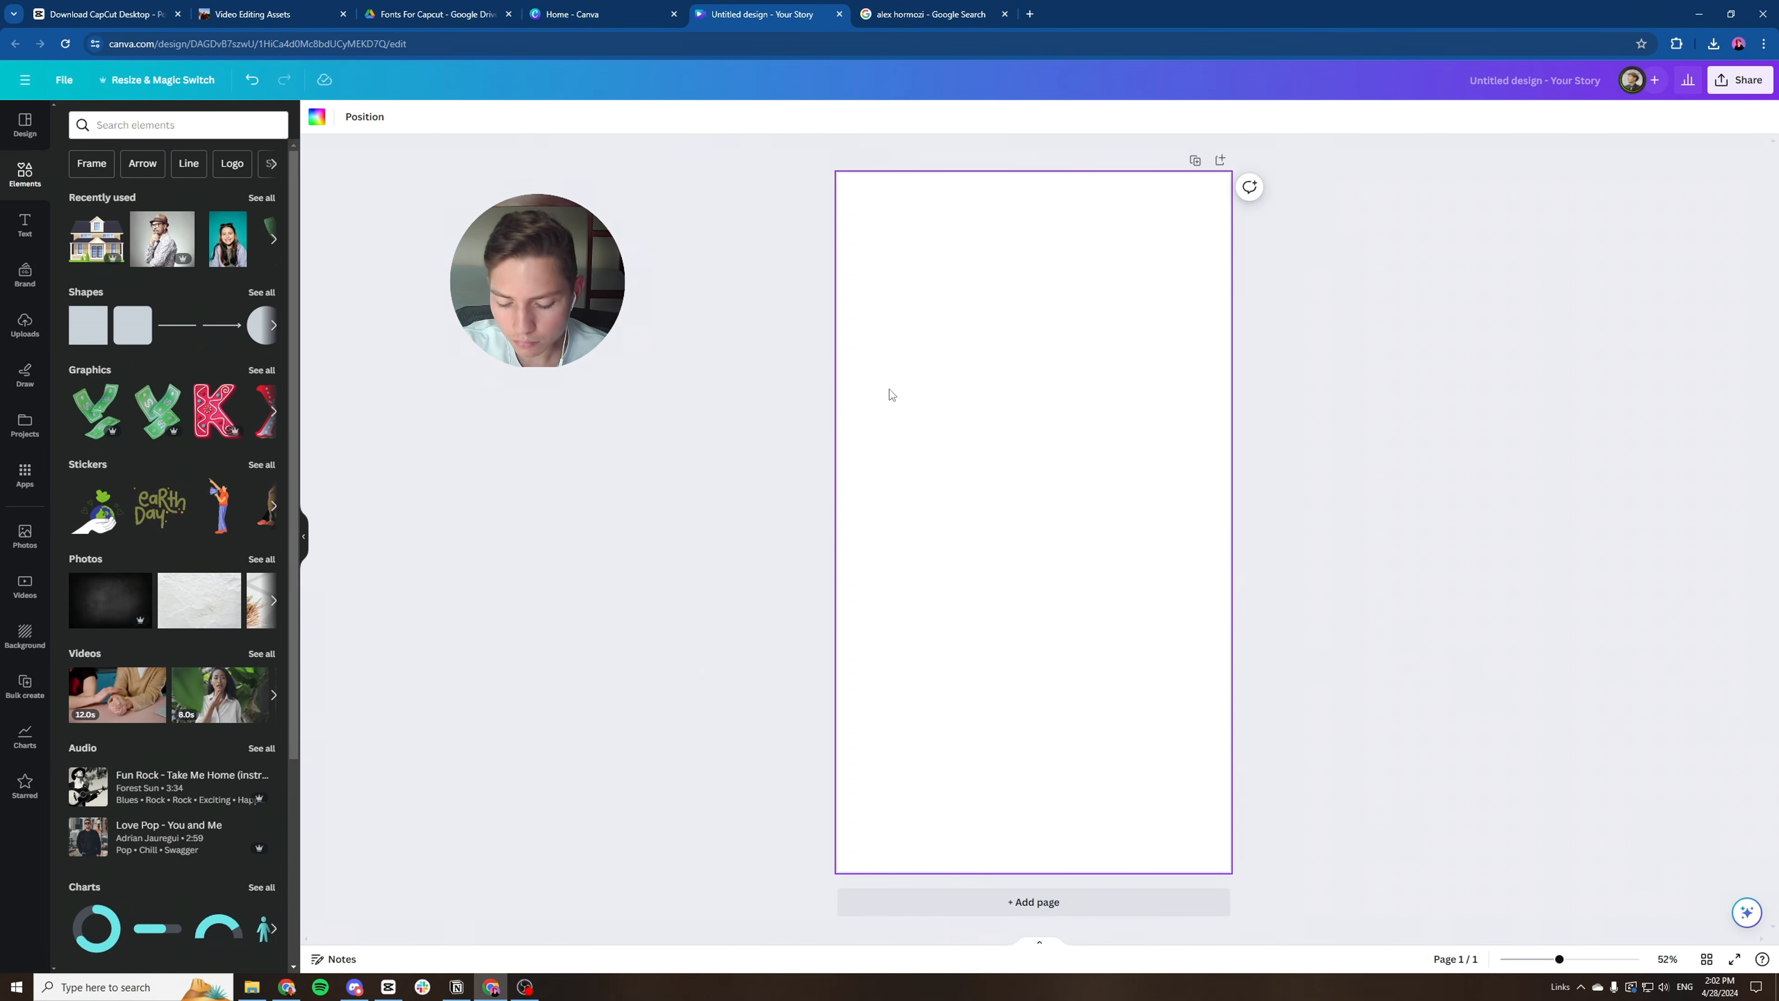
key(ctrl+v)
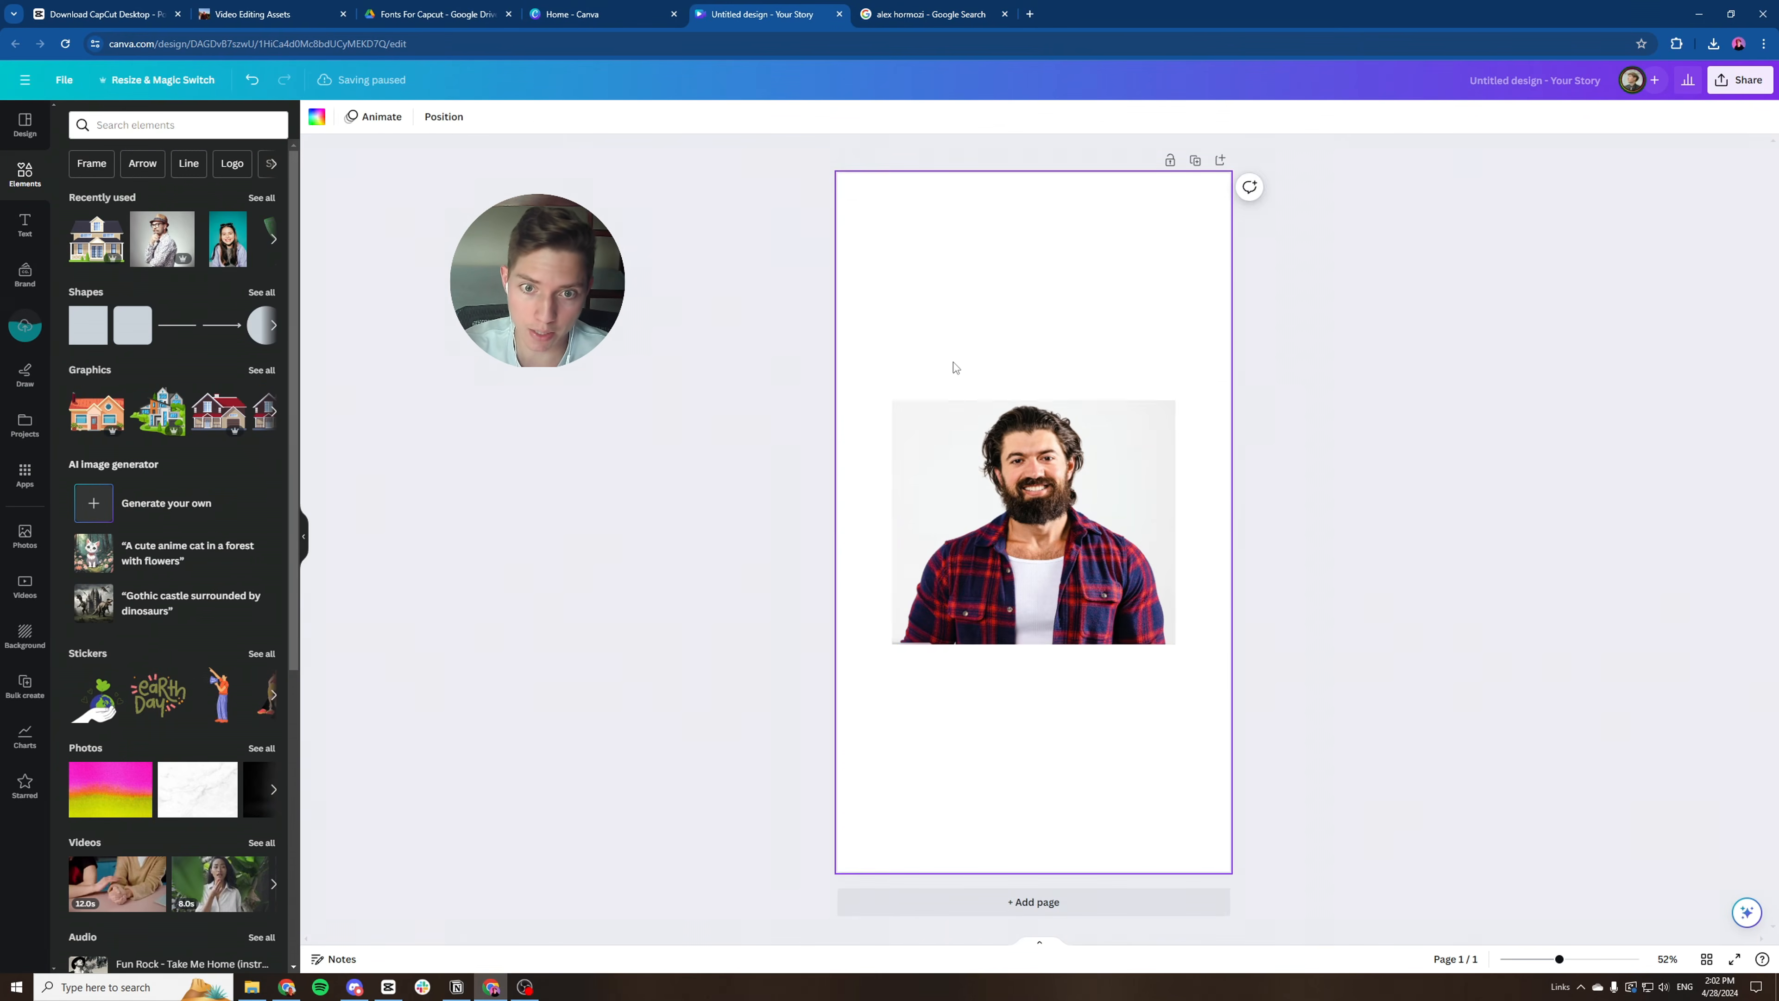
Remove the background of the pasted portrait photo with BG Remover.
click(957, 555)
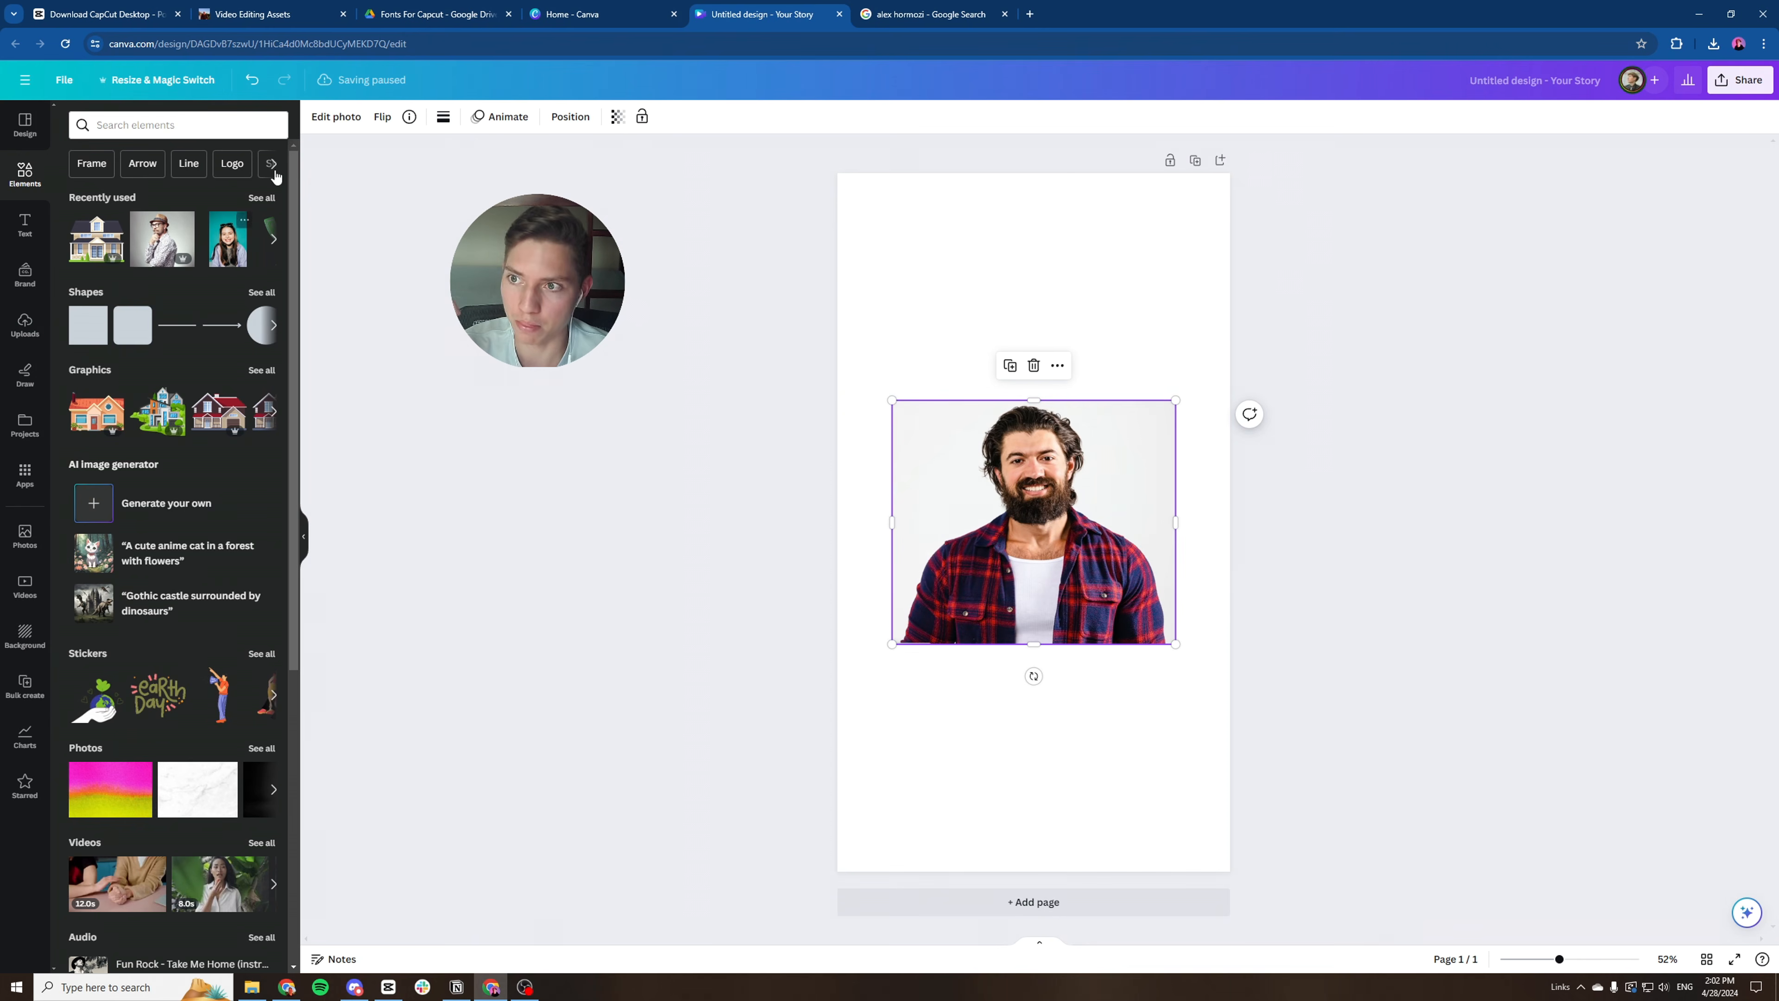
click(933, 327)
click(965, 495)
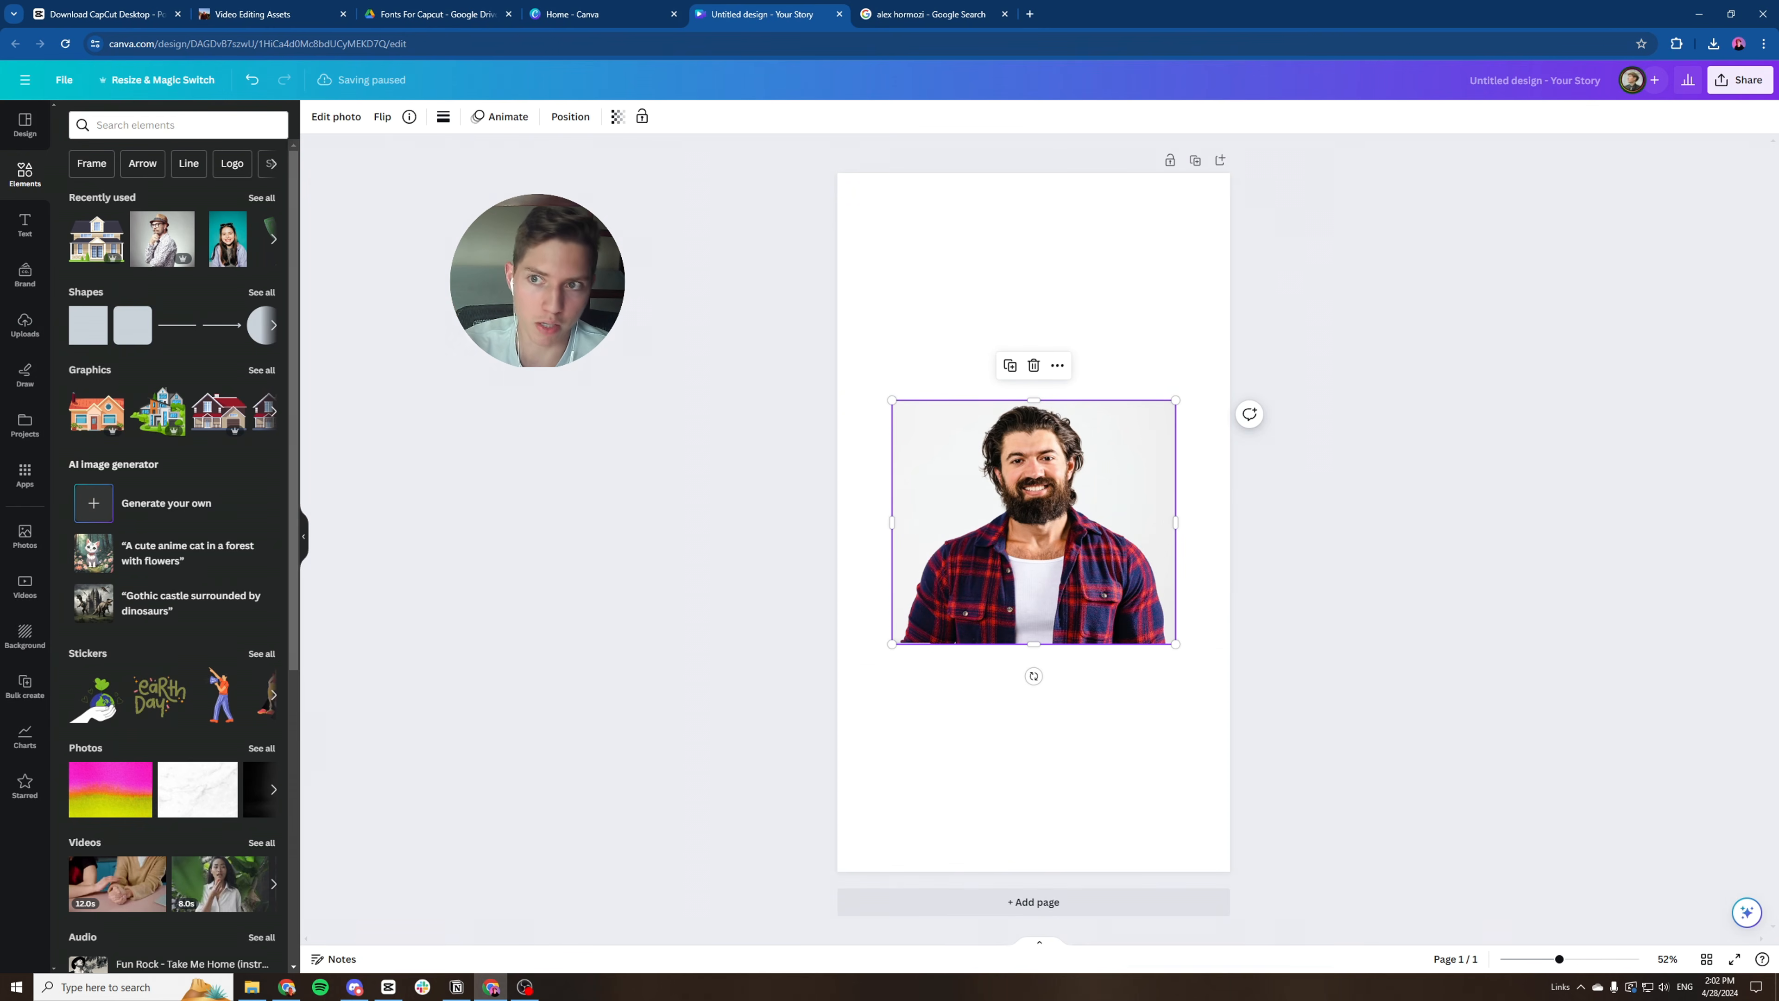
click(355, 124)
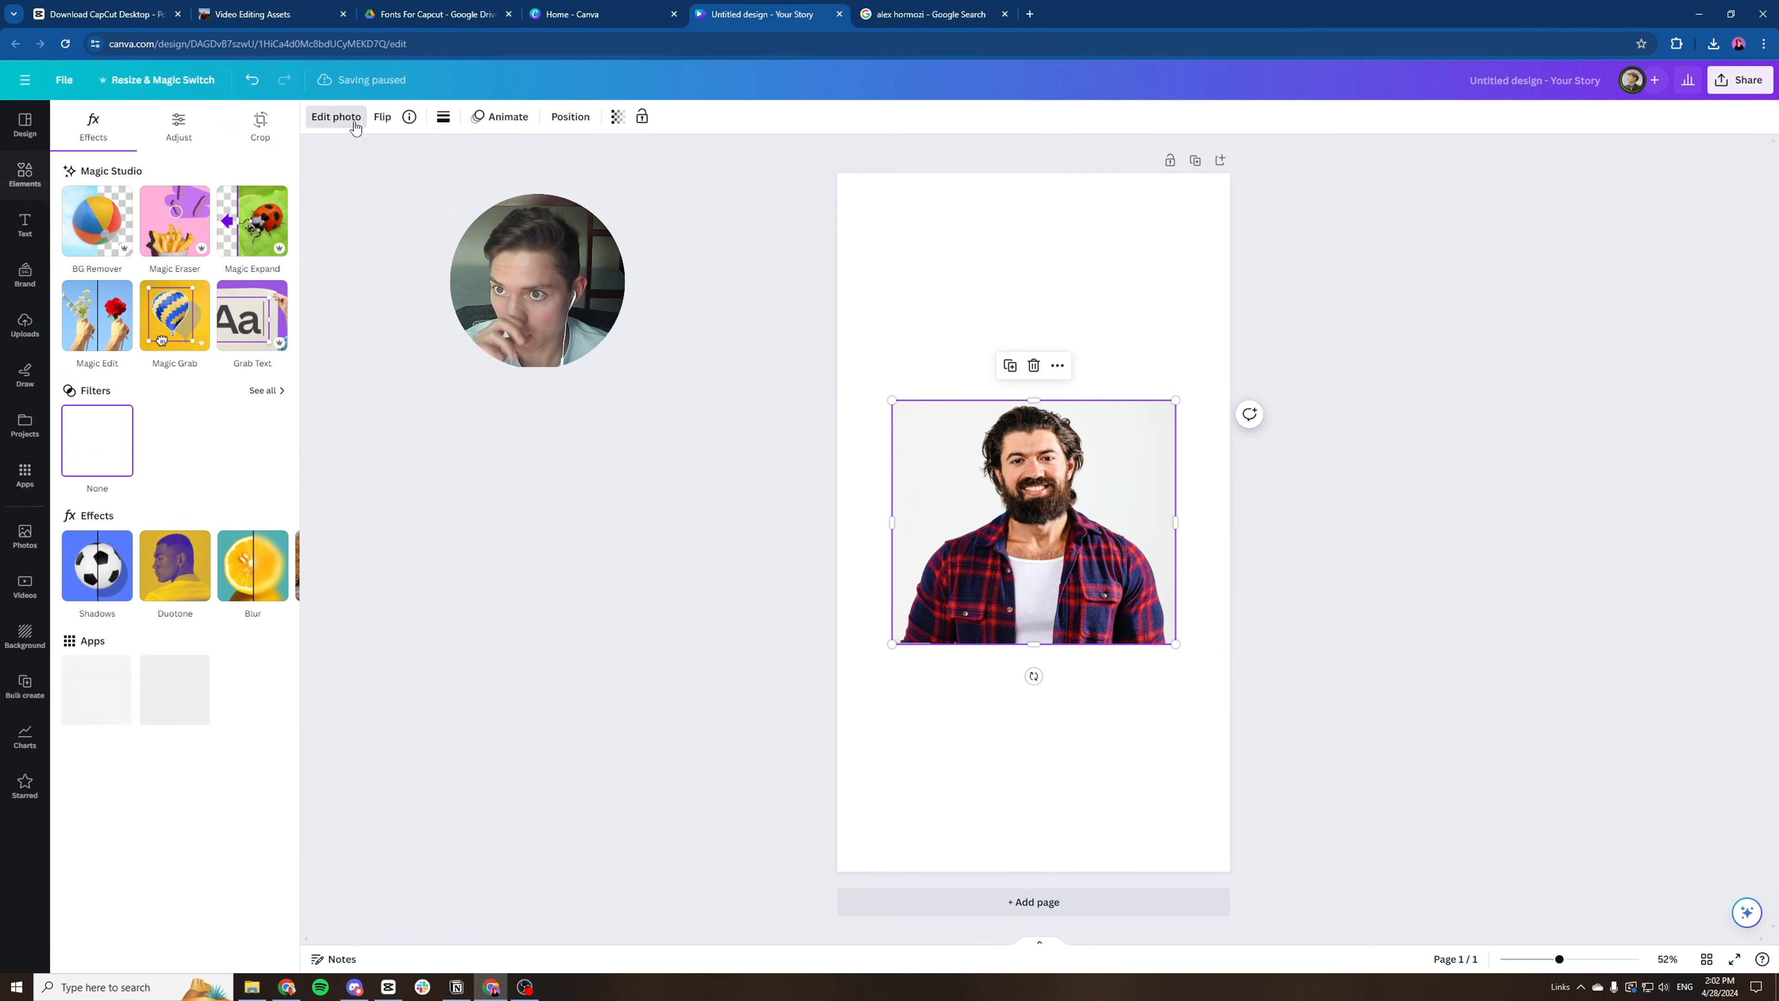
click(110, 216)
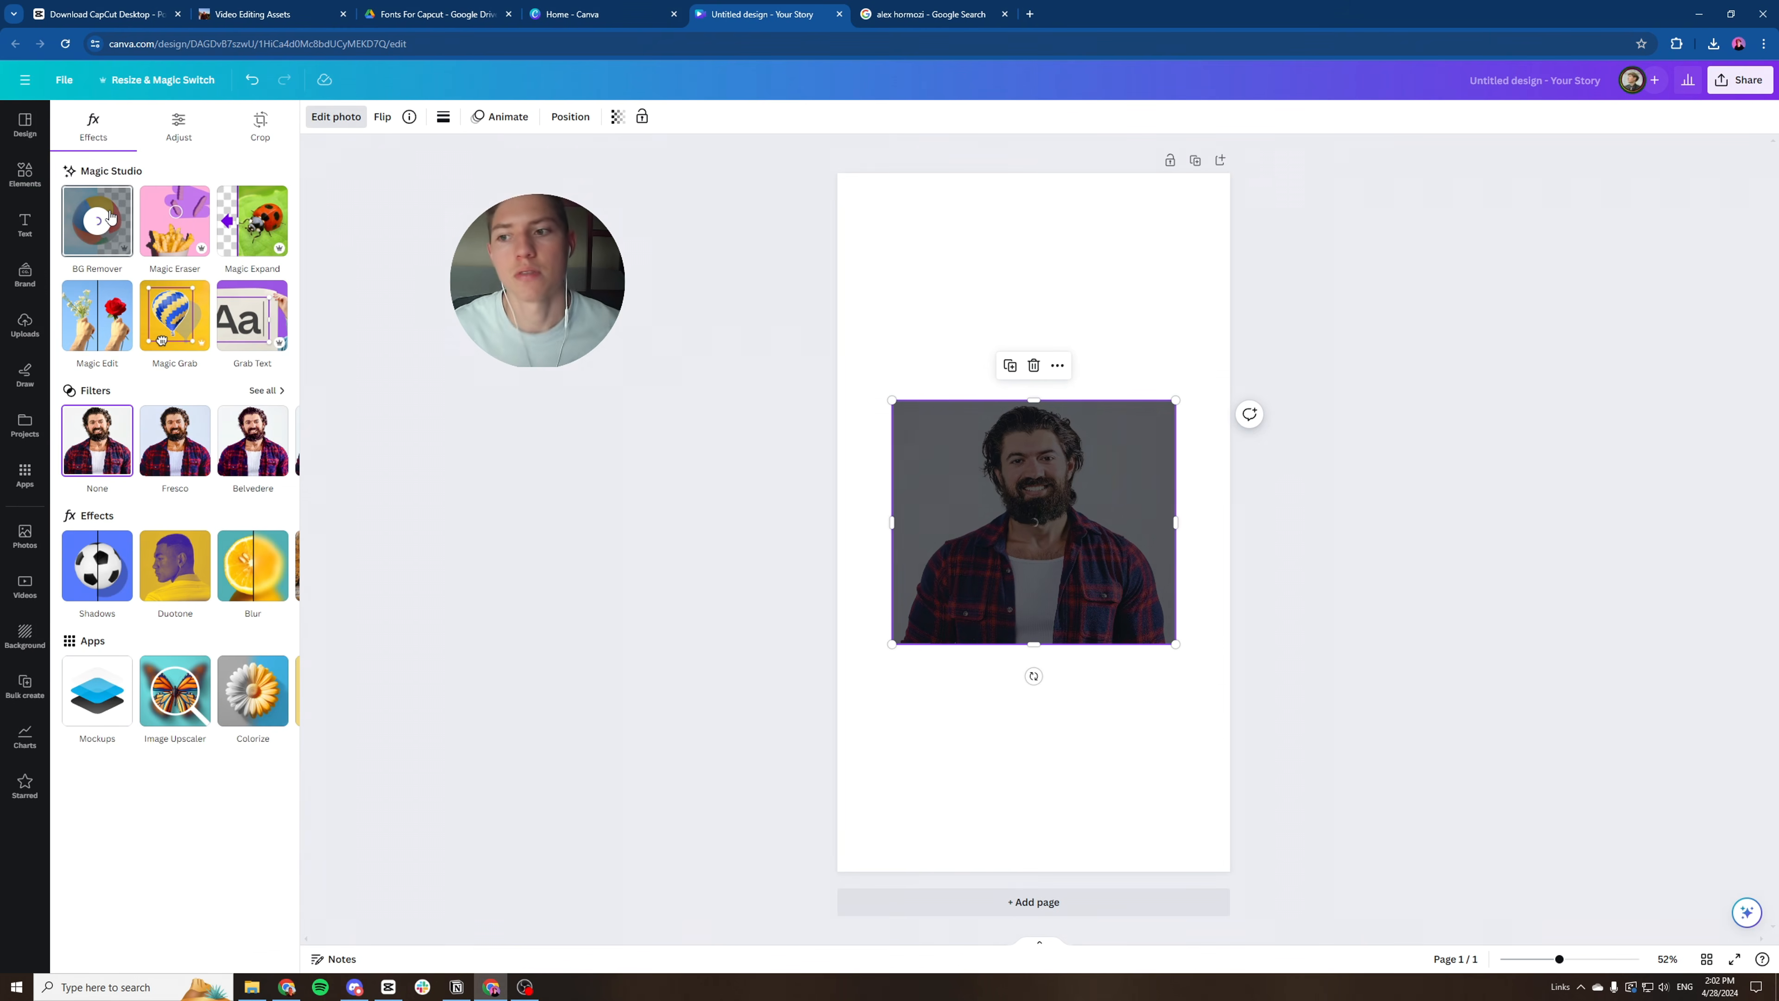
Apply the Outline shadow effect to the portrait cutout and change its color to white.
click(87, 573)
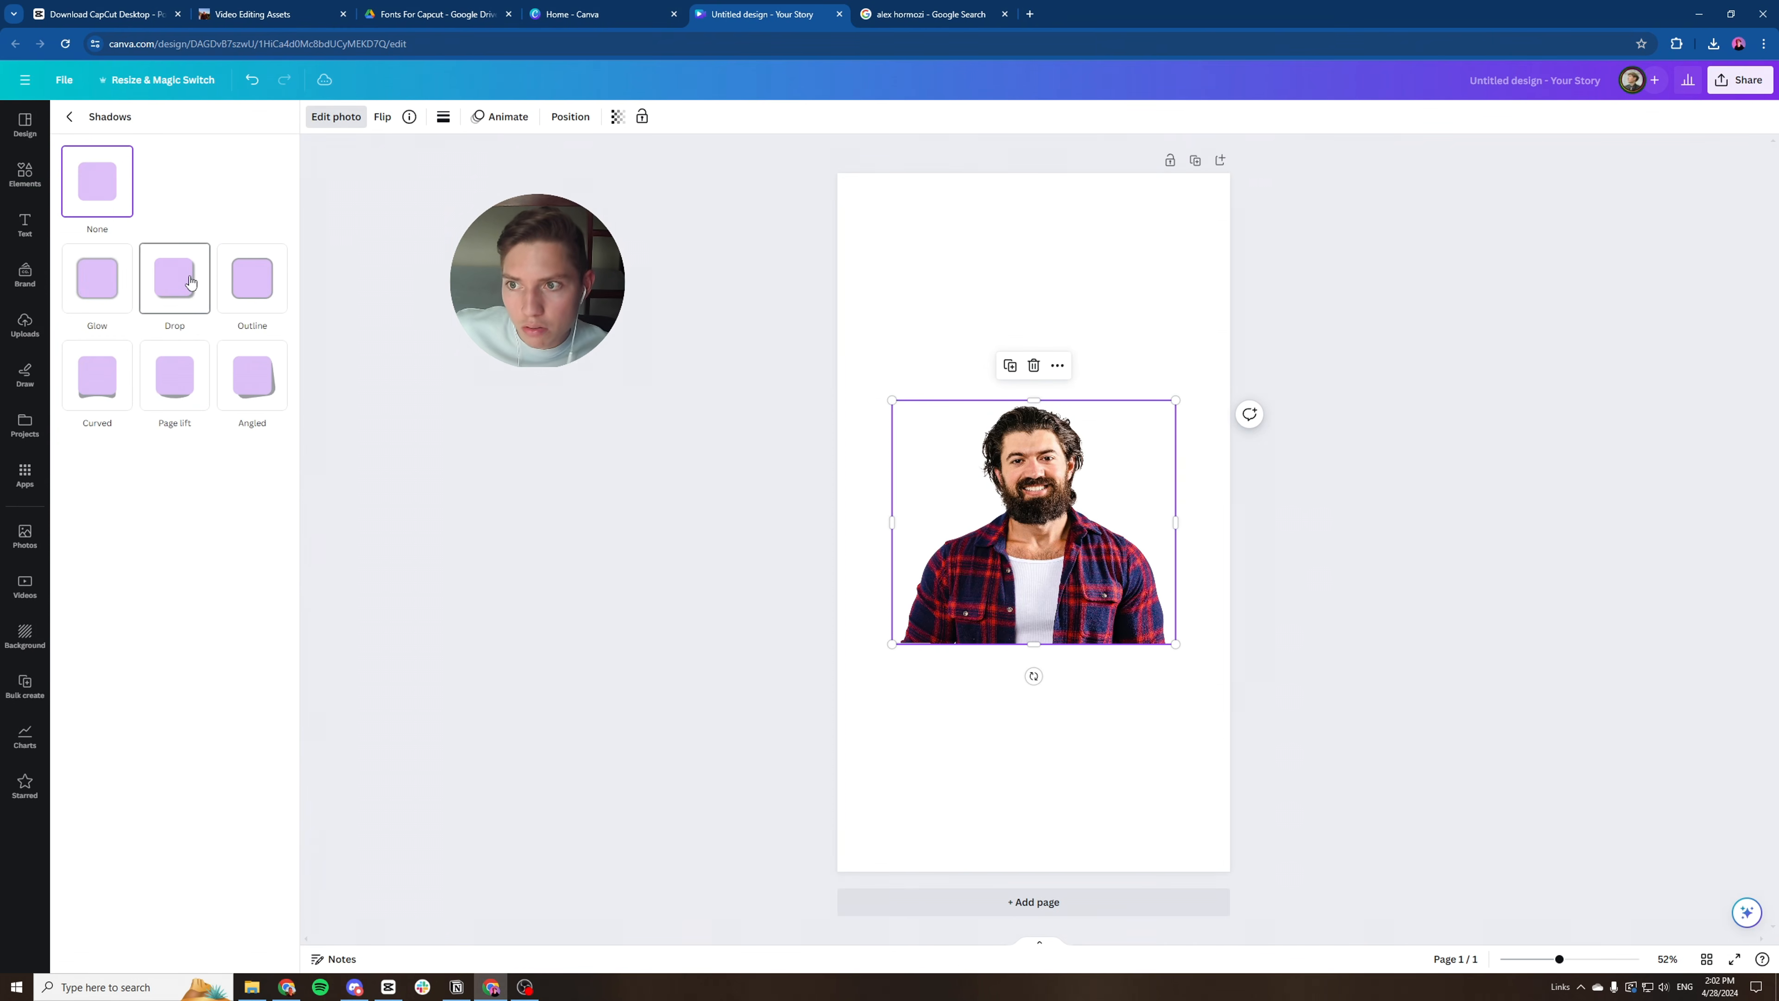
click(233, 279)
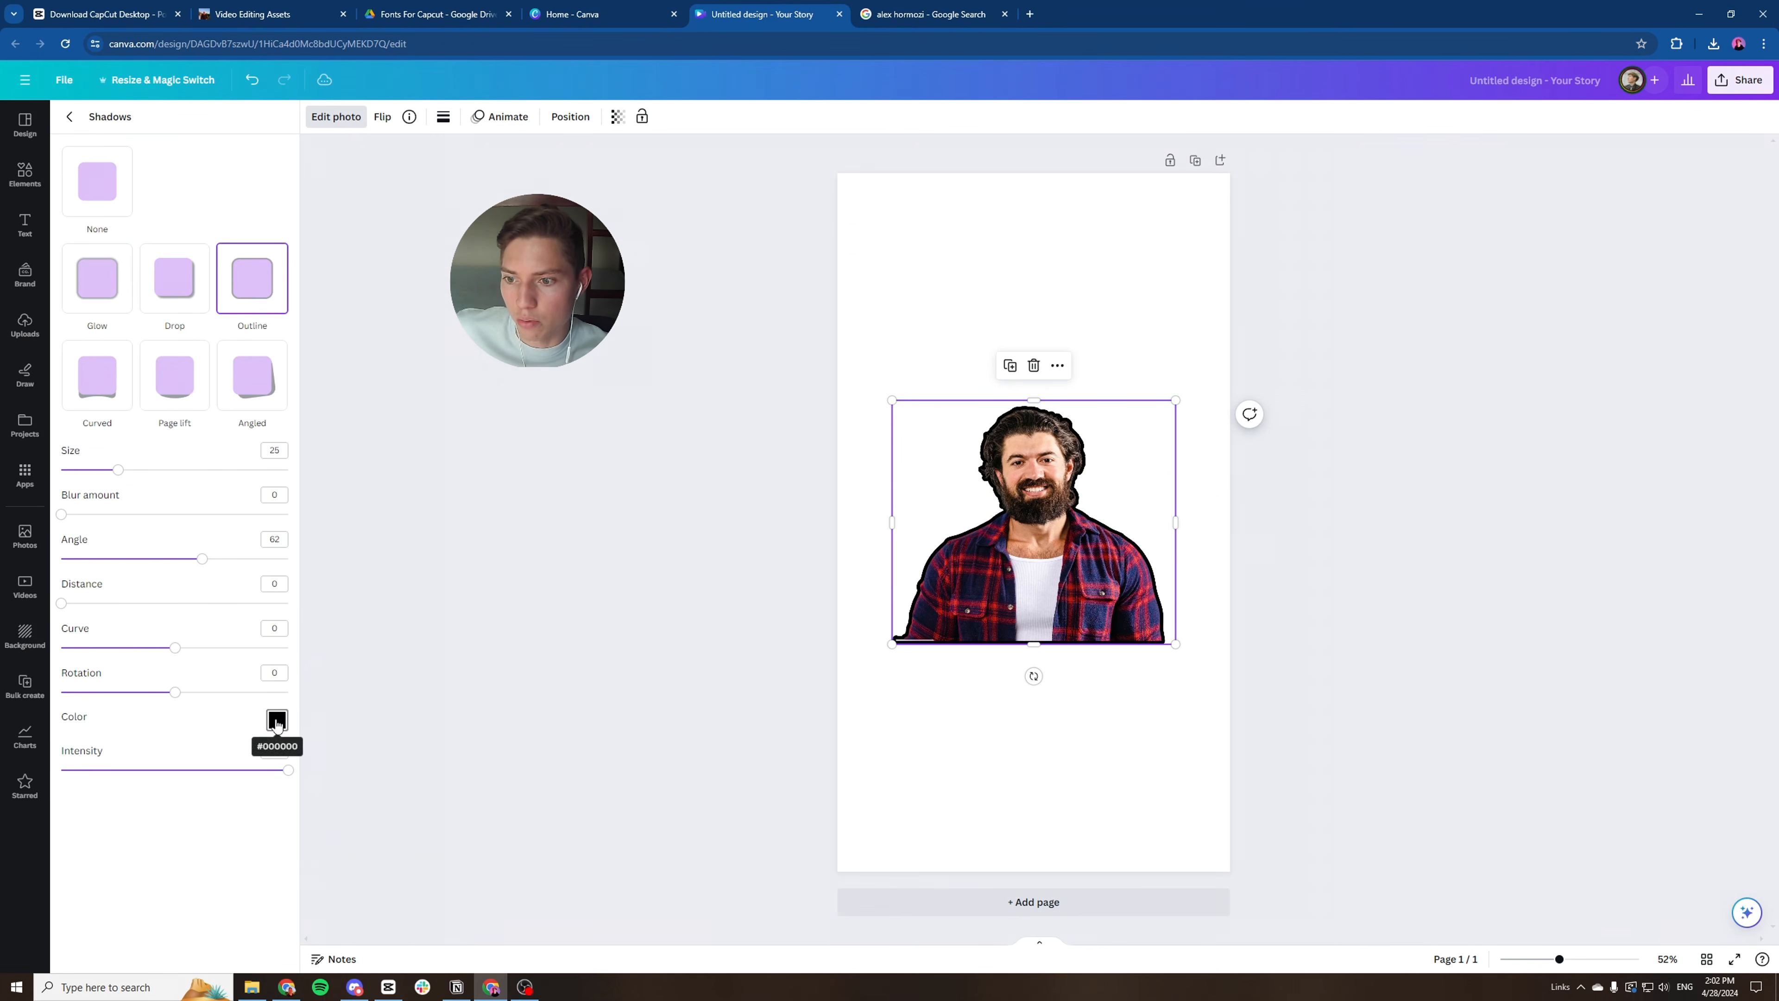
click(276, 722)
drag(303, 773, 264, 749)
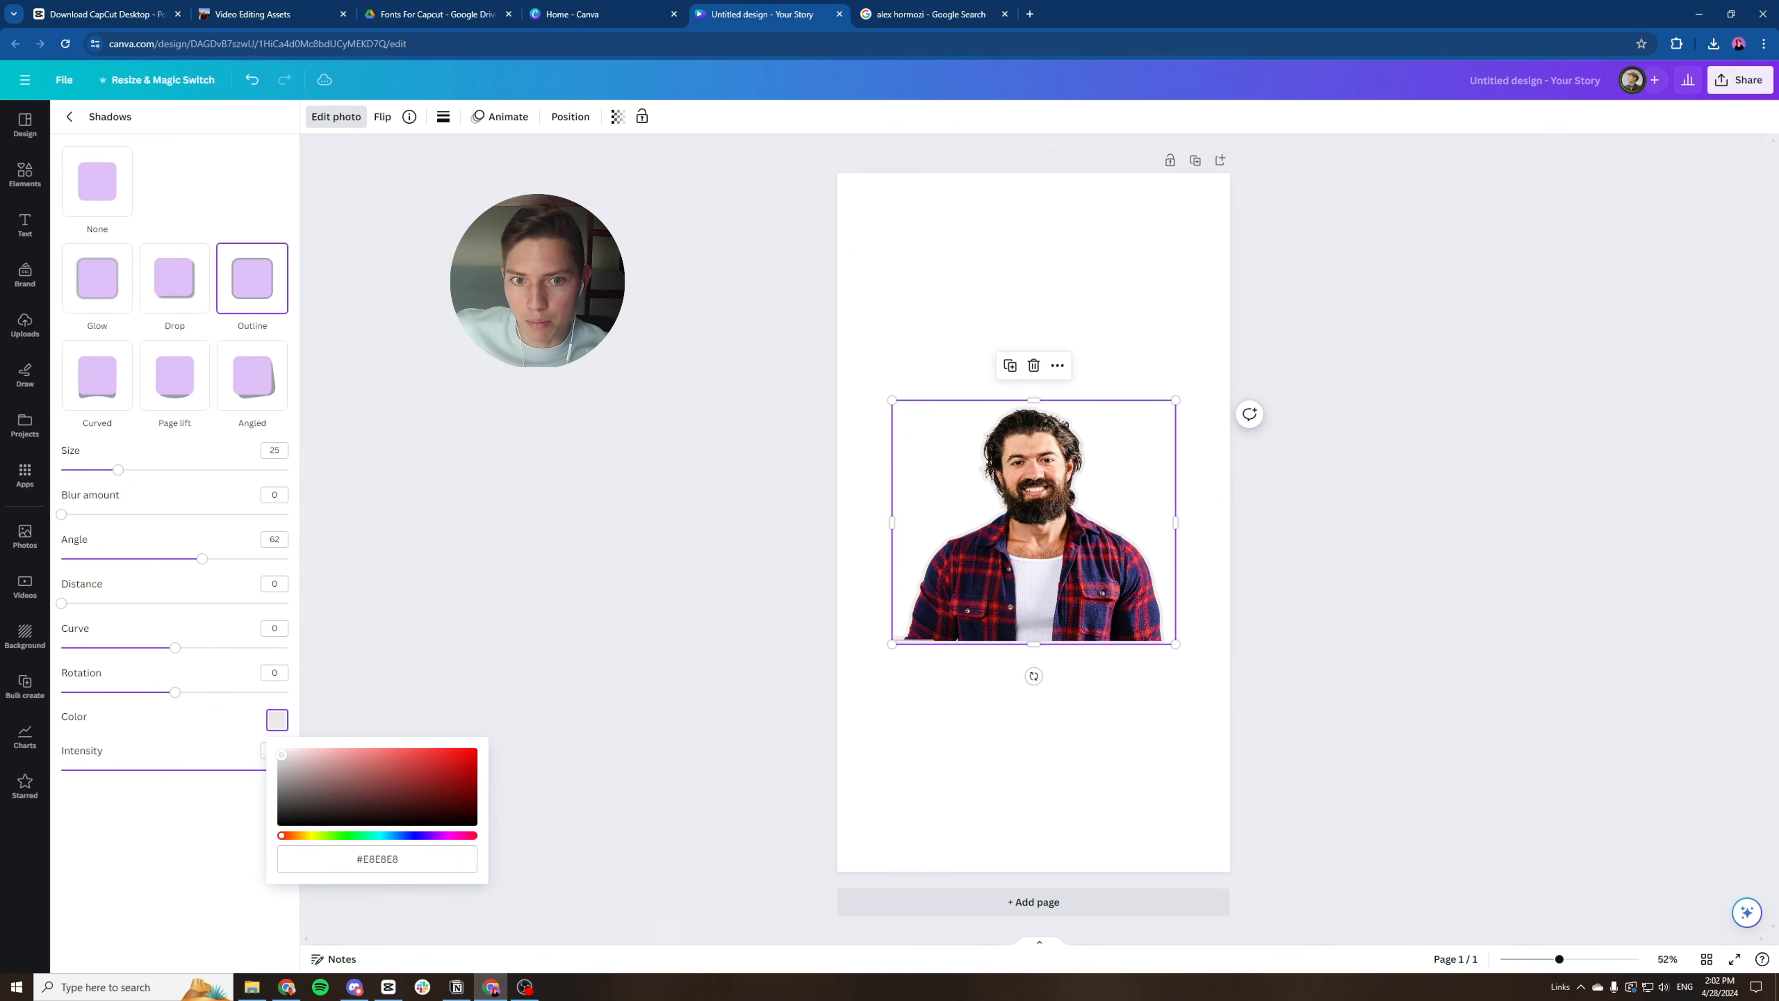
Change the page's background color to the default light gray.
click(918, 262)
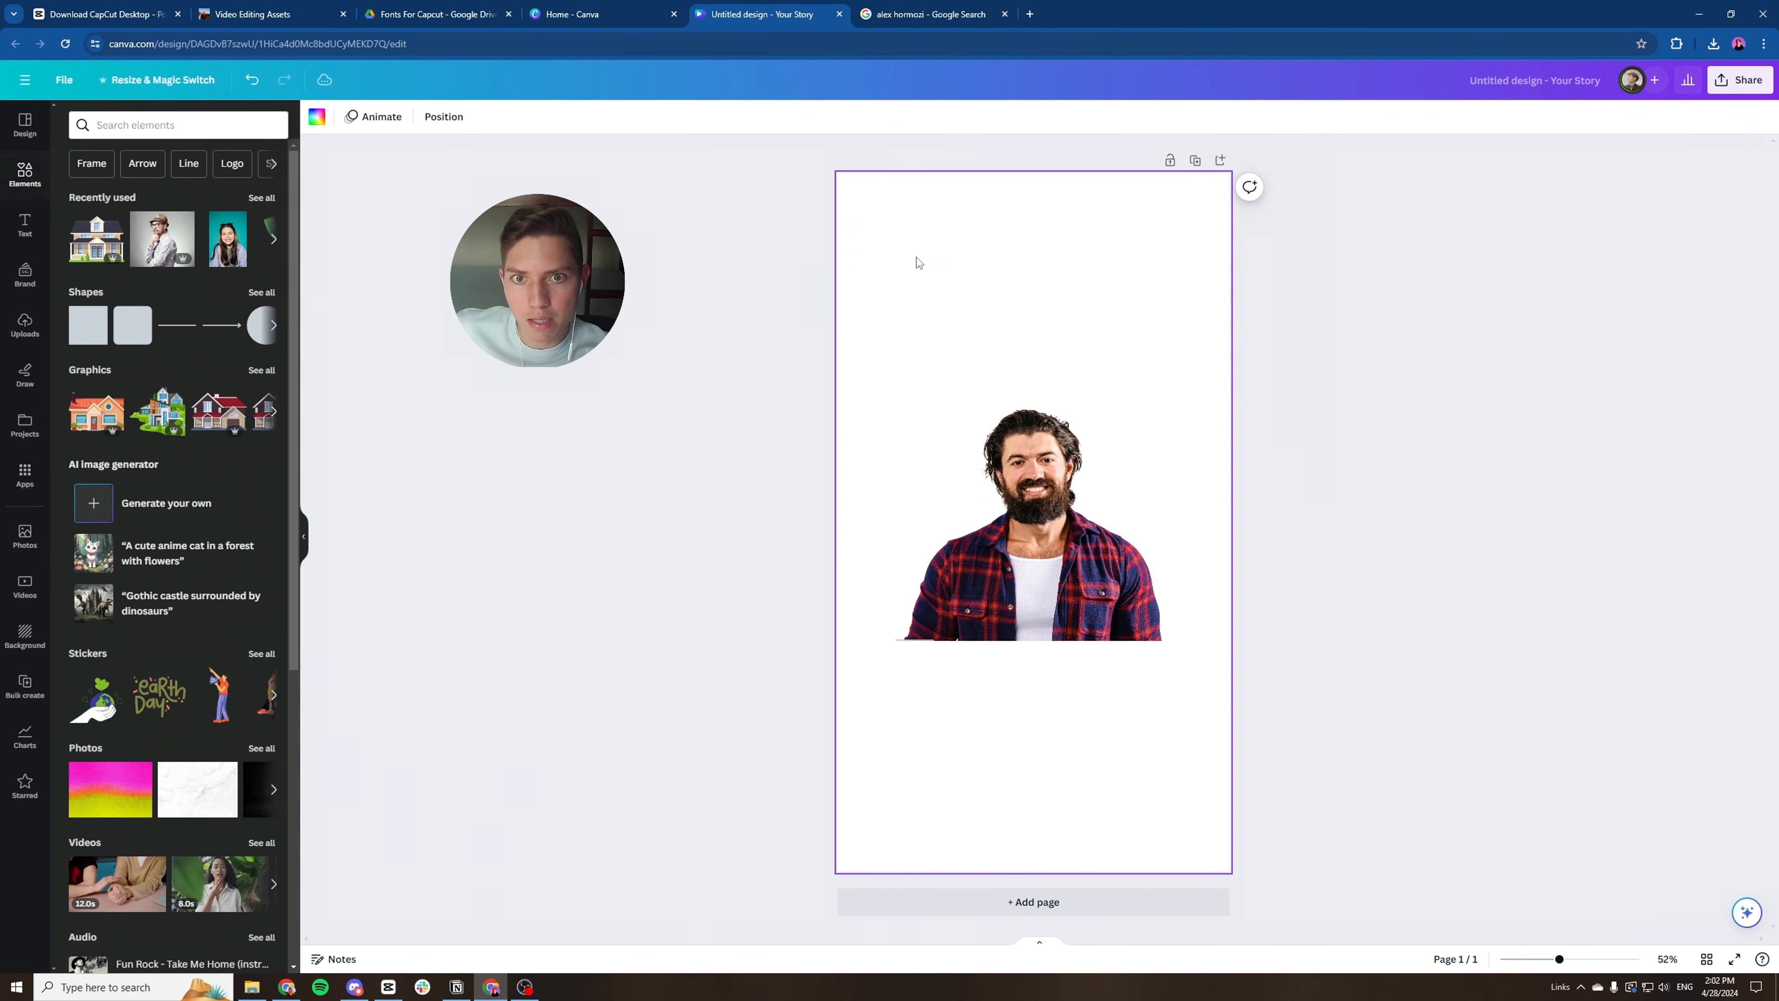
click(324, 121)
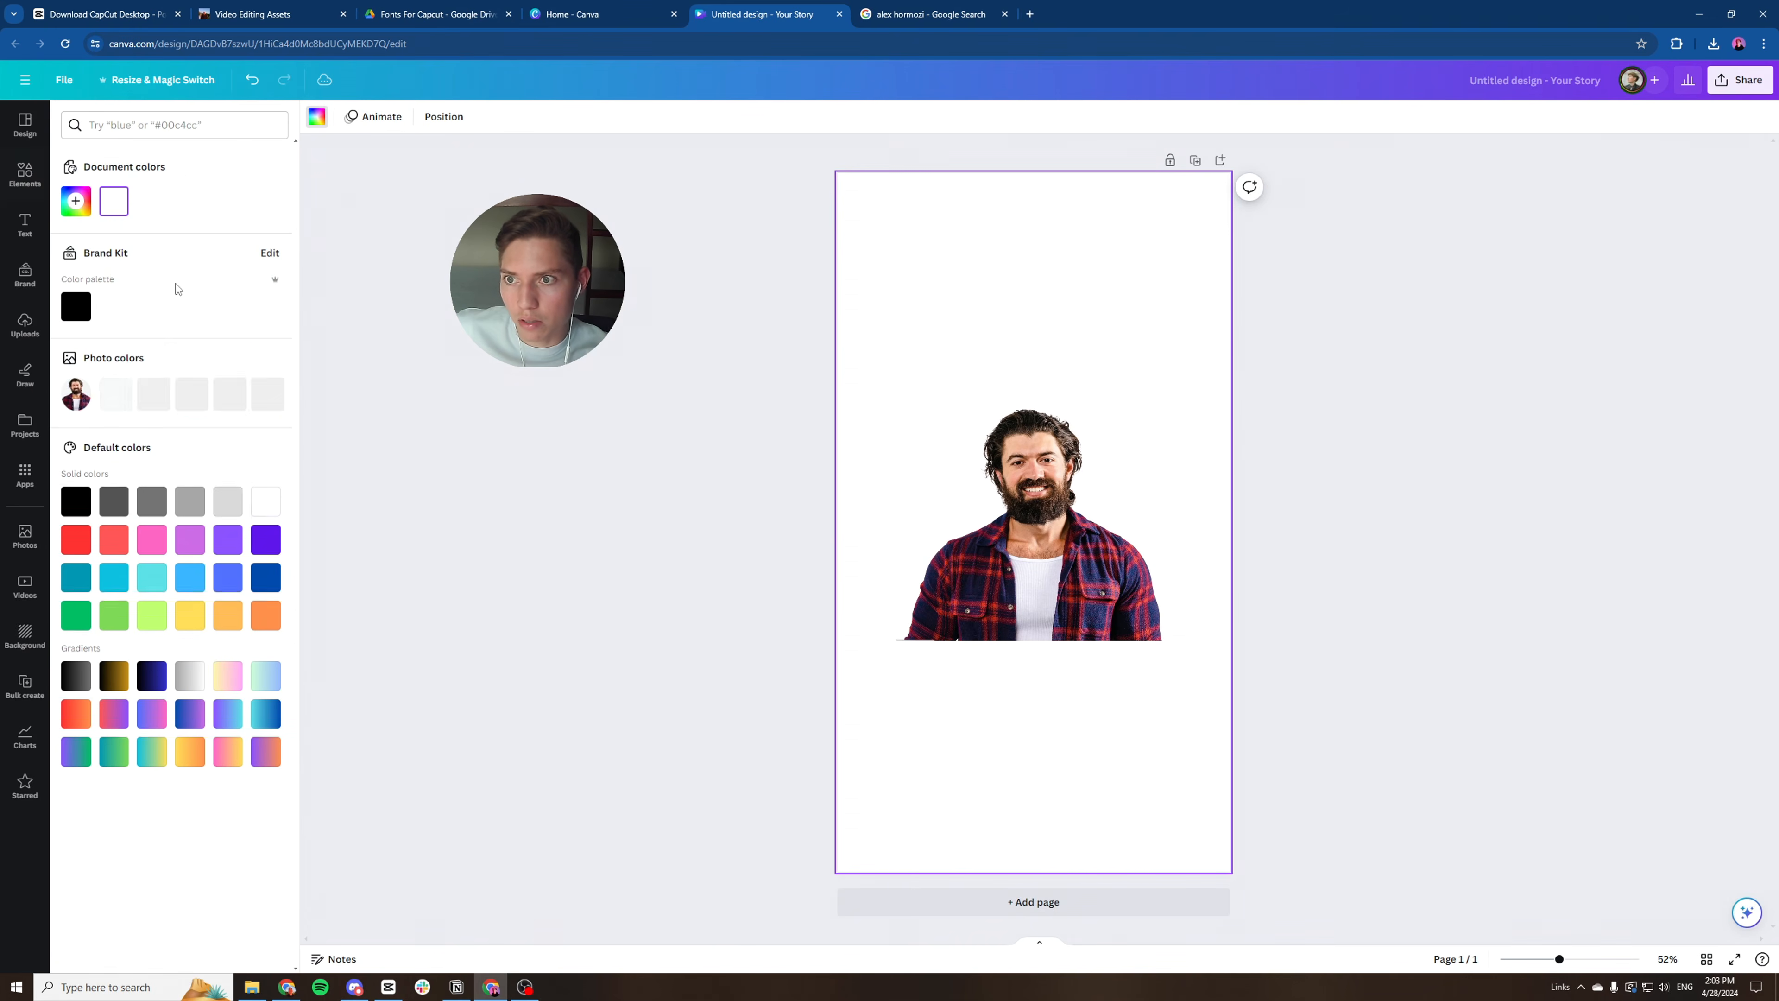
click(233, 498)
click(932, 334)
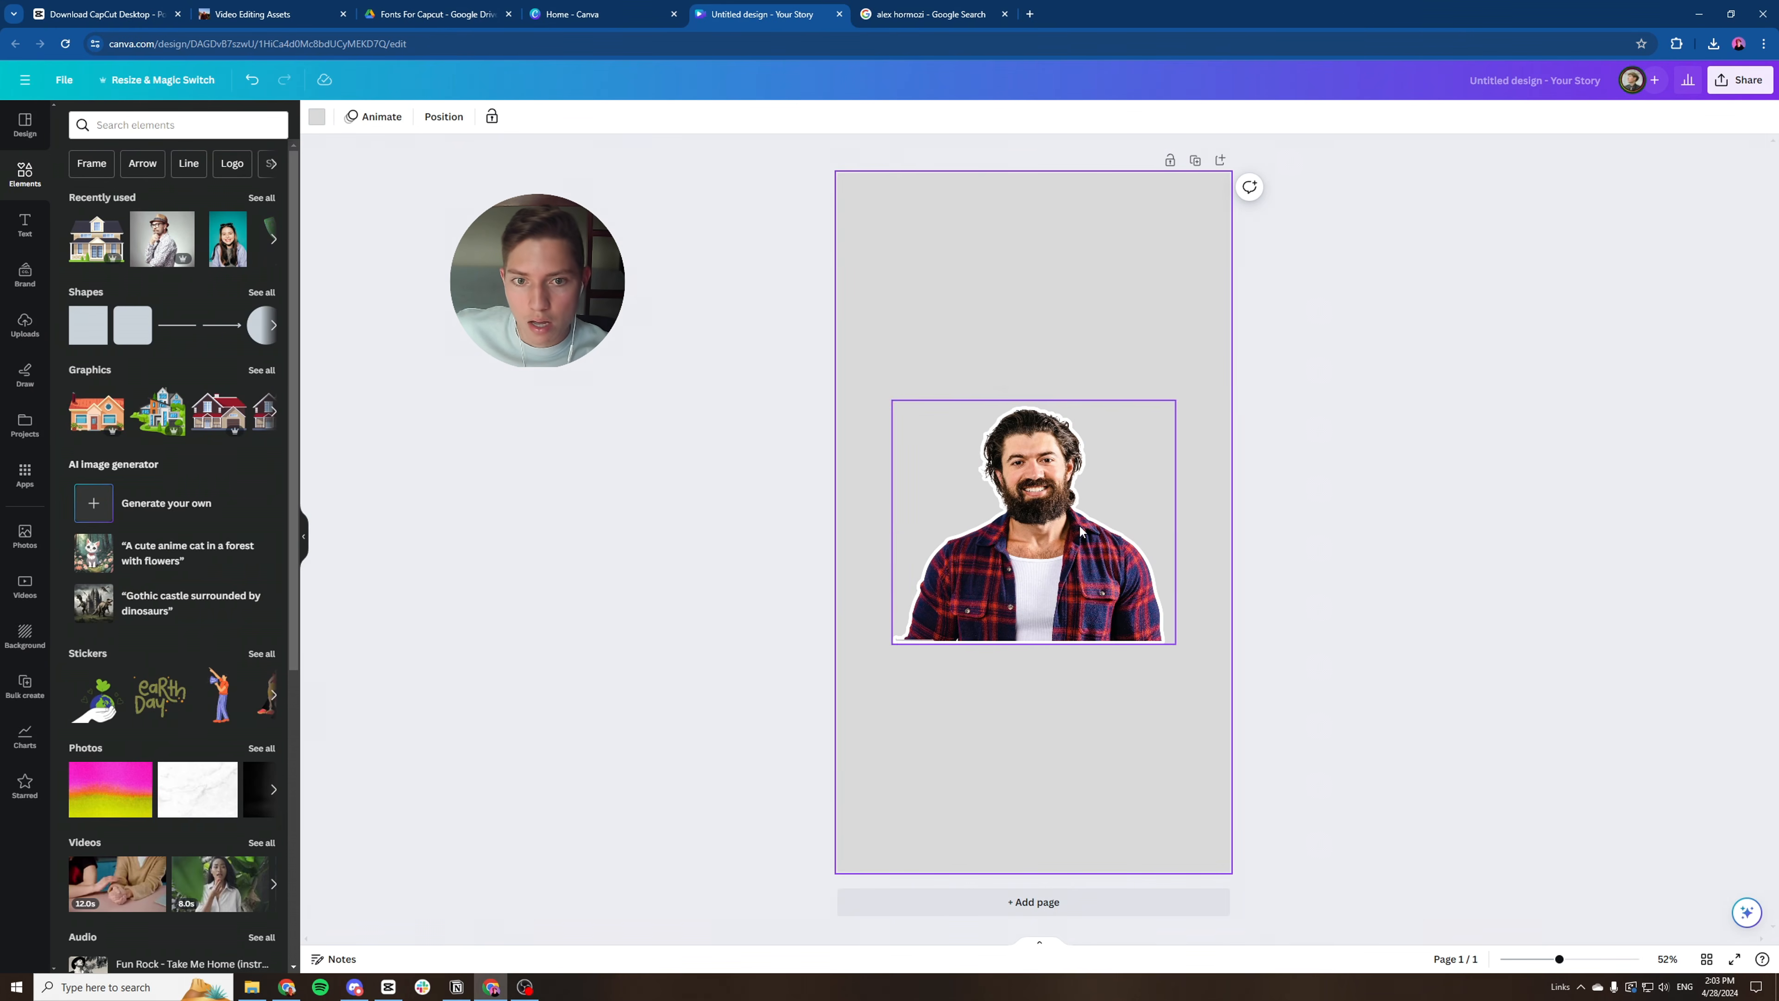
Apply the Glow shadow effect to the portrait cutout with the color #000000.
click(1029, 522)
click(336, 116)
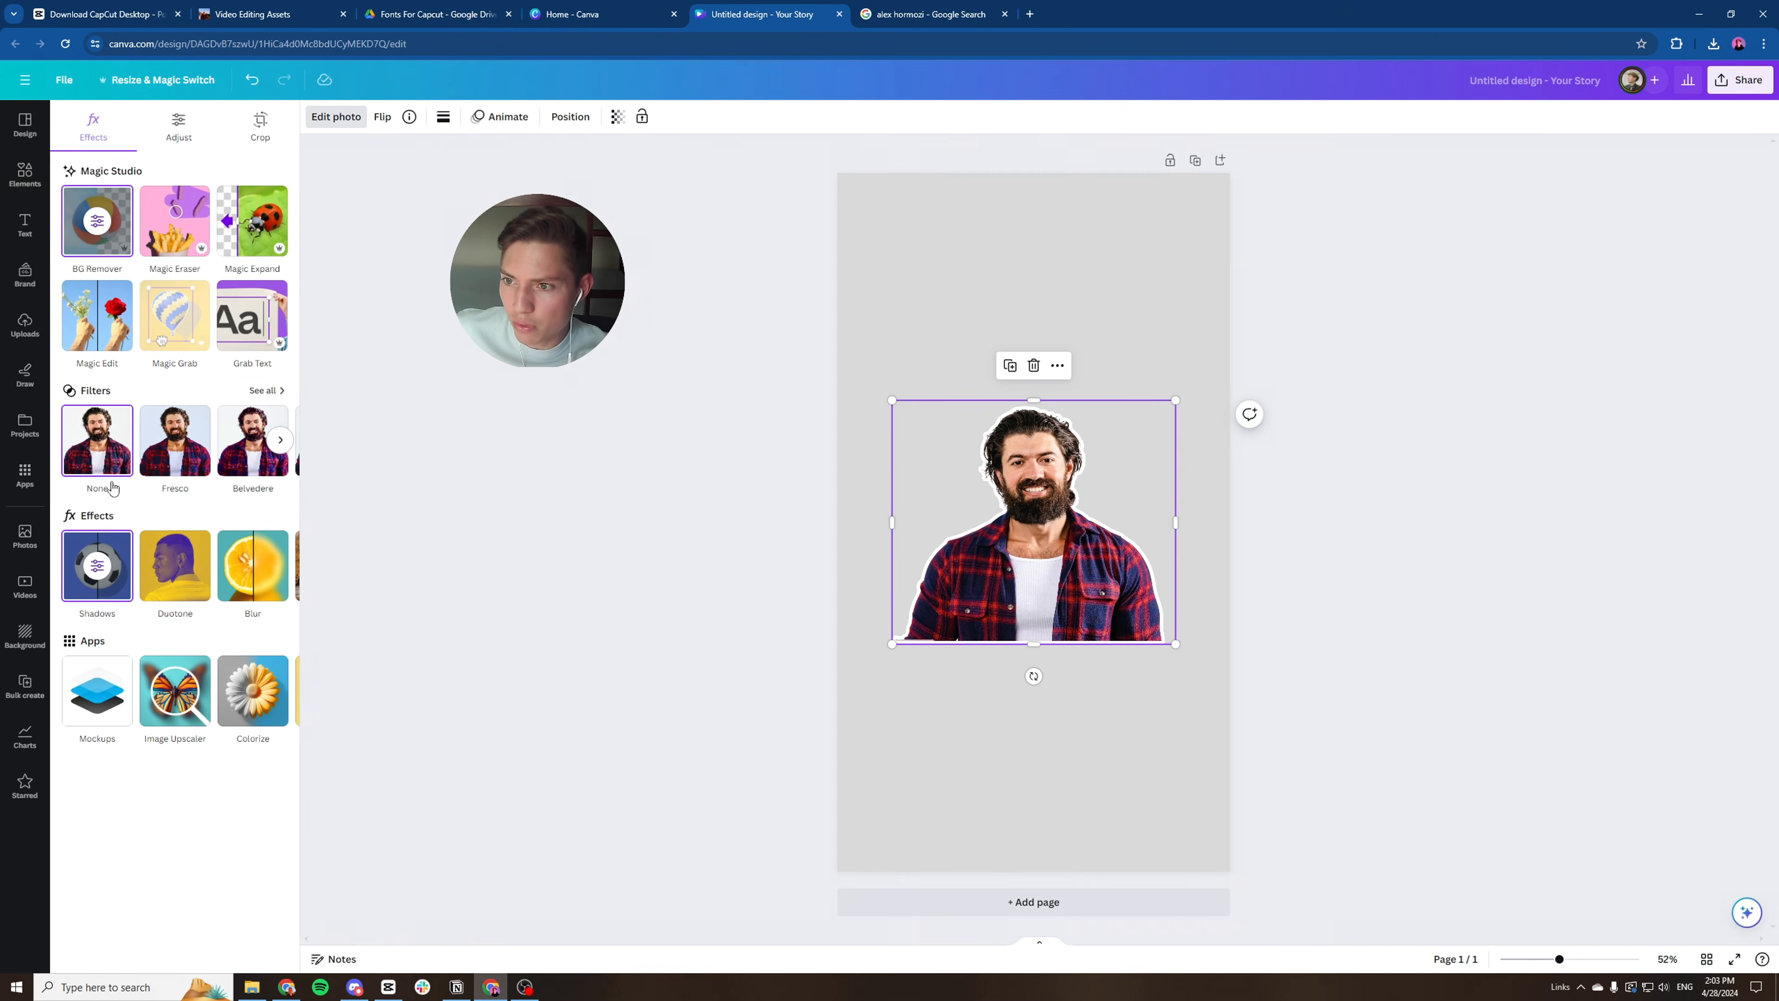
click(97, 565)
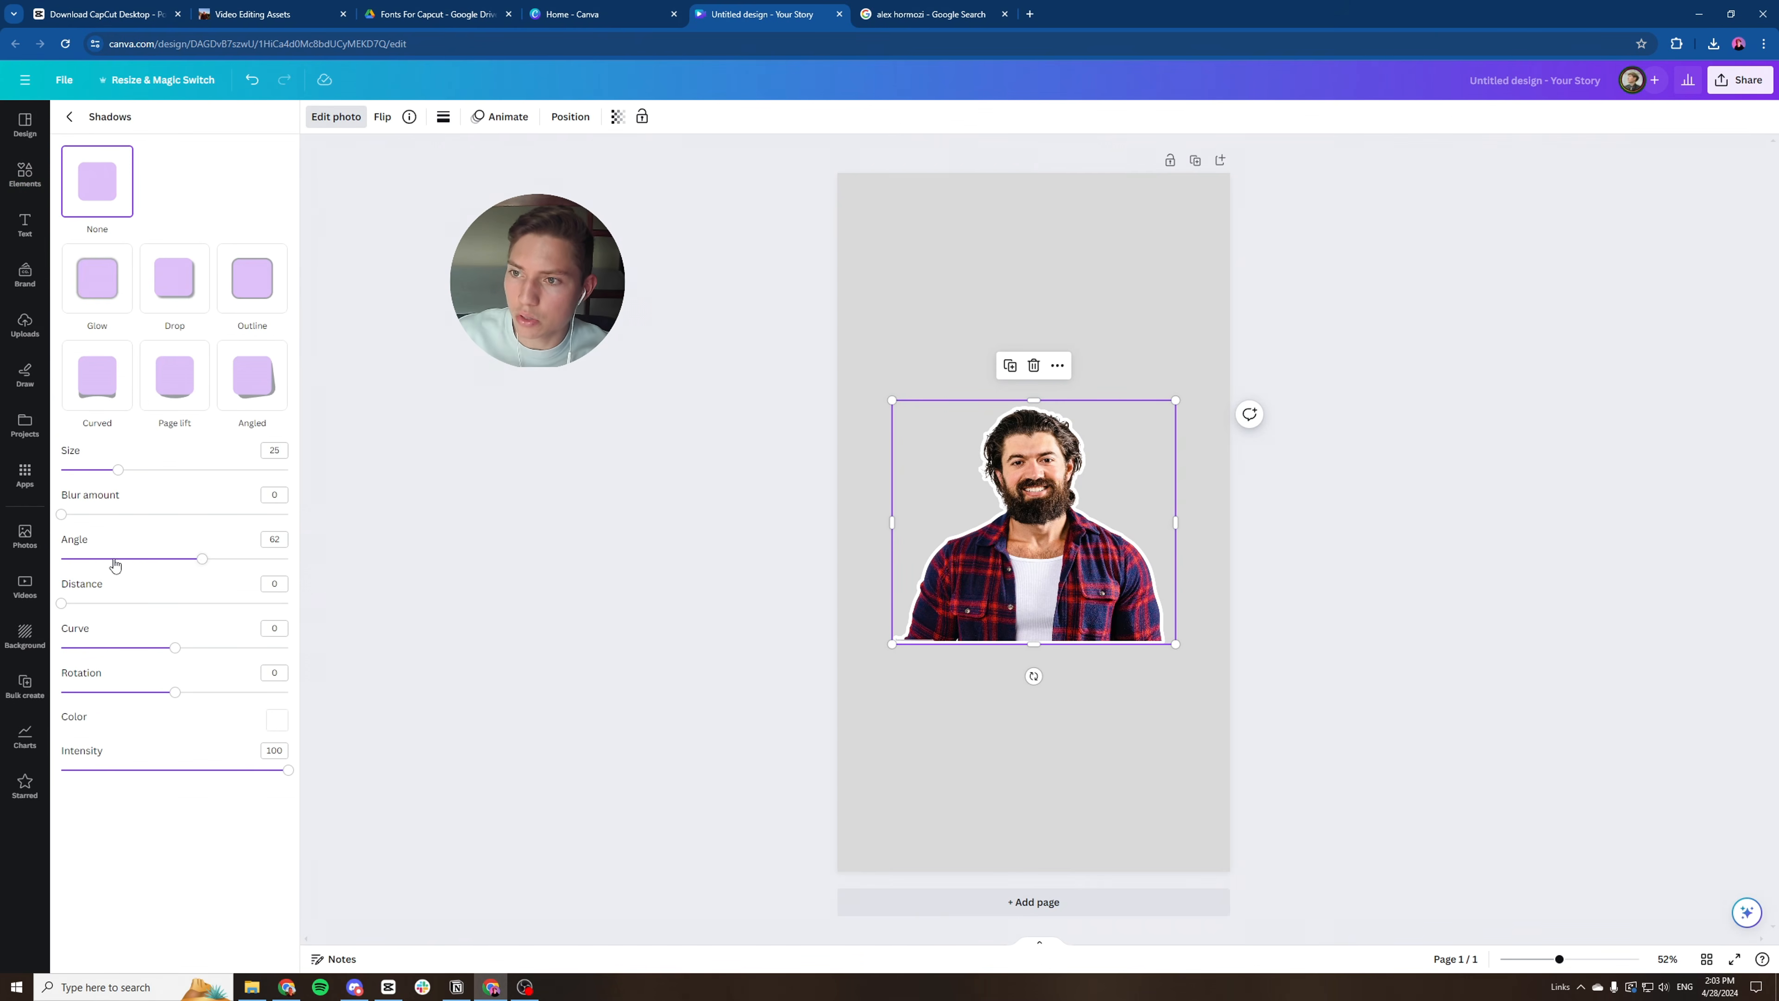
click(107, 295)
click(275, 722)
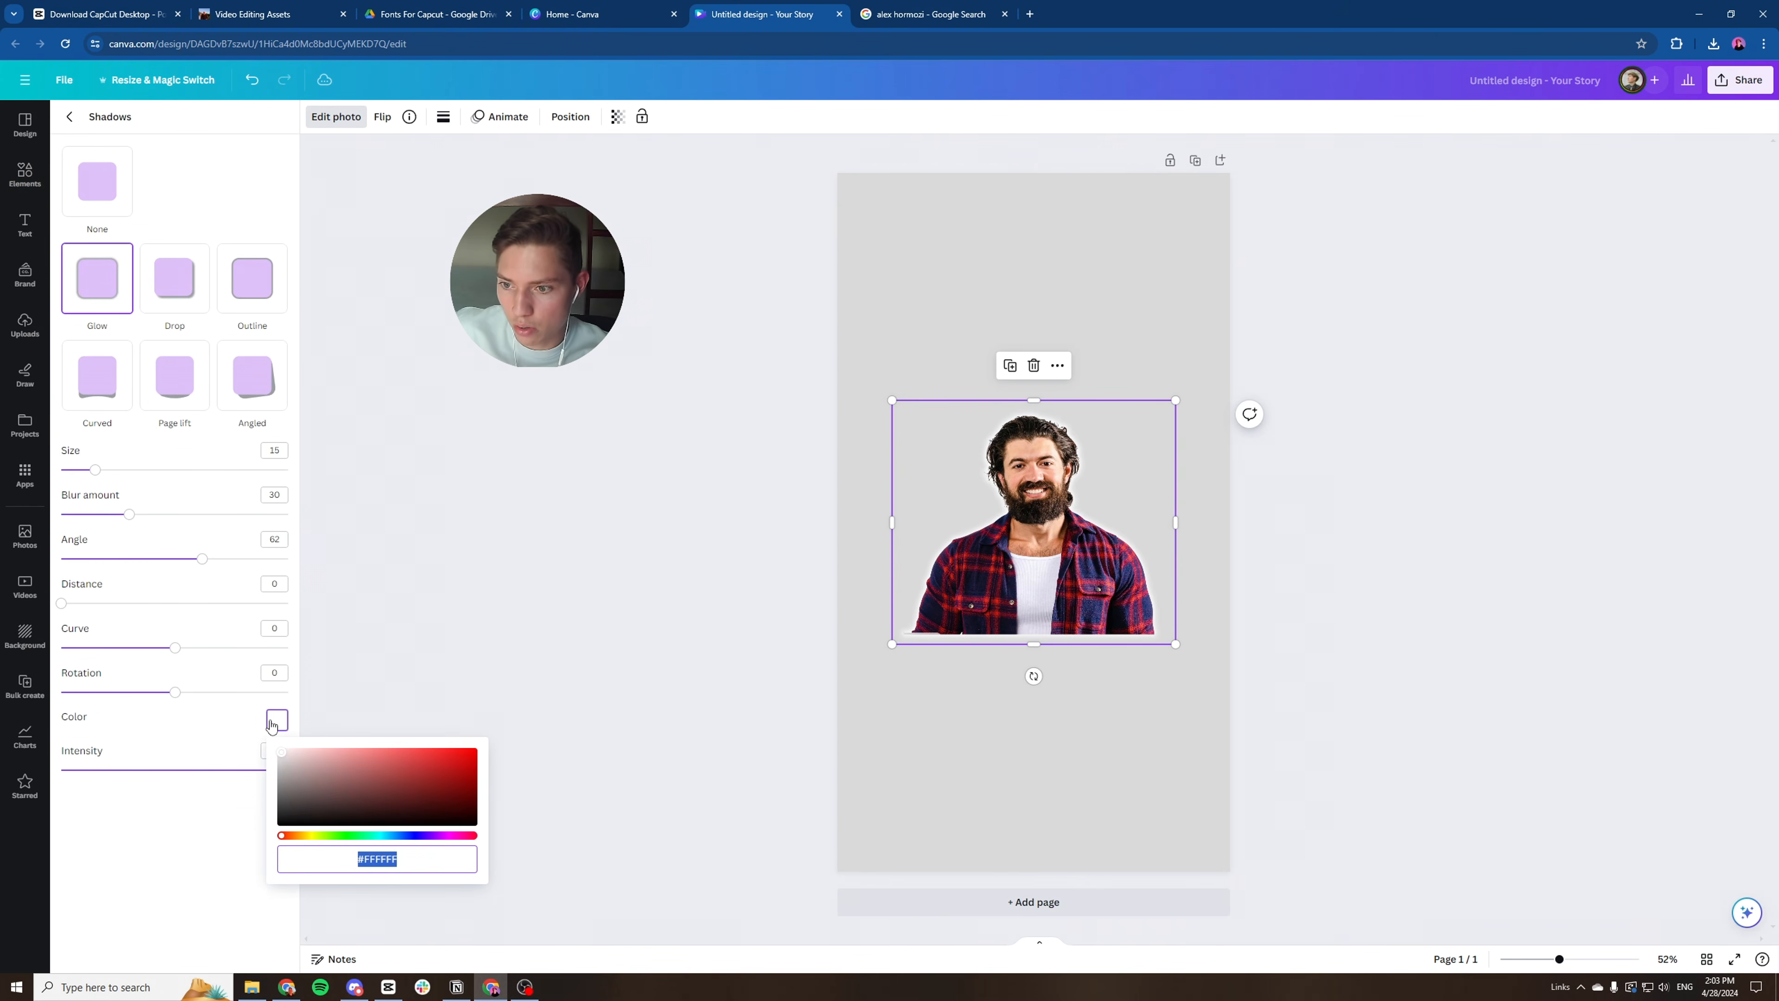
click(438, 821)
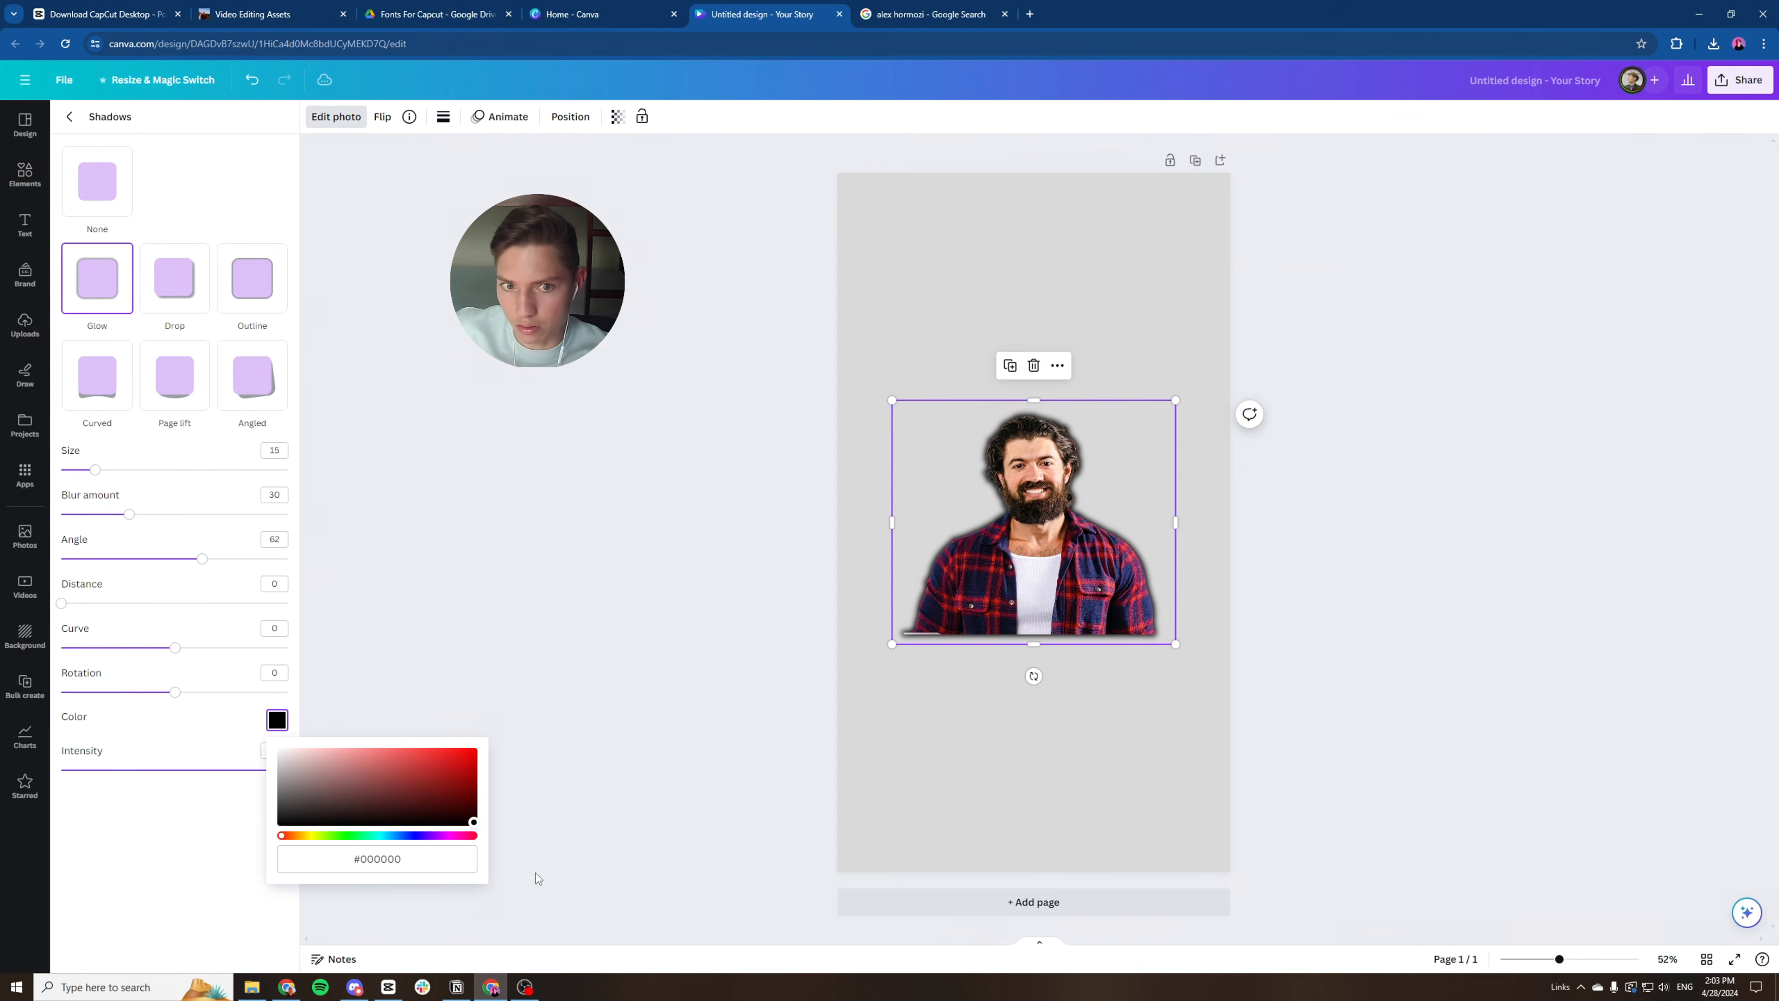
click(427, 638)
click(712, 471)
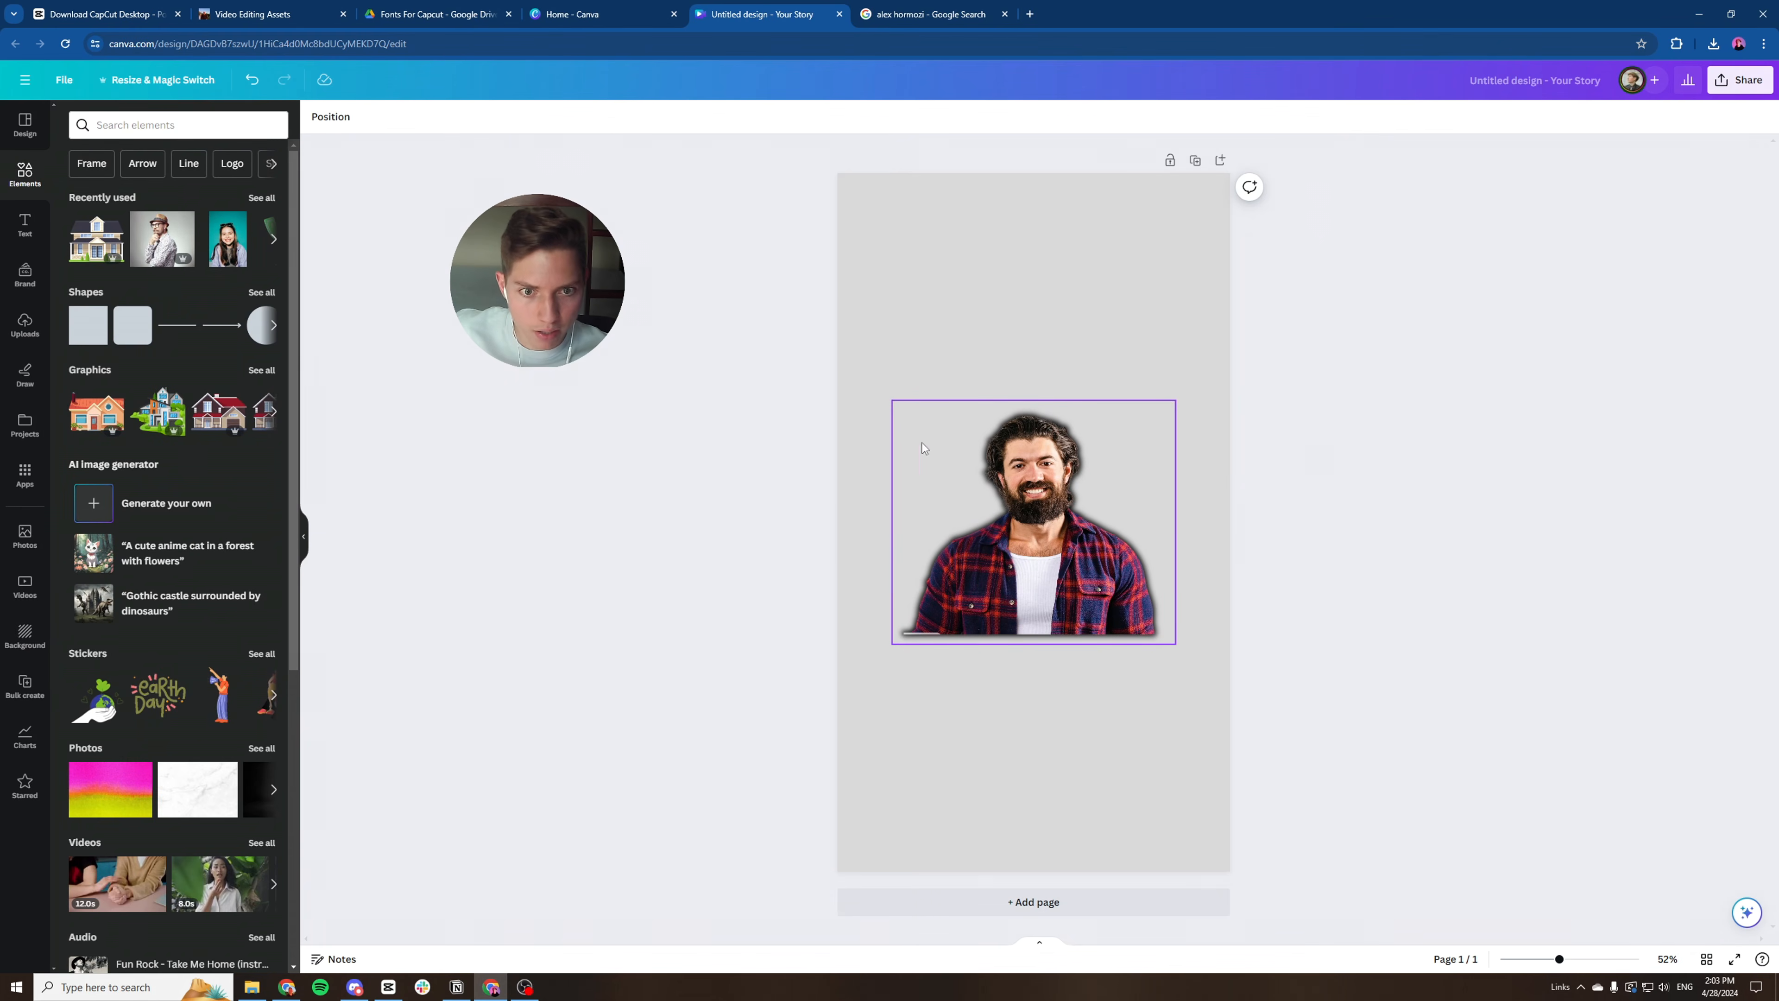
Download the design as a PNG with a transparent background.
click(1741, 80)
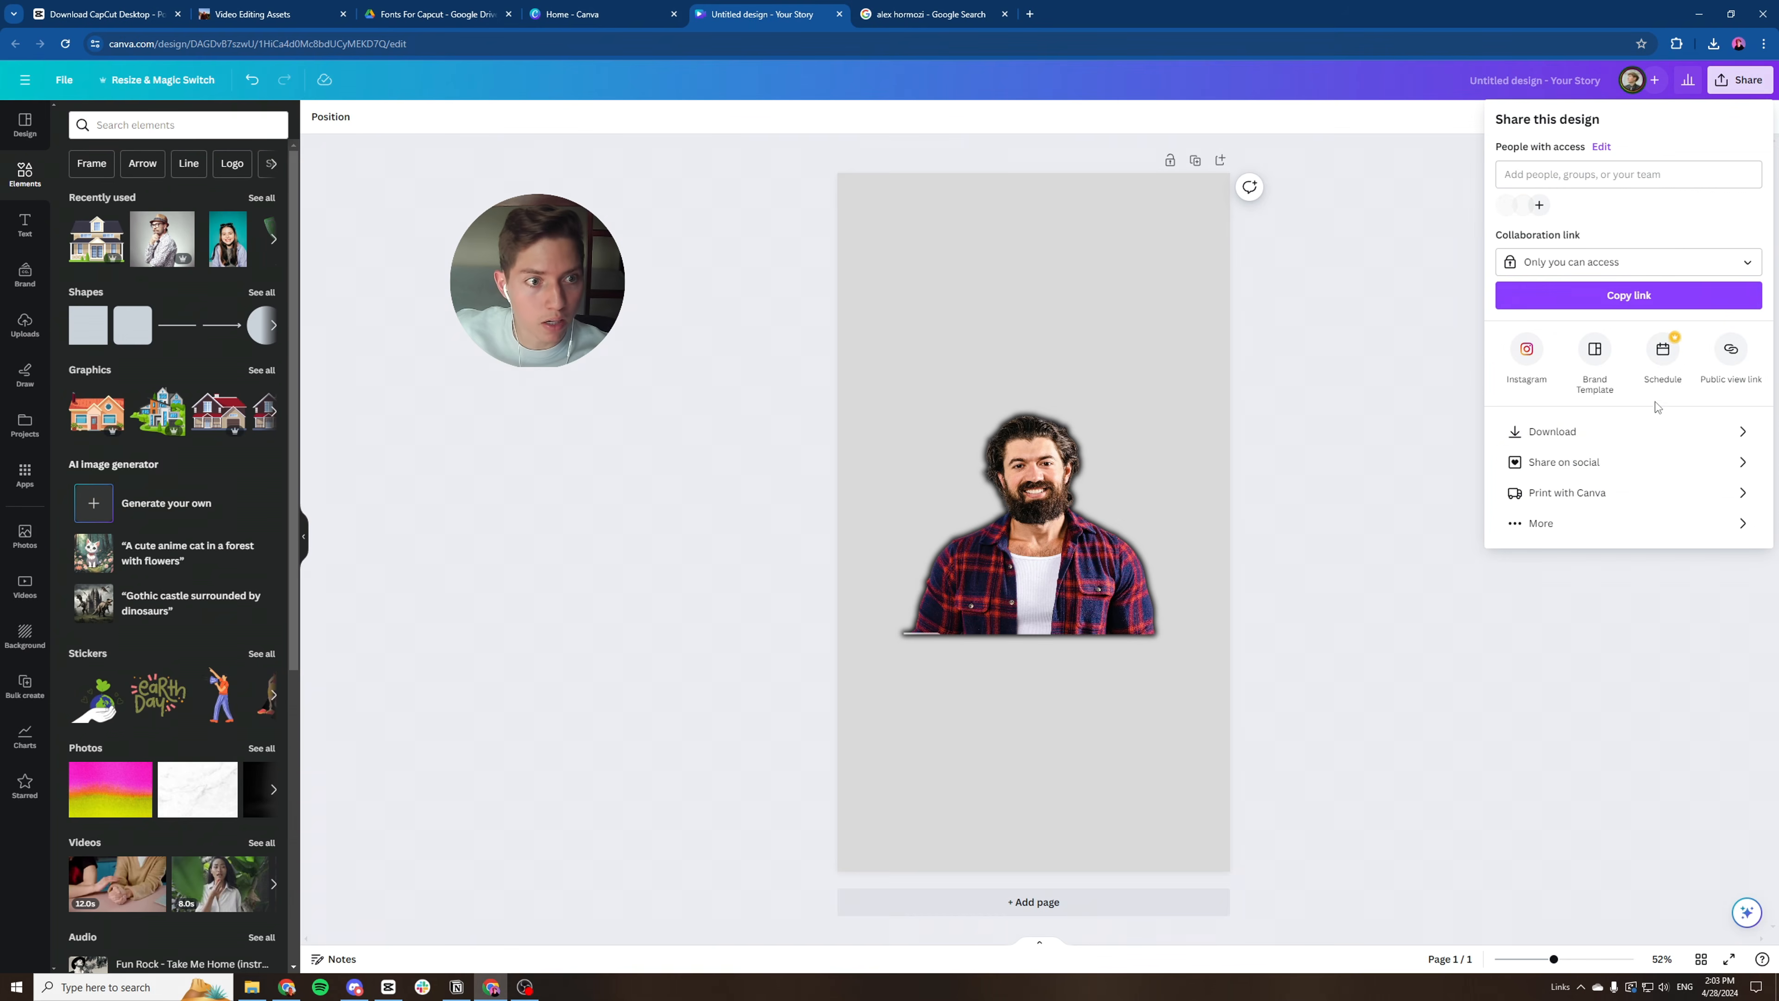
click(1542, 431)
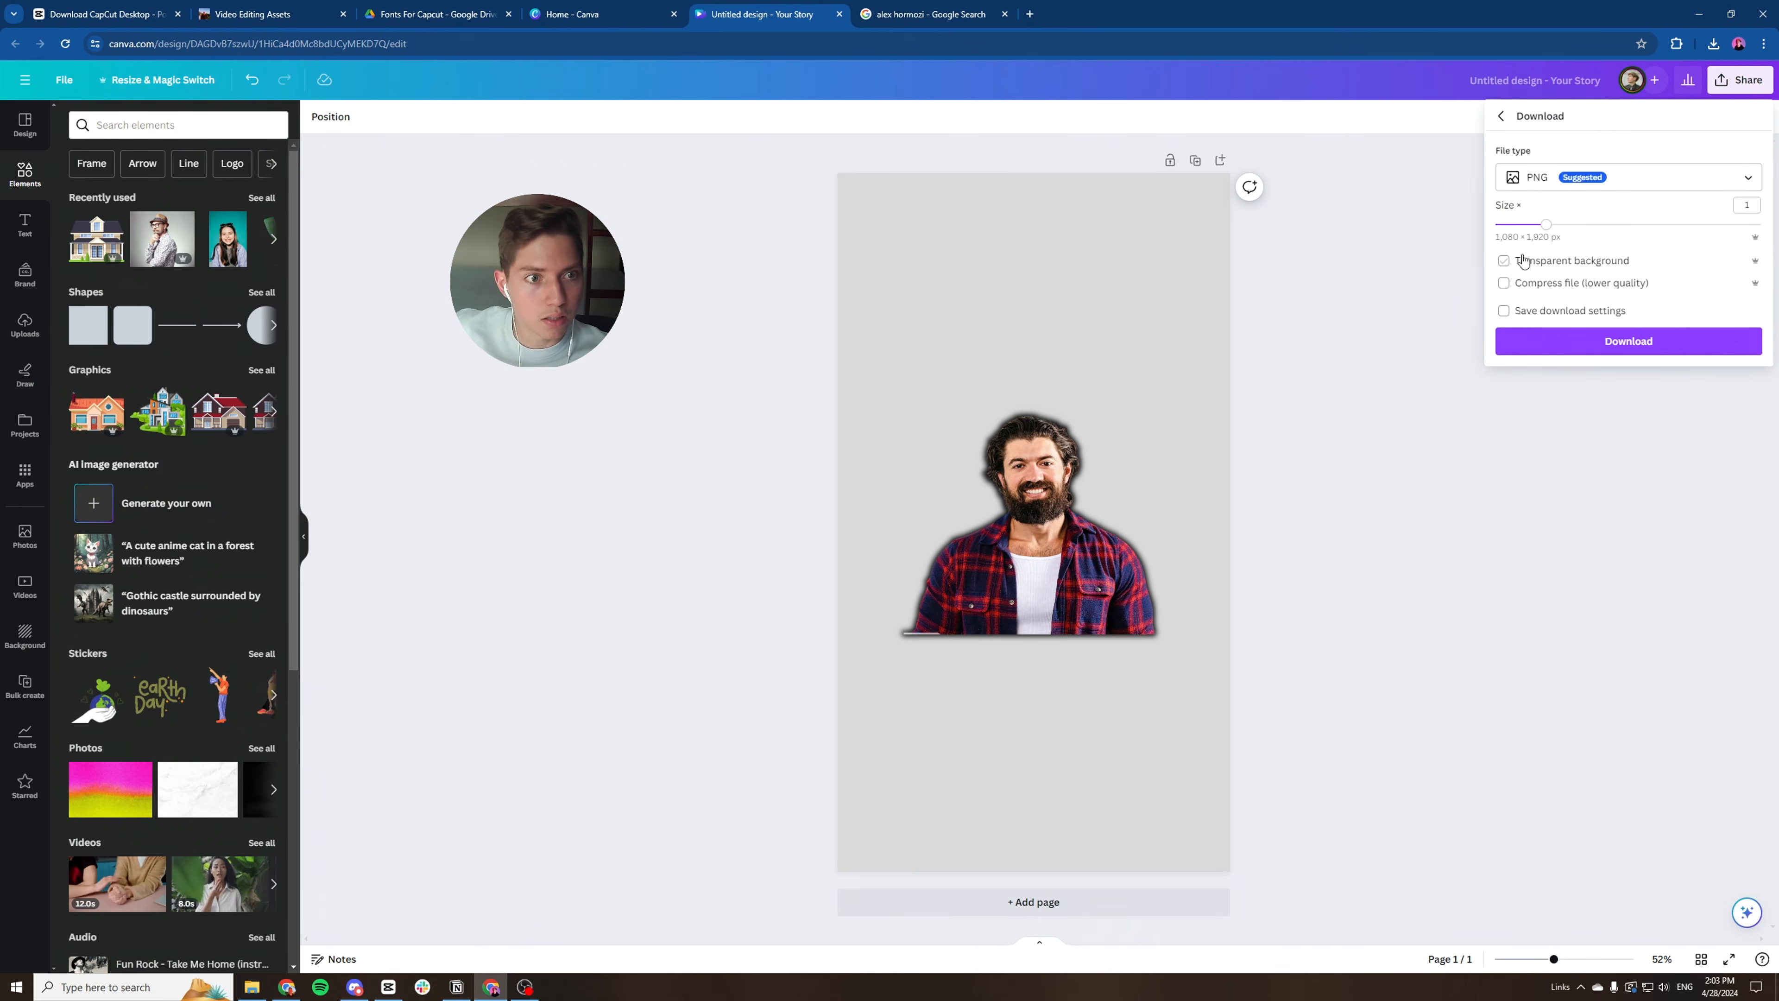
click(1550, 342)
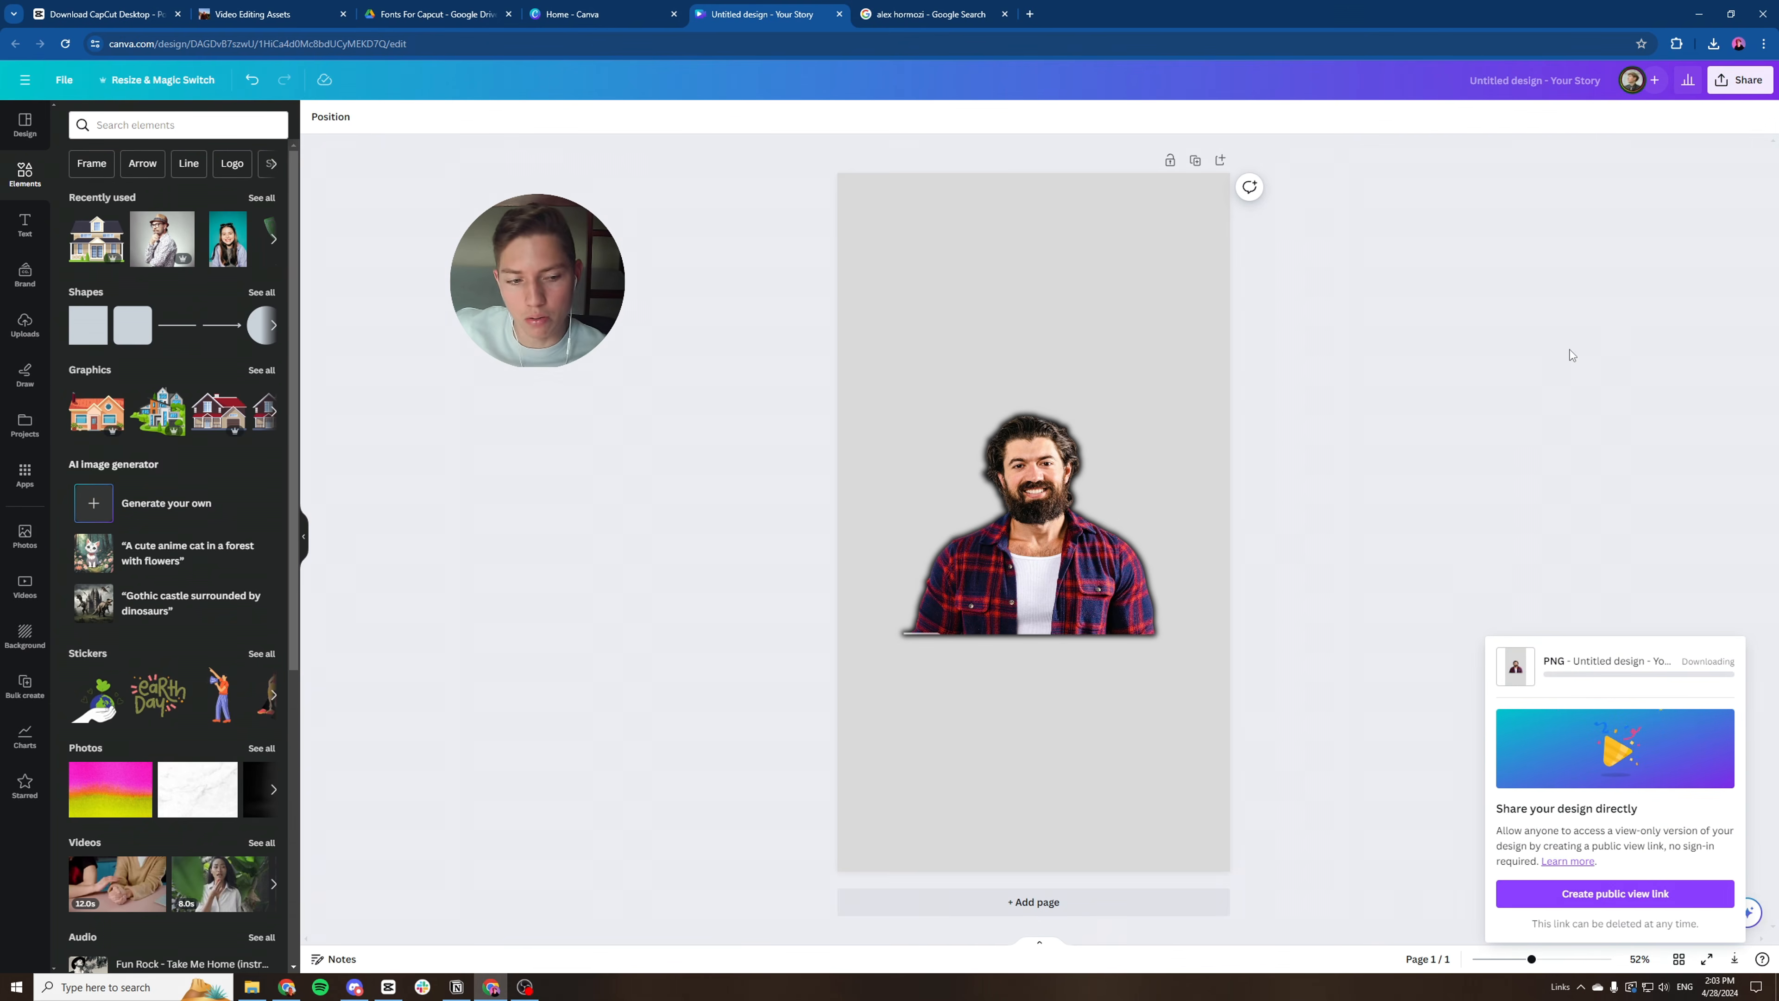
Rename the newly downloaded Untitled design image in the Downloads folder as A hORMOZI.
click(251, 987)
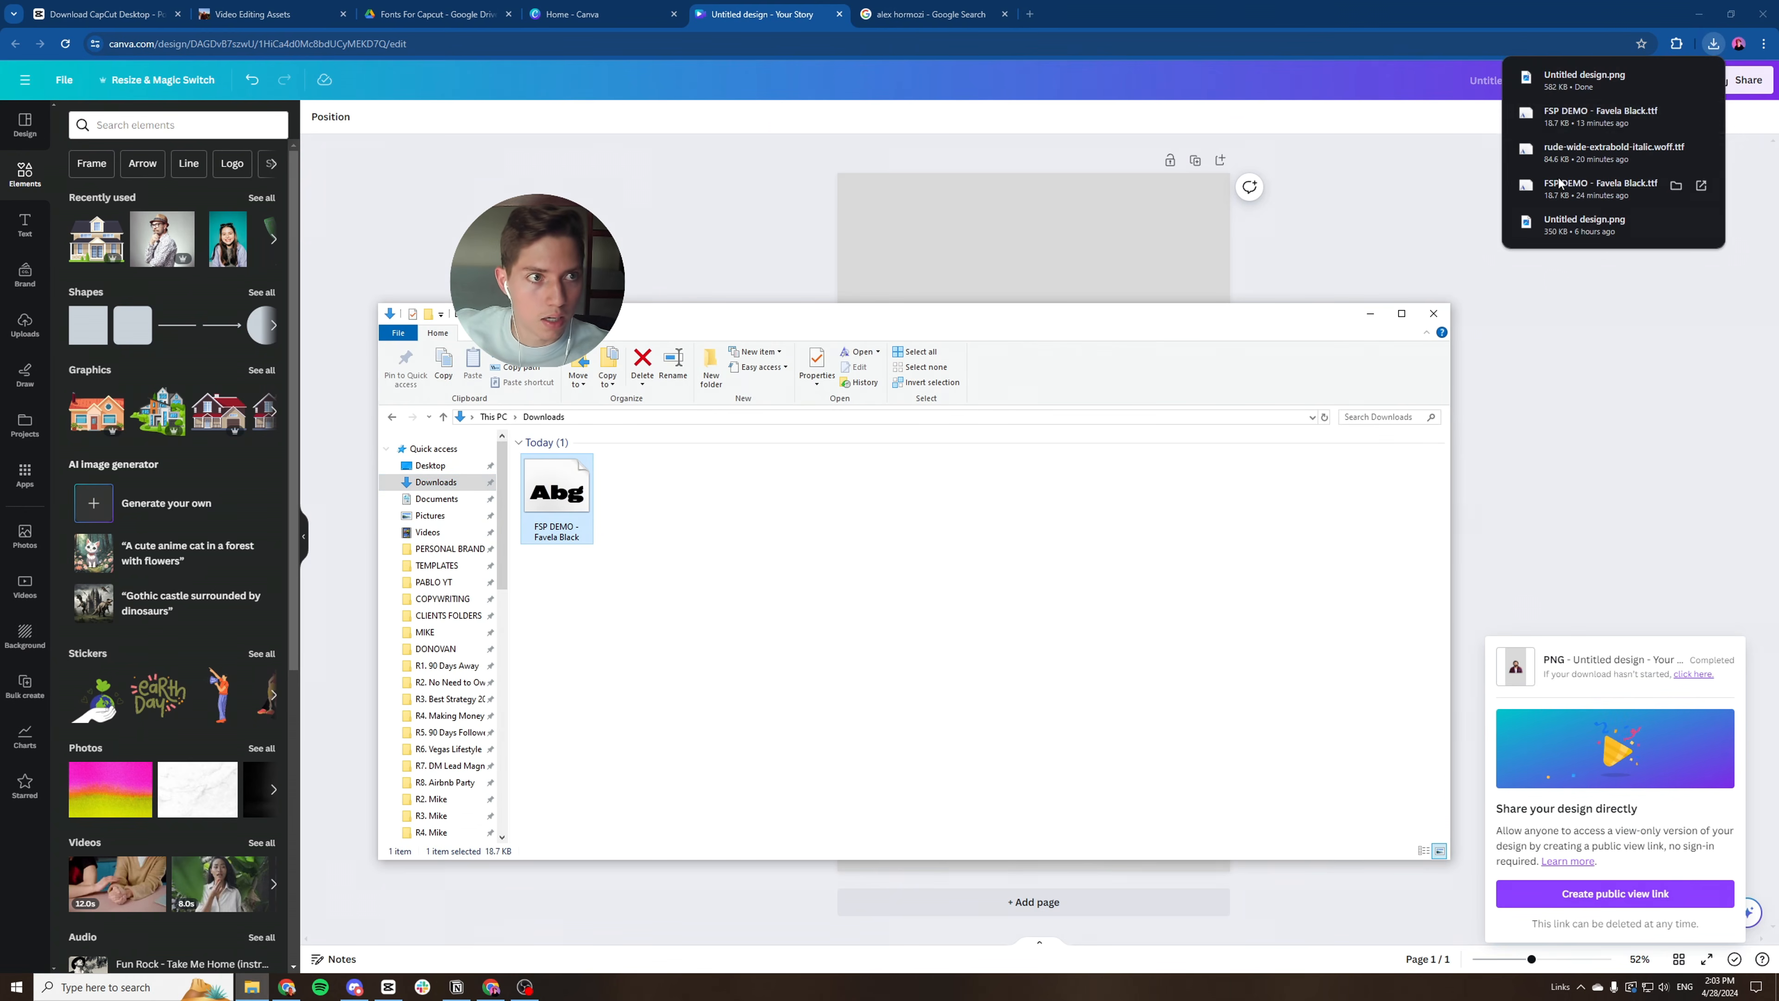
right_click(641, 519)
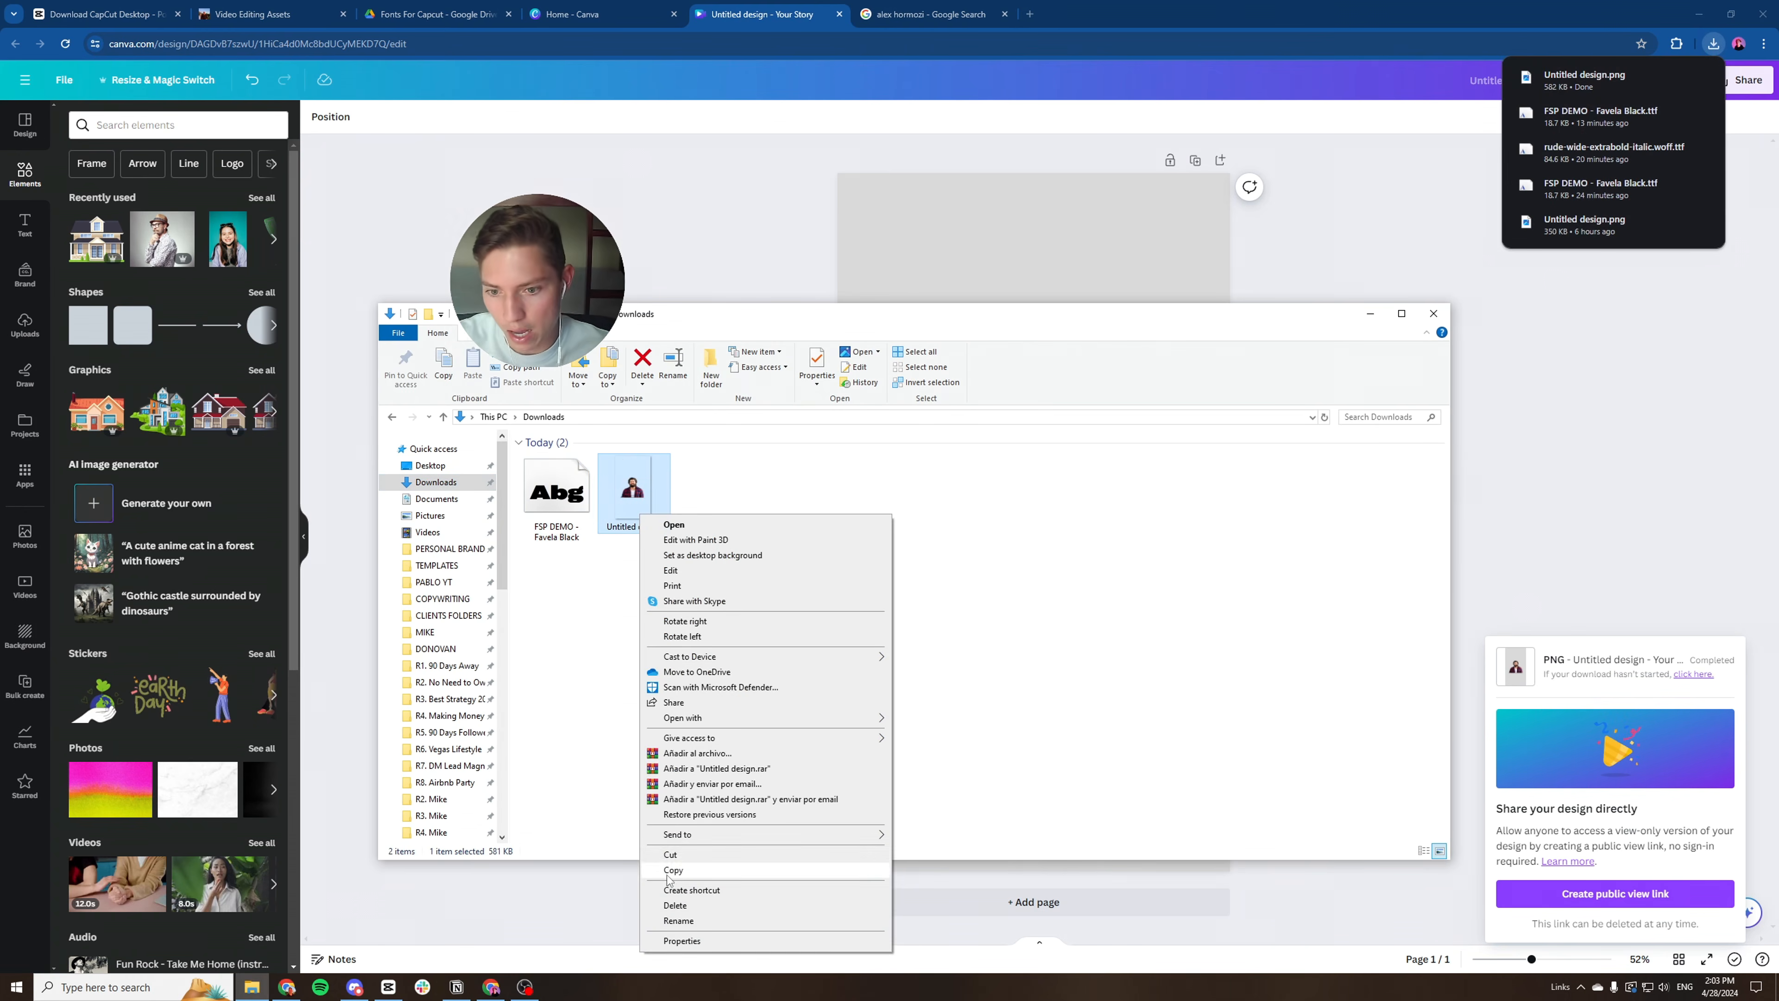
click(688, 924)
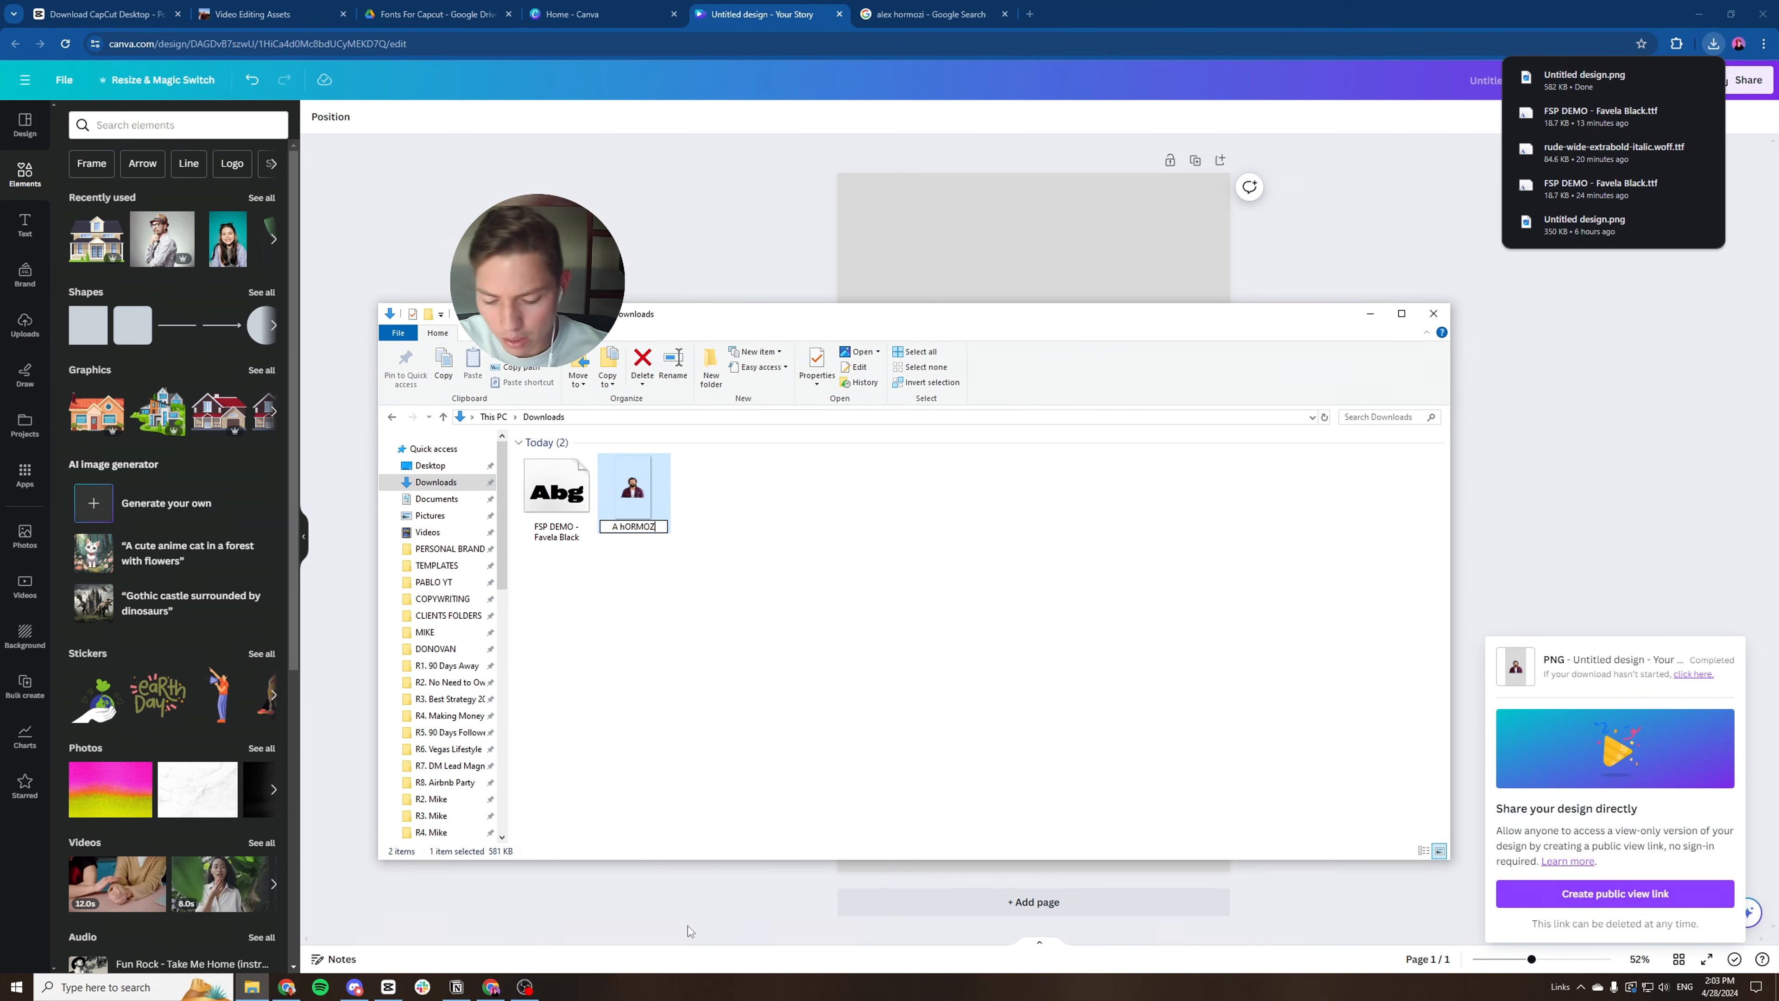
Move the A hORMOZI image from Downloads to the R7. DM Lead Magnet folder.
drag(770, 709, 642, 519)
scroll(441, 708, down, 1)
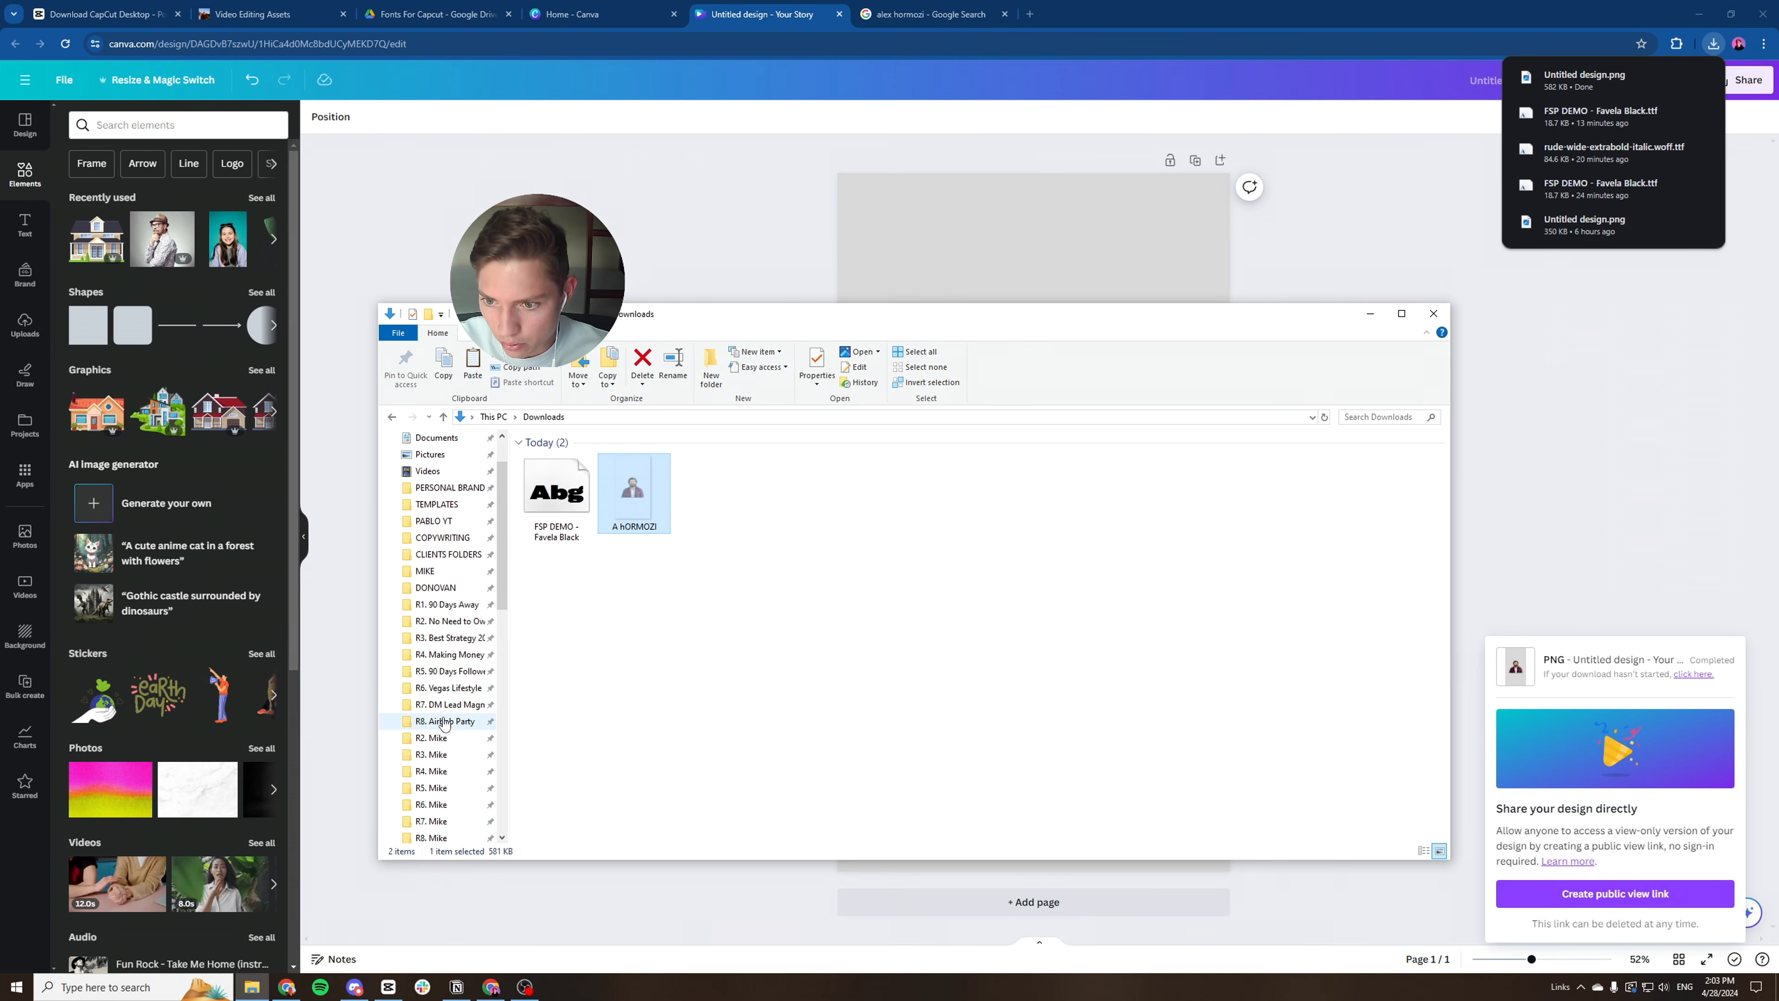
click(449, 704)
key(ctrl+v)
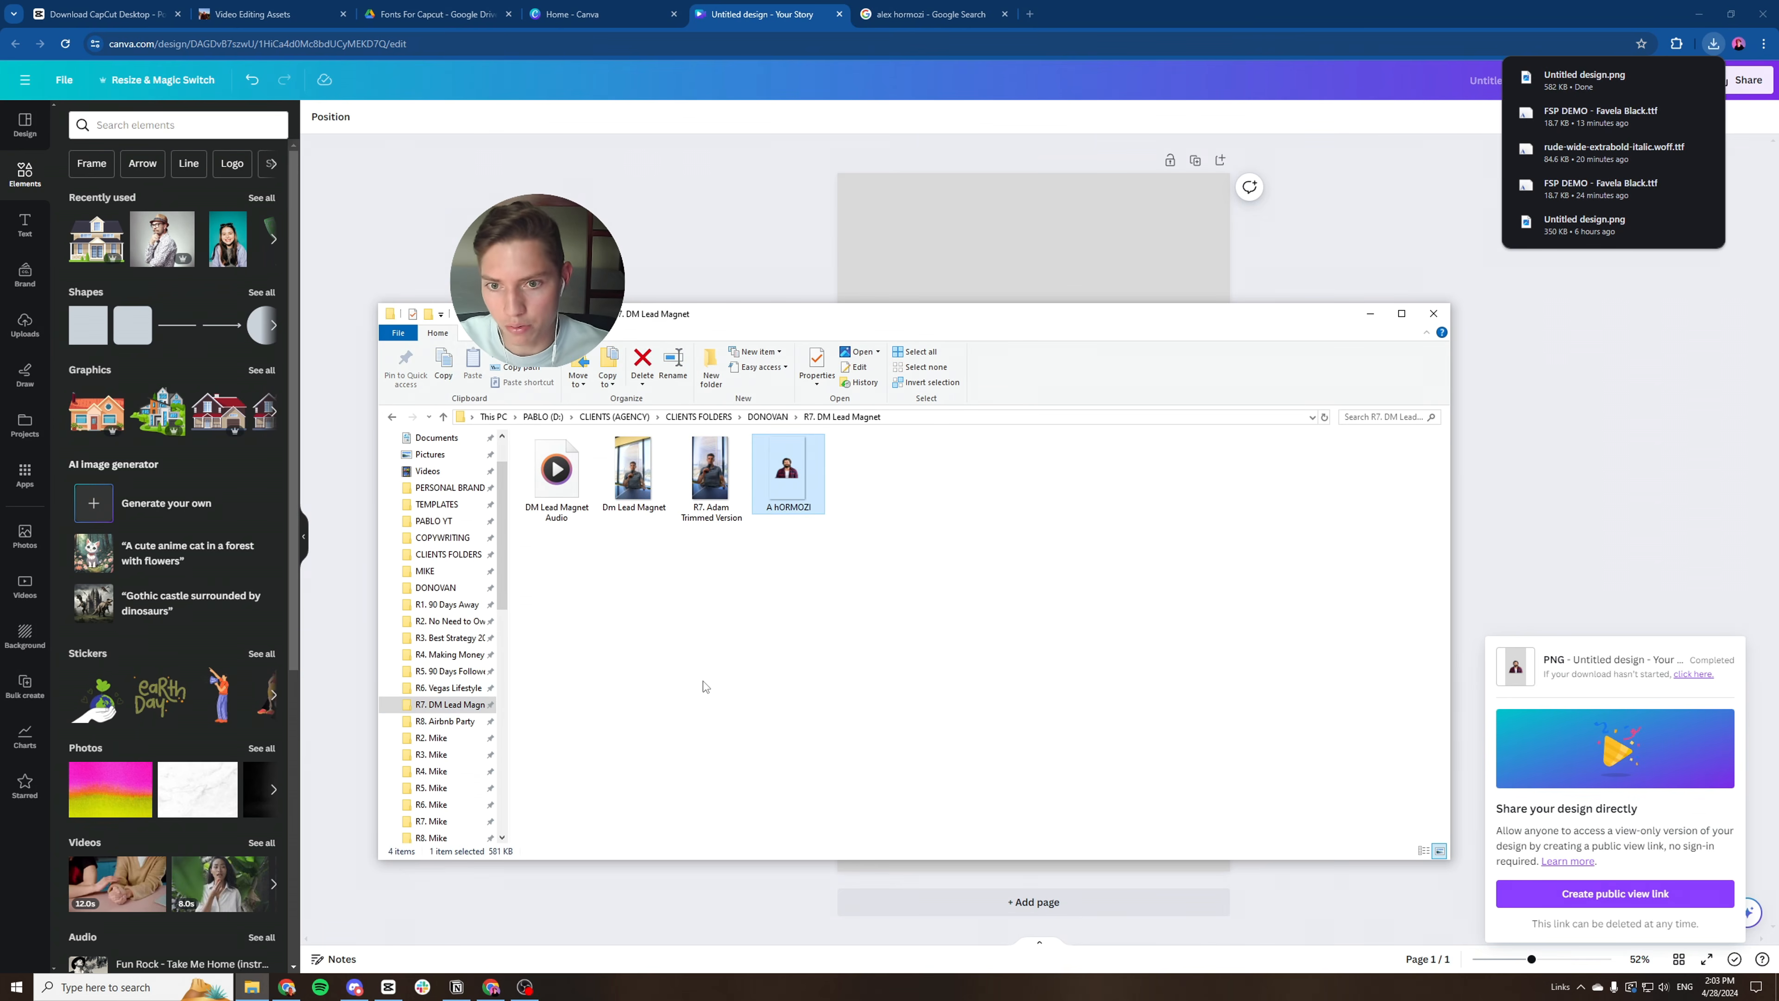
click(1369, 316)
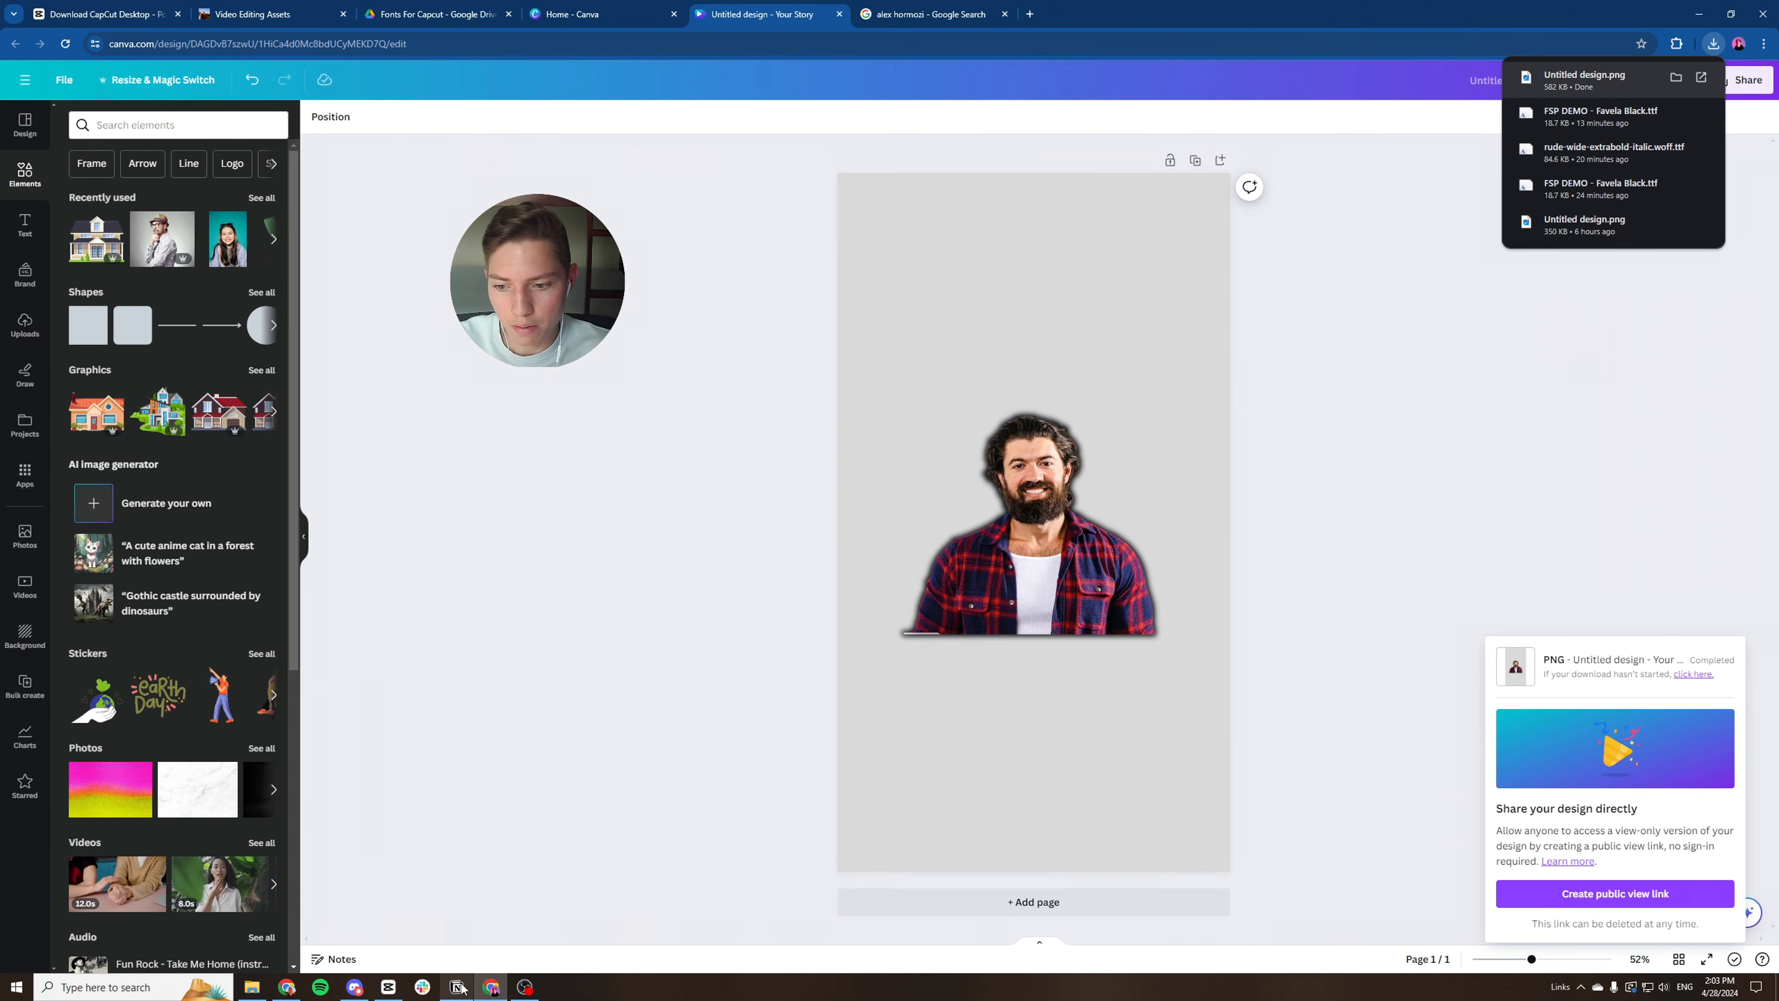
Switch to CapCut and import A hORMOZI.png into the project's IMAGES folder.
click(389, 987)
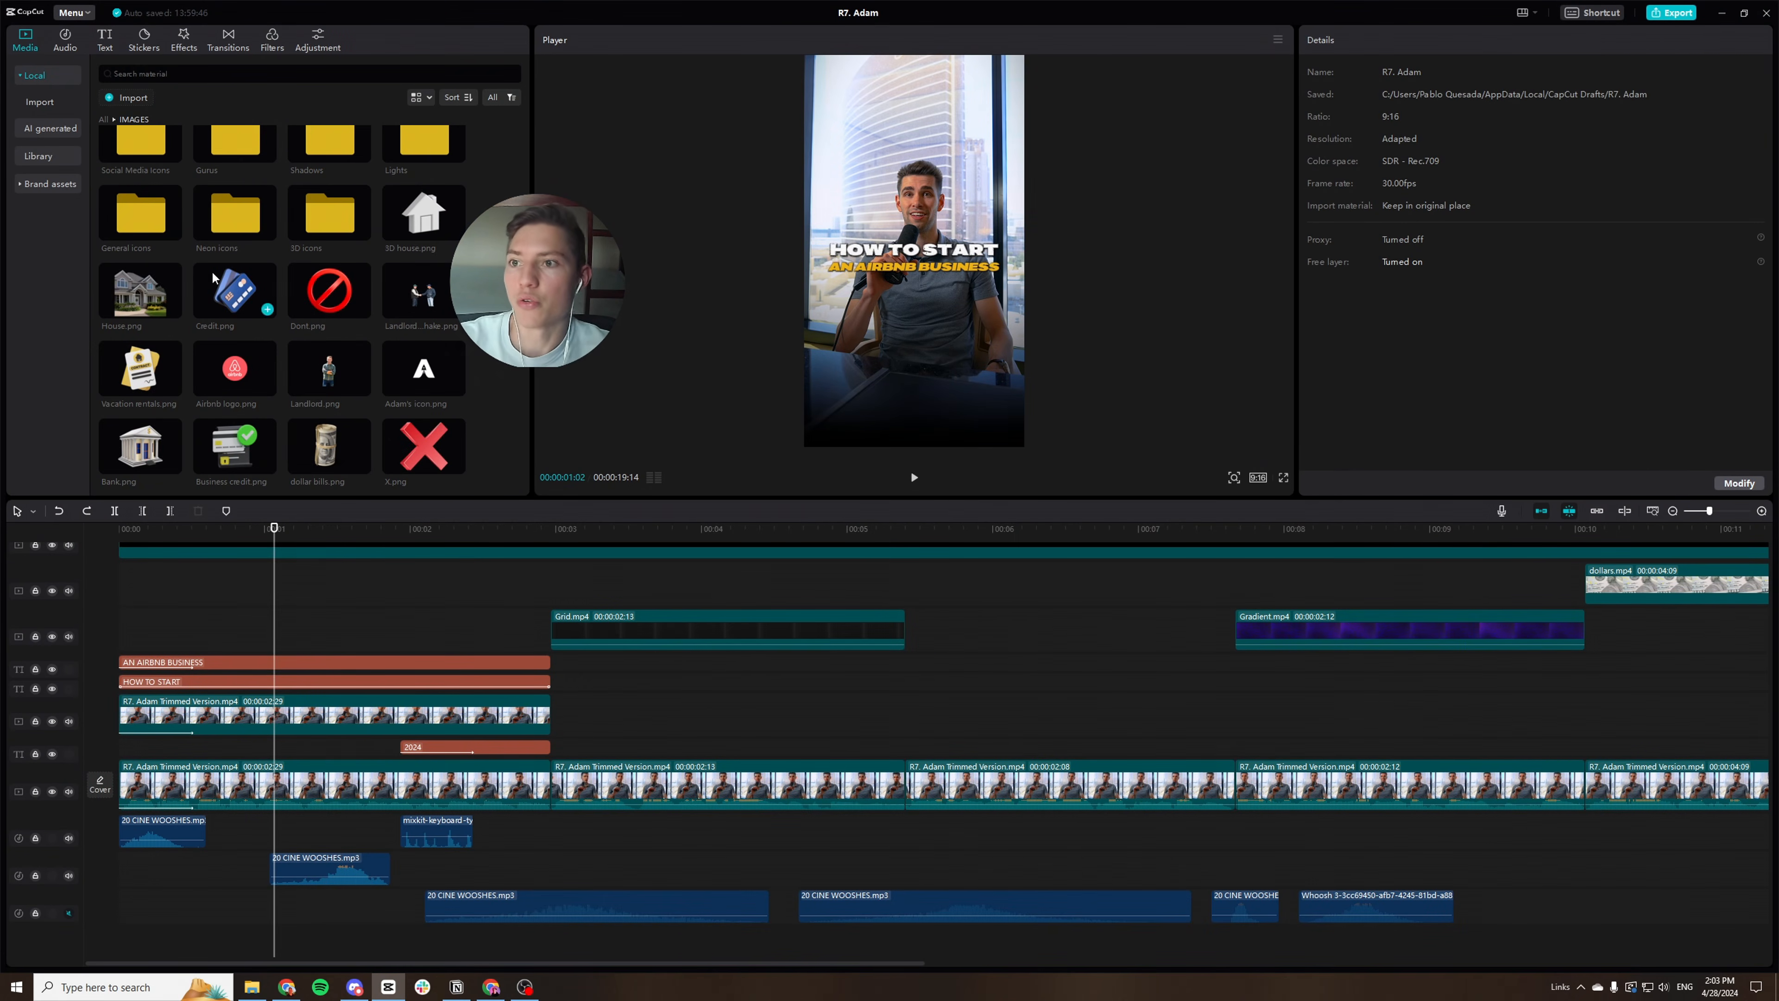
click(133, 98)
double_click(158, 136)
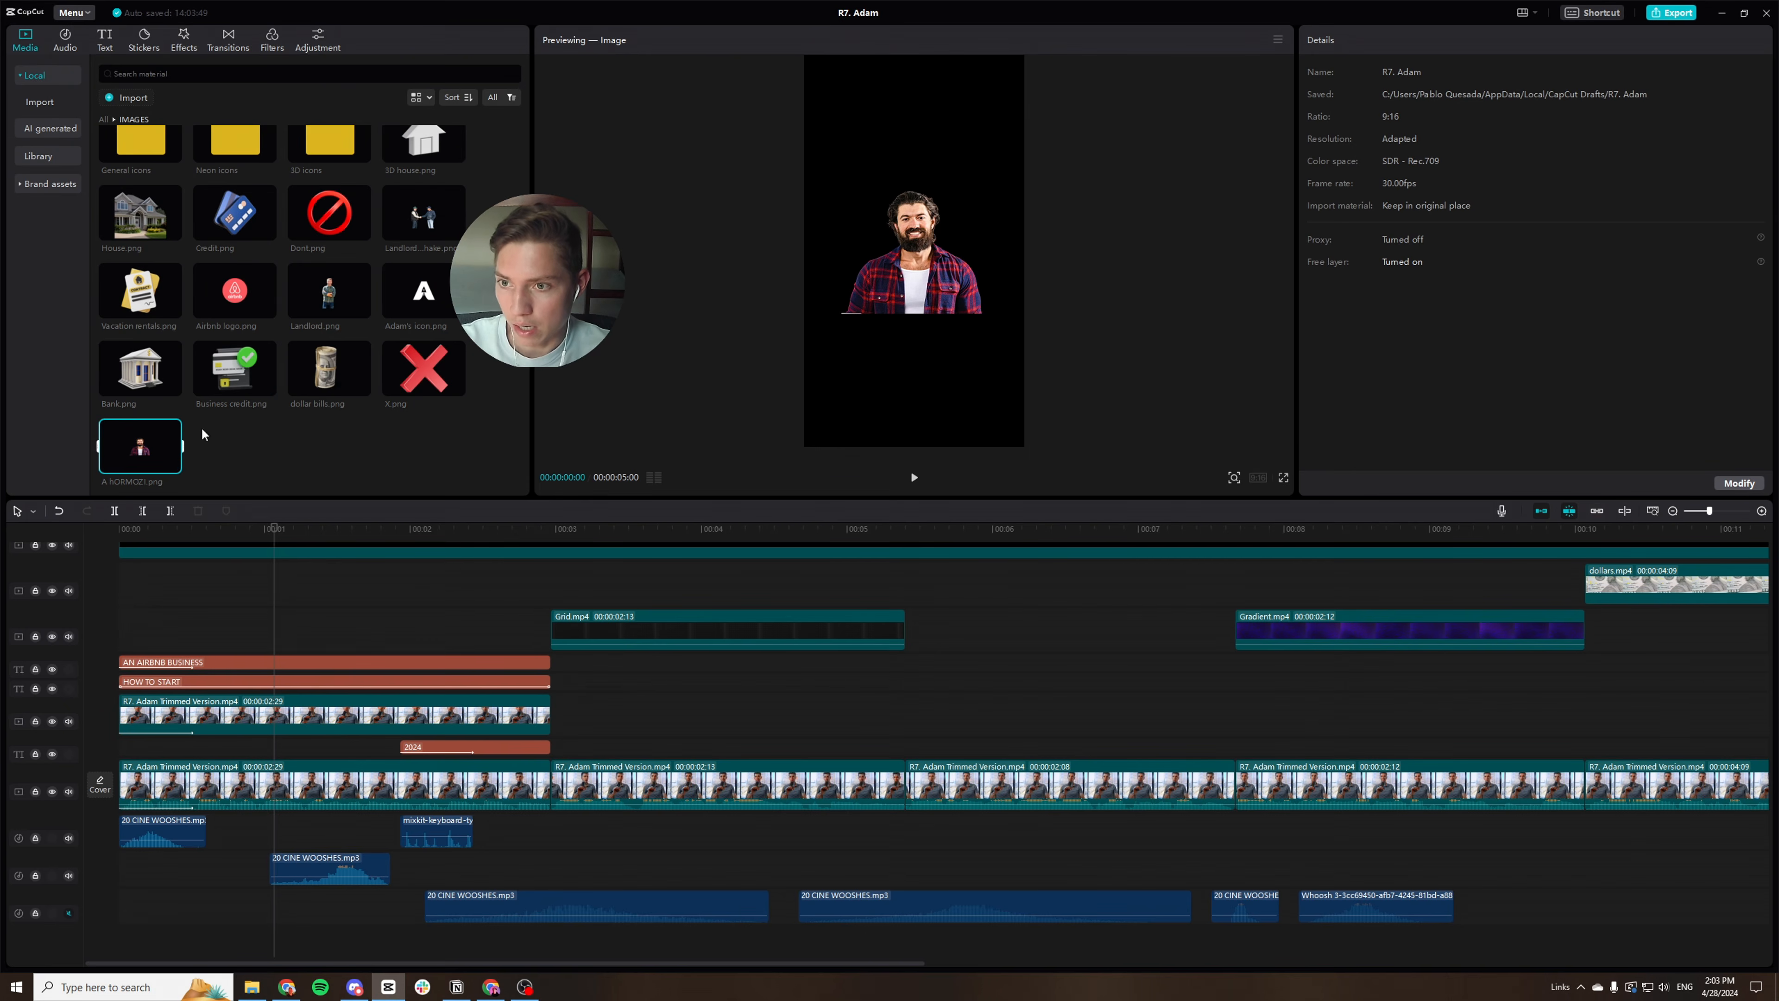
Place A hORMOZI.png on the timeline at 00:00:01:02 and trim it to end where the Grid.mp4 clip starts.
drag(121, 451, 273, 633)
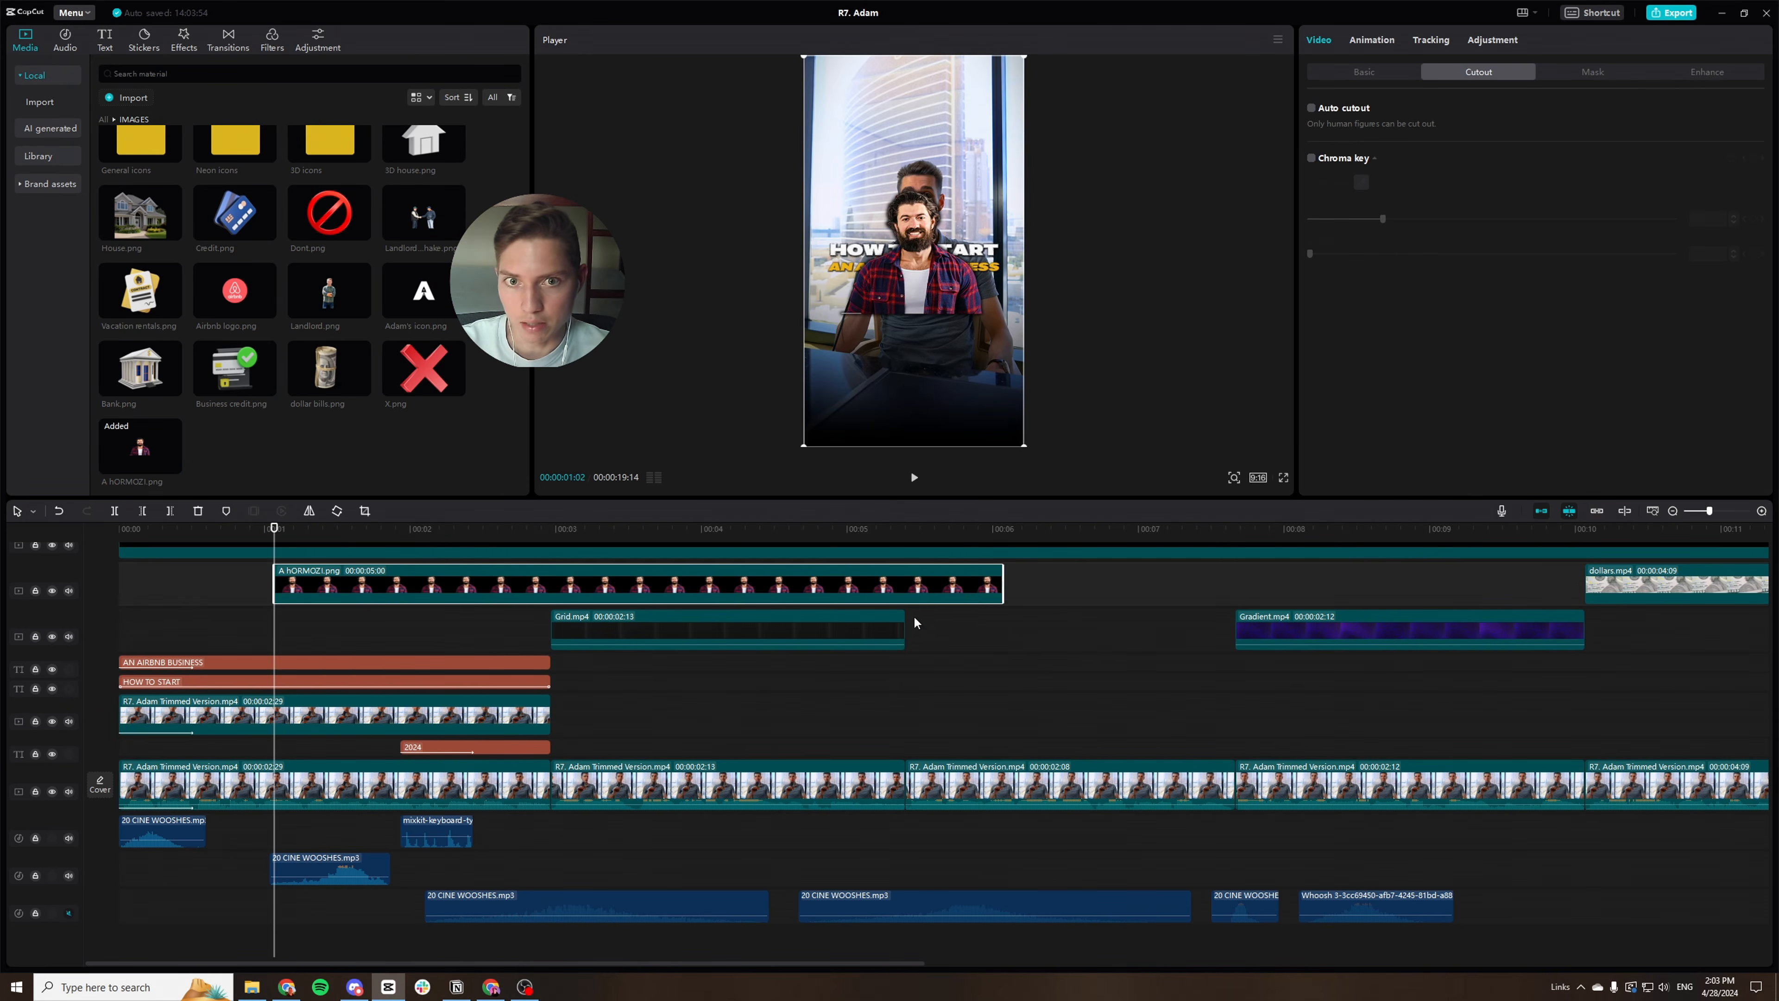
drag(928, 585, 544, 595)
Move the portrait overlay below the title text in the frame and enlarge it slightly.
click(357, 530)
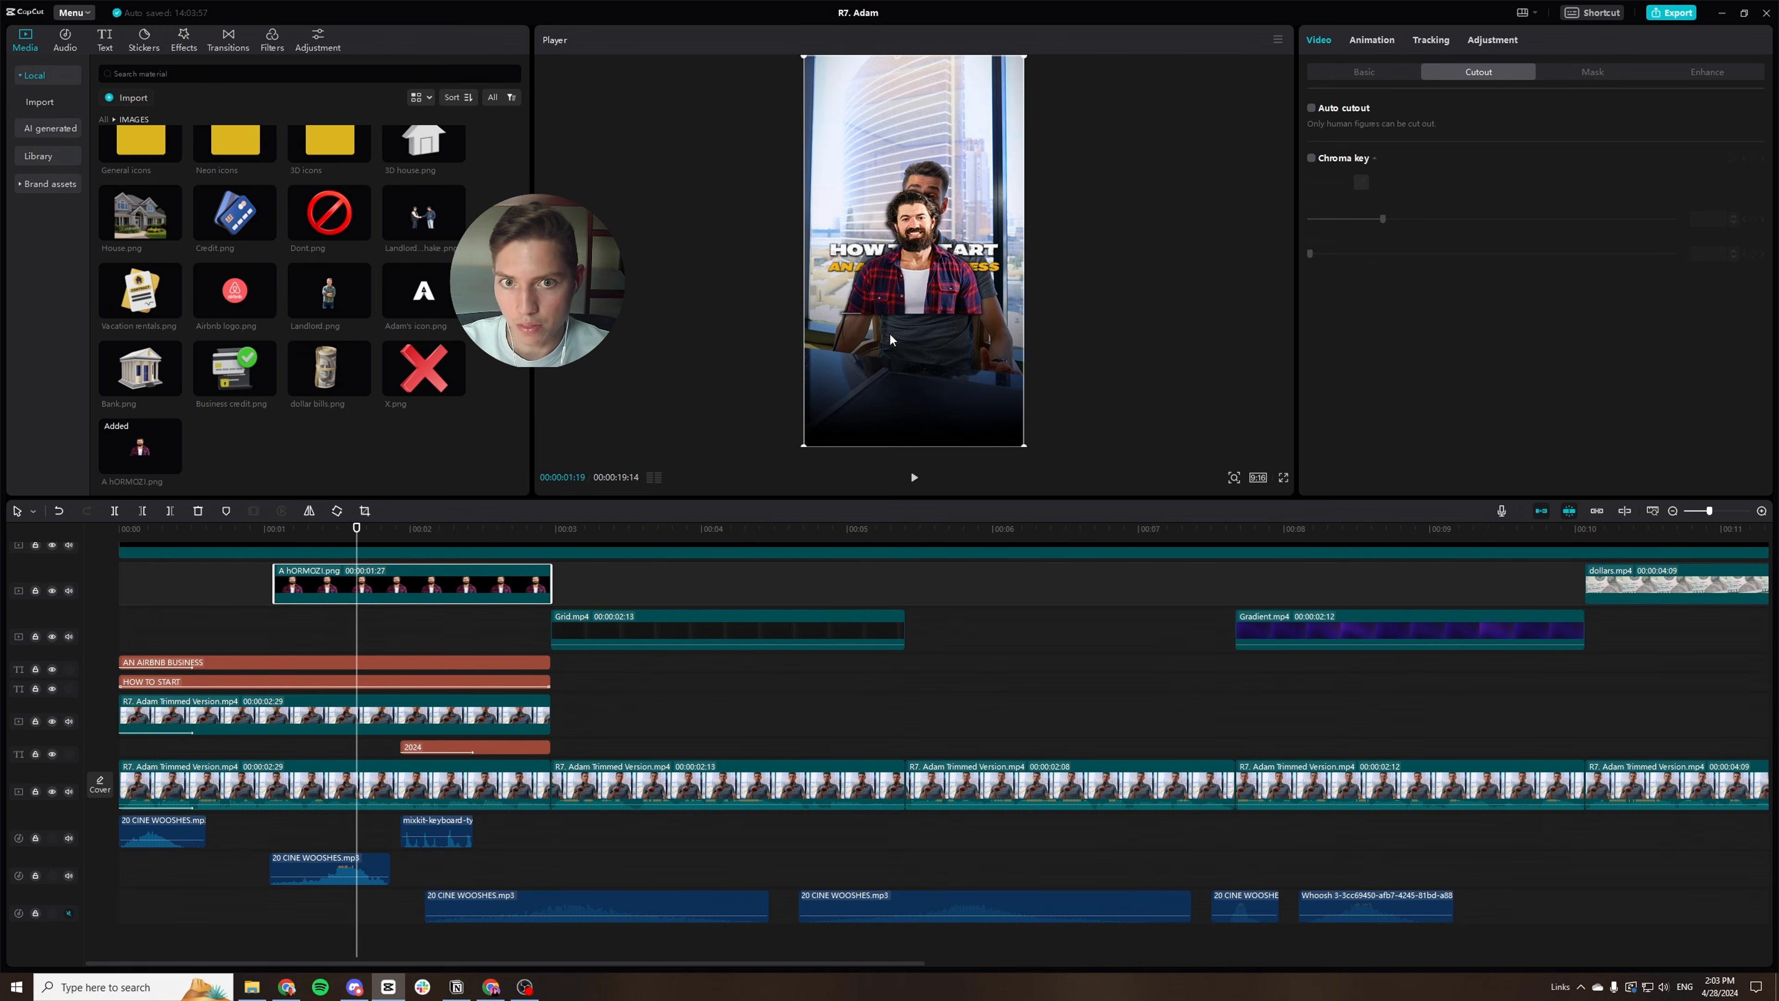
drag(951, 217, 954, 322)
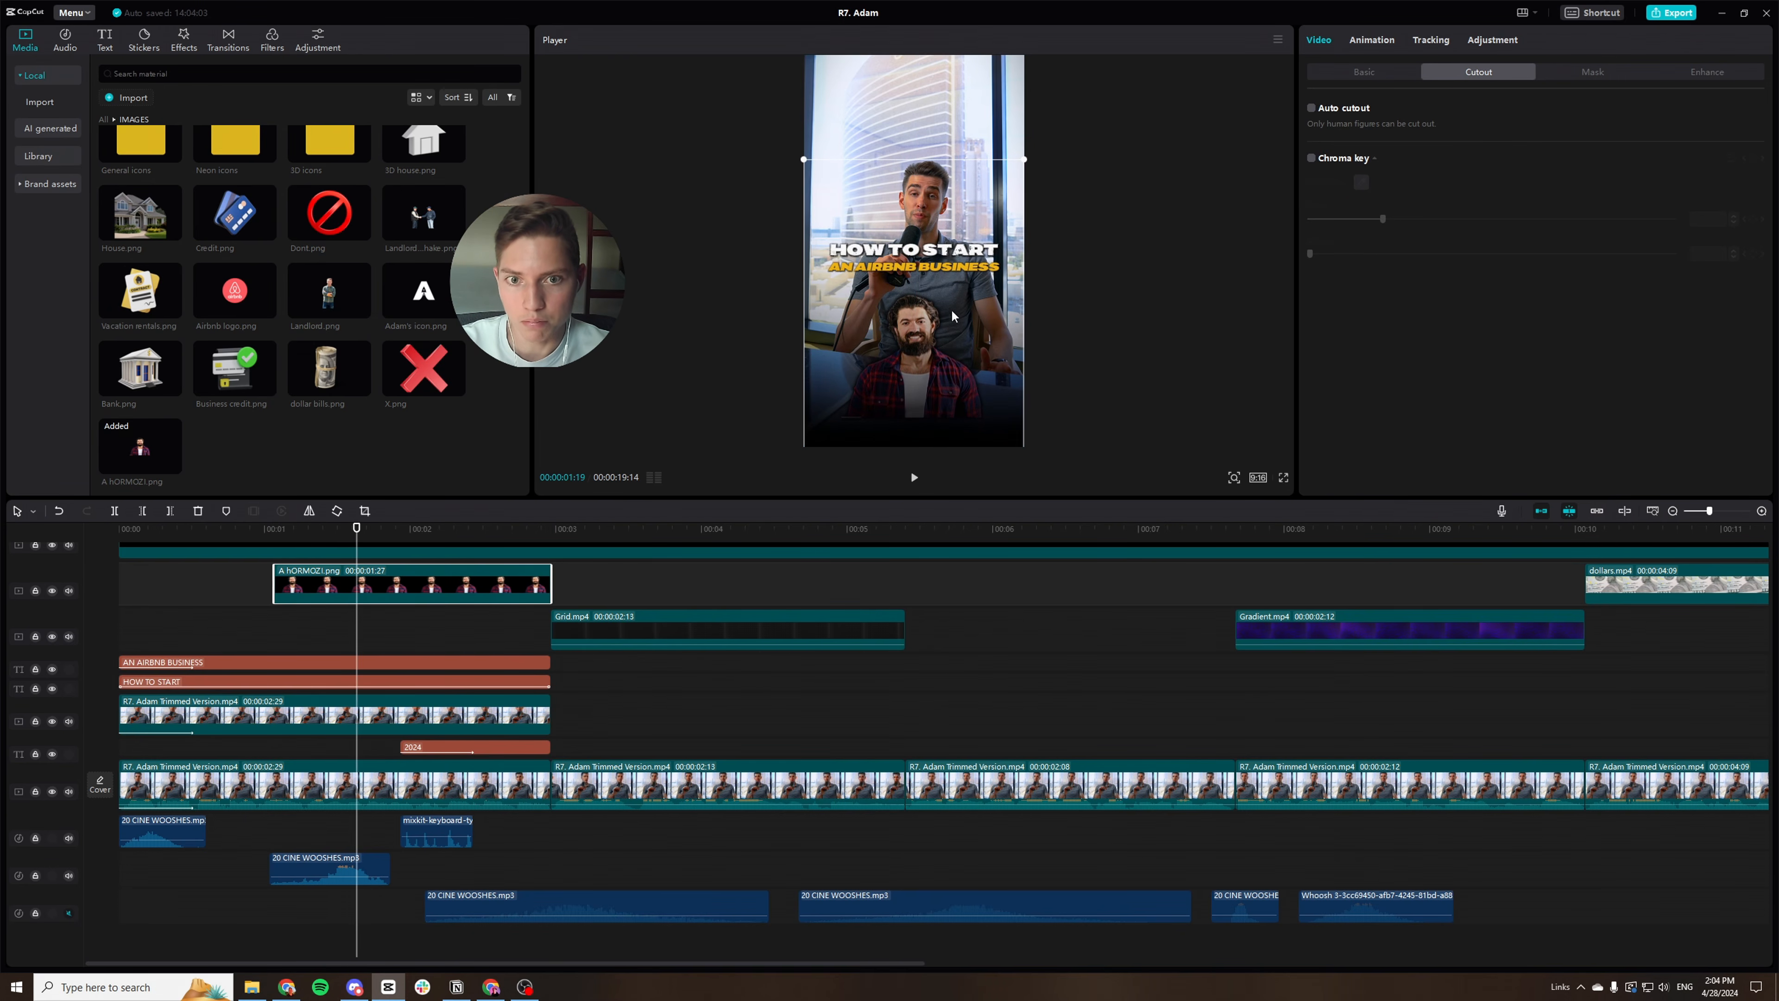
drag(808, 162, 782, 155)
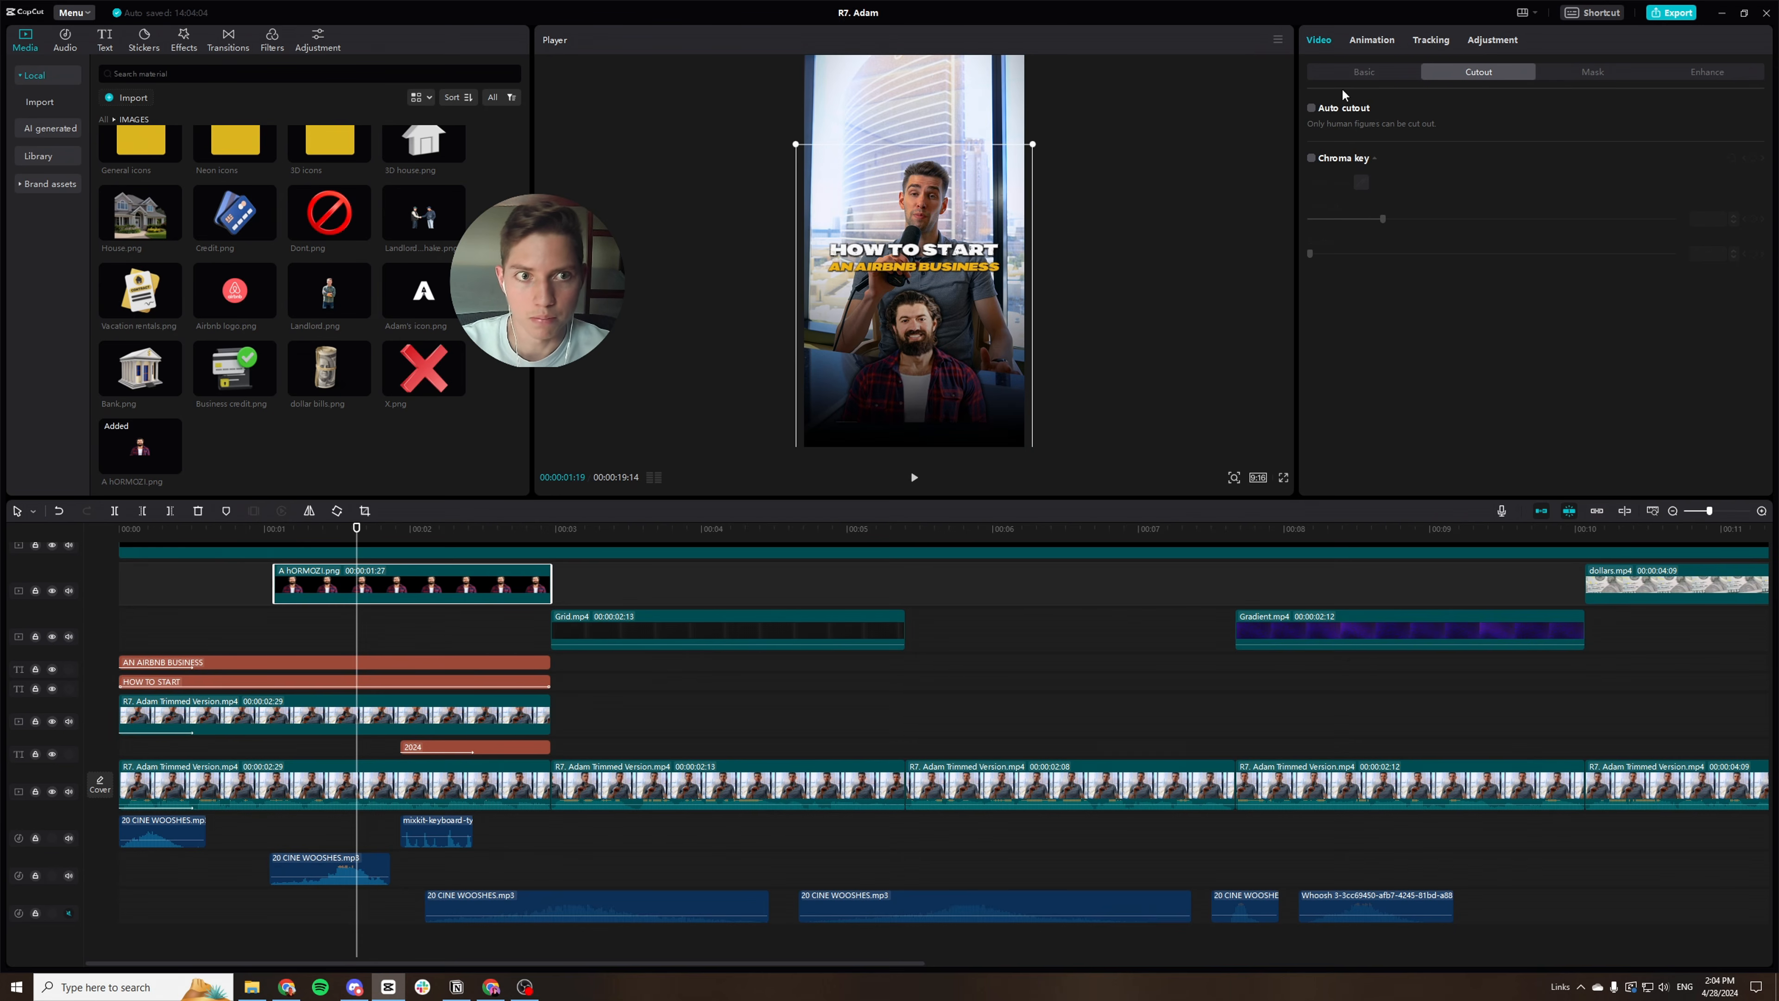
Apply the Slide Up entrance animation to the A hORMOZI.png clip.
click(1356, 41)
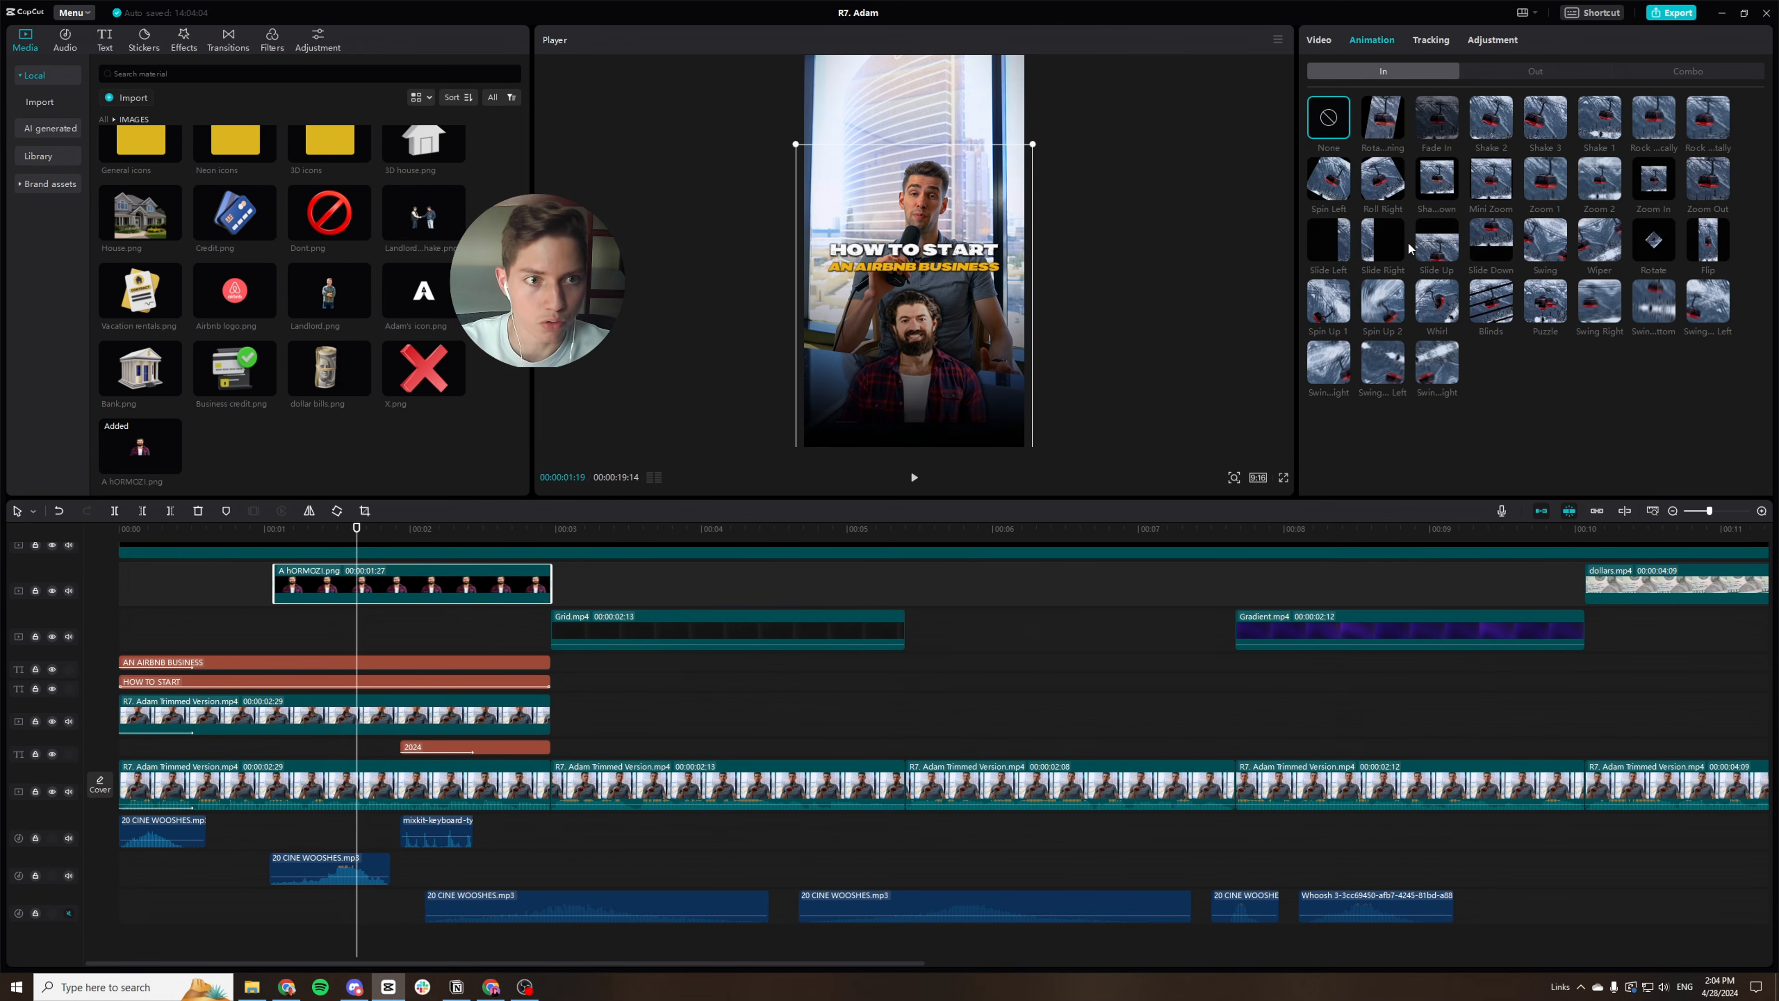
click(1437, 244)
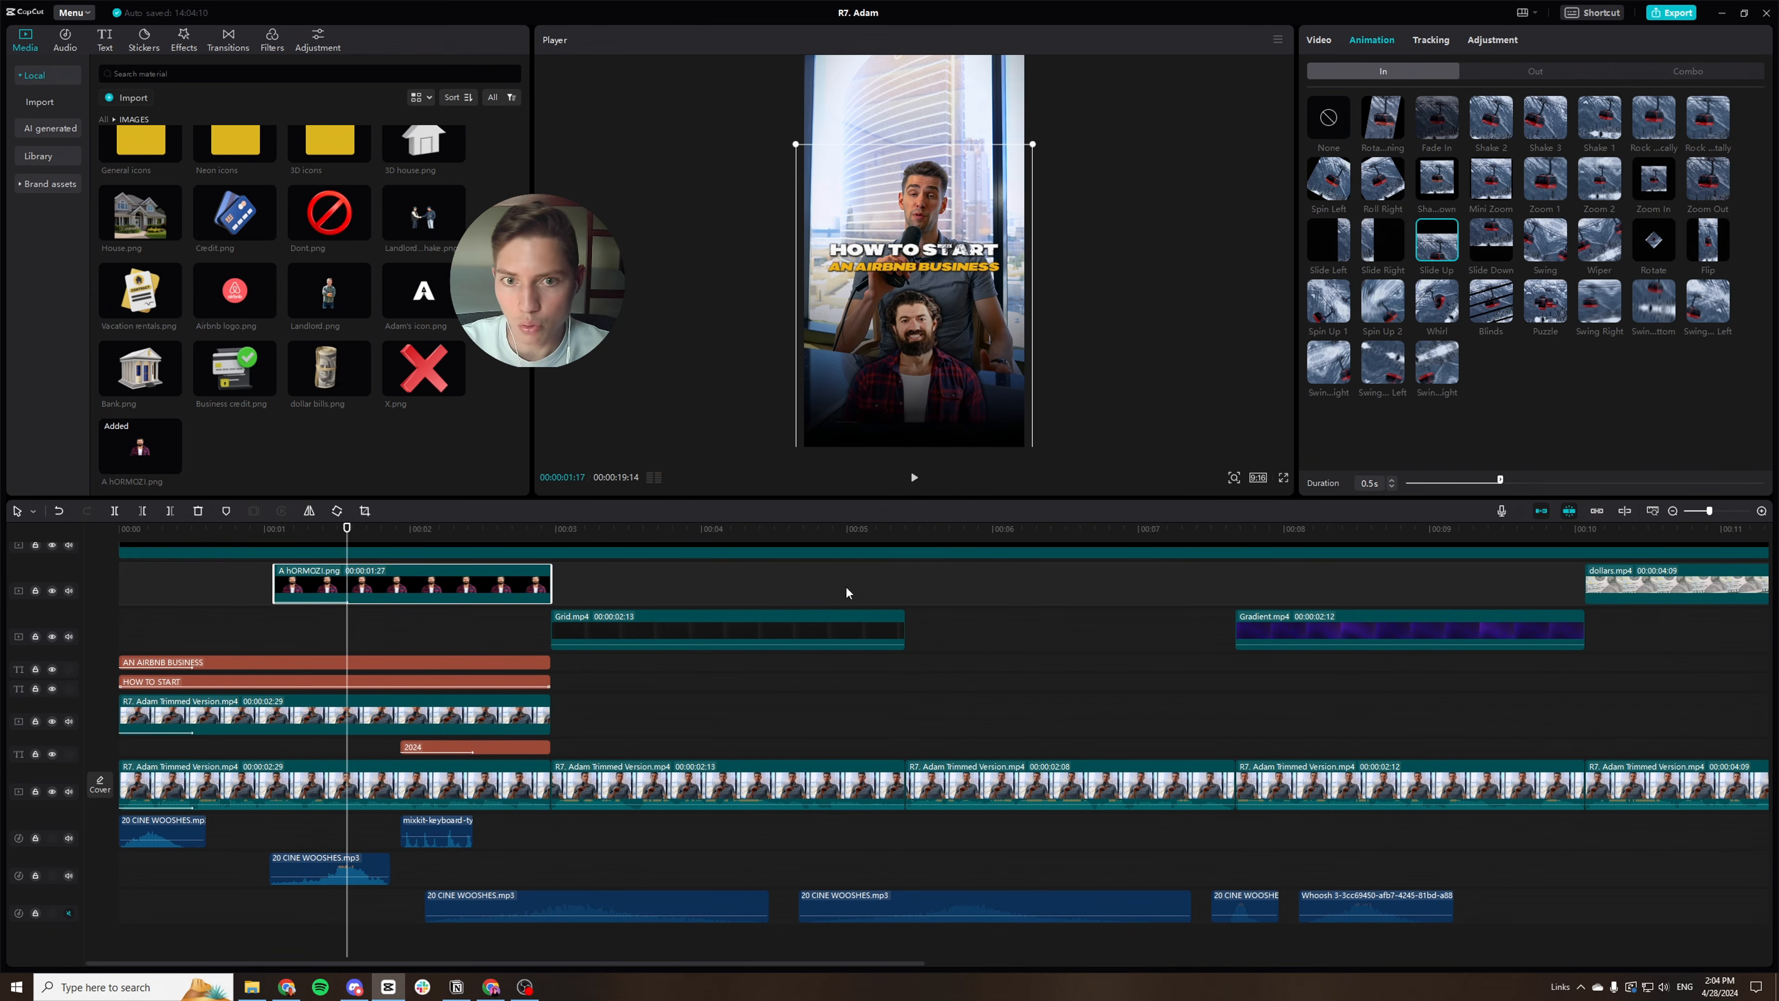
scroll(361, 636, up, 2)
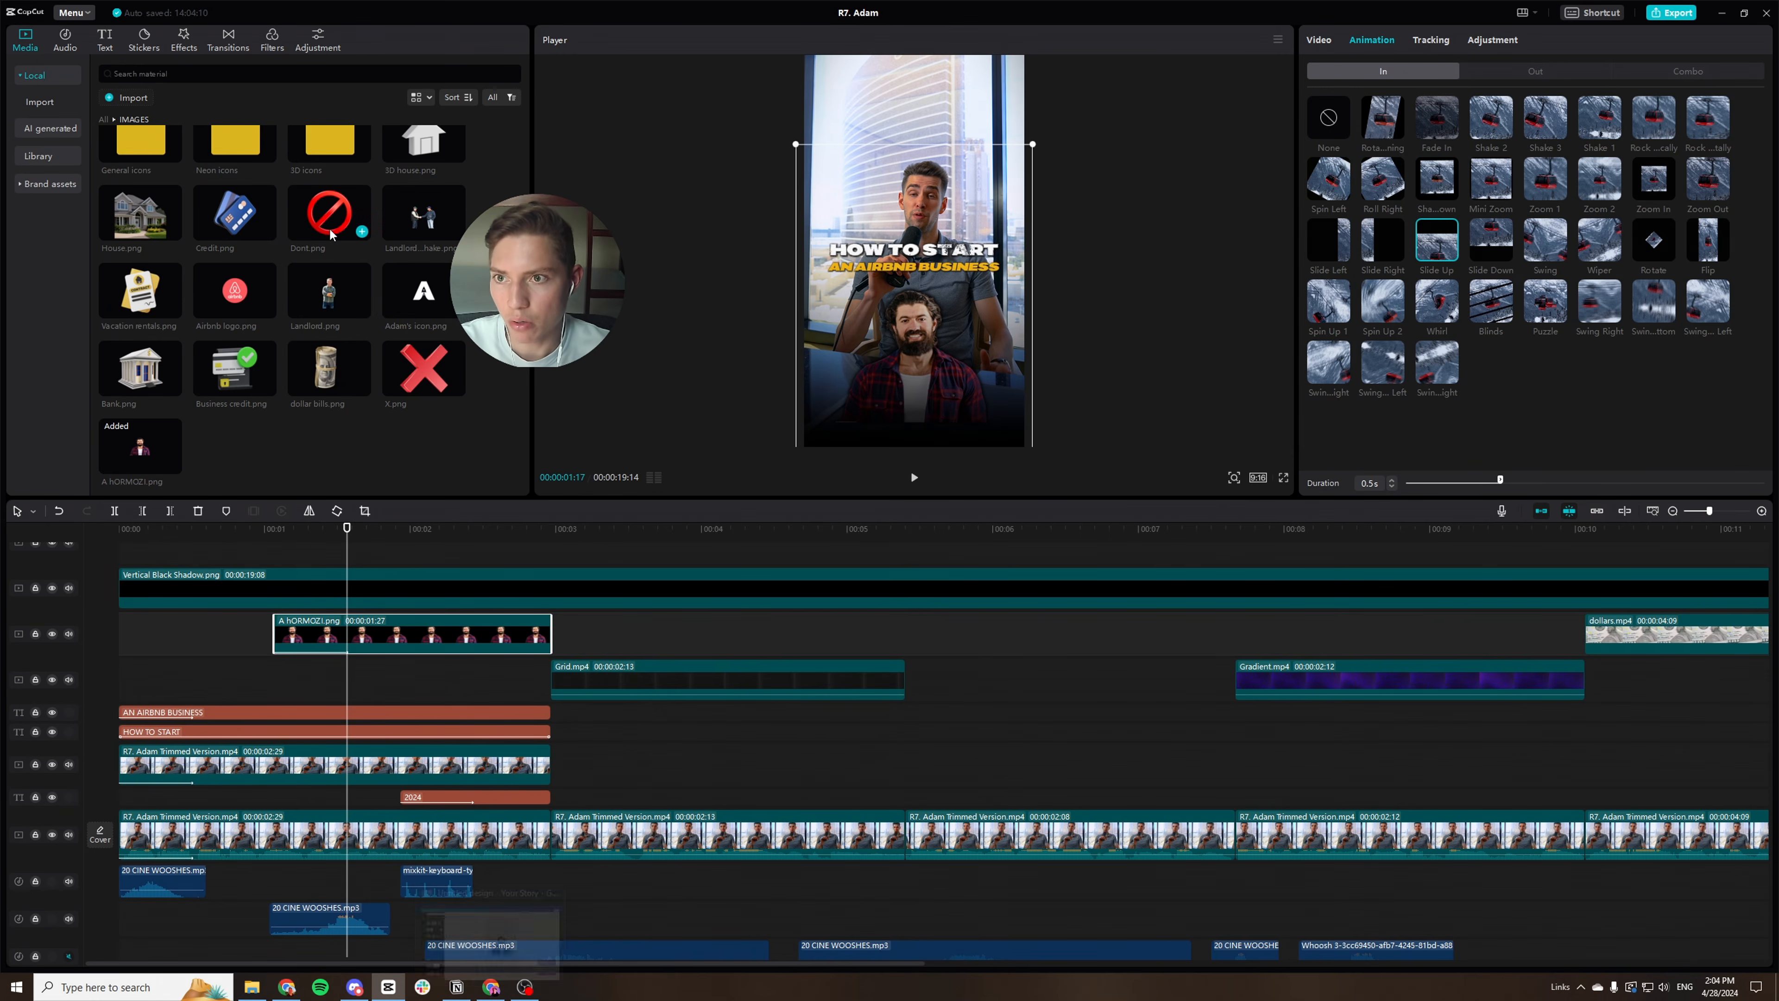
Switch back to the Canva story design and delete the portrait cutout from the page.
click(491, 987)
click(920, 412)
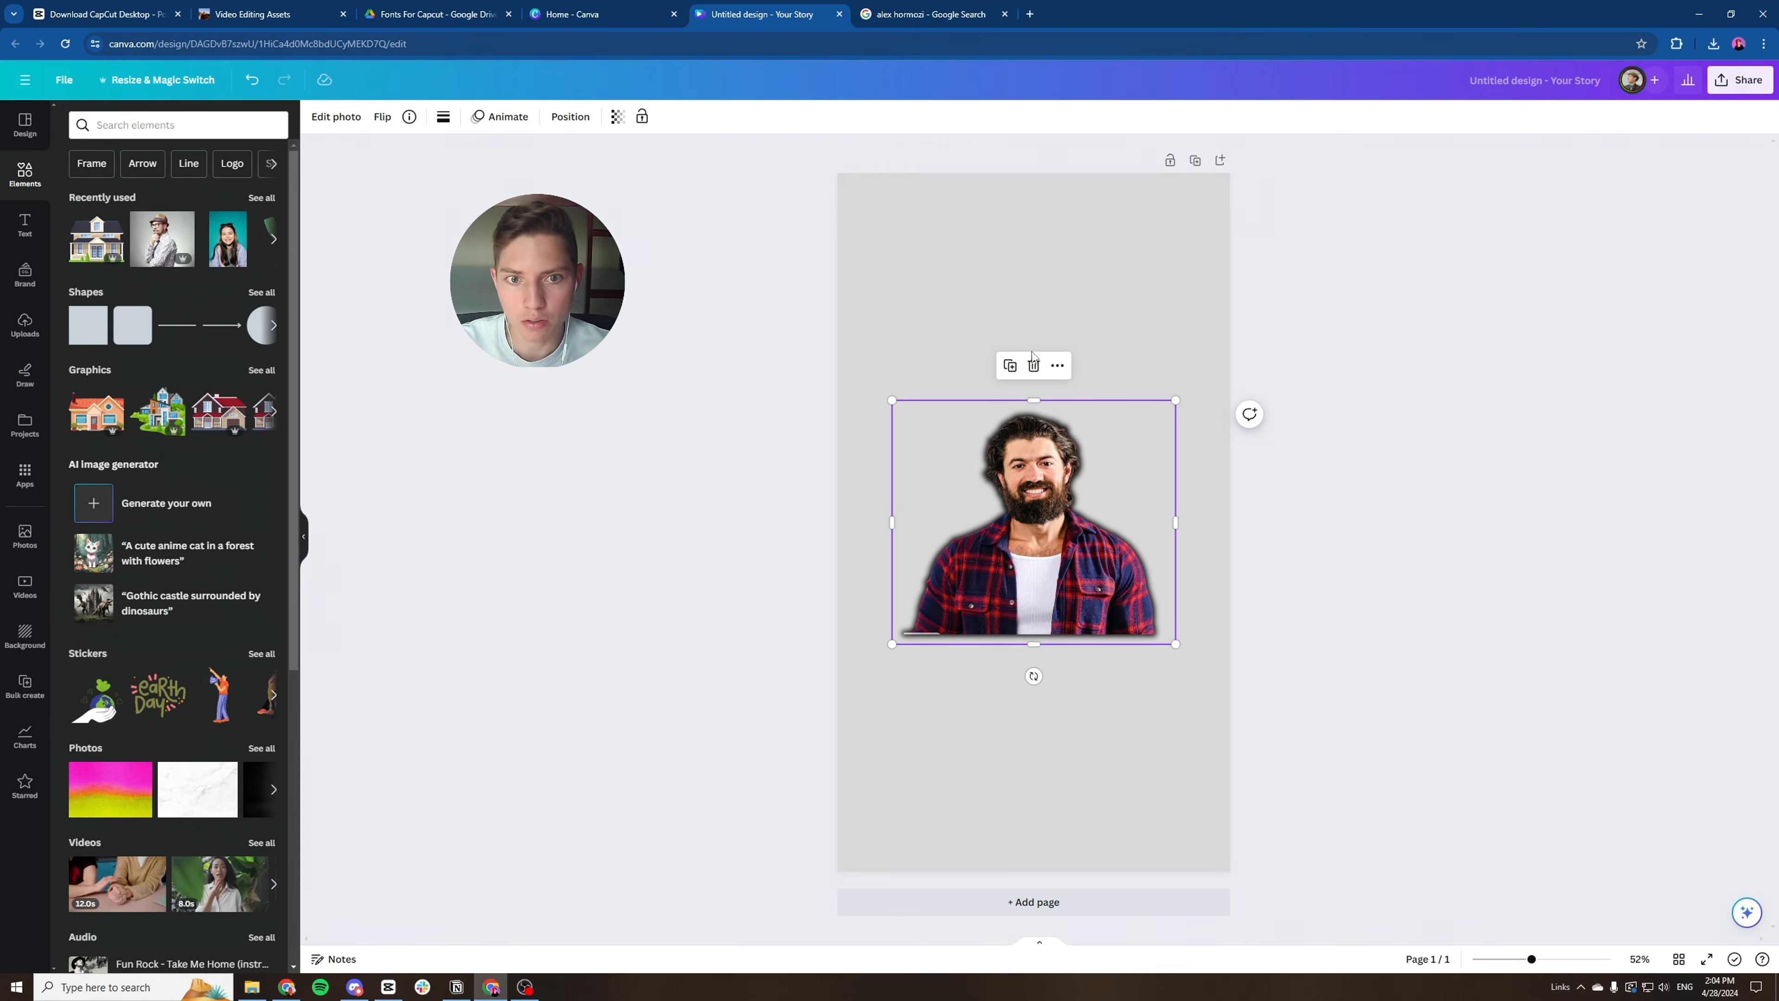
click(1039, 364)
Search the elements for "3D house" graphics and place the yellow keys with the red house tag on the page.
click(179, 125)
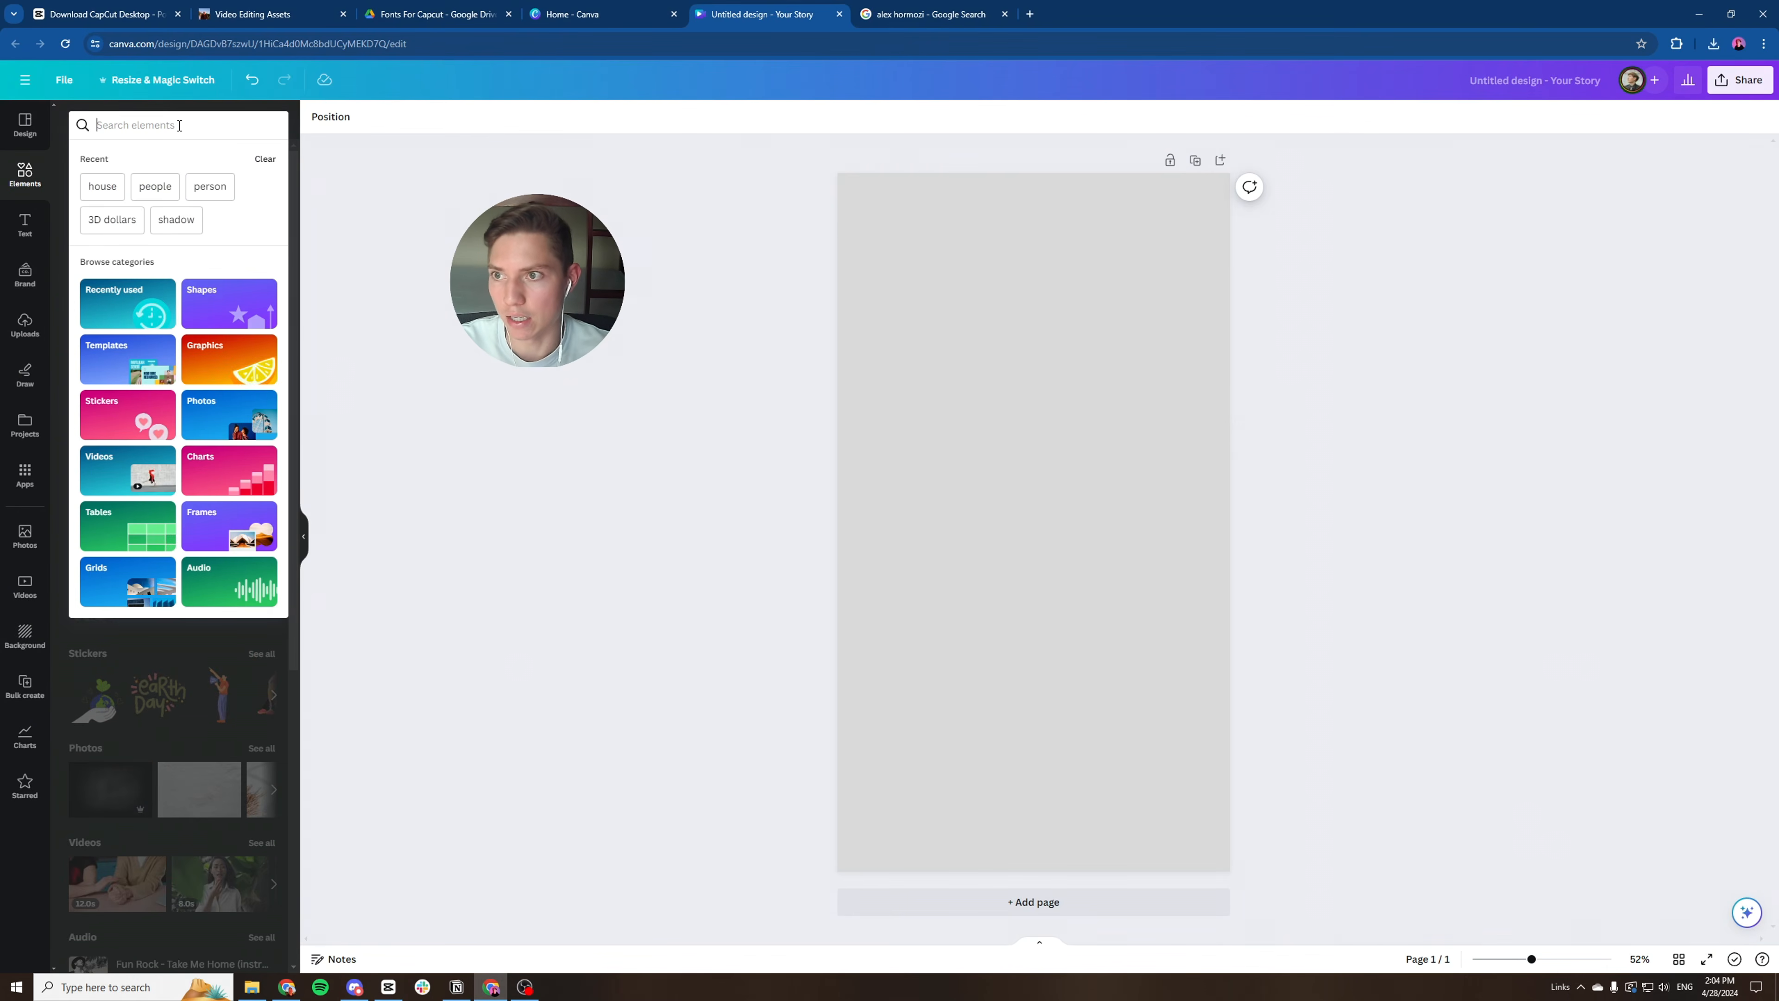
text(3D)
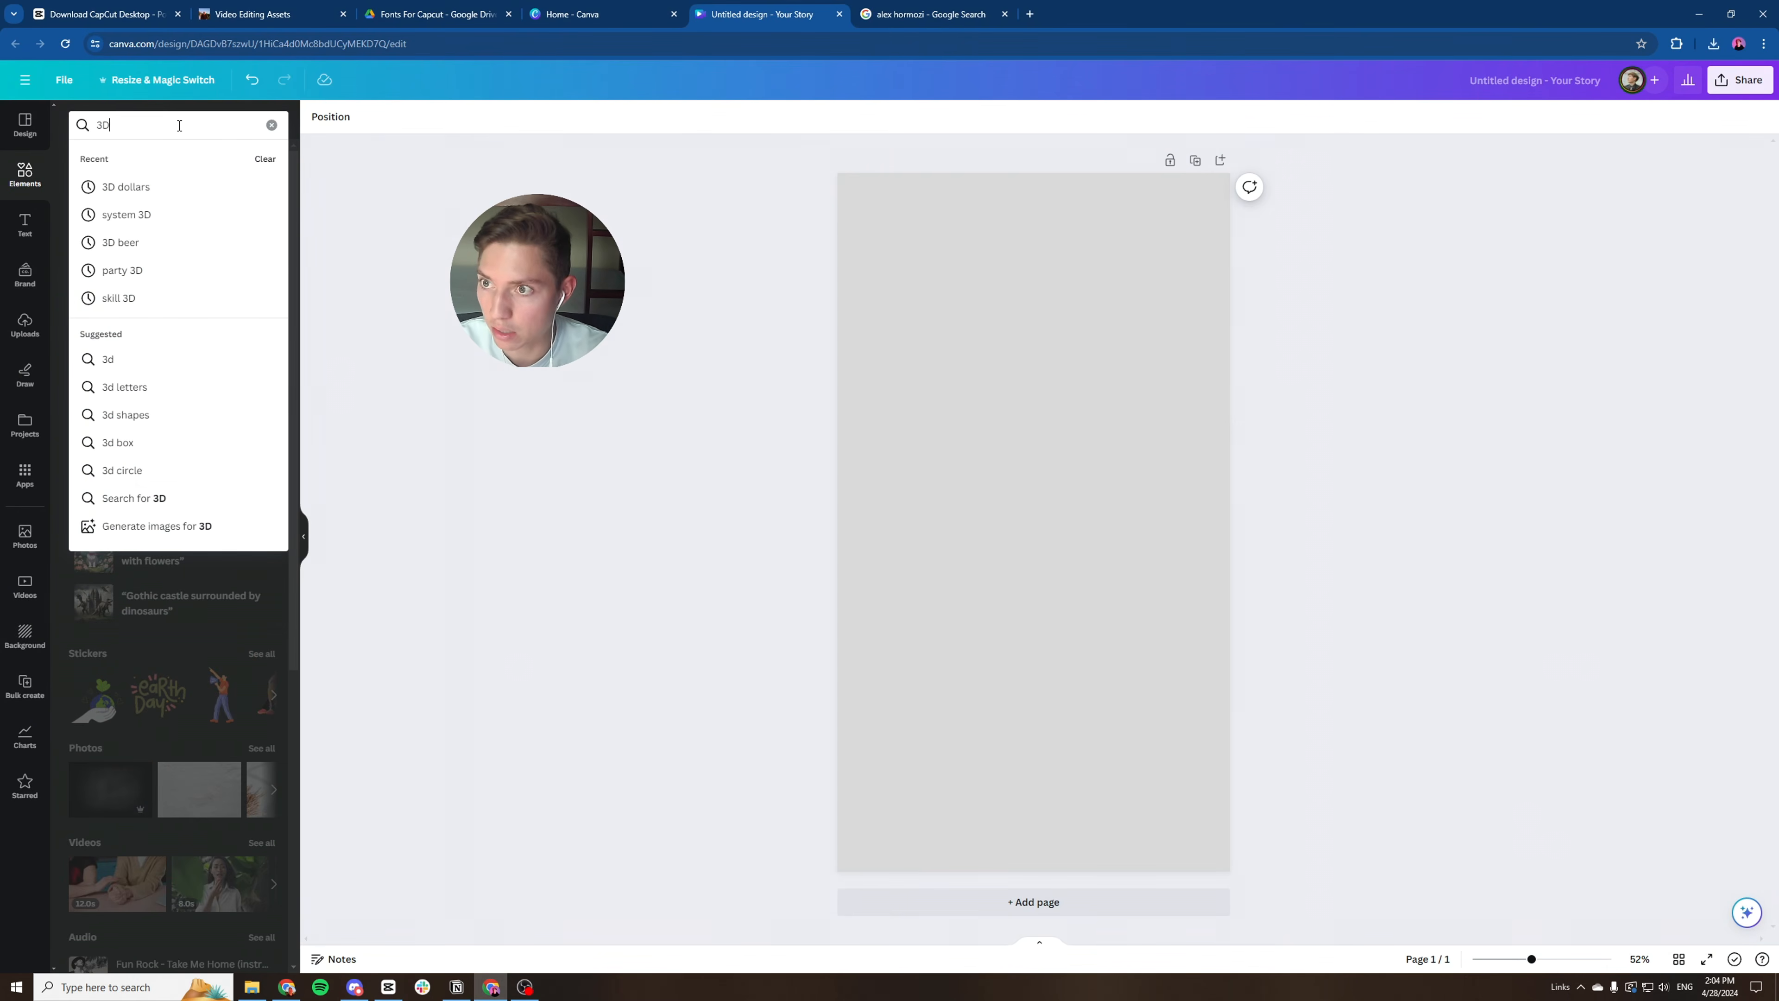
text( house)
click(91, 184)
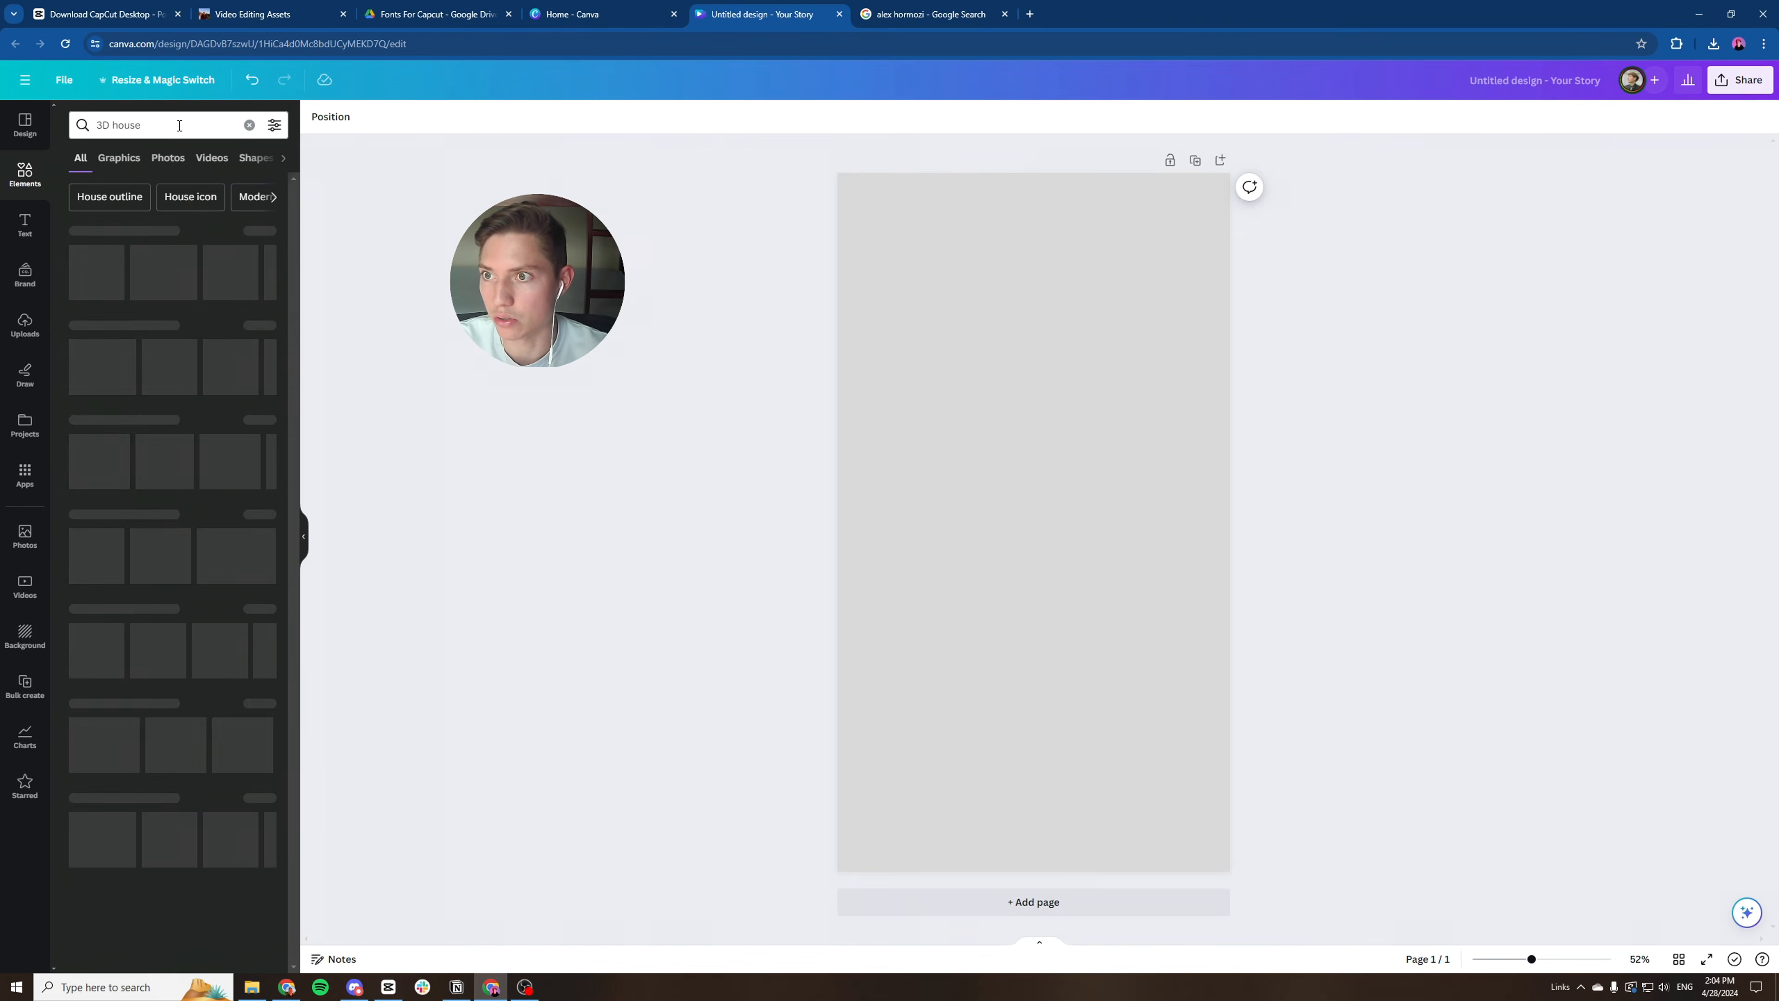
click(113, 159)
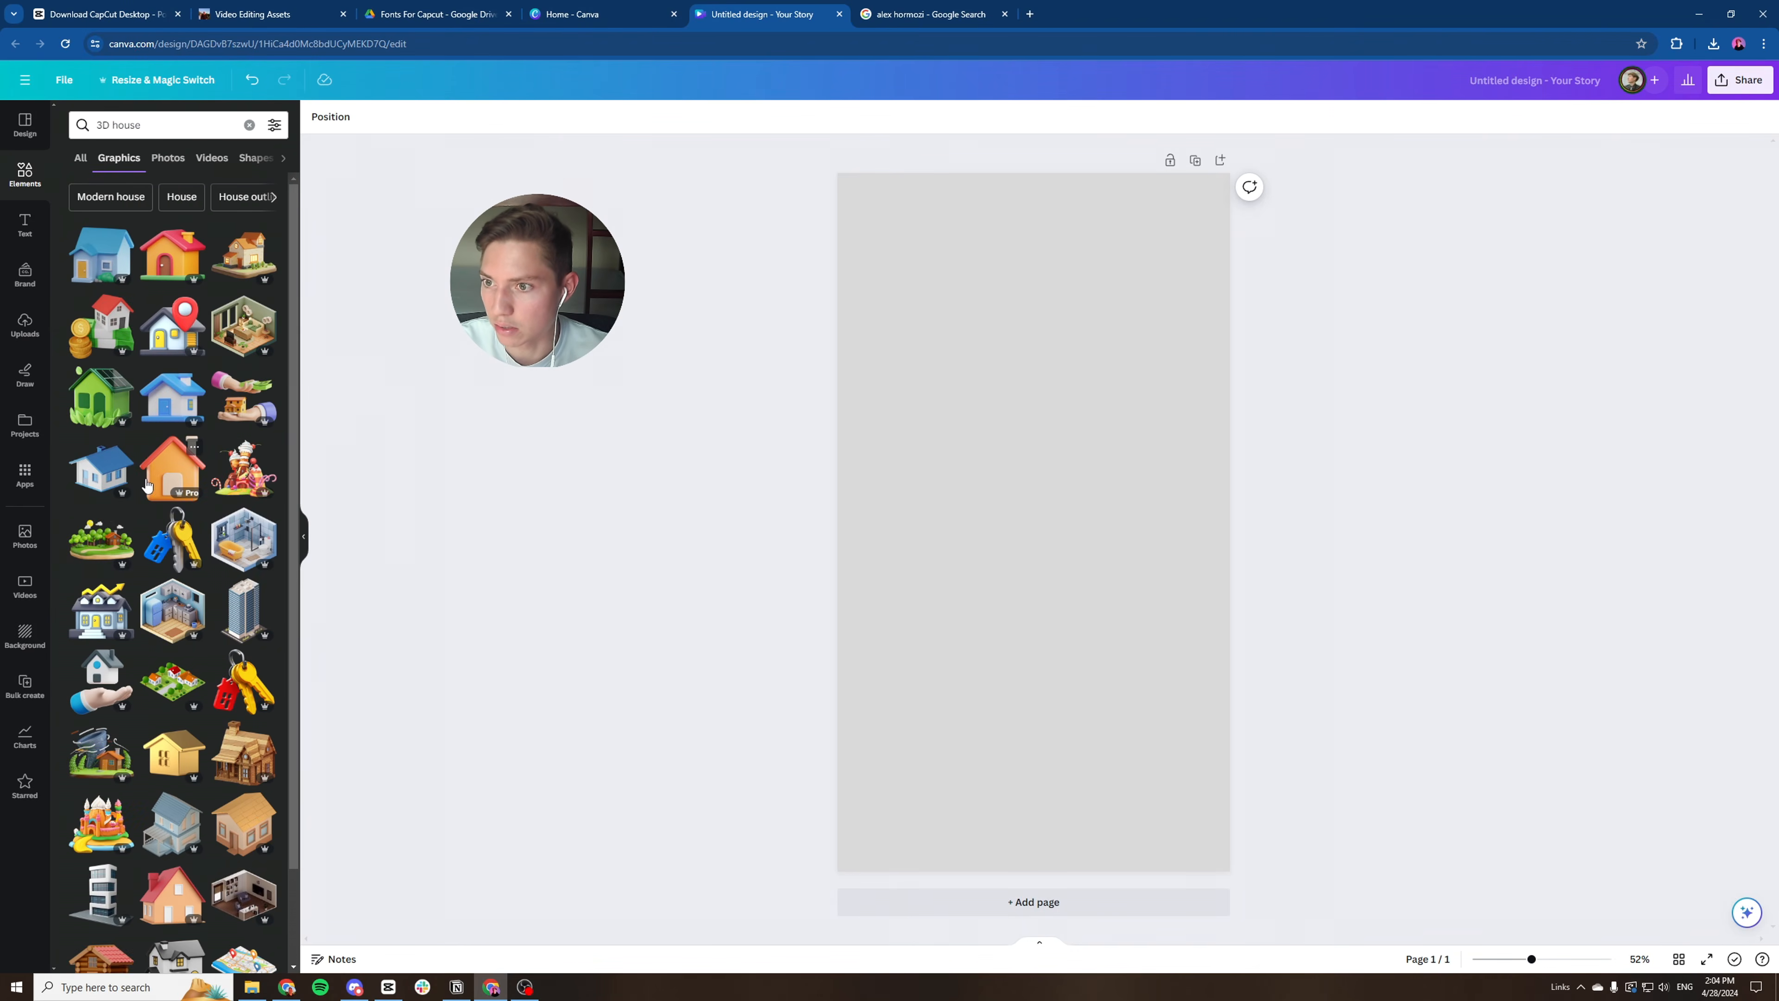
scroll(175, 491, down, 2)
drag(231, 571, 936, 459)
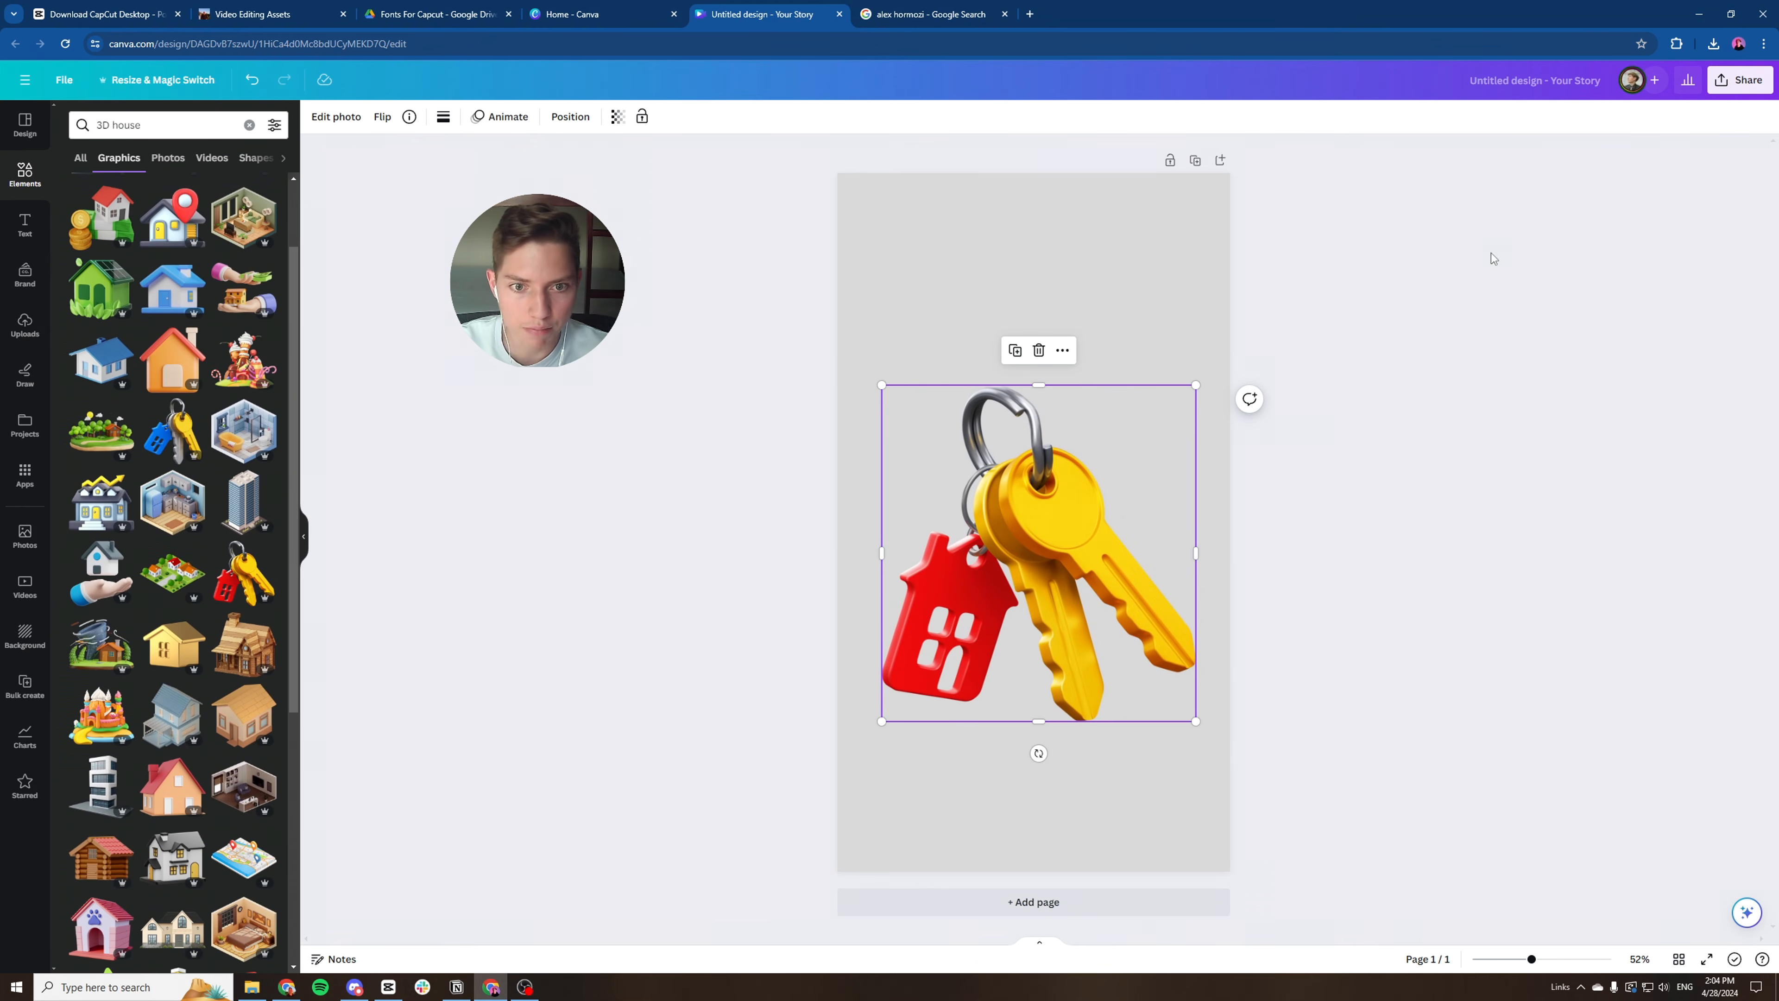
Delete the keys graphic from the Canva page, switch to CapCut and delete the A hORMOZI.png clip from the timeline.
click(1039, 350)
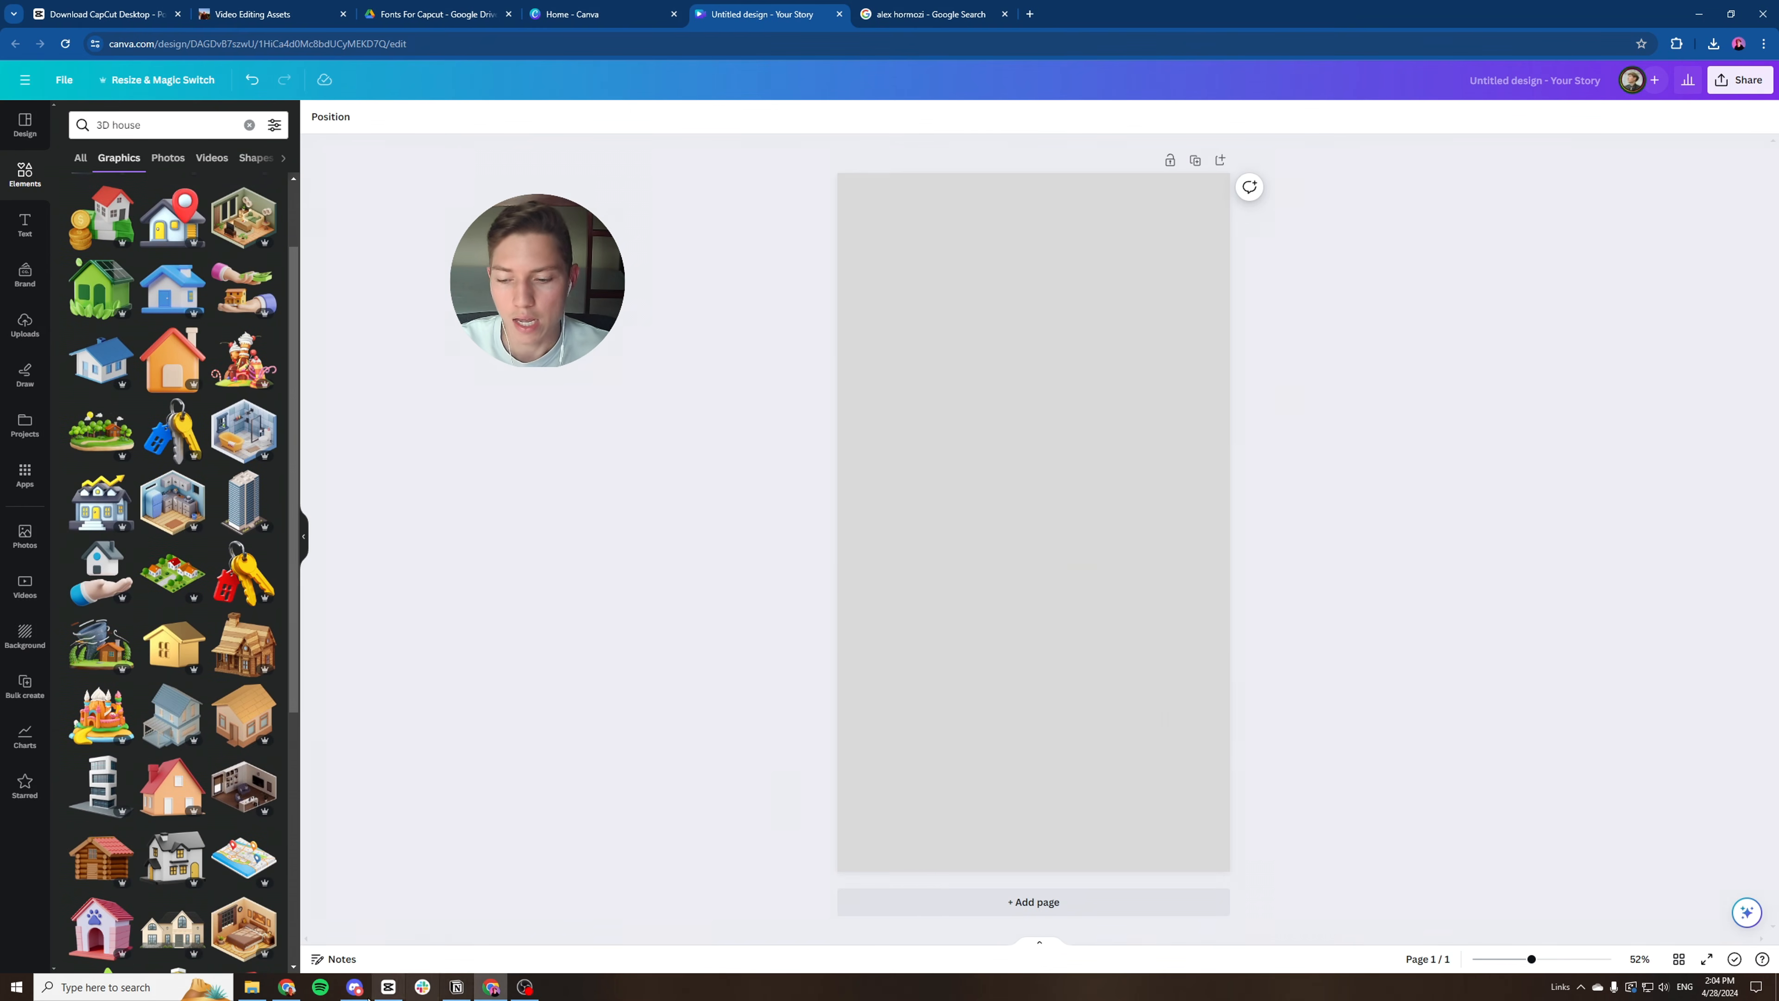
click(388, 987)
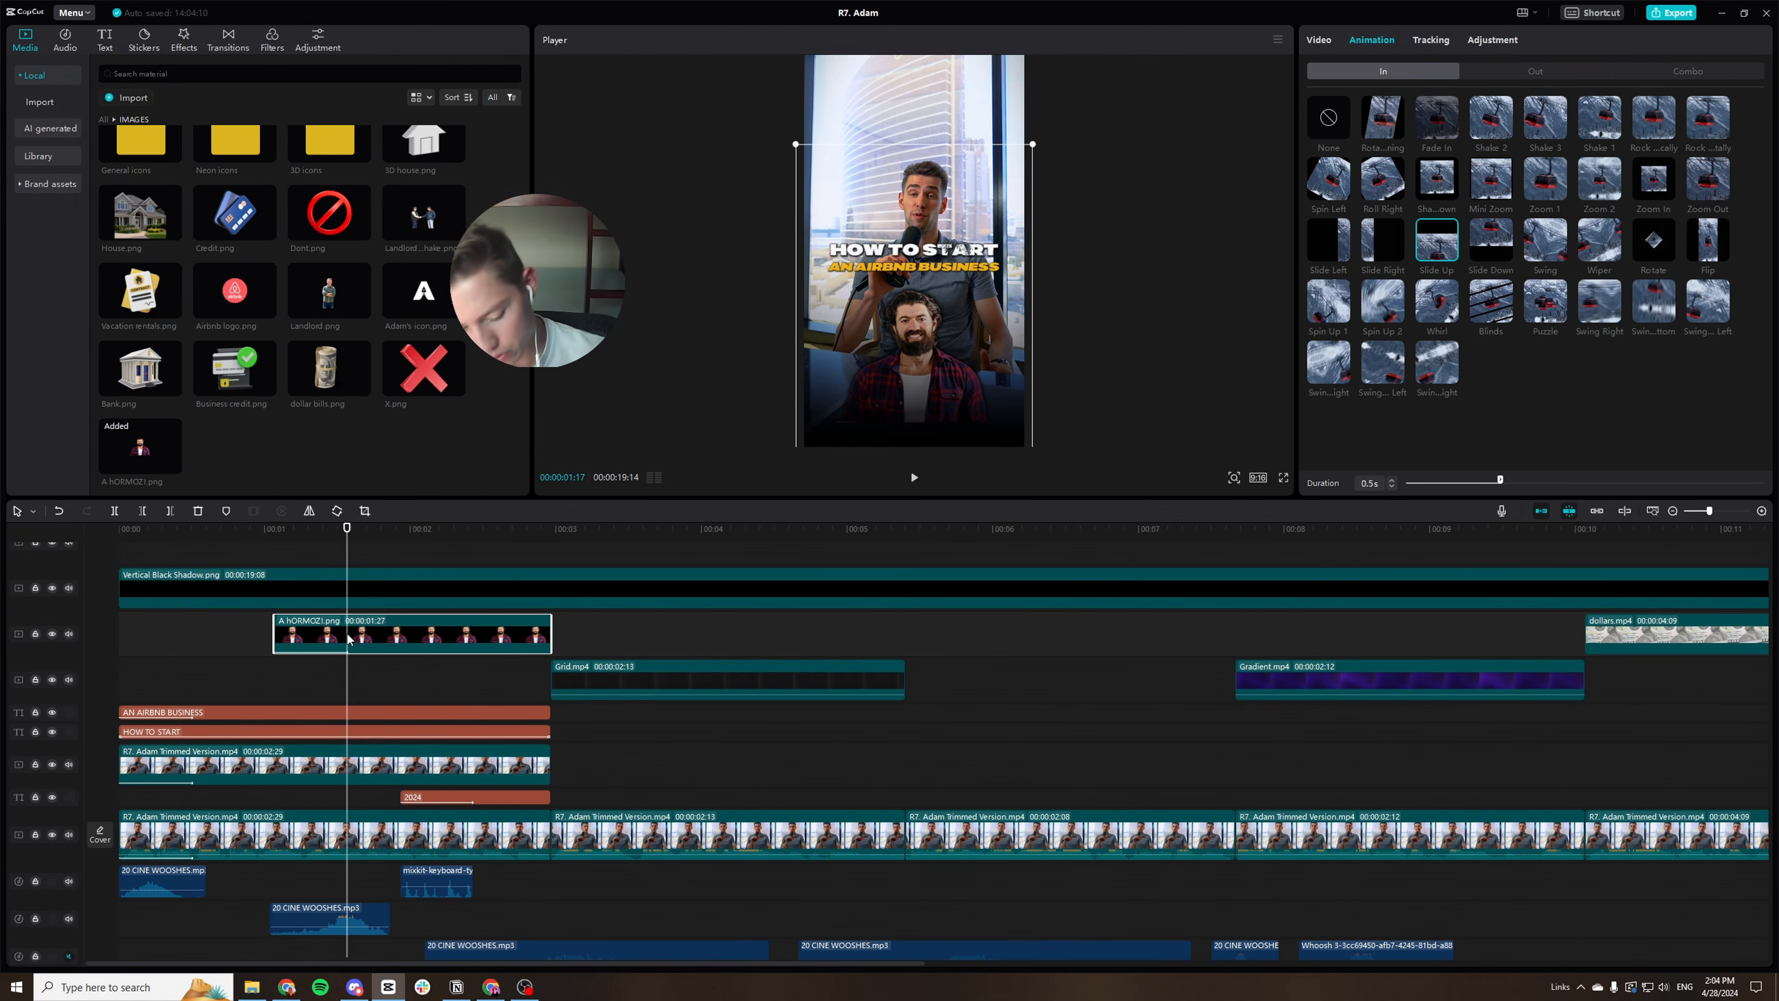
key(Delete)
Place Airbnb logo.png from the IMAGES folder on the overlay track directly below the Vertical Black Shadow.png clip, starting shortly after 1 second.
scroll(189, 210, up, 2)
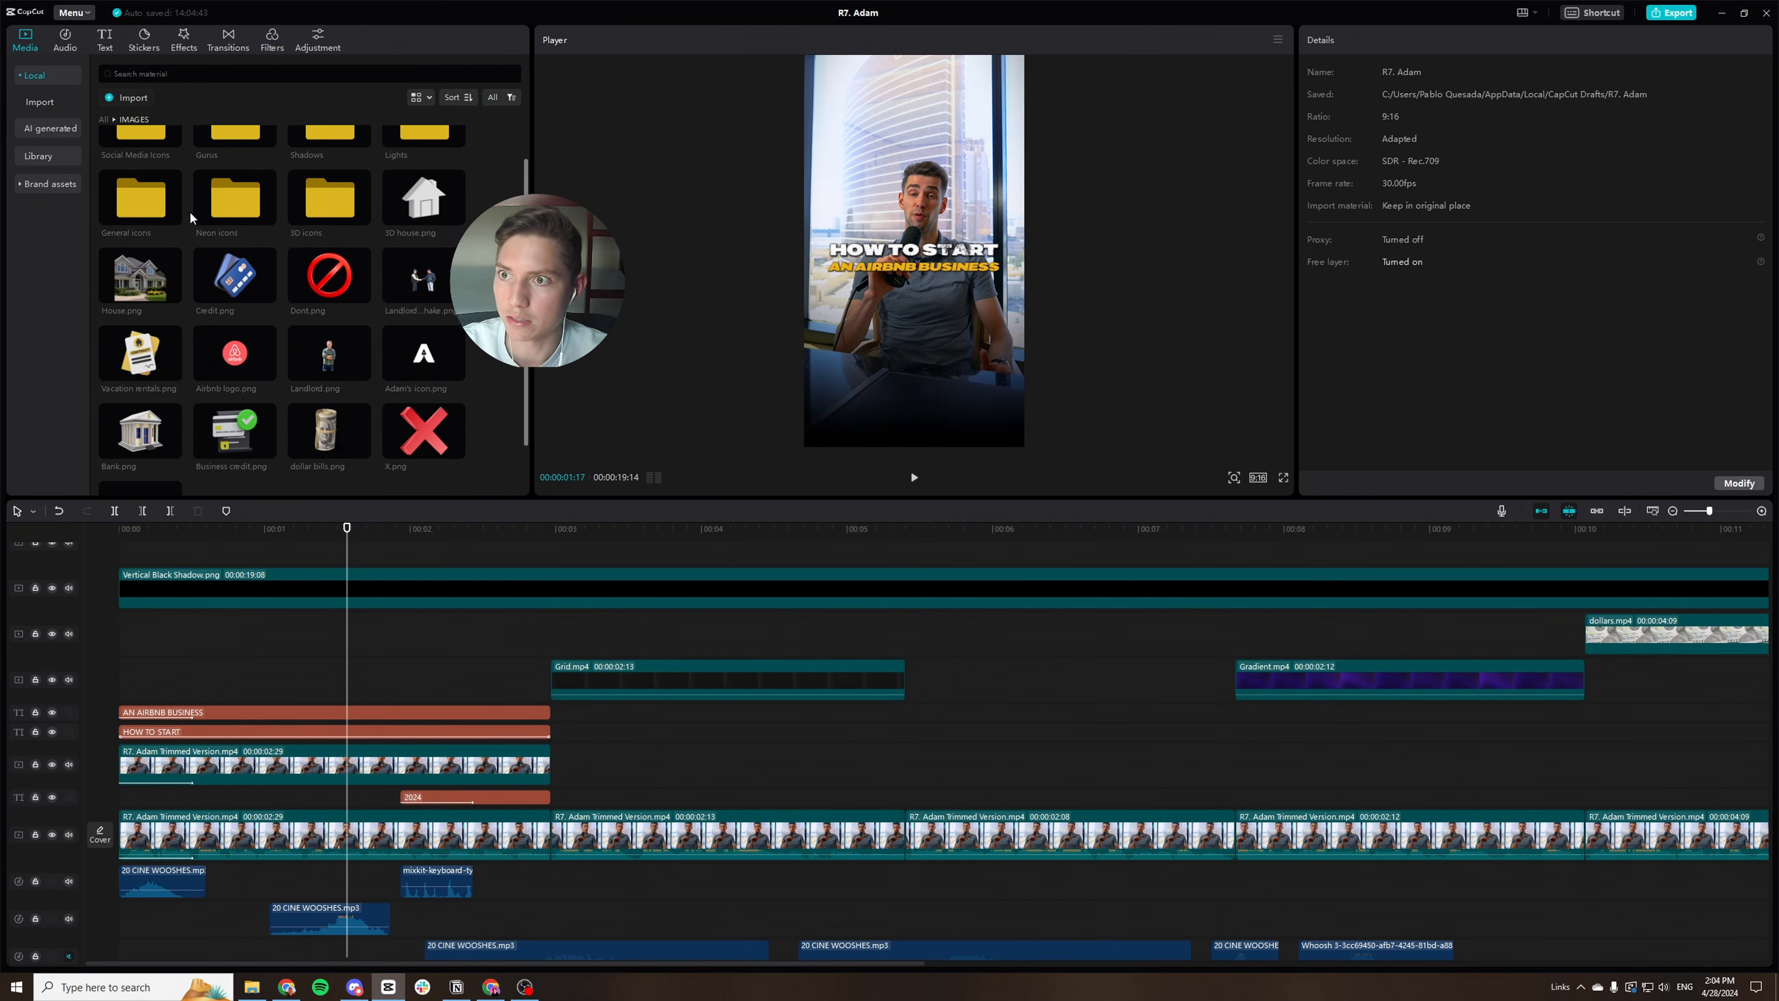
click(103, 118)
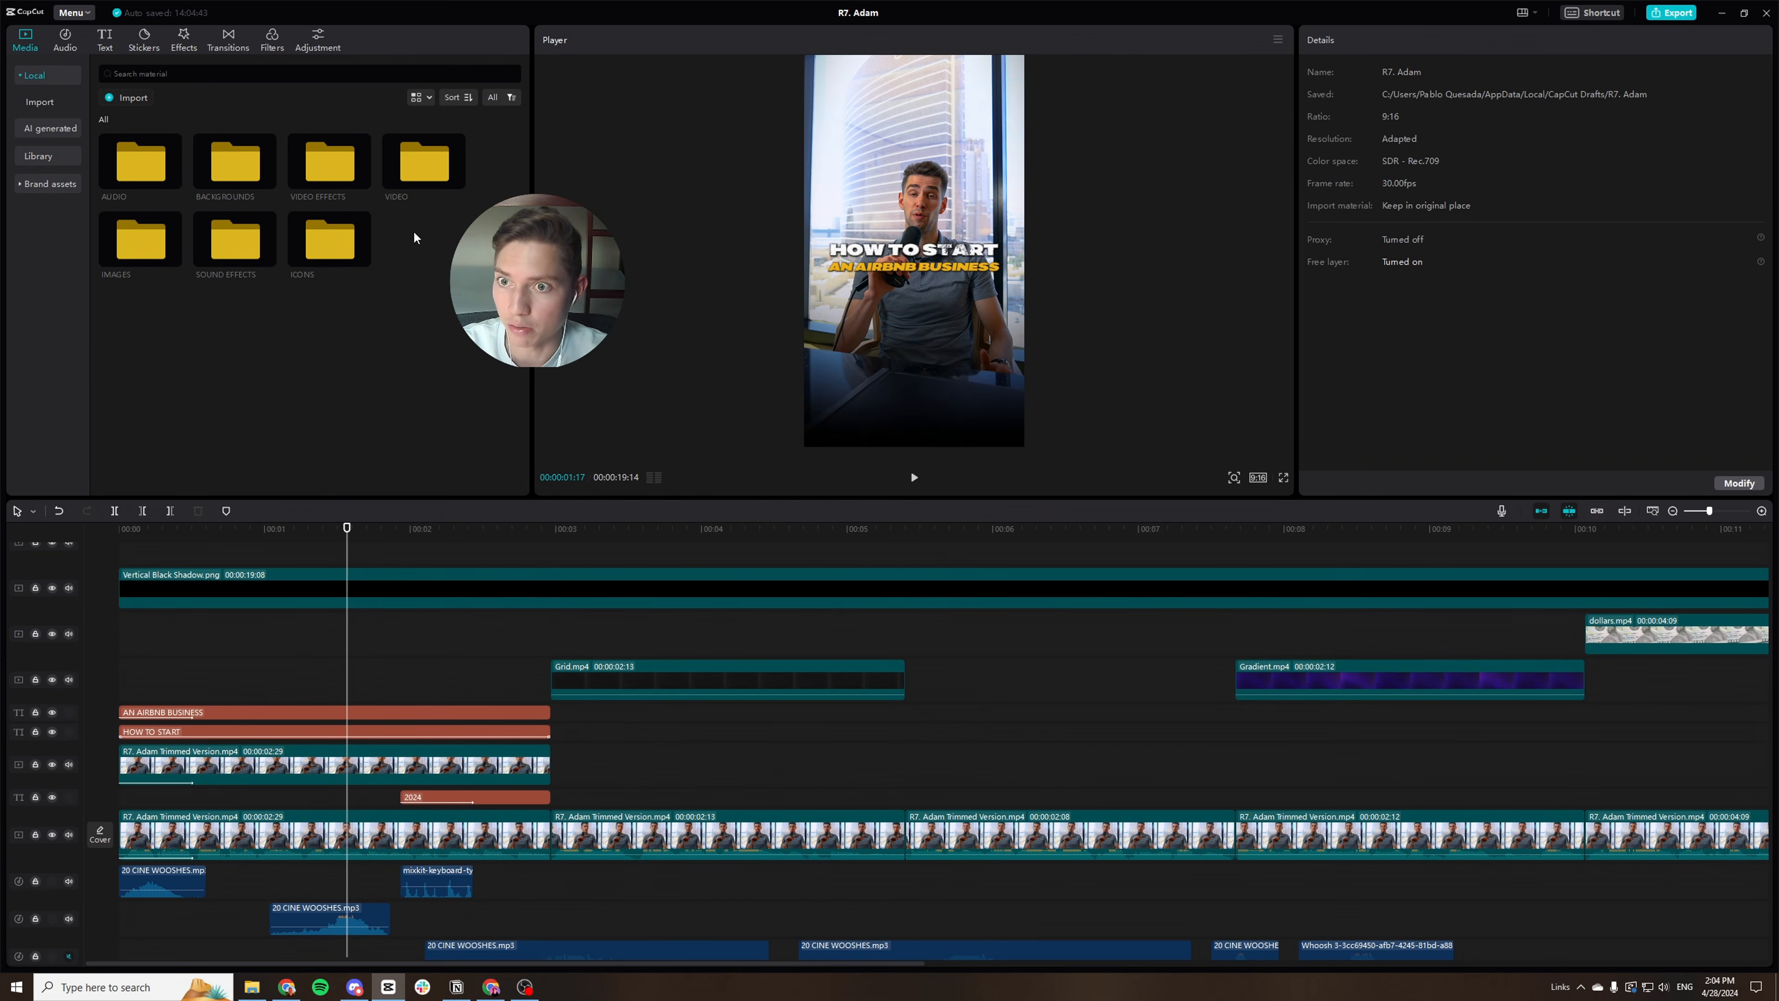
double_click(125, 253)
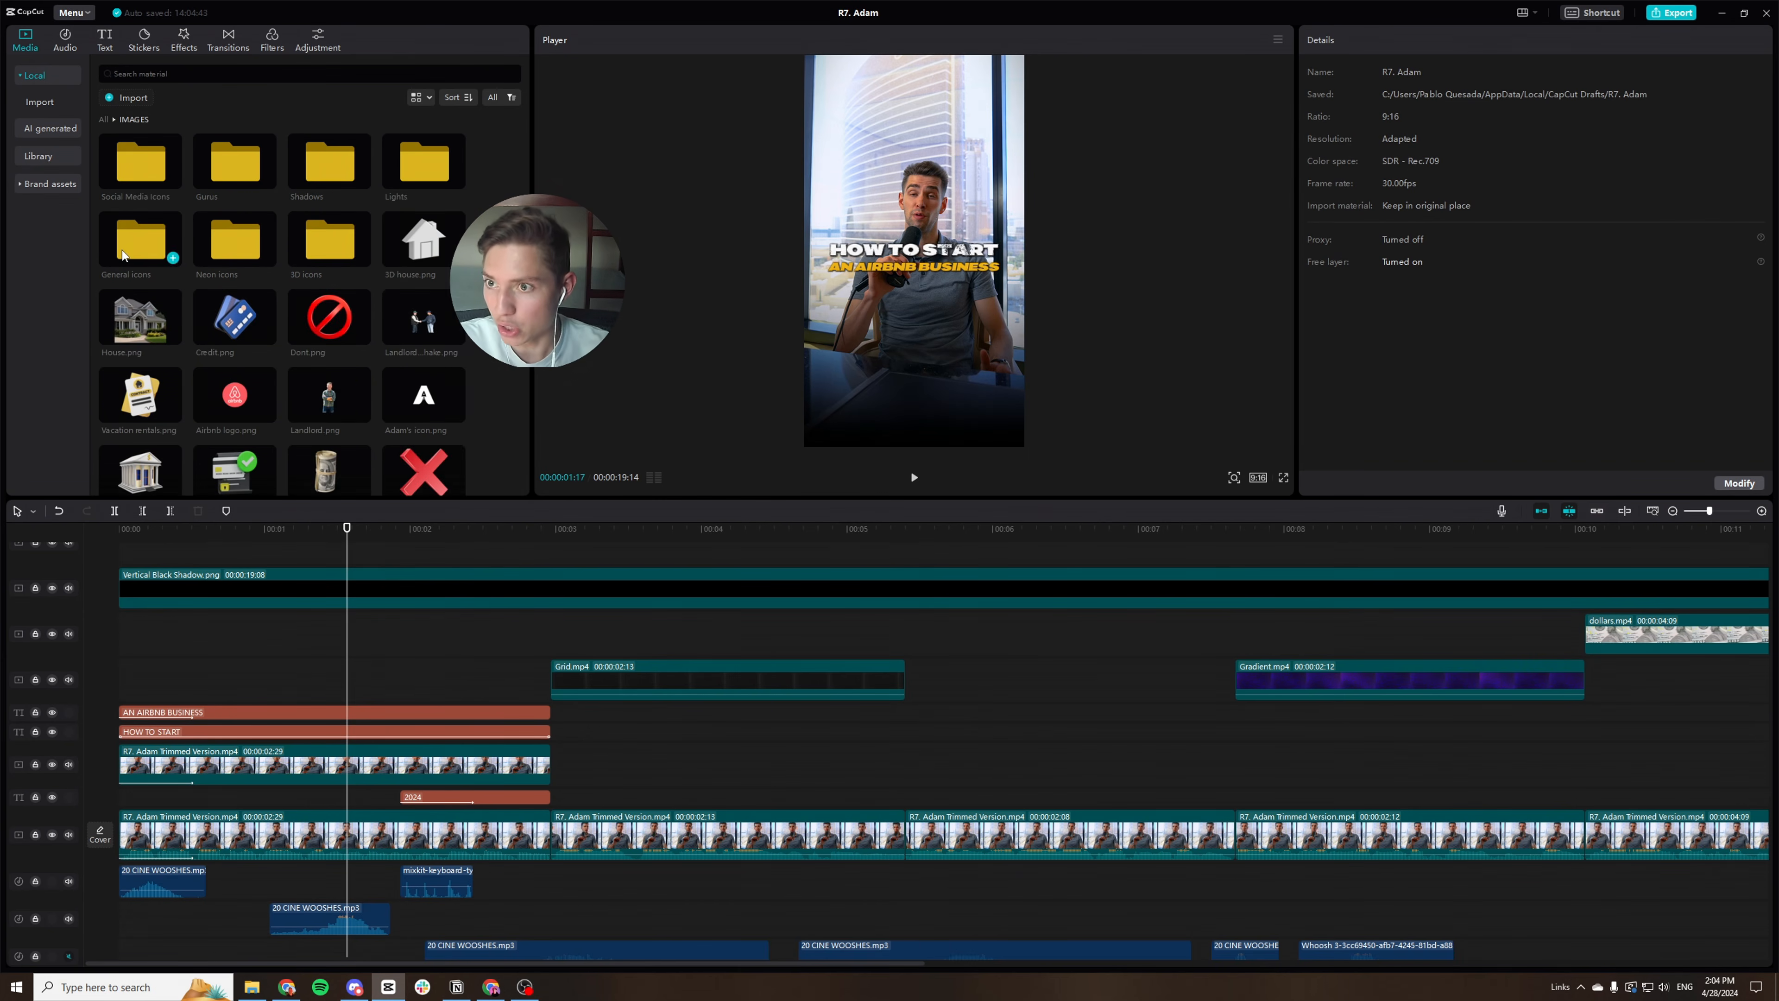
scroll(123, 250, down, 2)
drag(235, 291, 316, 637)
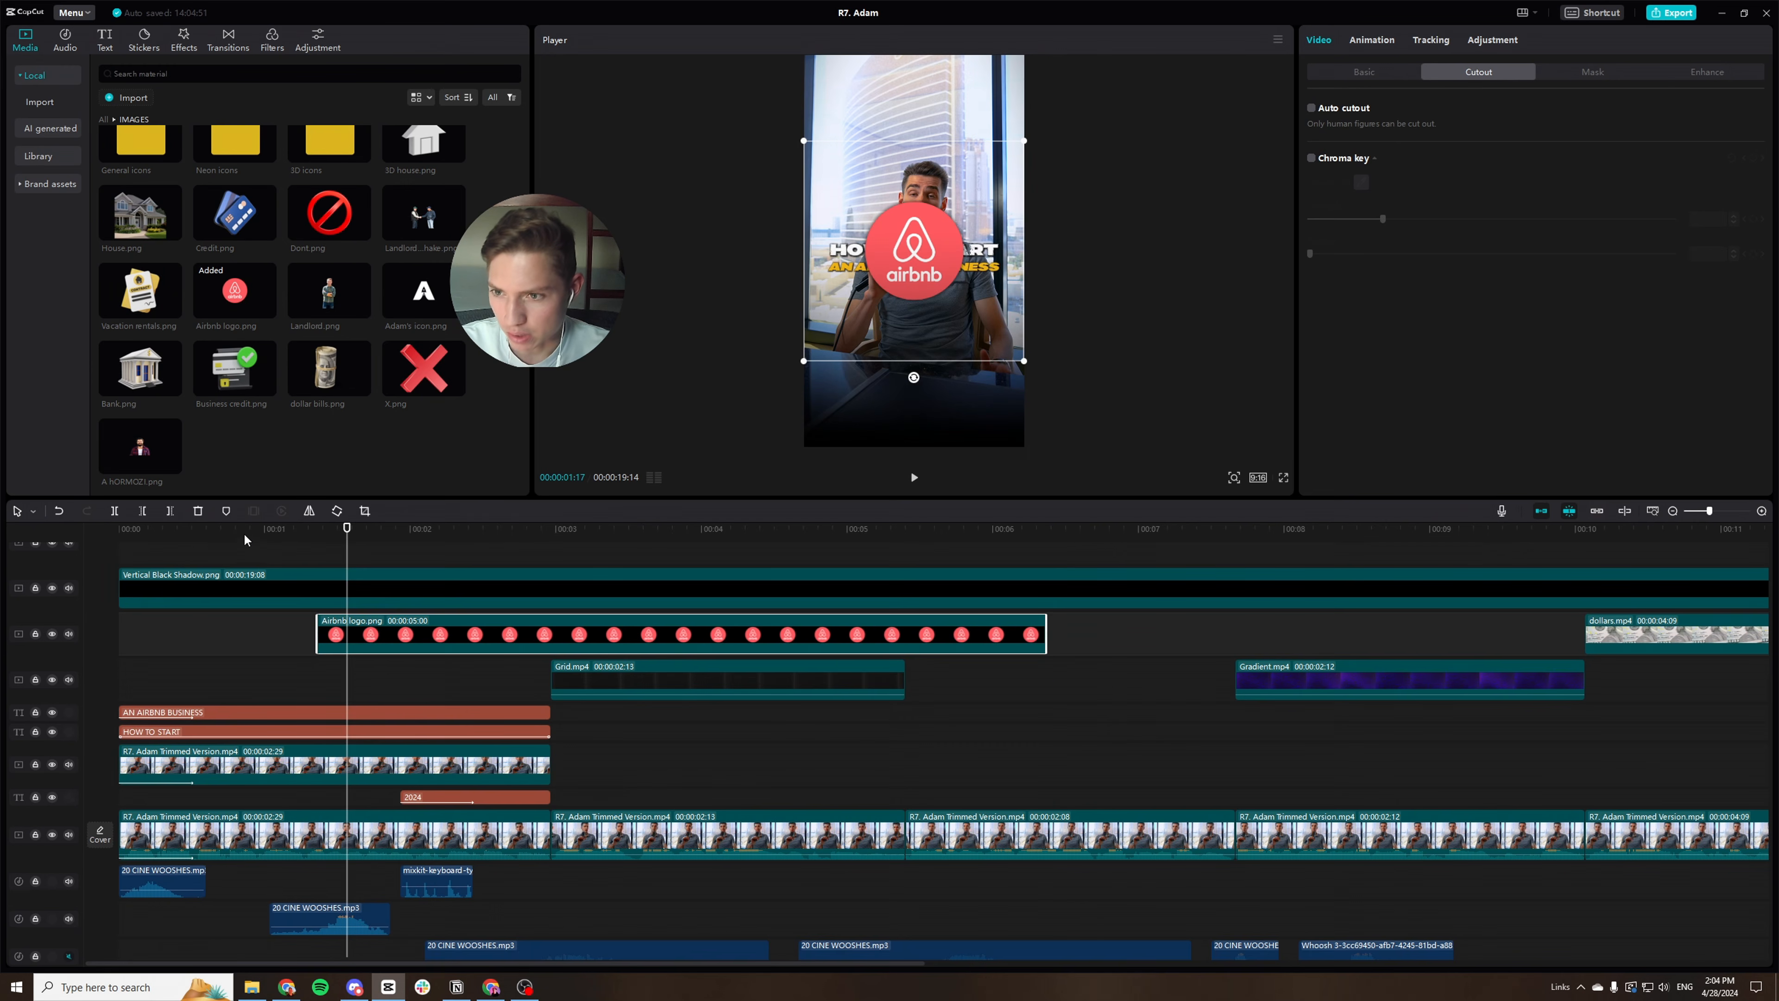
Shift the Airbnb logo clip slightly earlier after checking its timing and apply the Slide Up entrance animation to it.
click(227, 533)
key(space)
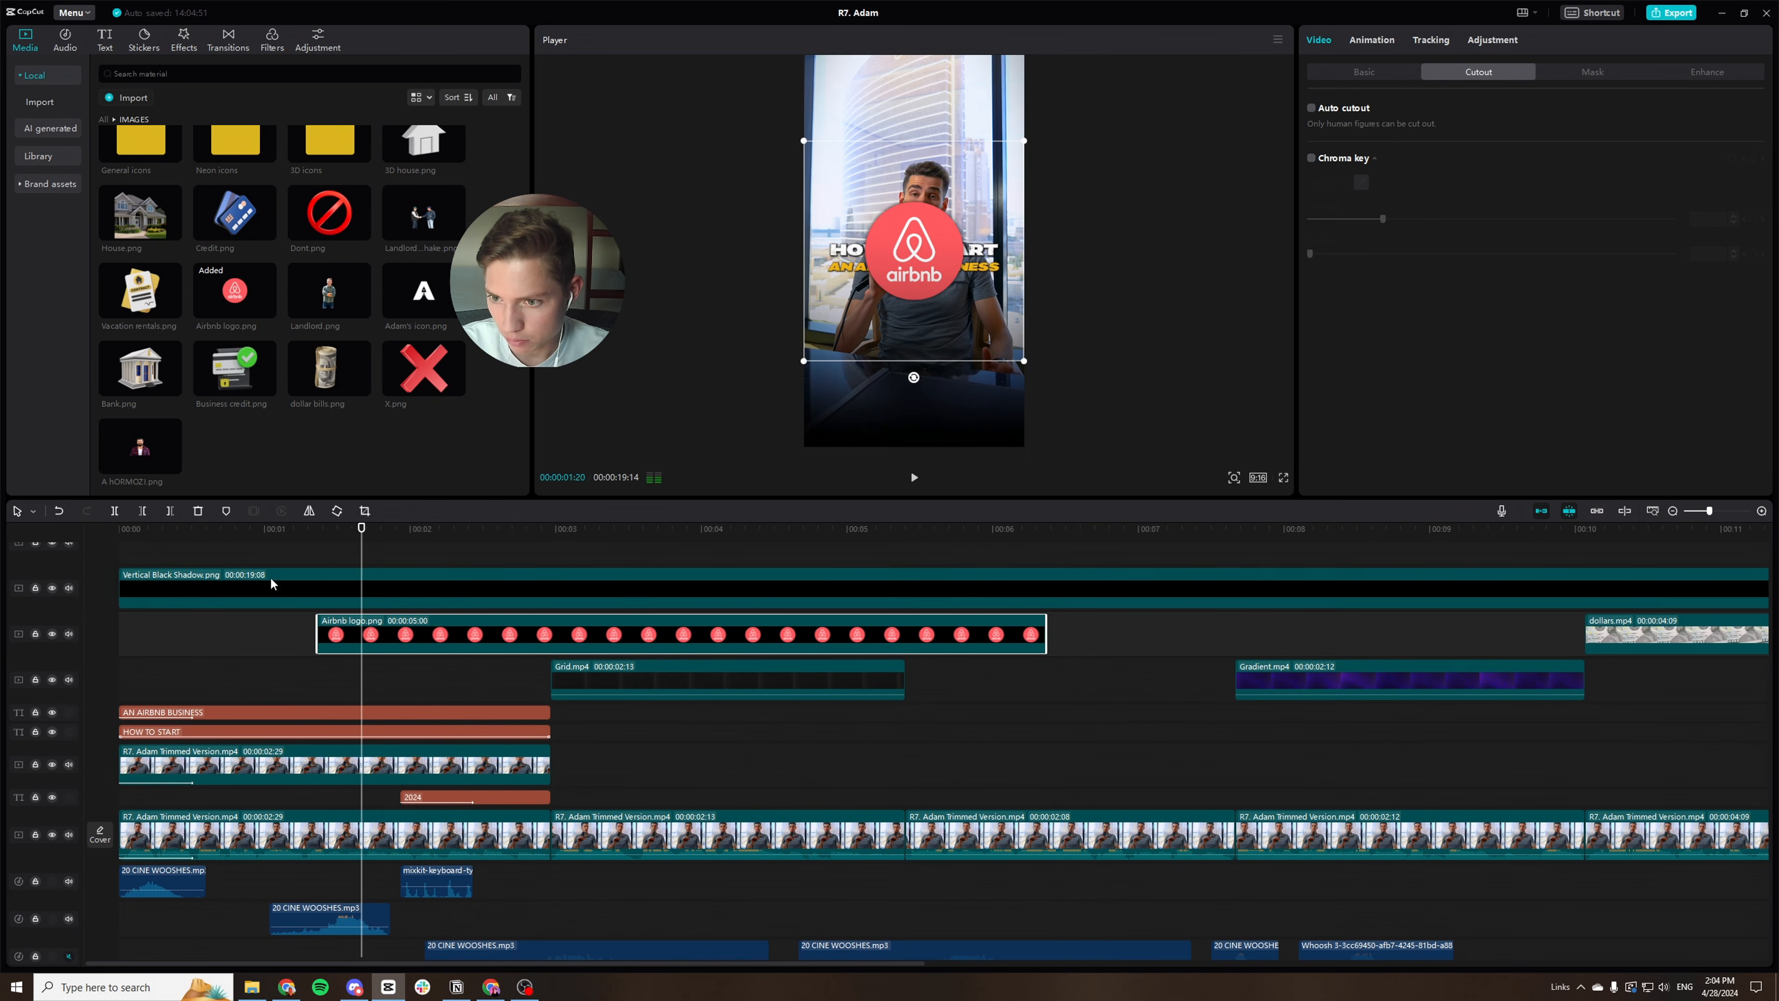
drag(342, 637, 337, 638)
click(1372, 41)
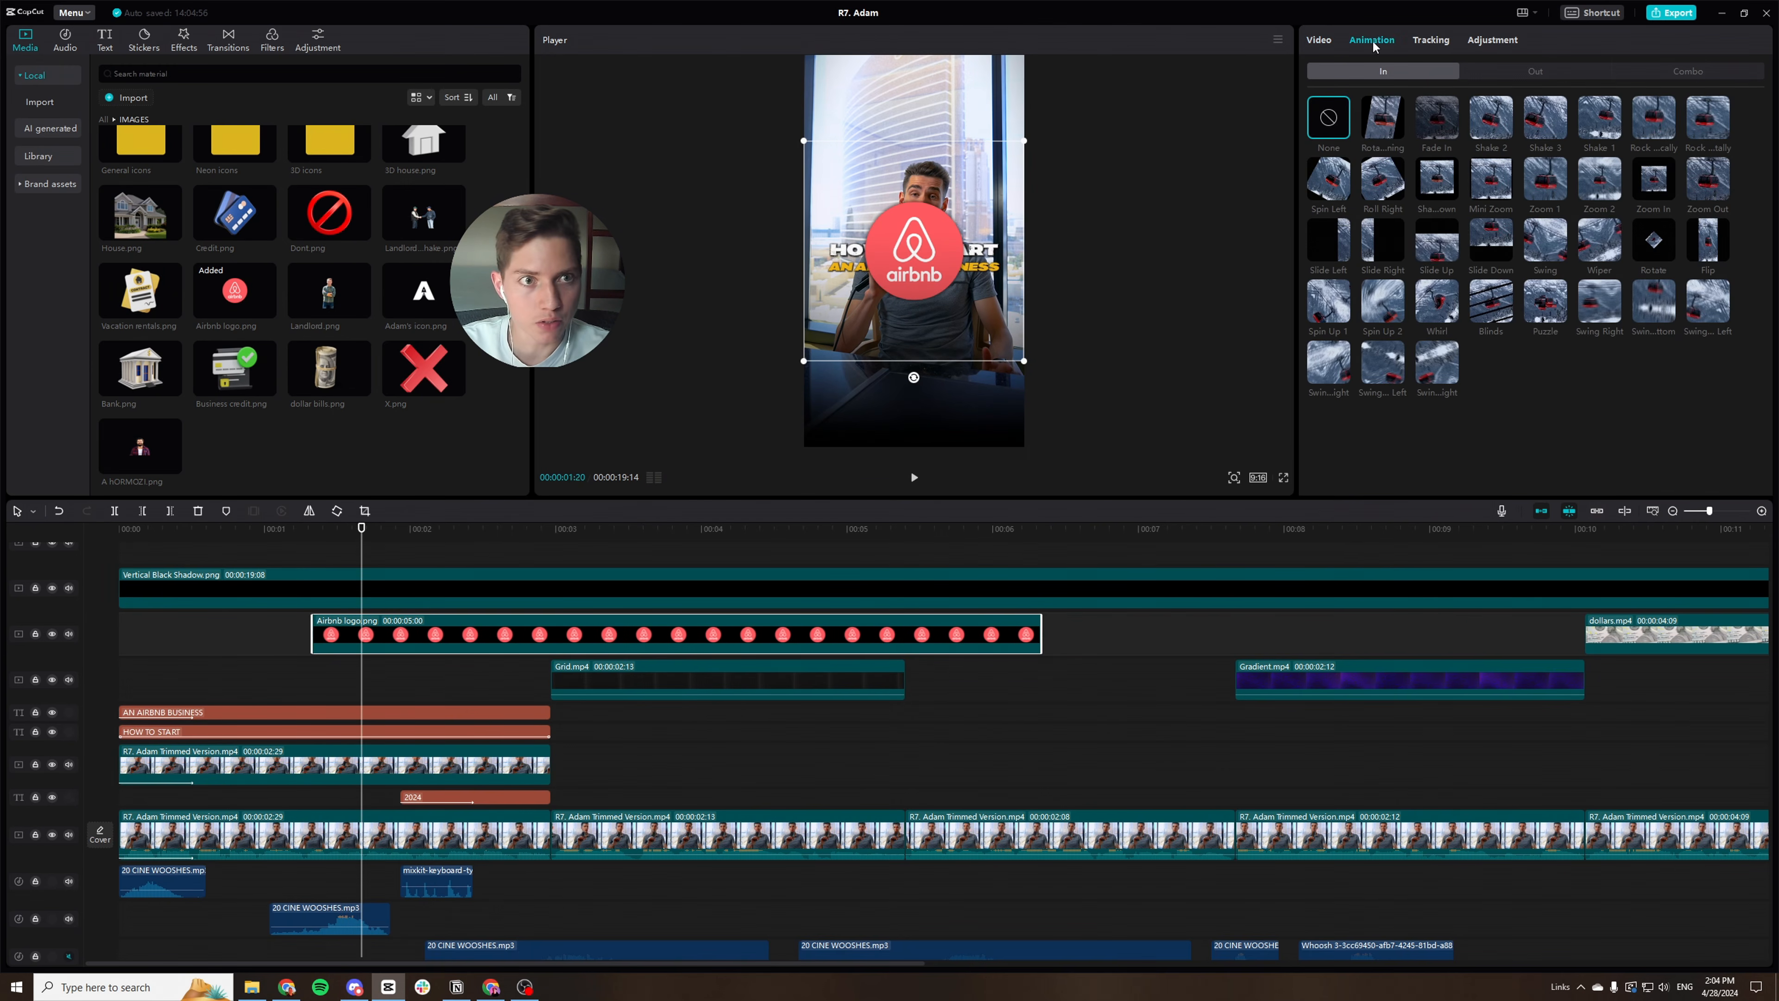
click(1441, 252)
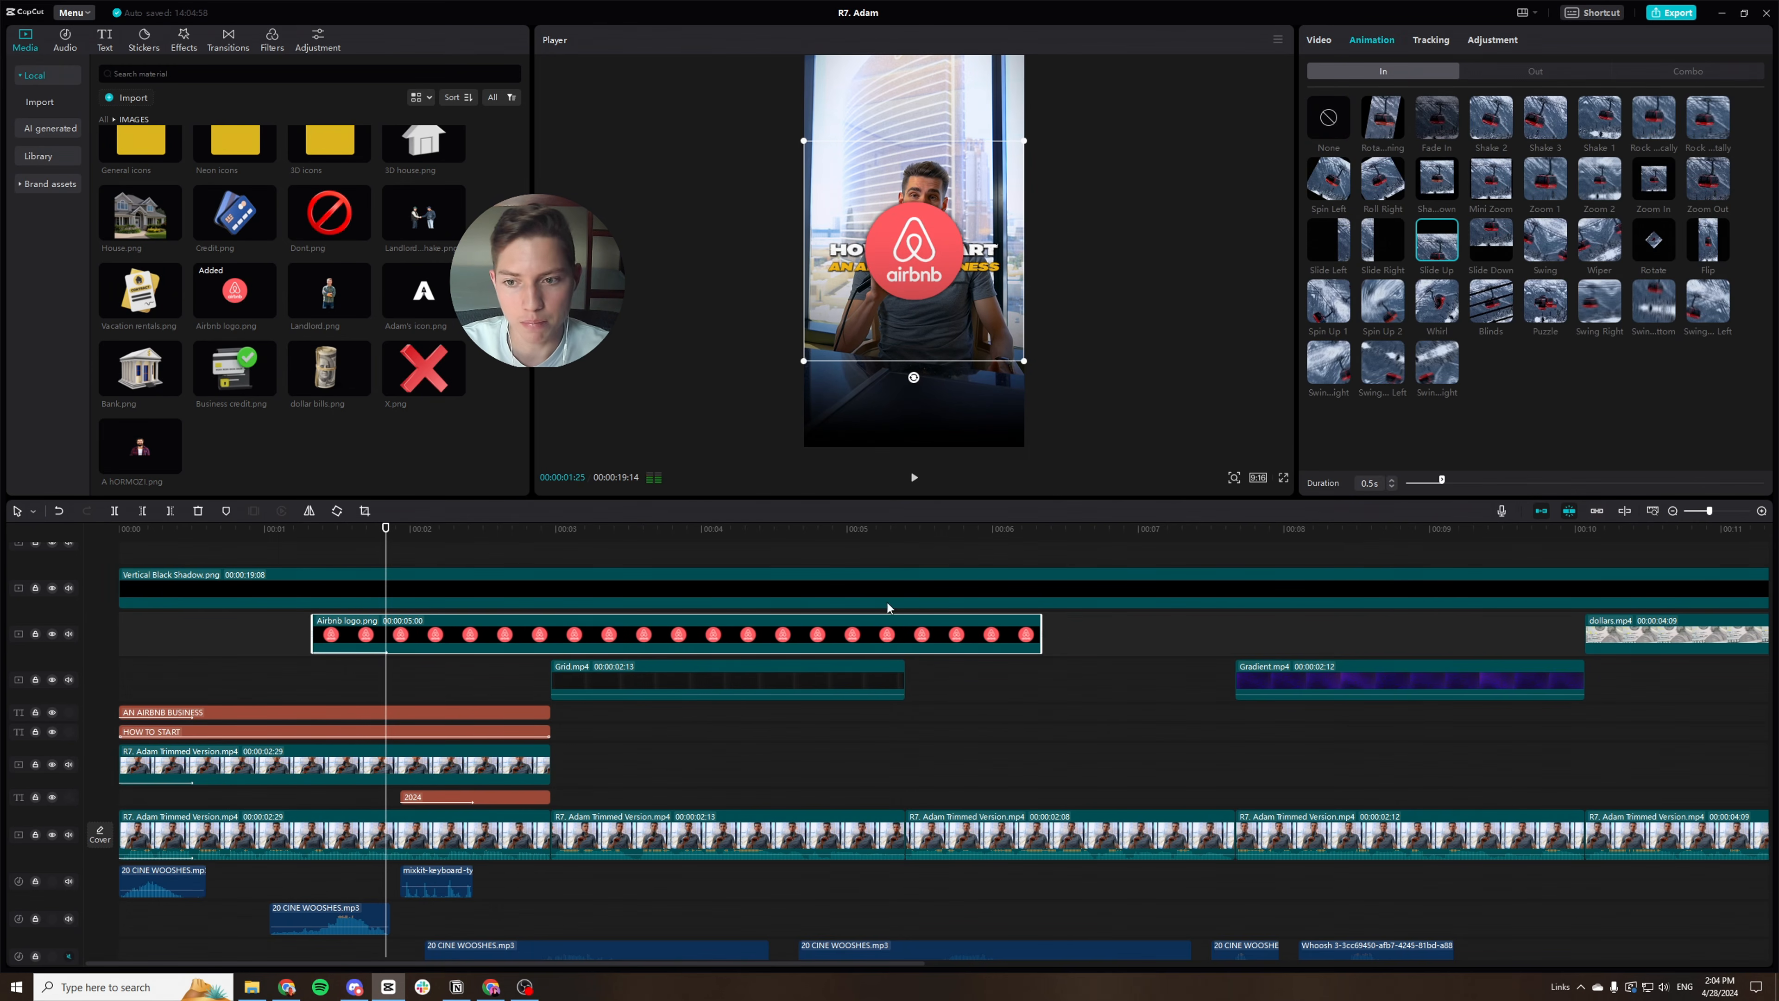
Trim the Airbnb logo clip to end together with the title texts and shrink the logo in the frame.
drag(1040, 635, 794, 635)
drag(640, 639, 552, 634)
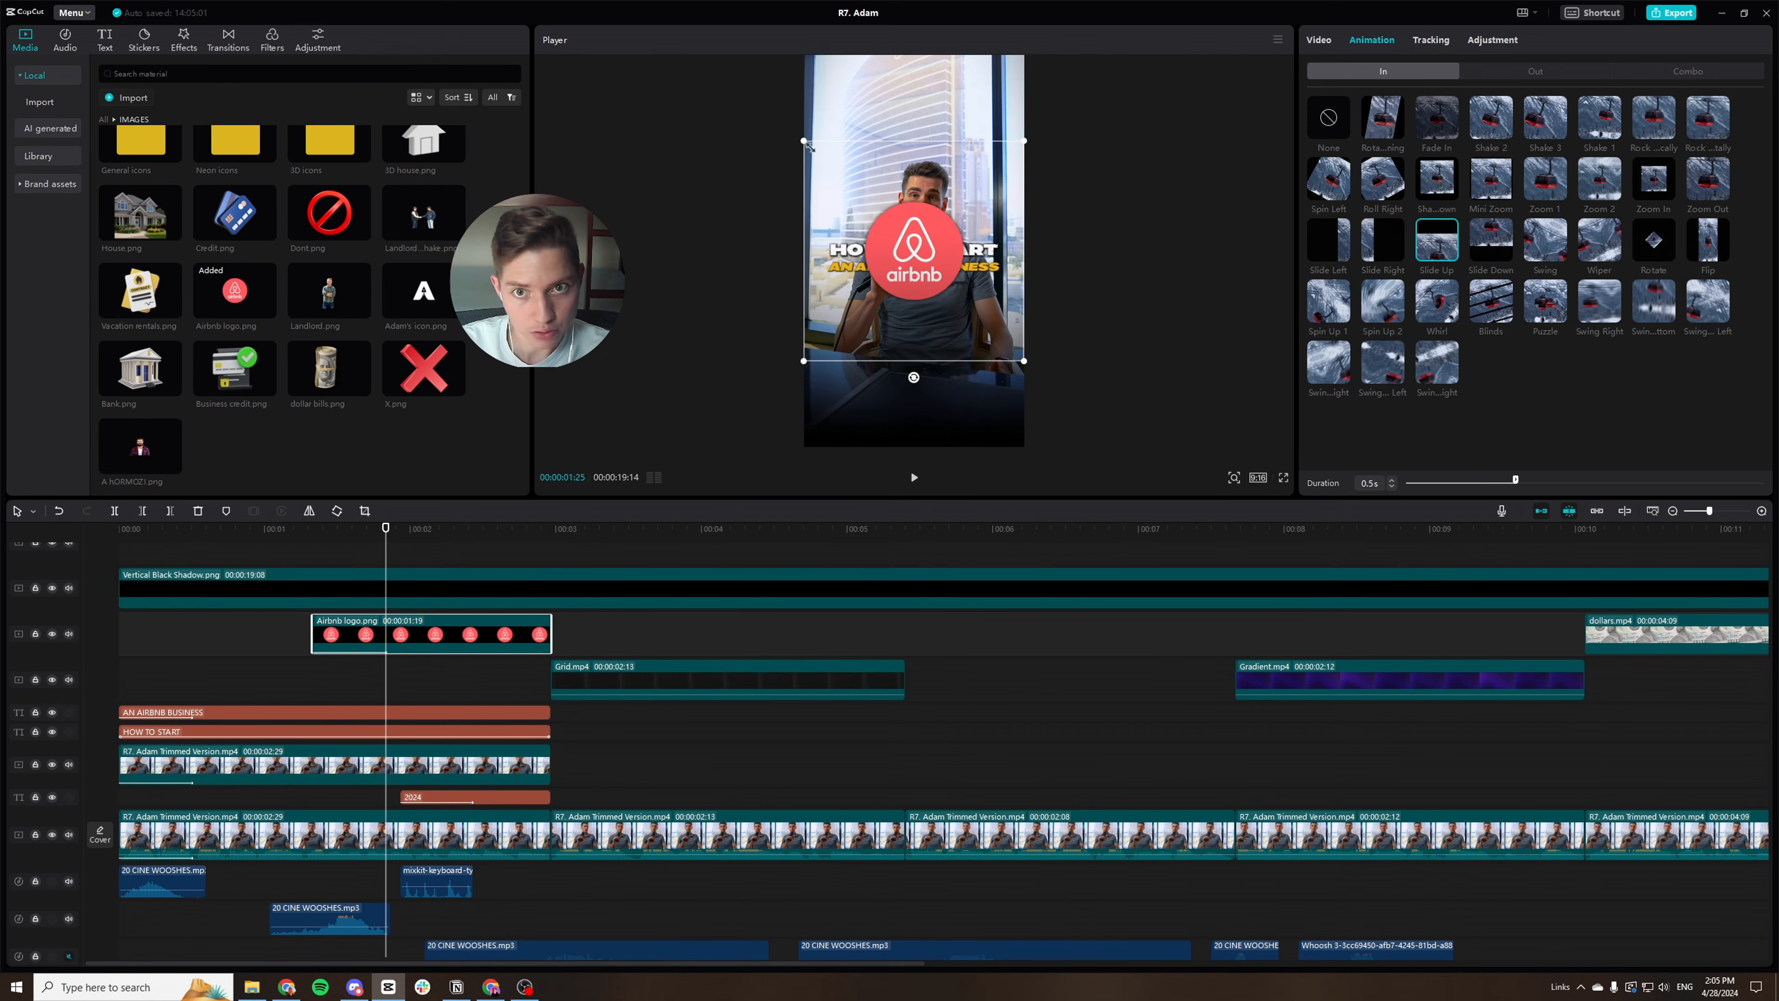
drag(804, 141, 866, 180)
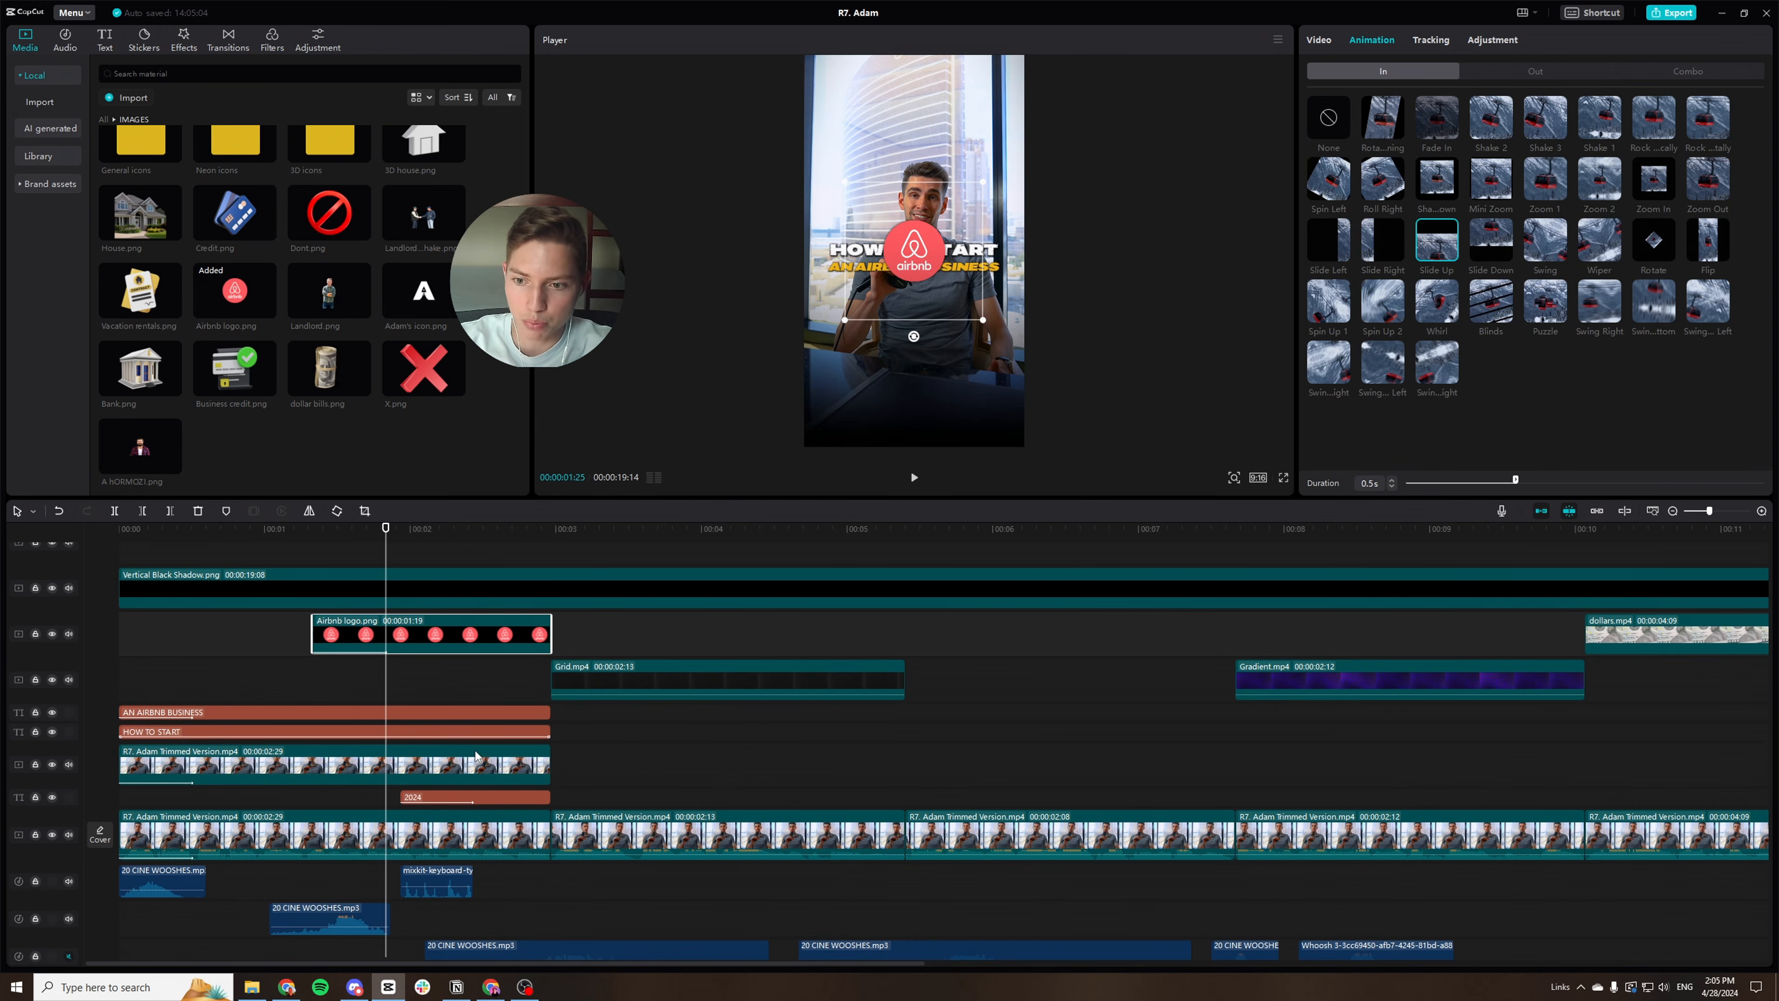
Try placing the Airbnb logo behind the speaker by moving its clip to a track beneath the 2024 text and enlarging the logo.
click(515, 801)
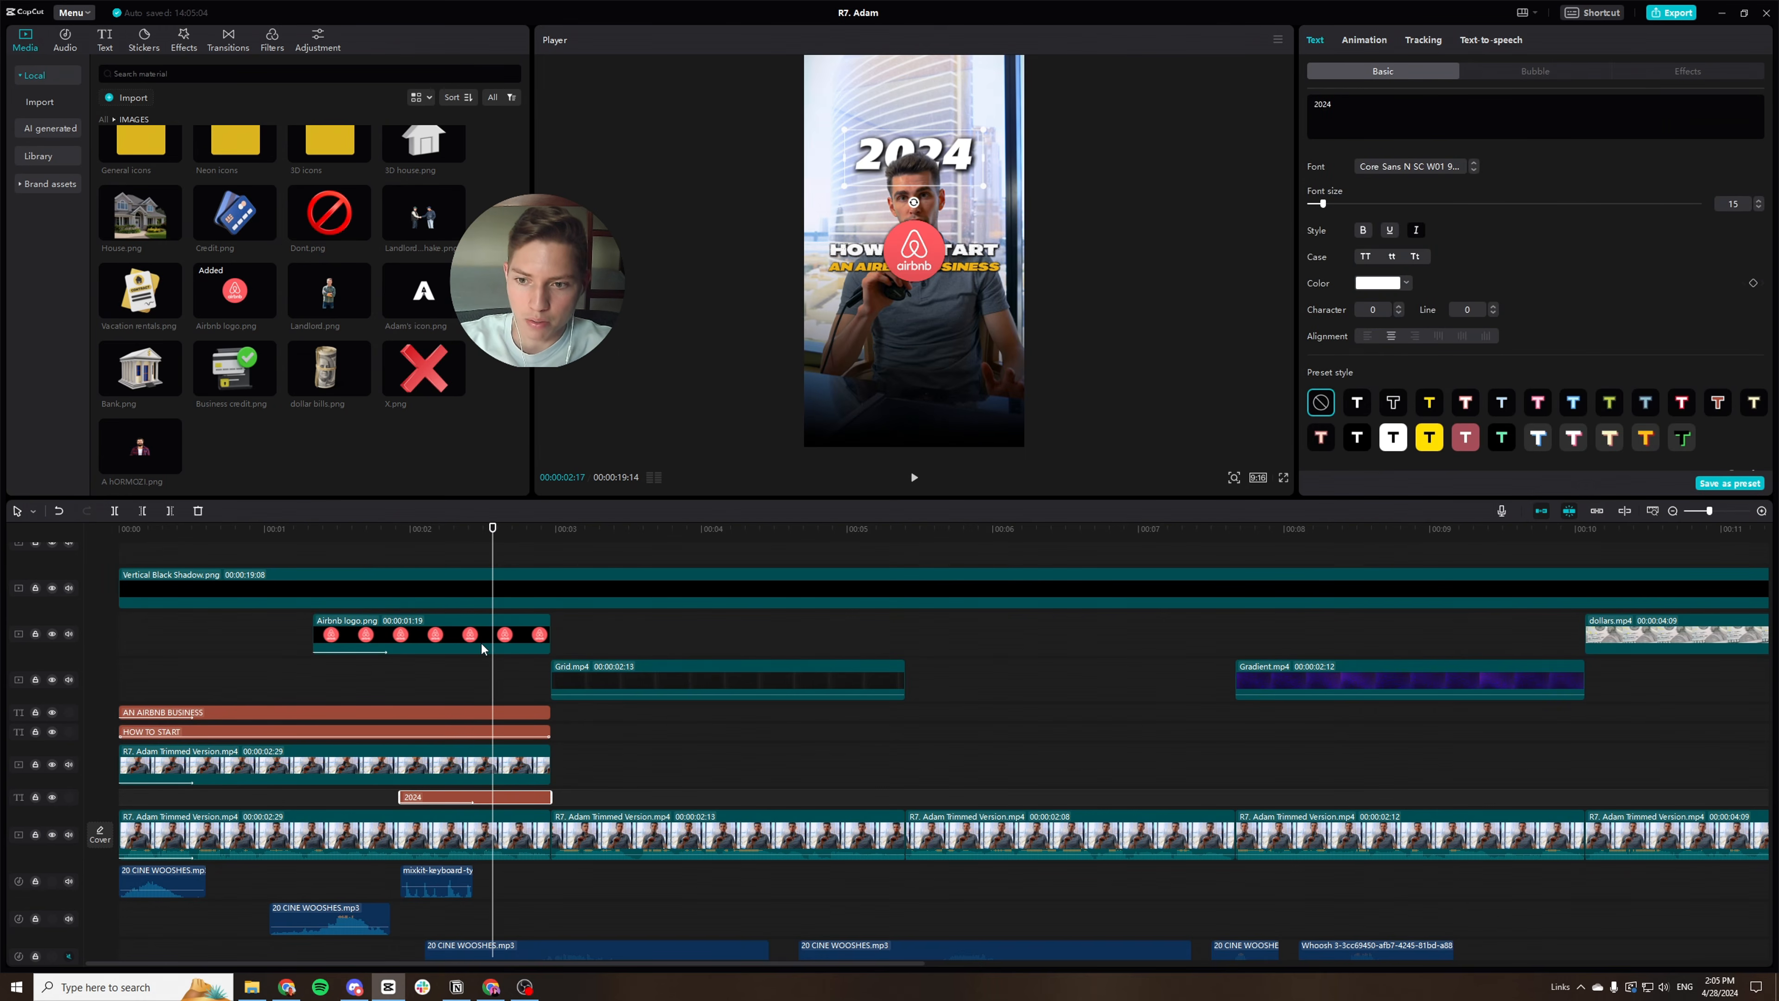
drag(482, 641, 495, 815)
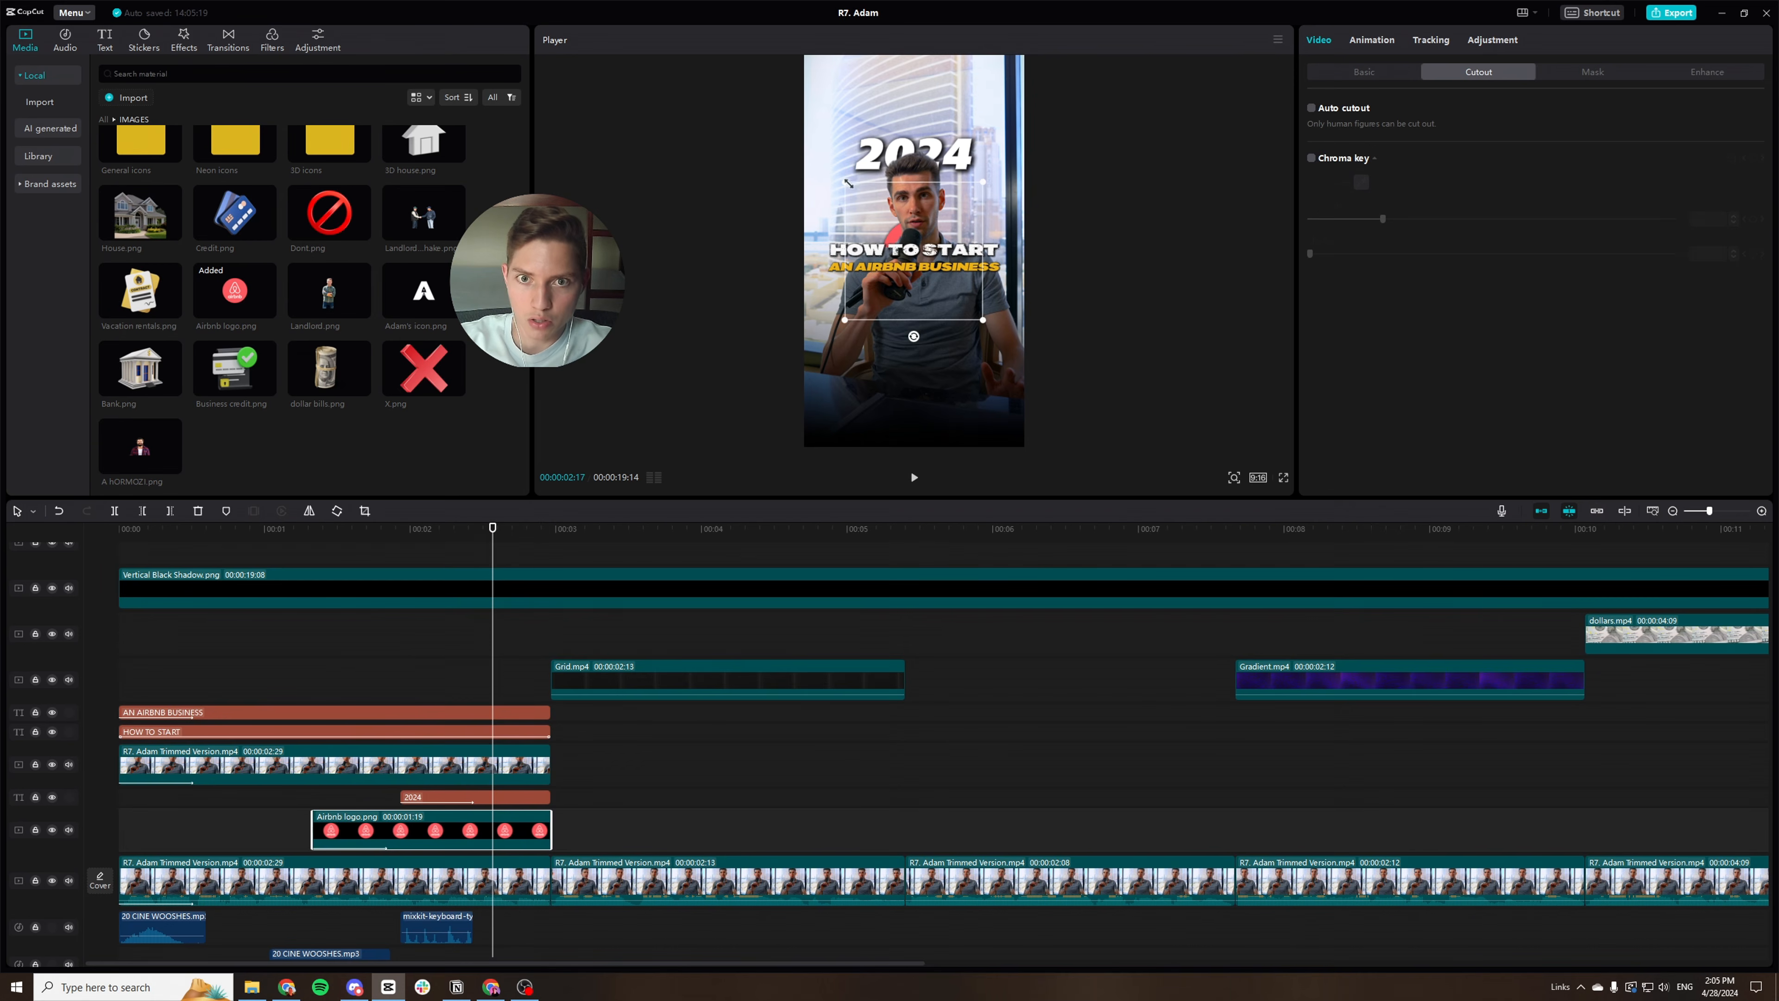
drag(849, 184, 799, 147)
drag(860, 228, 862, 188)
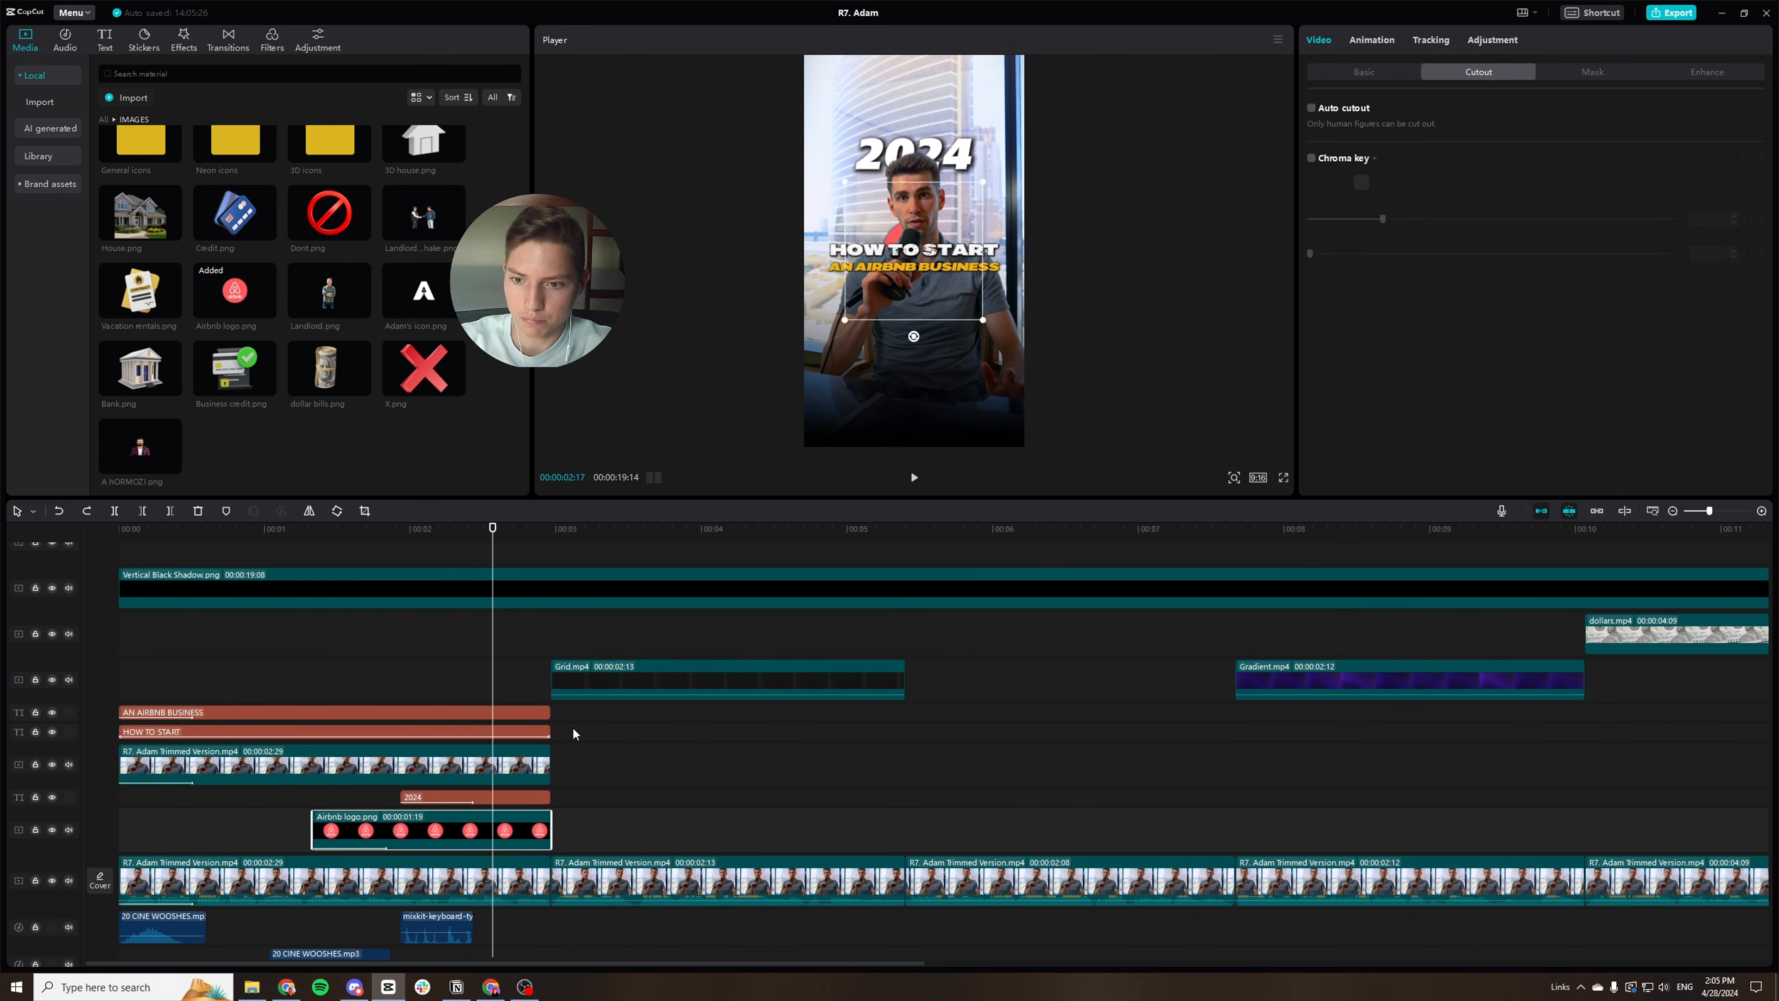
Return the Airbnb logo clip to the track below Vertical Black Shadow.png and position the logo below the title text in the frame.
drag(505, 841, 504, 651)
drag(861, 224, 927, 324)
scroll(630, 642, up, 1)
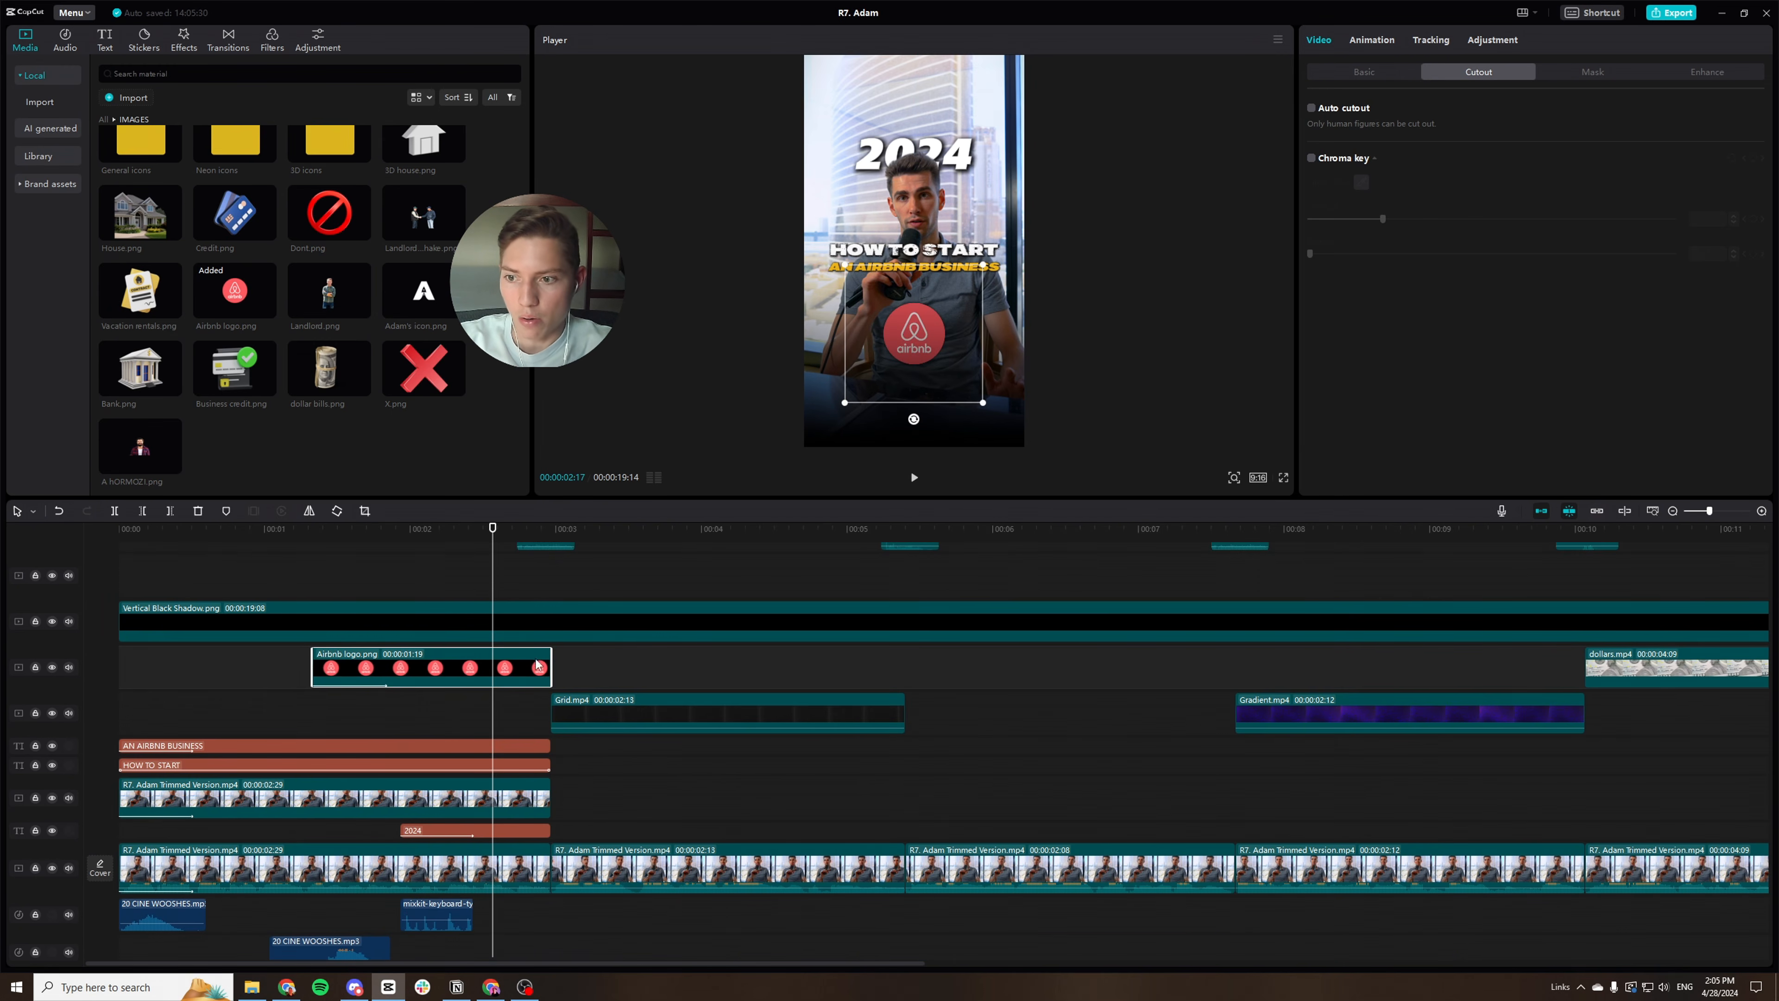
Disable the Vertical Black Shadow.png clip to compare the frame without the shadow.
click(546, 619)
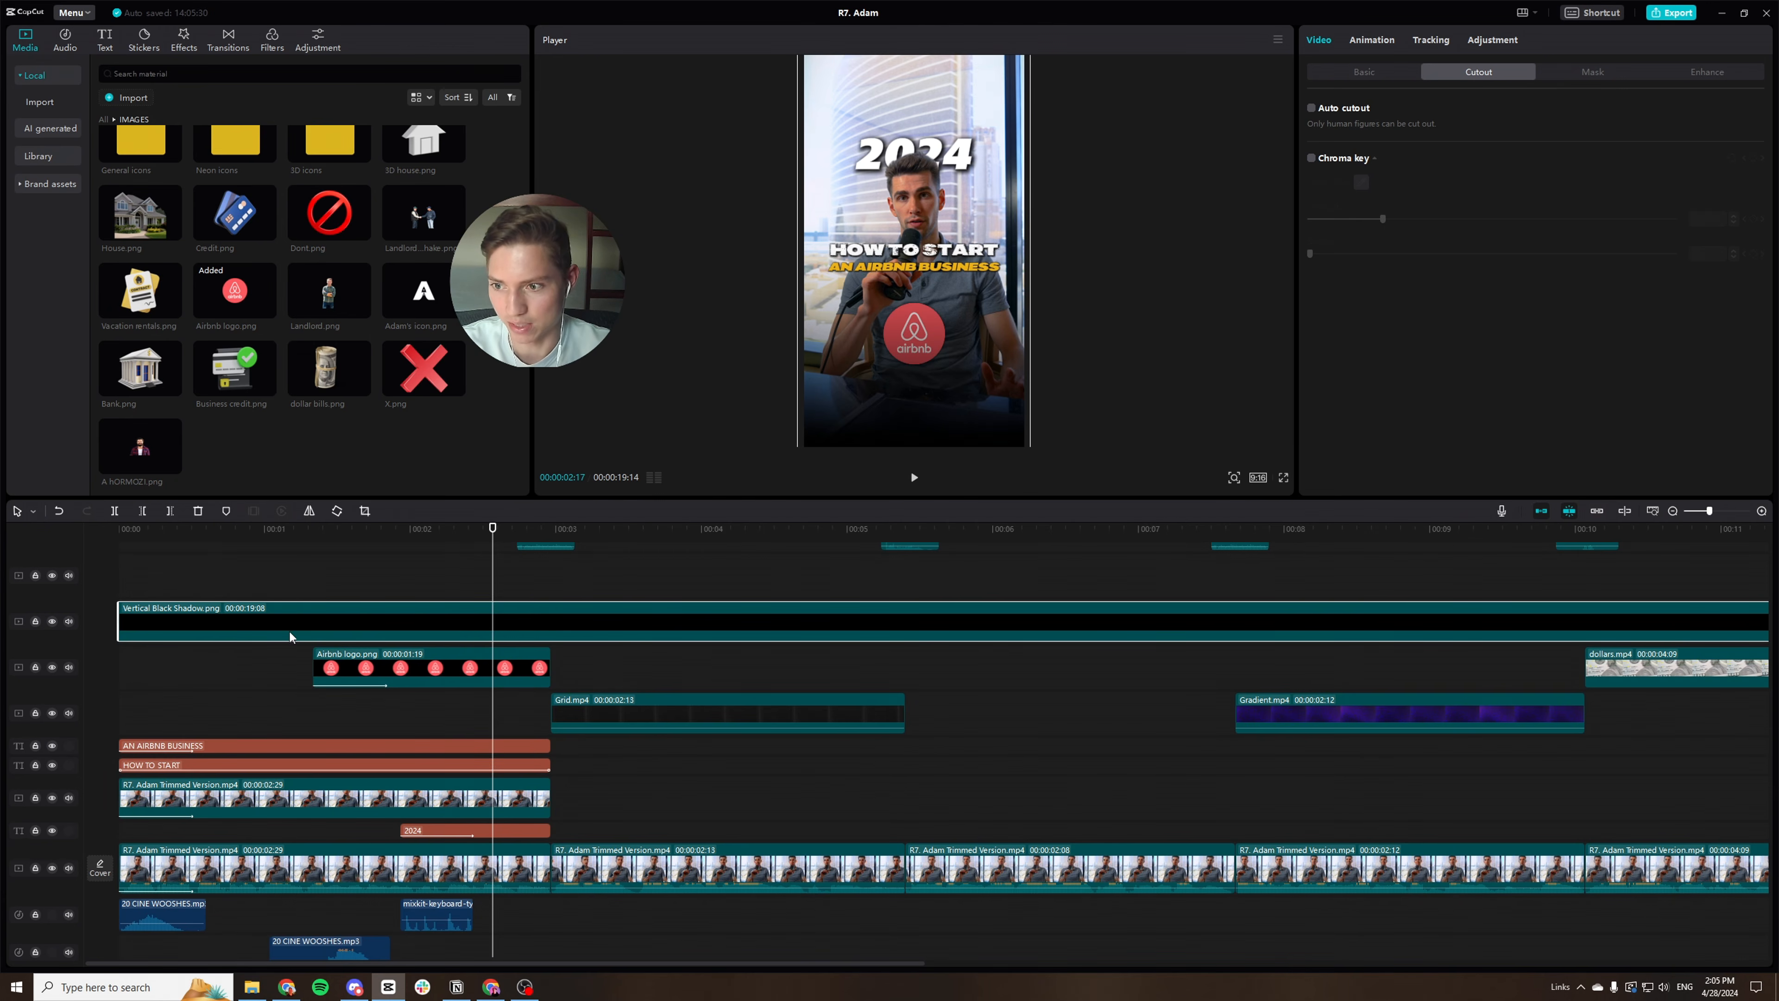
key(v)
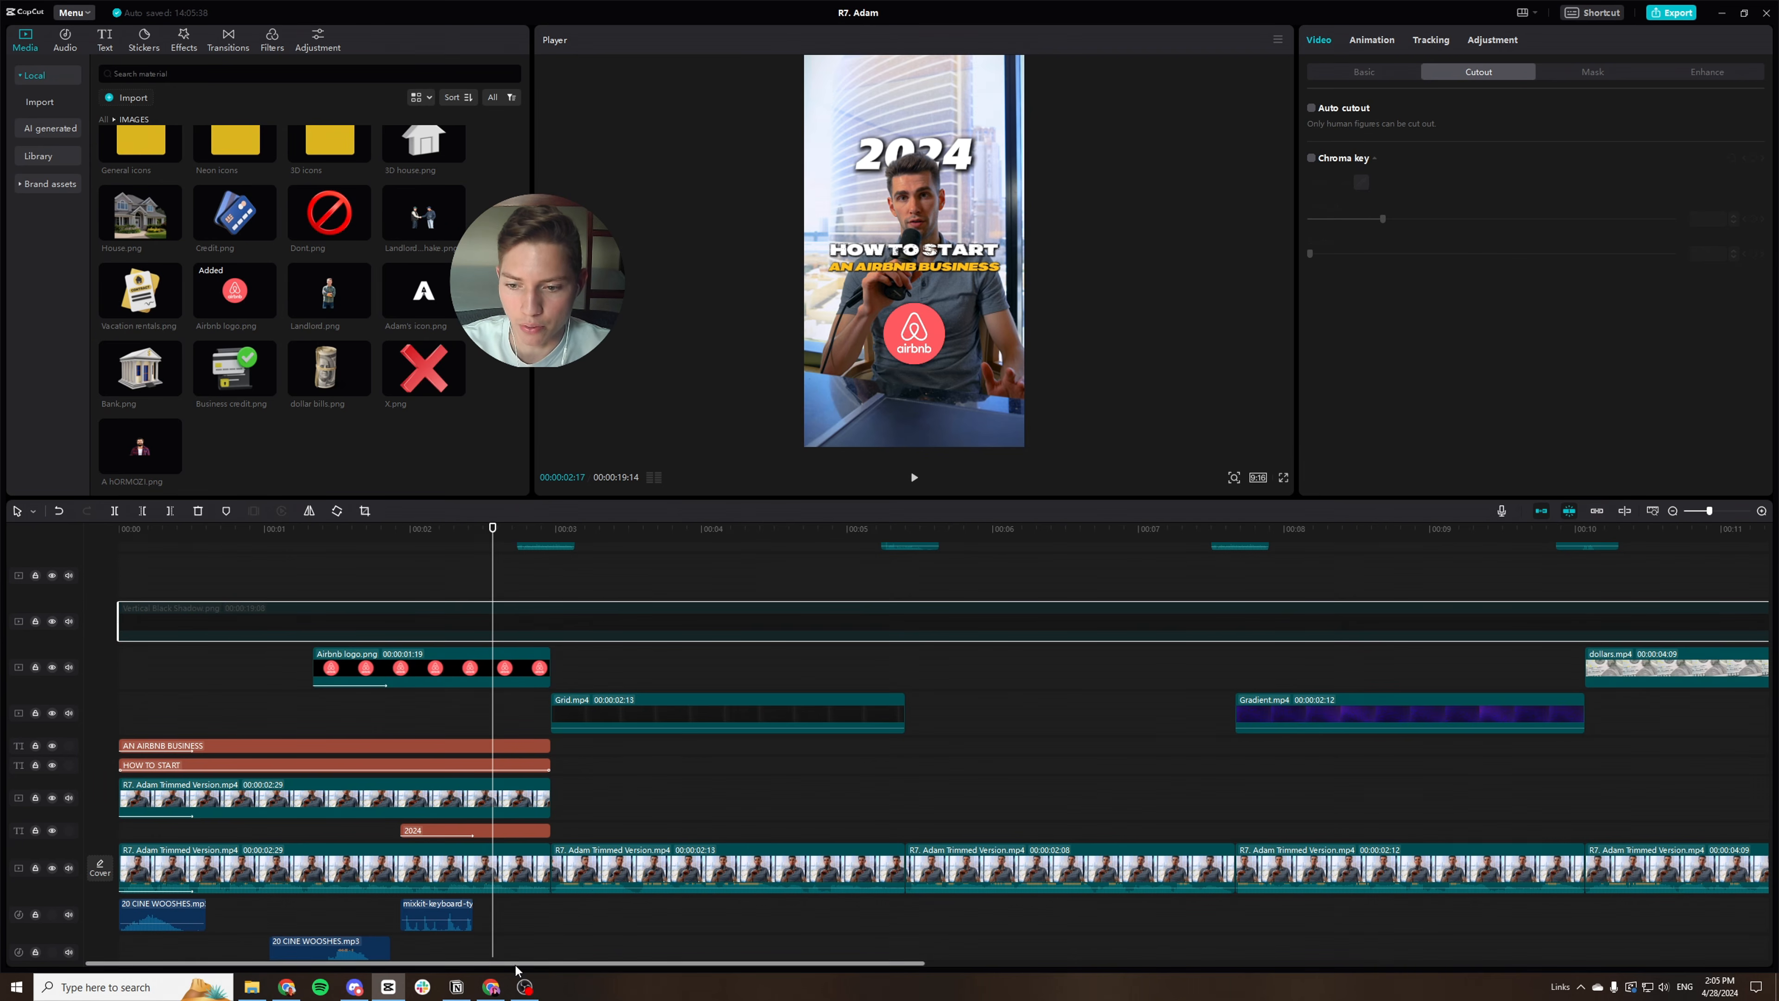
drag(510, 963, 426, 957)
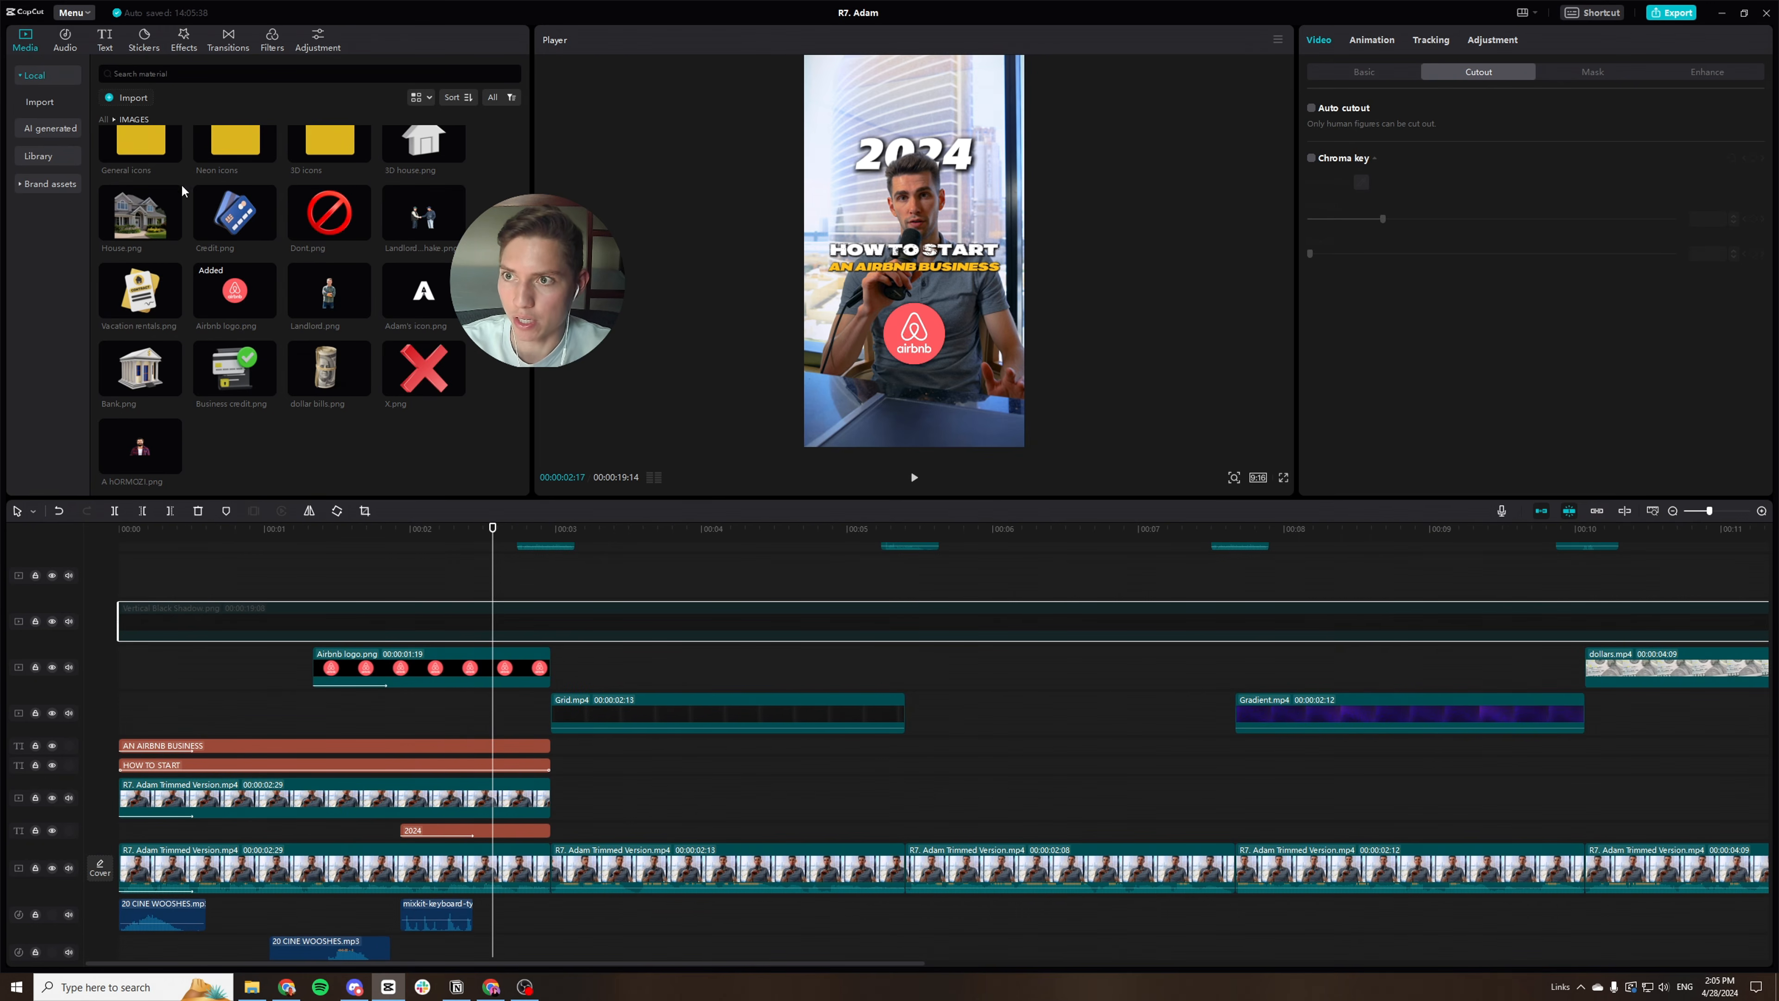
Switch to Google Drive, examine the Shadows folder inside the Images folder of Video Editing Assets, and return to CapCut.
scroll(182, 191, up, 2)
click(490, 986)
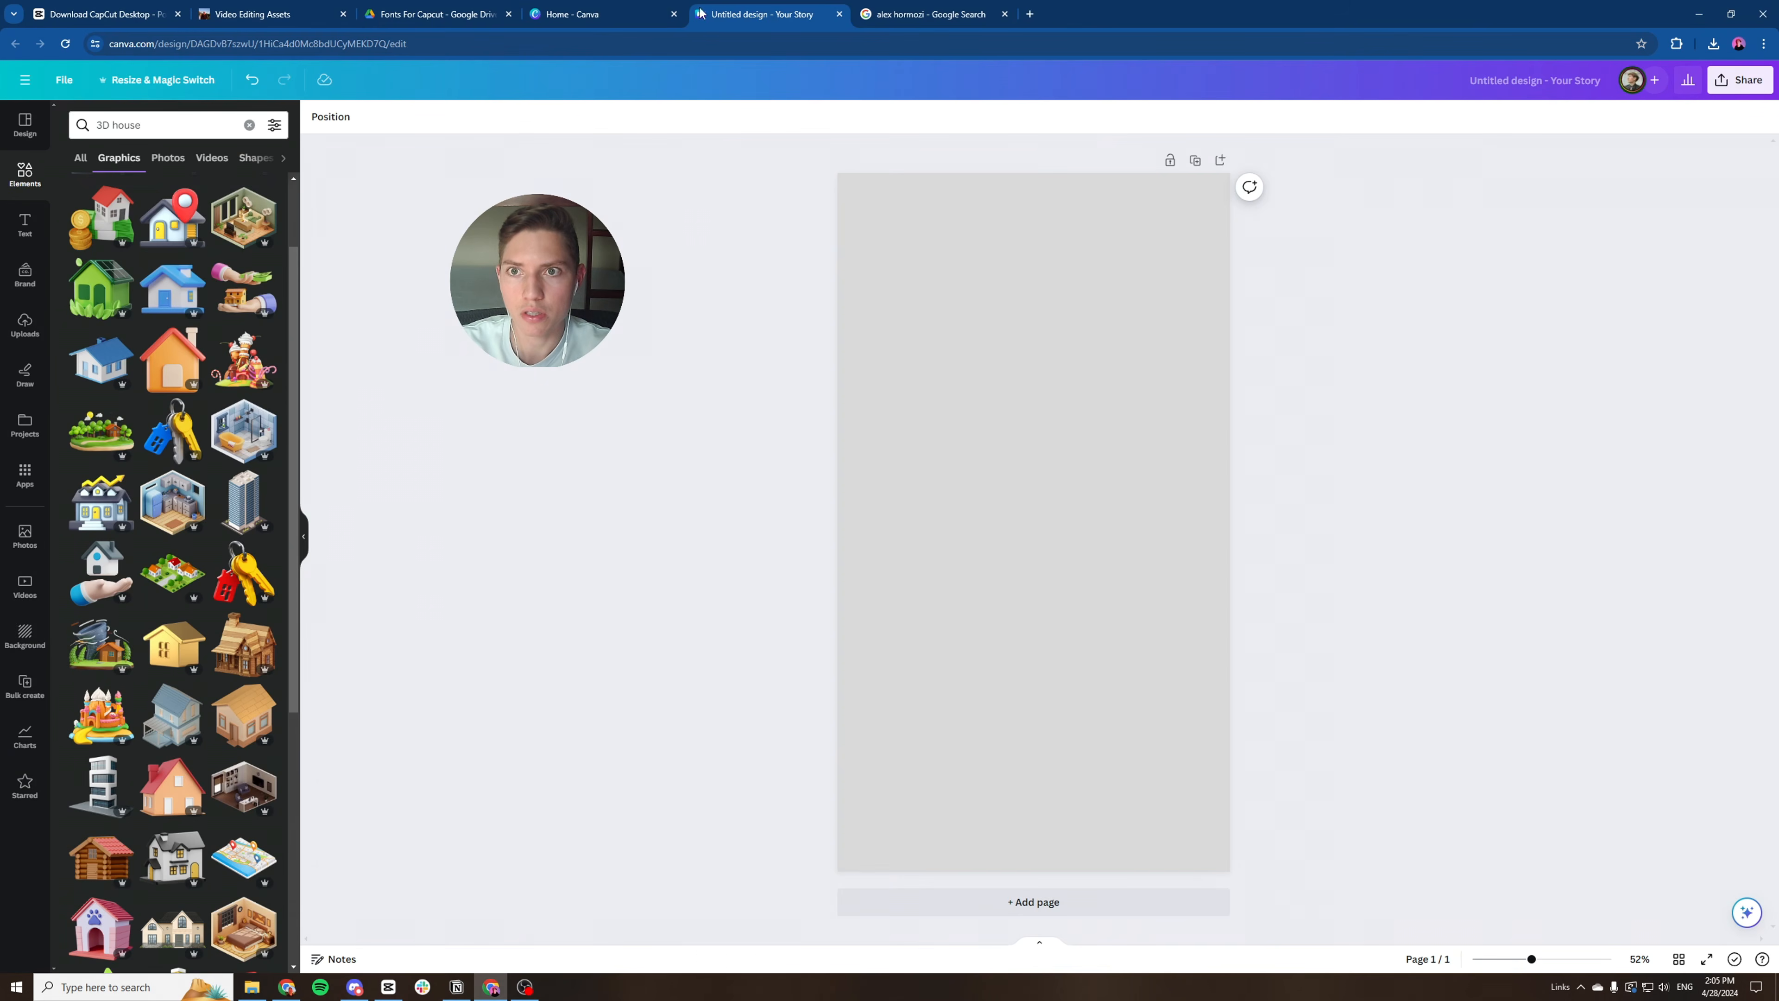
click(434, 14)
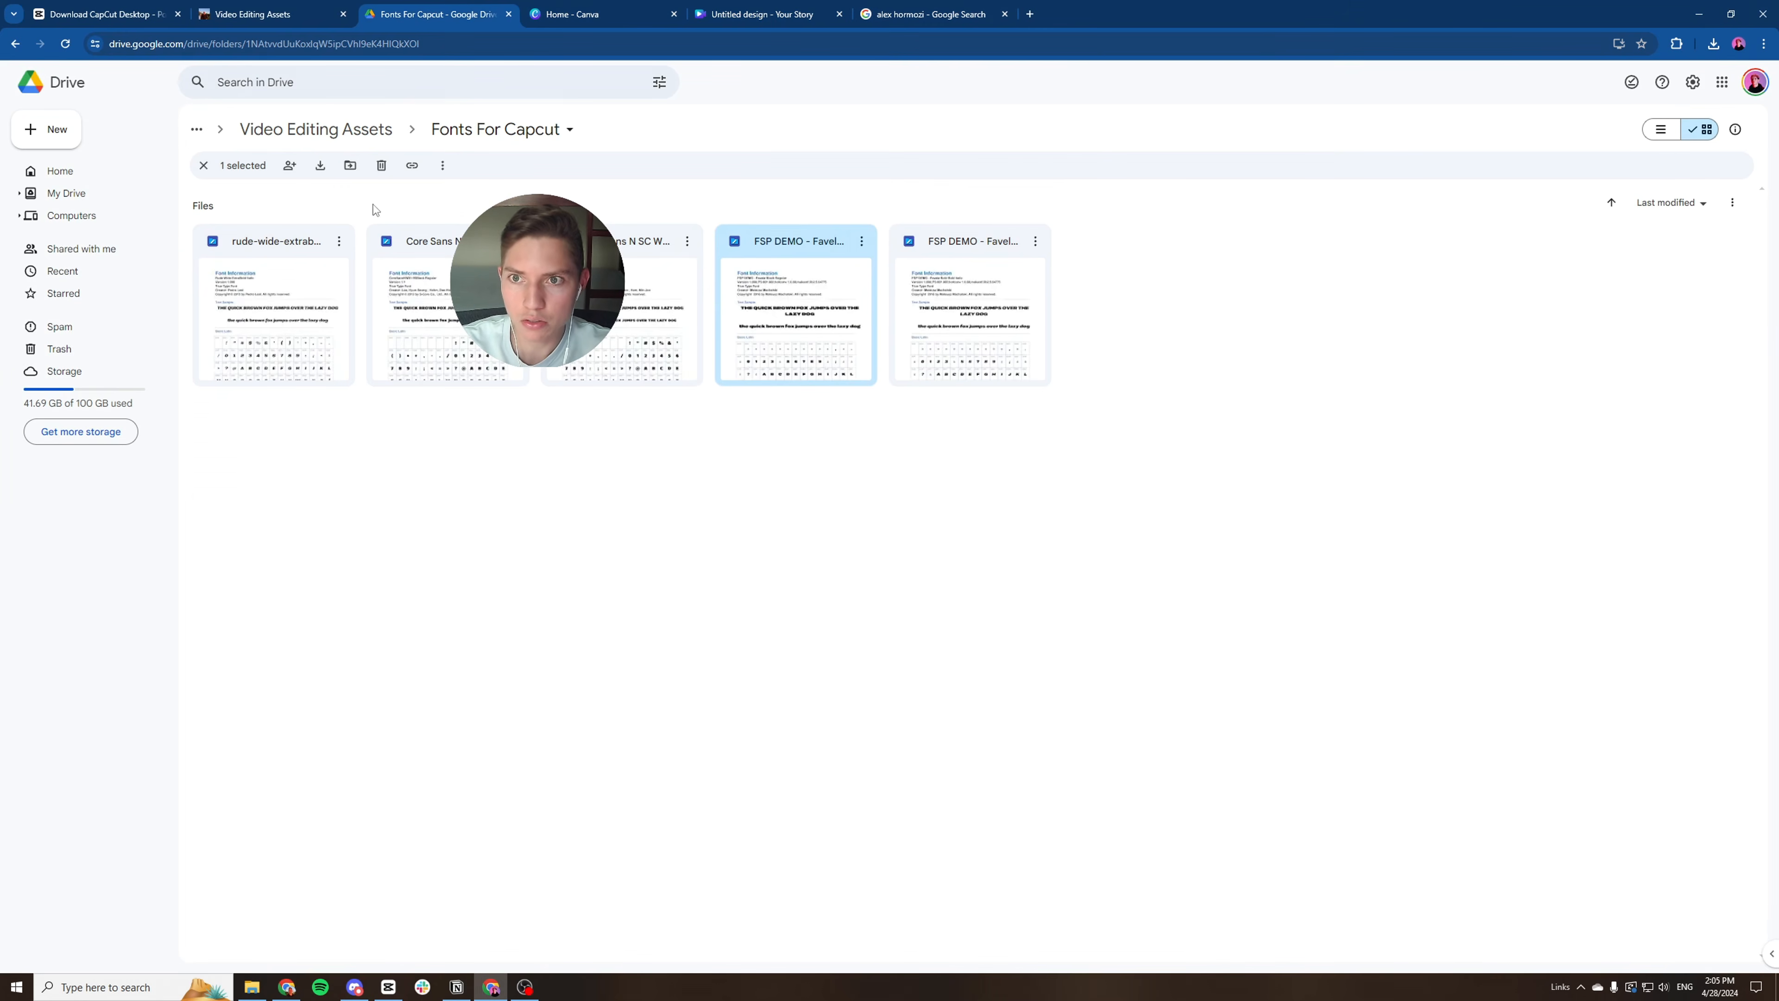
click(316, 129)
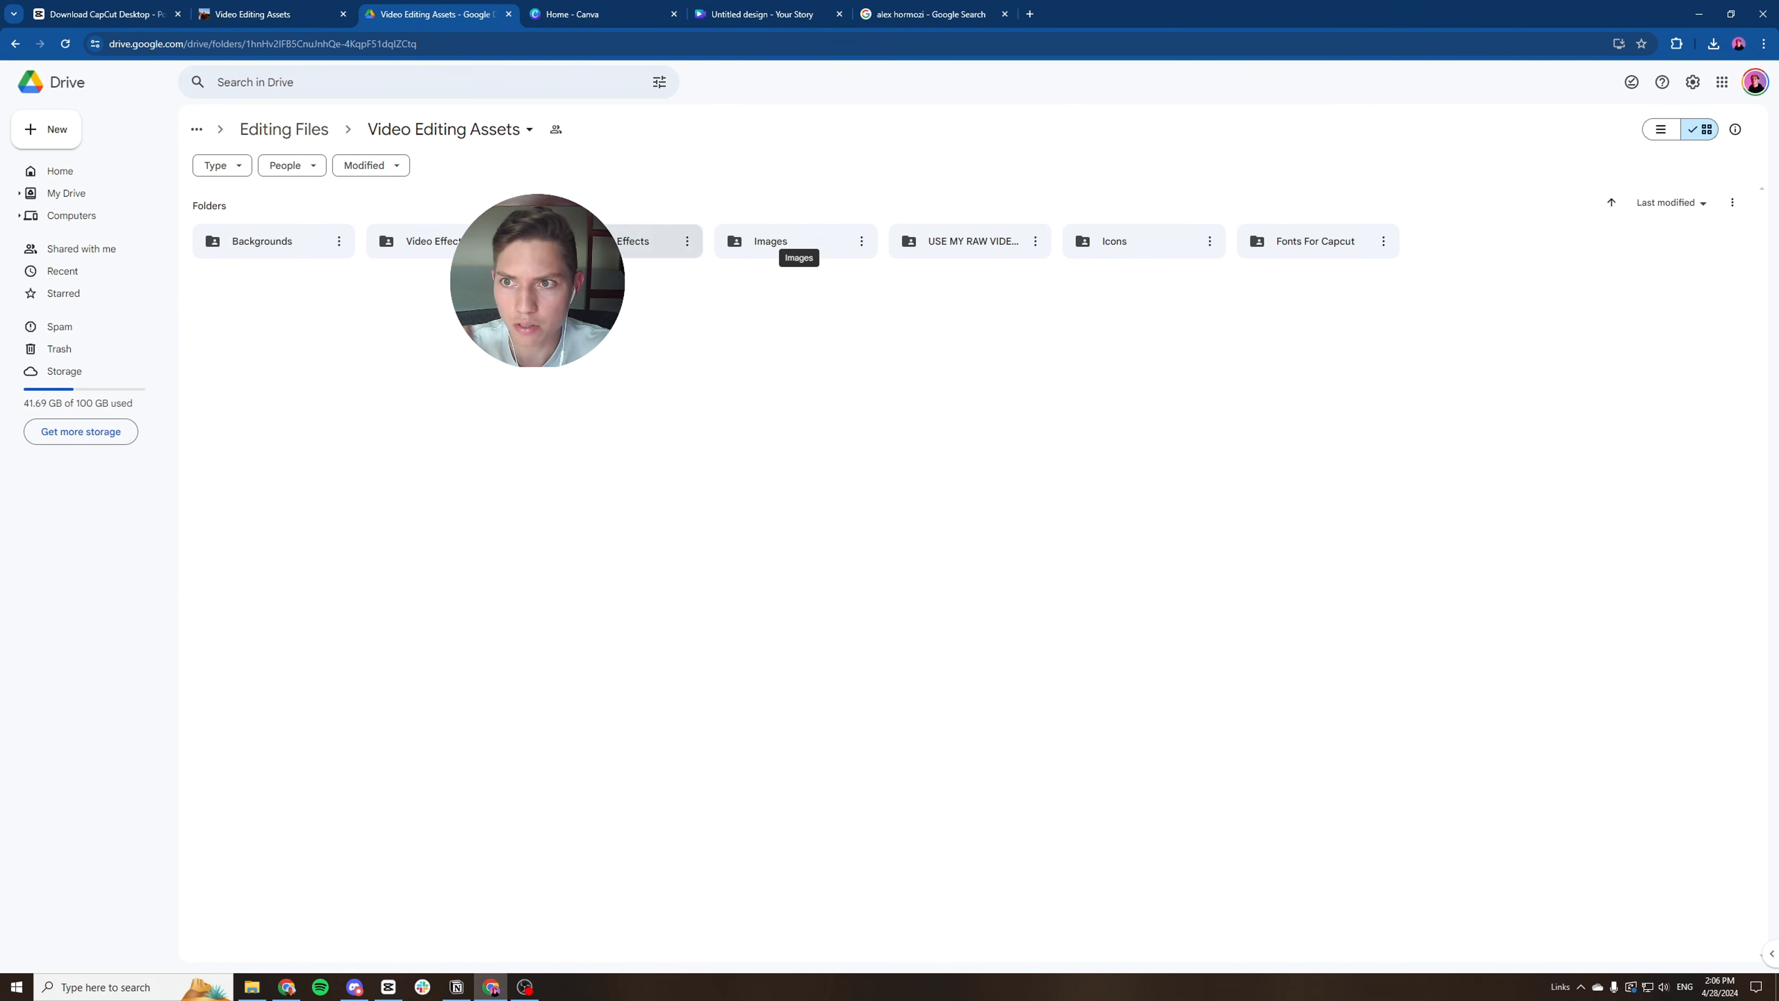
double_click(796, 239)
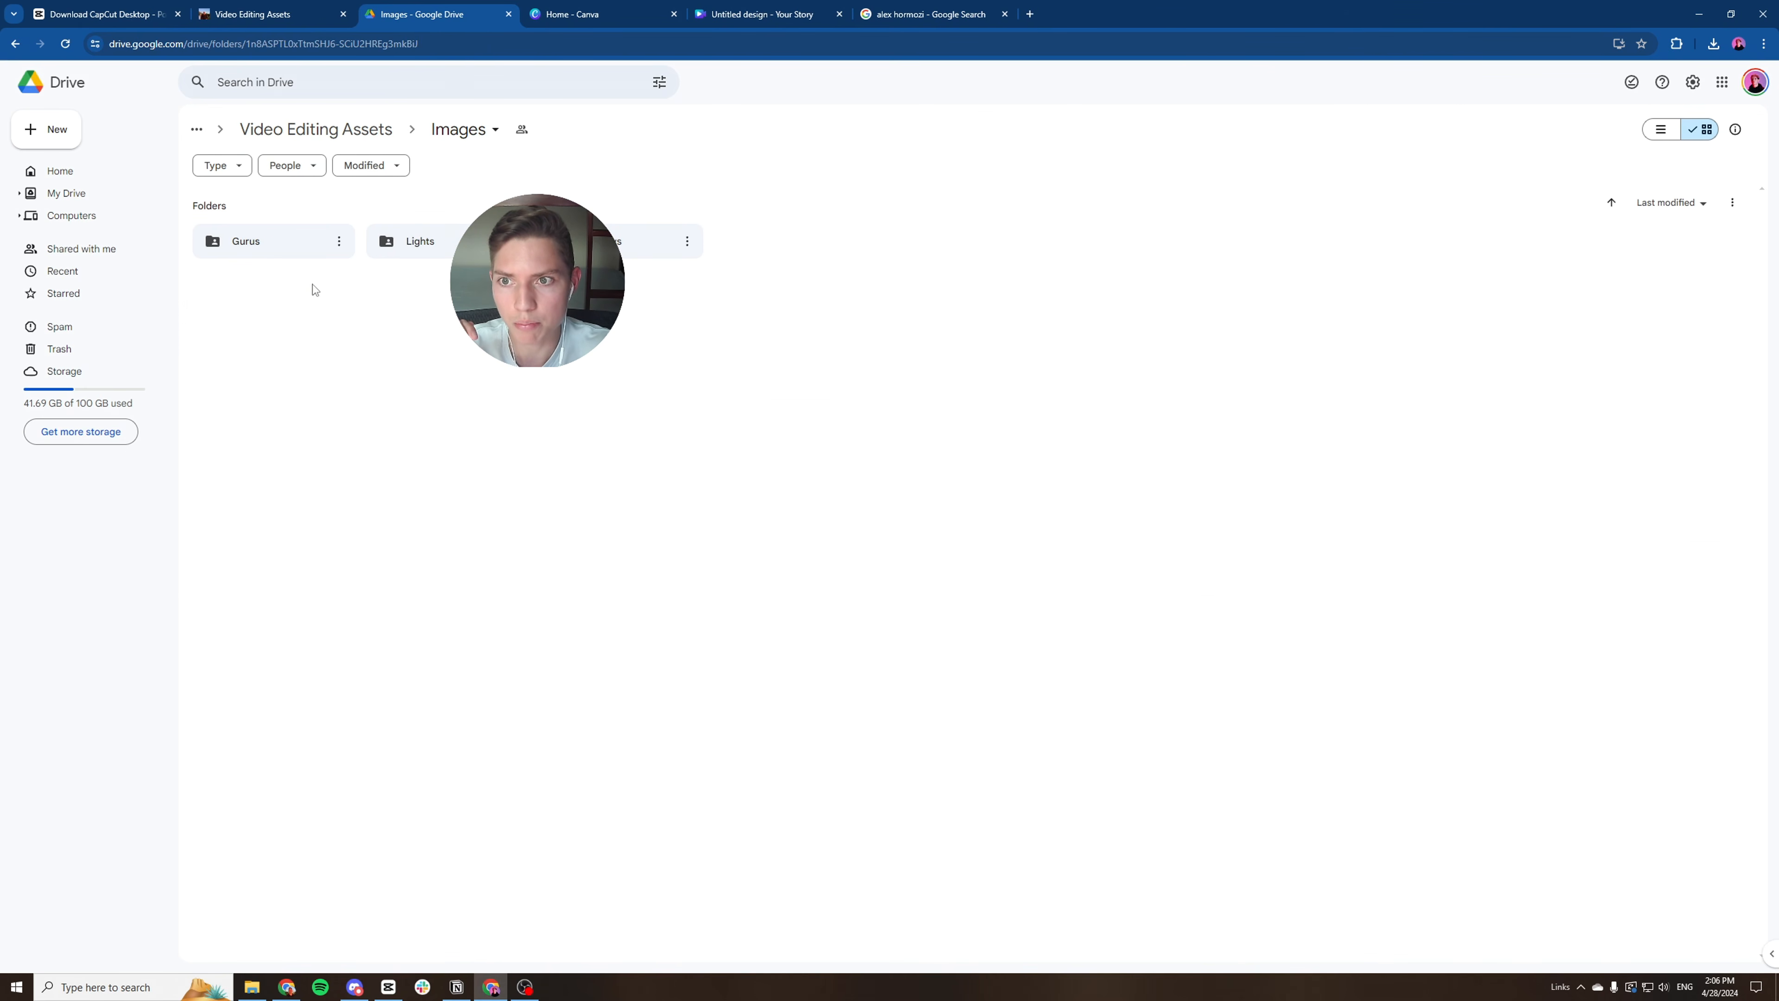
double_click(641, 242)
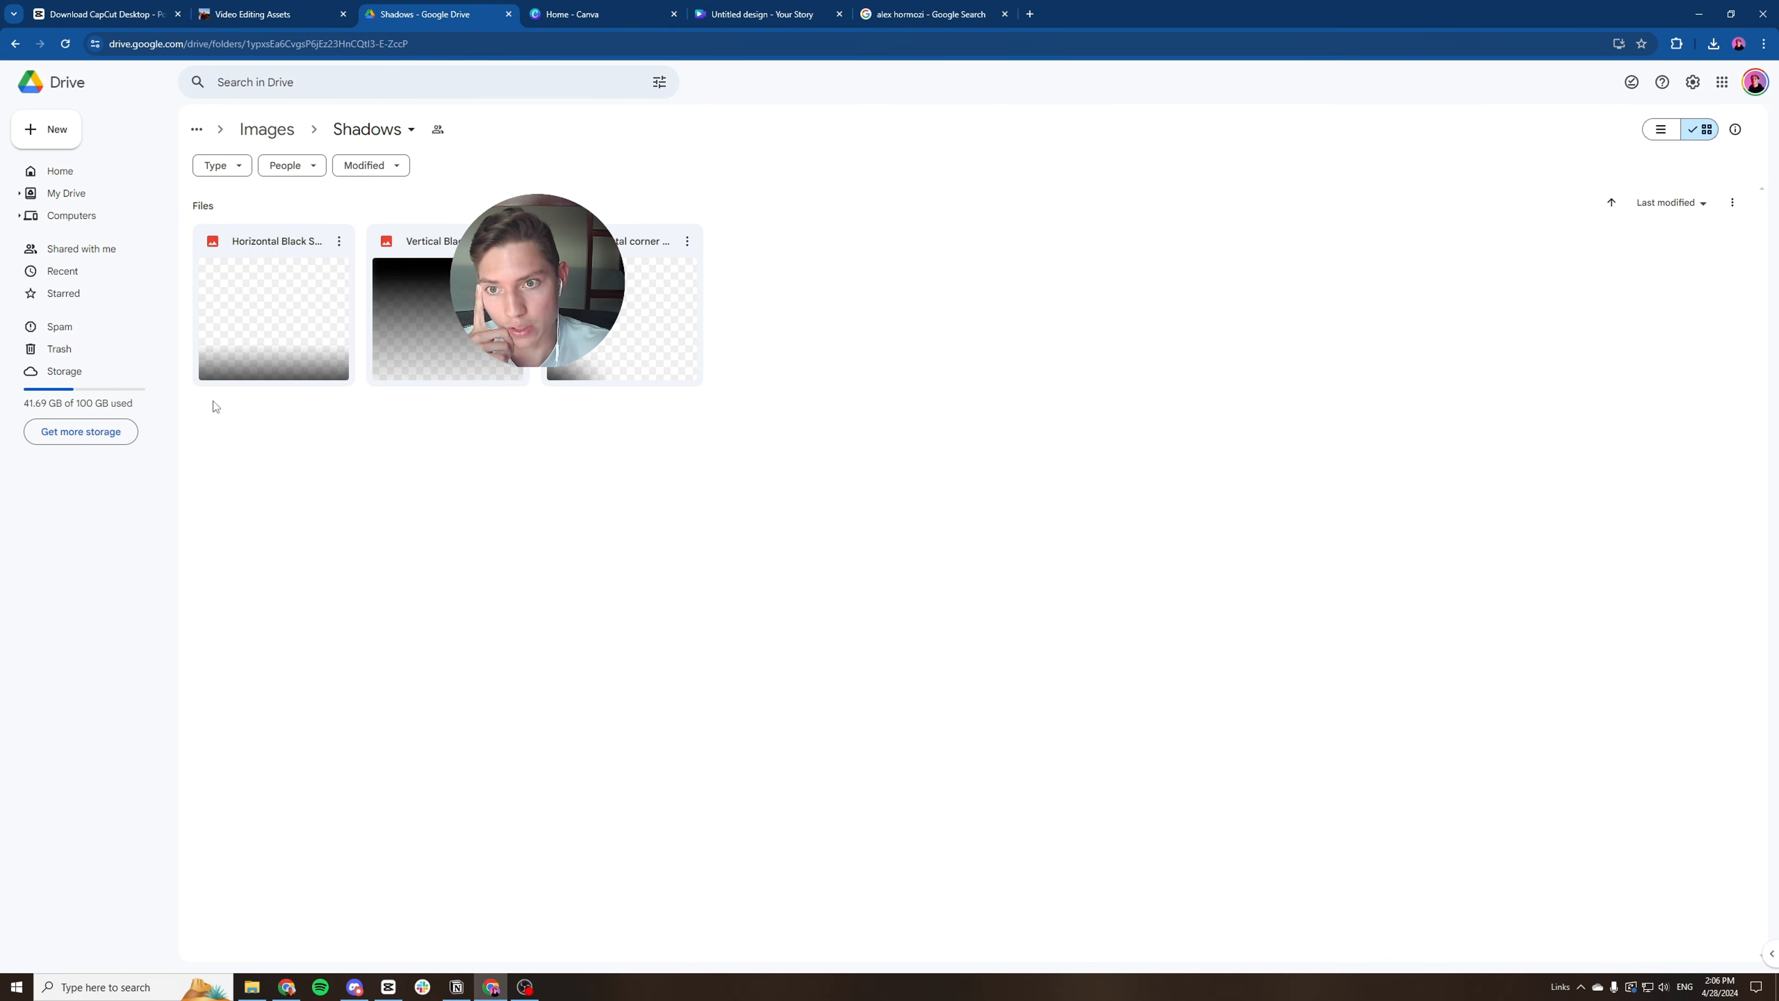
click(1699, 14)
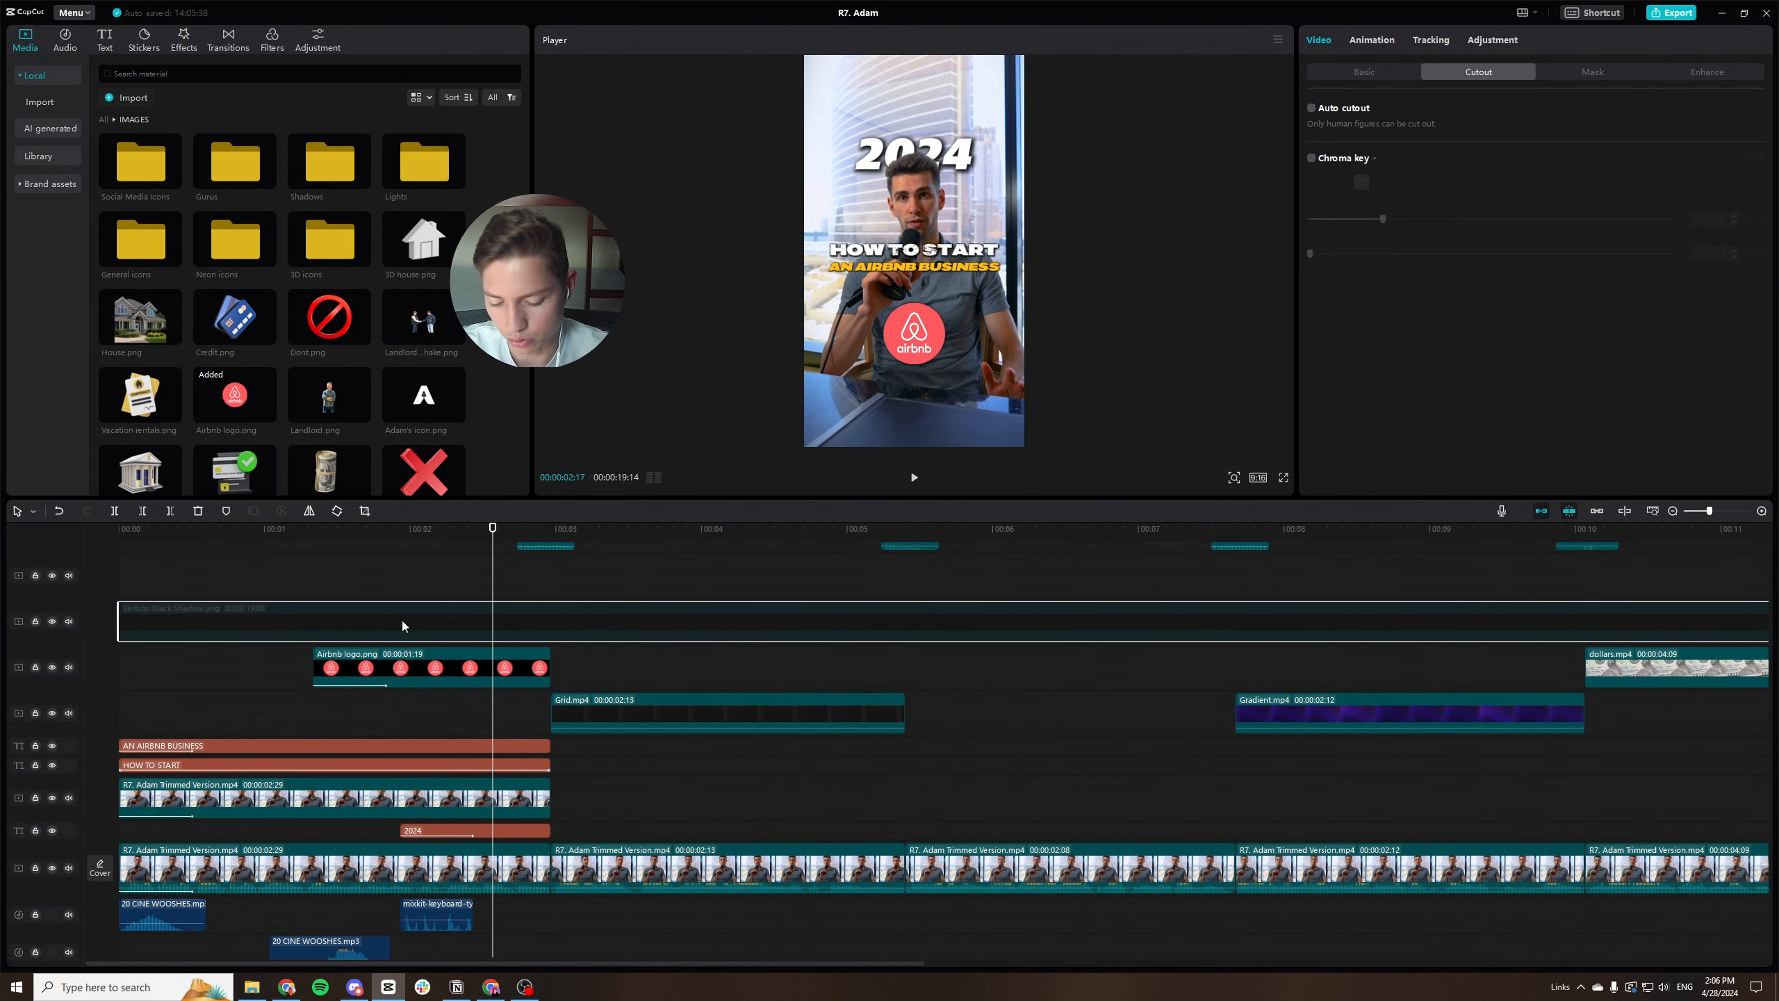
Re-enable the Vertical Black Shadow.png clip and preview the frame in full screen.
key(v)
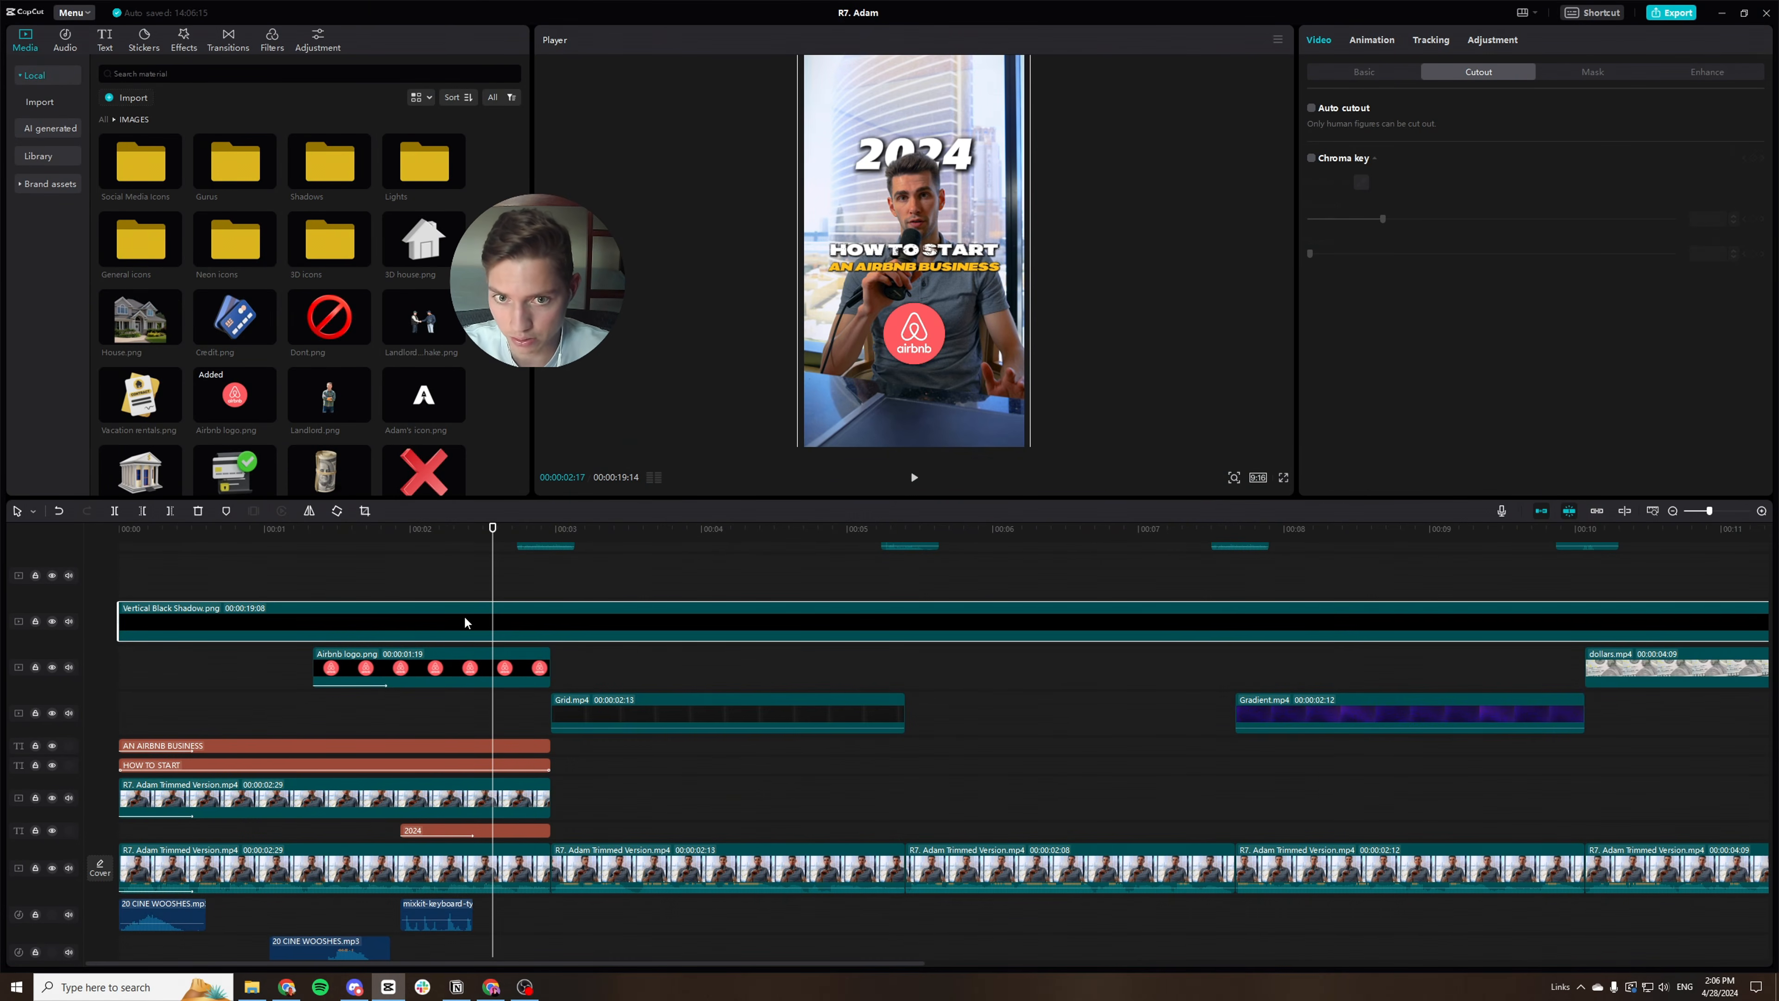
key(ctrl+f)
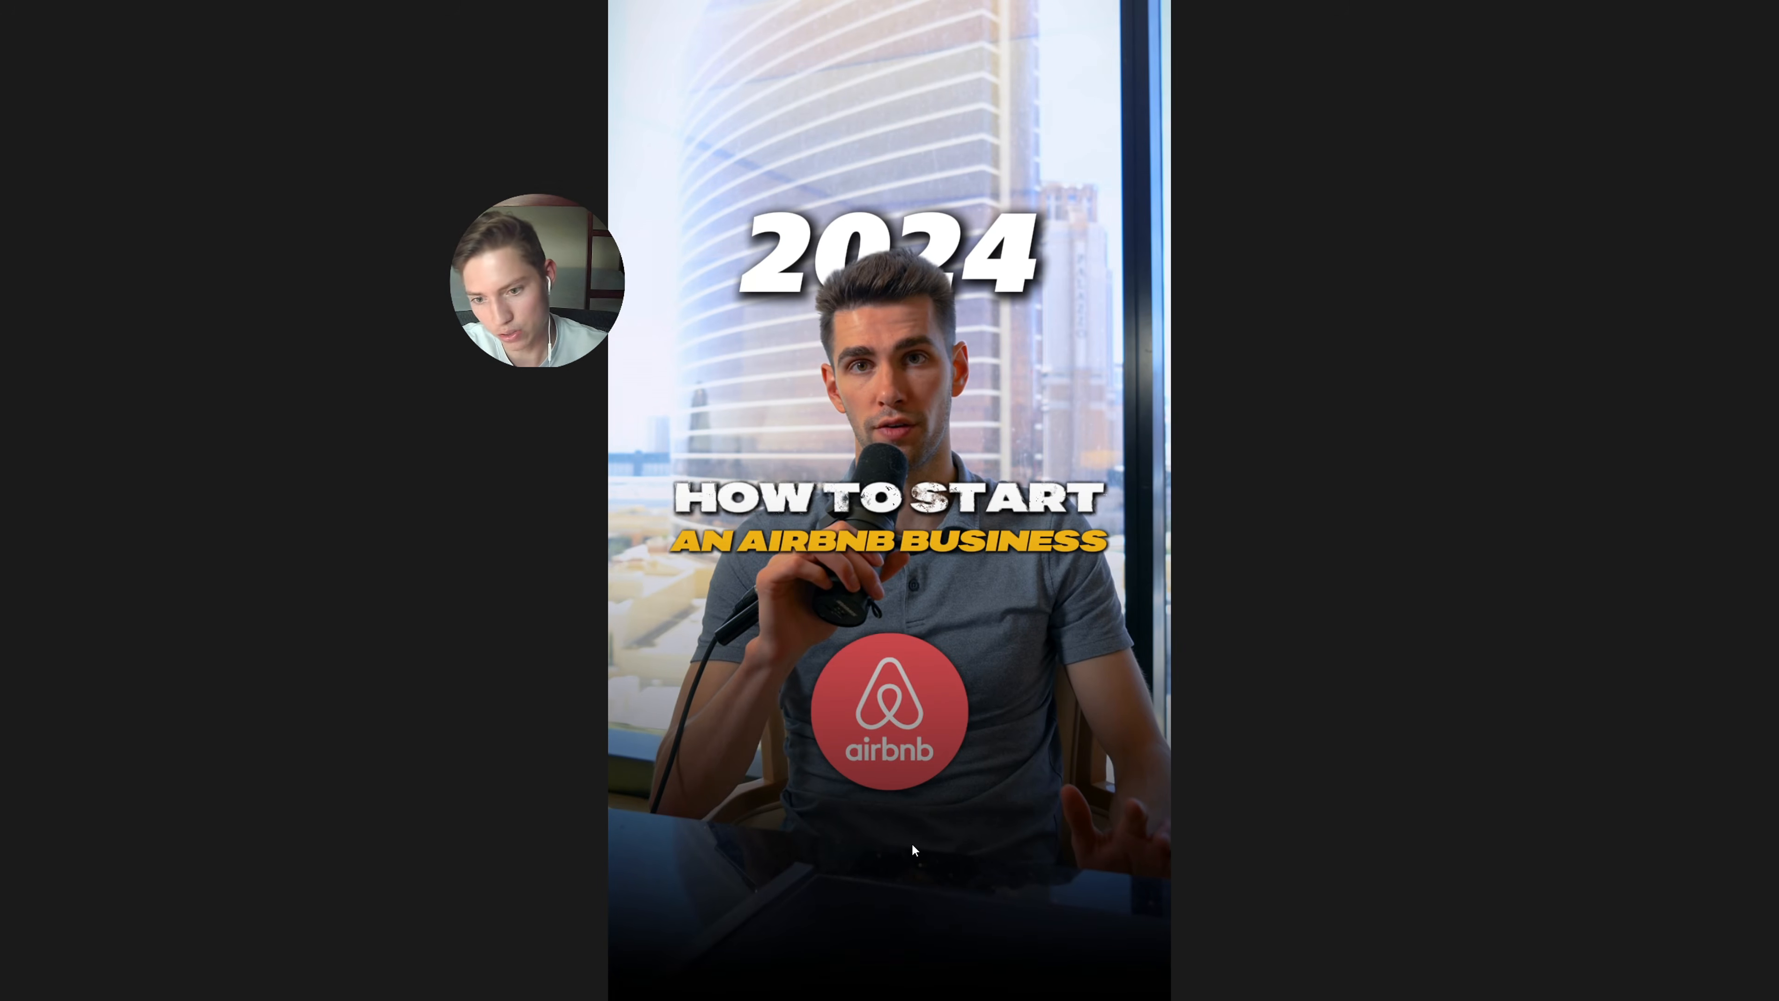
key(Escape)
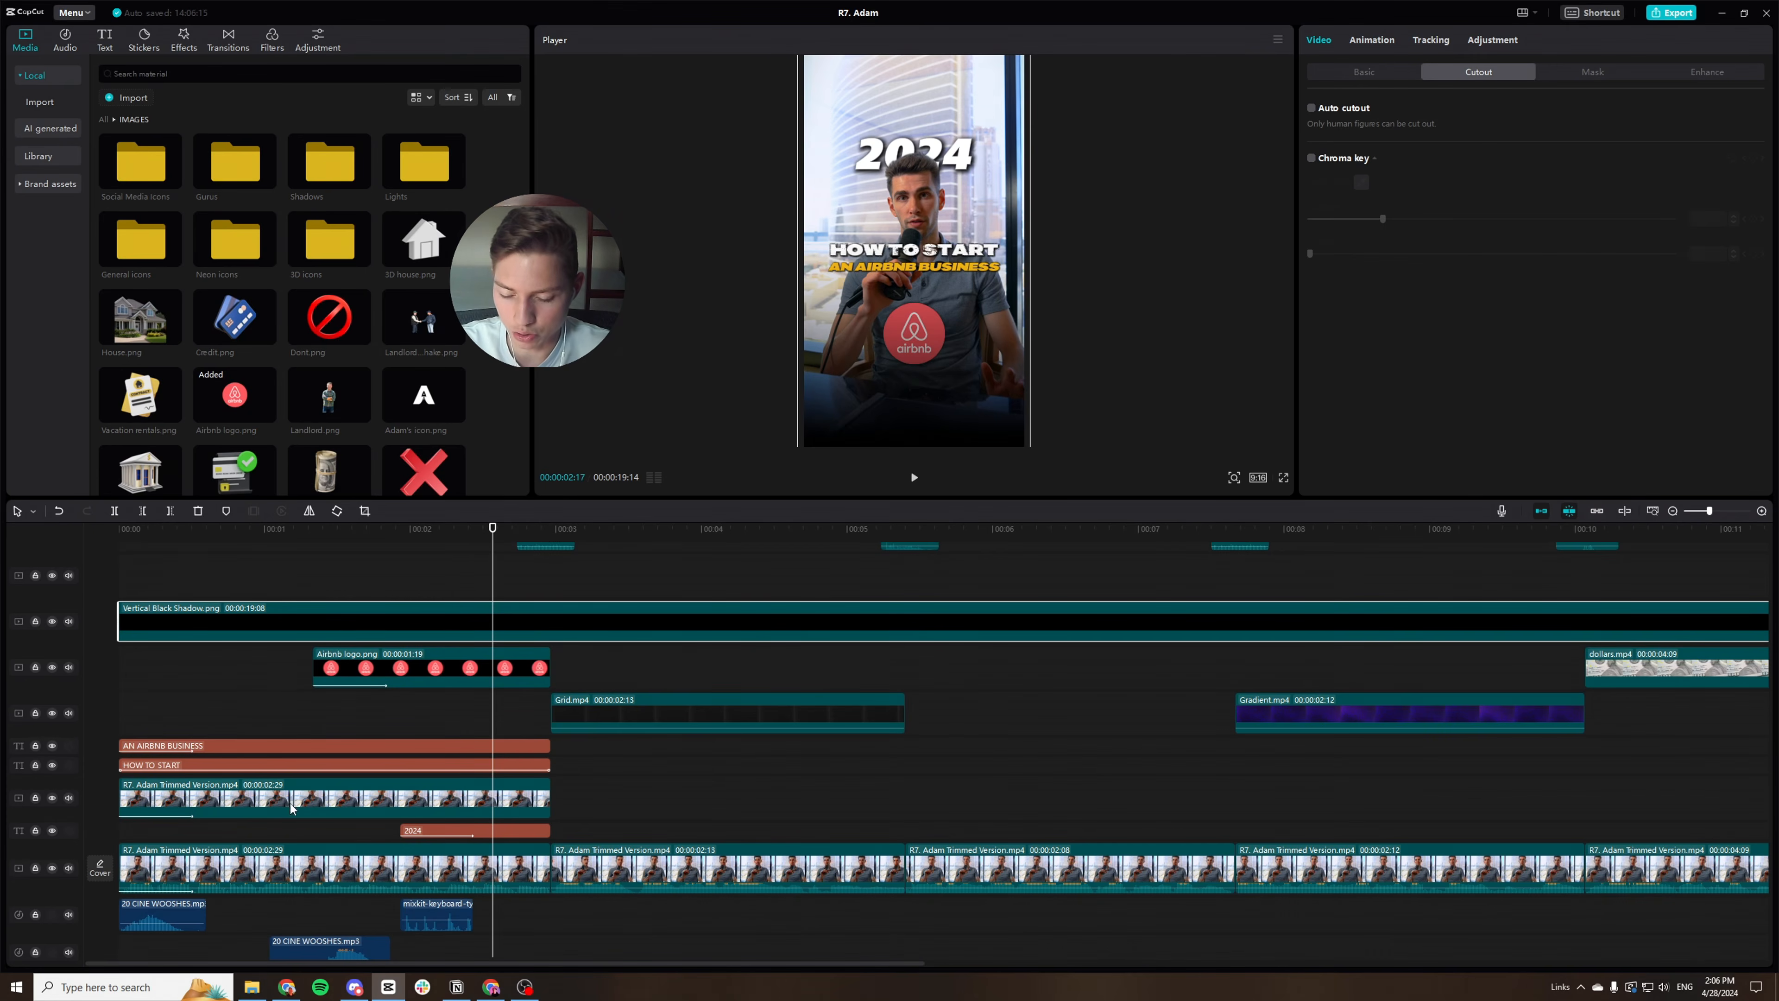
mouse_move(509, 971)
mouse_down()
mouse_move(1303, 985)
mouse_move(488, 984)
mouse_up()
Move the Airbnb logo slightly lower in the frame and put its clip on the track above Vertical Black Shadow.png.
click(425, 666)
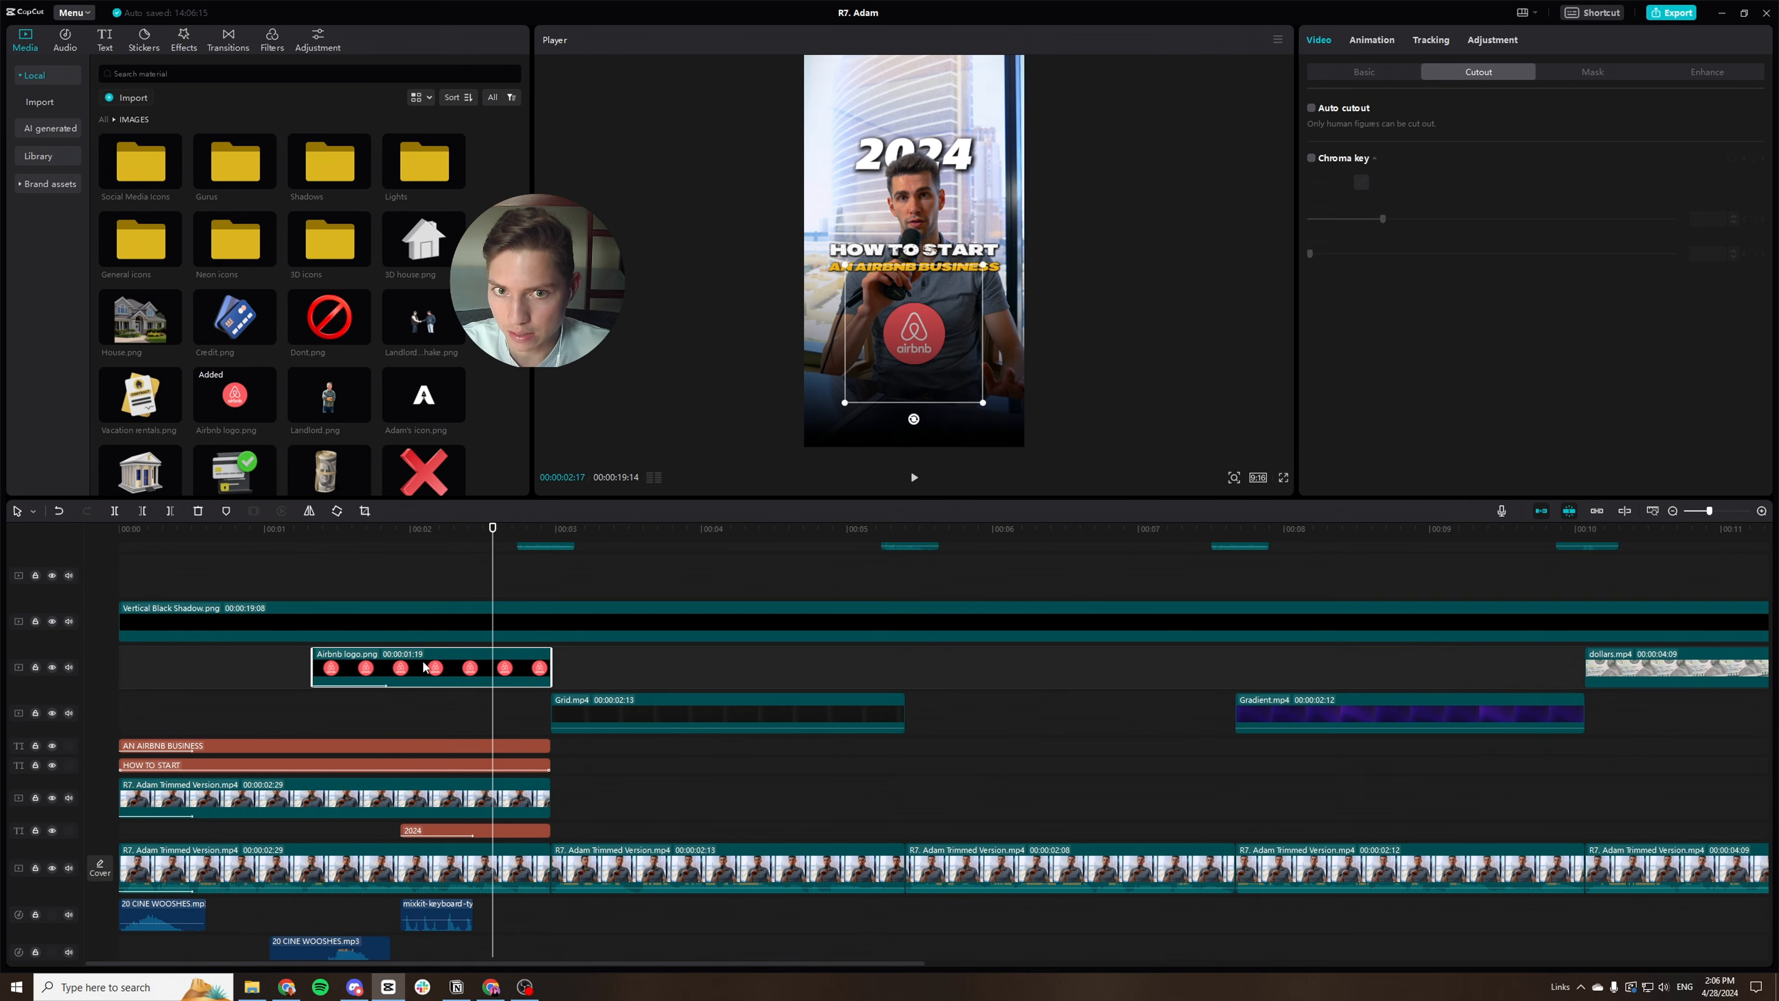
drag(929, 356, 932, 341)
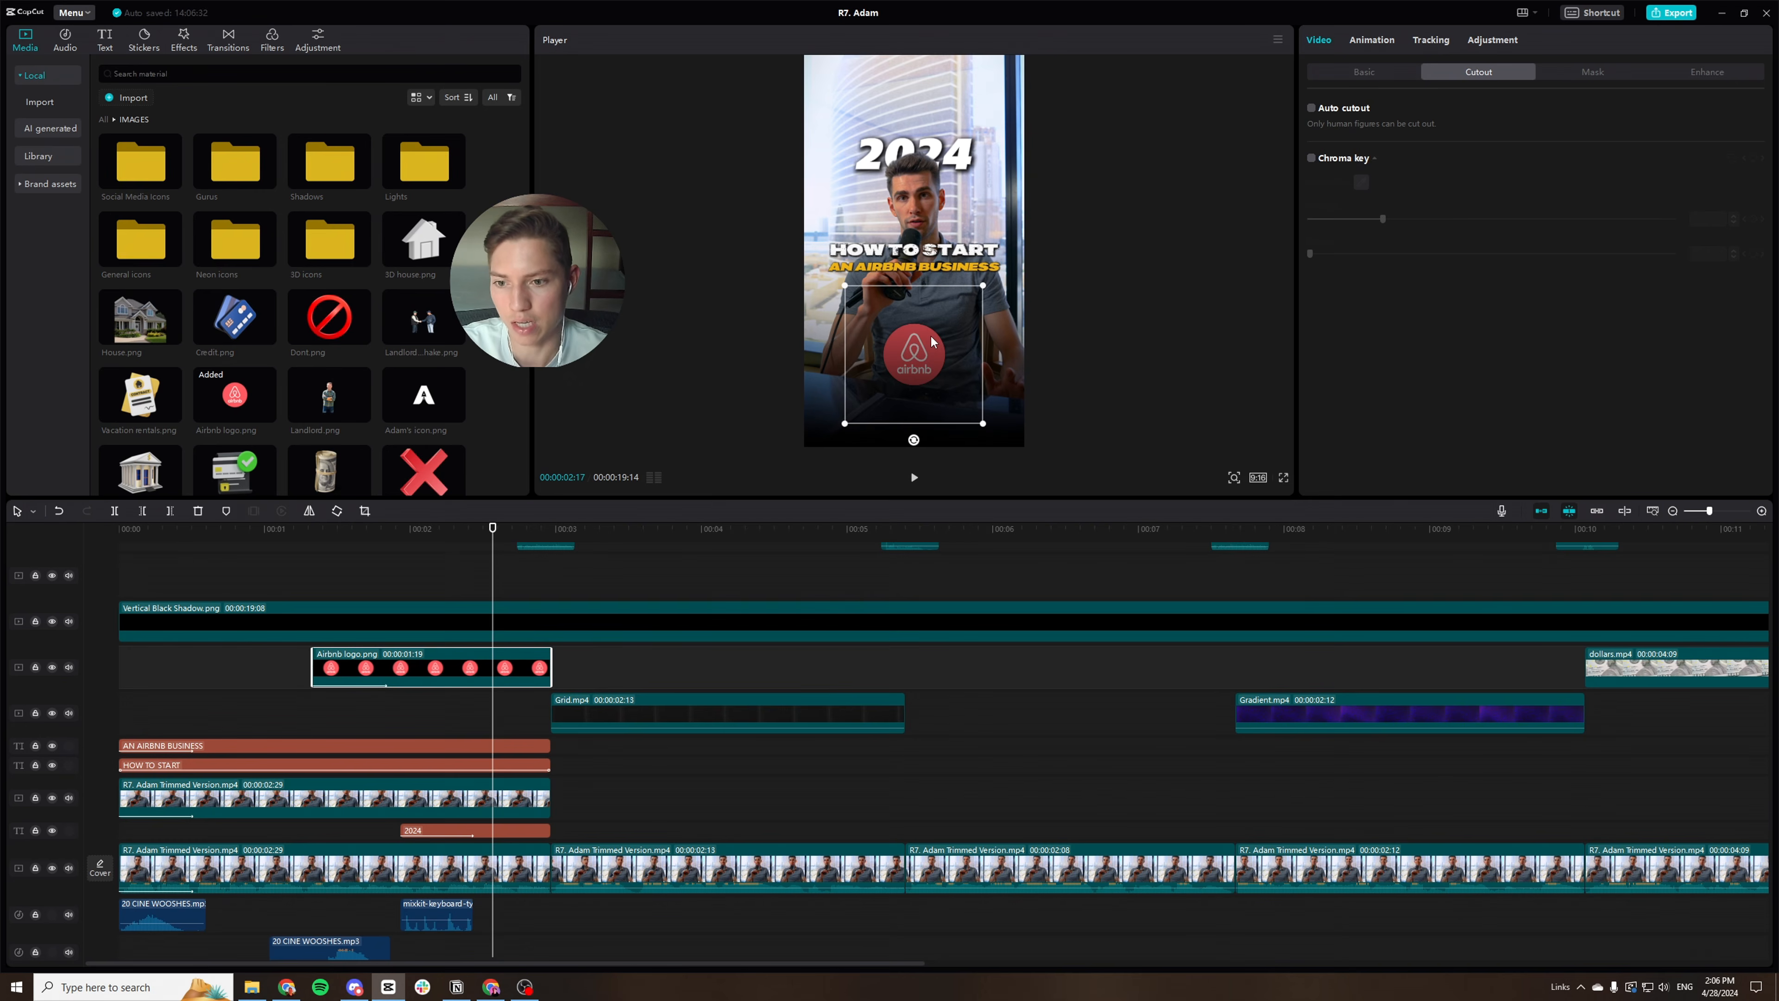
scroll(467, 730, up, 2)
drag(467, 729, 470, 656)
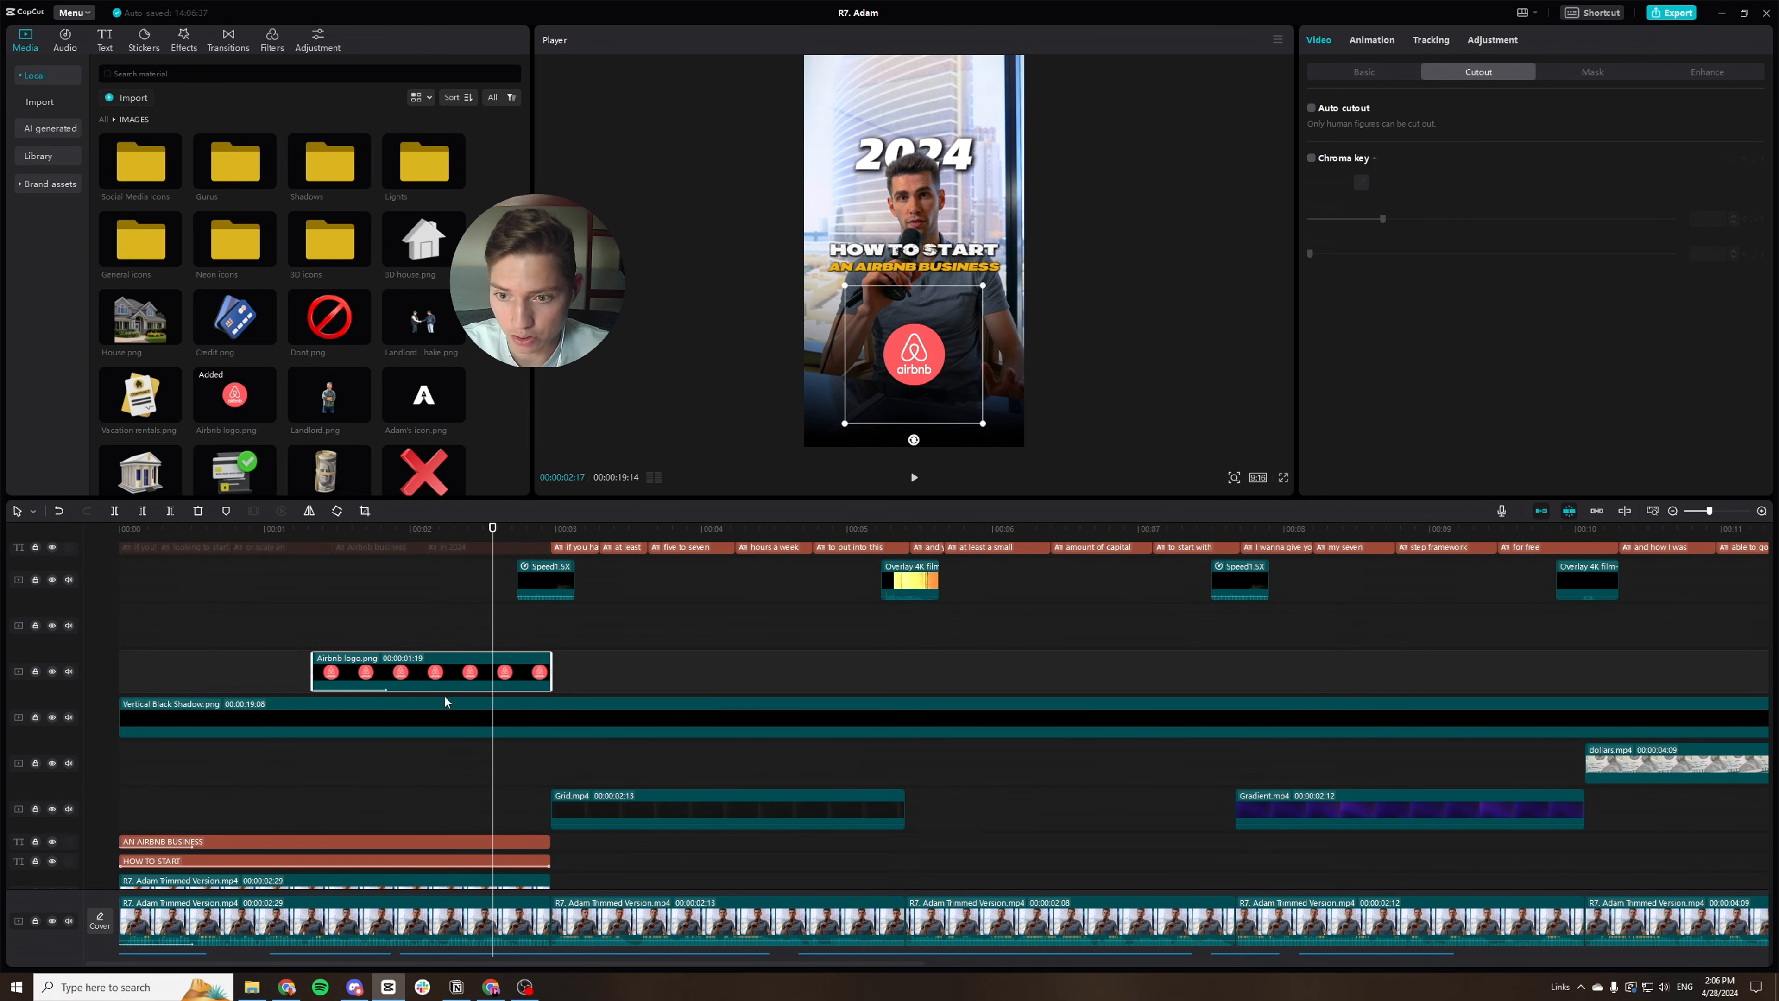
drag(459, 673, 460, 628)
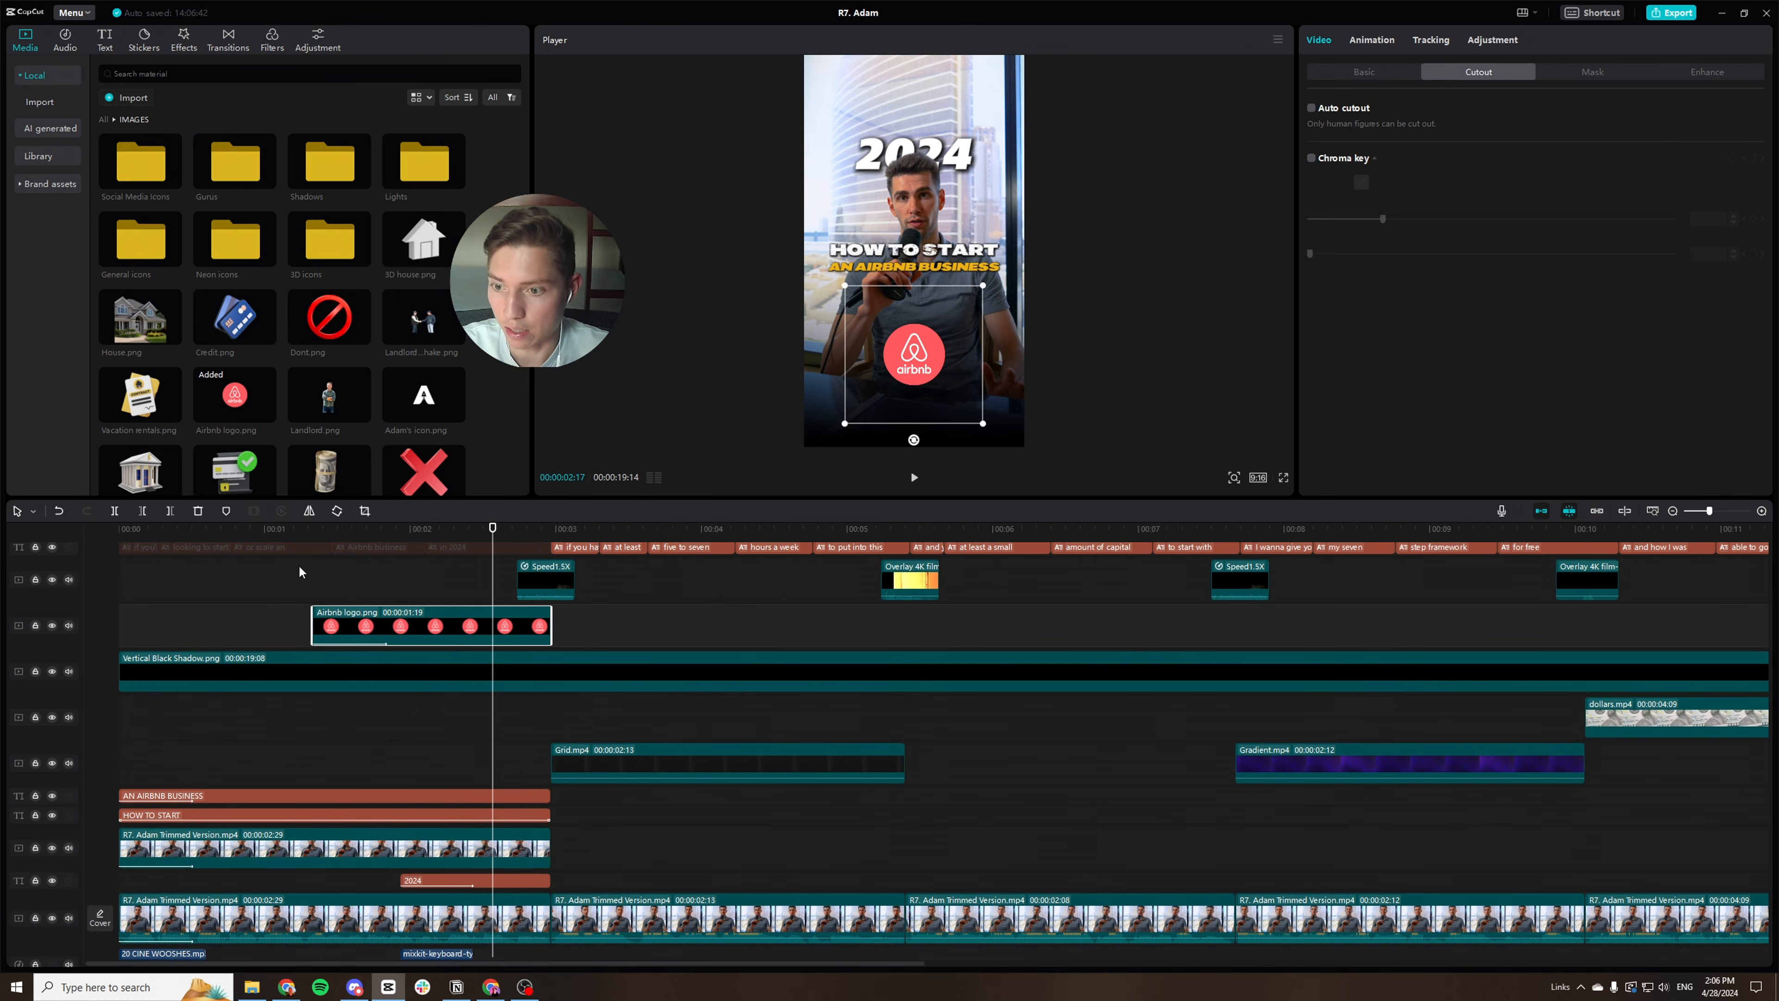
Preview the intro in full screen from just before the Airbnb logo's entrance.
click(221, 537)
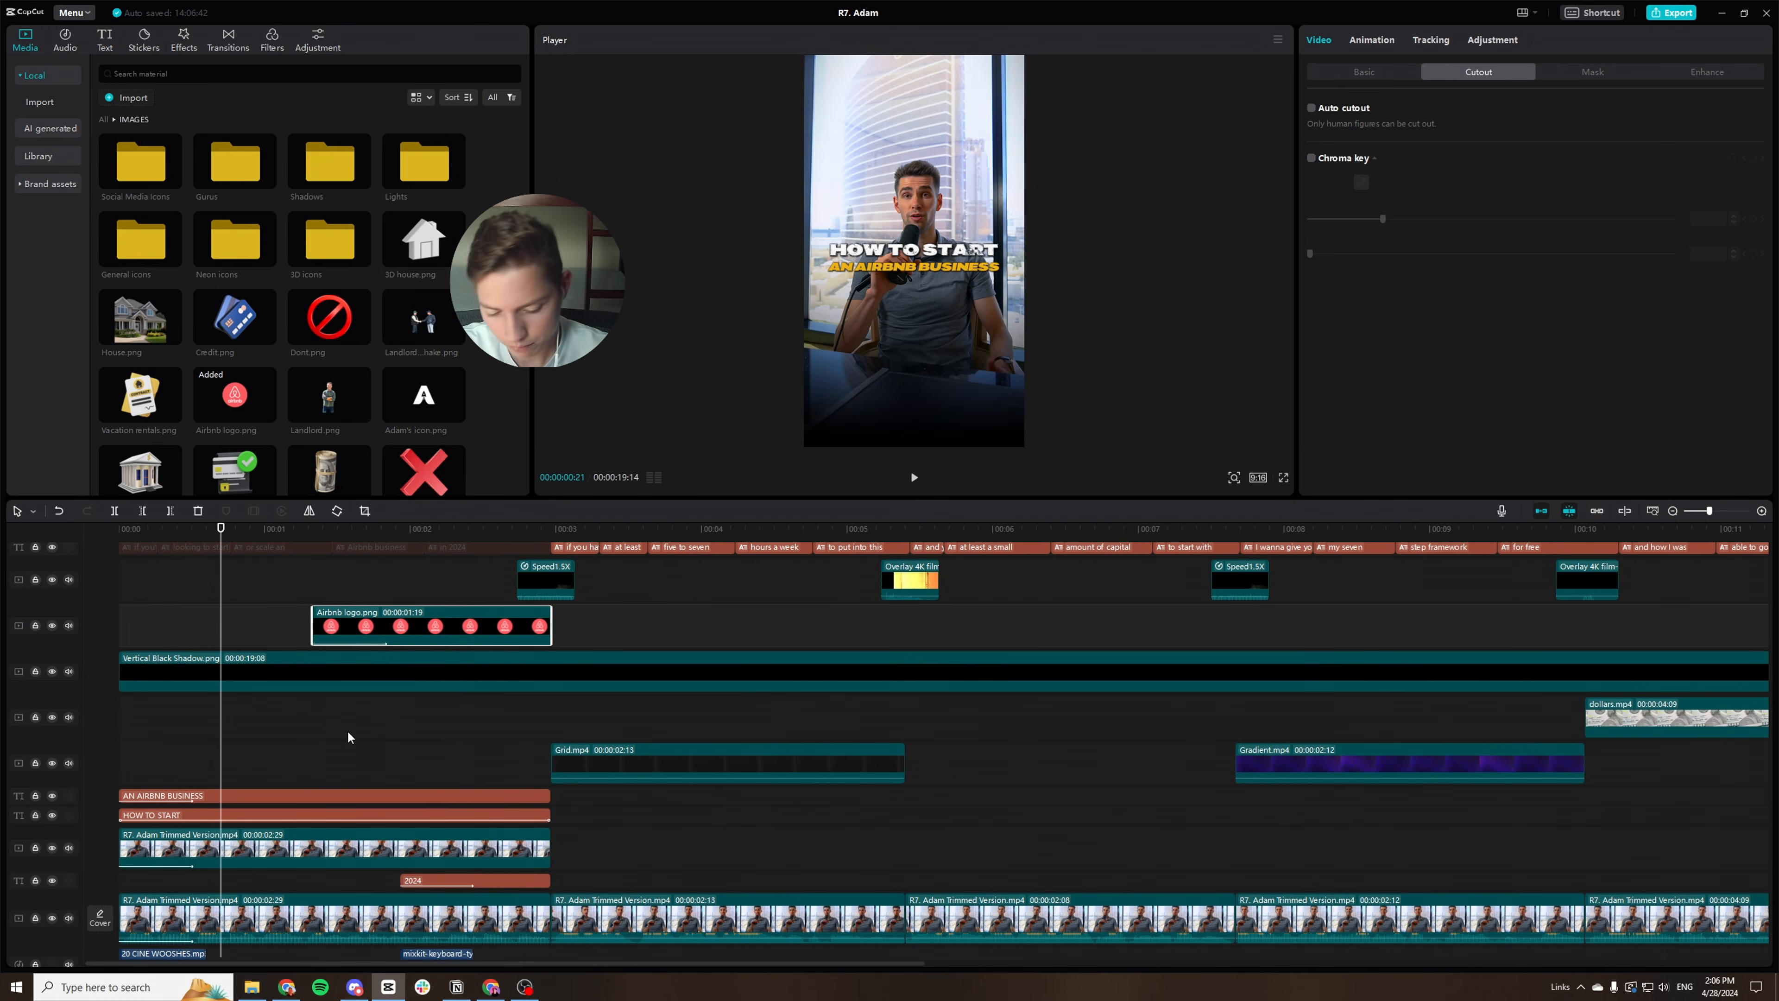
key(ctrl+f)
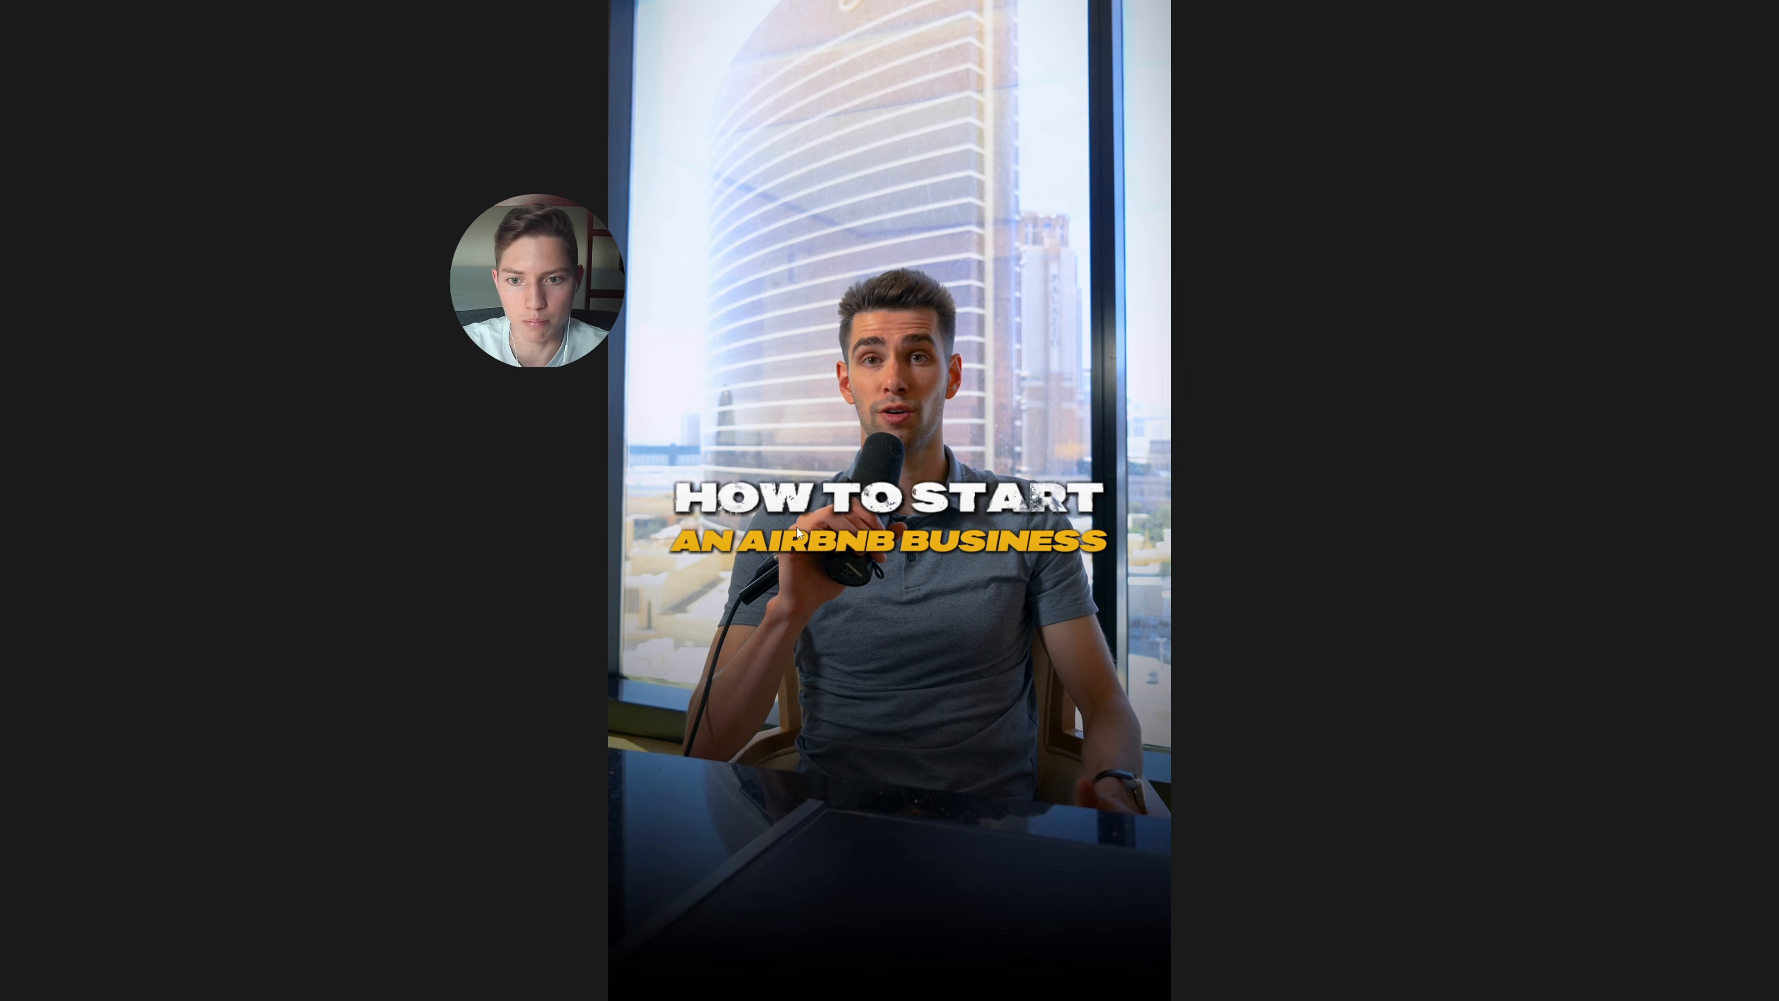
key(Escape)
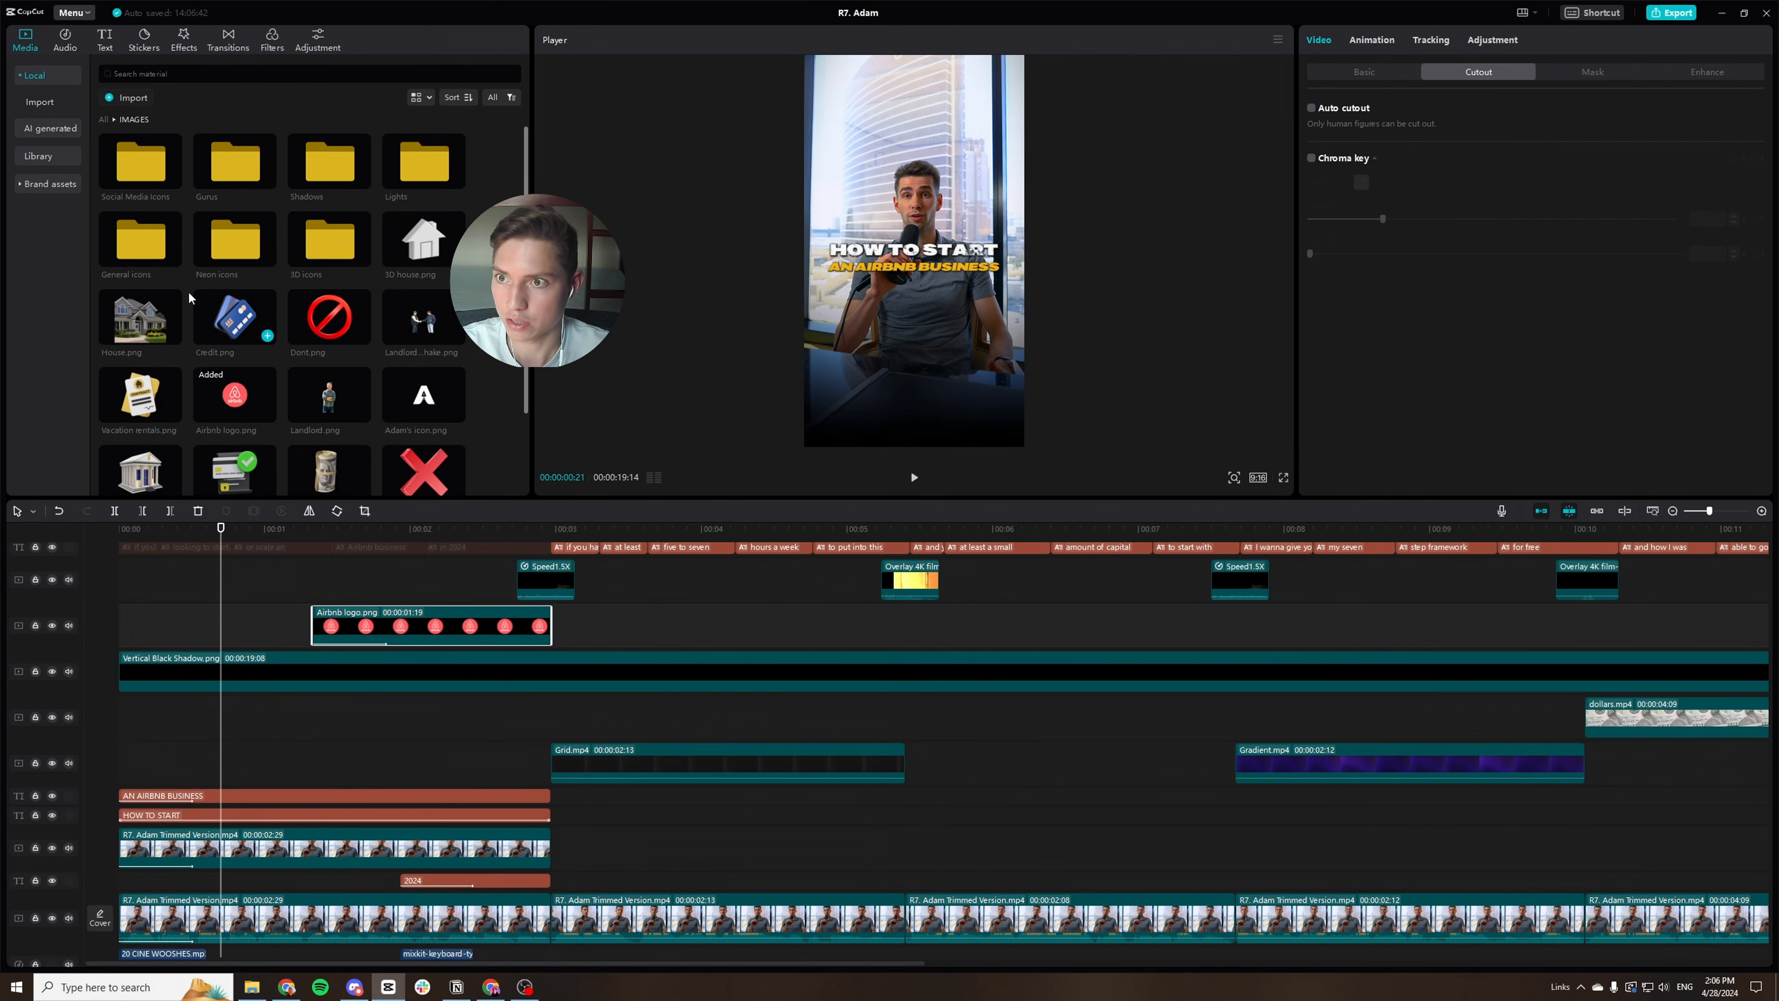
Place Shadow for text.png from the Shadows folder beneath the titles, trim it to their end, and shift it slightly up in the frame.
double_click(338, 165)
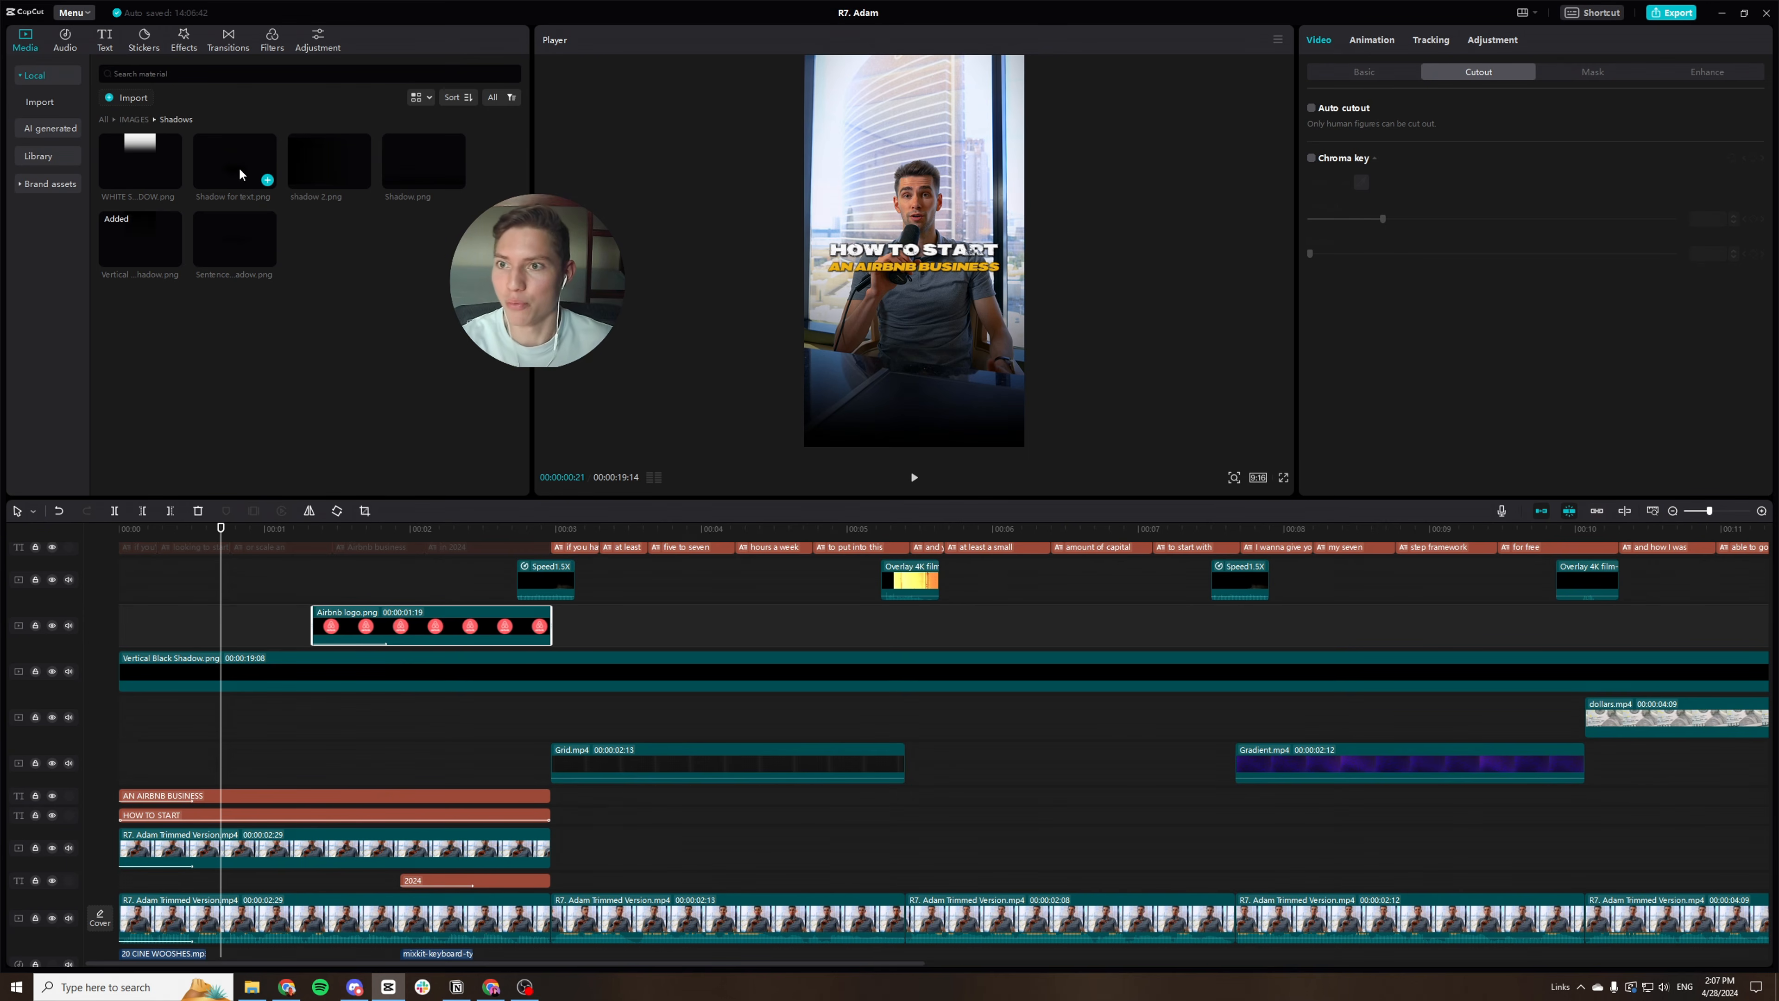
drag(239, 167, 222, 853)
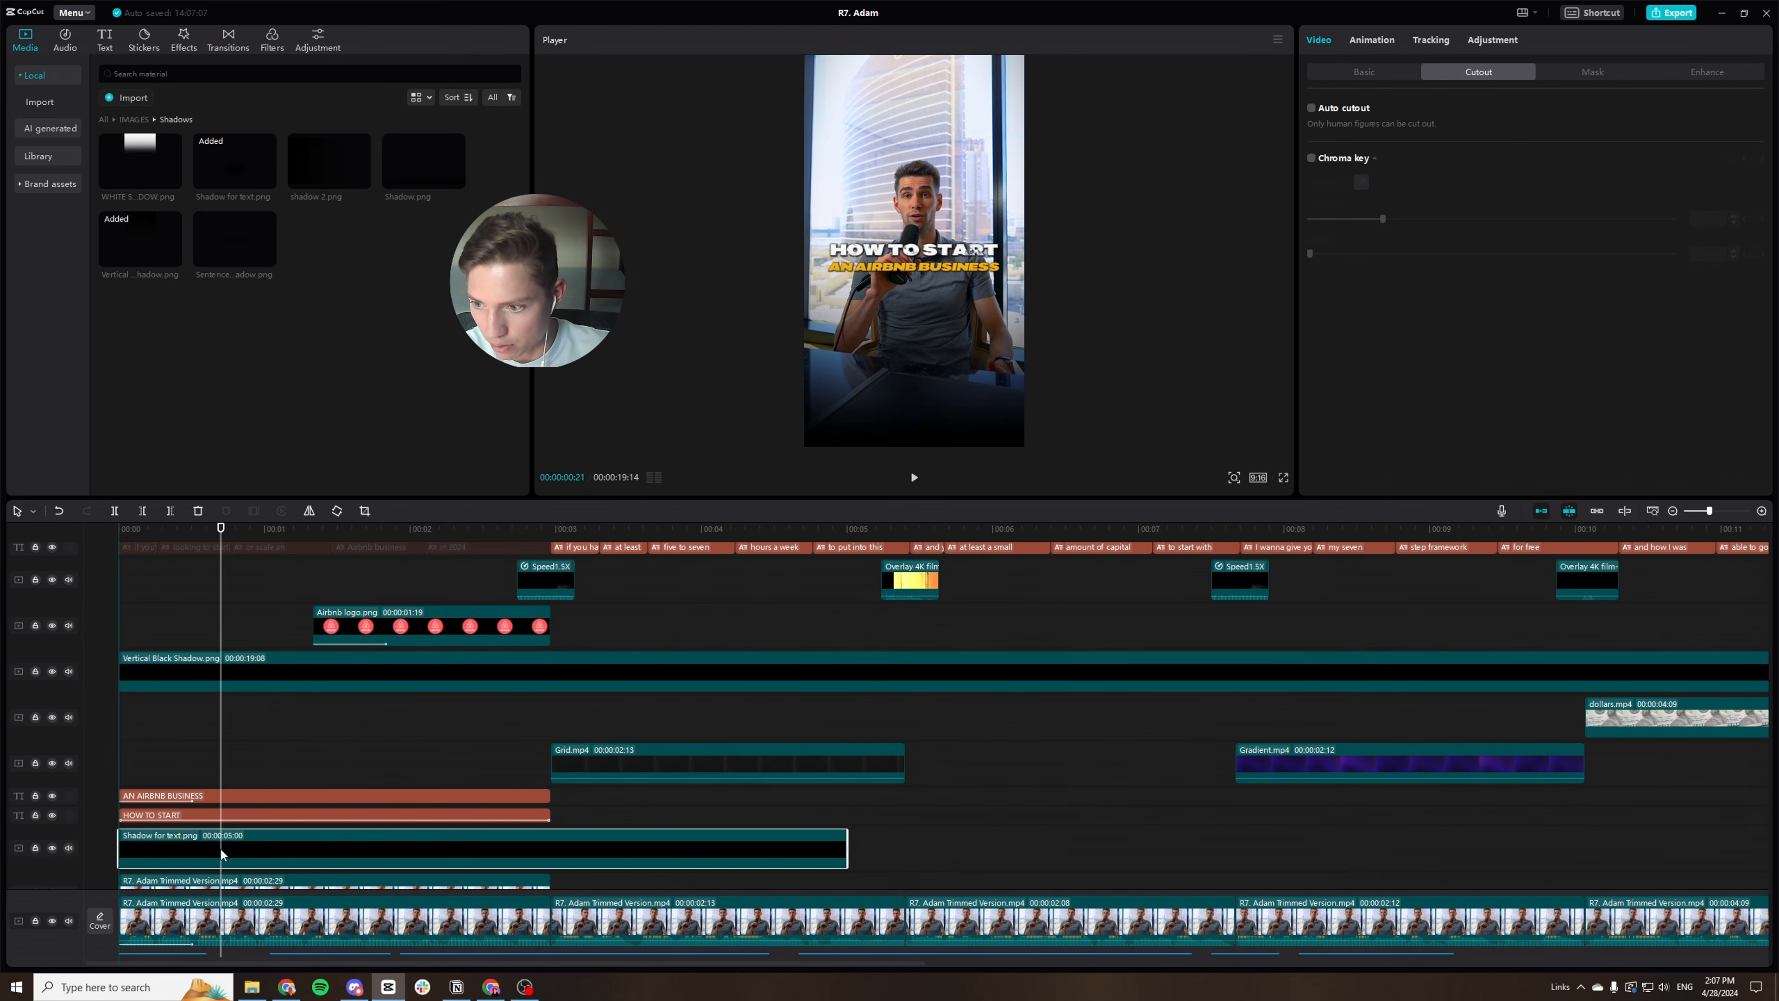
drag(836, 848, 552, 848)
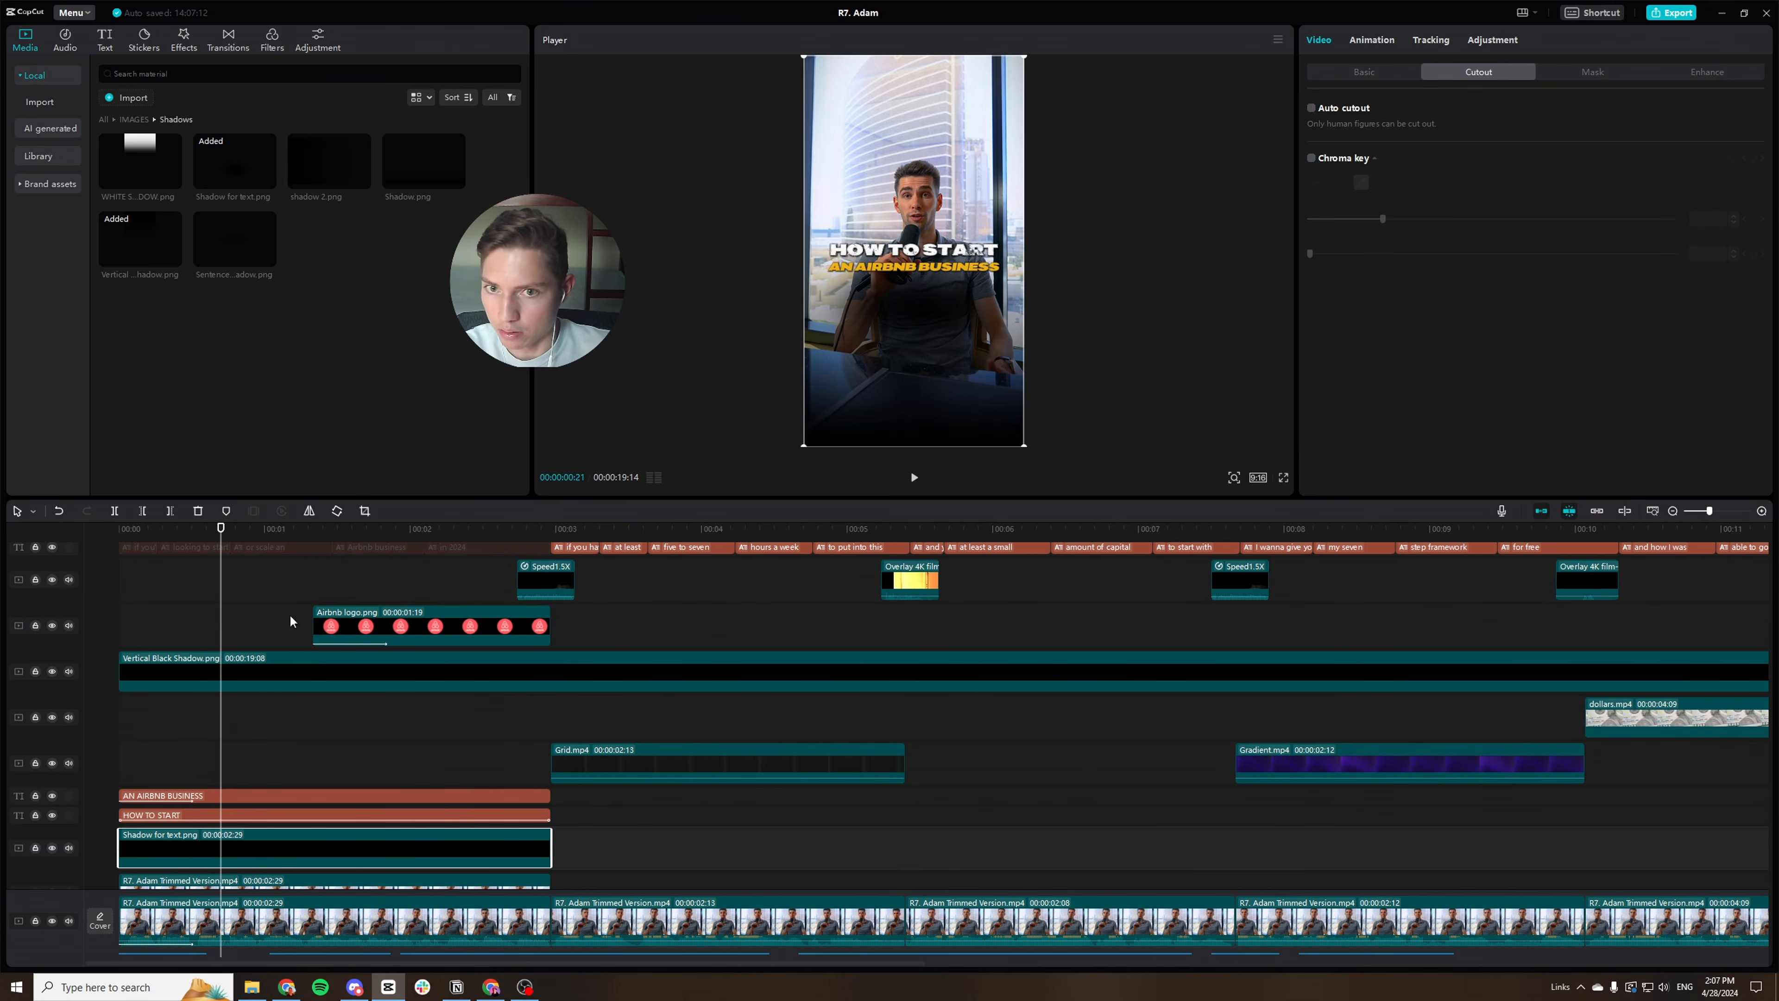
mouse_move(971, 301)
mouse_down()
mouse_move(927, 258)
mouse_move(965, 274)
mouse_move(960, 302)
mouse_move(965, 269)
mouse_up()
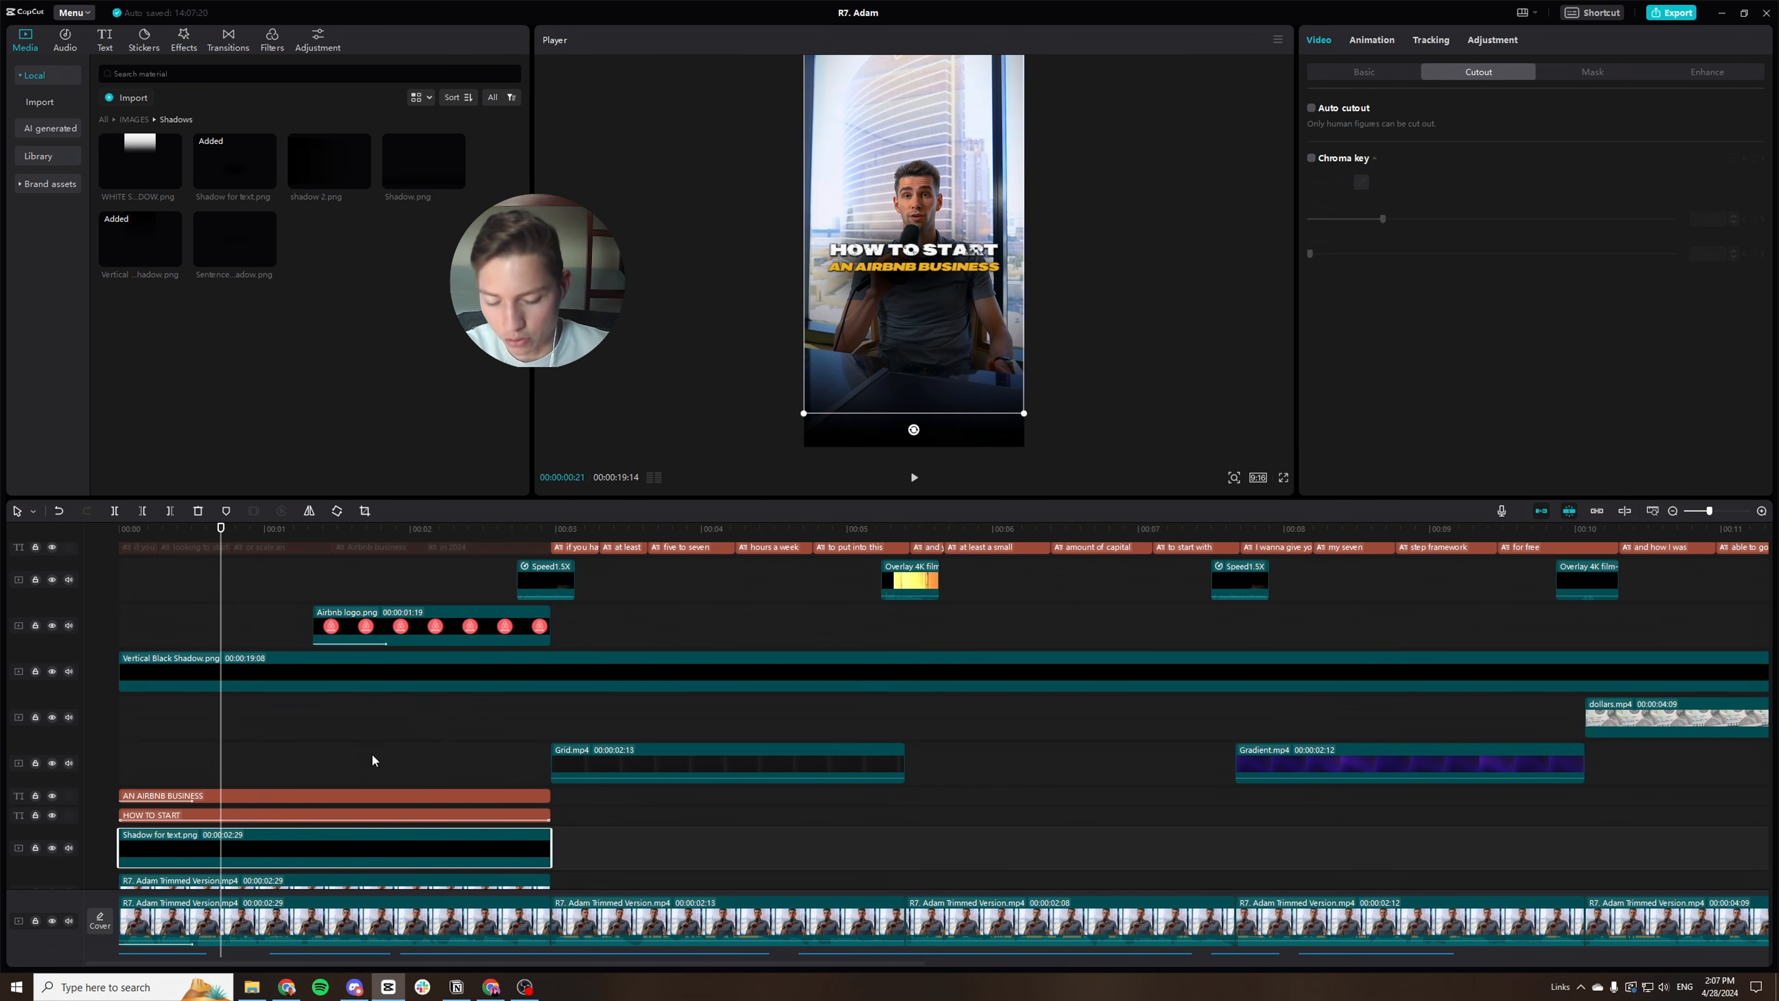
Check the text shadow behind the titles in full screen, then inspect the HOW TO START and Shadow for text.png clips.
key(ctrl+shift+f)
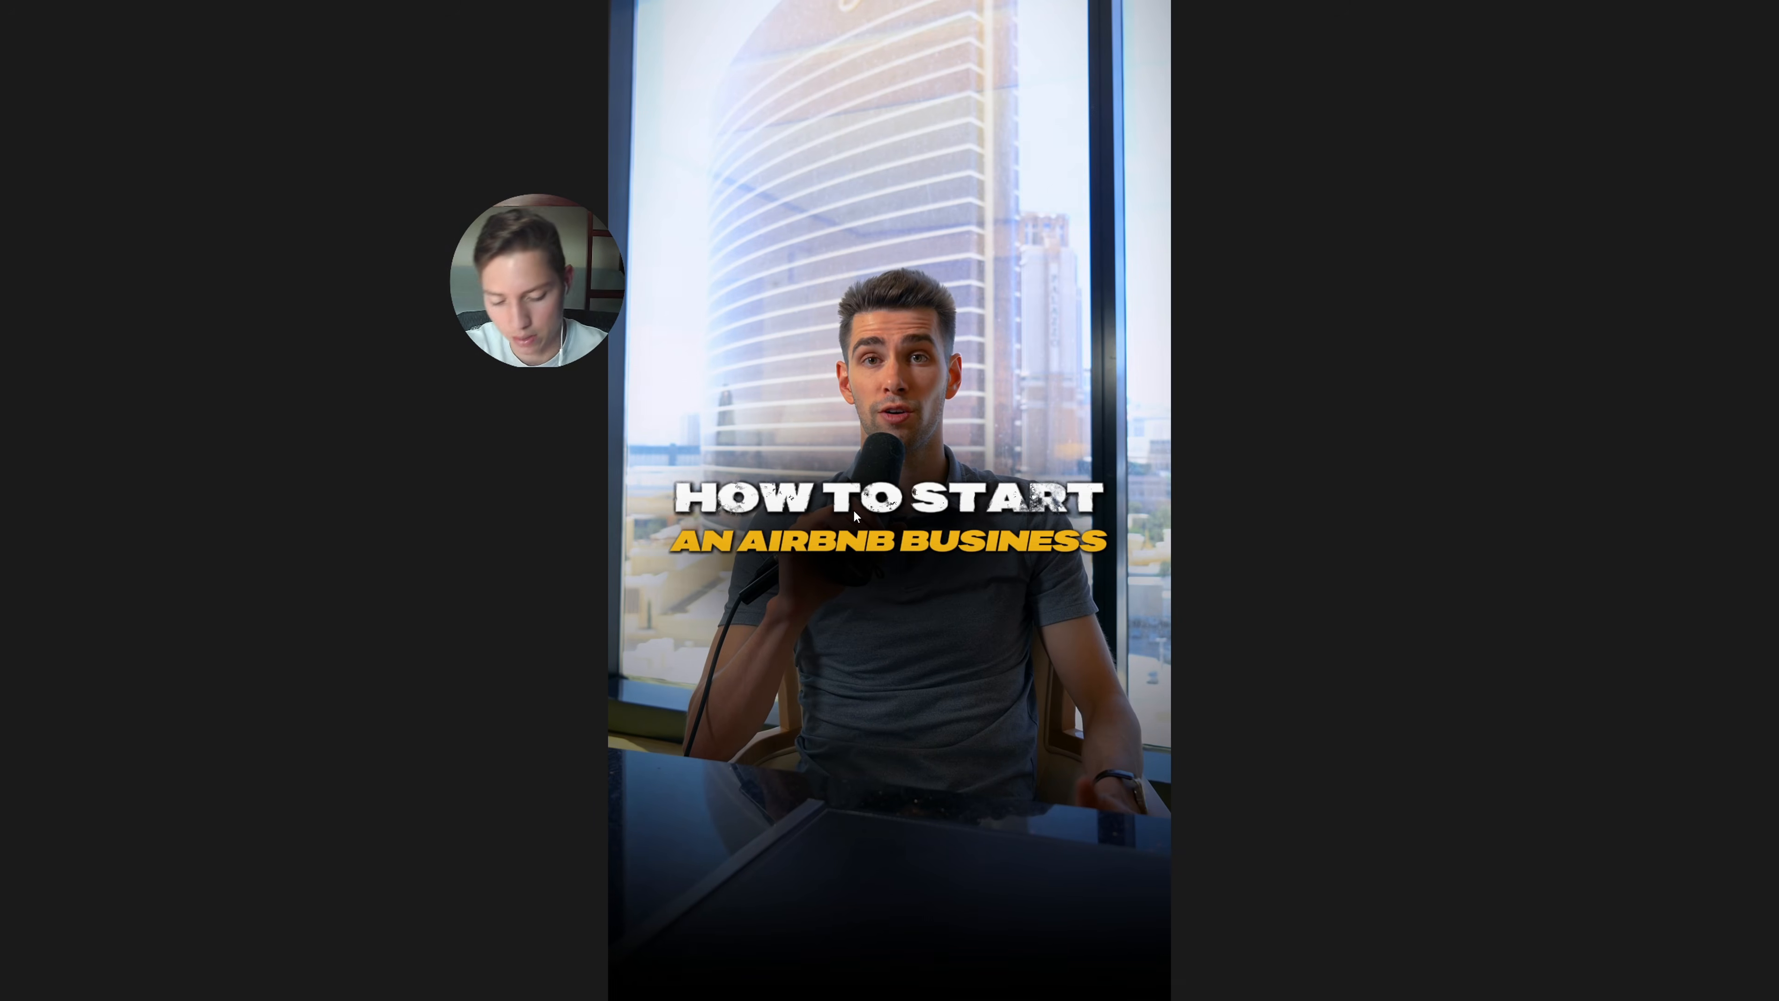
key(Escape)
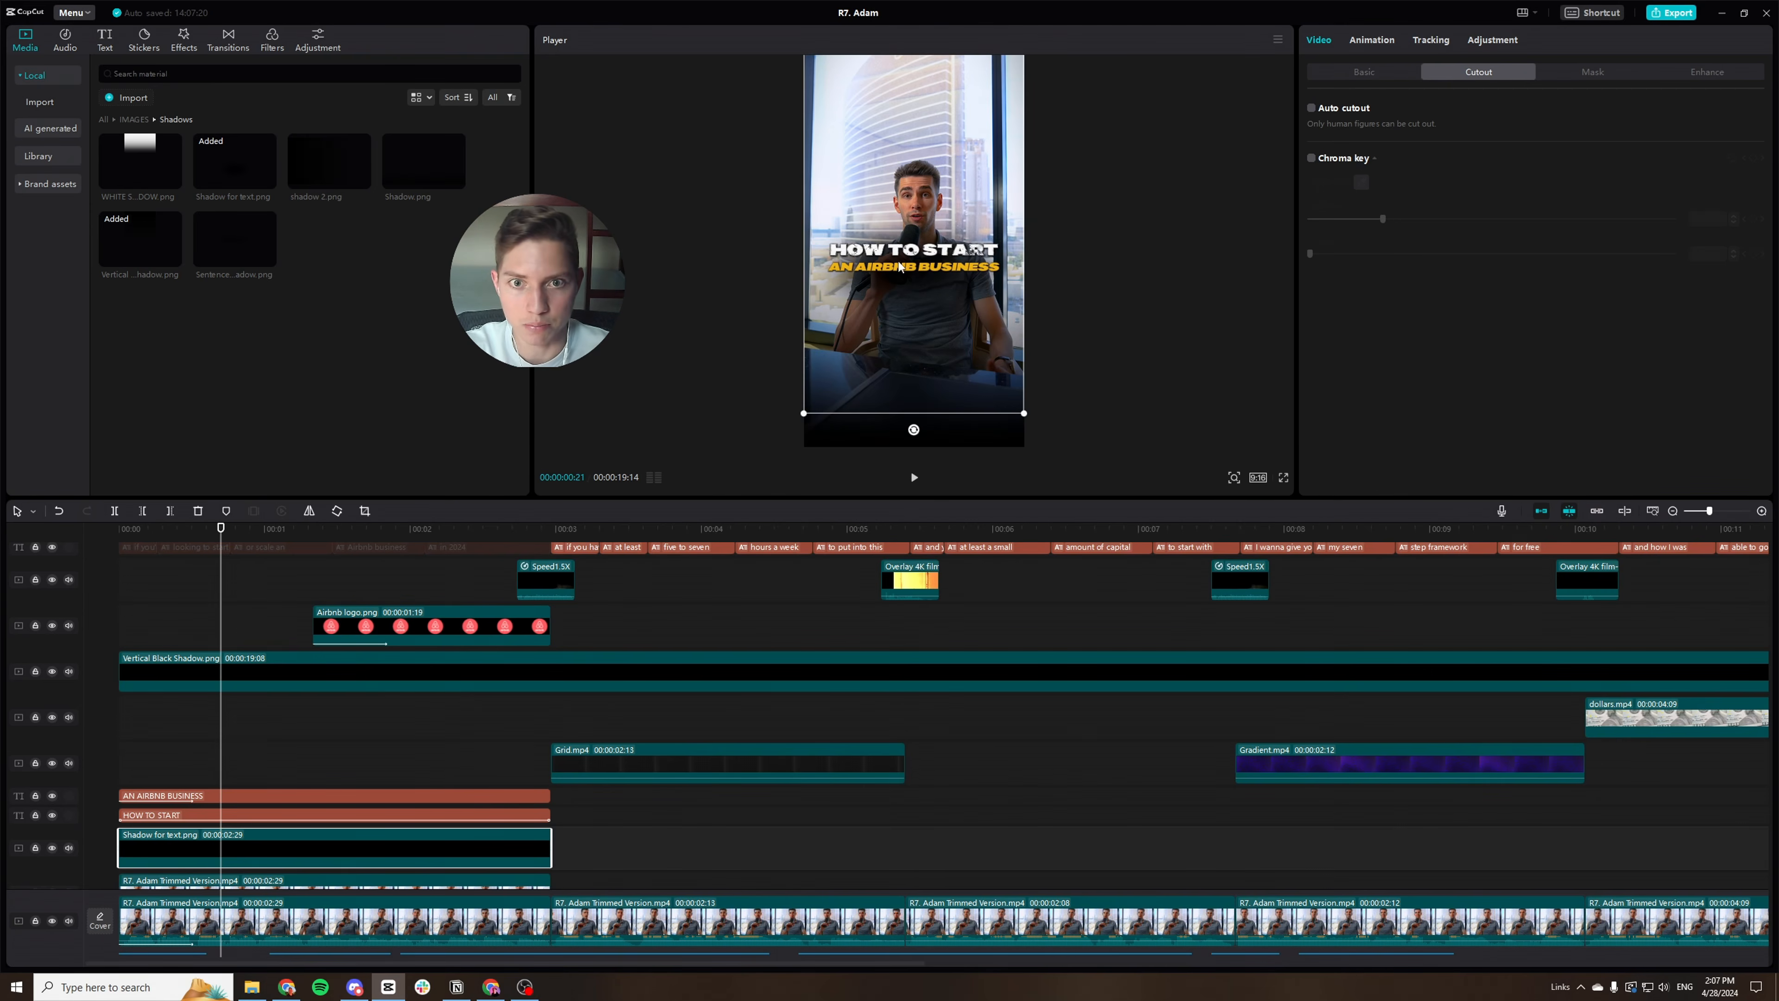
click(421, 814)
scroll(1501, 346, down, 3)
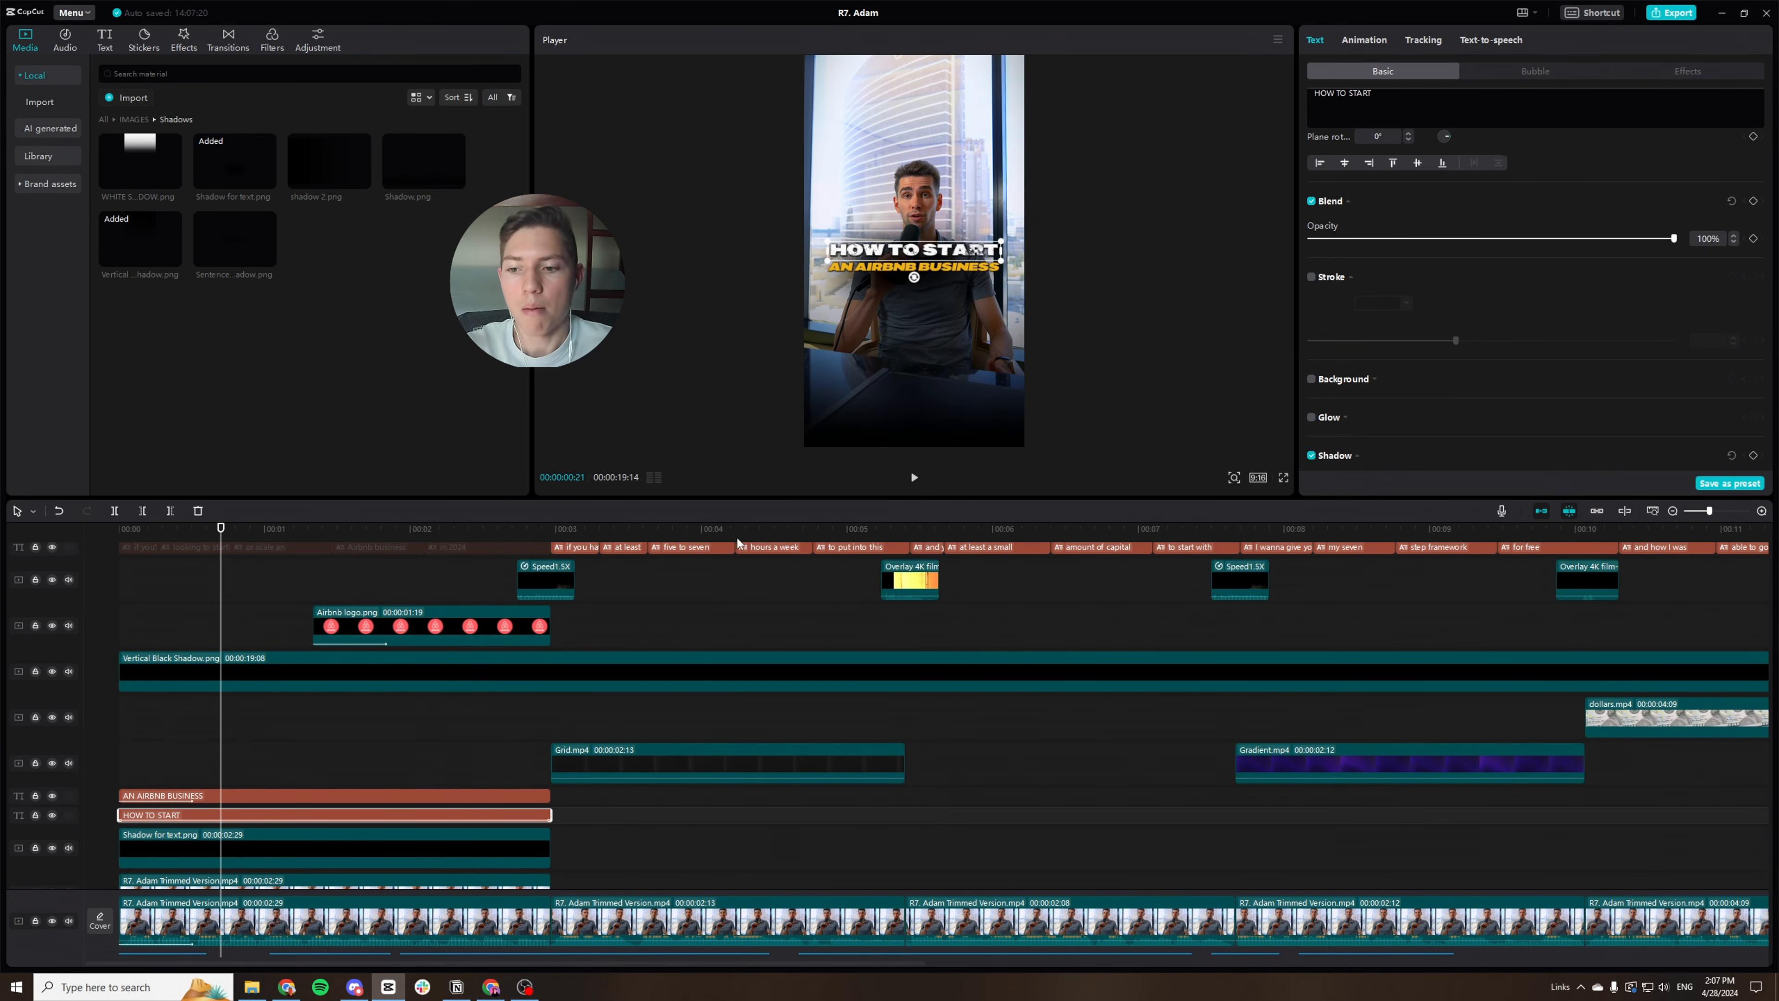
click(322, 851)
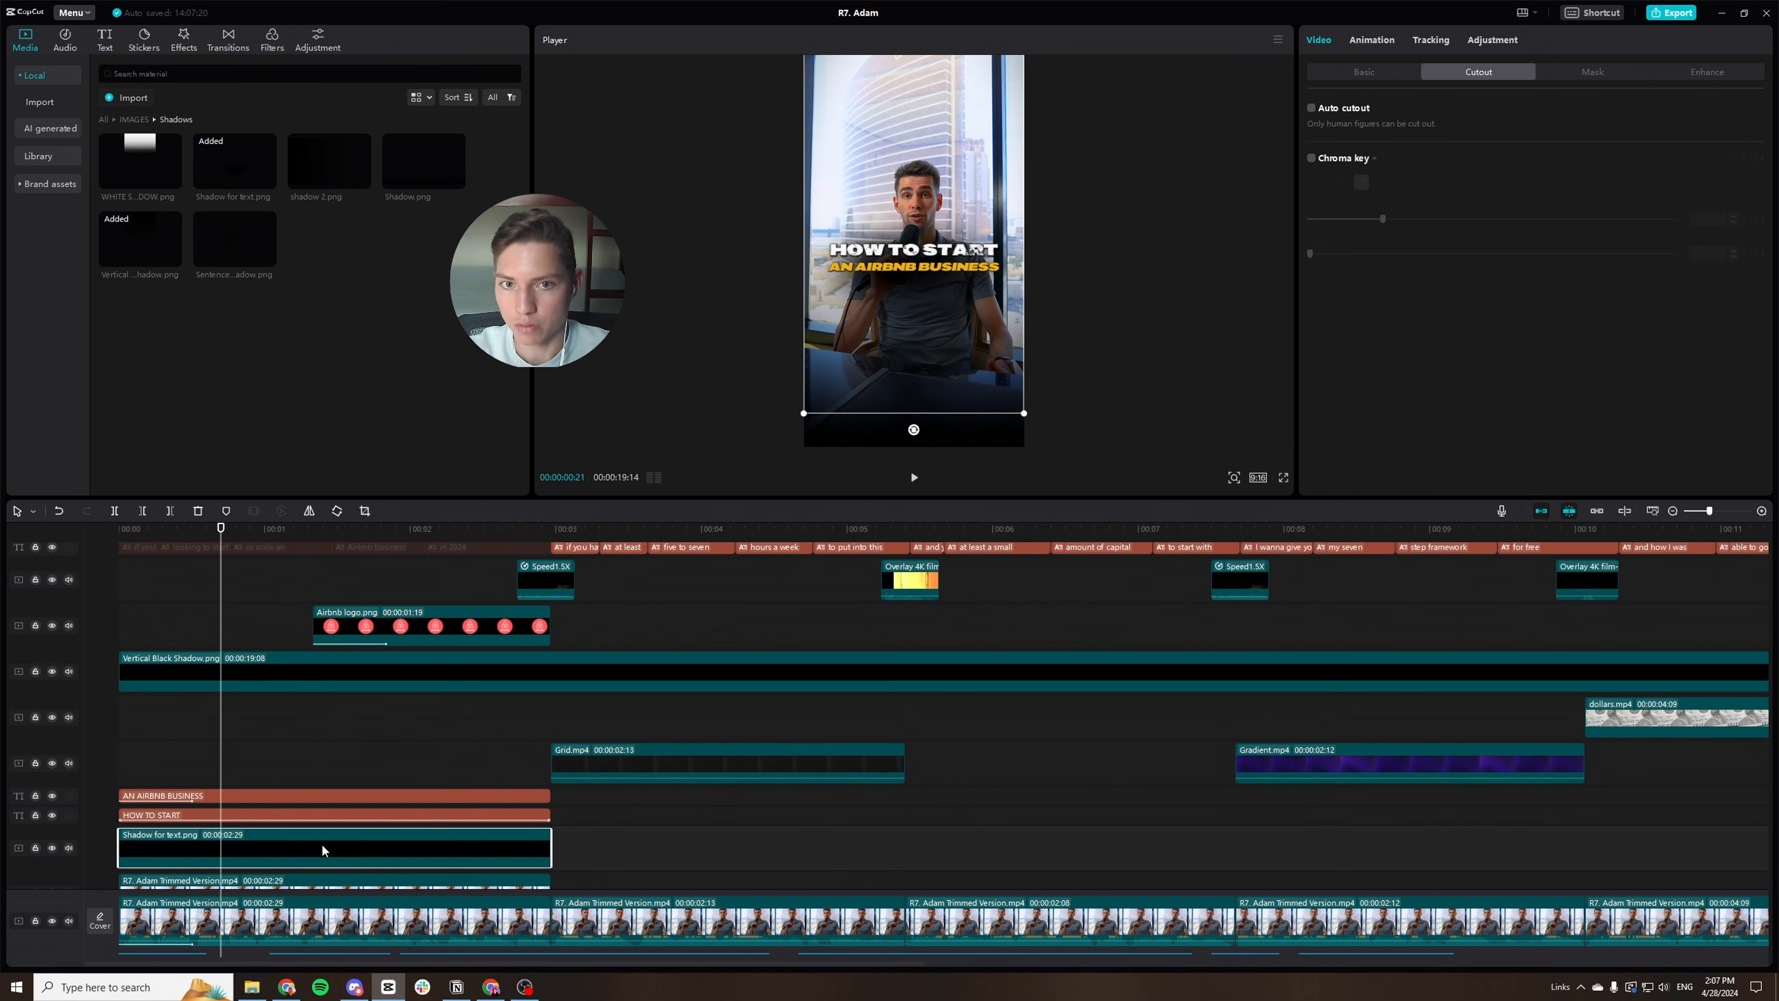
Switch to the Canva design, search its graphics for "shadow", then return to CapCut and delete the Shadow for text.png clip.
click(492, 987)
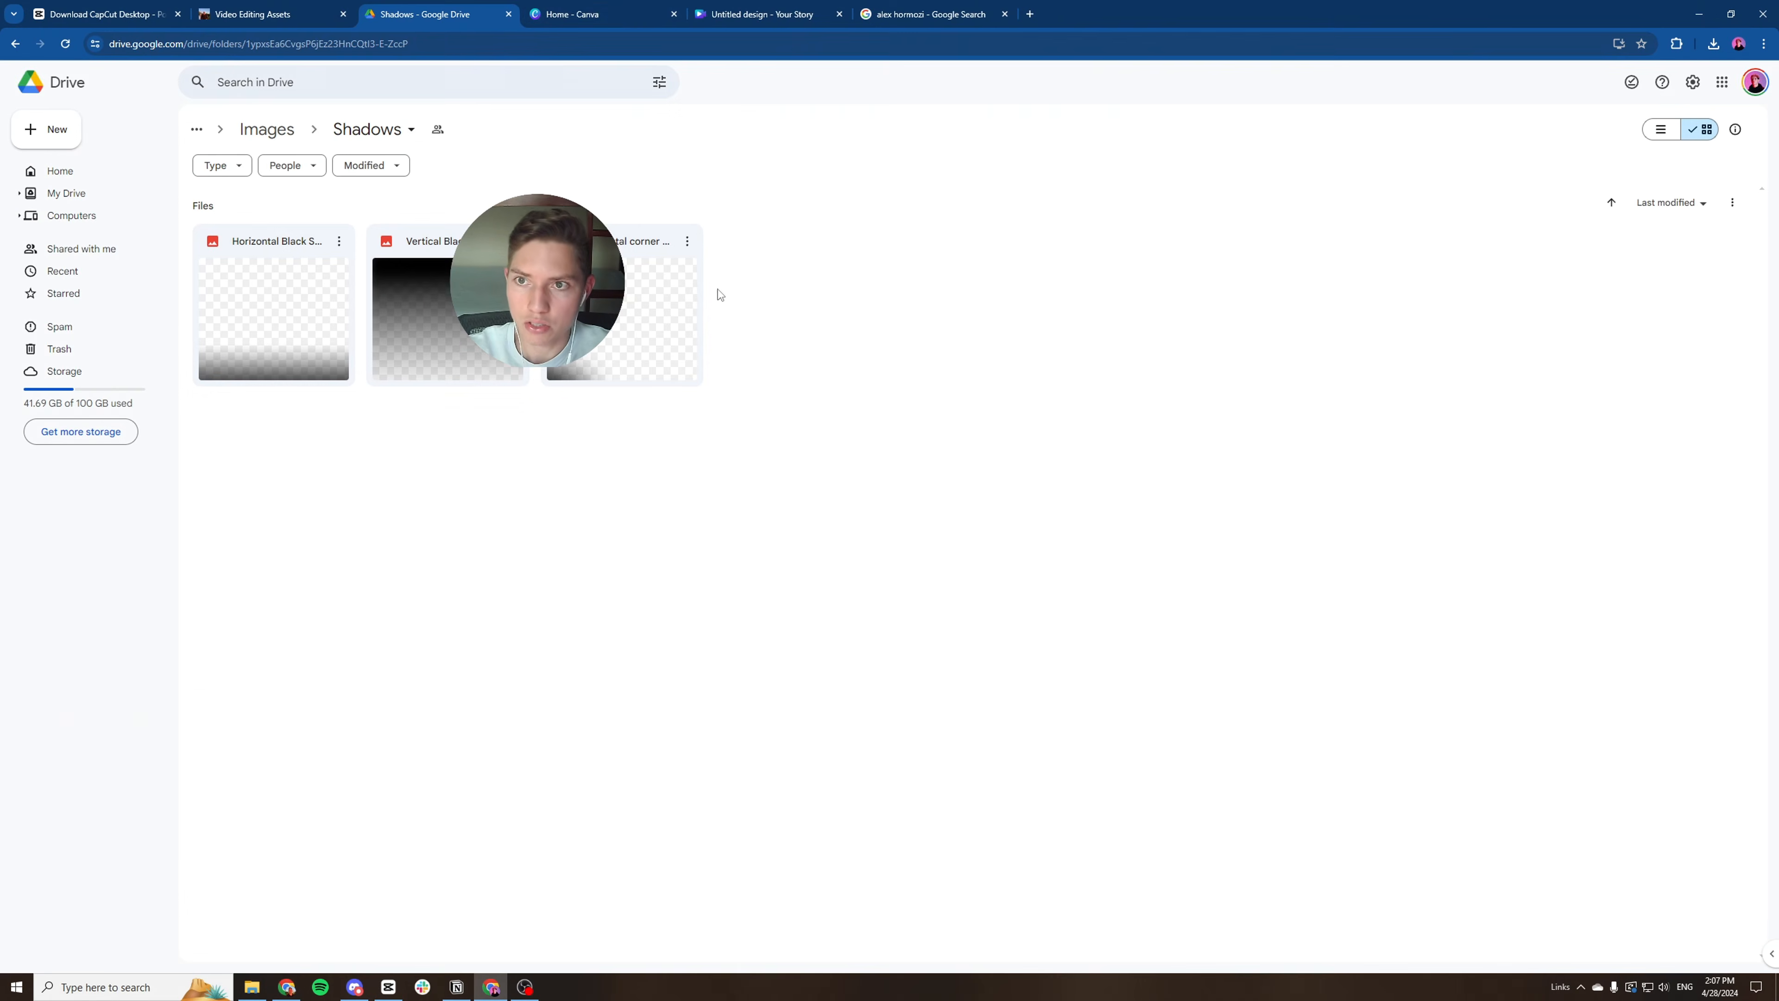
click(611, 7)
click(806, 14)
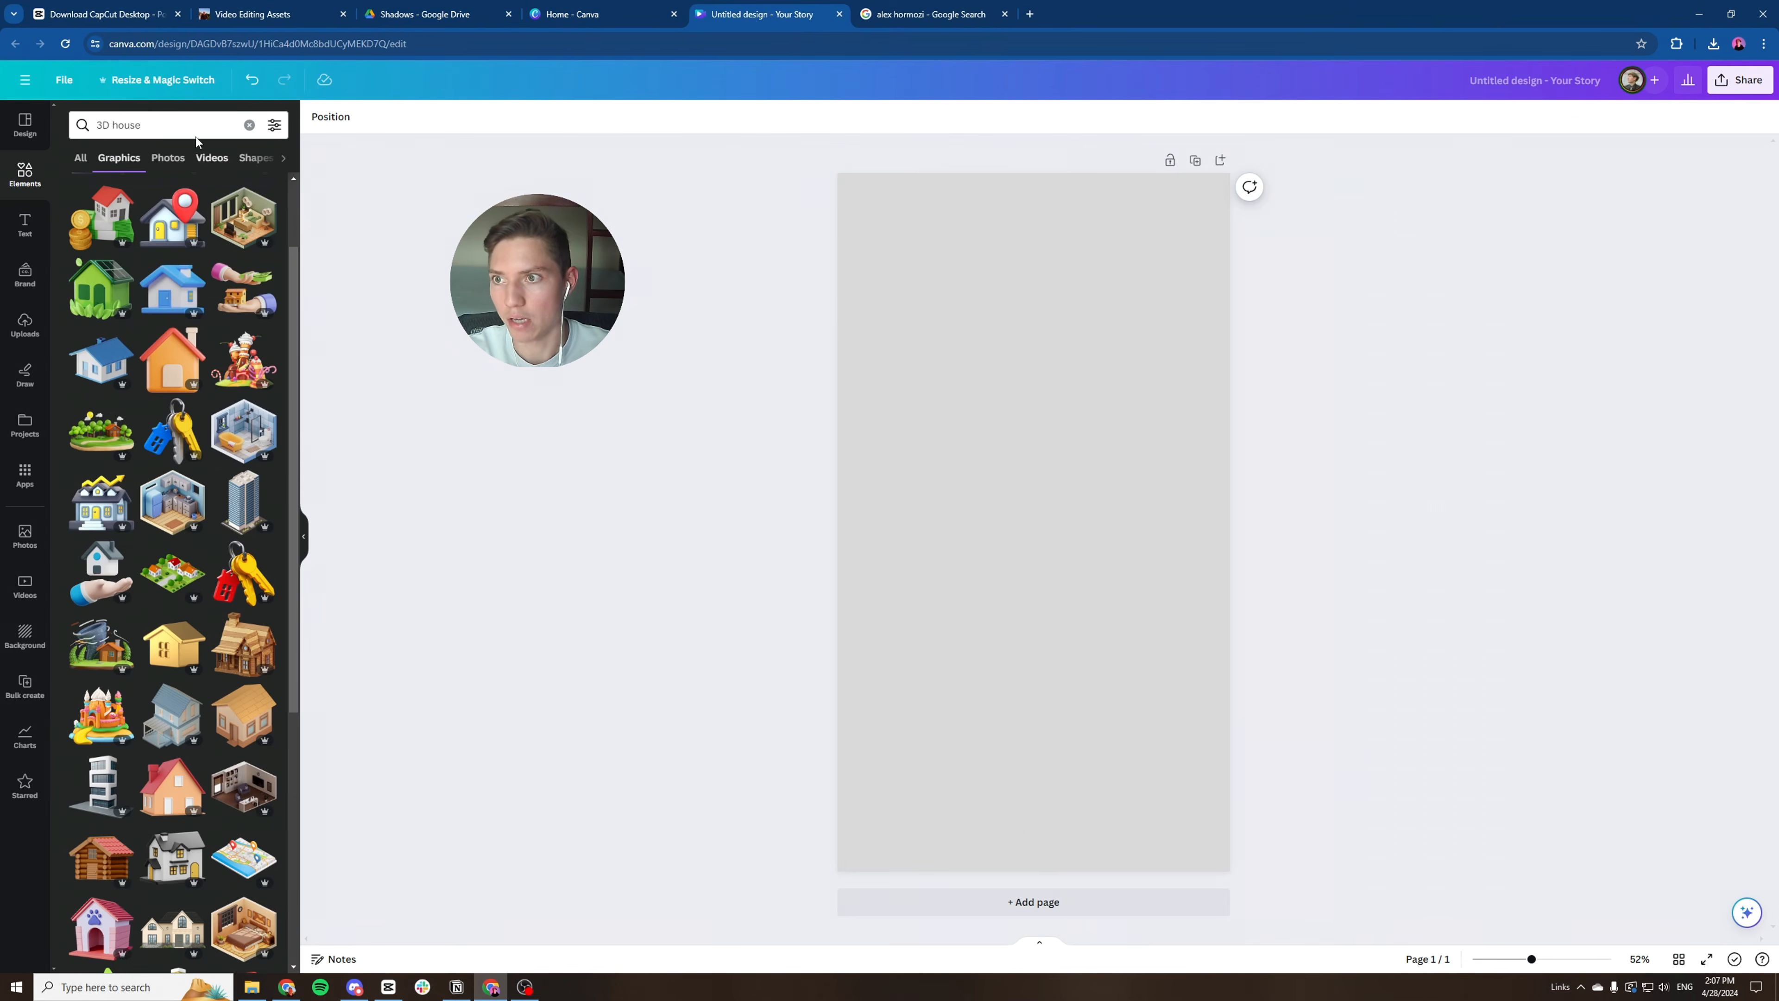
click(73, 118)
text(ow)
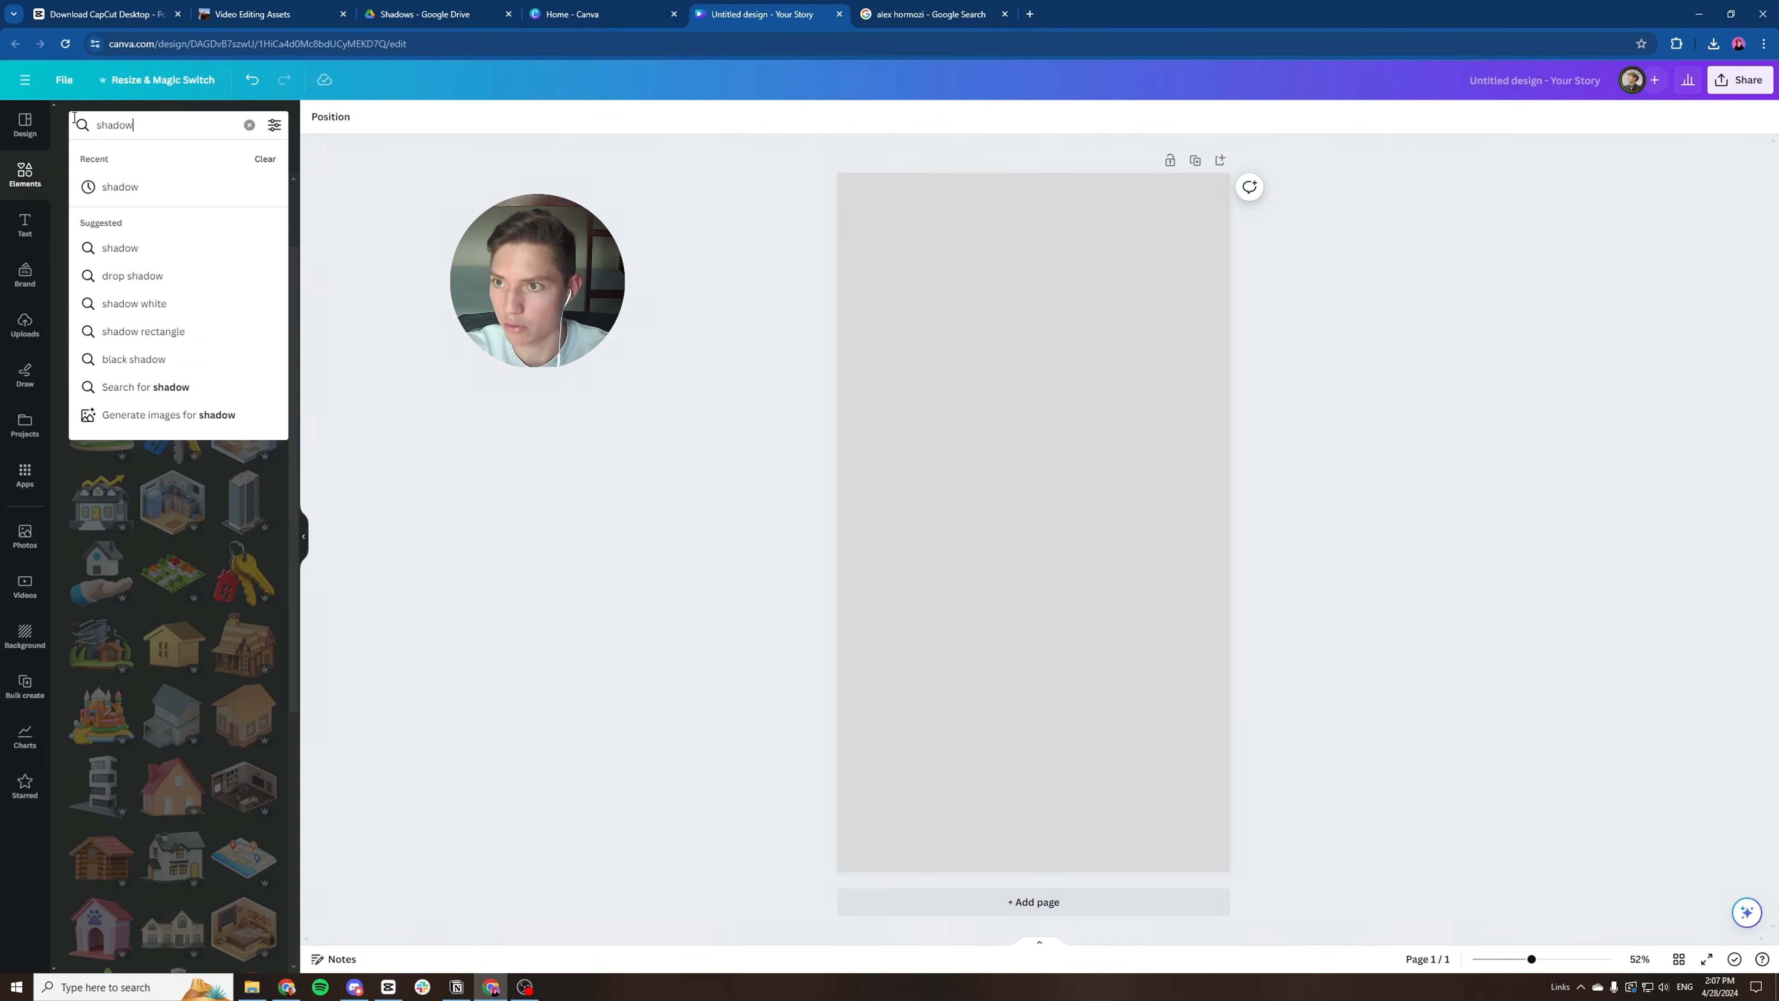
key(Return)
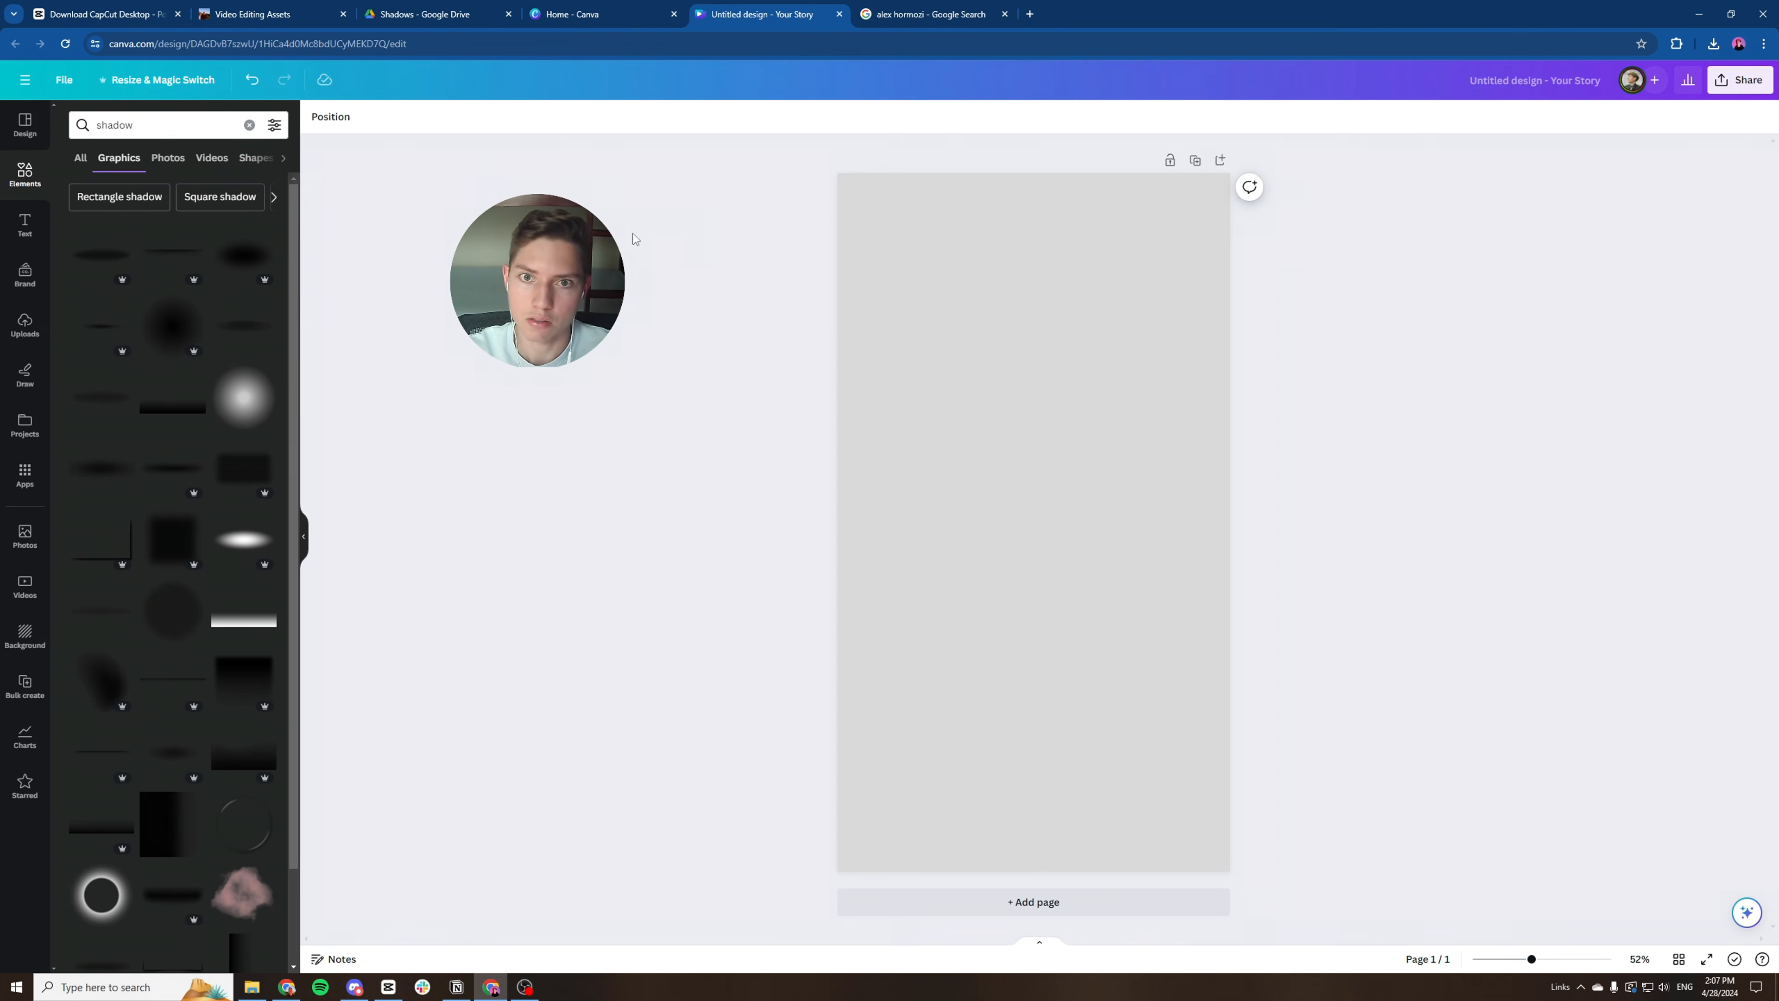
click(1699, 14)
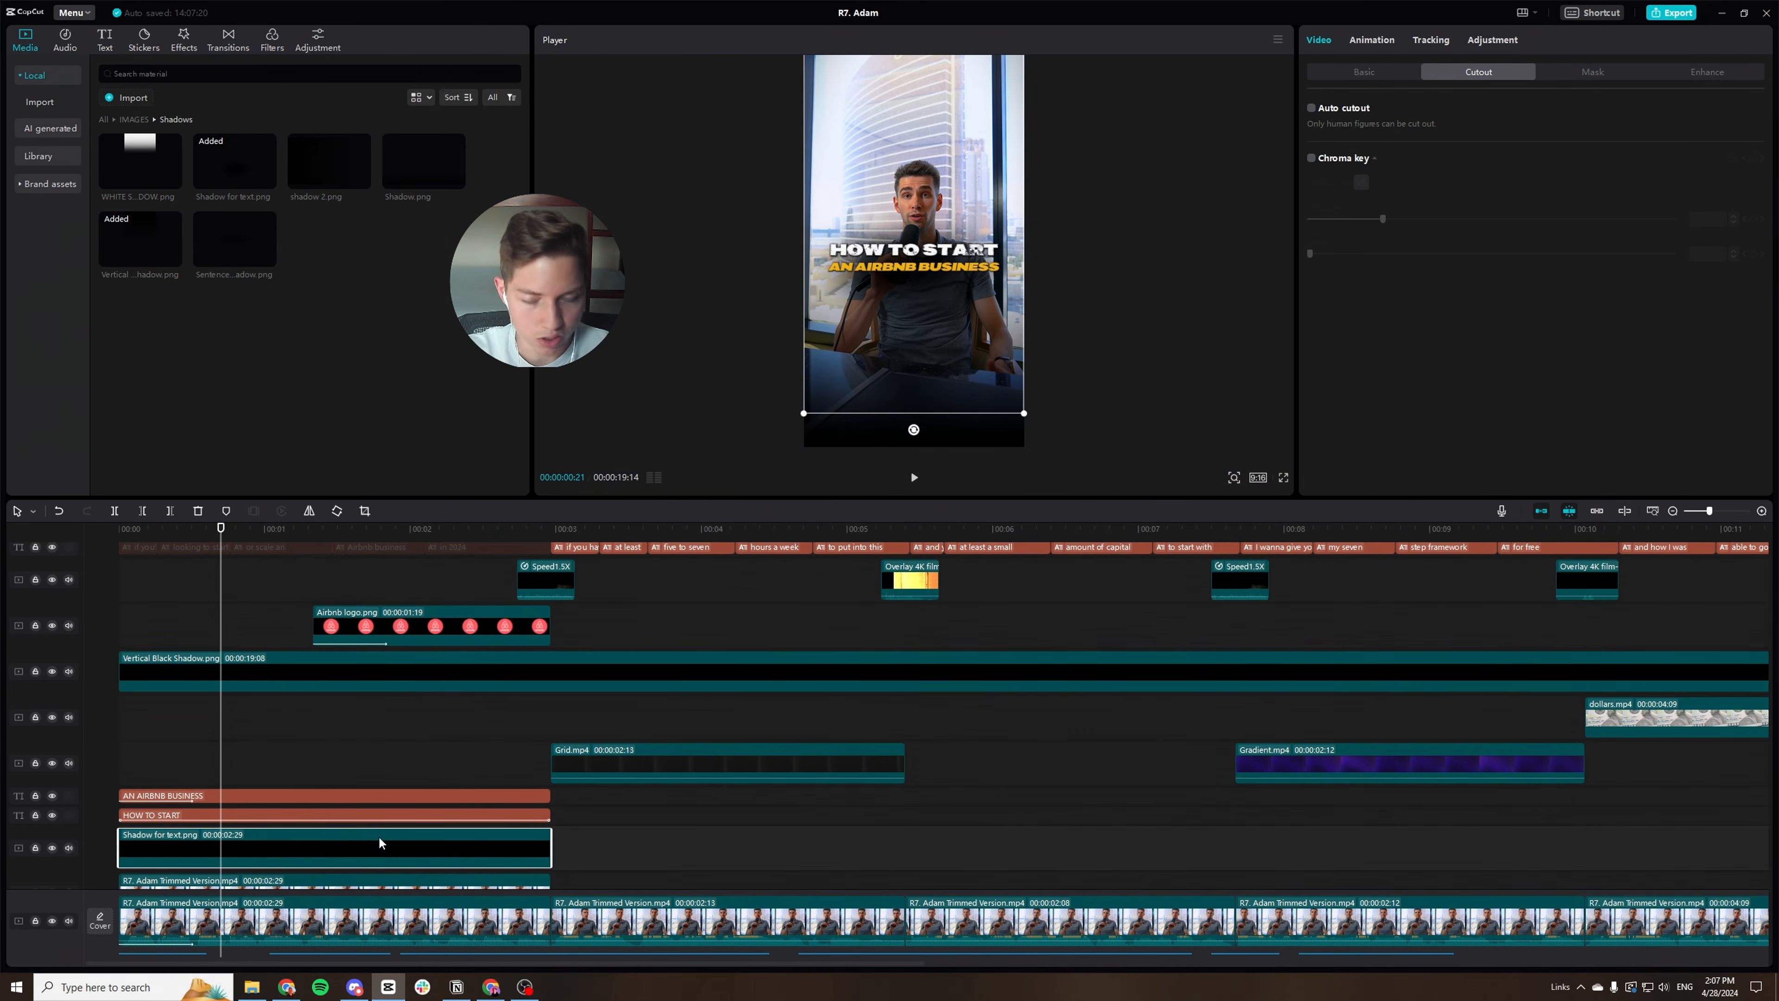
key(Delete)
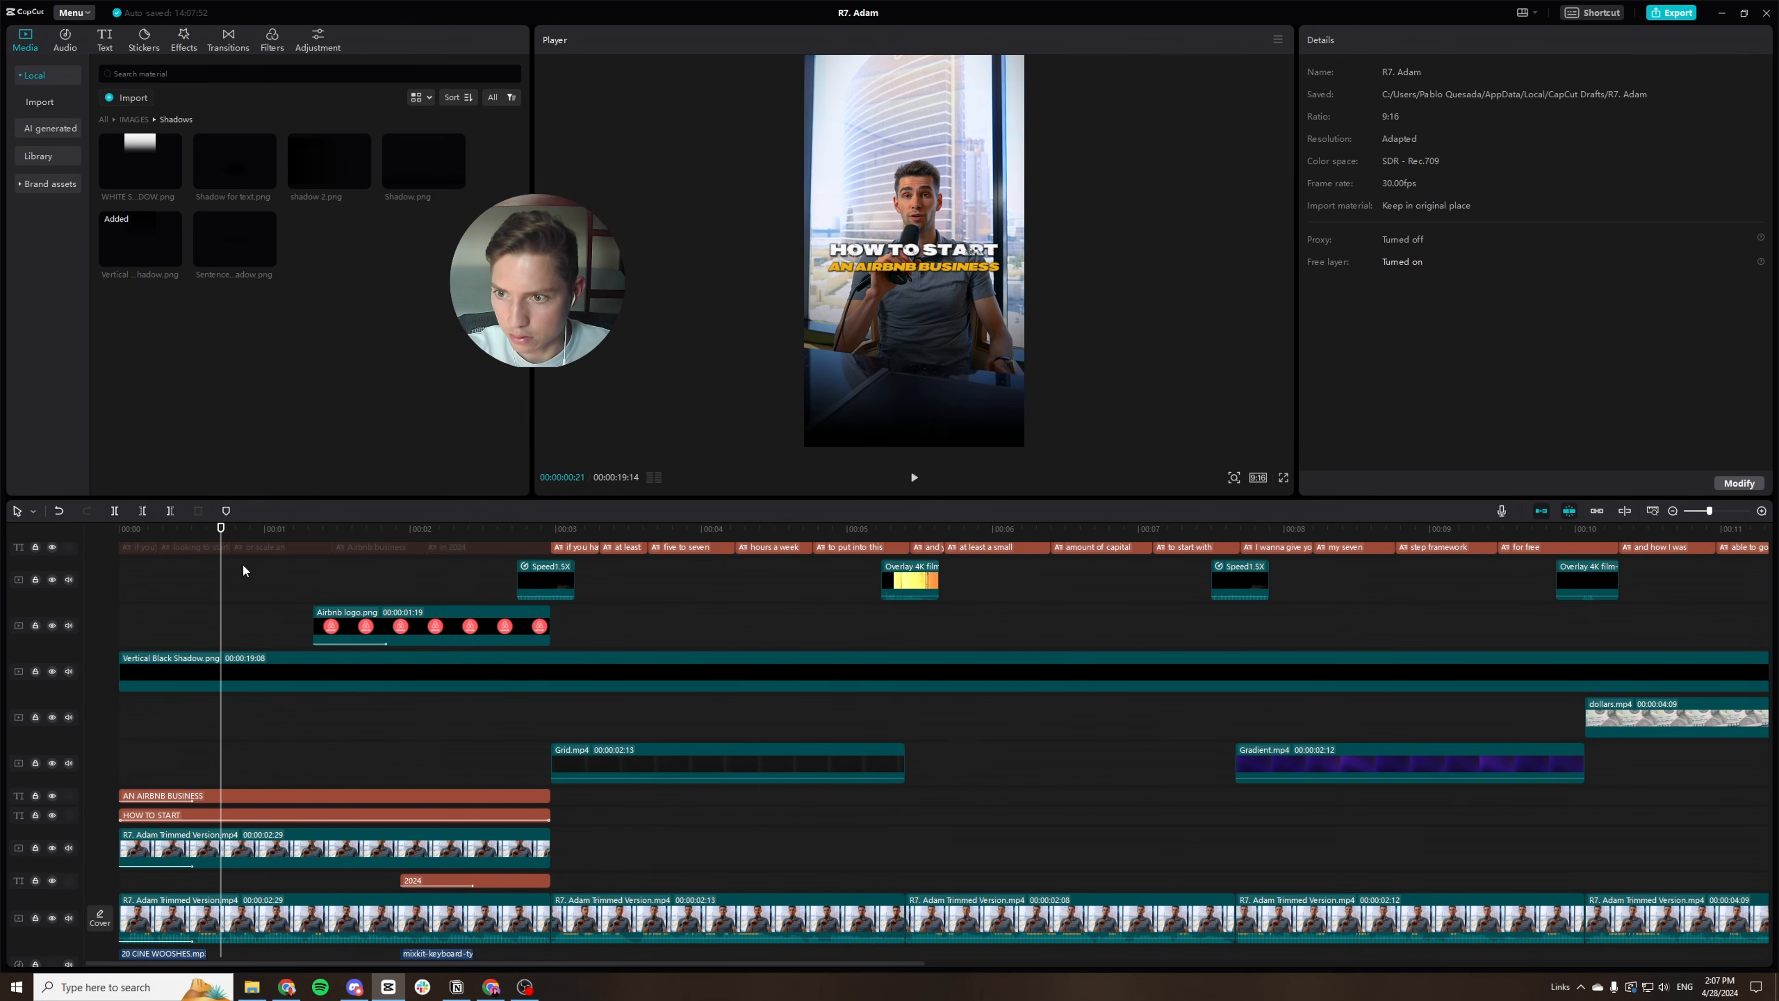
Move the Airbnb logo slightly higher in the frame, closer to the AN AIRBNB BUSINESS title.
drag(222, 529, 420, 620)
click(478, 631)
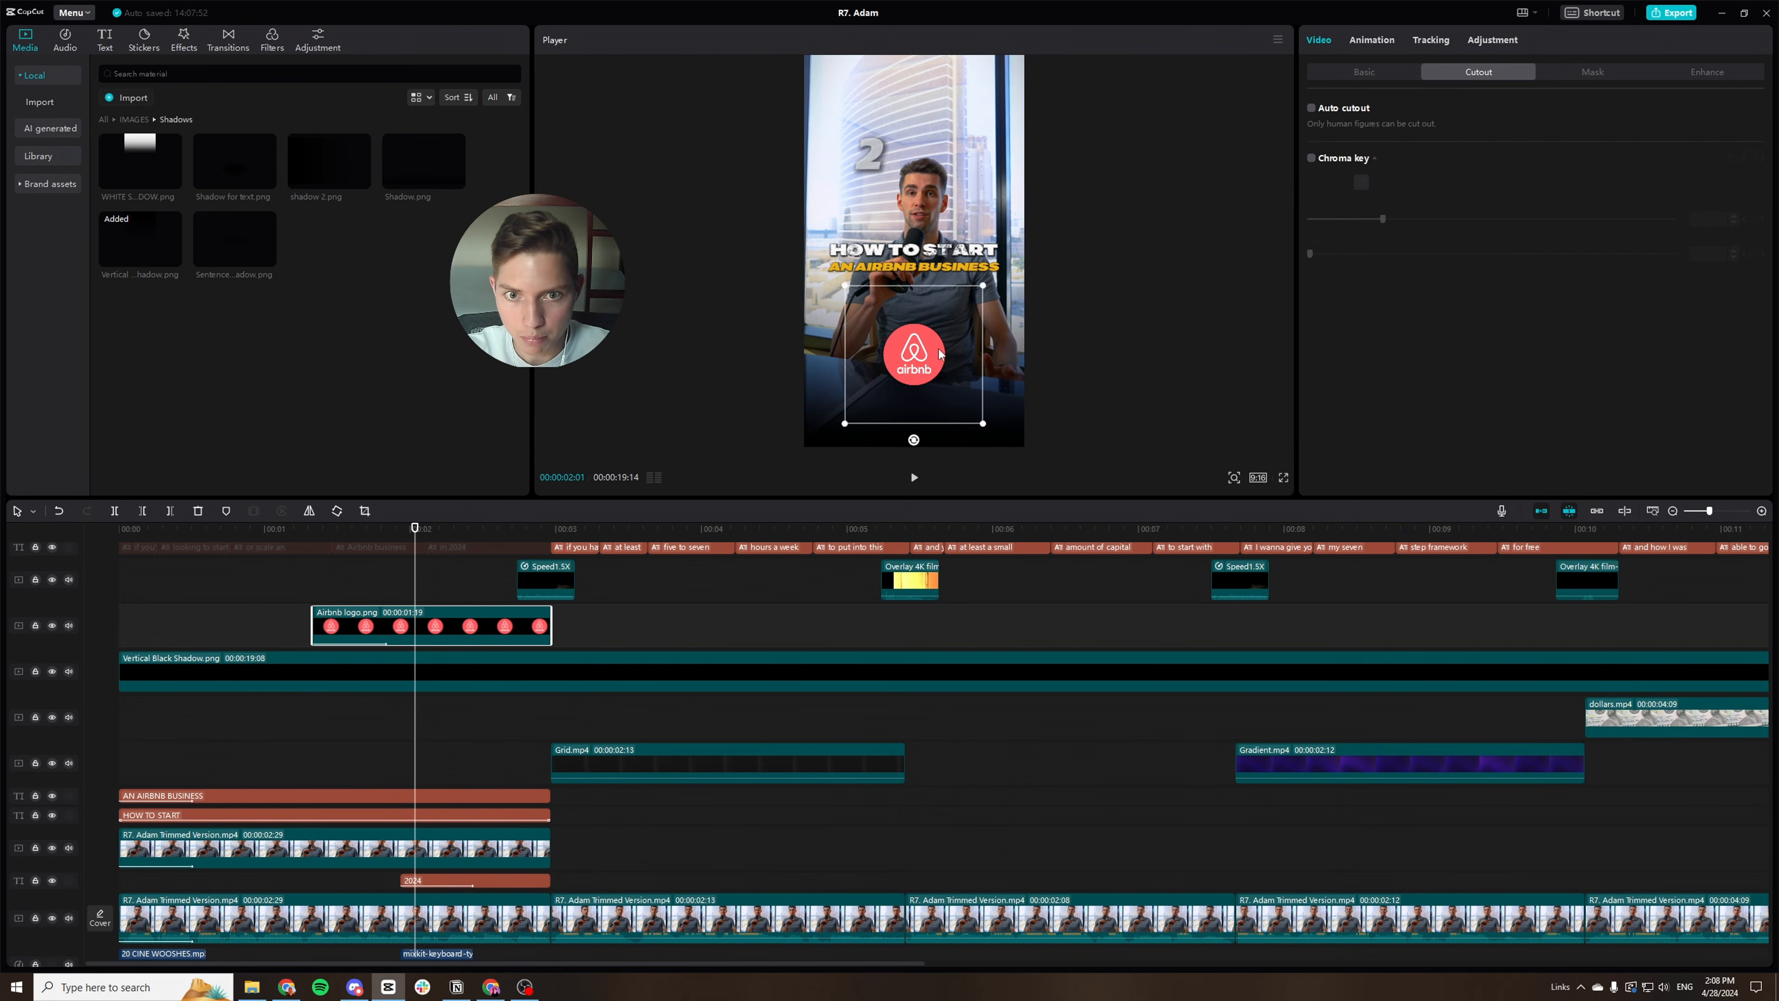
drag(939, 354, 937, 331)
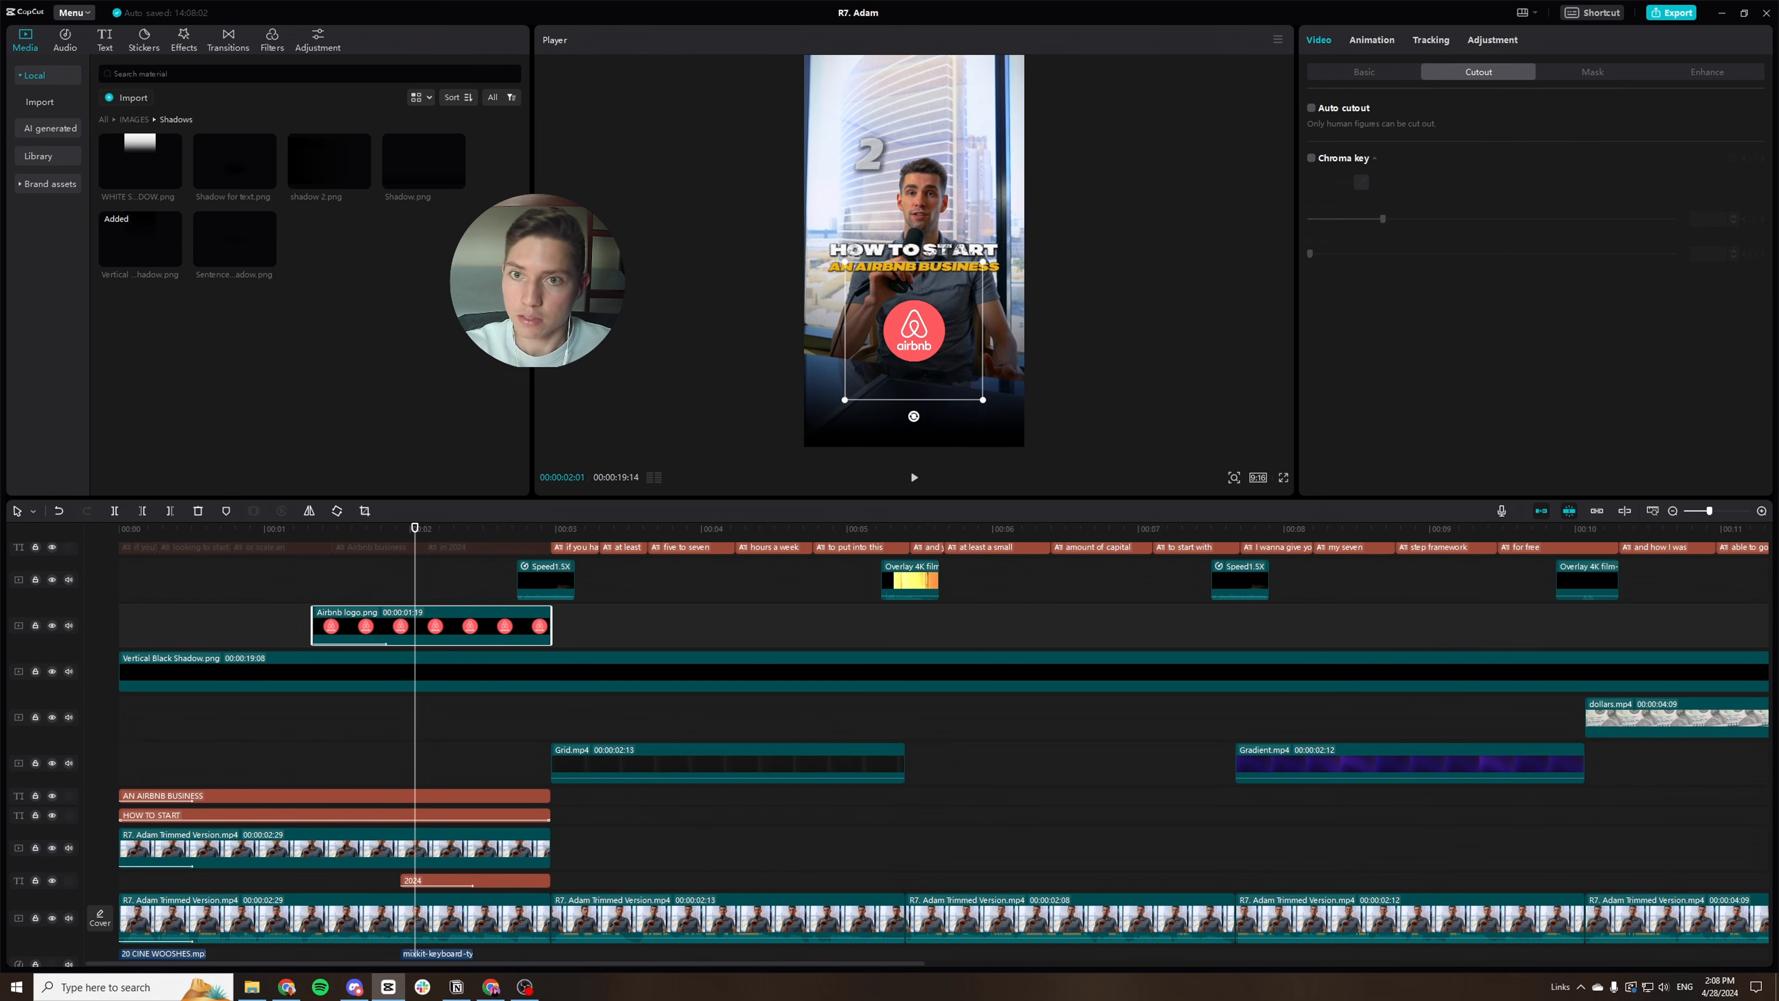
Open the video effects library and preview the repositioned Airbnb logo in full-screen playback.
click(185, 49)
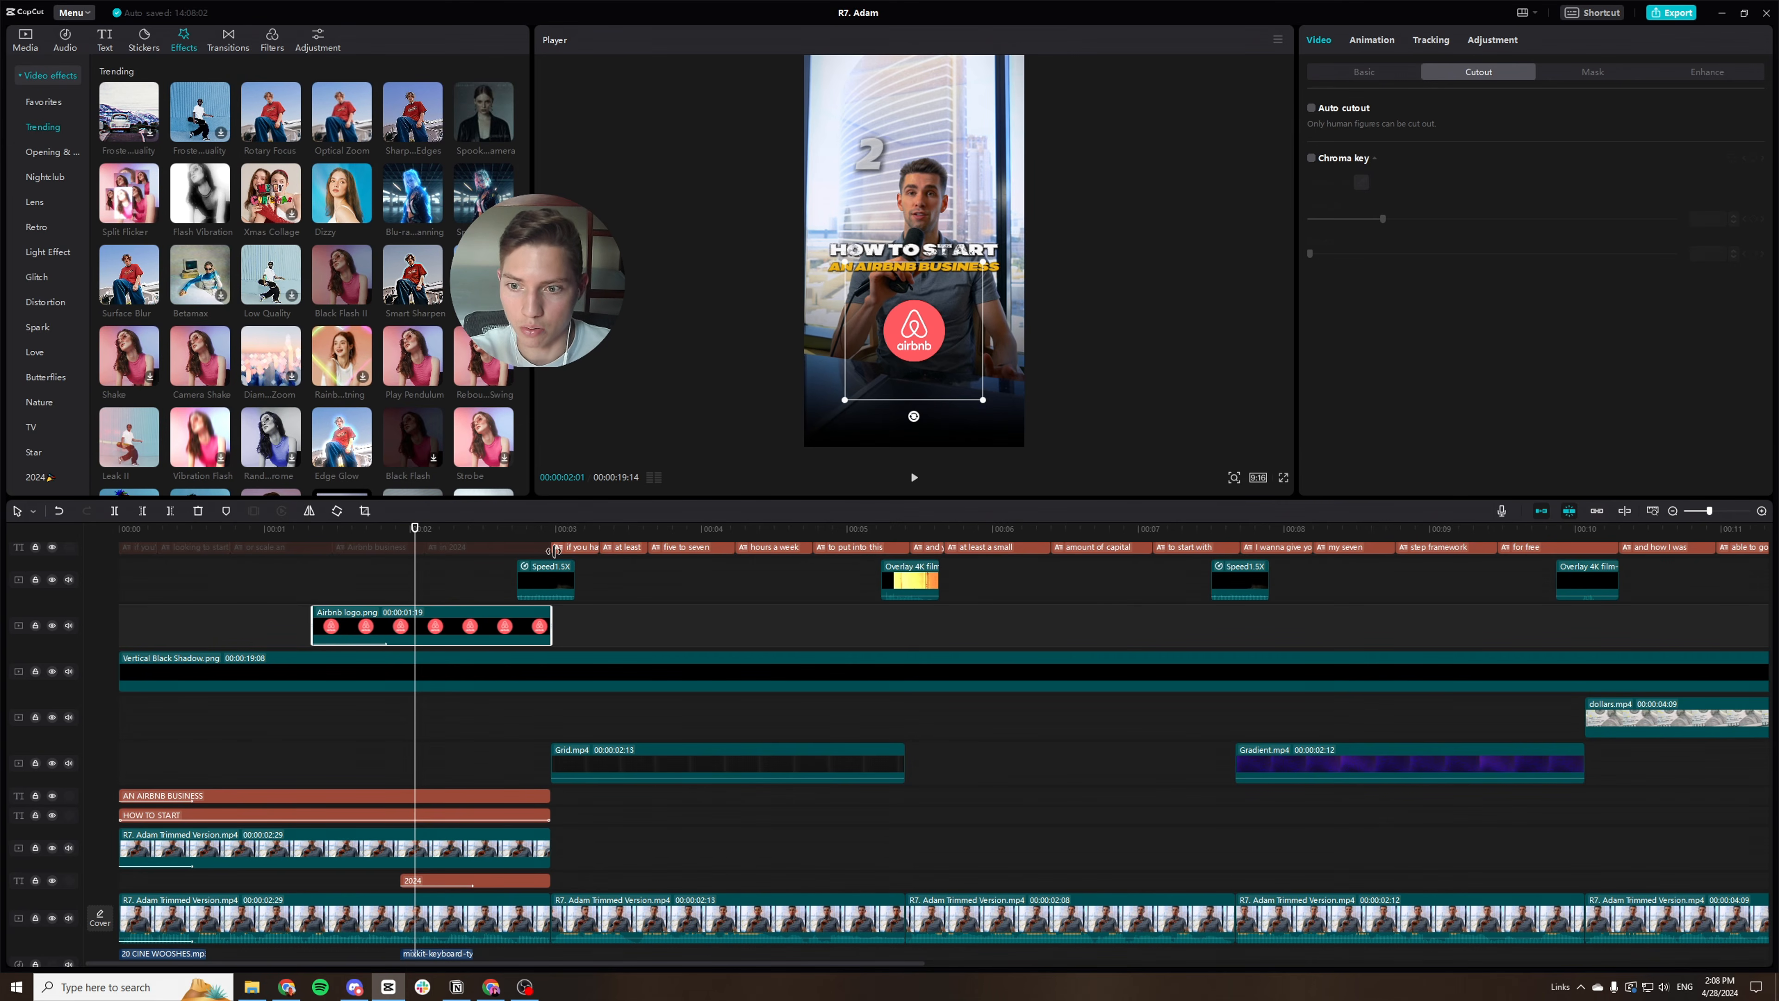
click(305, 546)
key(ctrl+shift+f)
key(space)
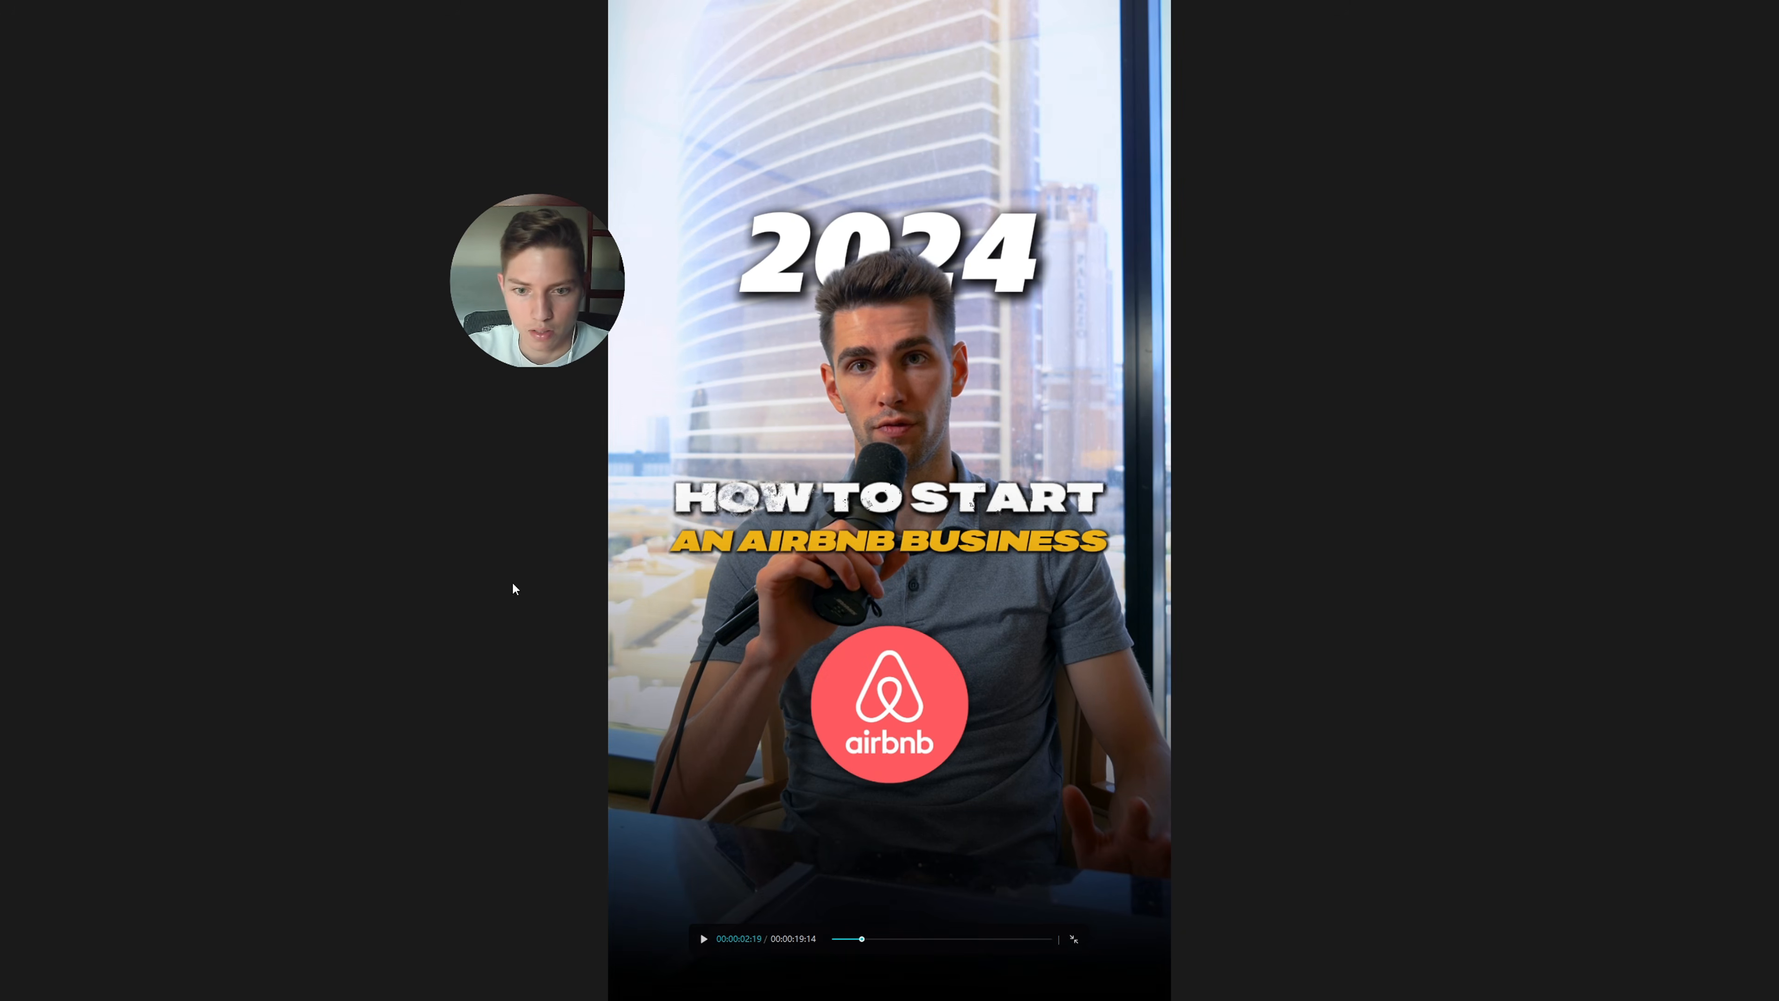
key(Escape)
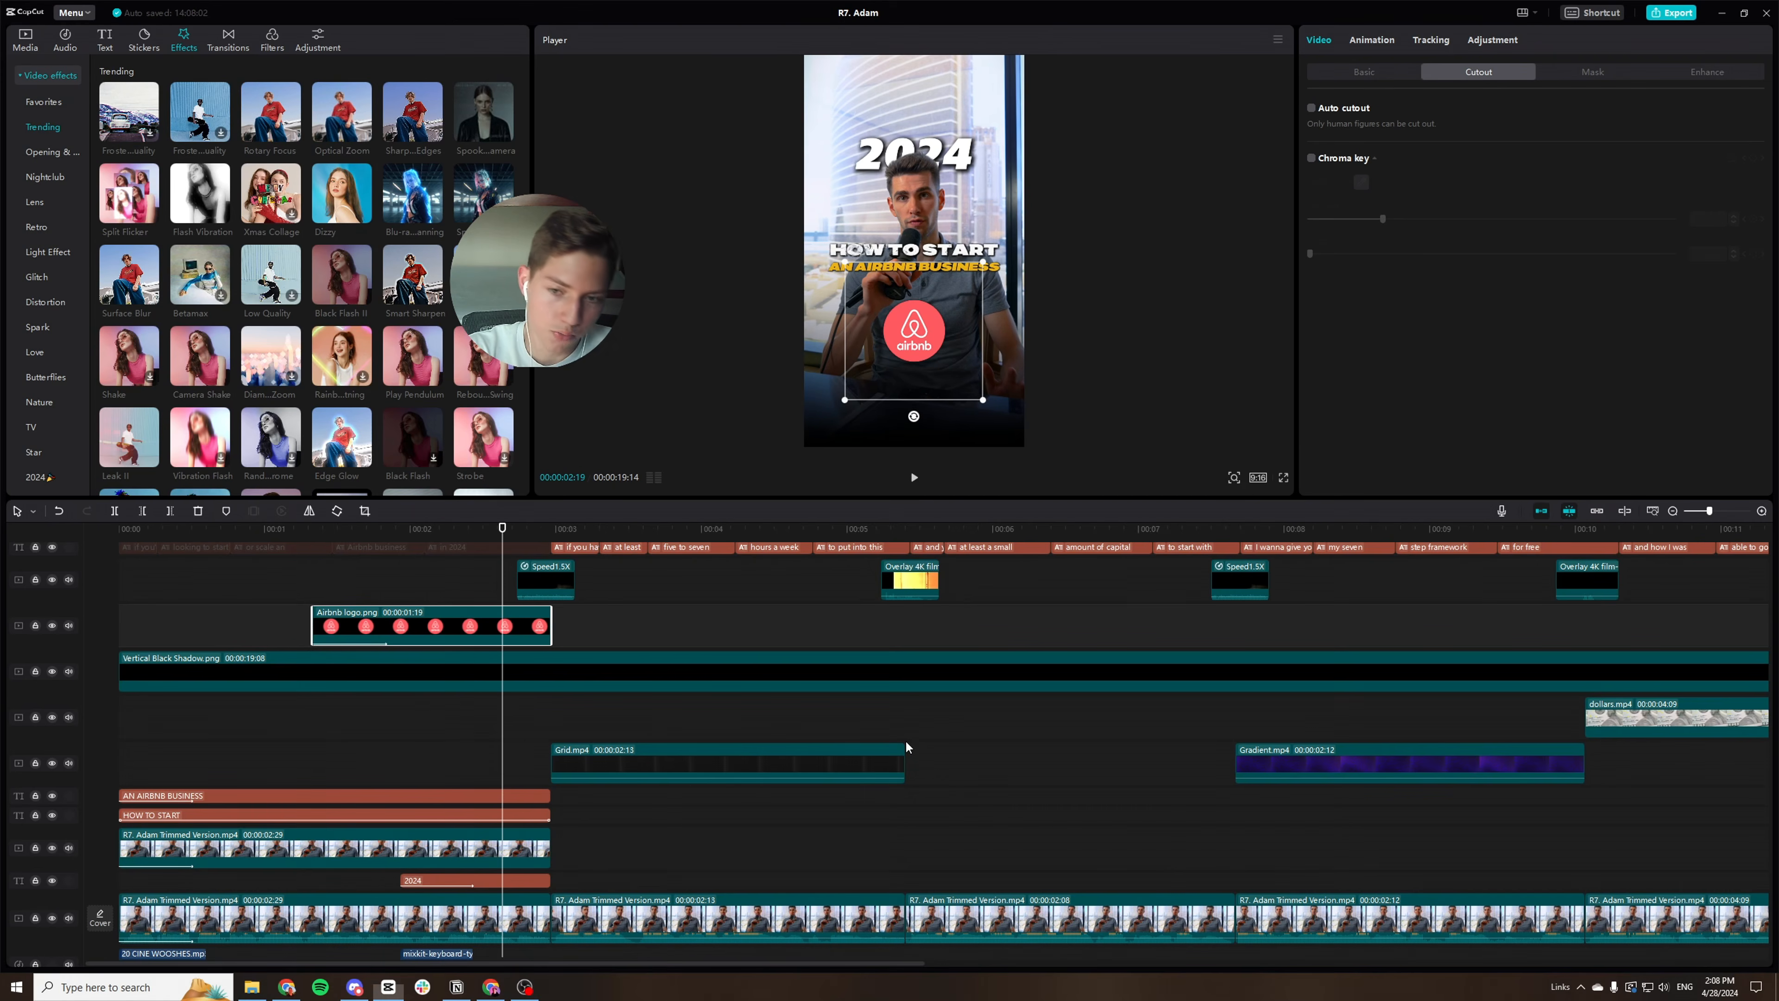
Scale the Airbnb logo down slightly and apply the Play Pendulum effect from the favorite video effects to its clip.
drag(858, 400, 862, 394)
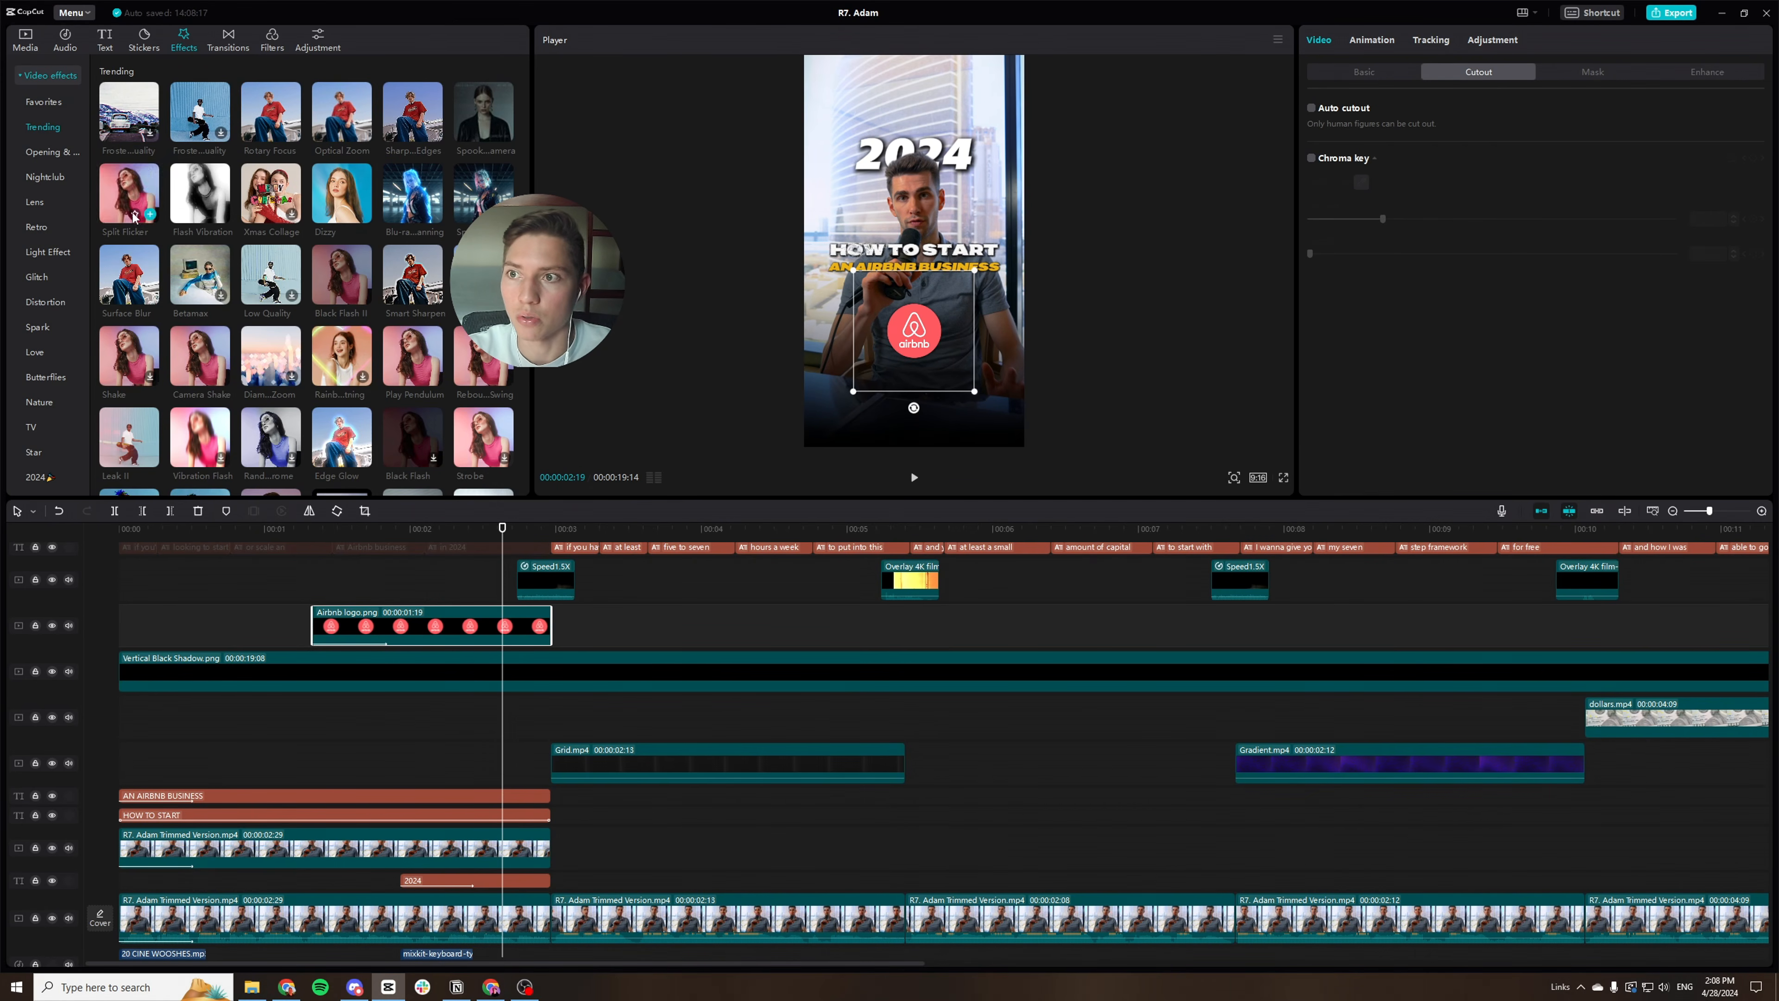
scroll(279, 259, down, 3)
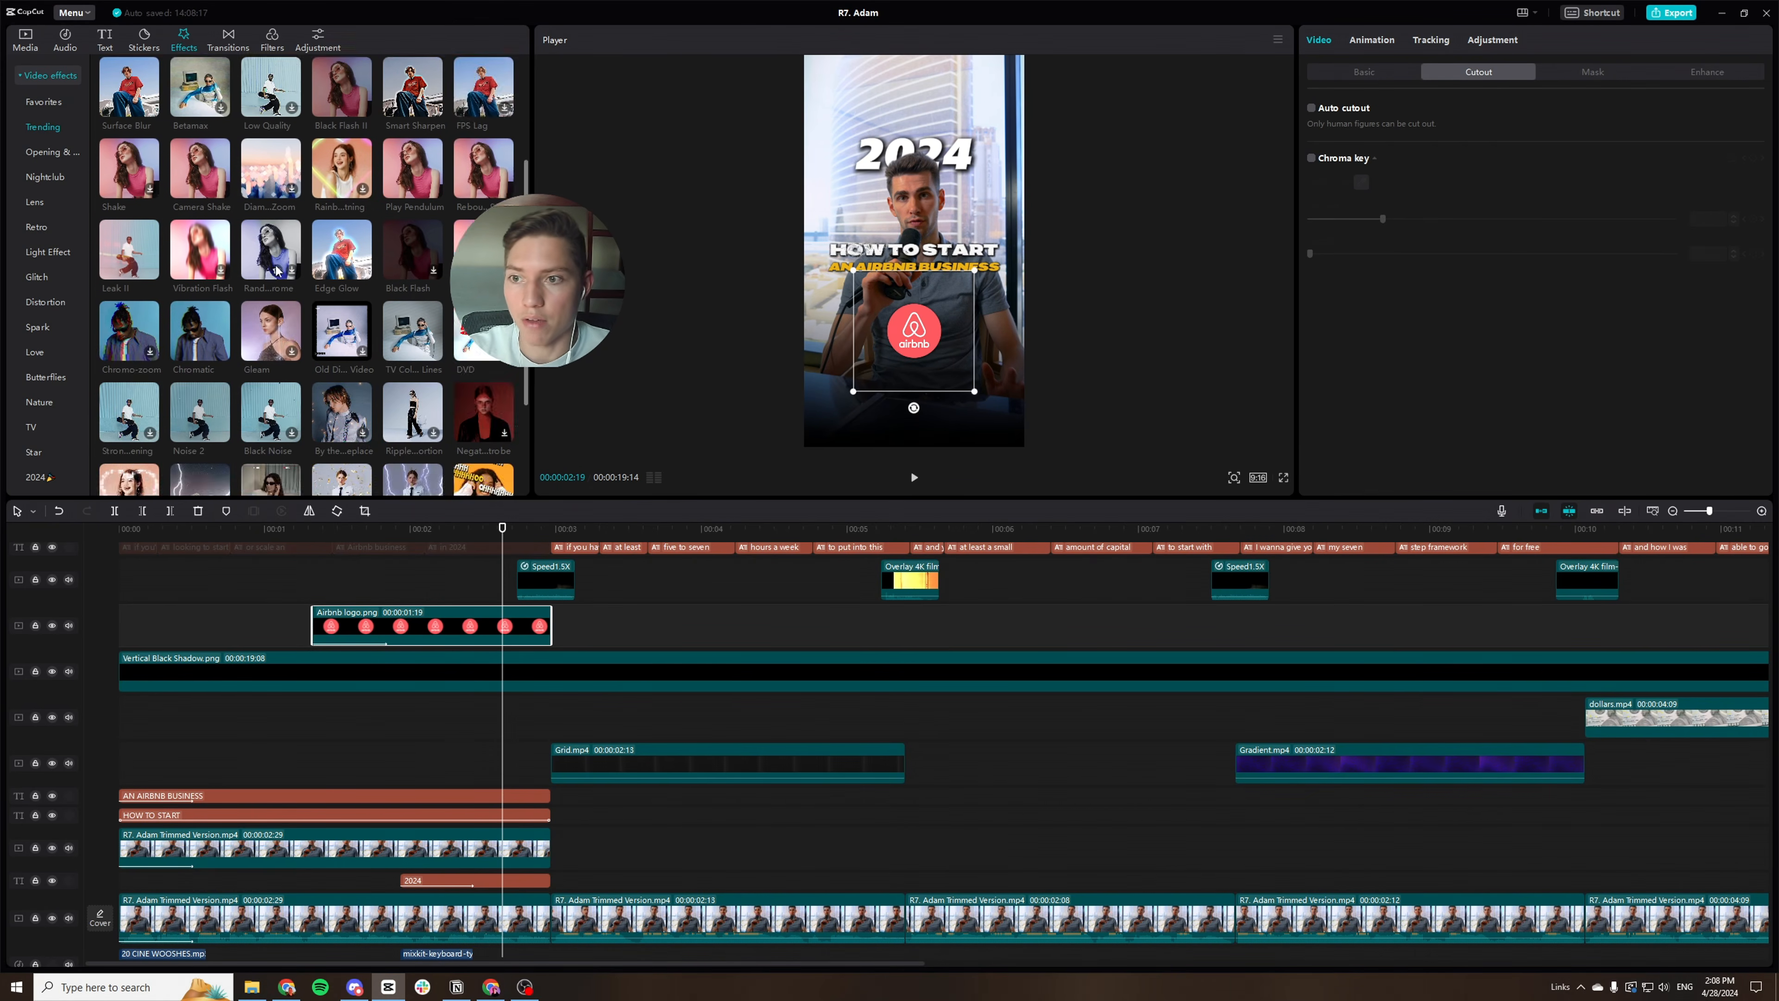
scroll(276, 271, up, 5)
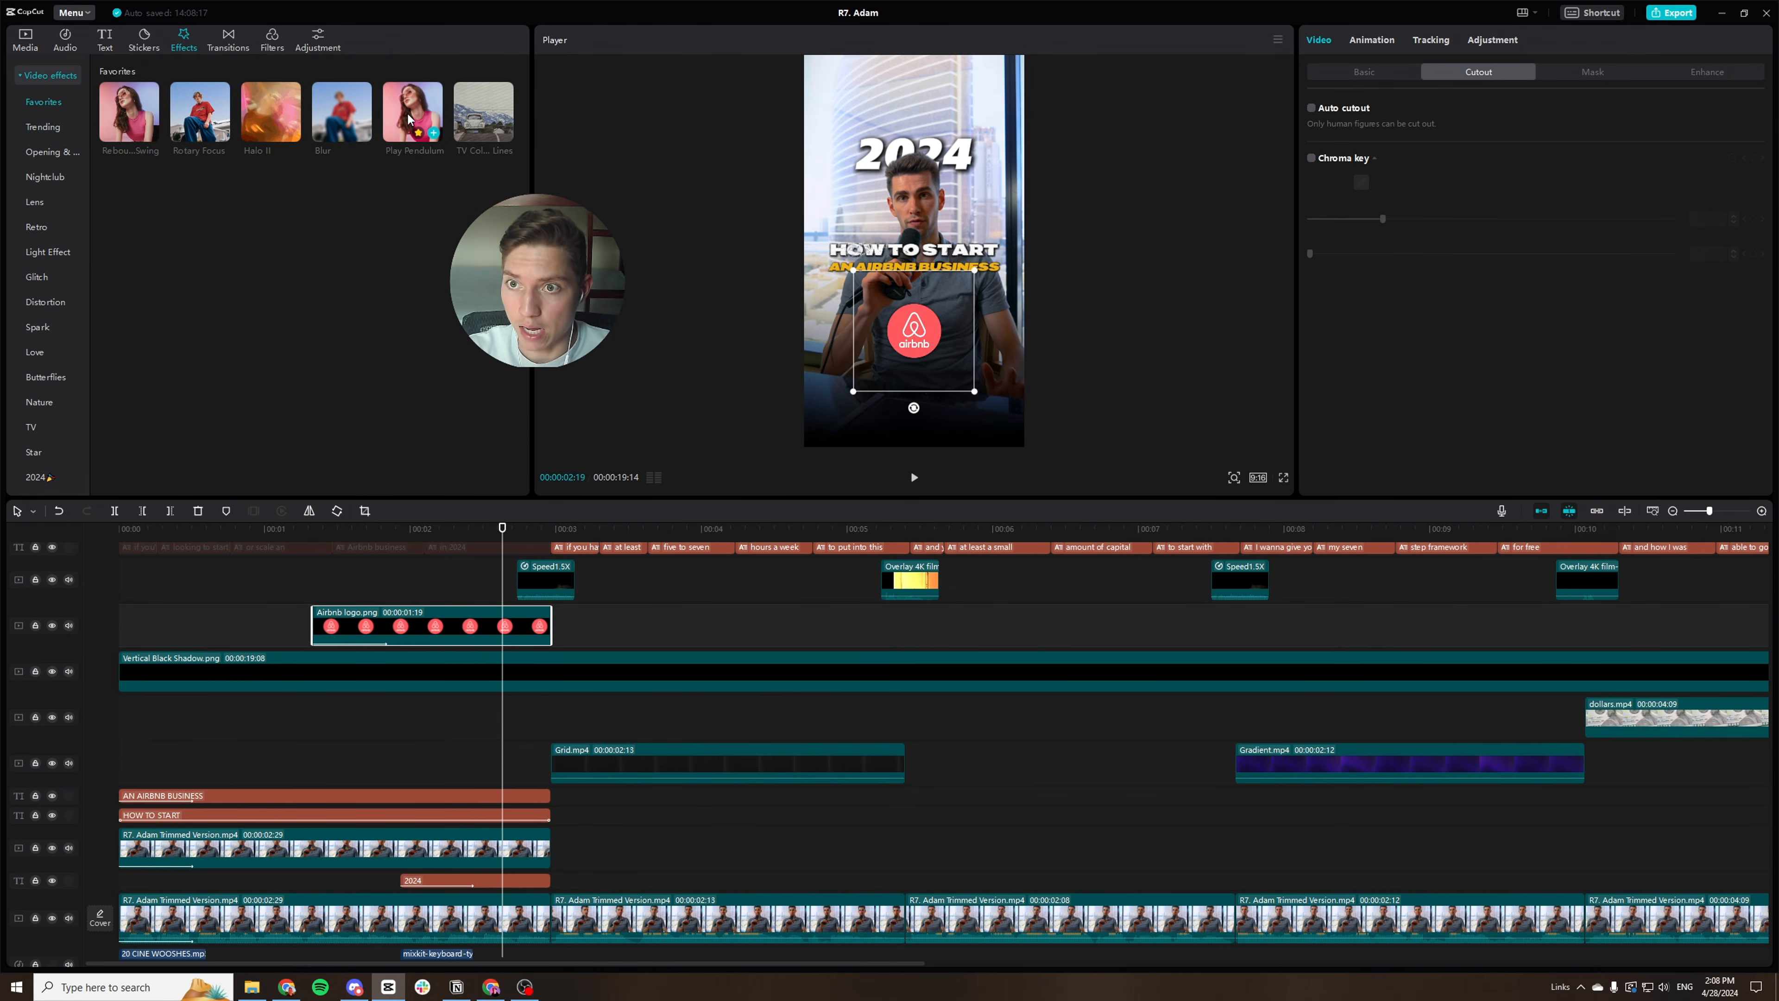
drag(410, 131, 455, 615)
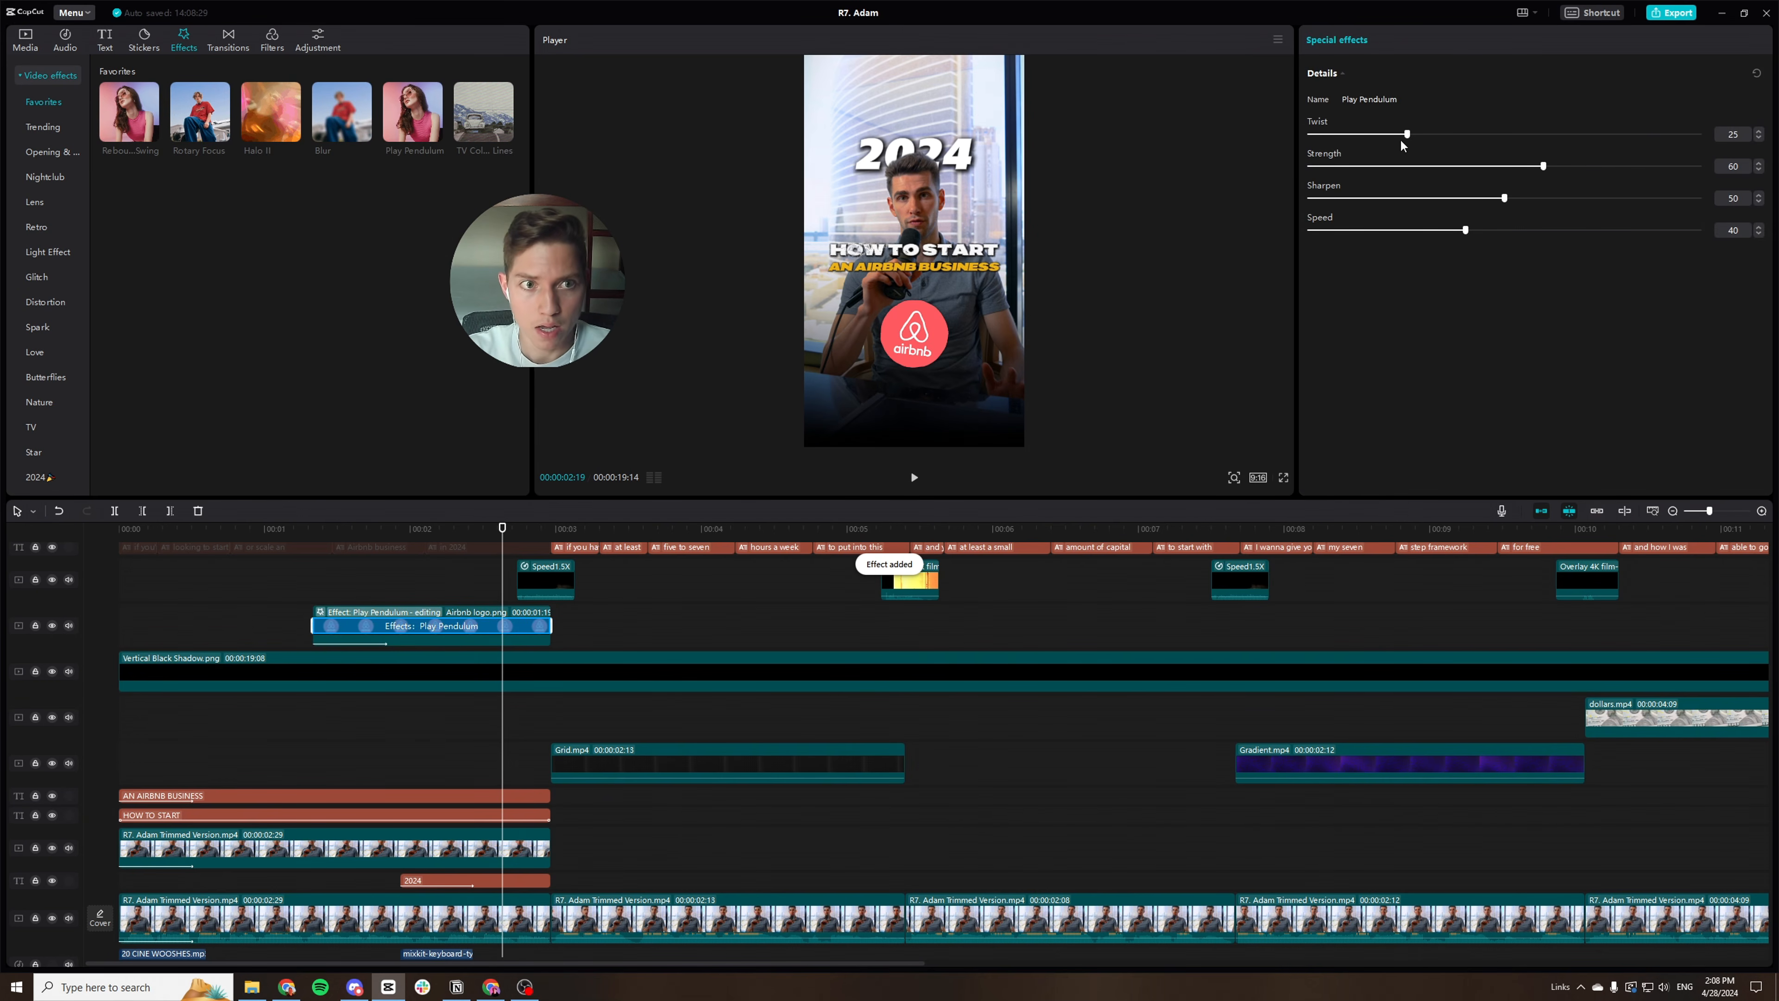
Set the Play Pendulum effect's Twist to 0, Strength to 13 and Speed to 95.
drag(1404, 133, 1267, 107)
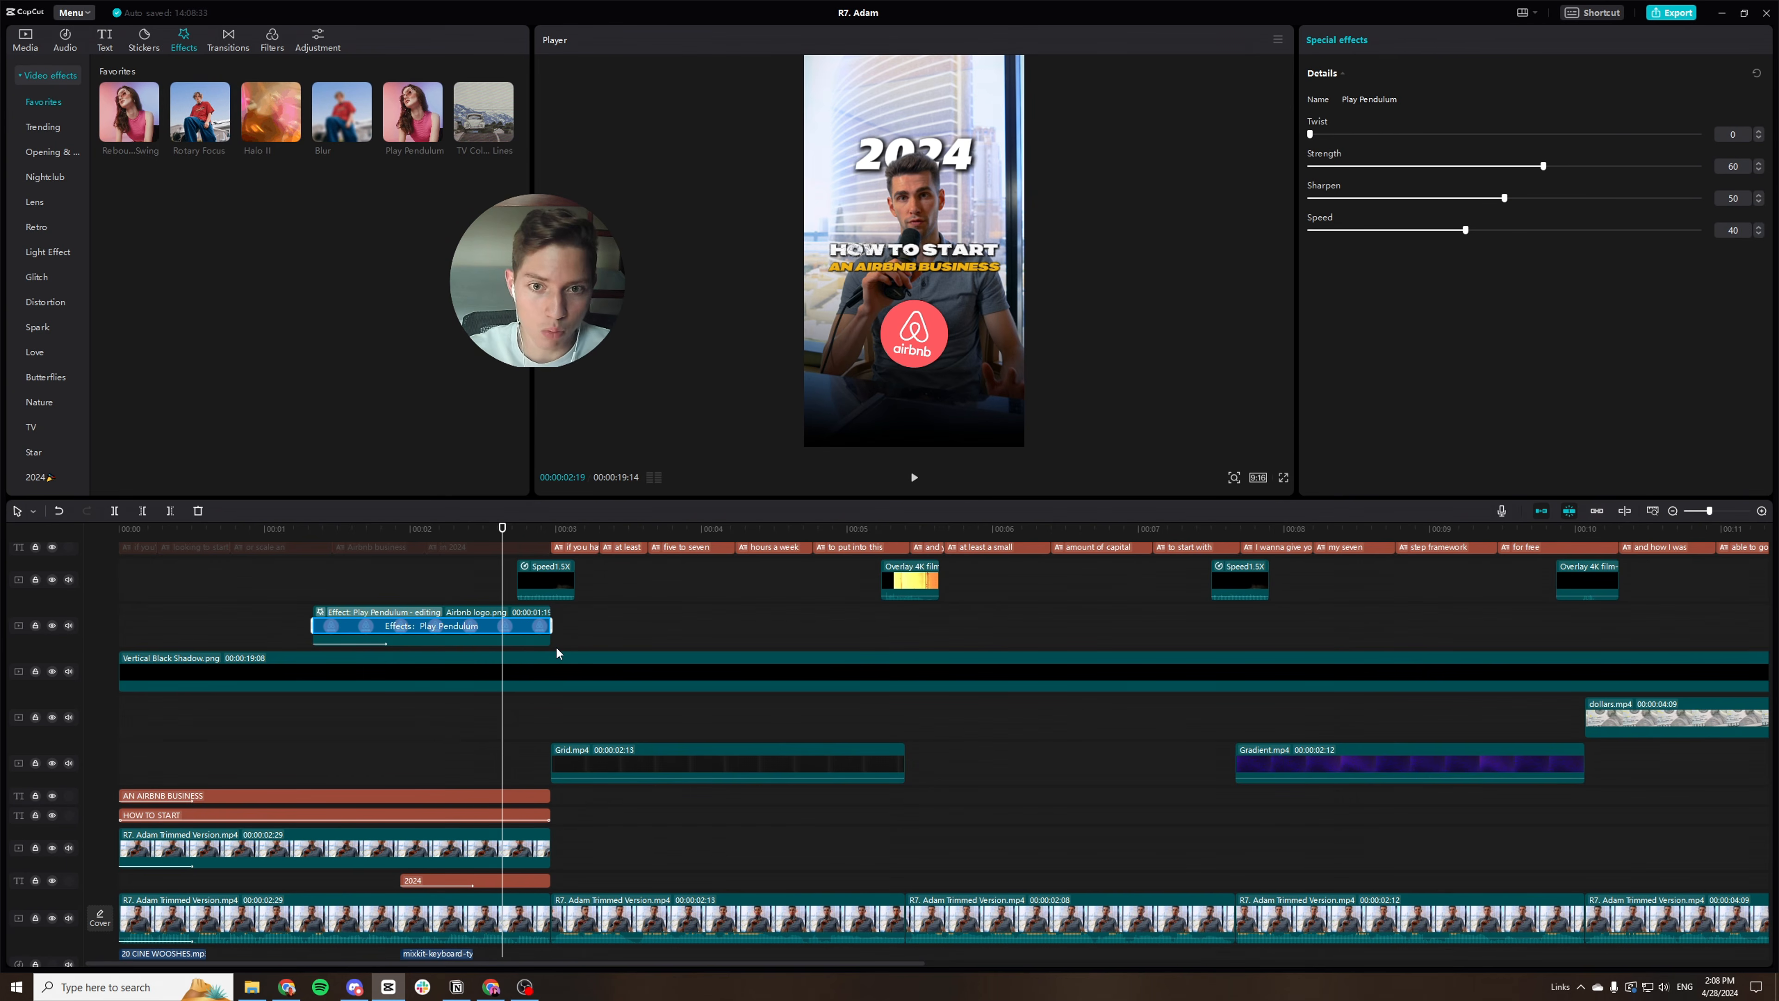
drag(1529, 166, 1361, 166)
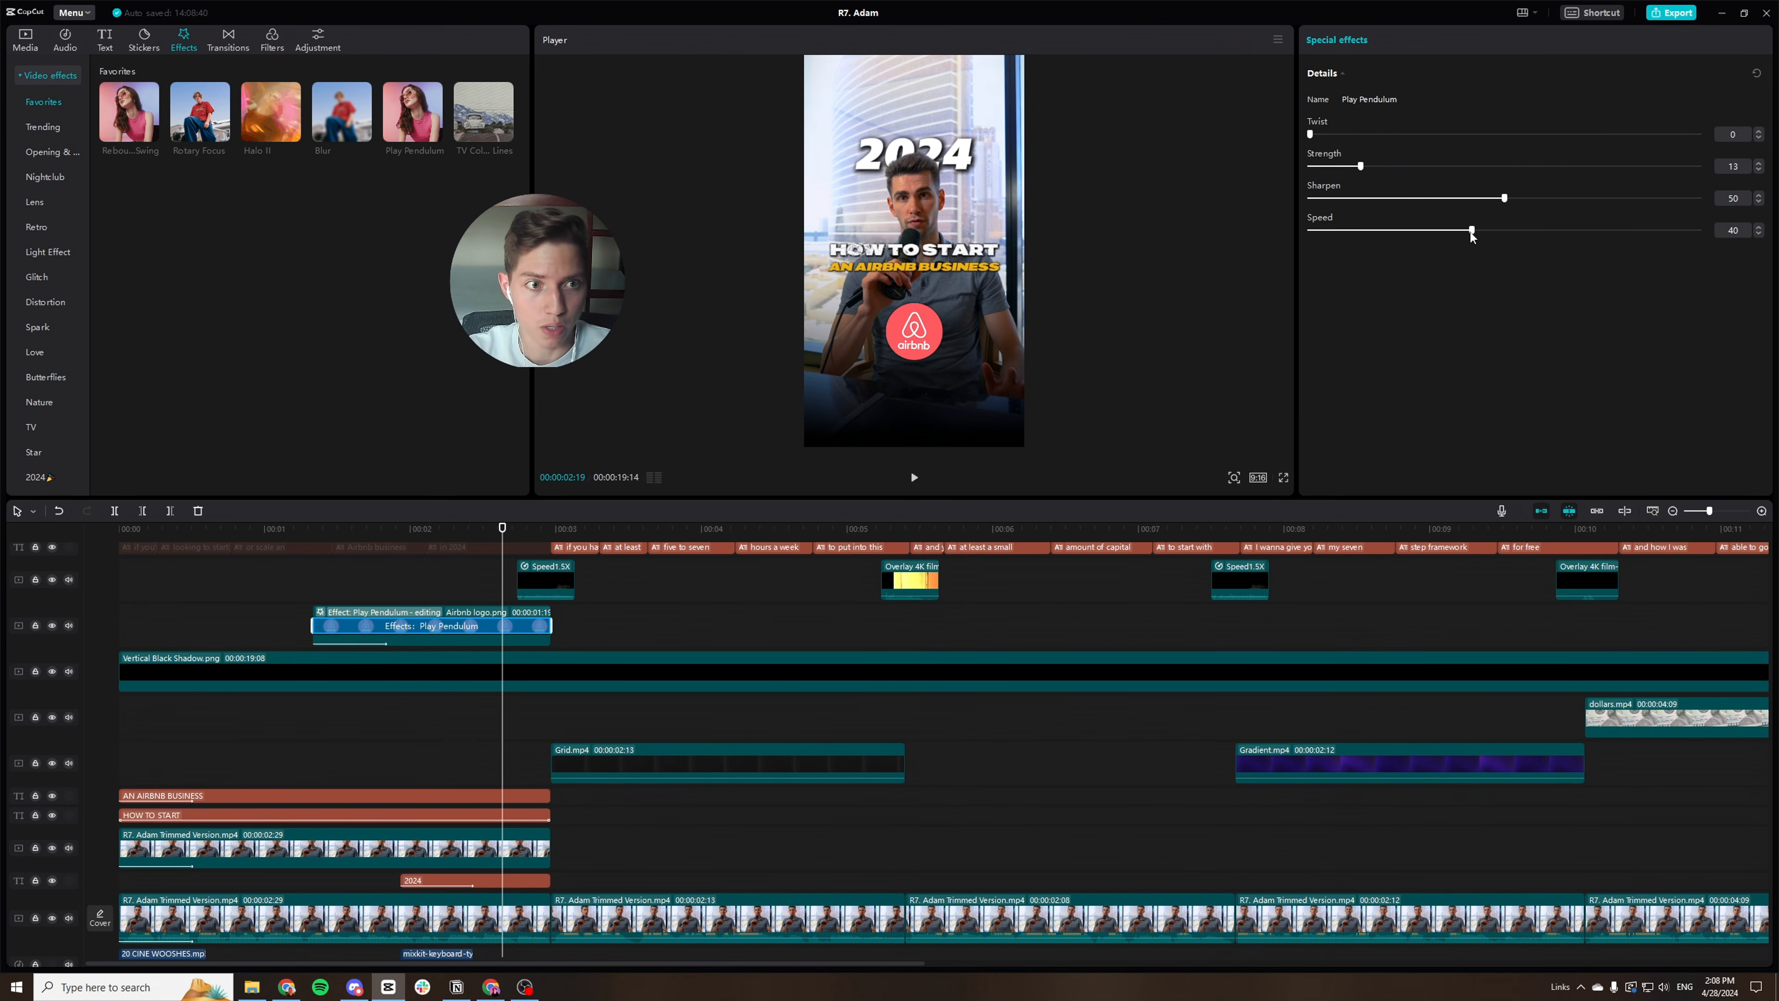
drag(1467, 229, 1591, 230)
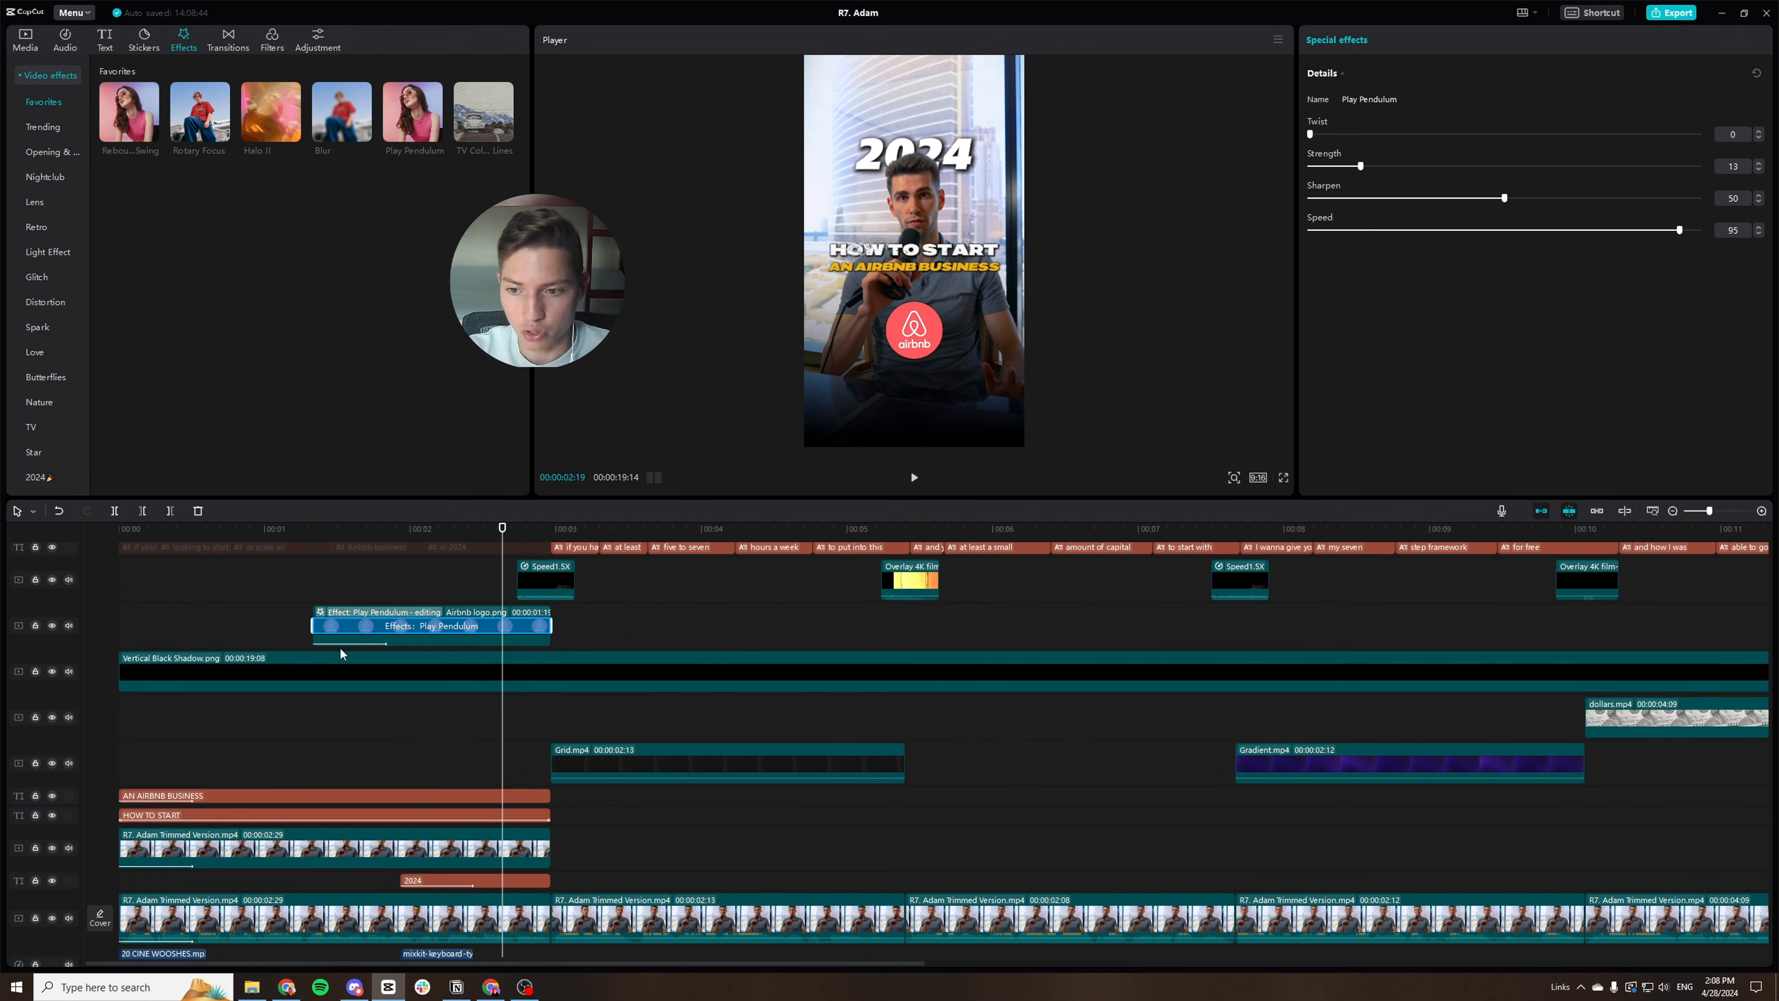
Preview the intro in full screen from the beginning to check the Airbnb logo's pendulum motion.
drag(270, 537, 120, 565)
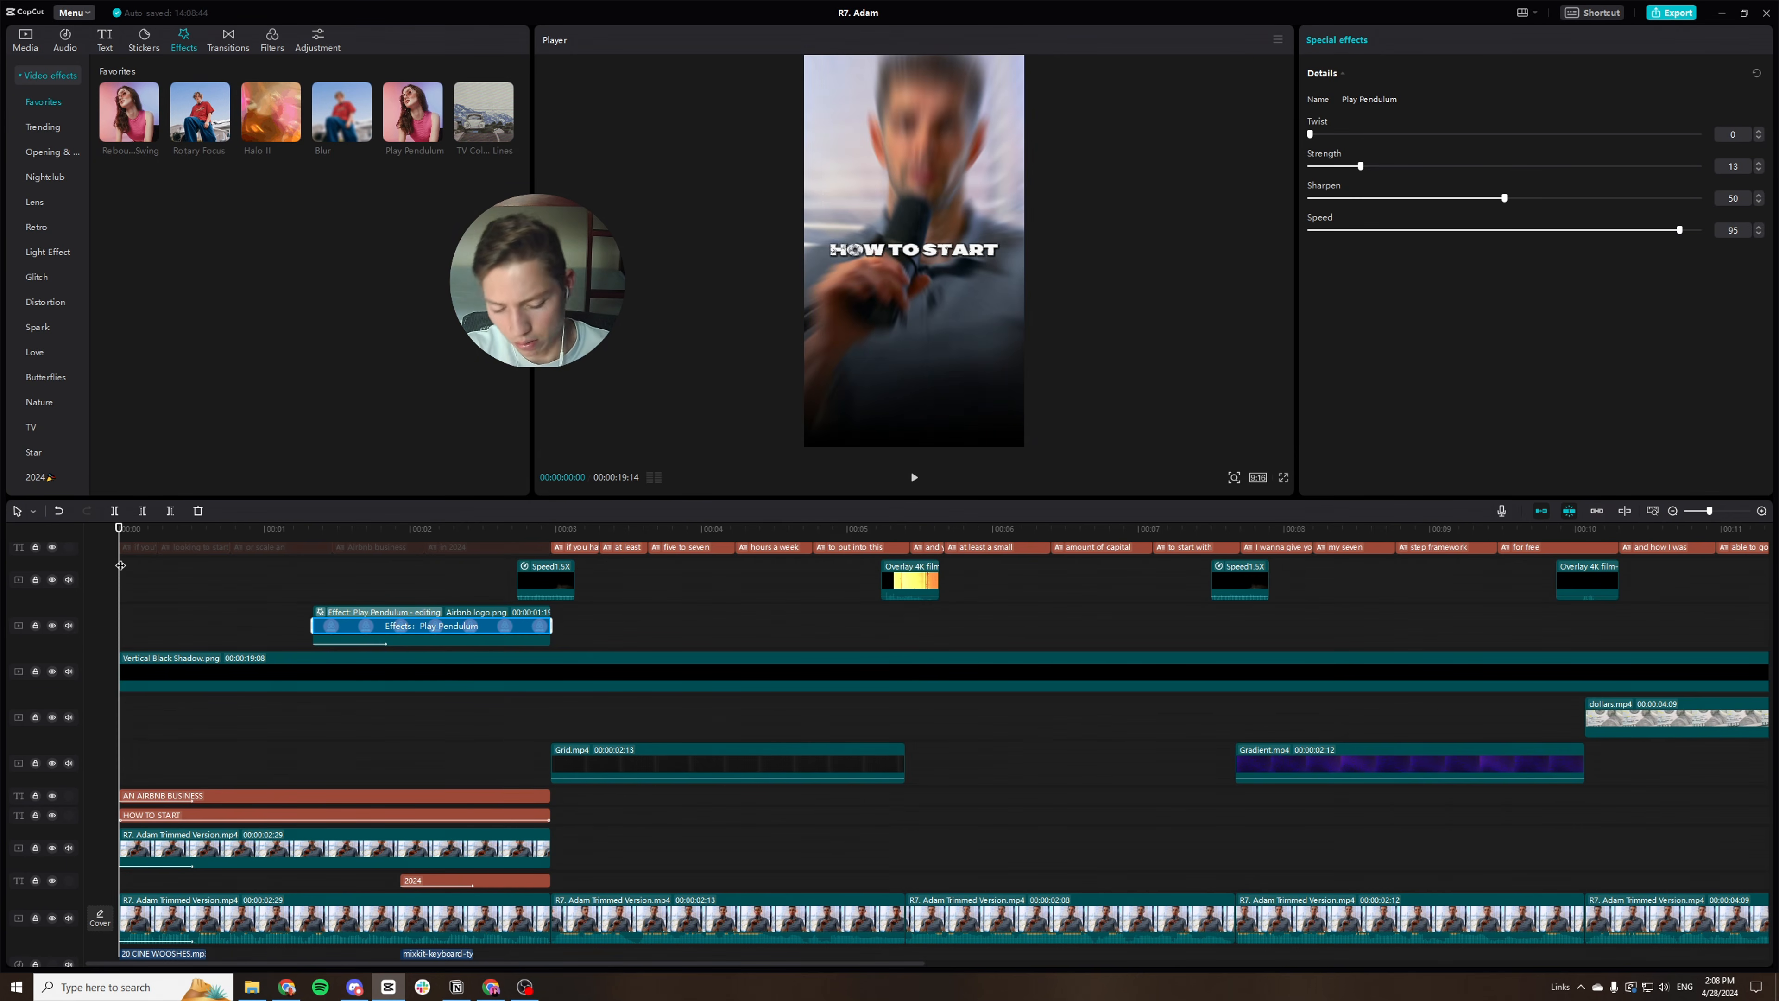
key(ctrl+shift+f)
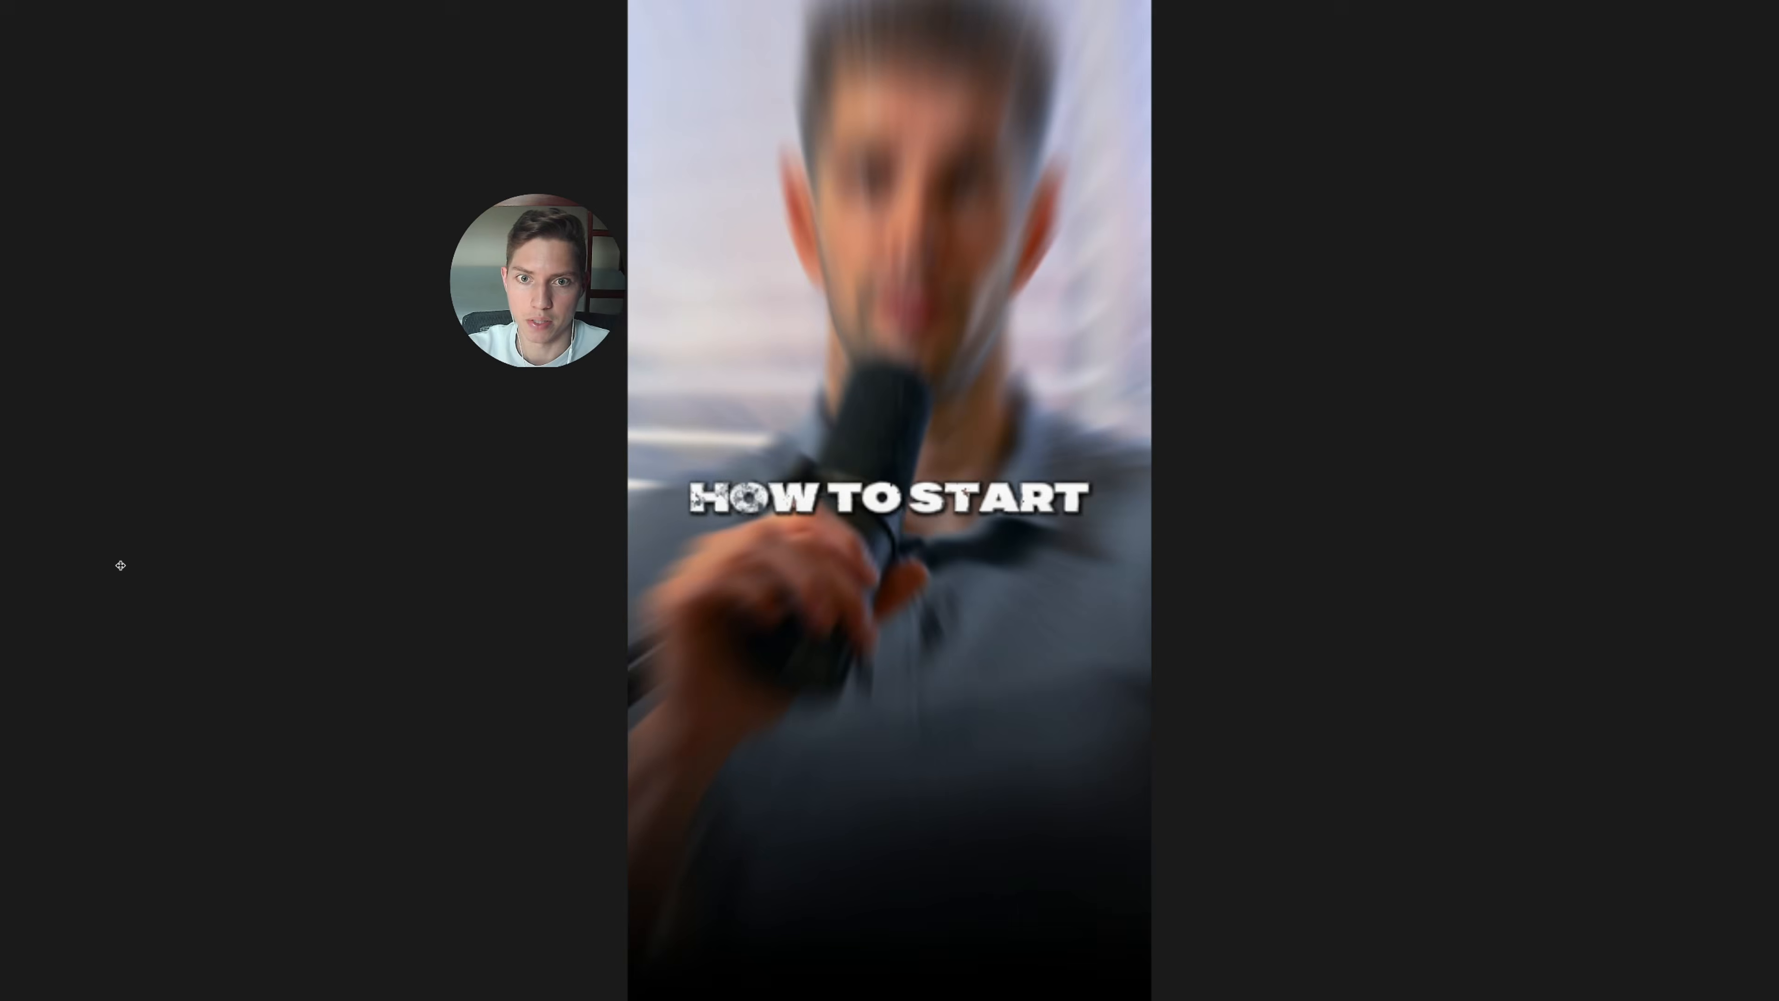
key(space)
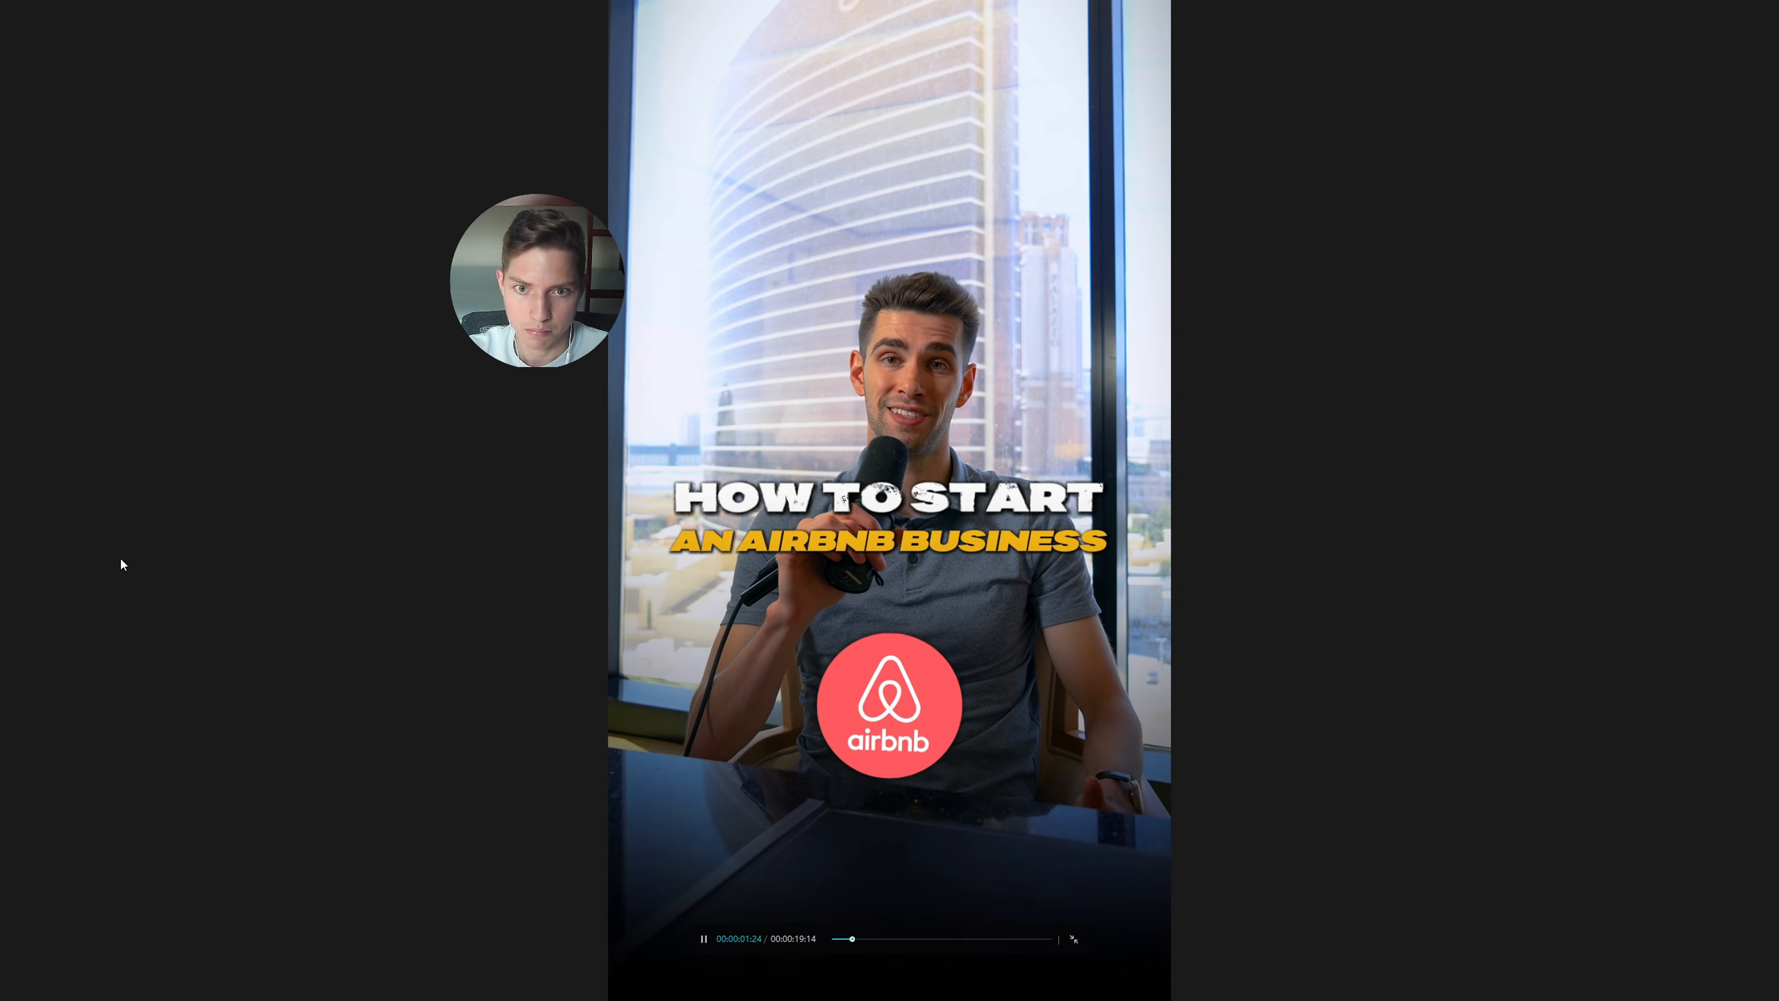
key(Escape)
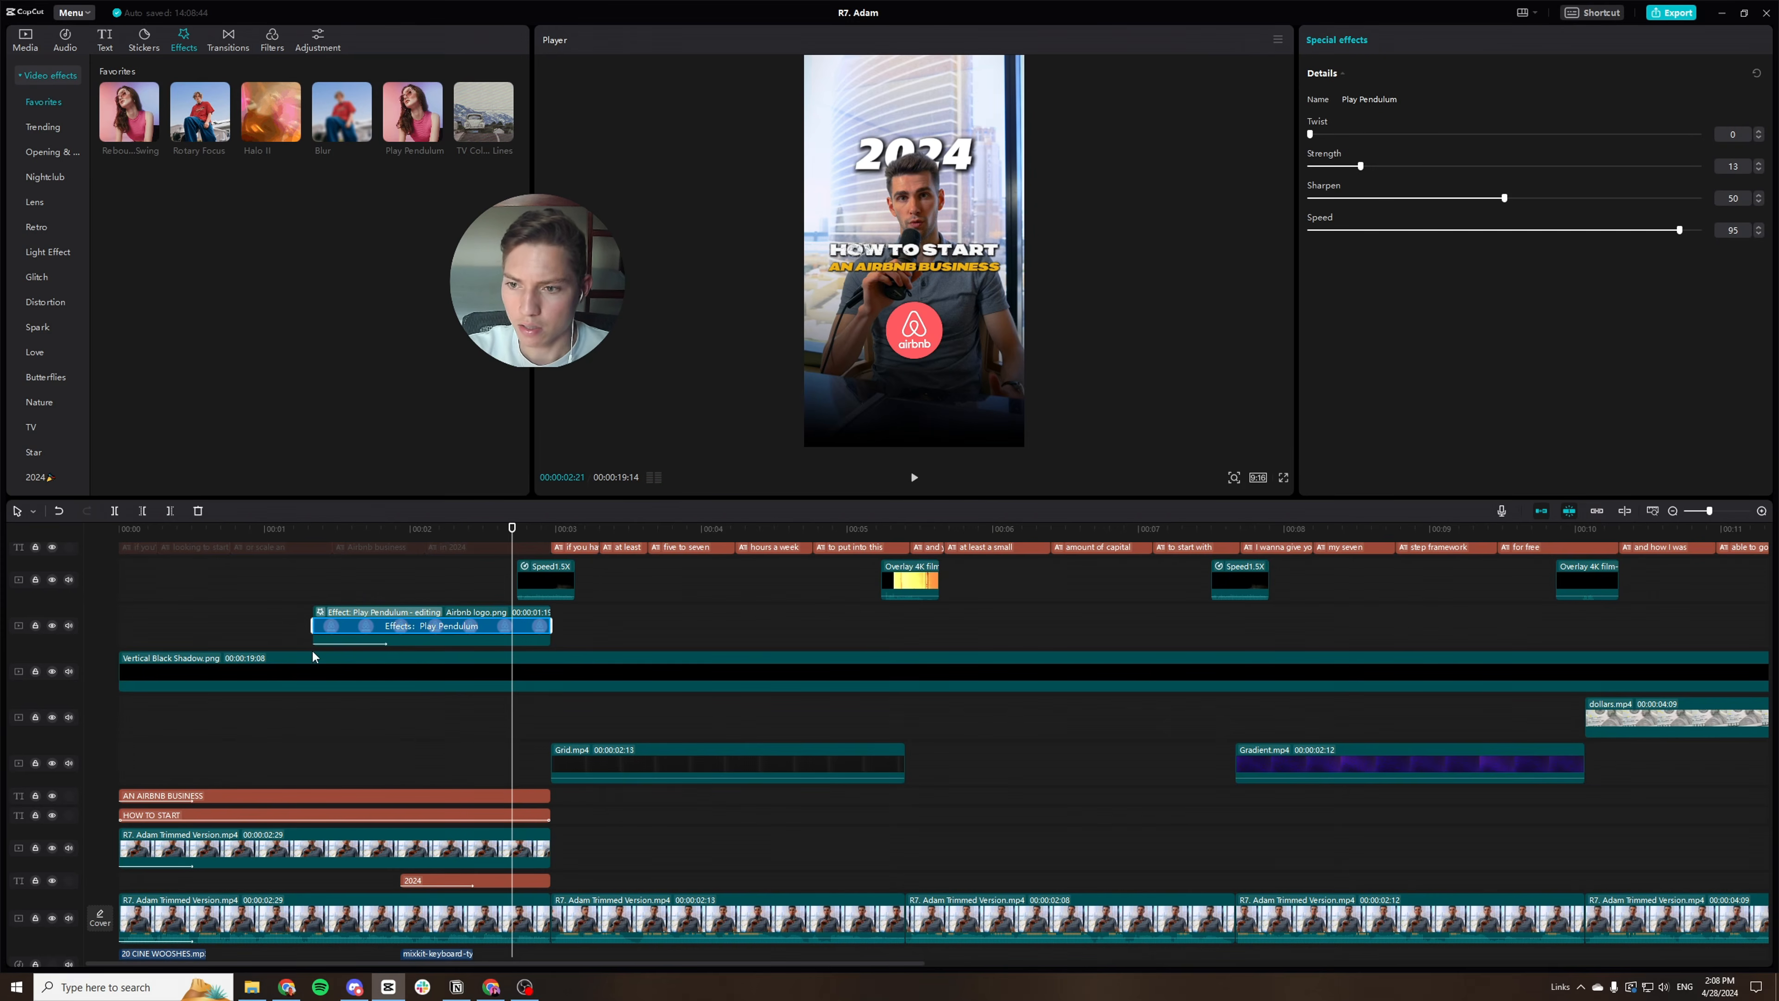
Extend the start of the Airbnb logo clip back to the one-second mark.
click(375, 640)
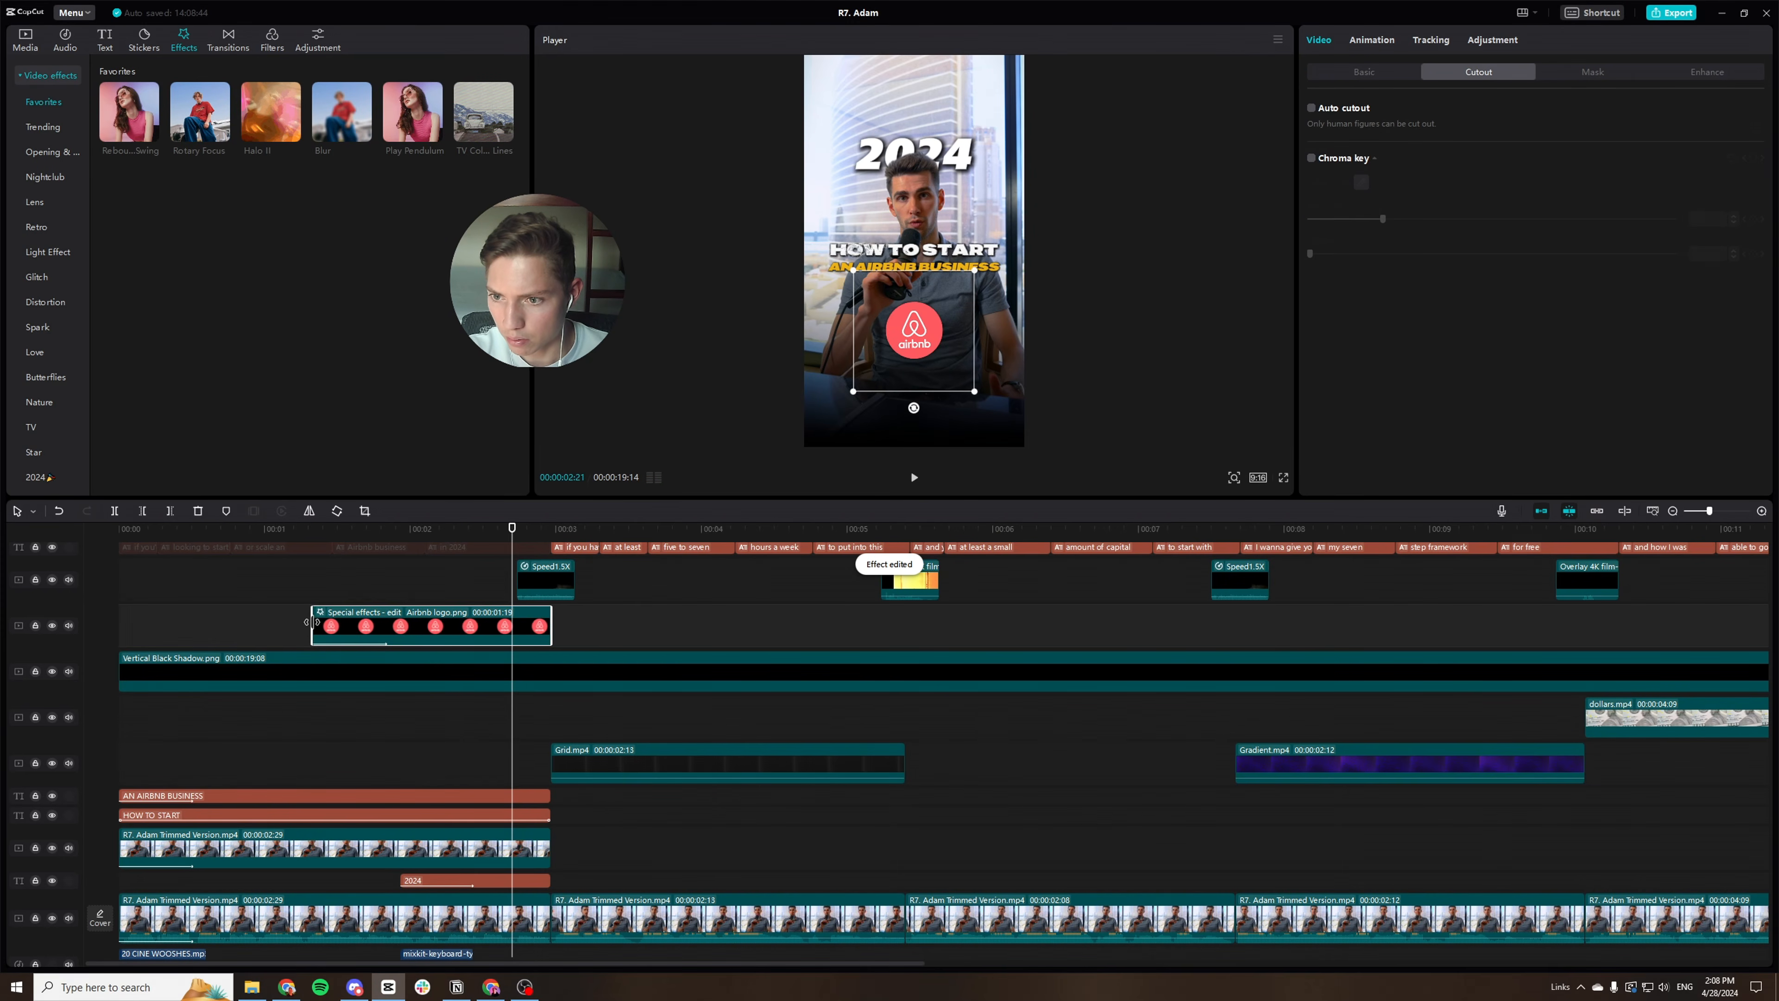
drag(313, 626, 255, 625)
Move the 20 CINE WOOSHES.mp3 clip near the logo's entrance to the lower audio track and place the Whoosh 3 clip around the one-second mark.
scroll(340, 688, down, 3)
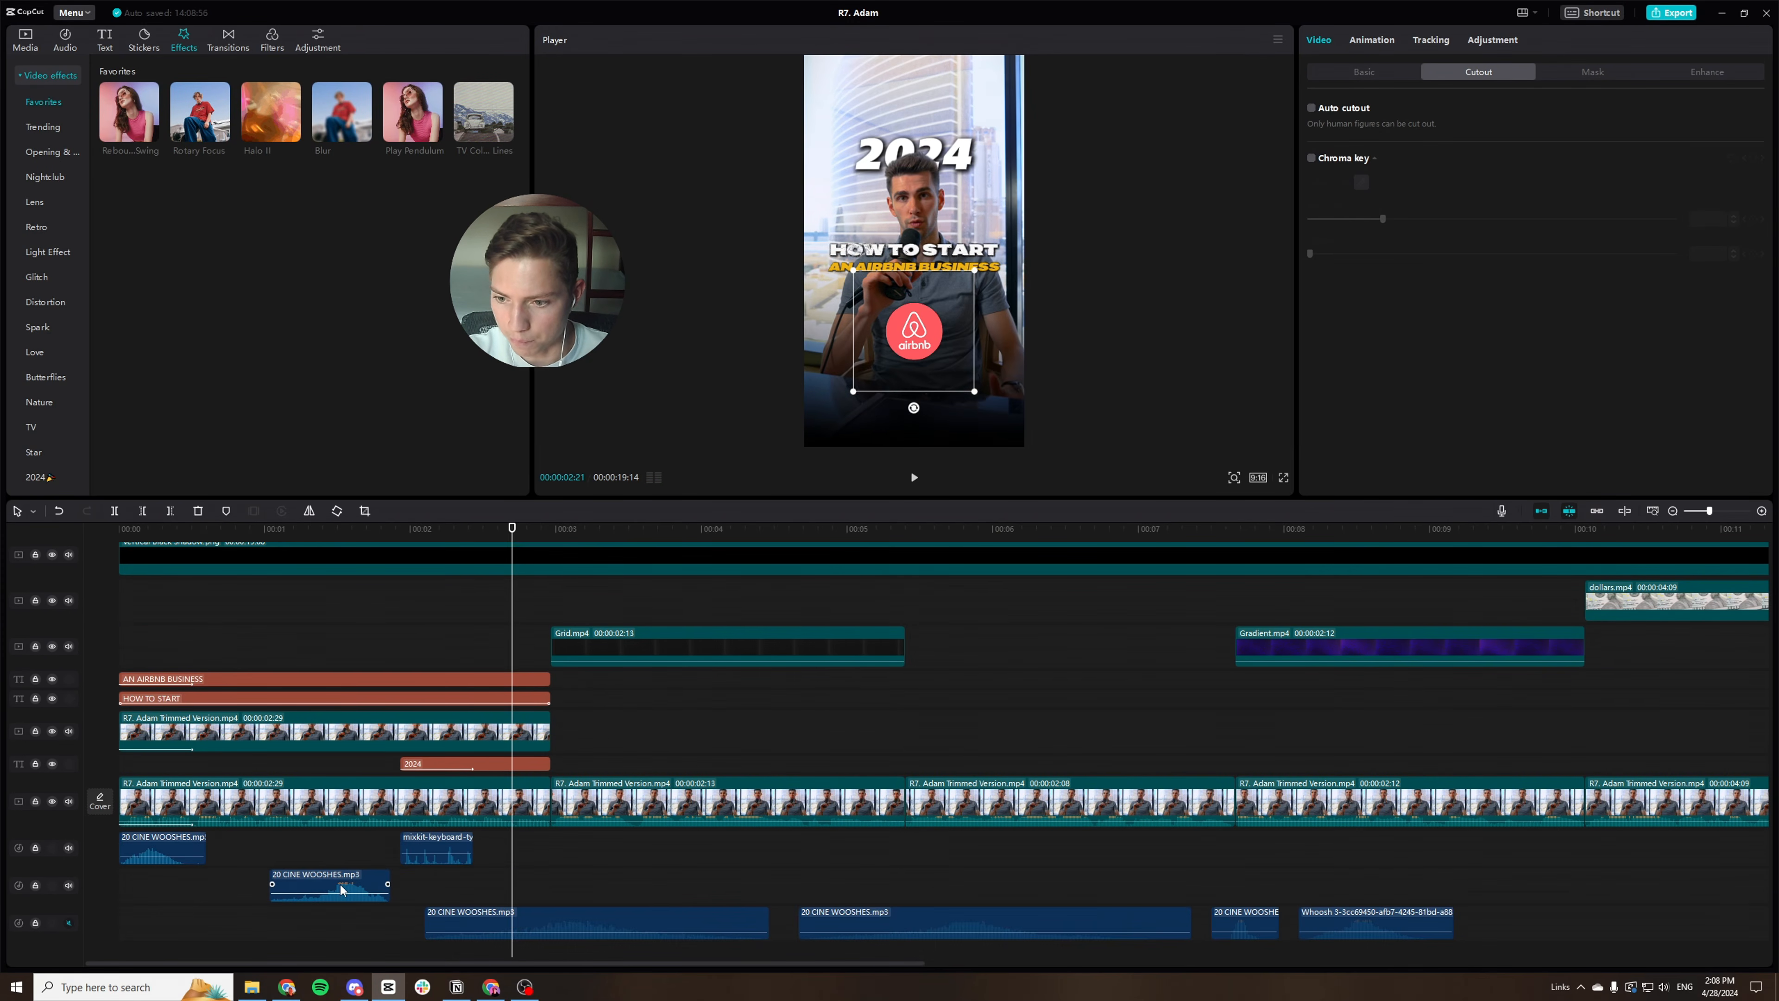
drag(340, 885, 348, 920)
drag(1363, 911, 278, 886)
scroll(314, 817, up, 2)
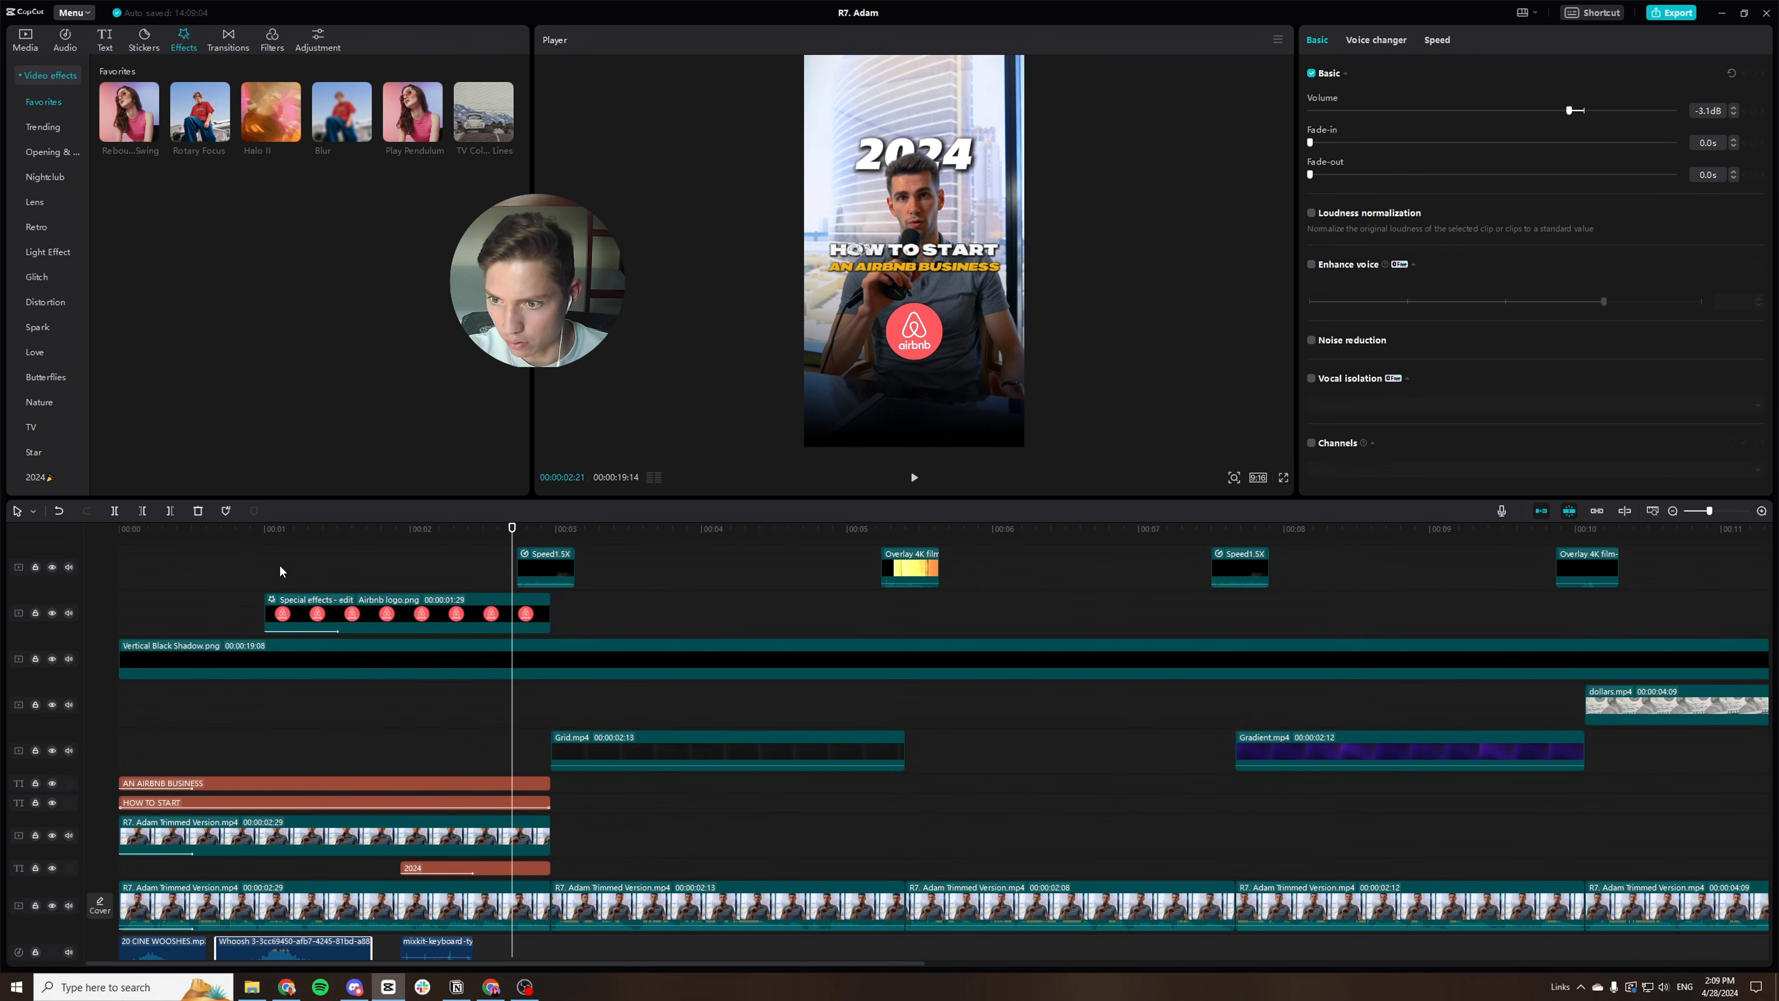
click(265, 531)
scroll(210, 547, down, 2)
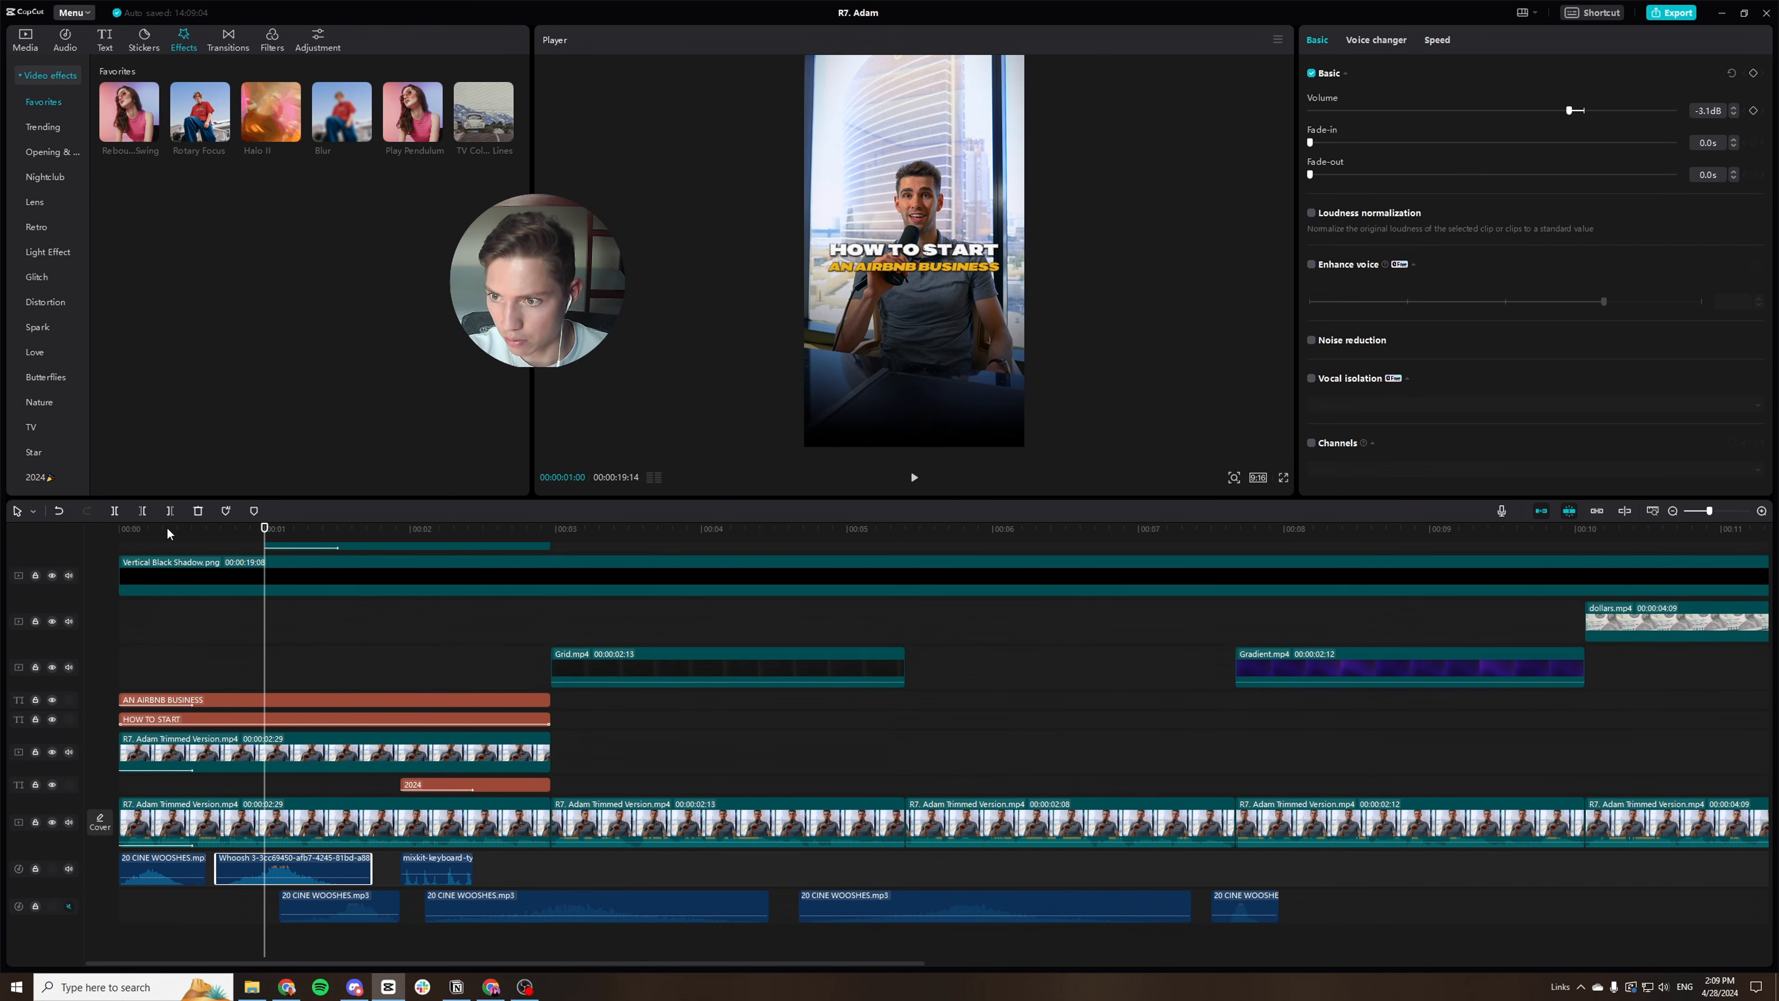
Preview the video in full screen from the beginning to check the intro's logo entrance against the moved whoosh sounds.
drag(167, 529, 89, 524)
key(ctrl+f)
key(space)
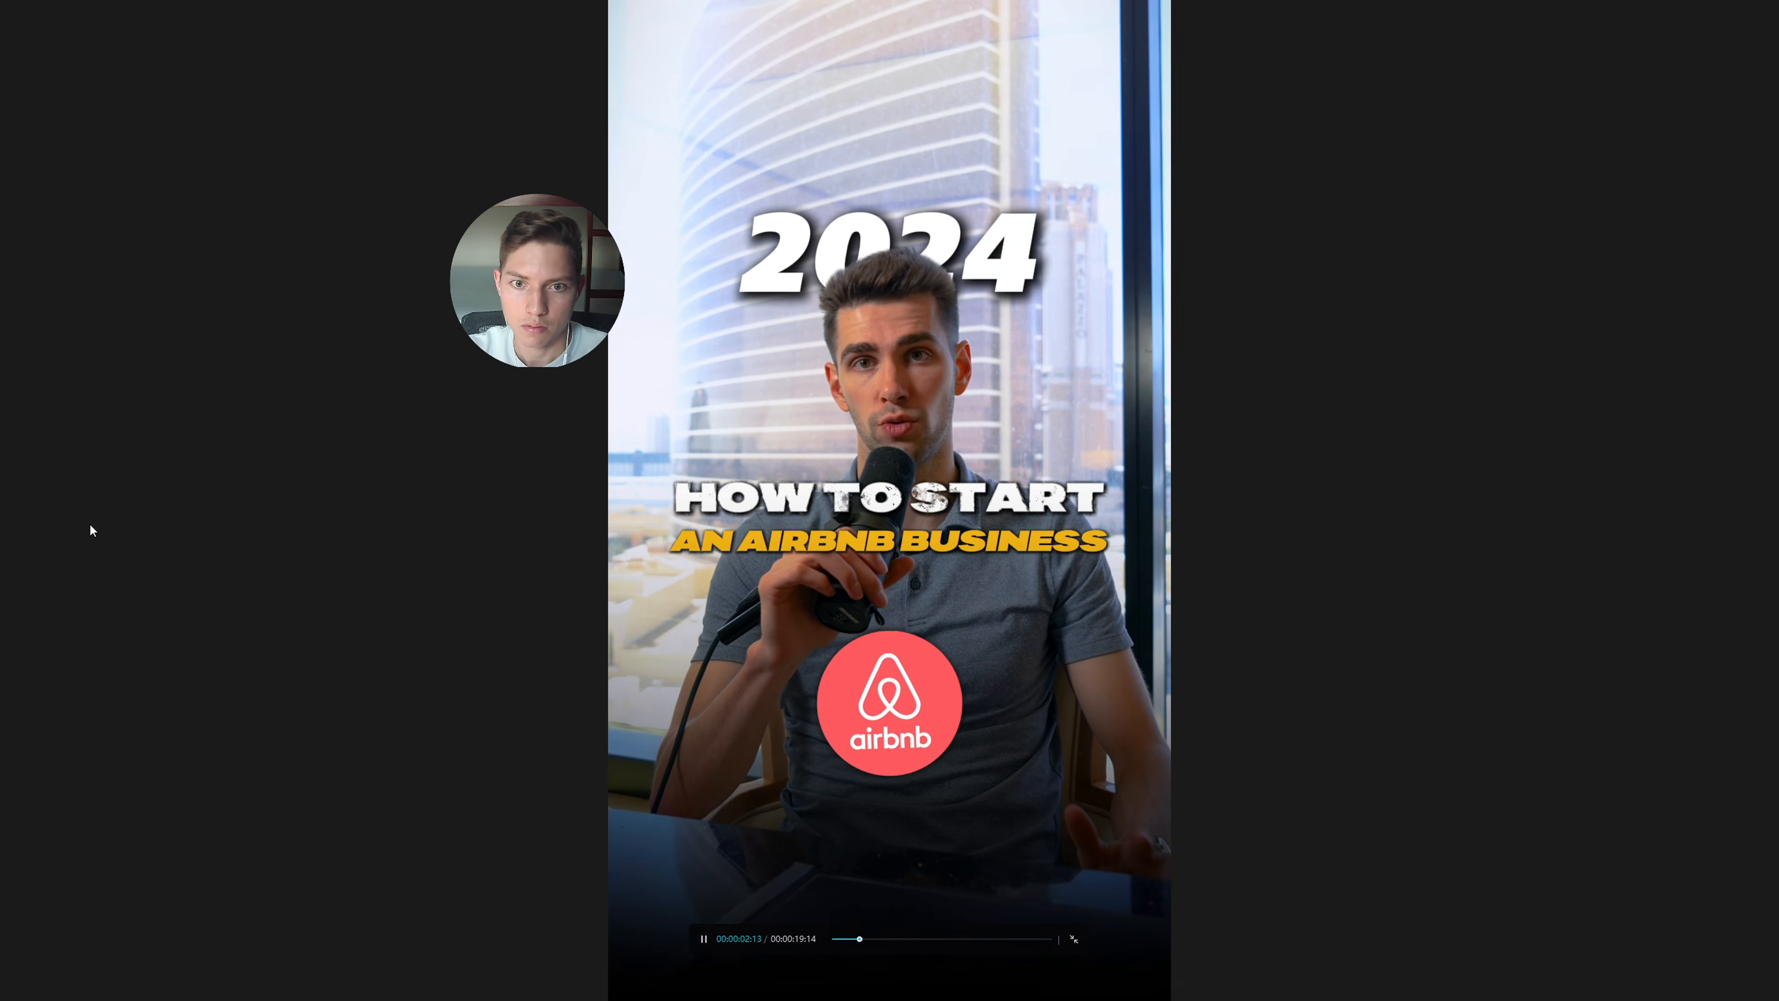
key(Escape)
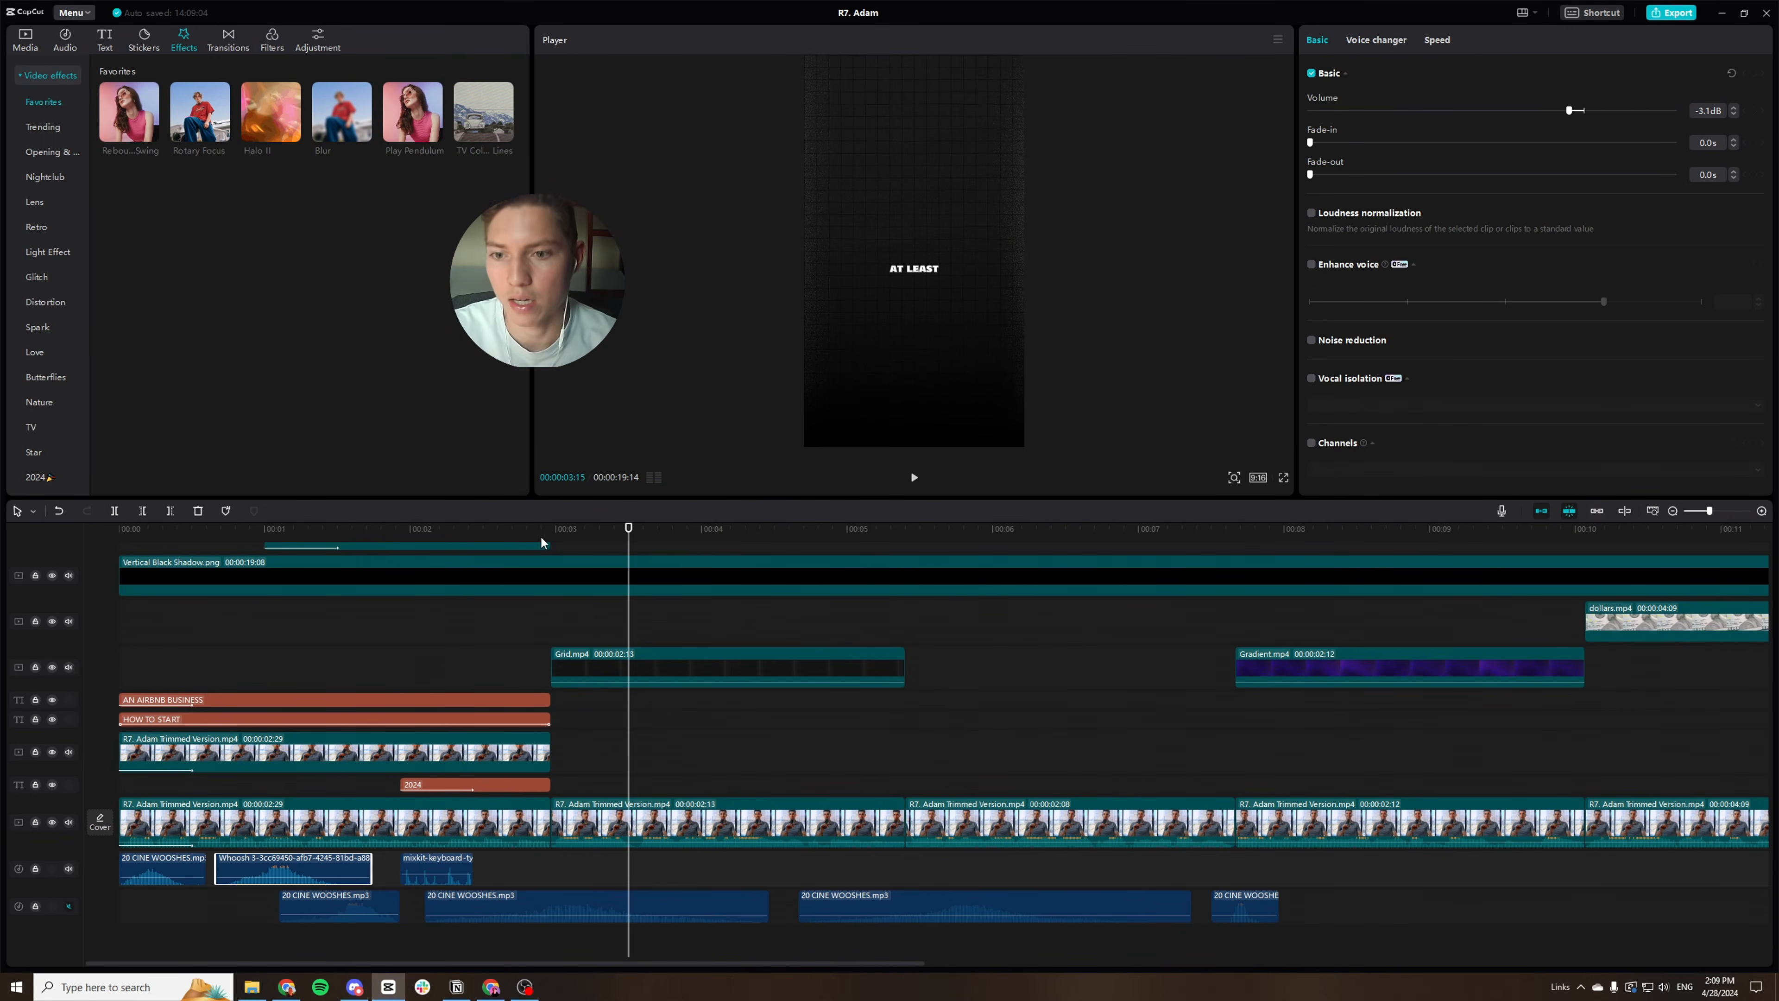
Duplicate the main-track speaker clip that starts at 00:00:02:29 onto the track directly above Grid.mp4, aligned with the Grid.mp4 start.
click(553, 528)
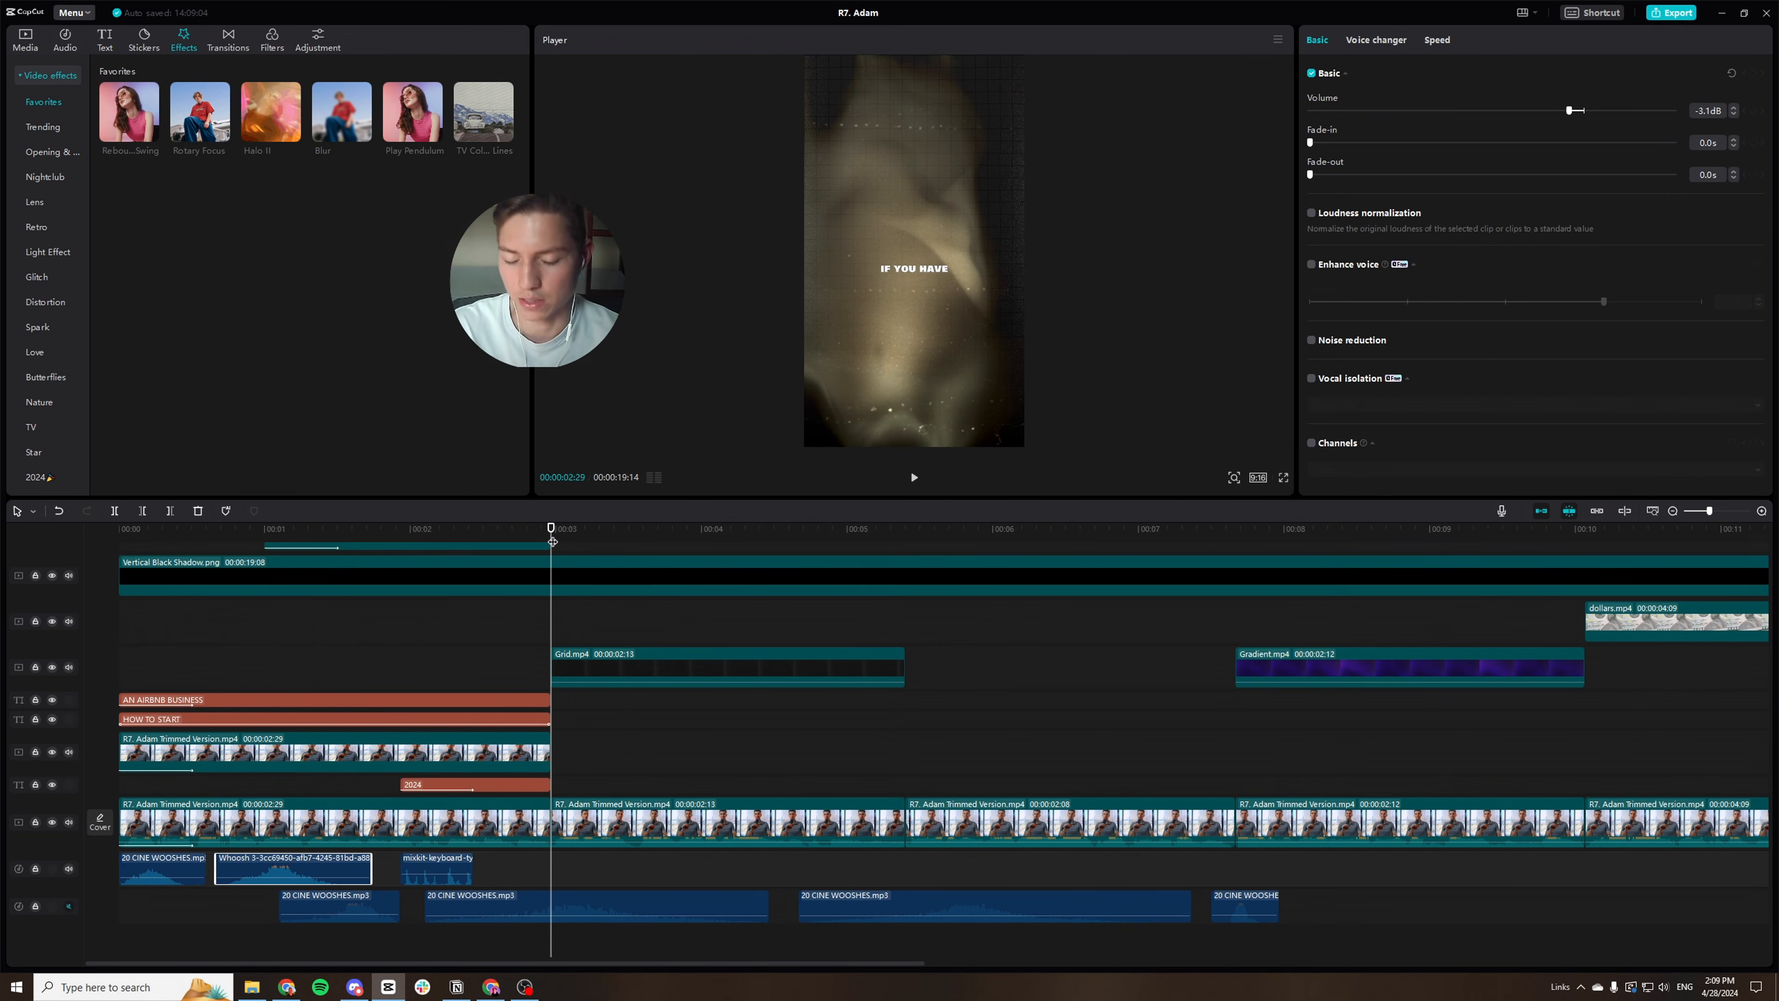
drag(553, 541, 551, 642)
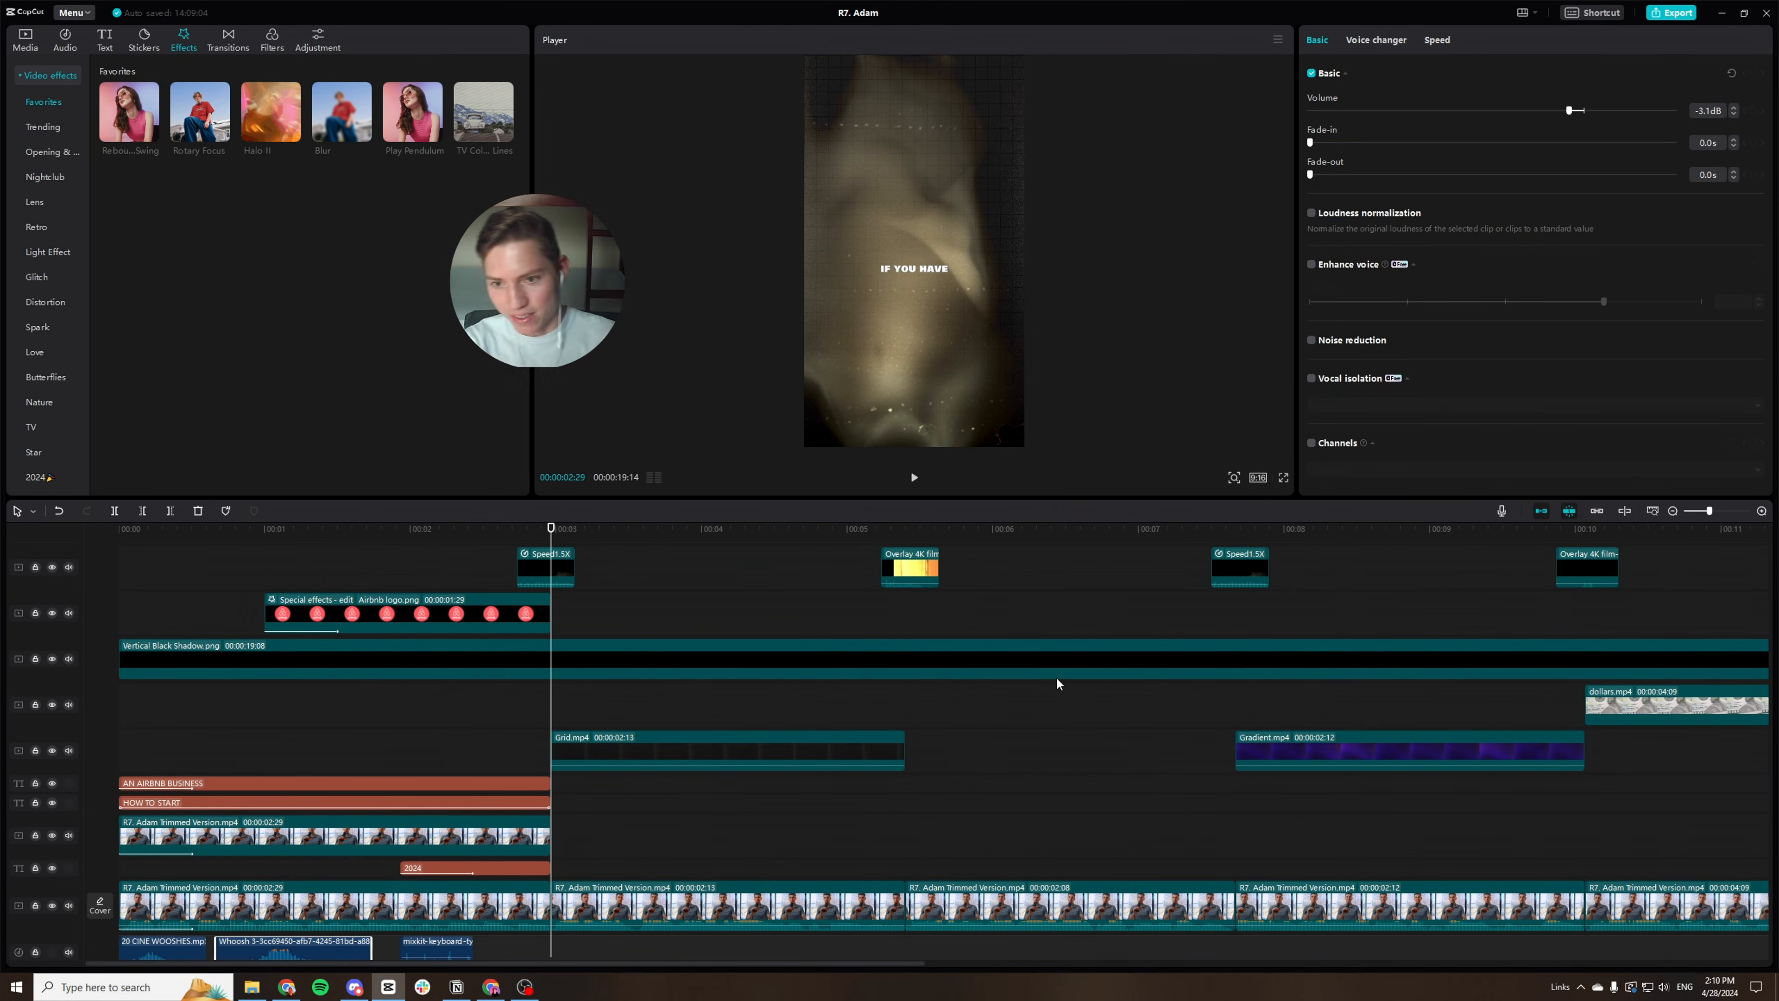
drag(550, 537, 764, 714)
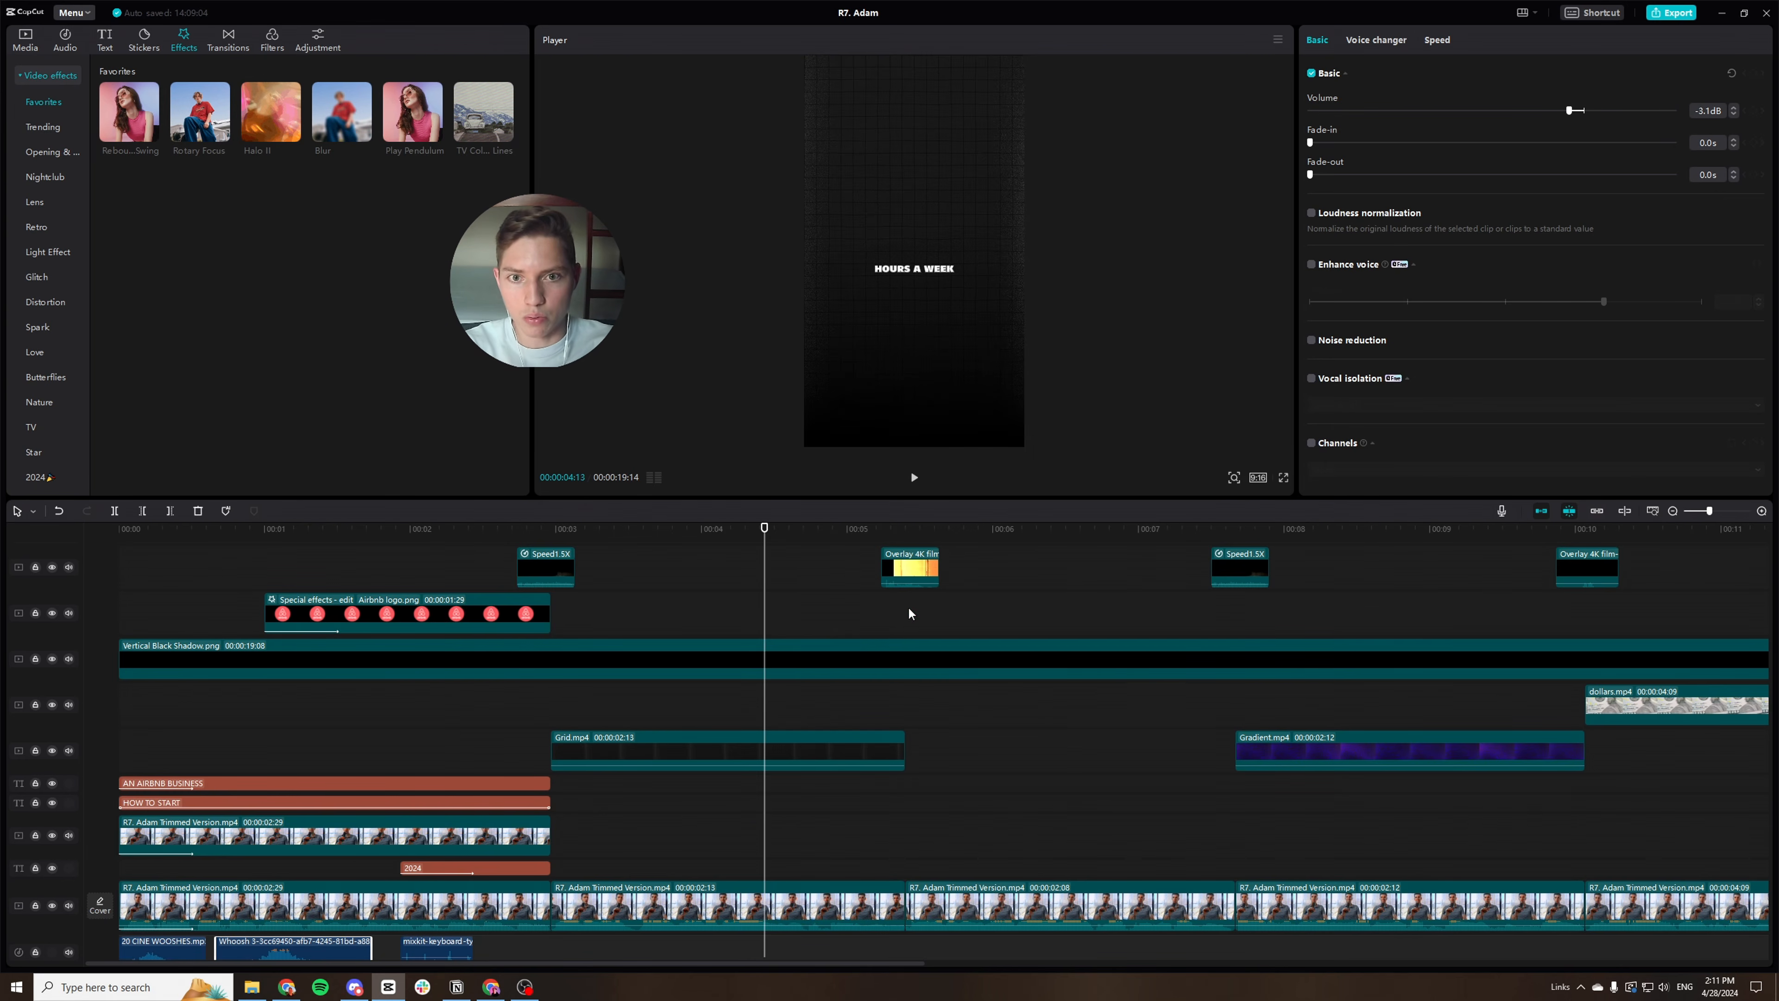
scroll(908, 606, down, 1)
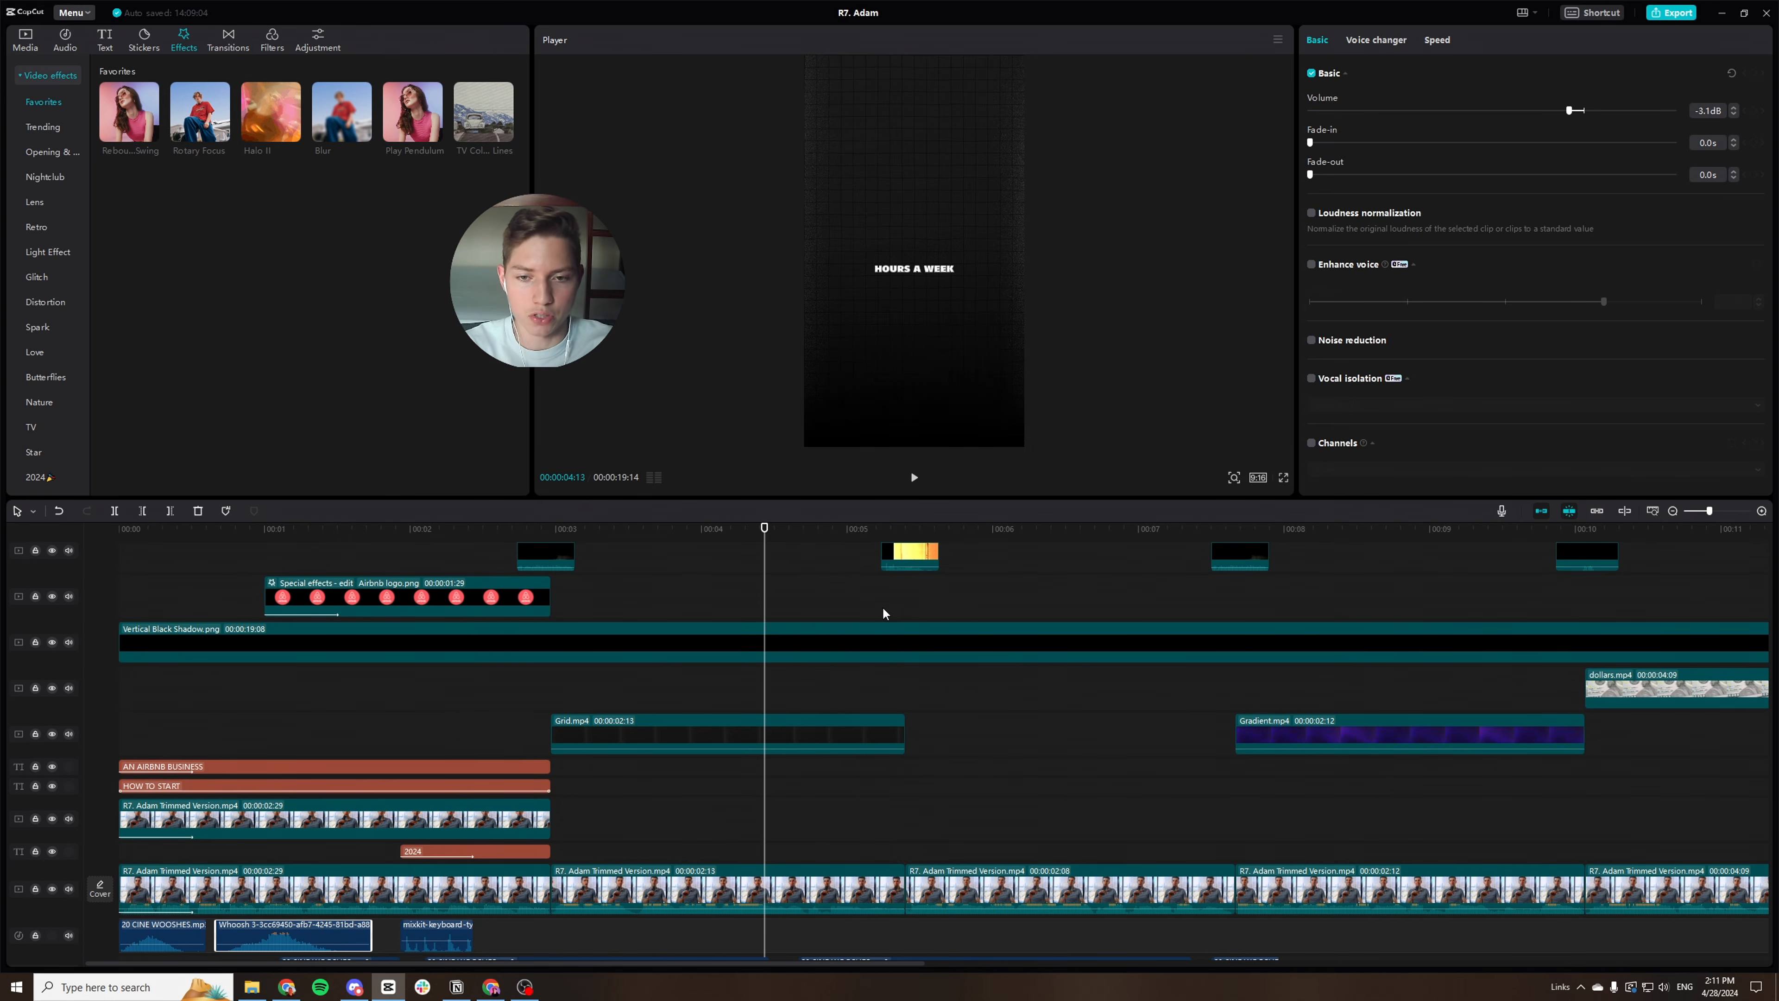
drag(773, 544, 720, 548)
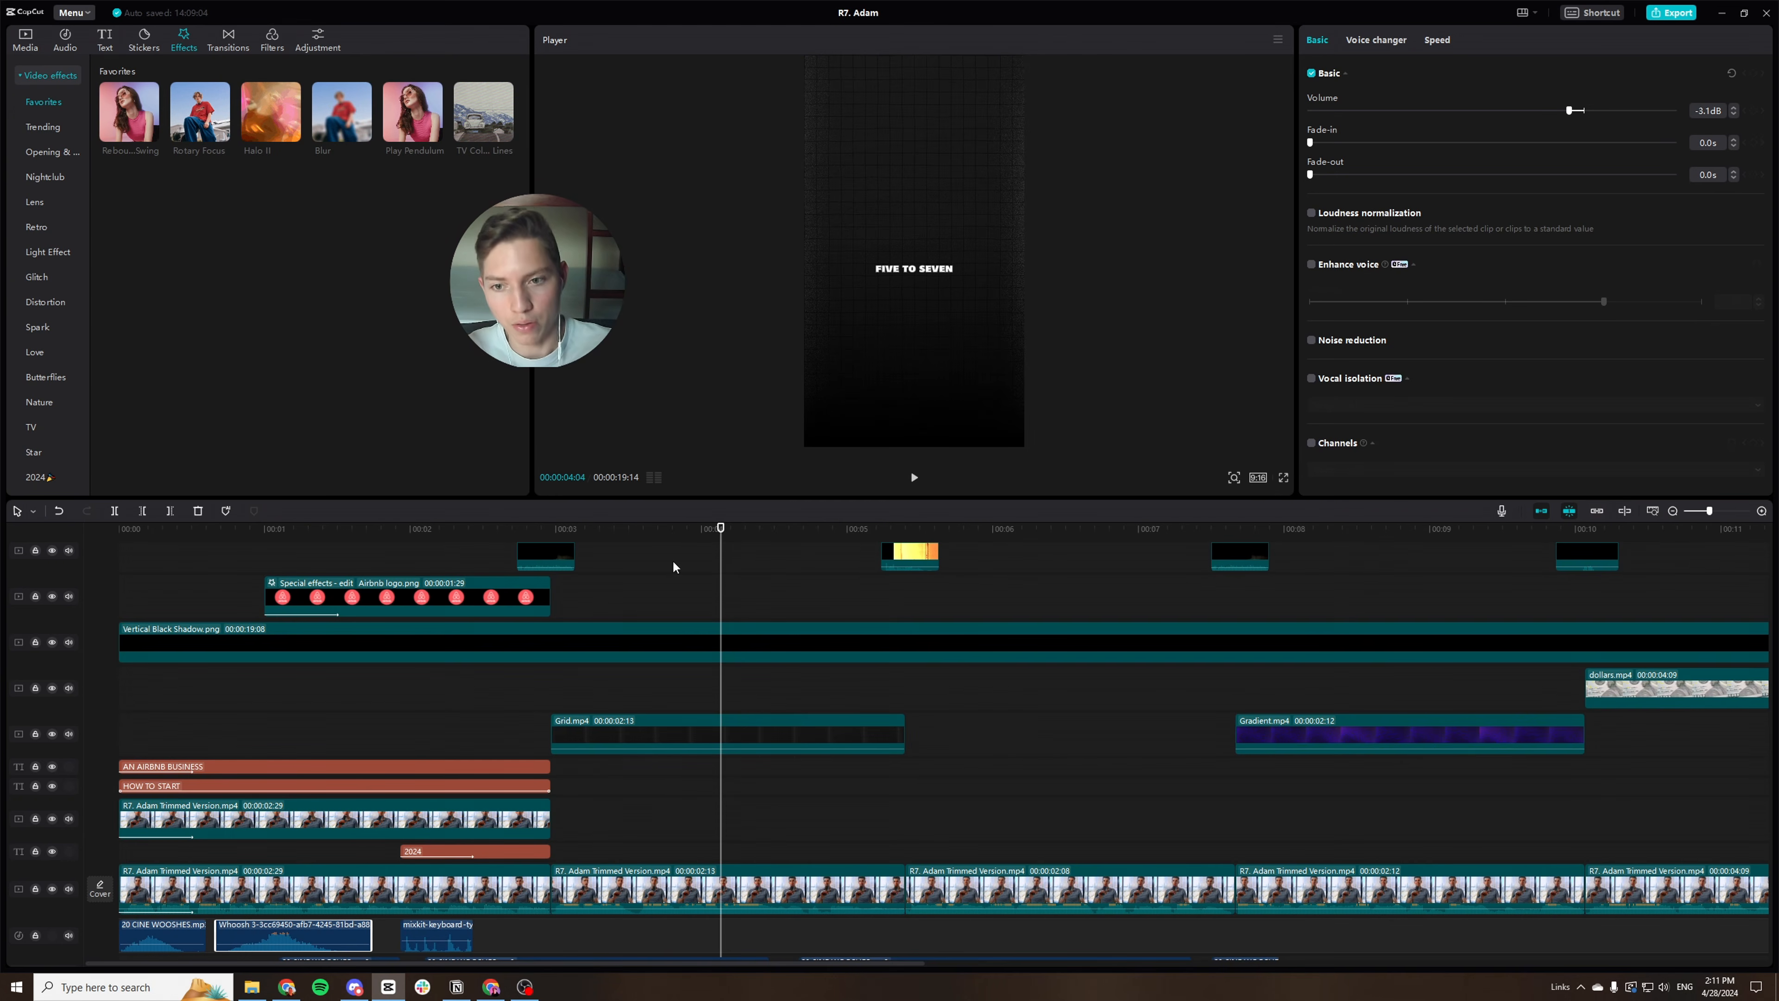
drag(721, 544, 550, 567)
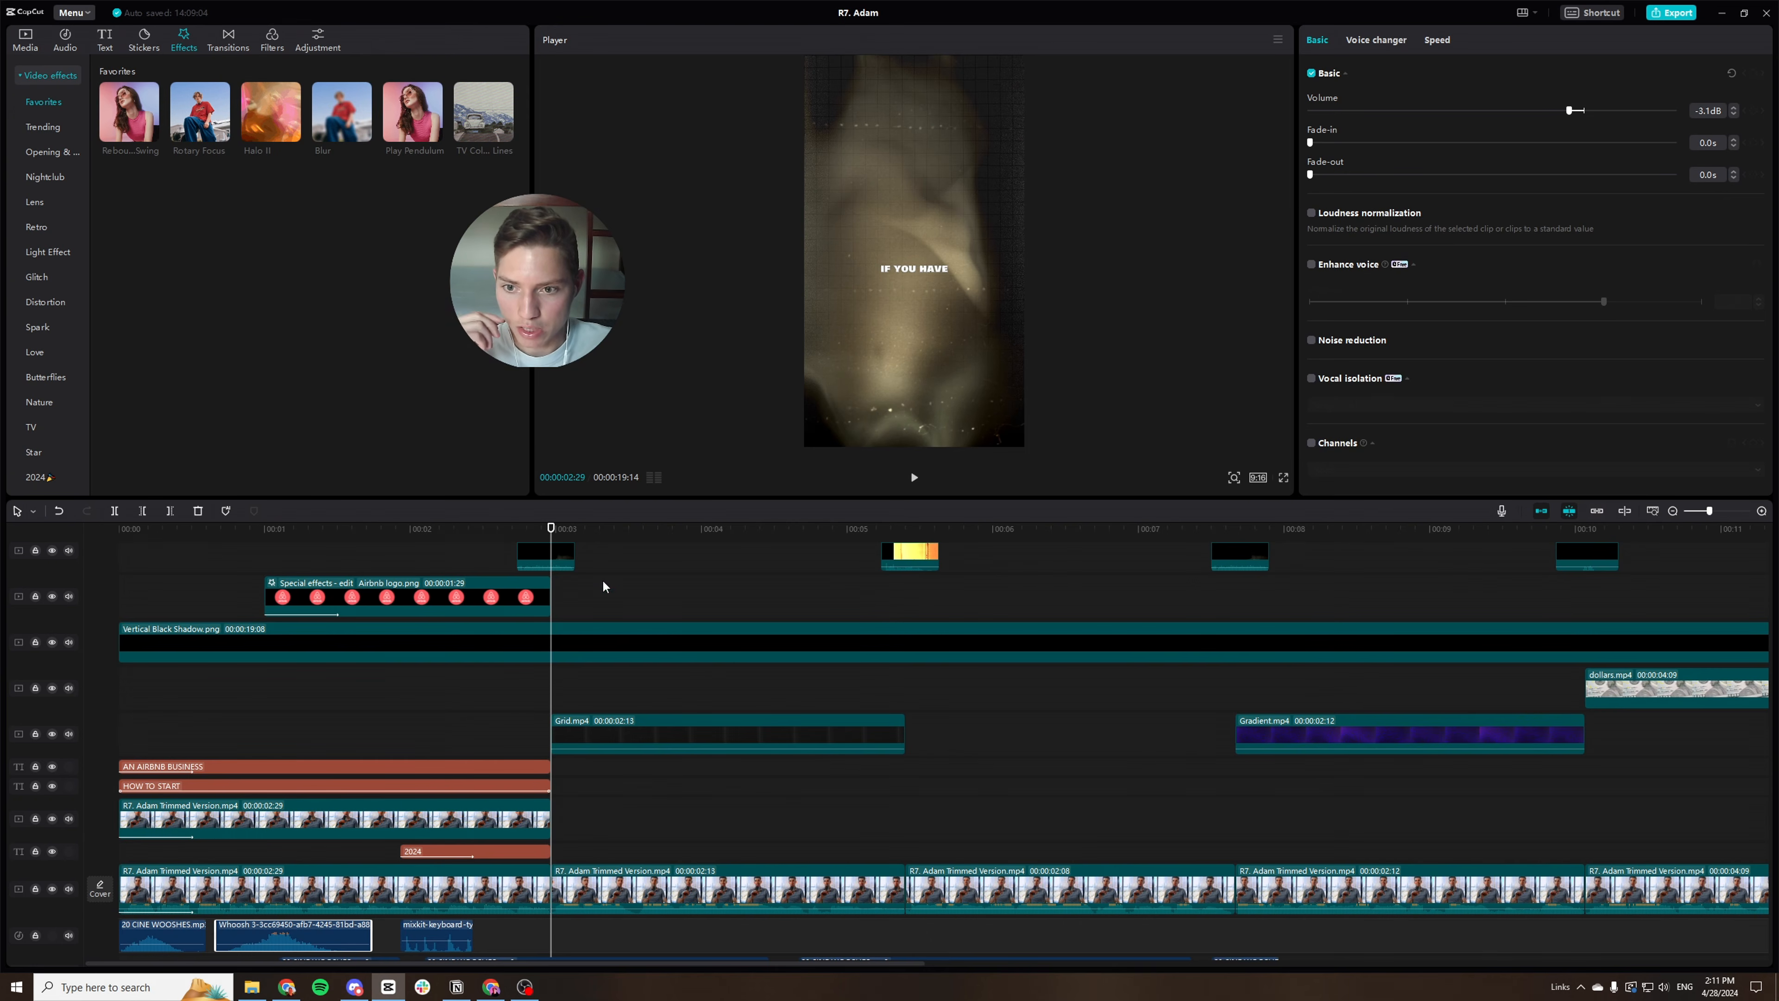
click(665, 887)
scroll(671, 884, down, 1)
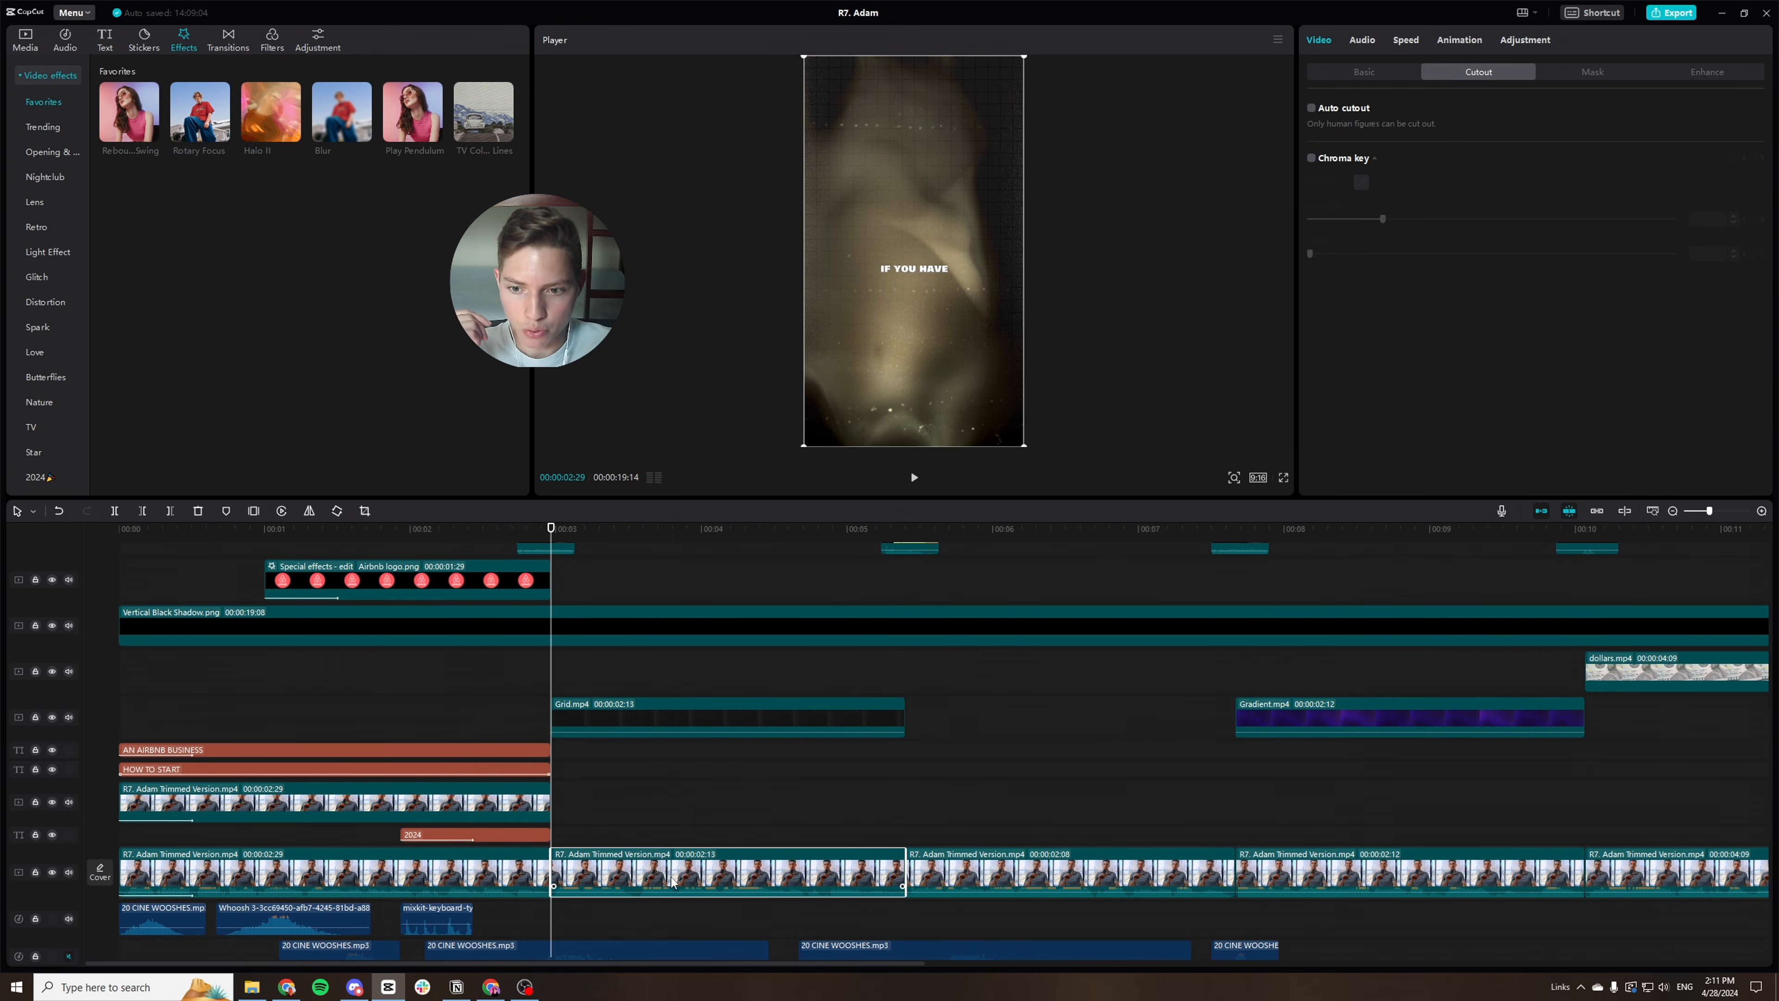
scroll(671, 882, down, 2)
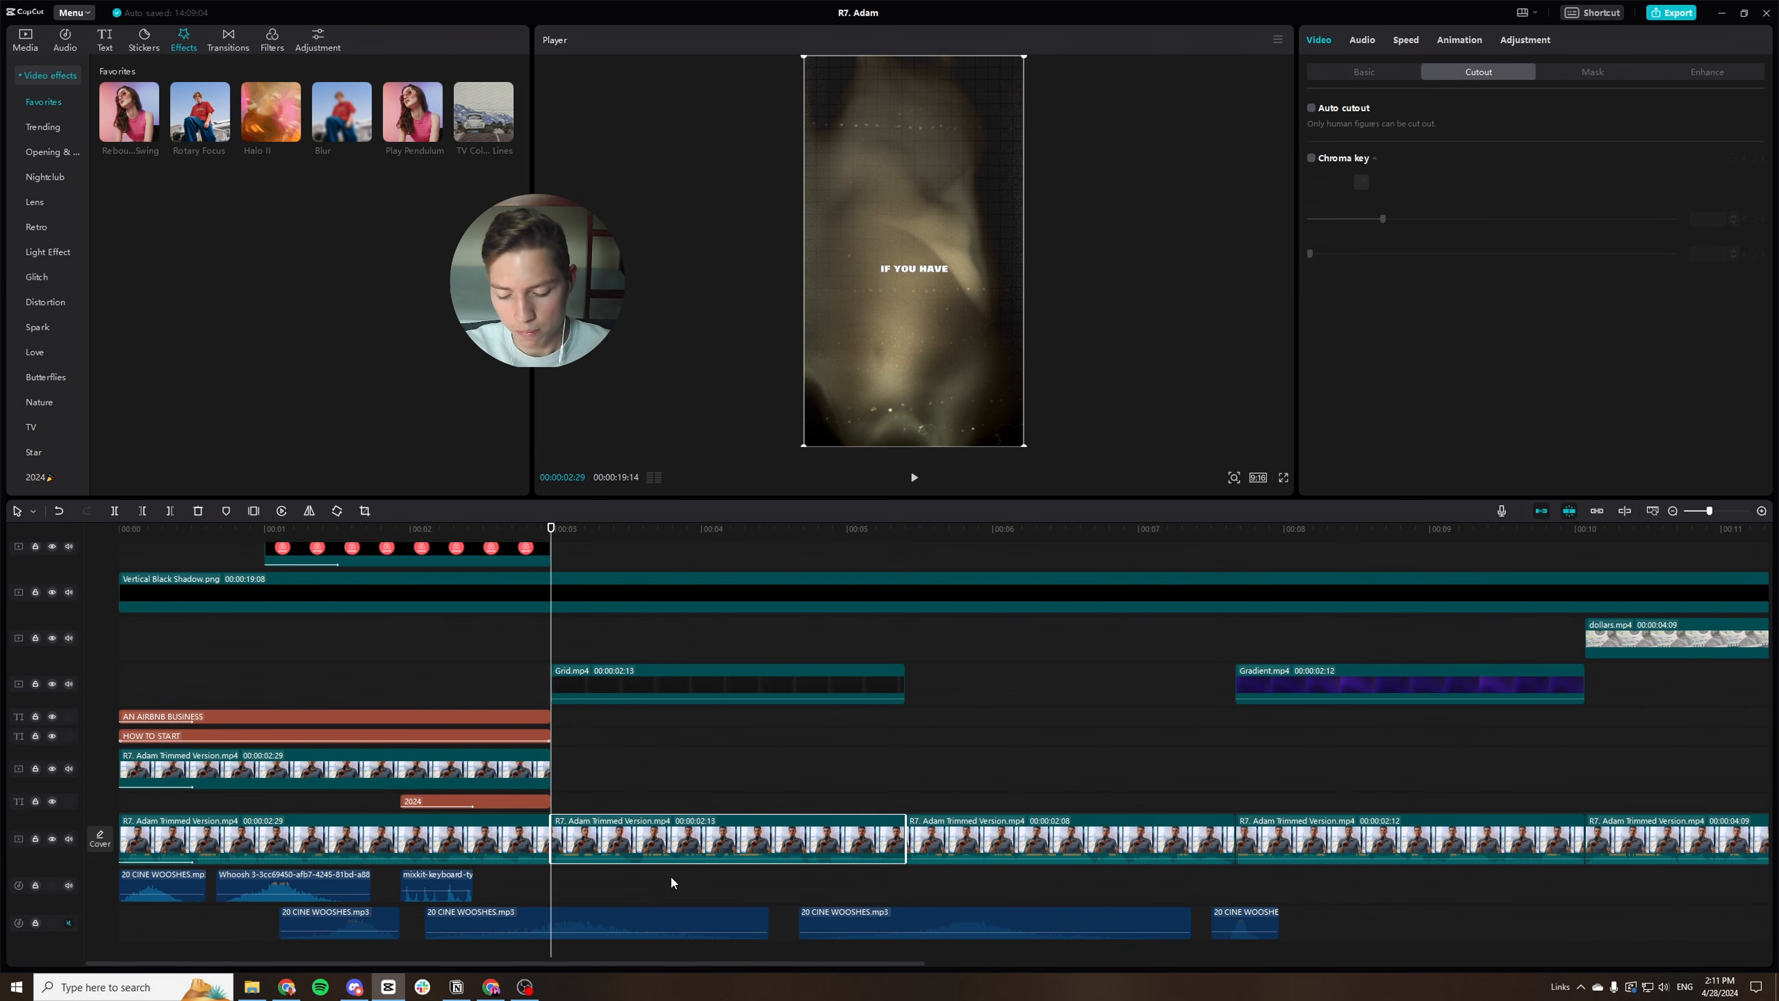
key(ctrl+v)
drag(672, 837, 674, 649)
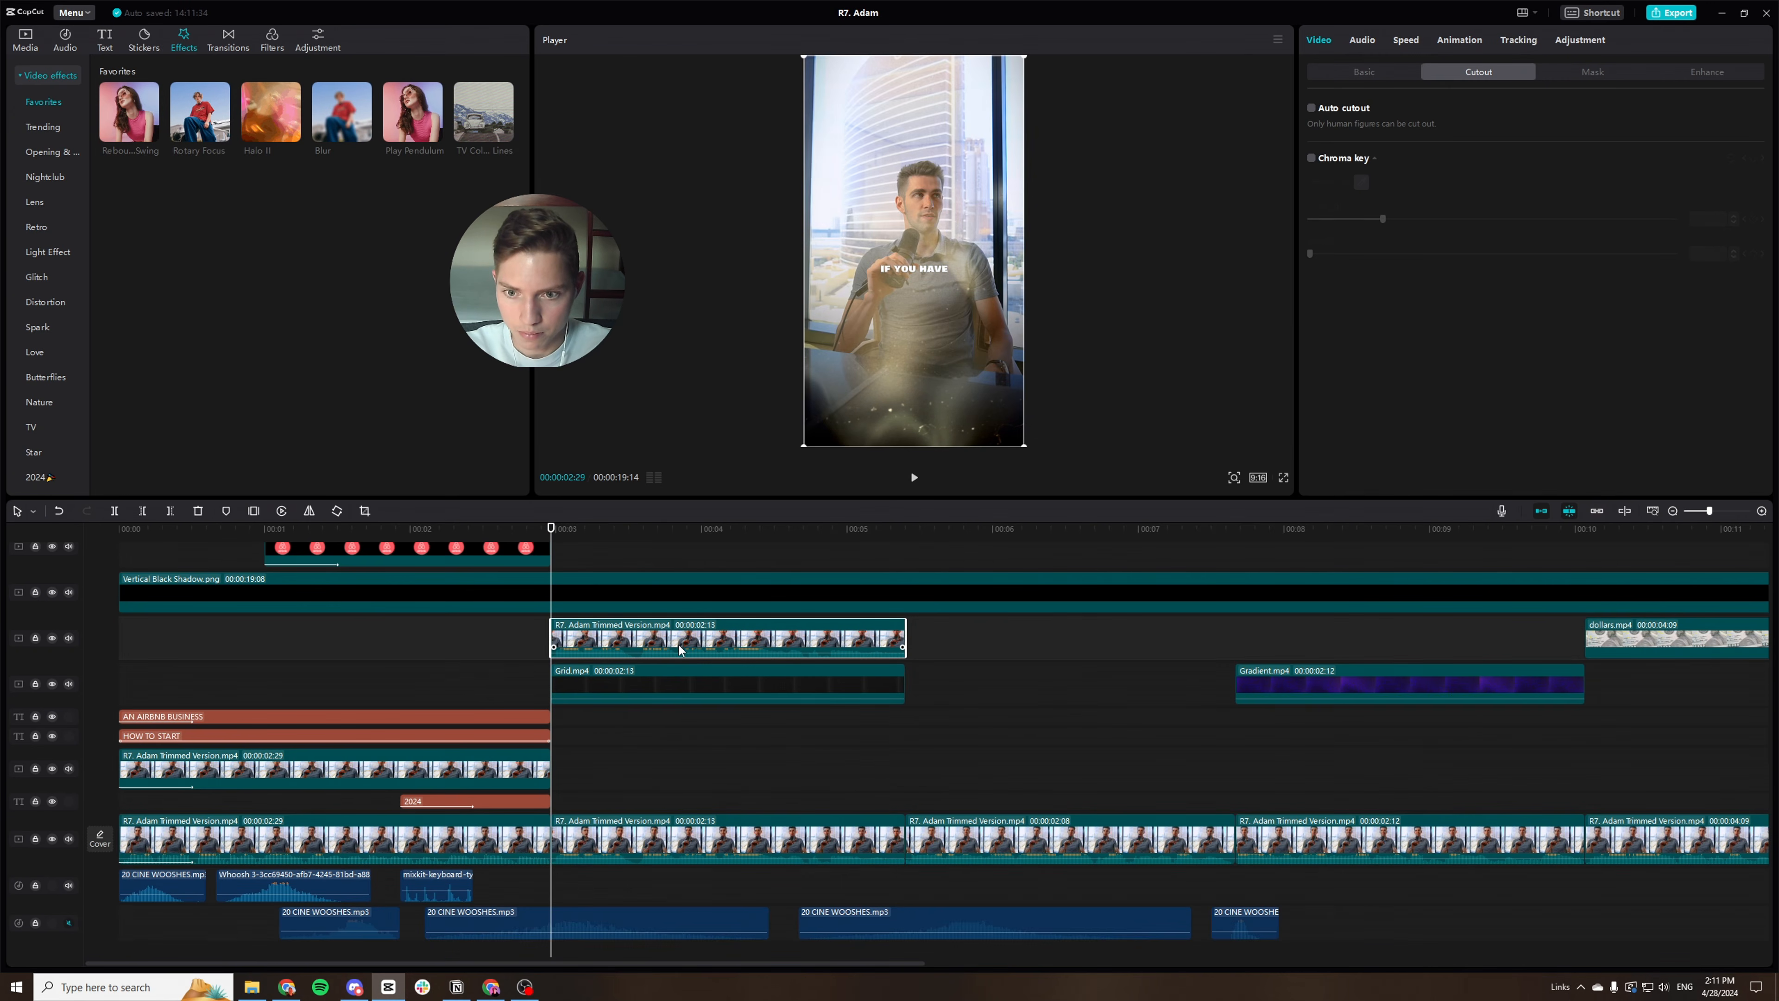
Extract the audio from the duplicated speaker clip above Grid.mp4 and delete the extracted audio clip.
drag(551, 529, 629, 533)
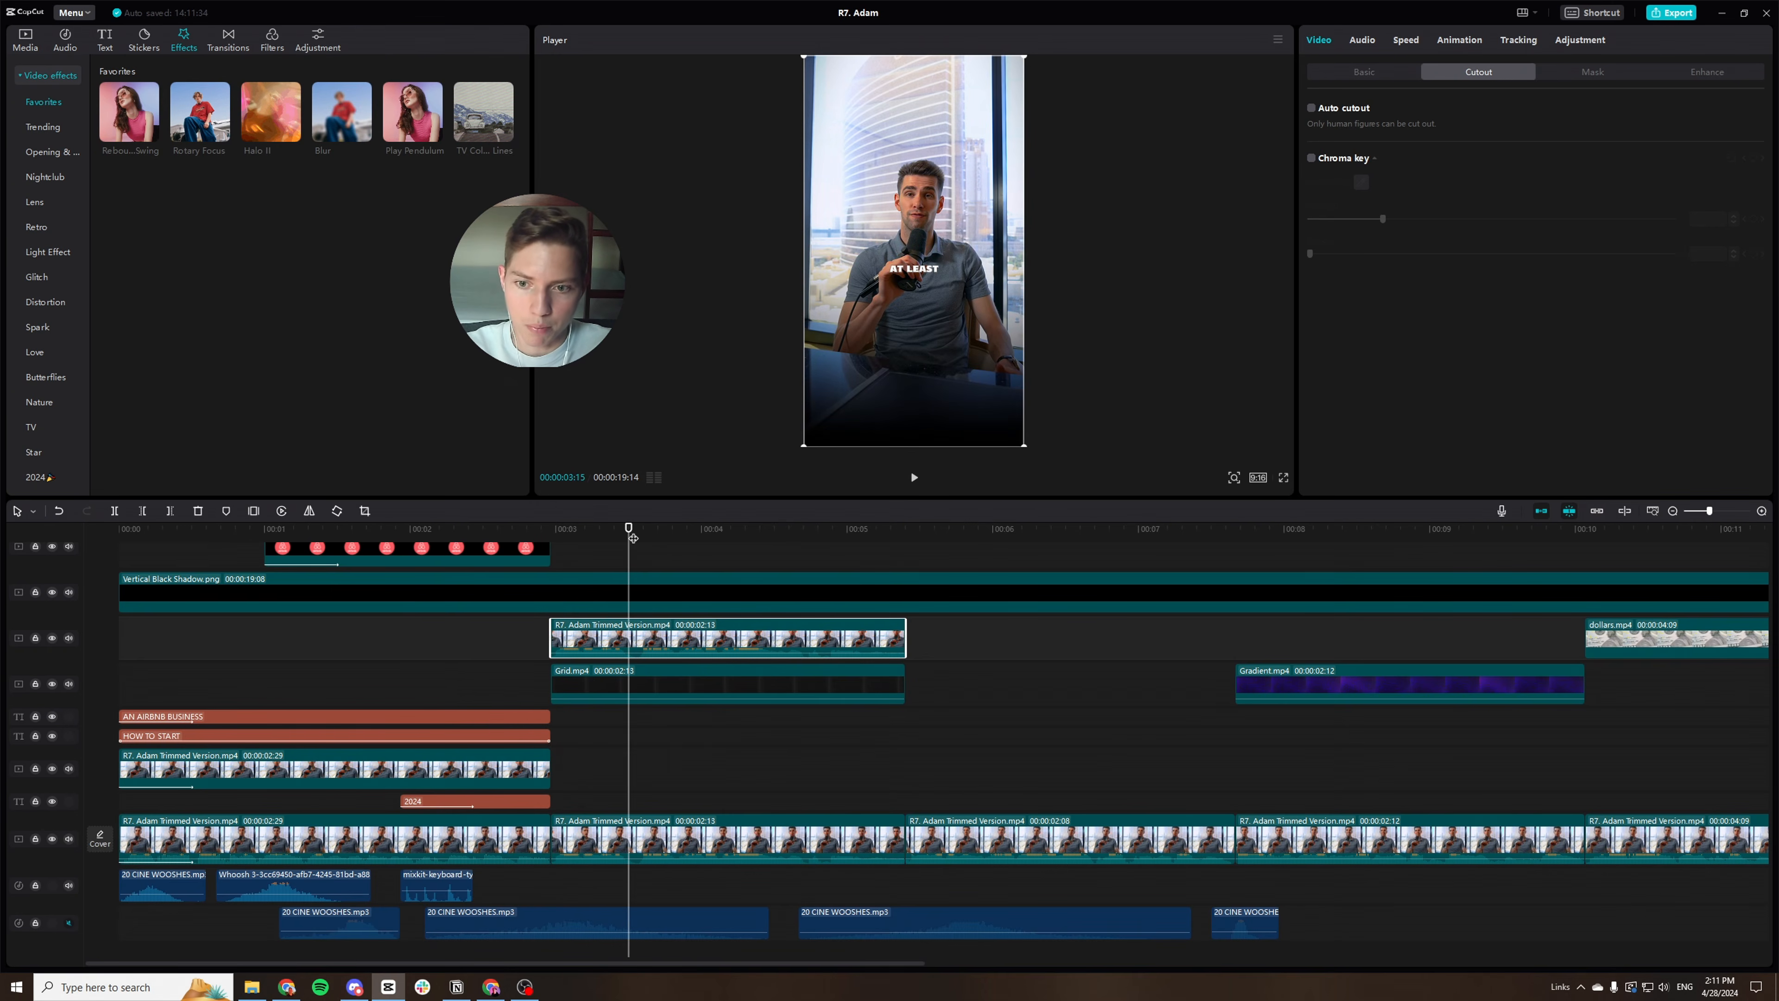
click(738, 838)
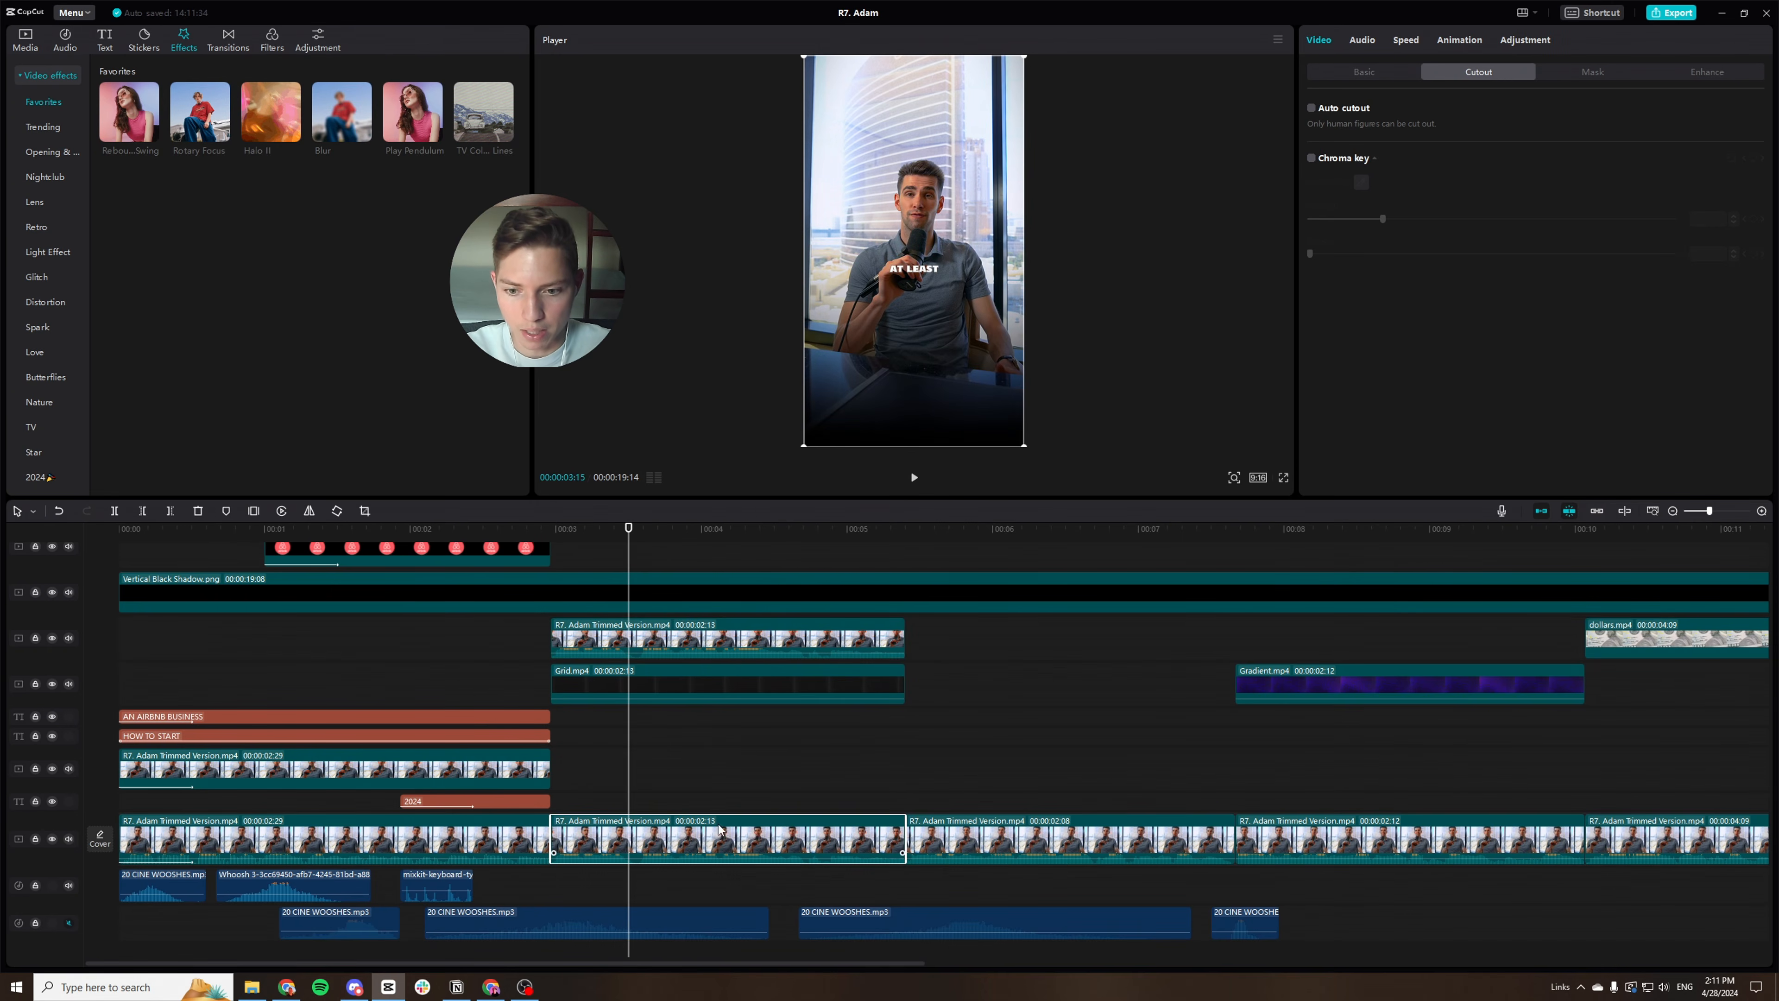
click(740, 645)
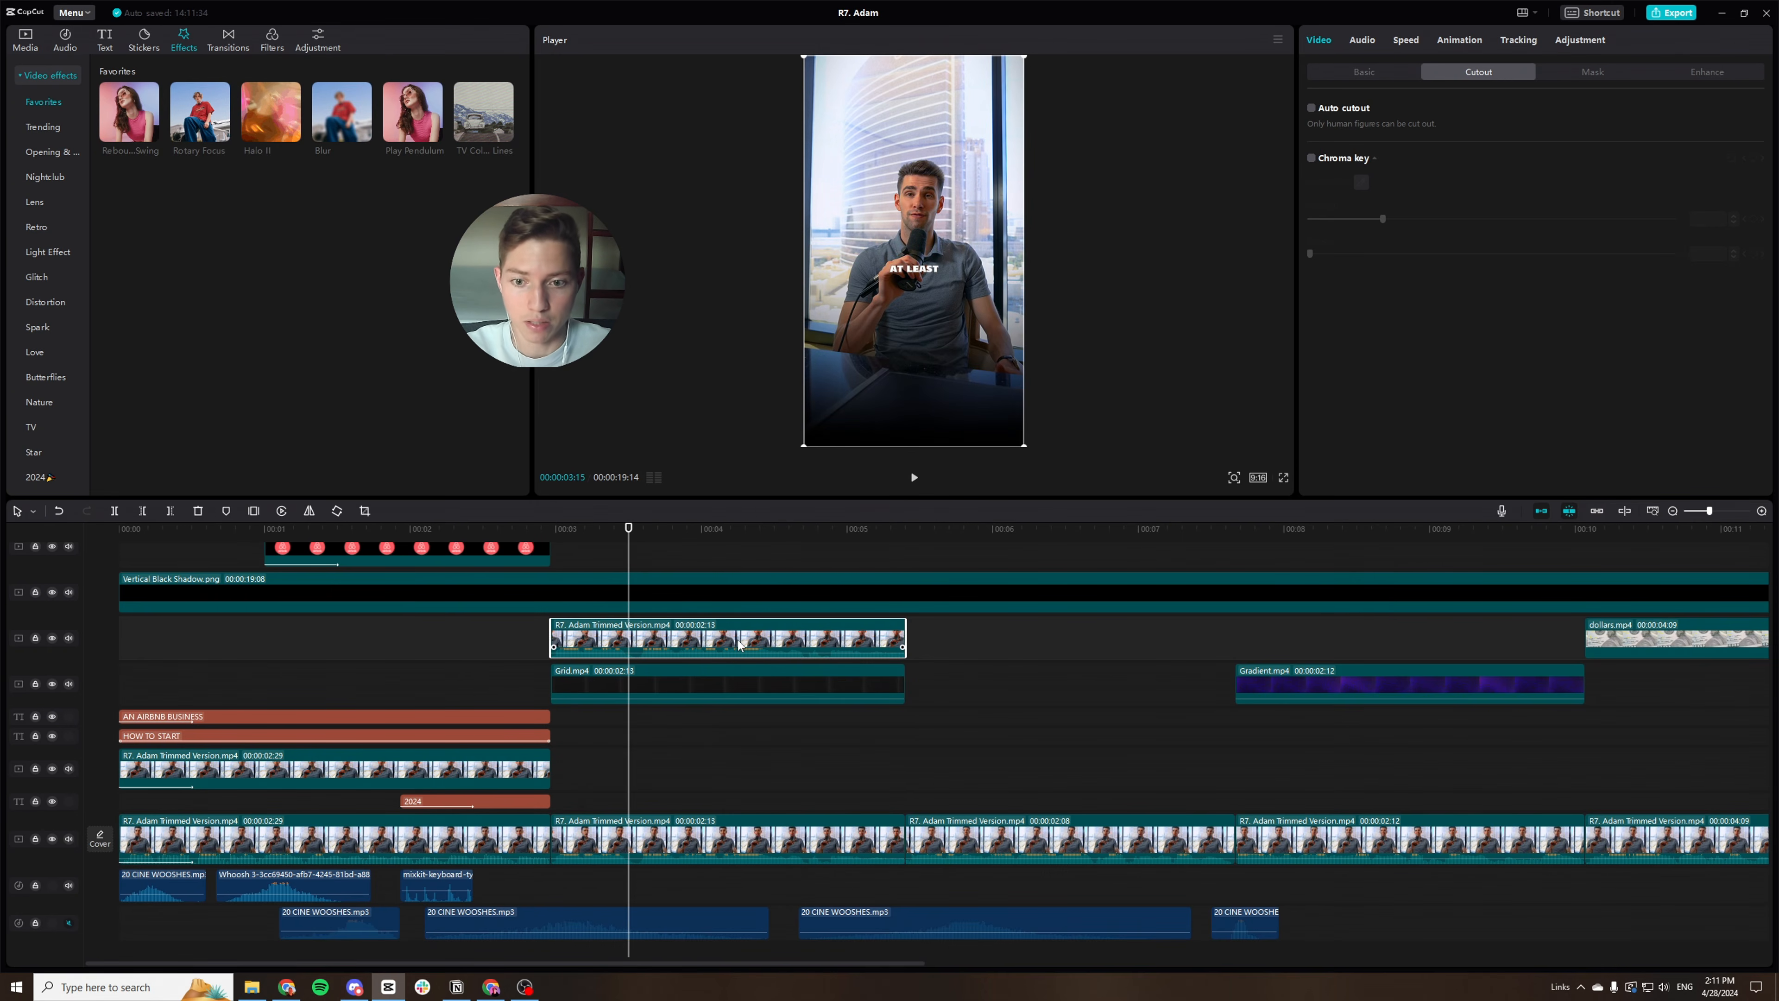
right_click(739, 645)
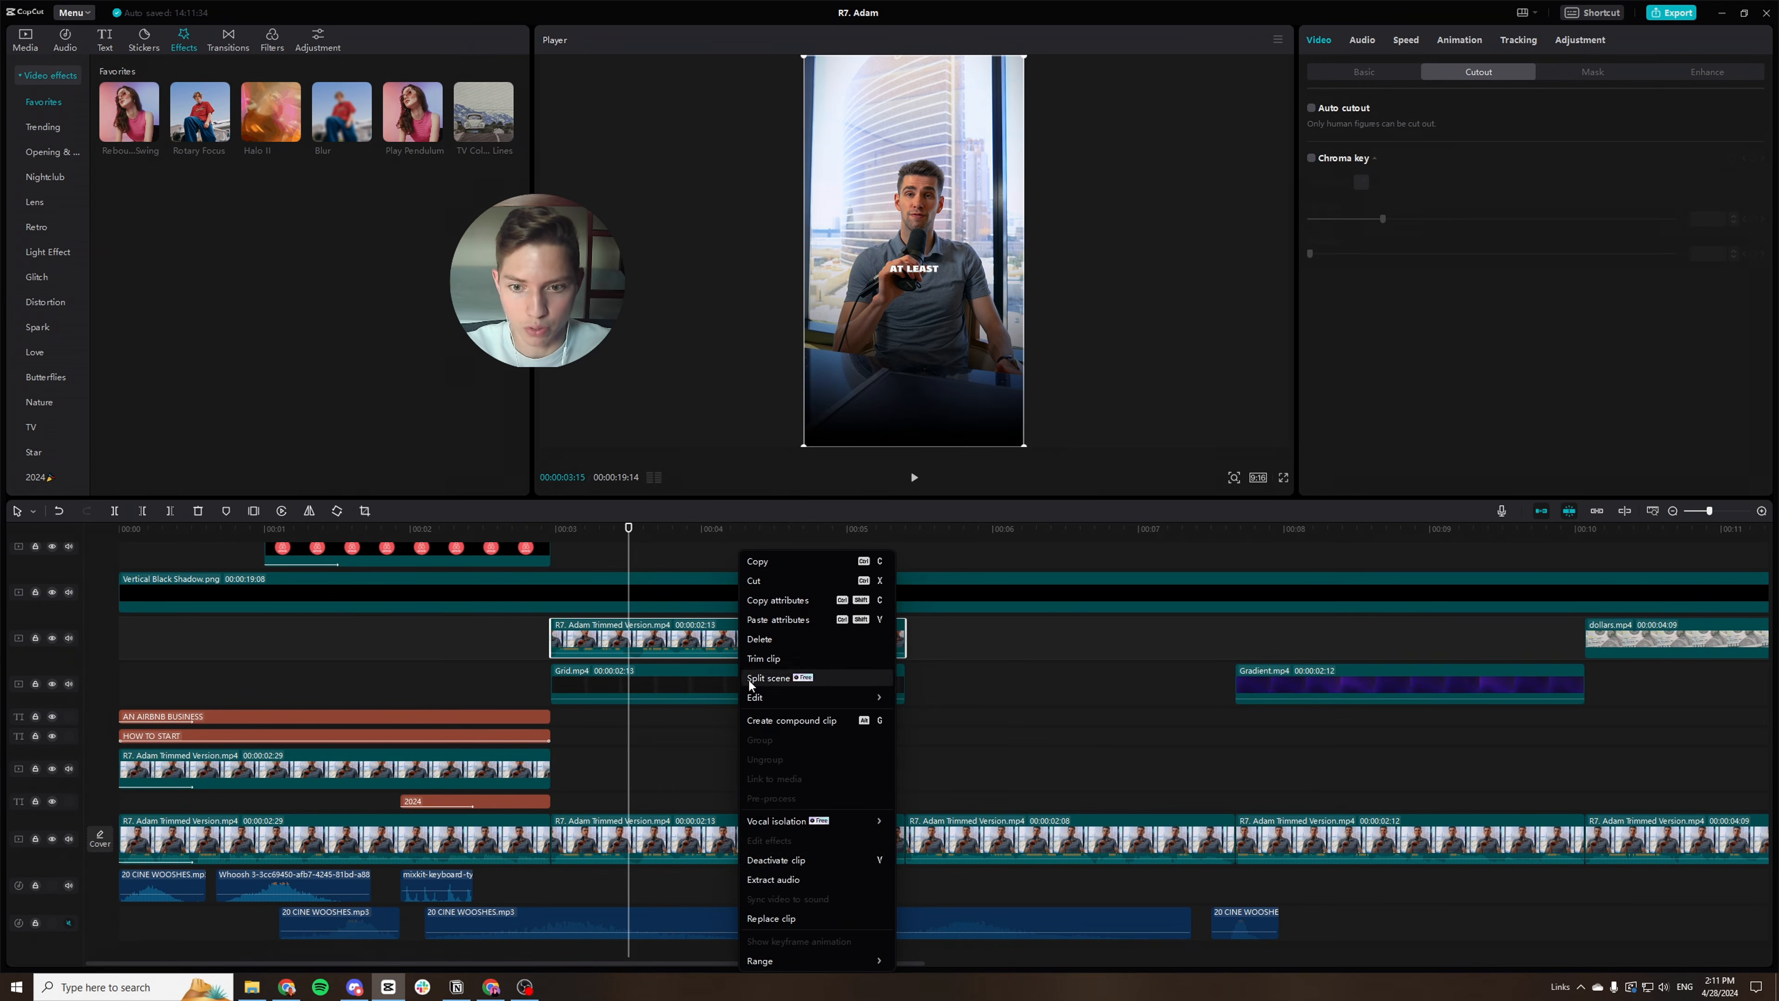
click(760, 877)
click(758, 880)
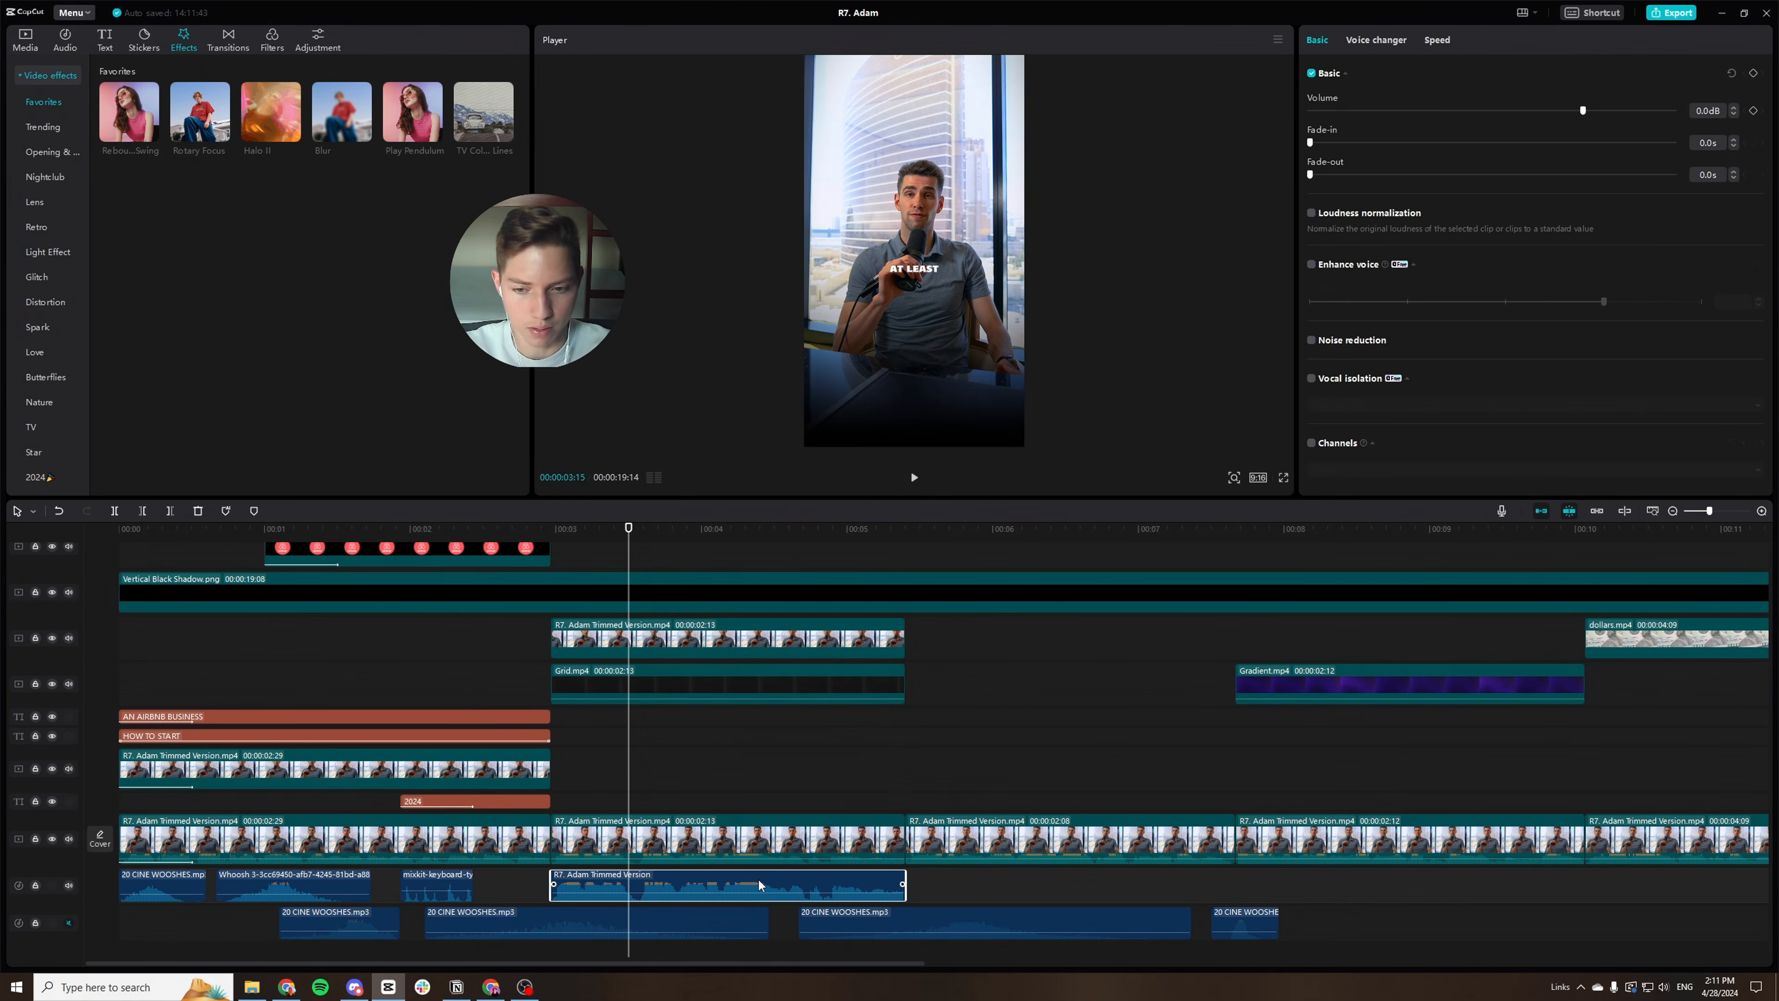
key(Delete)
Apply a Circle mask around the speaker's face on the duplicated clip, about 1230 by 1224 at position X 41, Y 429.
click(799, 639)
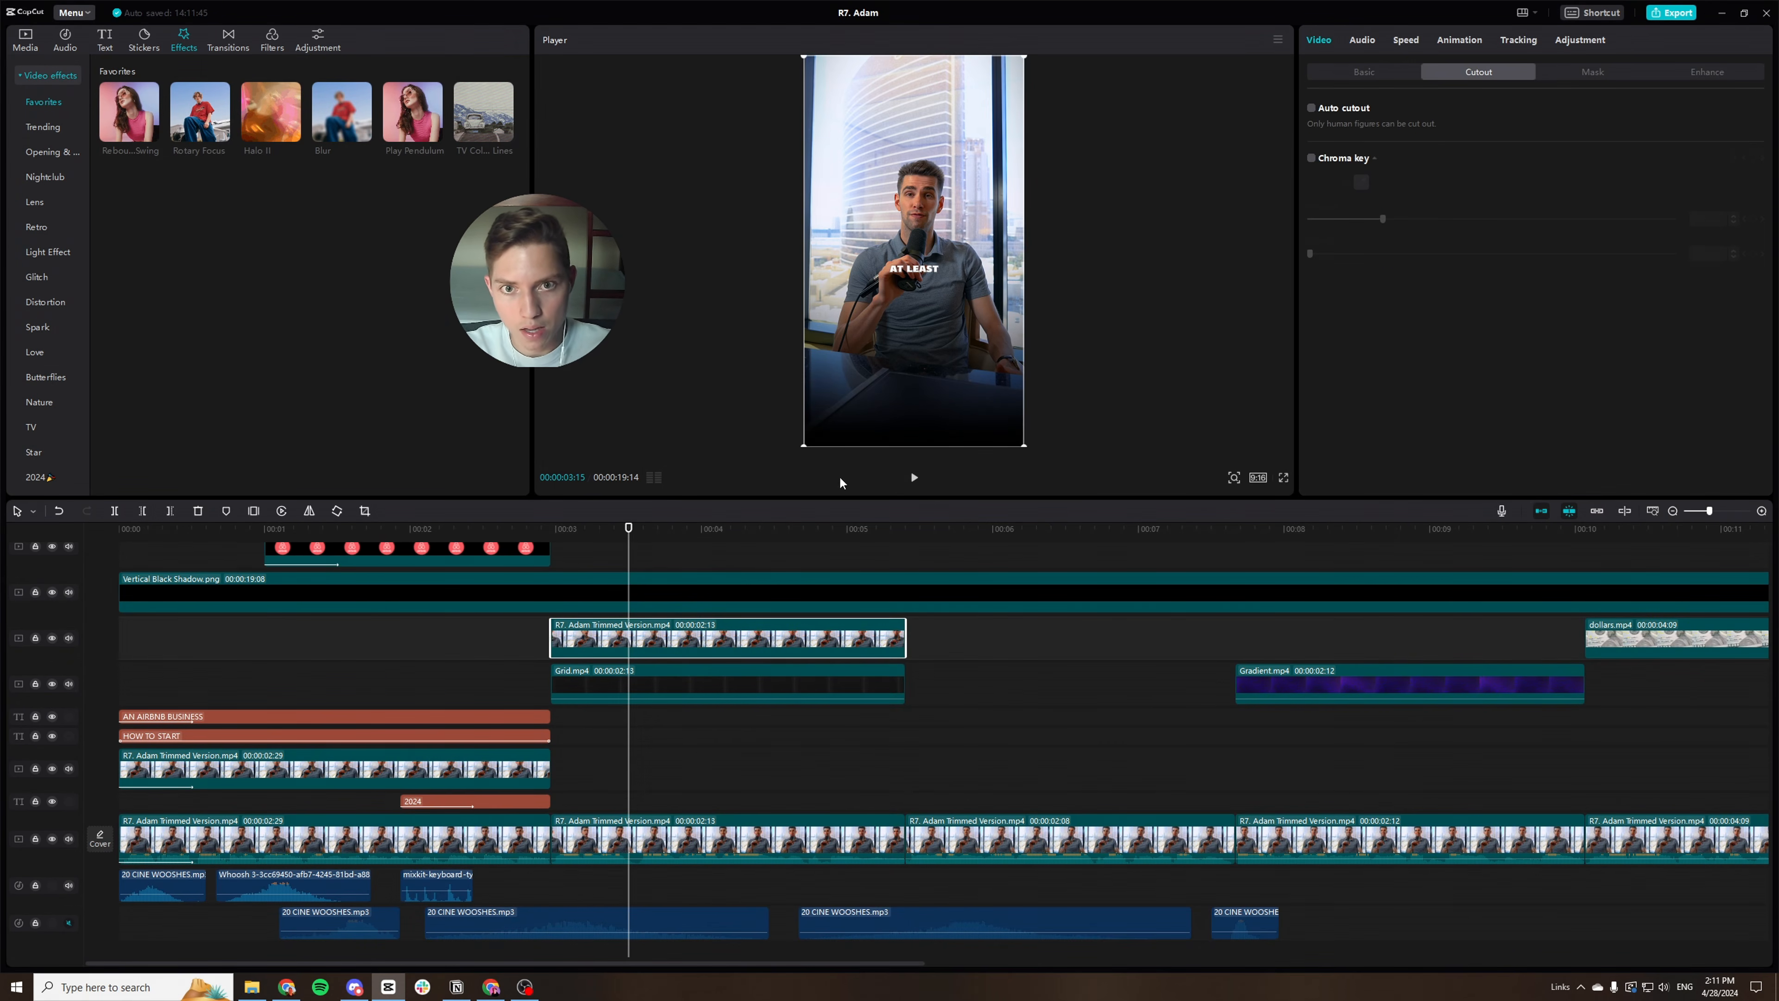
click(1585, 71)
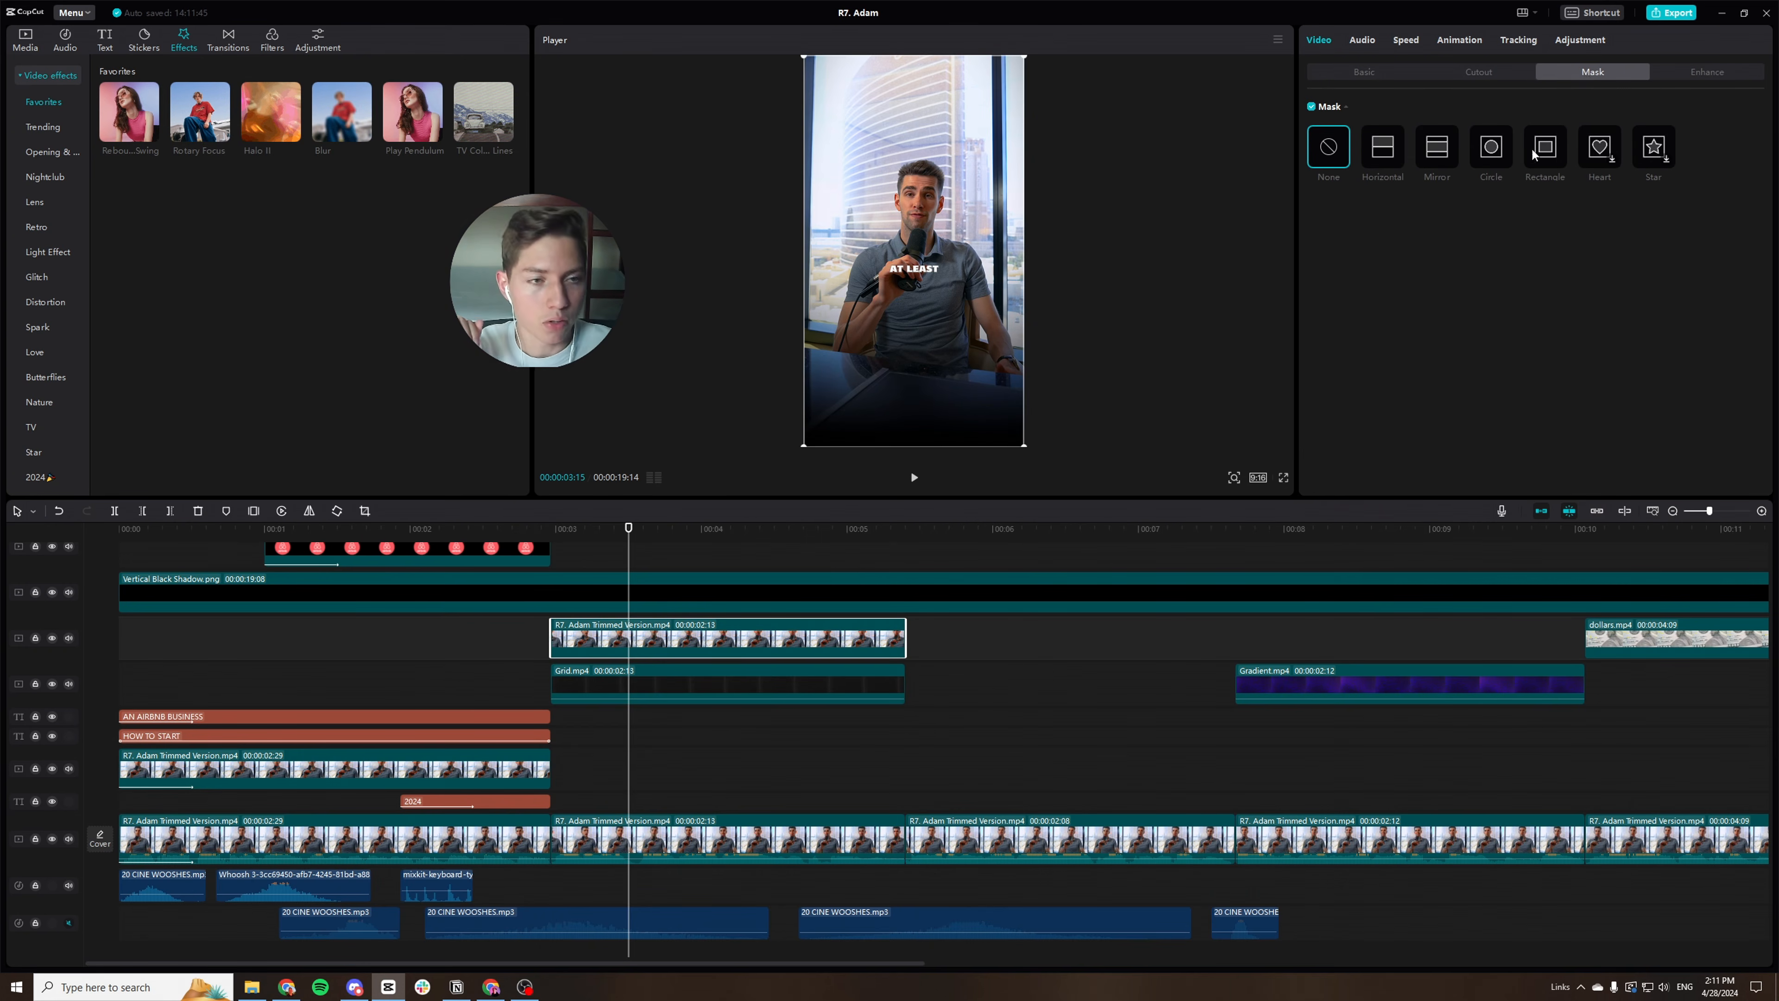
click(1496, 154)
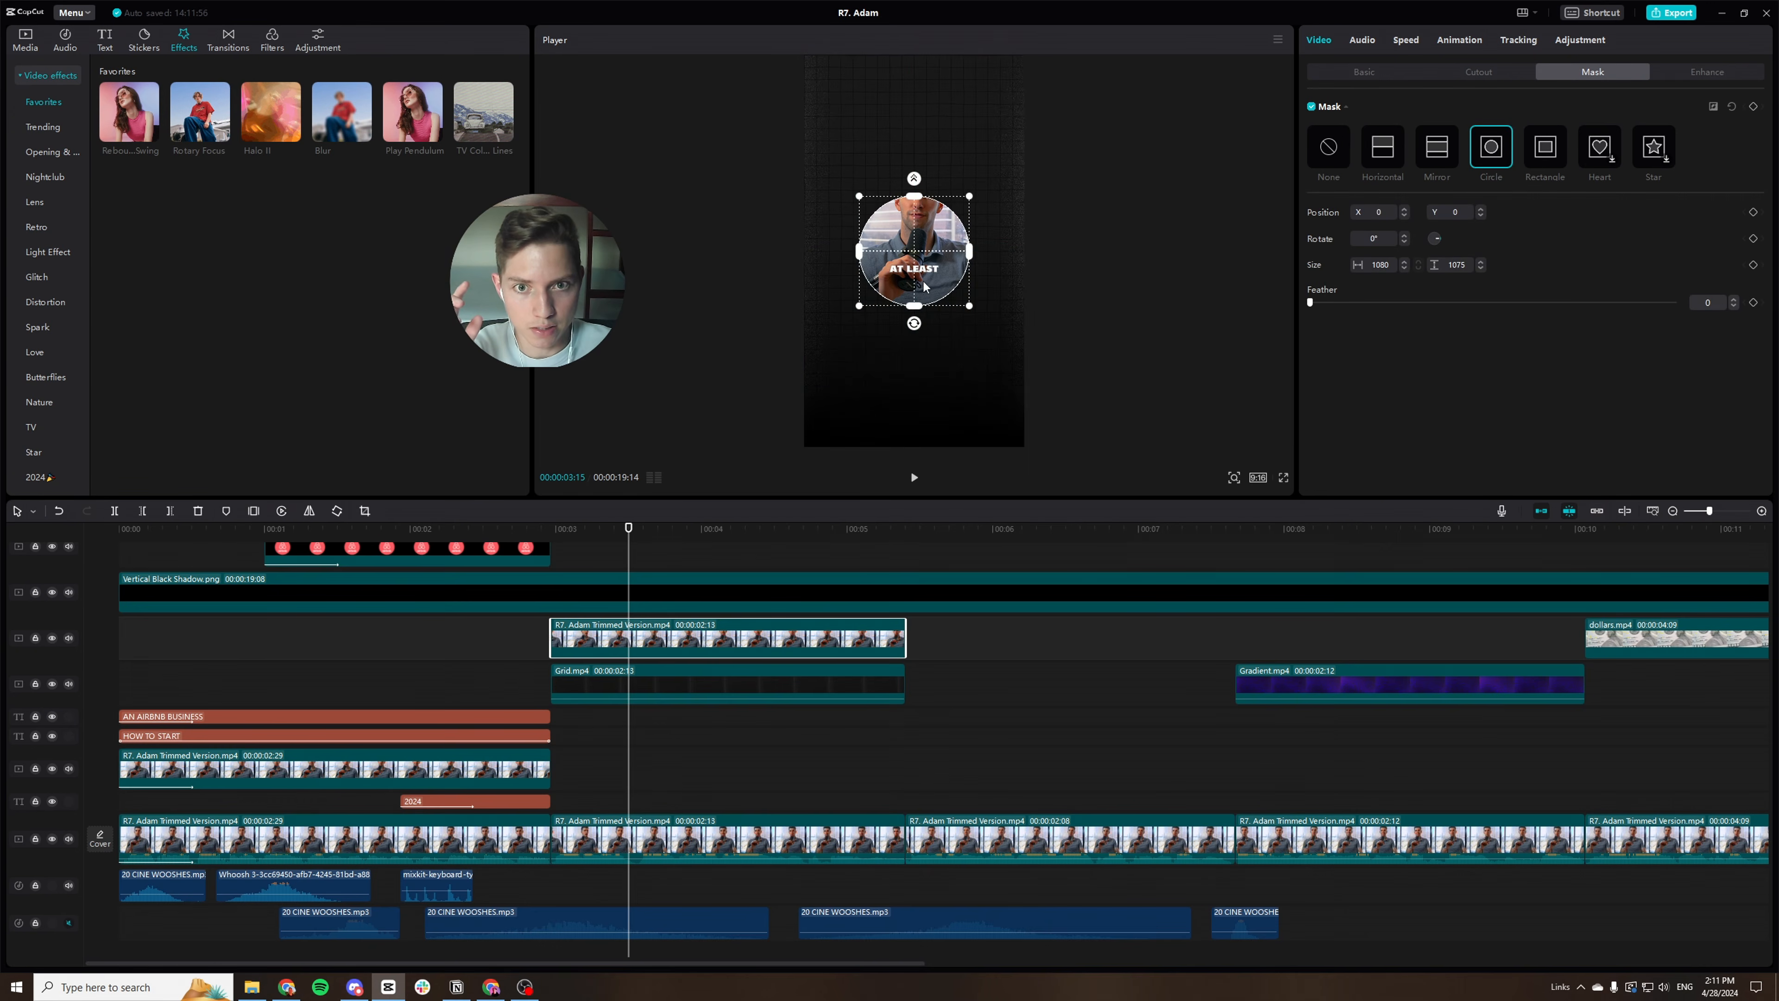
drag(924, 286, 926, 224)
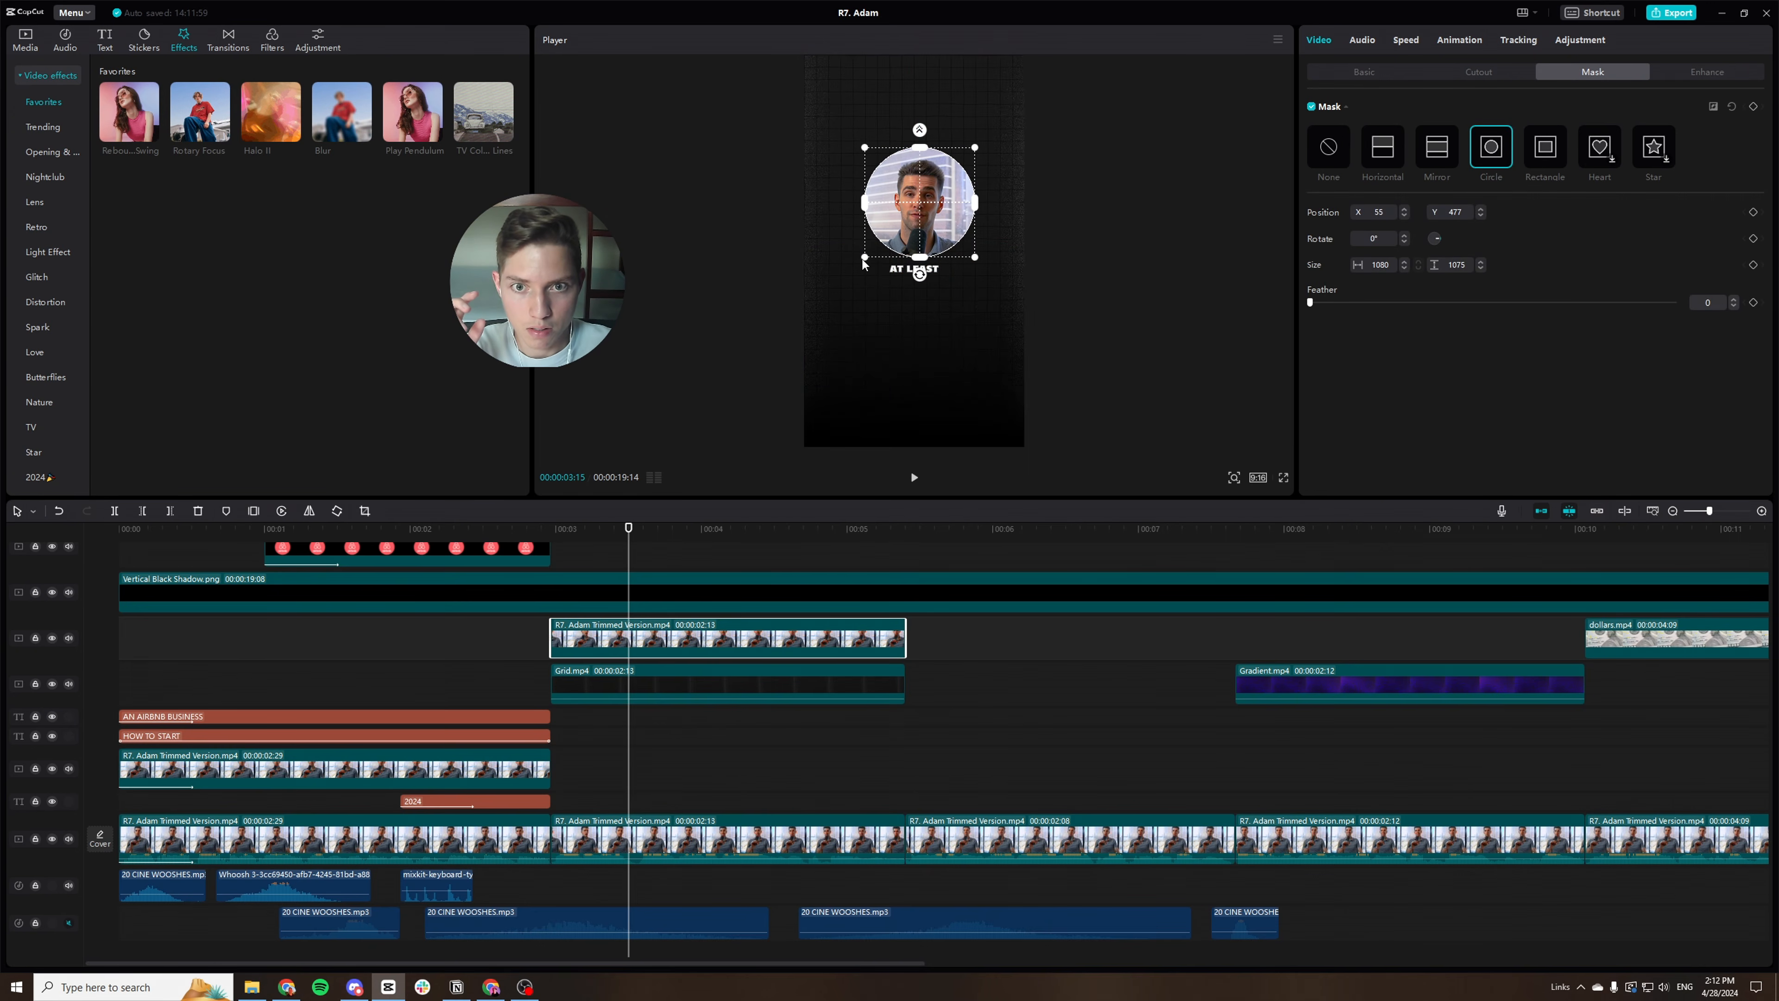
mouse_move(628, 557)
mouse_down()
mouse_move(600, 558)
mouse_move(738, 560)
mouse_move(647, 560)
mouse_up()
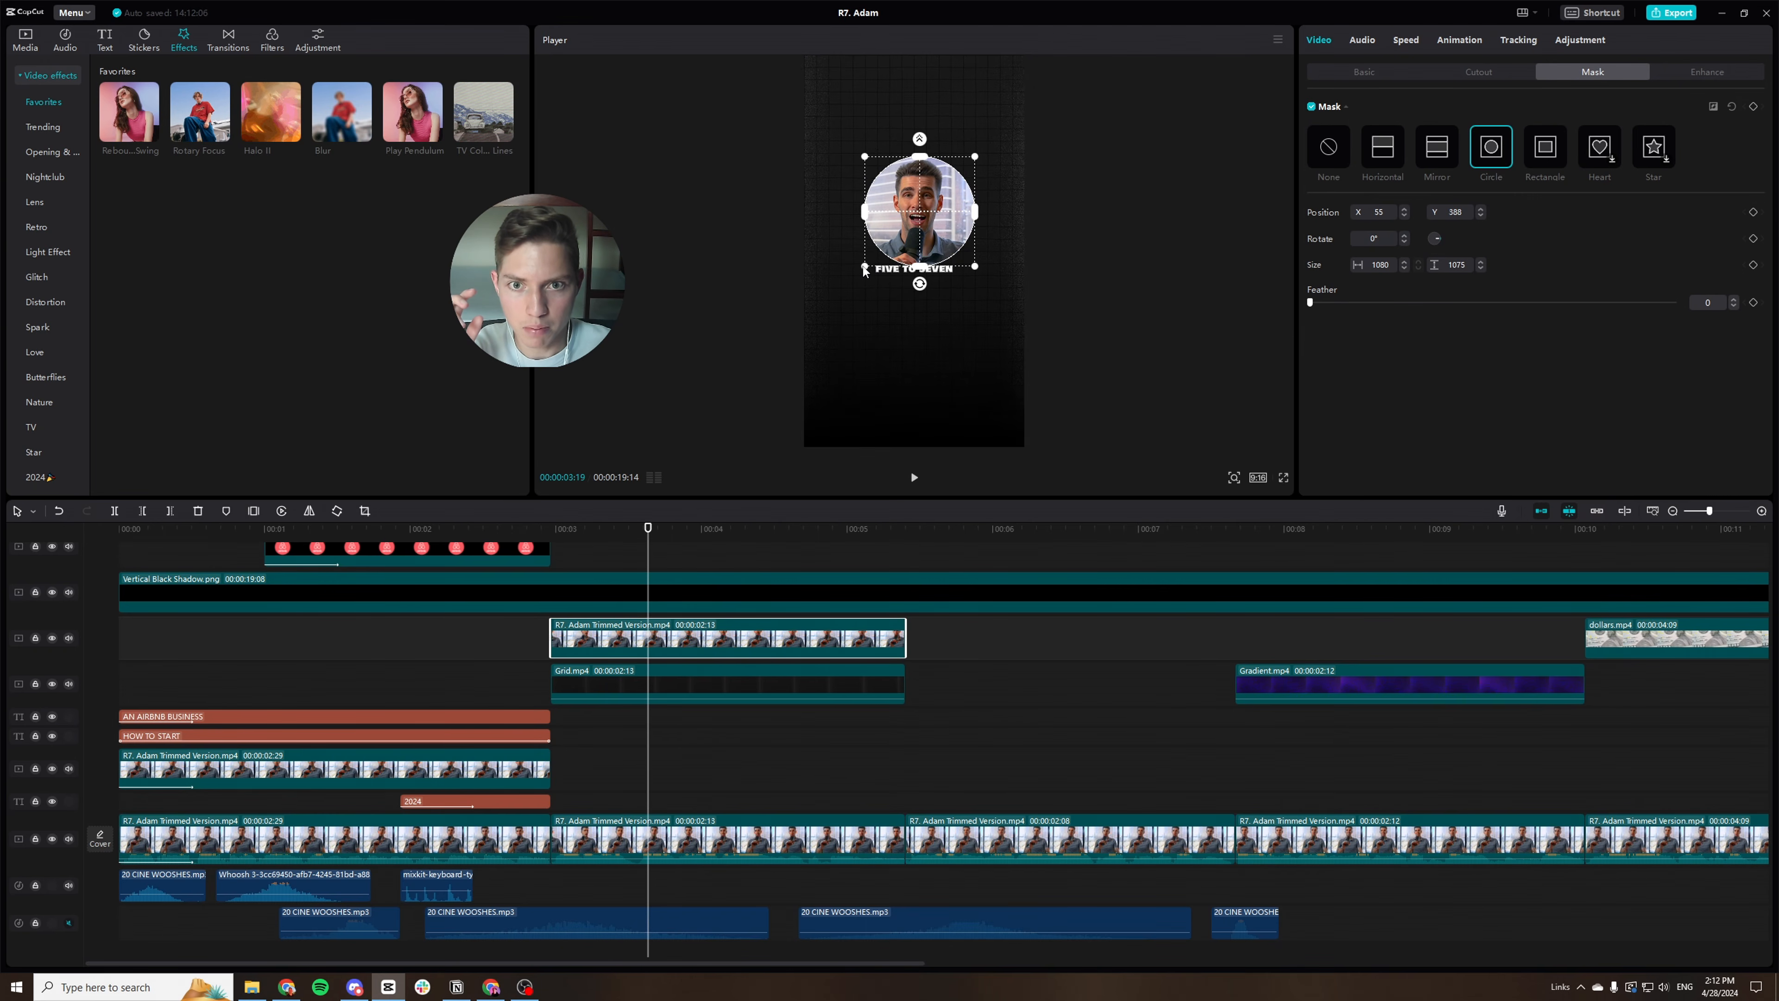
drag(870, 267, 921, 238)
drag(916, 238, 916, 230)
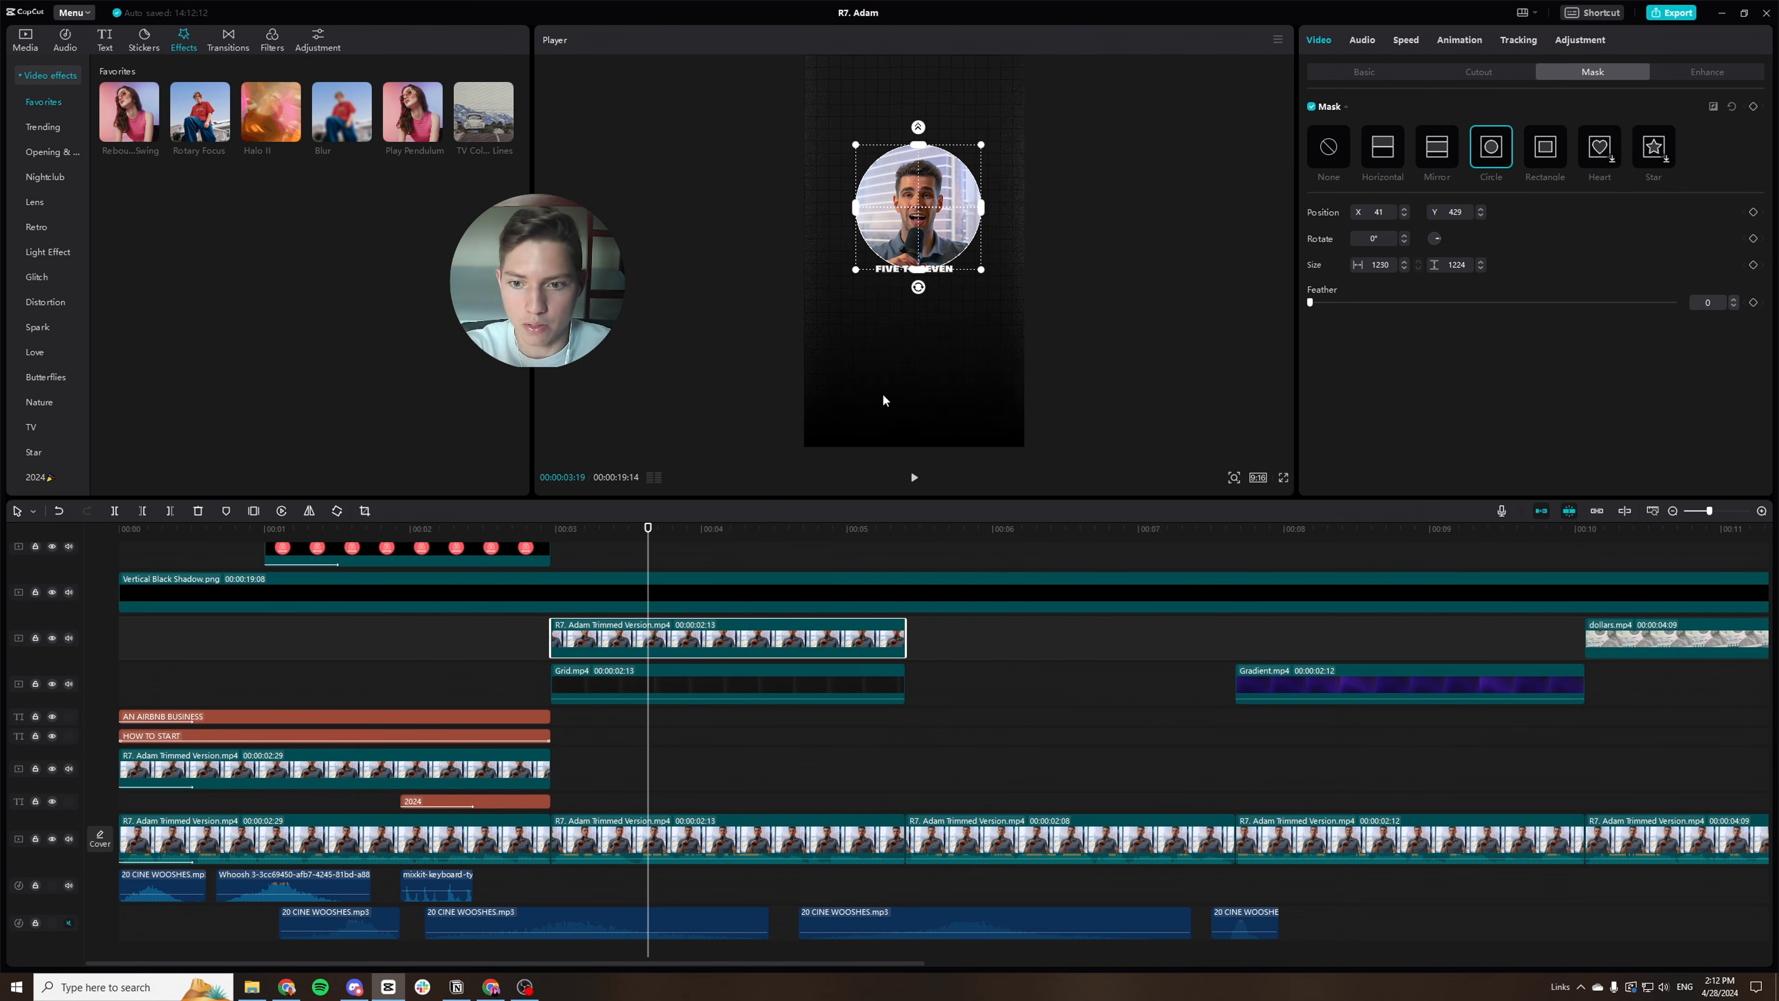
Scale the circular speaker clip to about 78% and place it above the caption at position X 0, Y 698.
click(1350, 68)
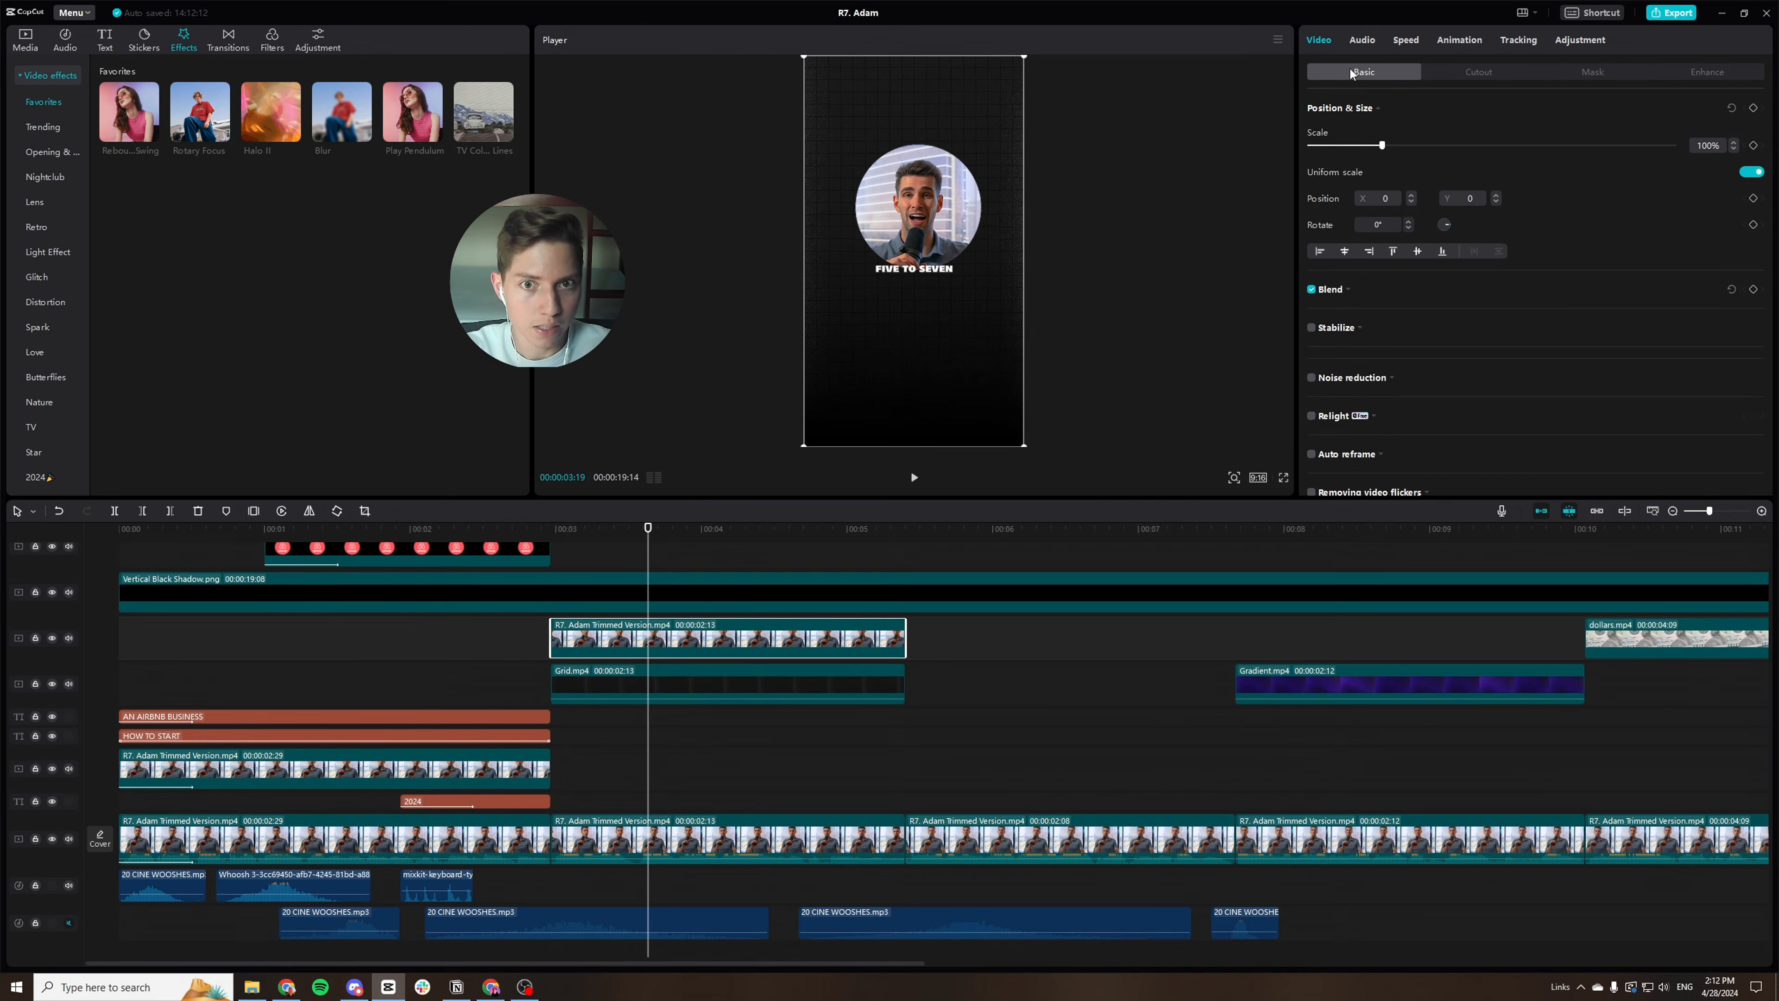
drag(991, 310, 914, 319)
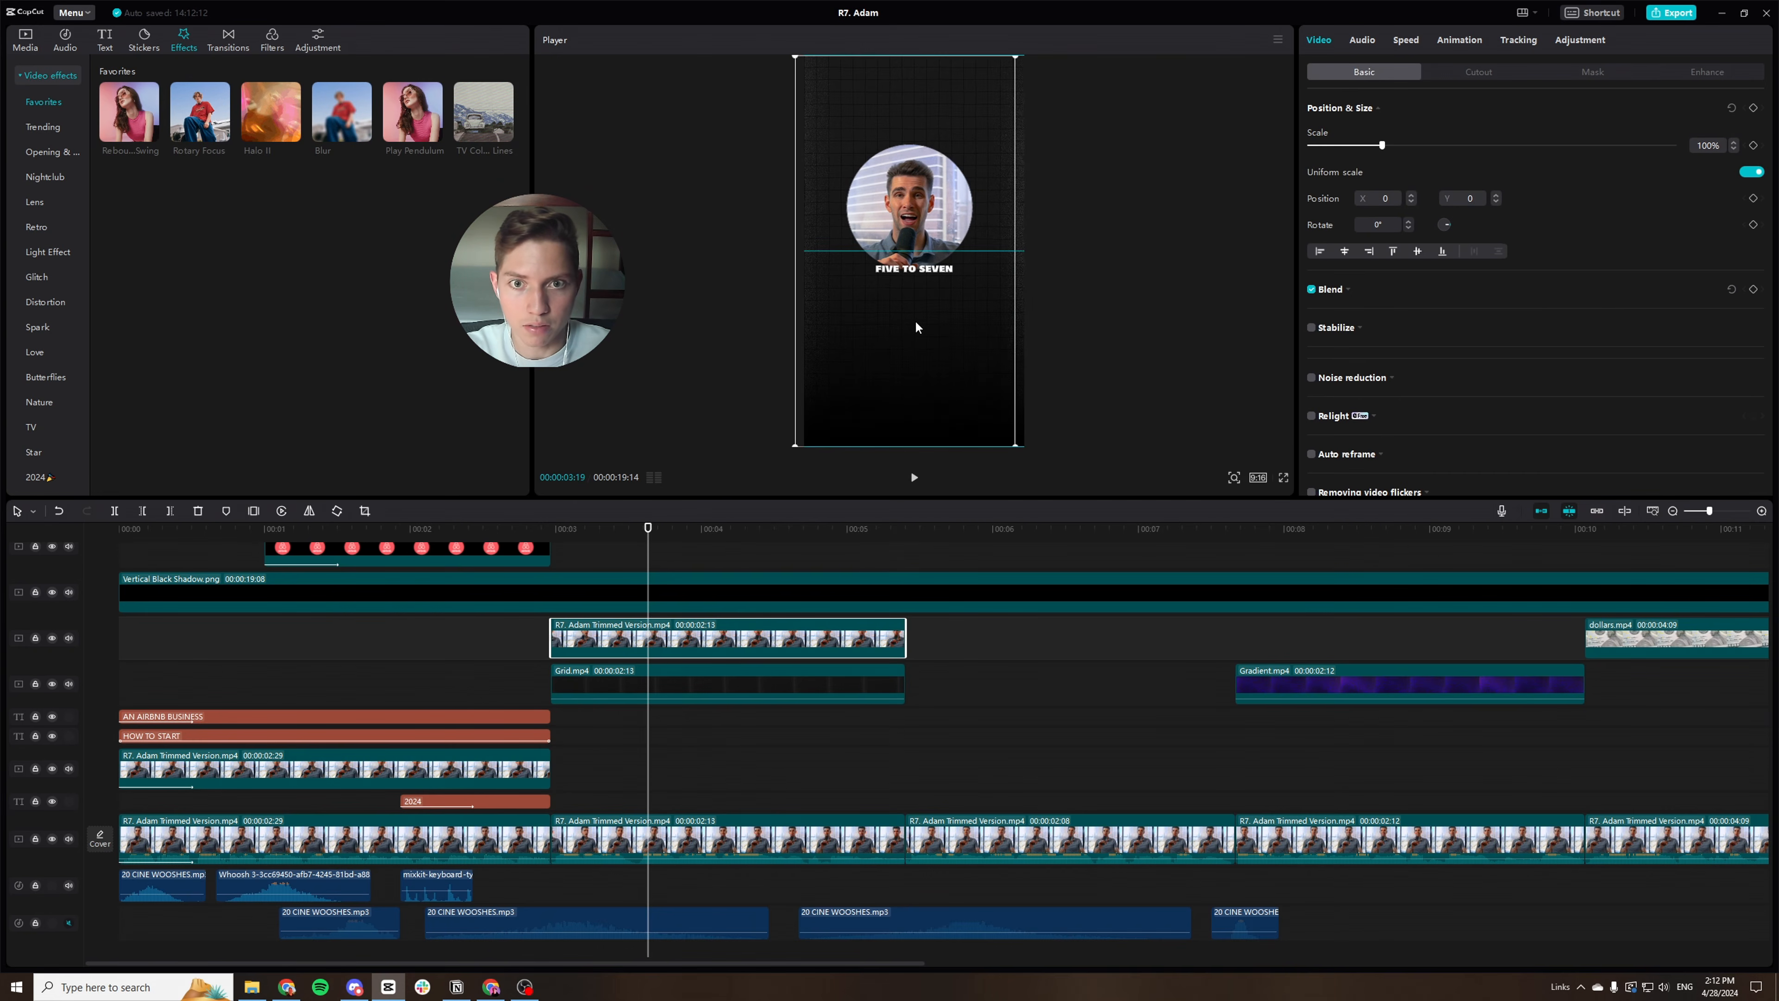
click(668, 547)
drag(668, 547, 599, 557)
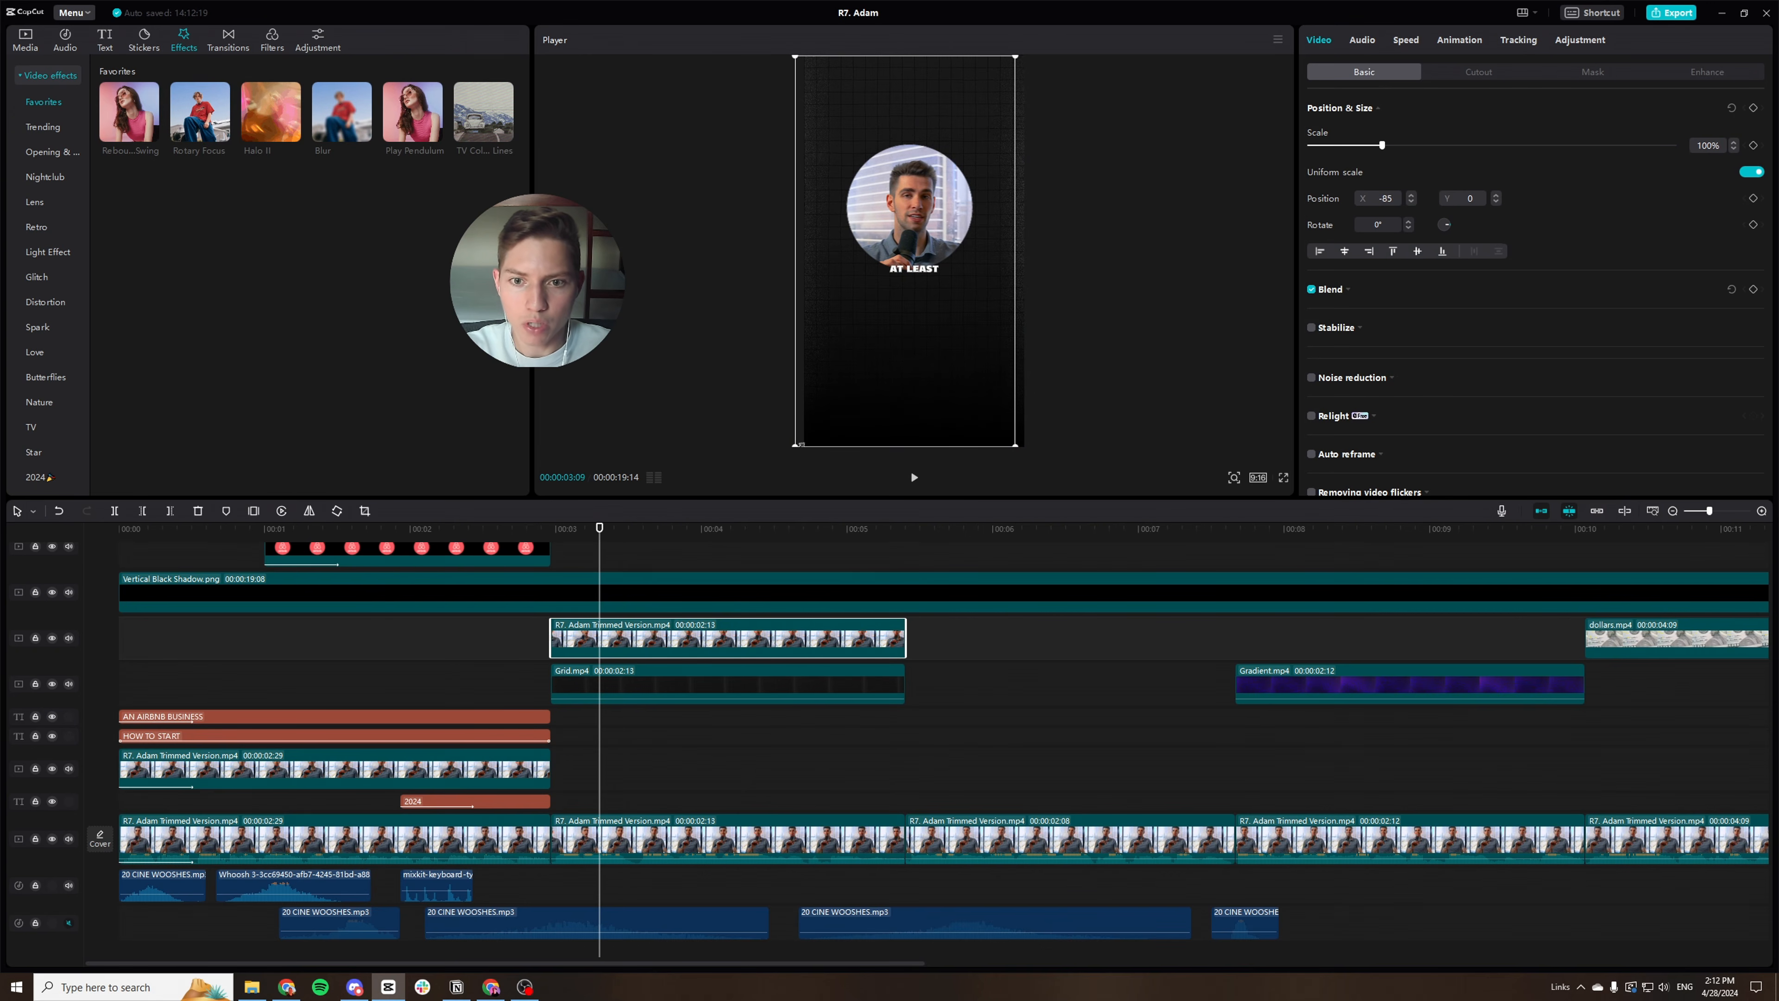
drag(893, 391, 896, 392)
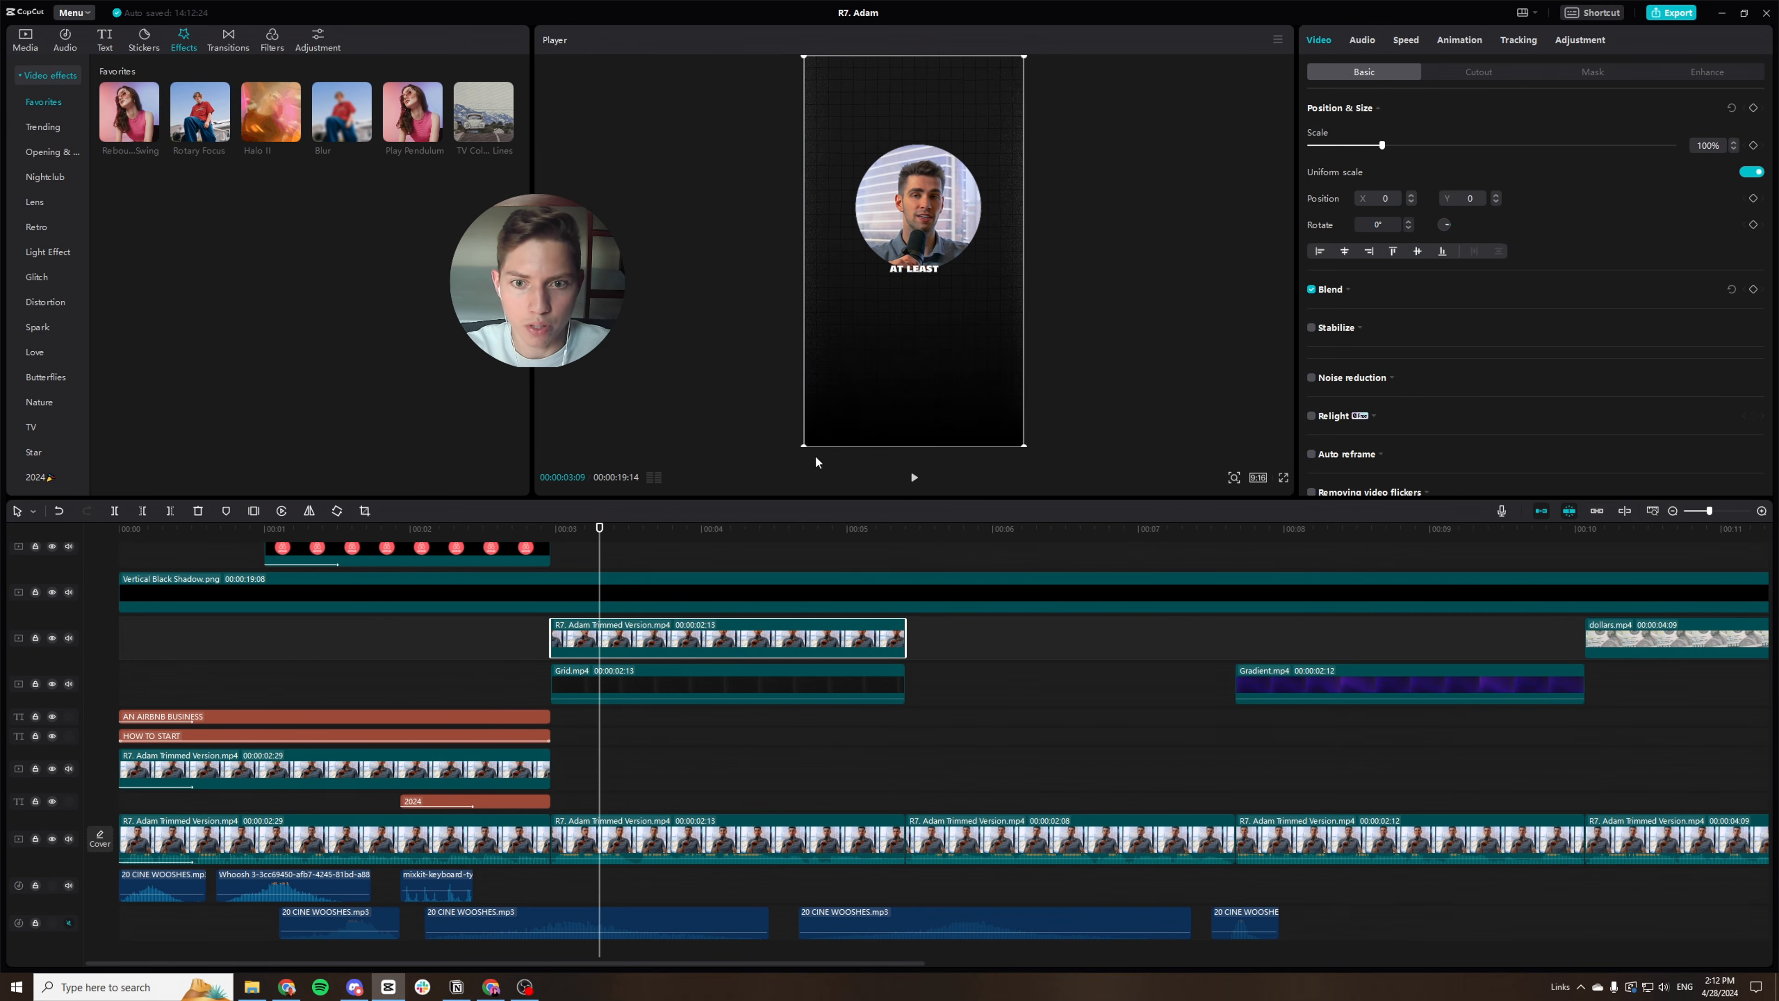
drag(811, 444, 904, 292)
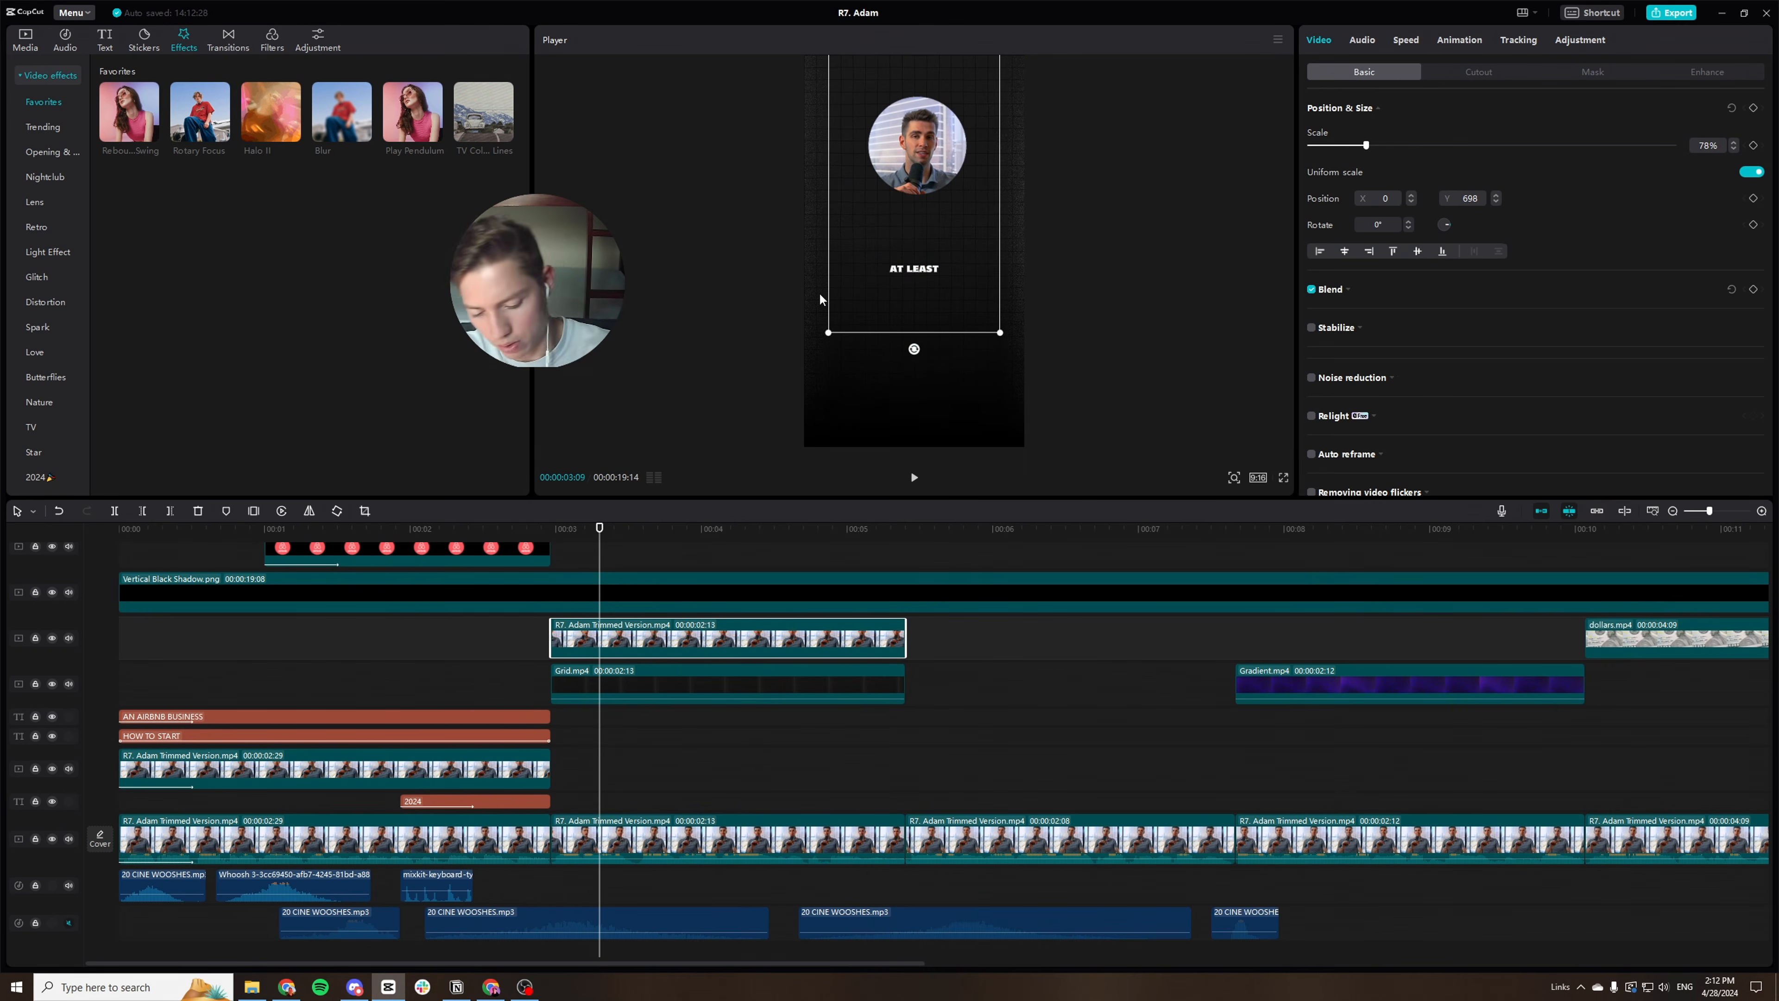
Preview the grid section in full screen from 00:00:02:29 to check the circular speaker overlay.
key(ctrl+shift+f)
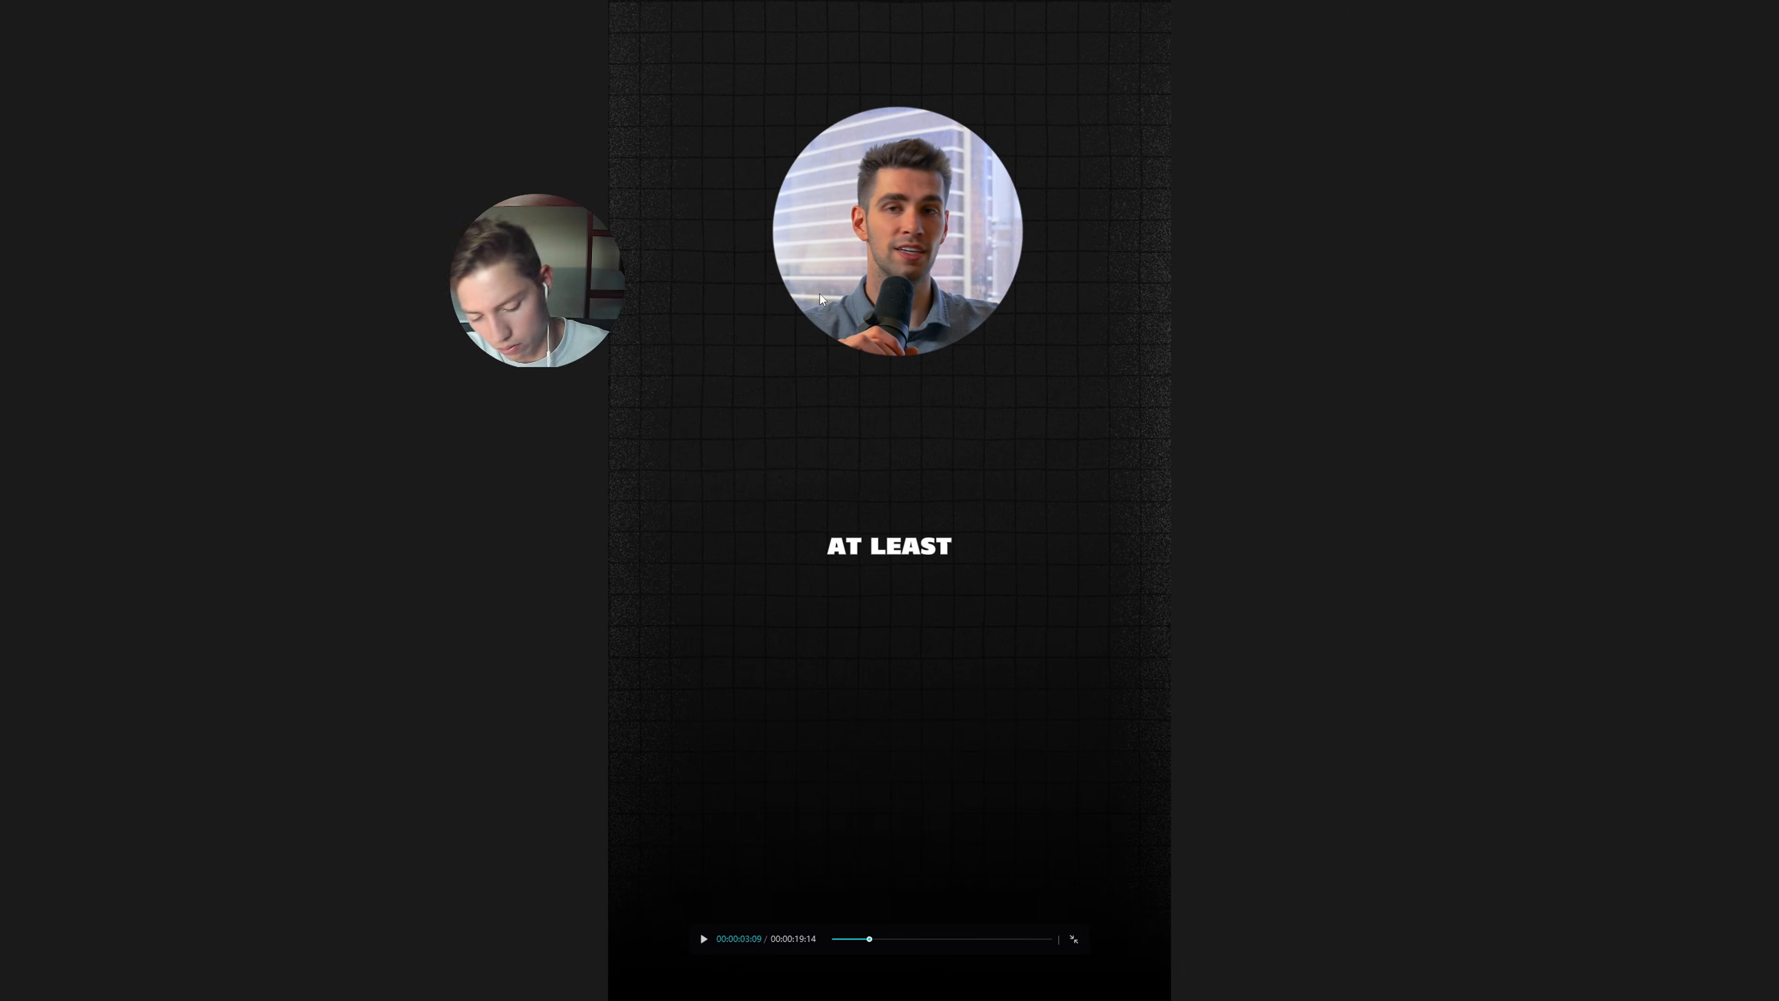
key(Escape)
drag(600, 527, 551, 531)
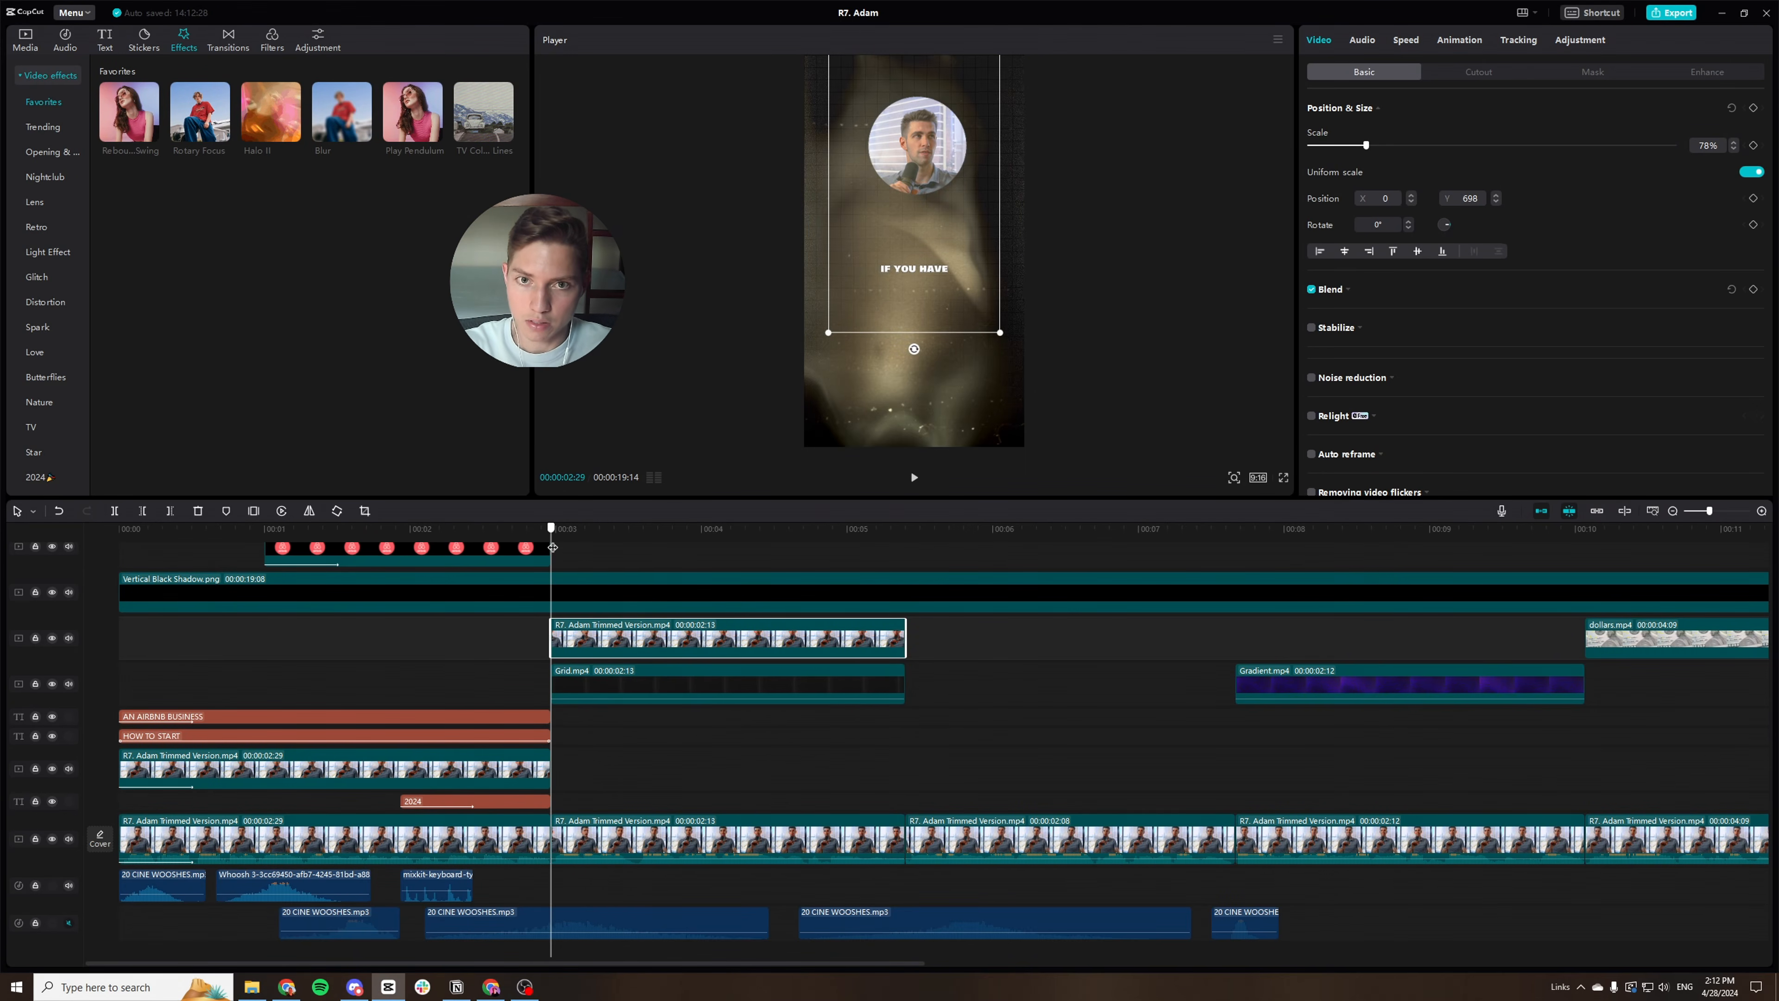
key(ctrl+shift+f)
key(space)
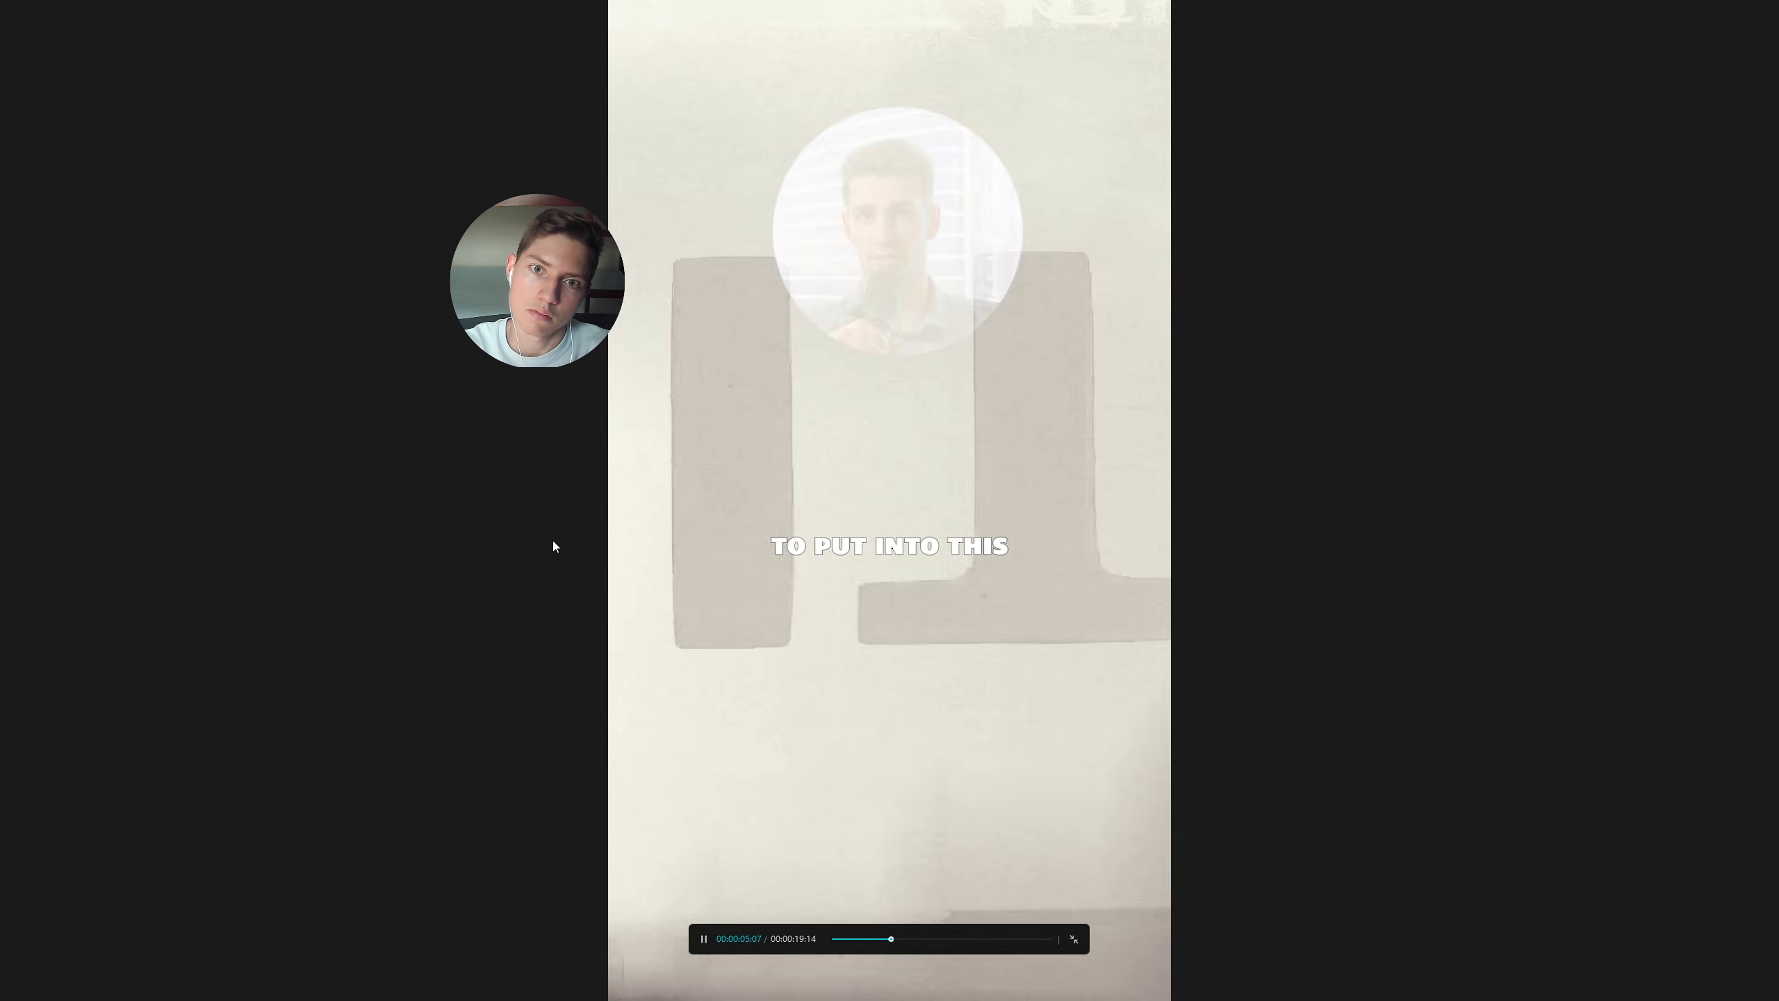
key(space)
key(Escape)
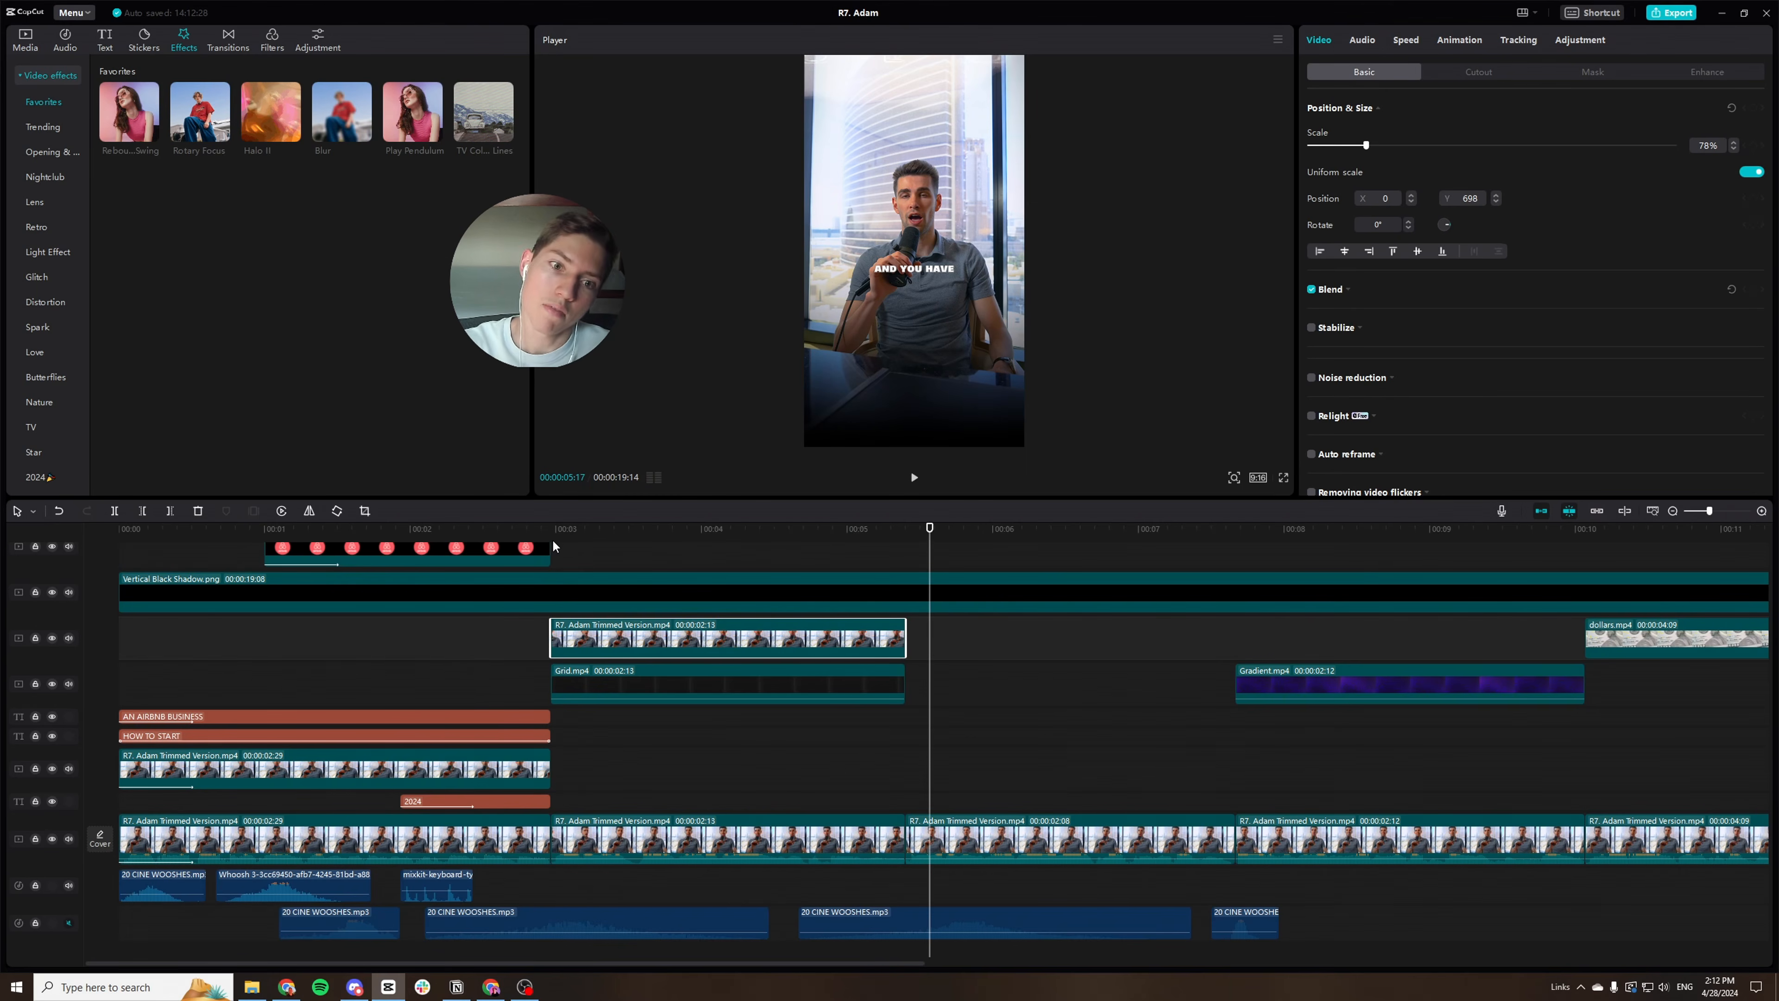
drag(554, 541, 666, 564)
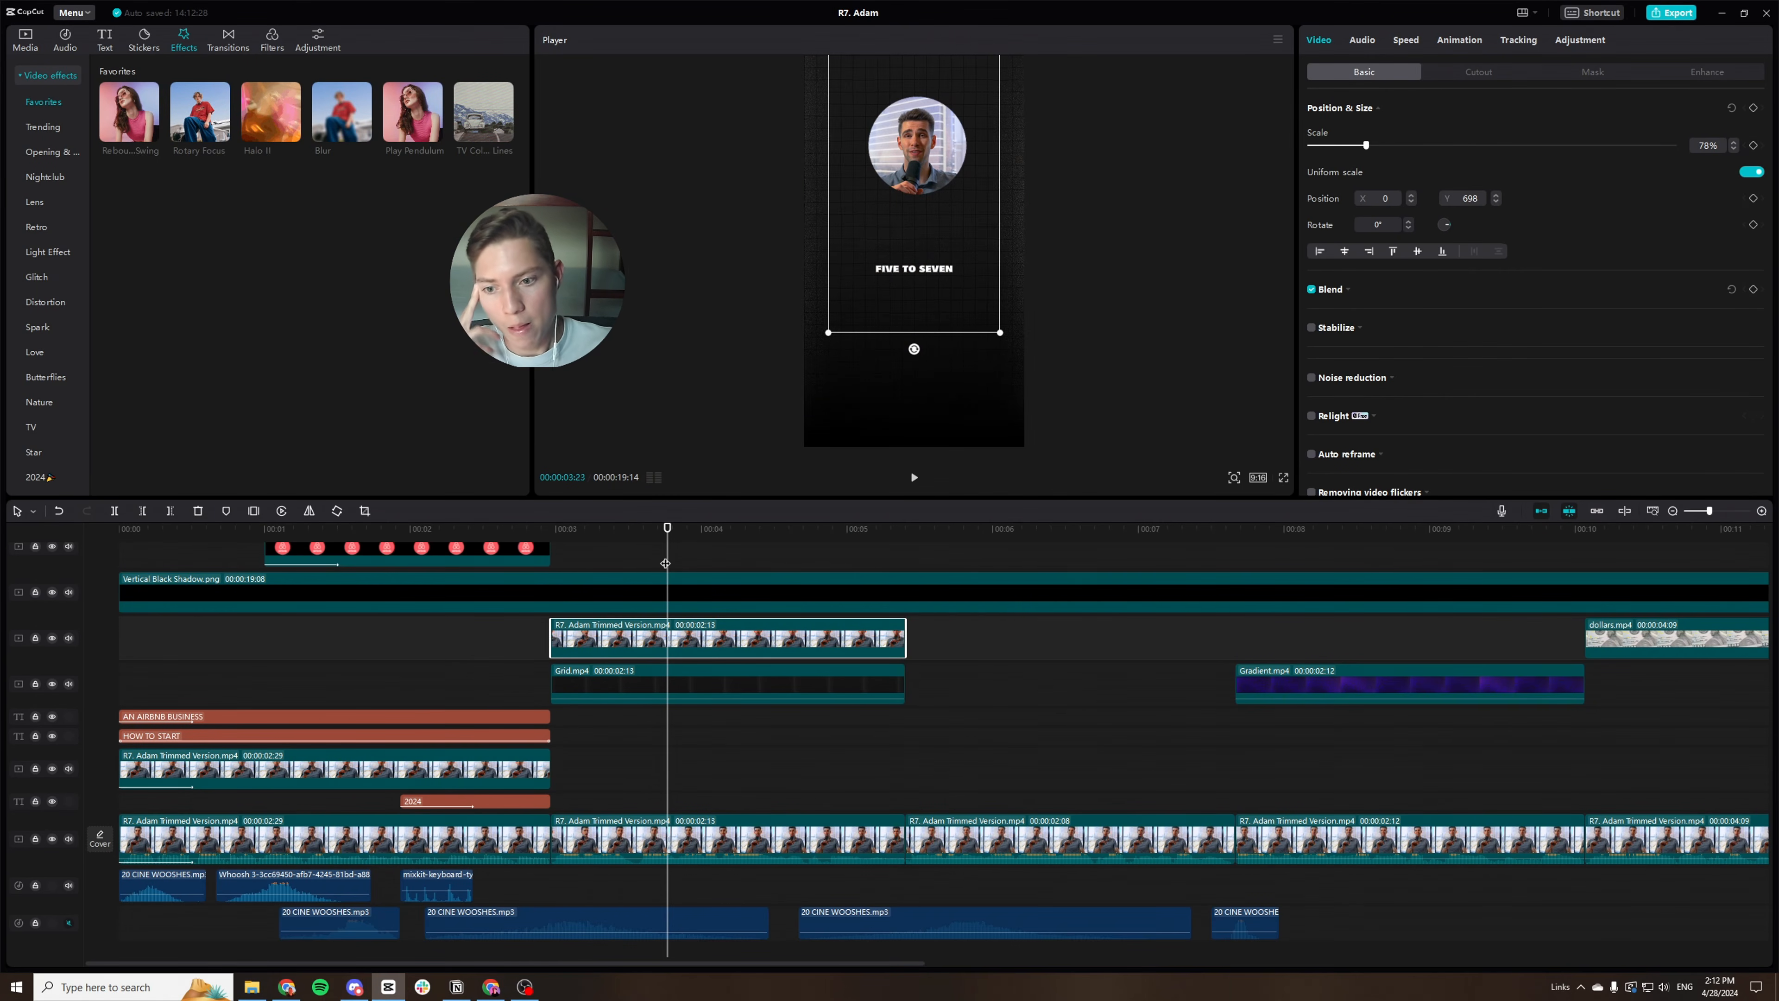
scroll(656, 612, up, 4)
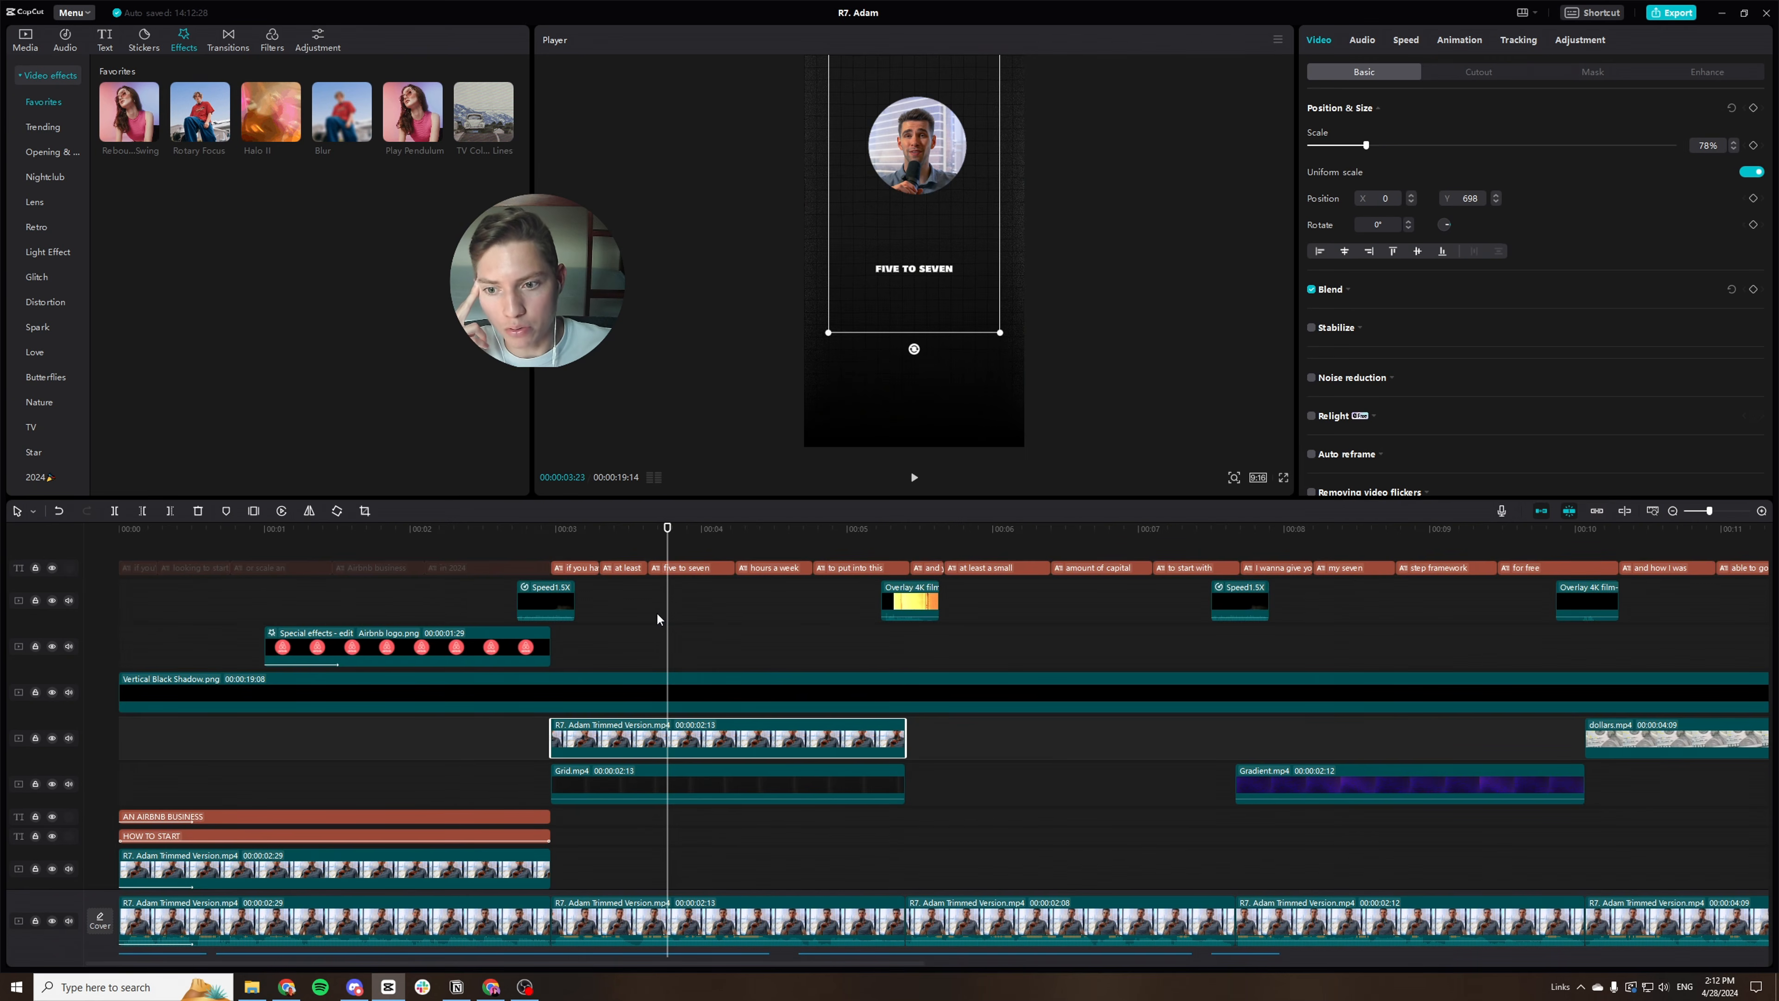
click(104, 38)
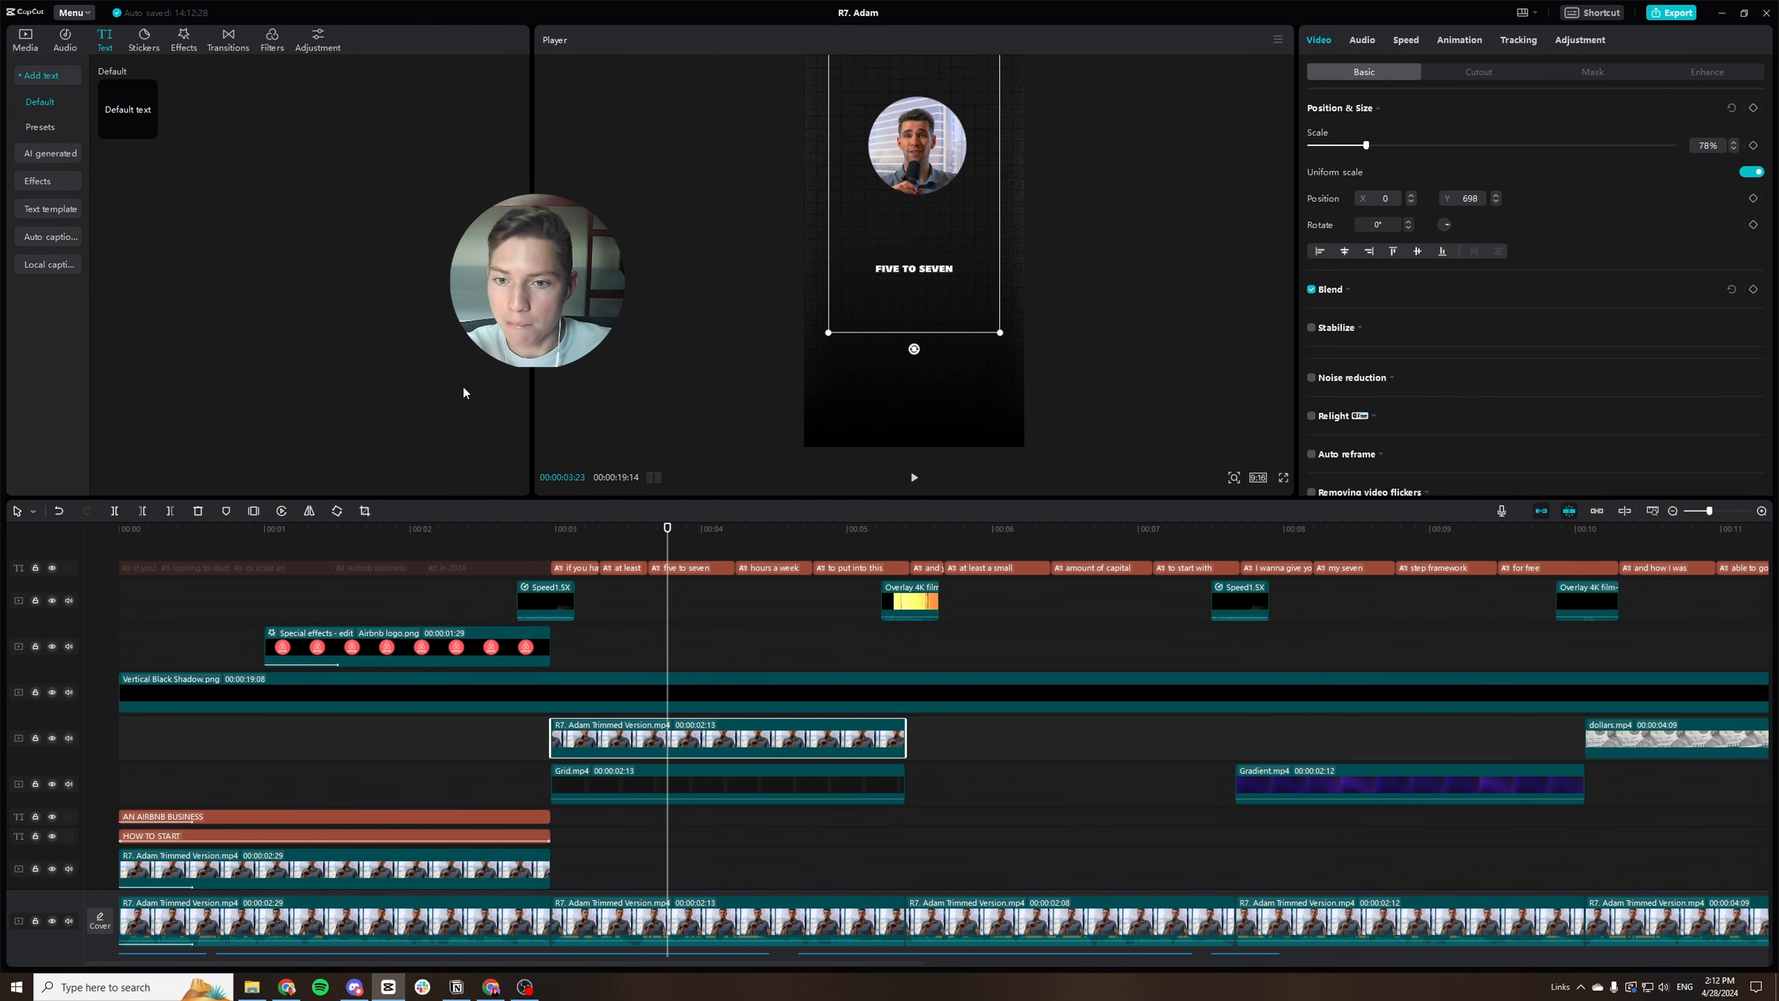
drag(662, 541, 463, 541)
scroll(466, 565, down, 3)
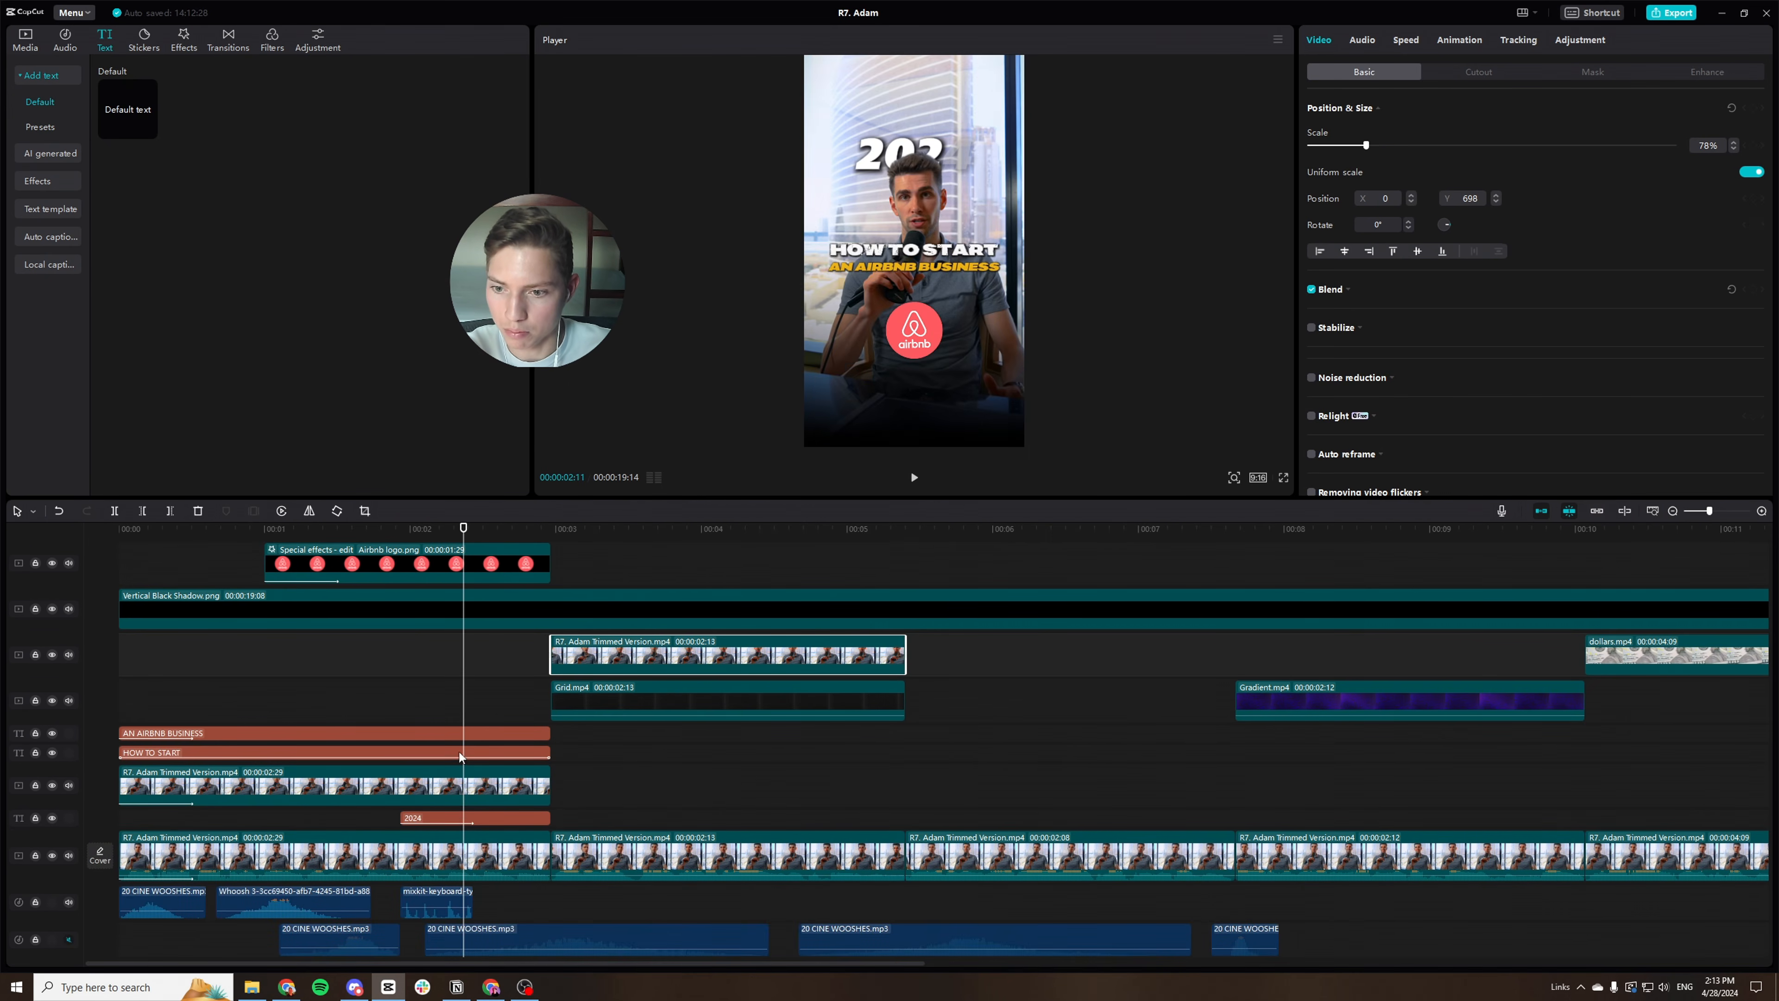
click(480, 754)
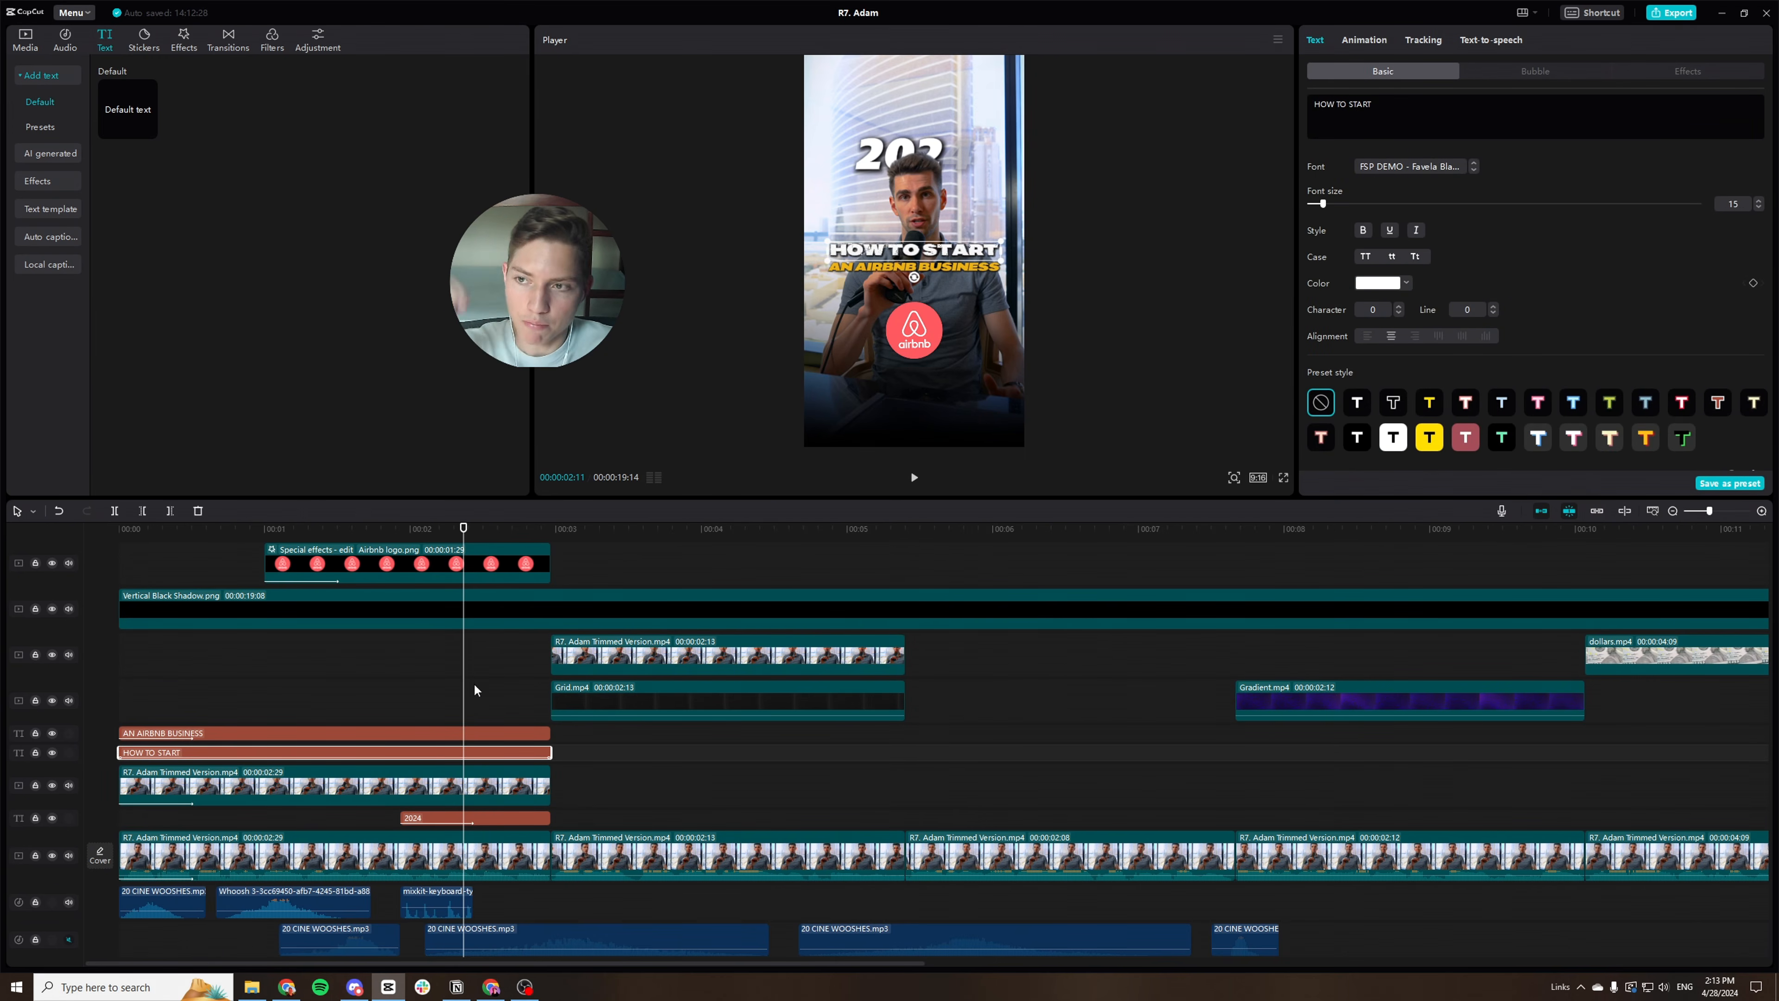
mouse_move(135, 98)
drag(128, 111, 554, 582)
scroll(645, 574, up, 2)
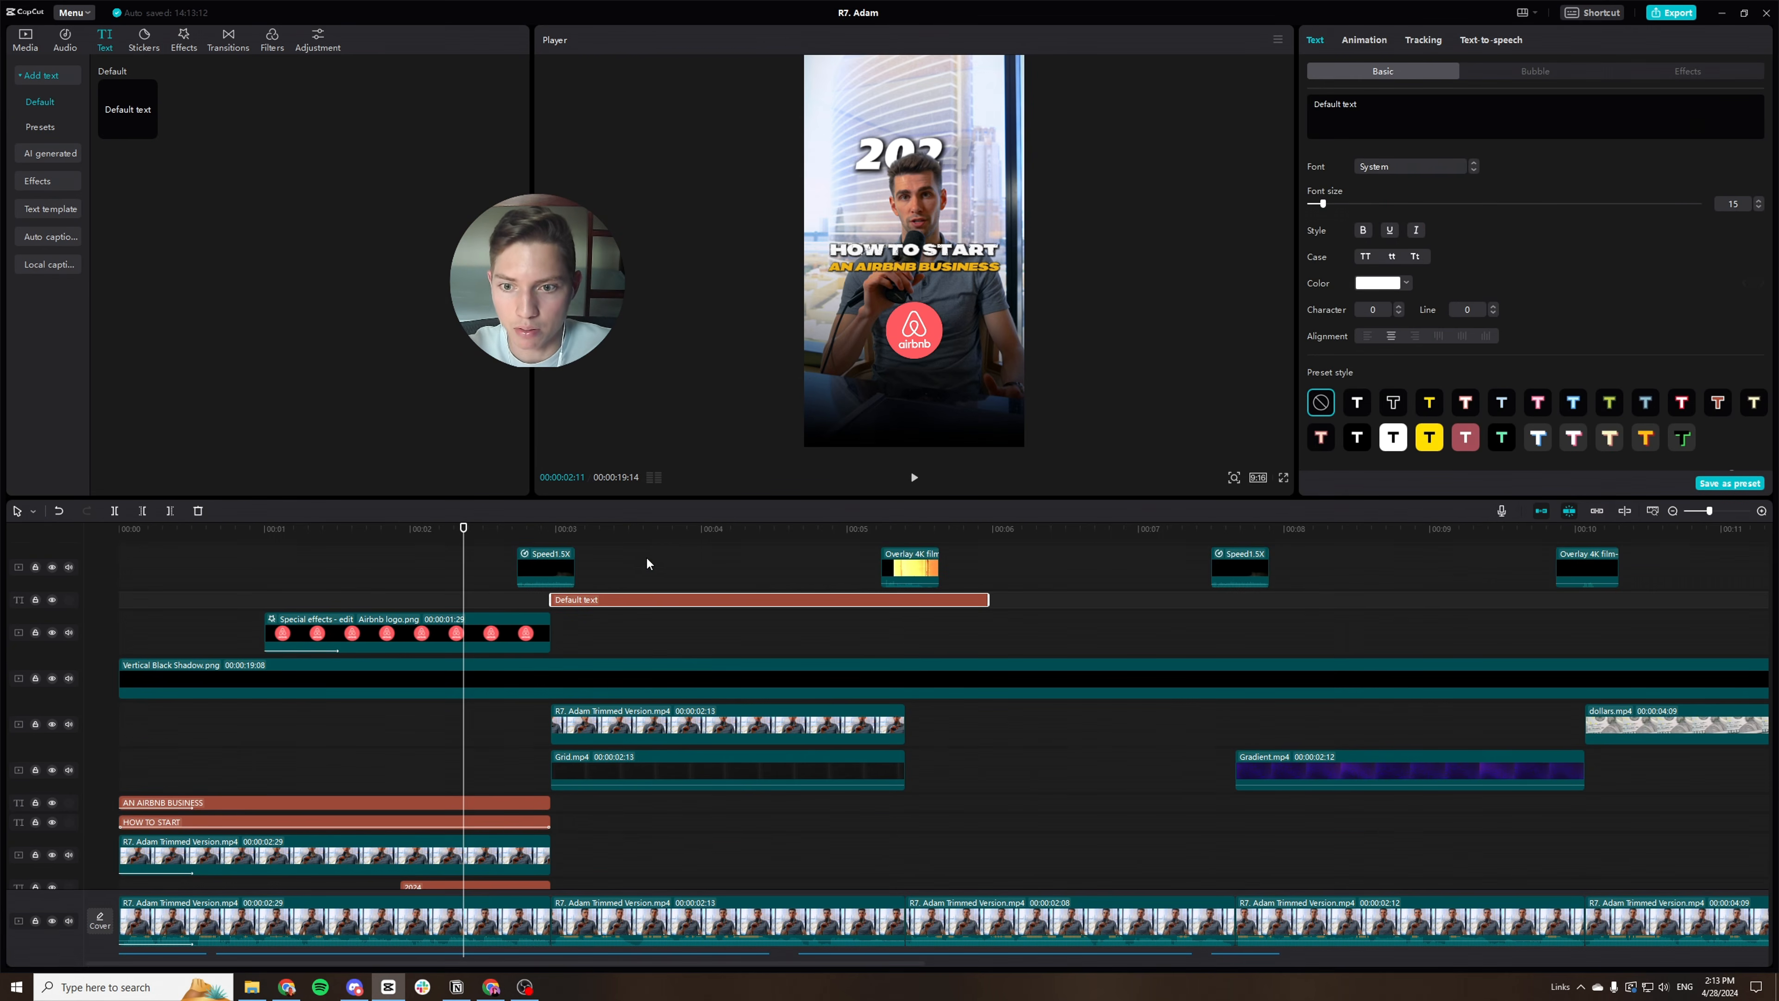
click(647, 531)
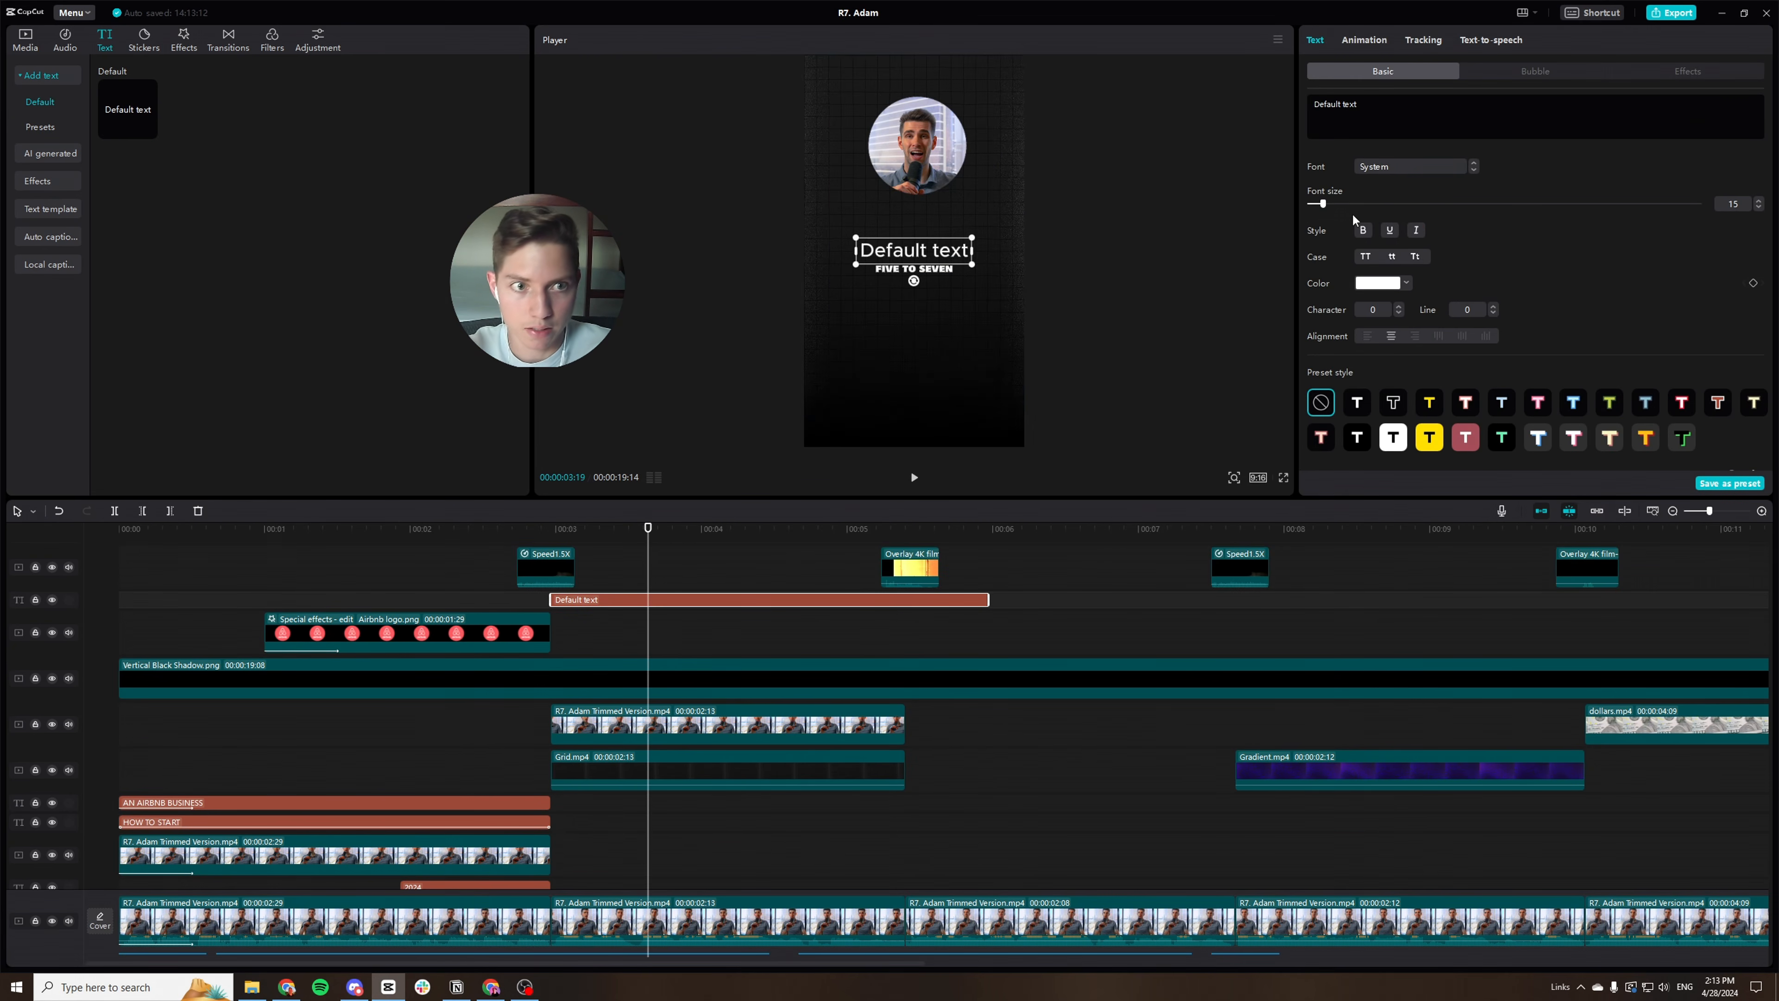
click(1394, 168)
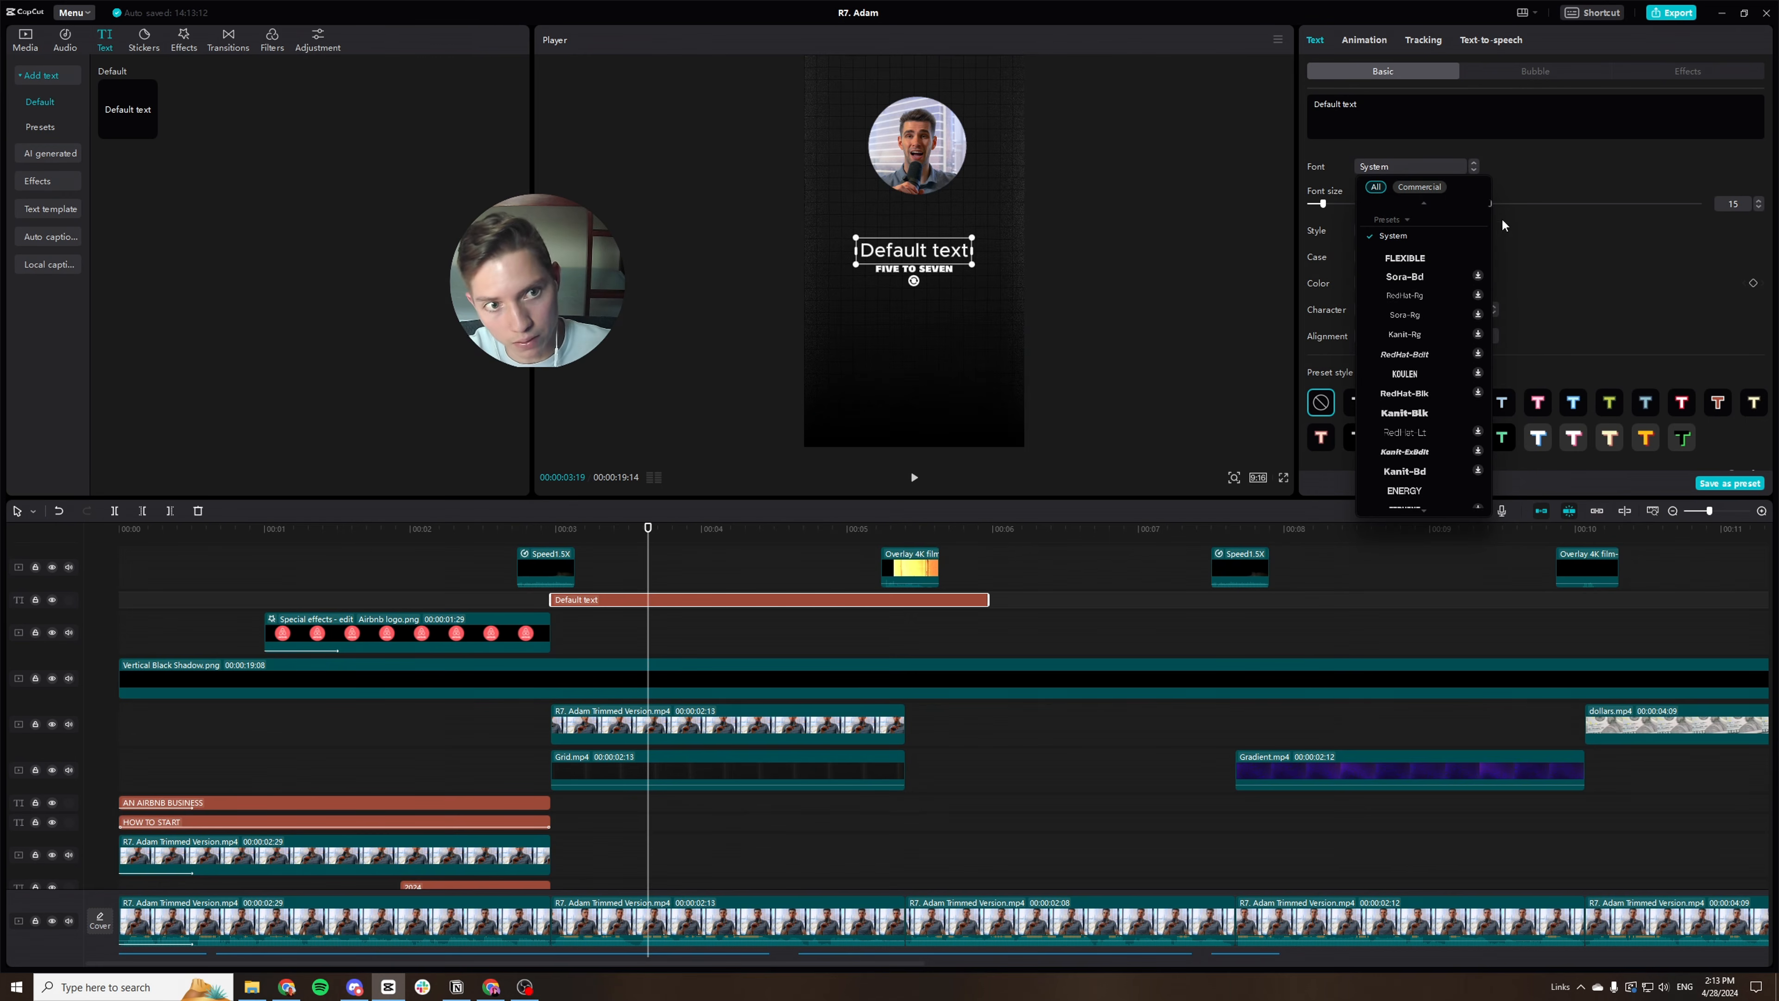
click(1557, 170)
scroll(1557, 210, down, 6)
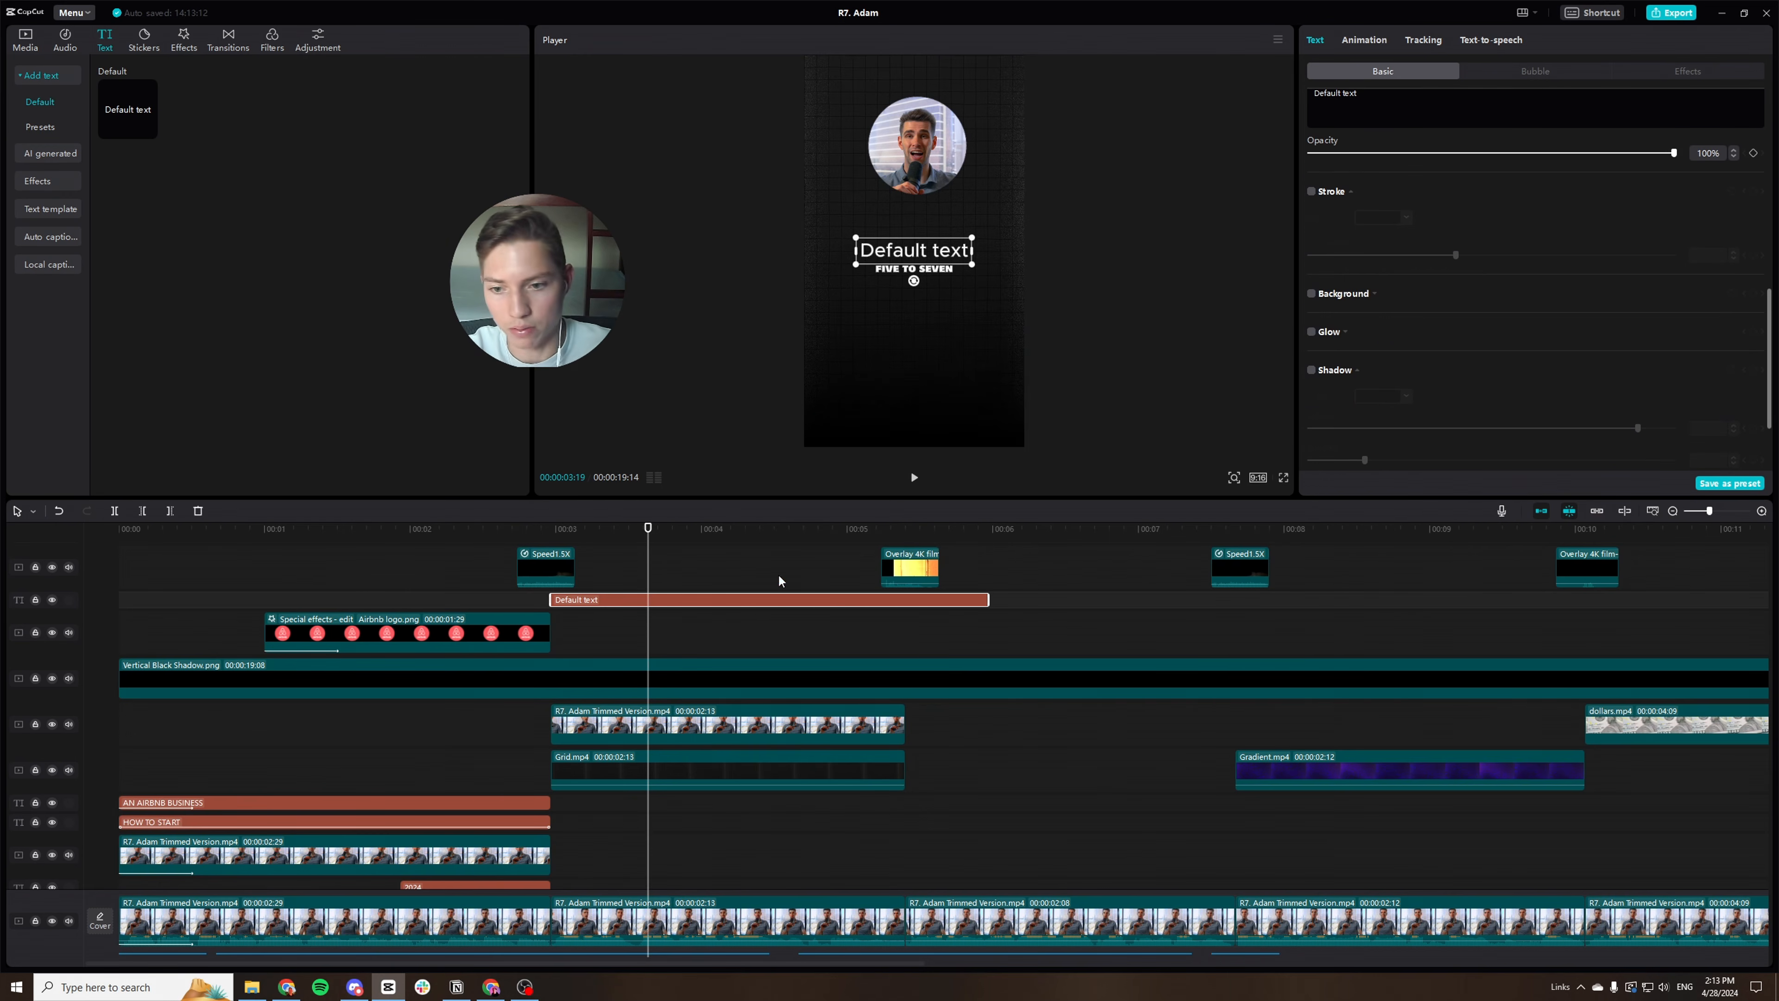
drag(649, 534, 483, 533)
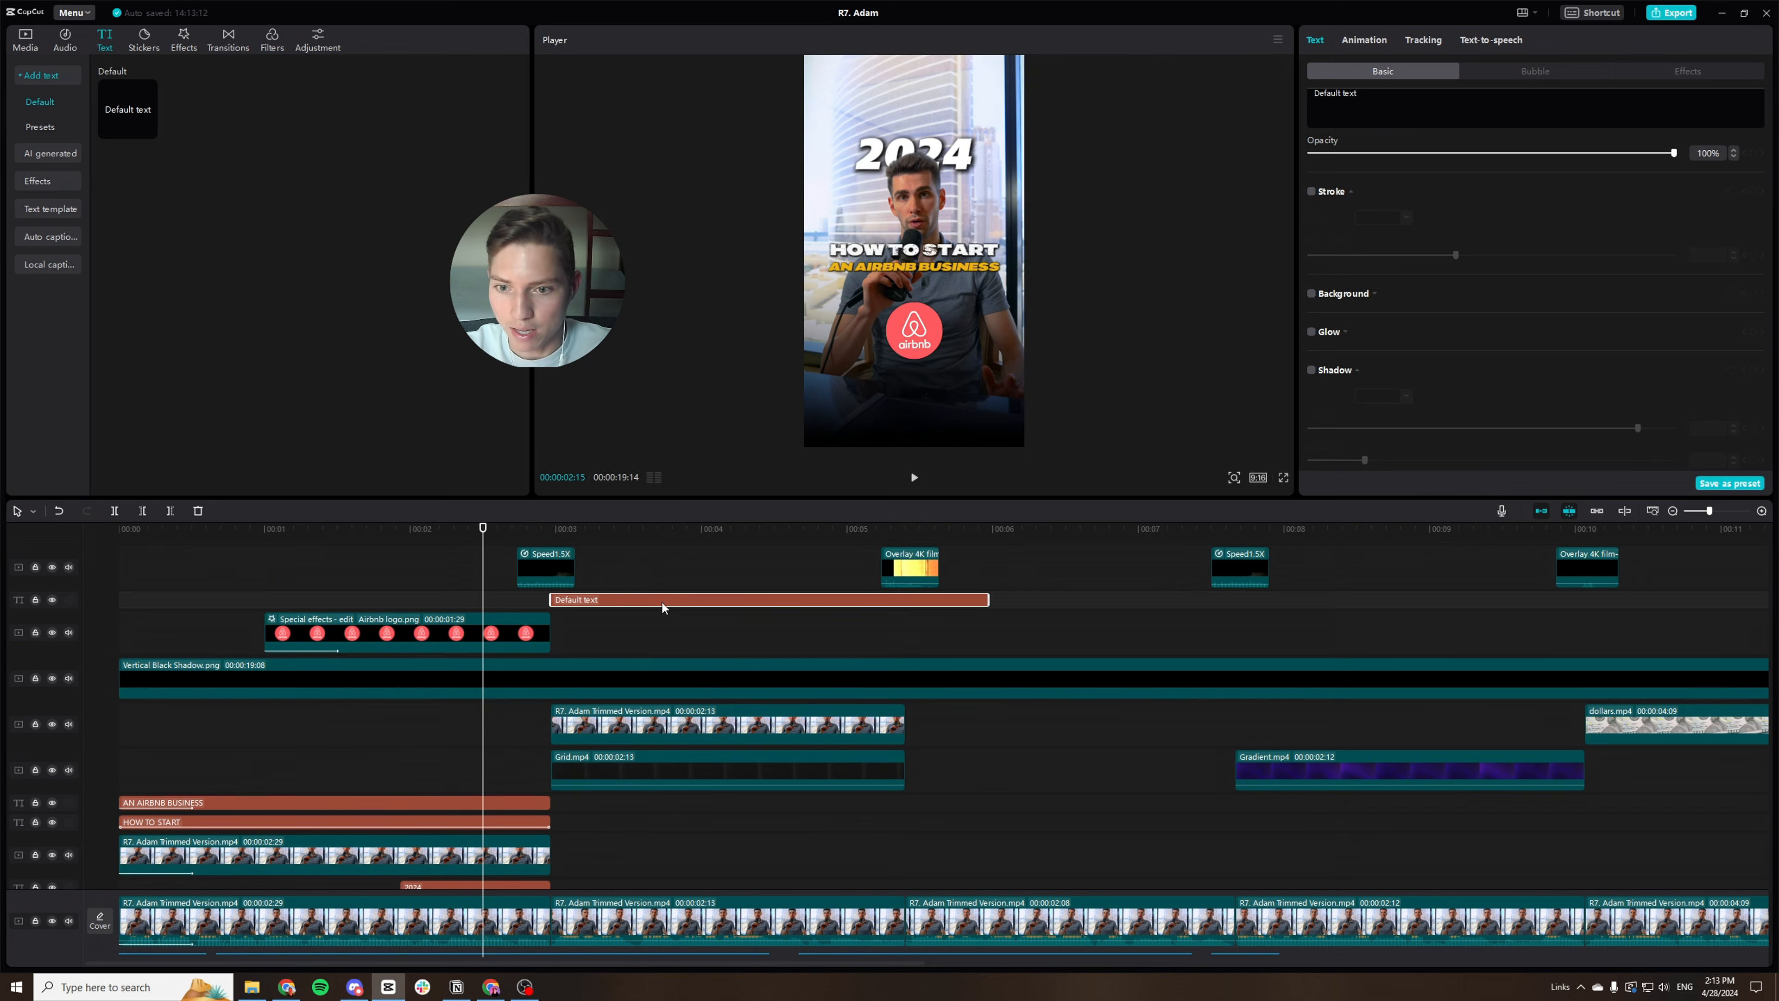
key(Delete)
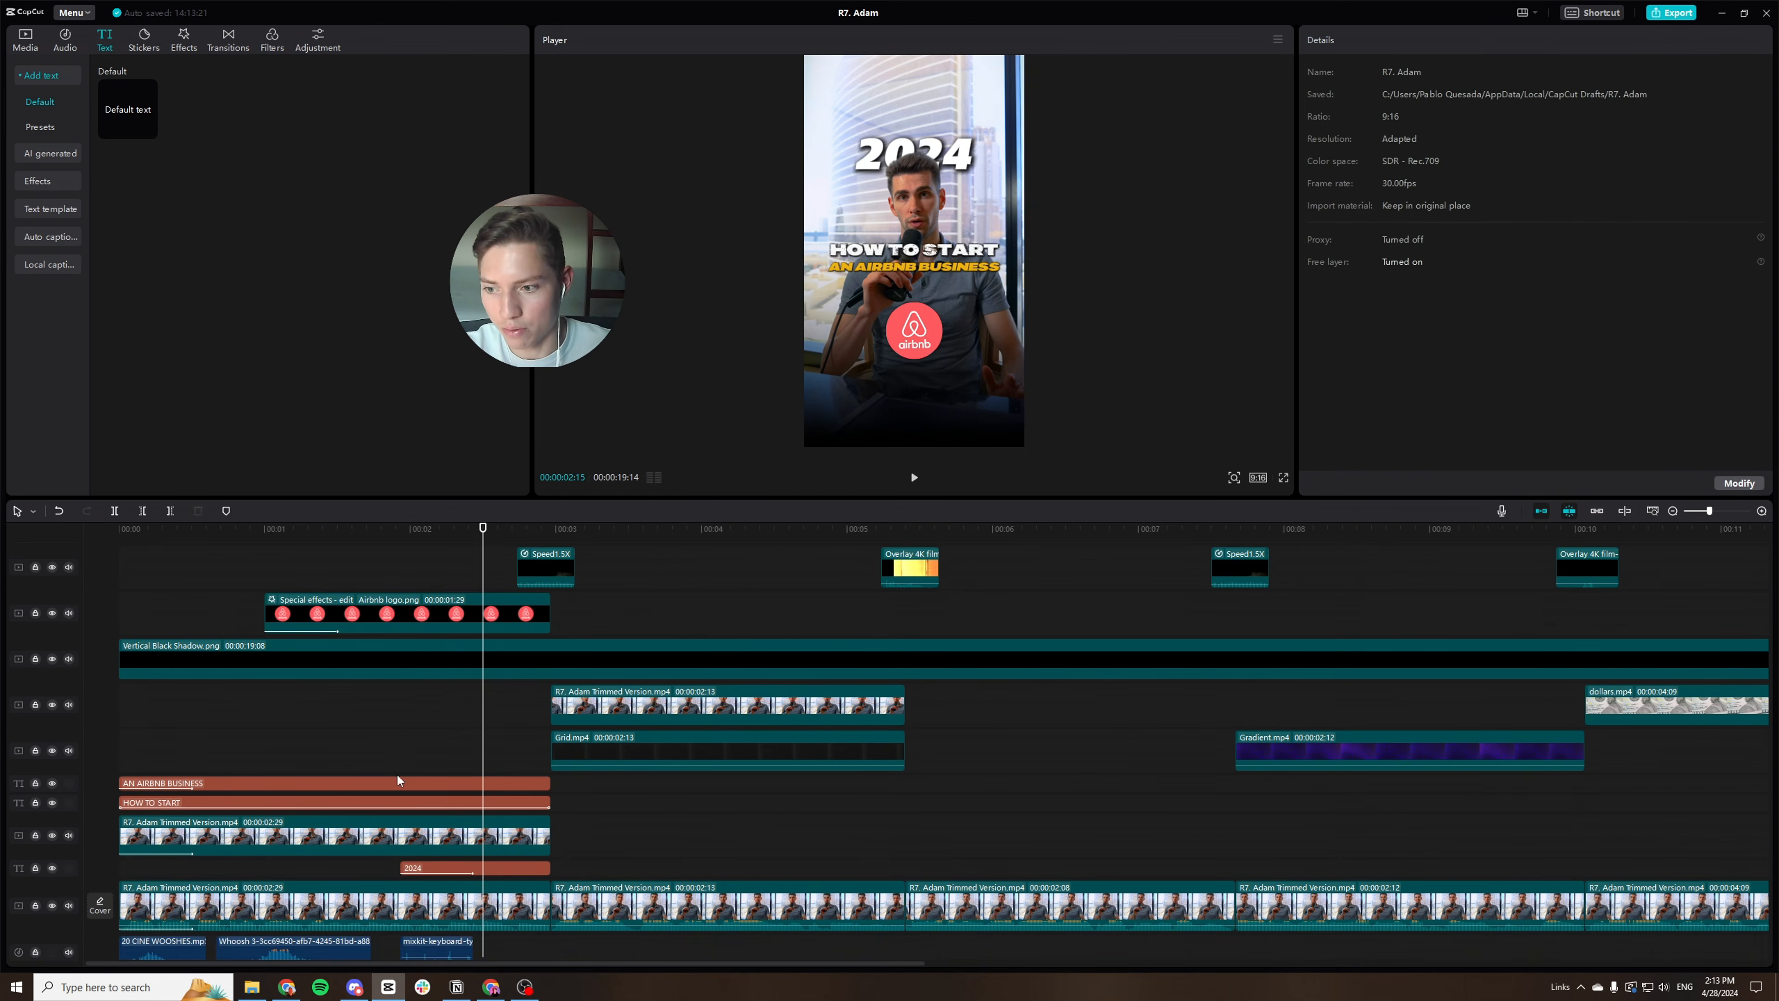
Save the HOW TO START title's text style as a preset and rename that preset Hook.
click(433, 802)
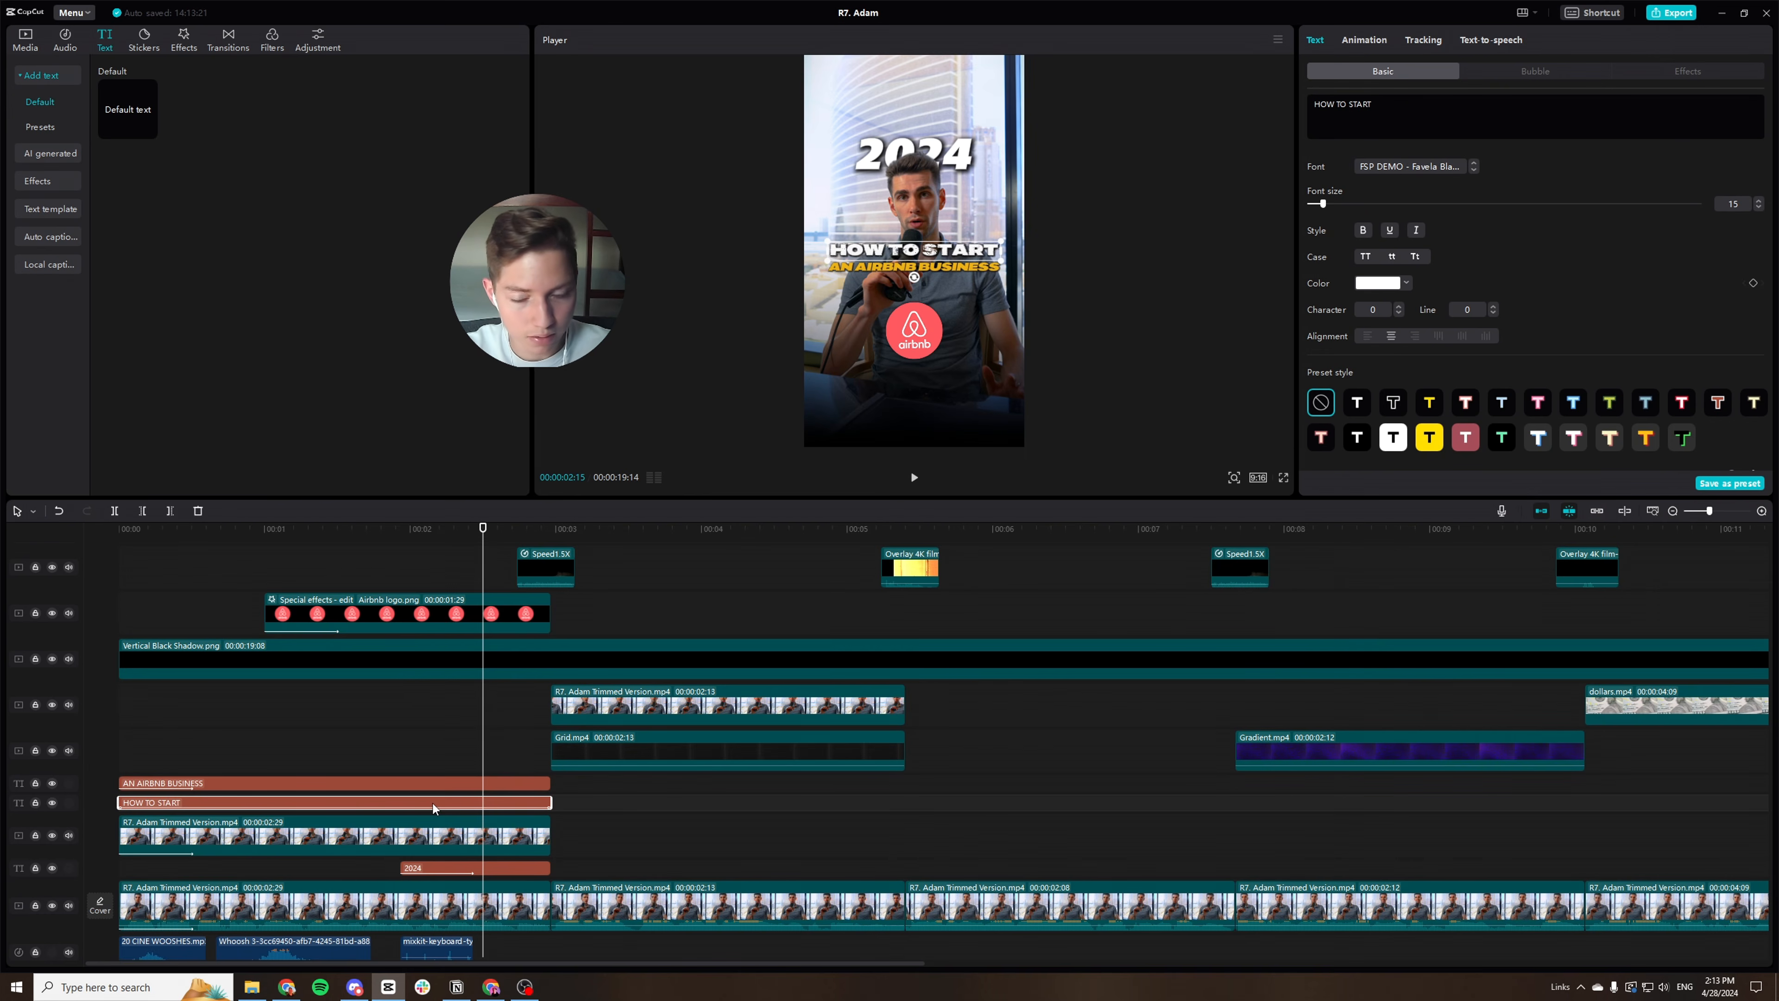
click(1731, 484)
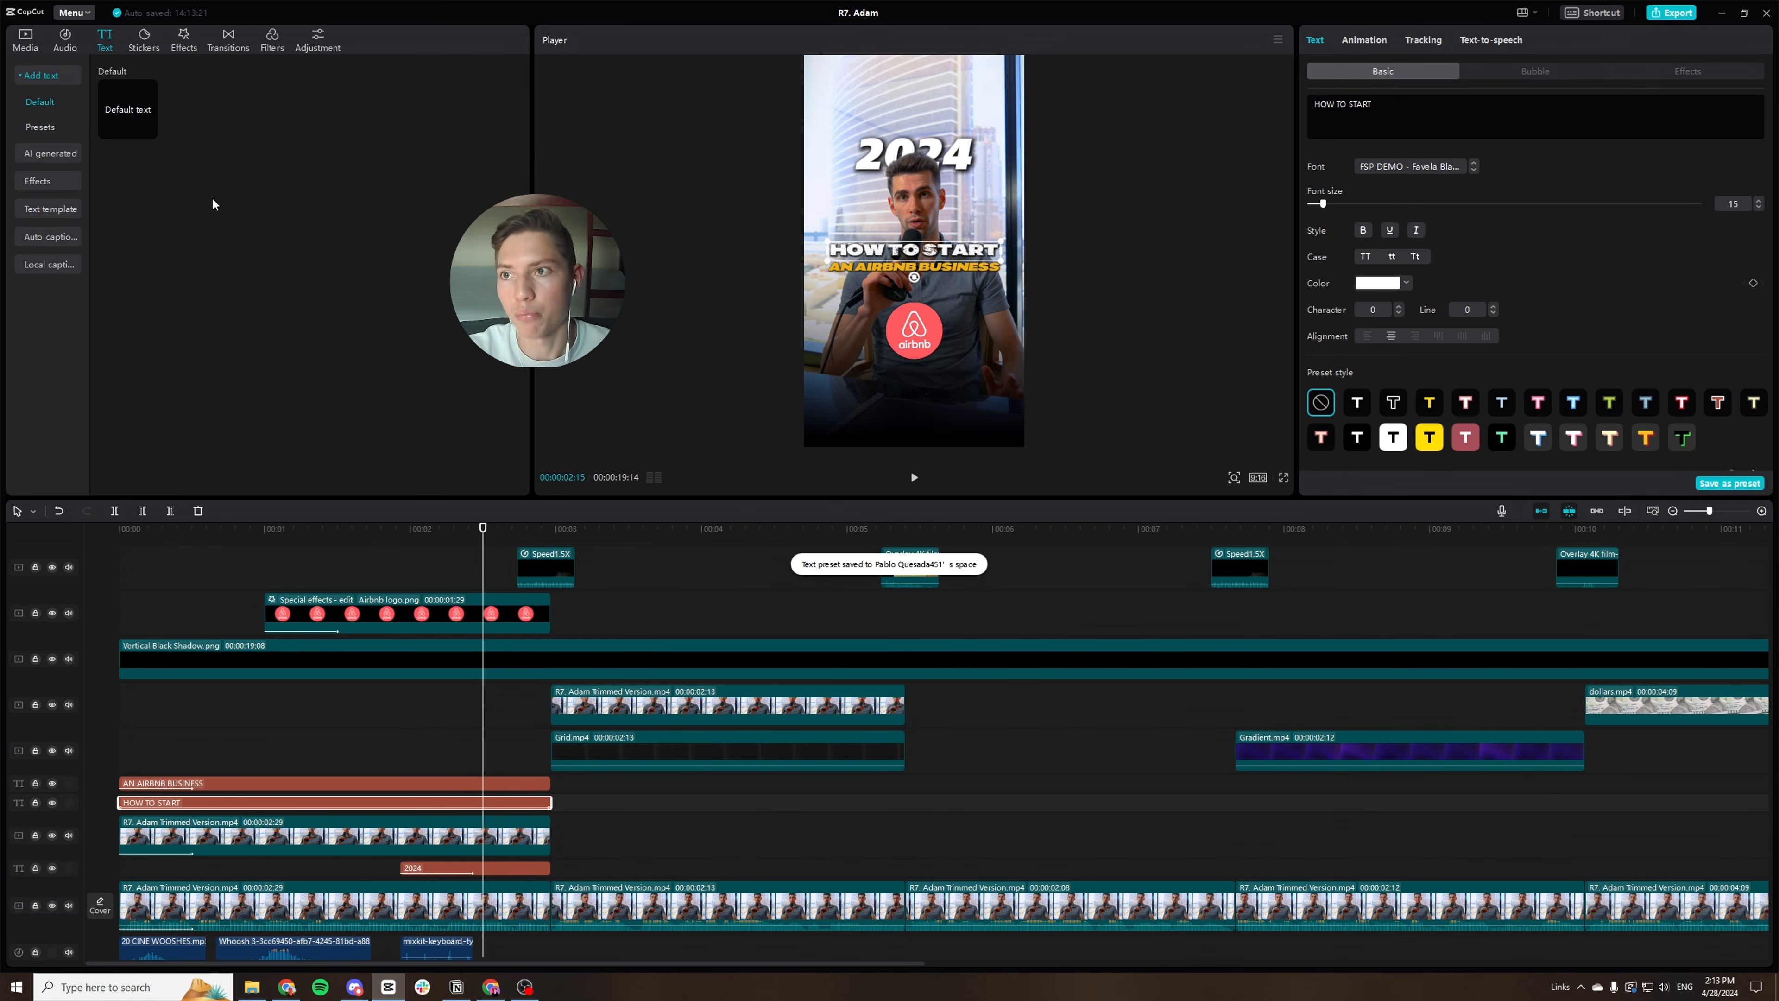
click(31, 127)
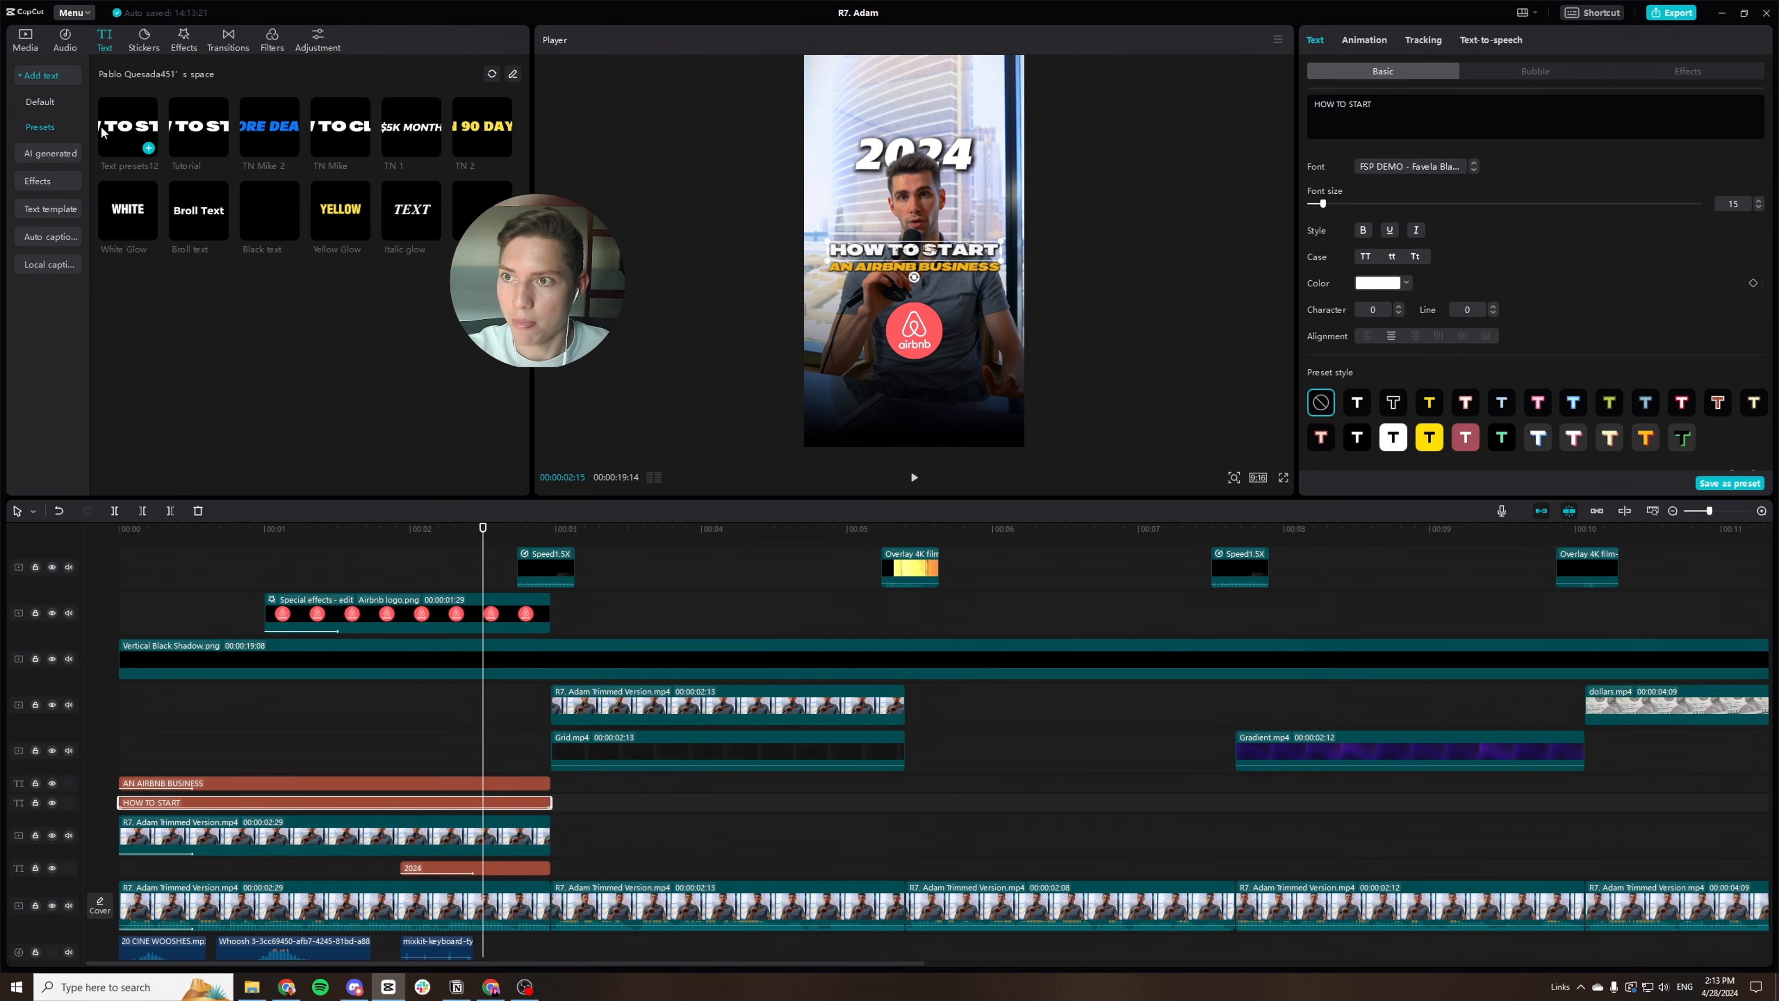
right_click(124, 130)
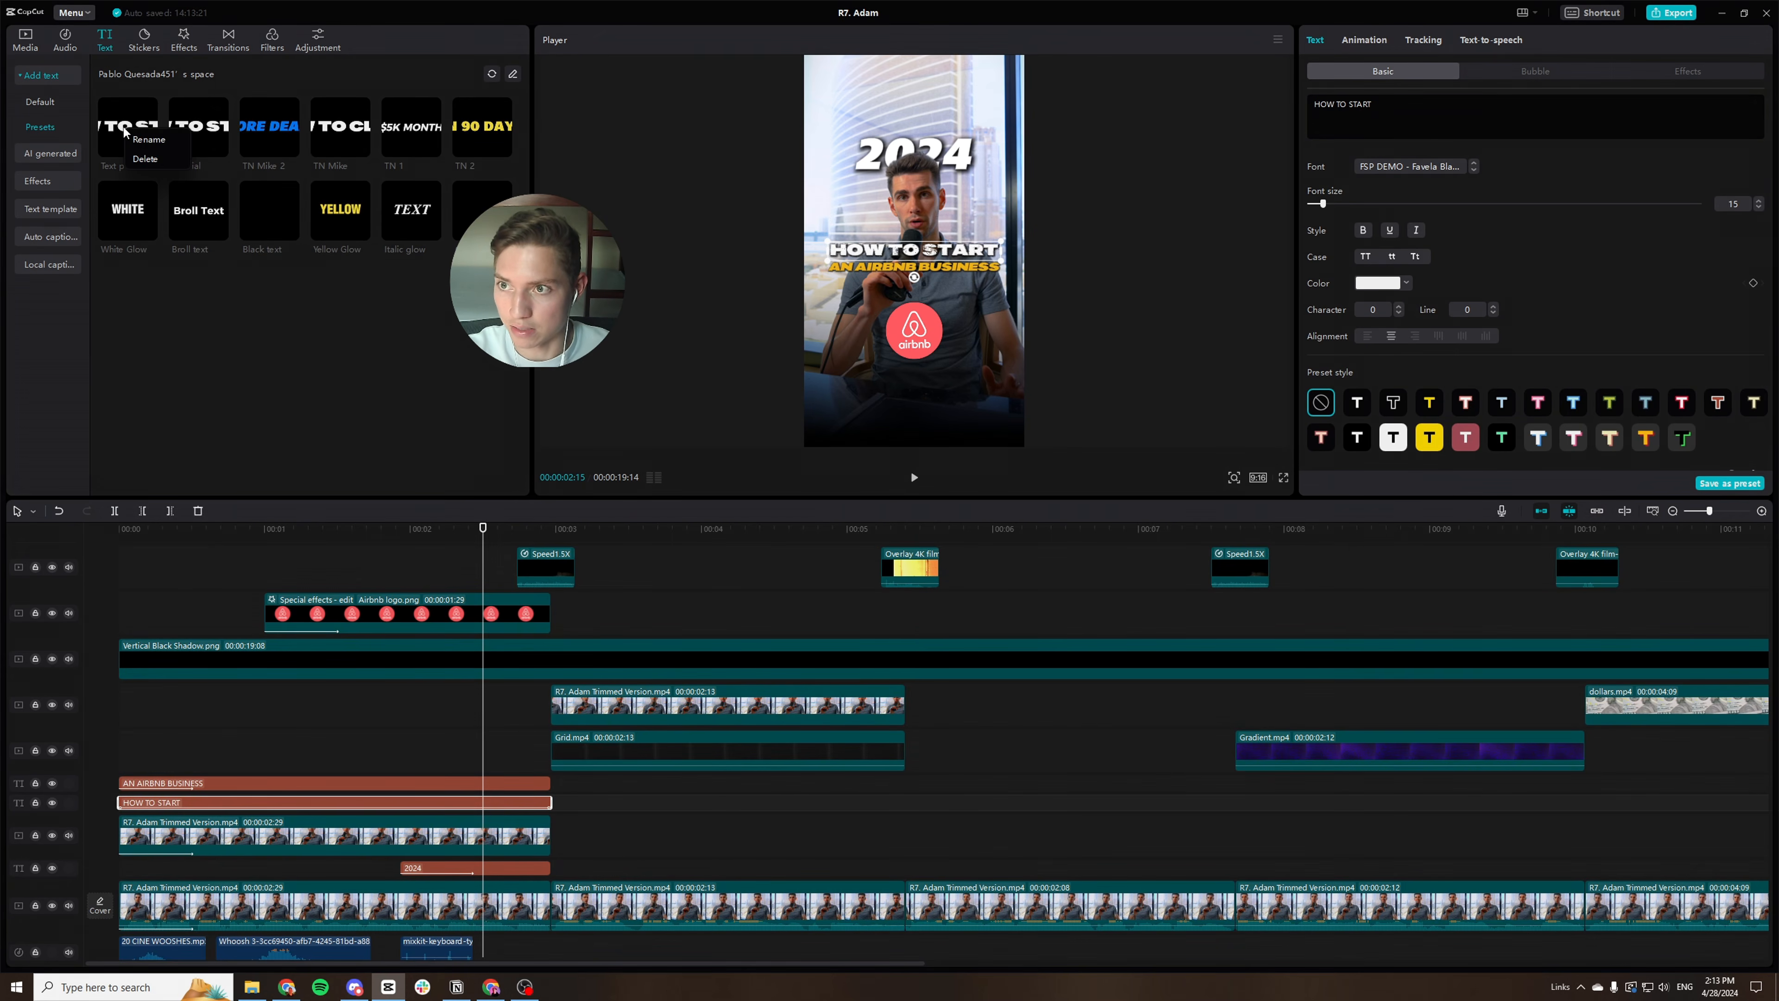
click(144, 141)
key(BackSpace)
key(BackSpace)
key(BackSpace)
key(BackSpace)
key(BackSpace)
key(BackSpace)
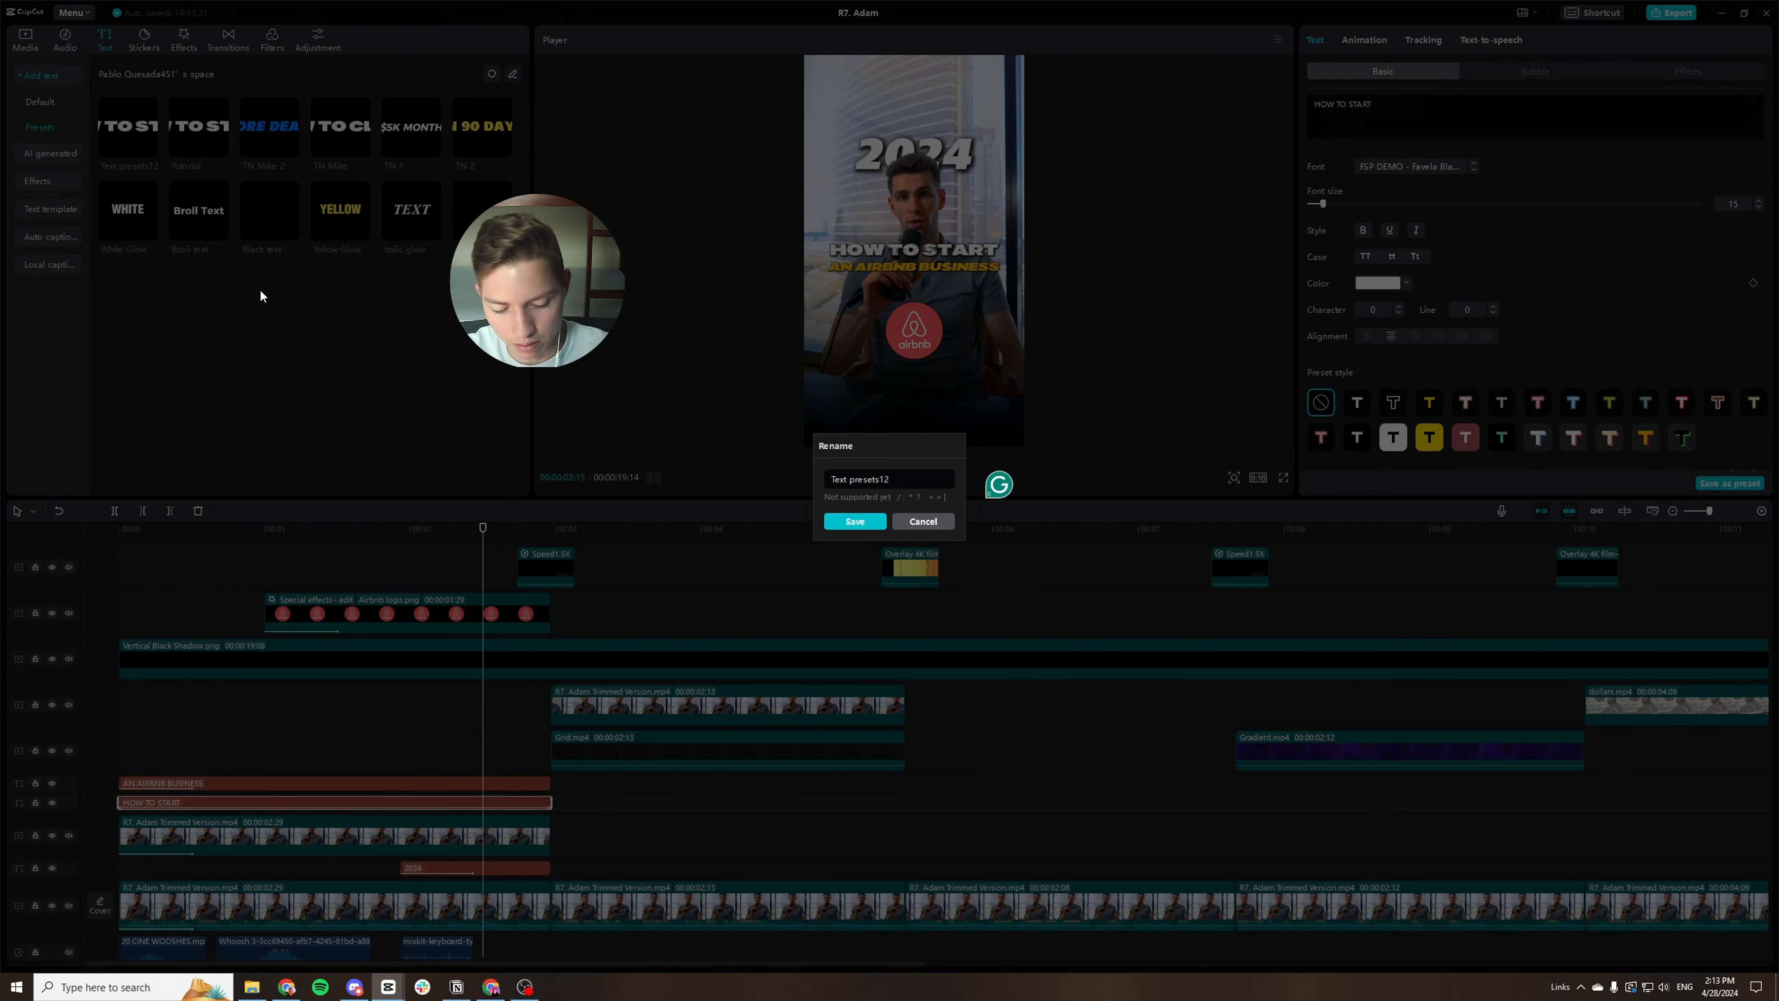
key(BackSpace)
key(BackSpace)
key(BackSpace)
key(BackSpace)
key(BackSpace)
key(BackSpace)
key(BackSpace)
key(BackSpace)
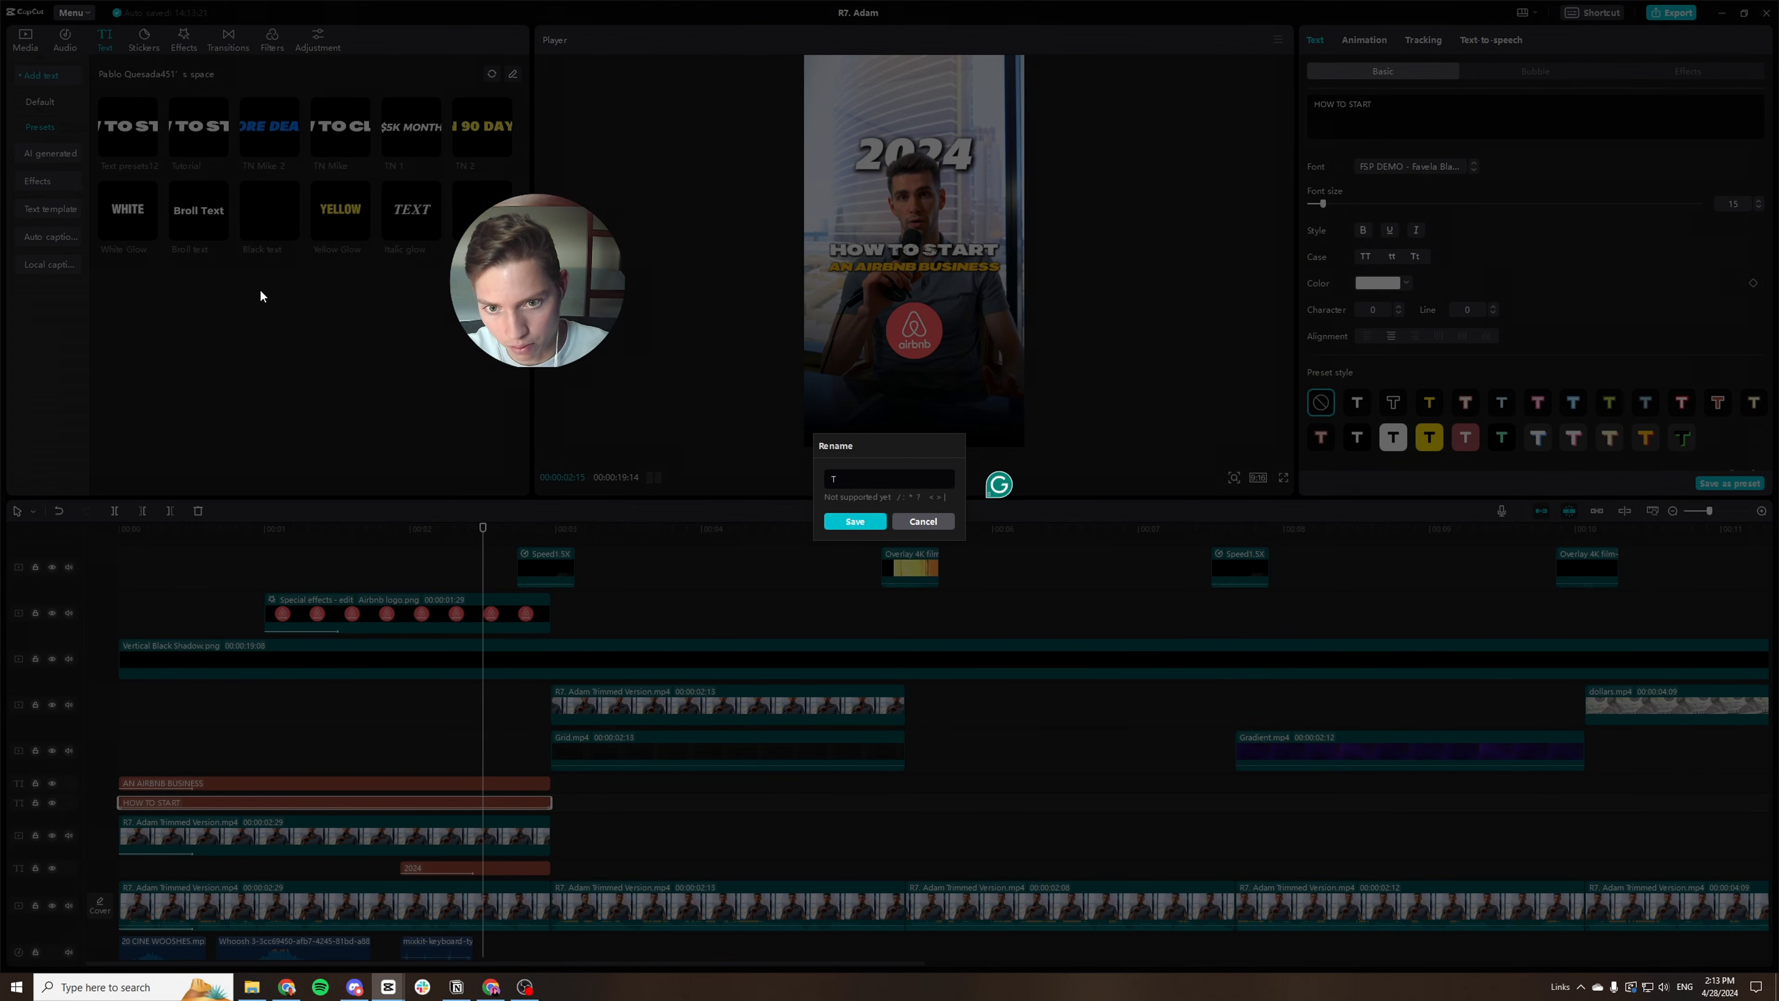
text(Hook)
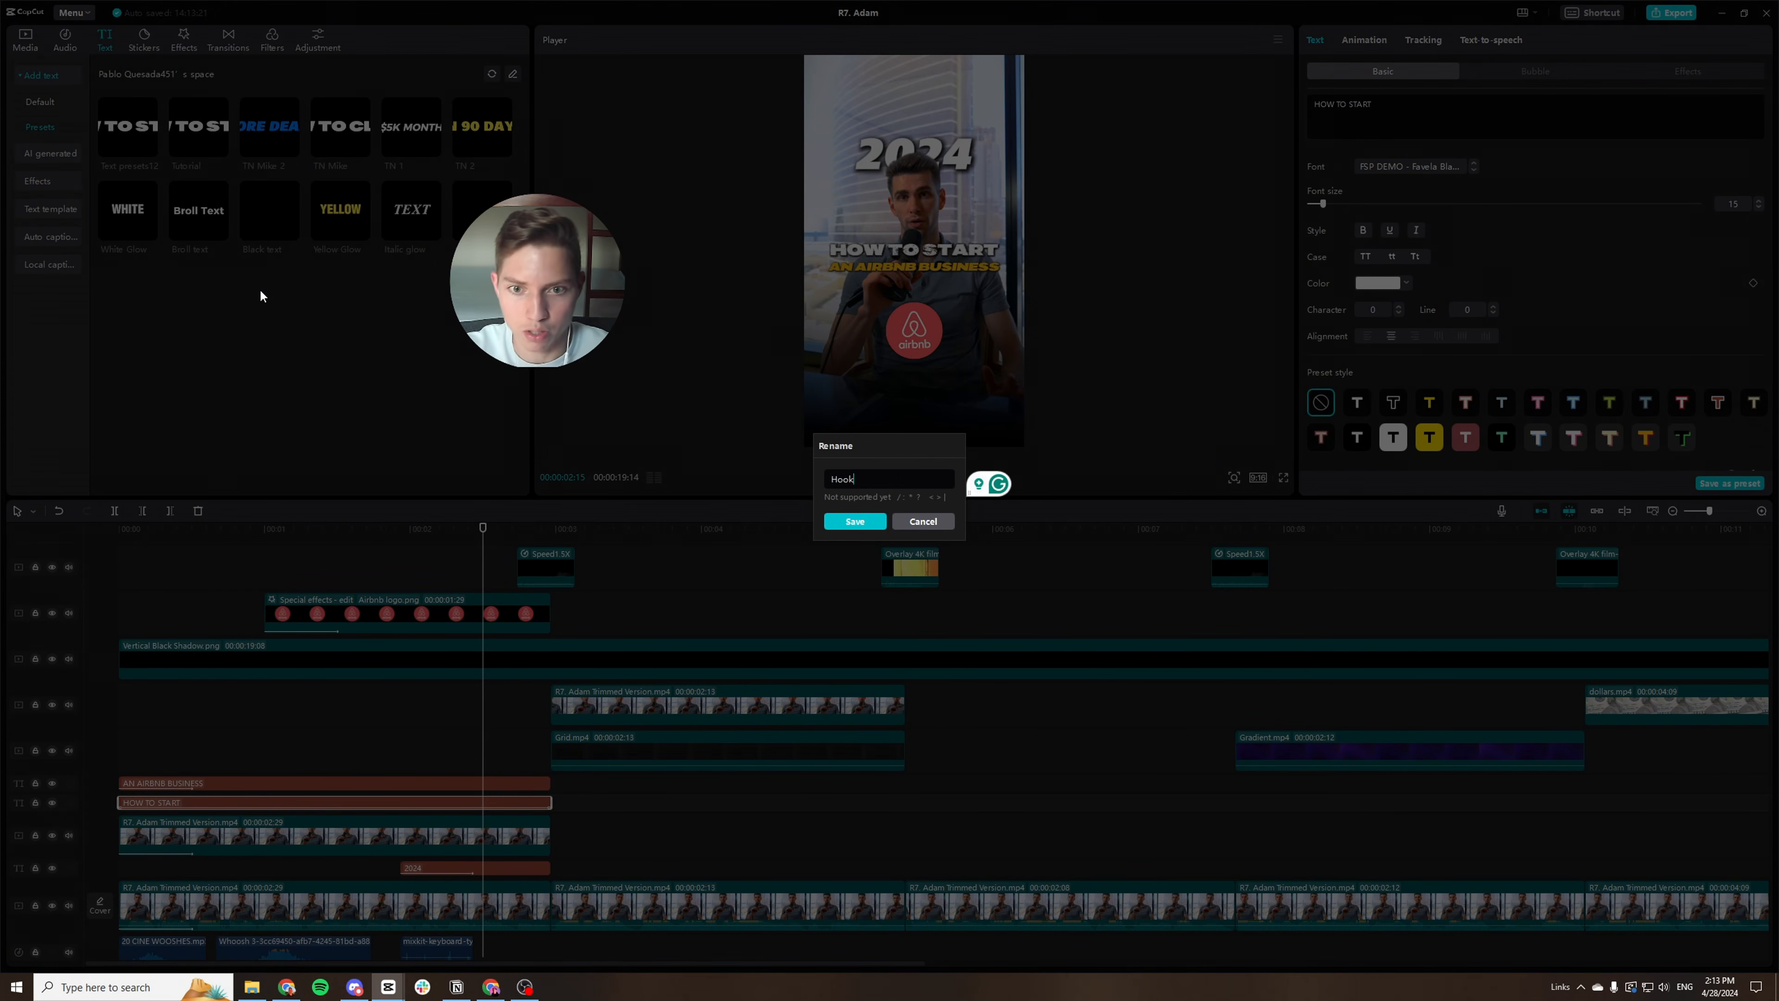
click(842, 523)
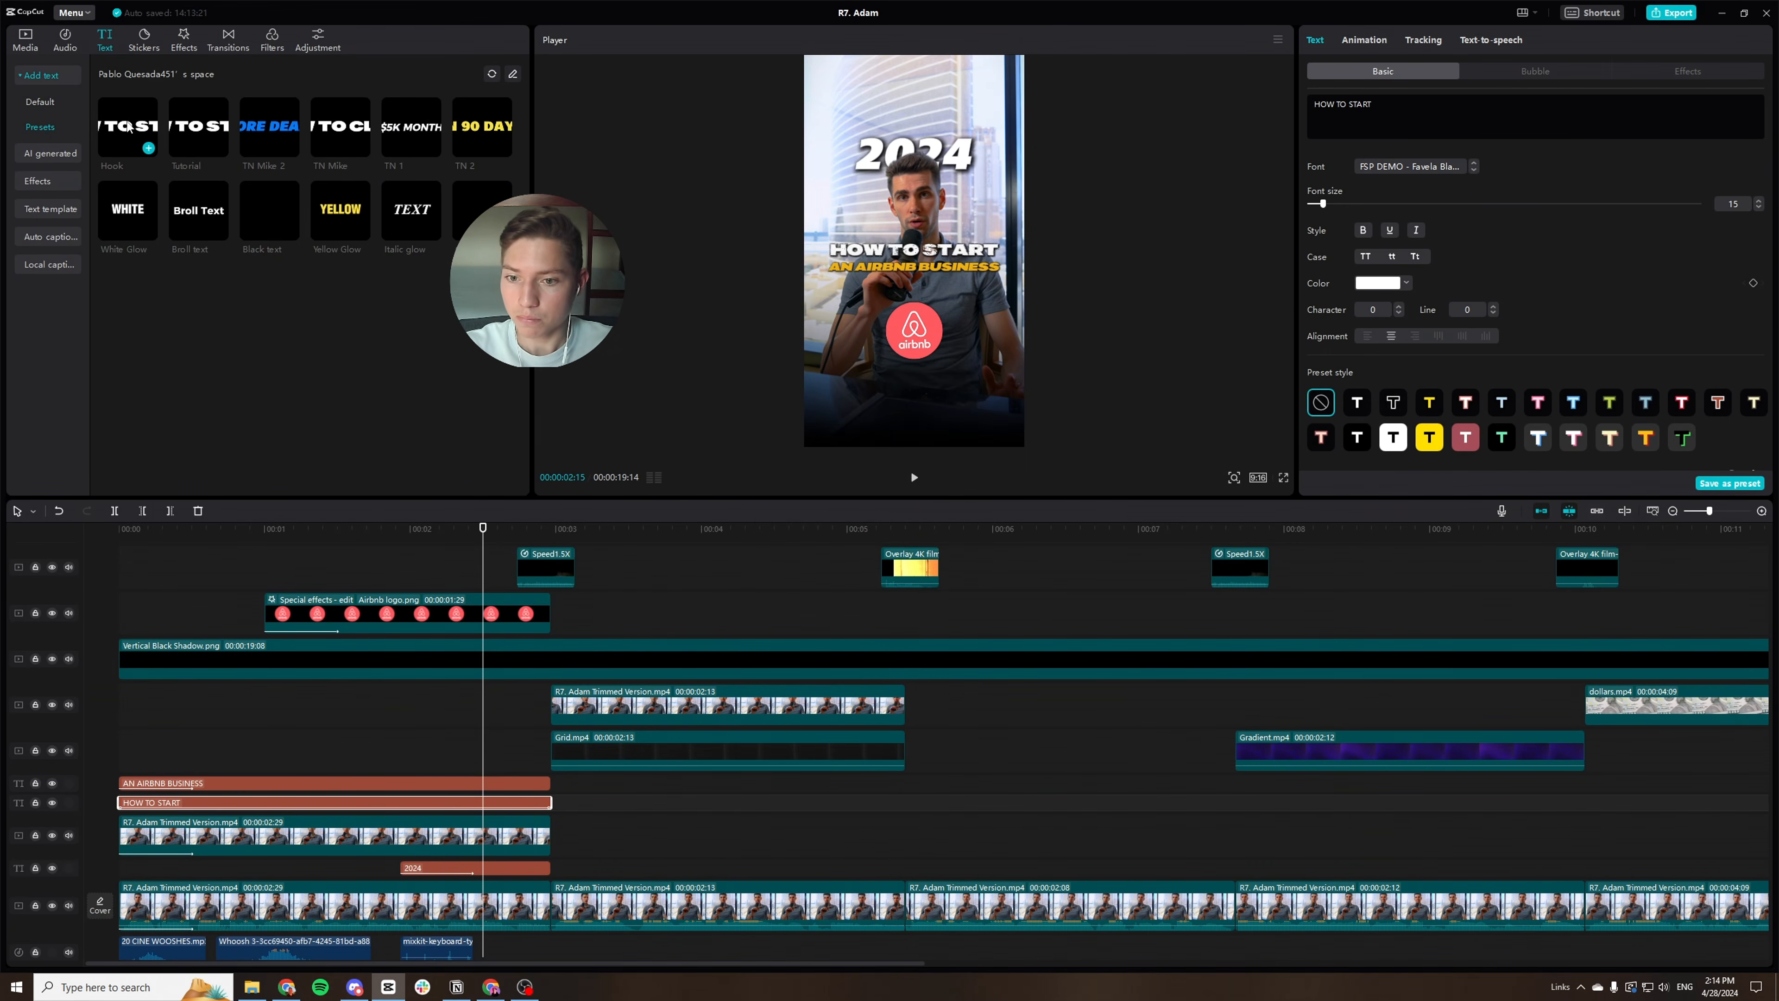
Add the Hook preset text above the black shadow layer at 00:00:02:29 and trim its end to match Grid.mp4.
drag(483, 532, 555, 646)
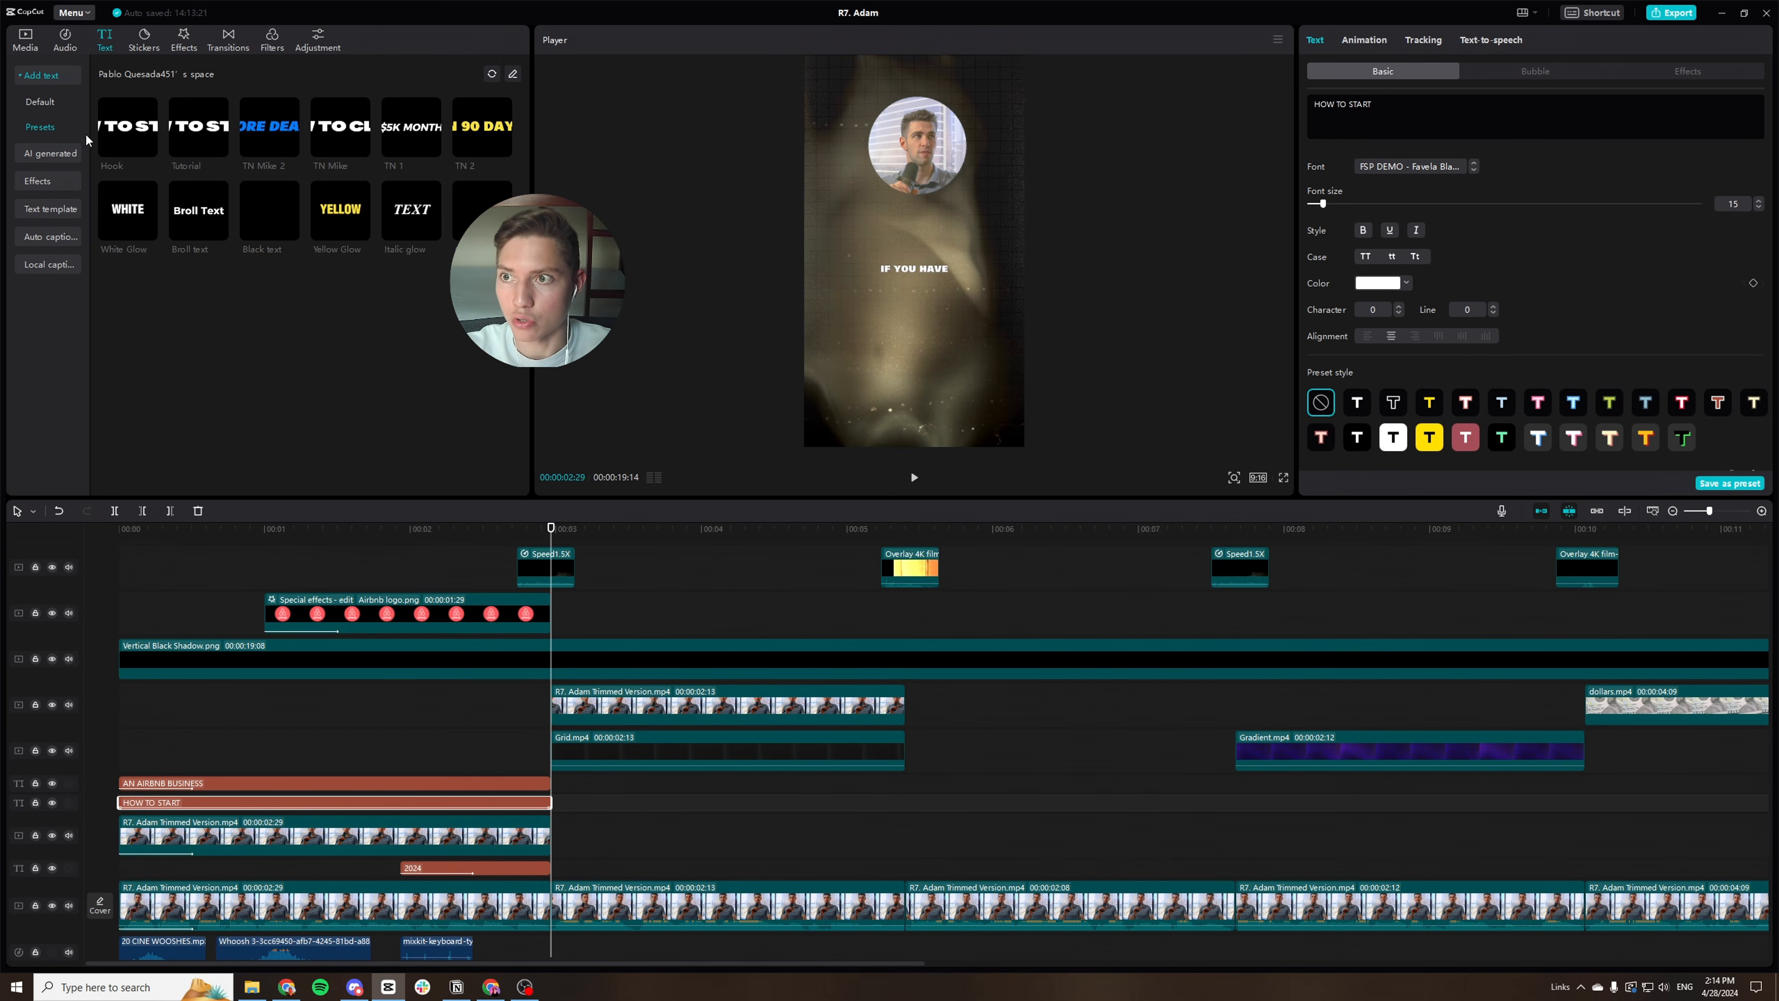
drag(123, 129, 552, 638)
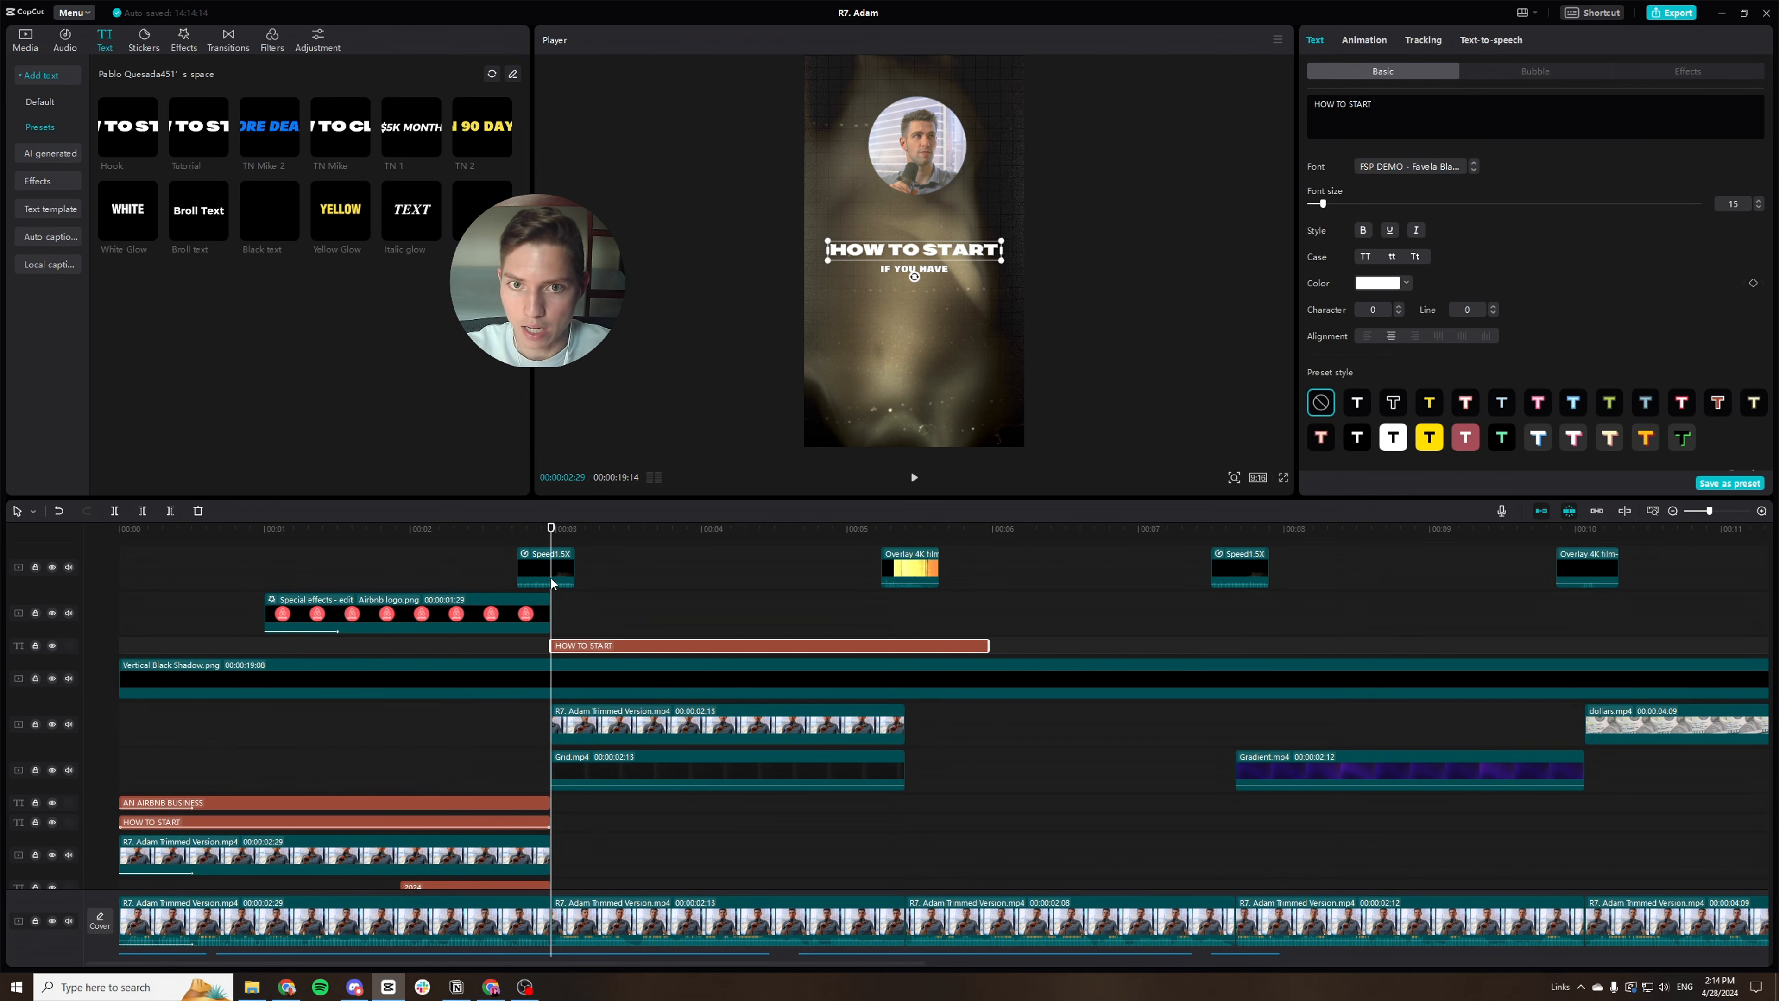
drag(550, 558, 697, 572)
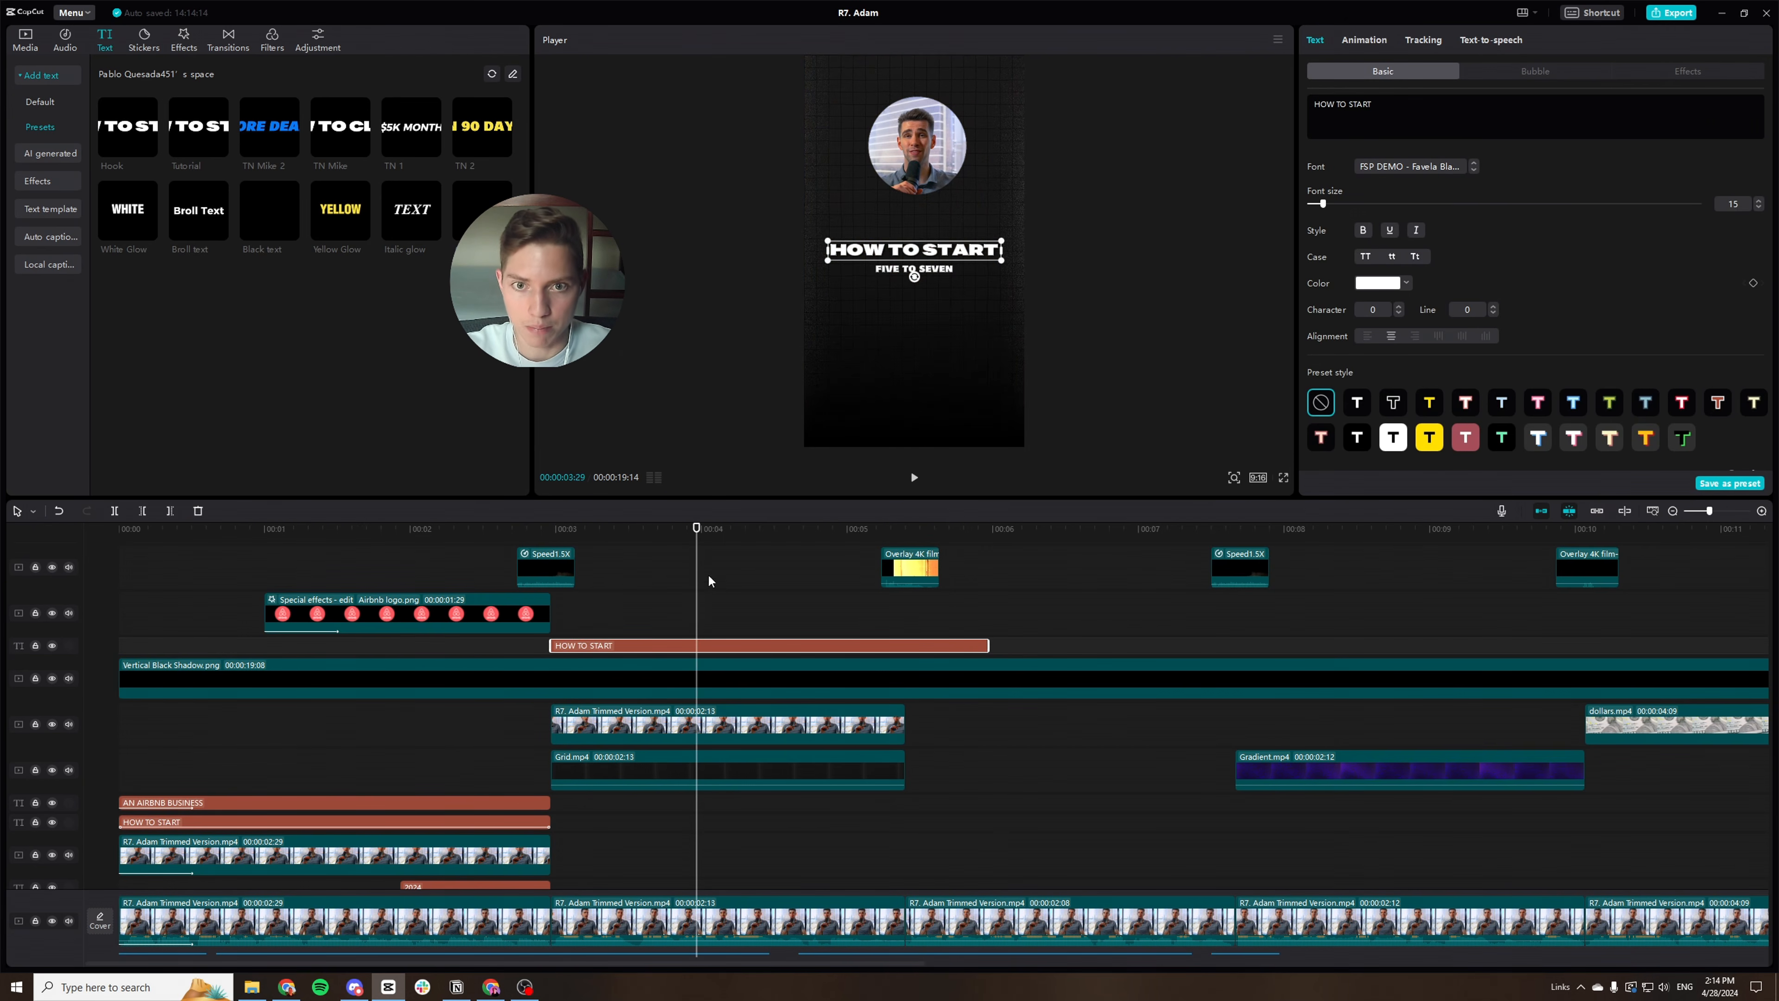
drag(988, 647, 906, 646)
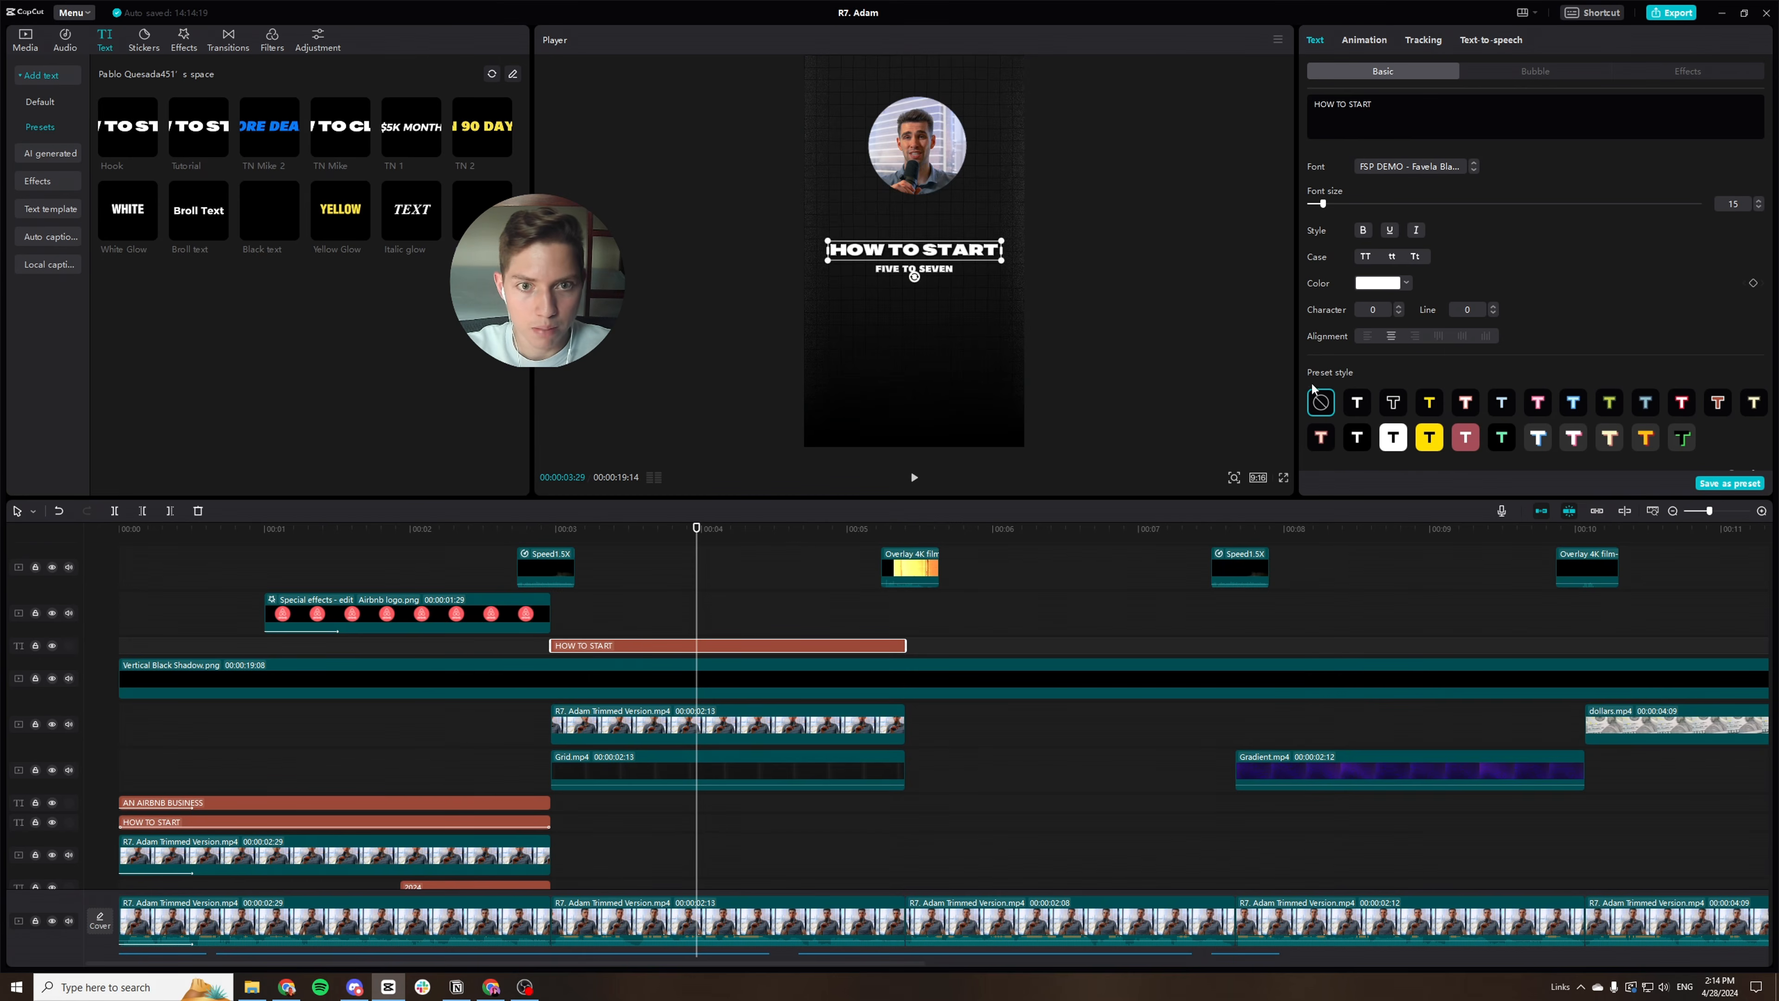
Convert the new text over the grid section to lowercase and color it golden yellow.
click(1392, 256)
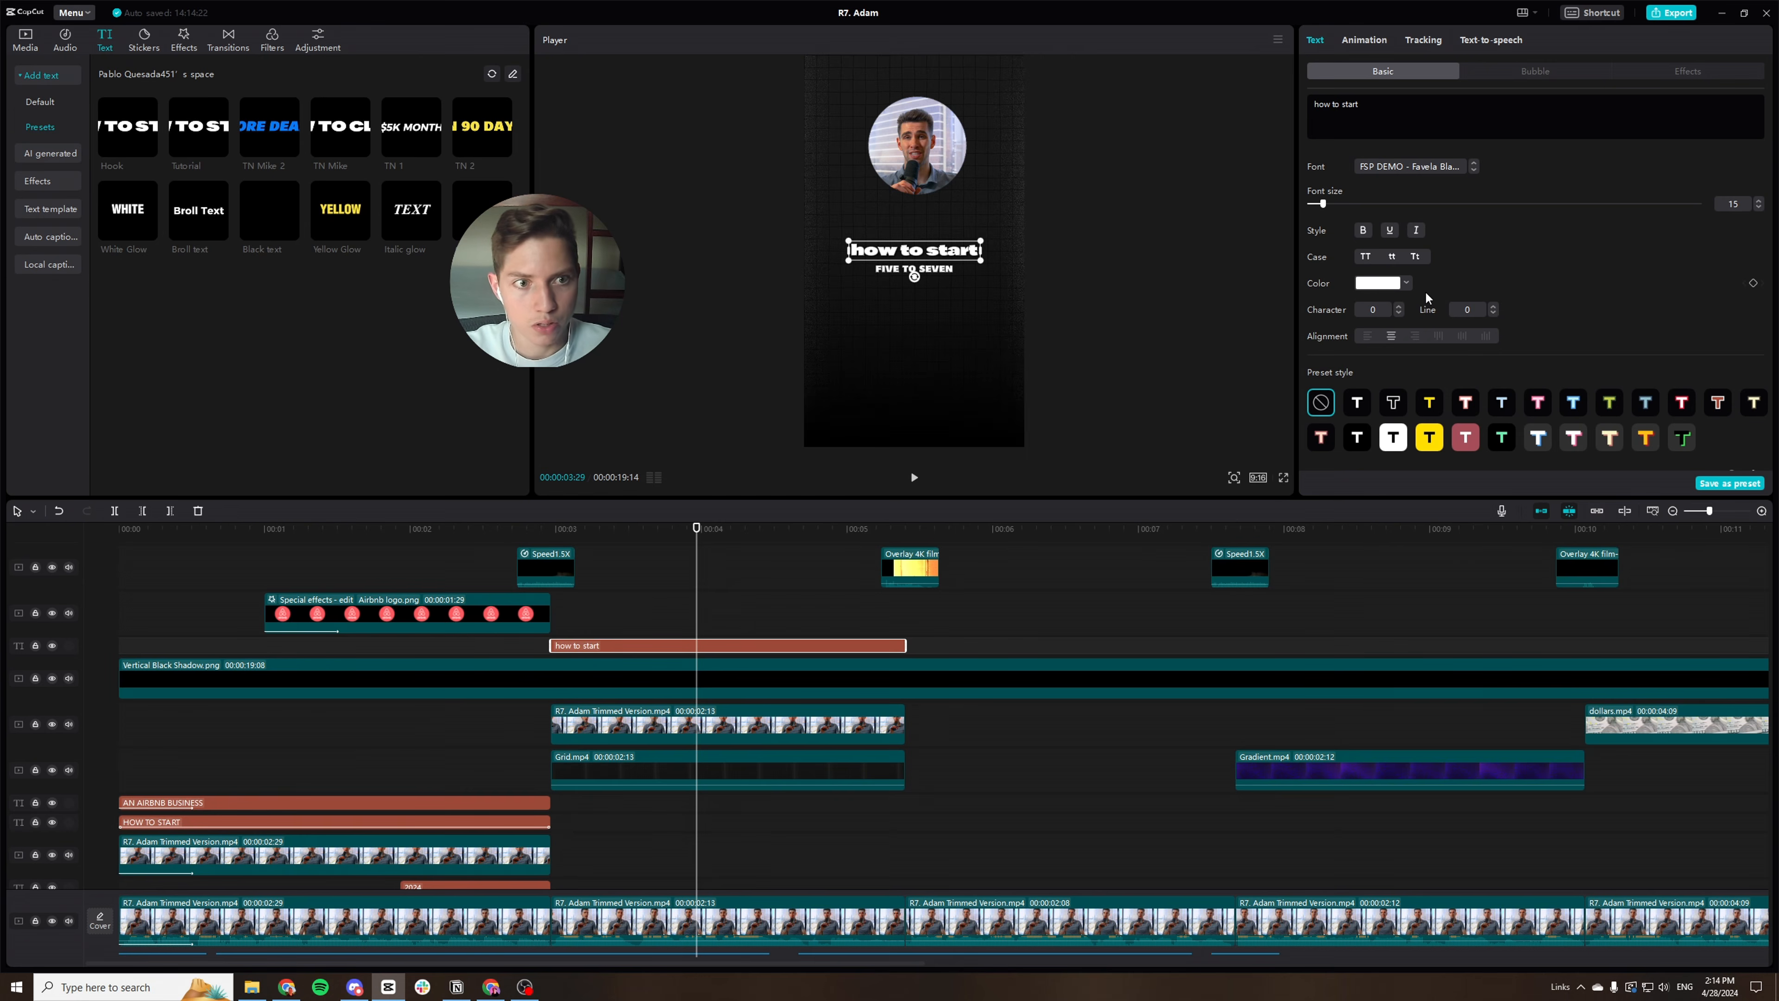
click(1407, 284)
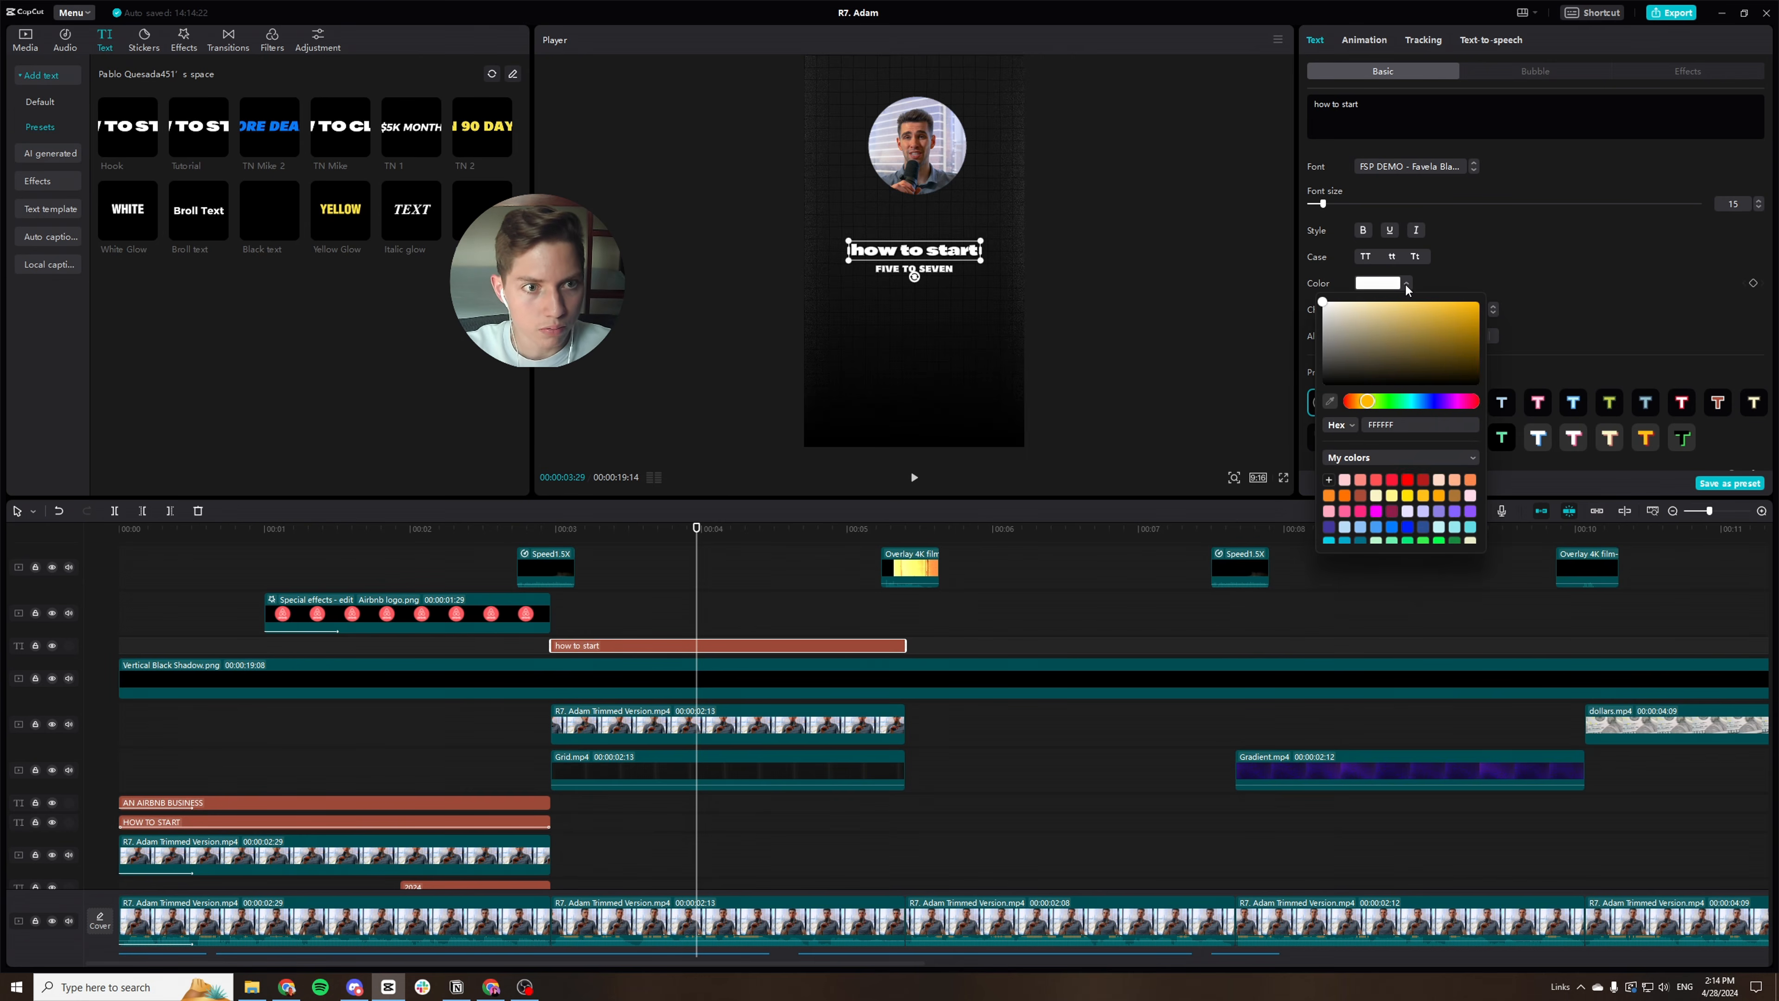
click(1422, 496)
click(1545, 172)
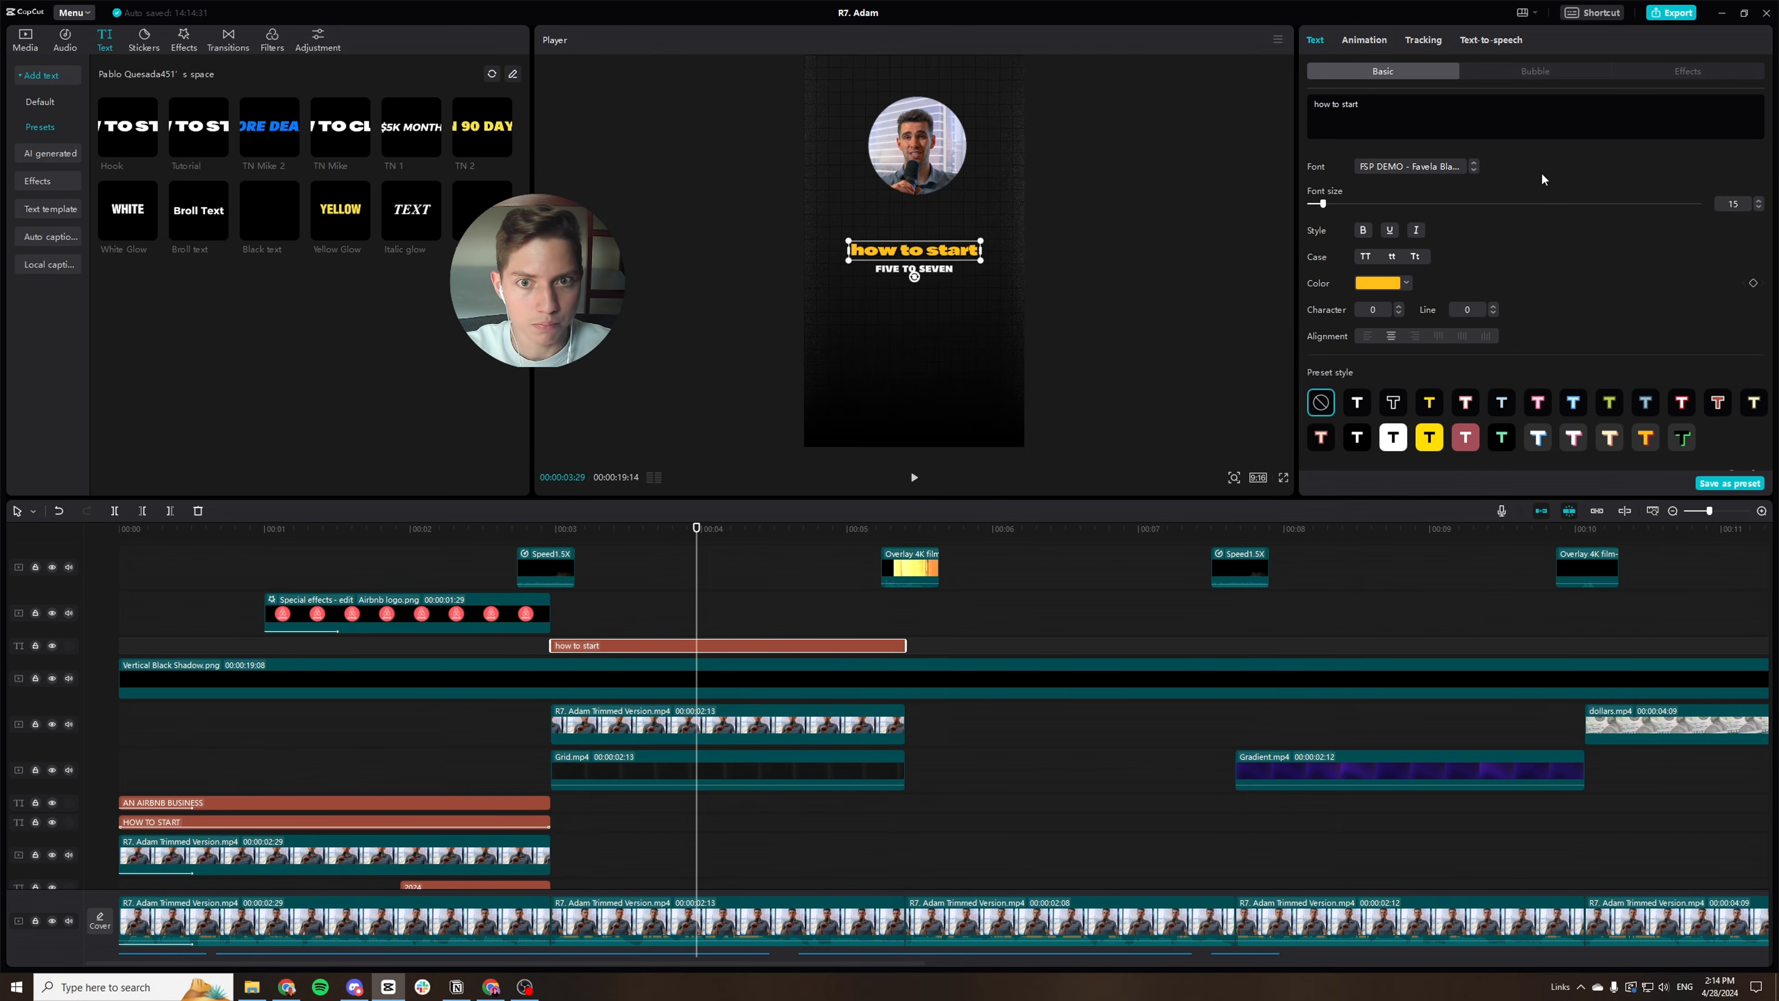
Replace the yellow text's content with "5 hrs" and make it italic.
click(1385, 116)
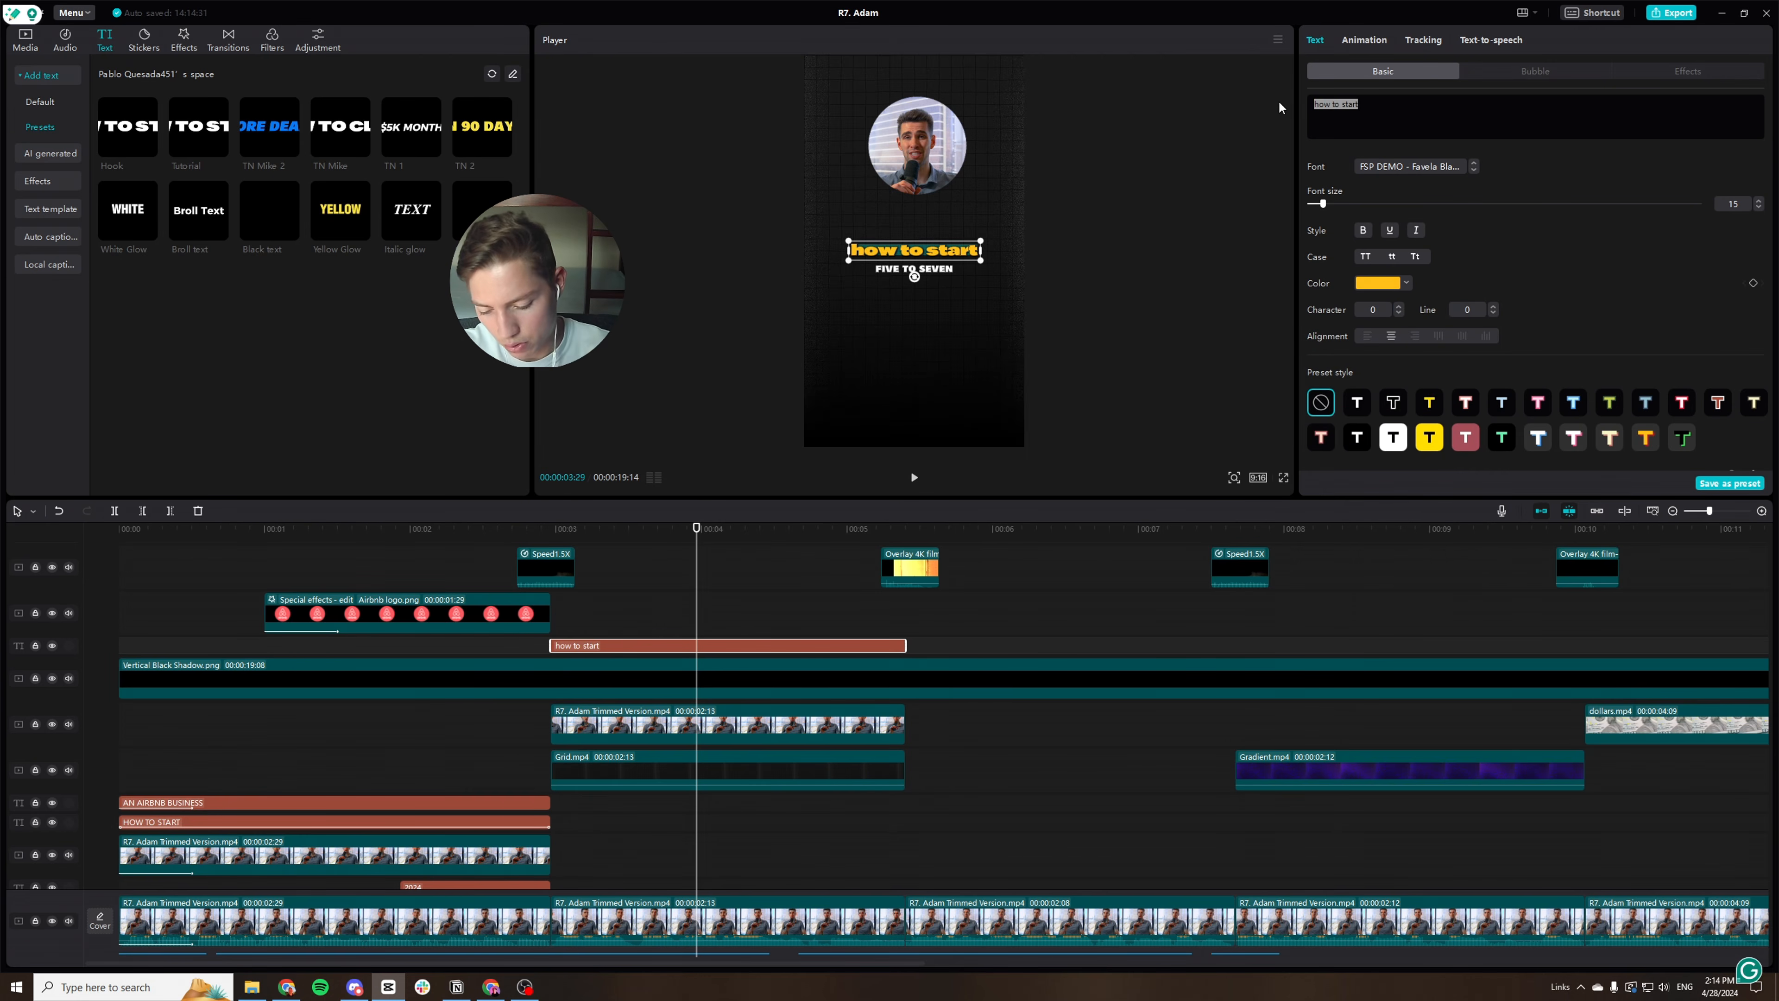
text(5)
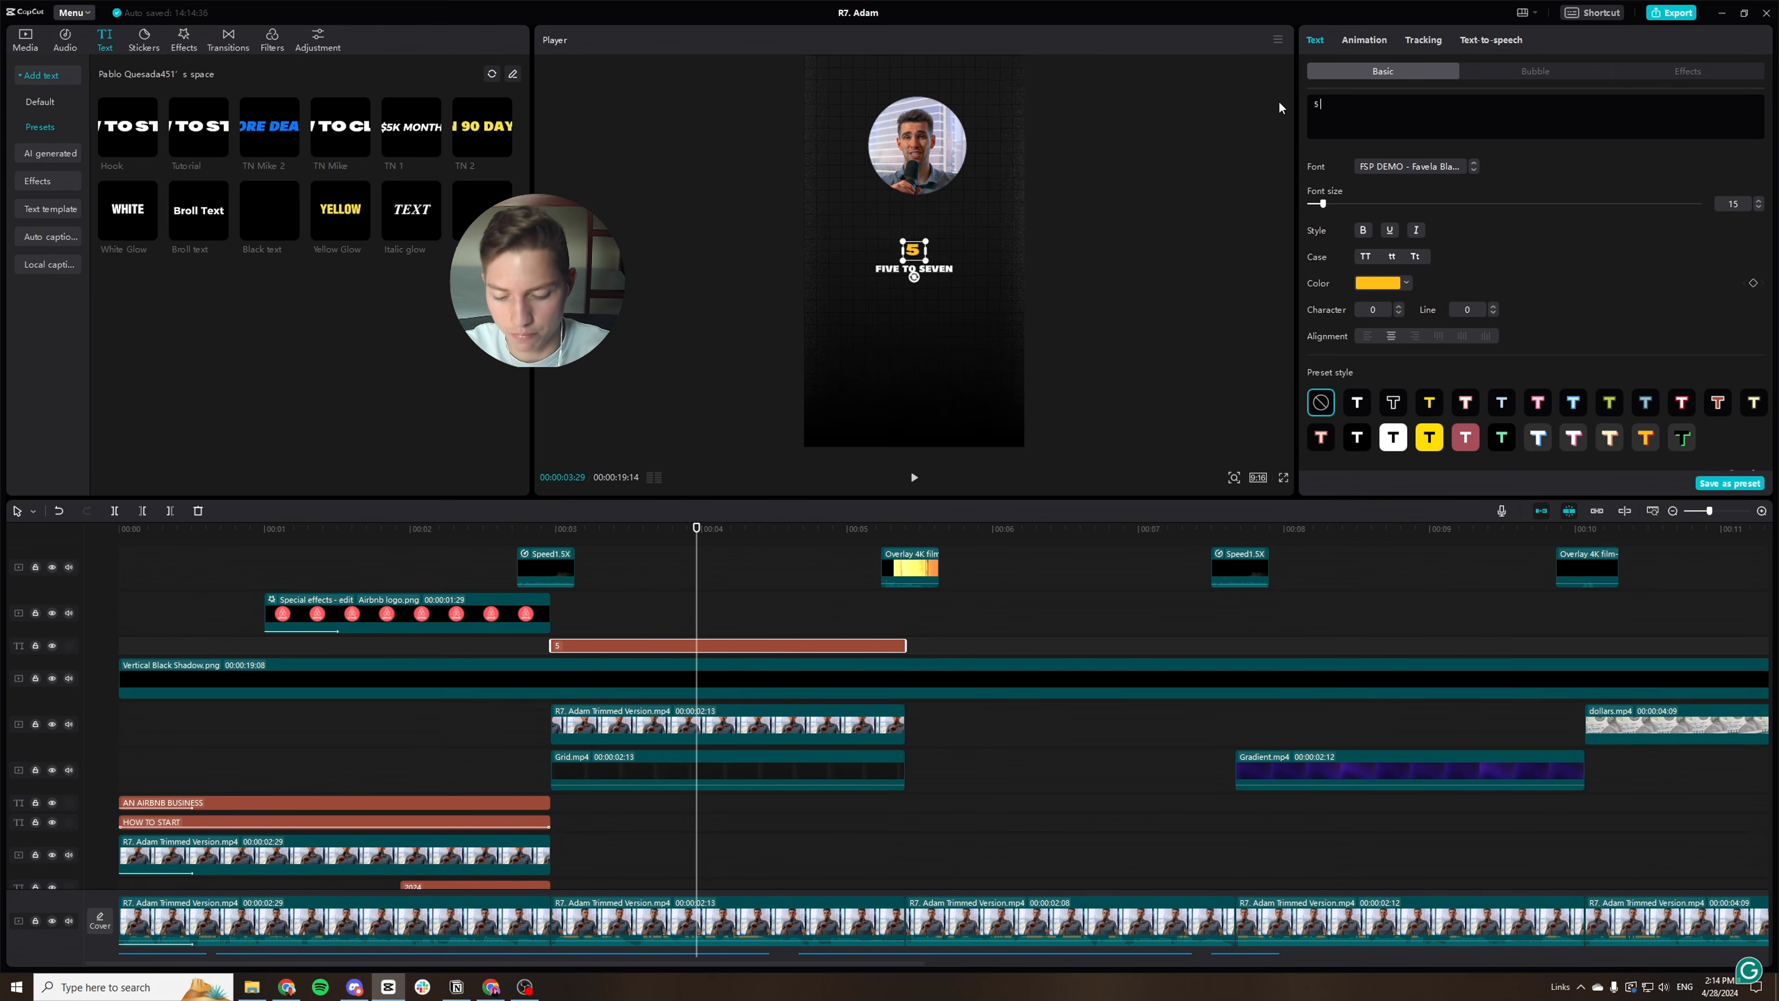
text( hrs)
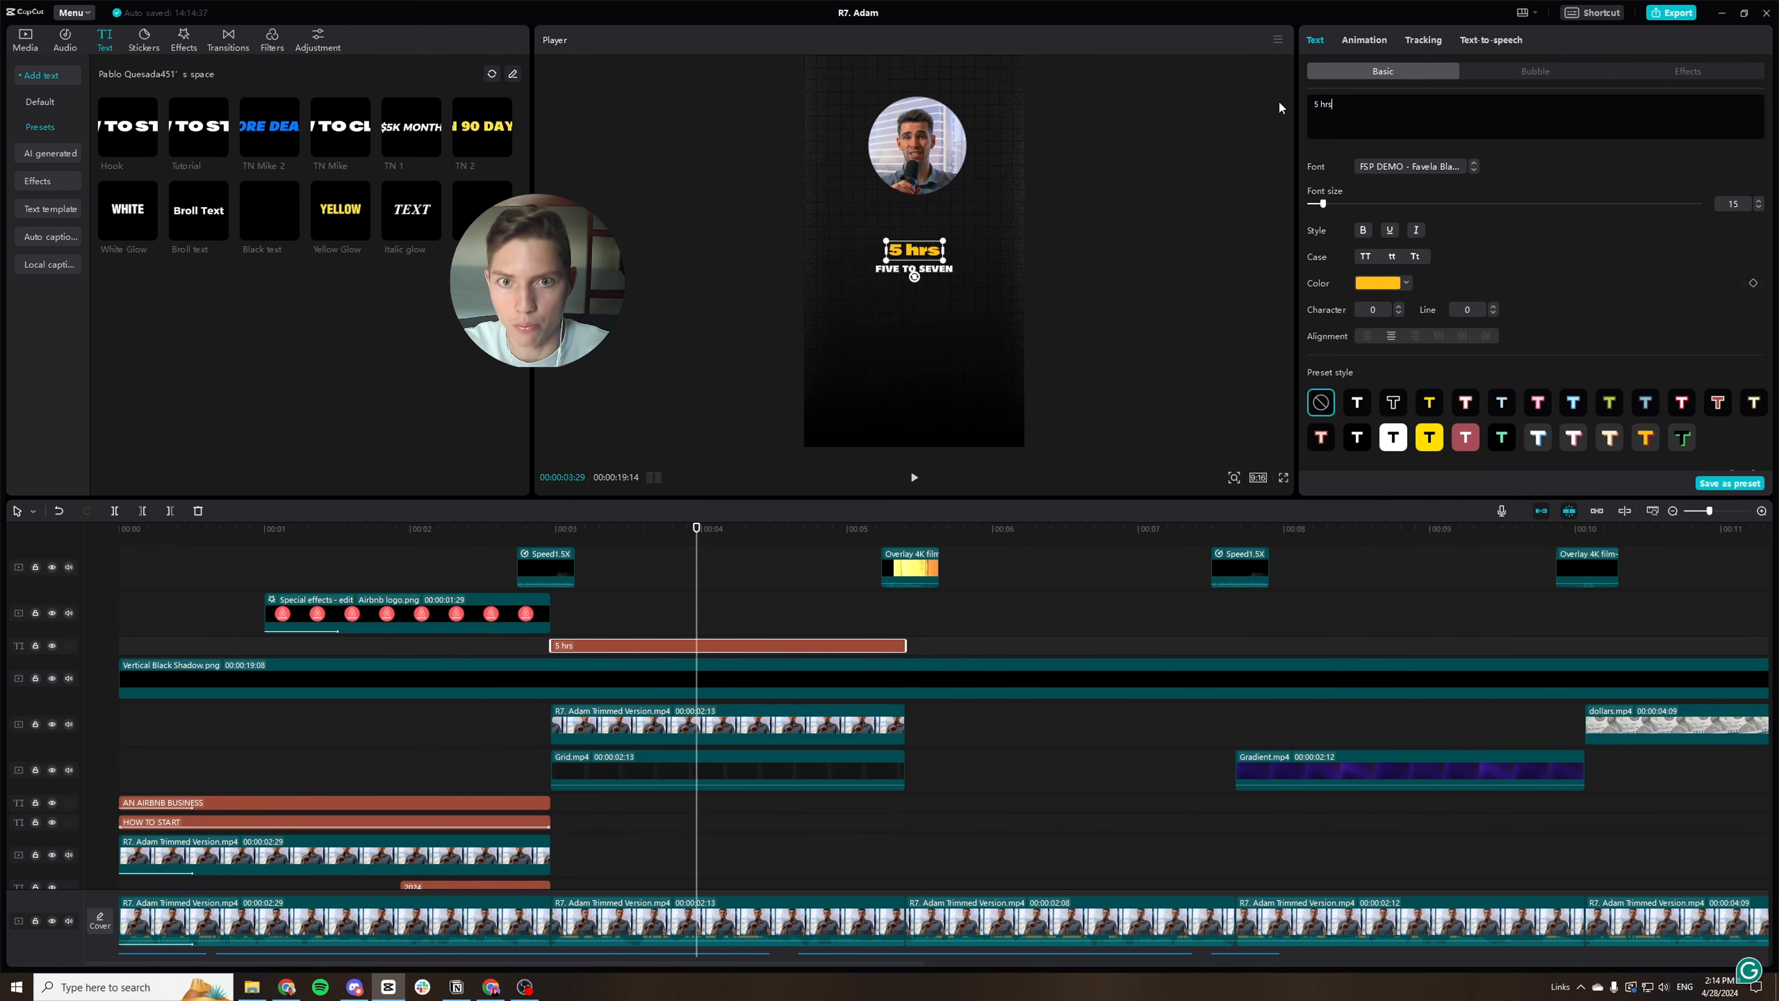
click(1417, 231)
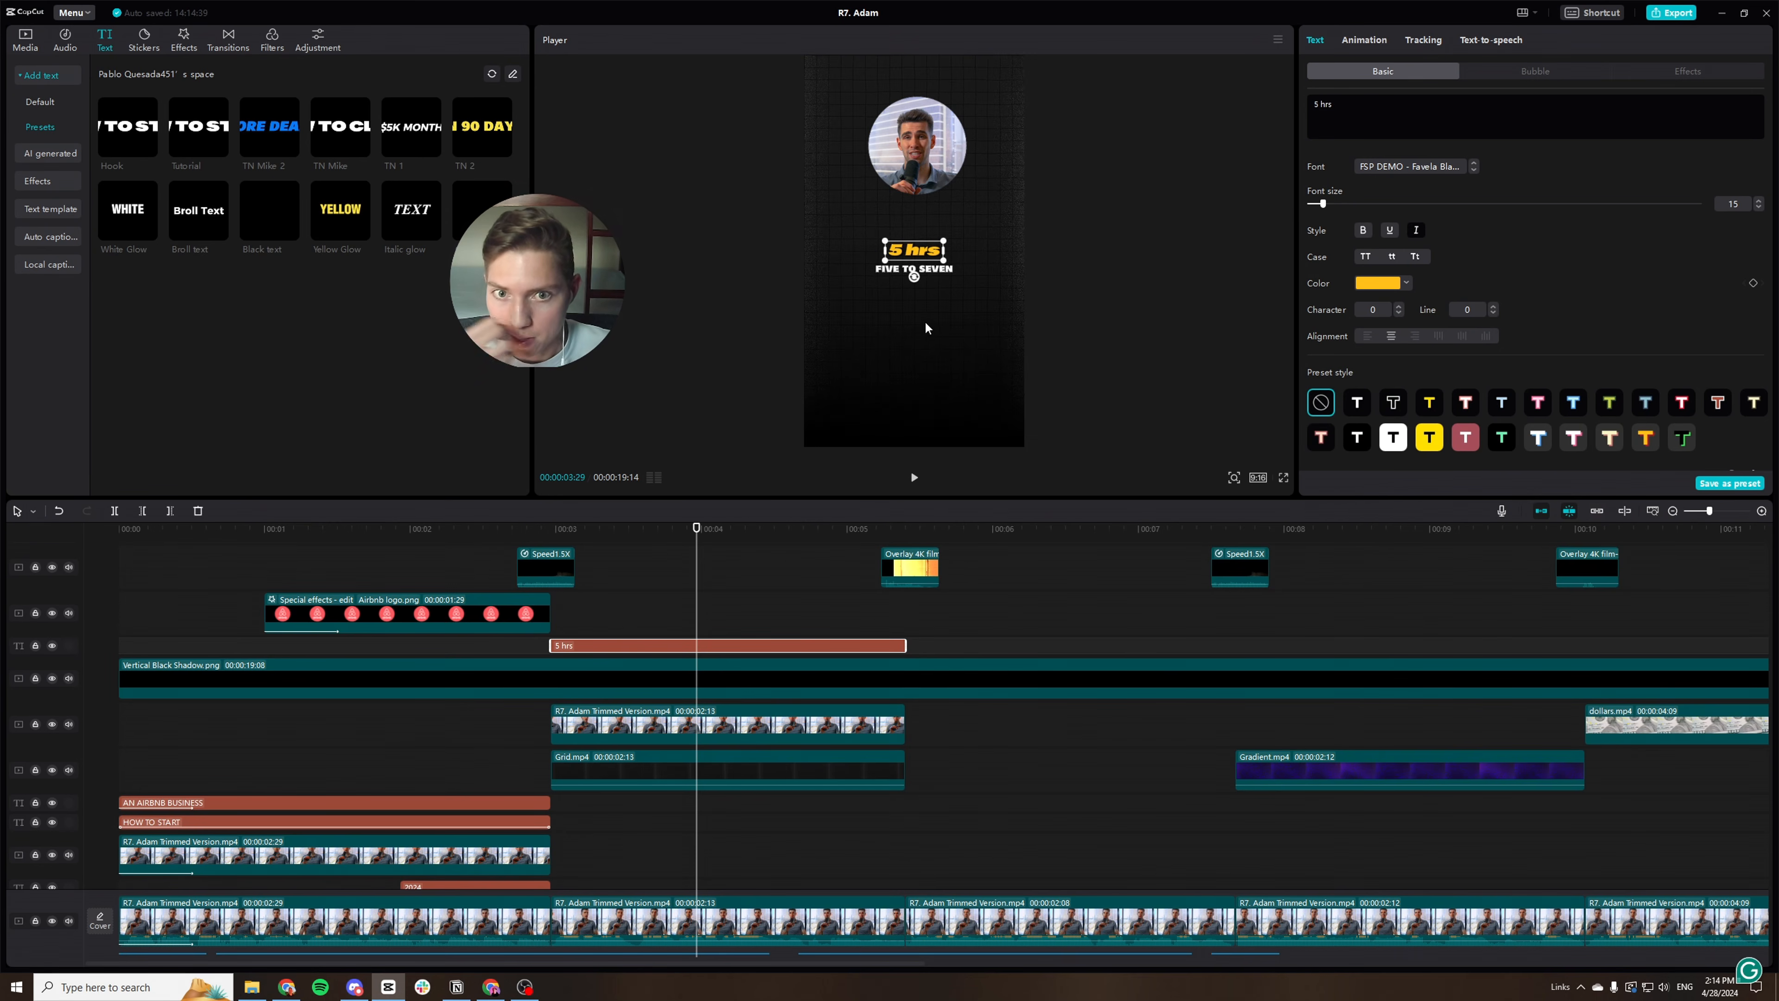
Disable the captions "if you have", "at least", "five to seven", "hours a week" and "to put into this" over the Grid.mp4 section.
scroll(648, 628, up, 1)
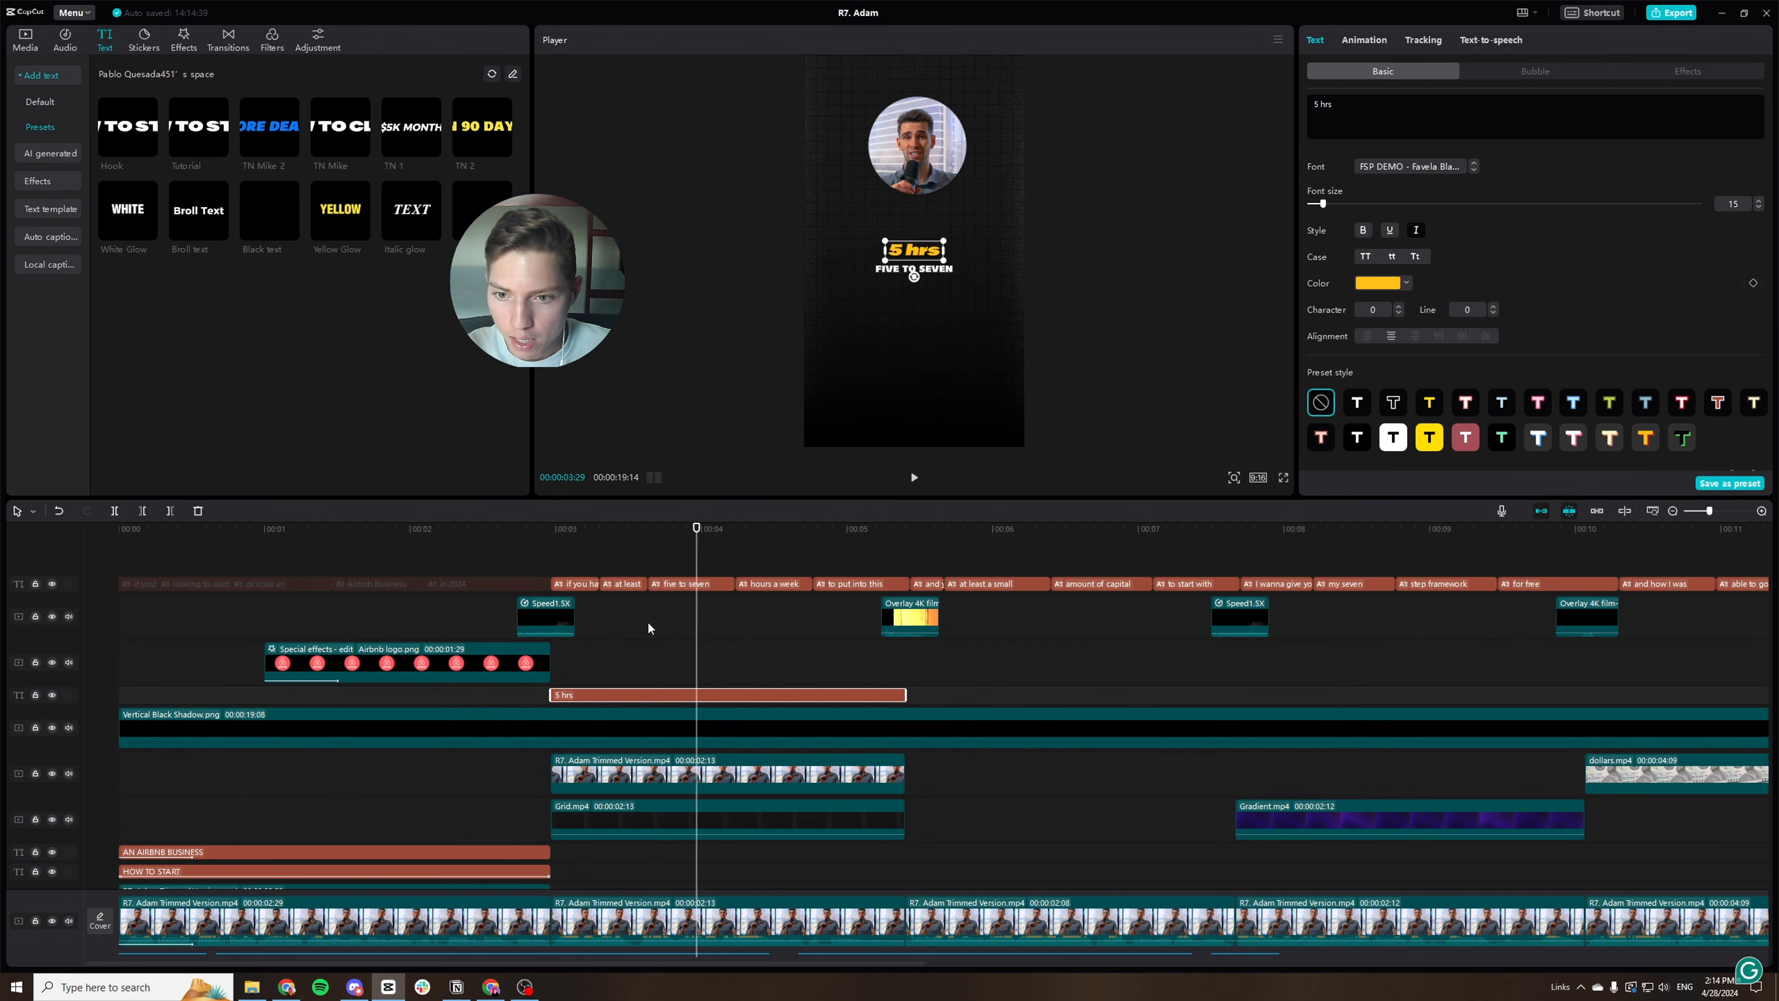
click(583, 582)
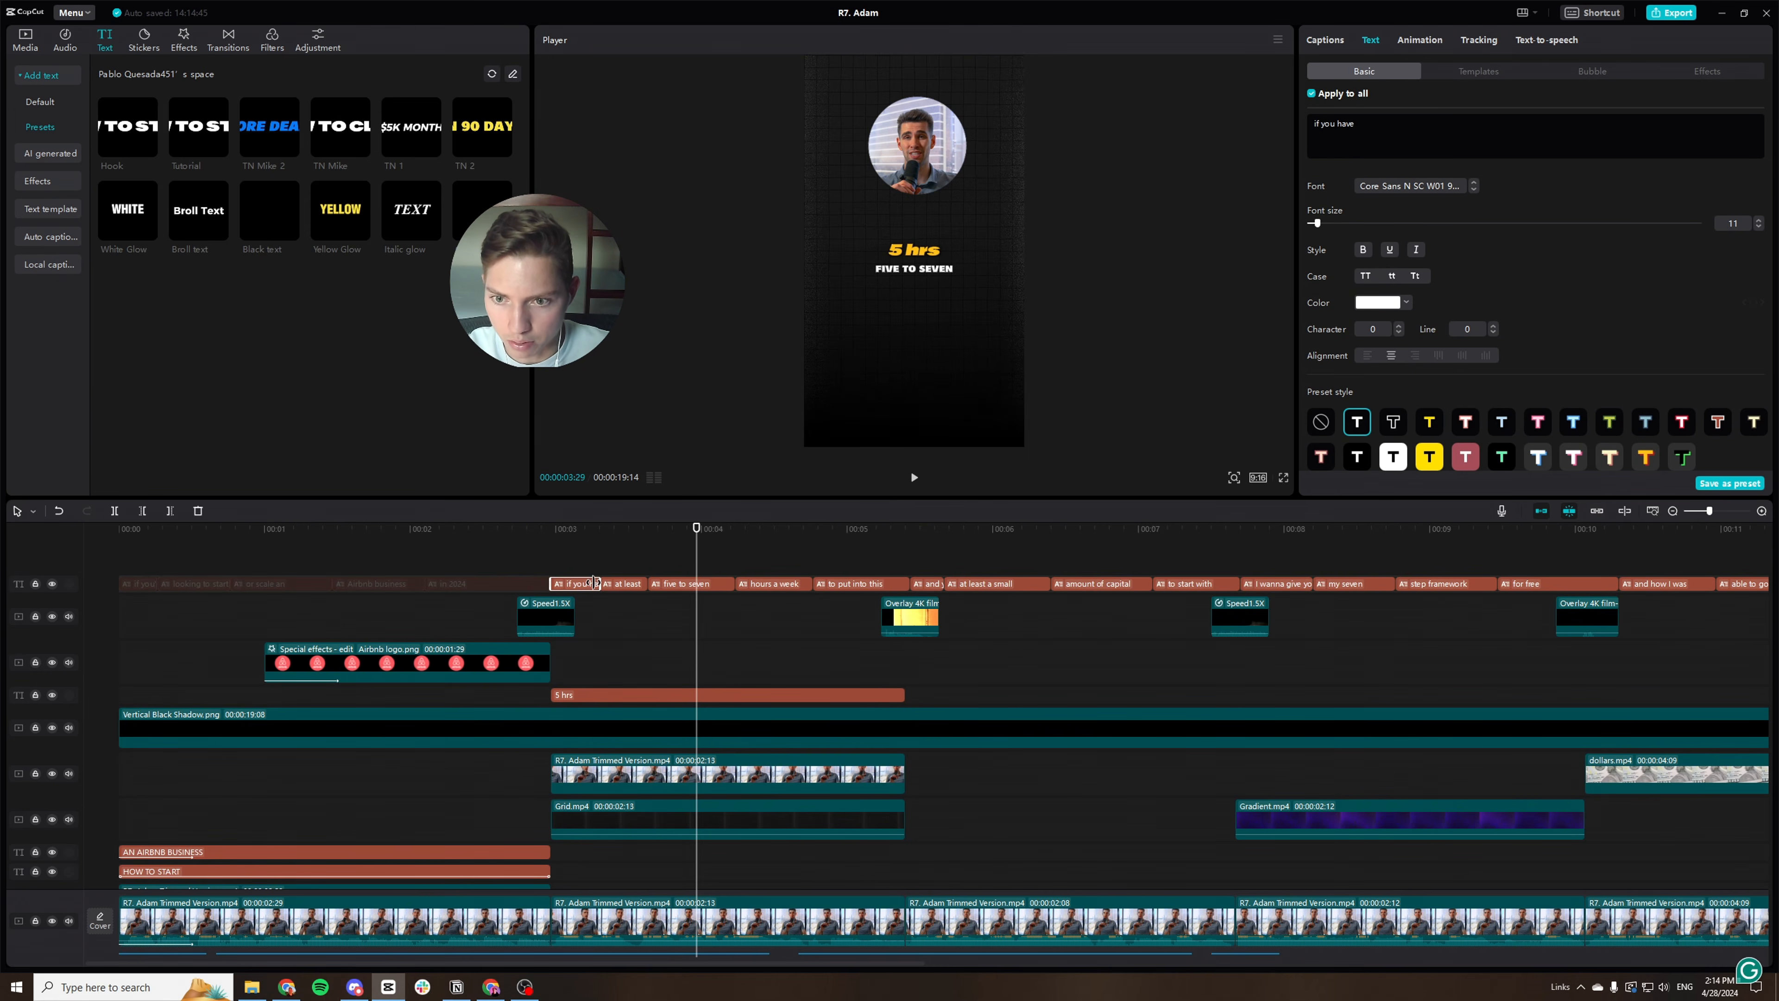
click(575, 534)
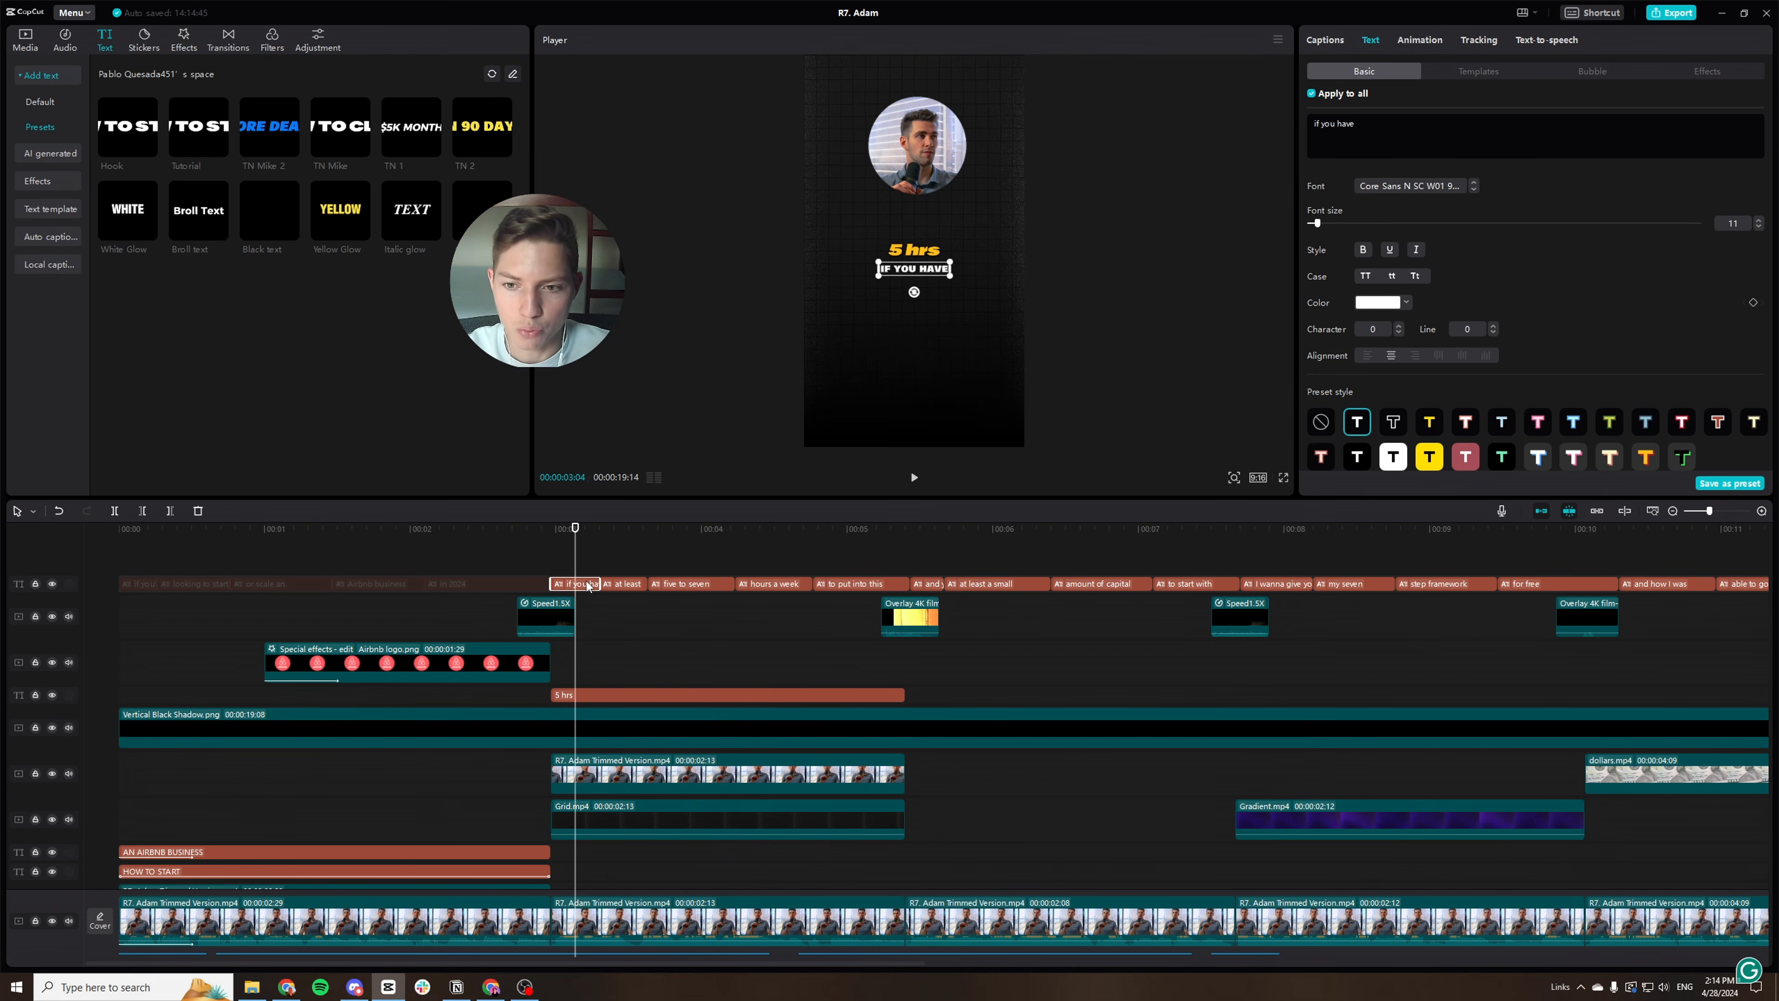
click(629, 584)
click(701, 583)
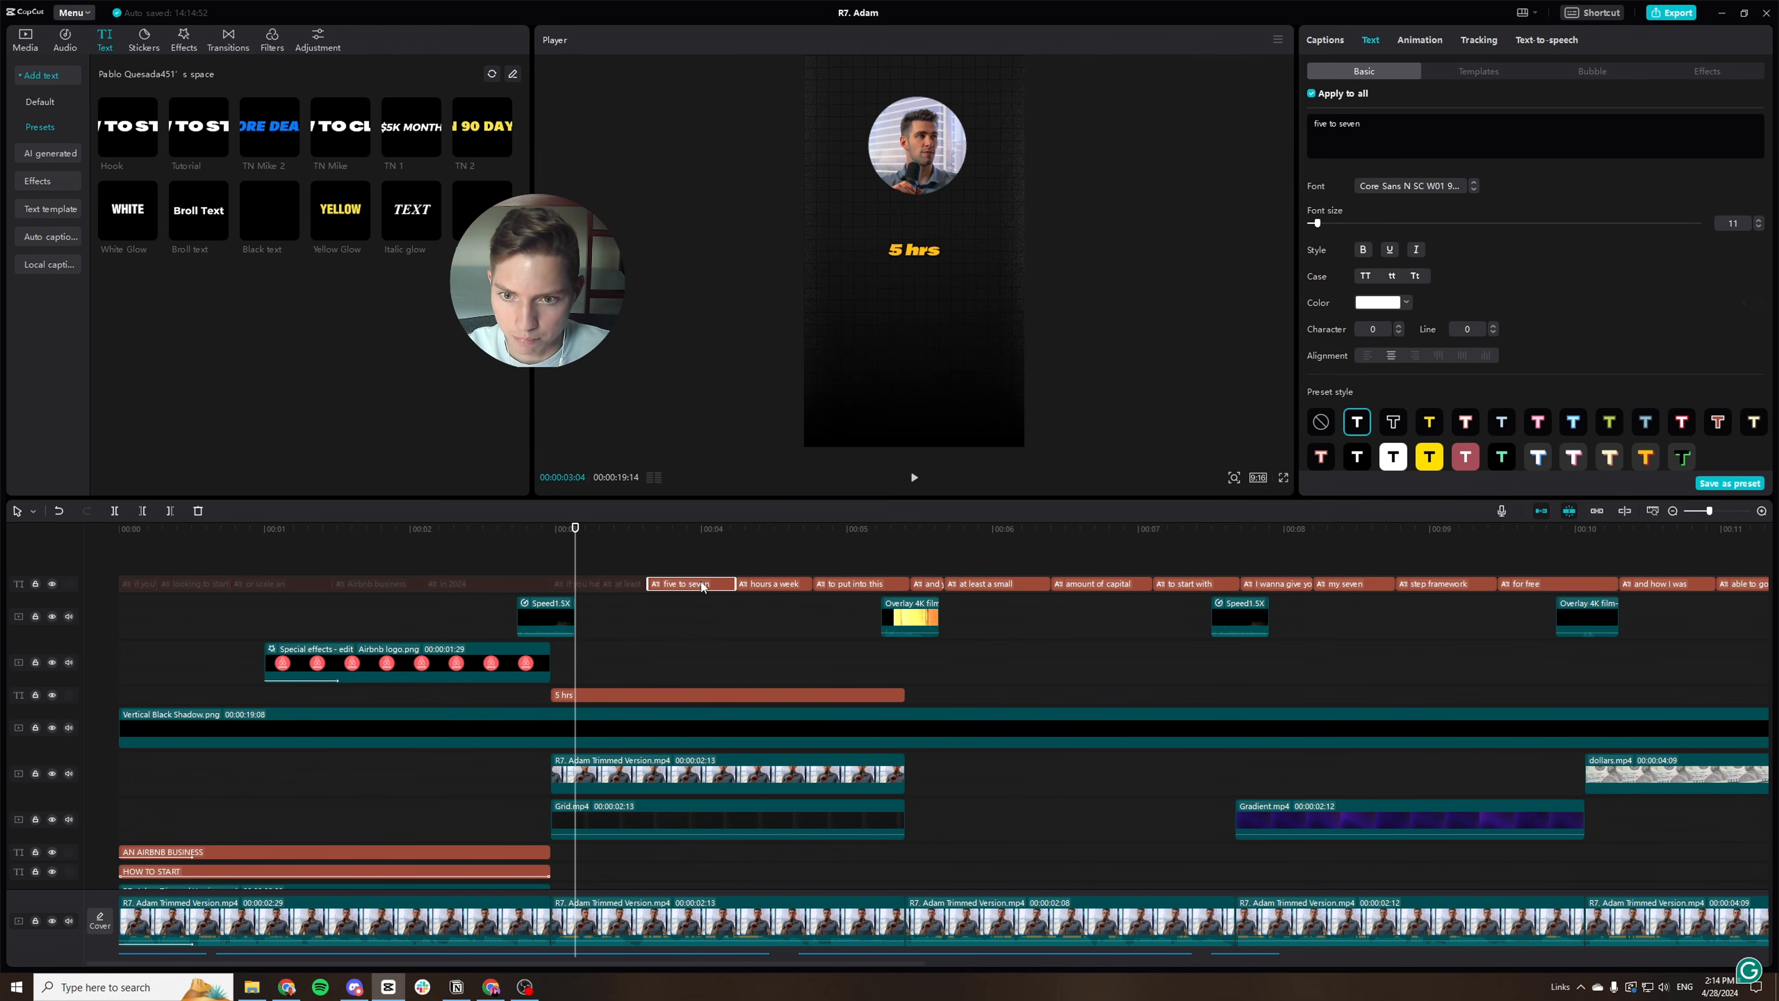
click(801, 584)
click(687, 583)
key(v)
click(786, 582)
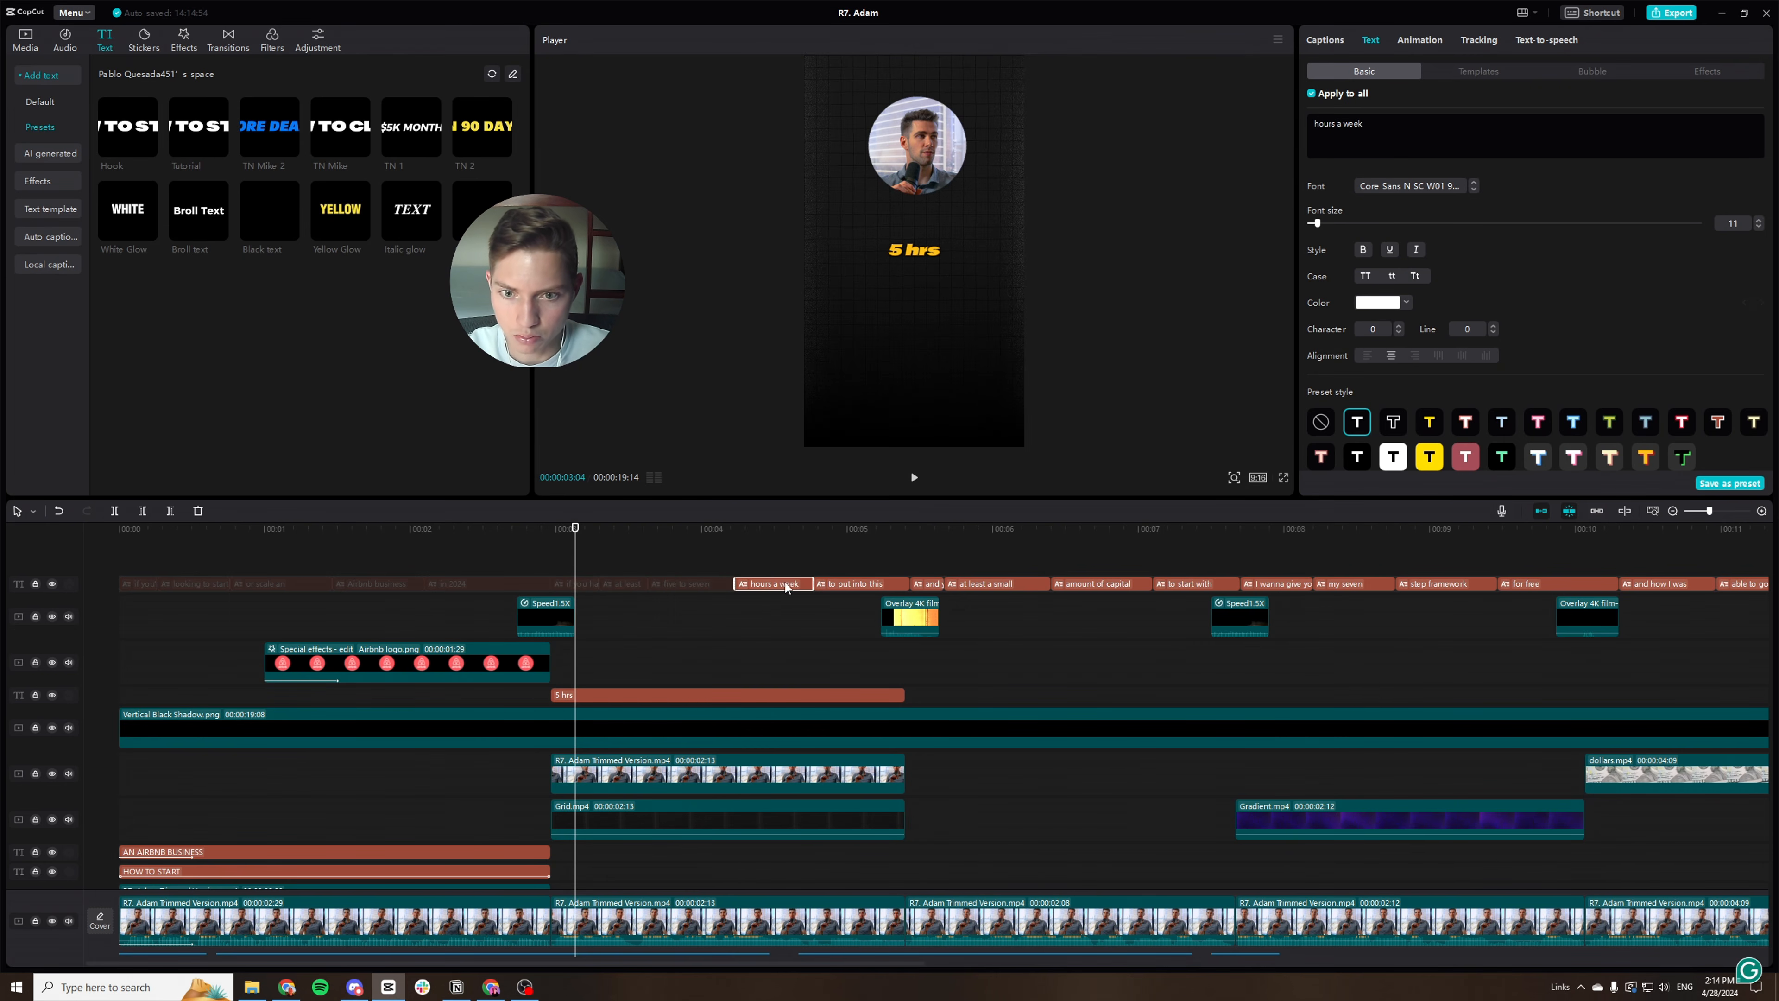
key(v)
click(841, 586)
key(v)
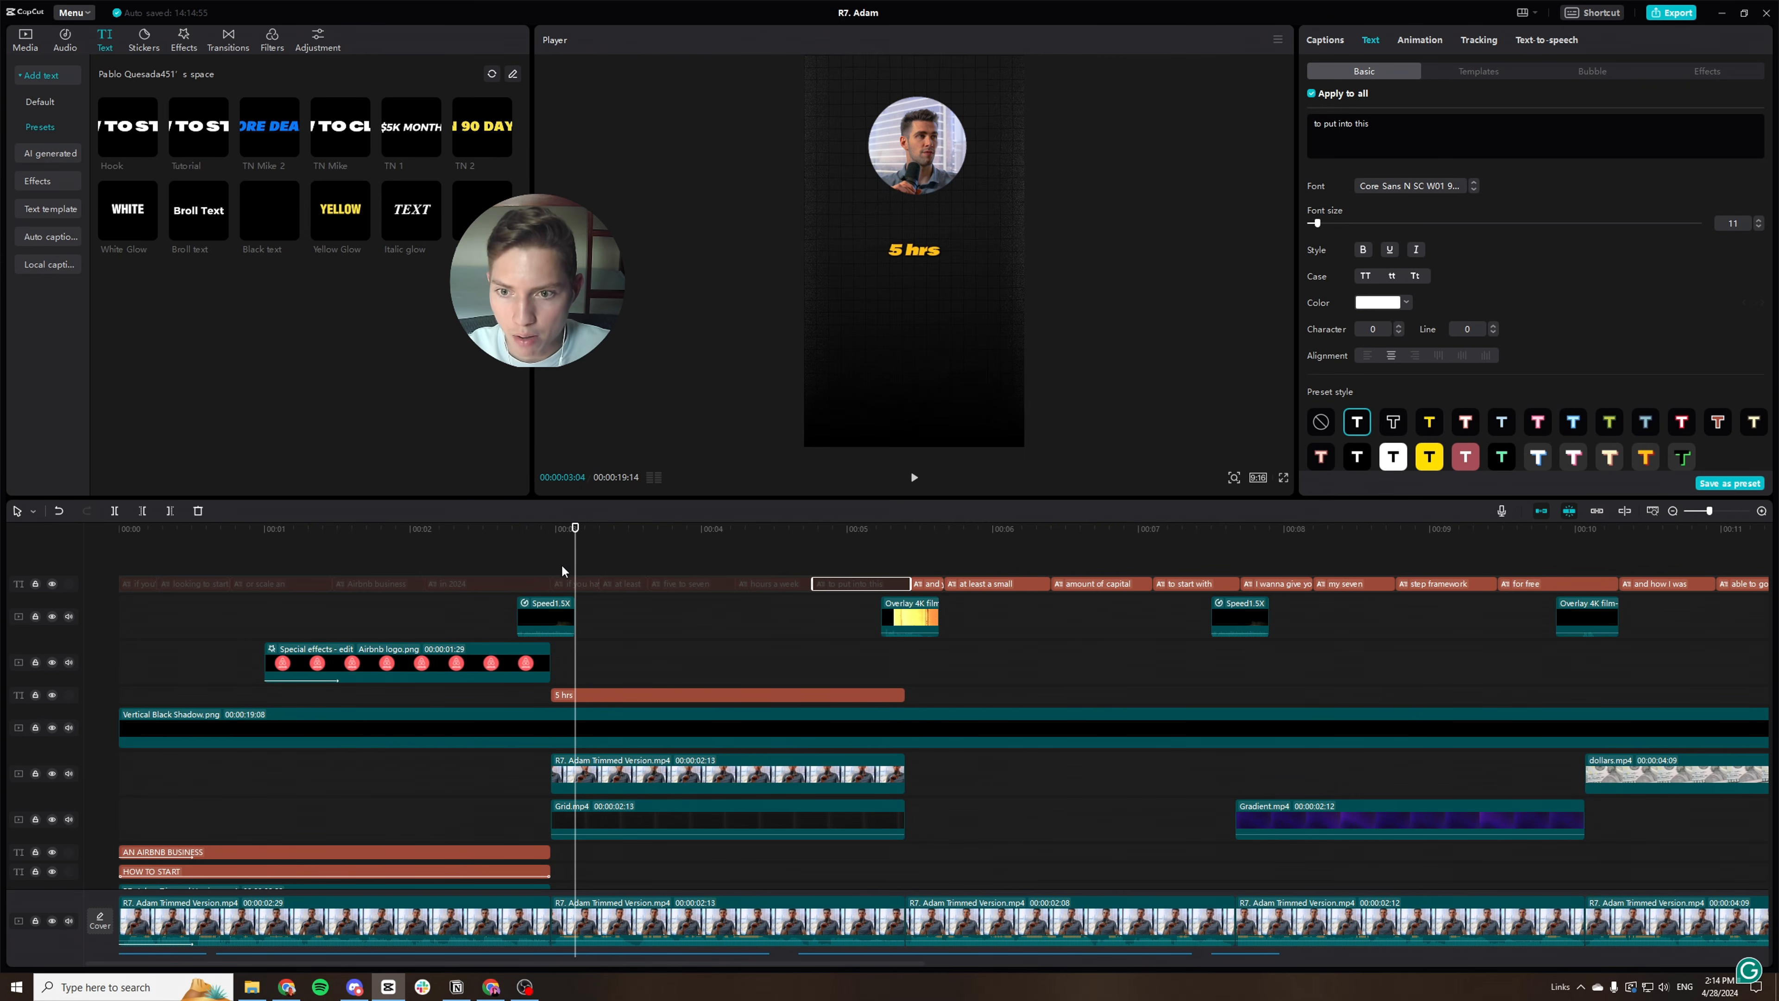
Play from 00:00:02:29 to find where five is spoken, and trim the "5 hrs" text's start to about 00:00:03:20.
click(551, 529)
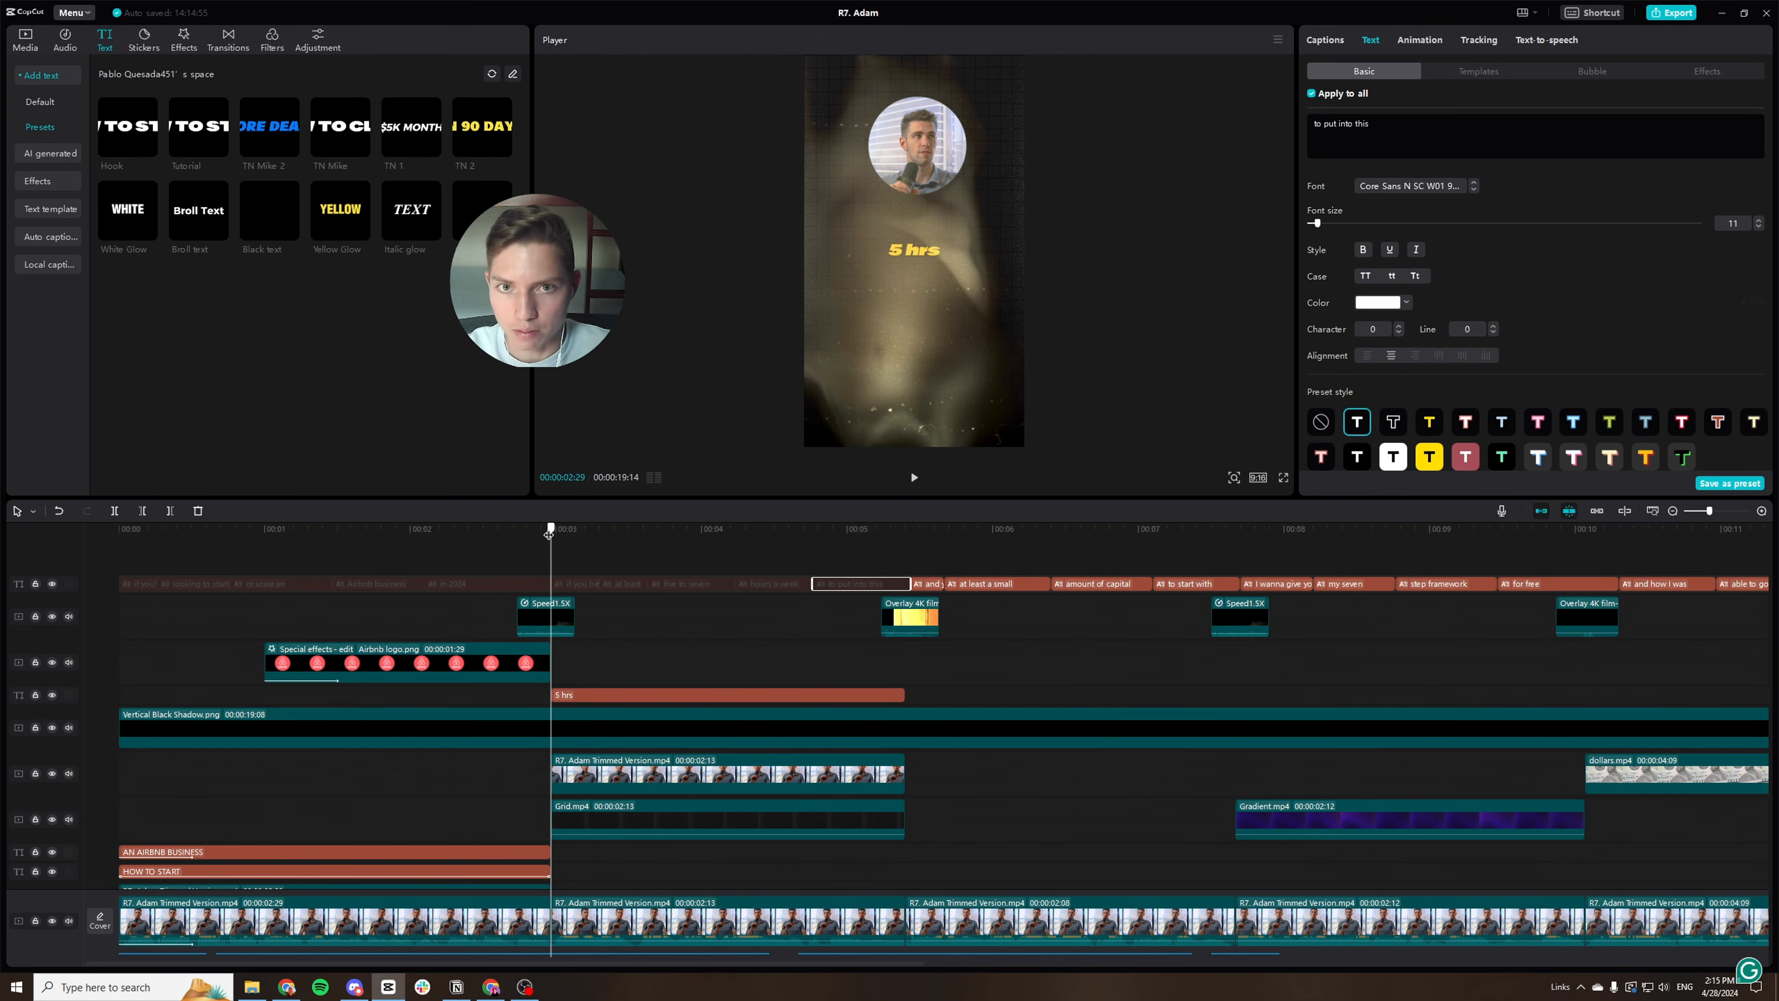
key(space)
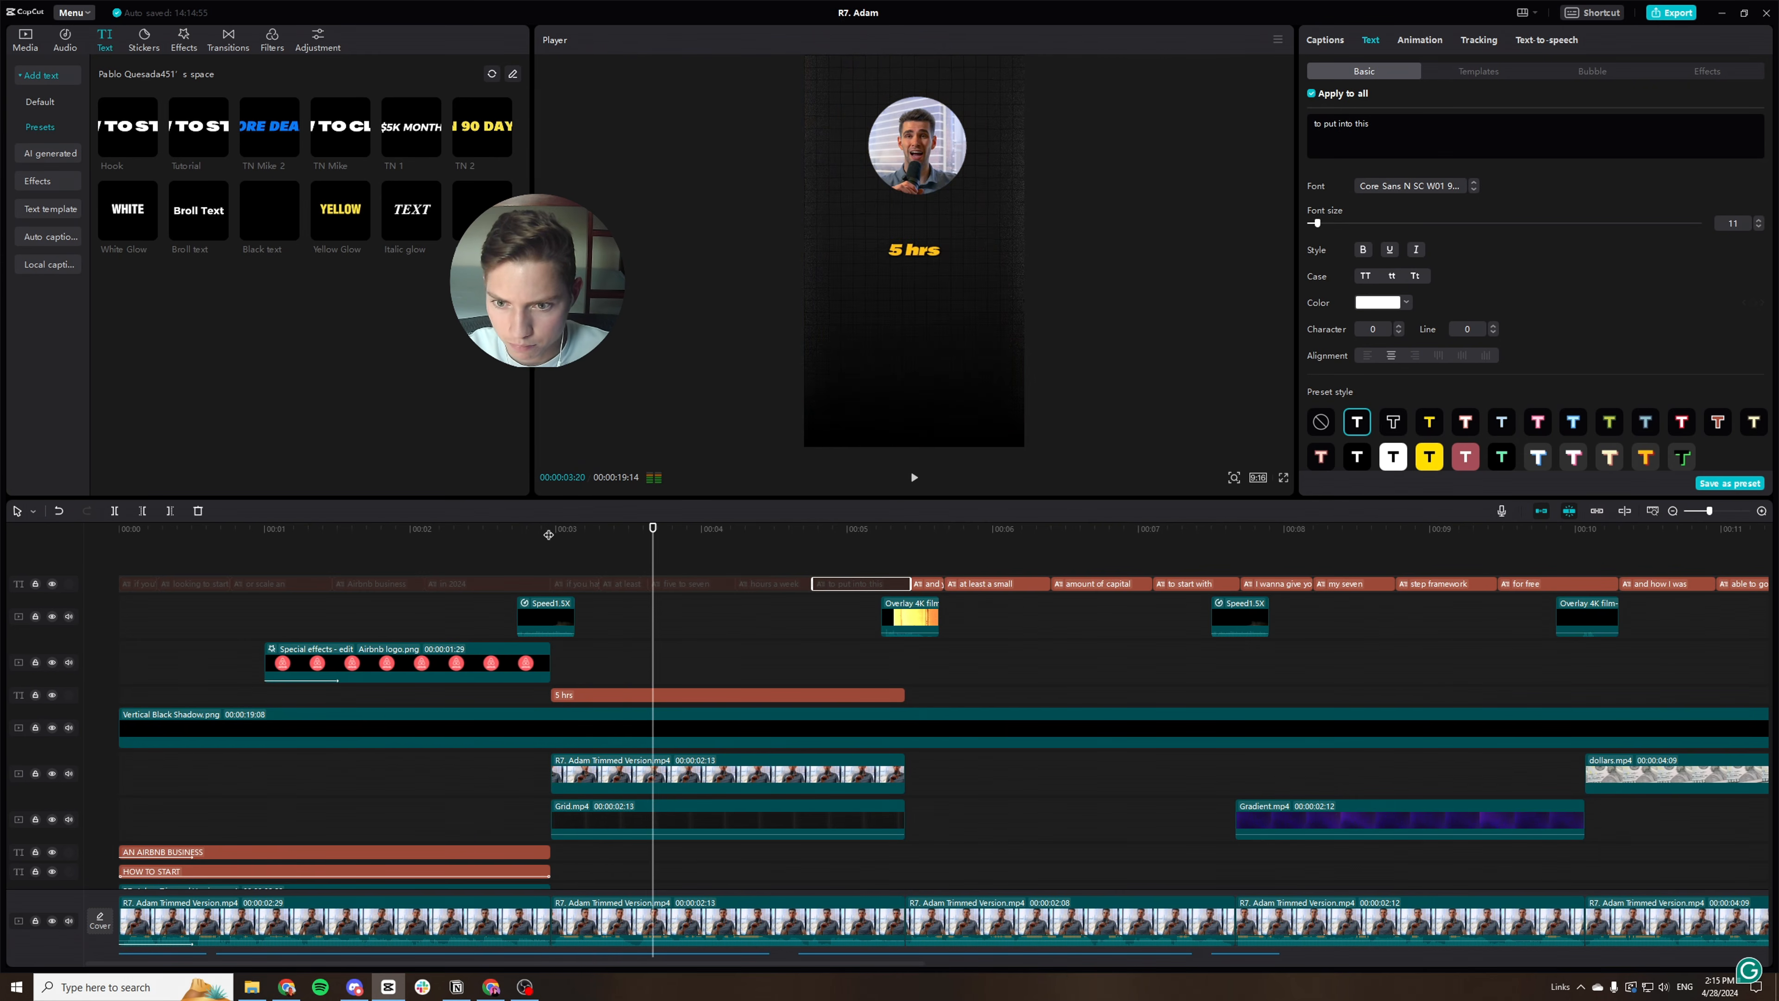
click(582, 696)
drag(546, 696, 648, 696)
Duplicate the "5 hrs" text at 00:00:03:28 and trim the copy's end to match Grid.mp4.
key(space)
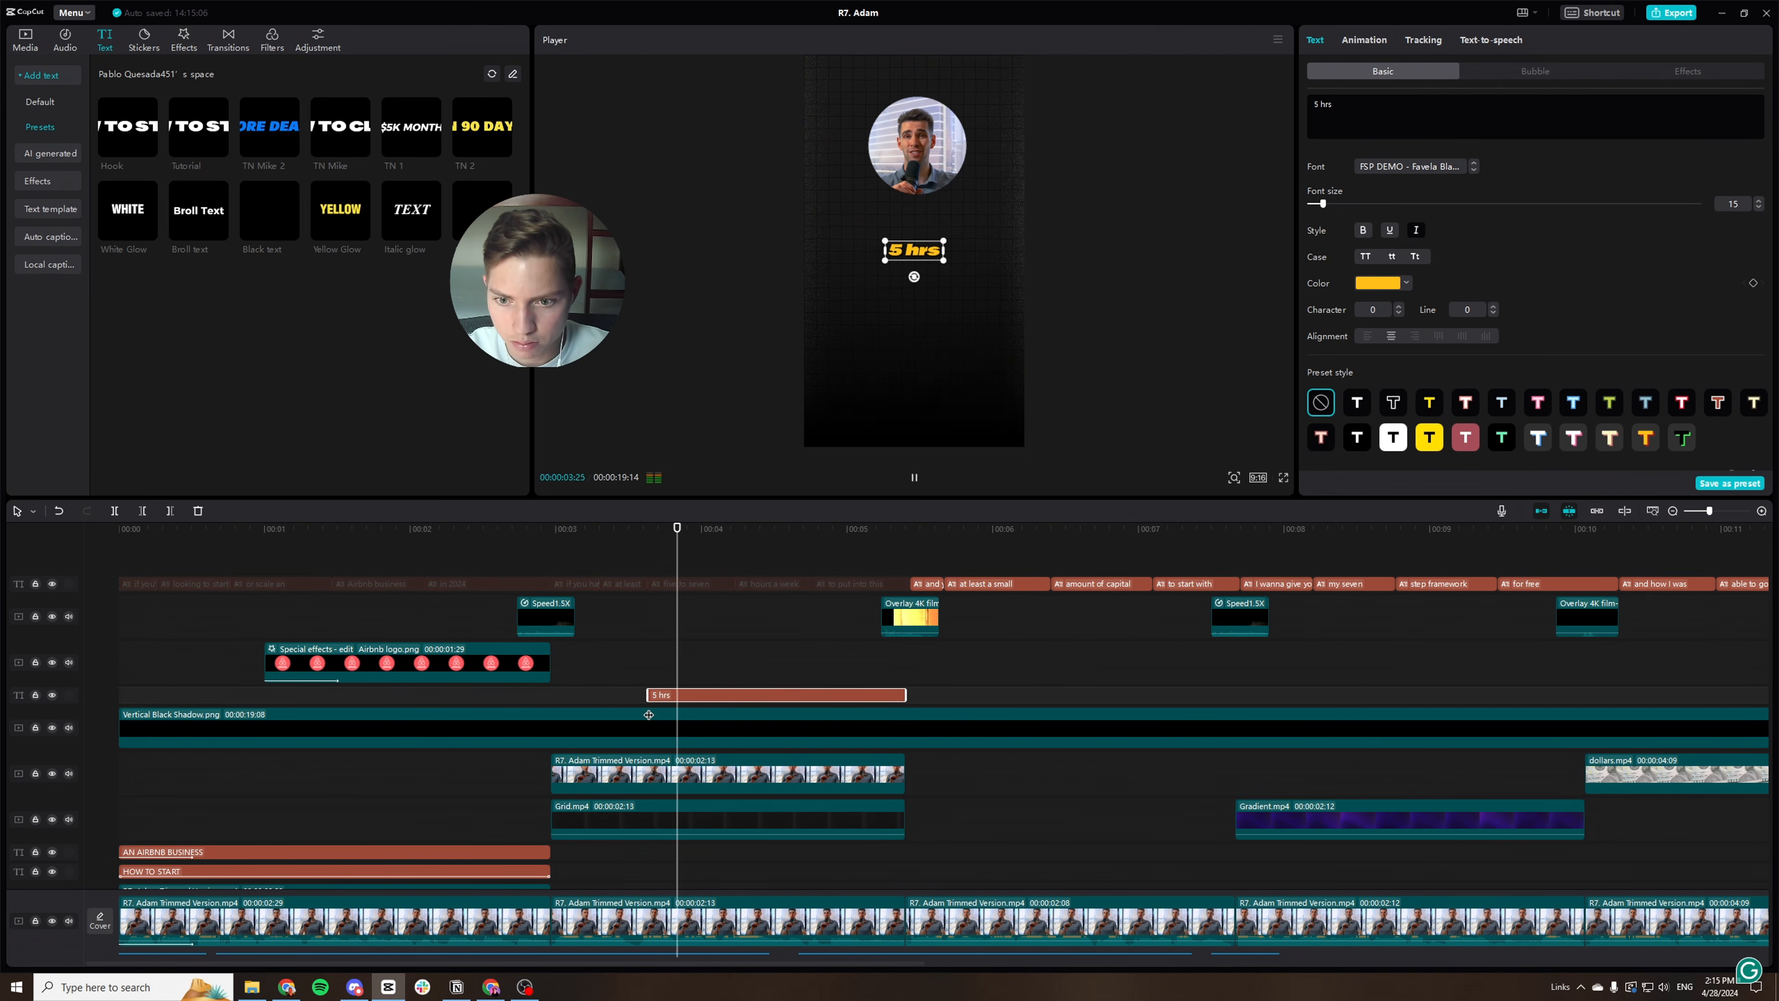
drag(716, 540, 693, 536)
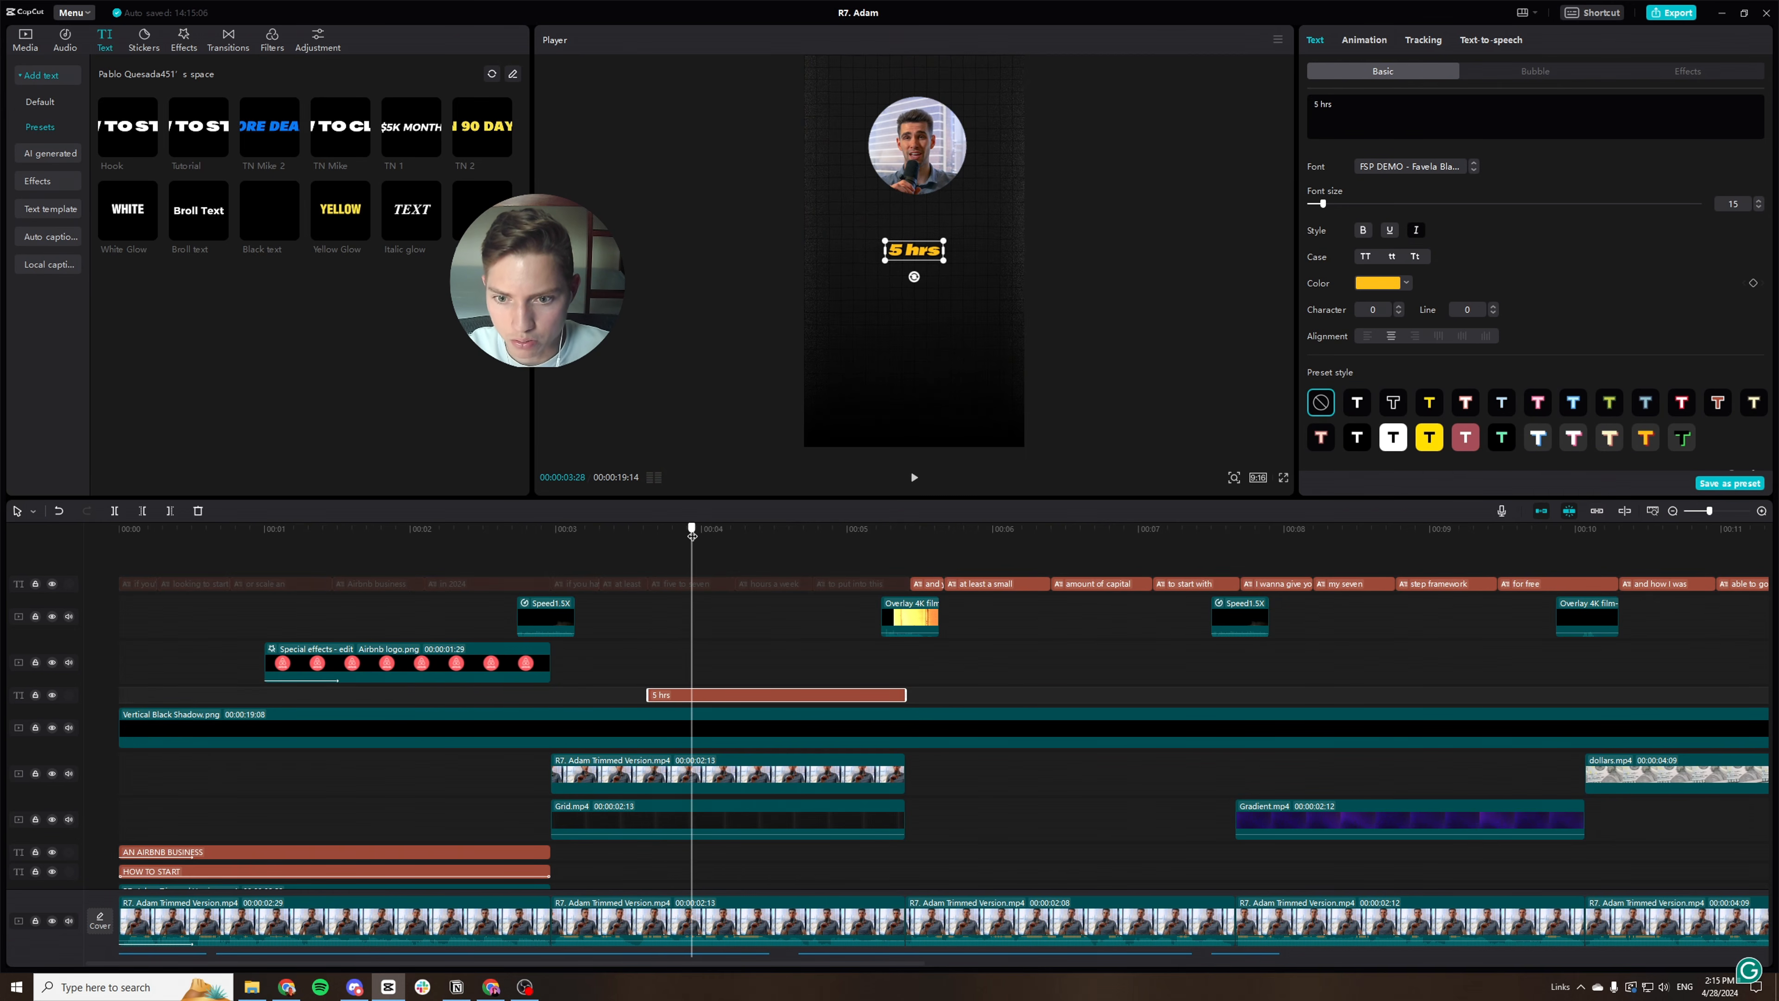
key(ctrl+v)
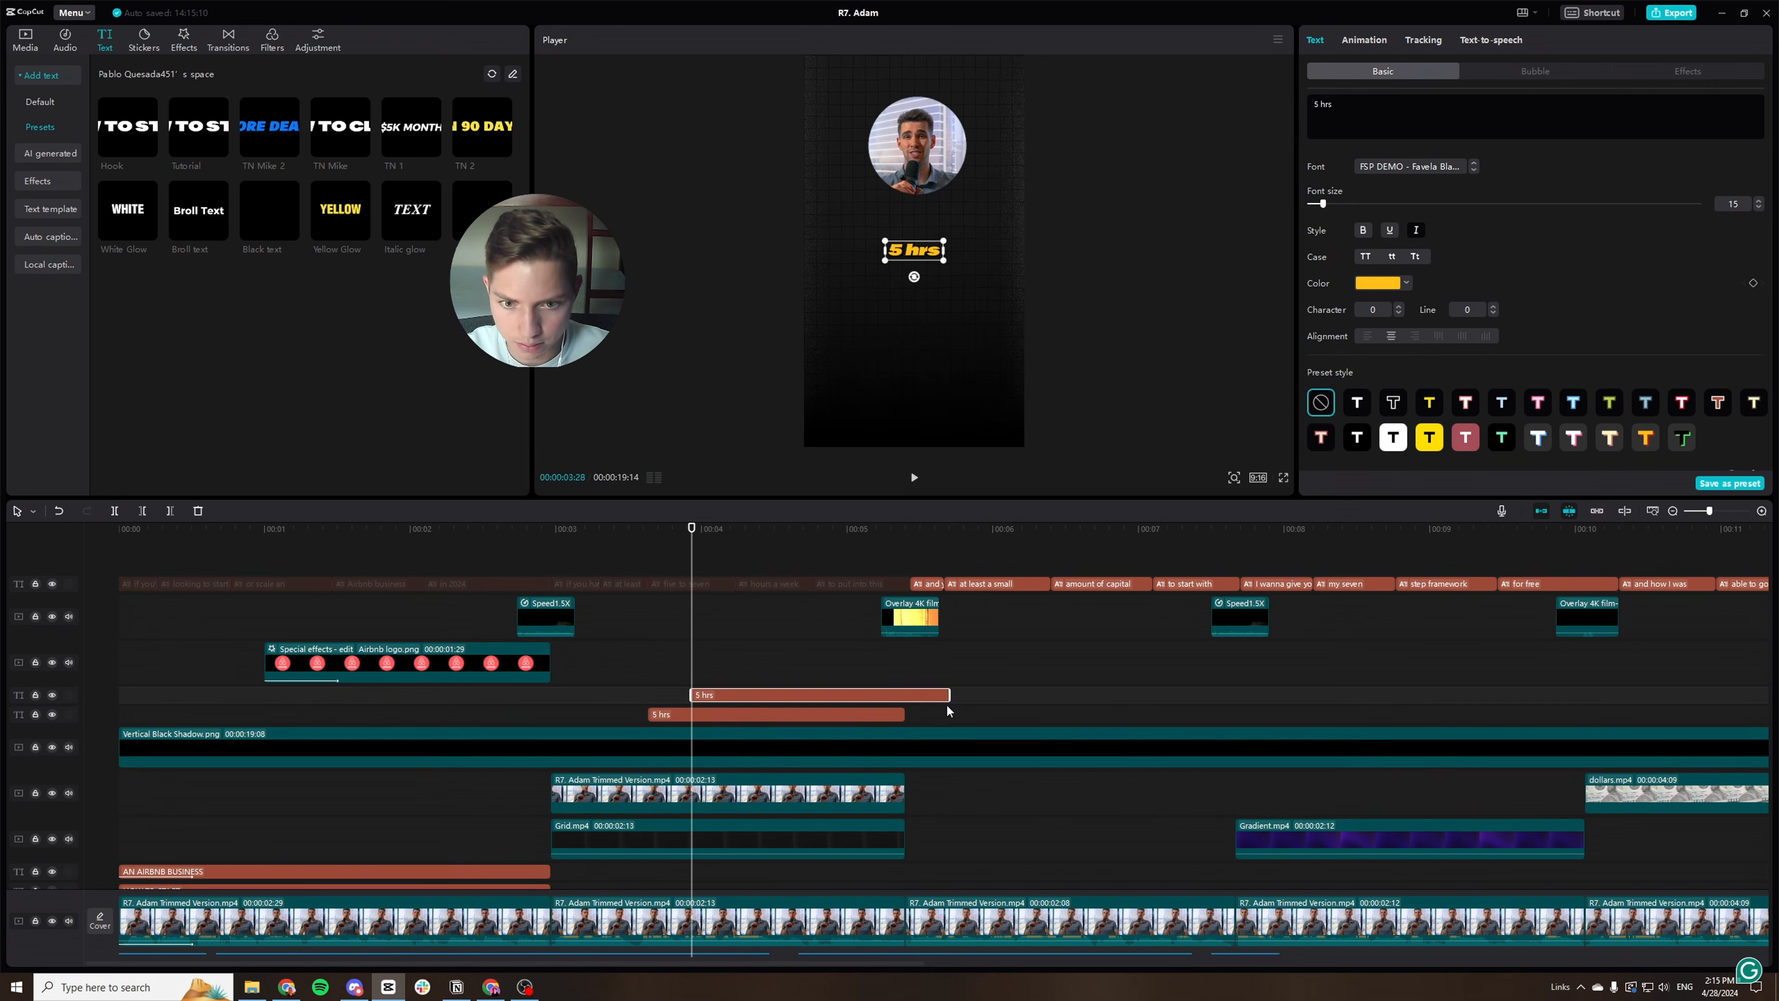
drag(949, 711, 907, 708)
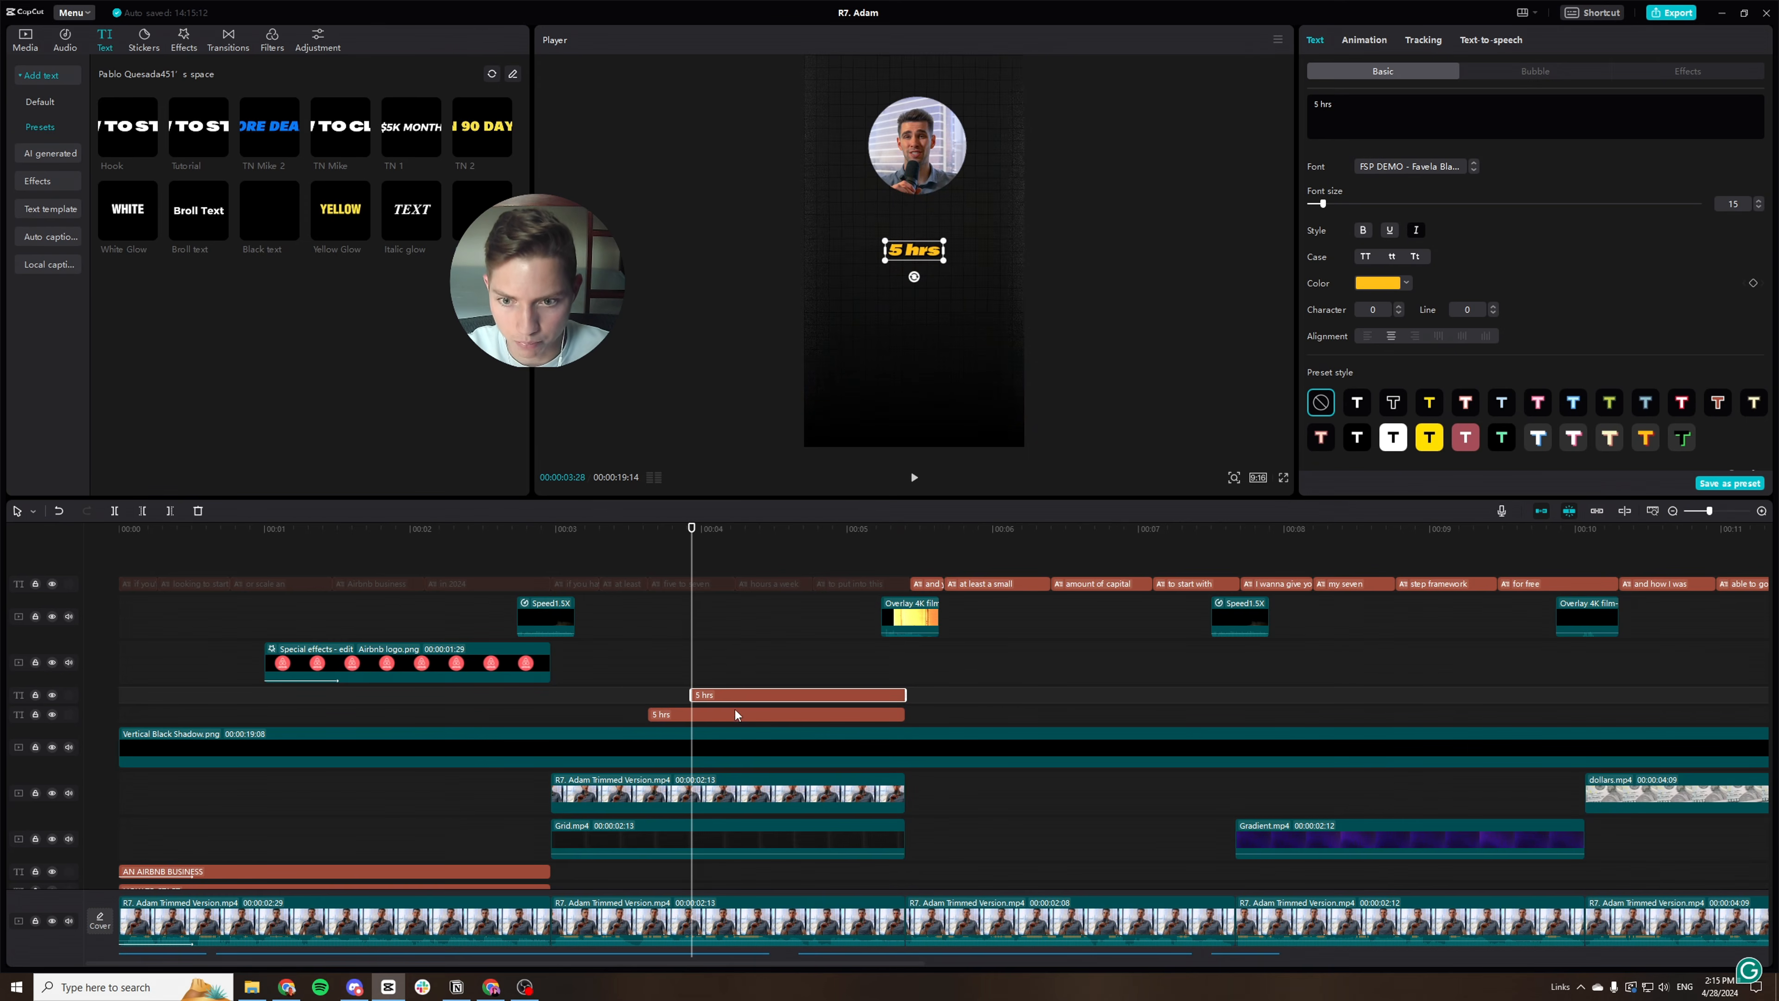
Move the copied text just below the original "5 hrs" in the frame and change its content to "7 hrs".
drag(911, 254, 915, 284)
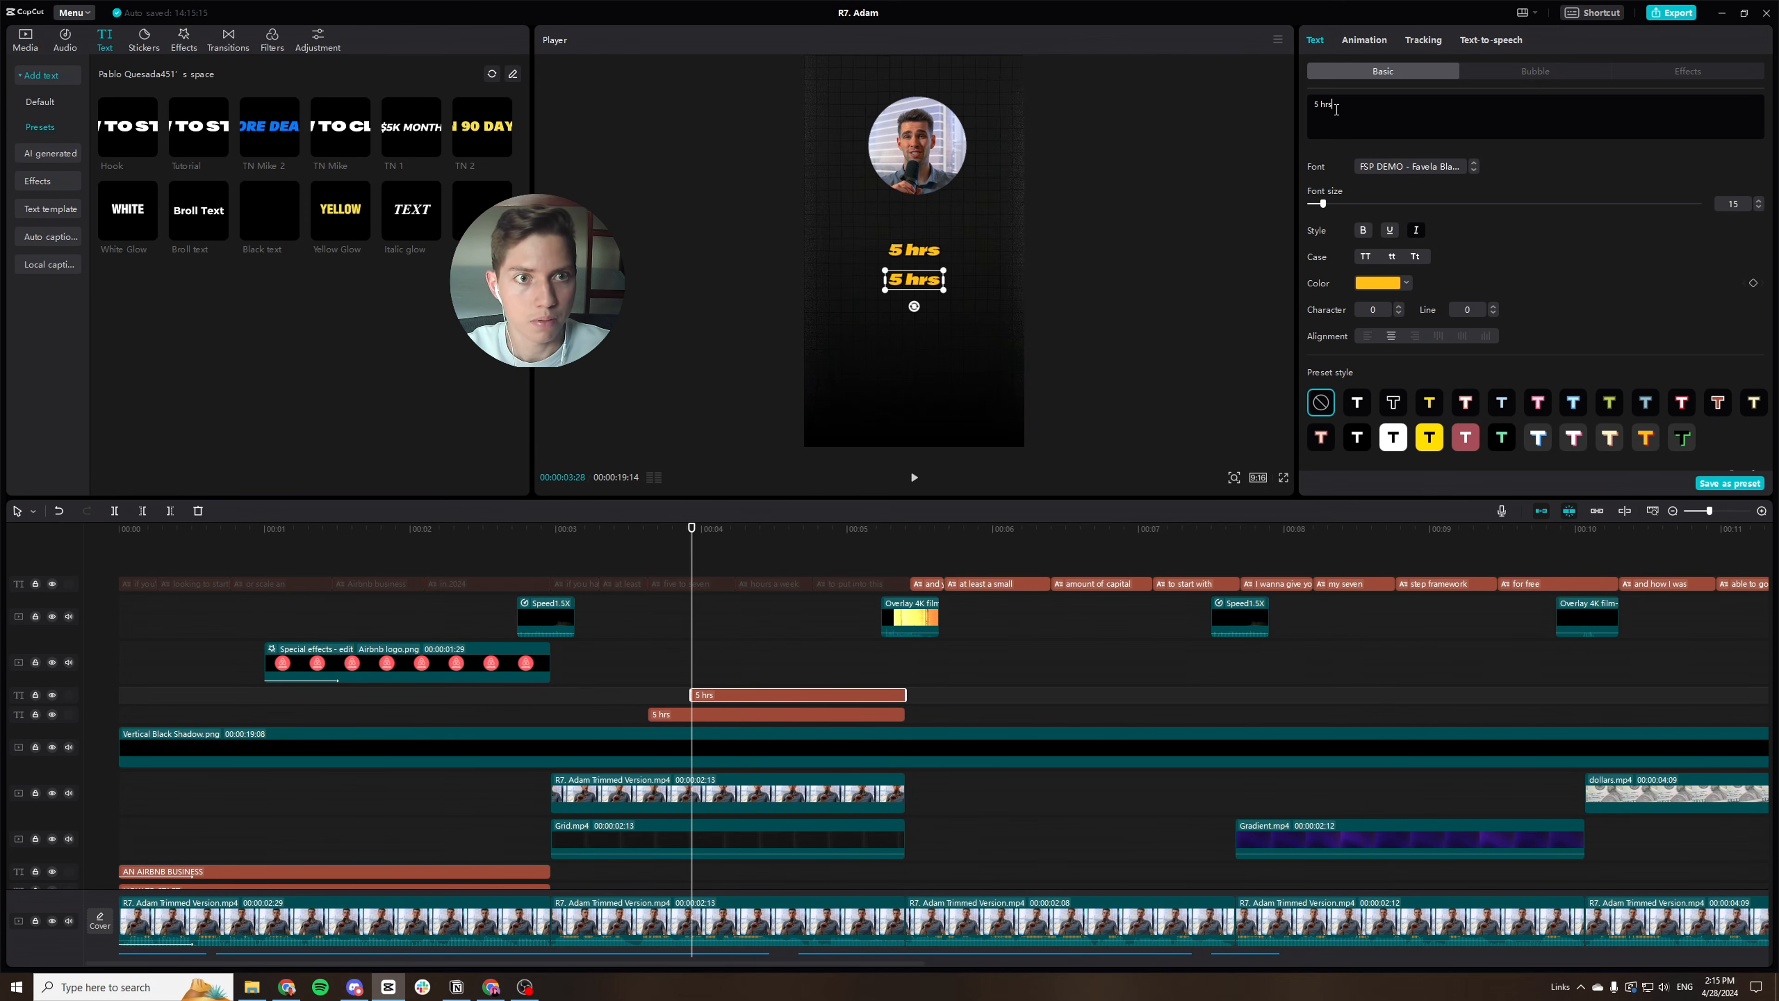
drag(1336, 109, 1262, 108)
text(7 hrs)
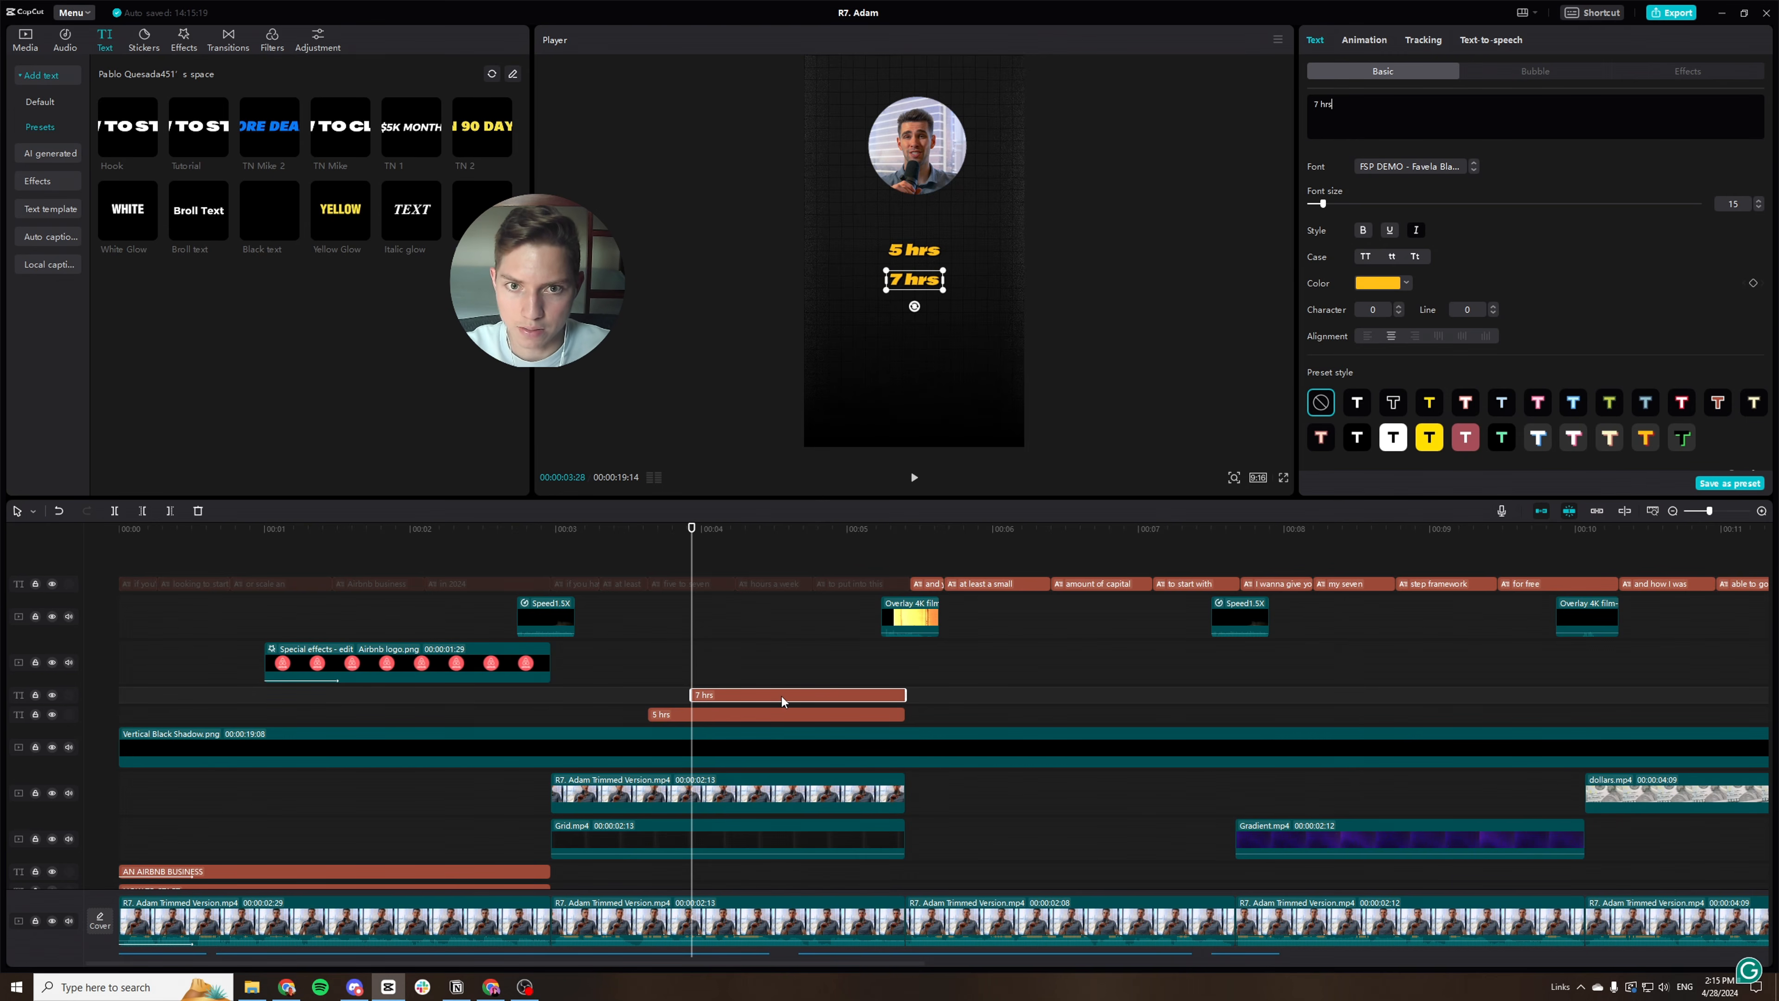
Enlarge the "5 hrs" and "7 hrs" texts to about twice their size, stacked one directly under the other.
click(698, 714)
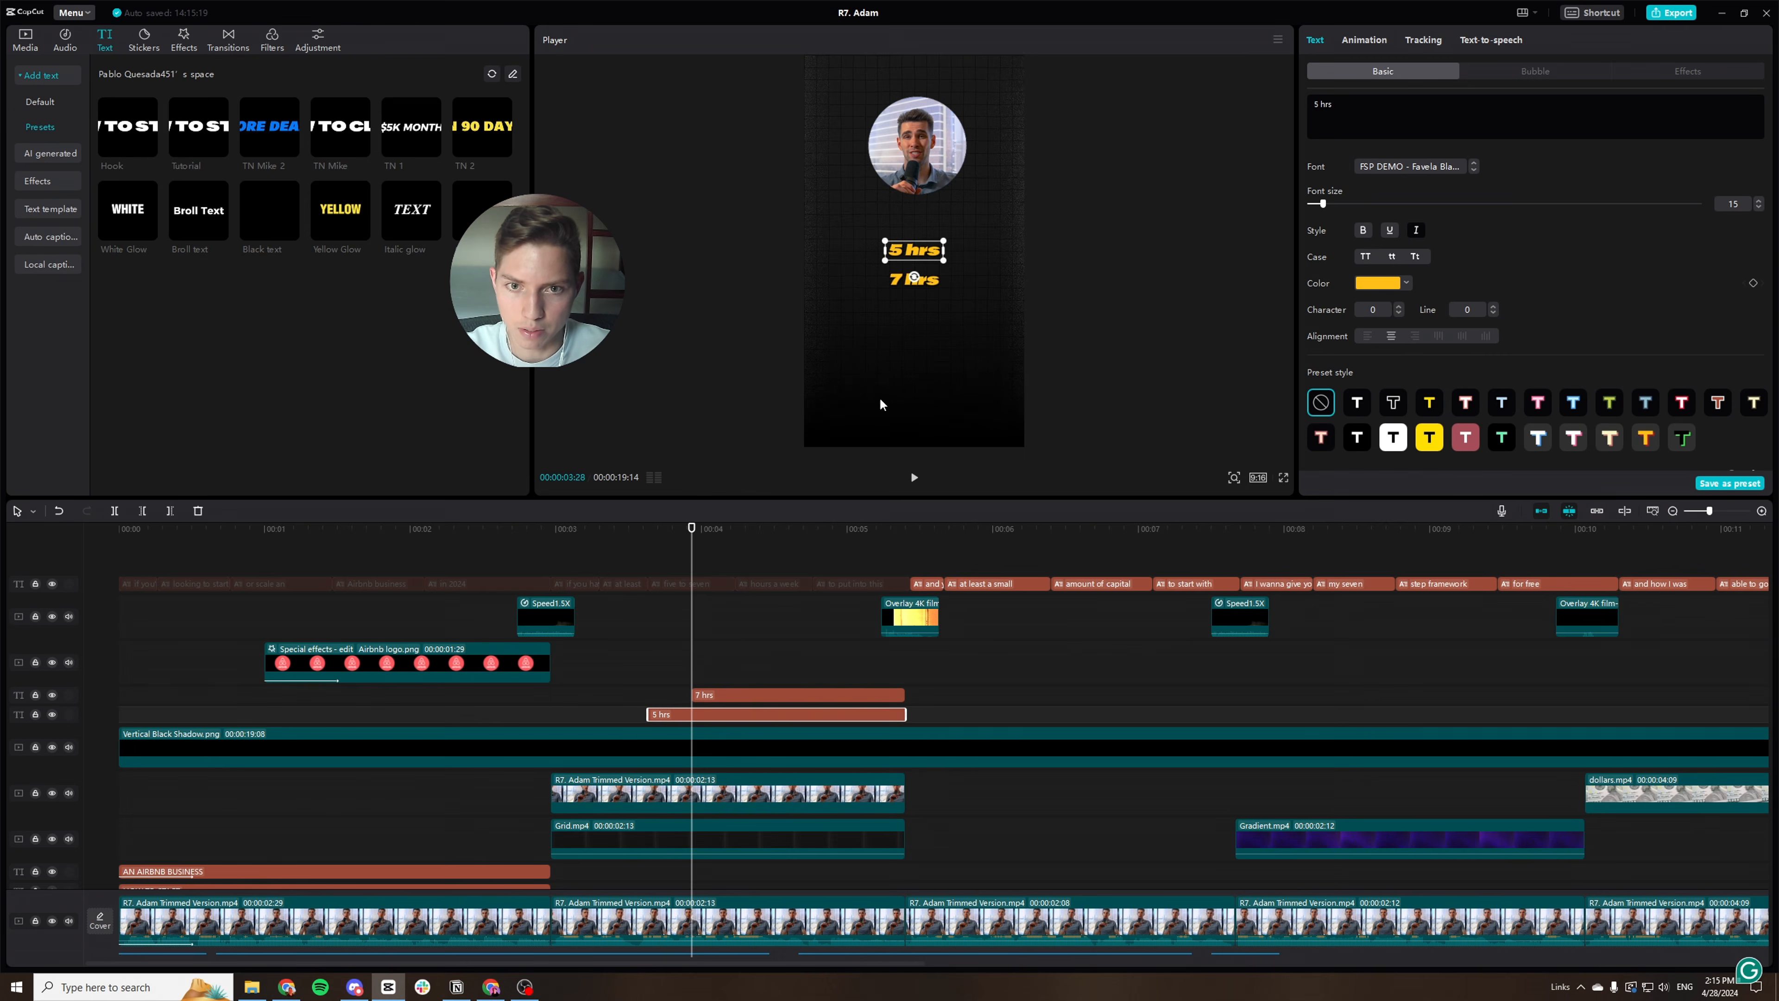
drag(885, 260, 847, 280)
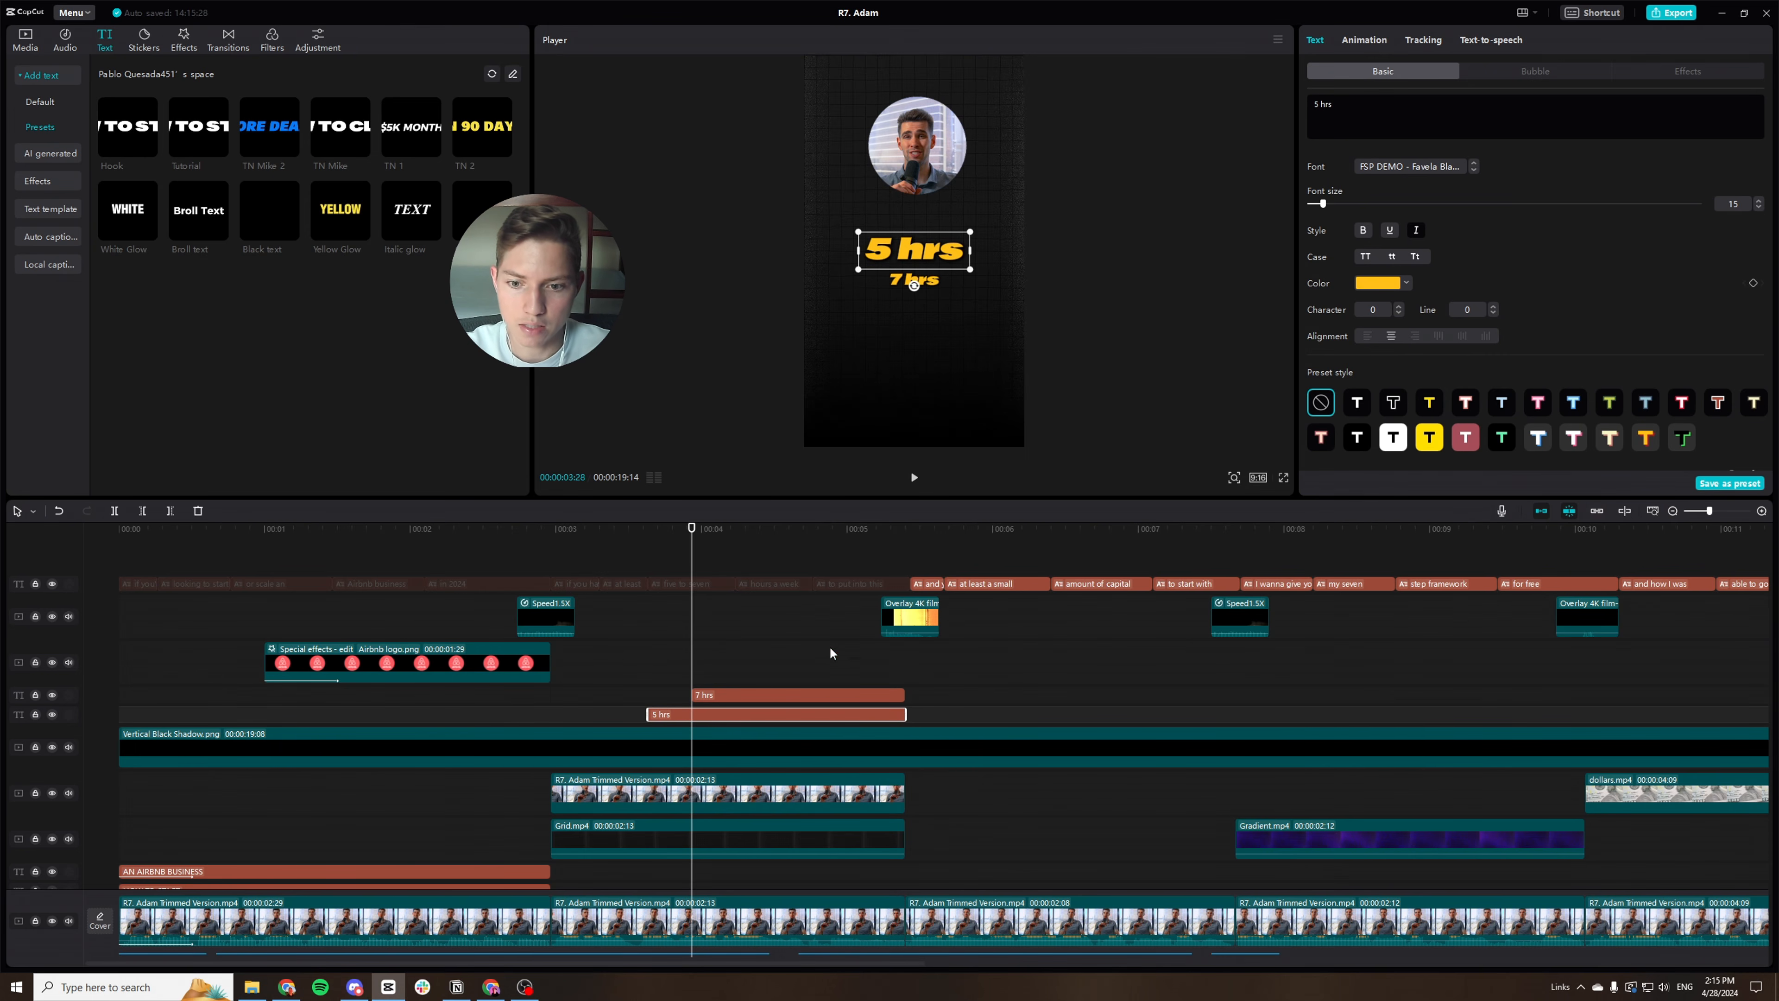
click(802, 695)
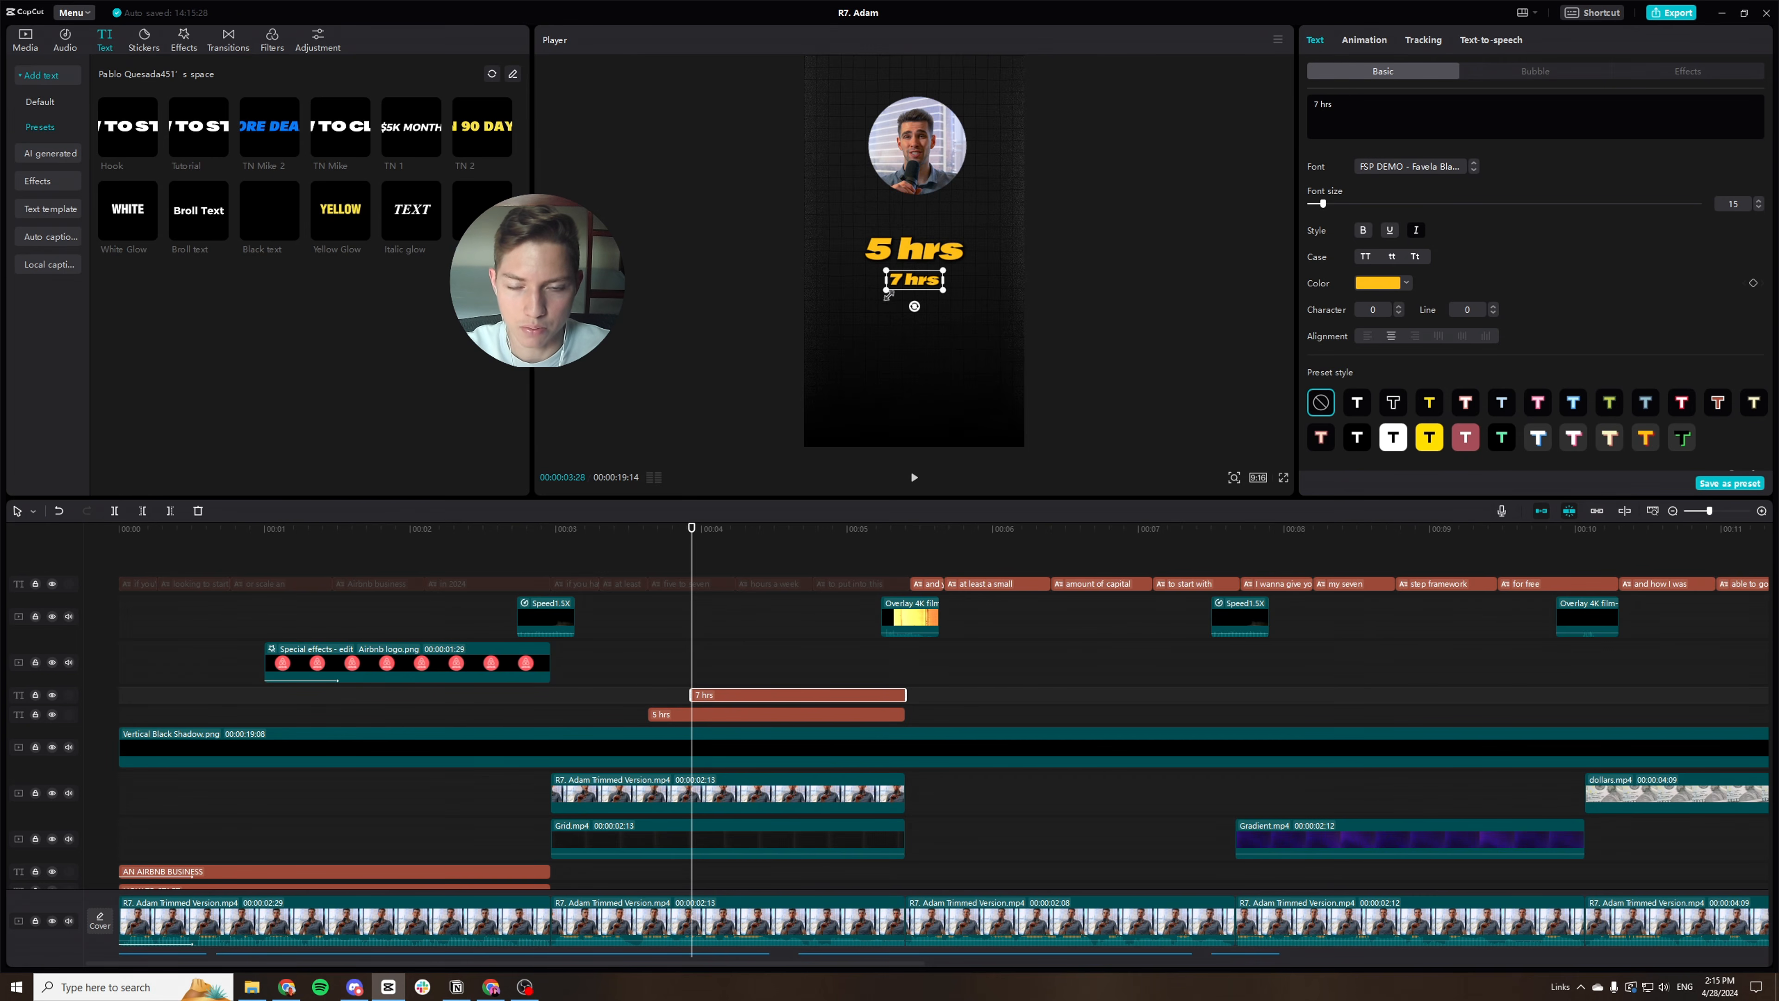
mouse_move(888, 295)
mouse_down()
mouse_move(850, 315)
mouse_move(894, 294)
mouse_up()
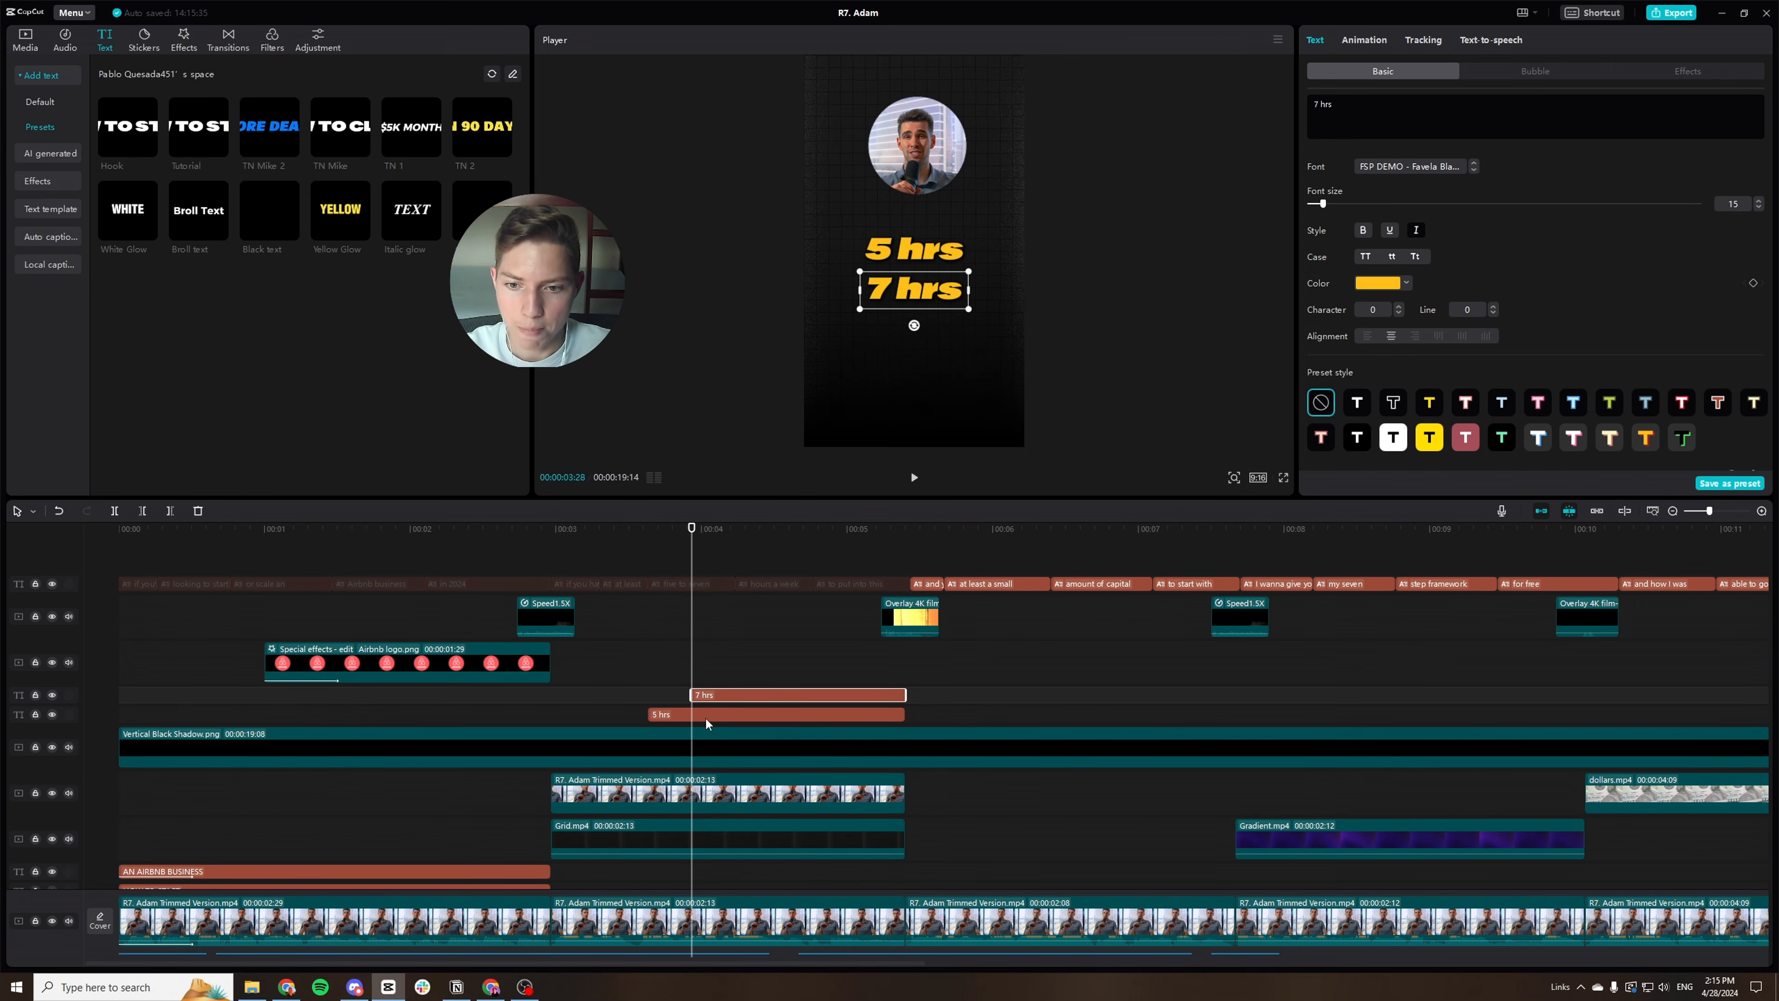
Play back the grid section from 00:00:02:29 to check when the "5 hrs" and "7 hrs" texts appear.
click(551, 530)
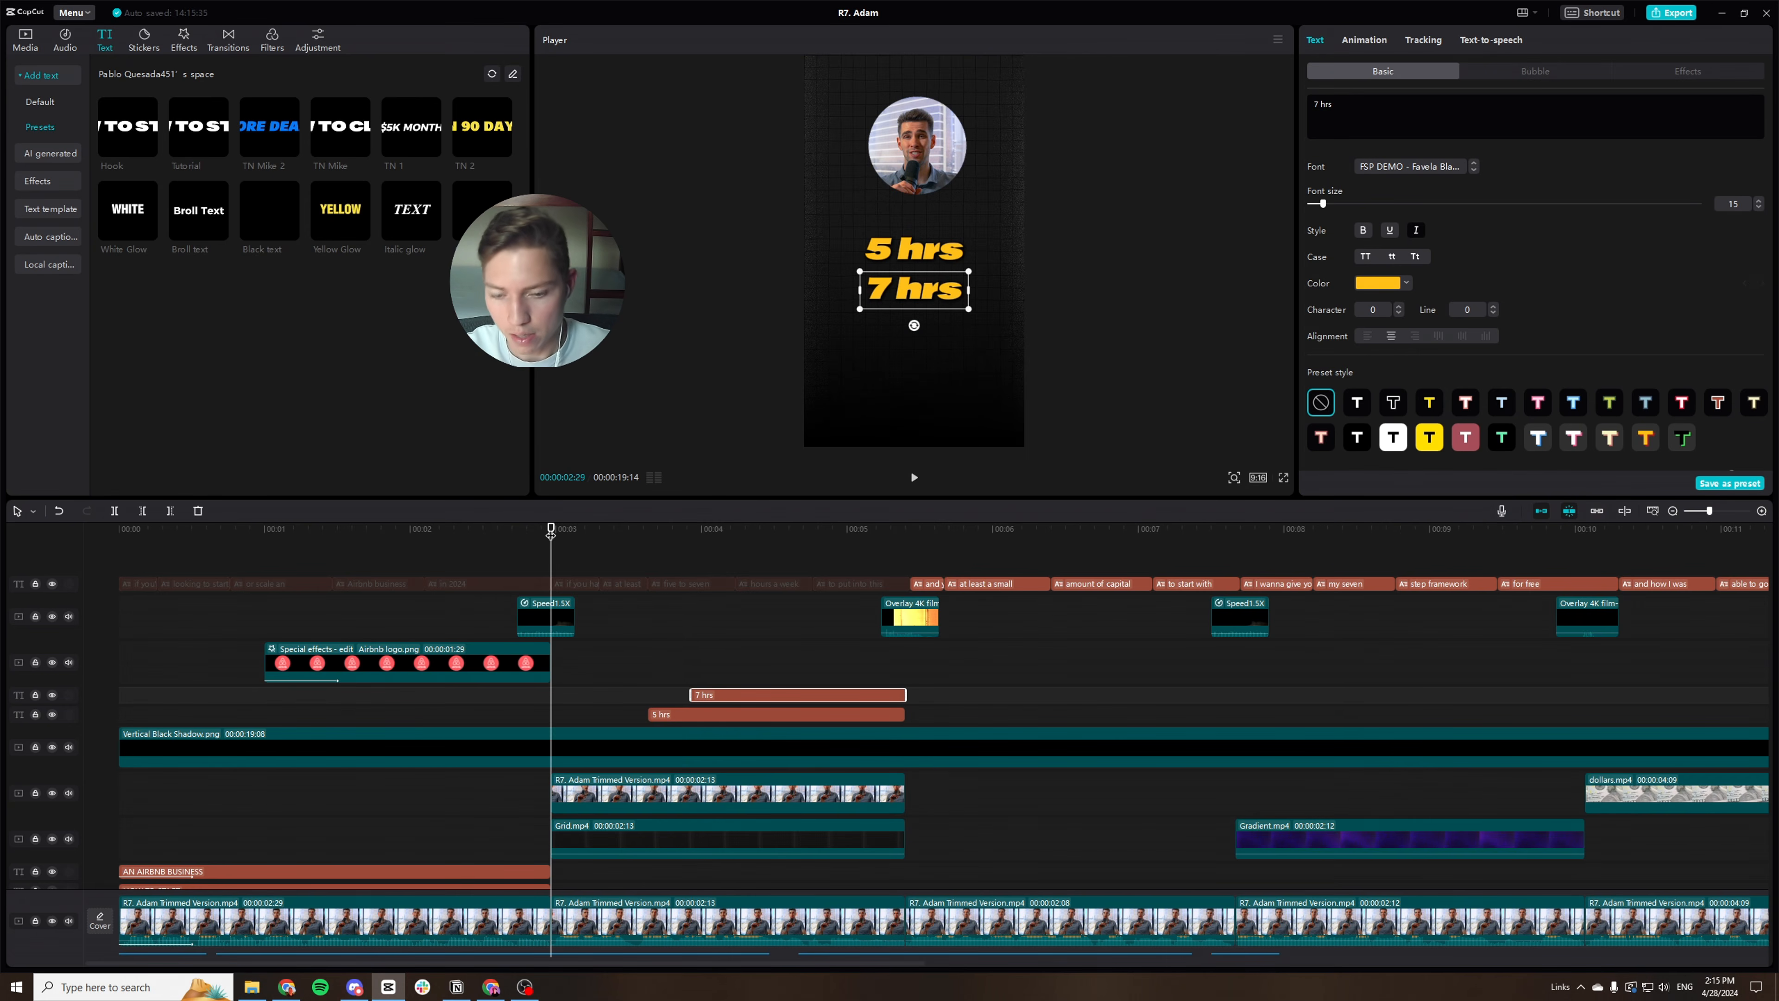
key(space)
key(ctrl+shift+f)
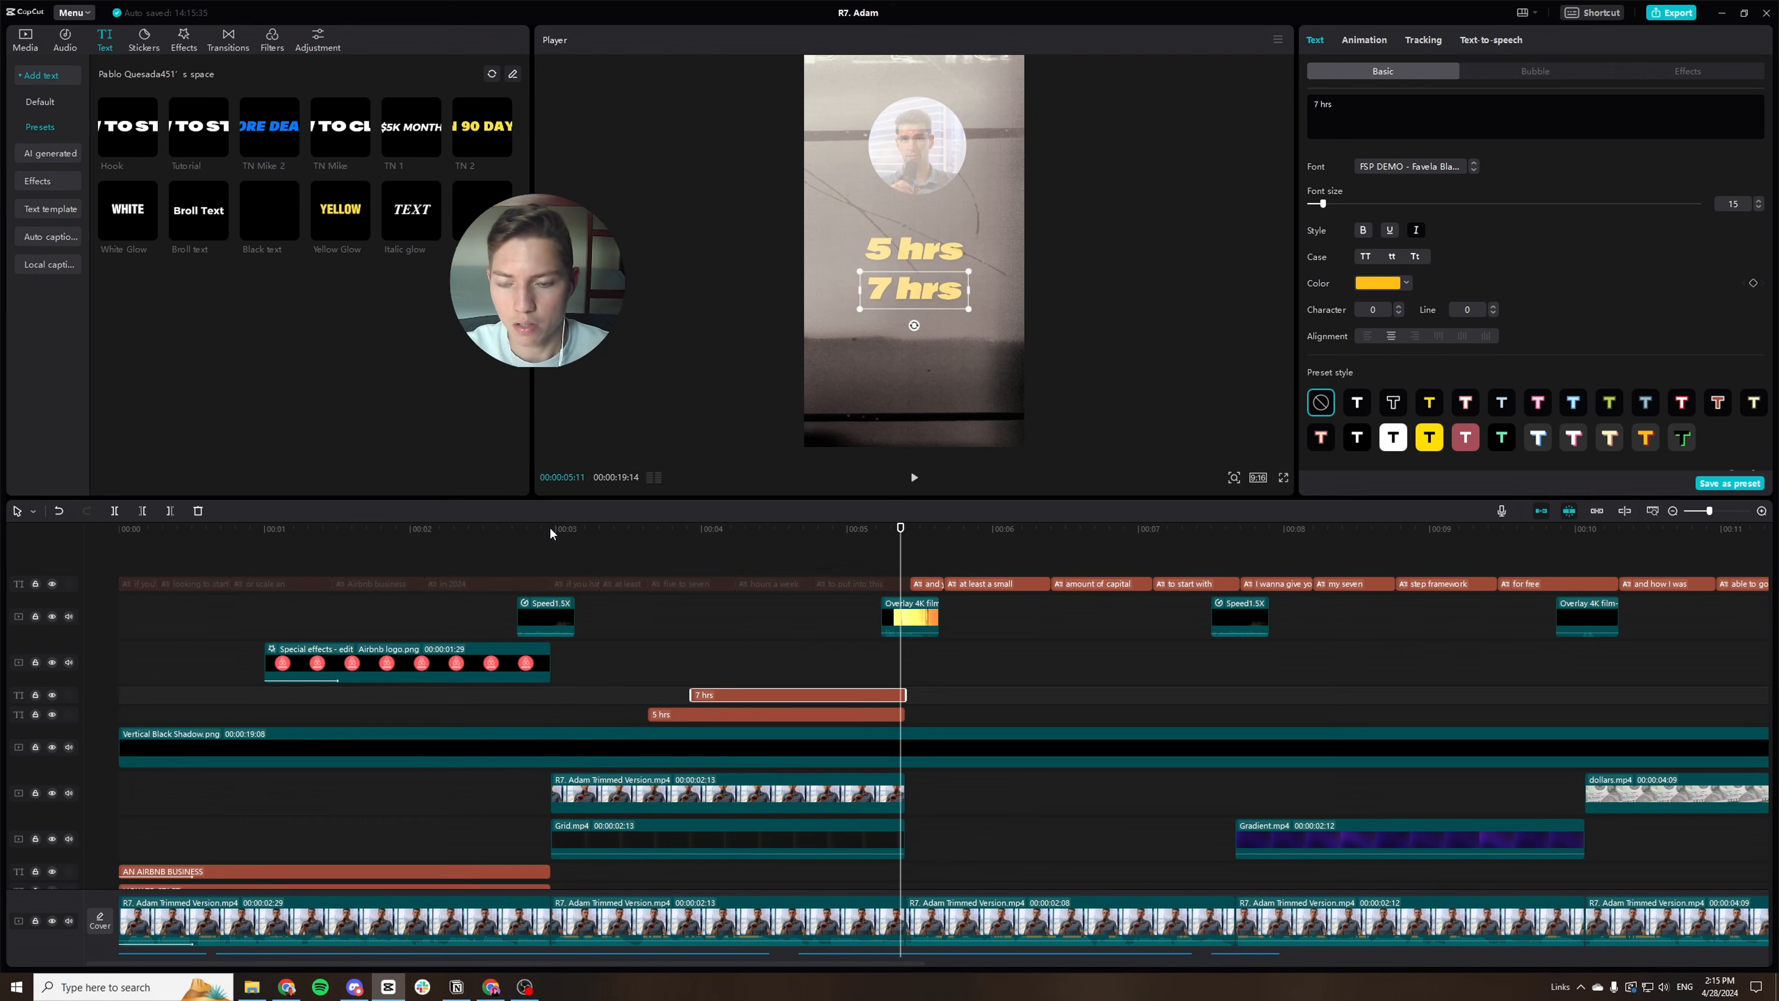
click(784, 529)
drag(784, 551, 672, 551)
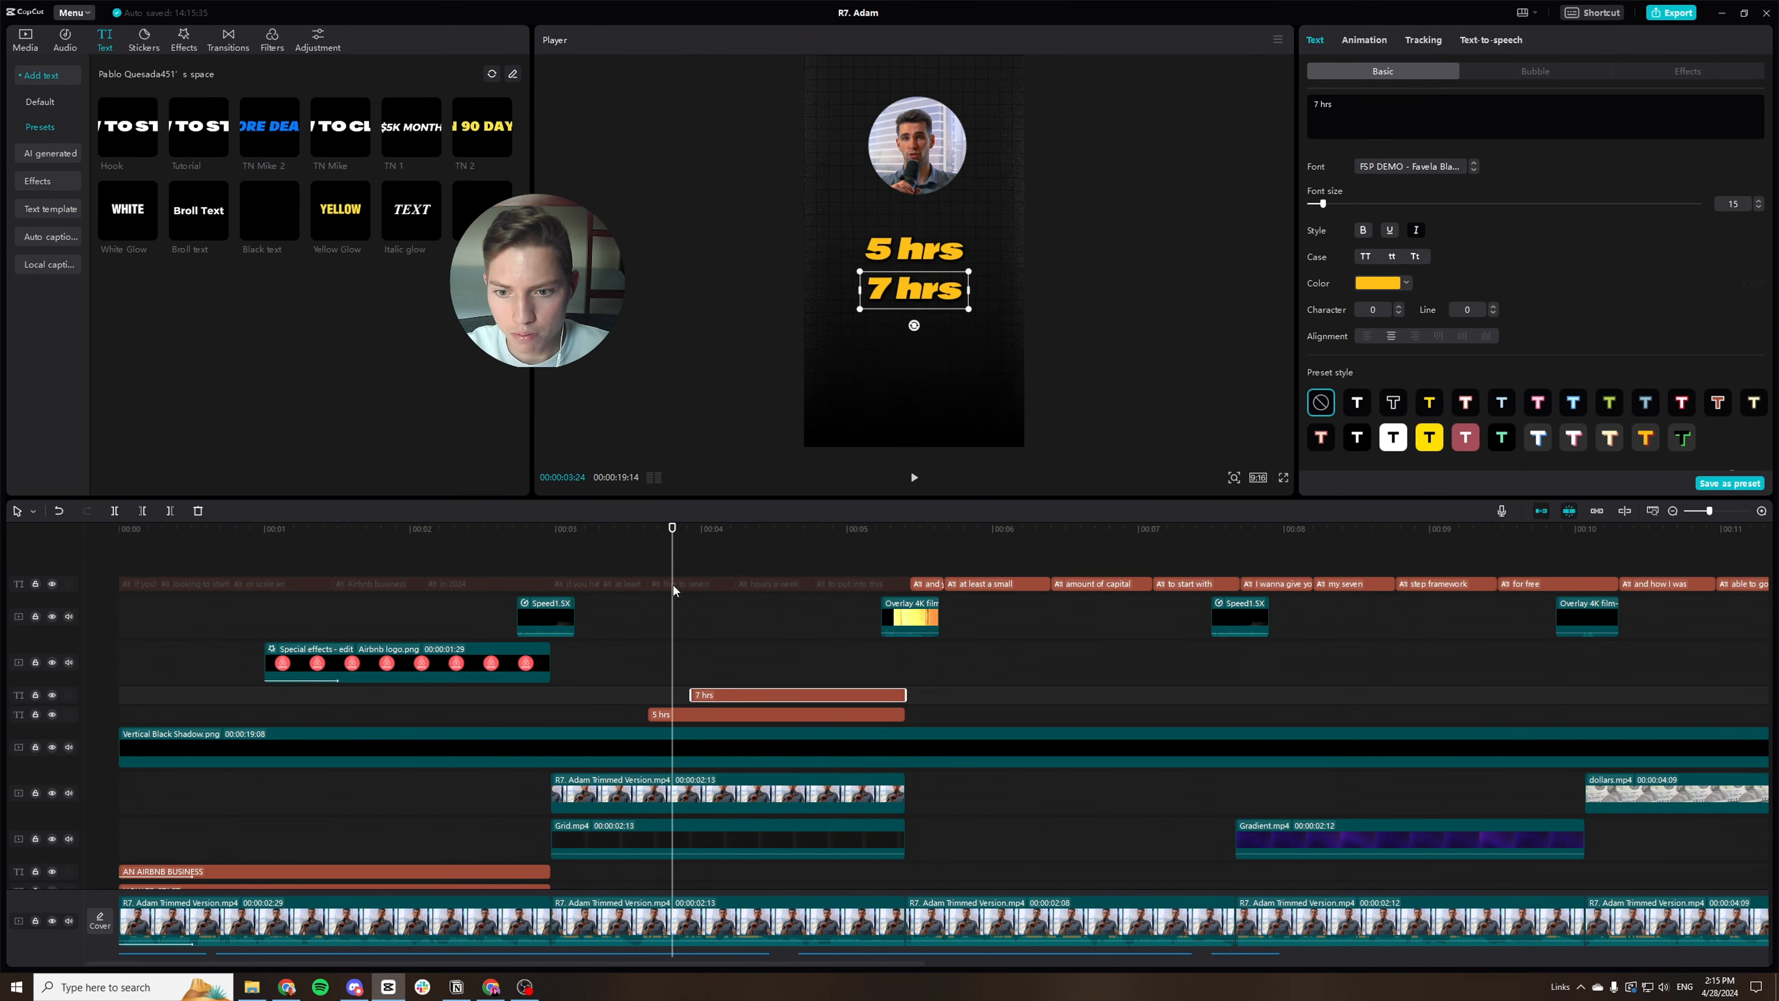
Give the "5 hrs" text the random typewriter-style In animation lasting 0.6 s and extend its start back to 00:00:03:17.
click(915, 249)
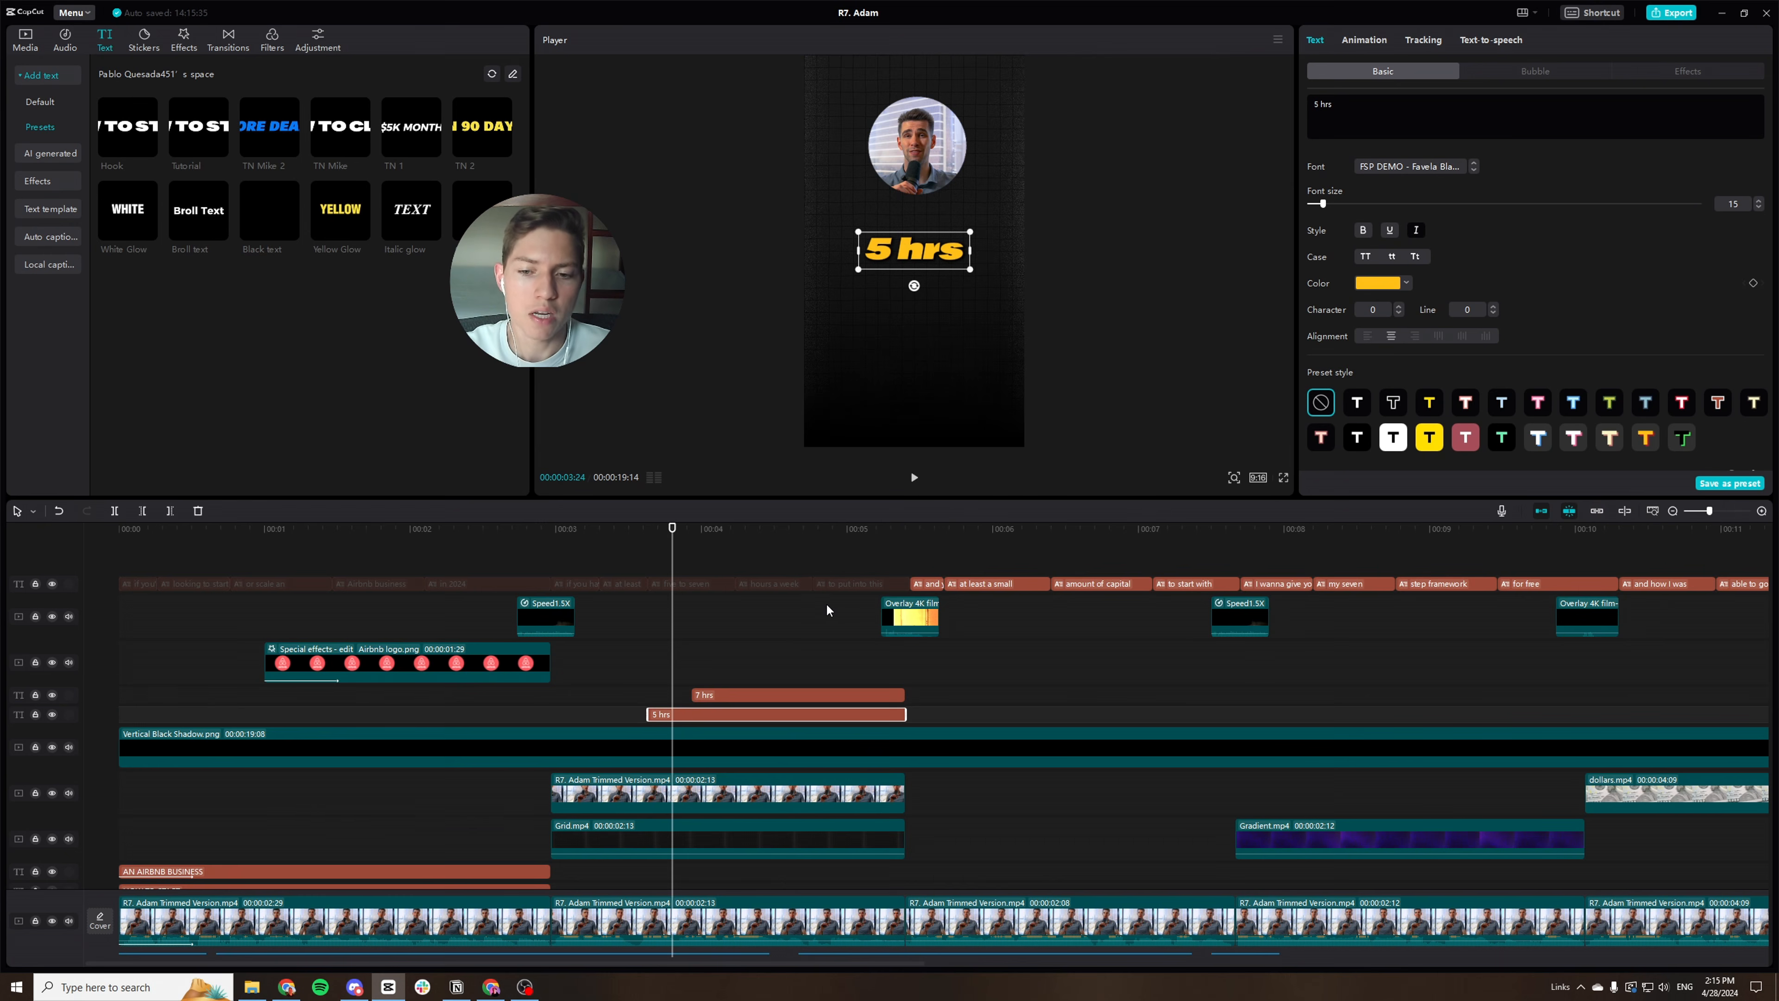
scroll(826, 610, down, 1)
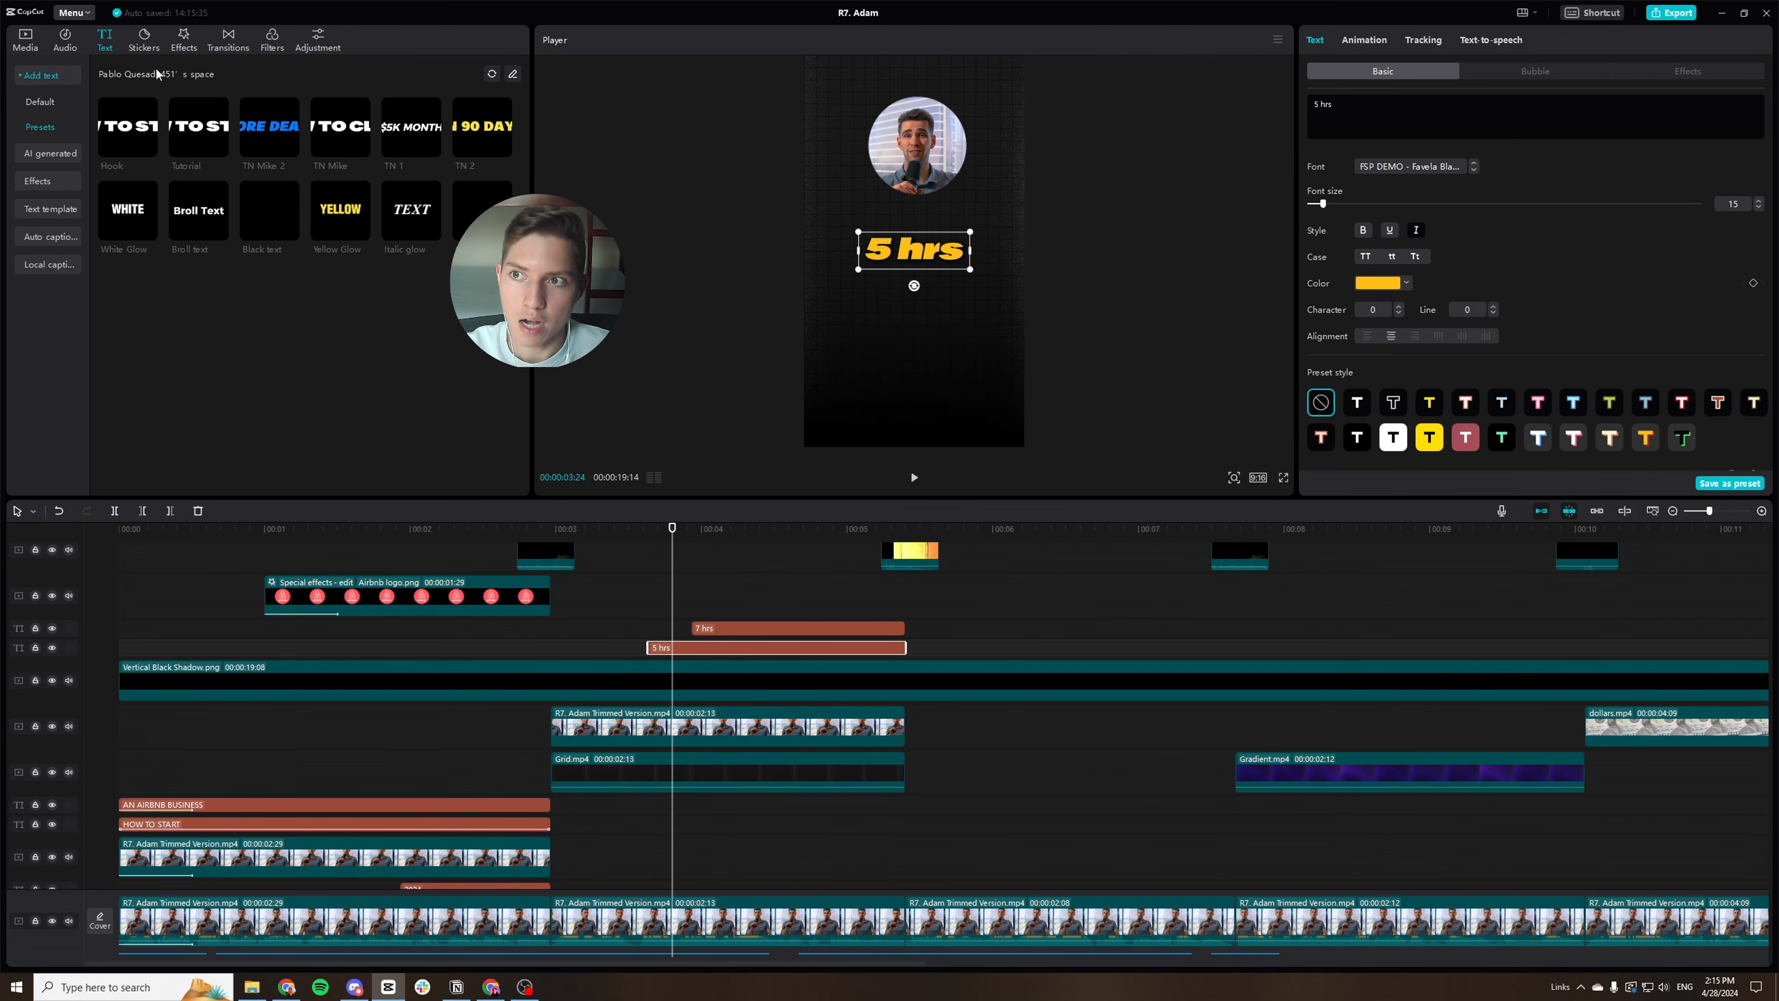
click(66, 42)
click(59, 105)
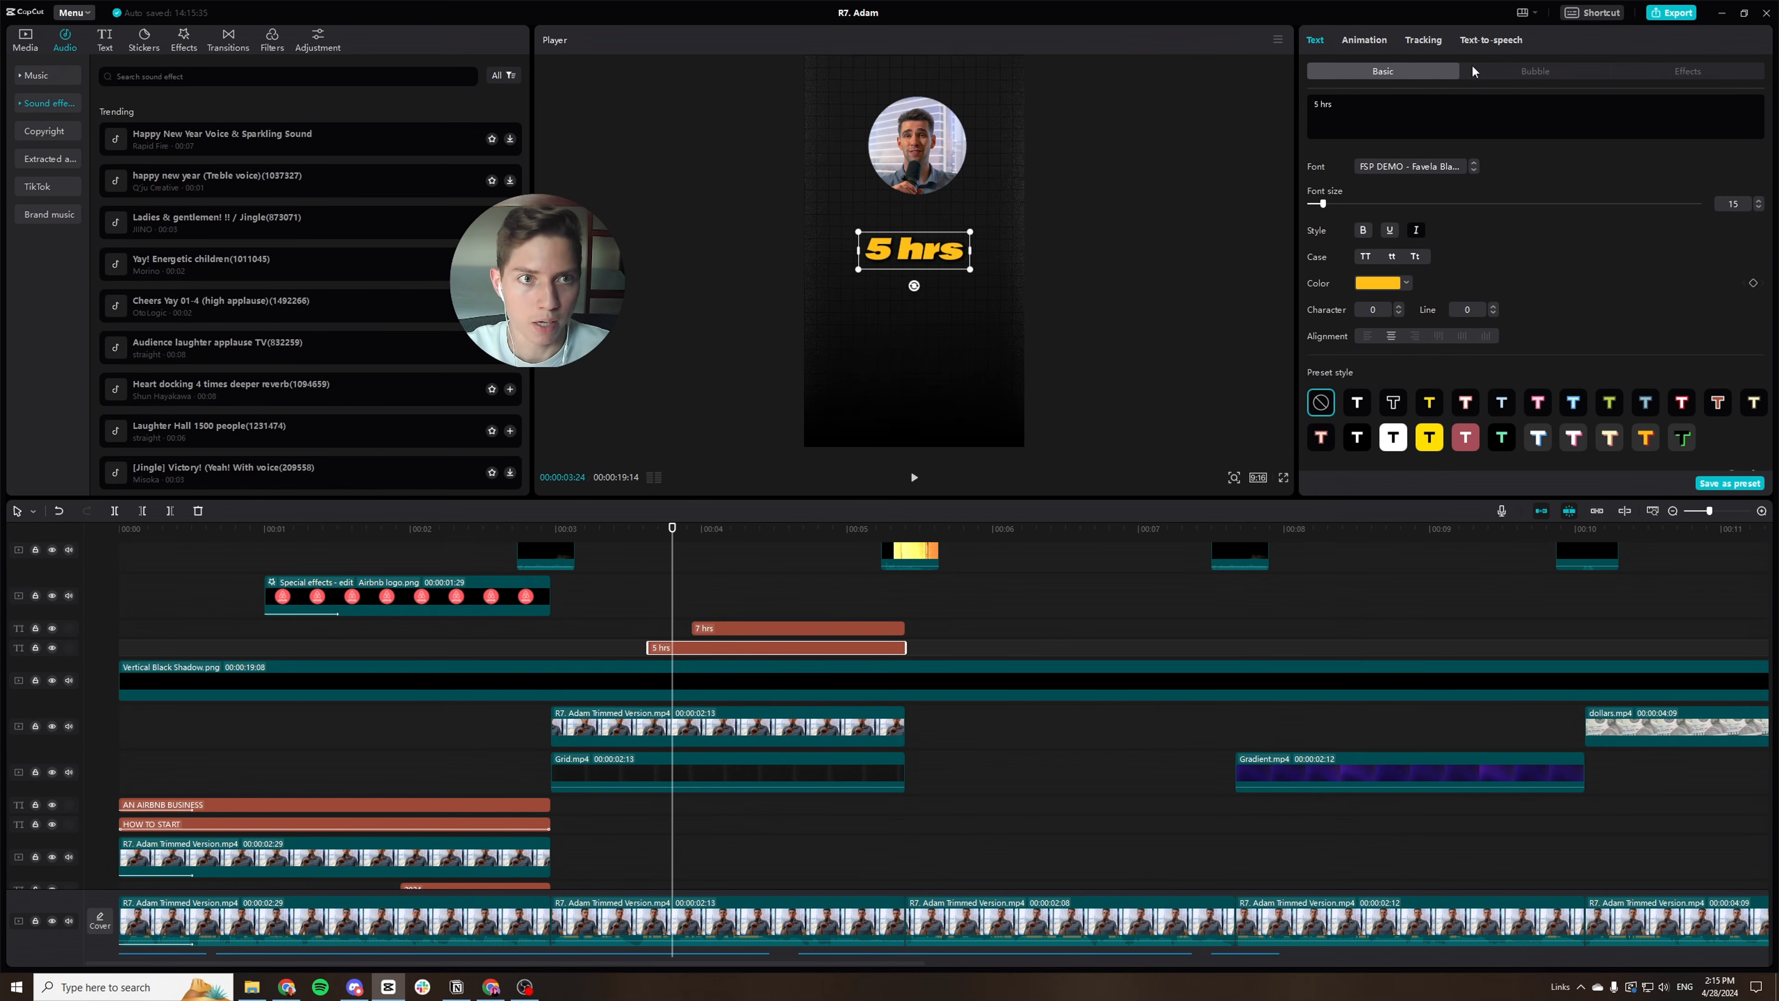
click(1373, 42)
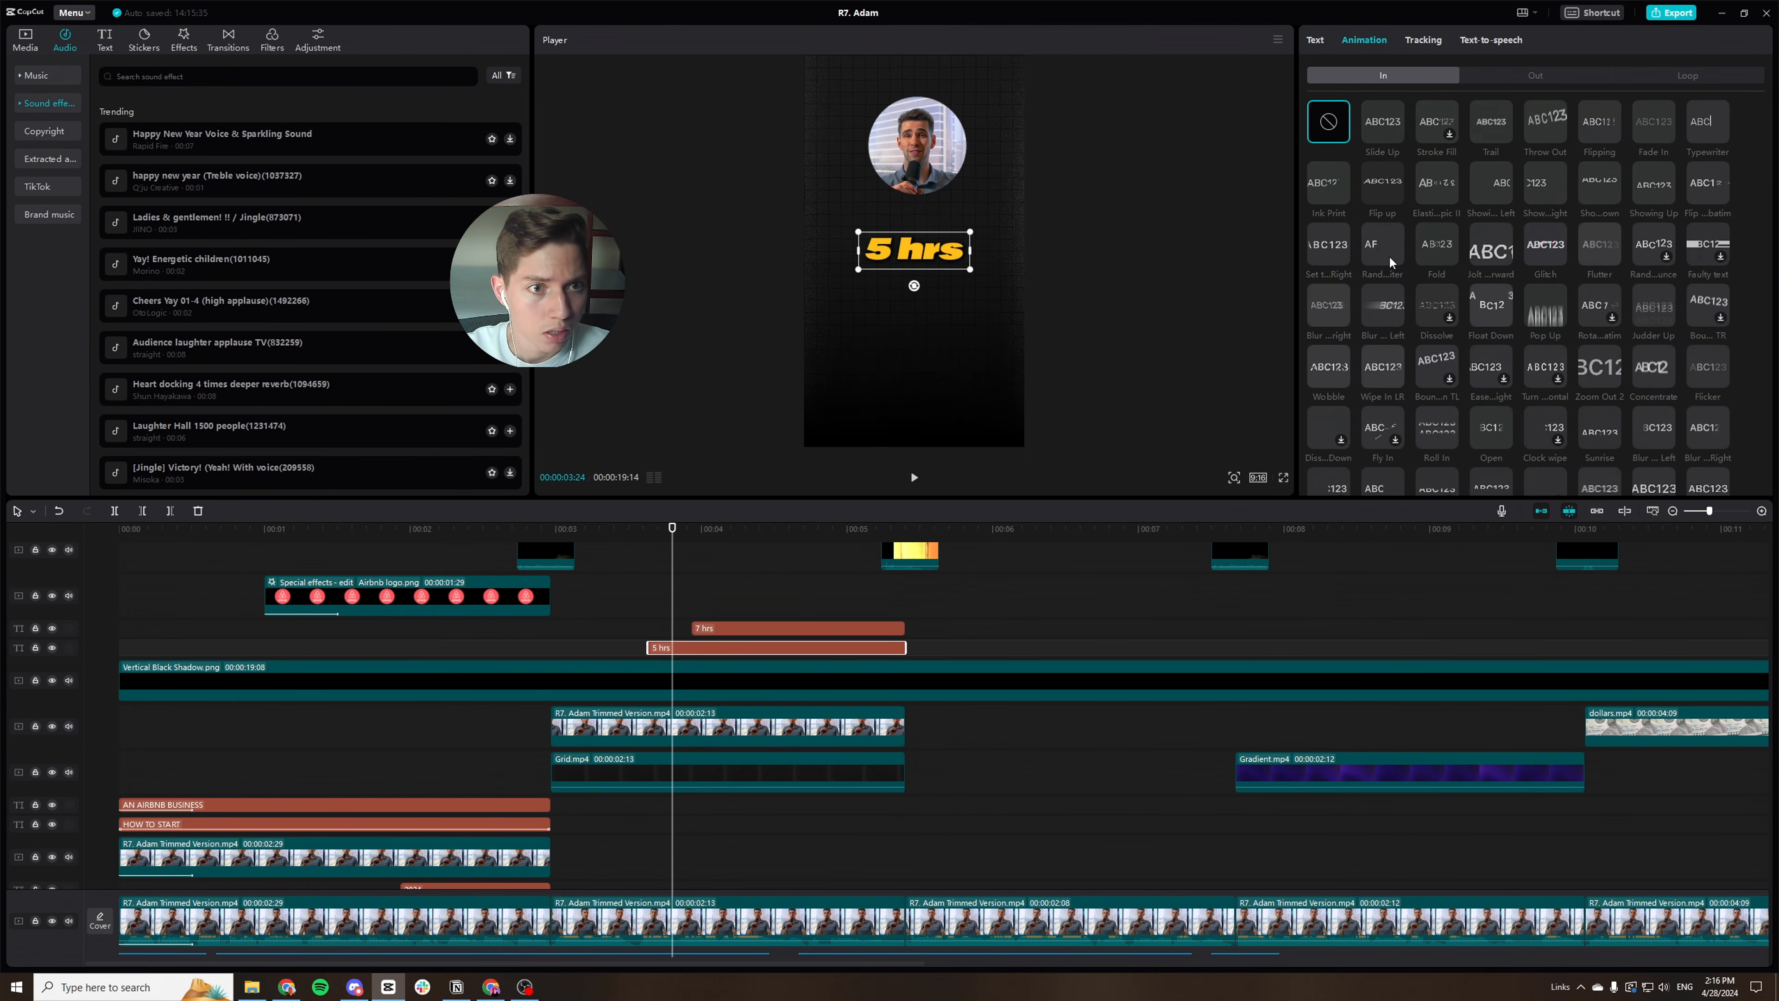
click(1384, 254)
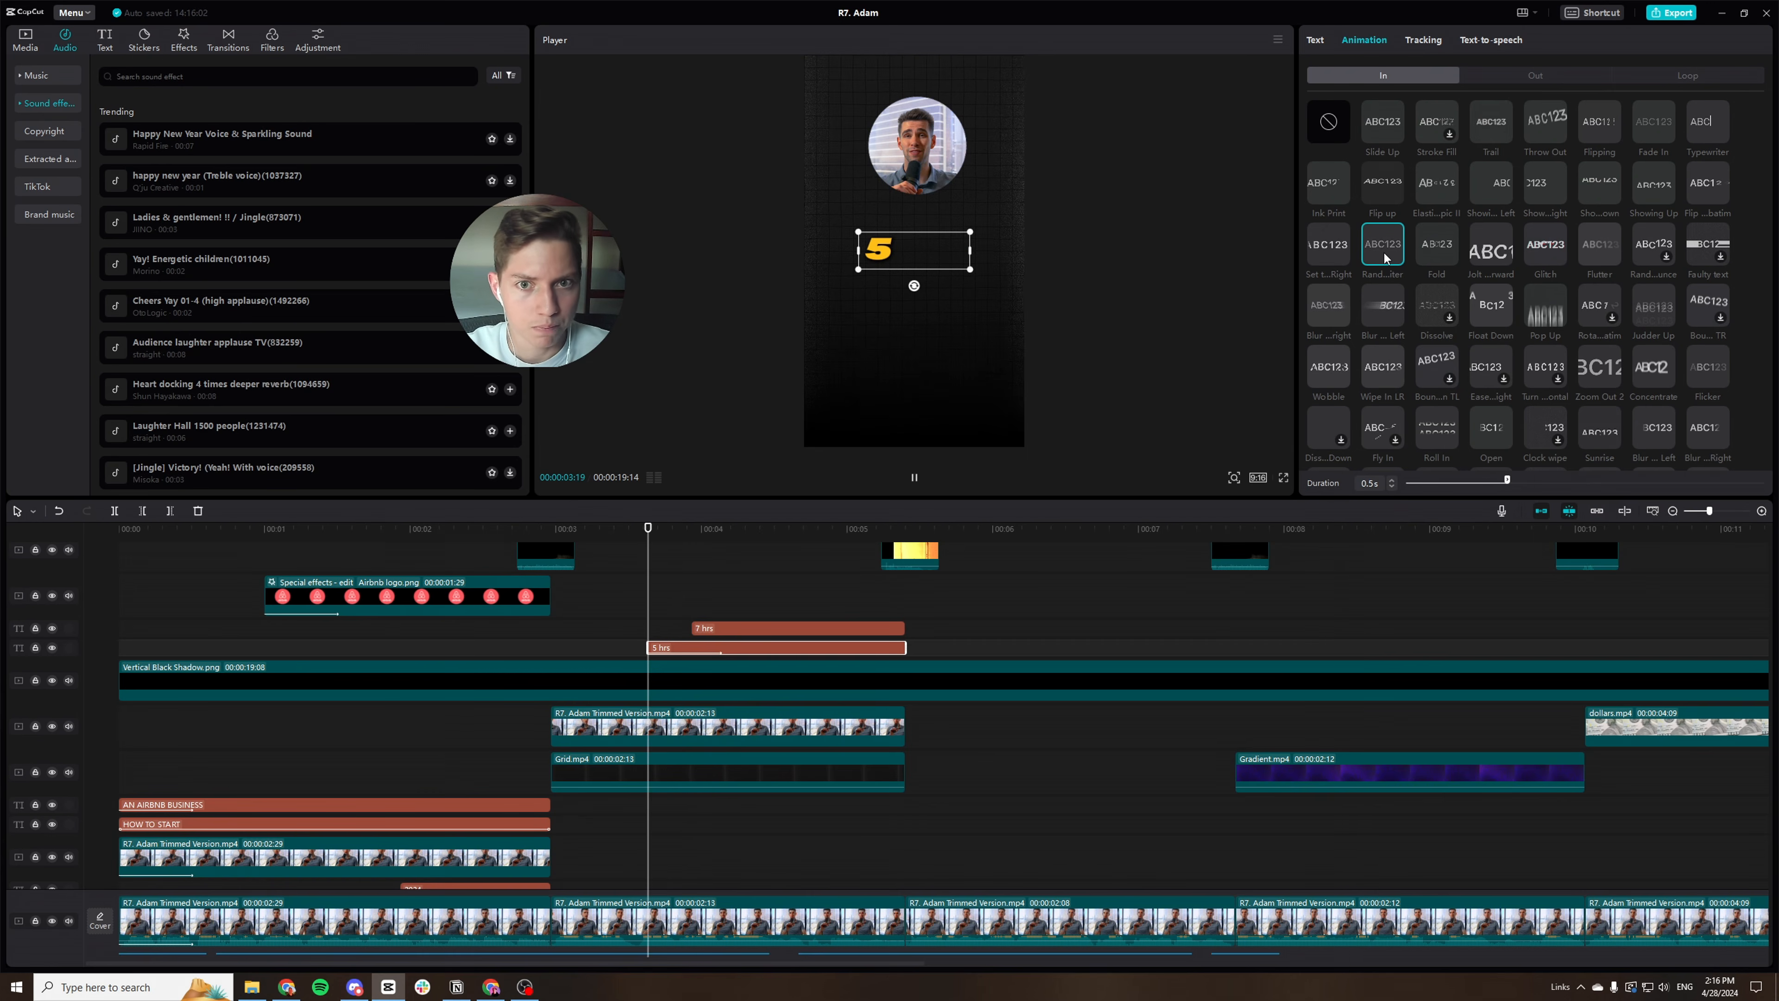
click(1391, 481)
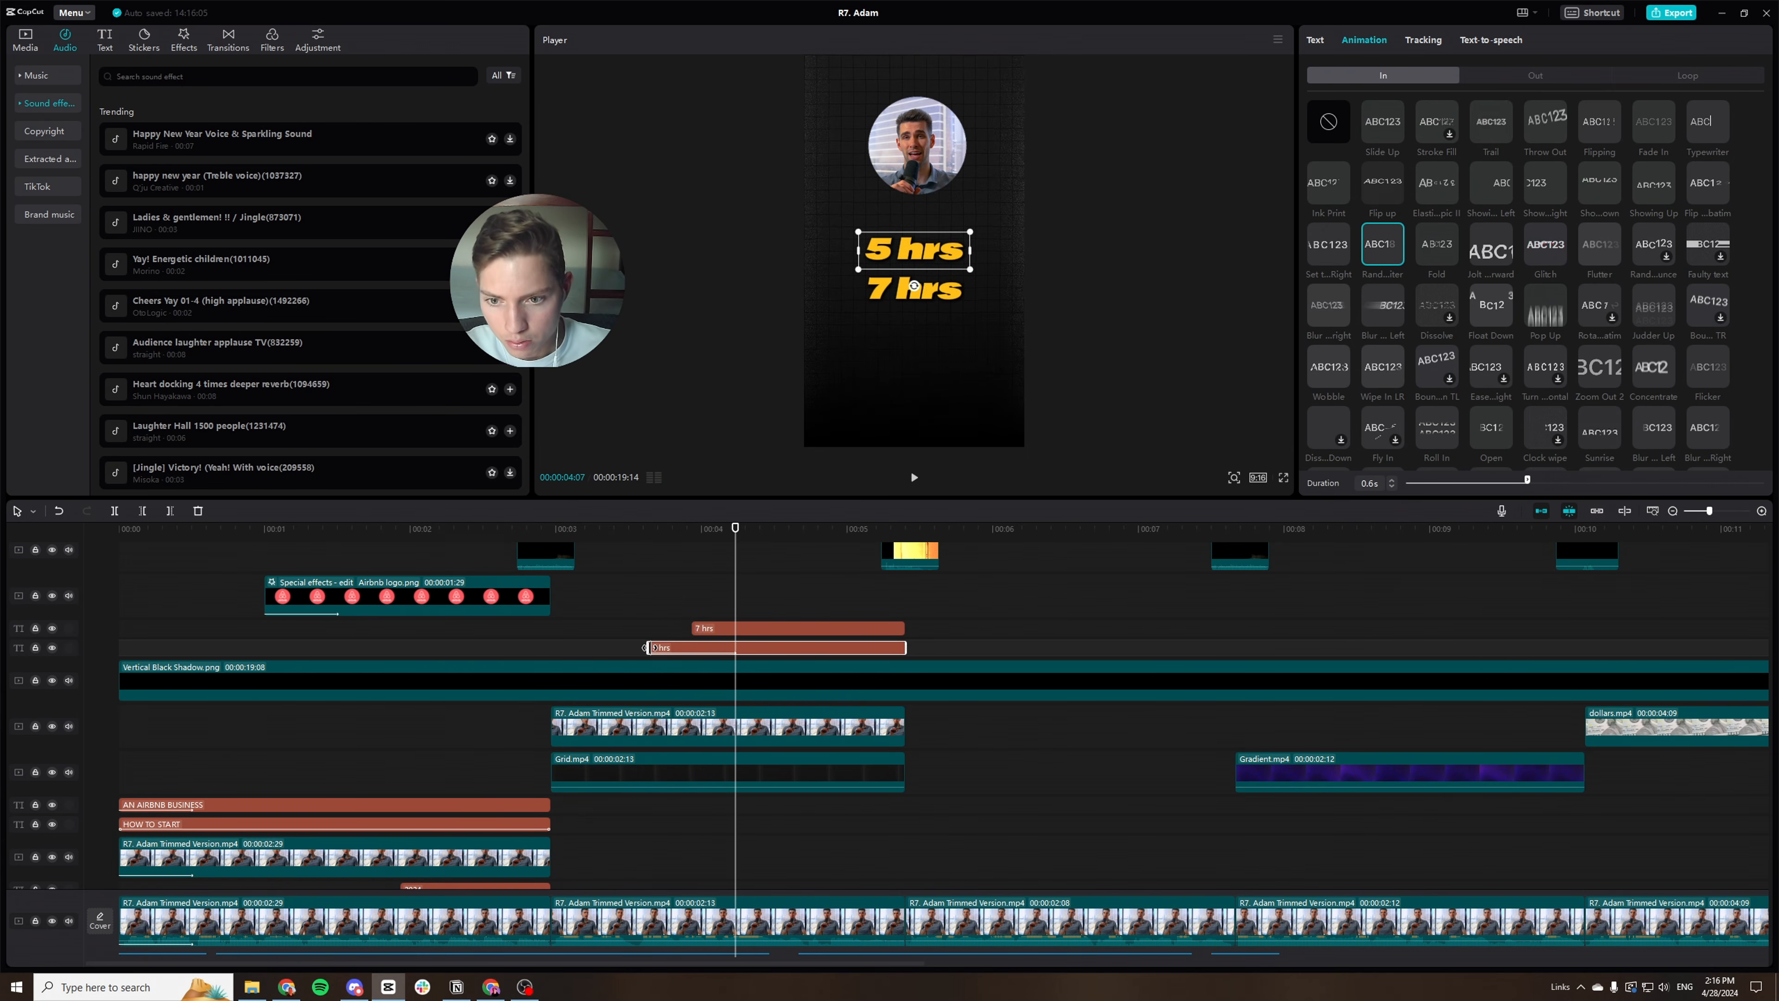
drag(646, 648, 637, 648)
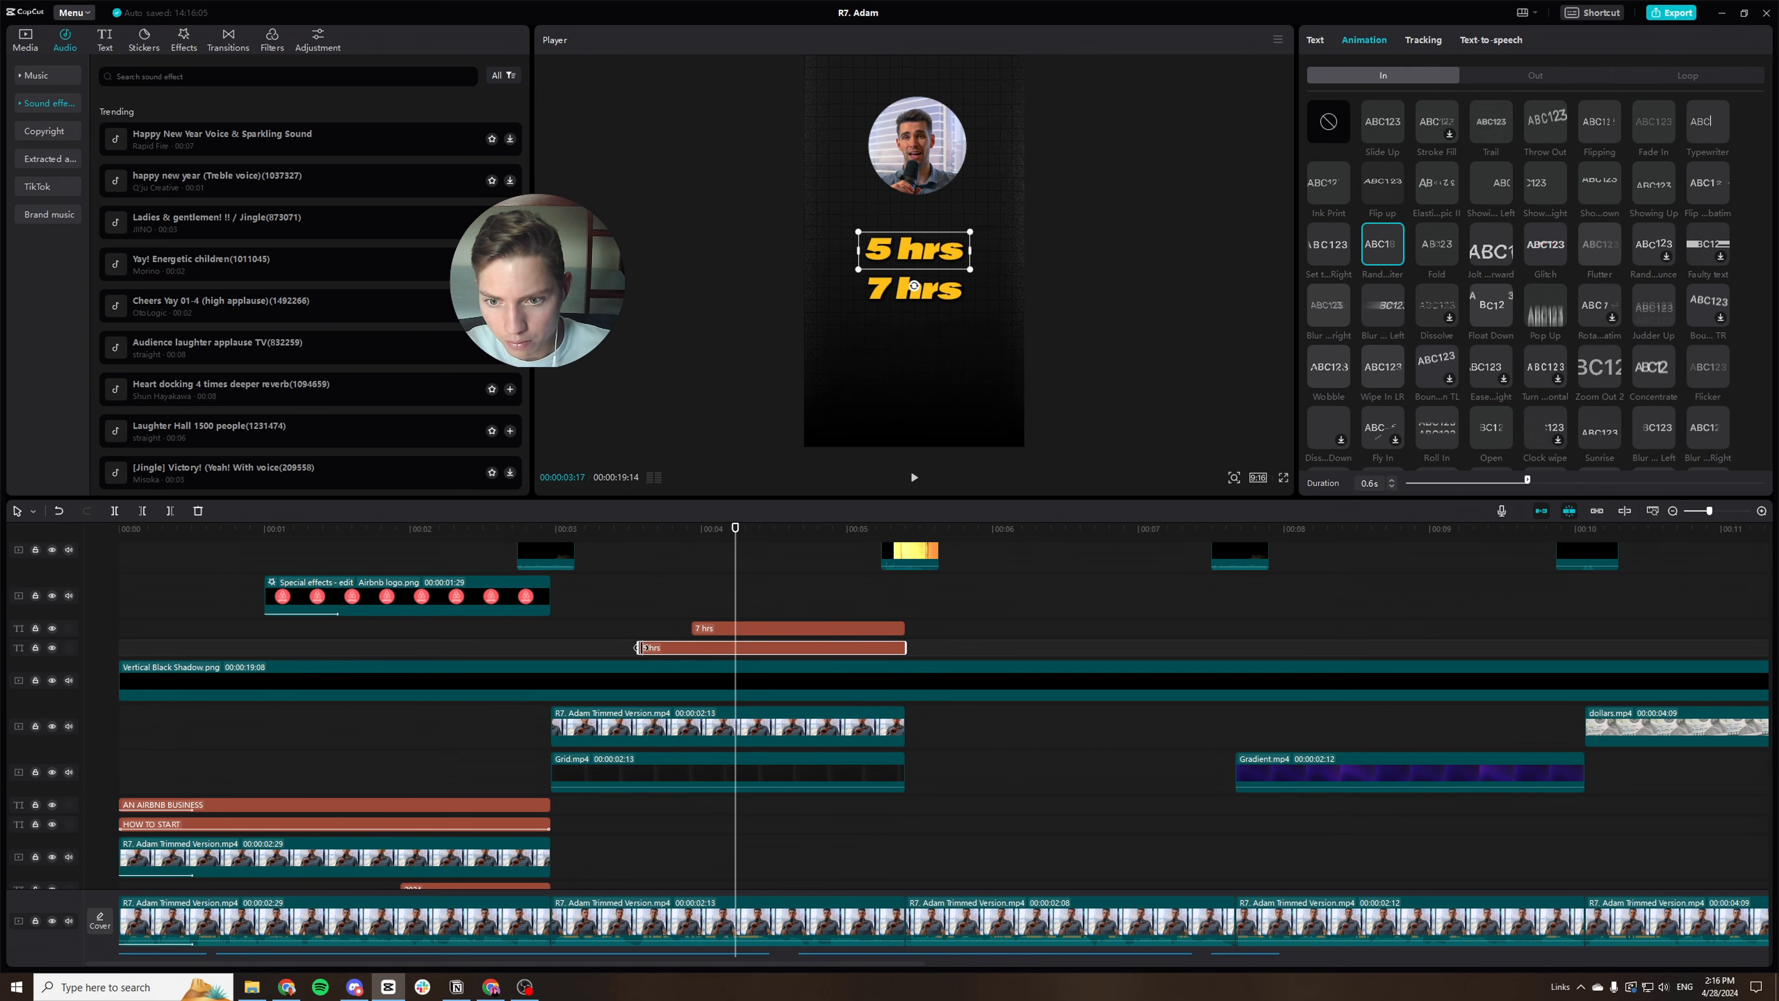
Browse the favorite and trending sound effects for one that suits the "5 hrs" text appearing at 00:00:03:17.
click(638, 527)
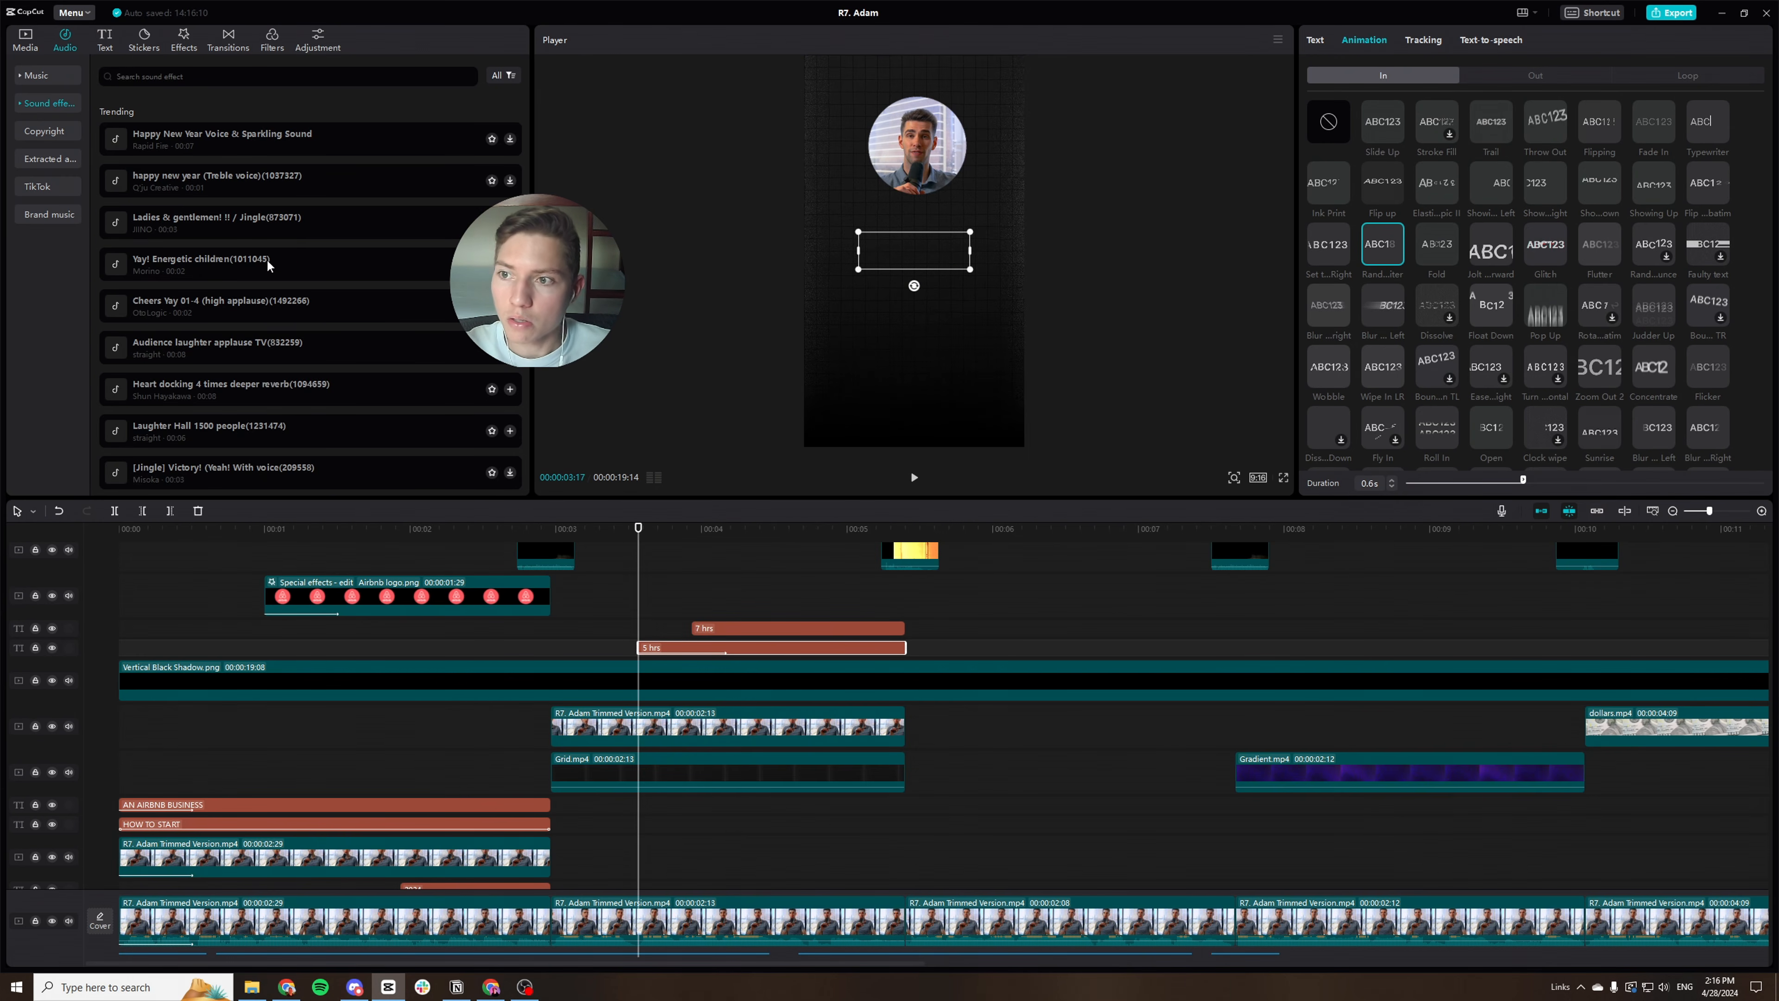
scroll(267, 264, down, 3)
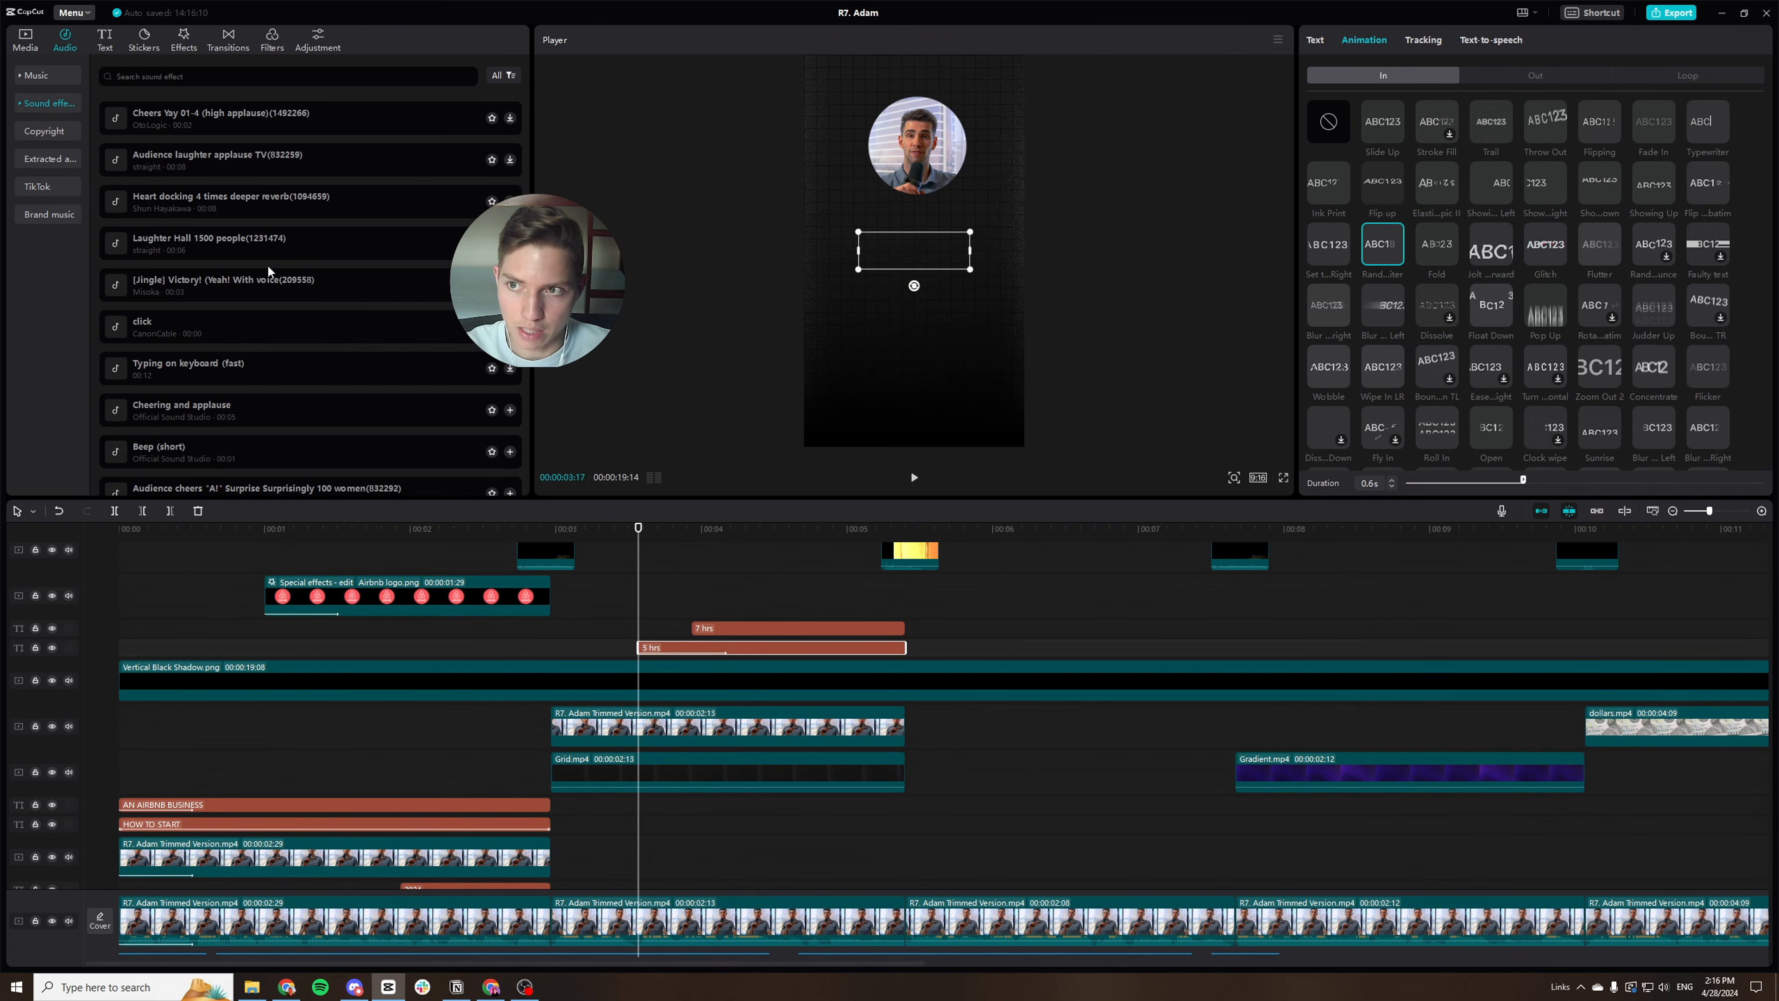
scroll(267, 264, up, 5)
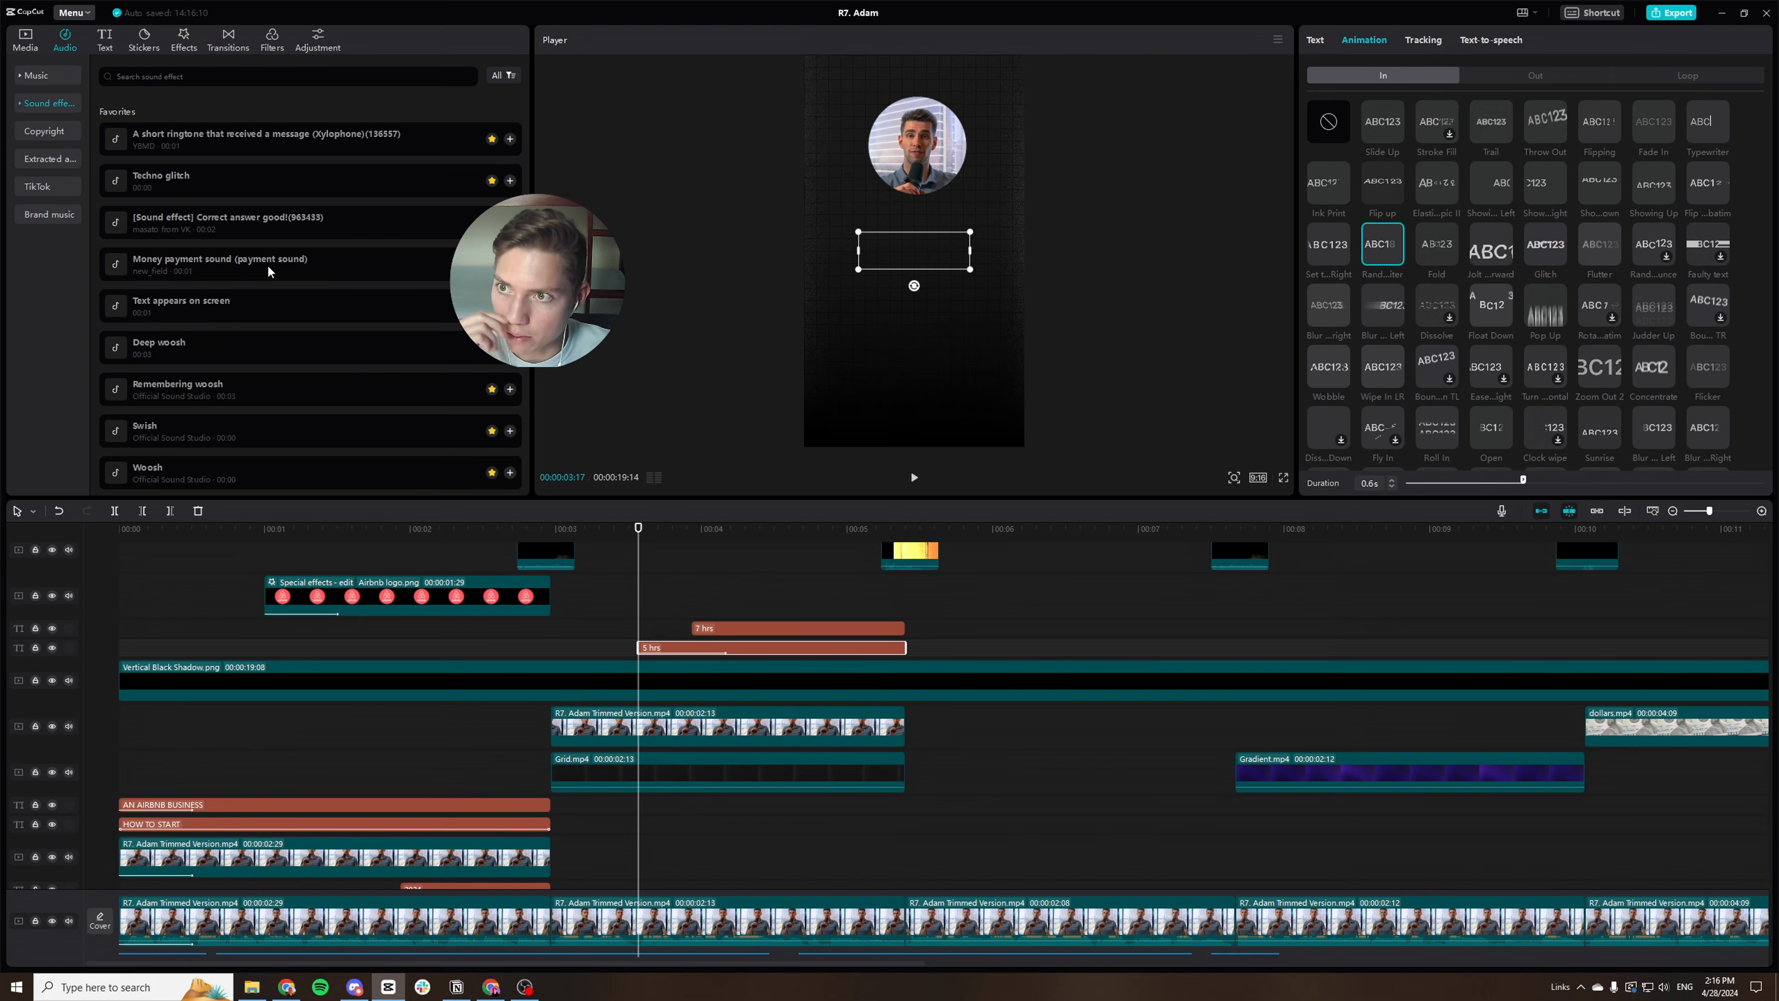
scroll(267, 264, down, 1)
scroll(267, 264, up, 1)
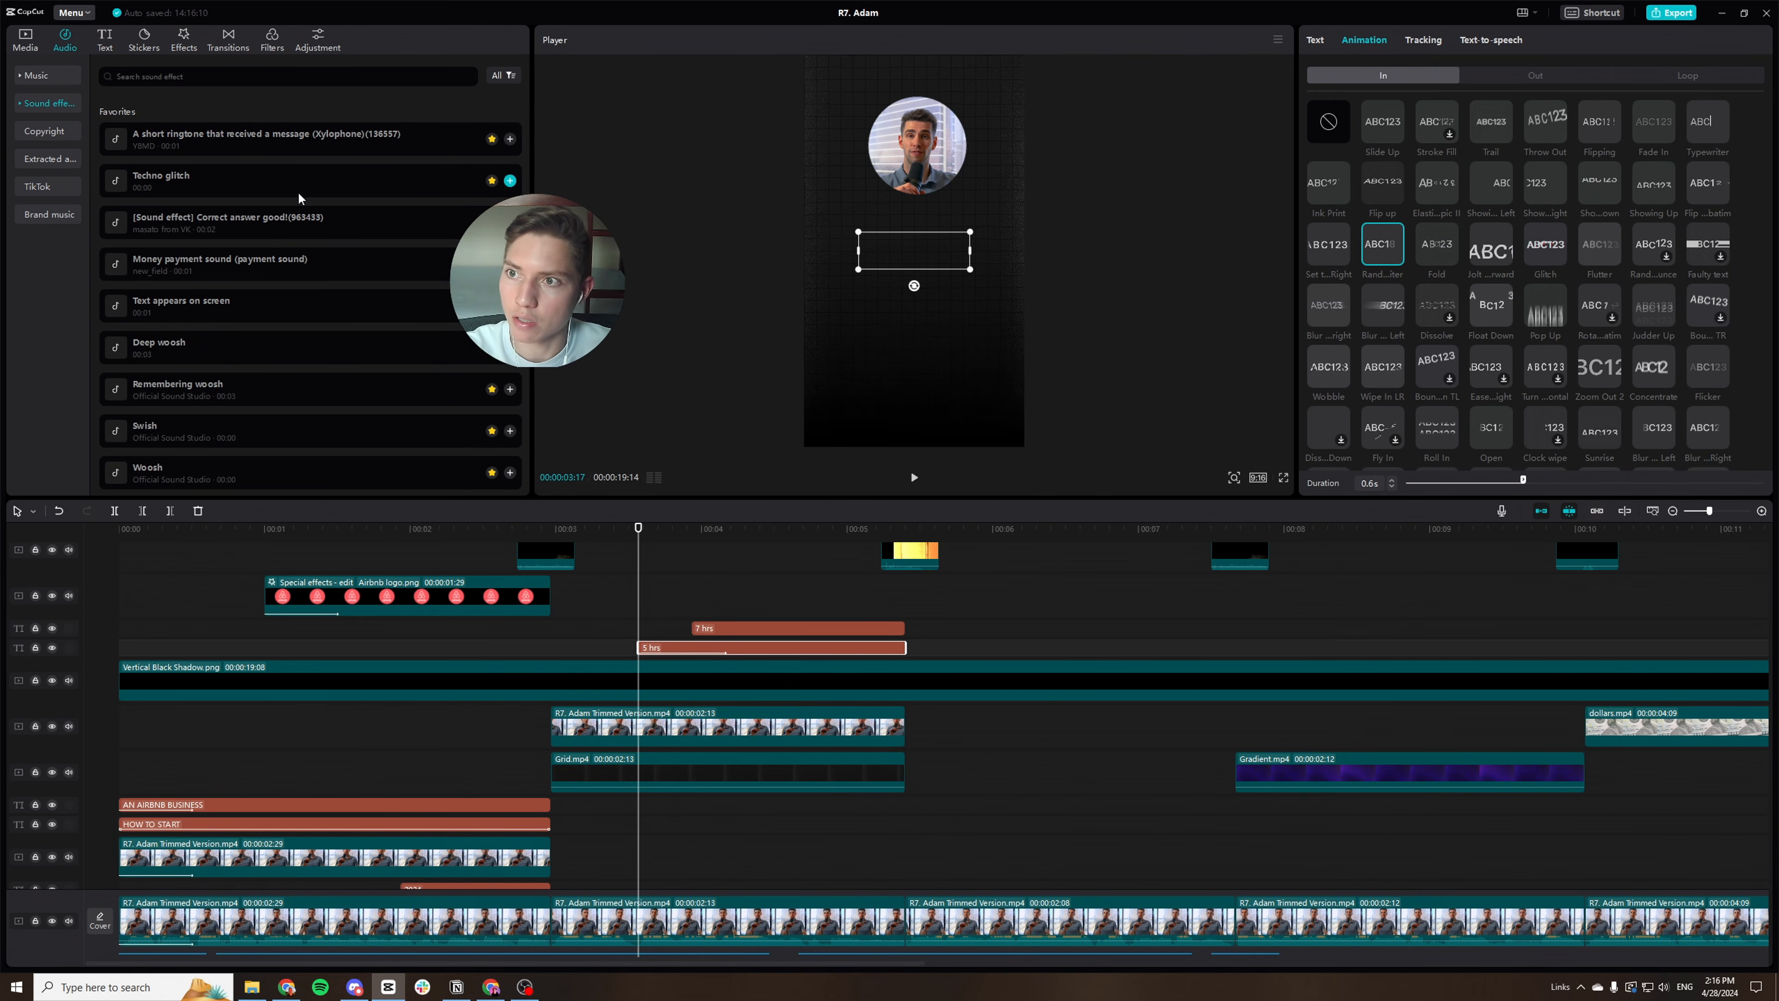
click(56, 103)
scroll(170, 155, down, 8)
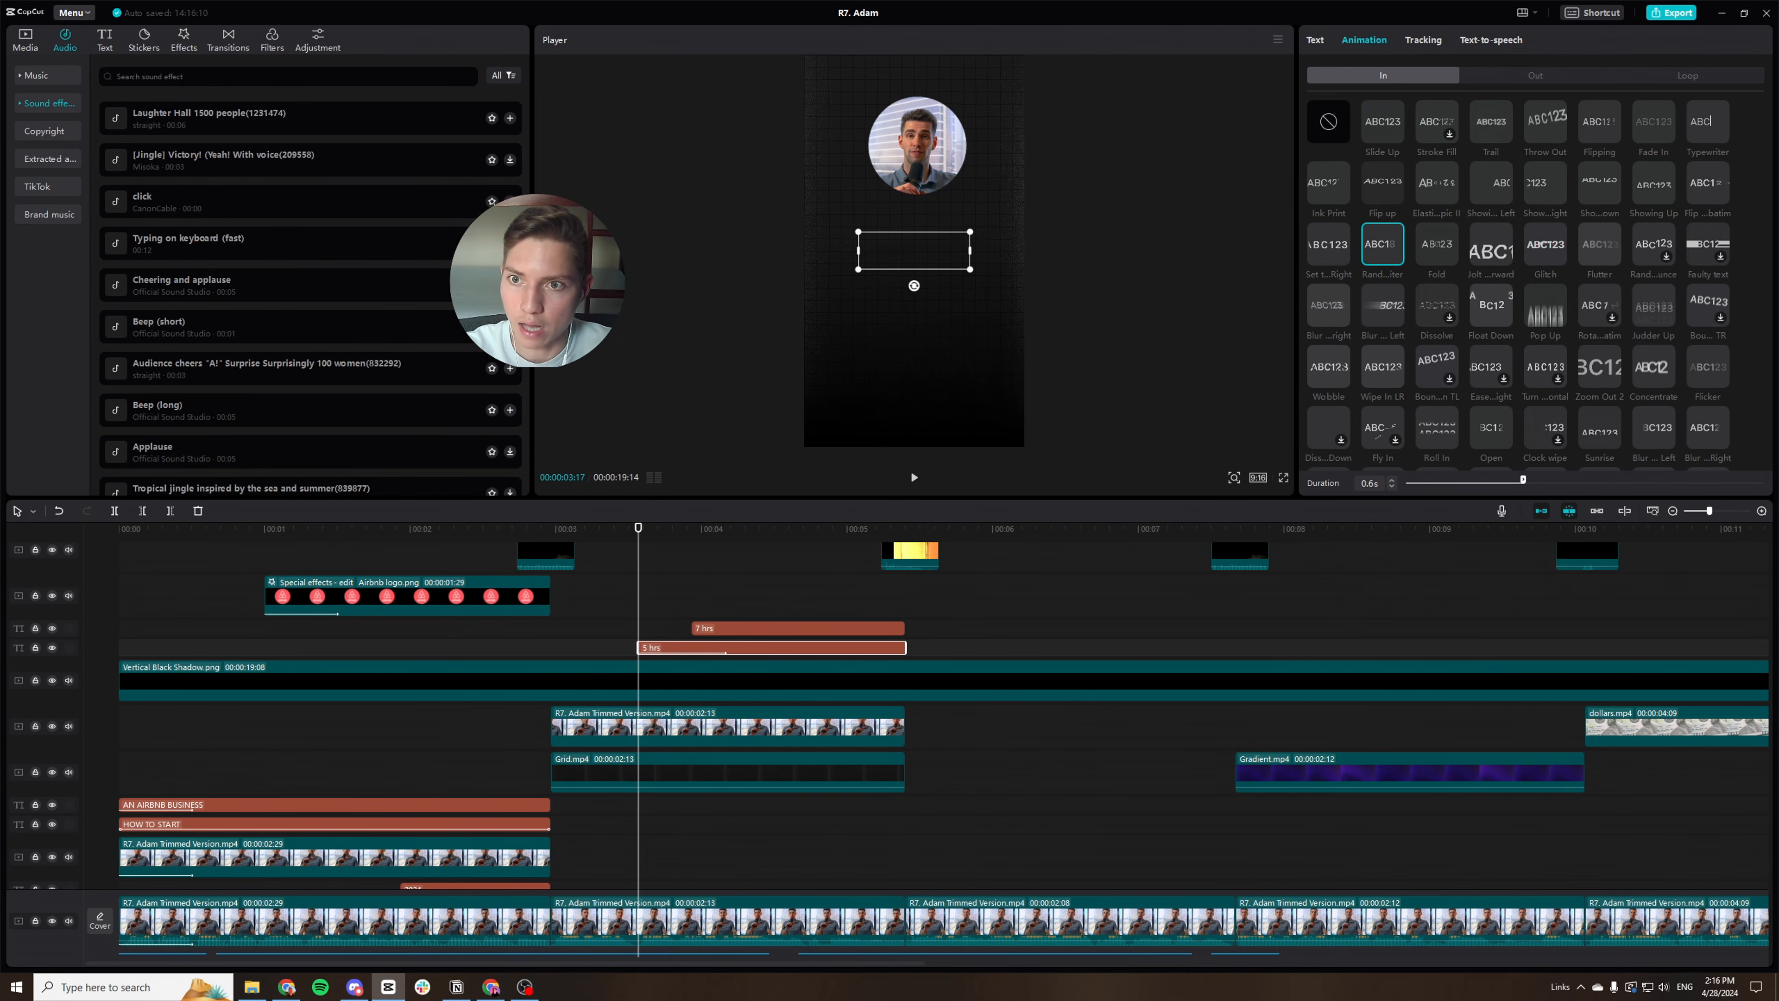
scroll(352, 291, up, 10)
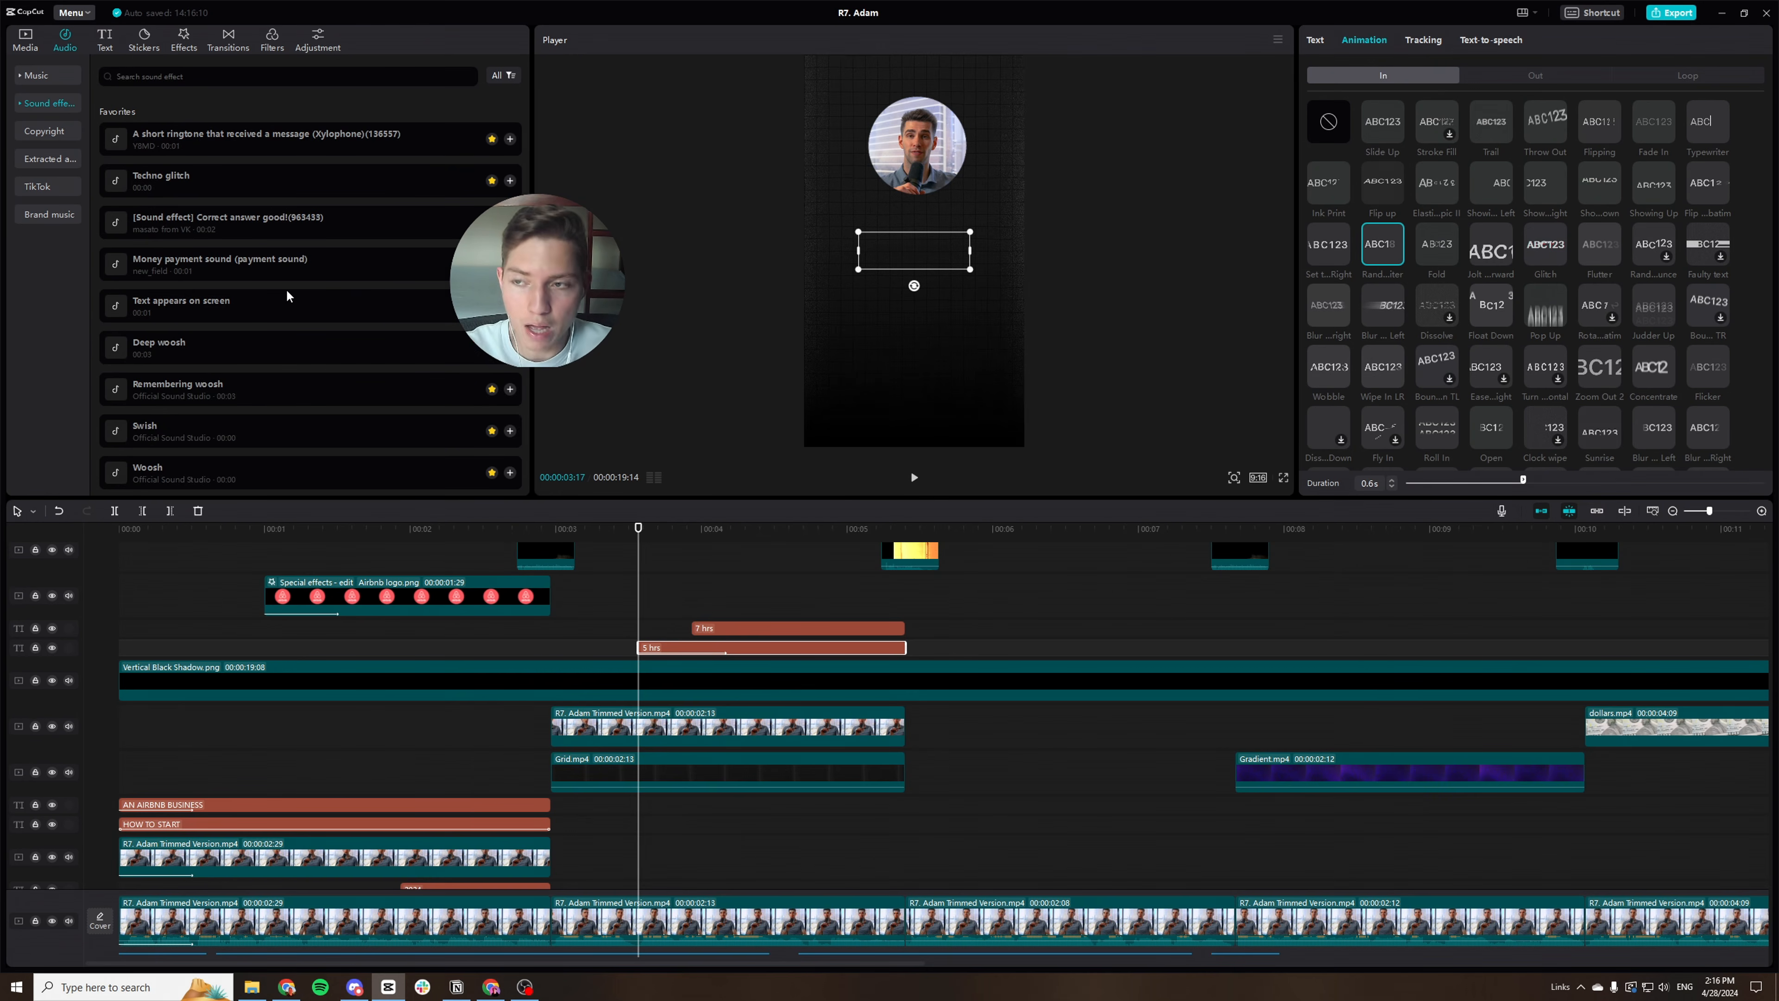
scroll(286, 285, down, 1)
scroll(285, 285, up, 1)
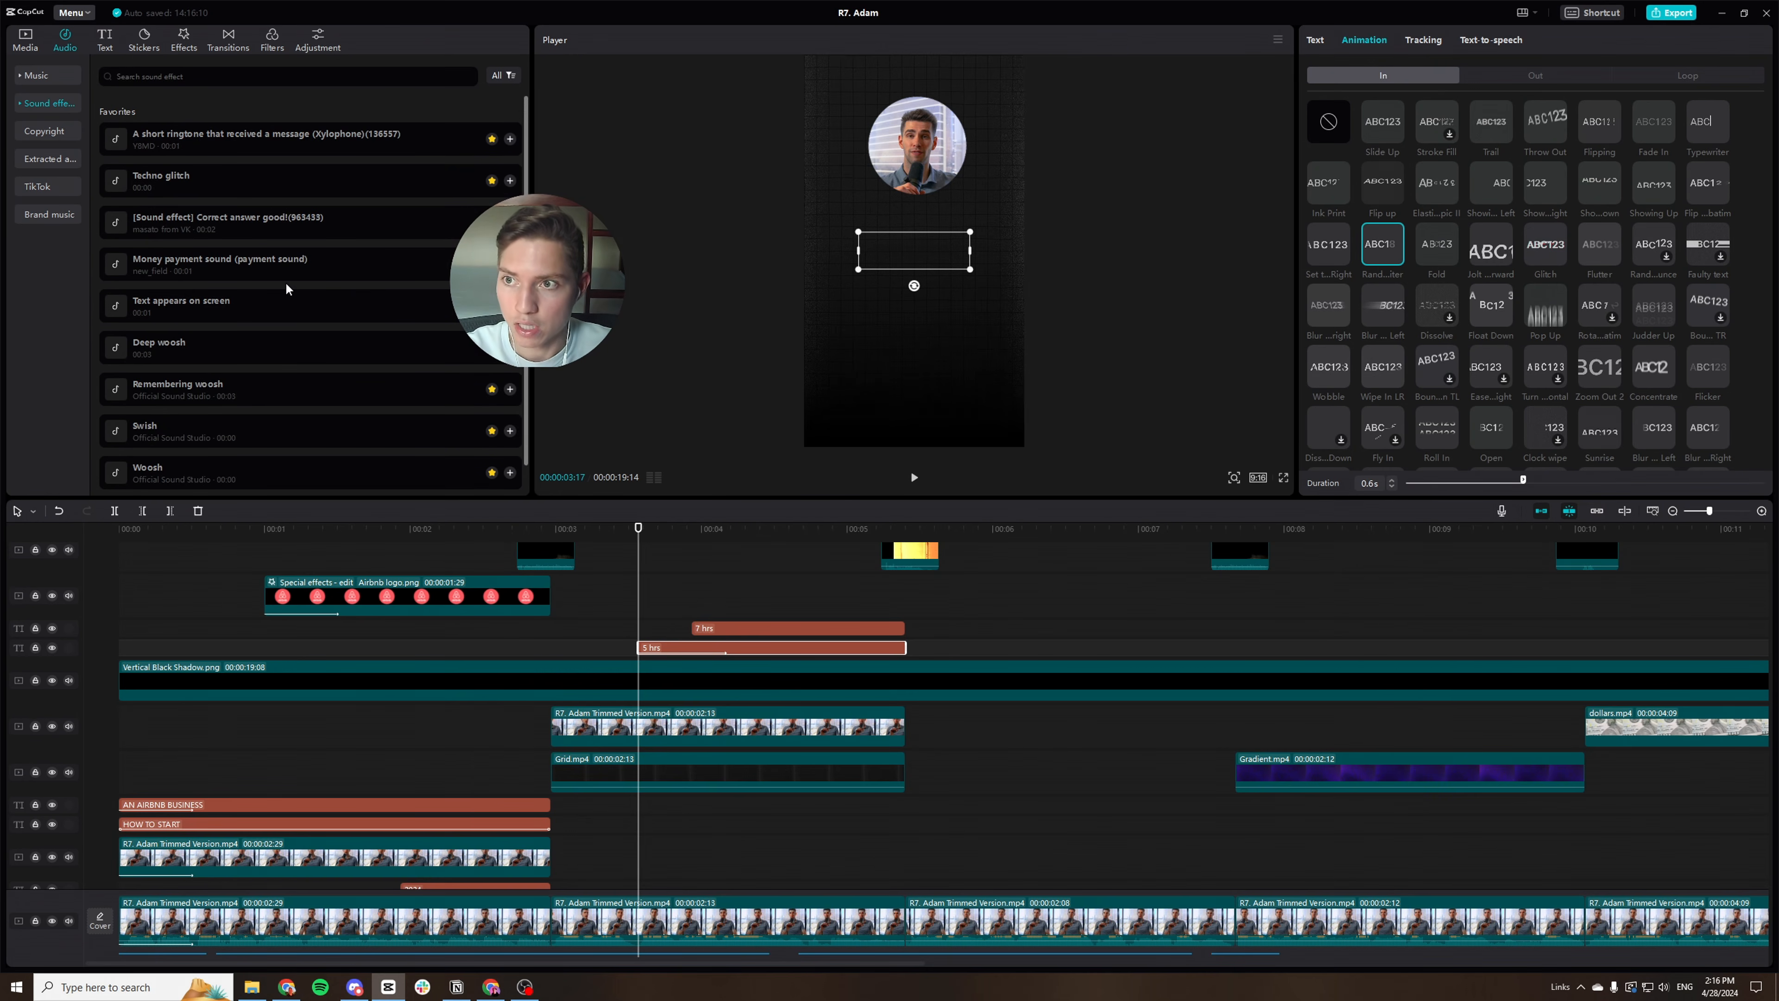
click(192, 84)
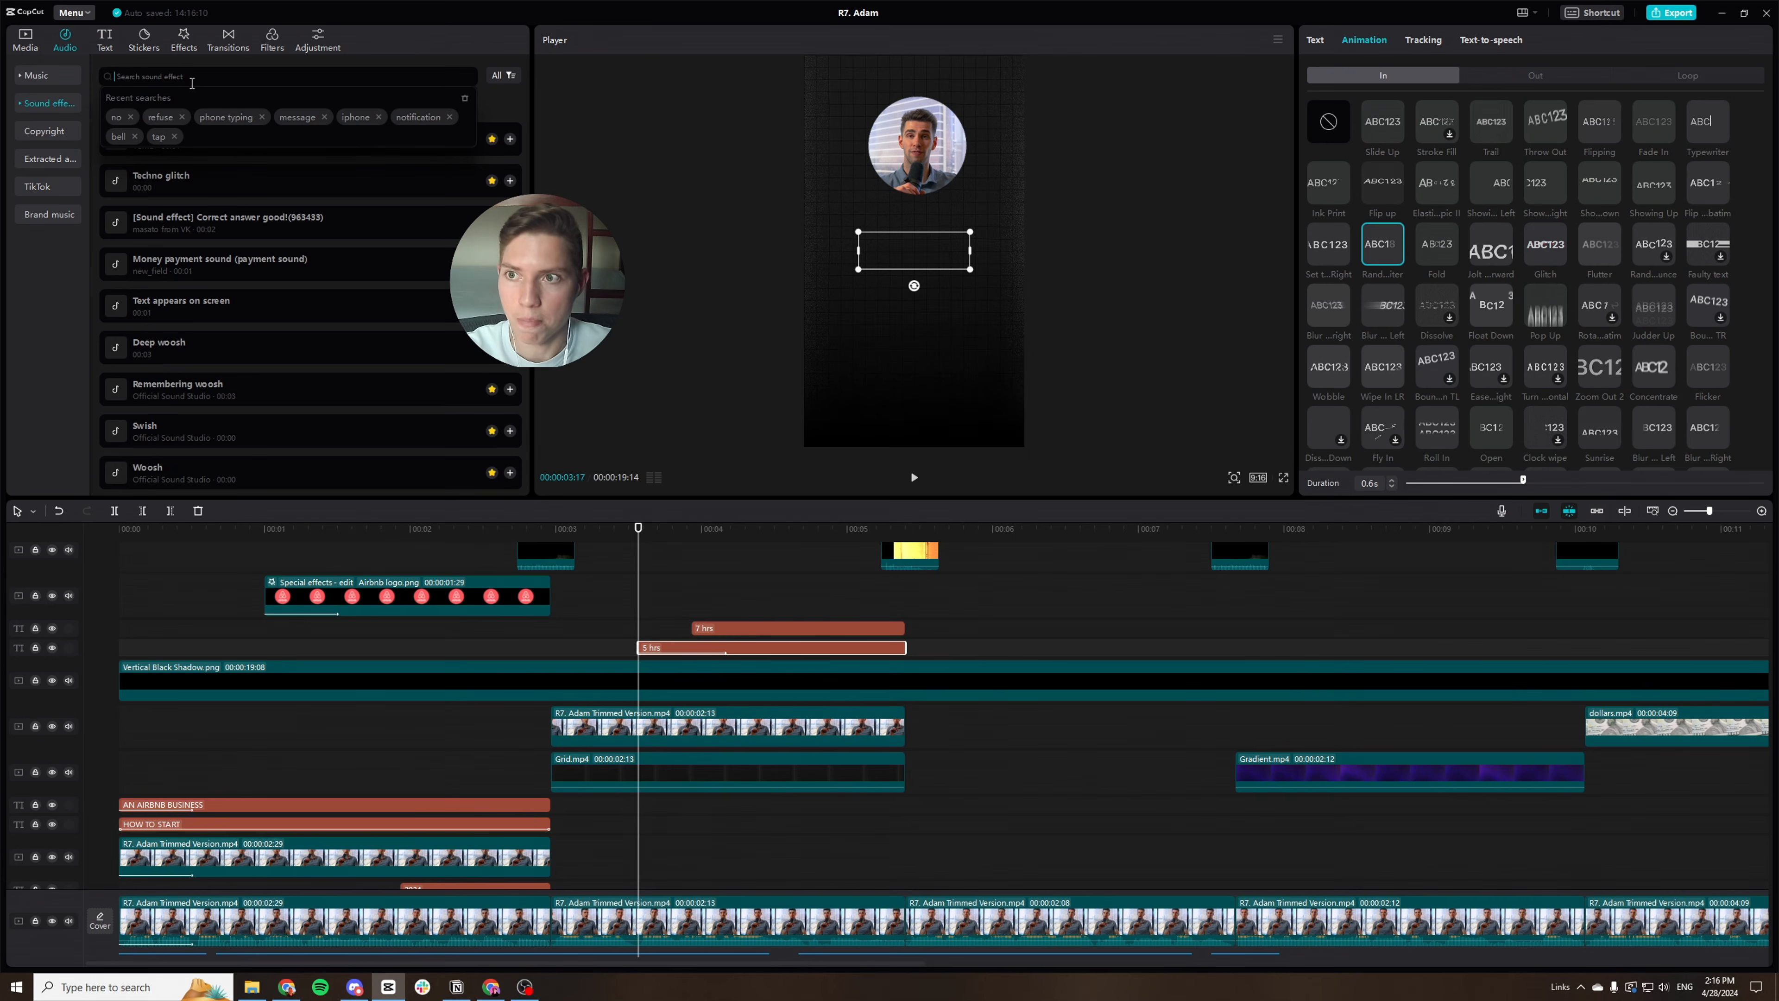
click(487, 98)
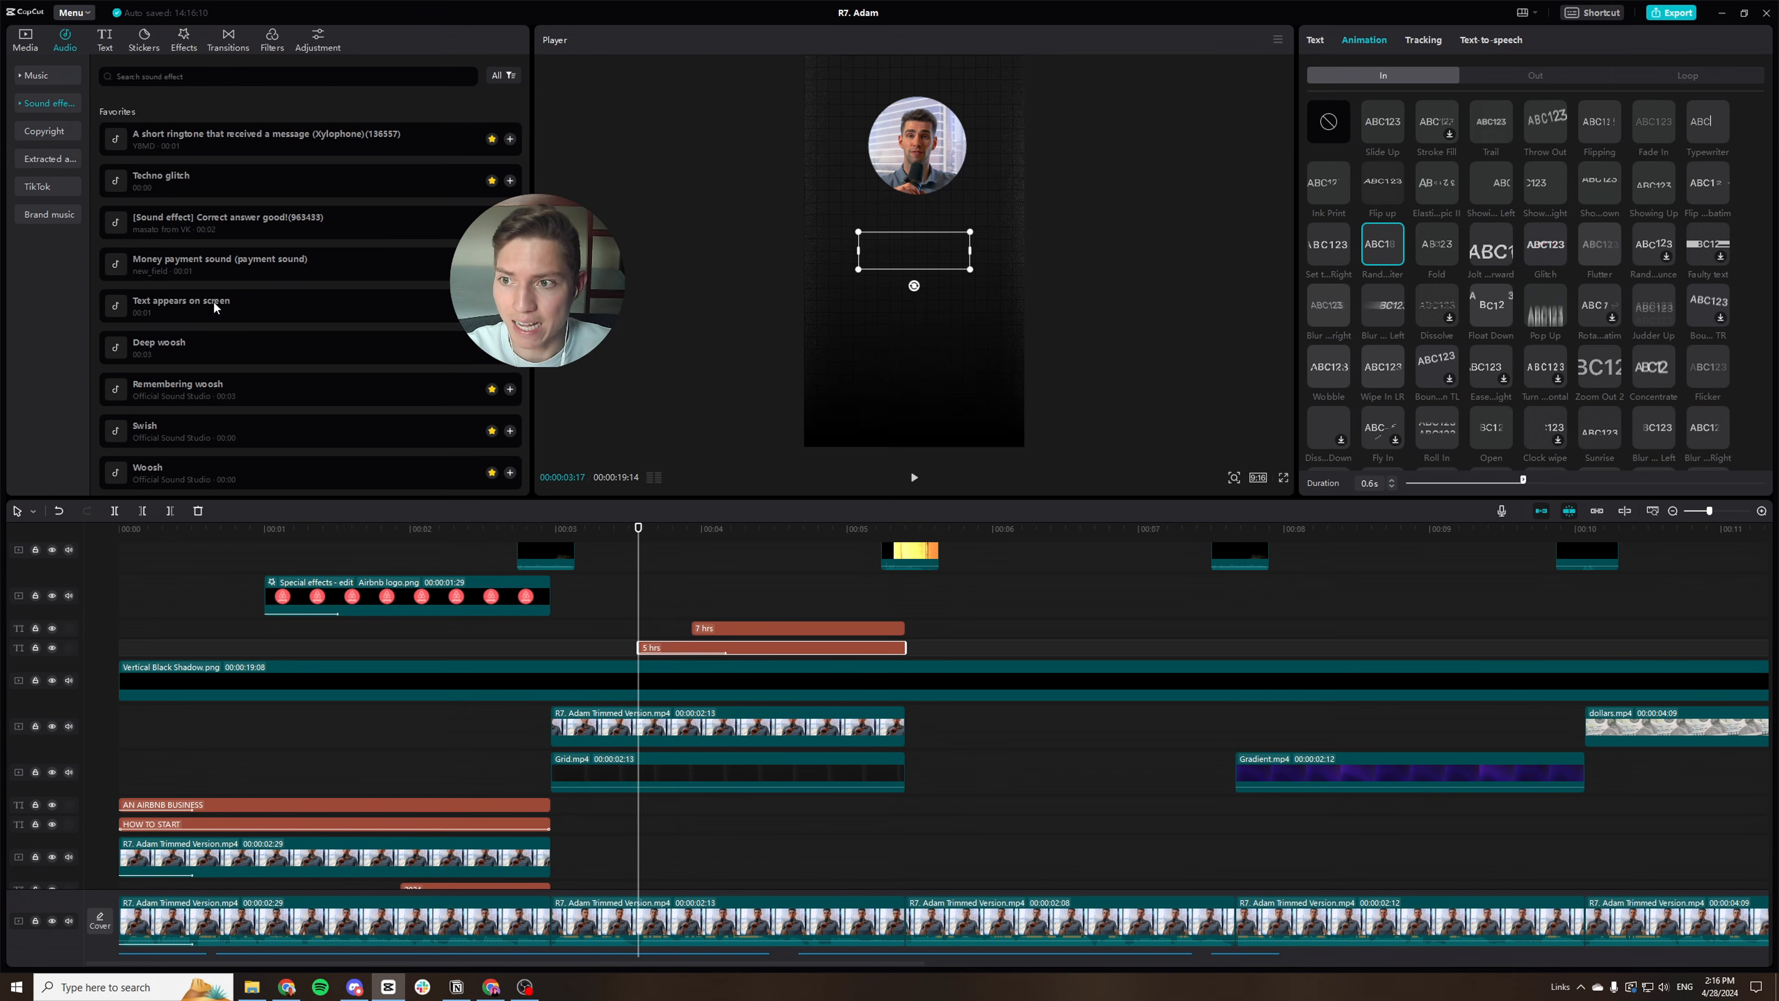
Add the "Text appears on screen" sound effect at 00:00:03:17, trimmed to about half a second with its volume at -6.4 dB.
drag(214, 302, 640, 924)
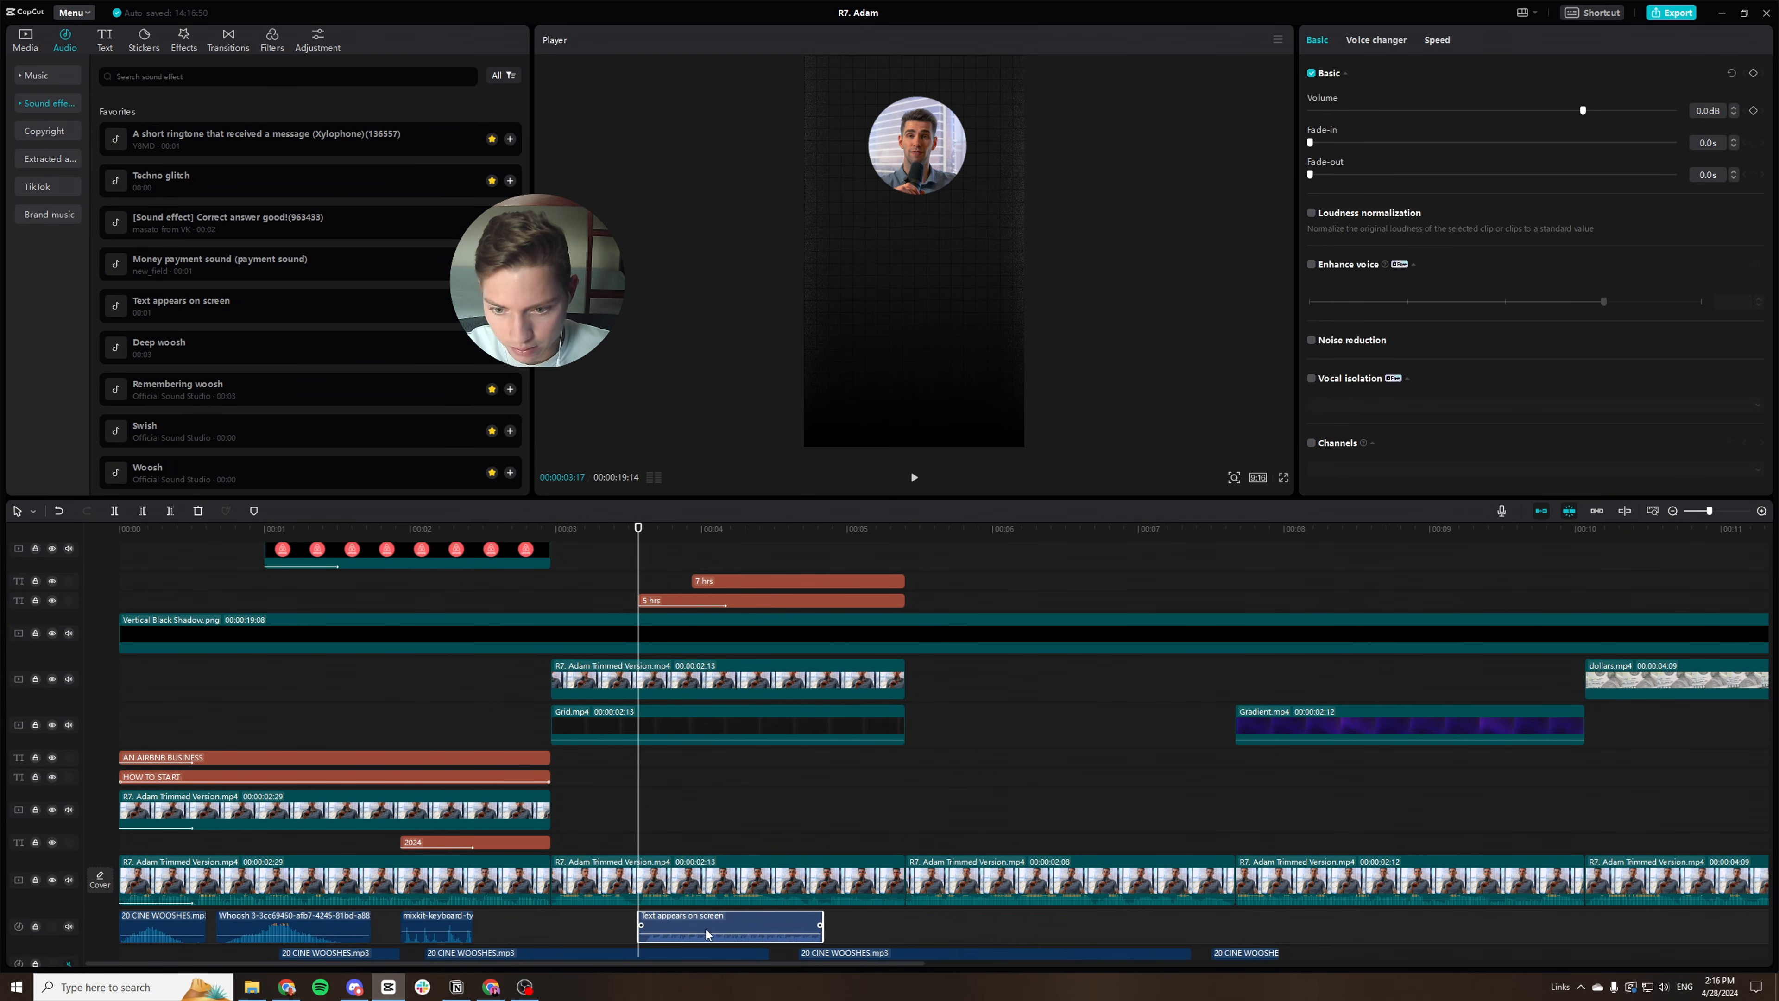
mouse_move(724, 935)
mouse_down()
mouse_move(806, 933)
mouse_move(716, 935)
mouse_up()
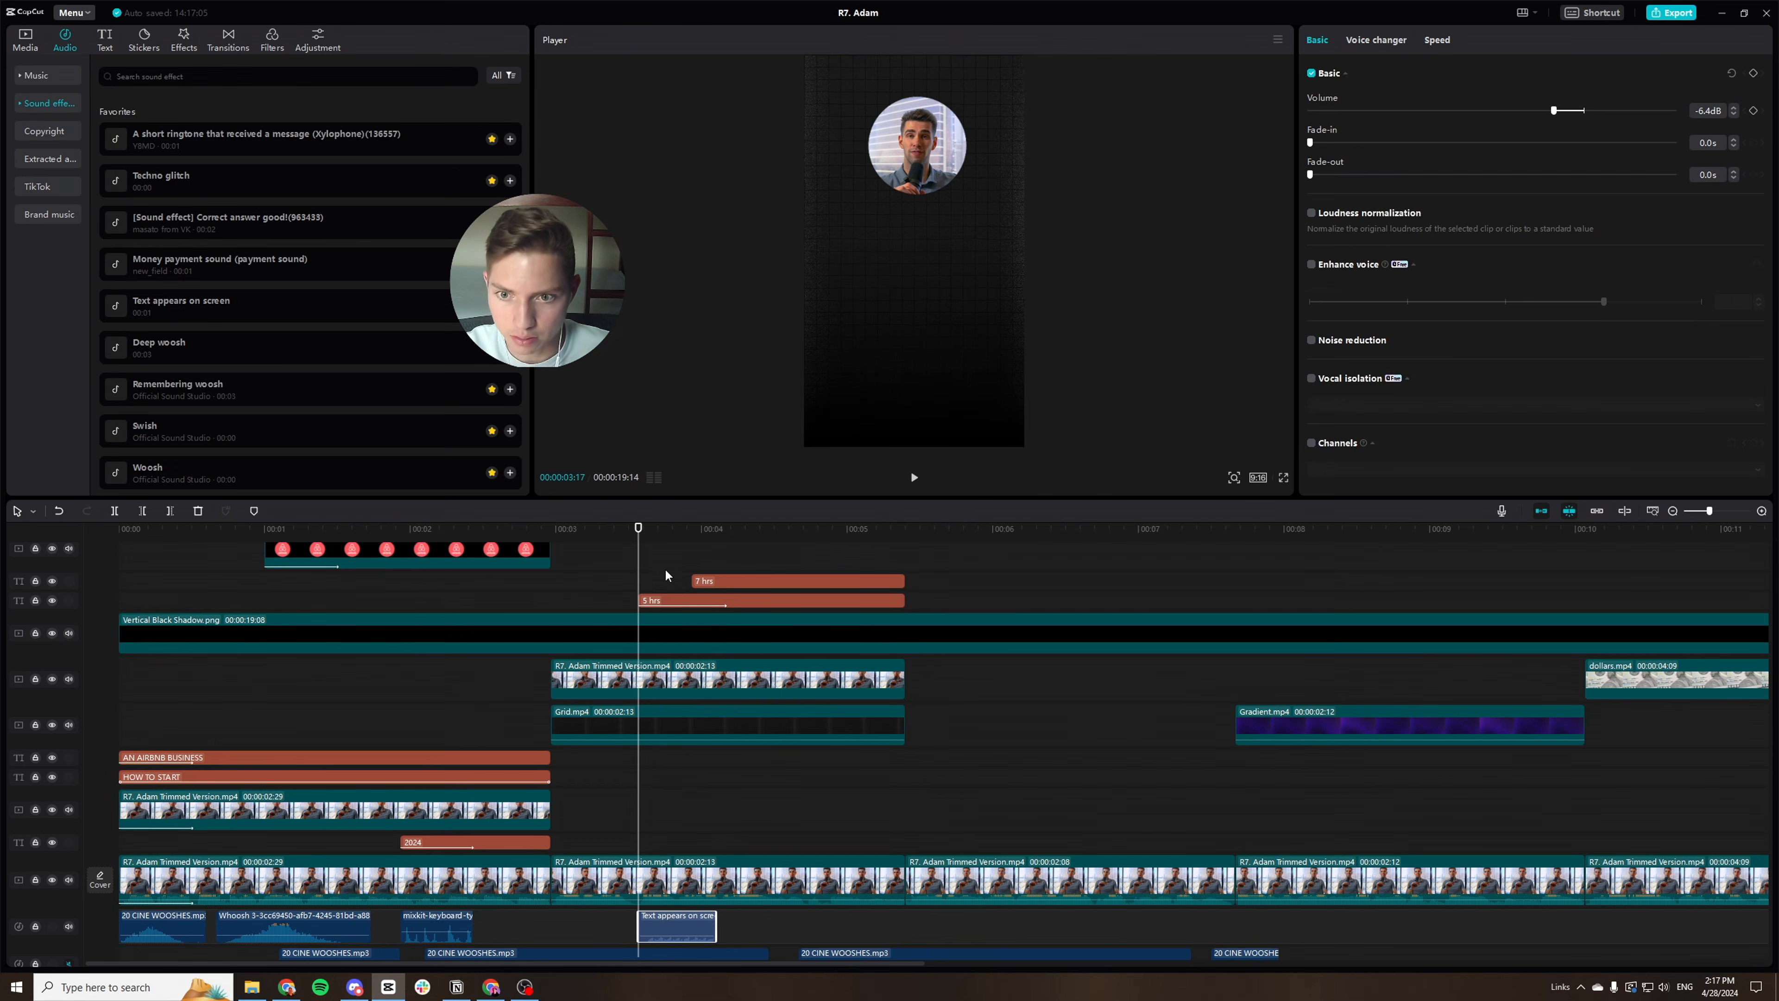
key(space)
click(614, 547)
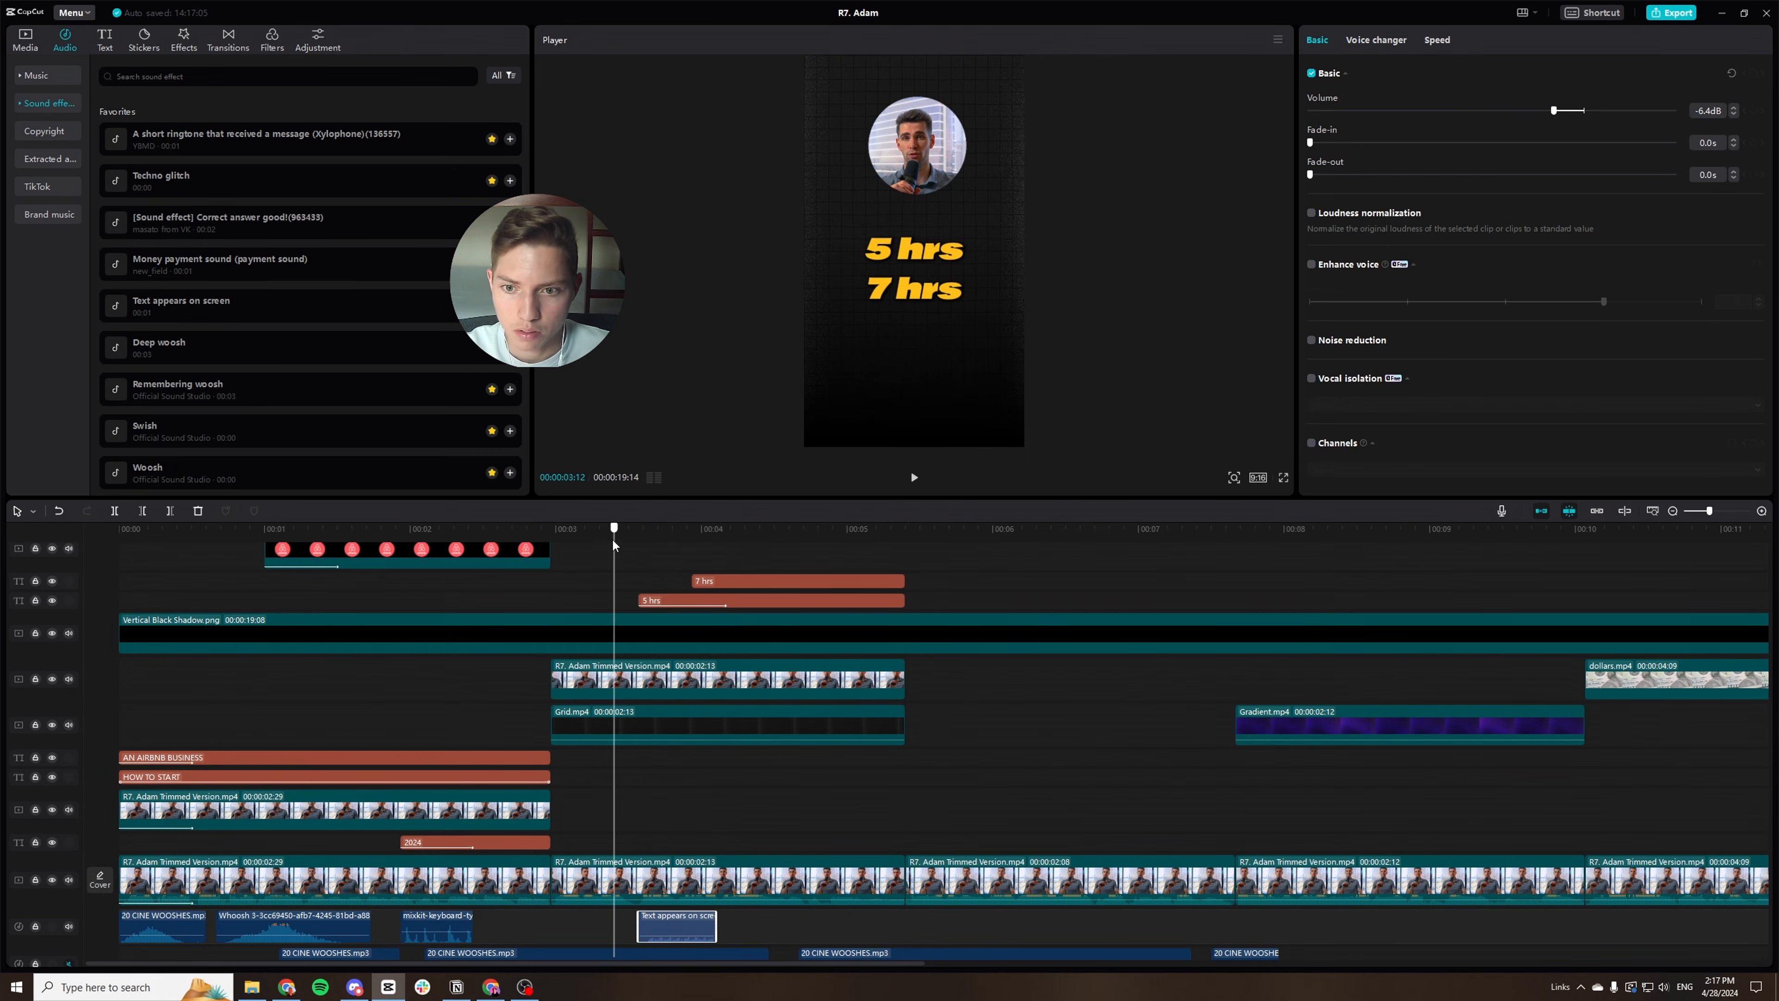
key(space)
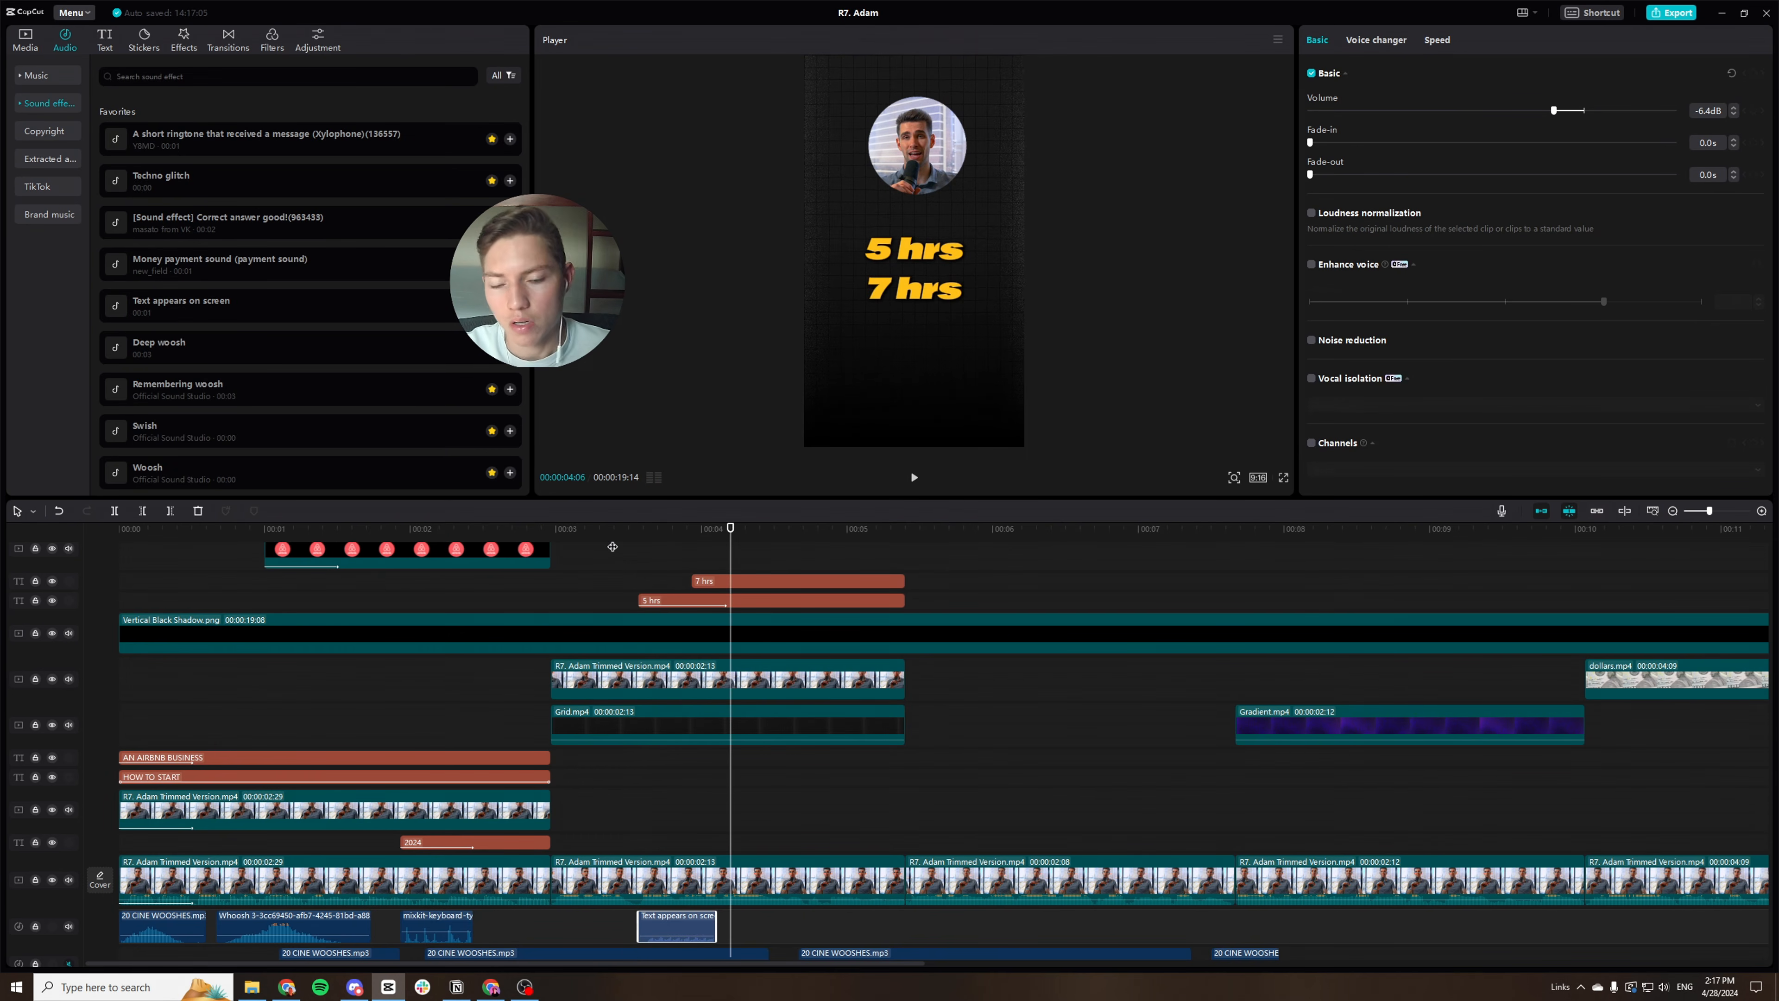
Trim a sliver off the start of the "7 hrs" text and give it the same random typewriter-style In animation as "5 hrs".
click(745, 581)
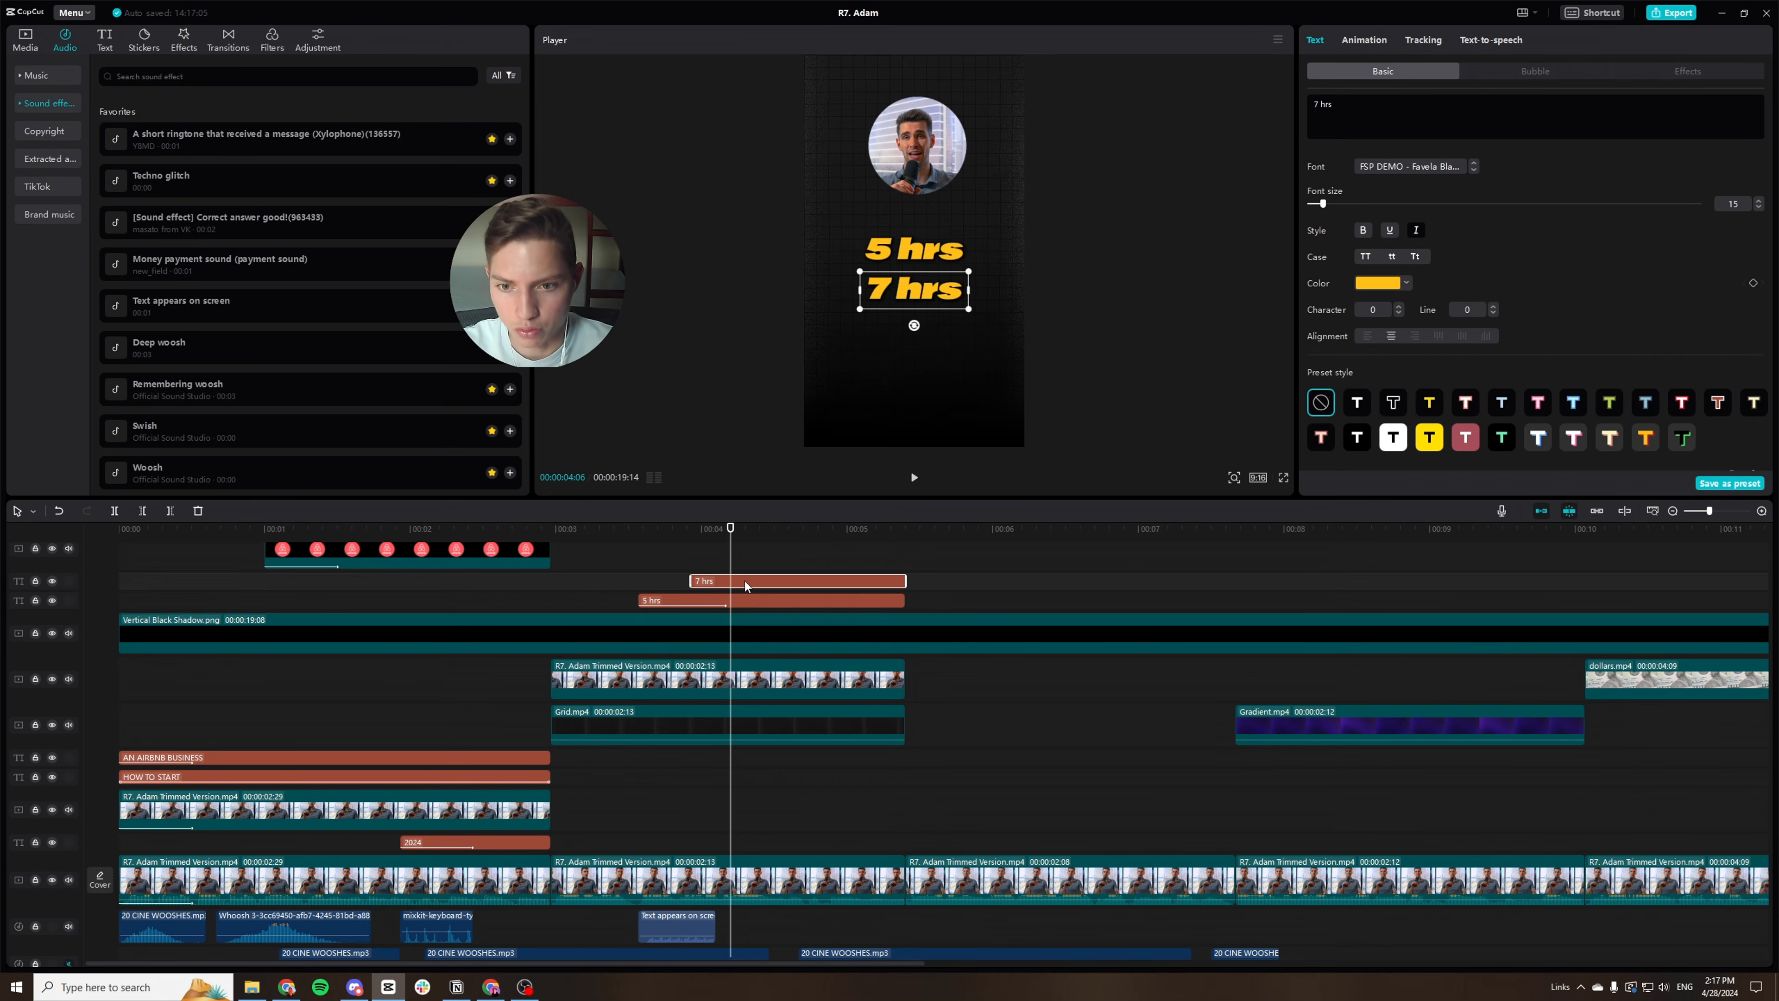
scroll(741, 588, down, 1)
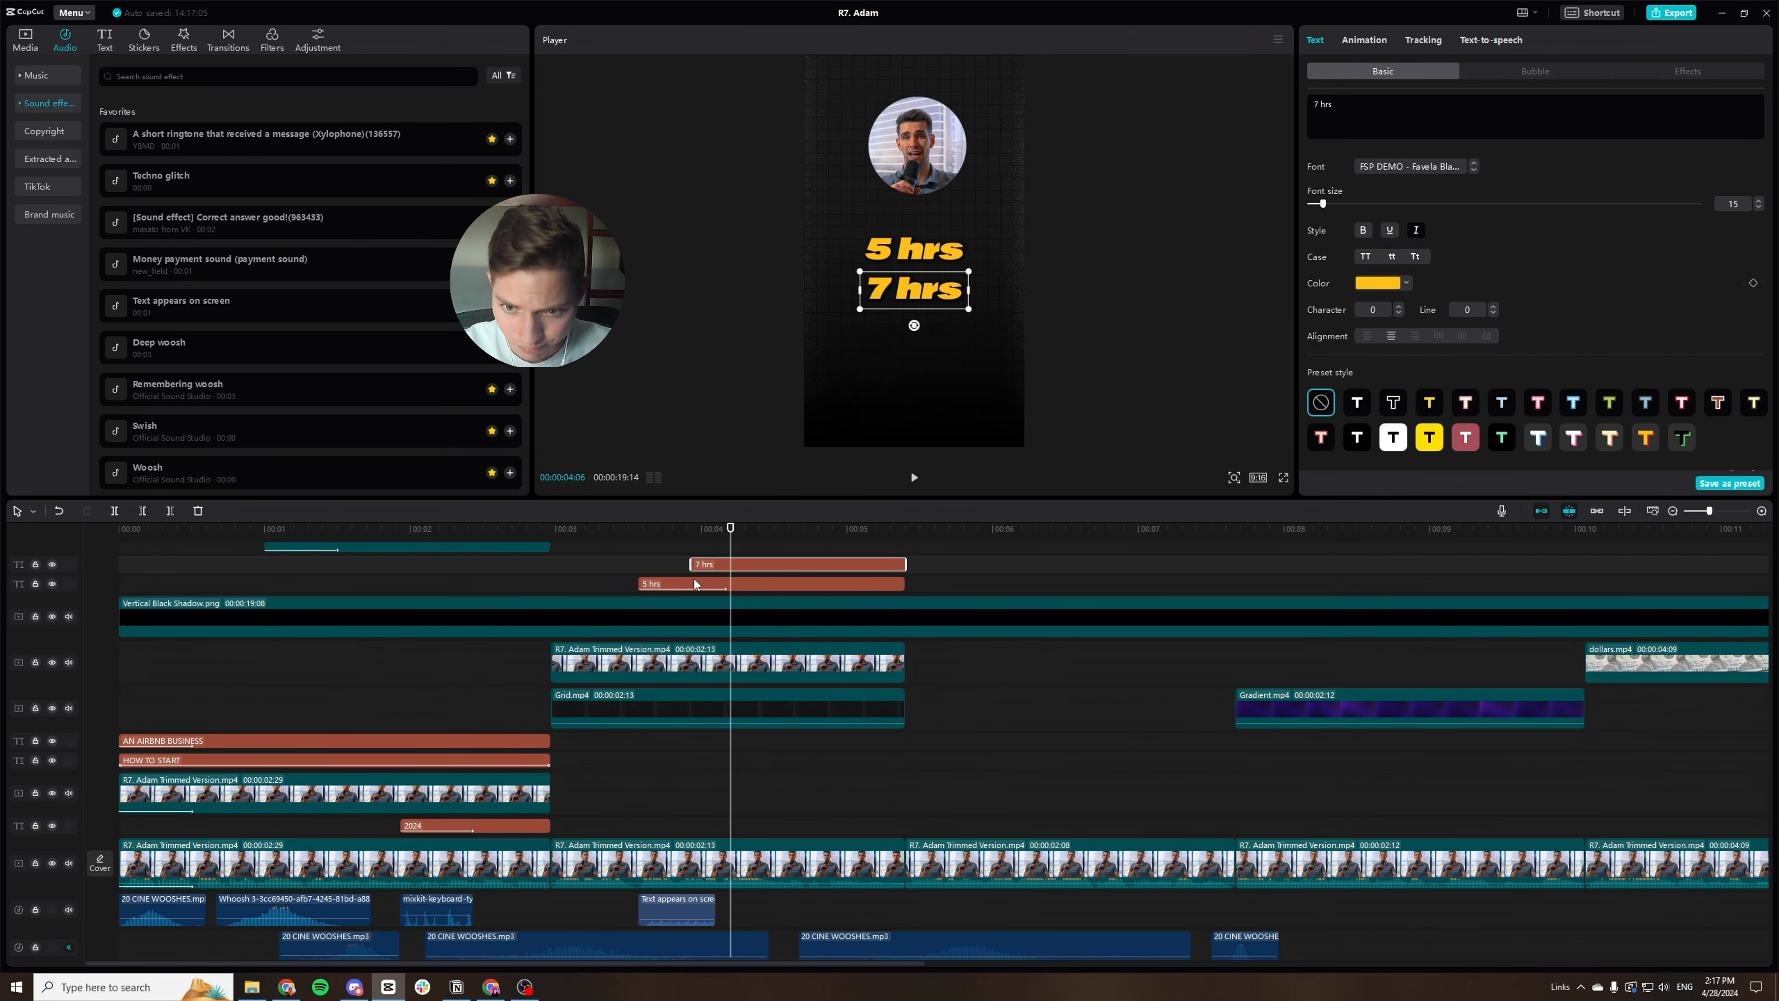
drag(691, 565, 697, 565)
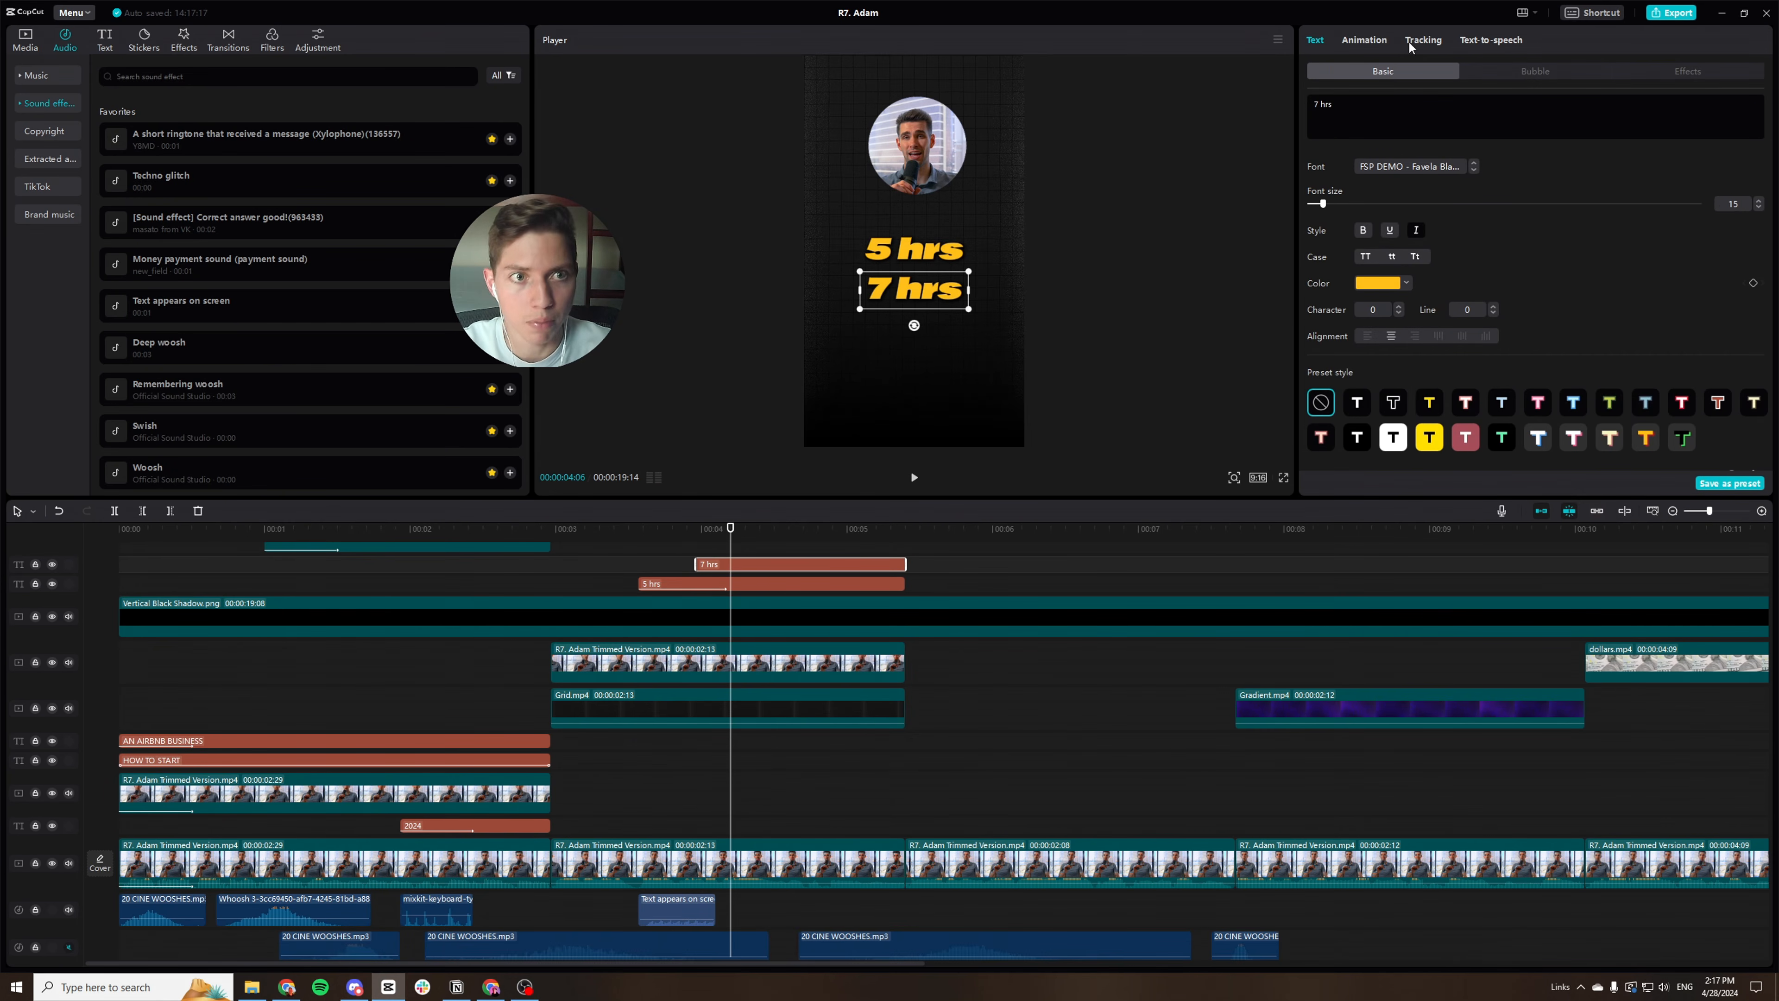
click(1364, 41)
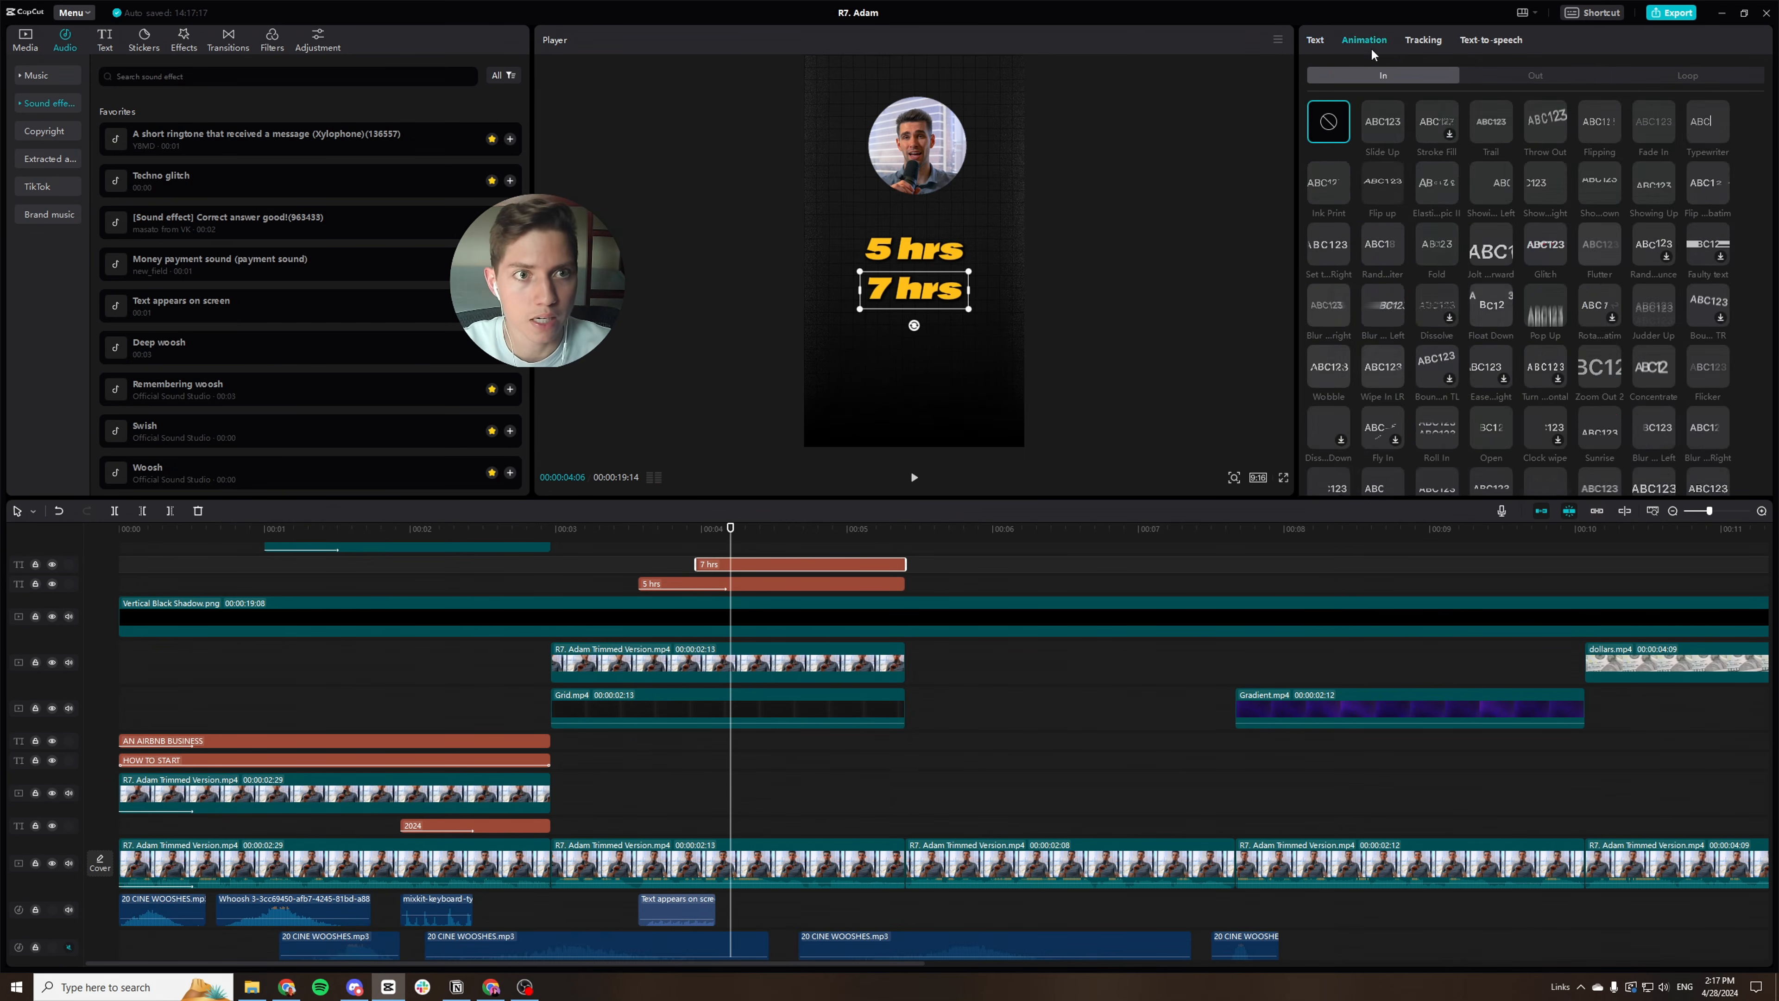
click(1383, 249)
Shorten the "Text appears on screen" sound to end at 00:00:04:00 and place a copy there for the "7 hrs" text.
click(711, 911)
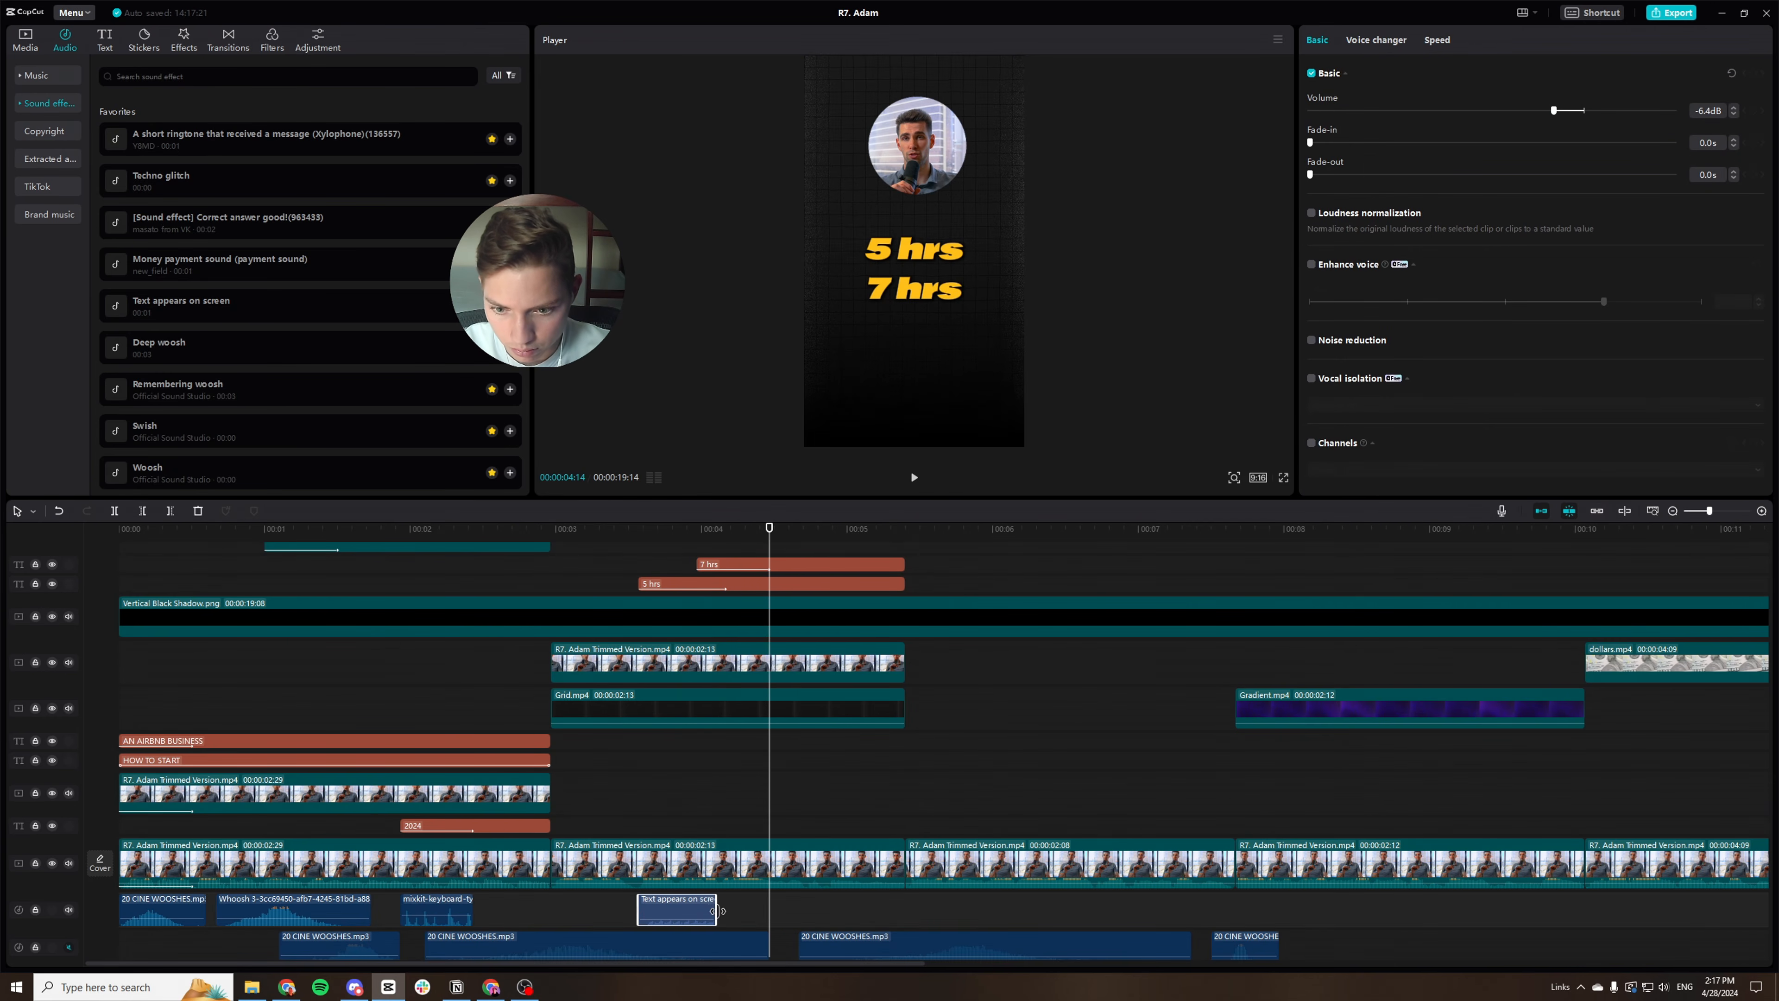
drag(716, 911, 701, 914)
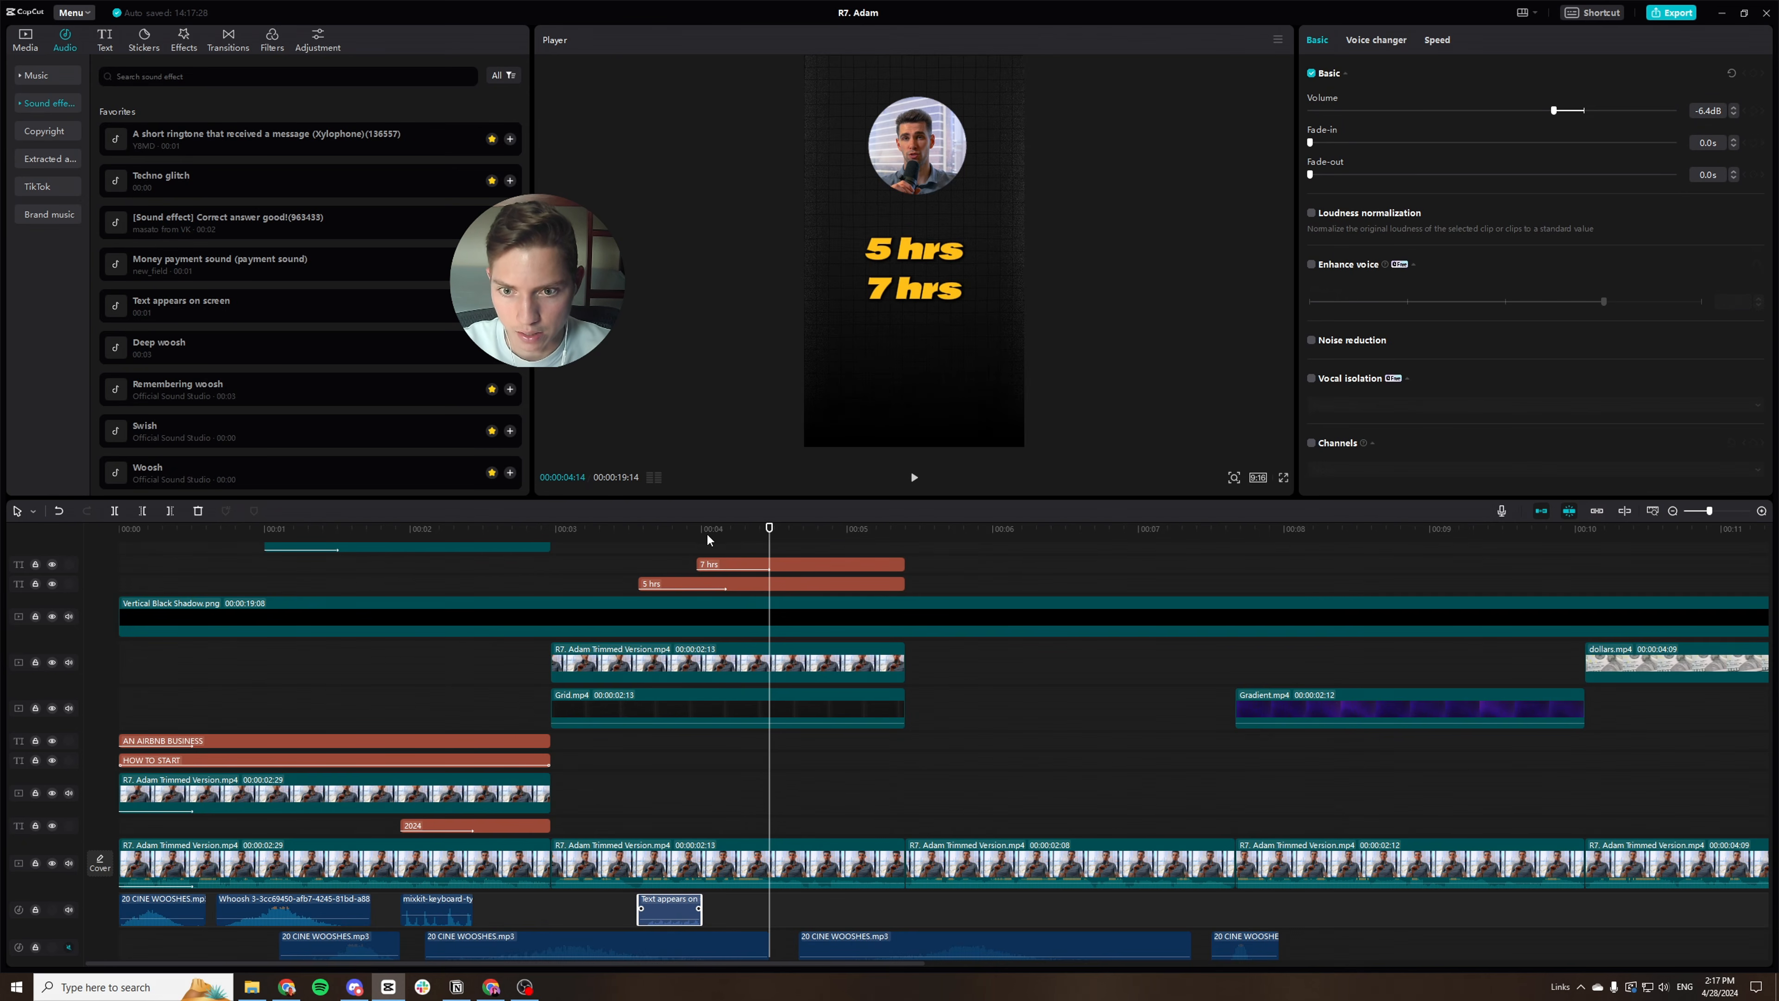
drag(704, 537, 703, 540)
key(ctrl+v)
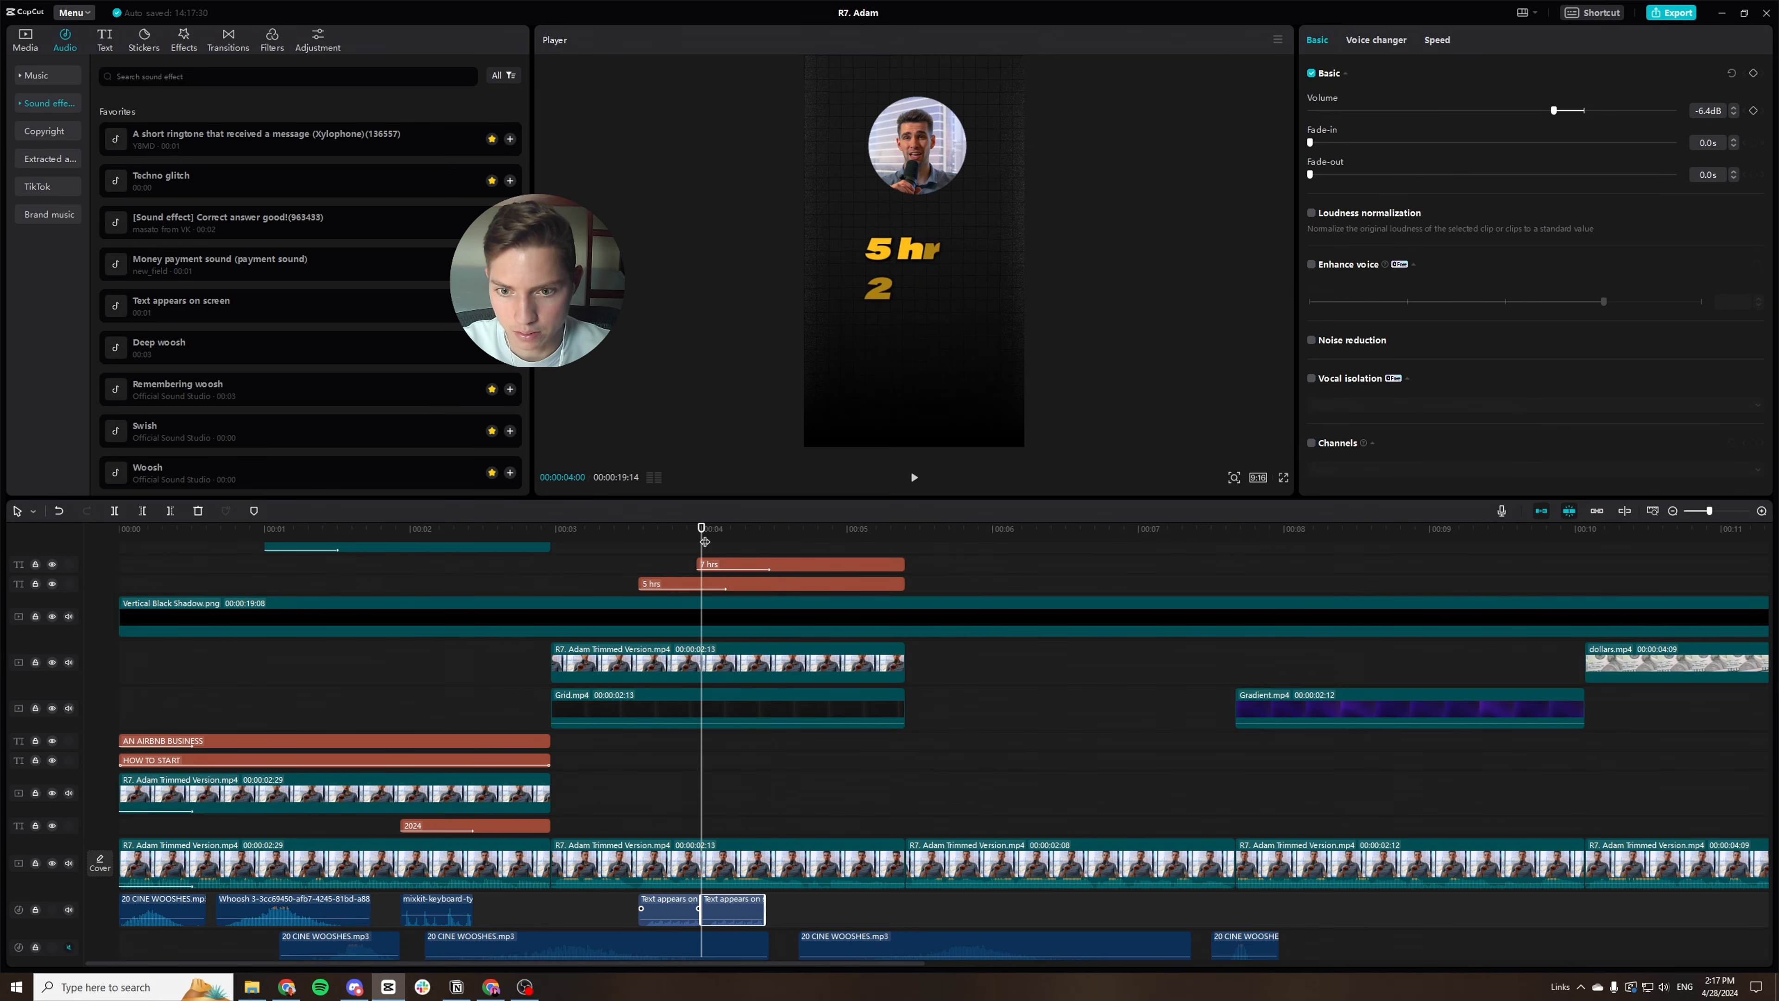
click(629, 530)
key(space)
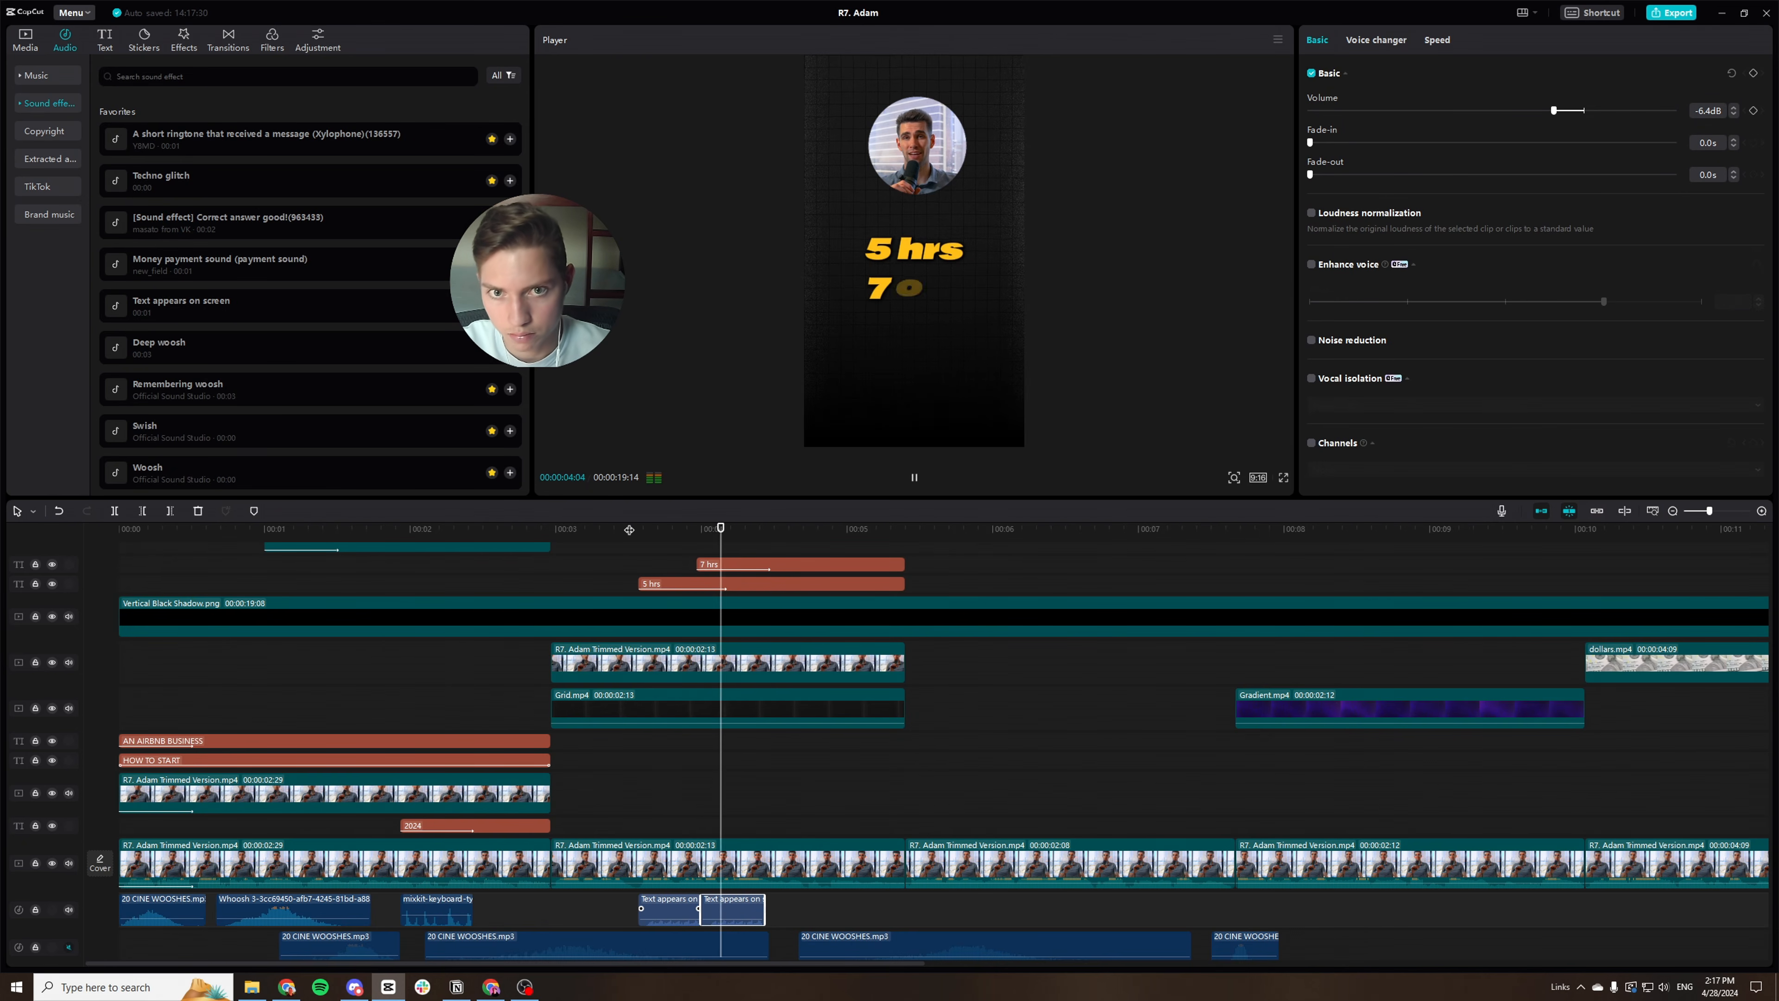
key(space)
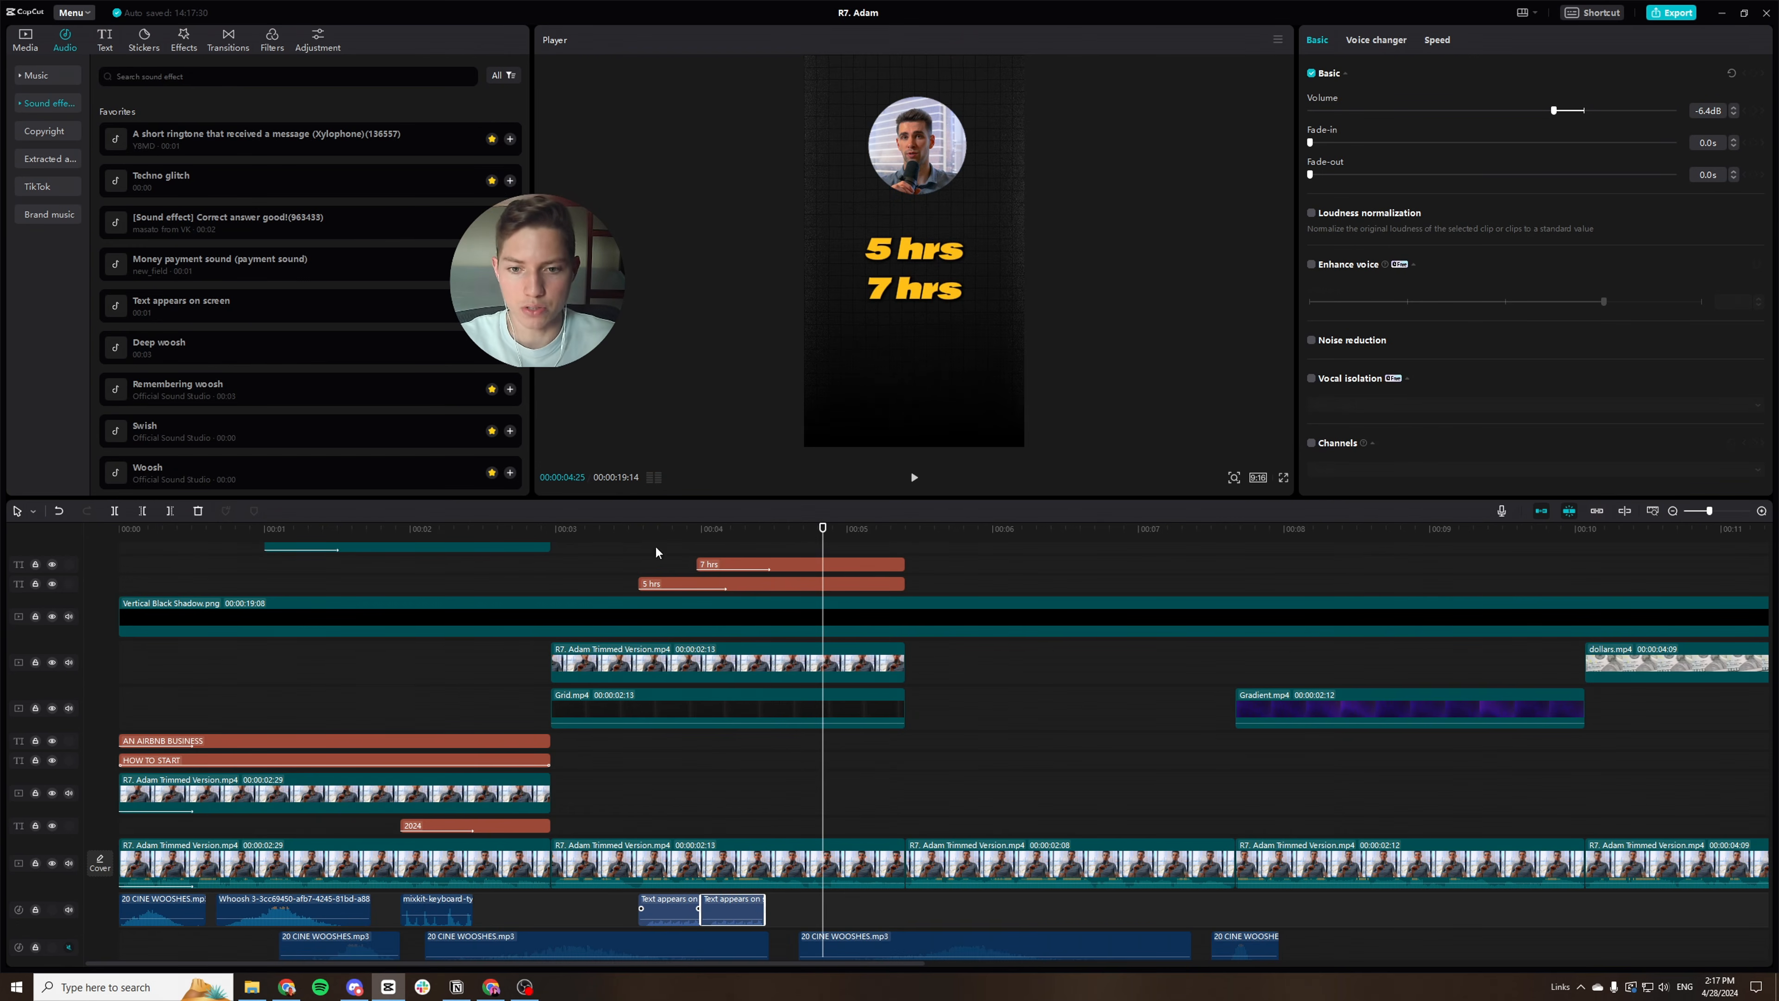
Scale the main-track speaker clip that starts at 00:00:05:12, right after the grid section, up to 114%.
scroll(800, 680, up, 2)
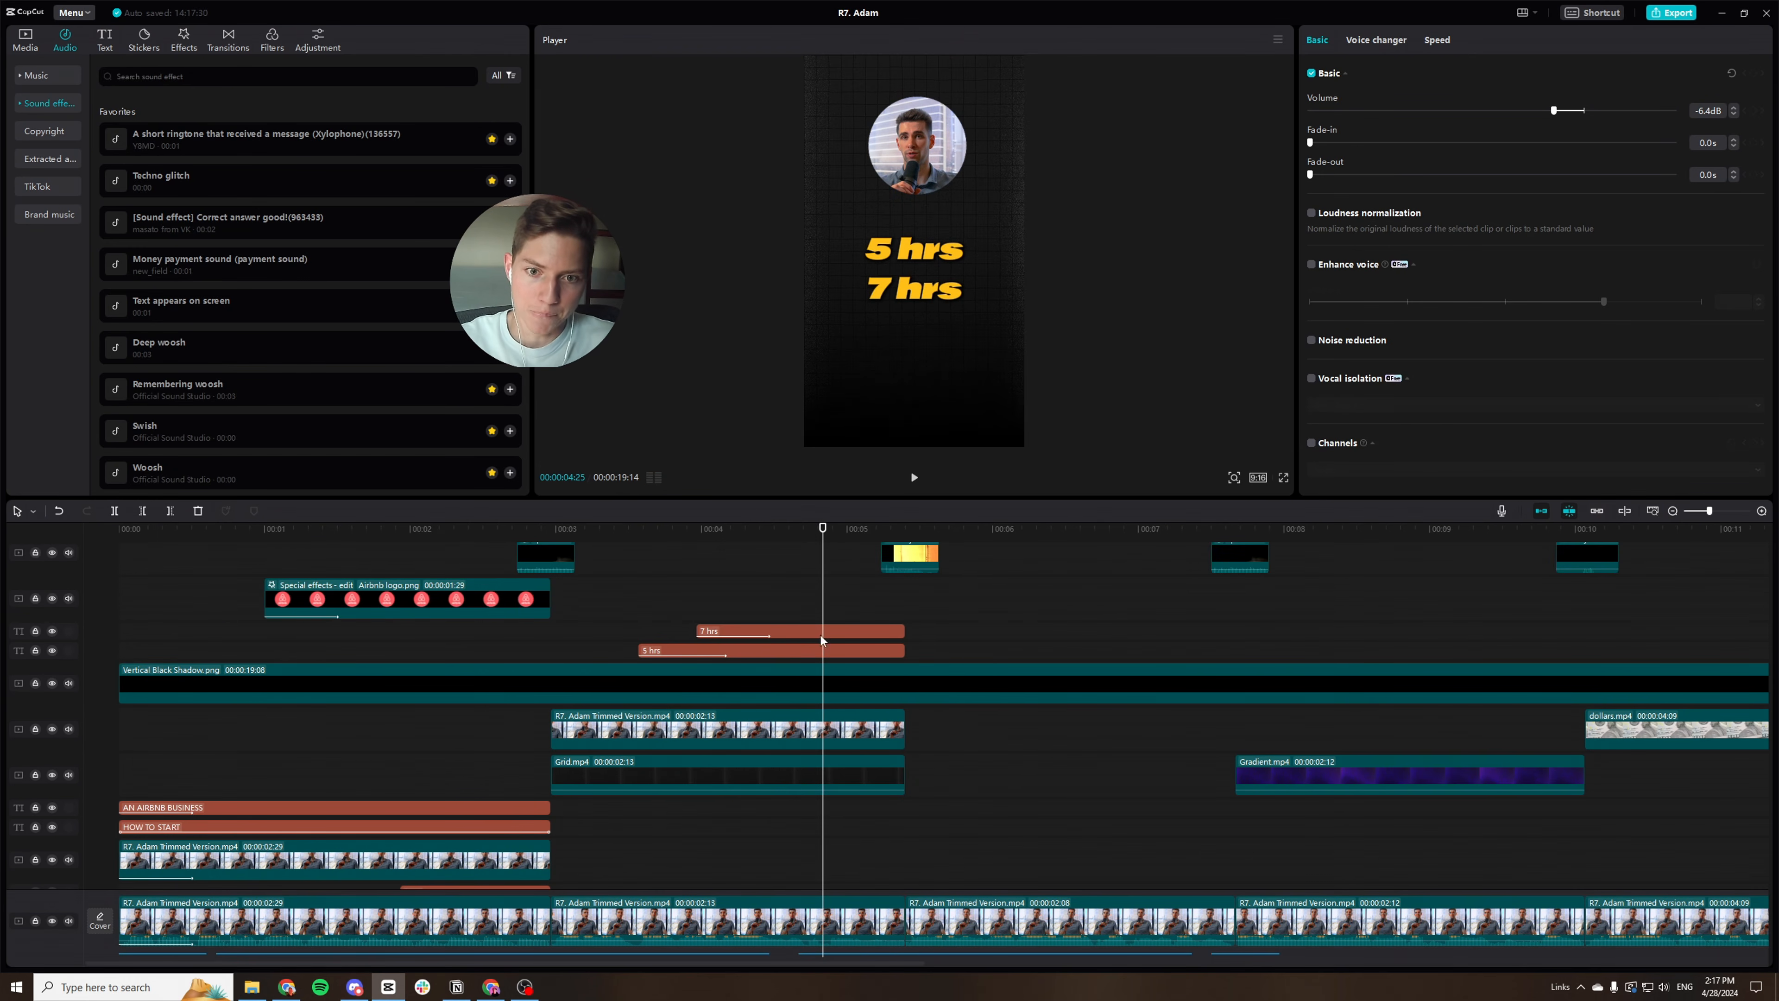
drag(824, 548, 1098, 604)
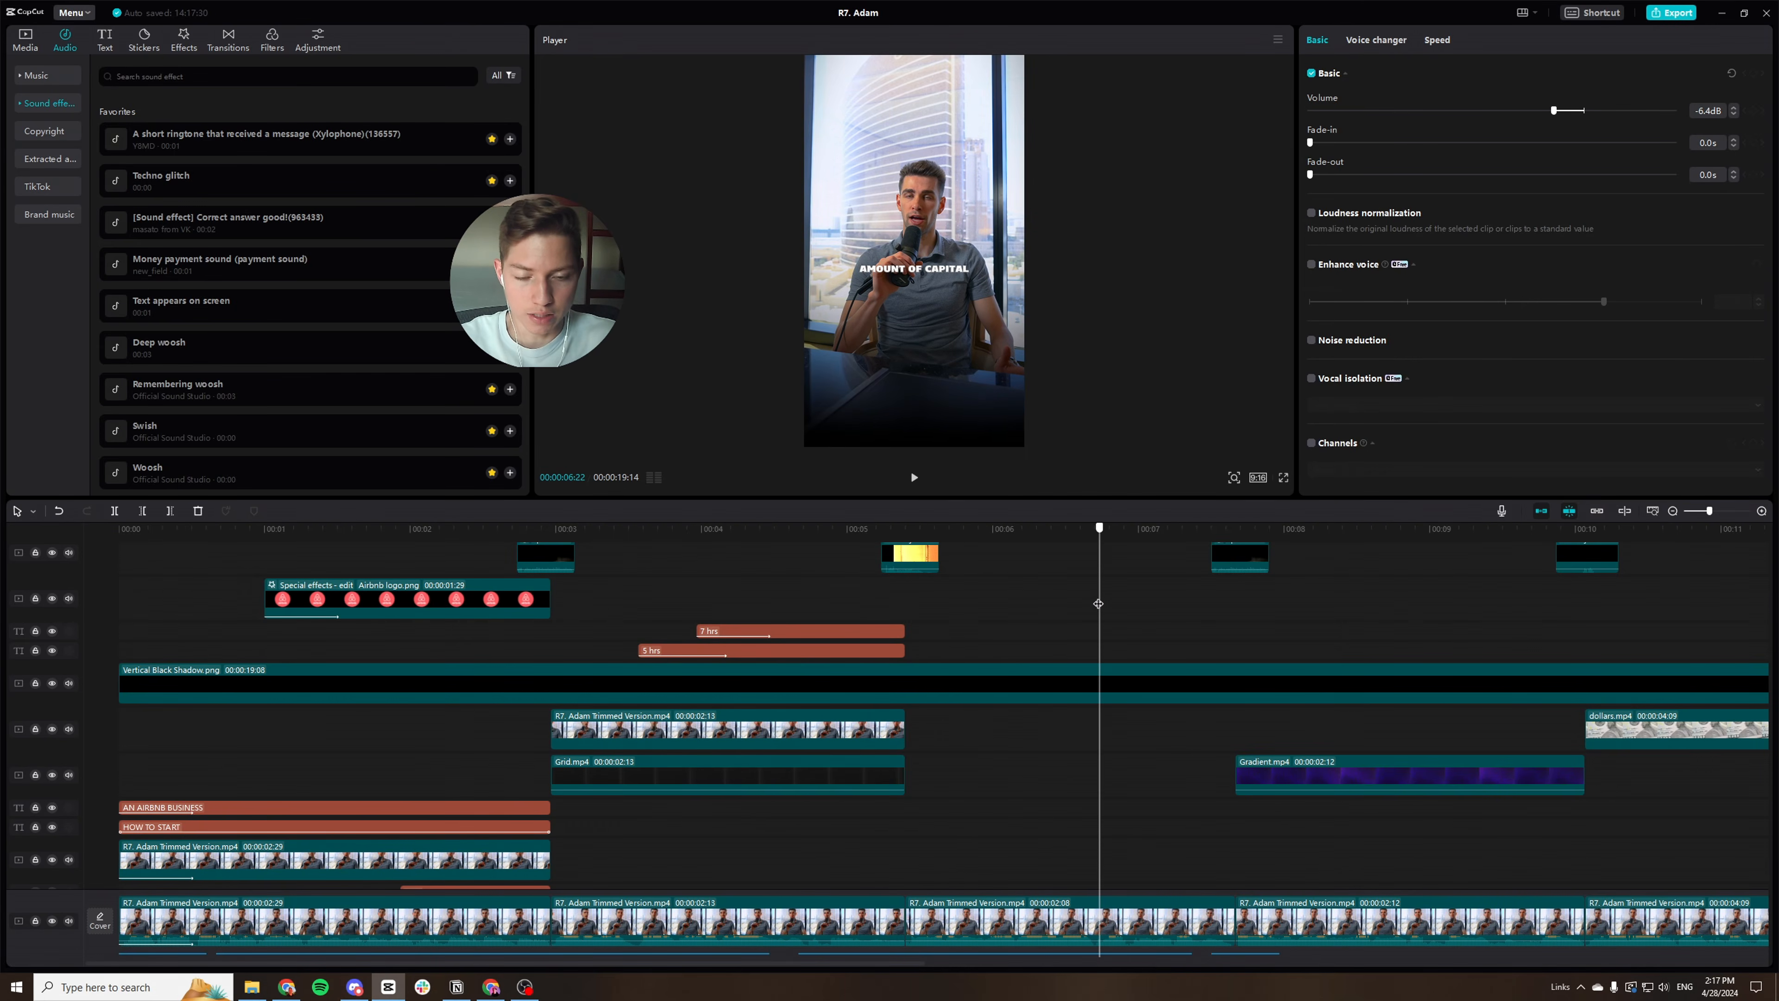
scroll(1101, 605, down, 2)
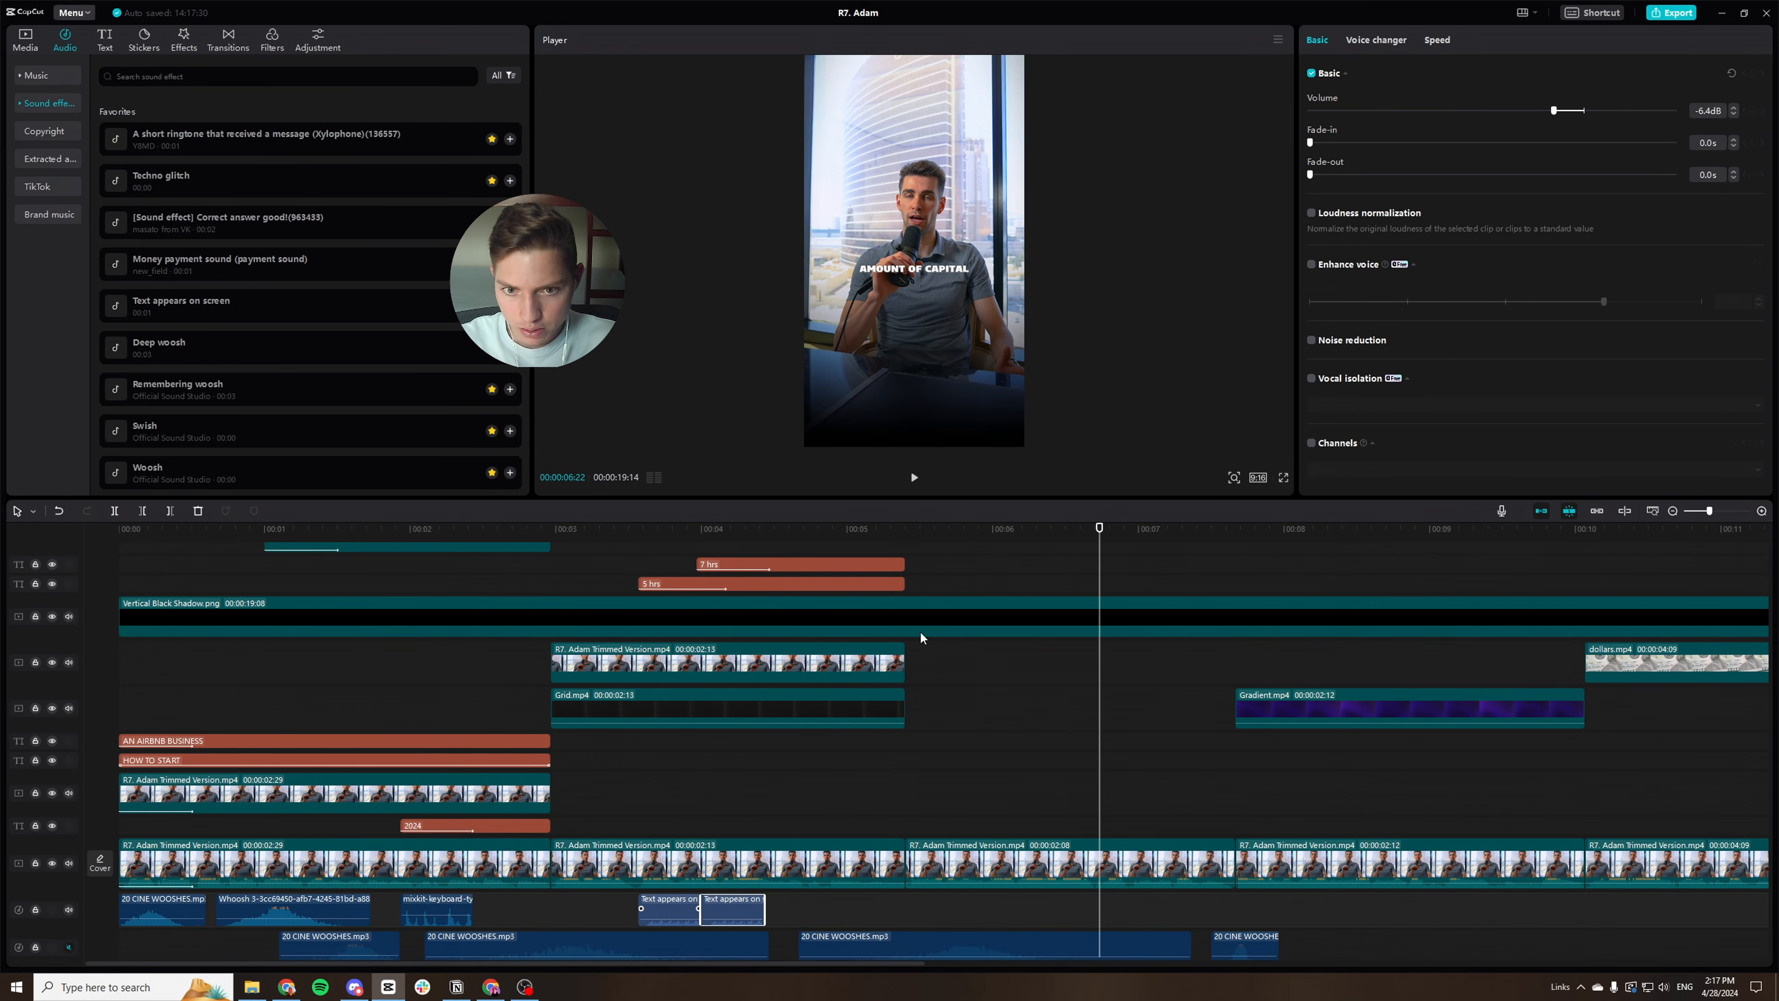
scroll(921, 637, up, 1)
click(909, 538)
drag(909, 538, 903, 538)
click(925, 897)
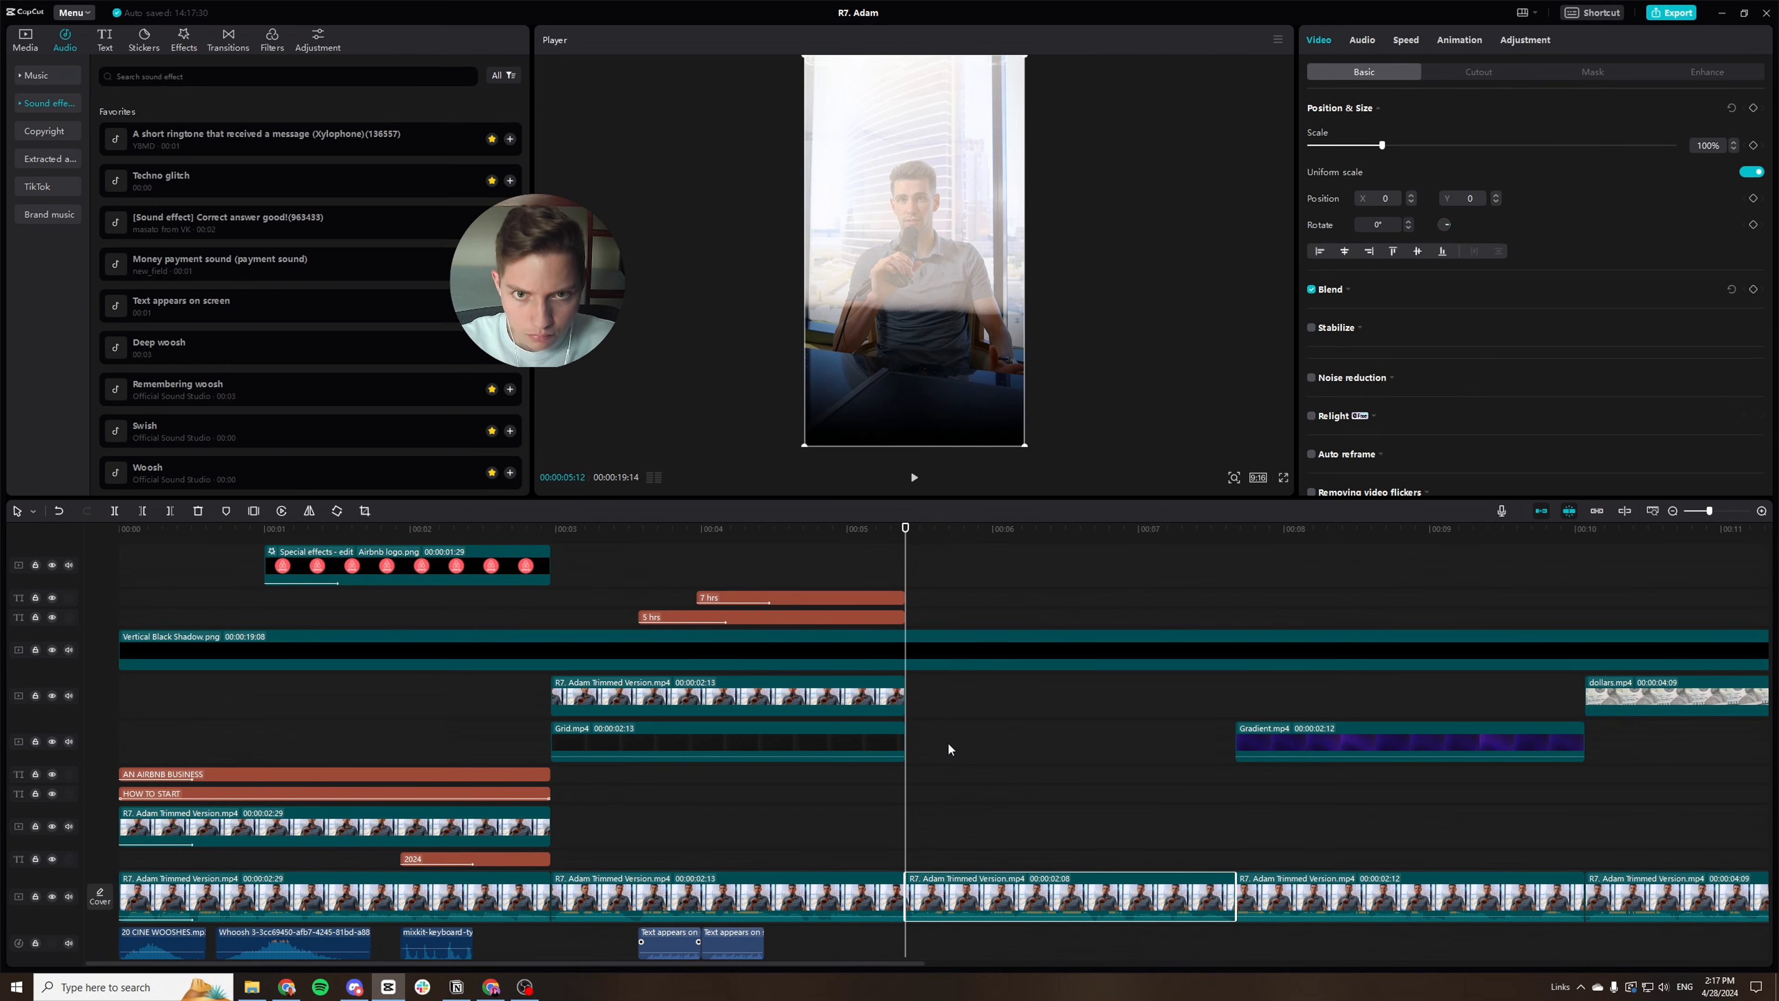
click(1735, 149)
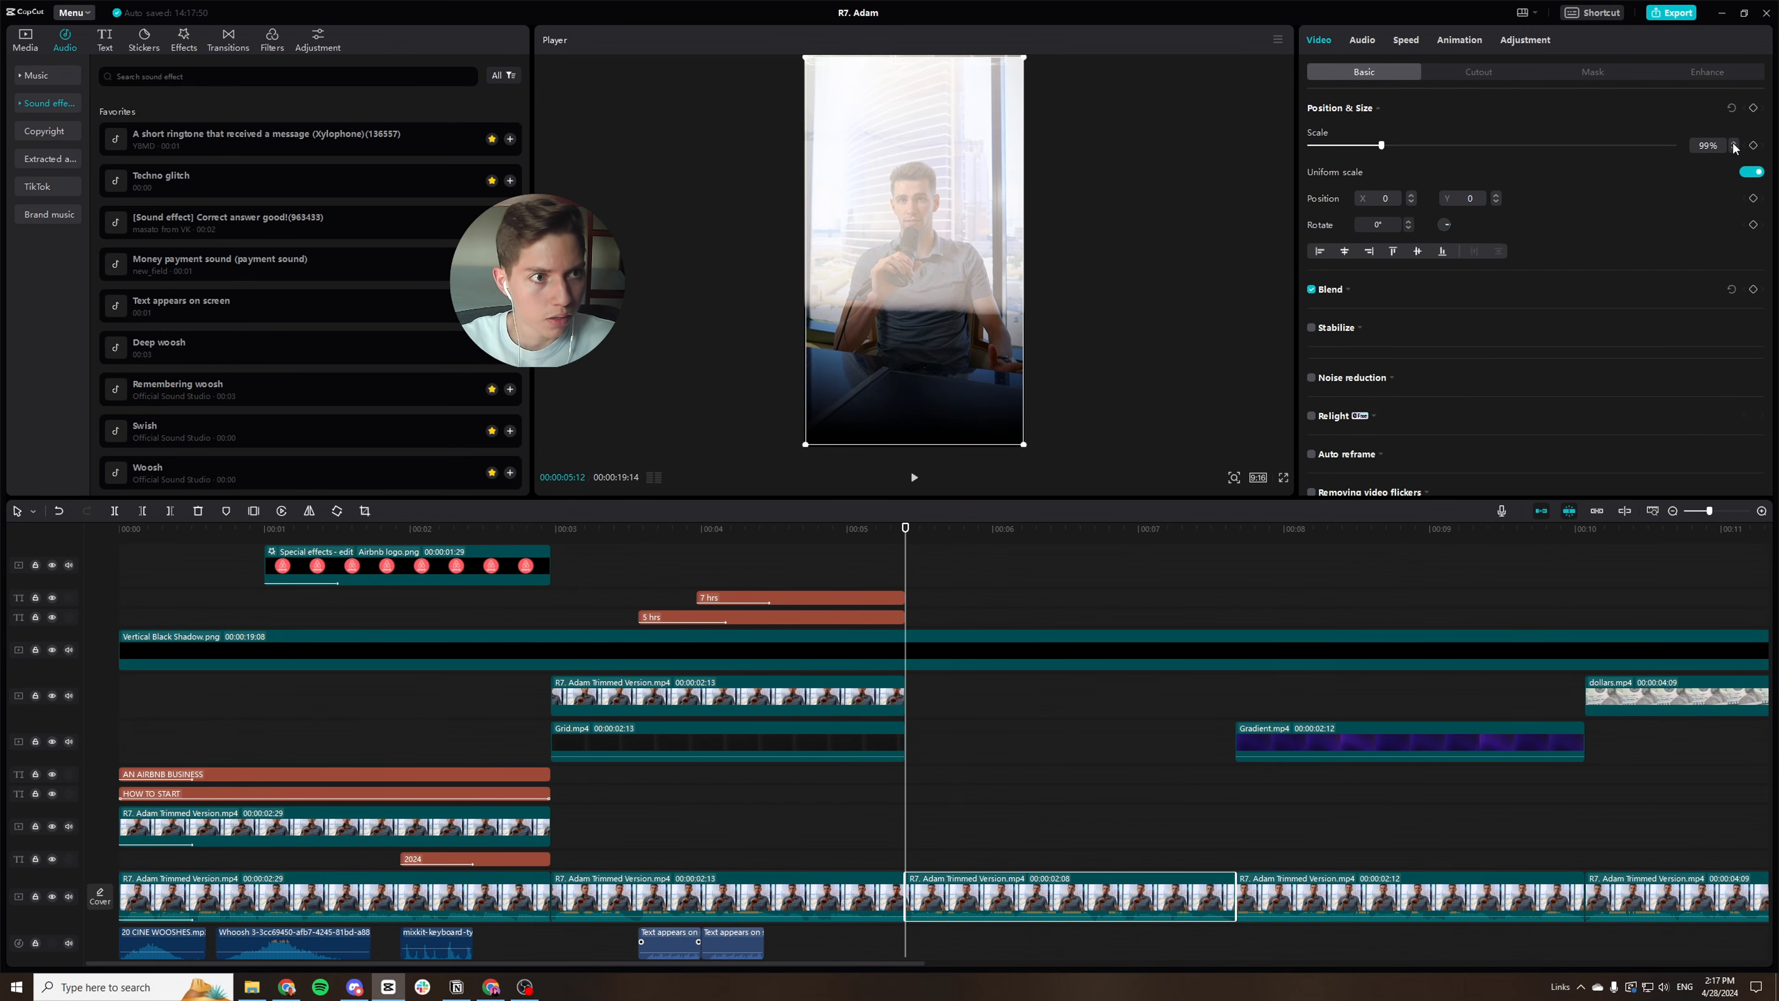
click(1734, 145)
click(1734, 145)
click(1734, 145)
click(1735, 144)
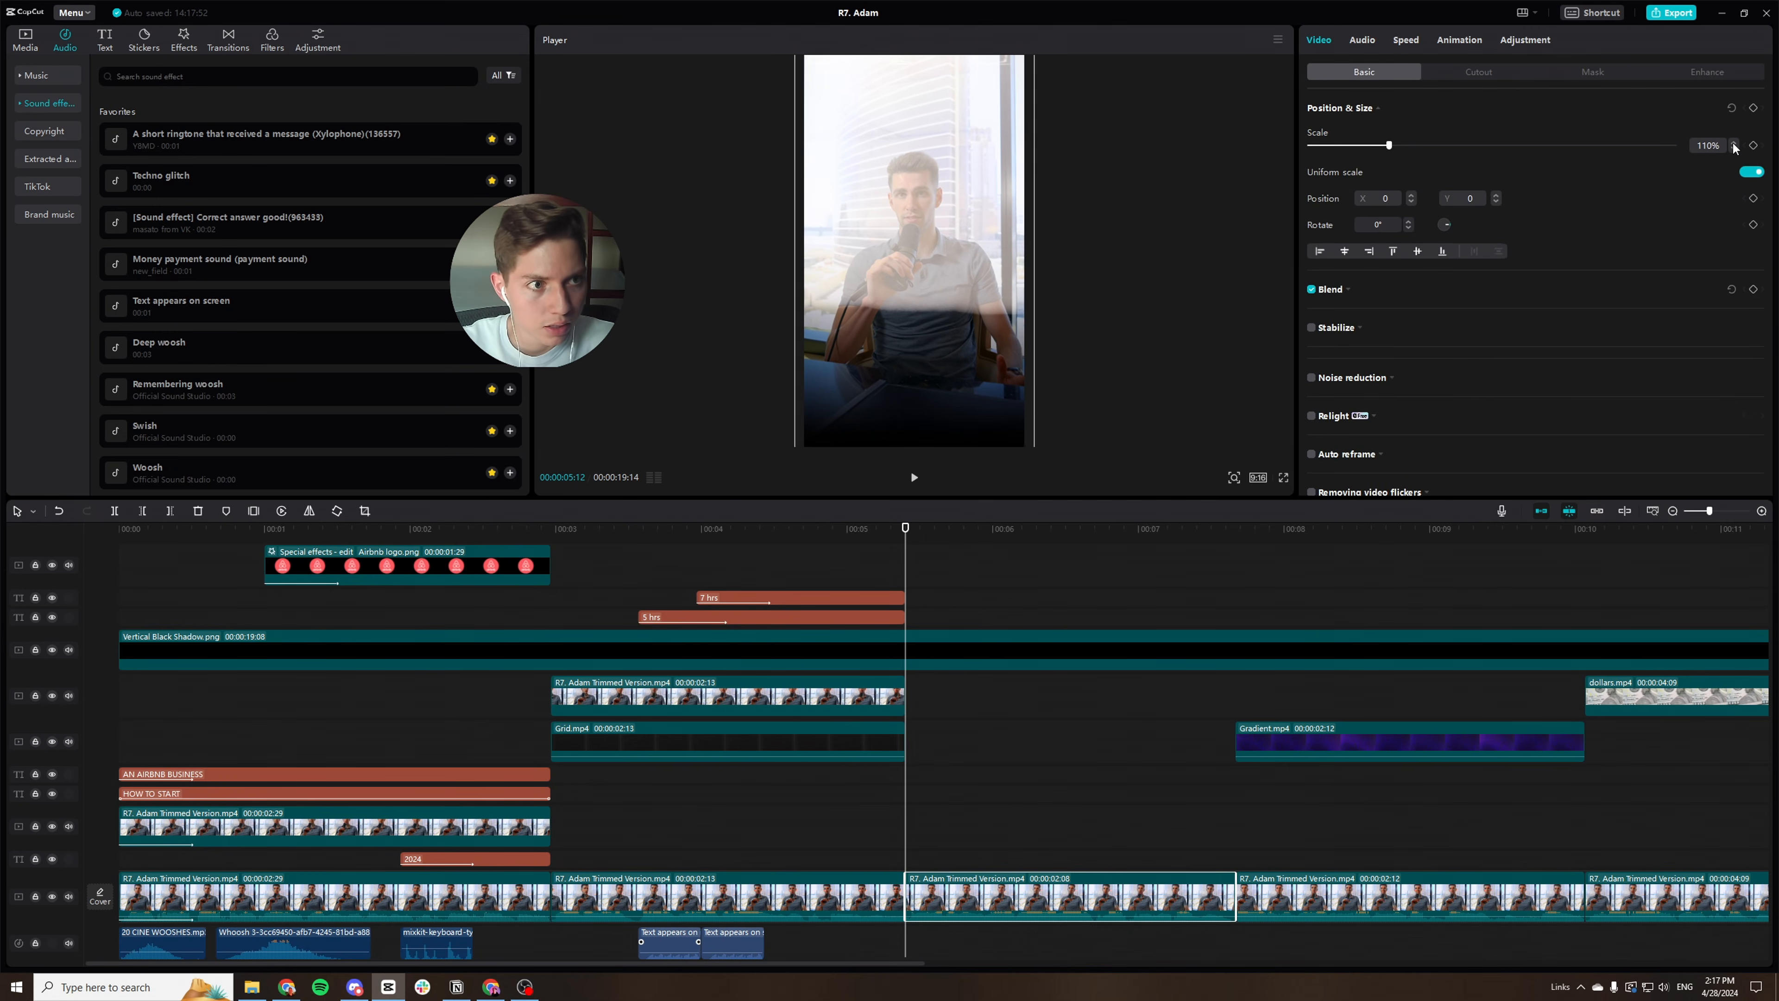
click(1734, 143)
click(1734, 143)
click(1735, 144)
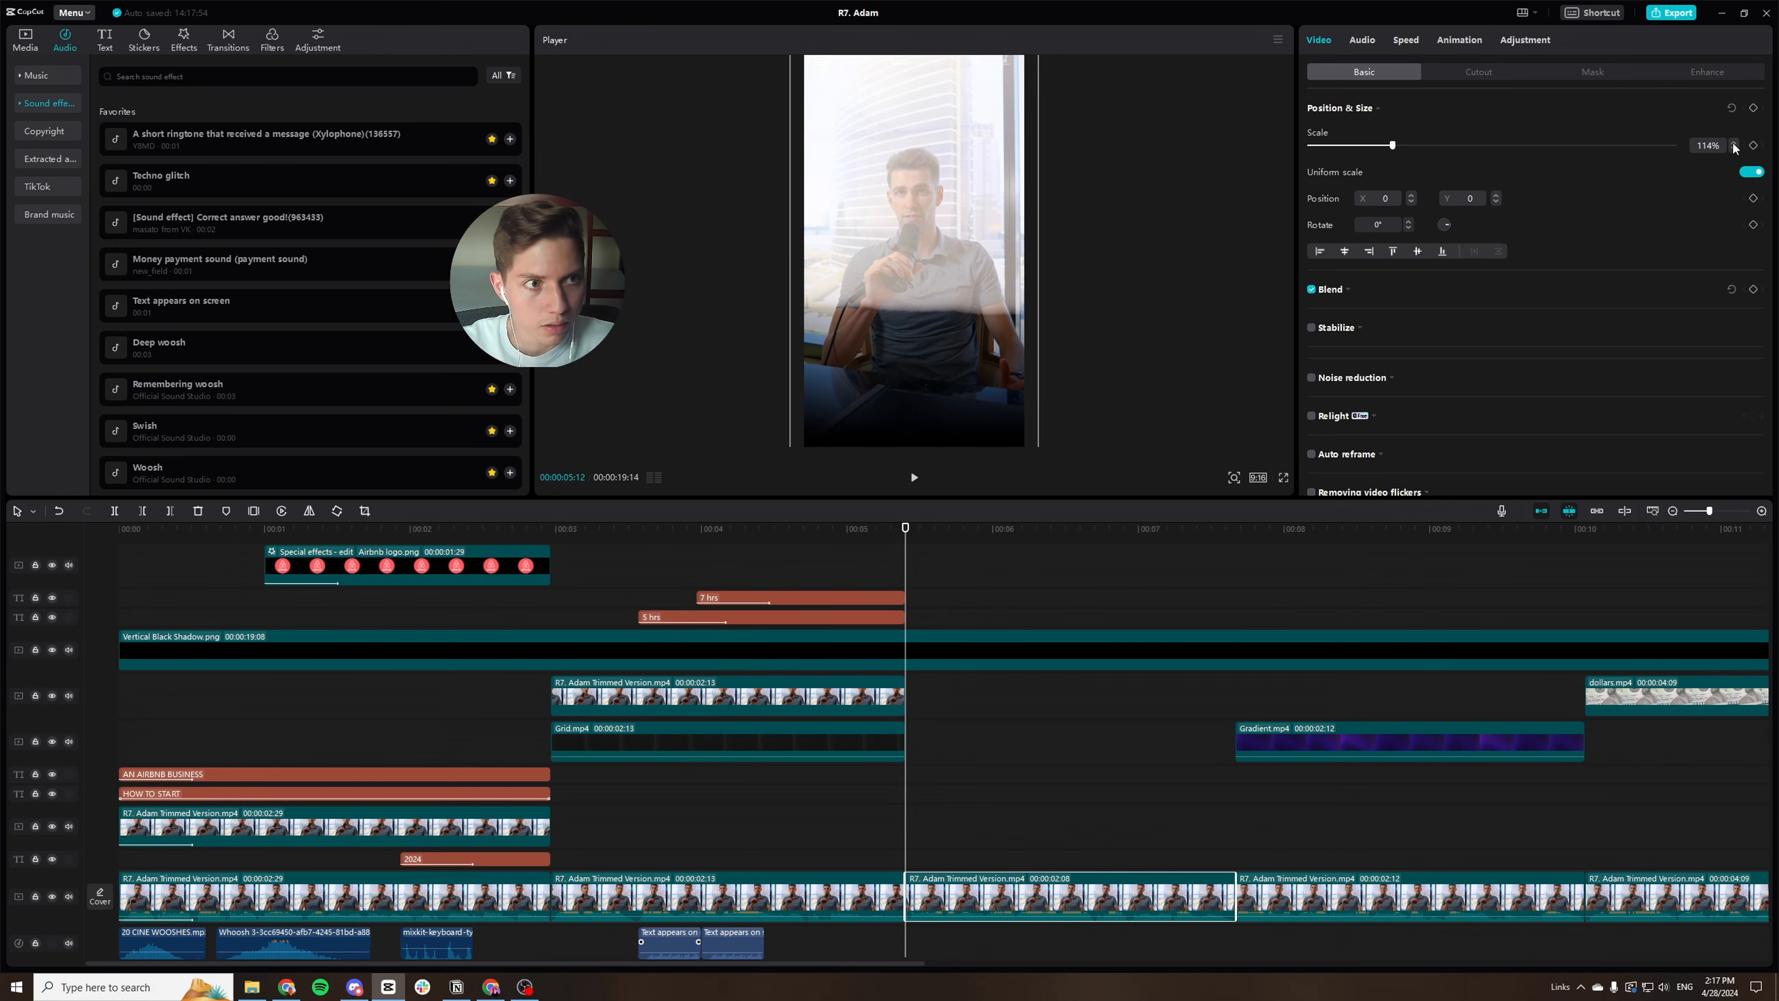
click(1735, 143)
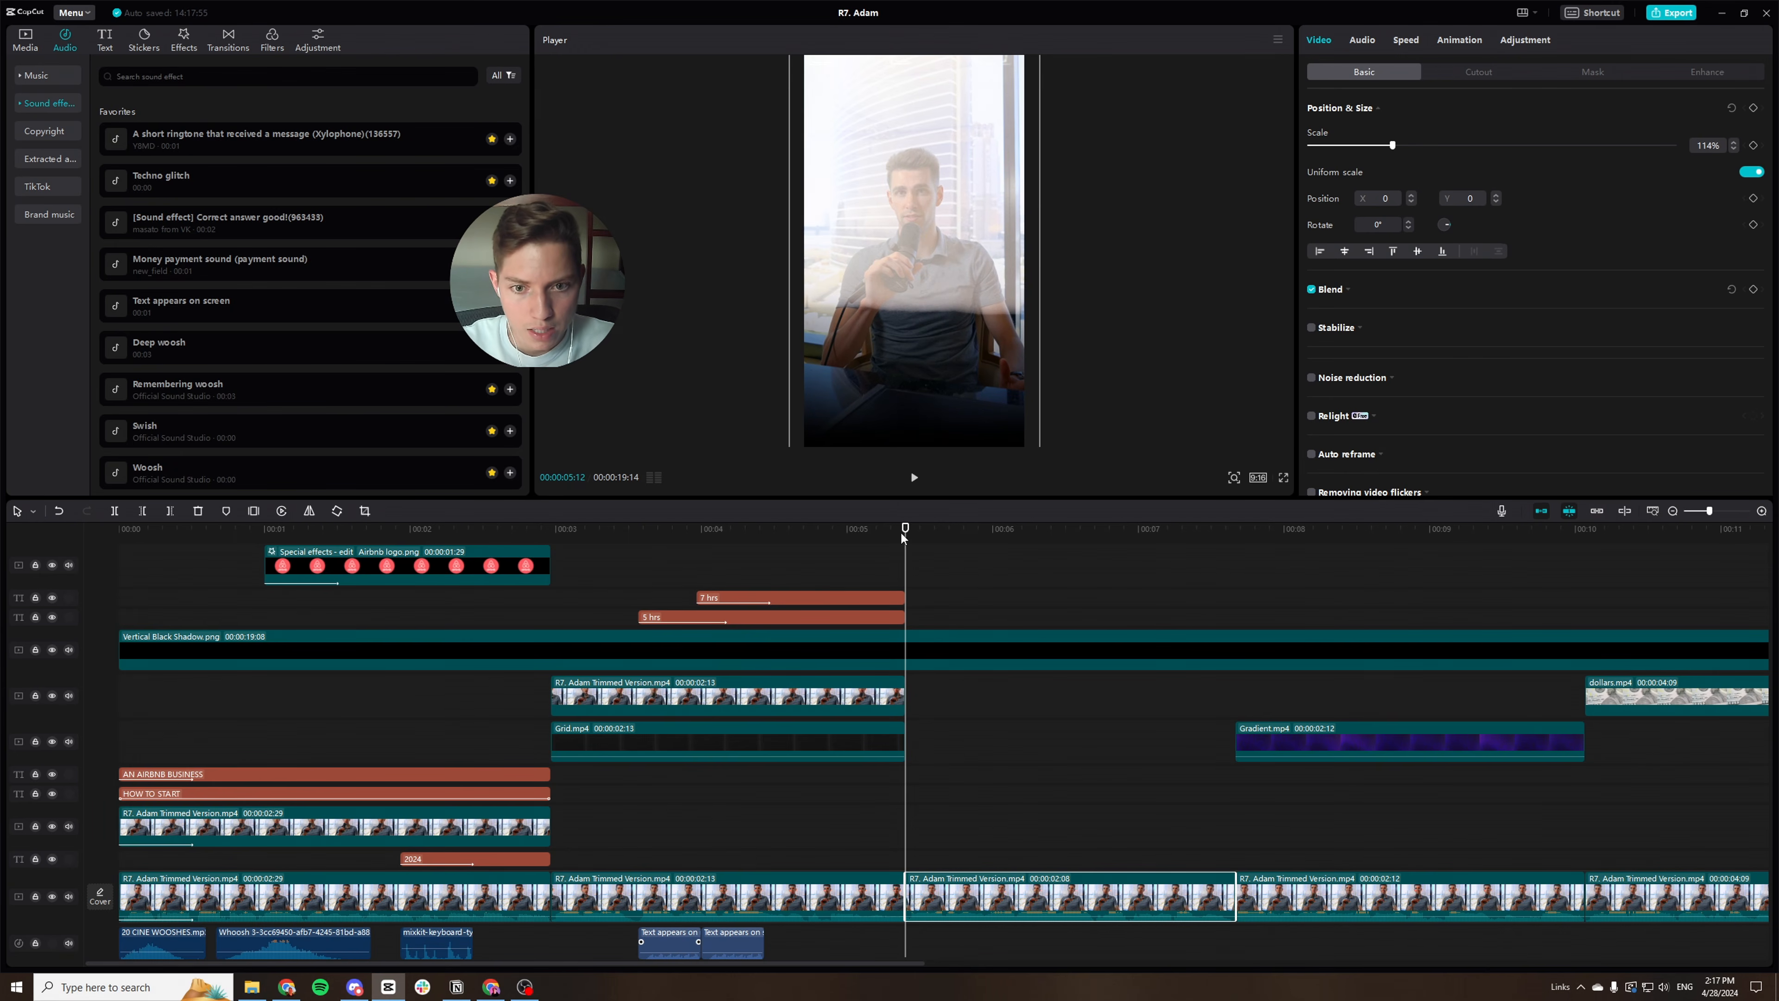
Add a Position & Size keyframe to the enlarged speaker clip at its start, 00:00:05:12.
drag(902, 534, 905, 684)
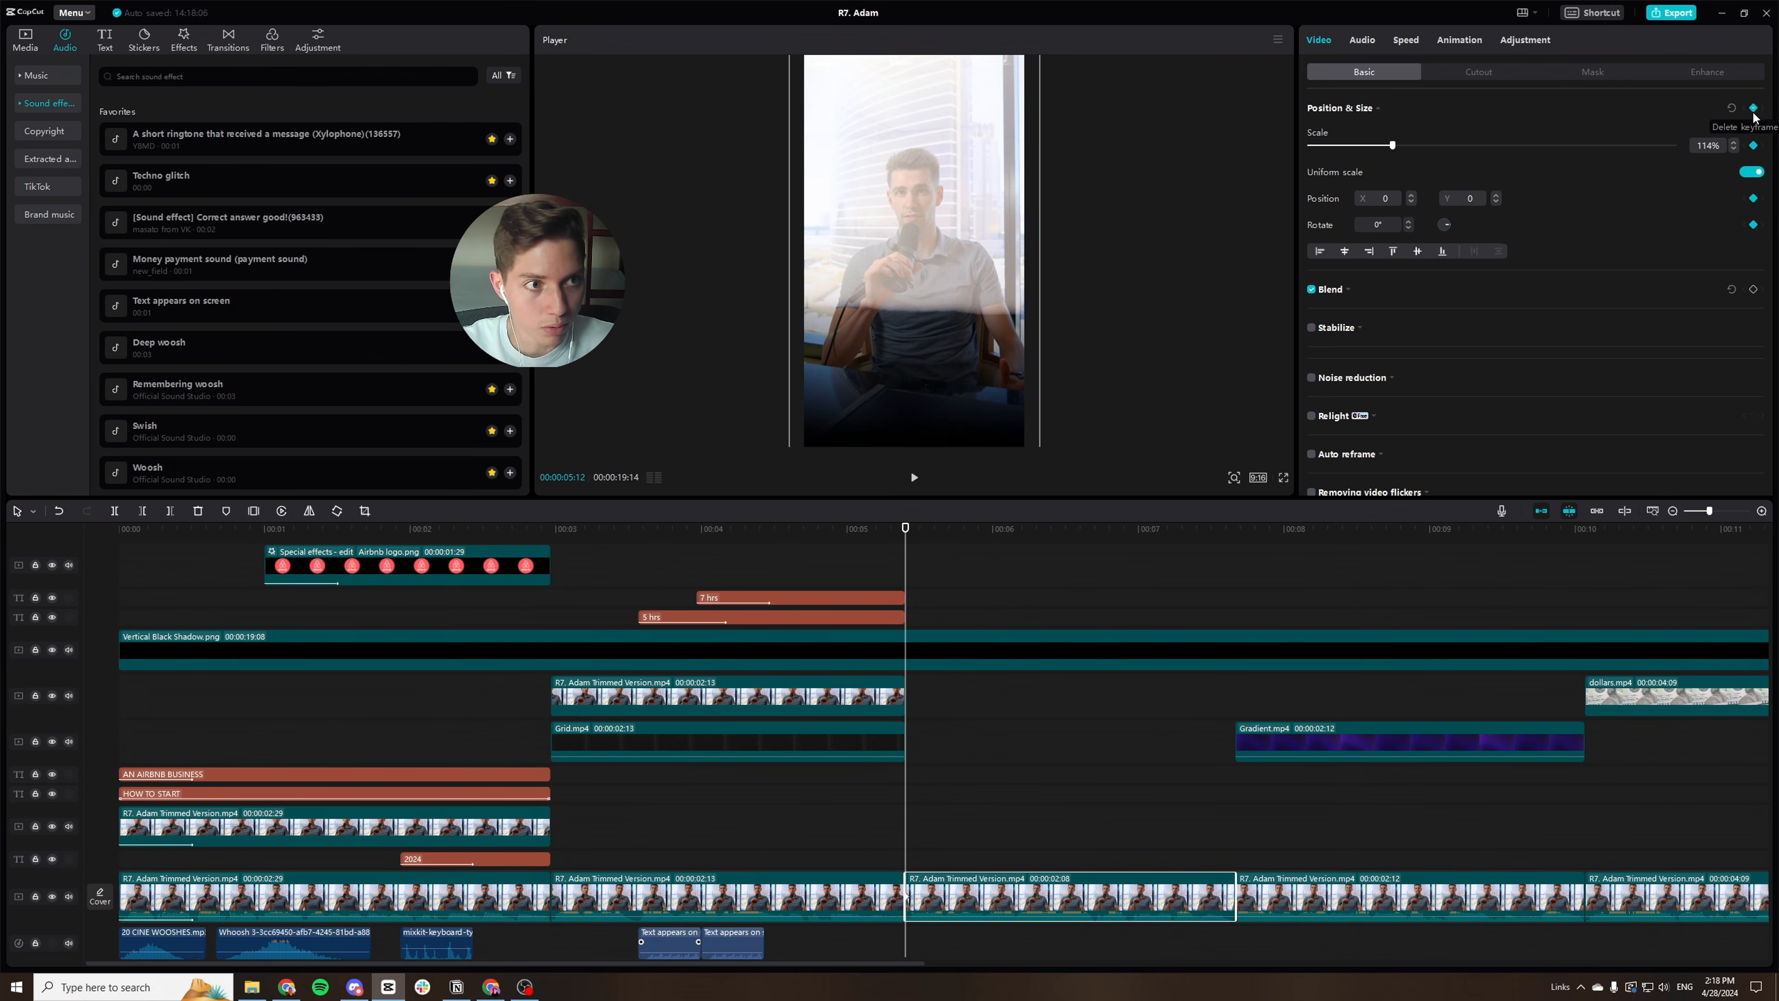
click(1754, 145)
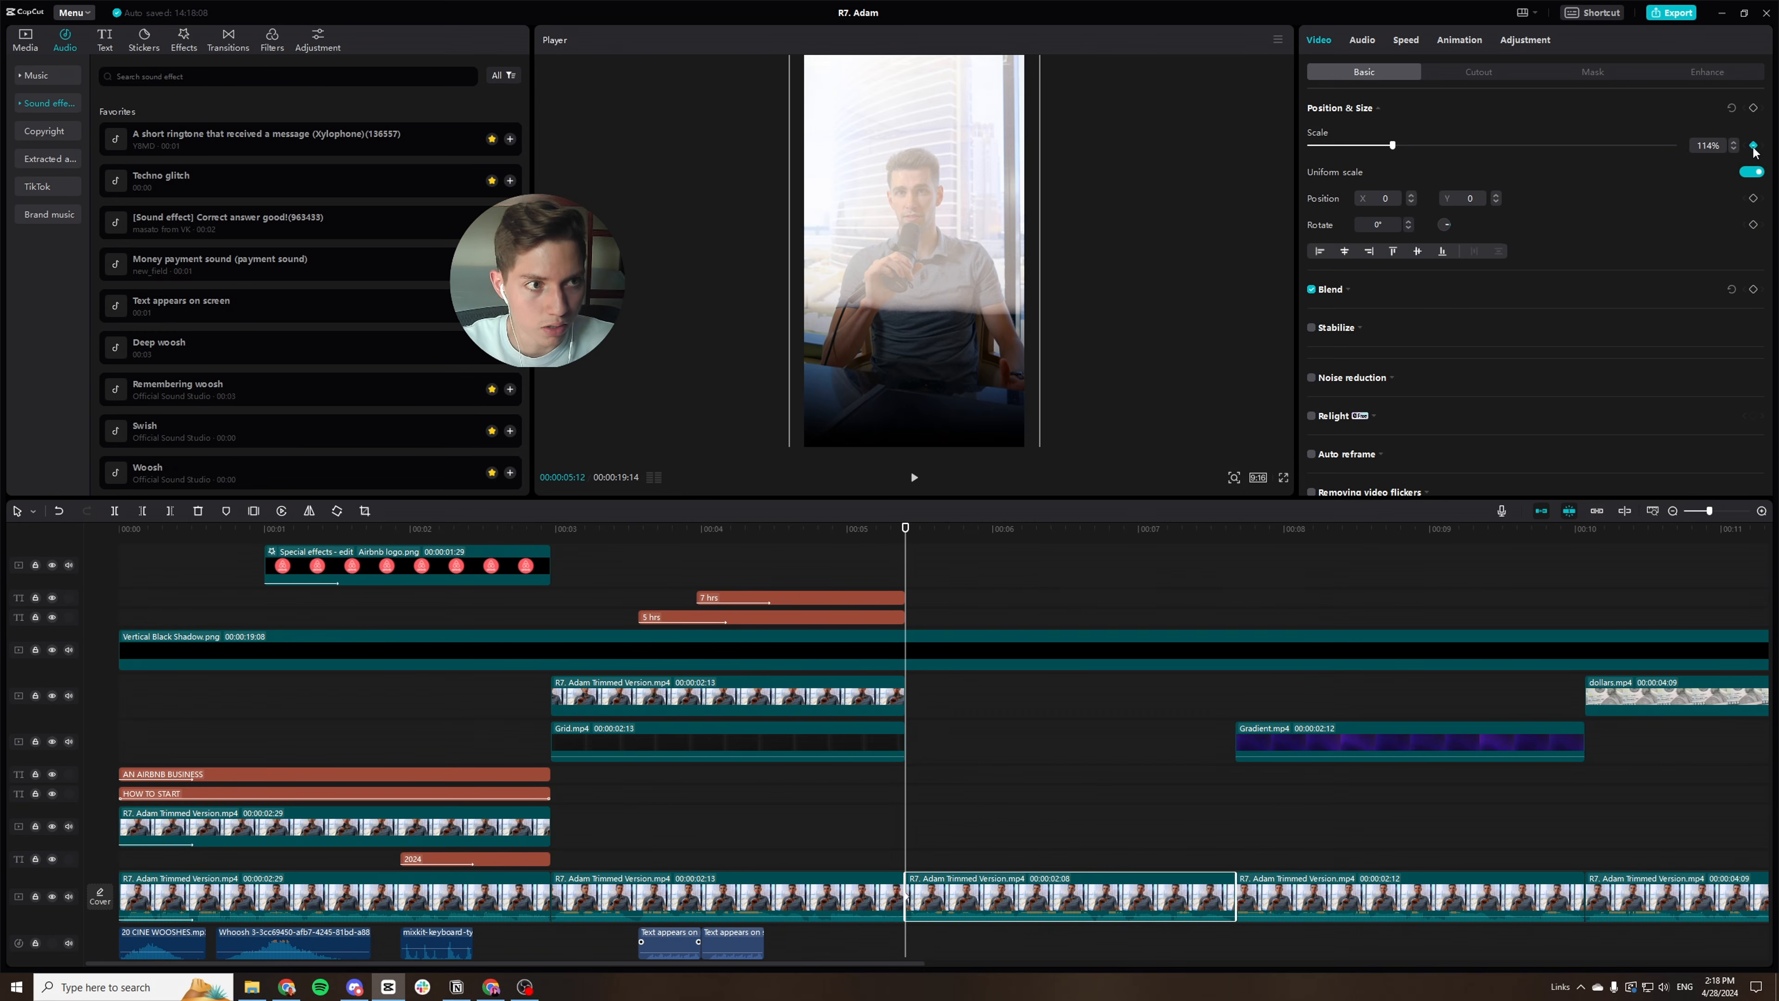
click(1755, 109)
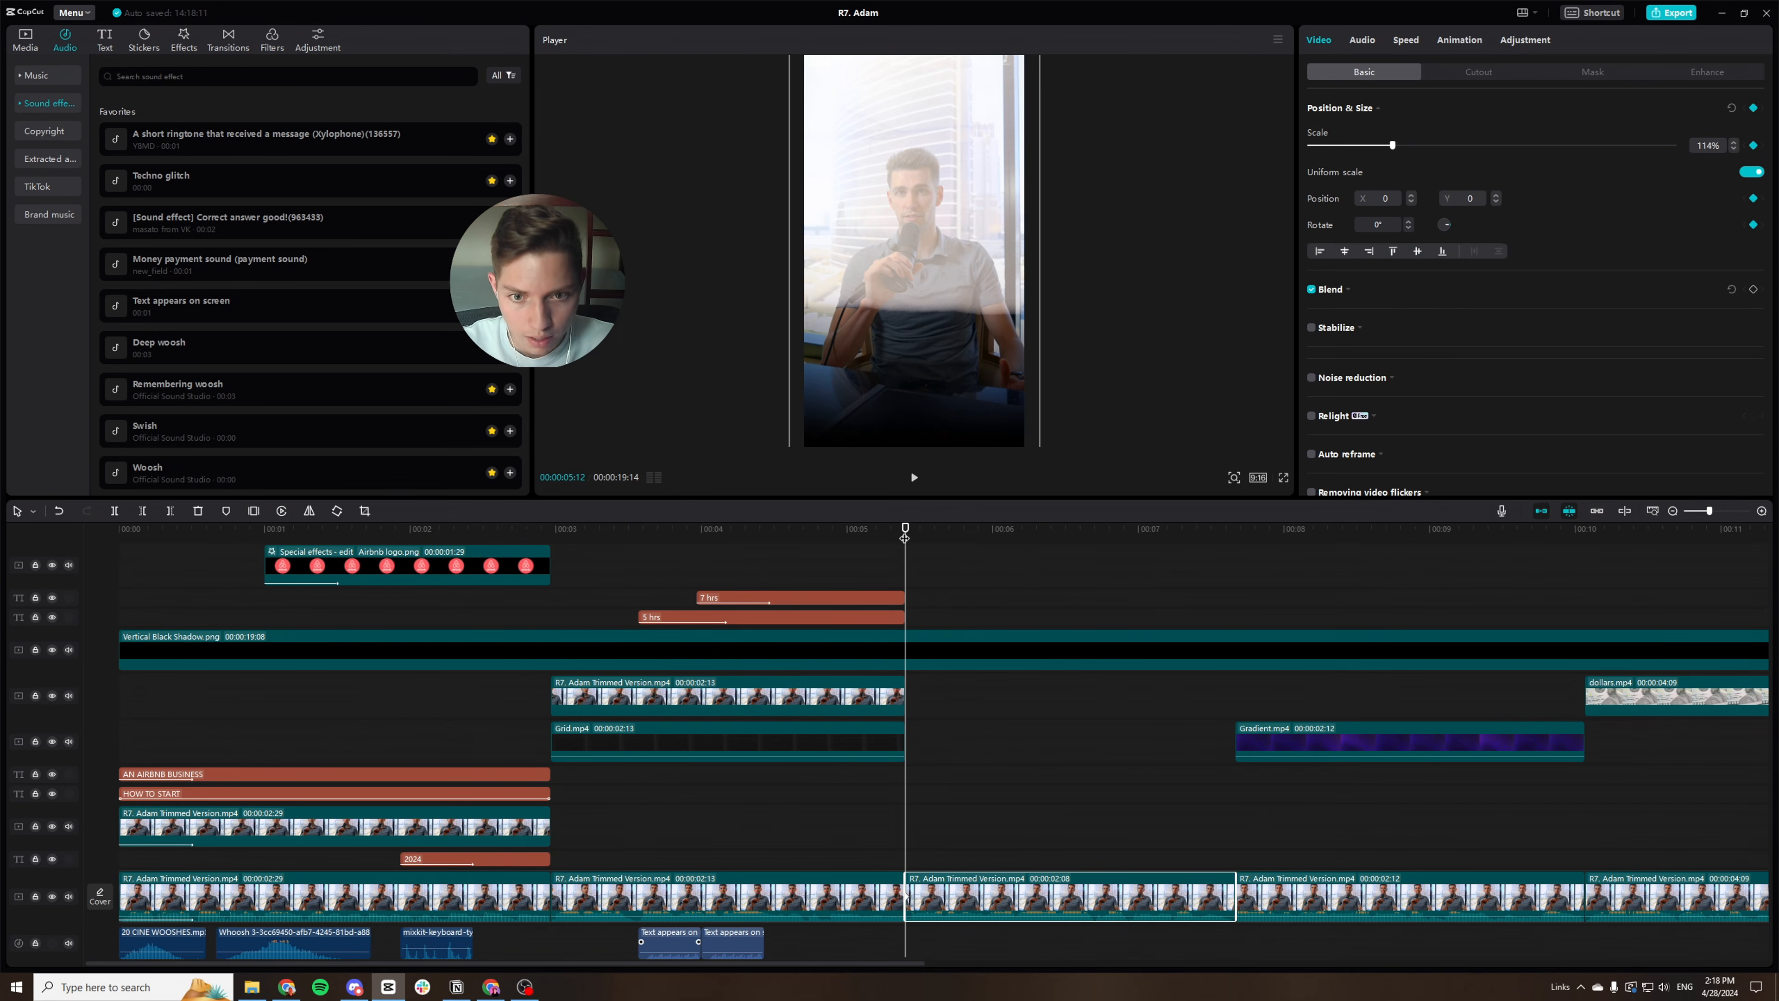
Move the playhead to 00:00:07:18, near the end of the keyframed speaker clip.
drag(905, 538, 1226, 641)
click(1227, 641)
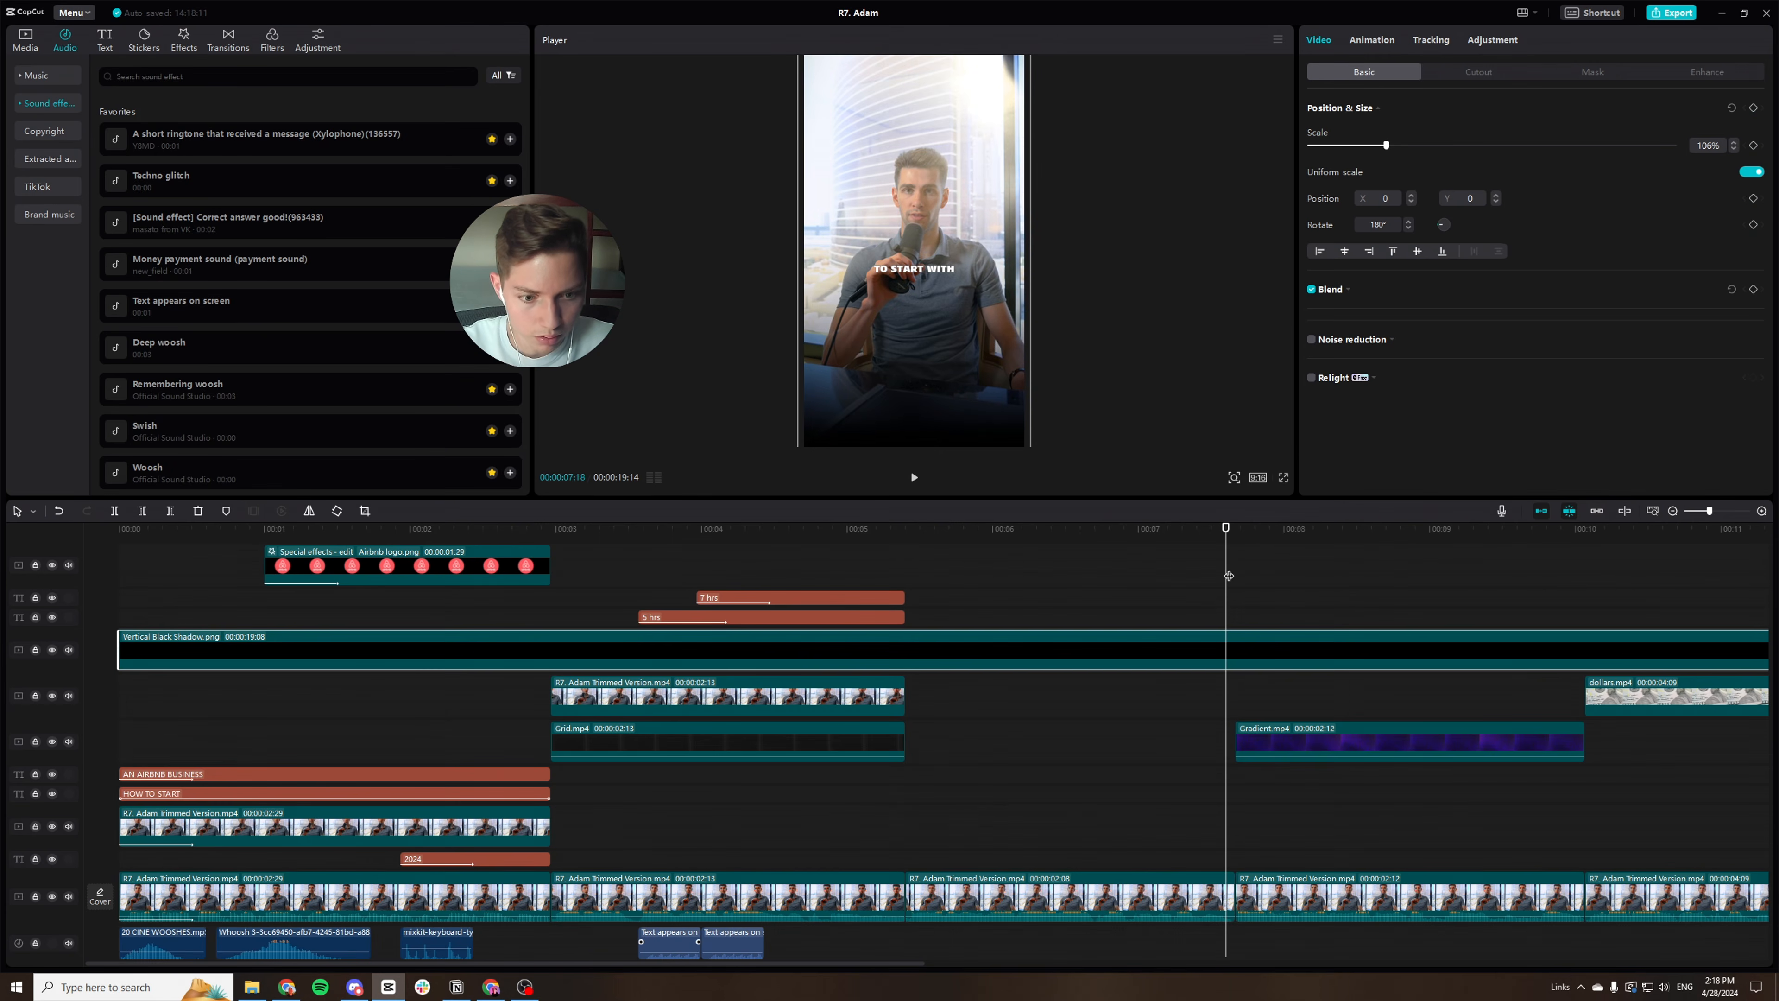
Add a 100% scale keyframe at the end of the third main-track clip, just before 00:00:07:20.
click(1228, 909)
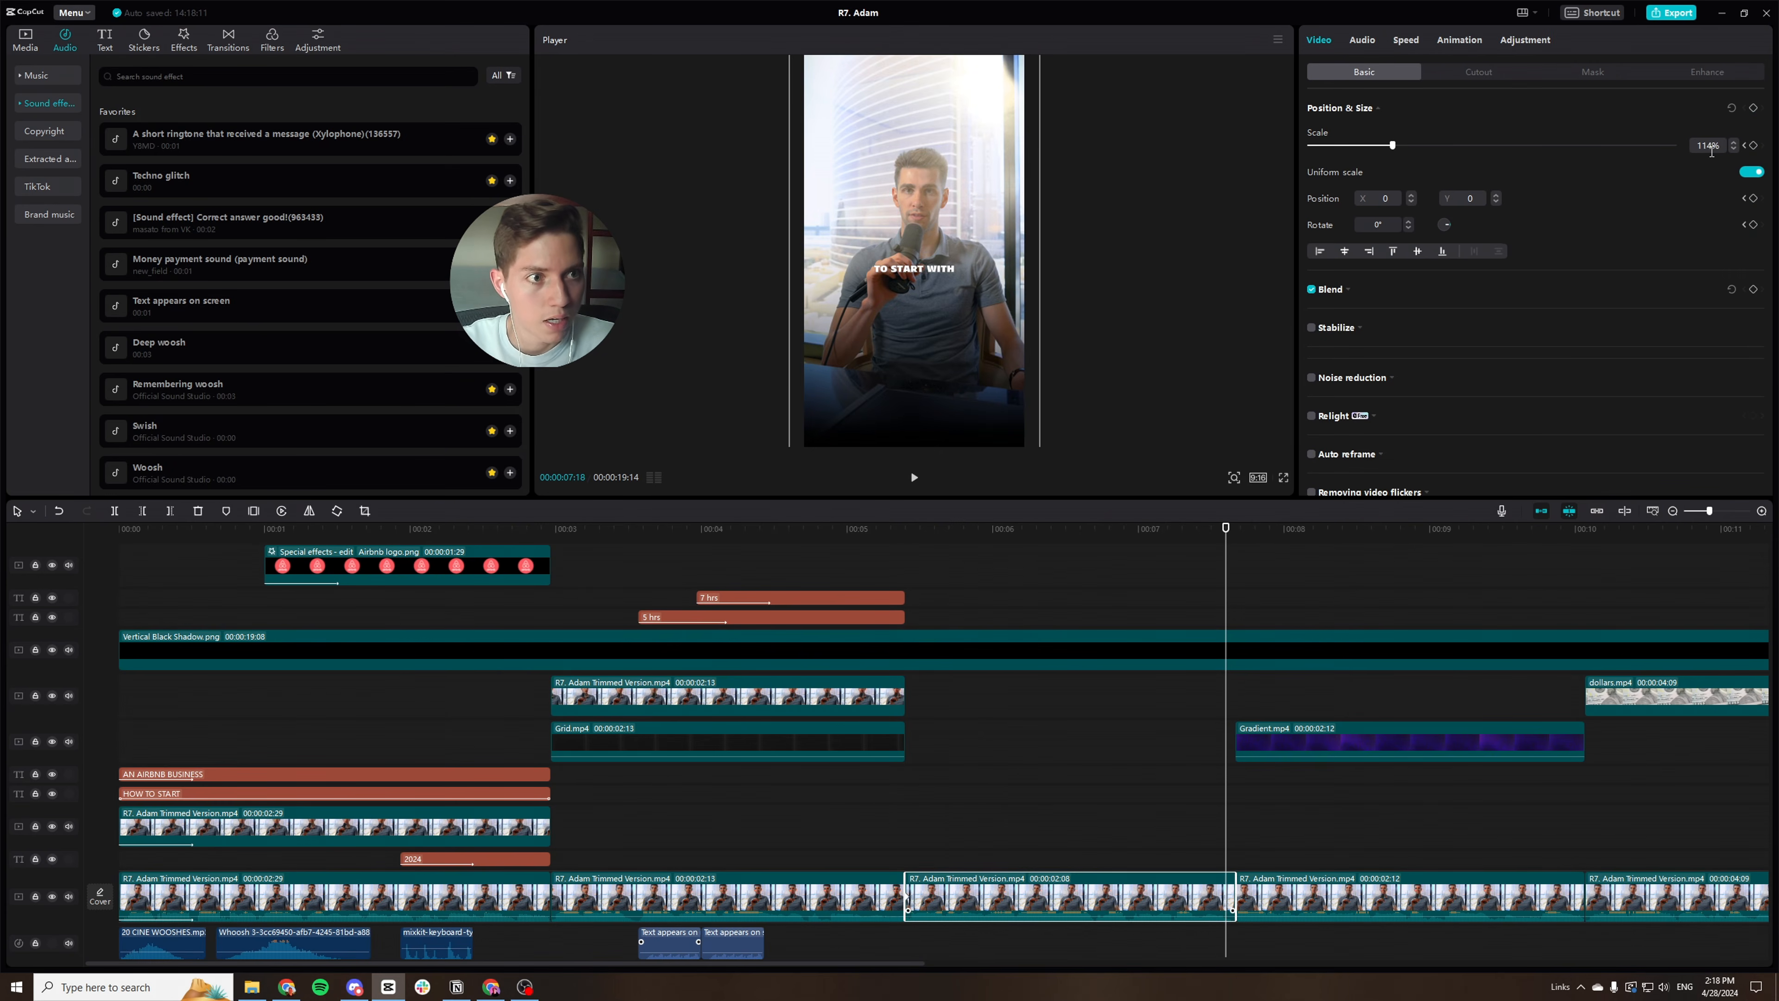
text(10)
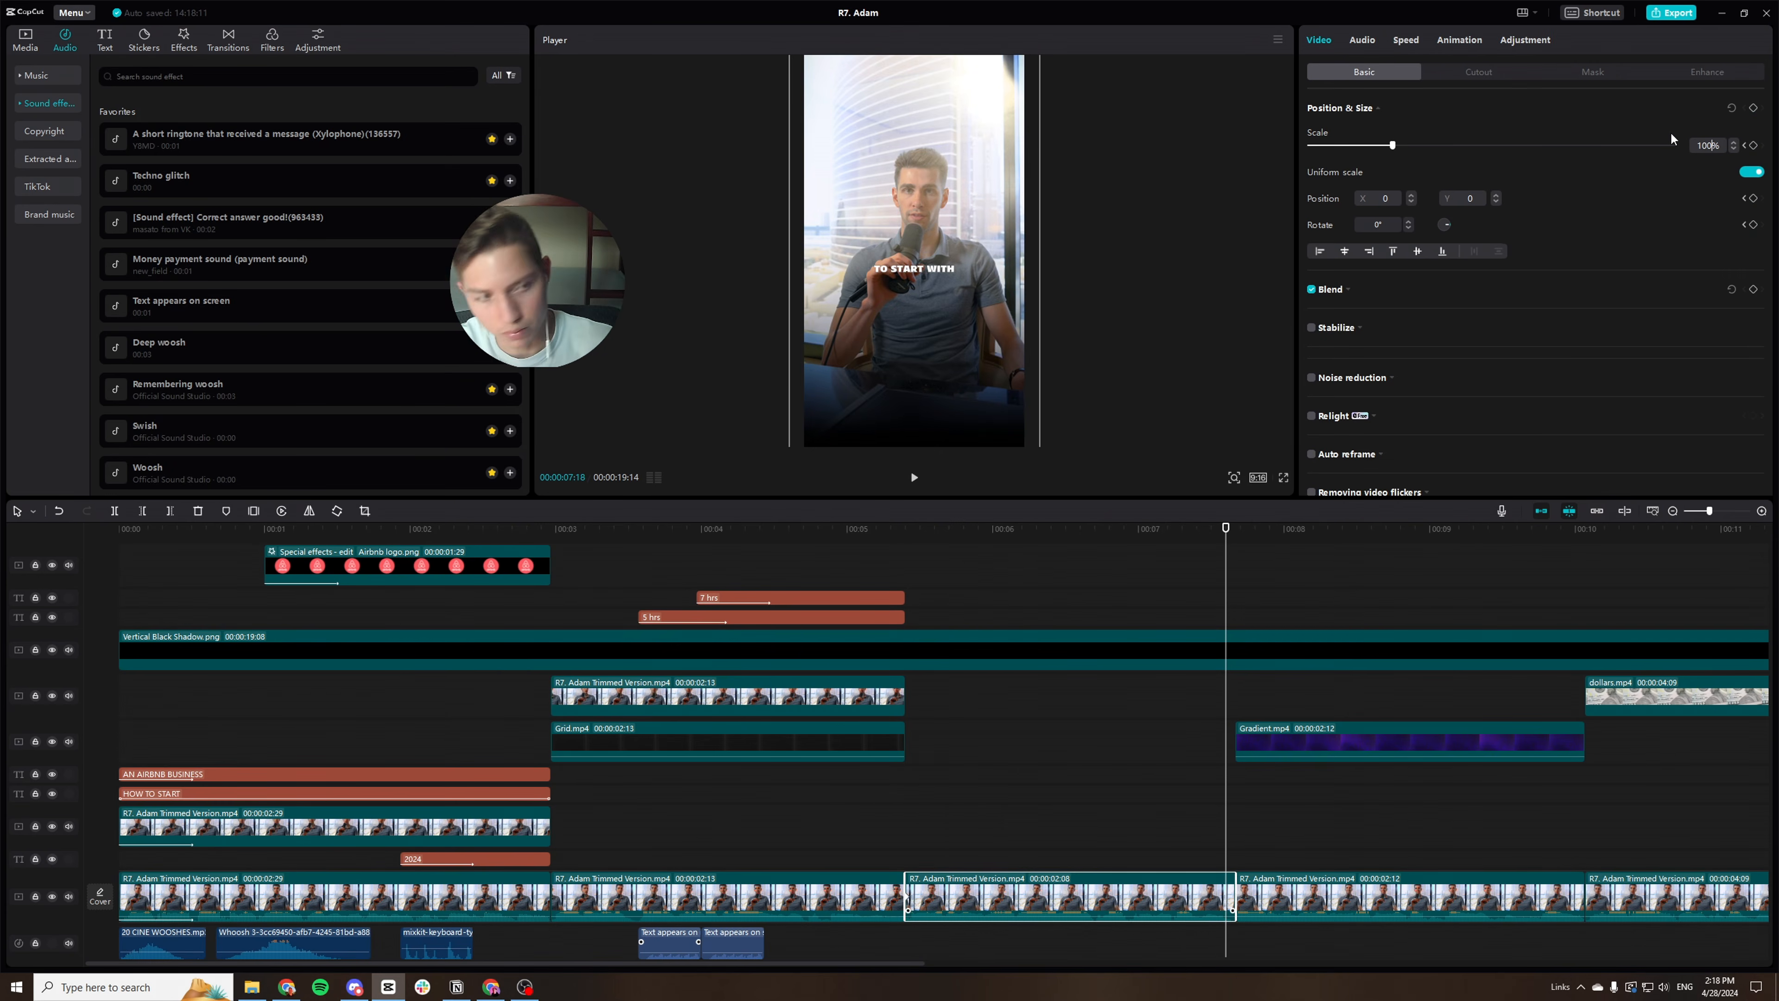
text(0)
key(Return)
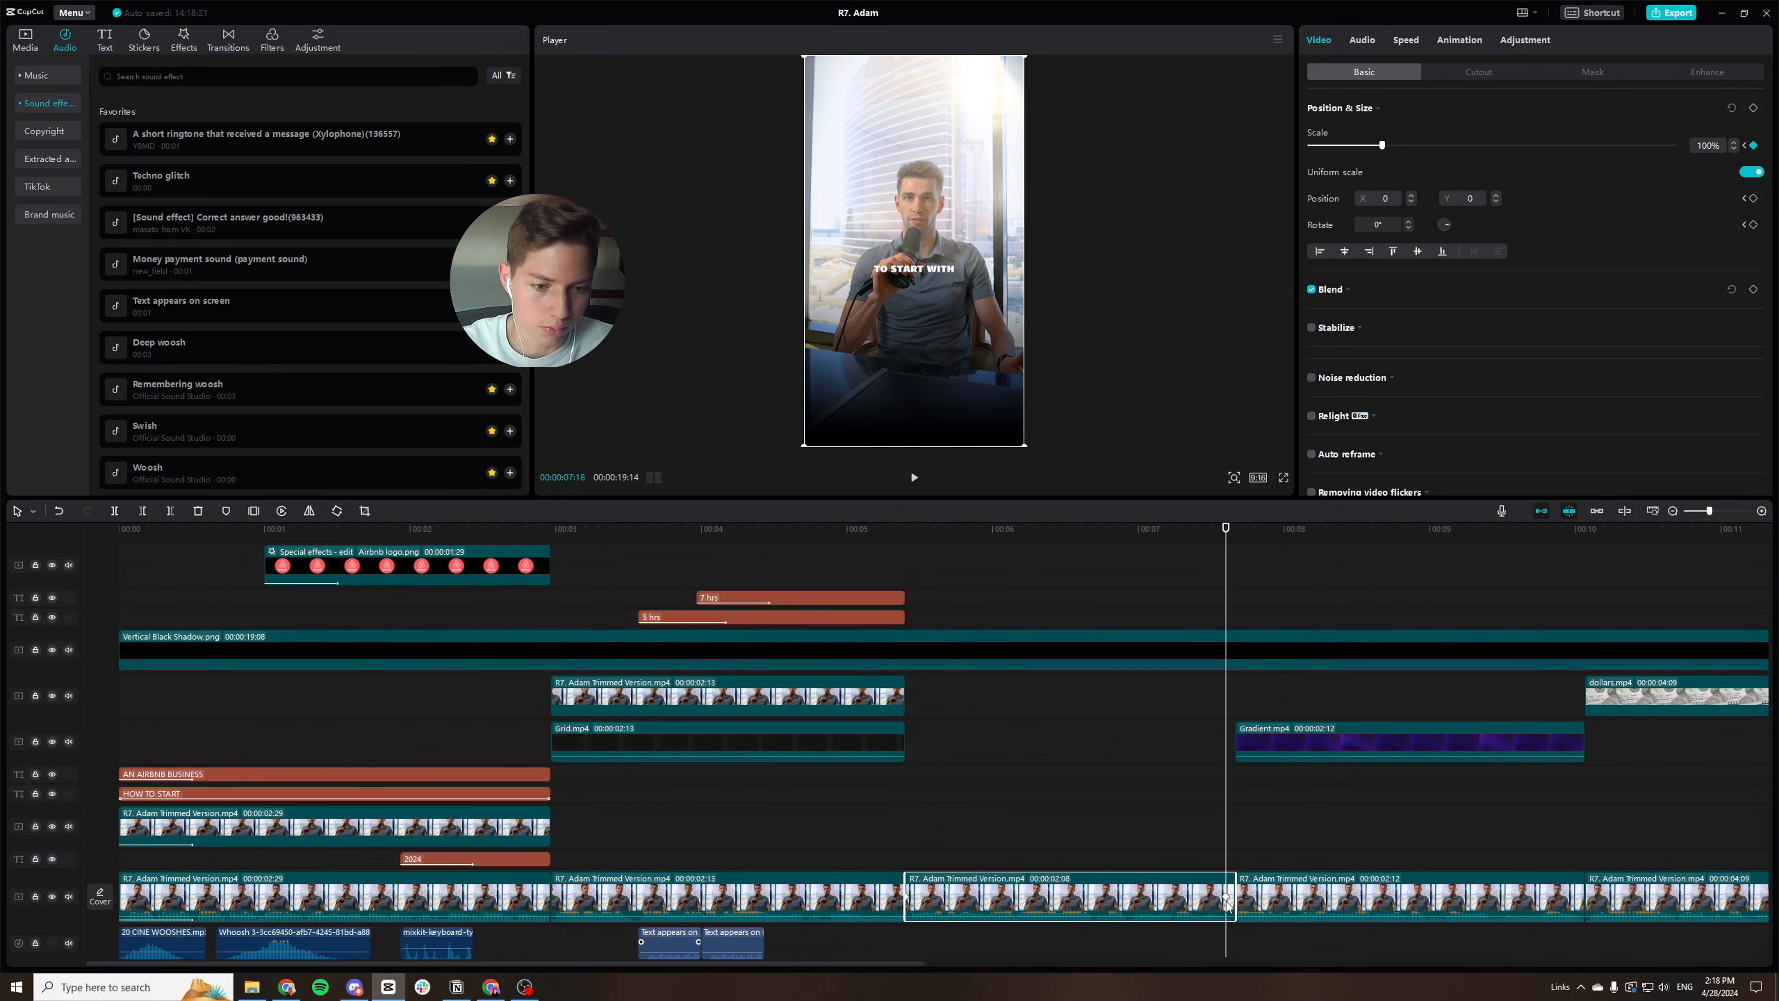
drag(1226, 901, 1231, 901)
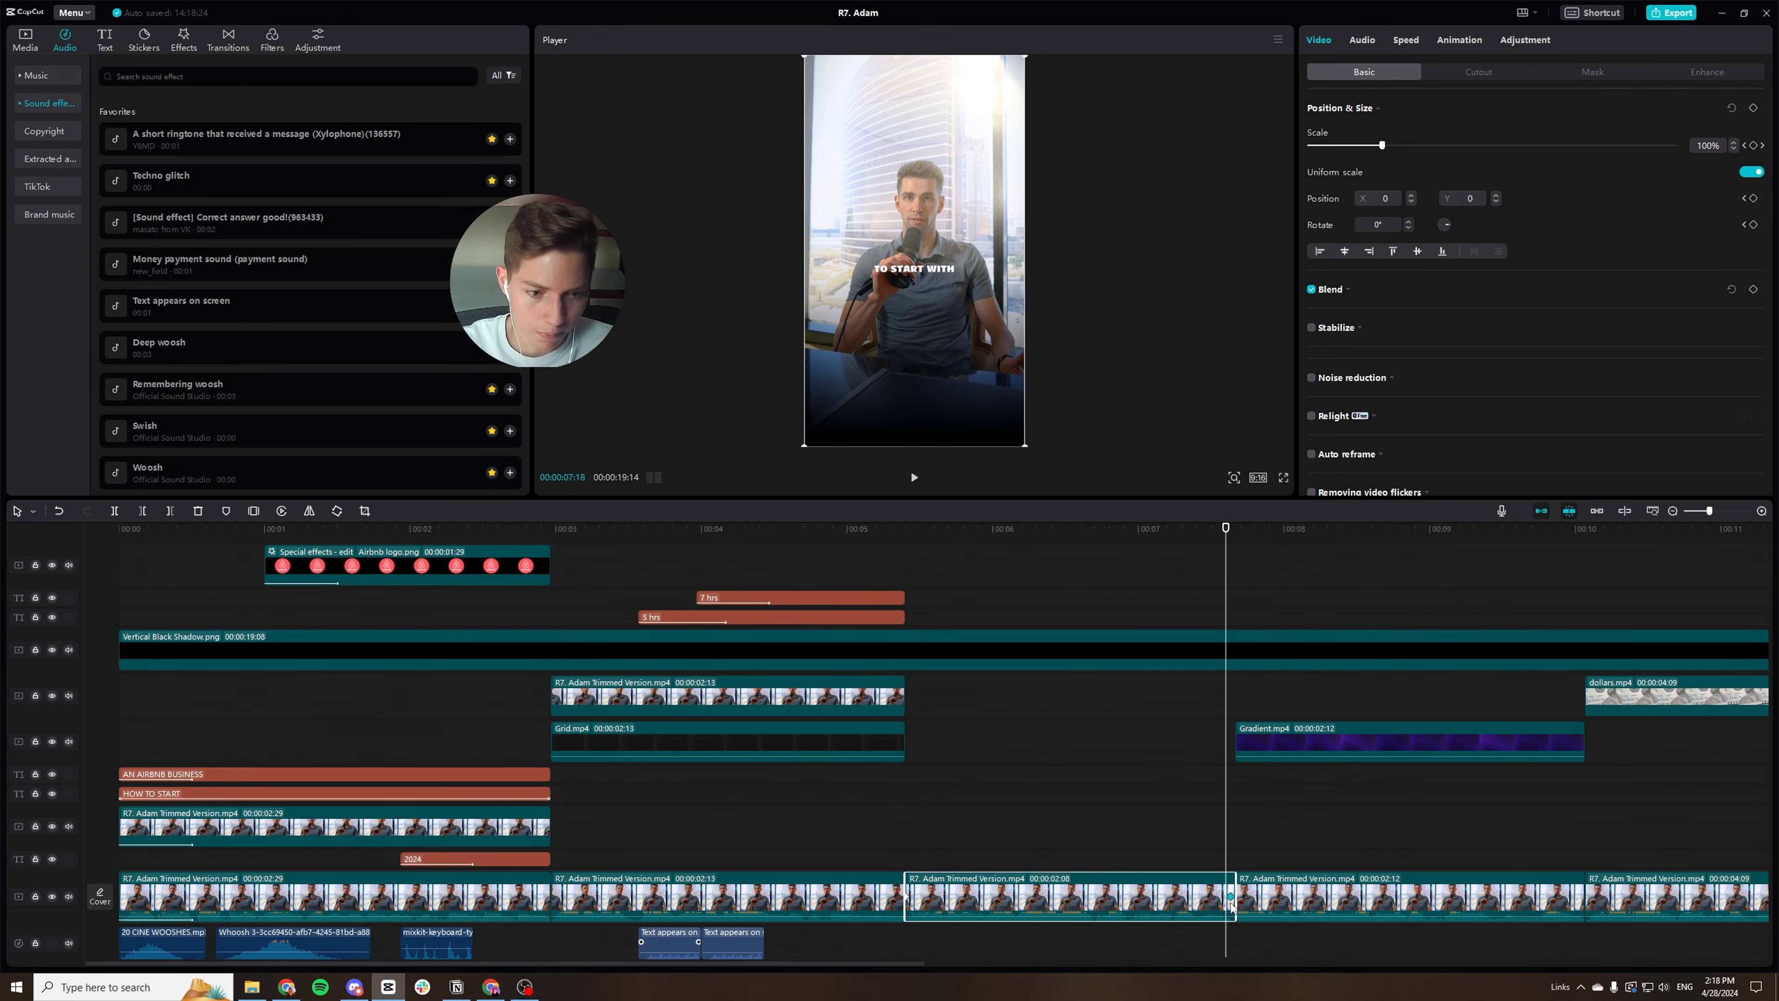
Play the video full screen from 00:00:05:12 to check the third clip's zoom animation.
click(903, 616)
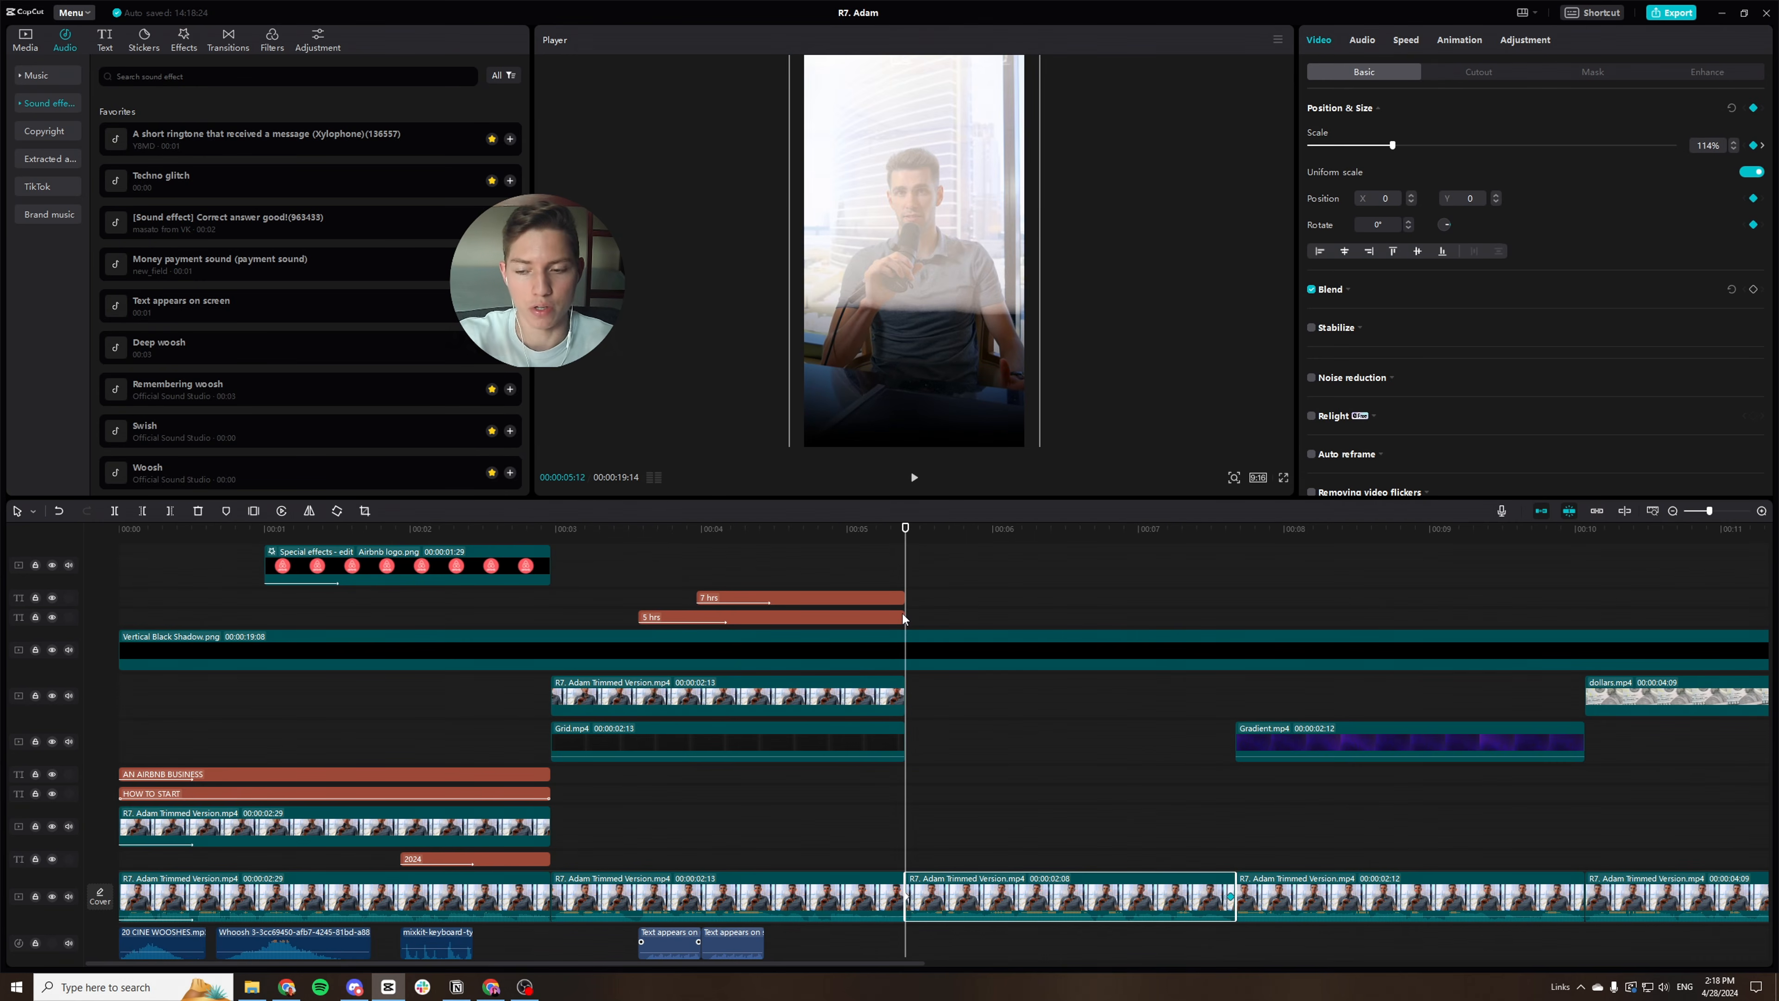
key(ctrl+shift+f)
key(space)
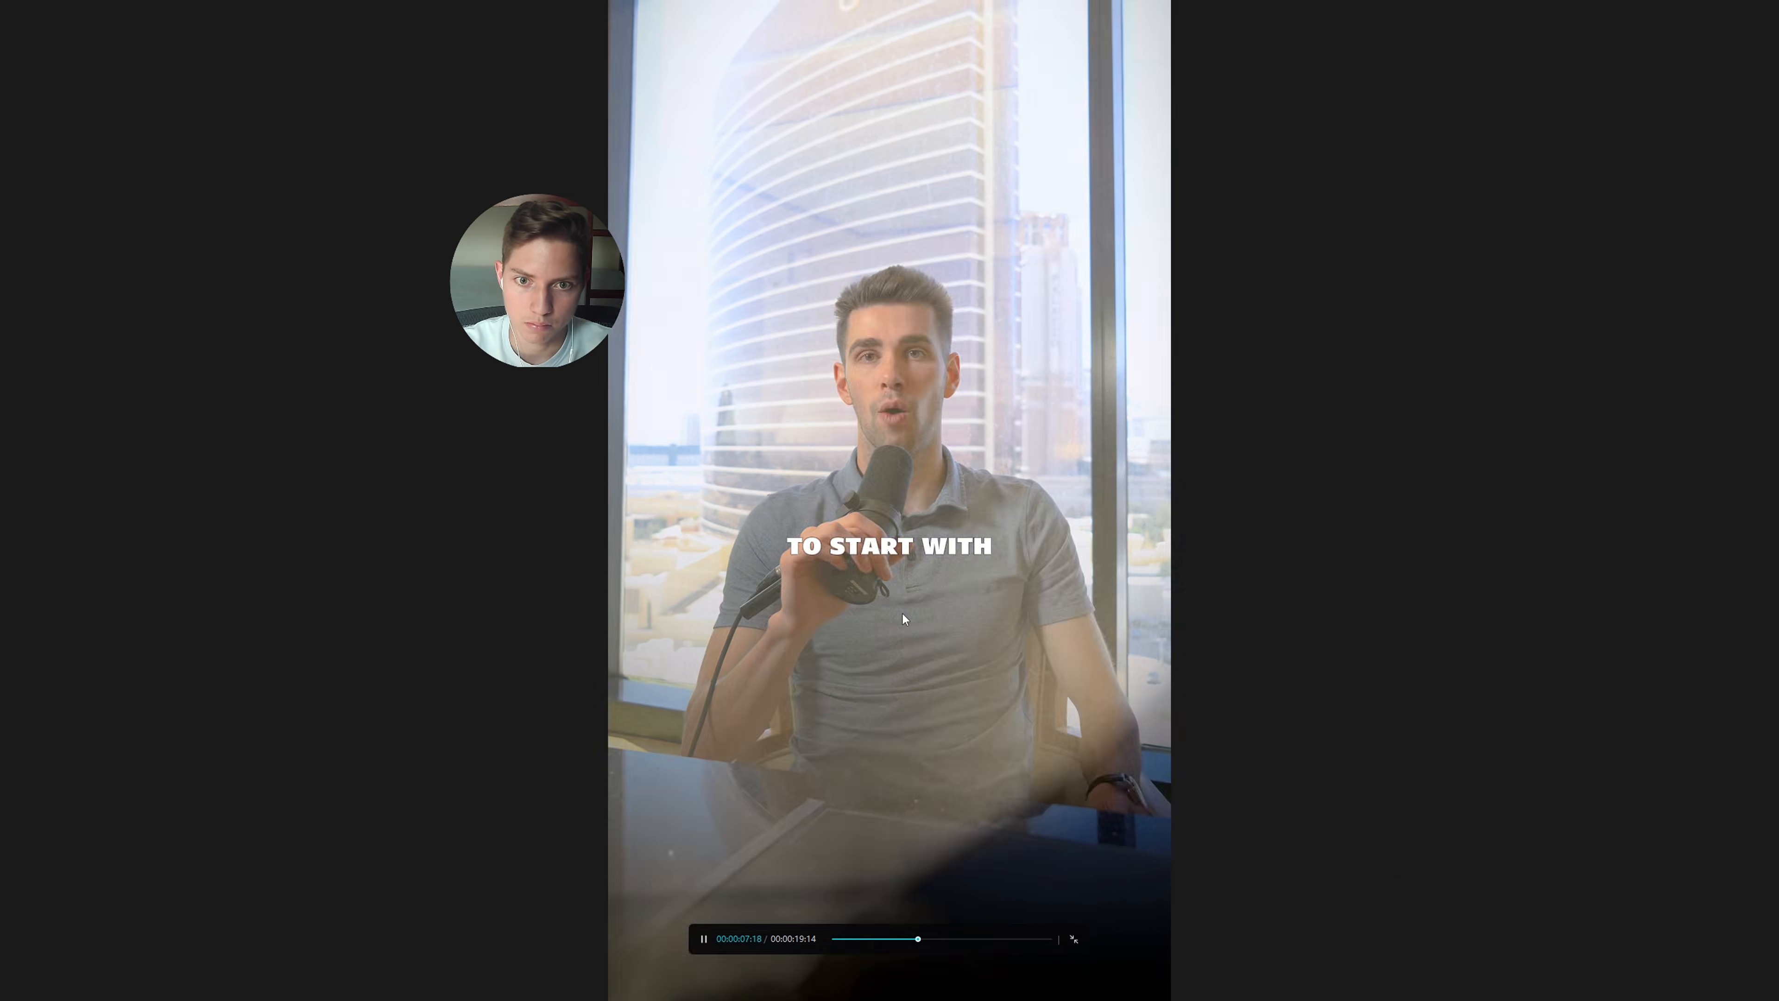
key(Escape)
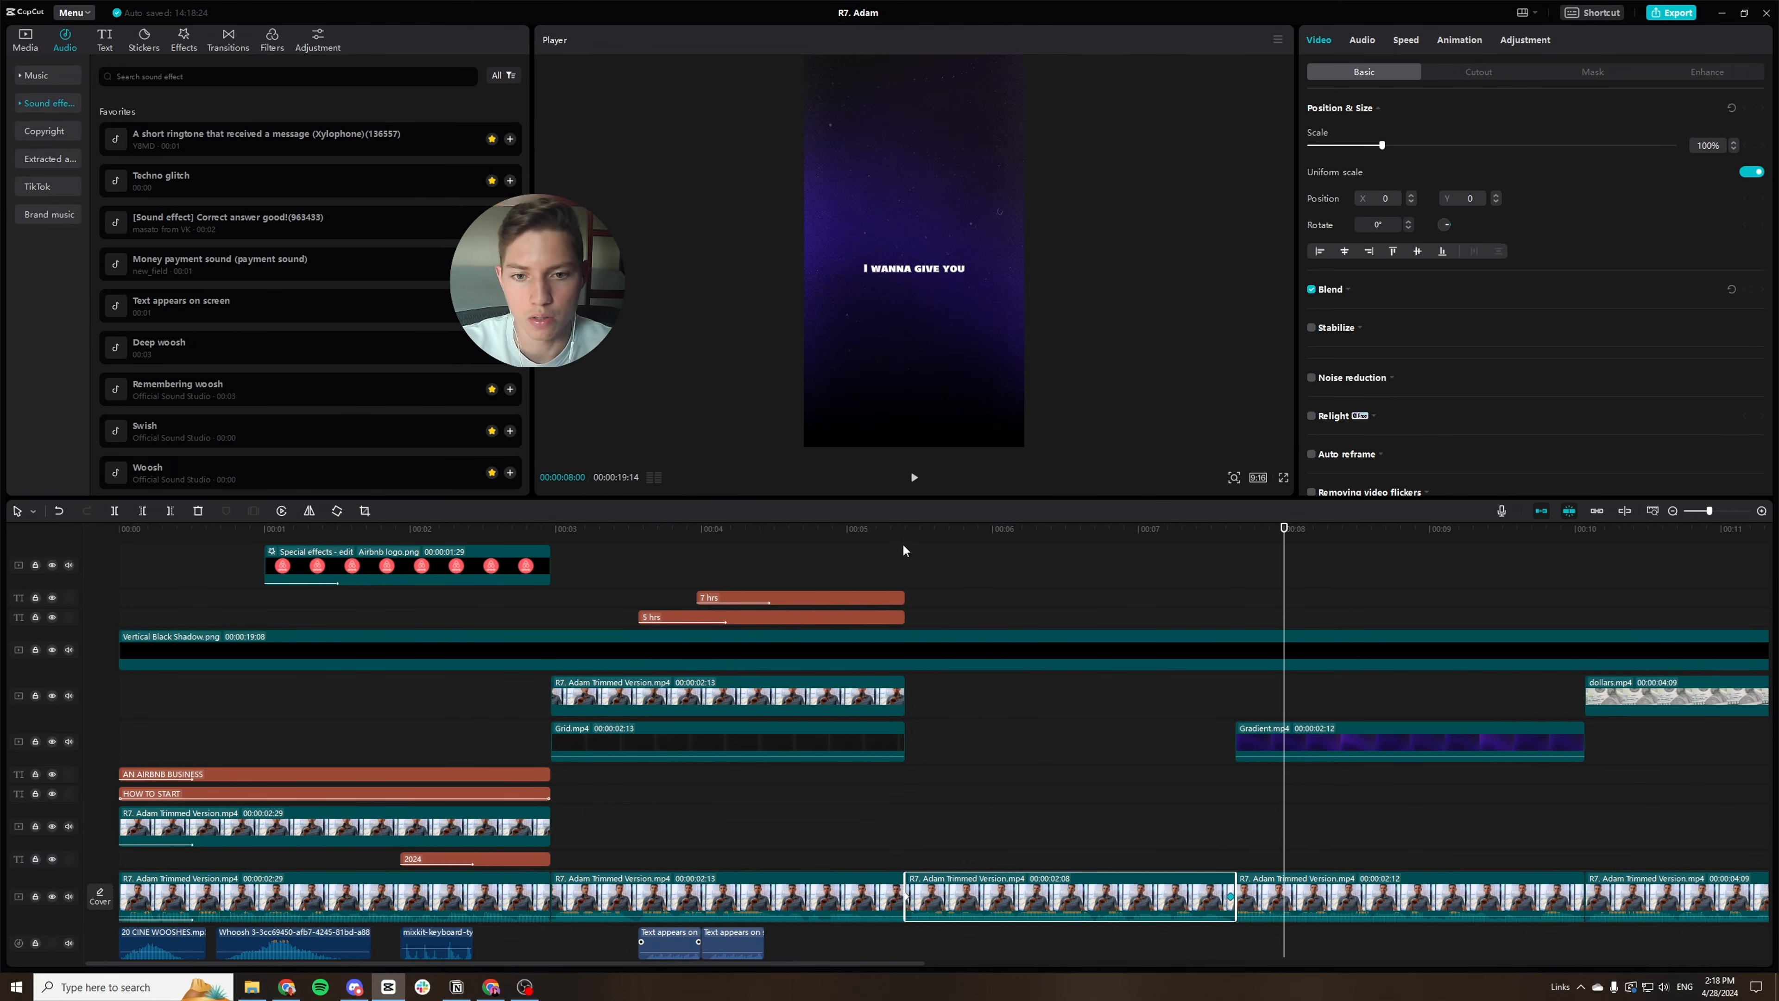
Play the video full screen from the very beginning through the first three clips to review the edits.
drag(904, 544, 104, 666)
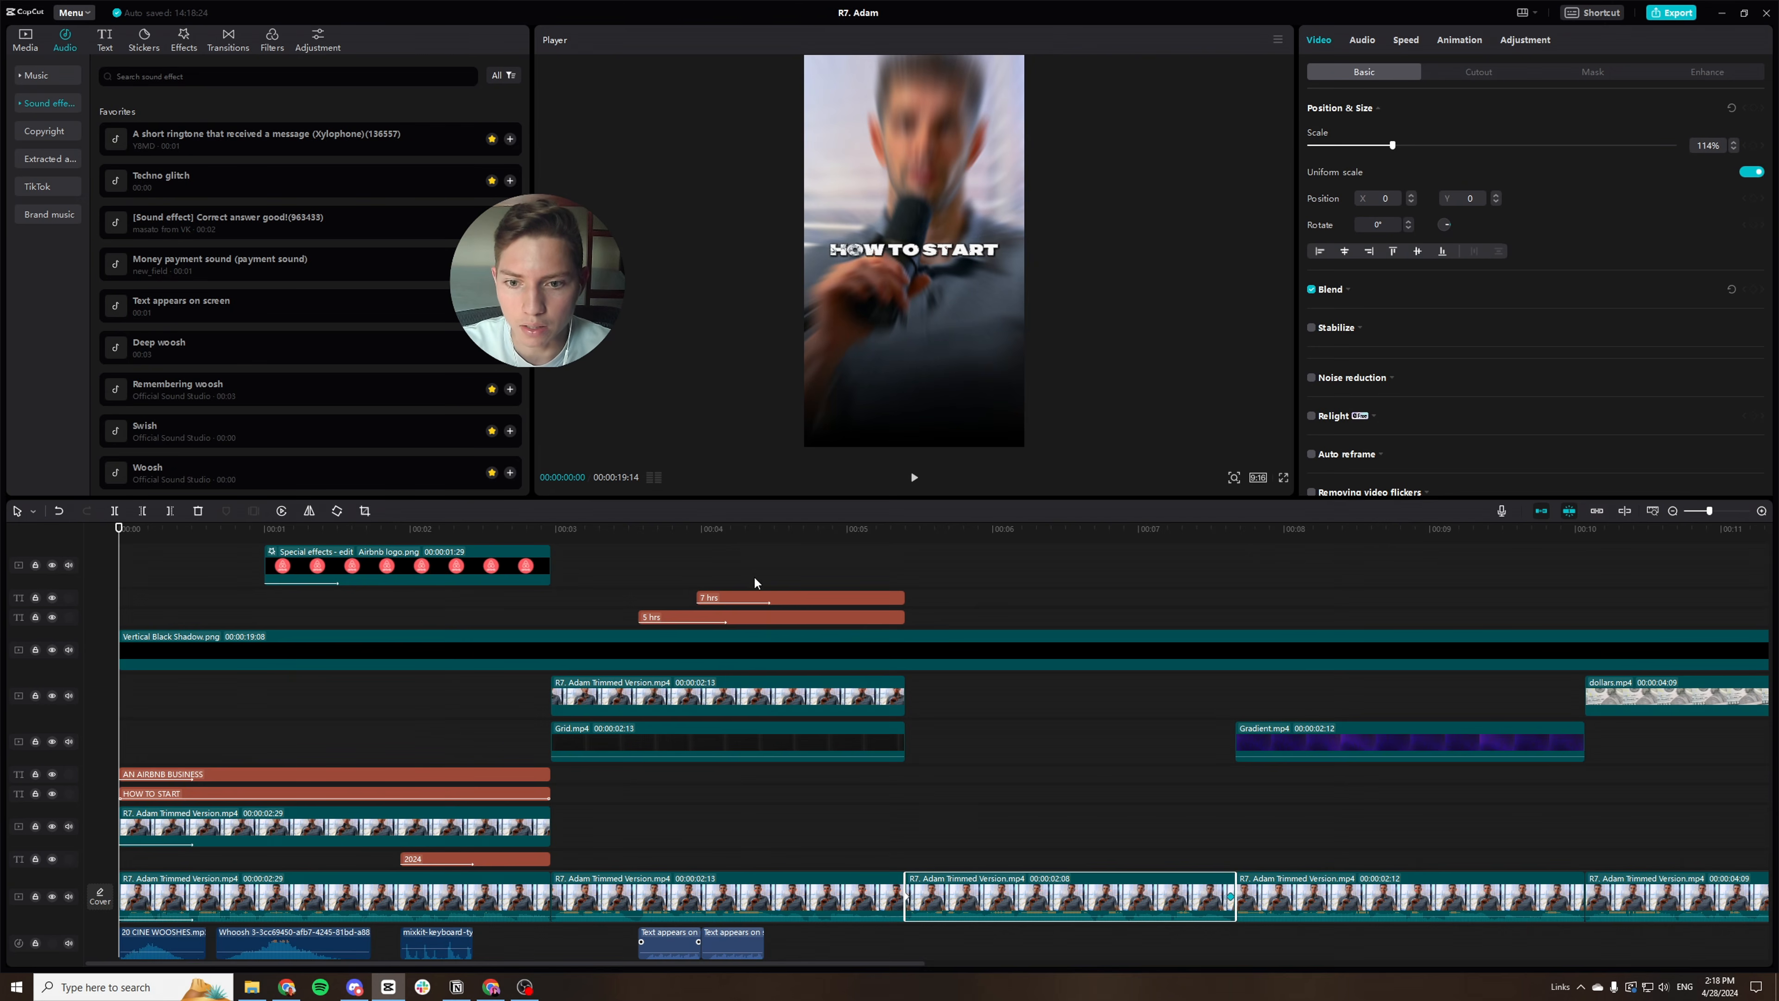
drag(754, 576, 780, 905)
click(801, 704)
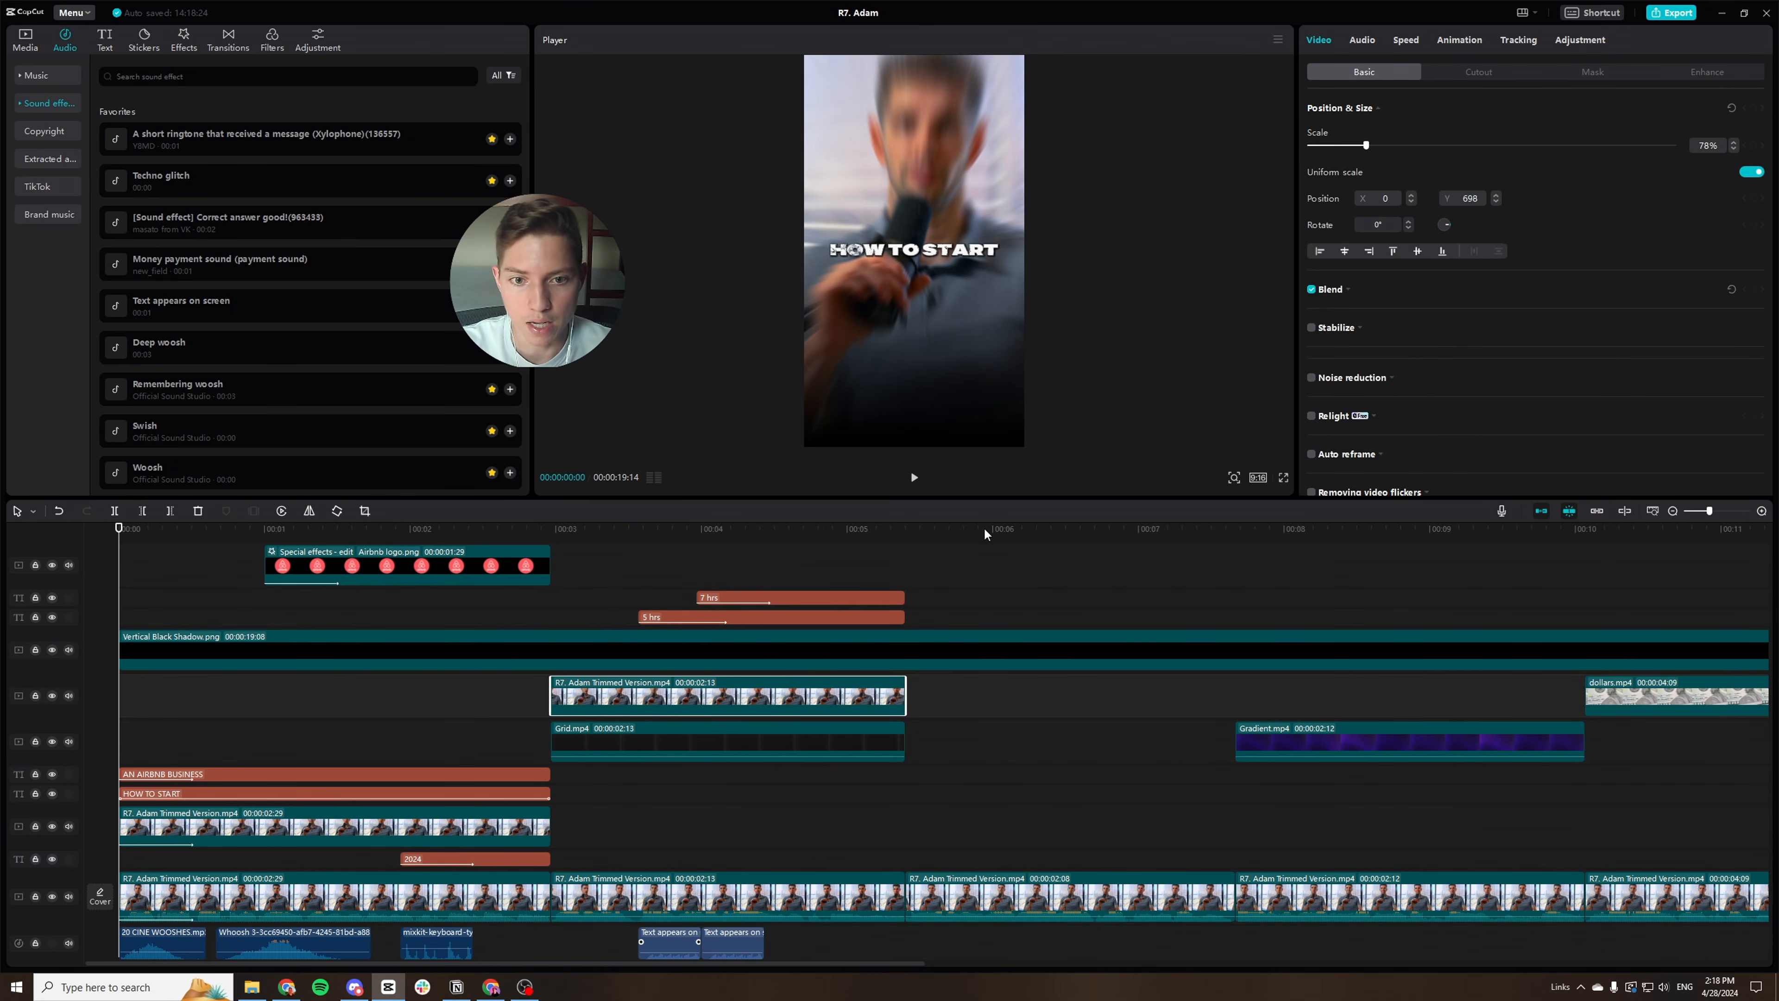
drag(992, 567, 1058, 917)
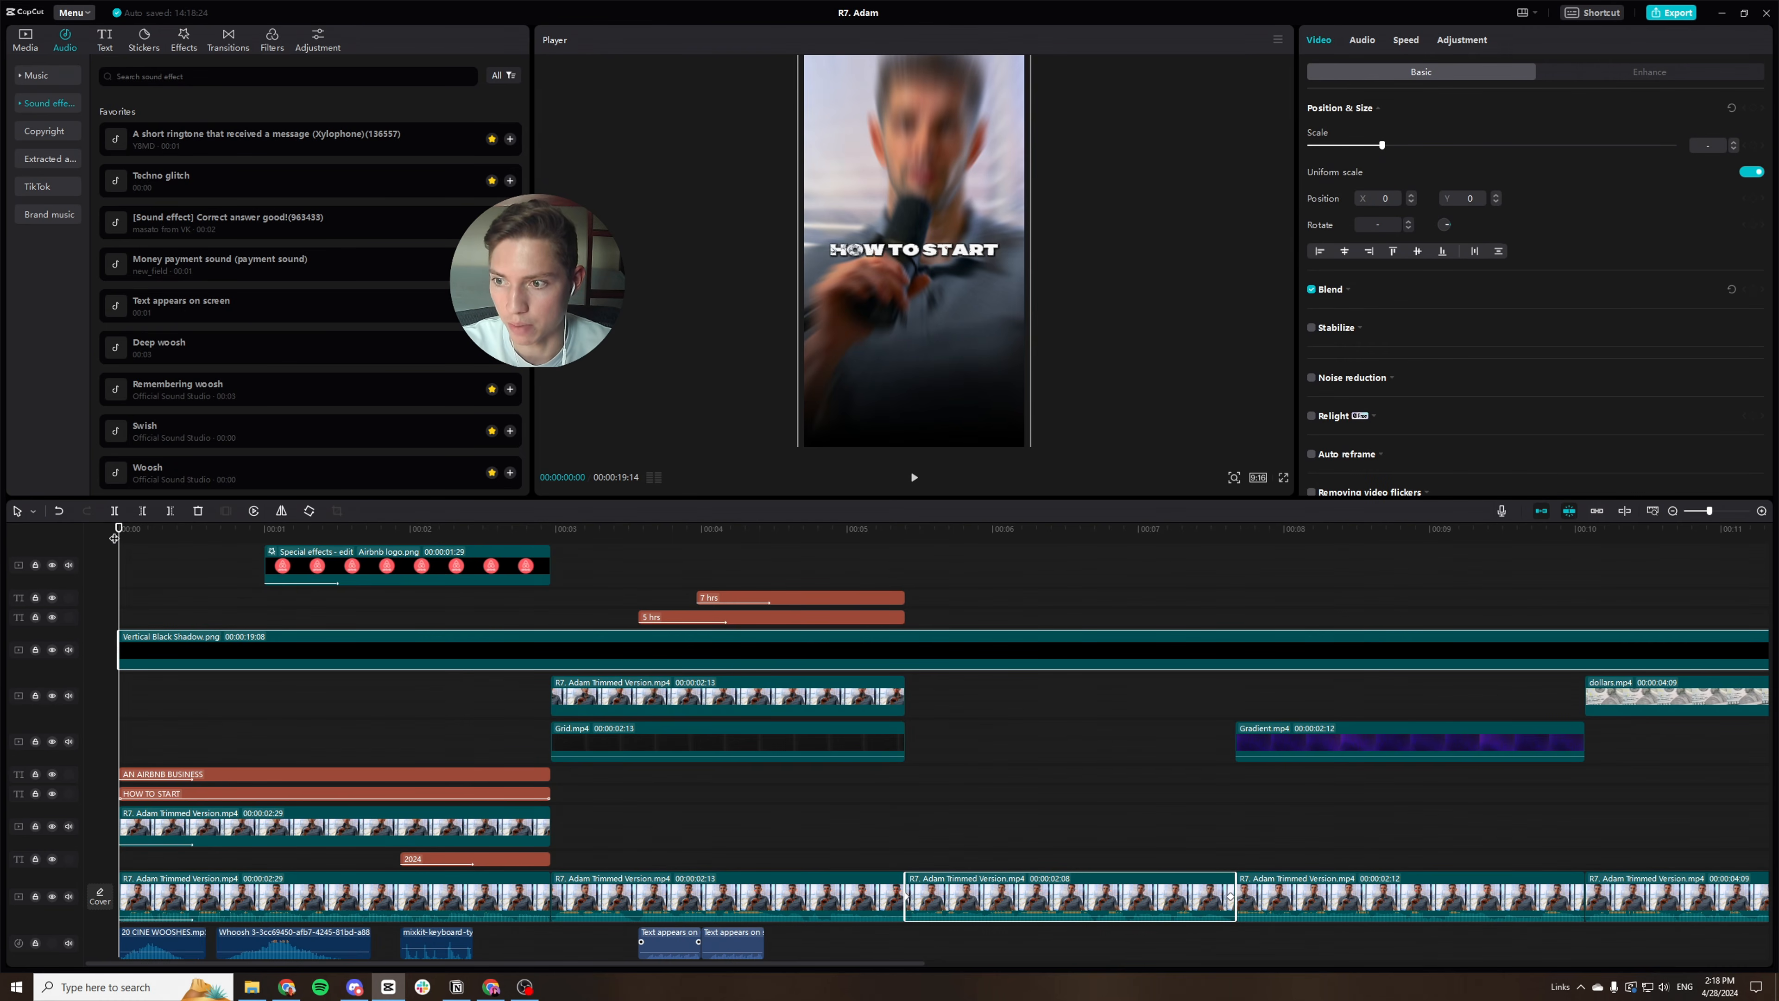
key(ctrl+shift+f)
key(space)
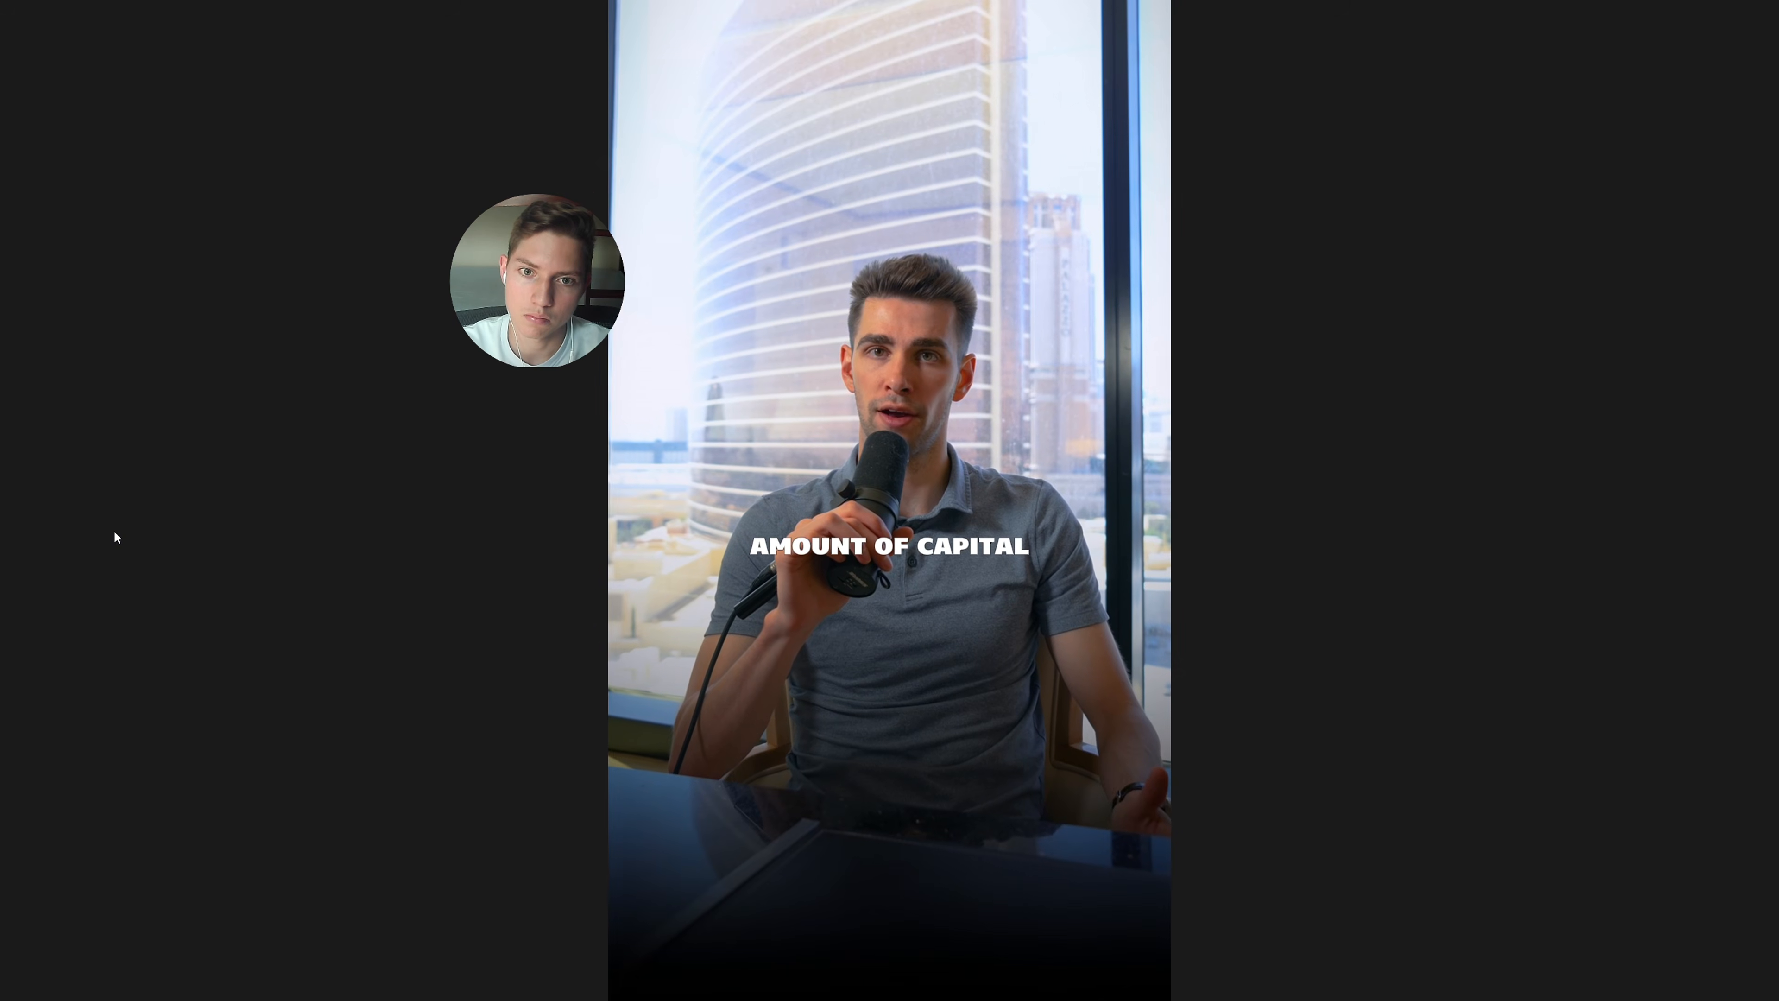
key(Escape)
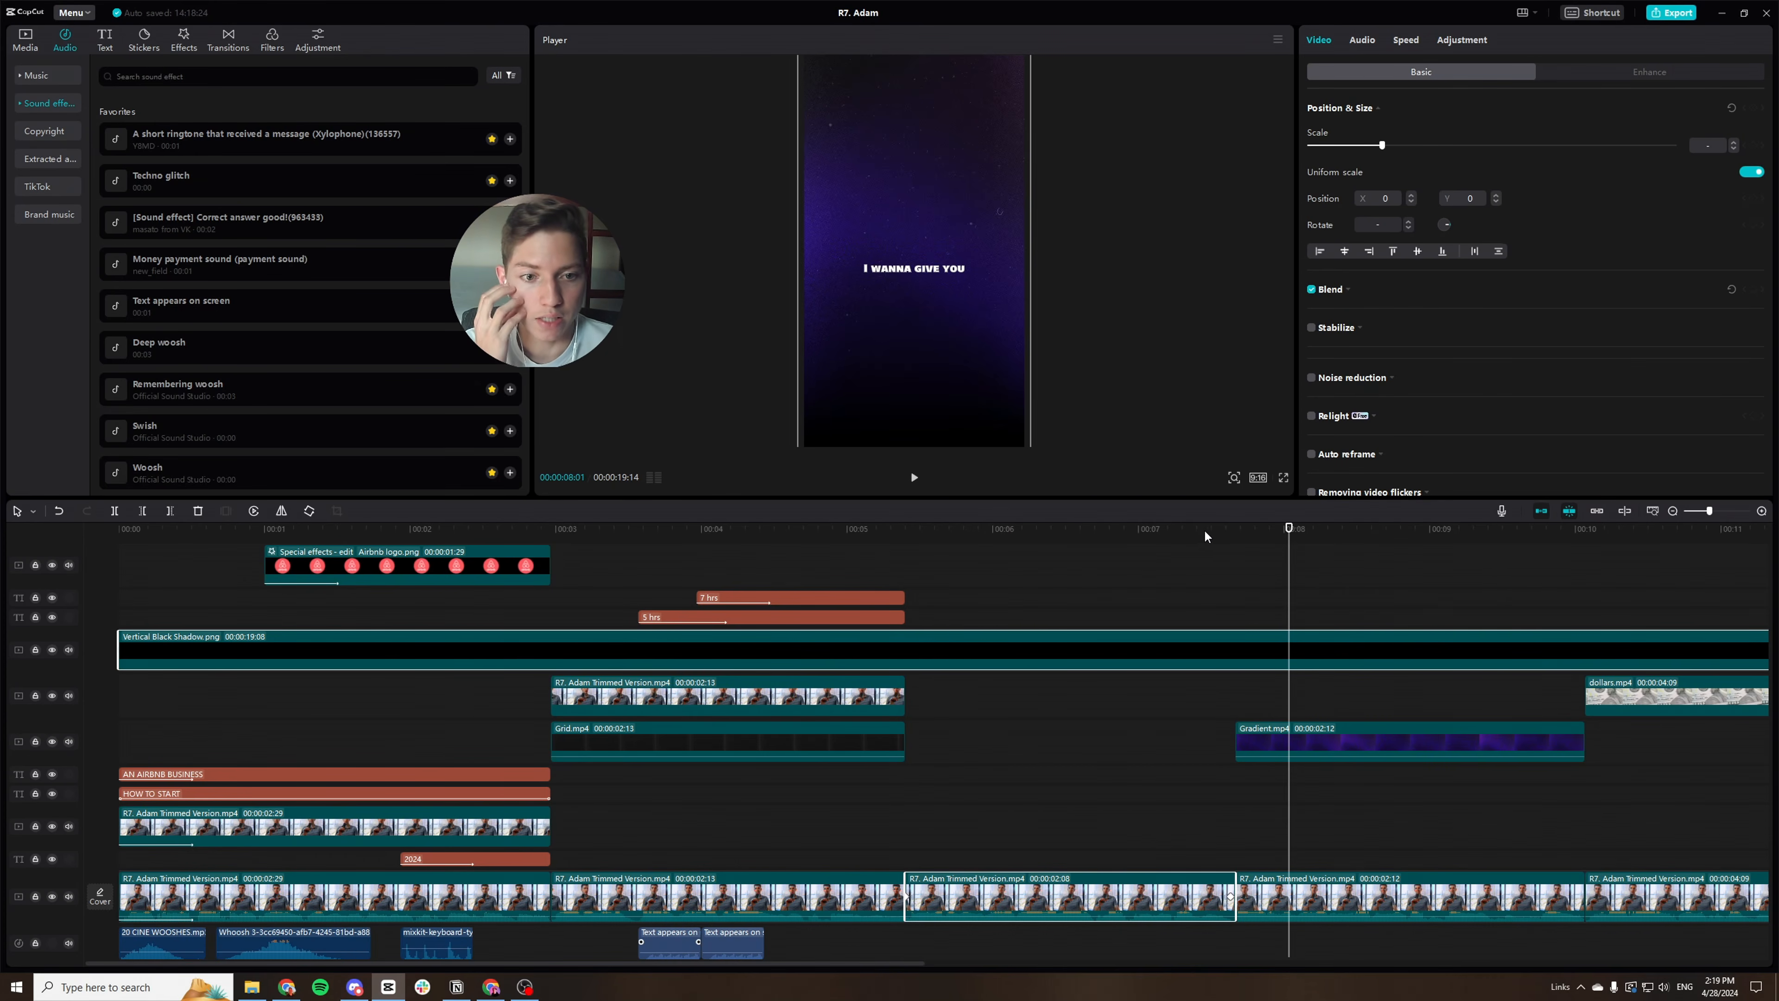
Duplicate the main-track clip starting at 00:00:07:20 onto the Gradient.mp4 track and move Gradient.mp4 to a free track beneath the copy.
click(1221, 531)
drag(1221, 534, 1236, 540)
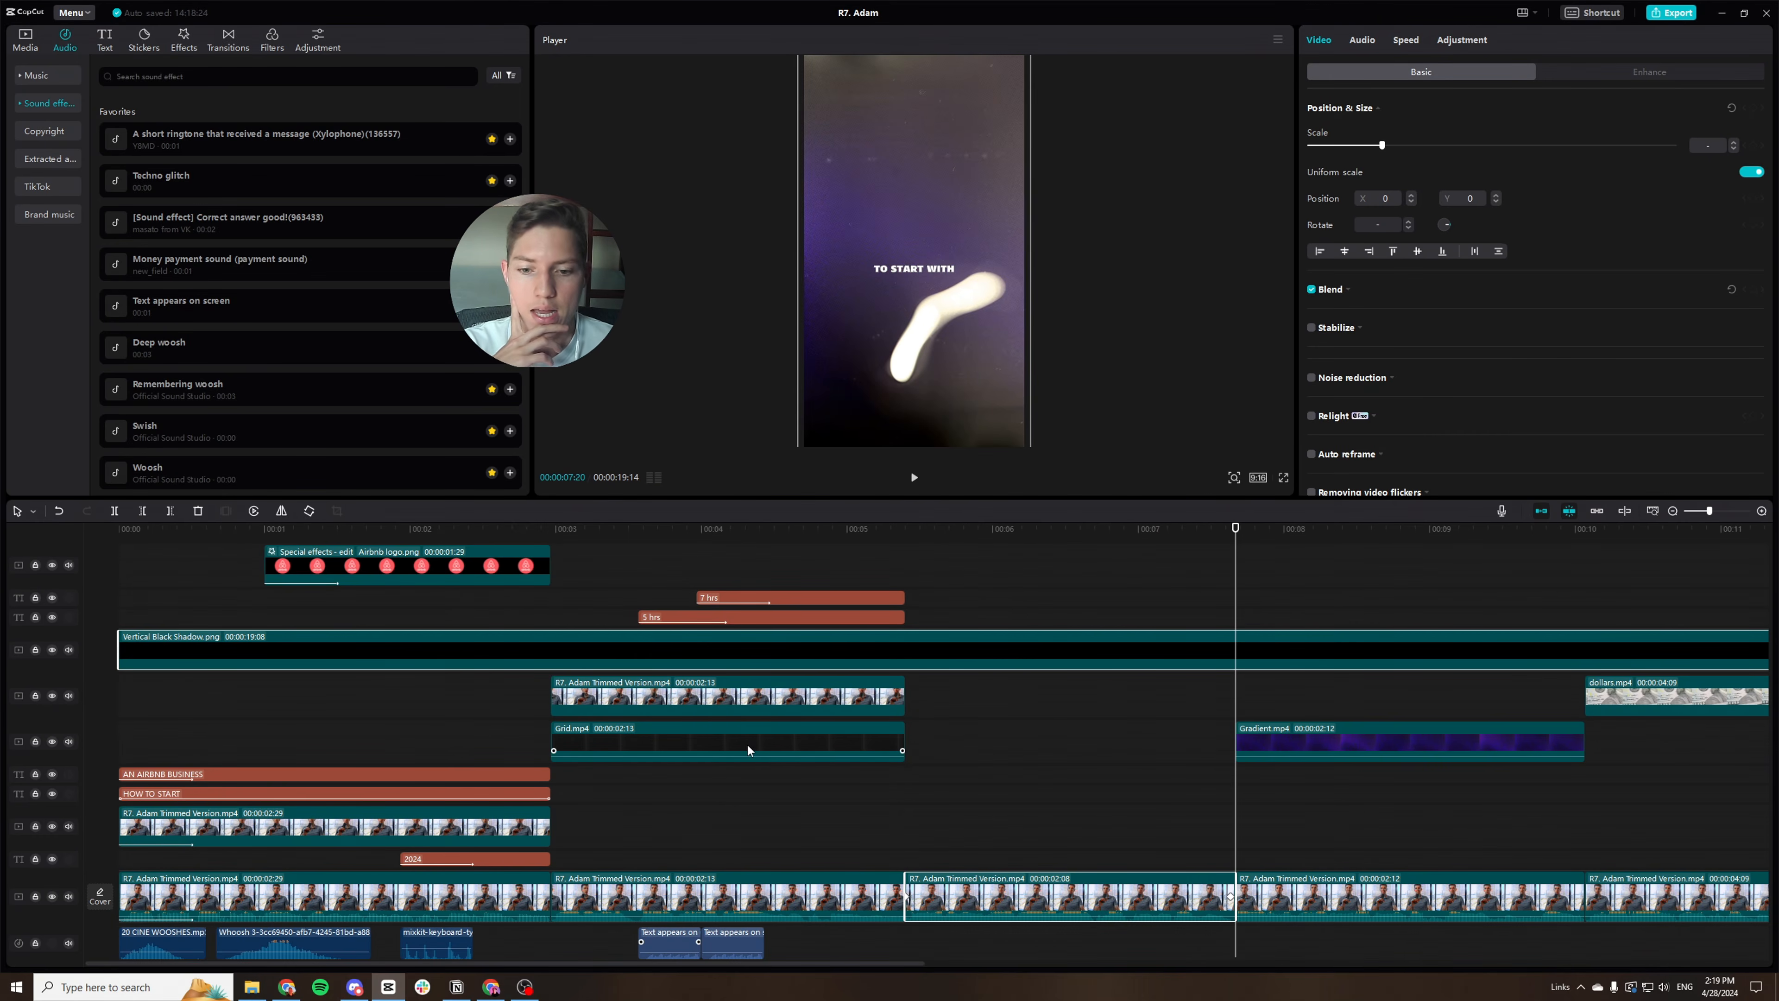
scroll(706, 775, right, 5)
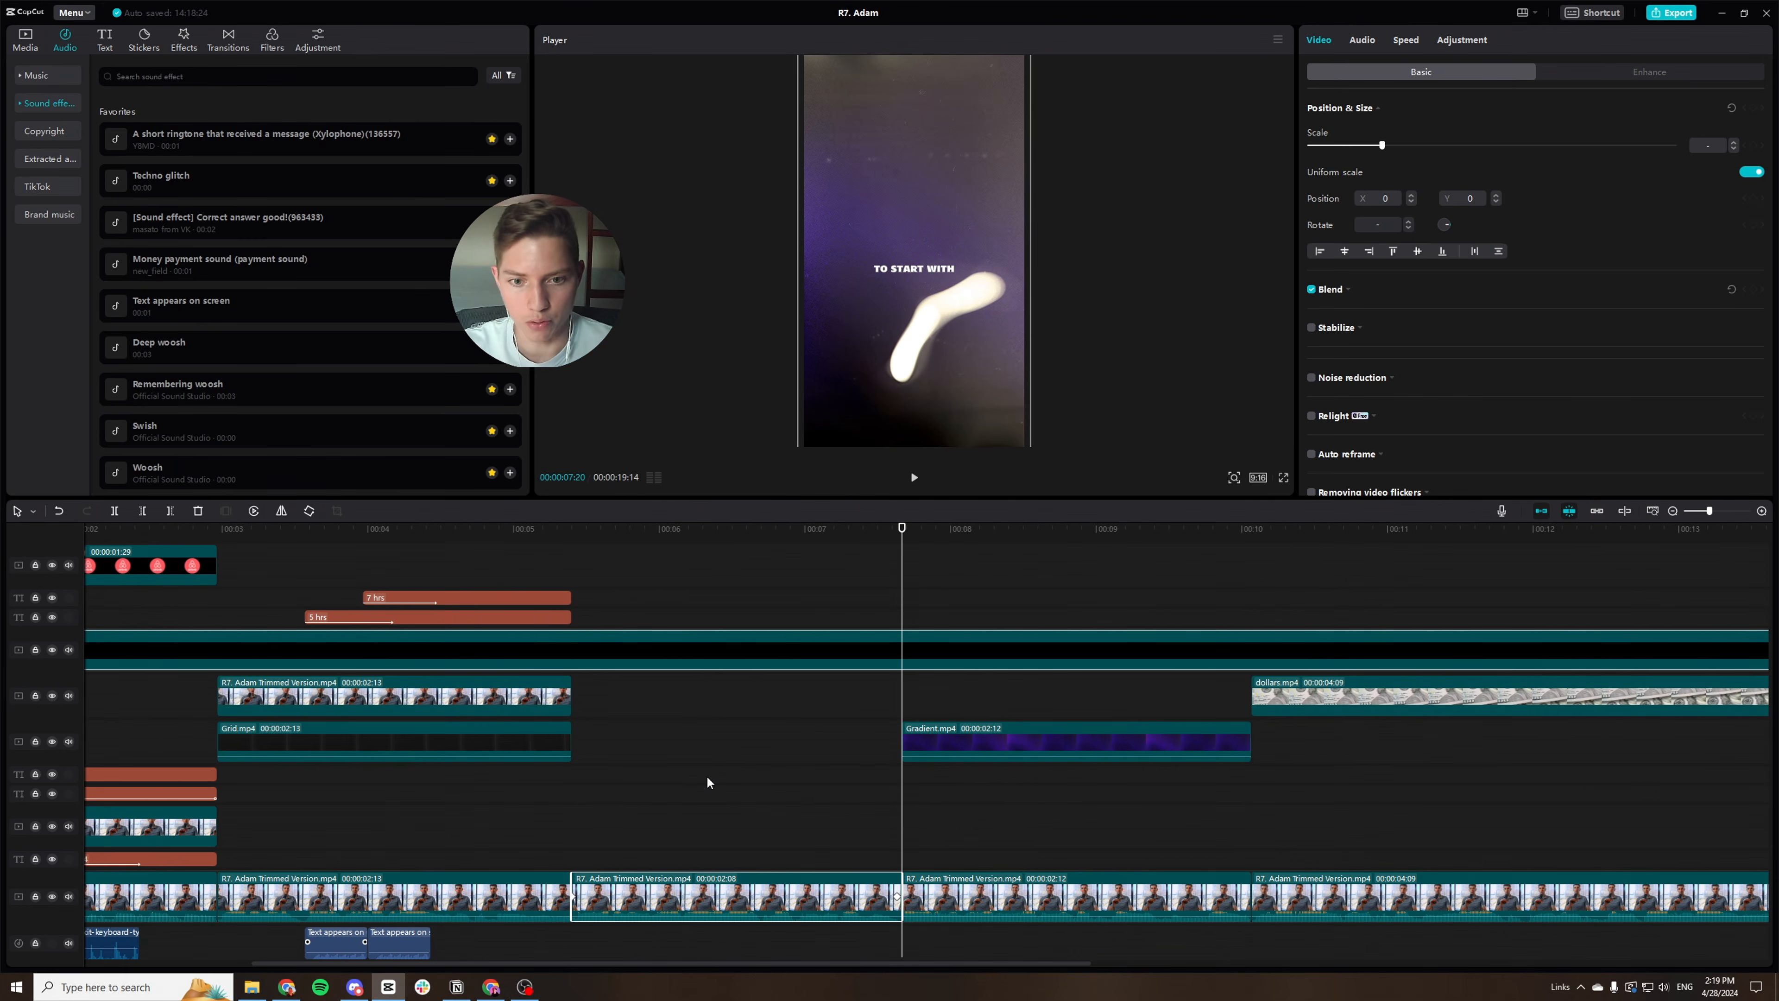
click(957, 750)
click(1028, 898)
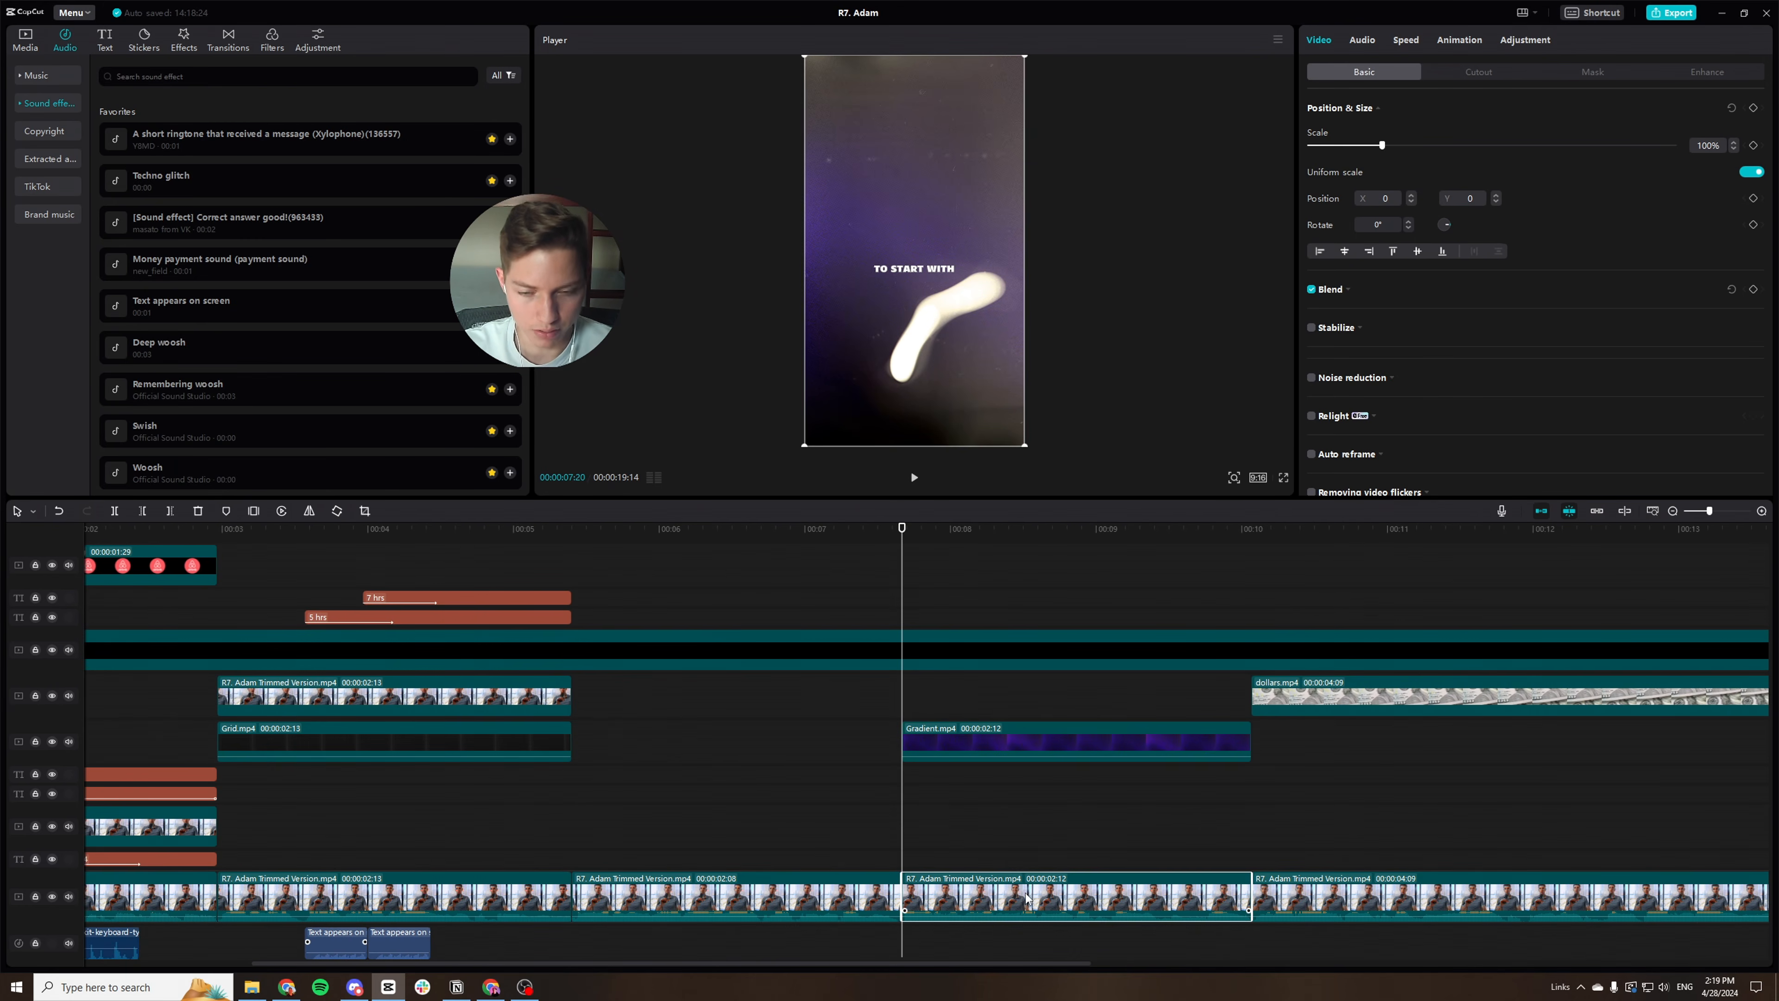
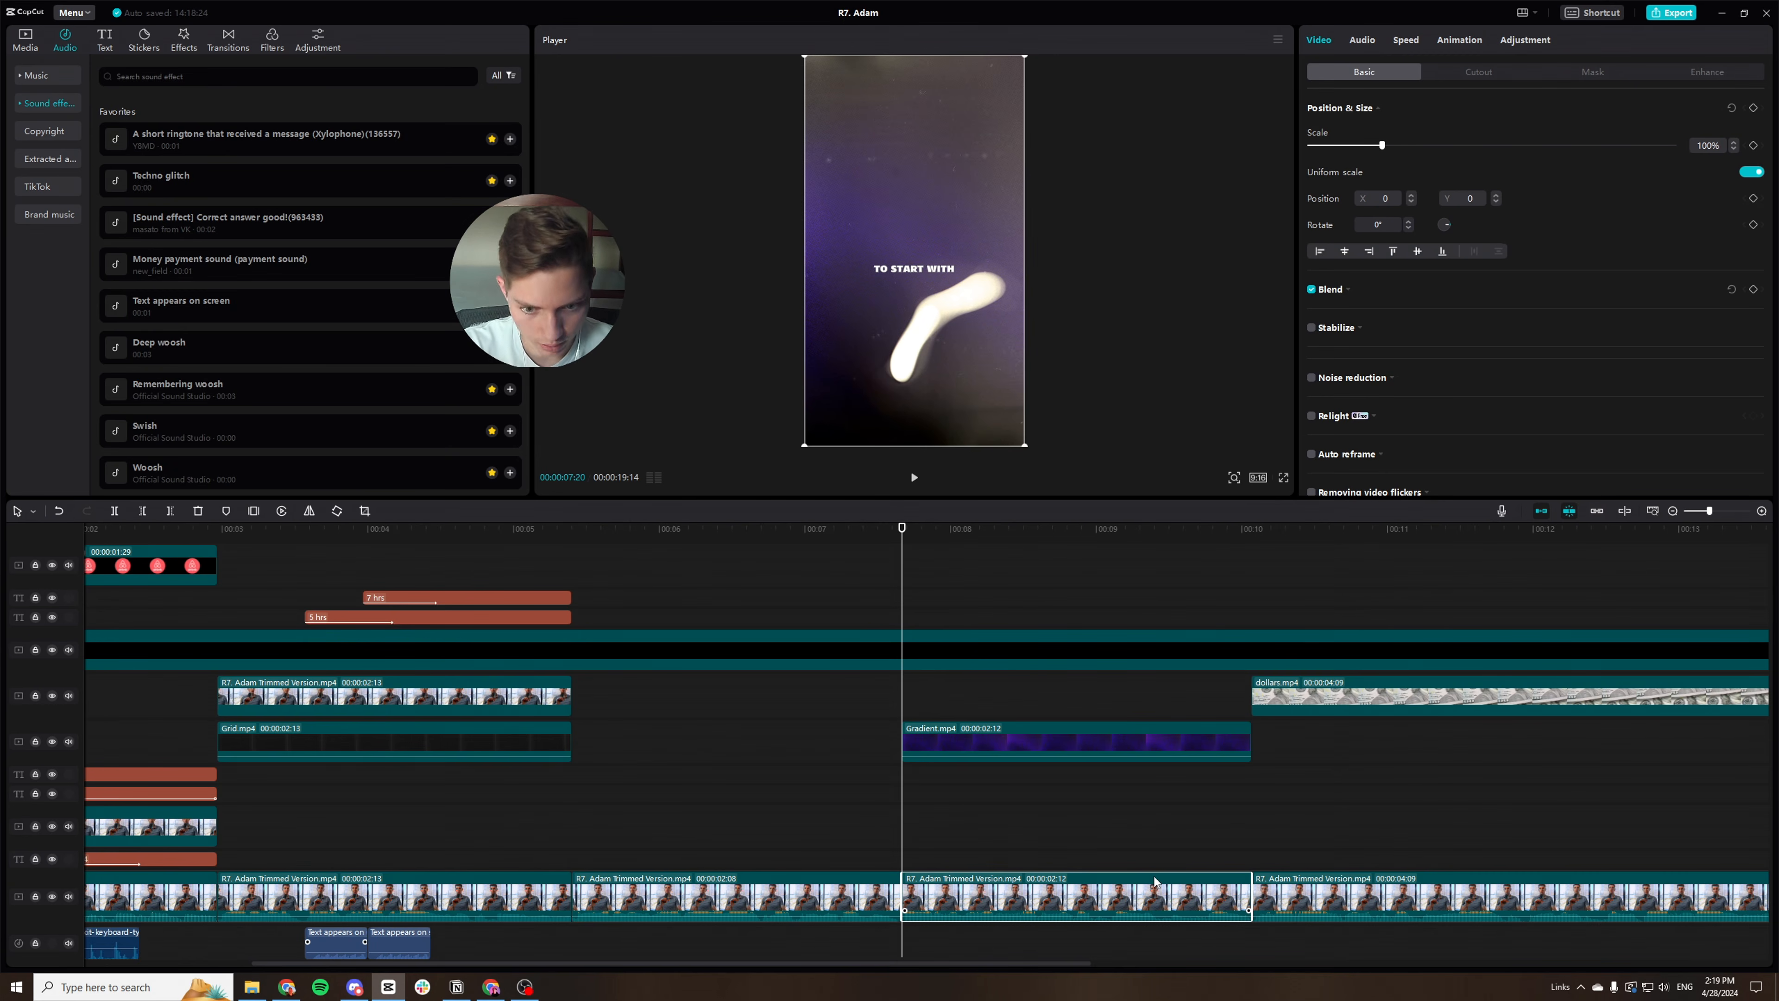
scroll(1155, 882, down, 1)
drag(1153, 876, 1136, 676)
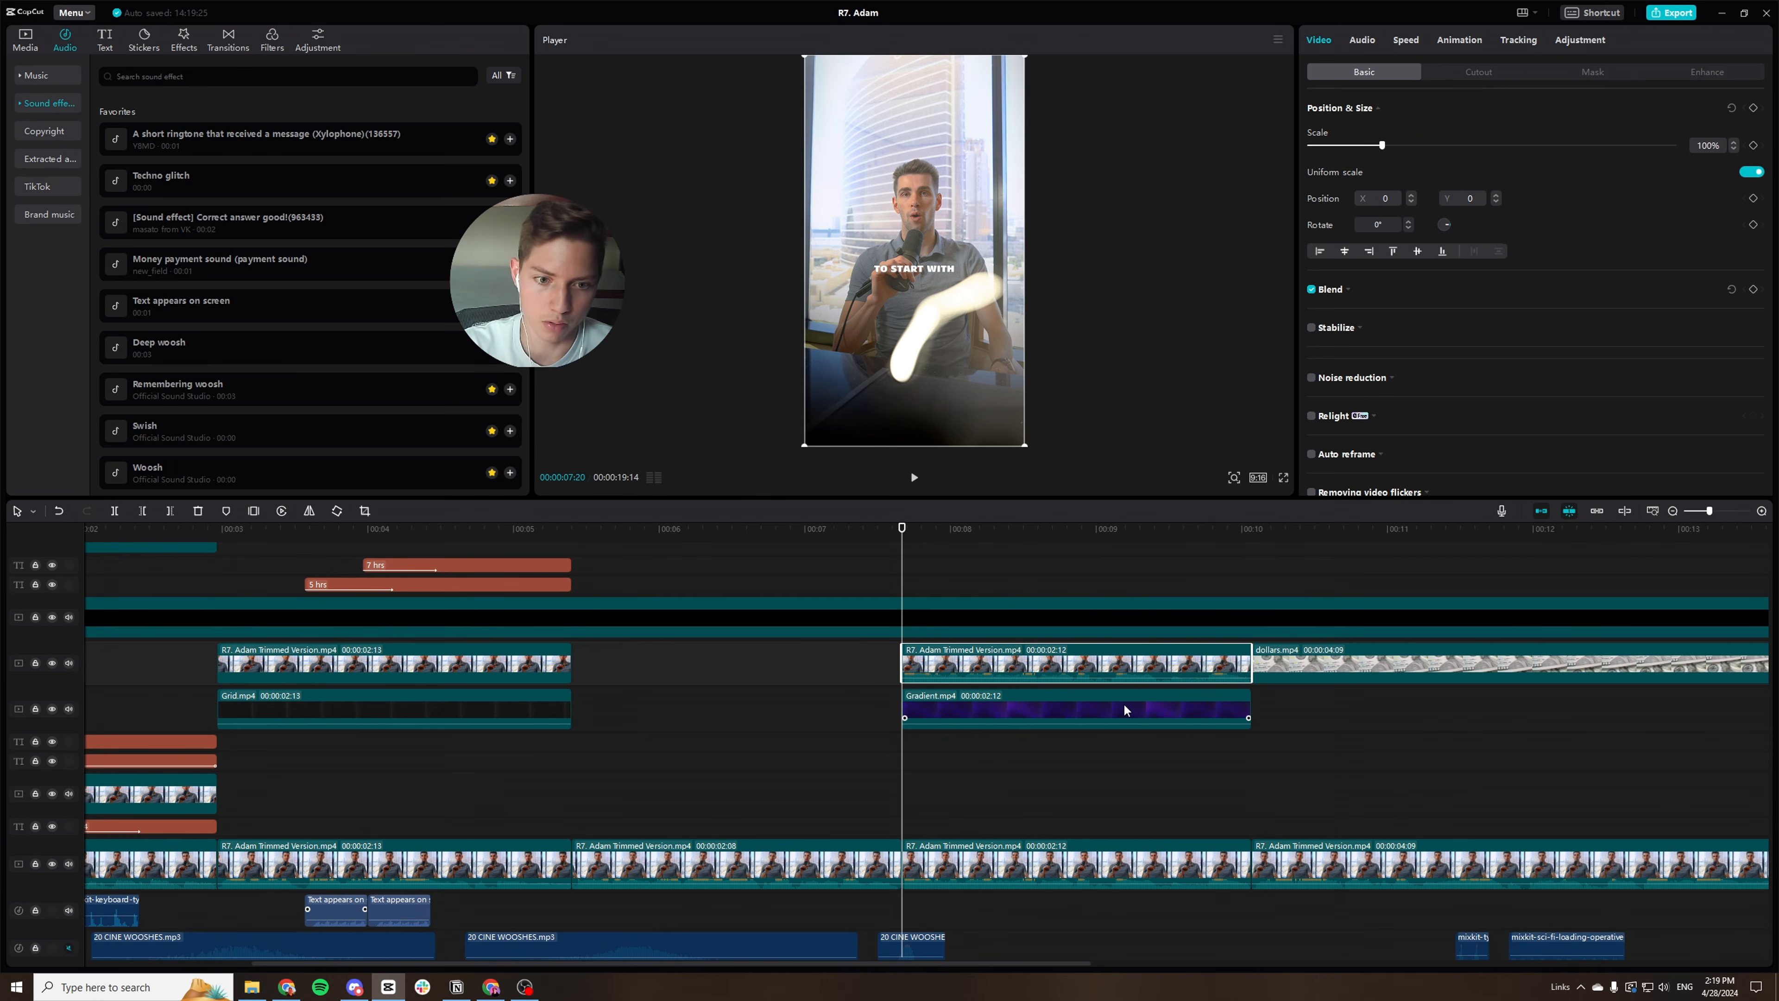
drag(1123, 703, 1126, 791)
drag(1114, 668, 1116, 713)
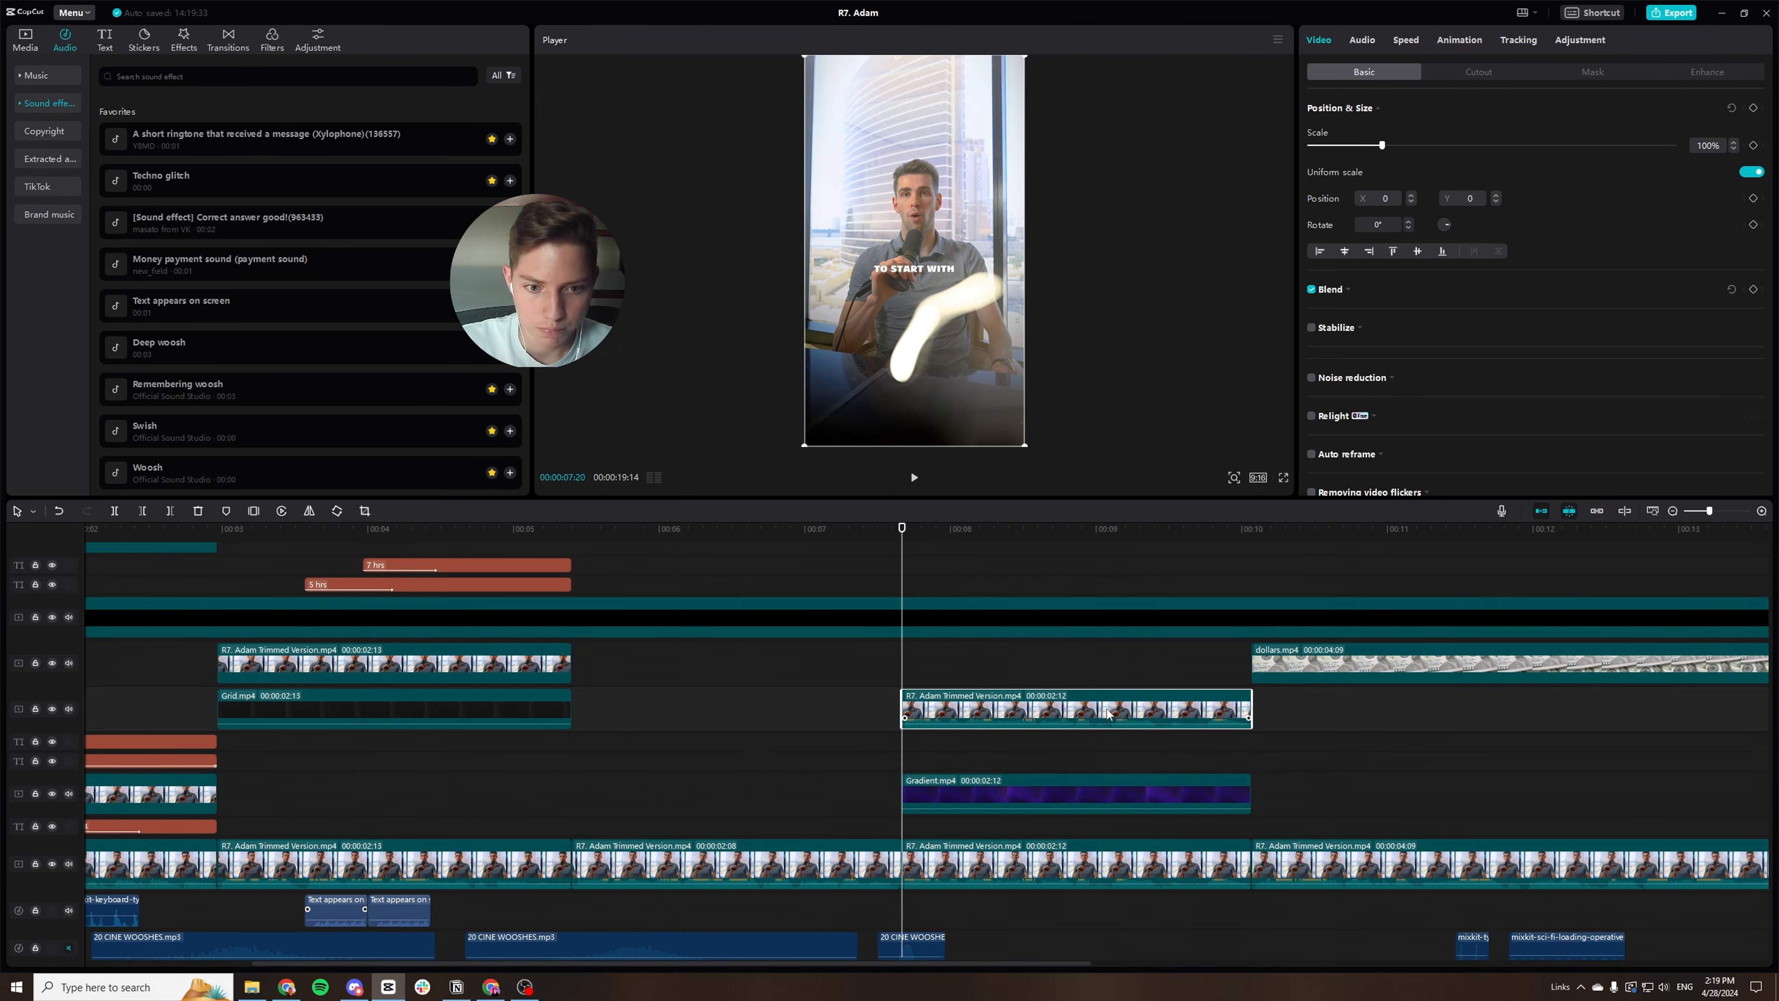
Separate the audio from the copied overlay clip and delete that audio.
right_click(1108, 714)
click(1138, 882)
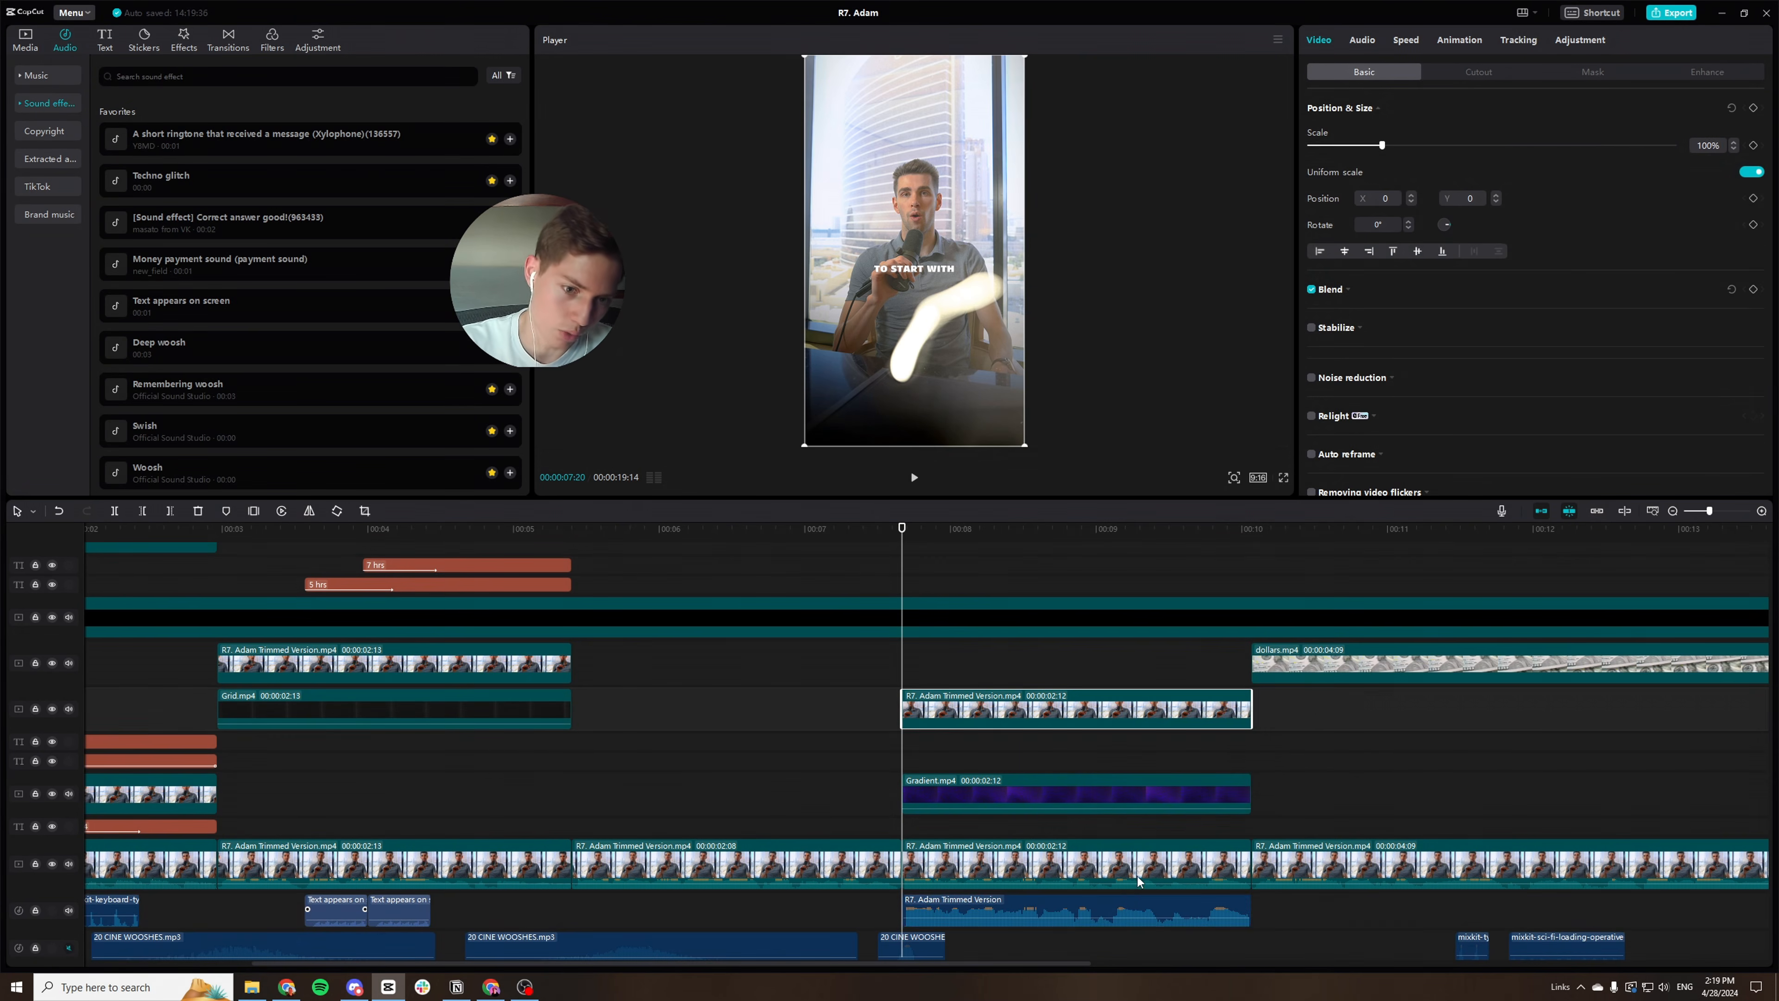
click(1126, 907)
key(Delete)
Apply Auto cutout to the copied overlay clip and preview the speaker over the gradient in full screen.
click(1072, 716)
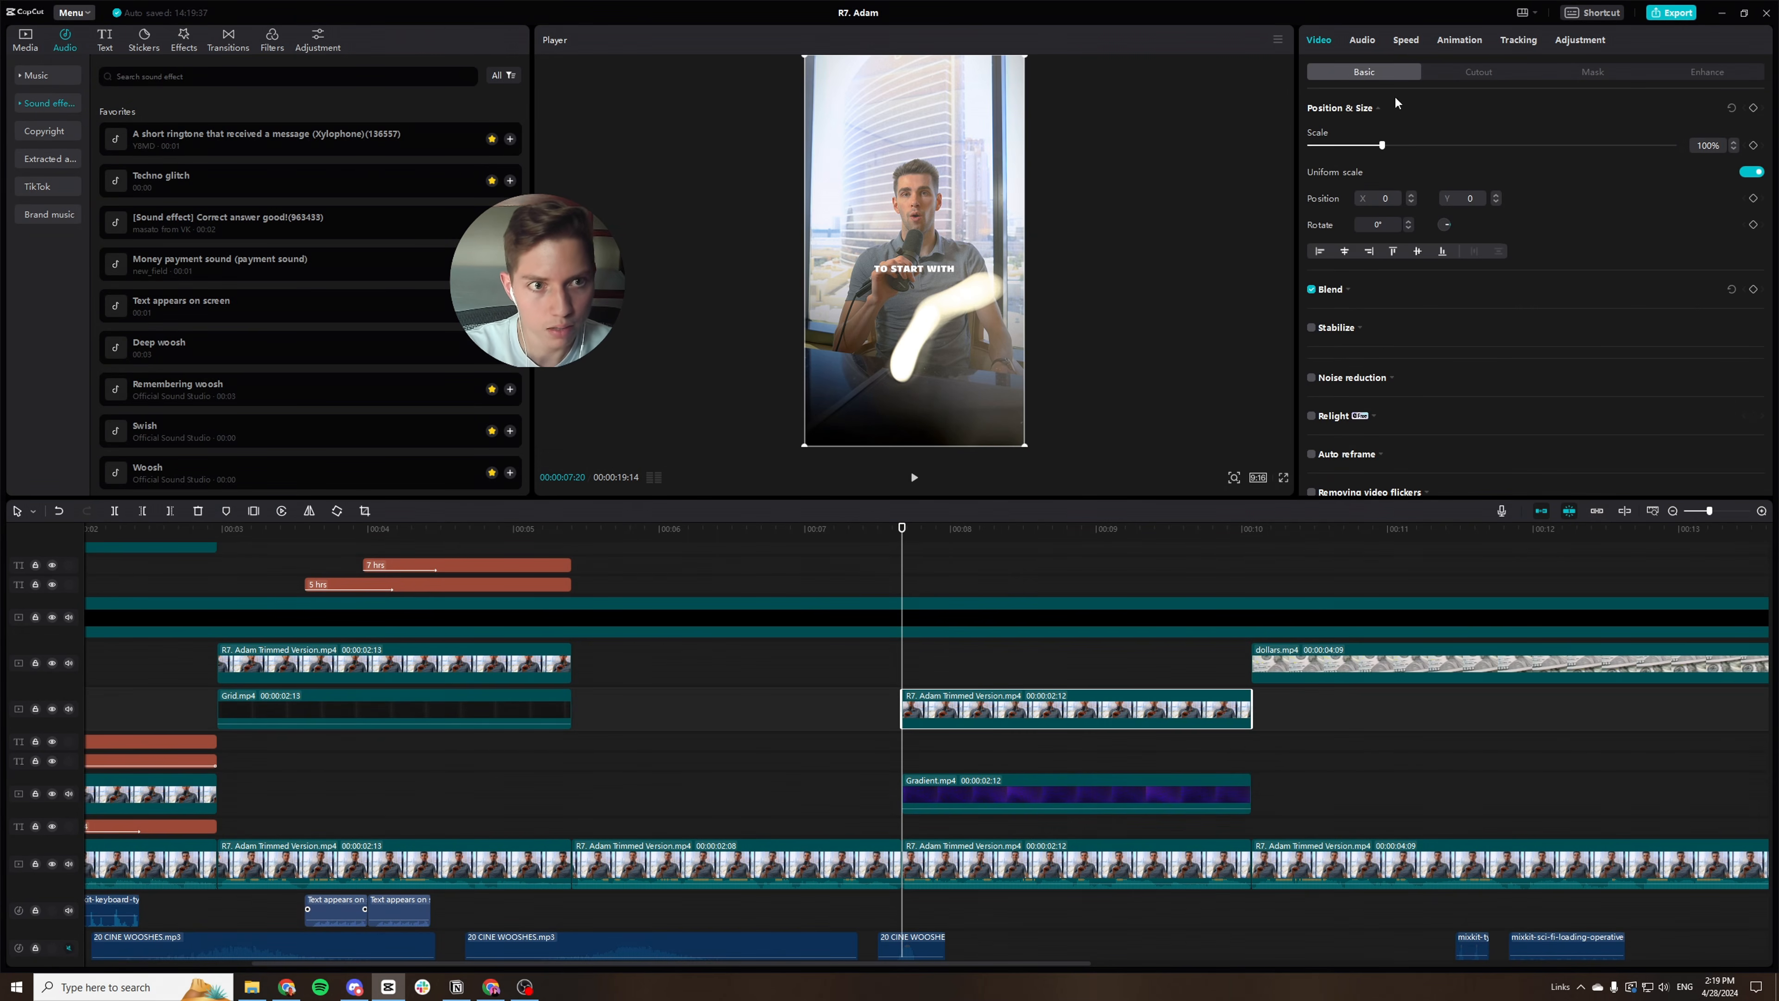
click(1460, 69)
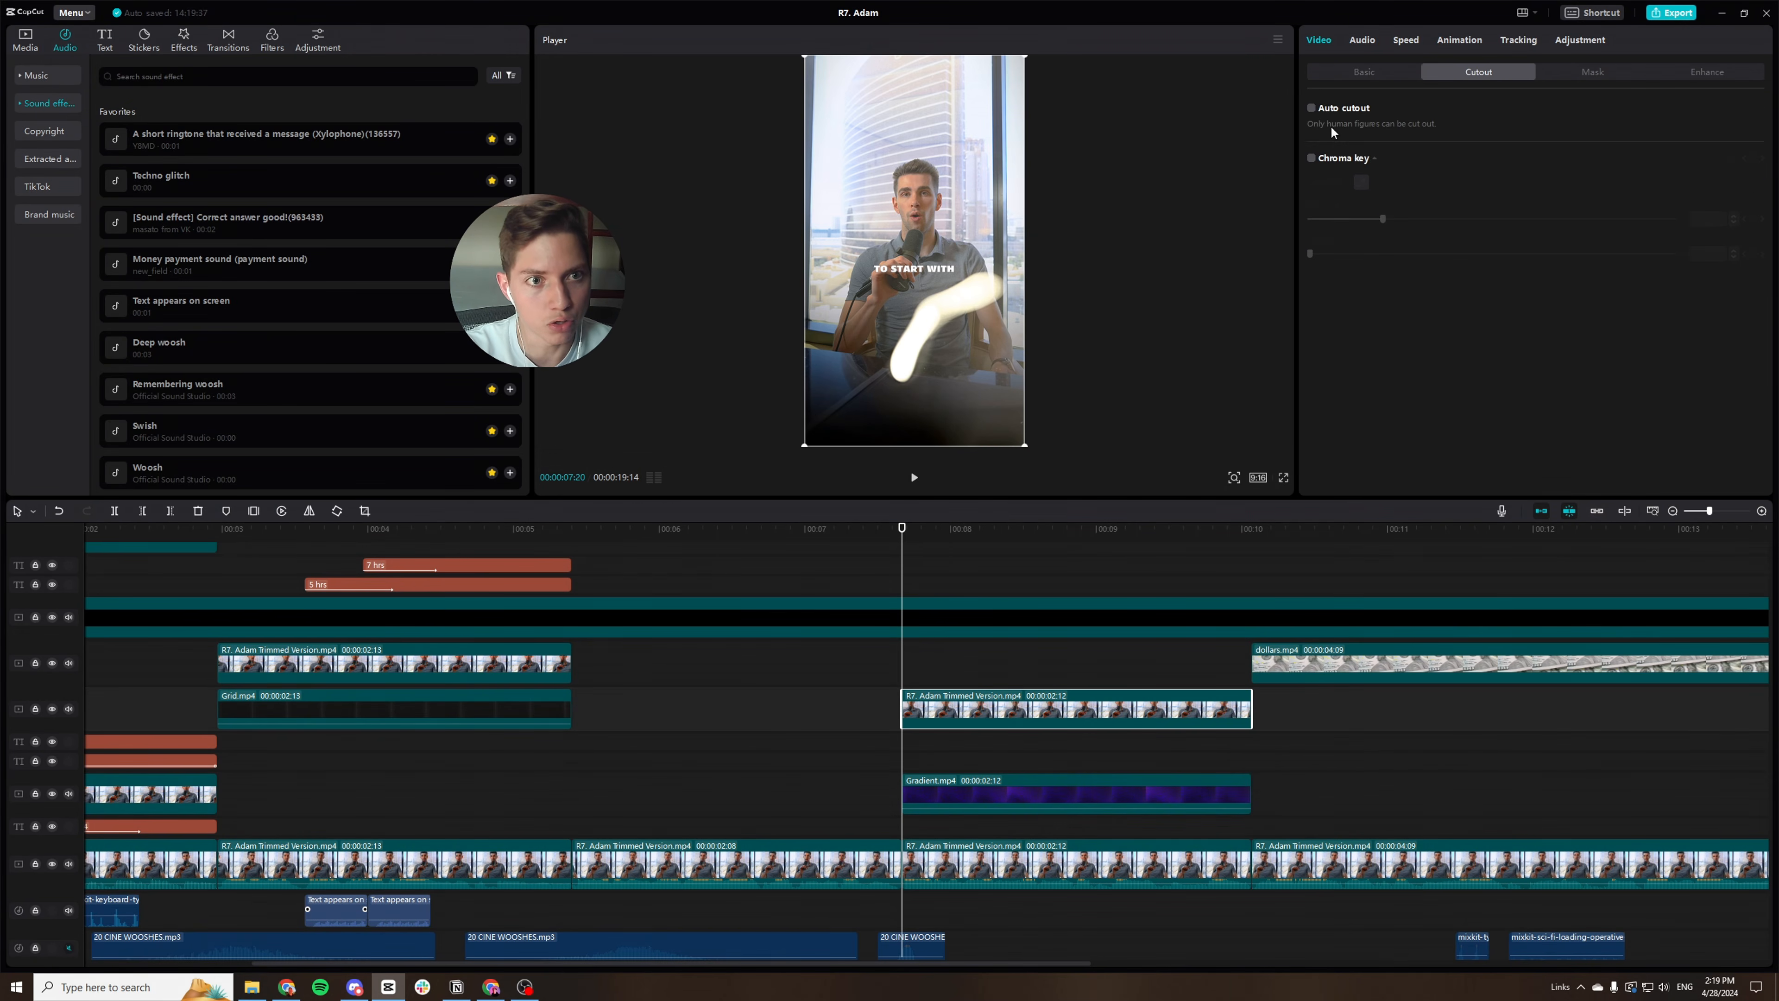
click(1313, 109)
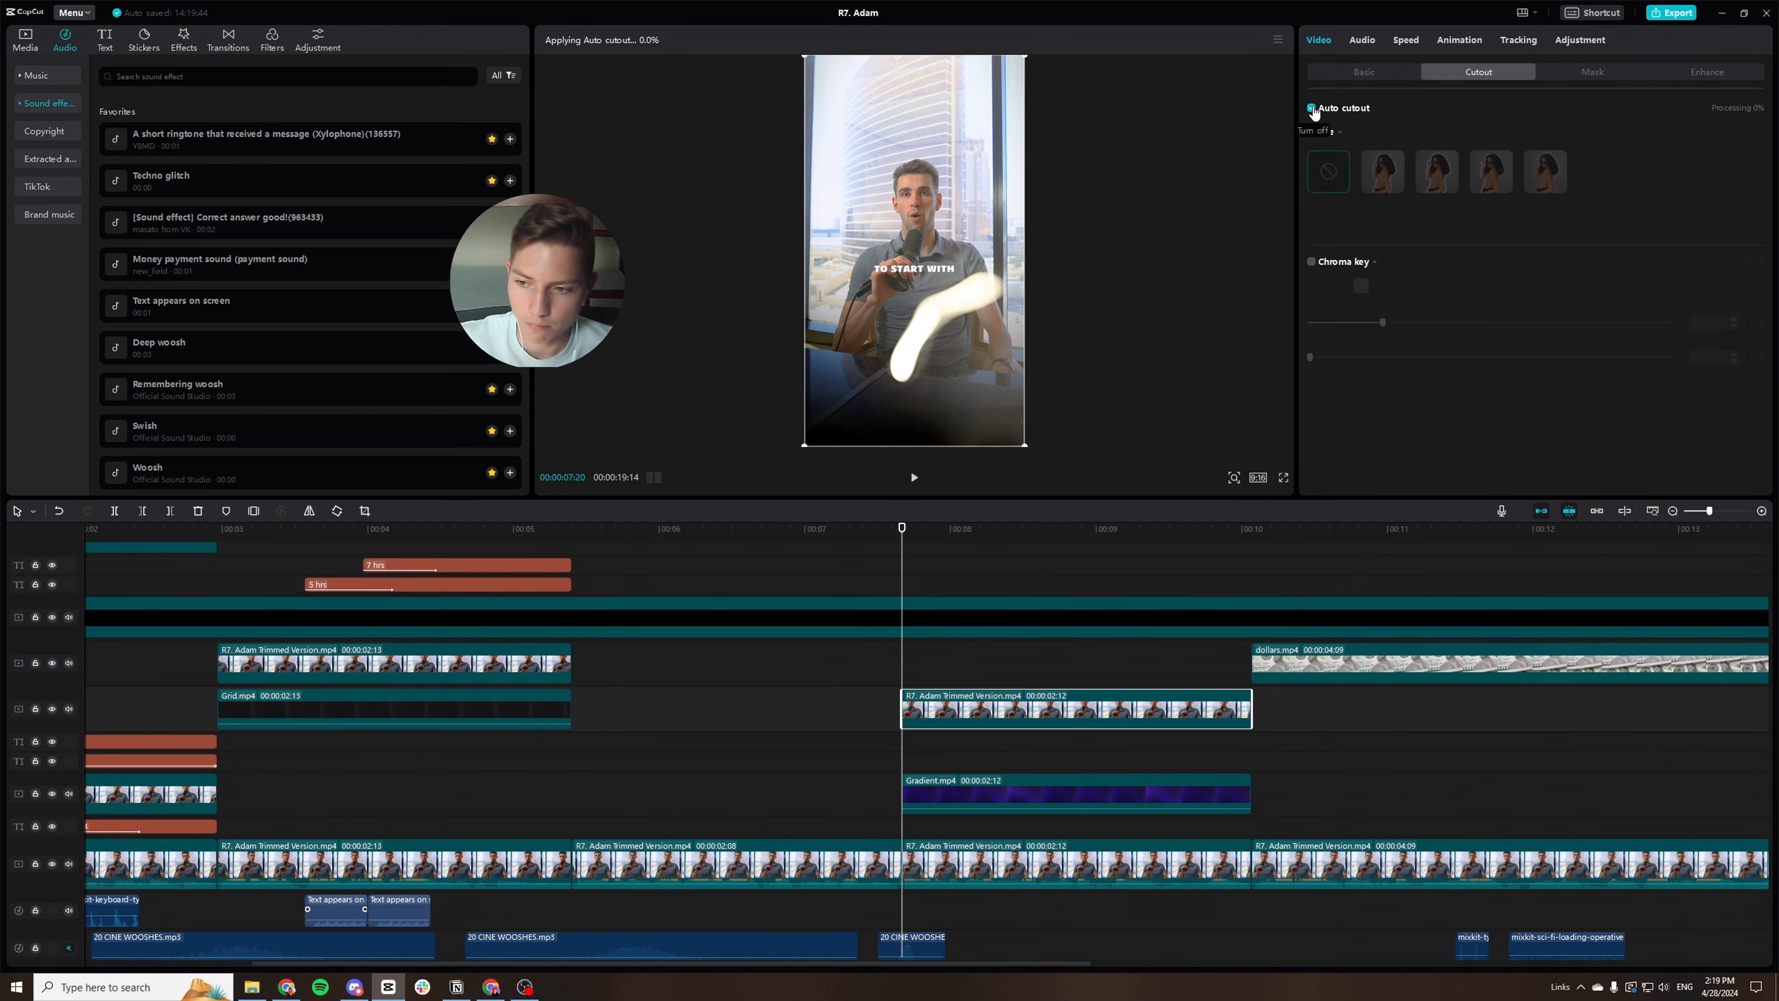
drag(905, 544, 983, 575)
key(ctrl+shift+f)
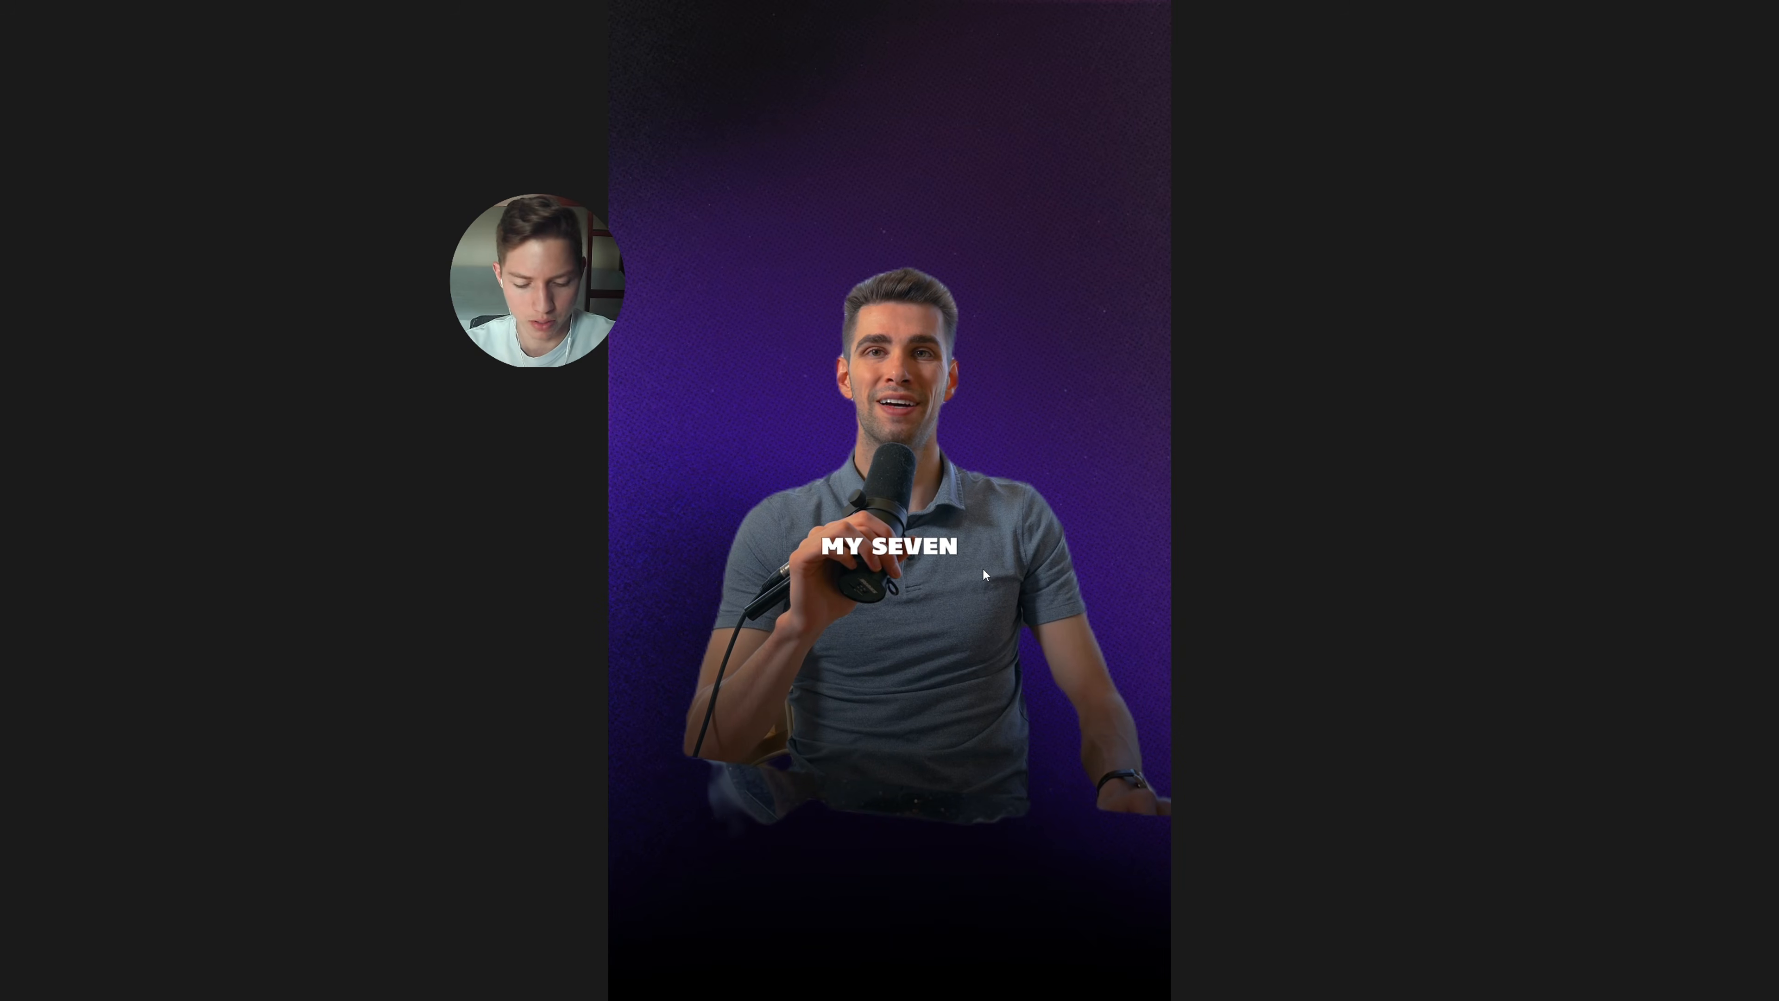
key(Escape)
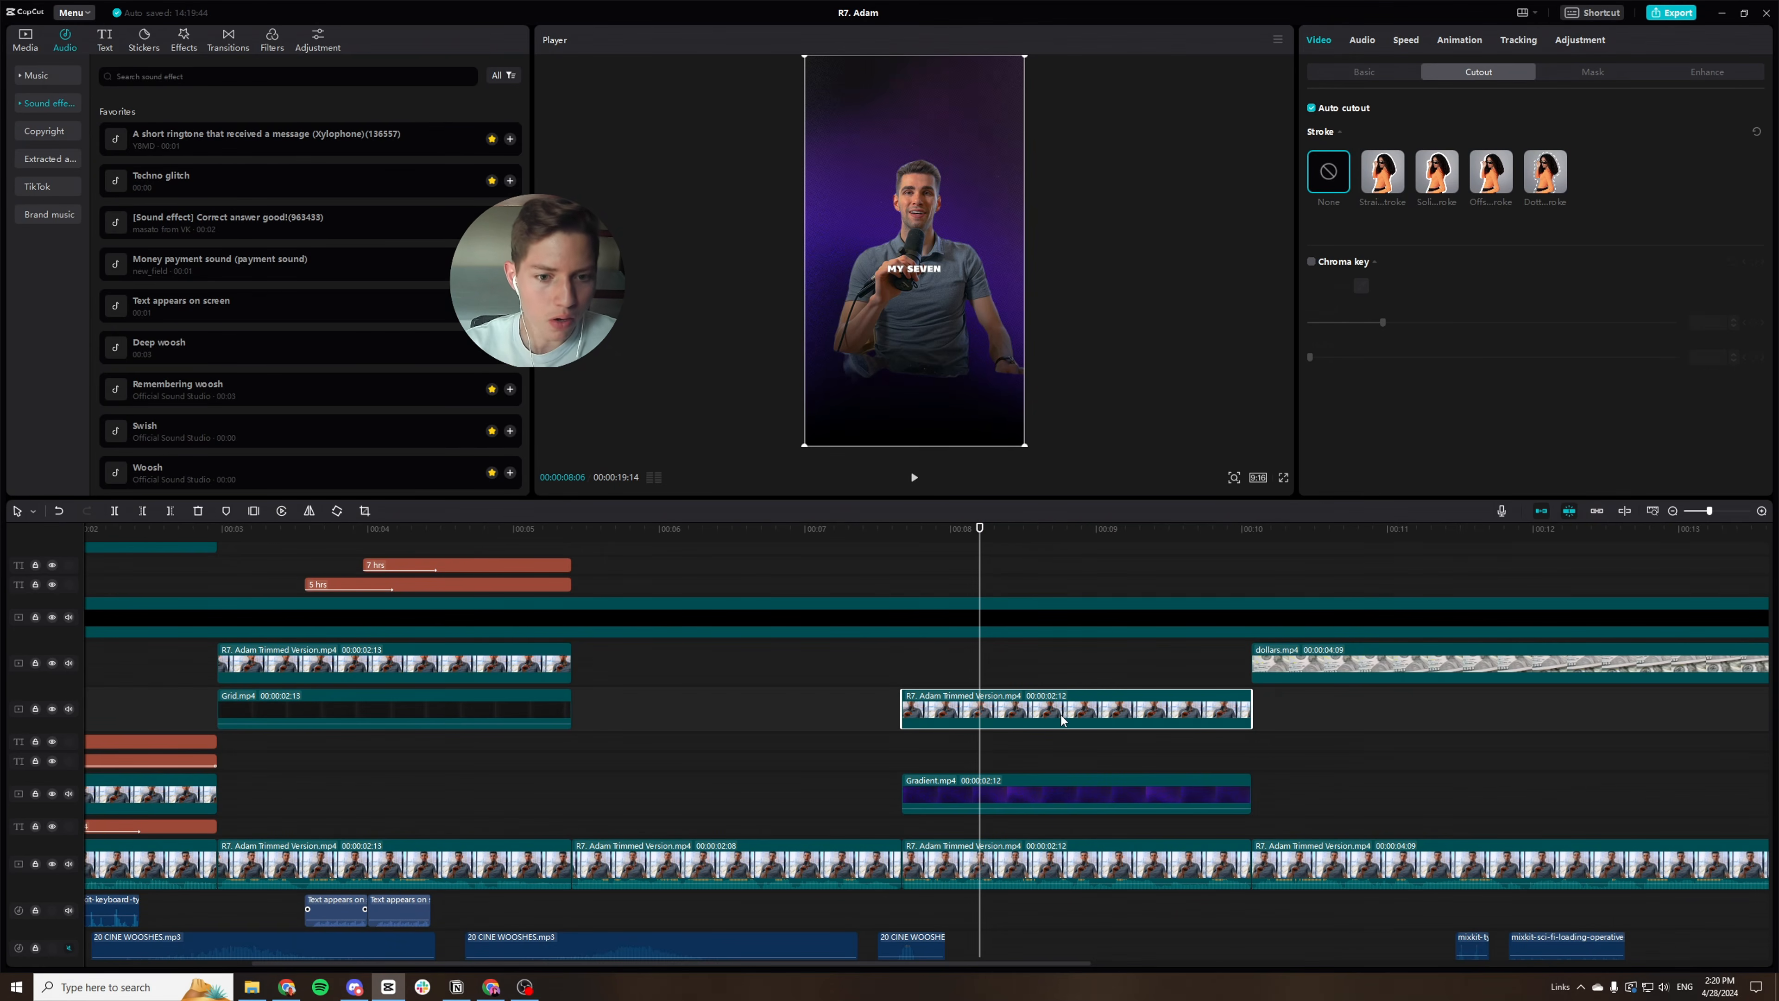
Try the solid stroke at size 39 and the offset and dotted stroke styles on the speaker's cutout.
scroll(1061, 720, down, 1)
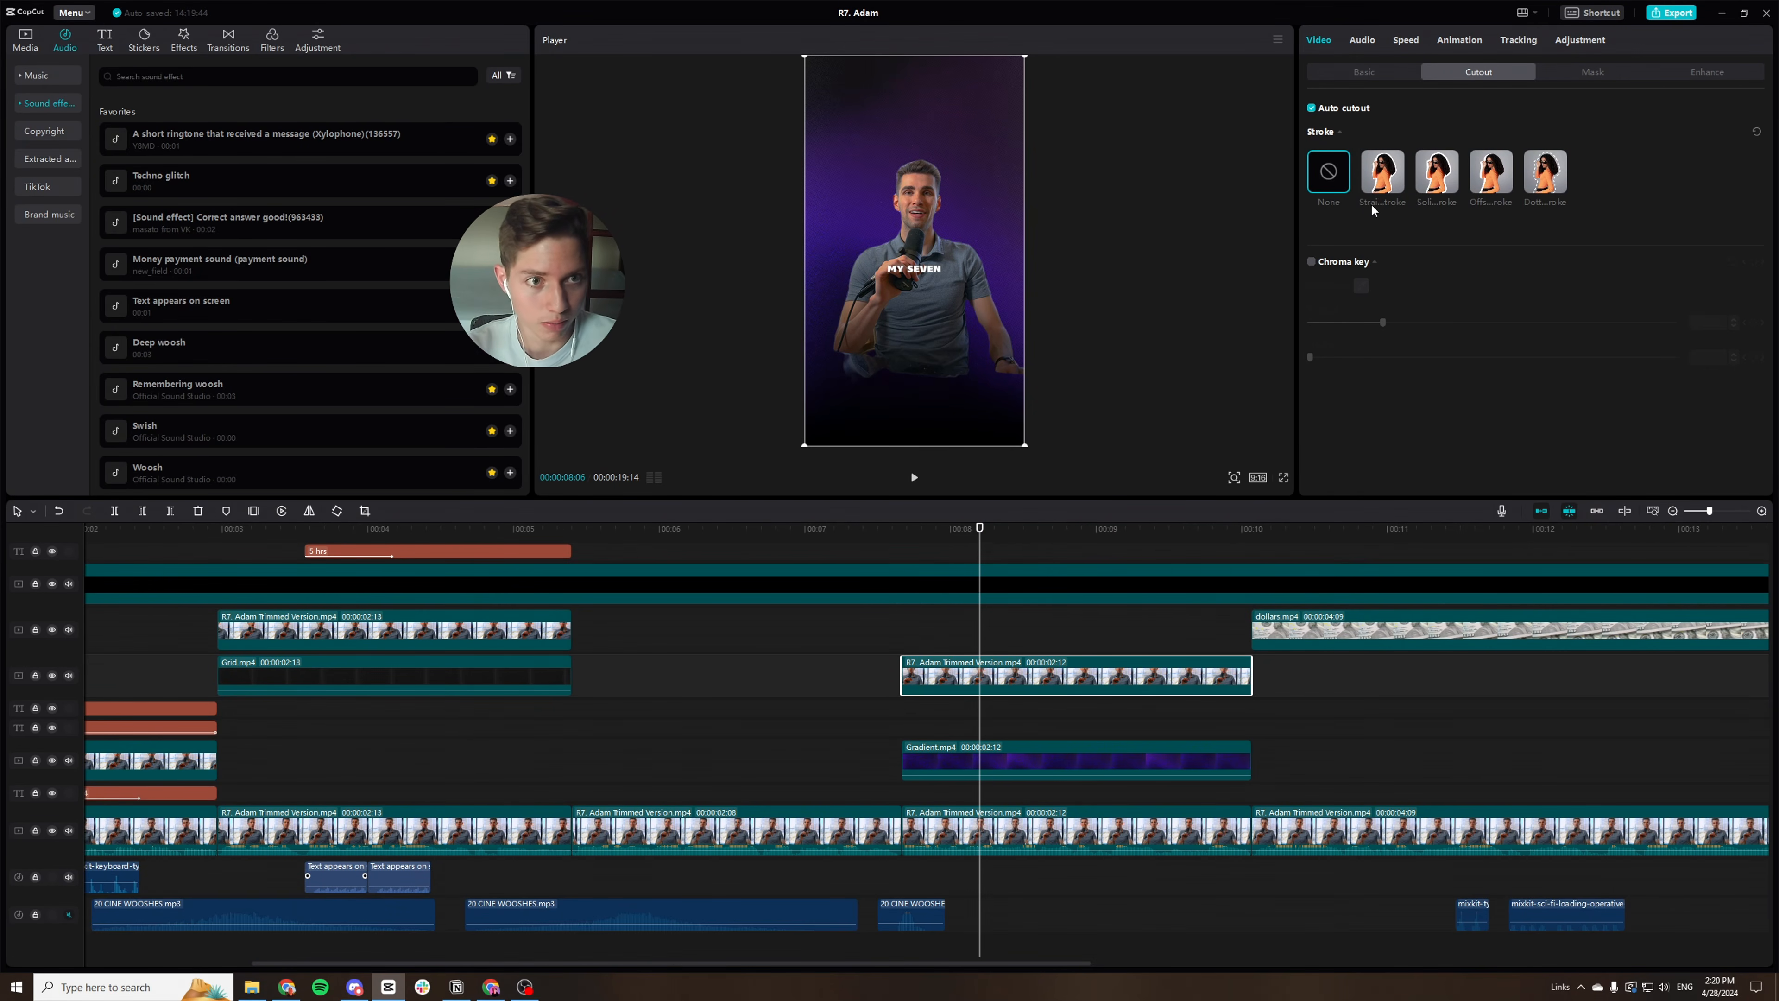
click(1440, 175)
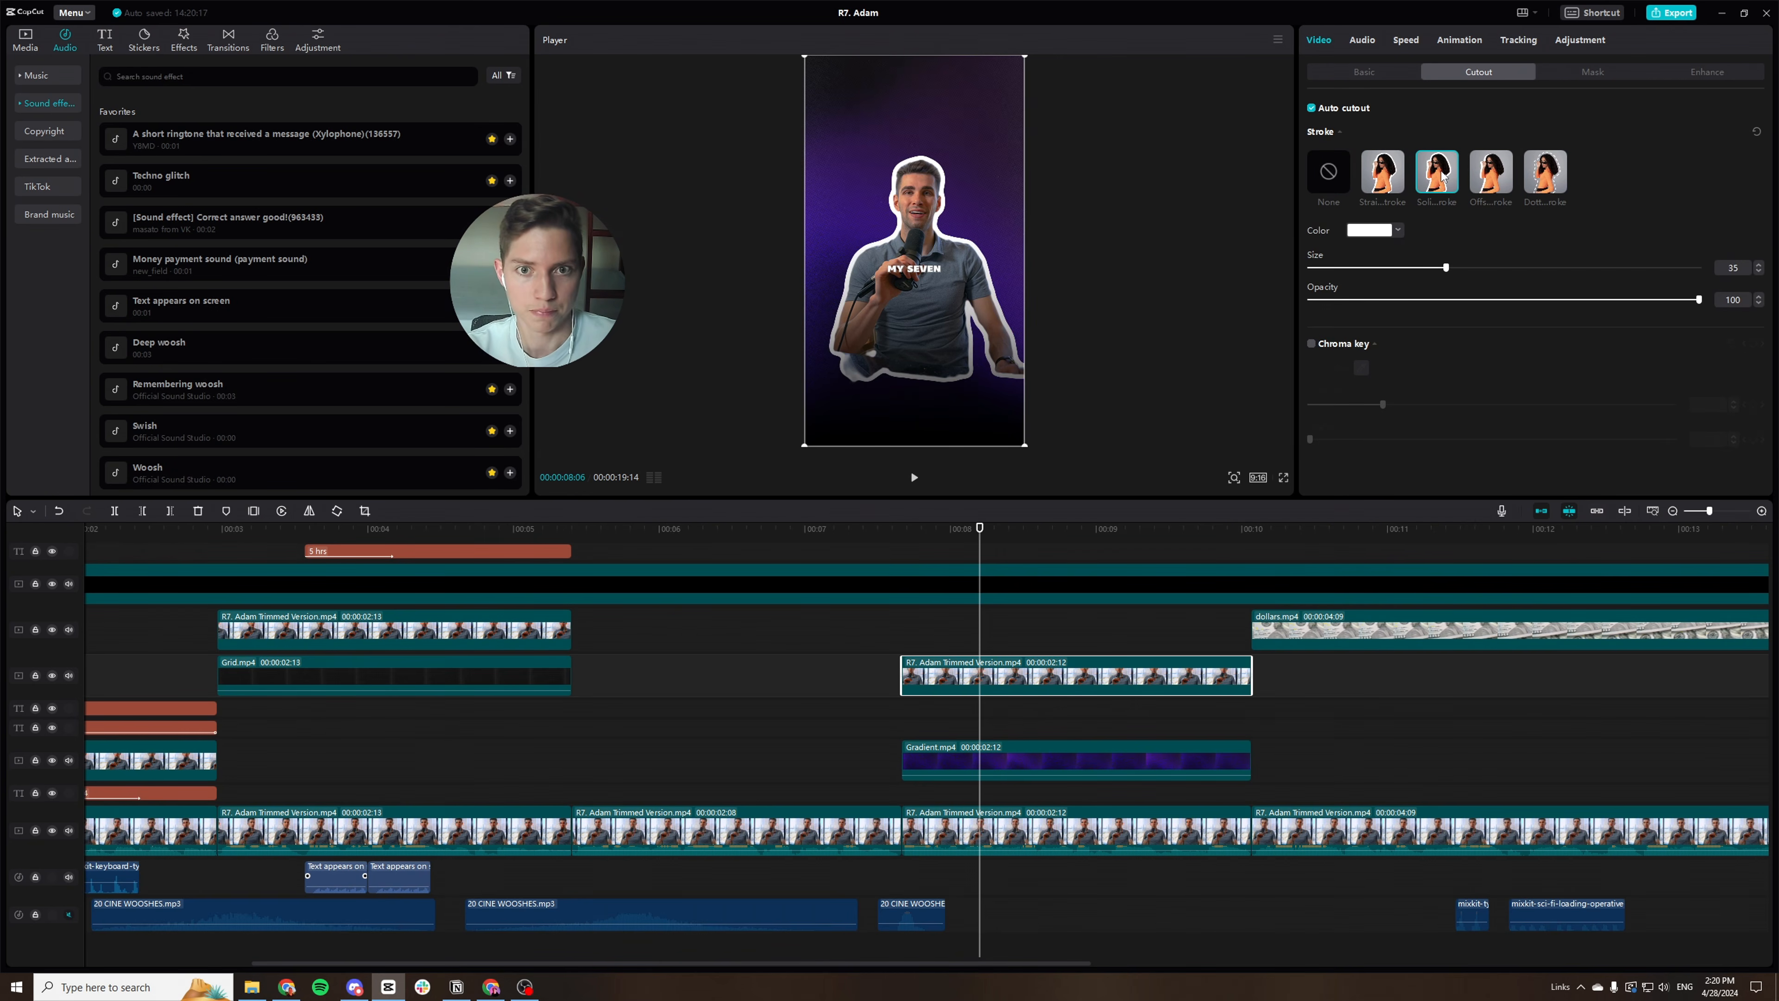
mouse_move(1447, 269)
mouse_down()
mouse_move(1498, 276)
mouse_move(1459, 269)
mouse_up()
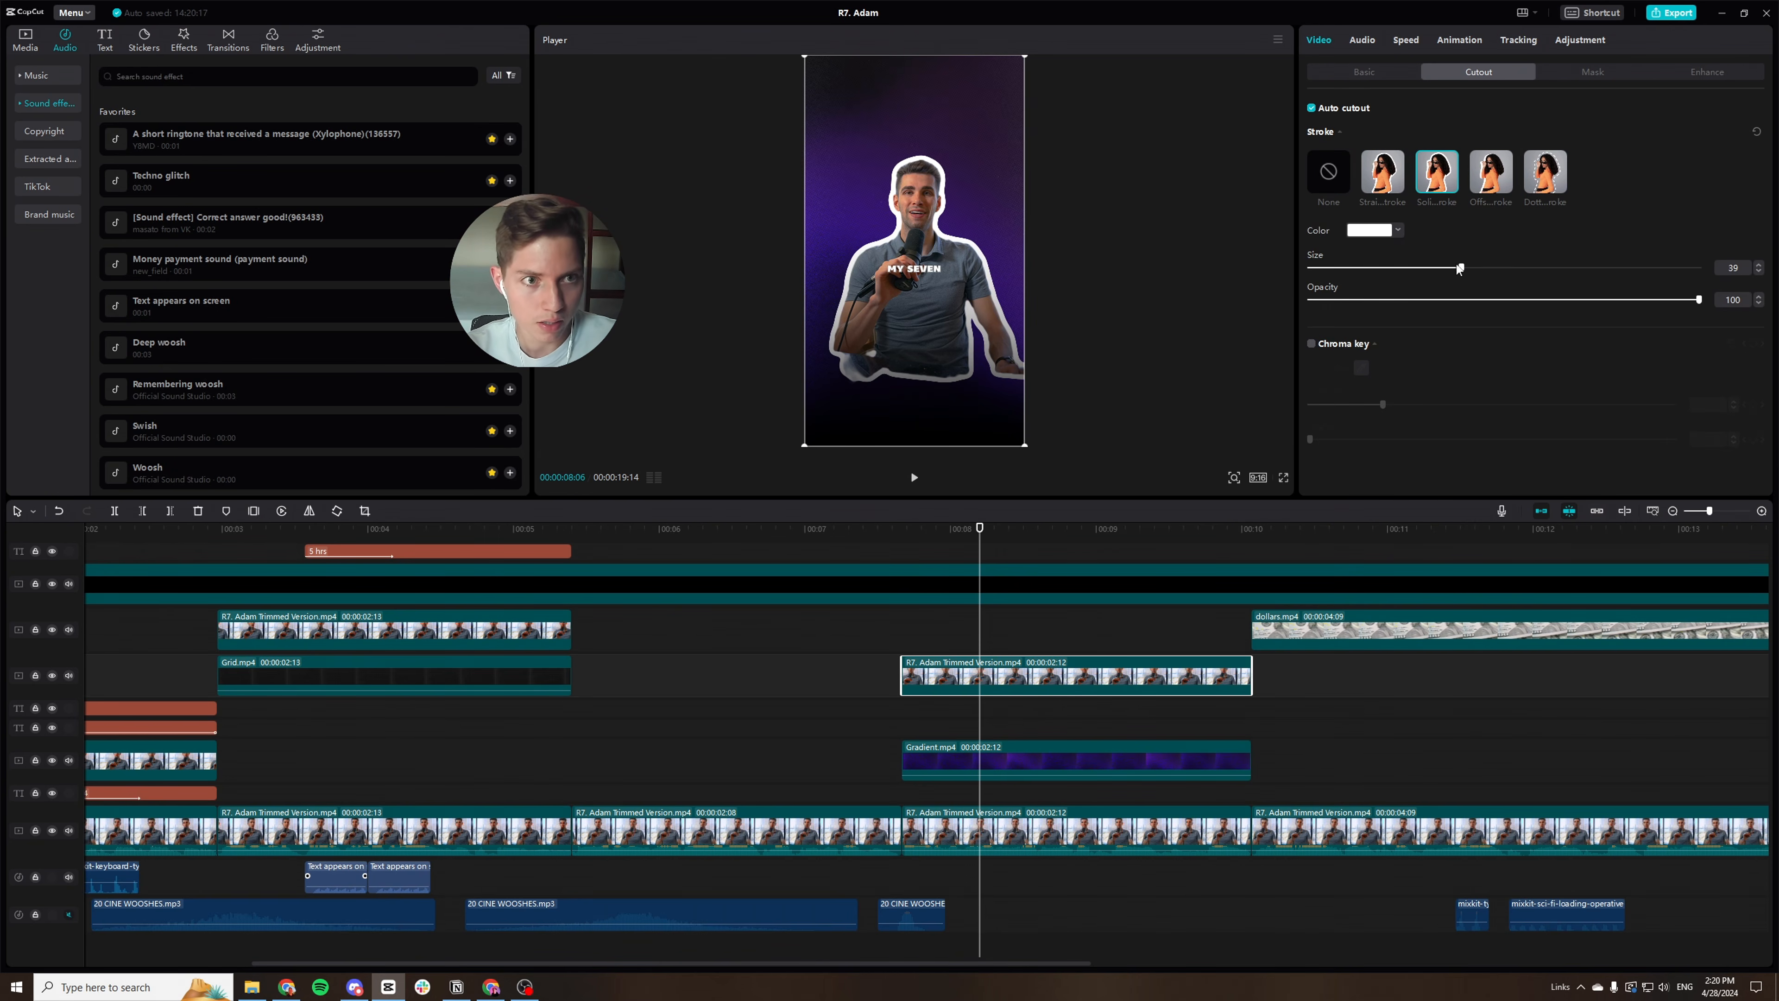
click(1394, 190)
click(1481, 181)
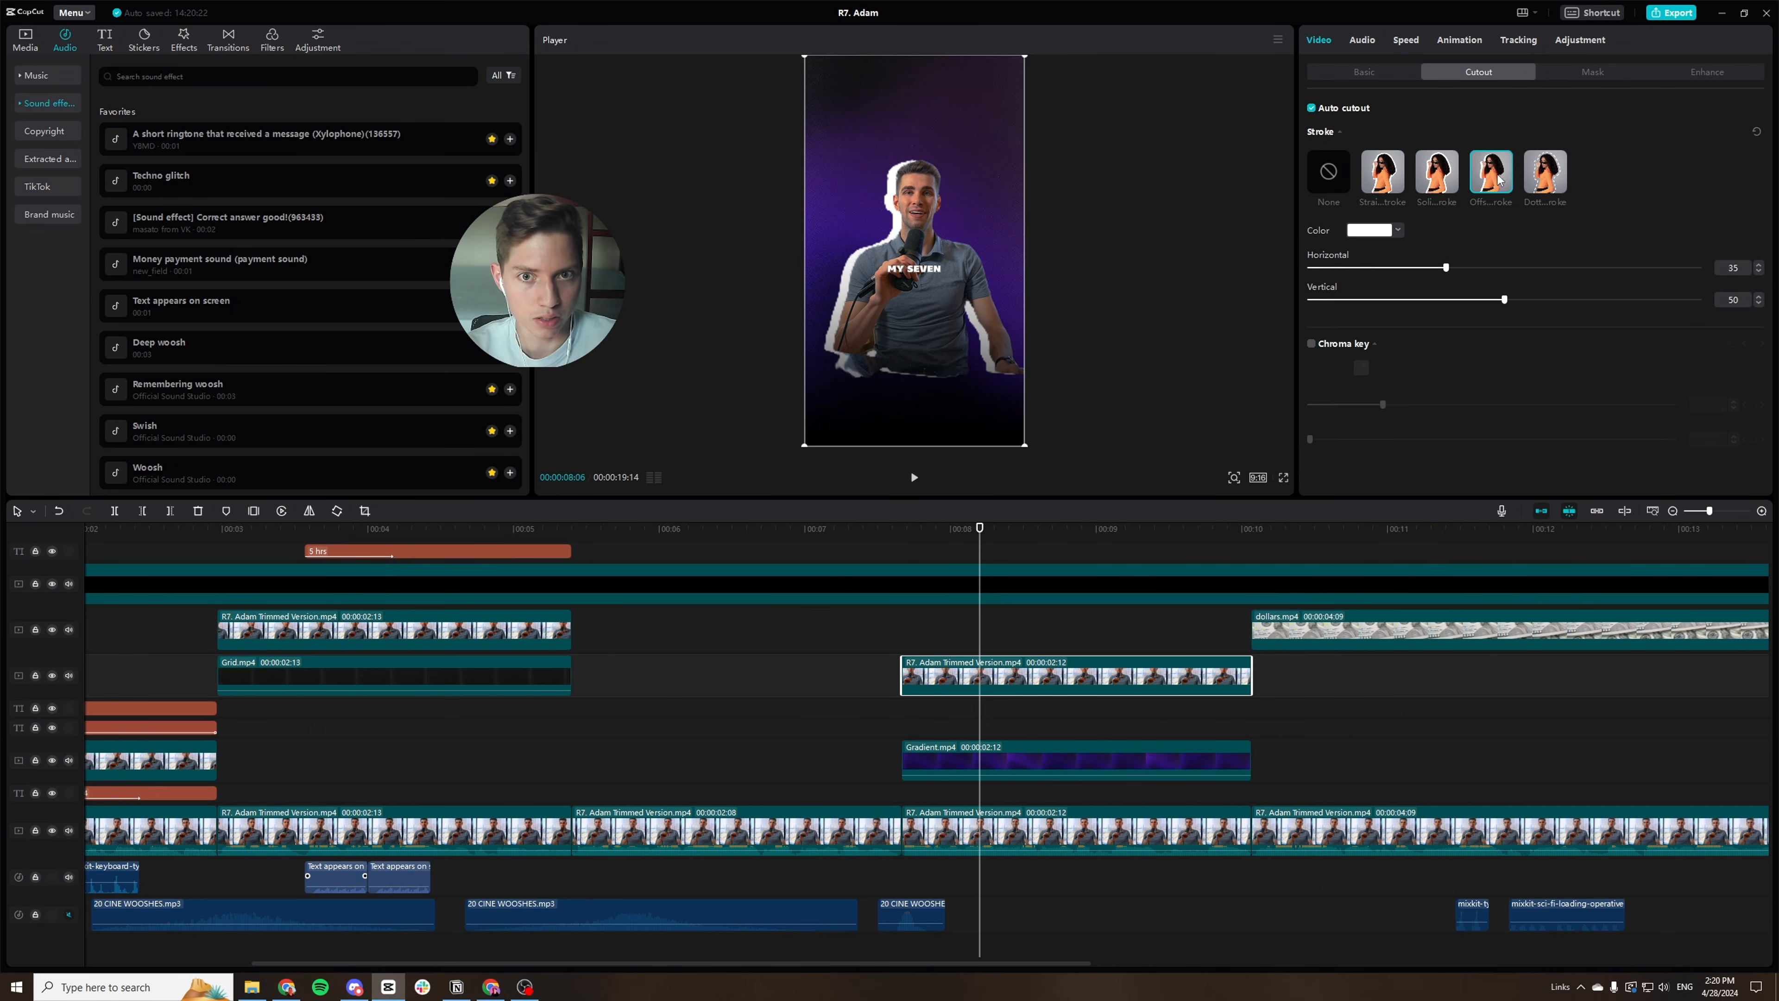
click(1545, 181)
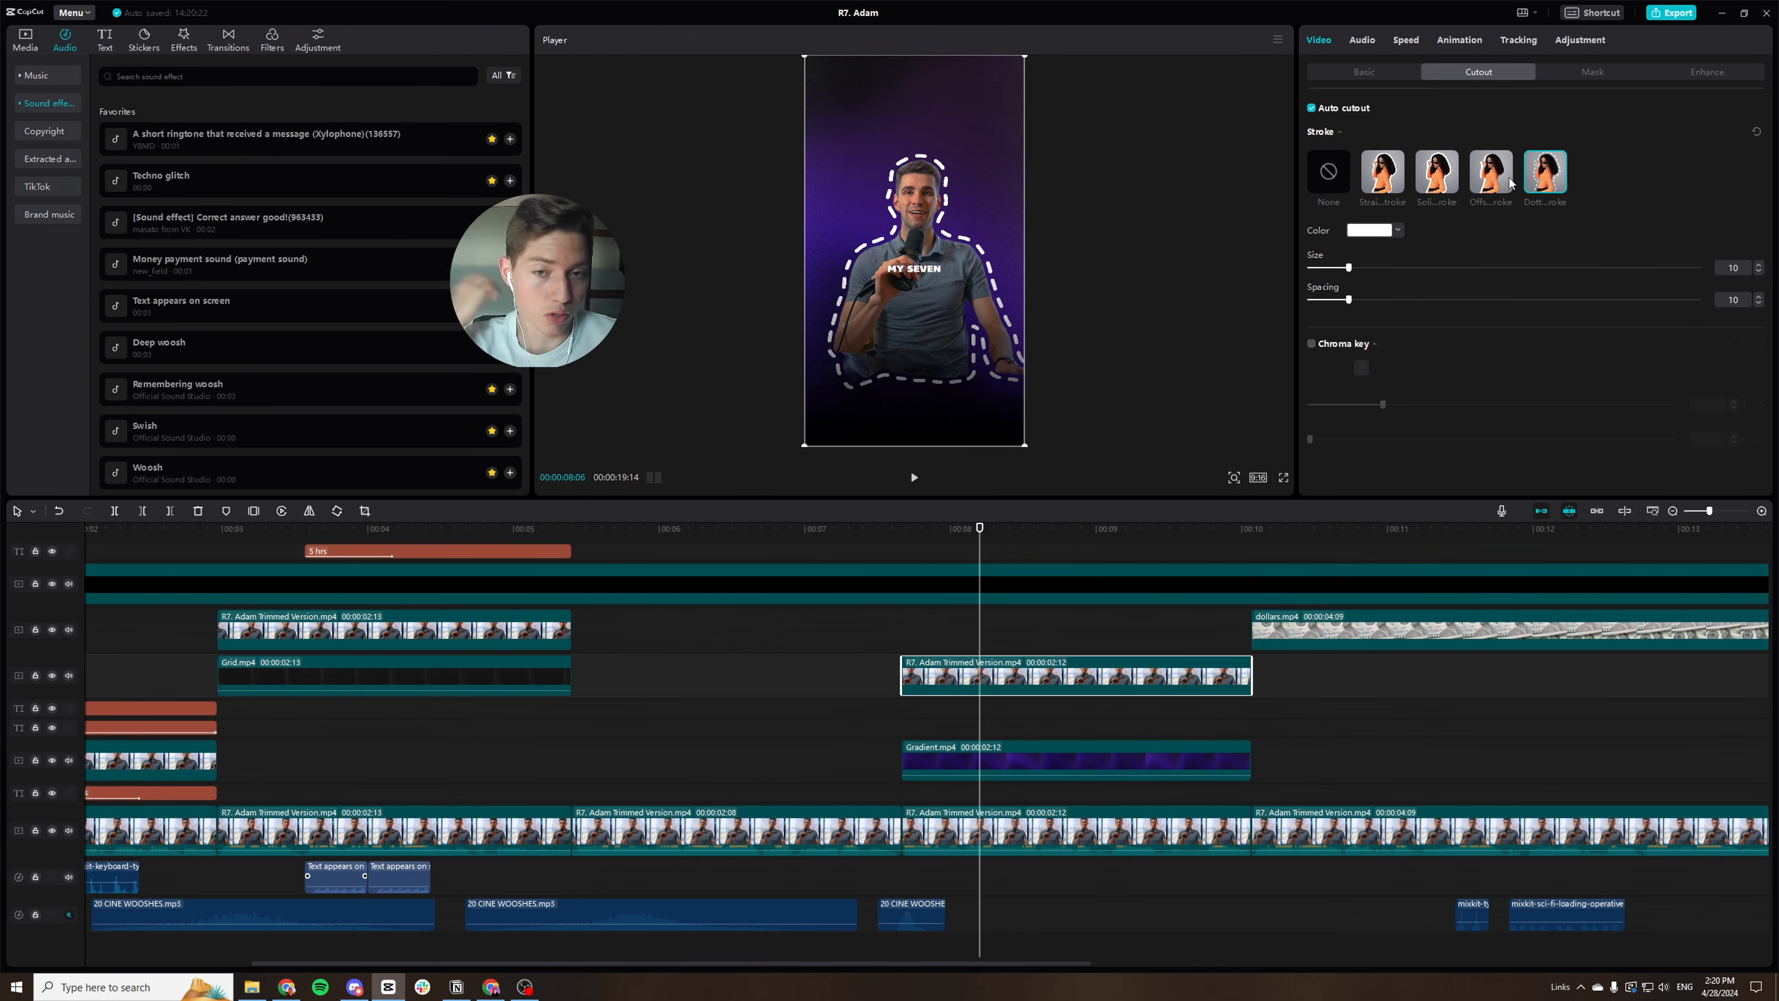
Give the speaker's cutout a solid white stroke with size 0 and check the outline in full screen.
click(1449, 185)
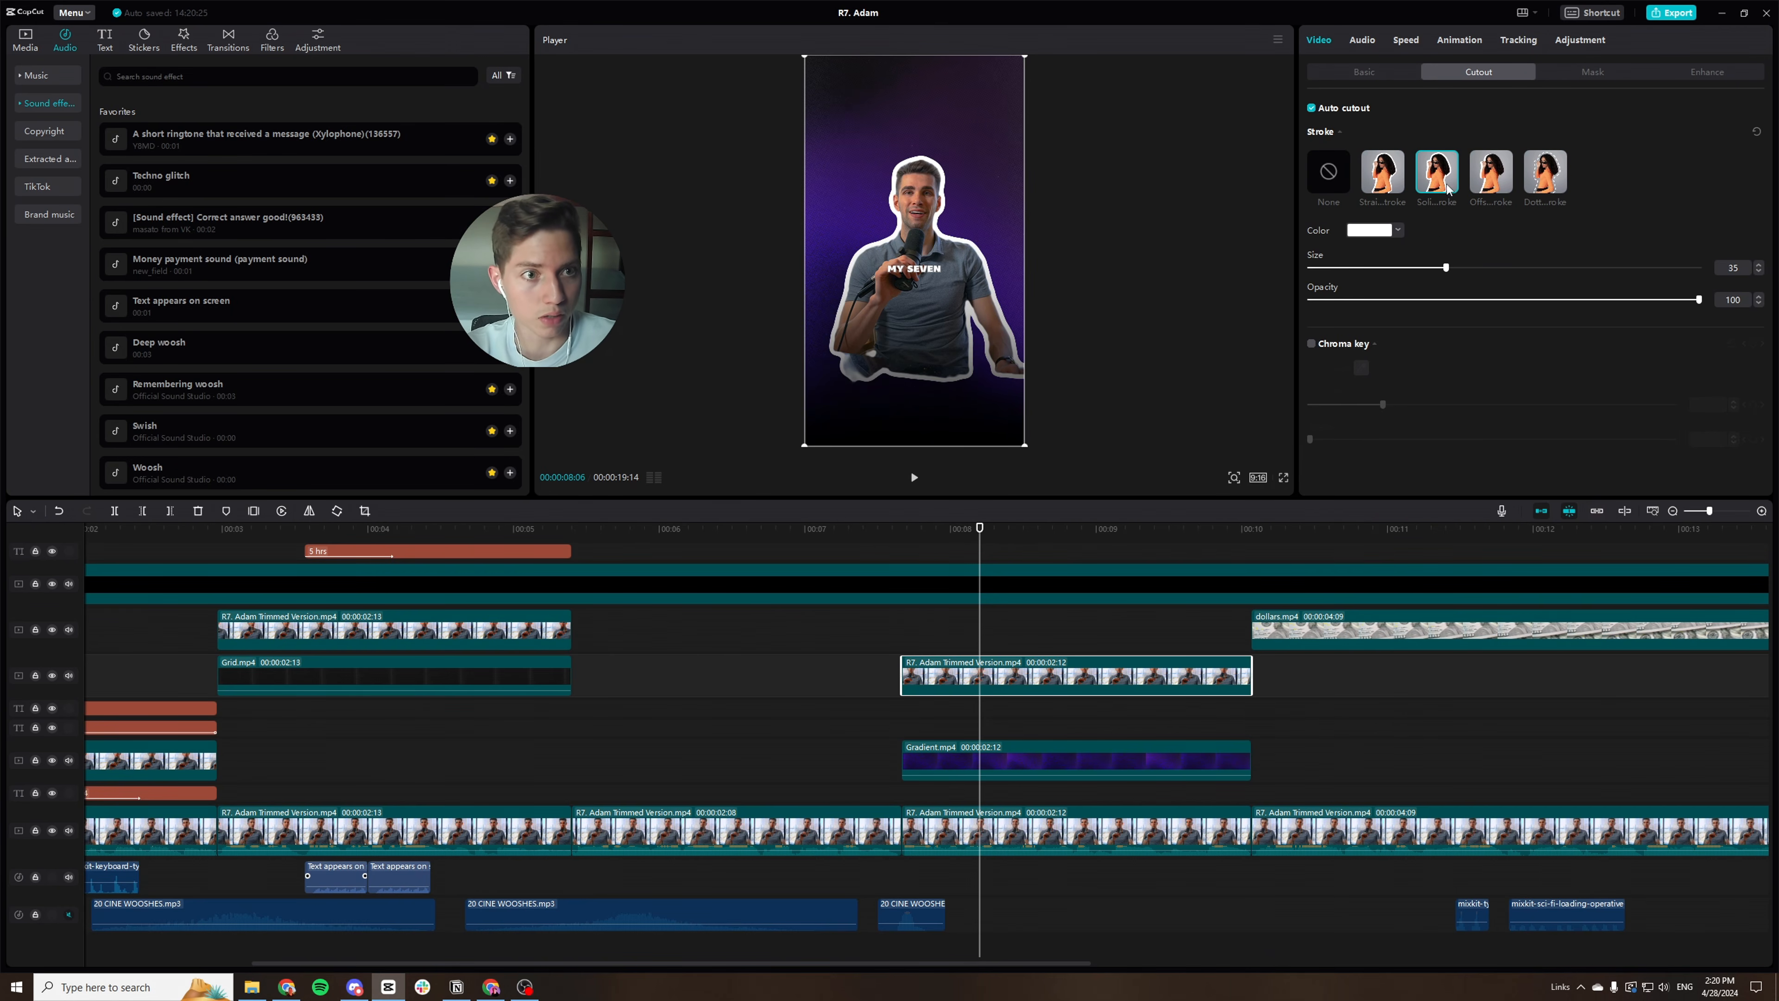
drag(1446, 265, 1274, 263)
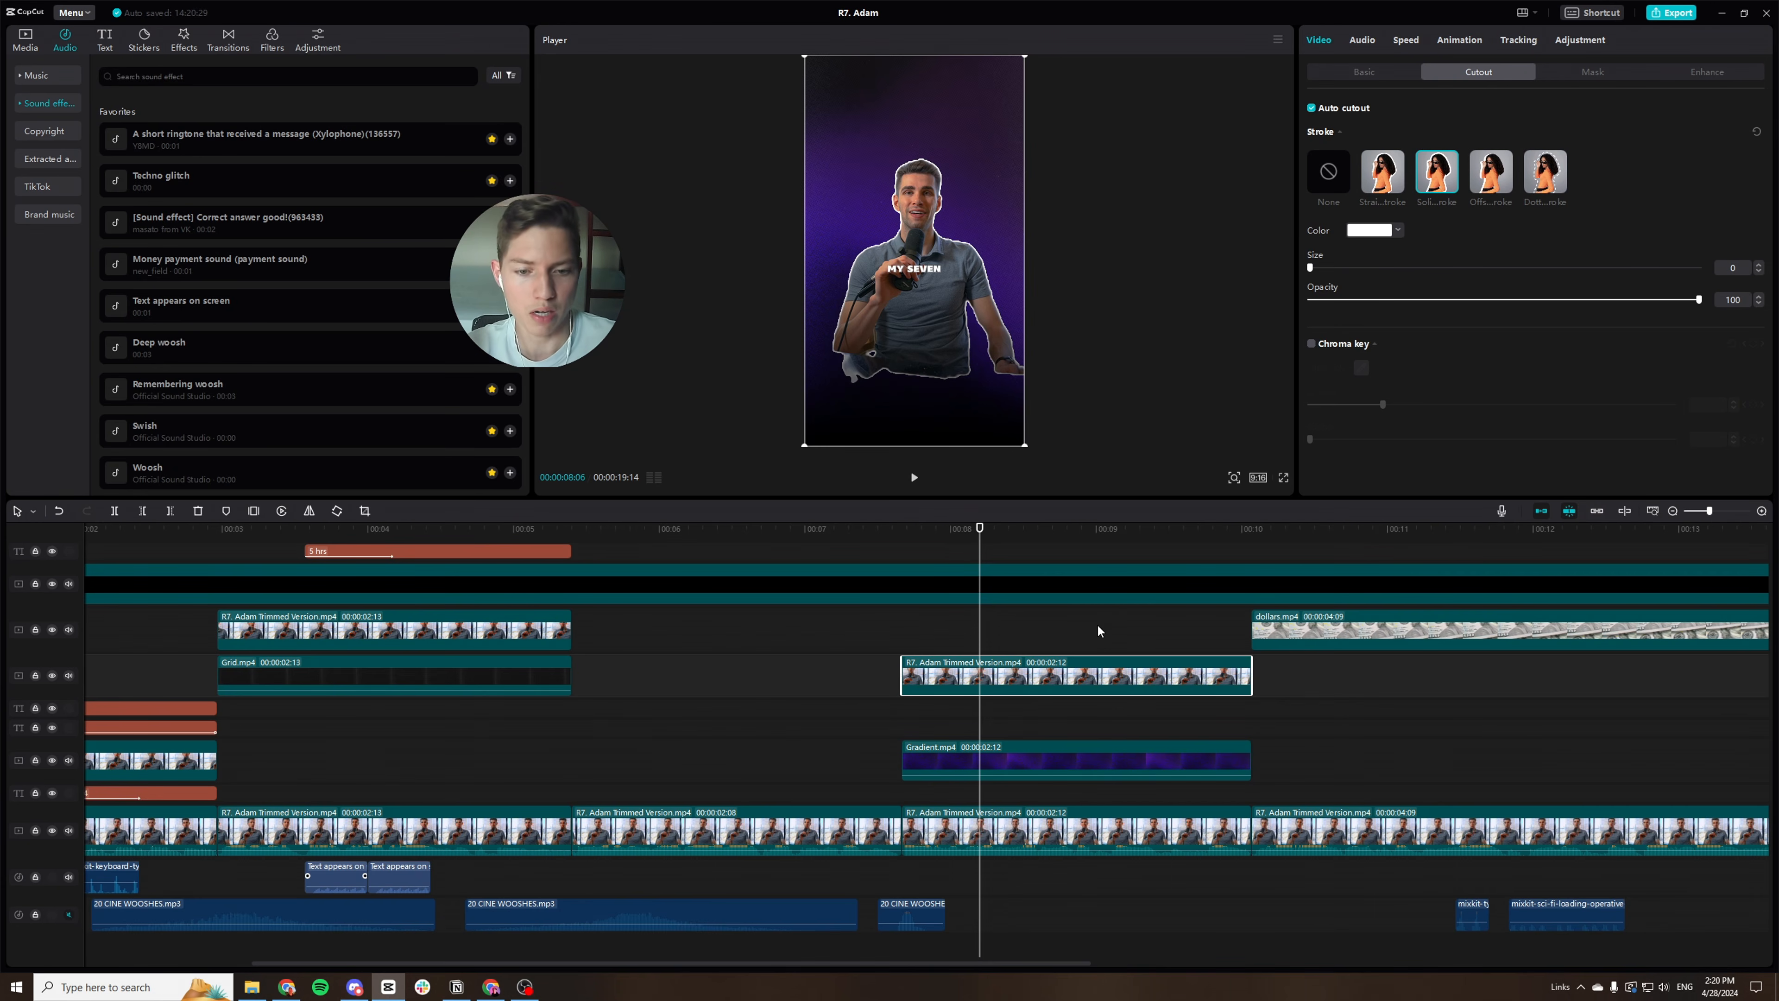
key(ctrl+shift+f)
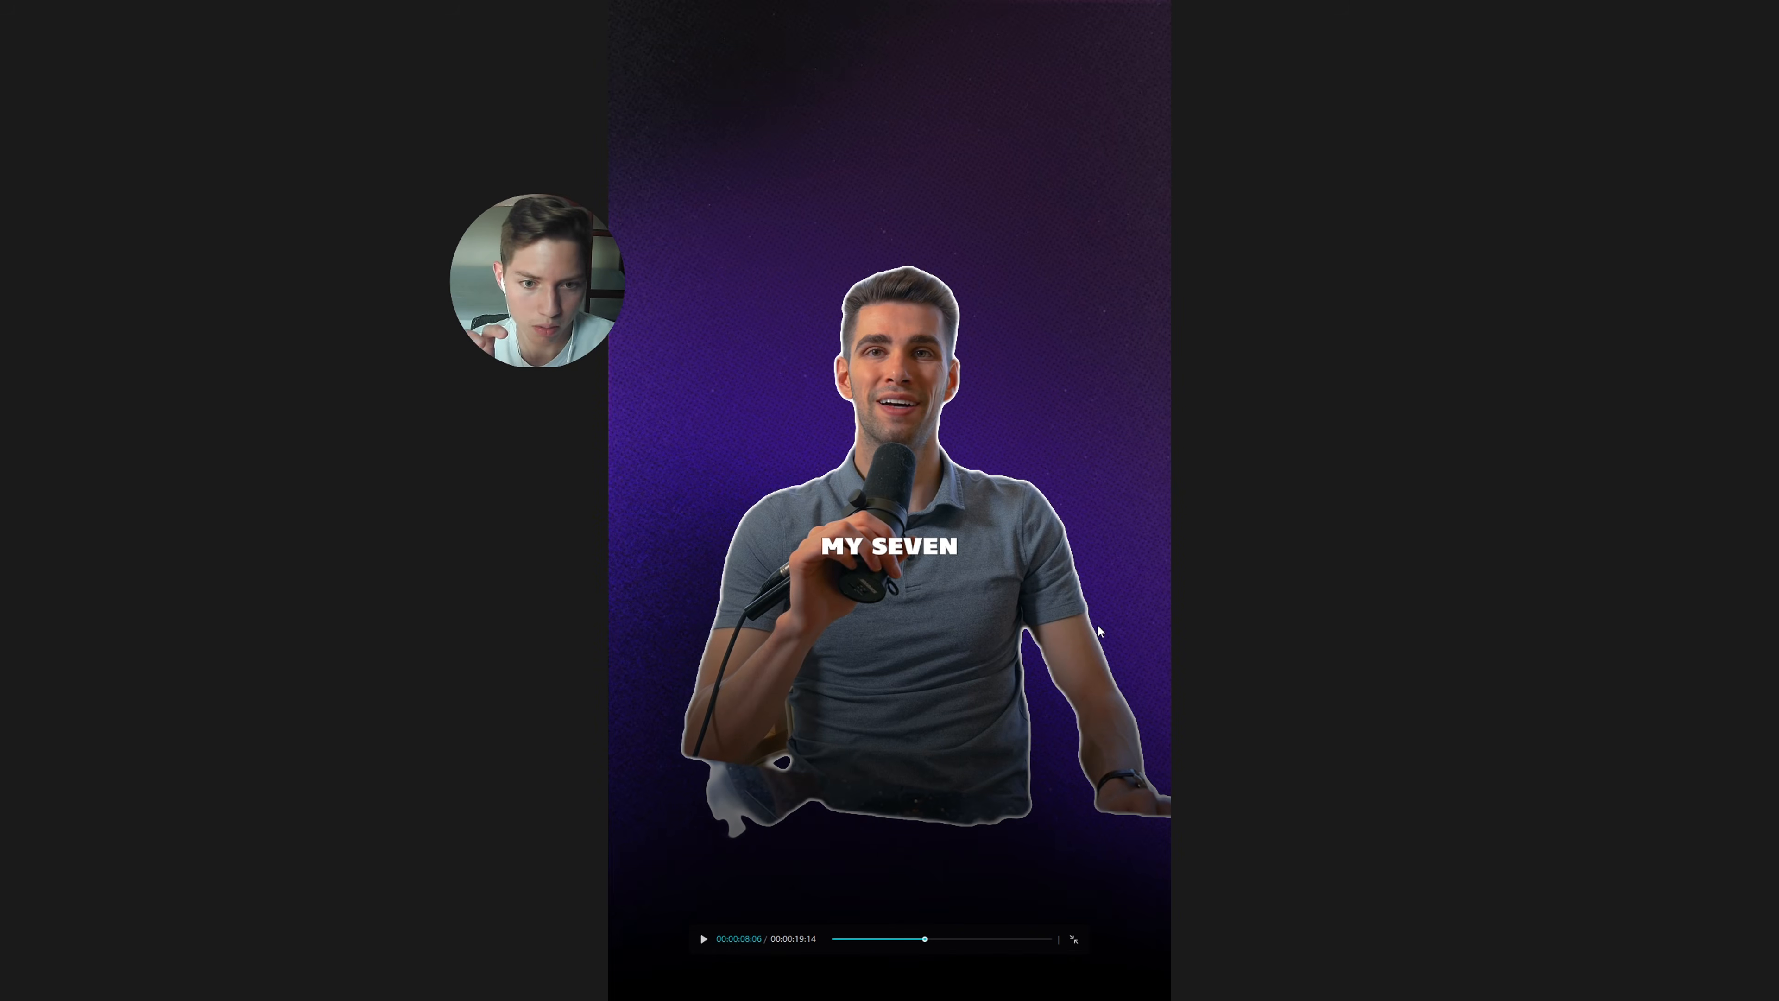
key(Escape)
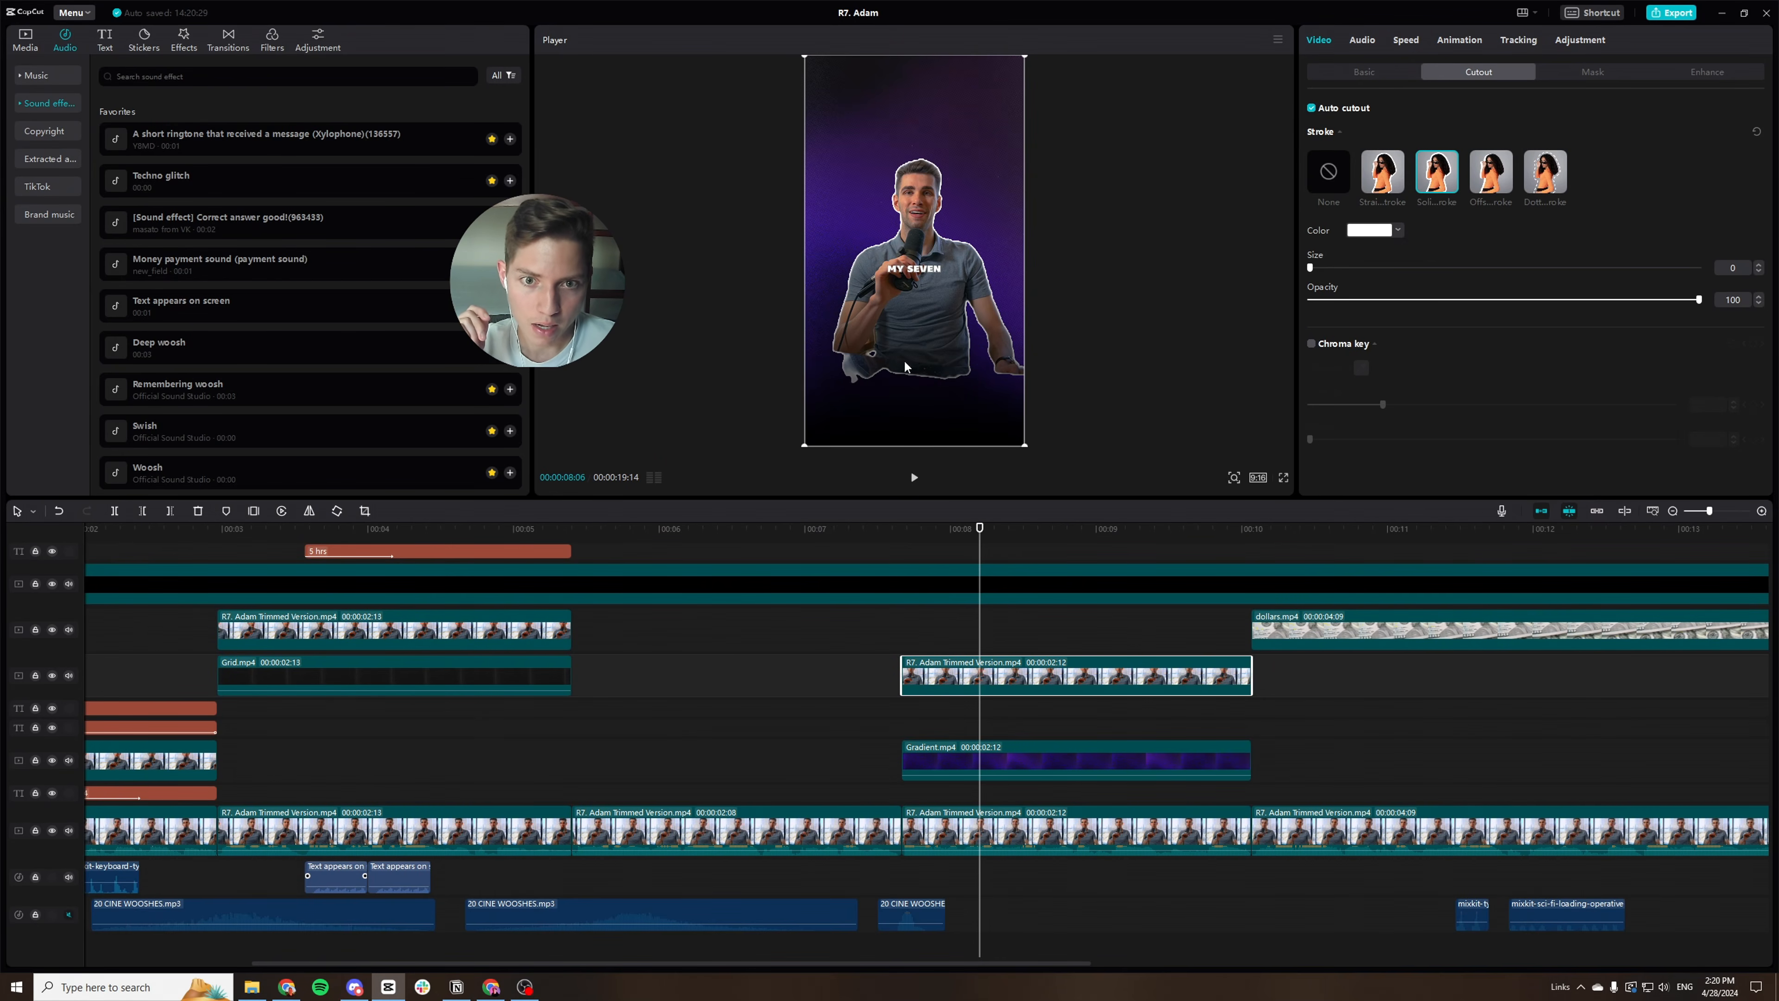
click(1004, 589)
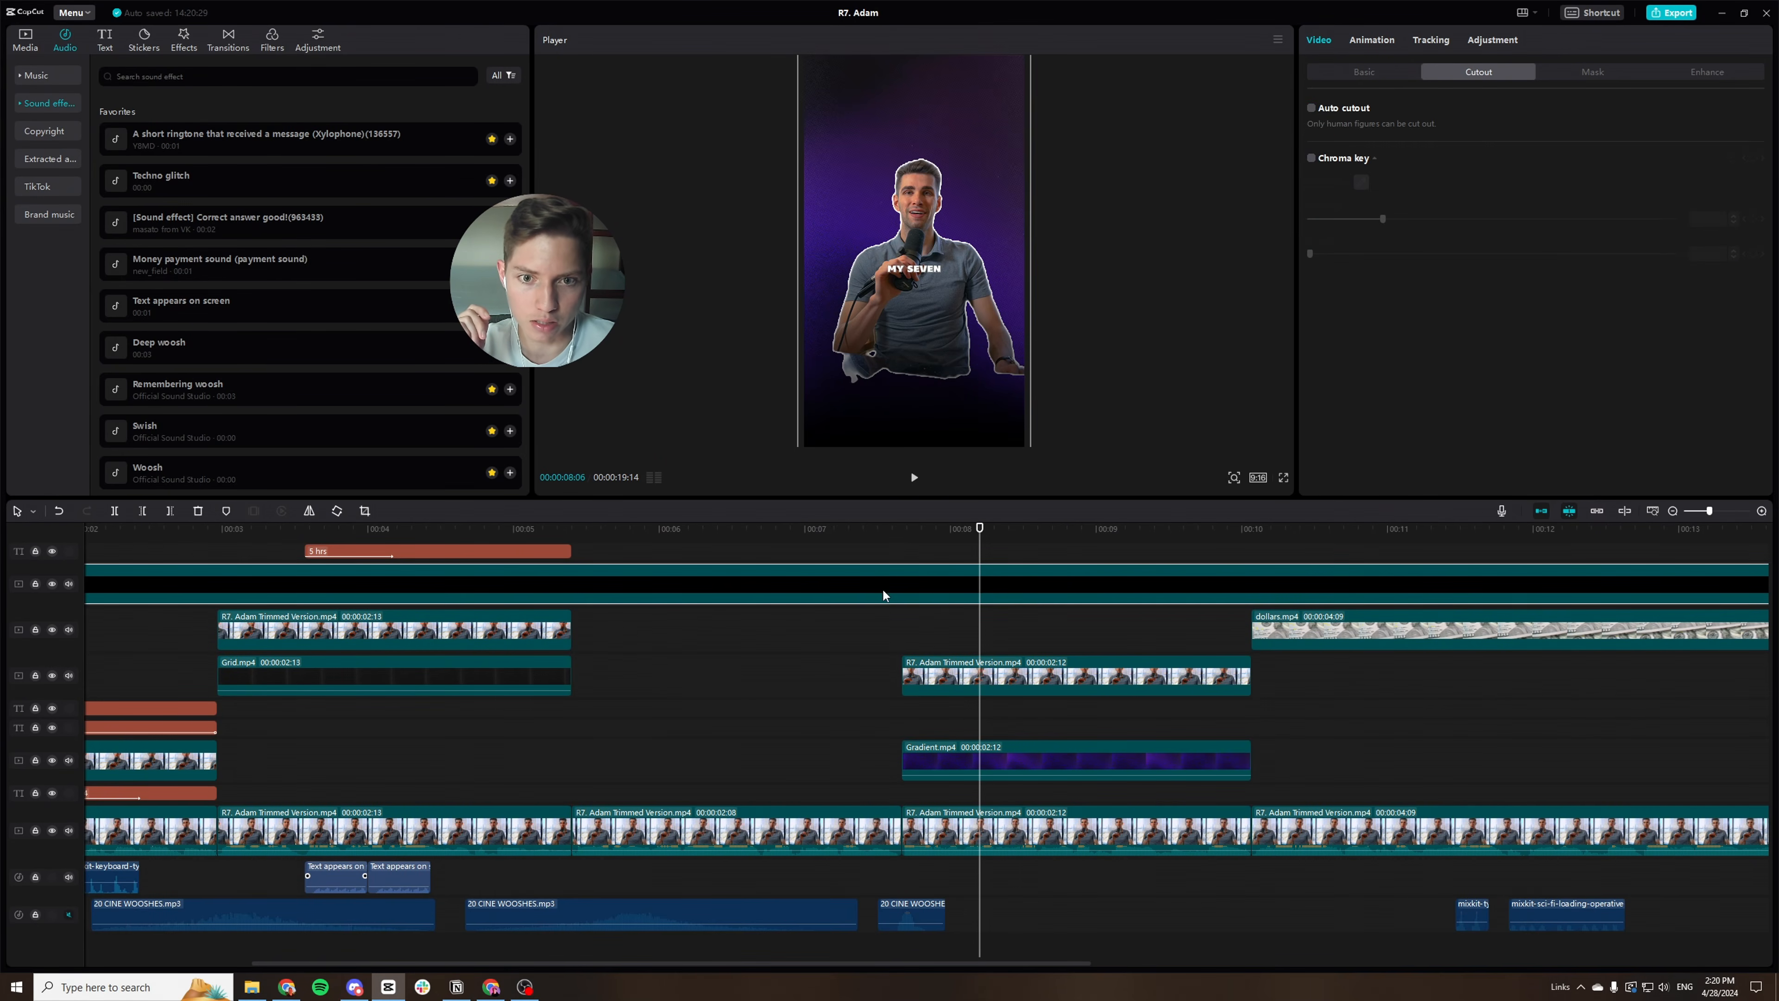
click(984, 682)
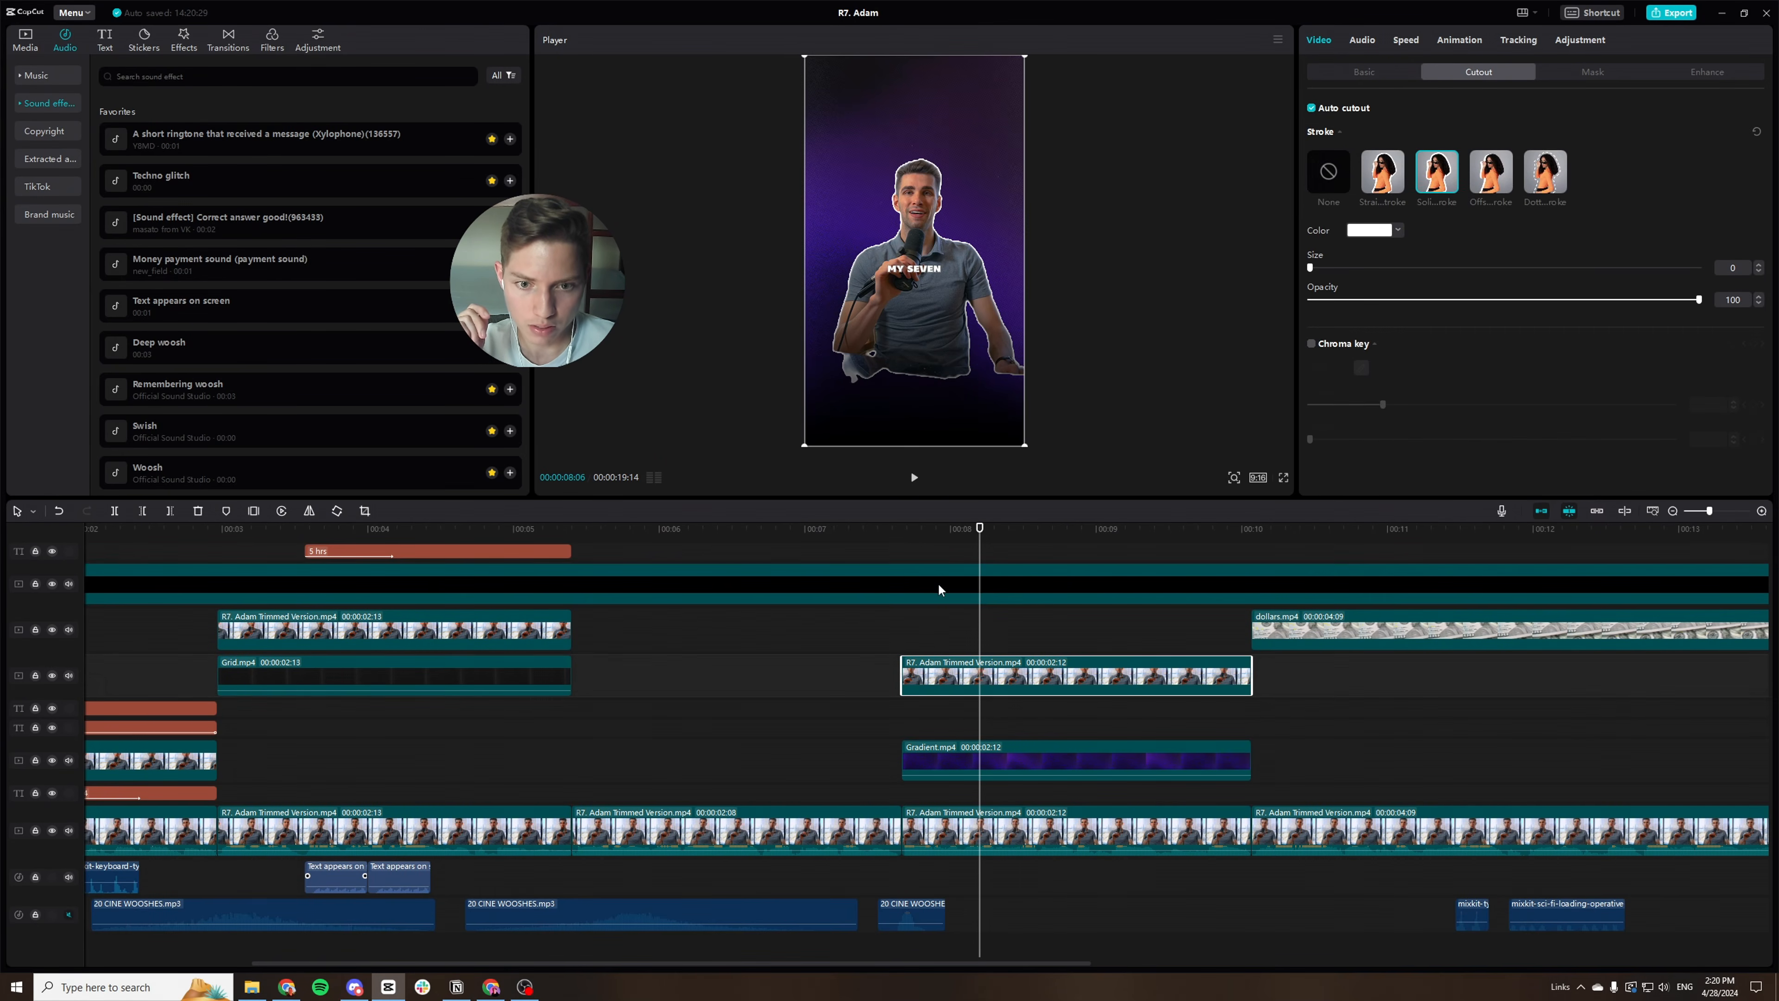
Lower the speaker's cutout in the frame, enlarge it slightly past the frame's width, and check the section in full-screen playback.
drag(946, 227, 946, 273)
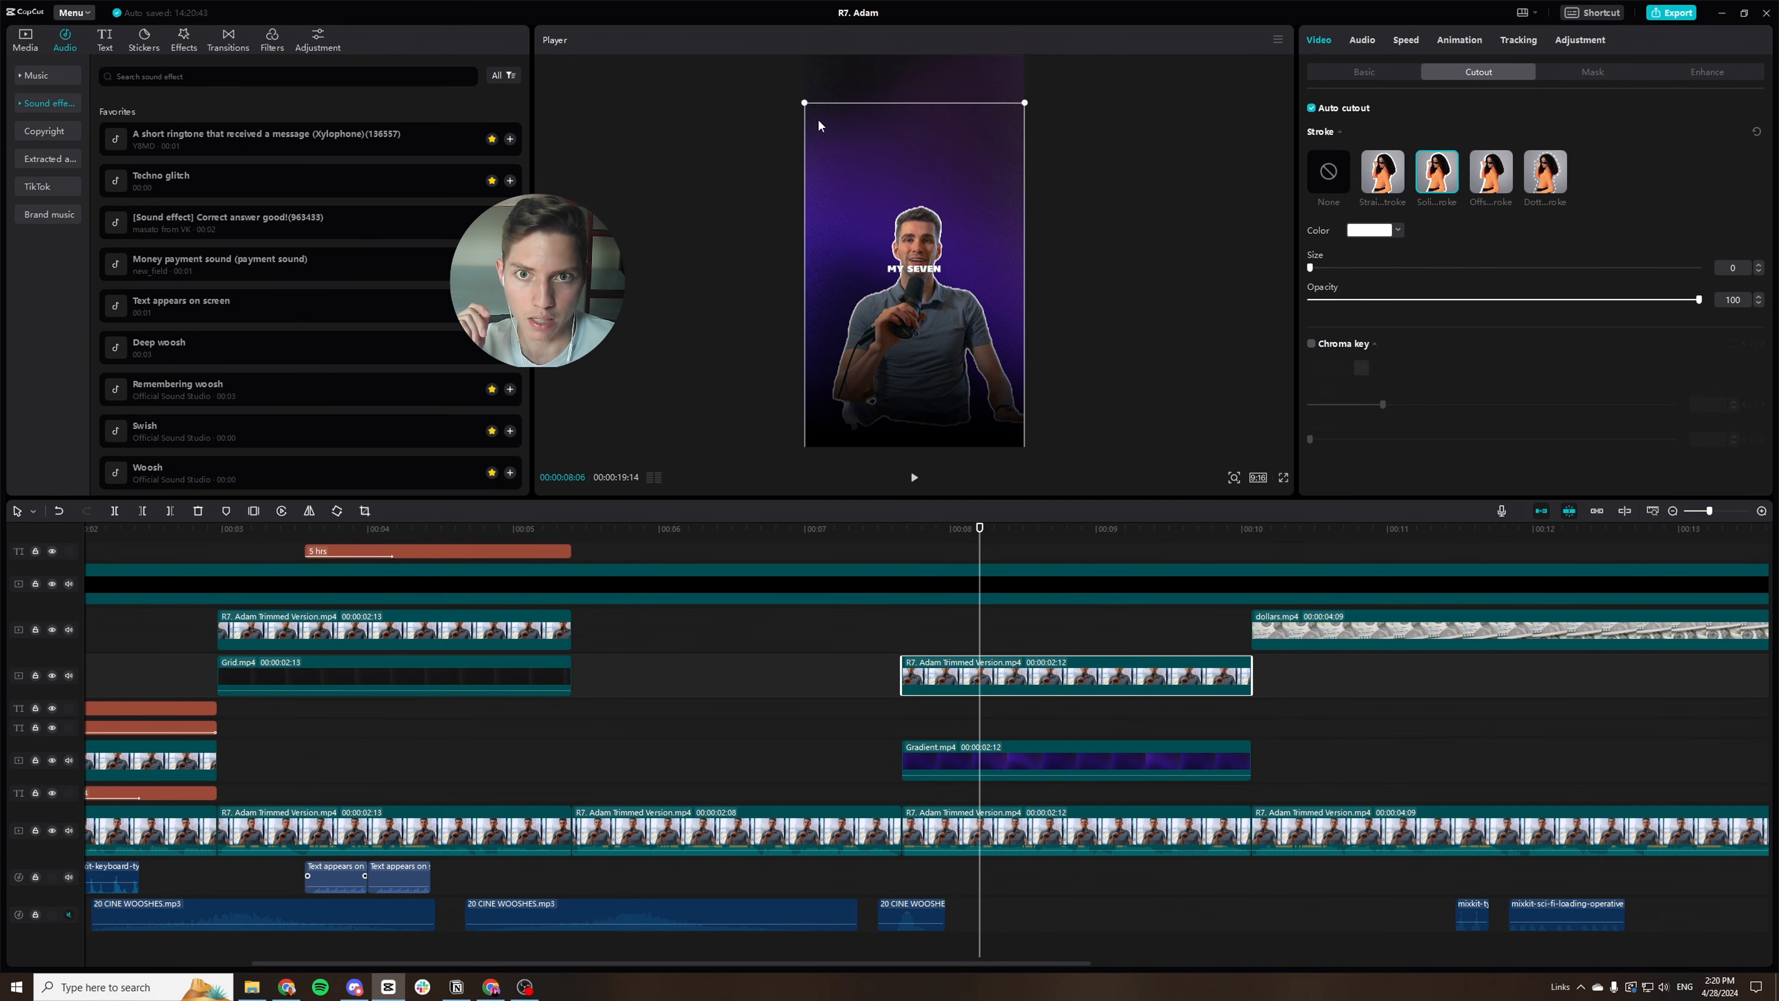
drag(805, 103, 770, 87)
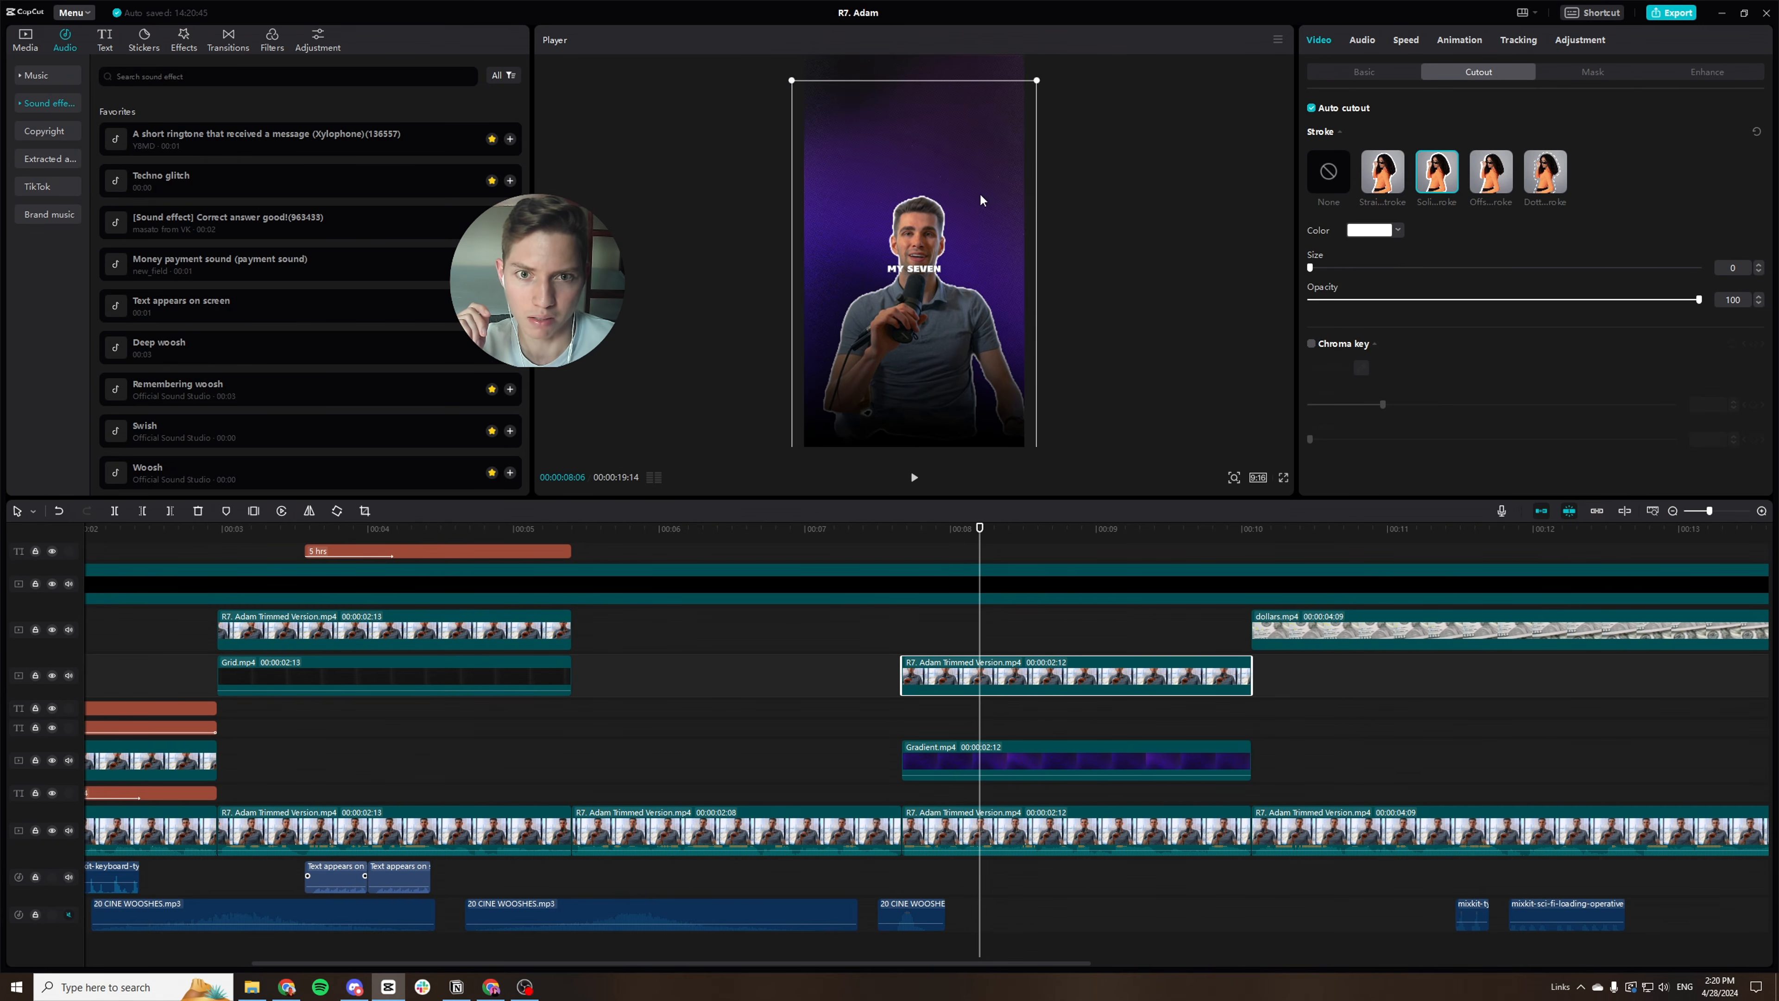
drag(978, 194, 977, 193)
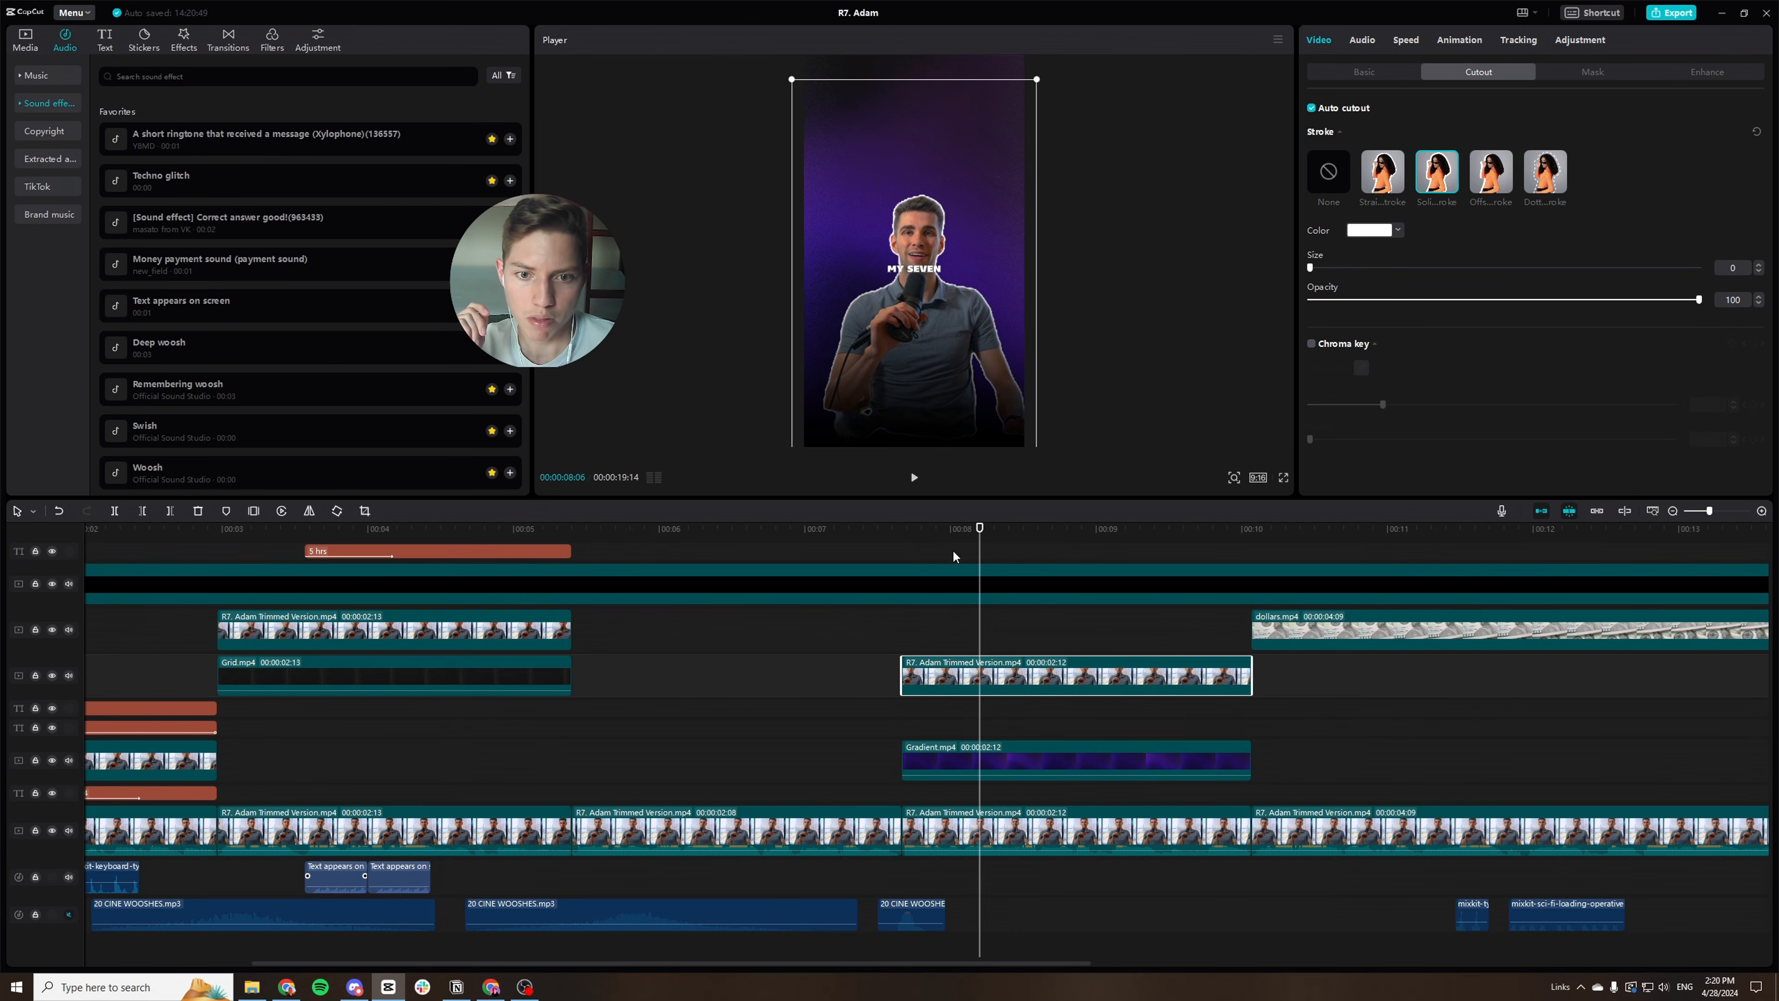
click(890, 527)
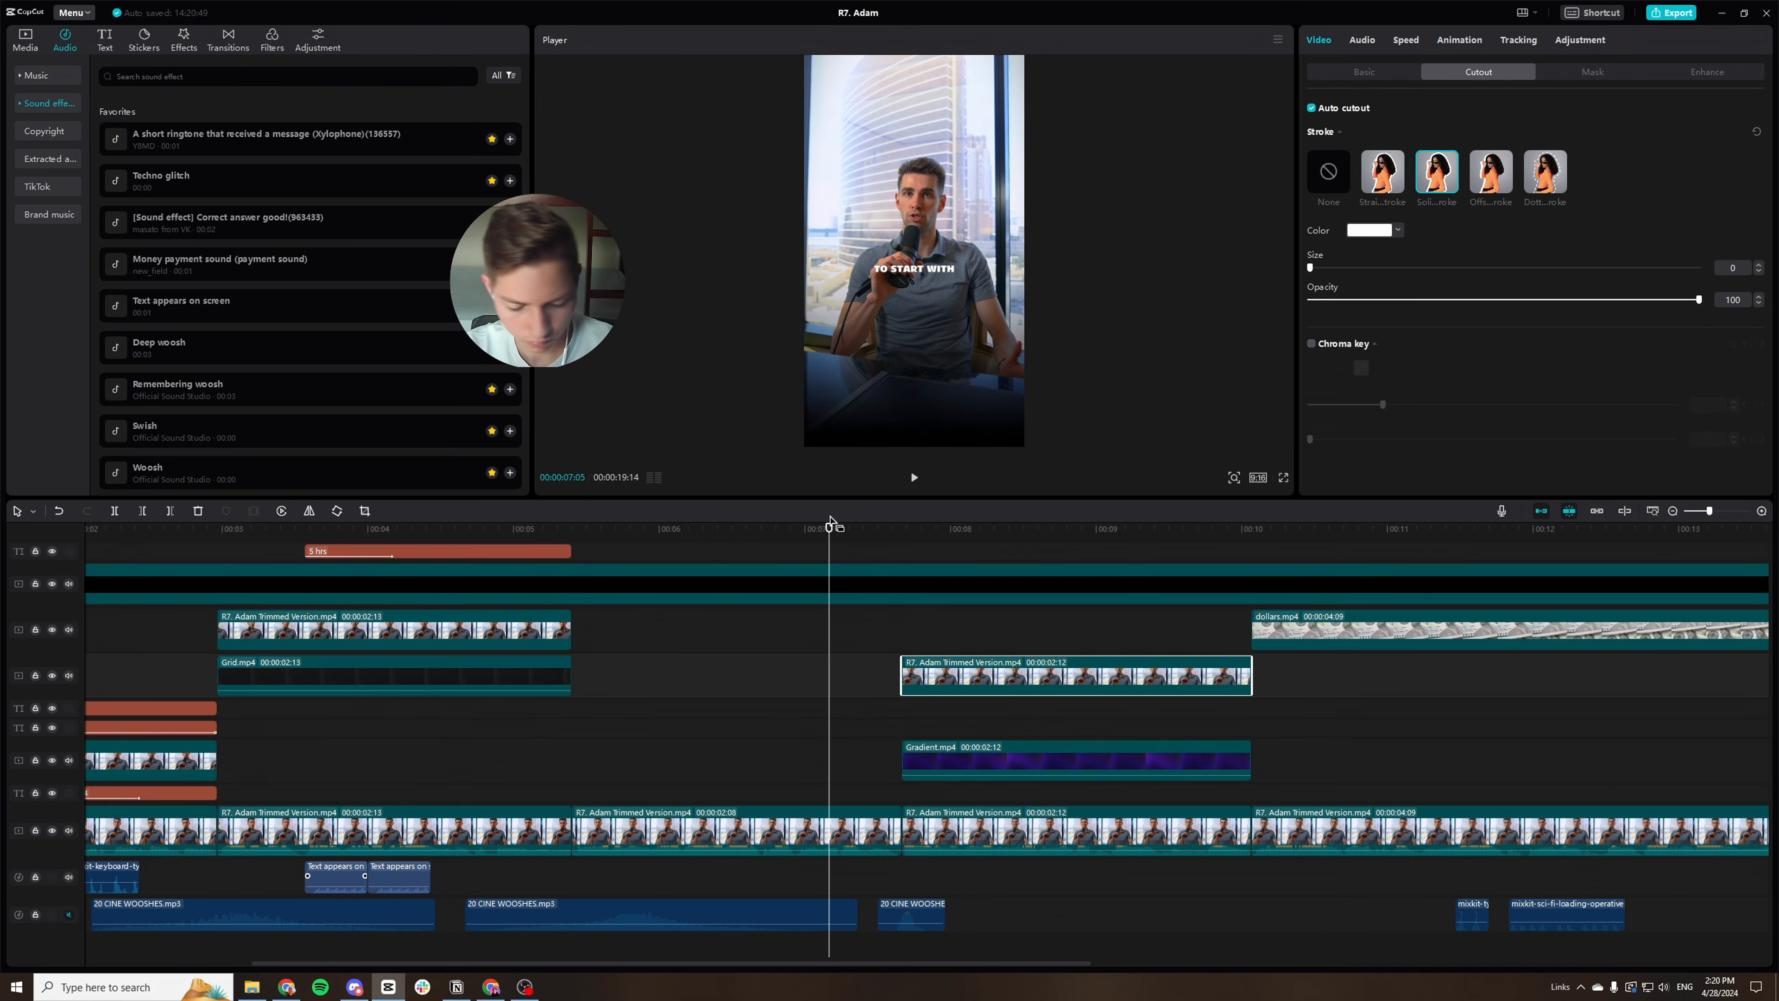
key(ctrl+shift+f)
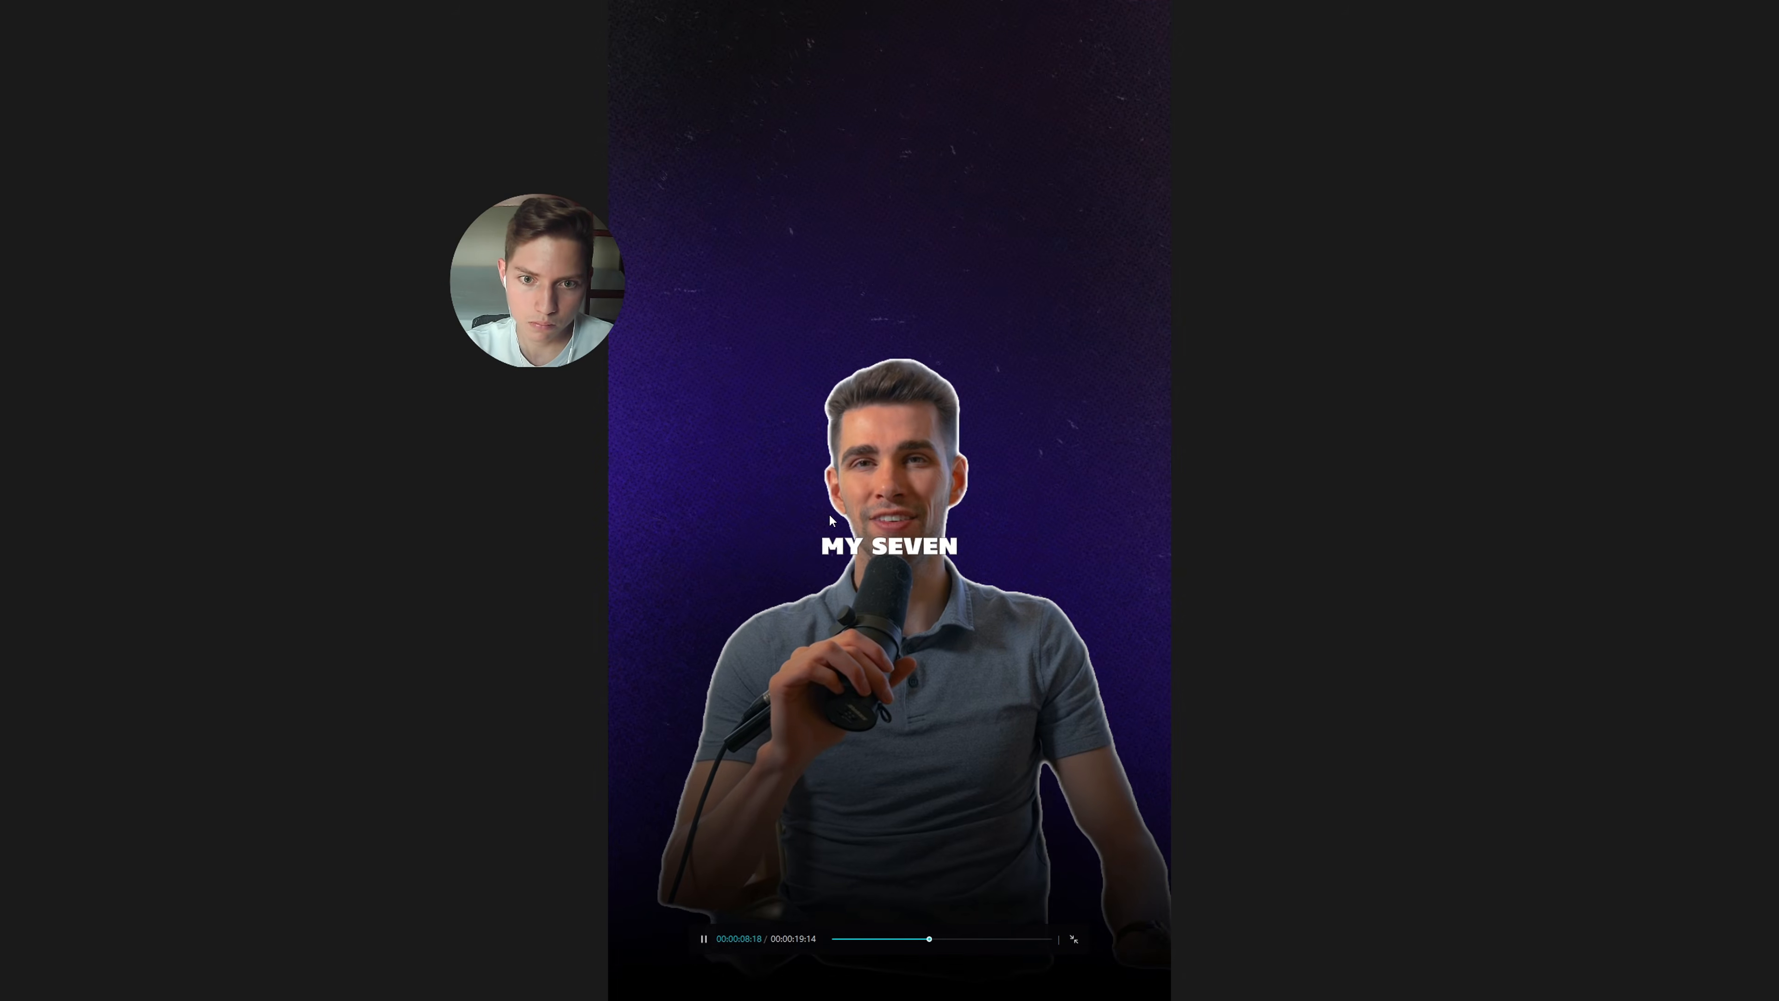
key(Escape)
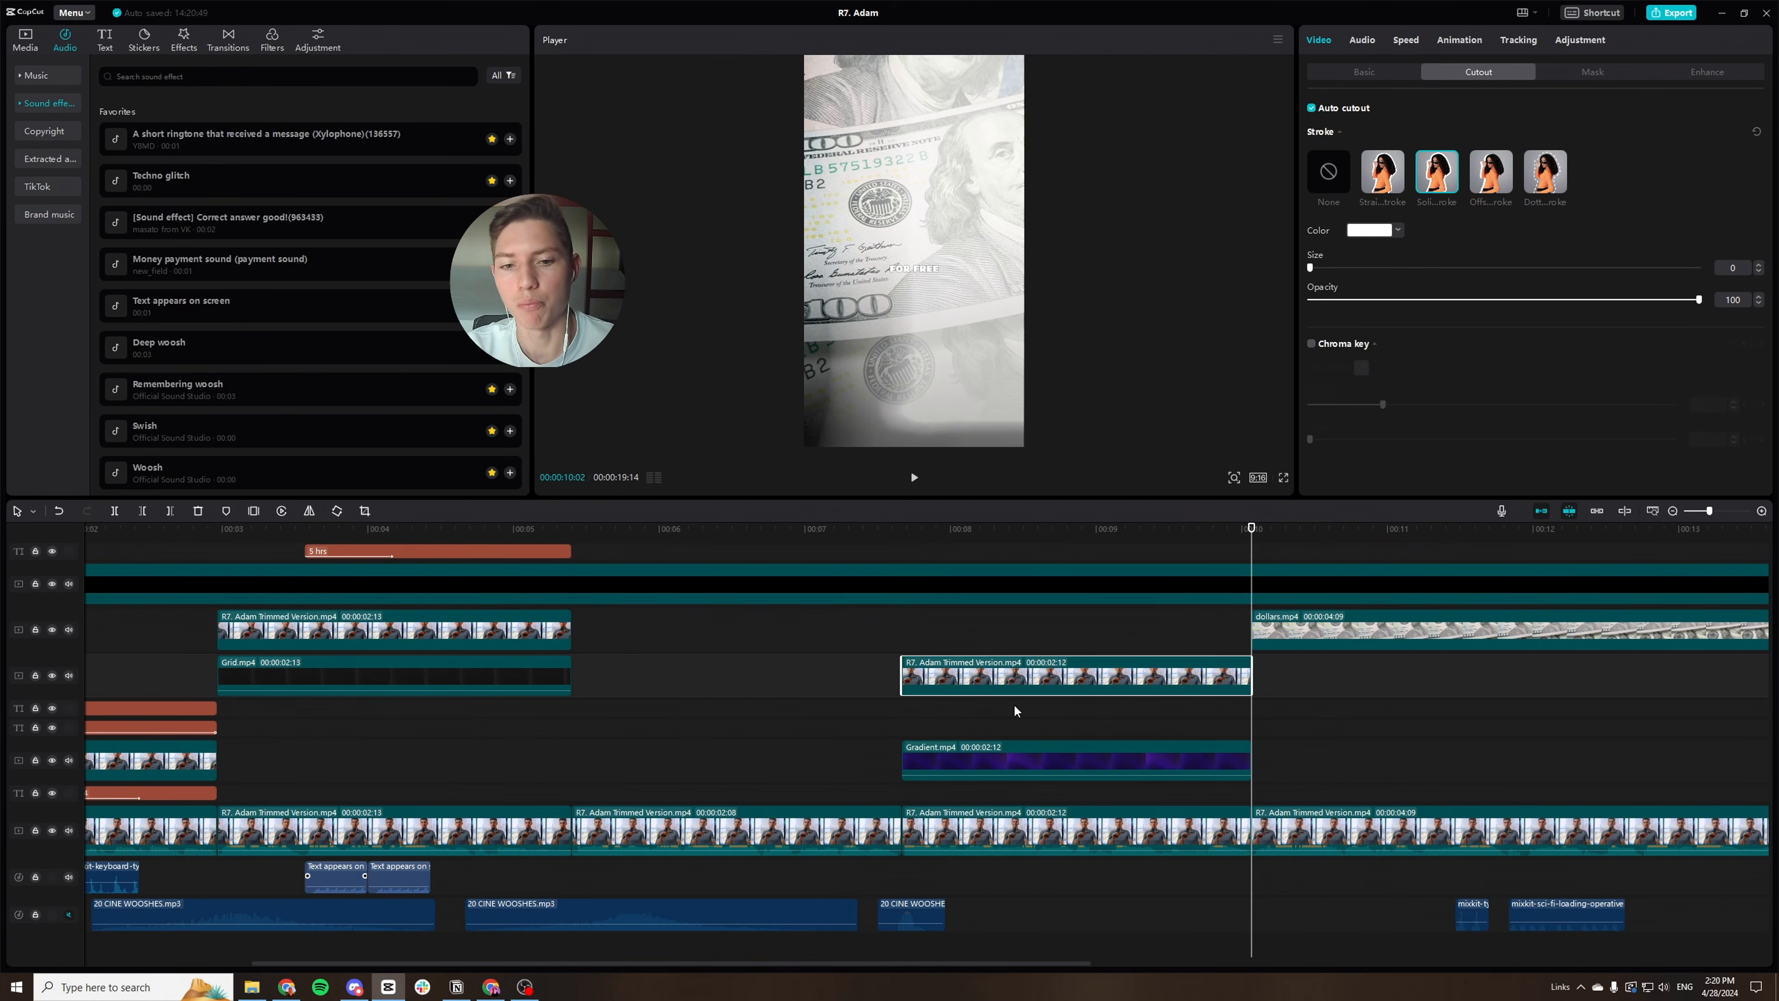
Desaturate the Gradient.mp4 clip by setting its saturation to -50 and preview the background behind the cutout.
click(1049, 542)
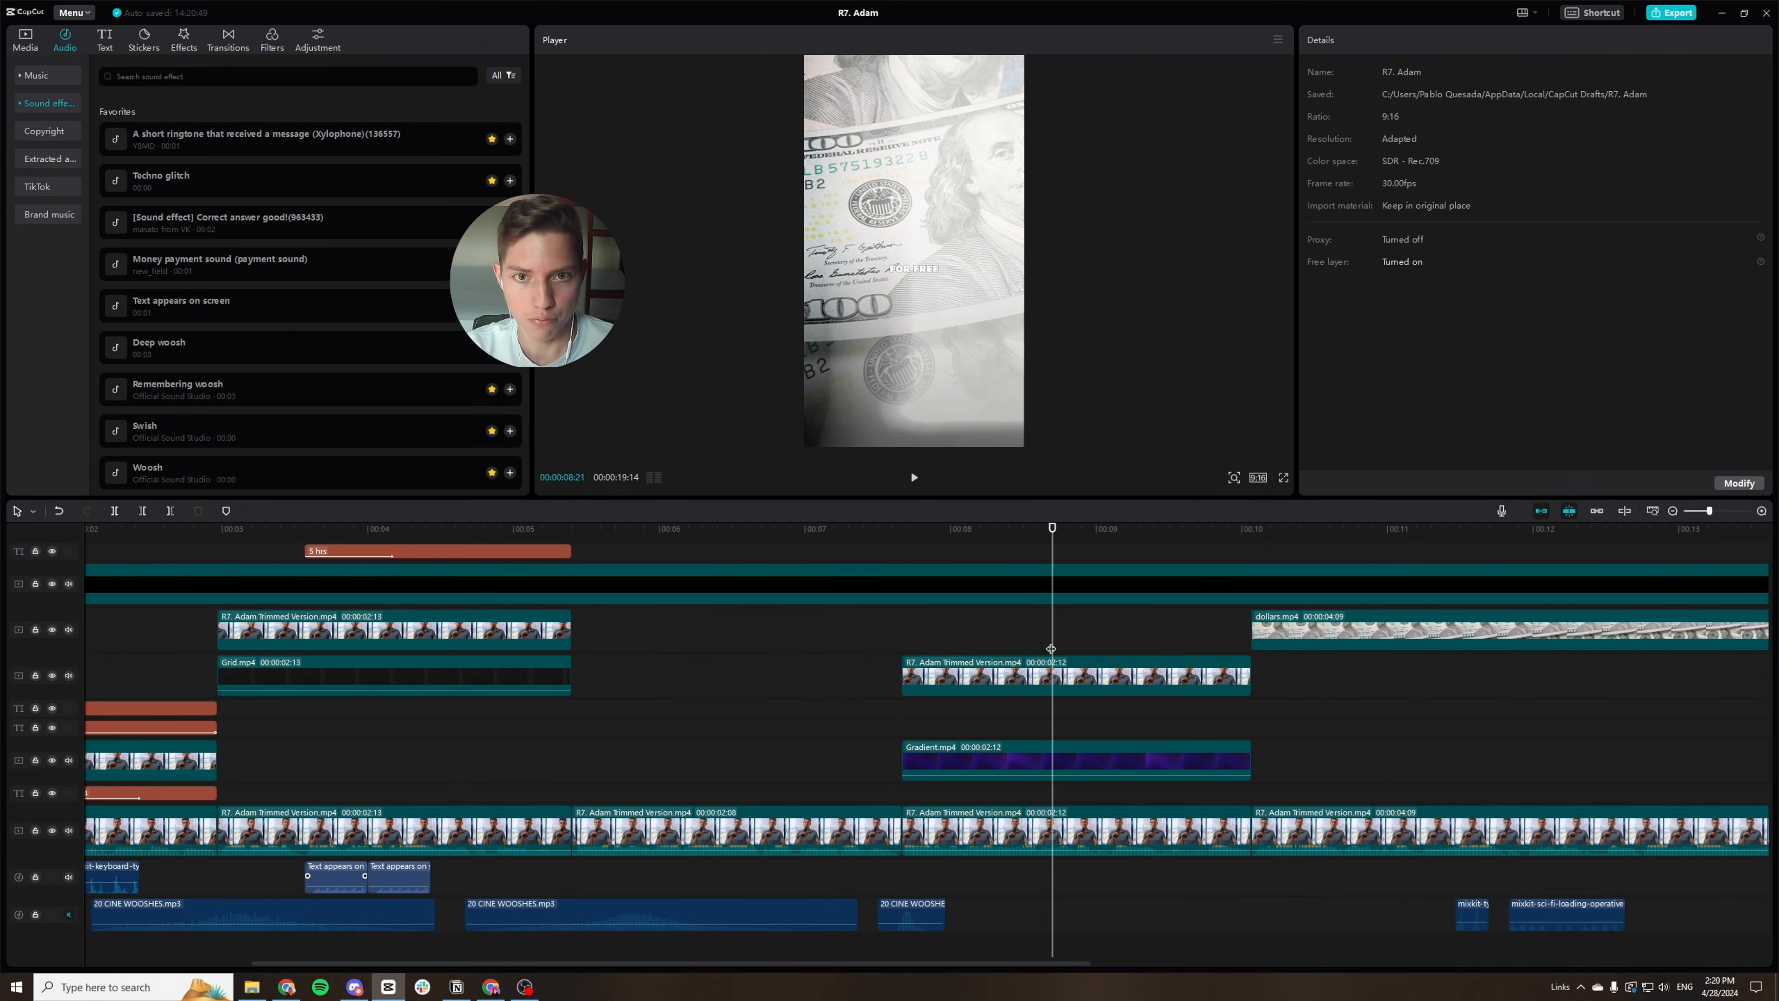
click(1068, 759)
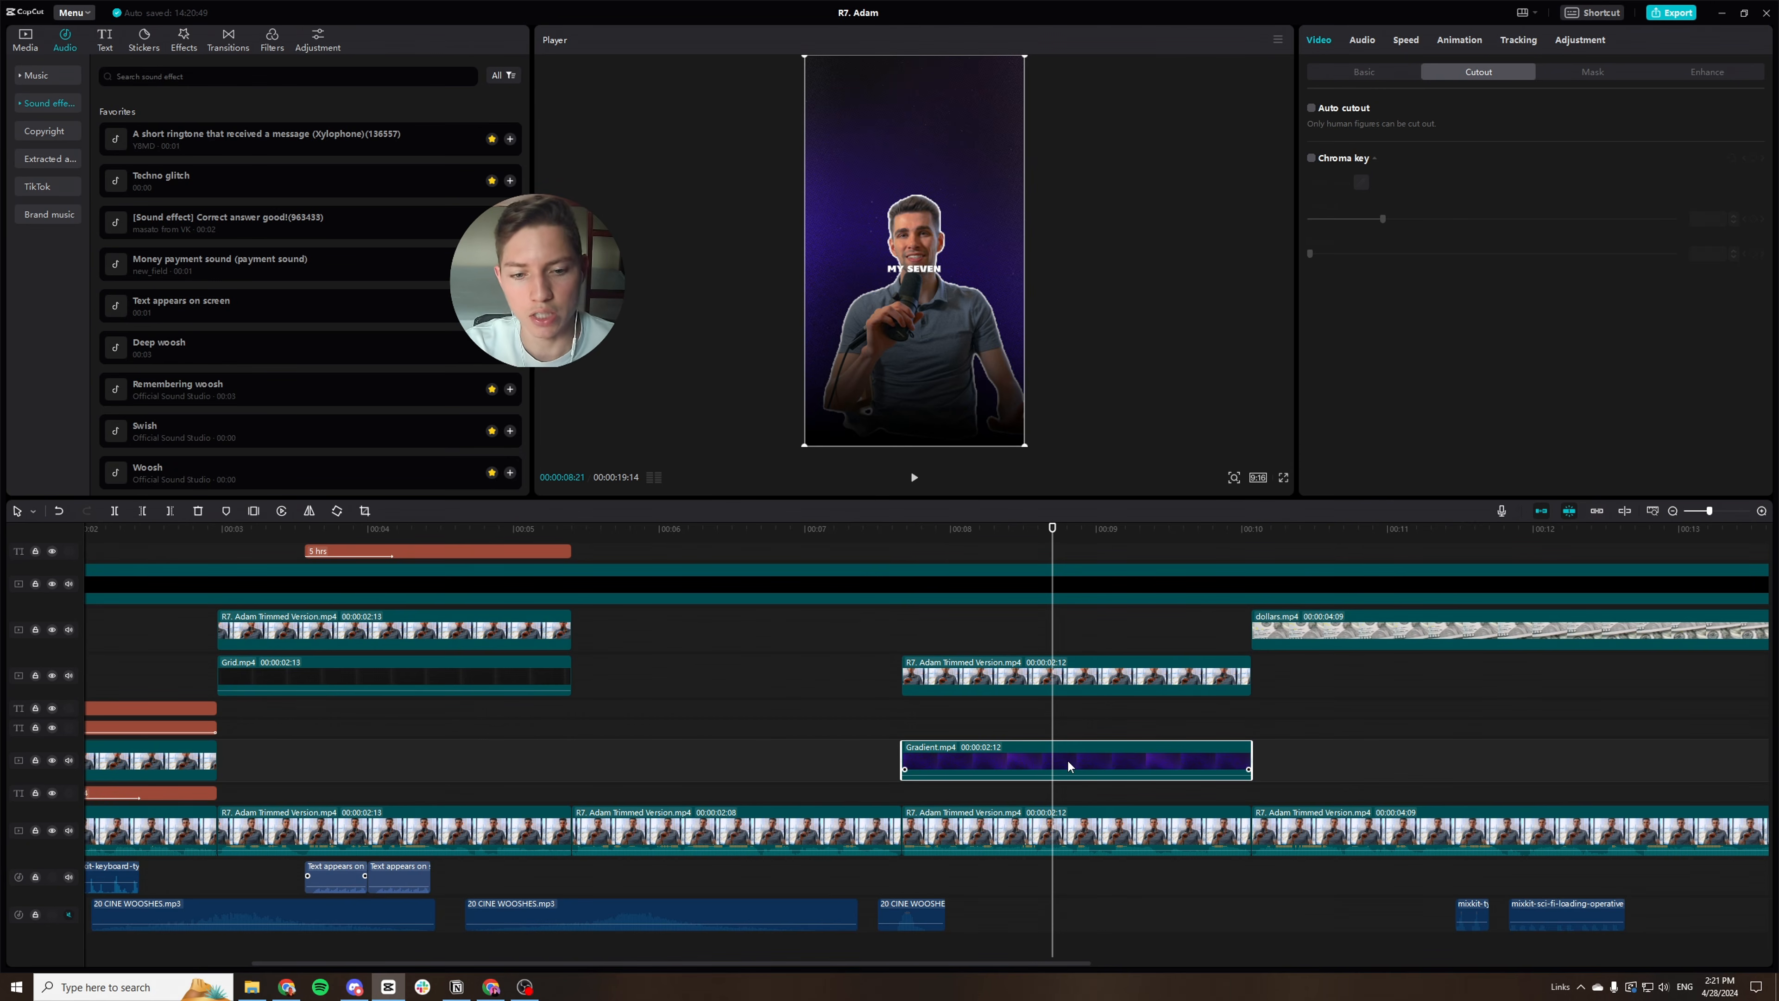
click(1567, 41)
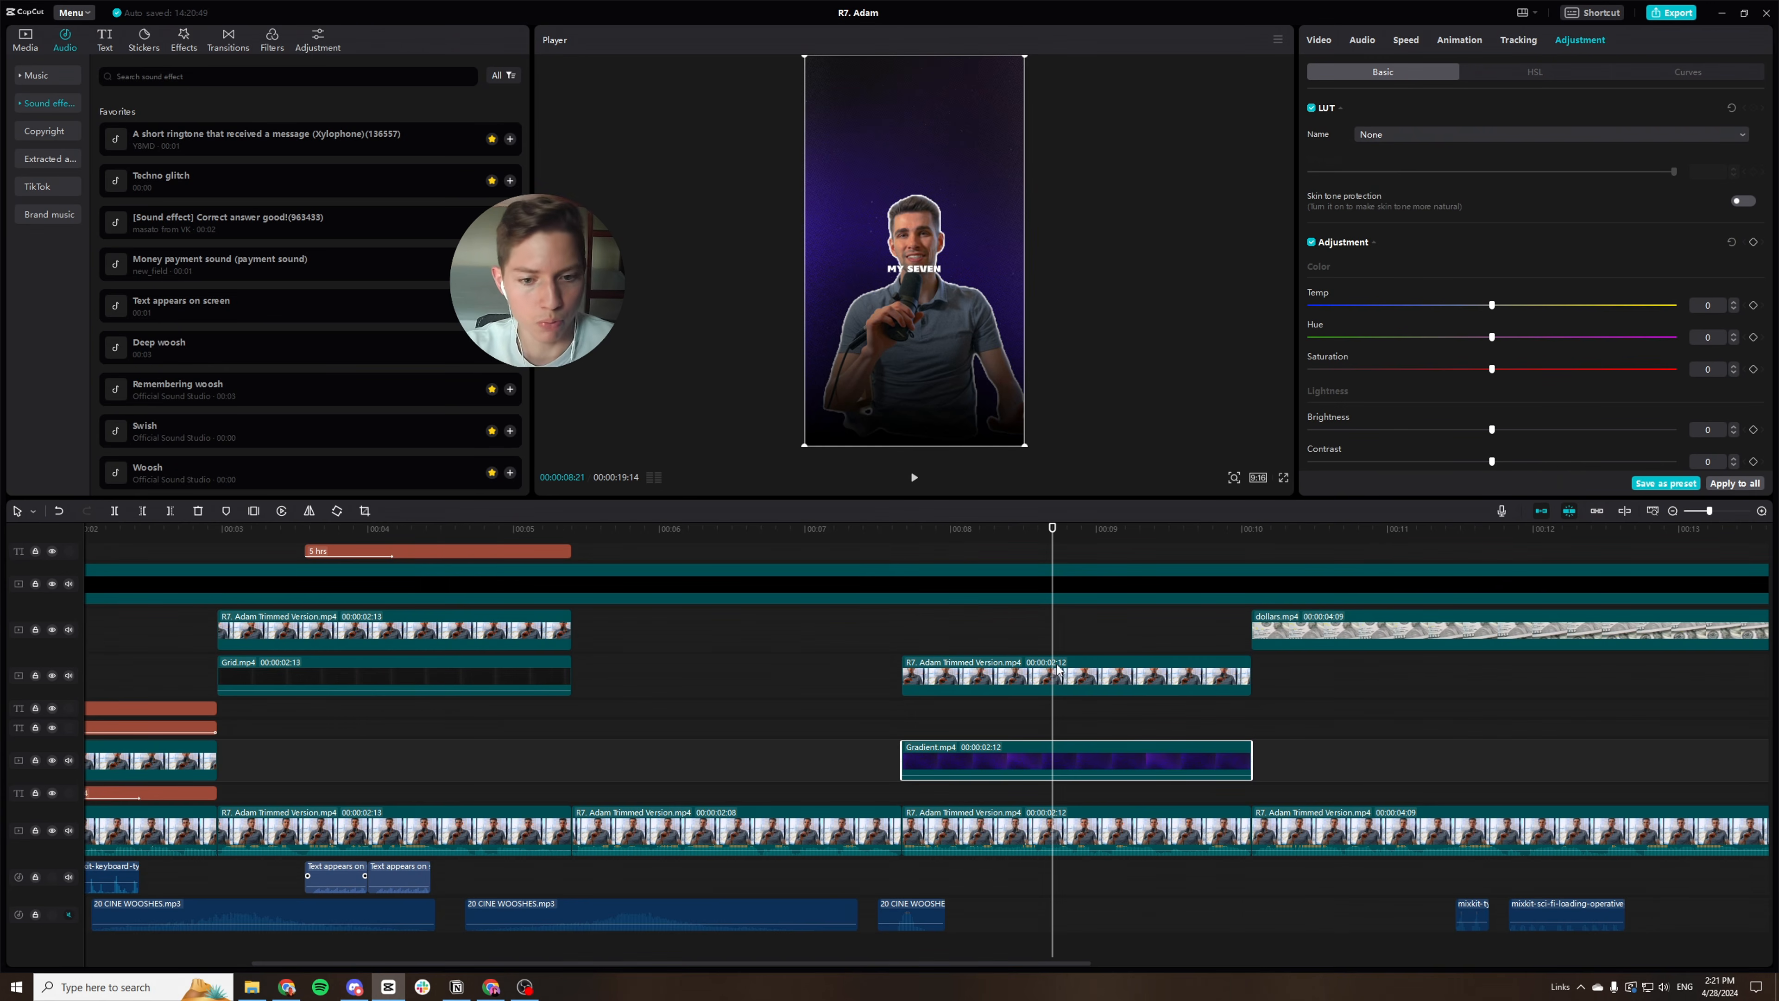
drag(1493, 369, 1310, 369)
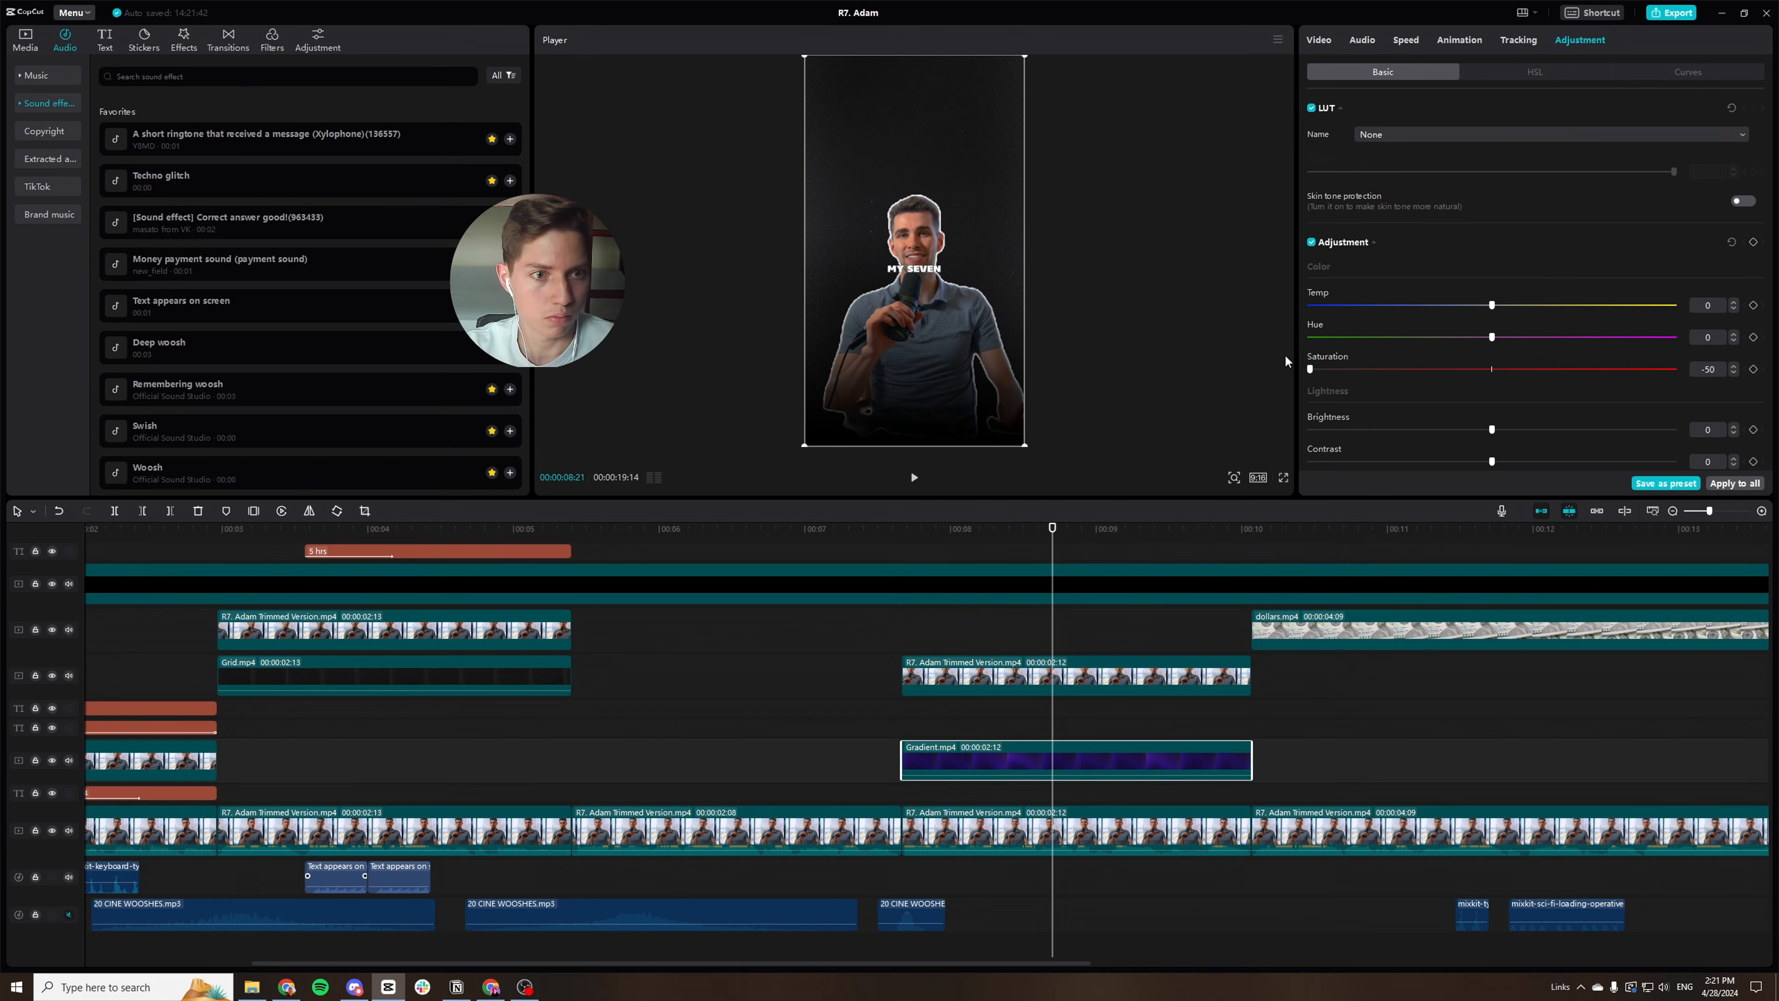
click(1320, 40)
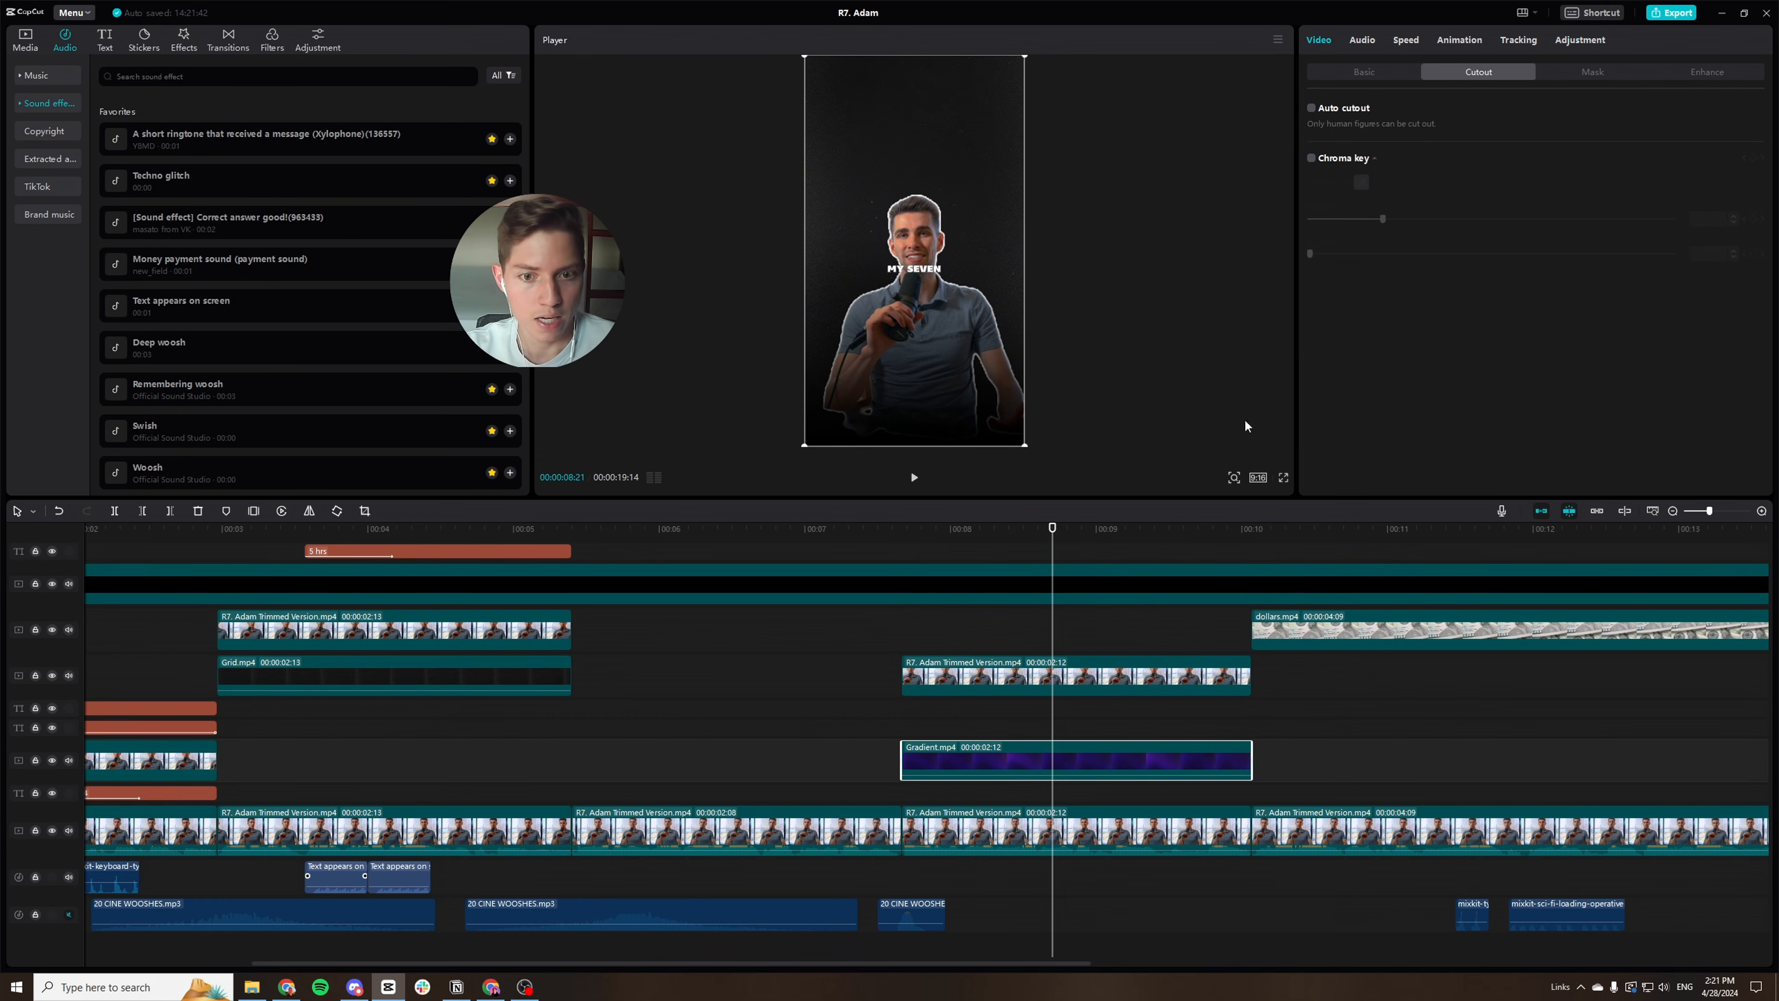
key(ctrl+f)
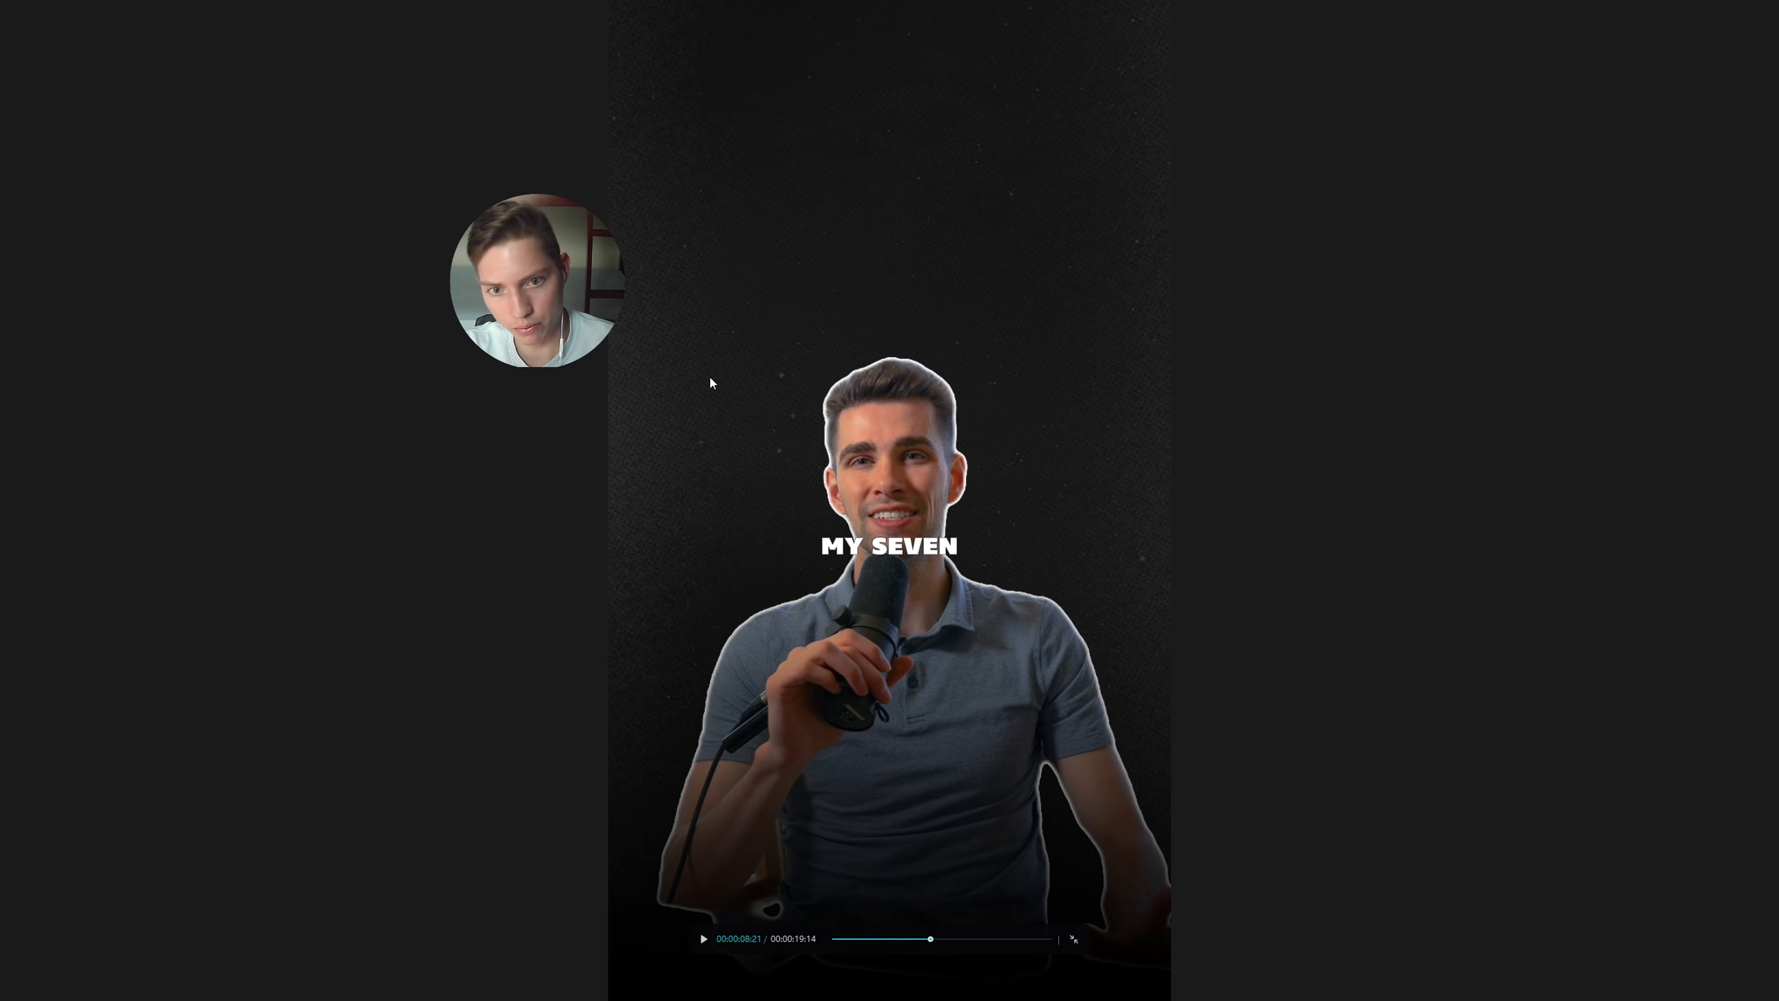
key(Escape)
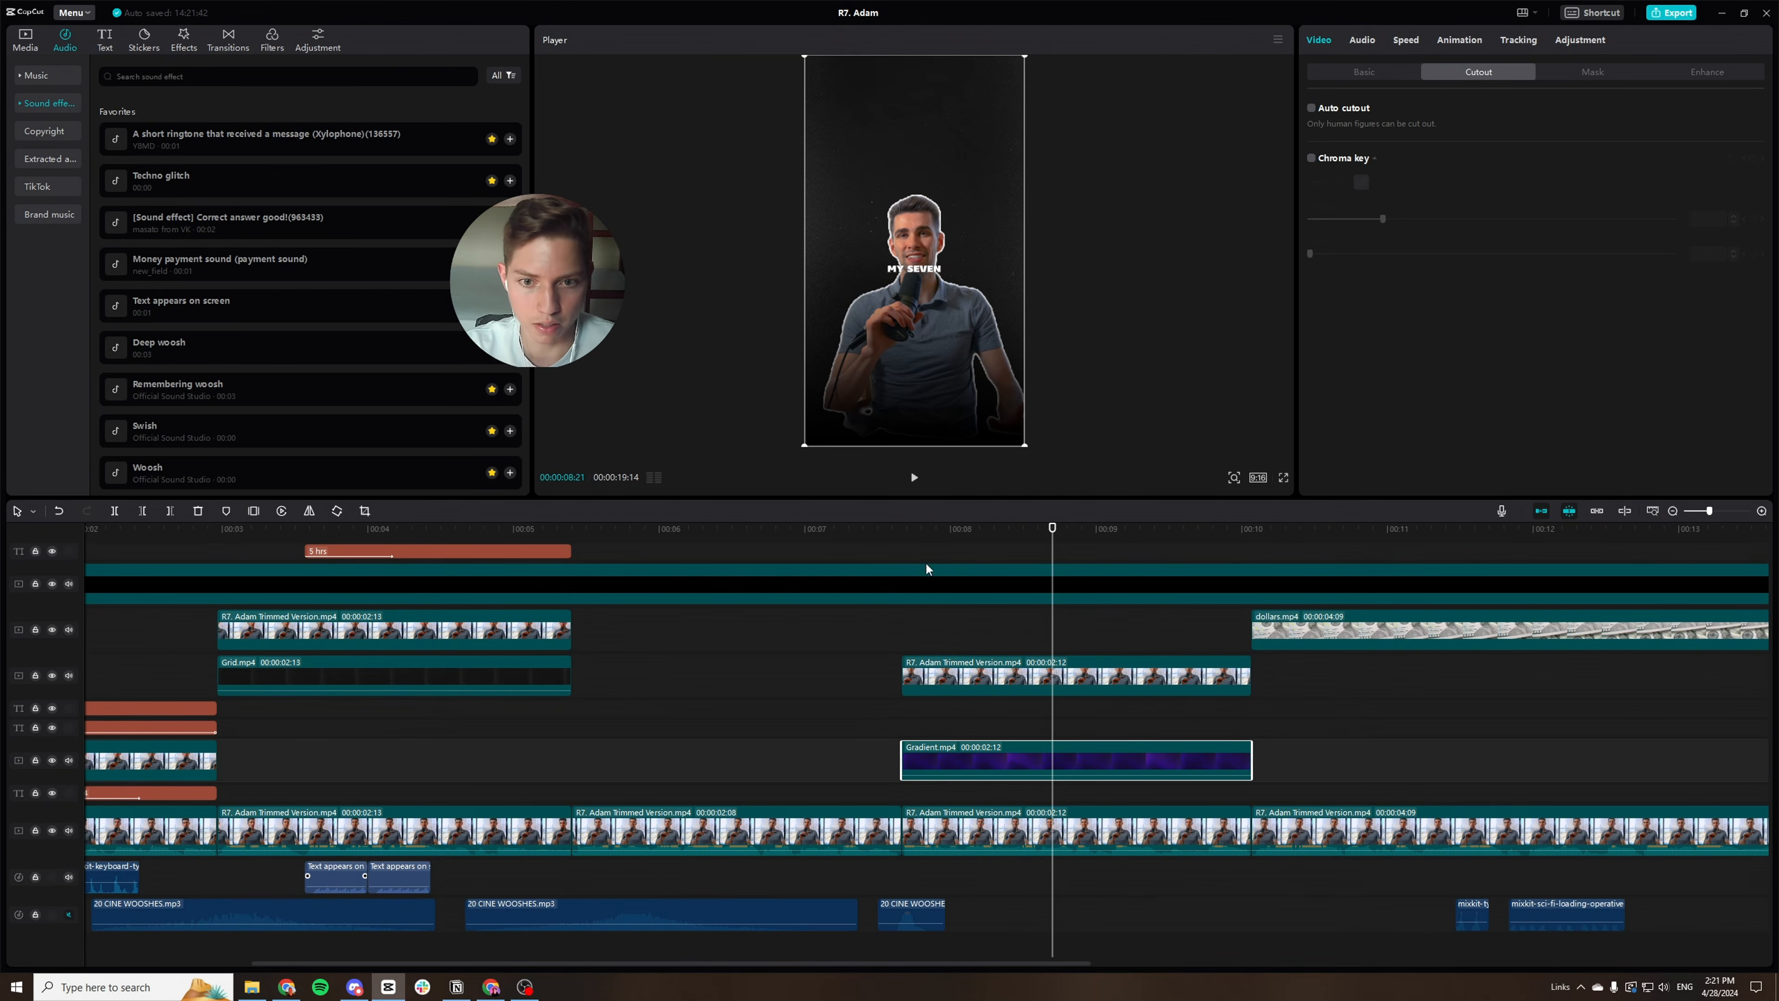
click(901, 531)
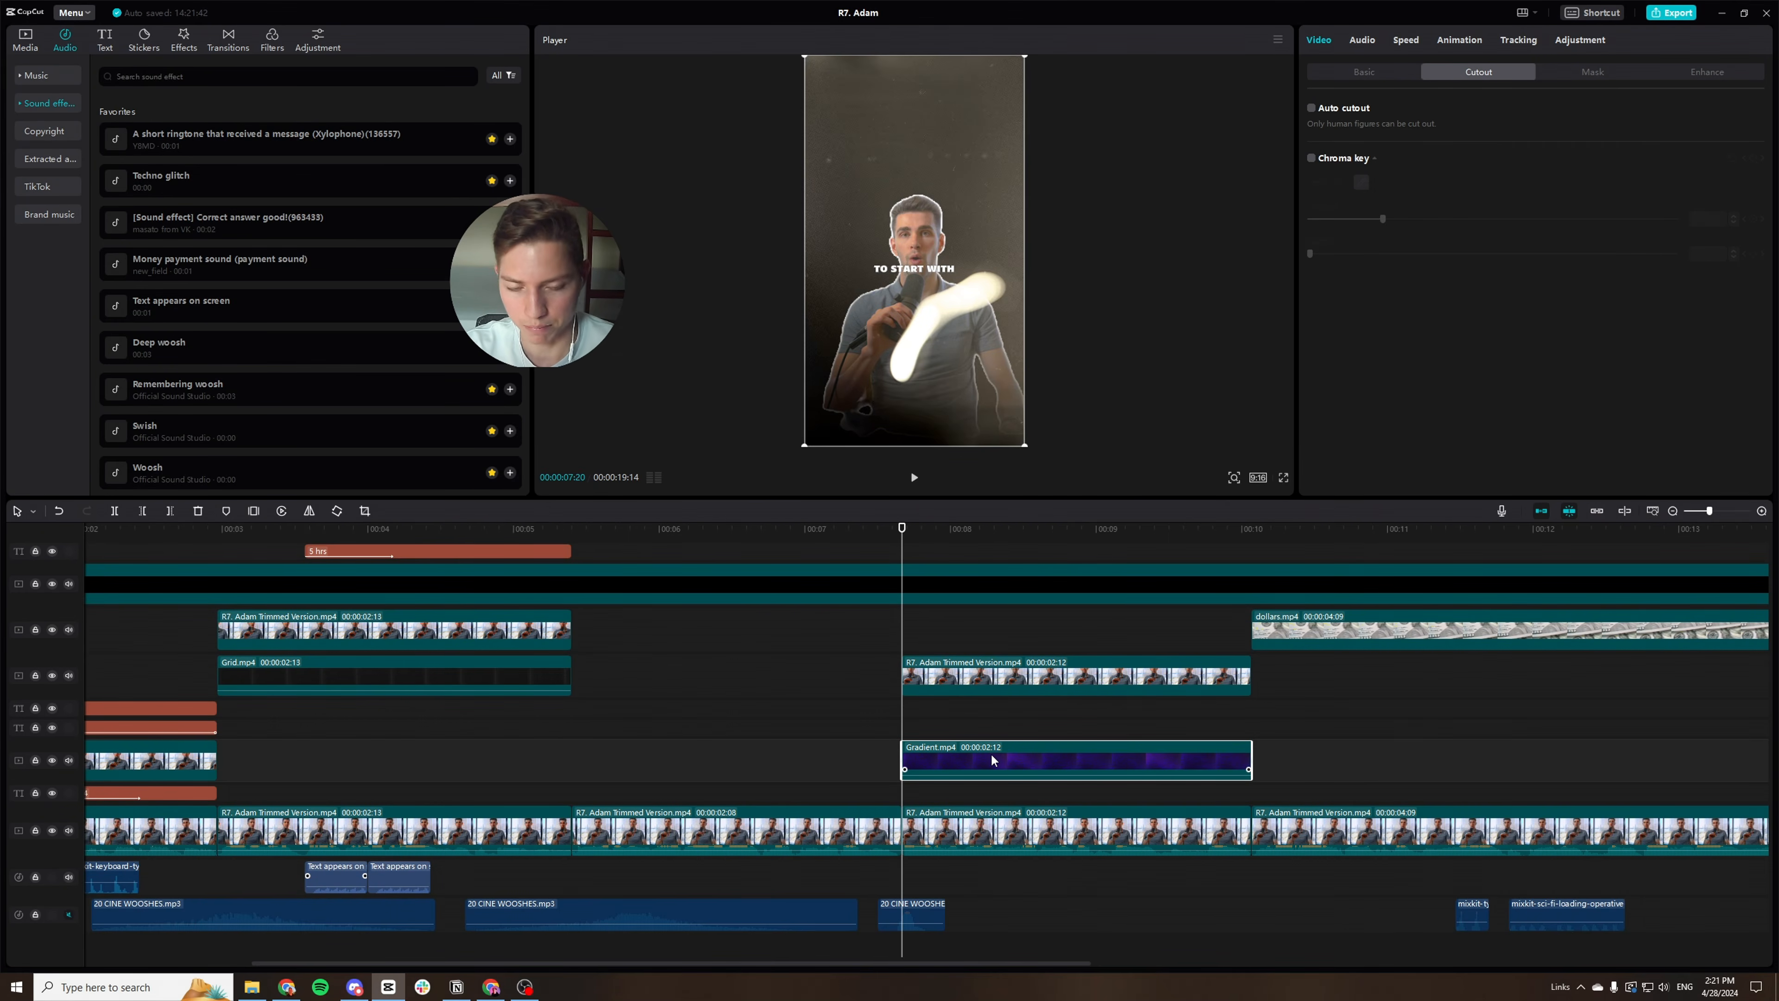
drag(902, 531, 1019, 569)
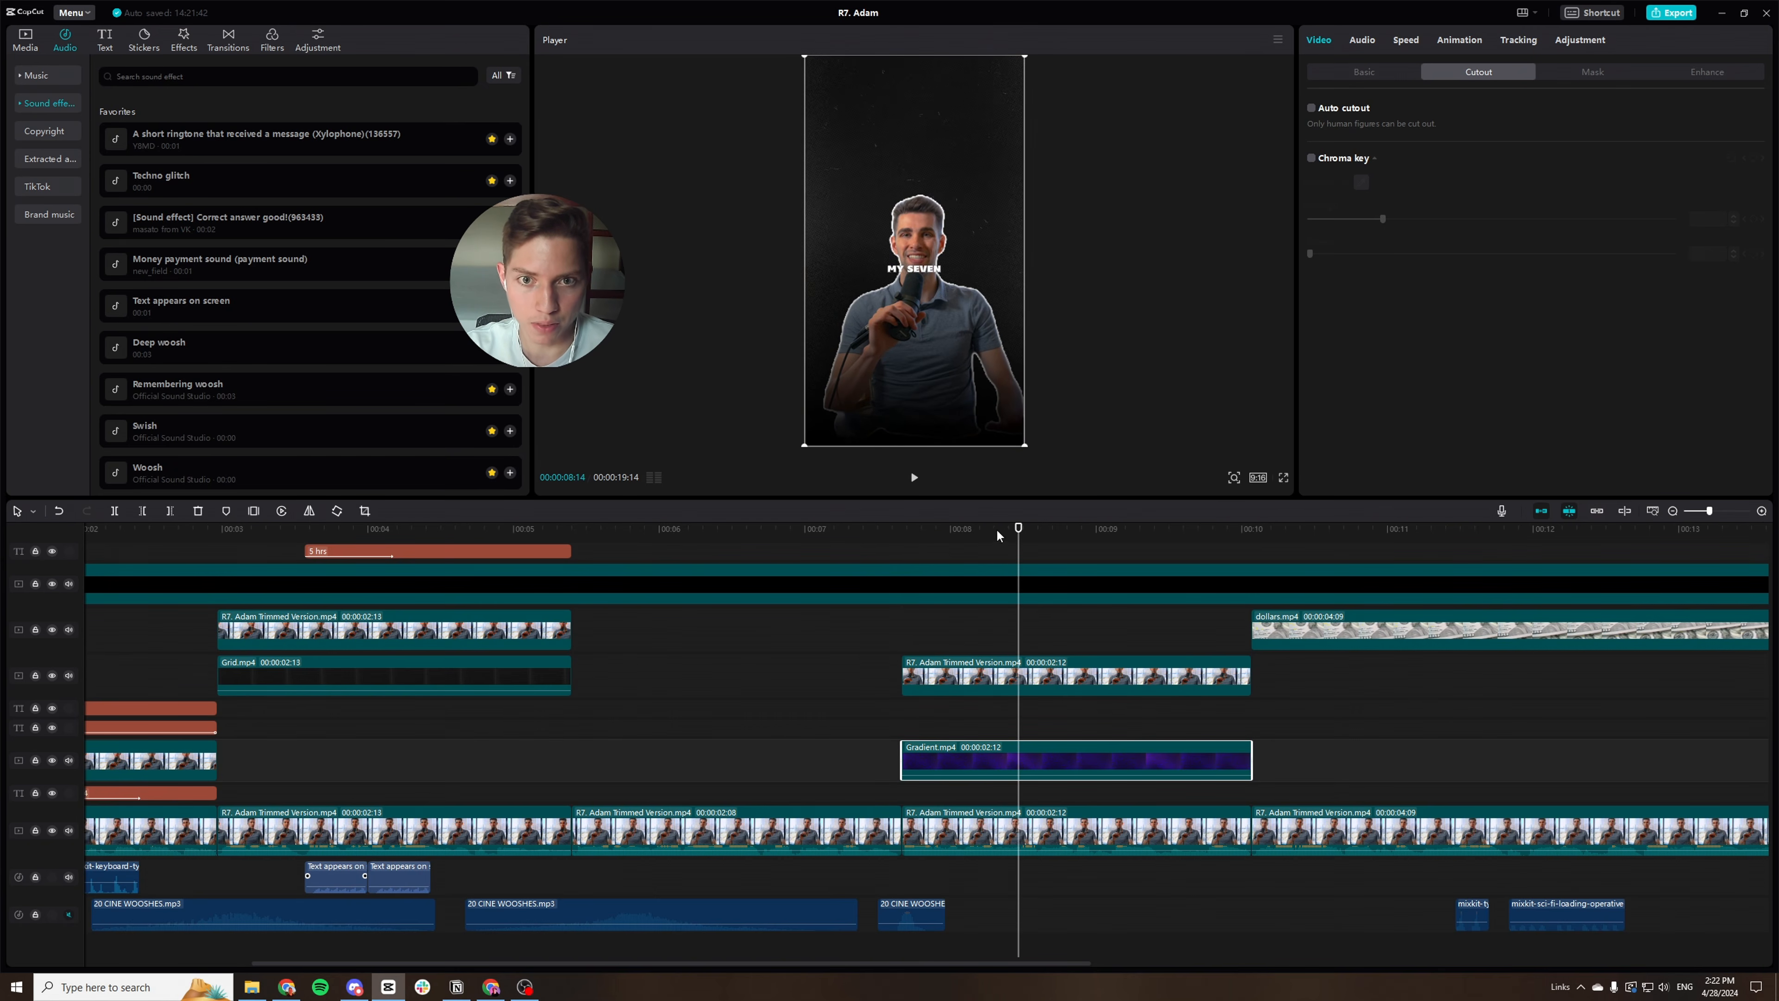
Turn off Apply to all for the captions and lower the "I wanna give you" caption to Y position -420.
scroll(1004, 615, up, 3)
click(1009, 554)
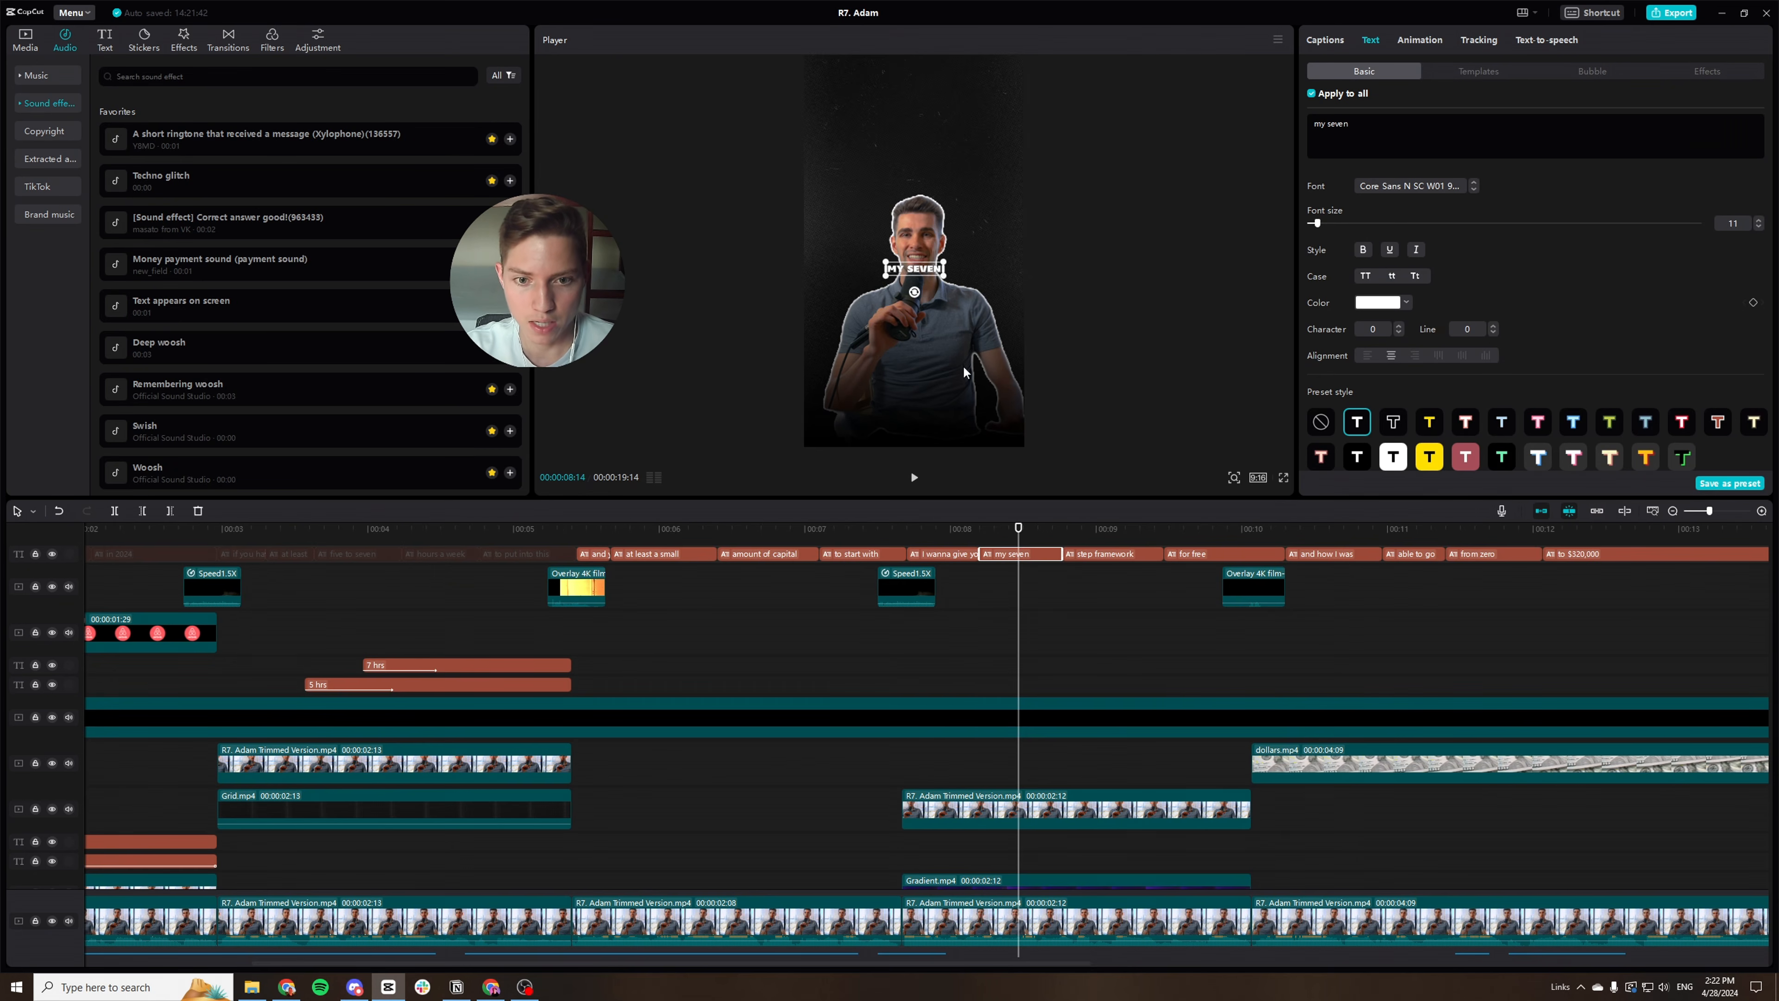
click(946, 531)
click(959, 555)
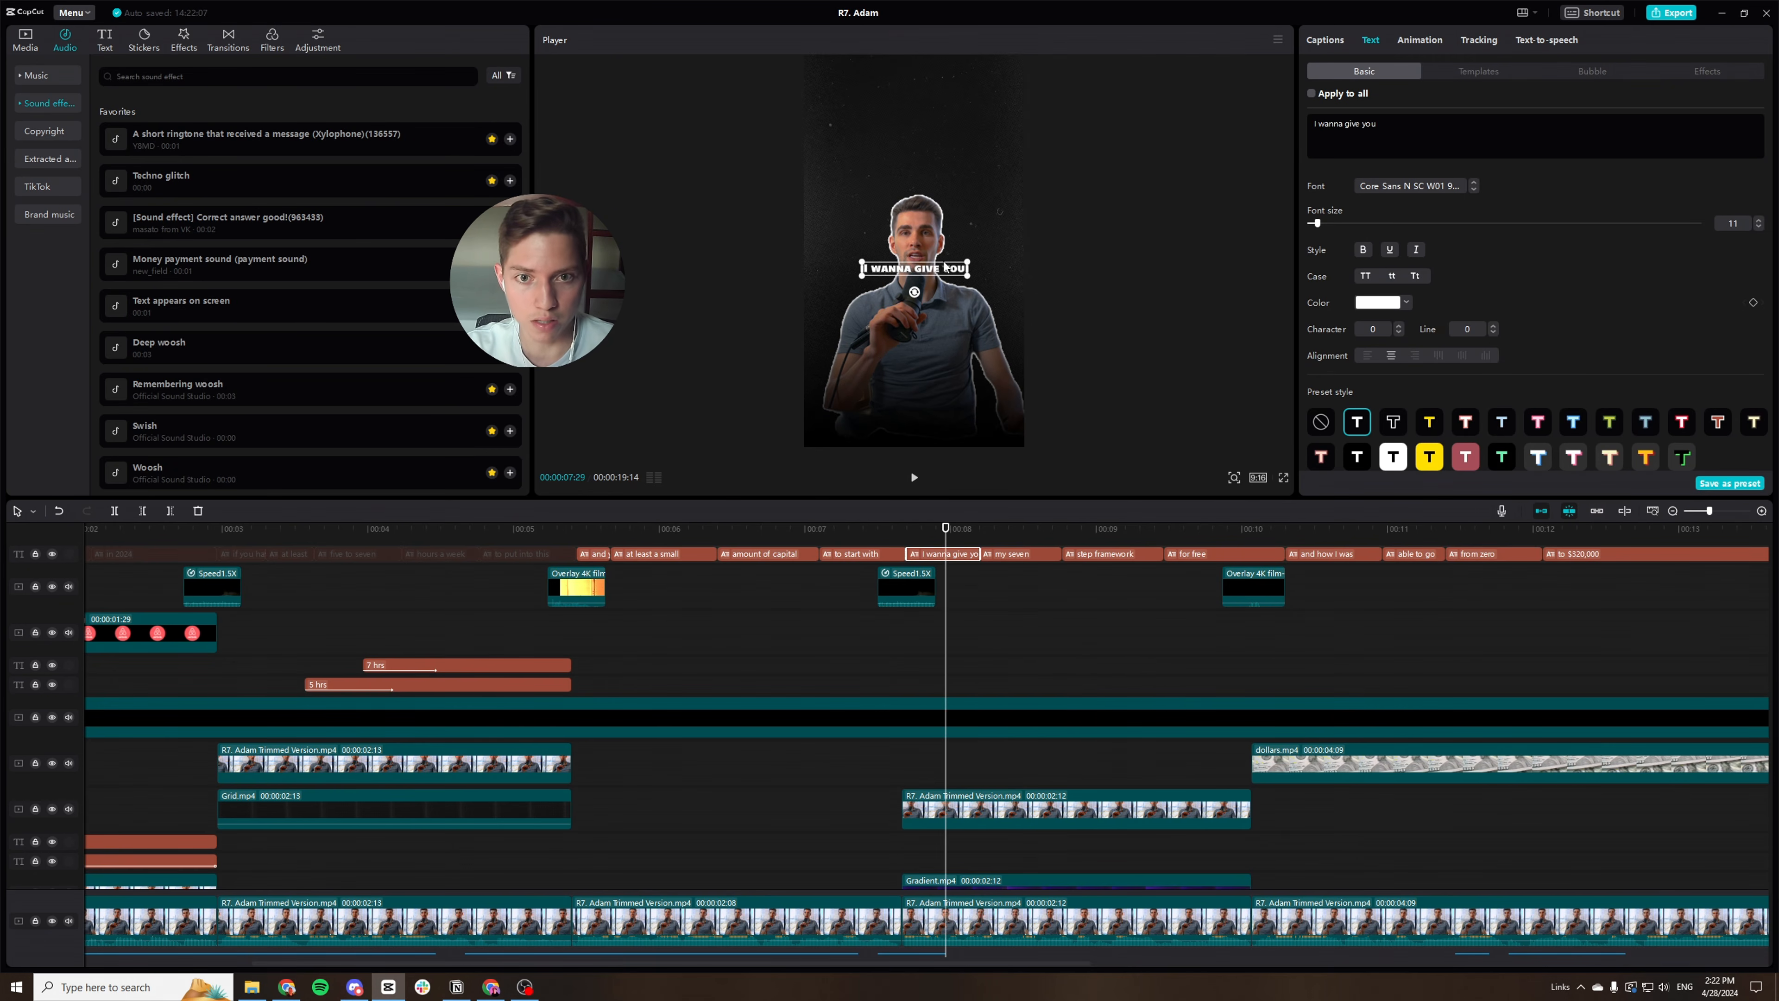
drag(936, 283, 933, 294)
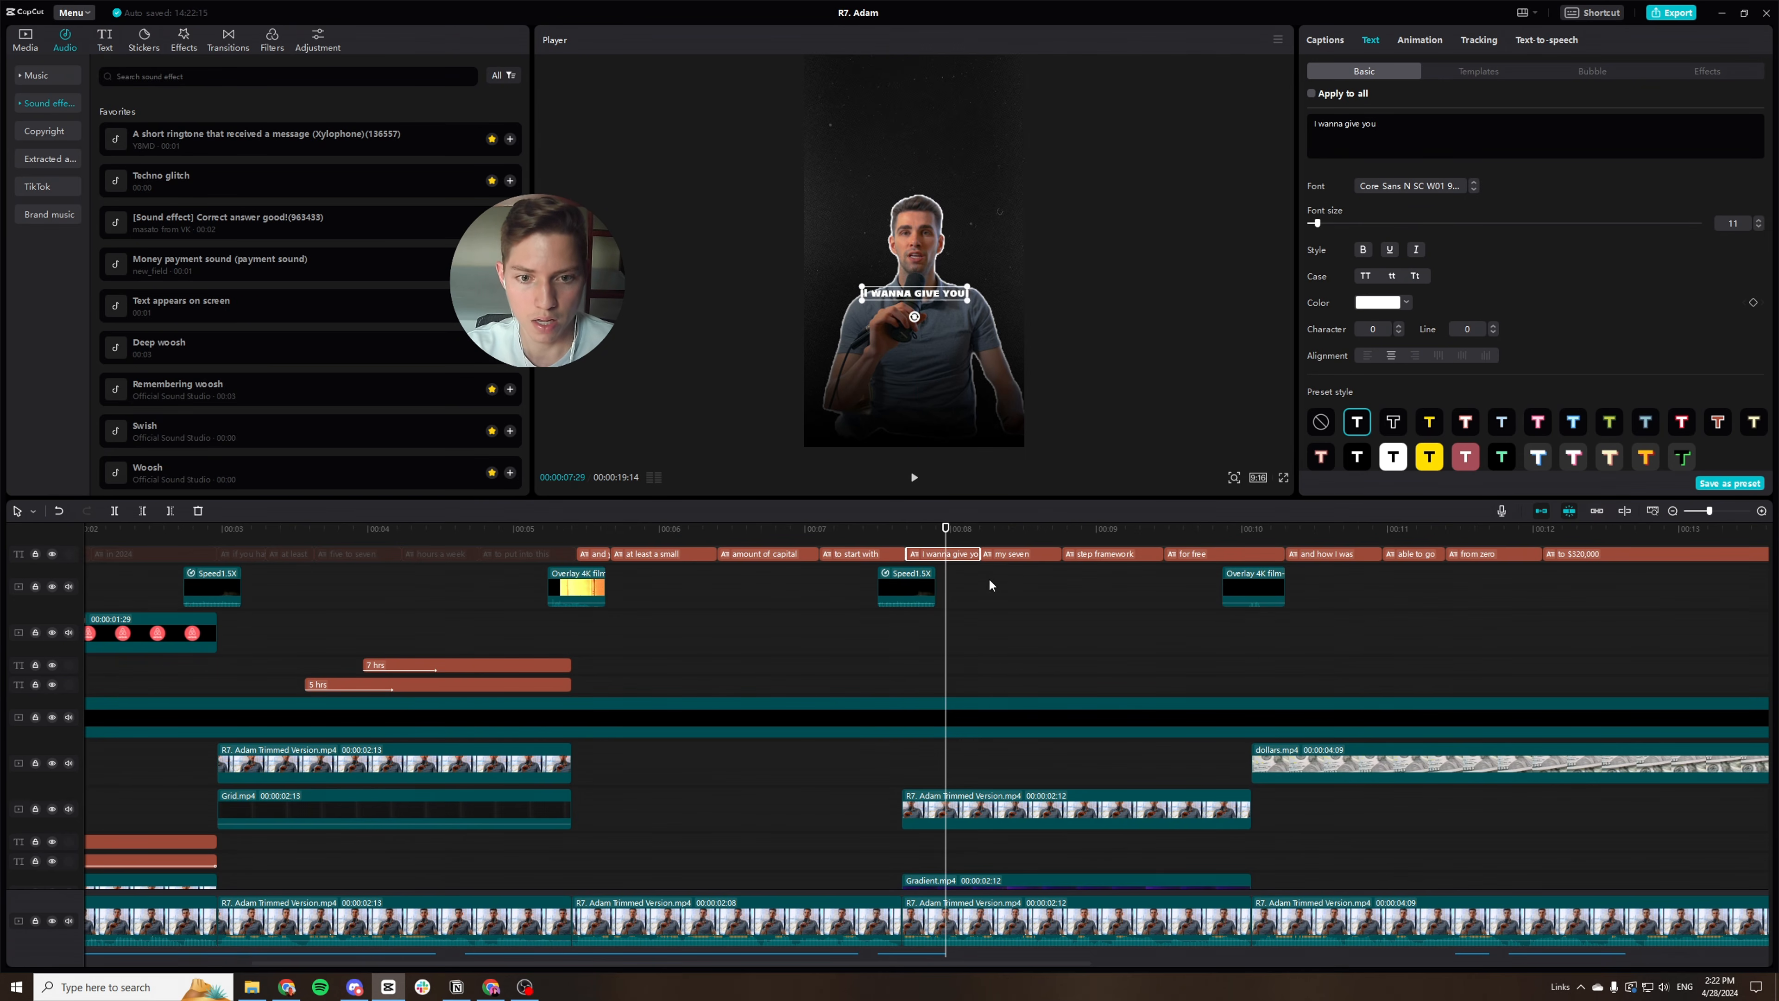
scroll(1471, 321, down, 5)
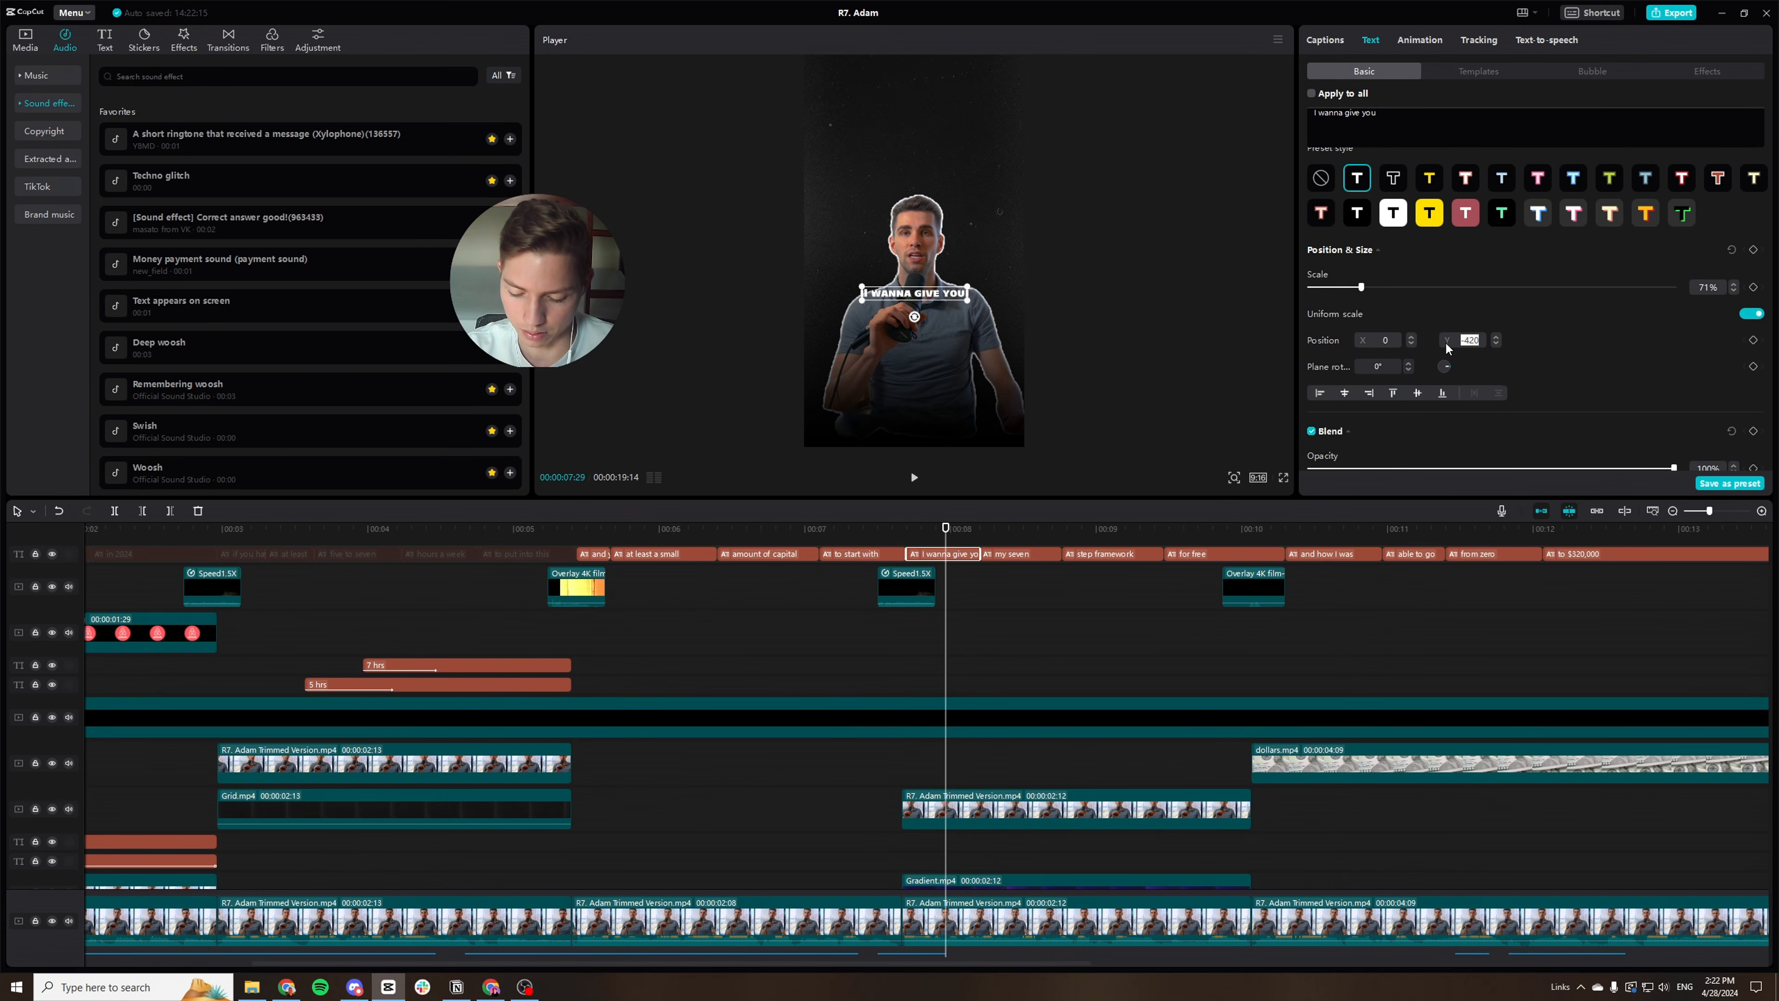
Set the Y position of the "my seven", "step framework" and "for free" captions to -420.
click(1005, 555)
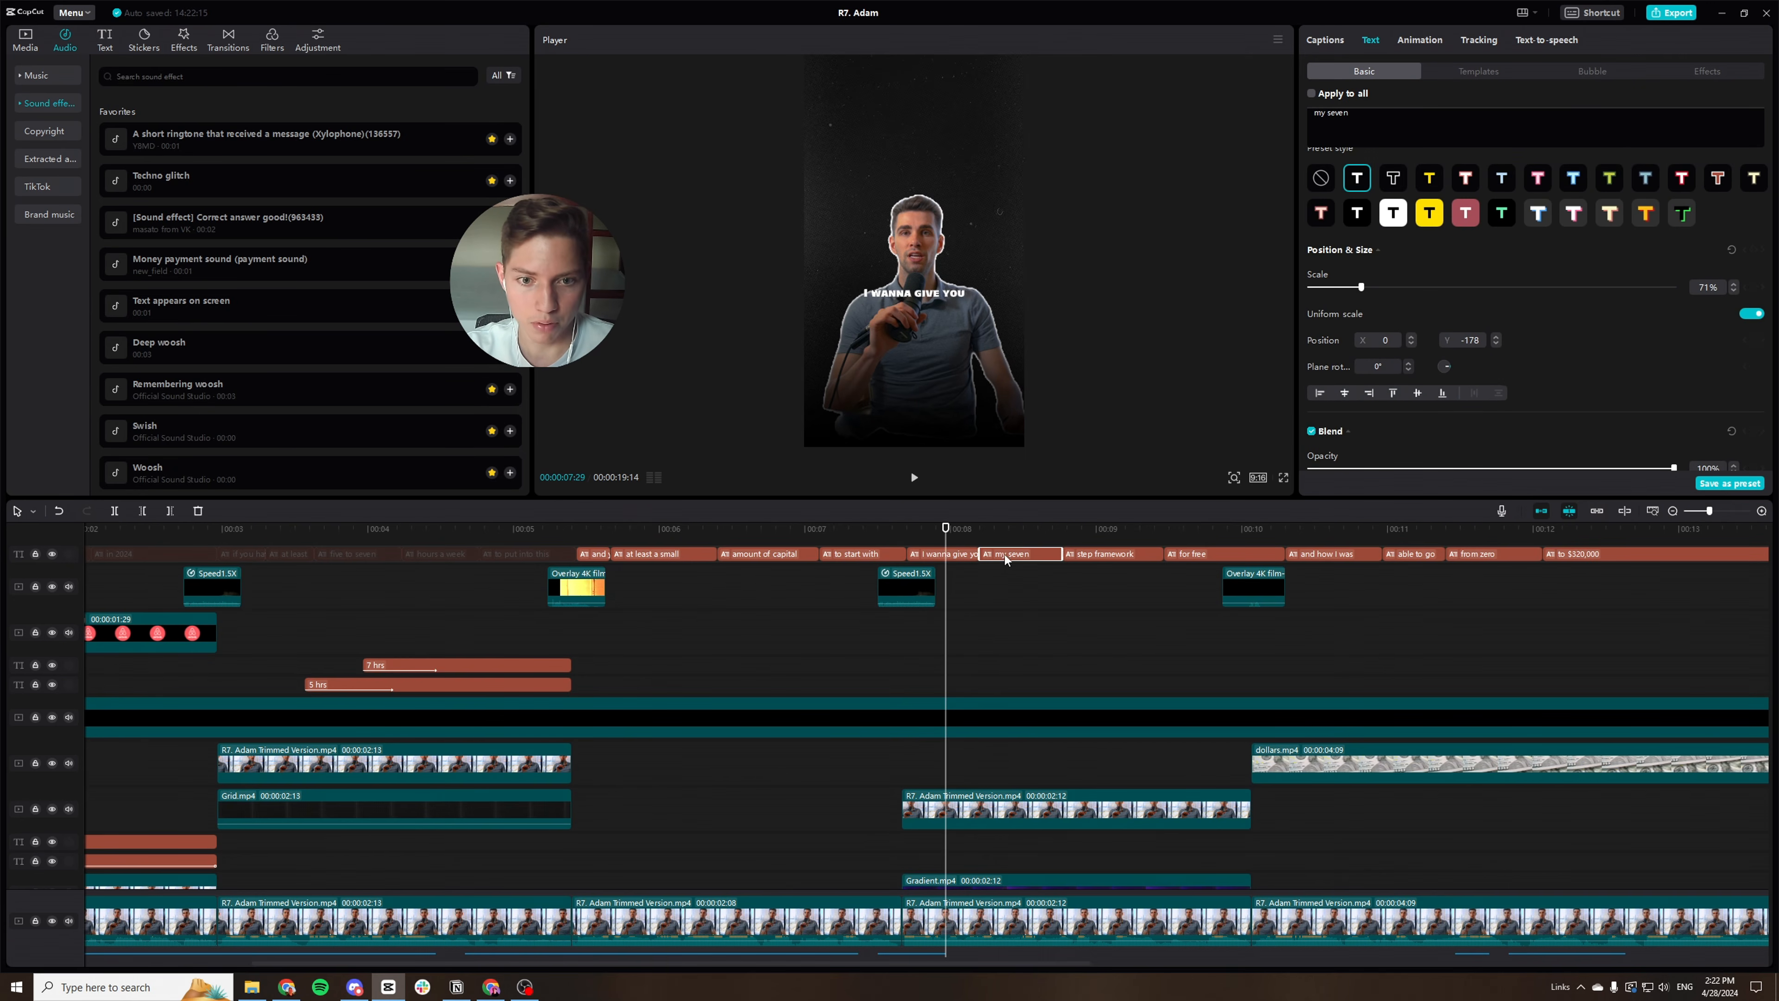
click(1009, 530)
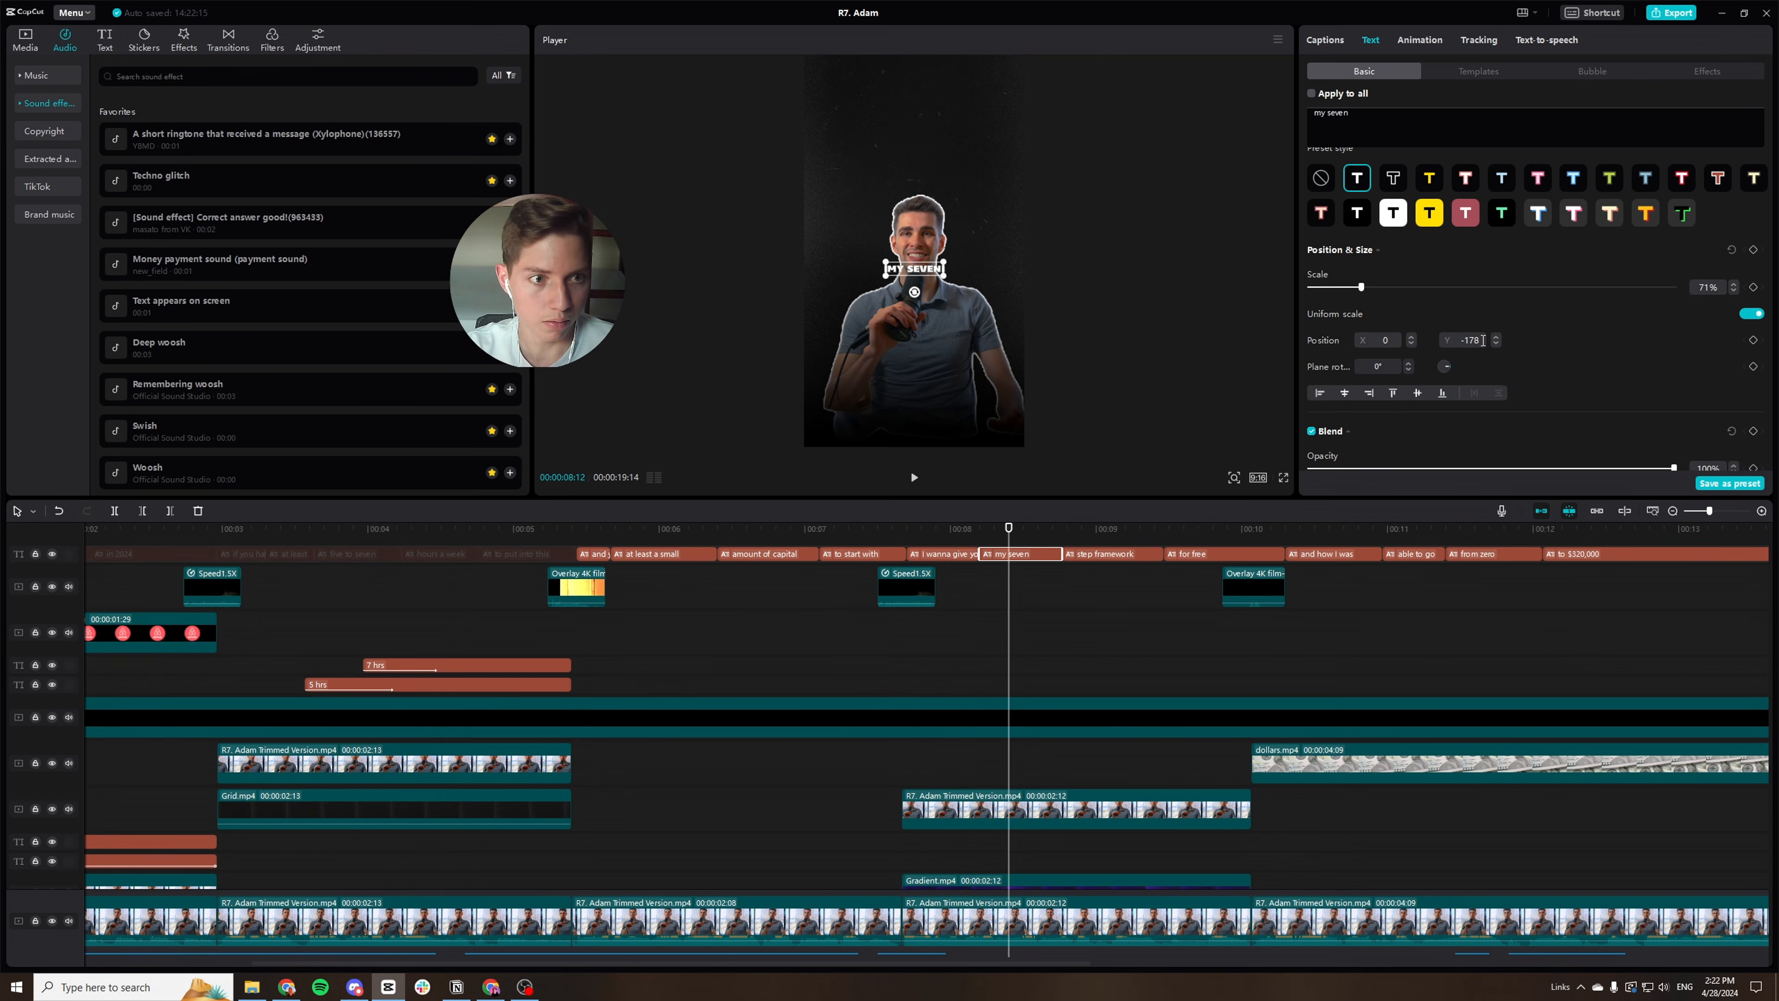
click(1445, 342)
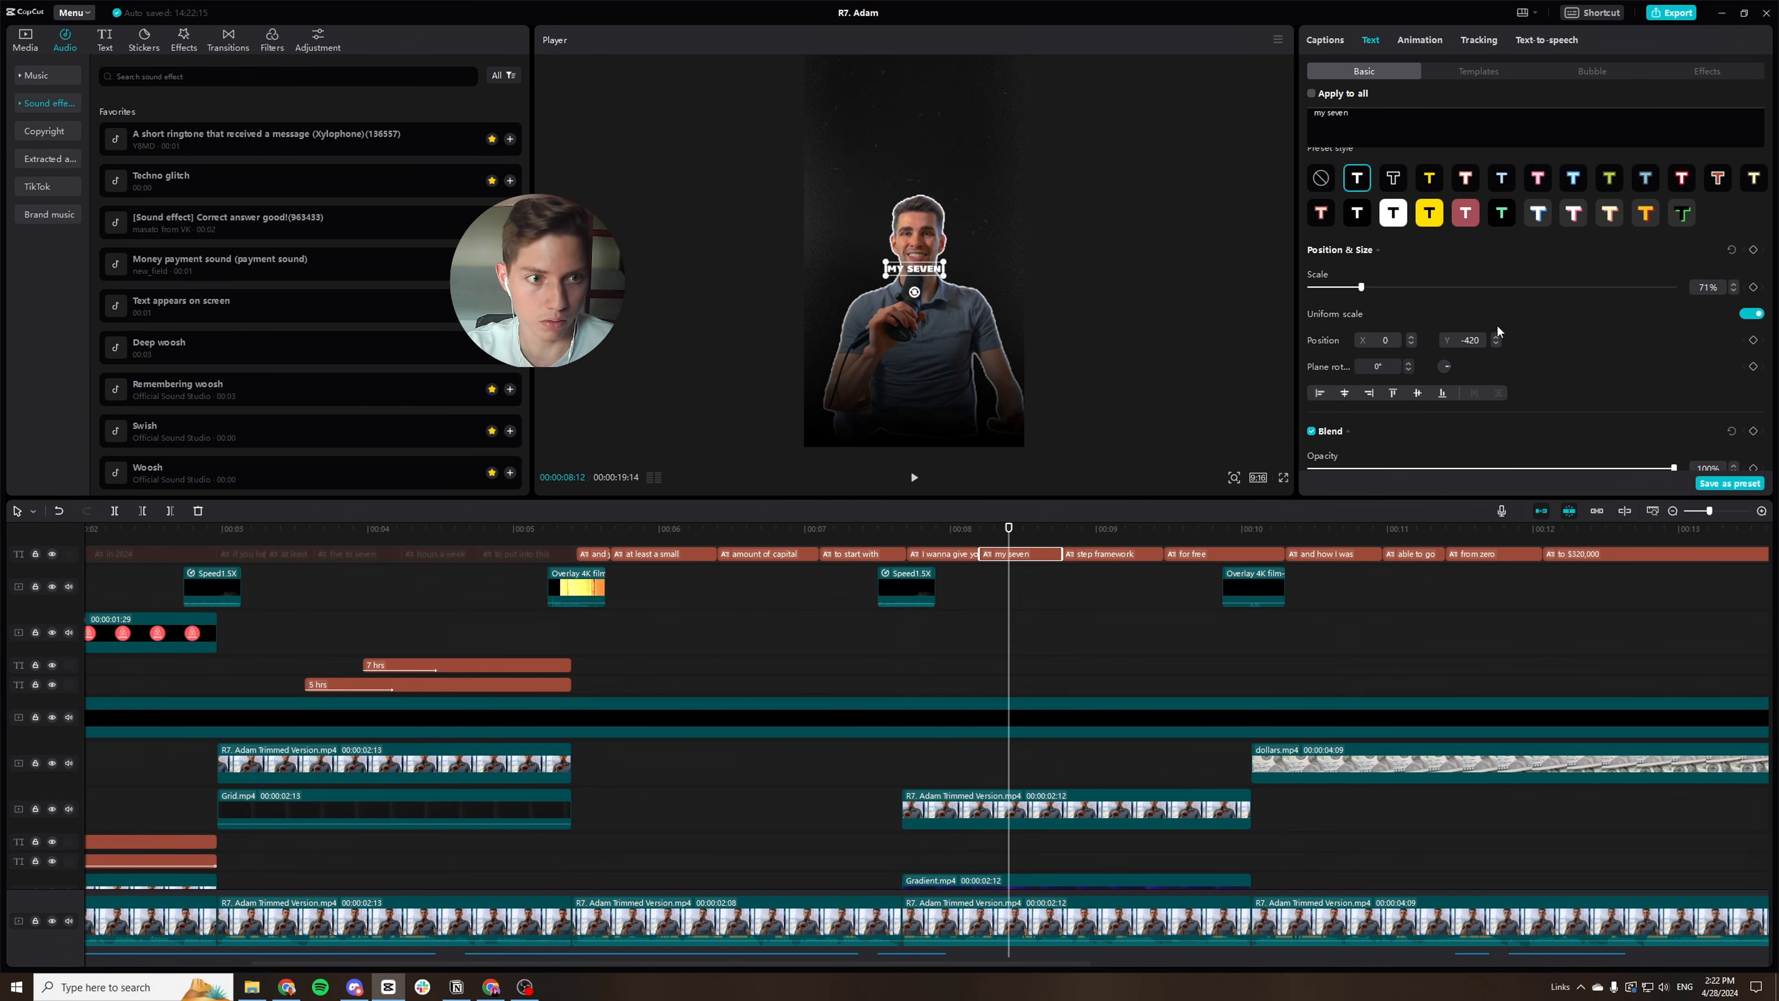
click(1112, 527)
click(1113, 553)
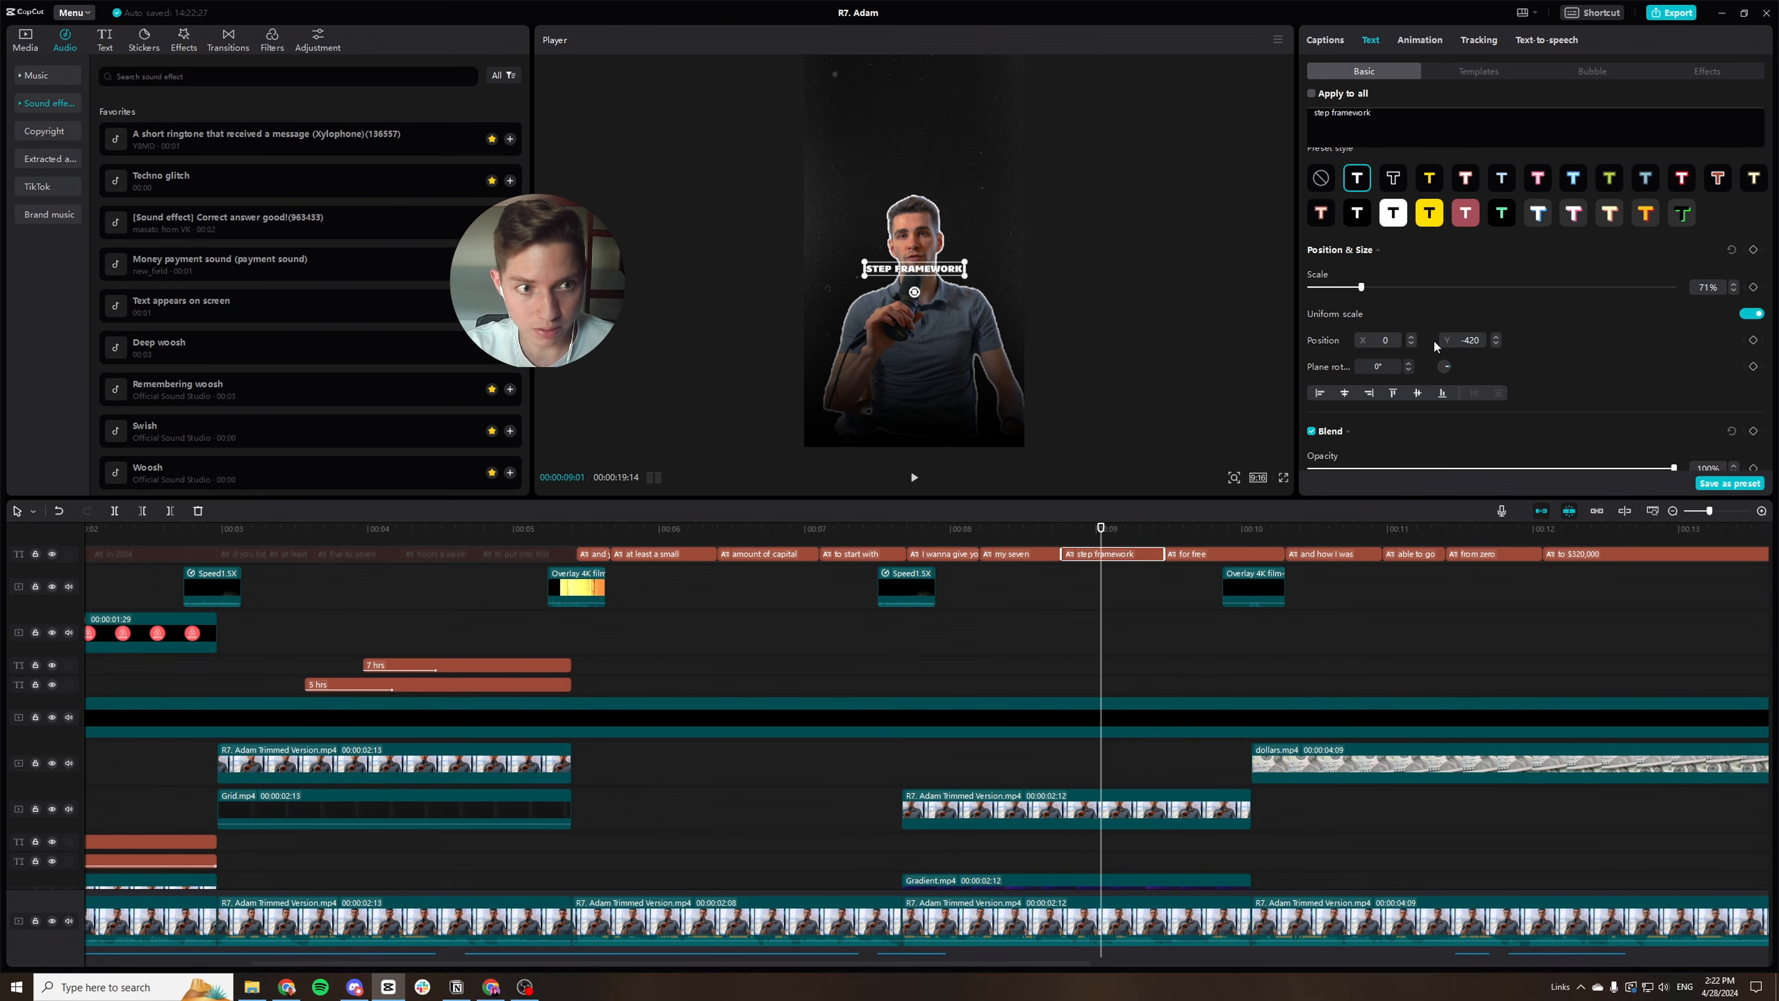
click(1200, 527)
click(1200, 551)
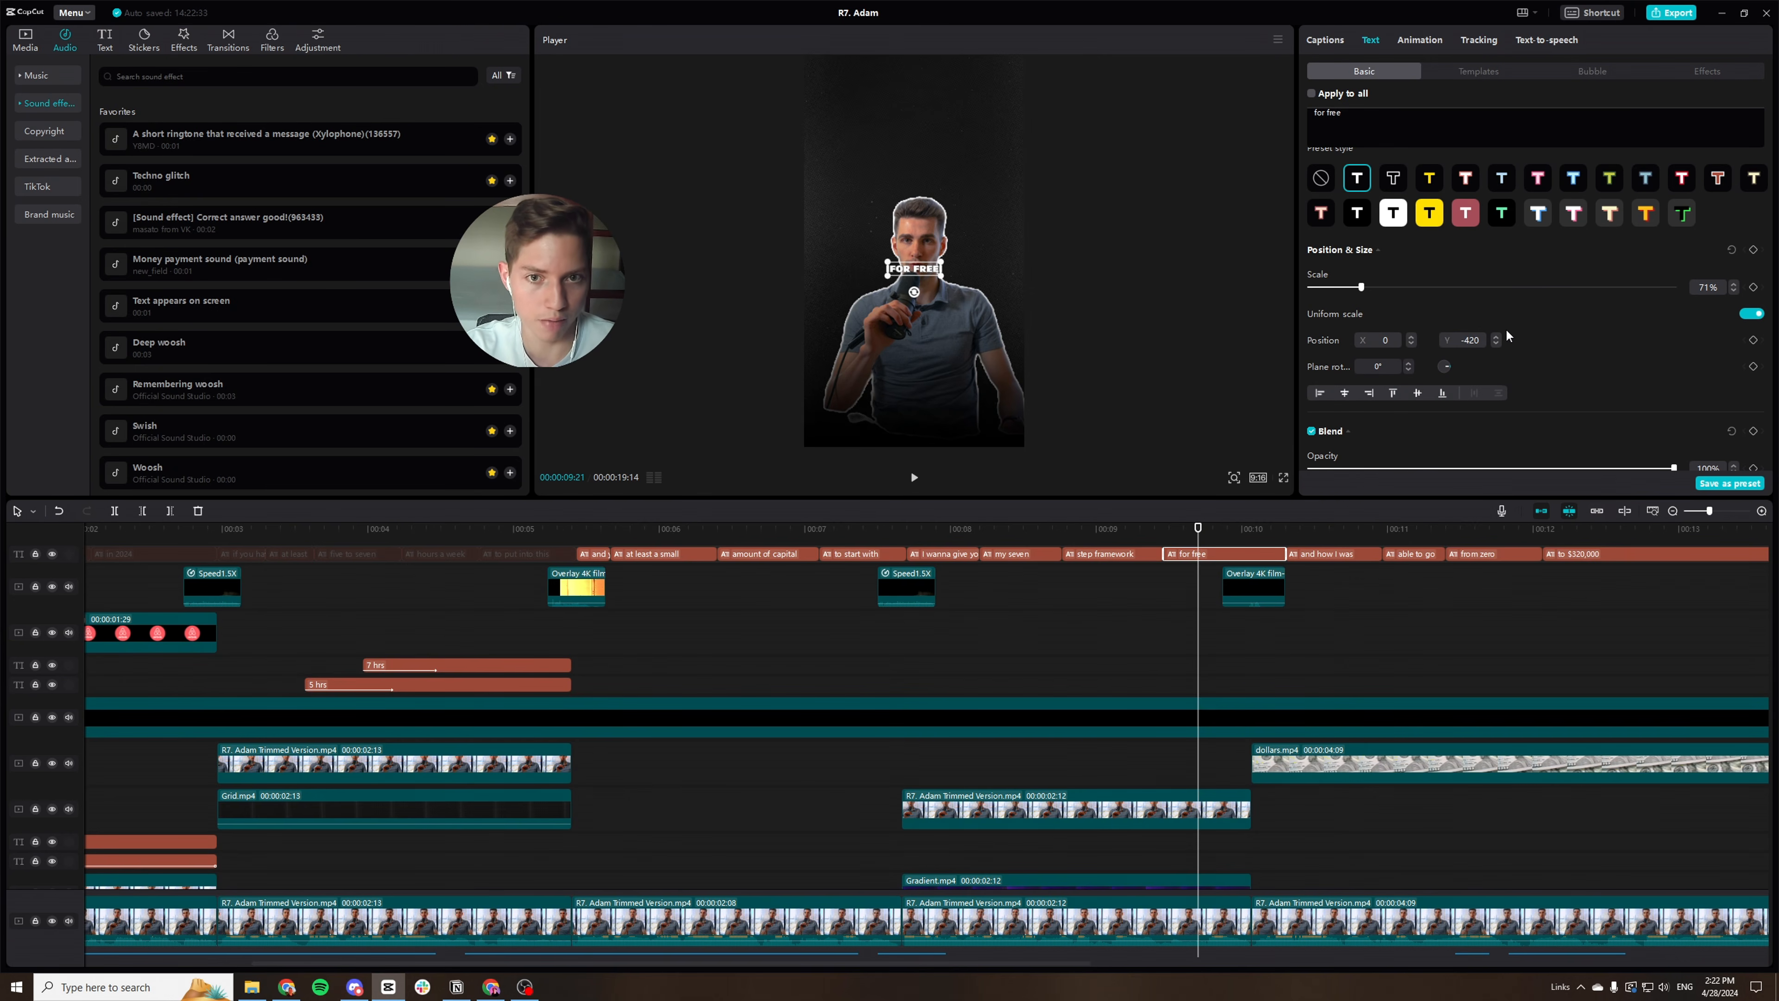
text(-420)
key(Return)
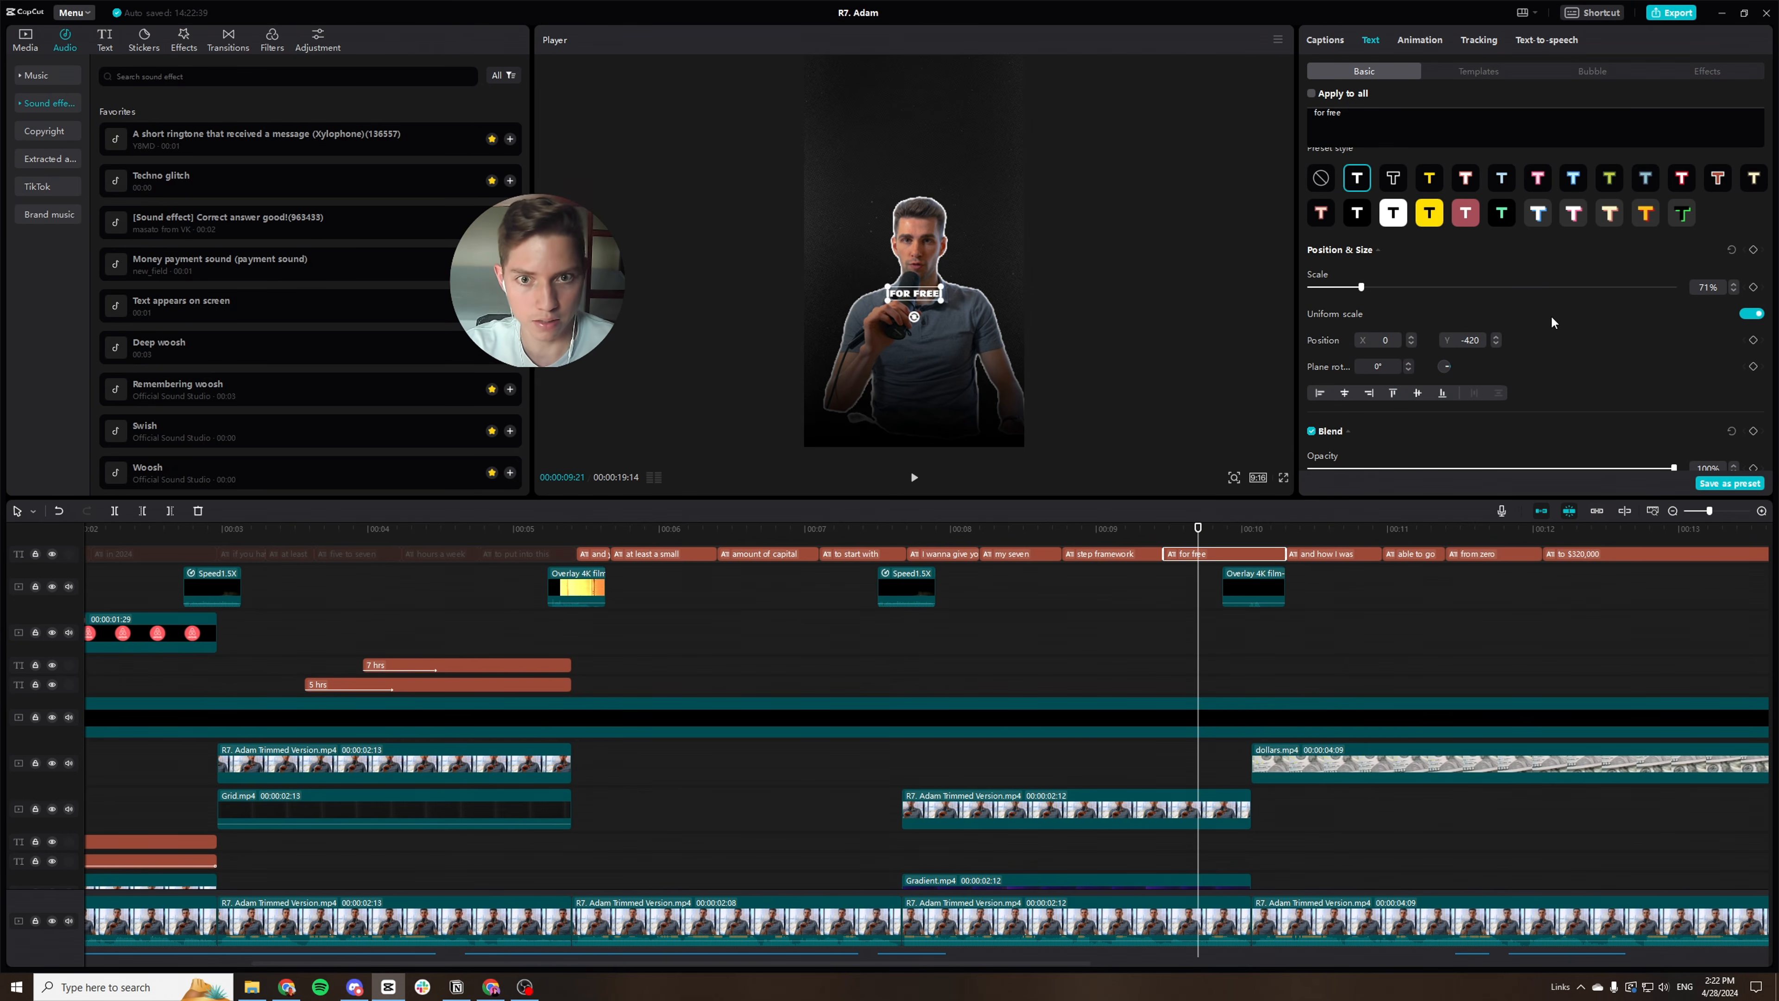
Play the cutout section in full screen to check the lowered captions.
click(857, 530)
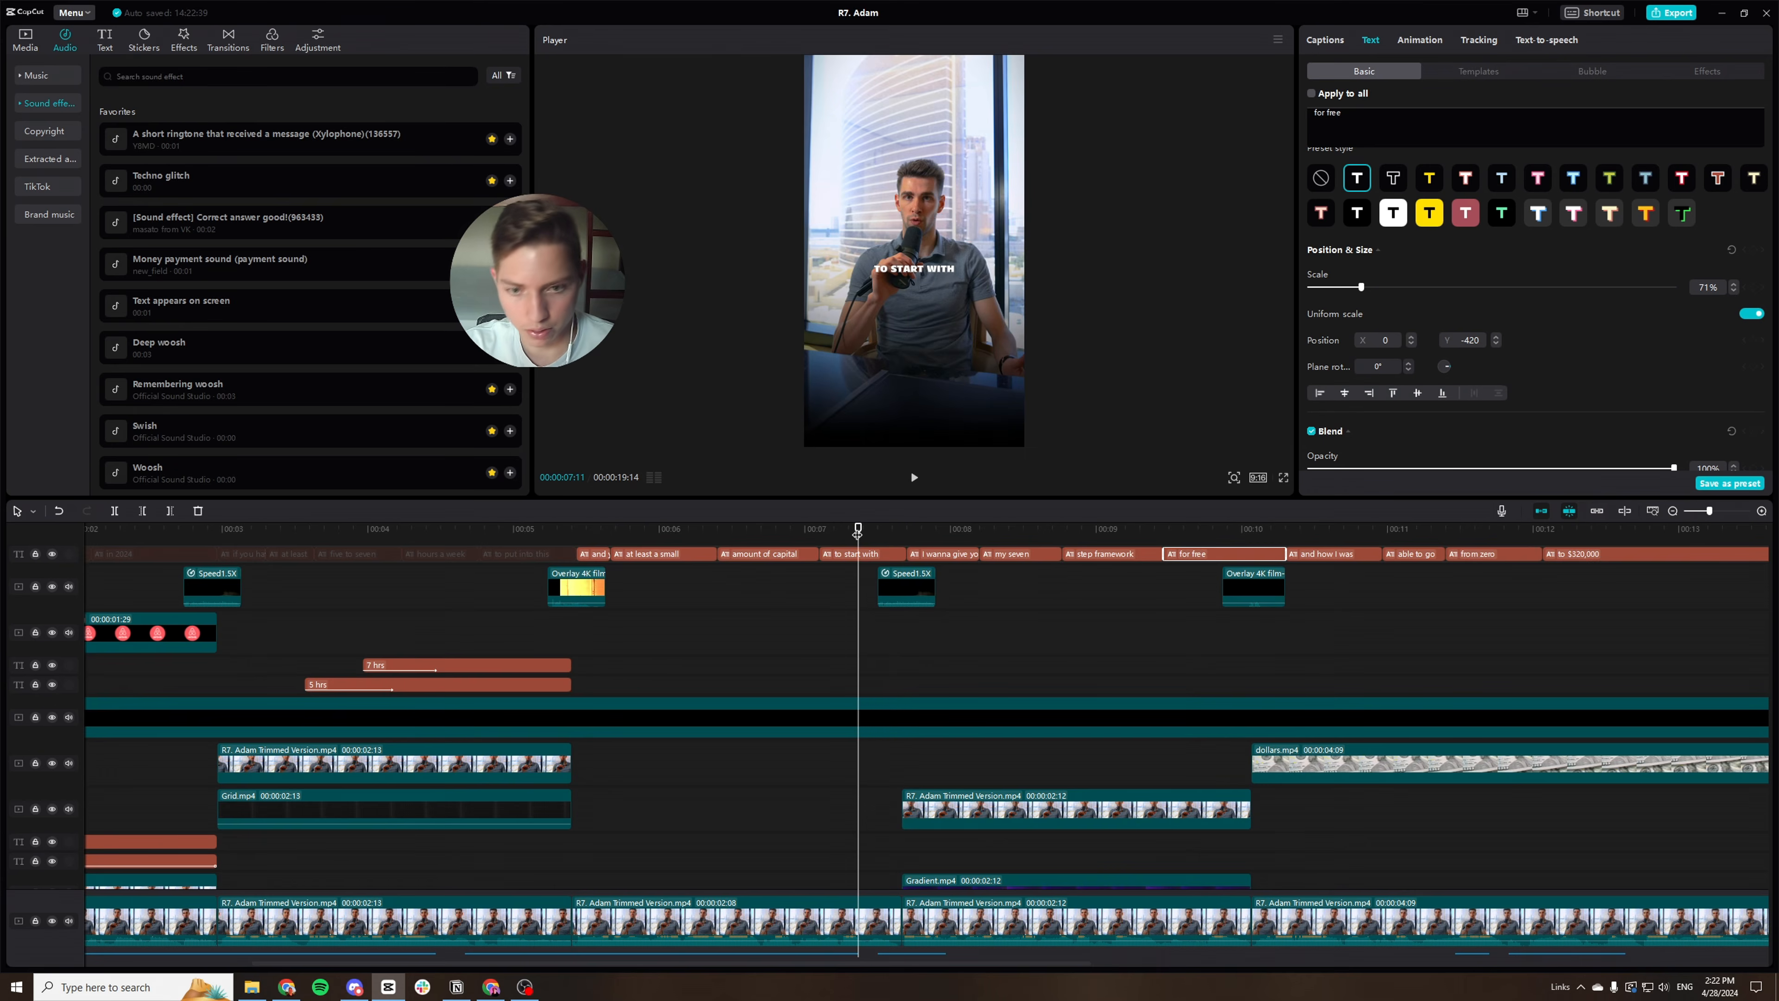
key(ctrl+shift+f)
key(space)
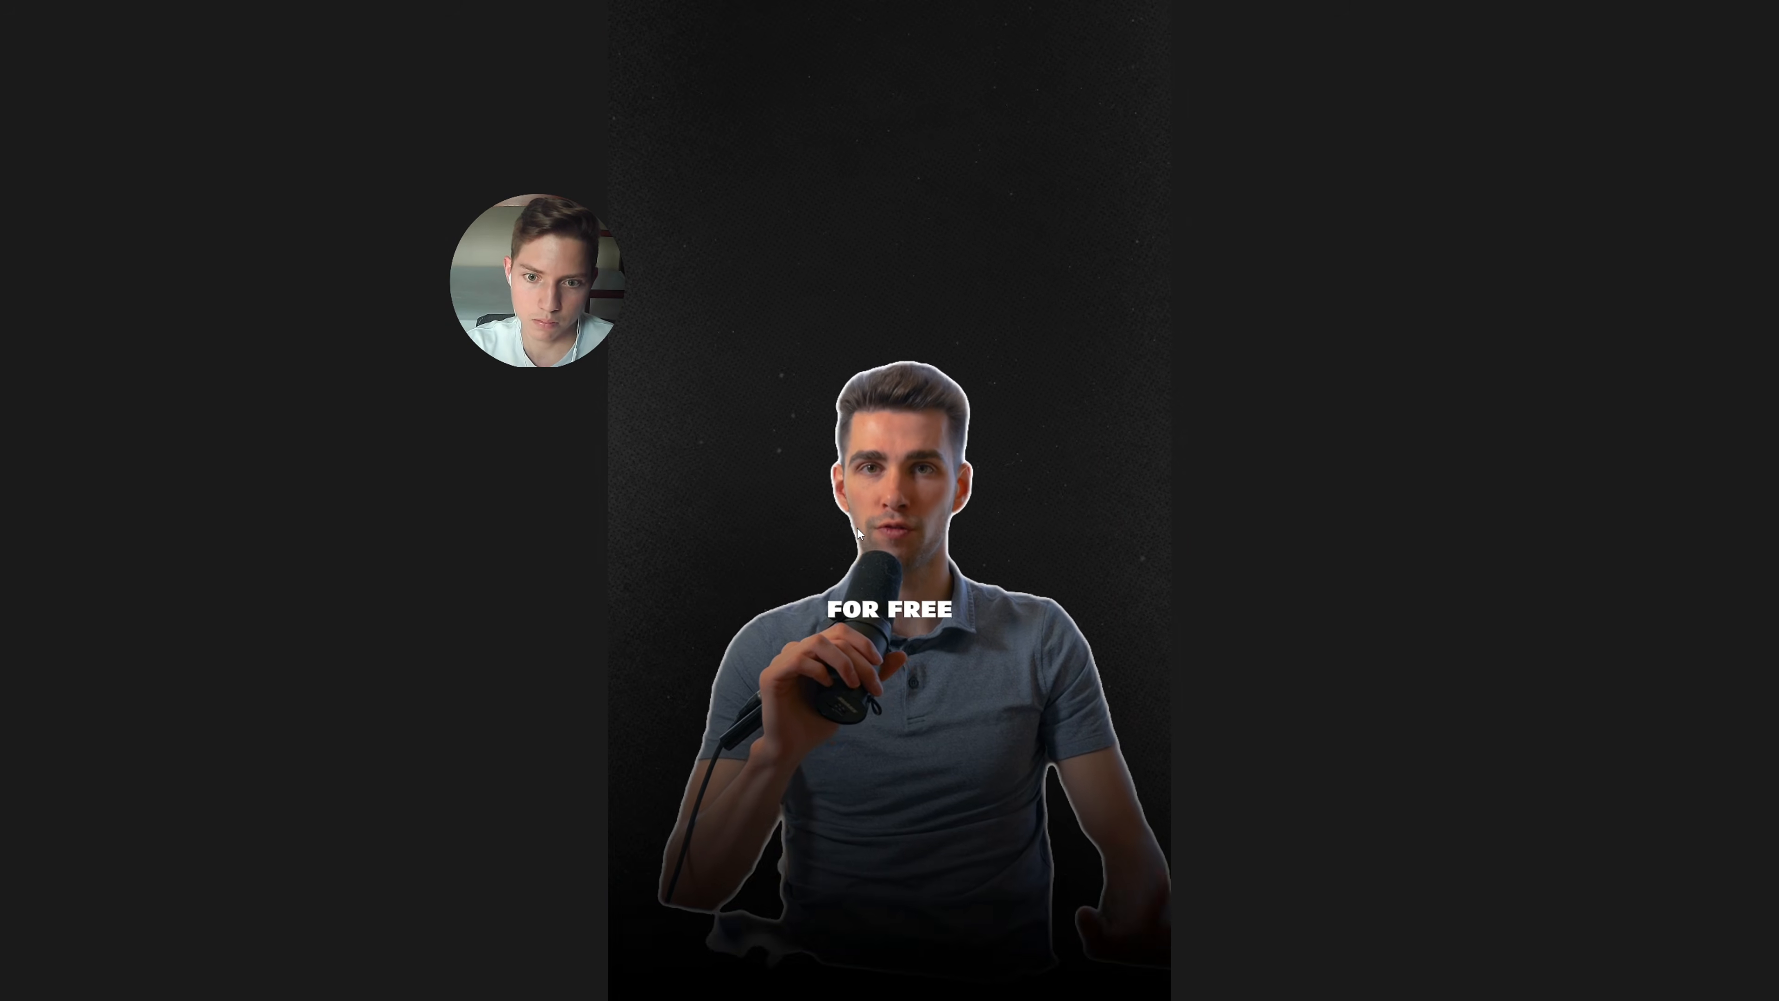
key(space)
key(Escape)
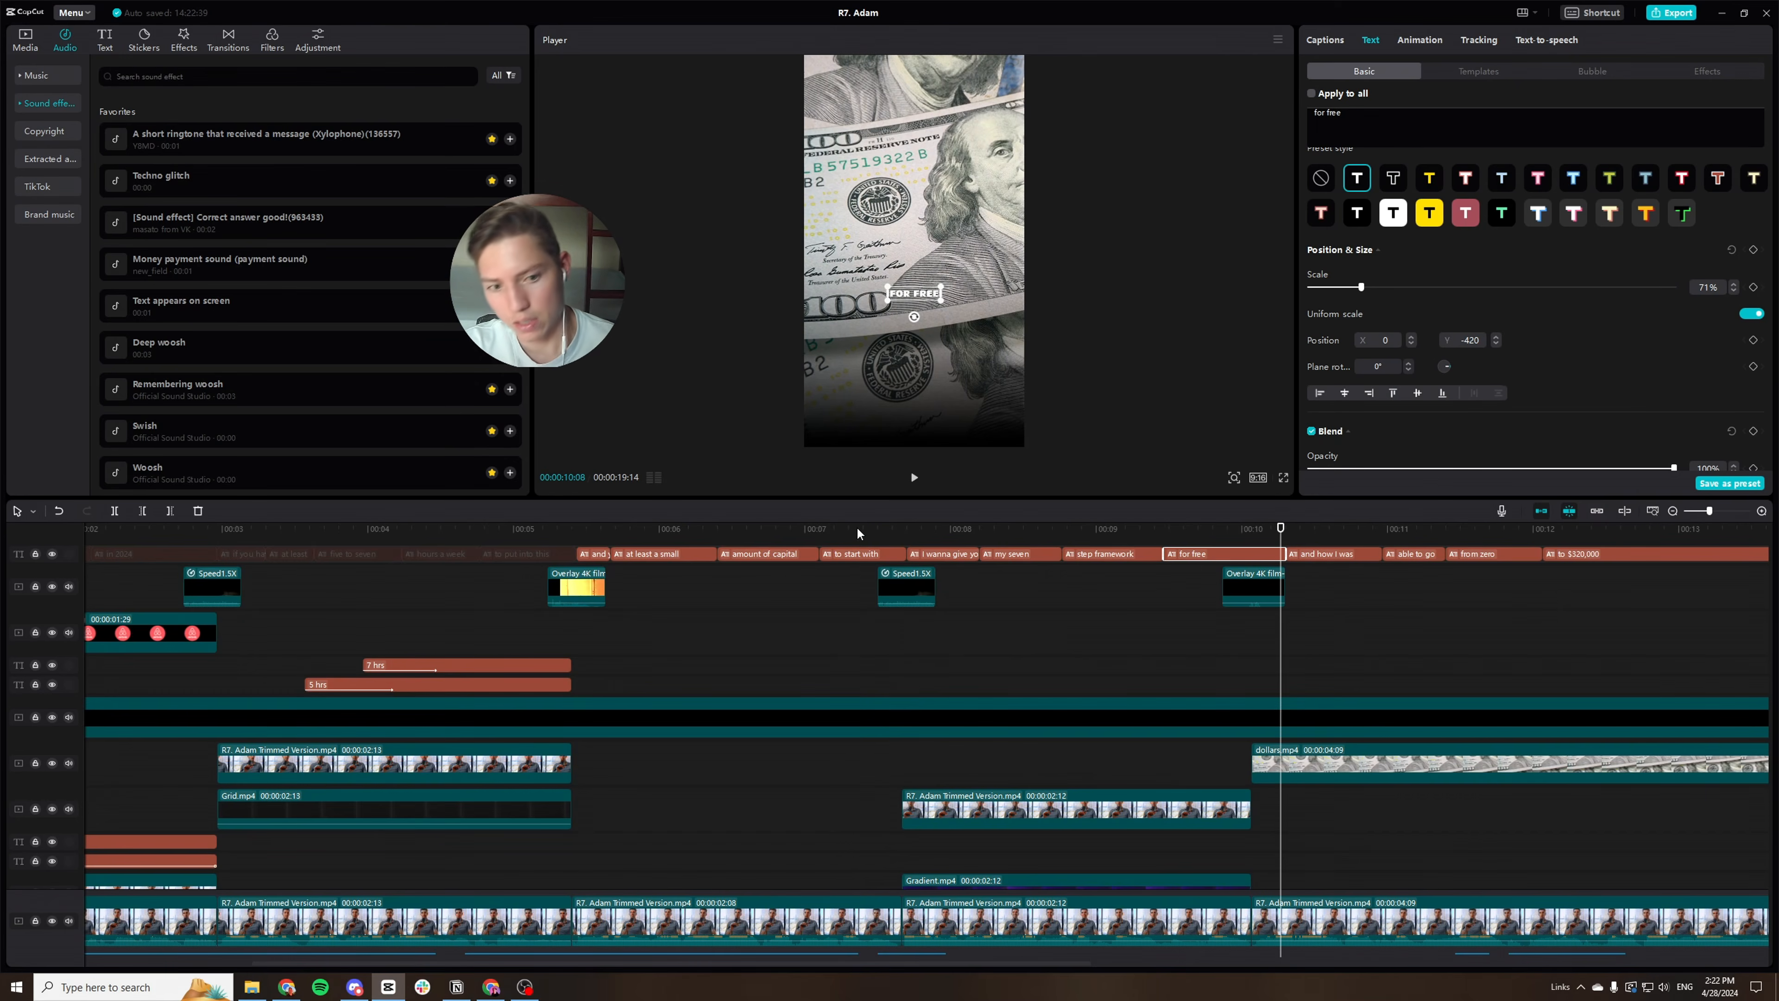
Add the TN Mike 2 text preset at the start of the cutout section and trim it to the cutout clip's end.
click(1019, 531)
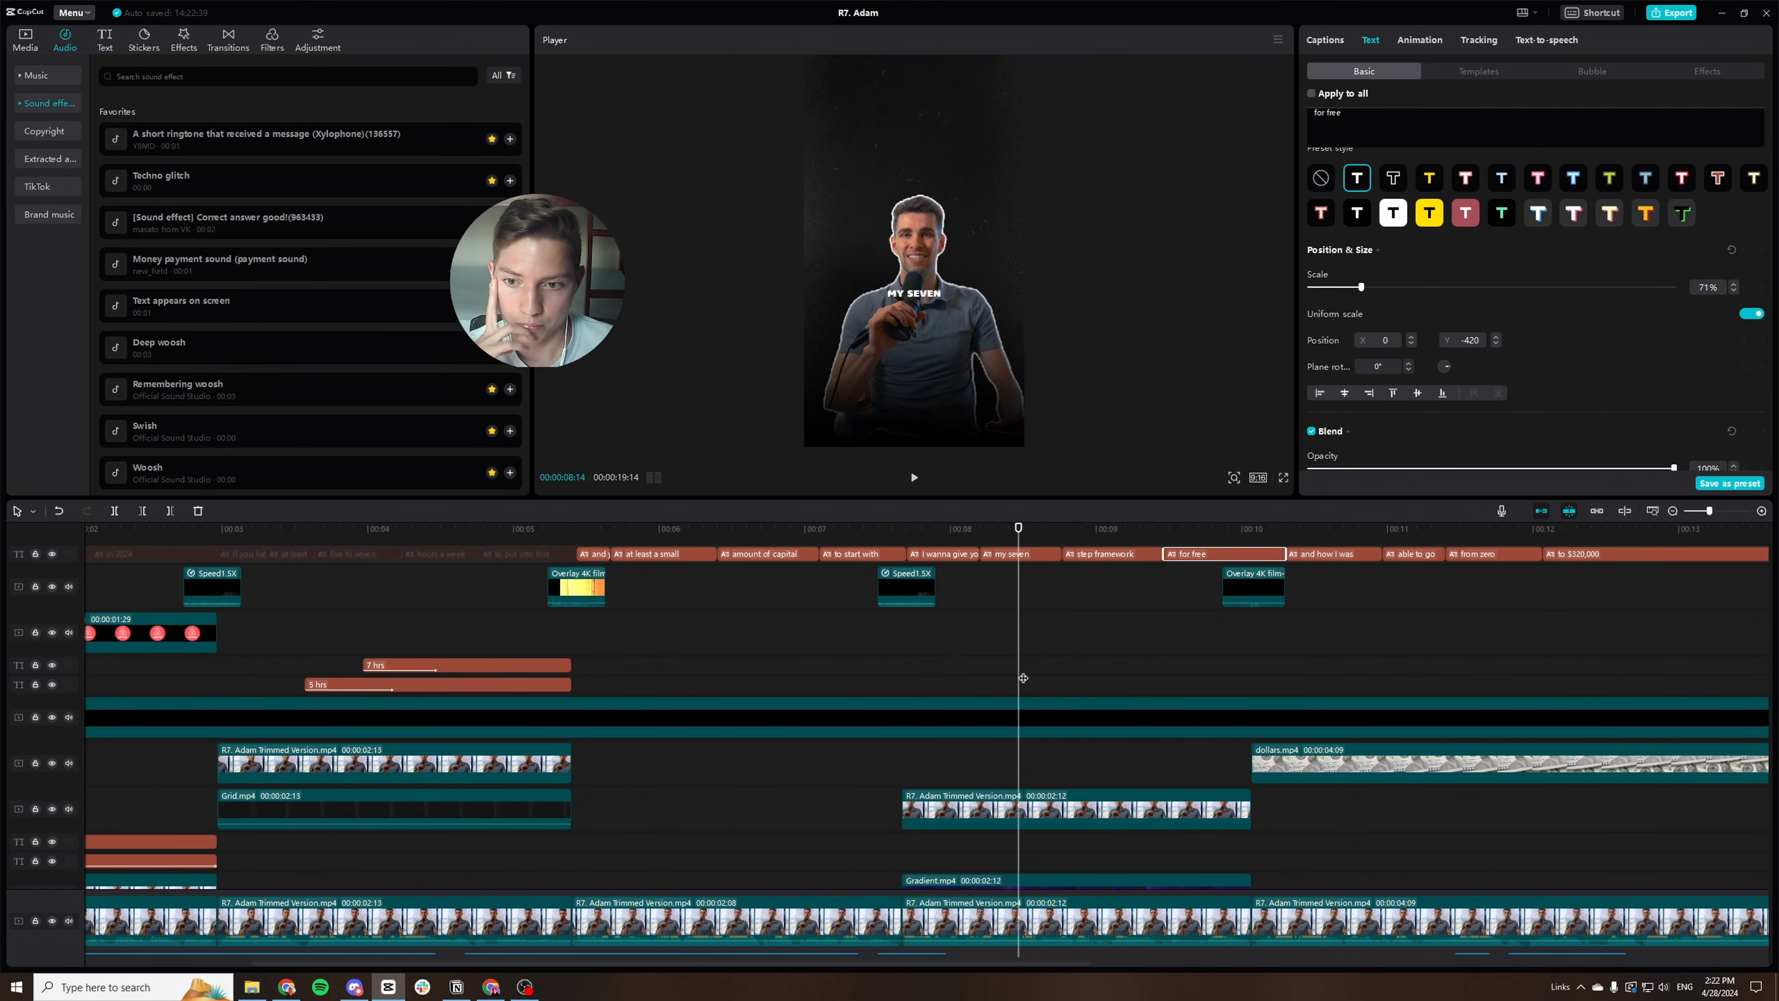
click(103, 44)
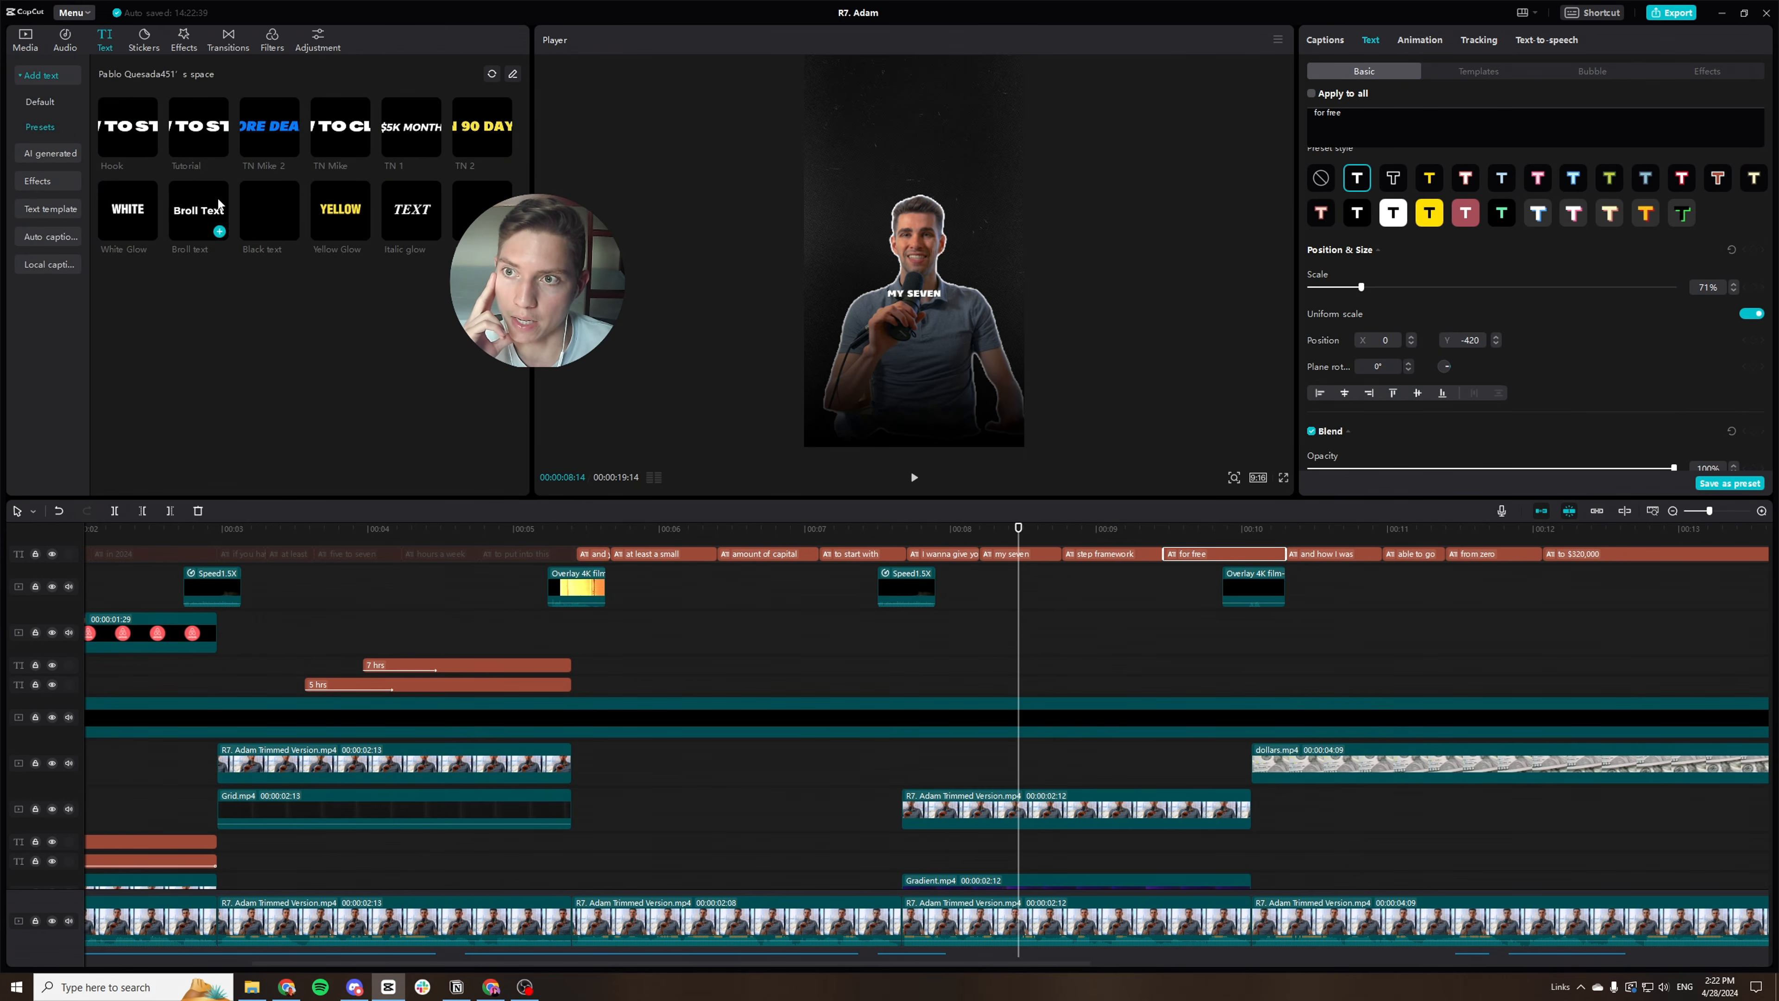
drag(219, 205, 903, 667)
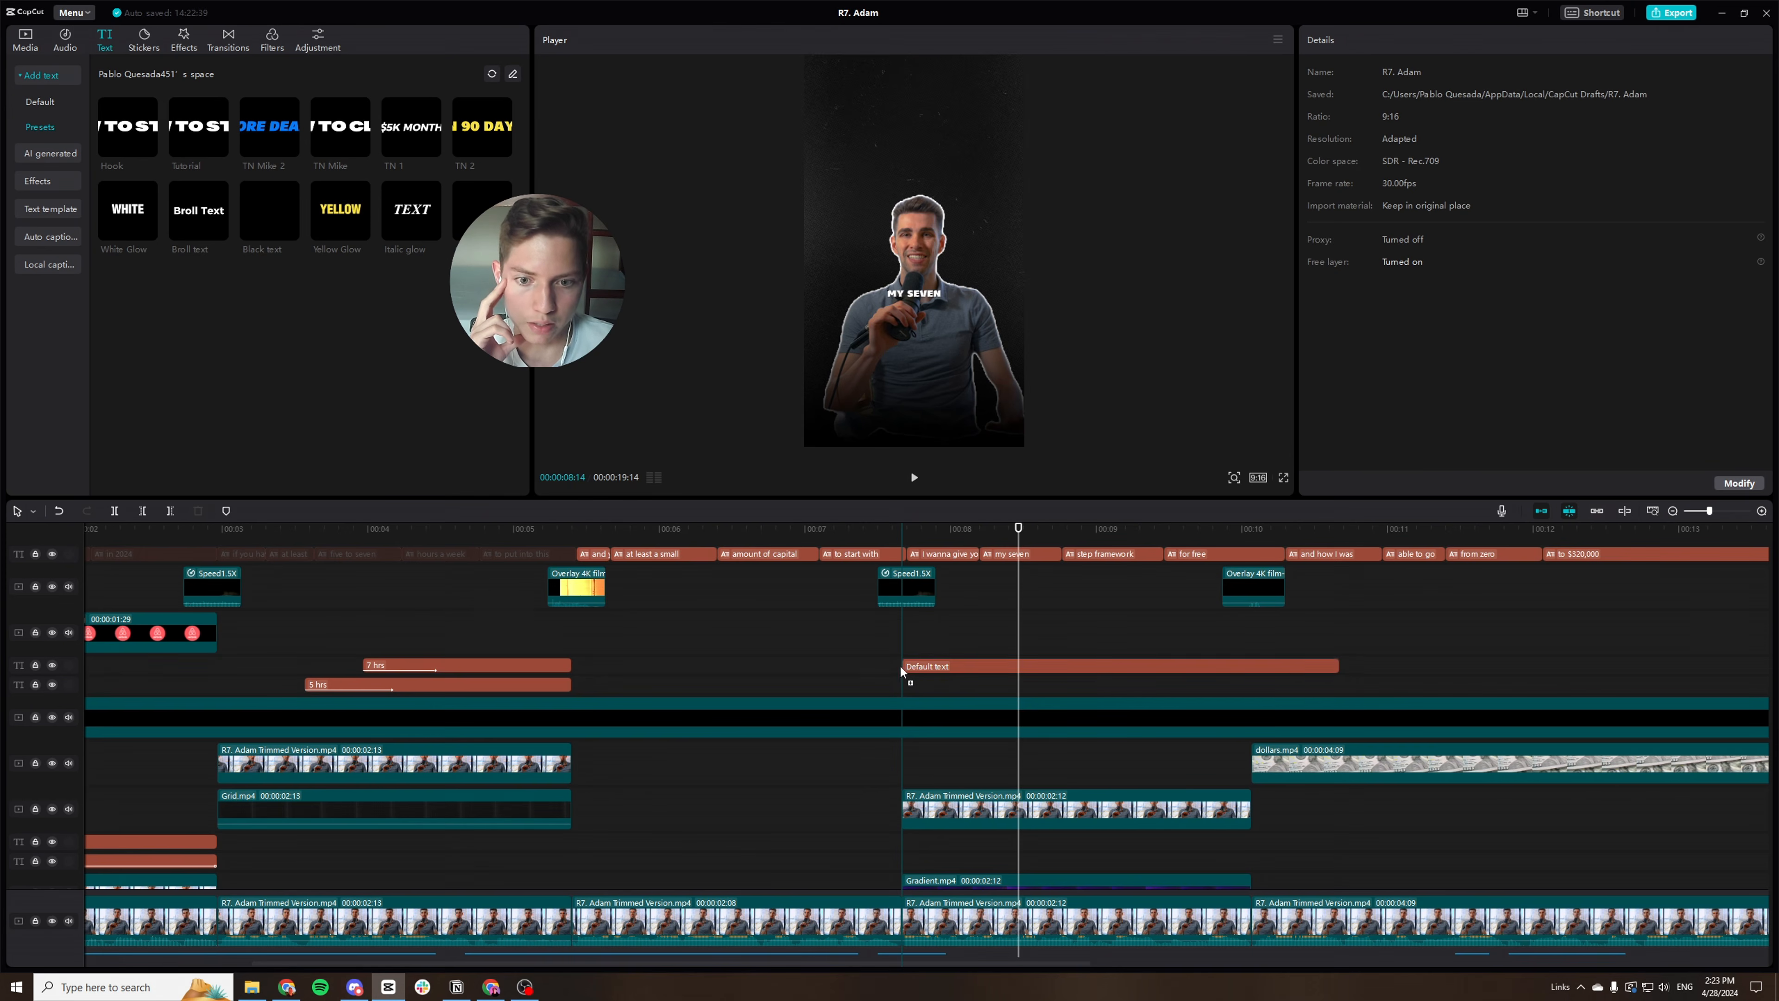
drag(1338, 666, 1252, 667)
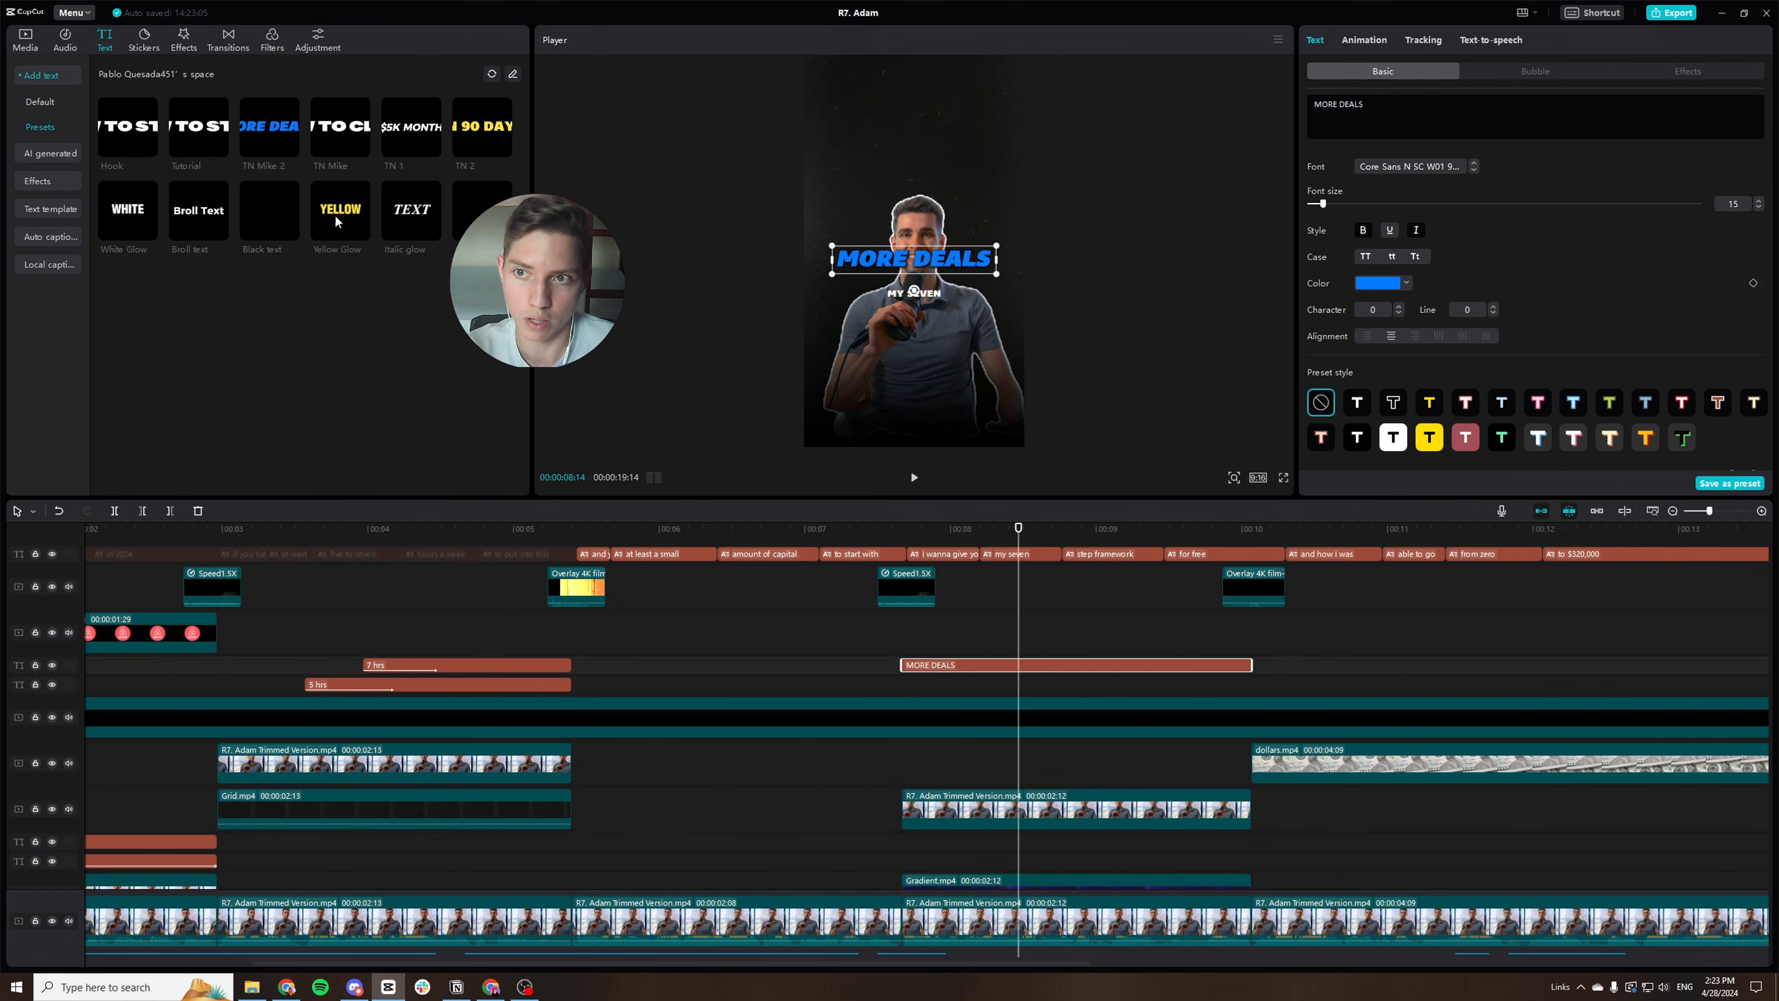
Move the MORE DEALS title above the speaker's head and replace its text with 7-STEP FRAMEWORK on two lines.
drag(956, 272, 946, 251)
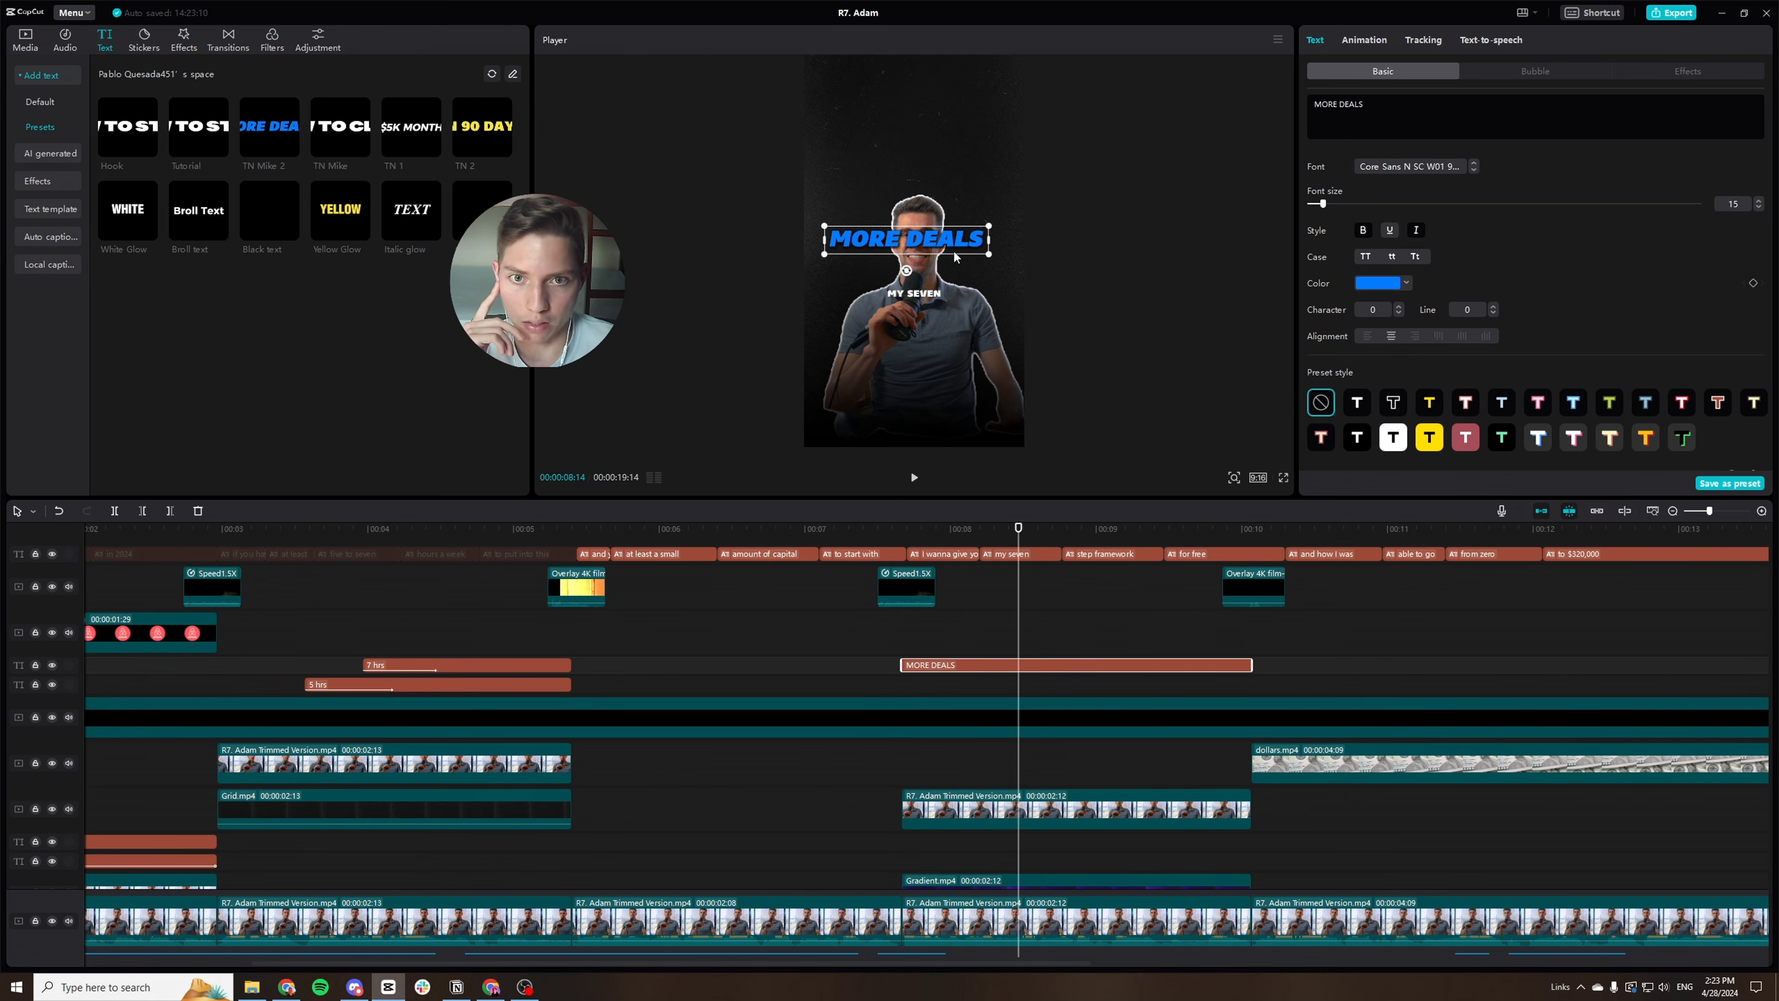
drag(902, 240, 912, 149)
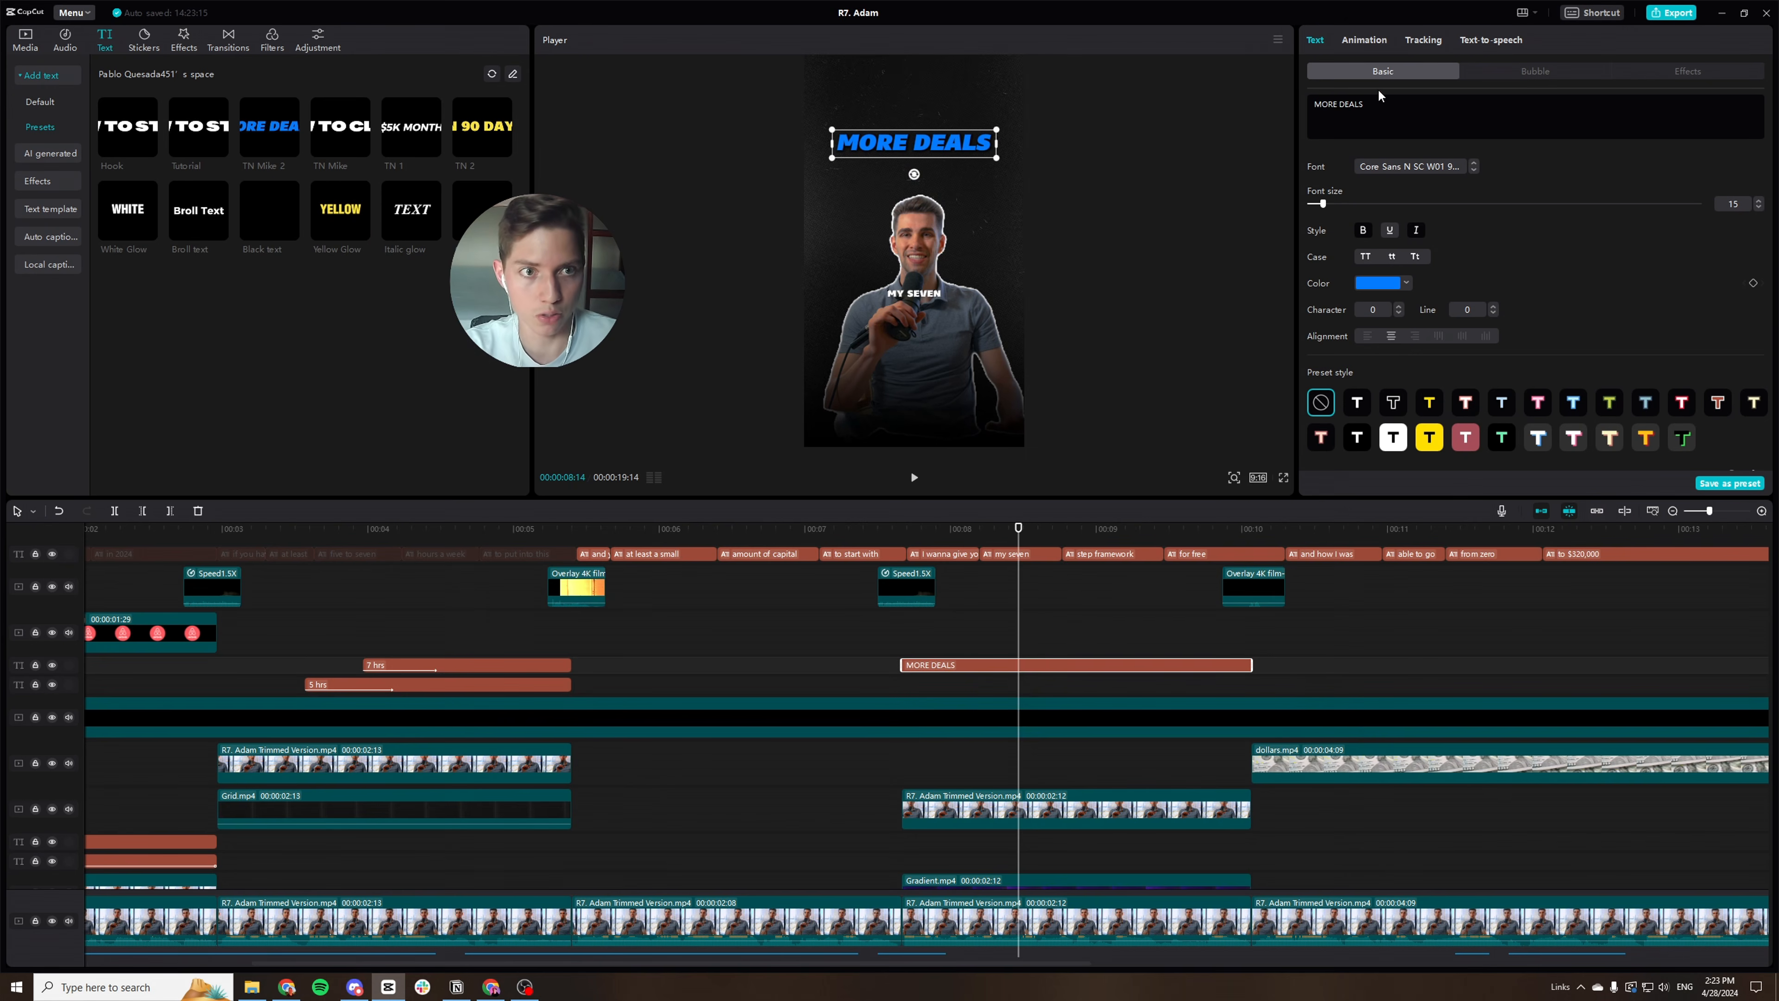
drag(1373, 104, 1285, 106)
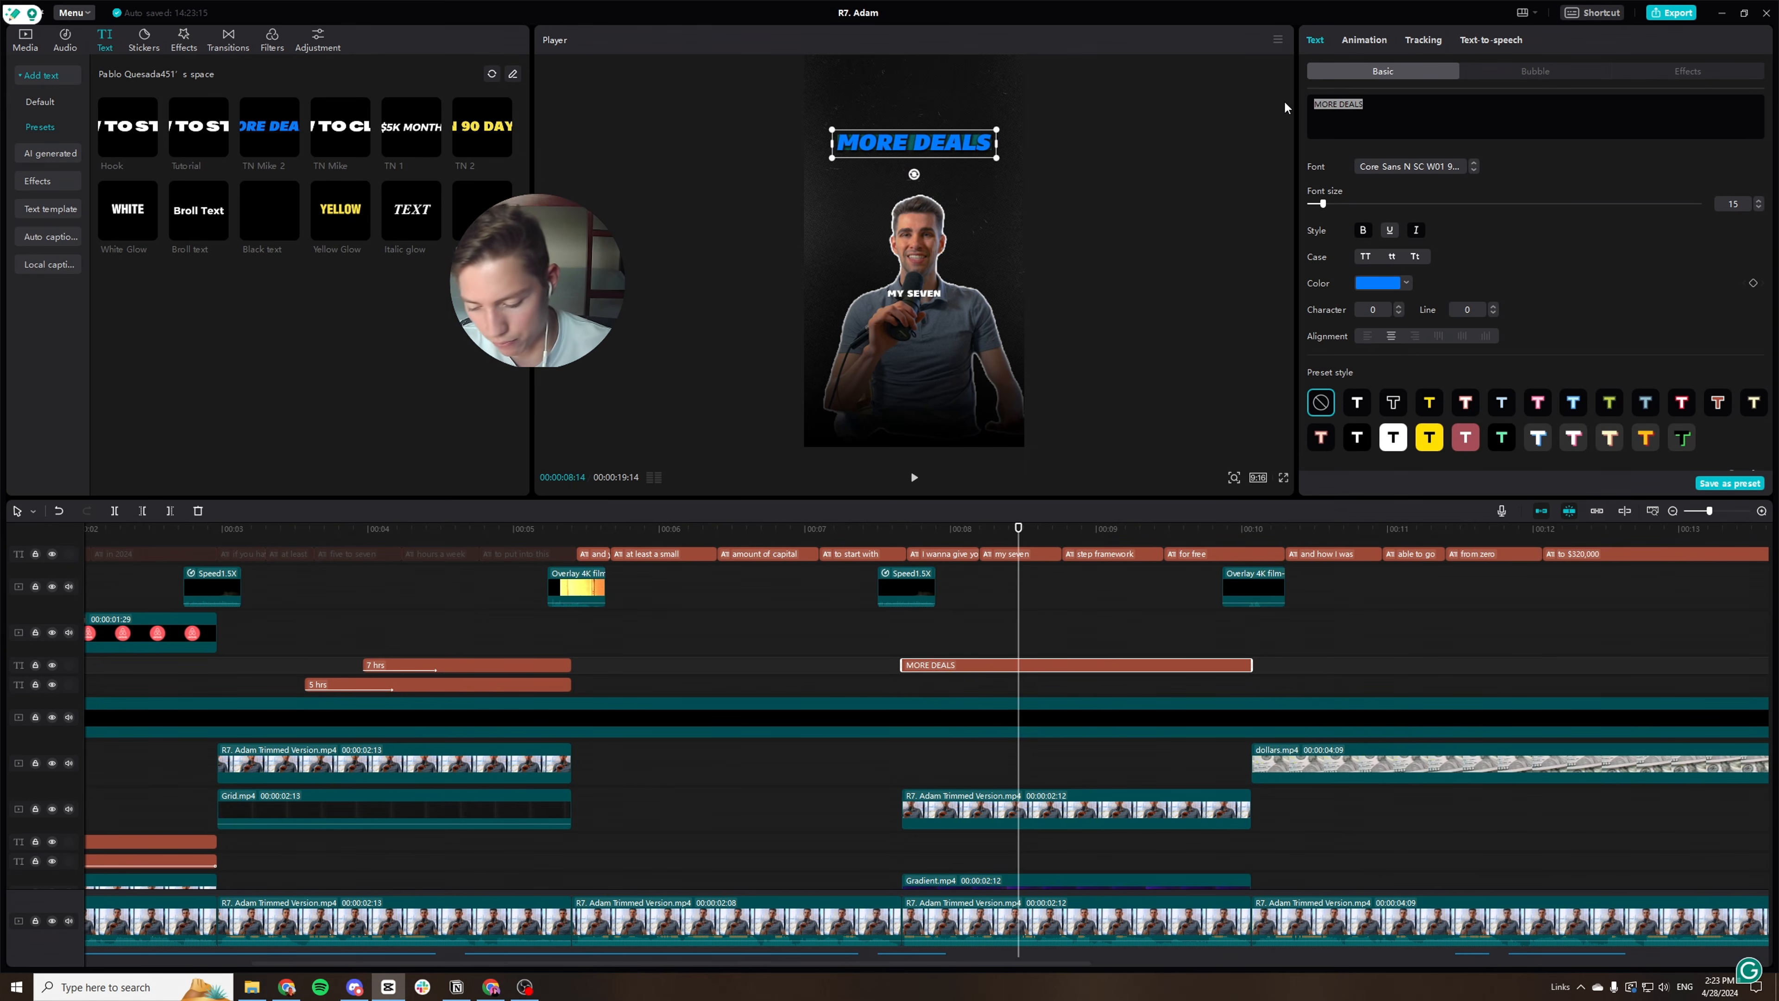
text(7)
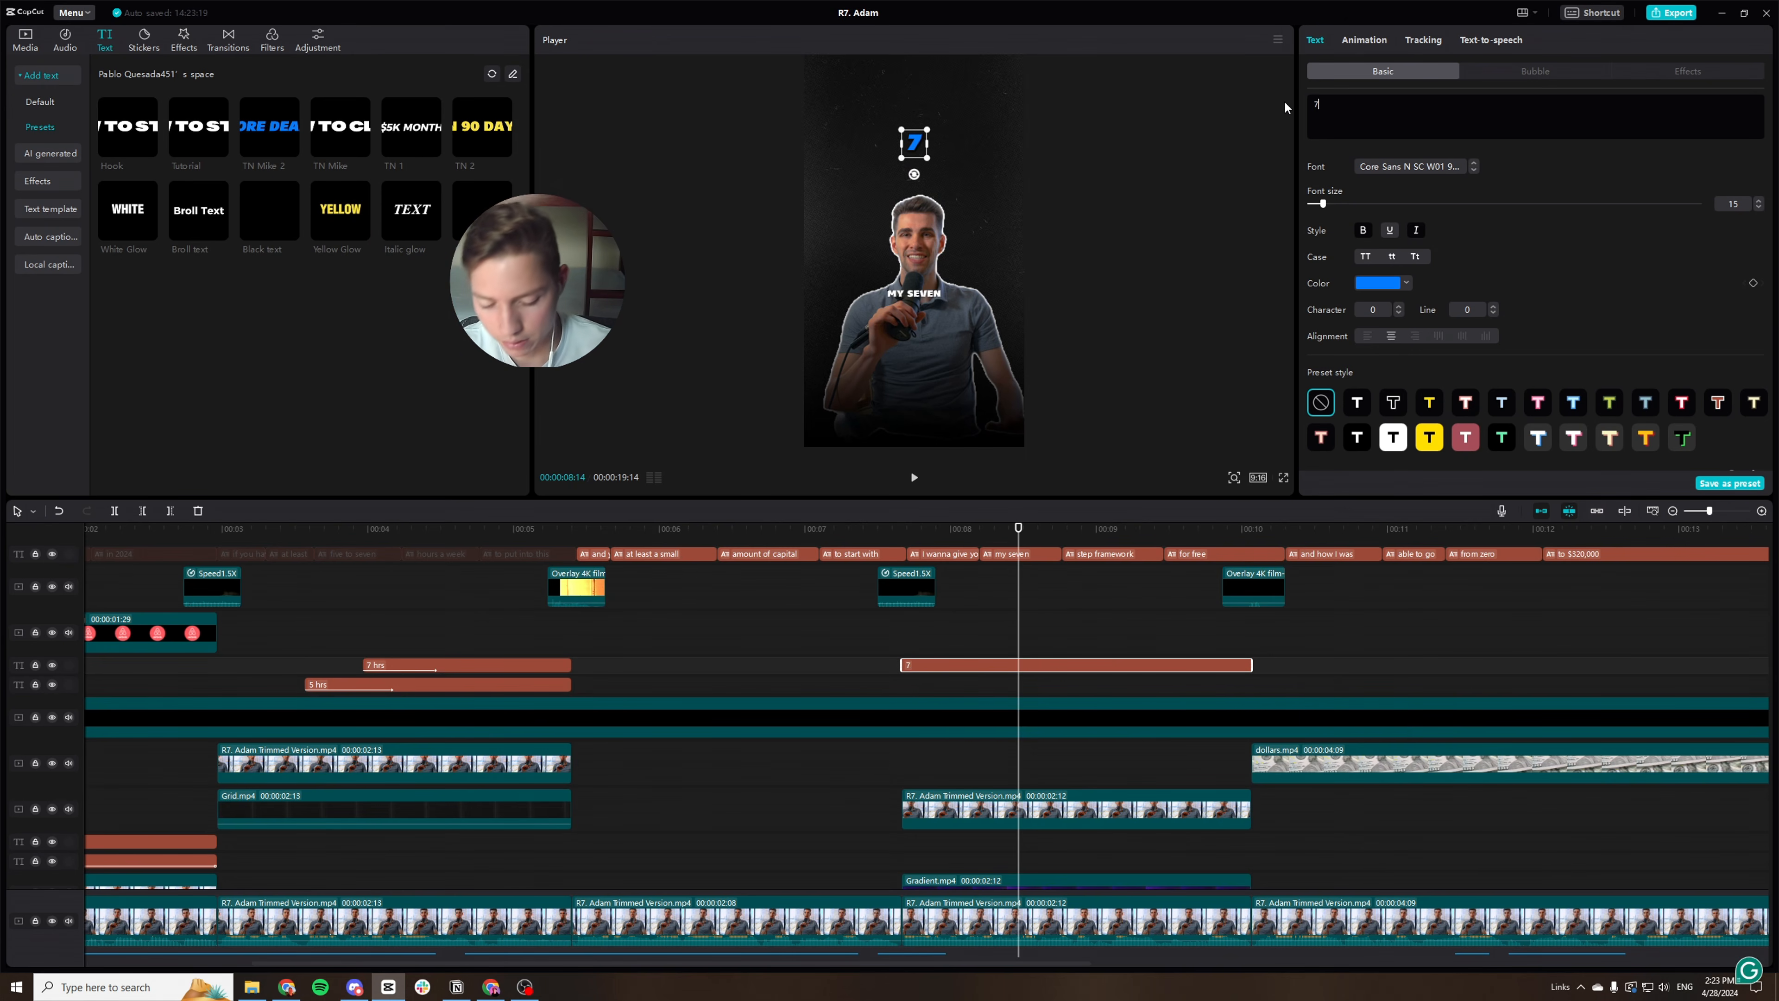
text(-S)
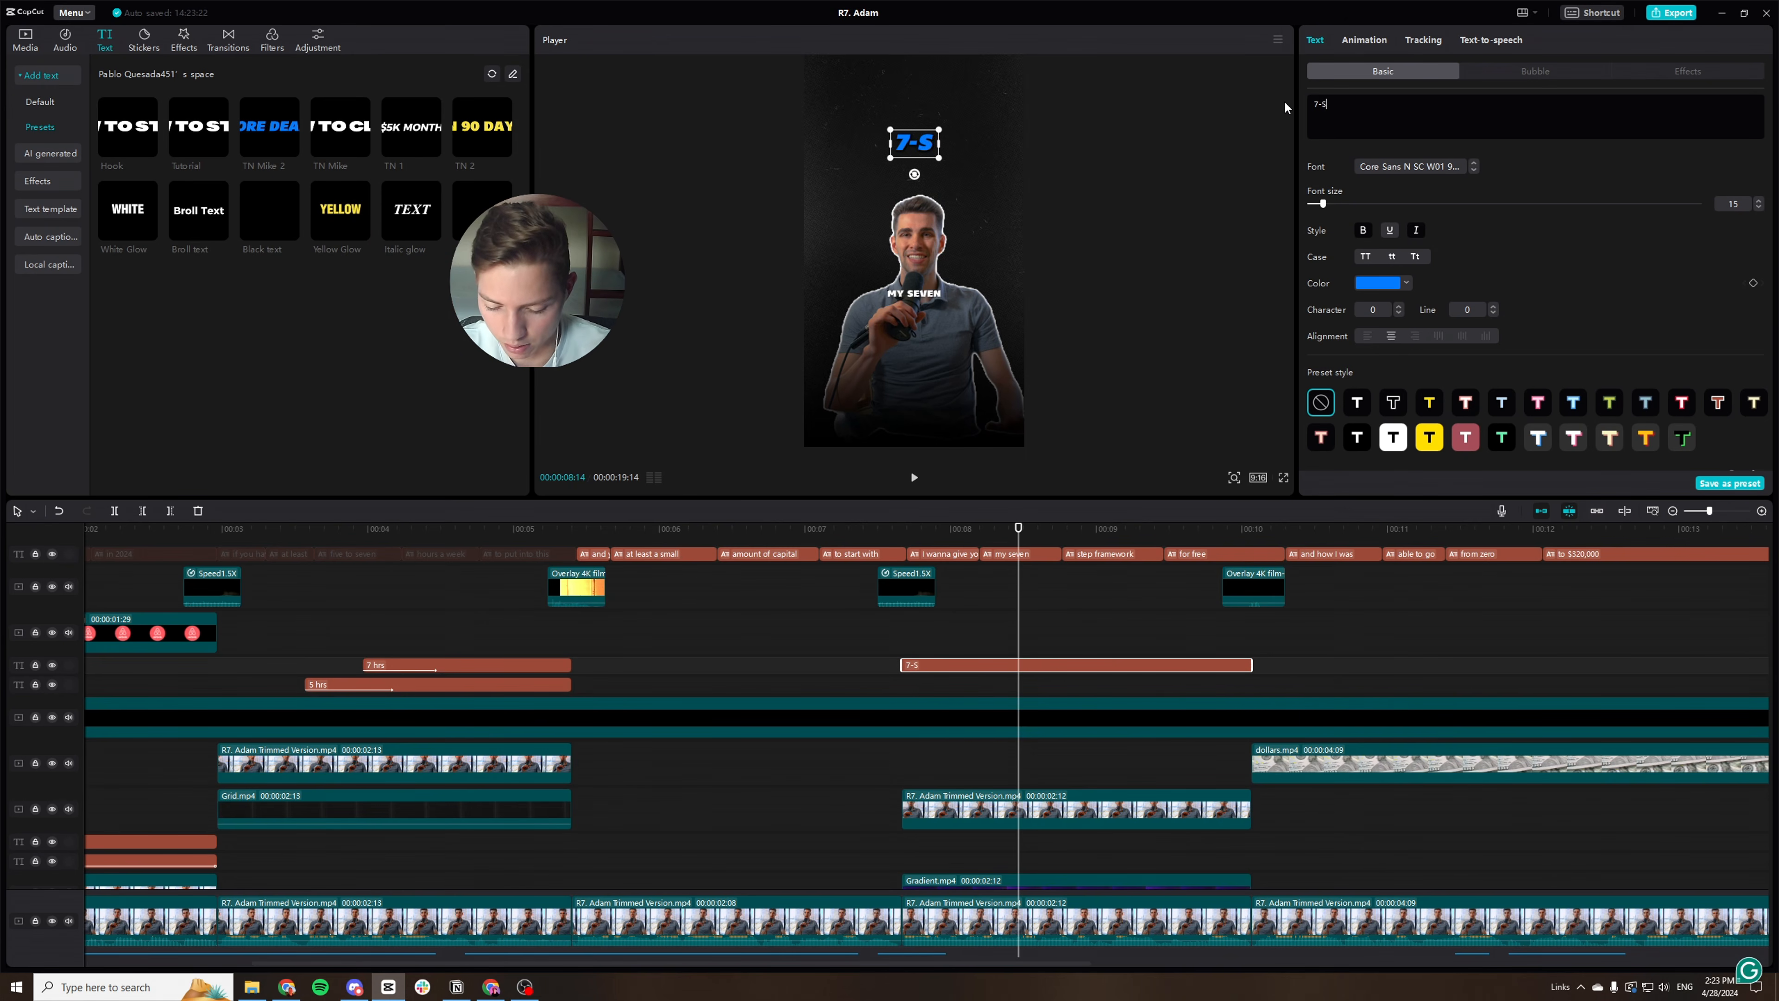
text(TEP)
key(Return)
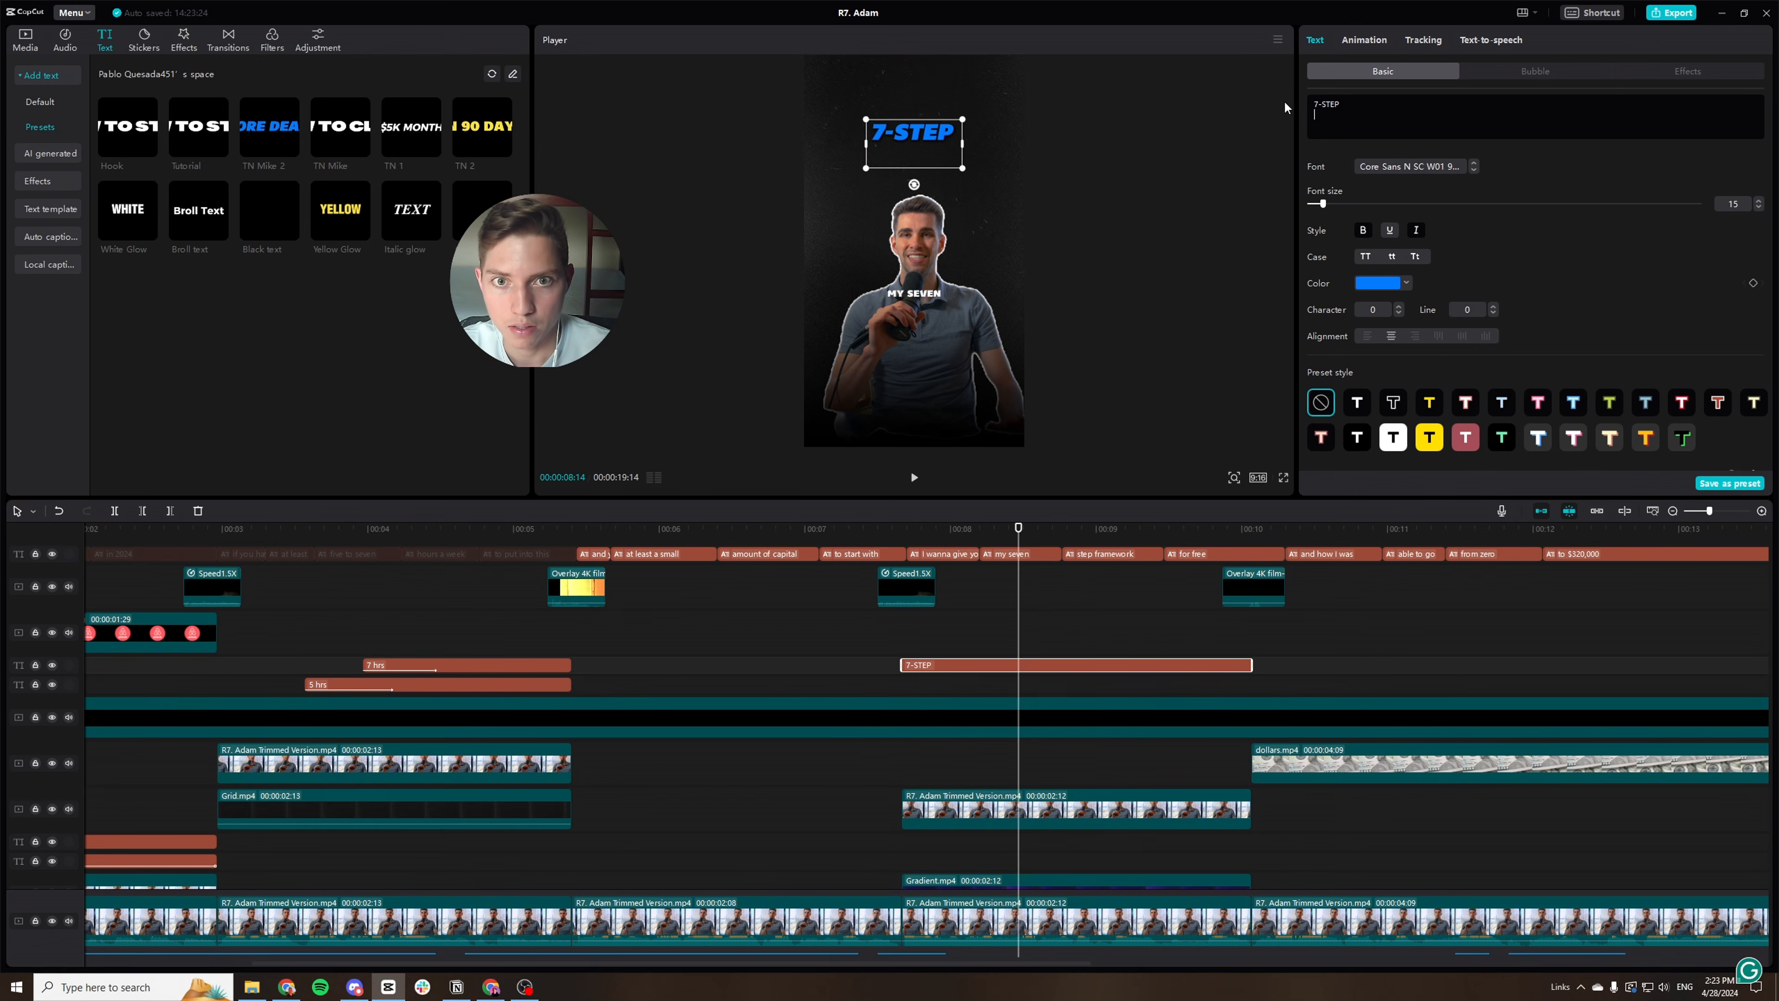
key(BackSpace)
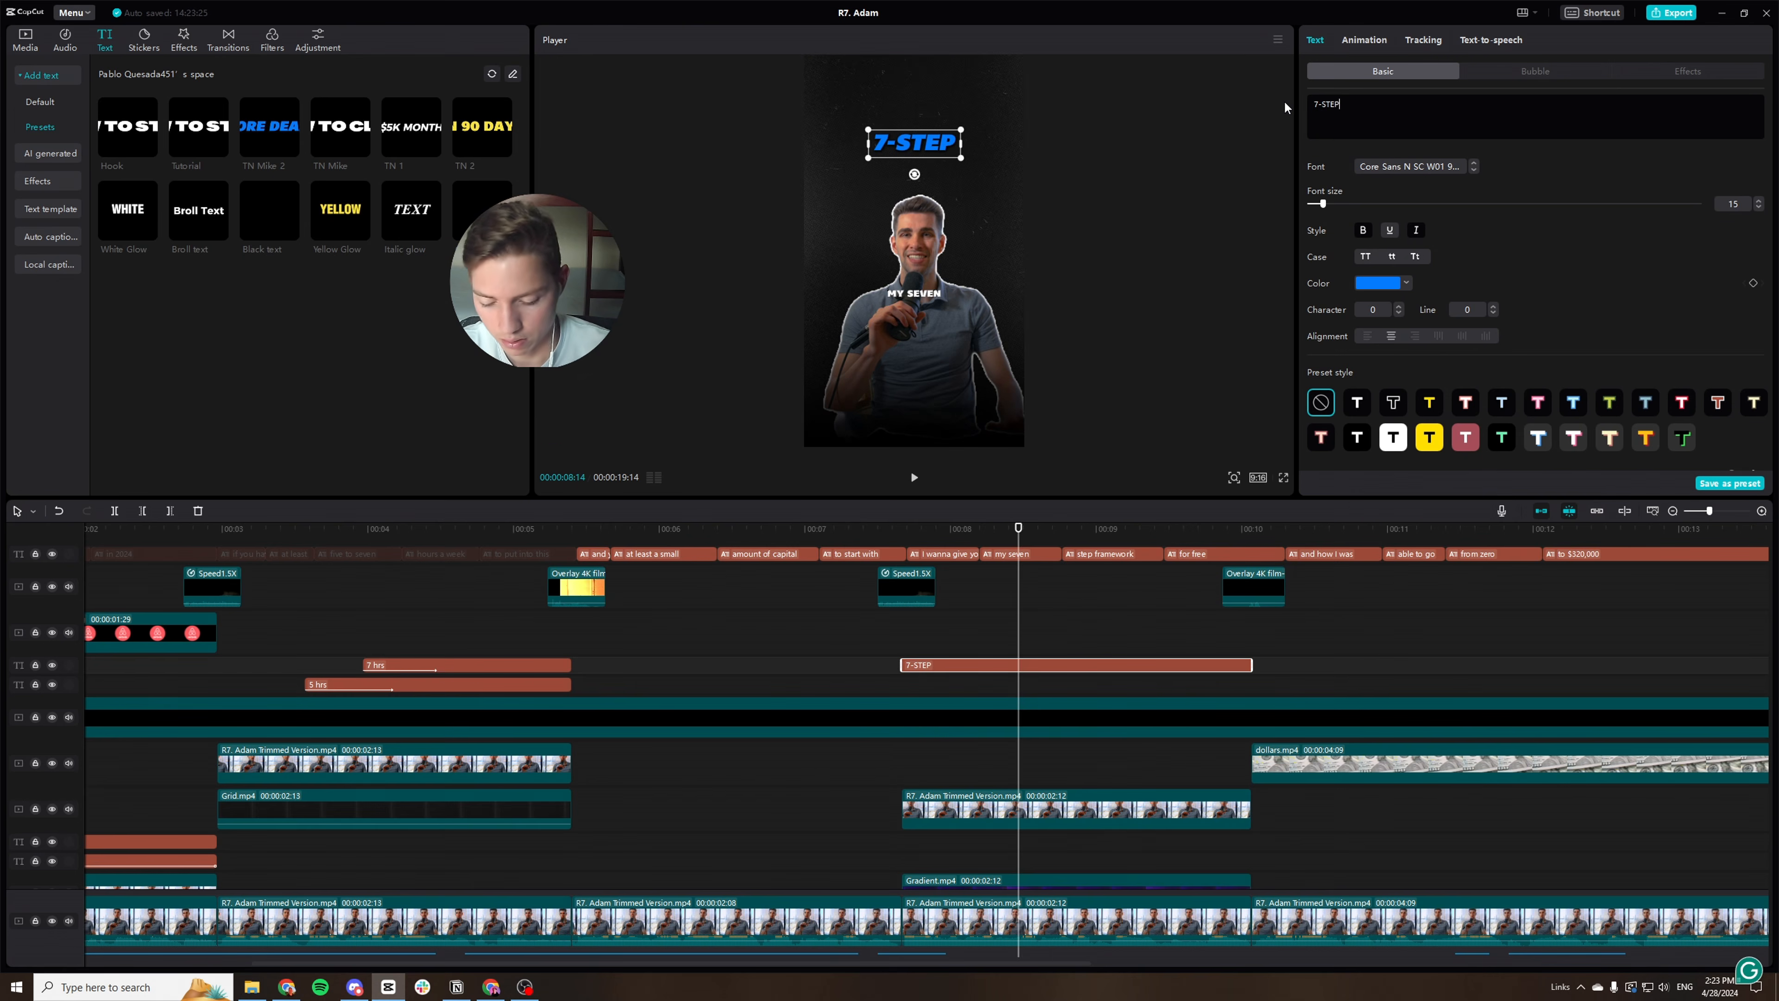
key(Return)
text(FRAME)
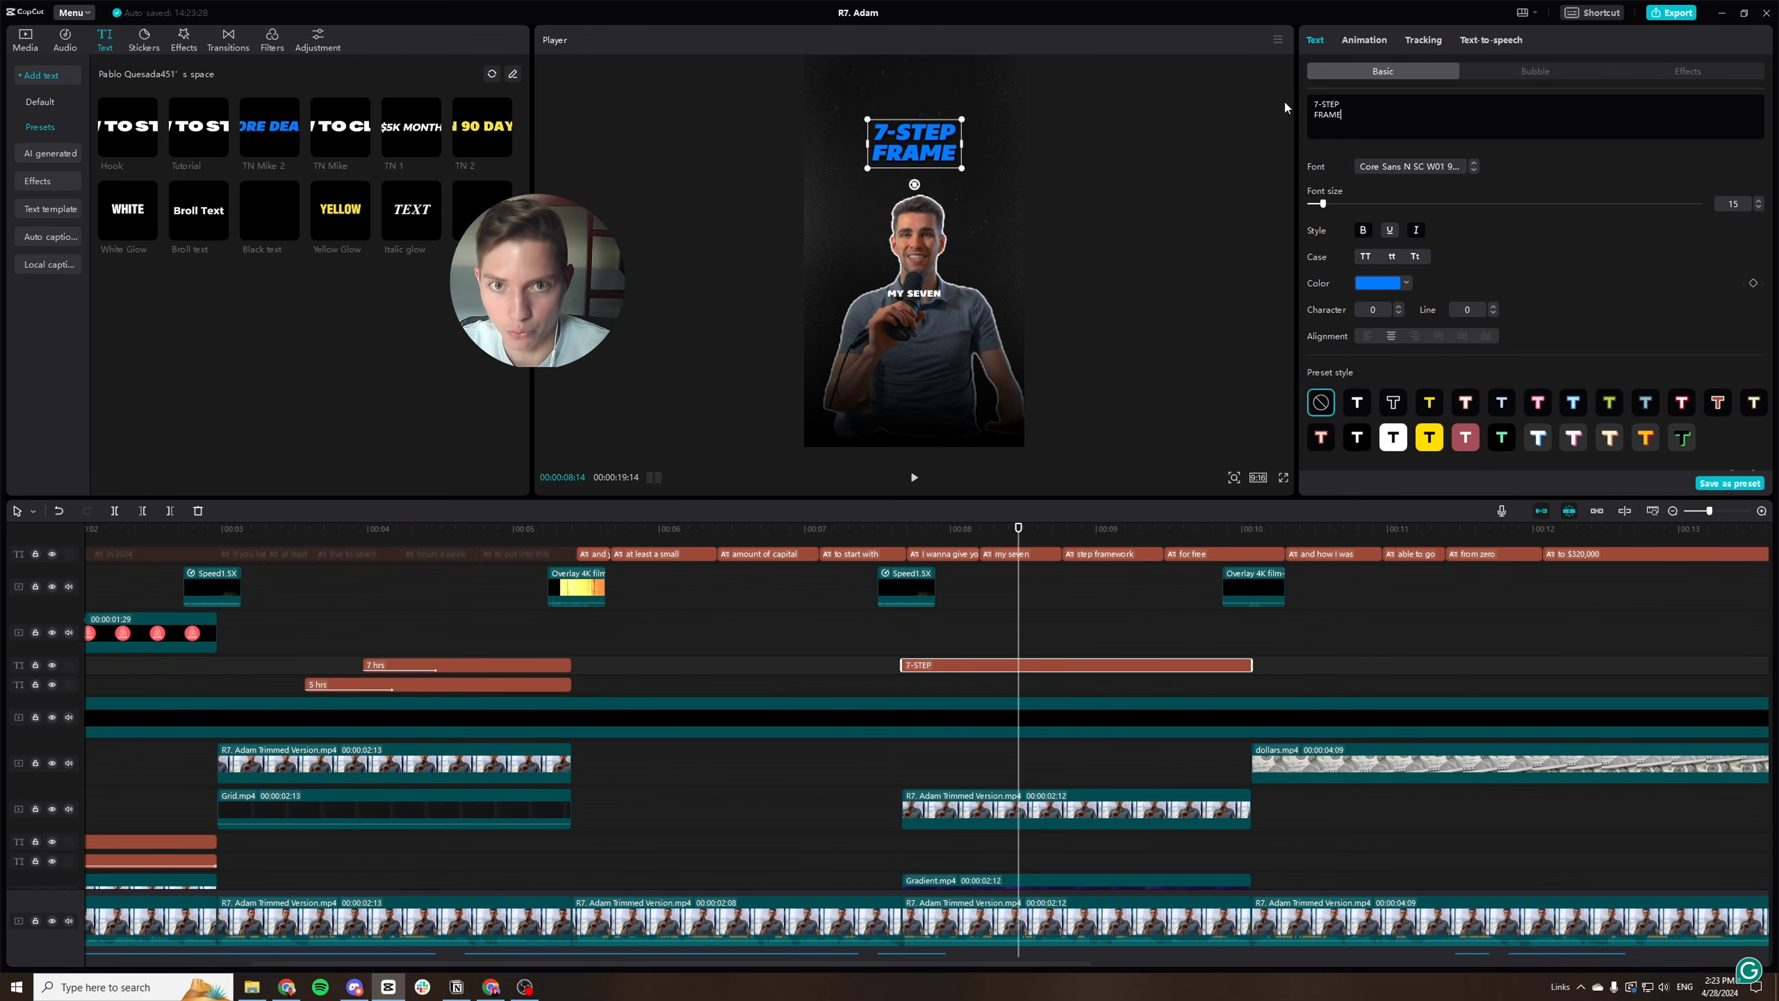
text(WORK)
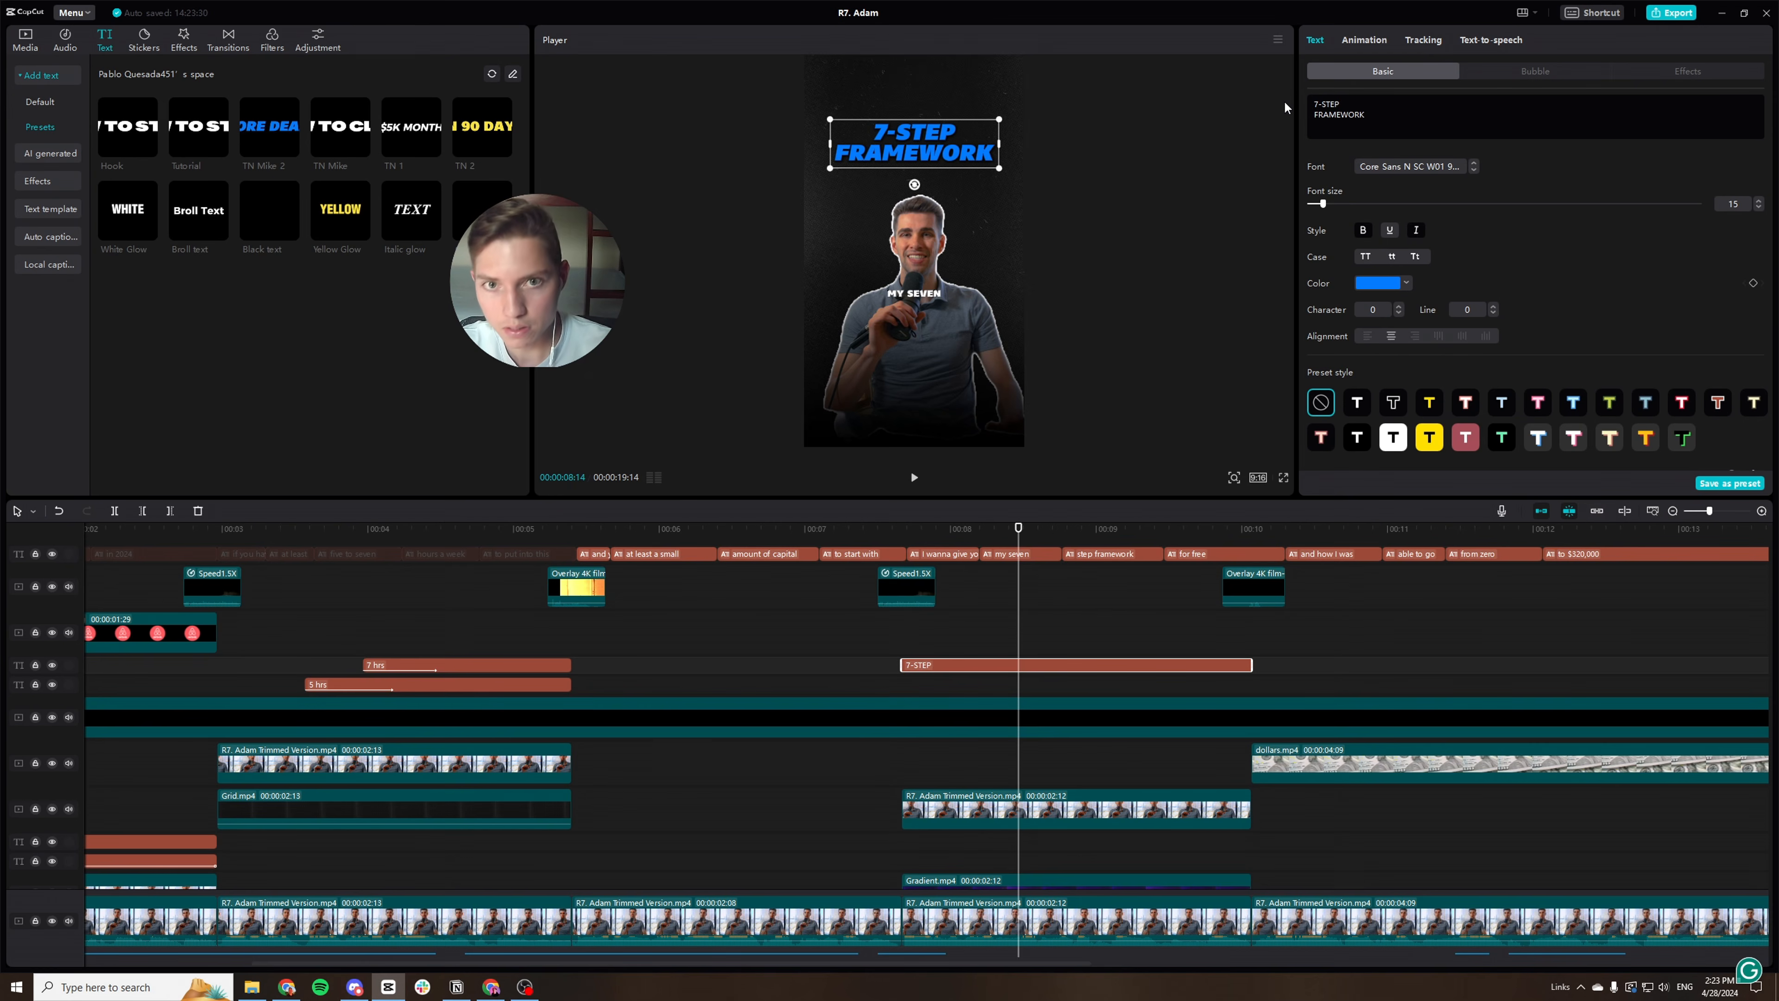
Recolor the 7-STEP FRAMEWORK title yellow (FFBF17) and scale it down slightly.
click(1406, 284)
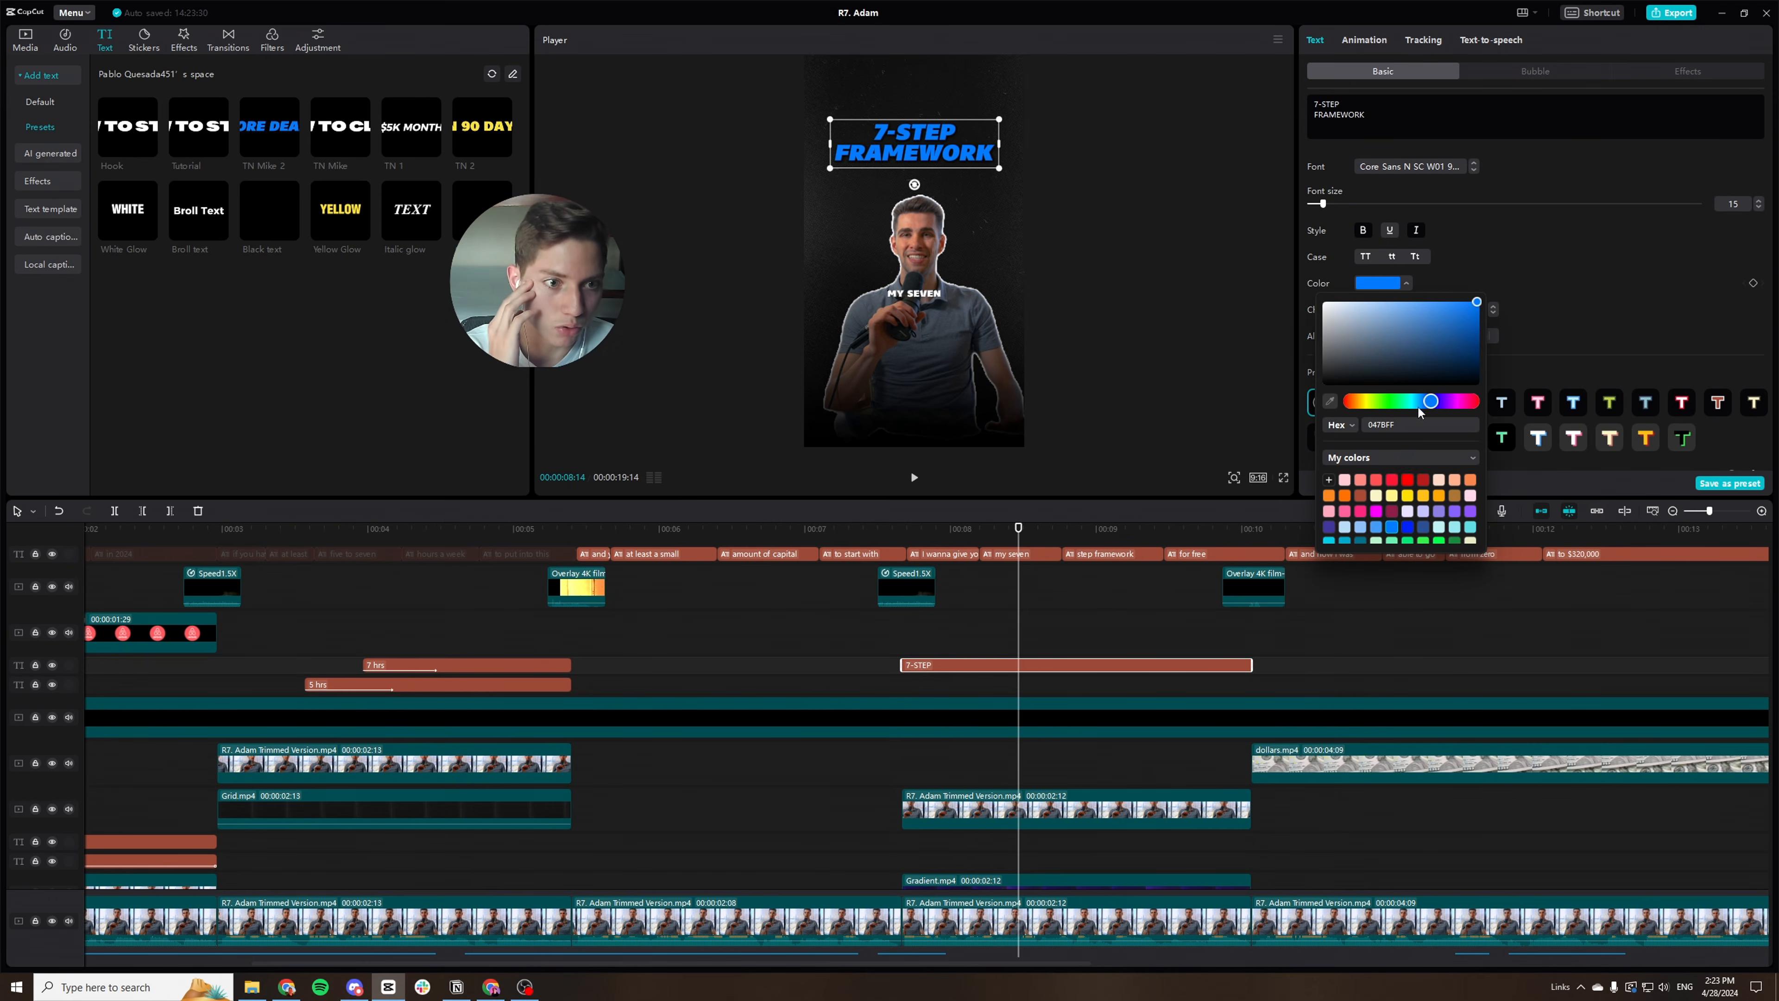
click(1423, 496)
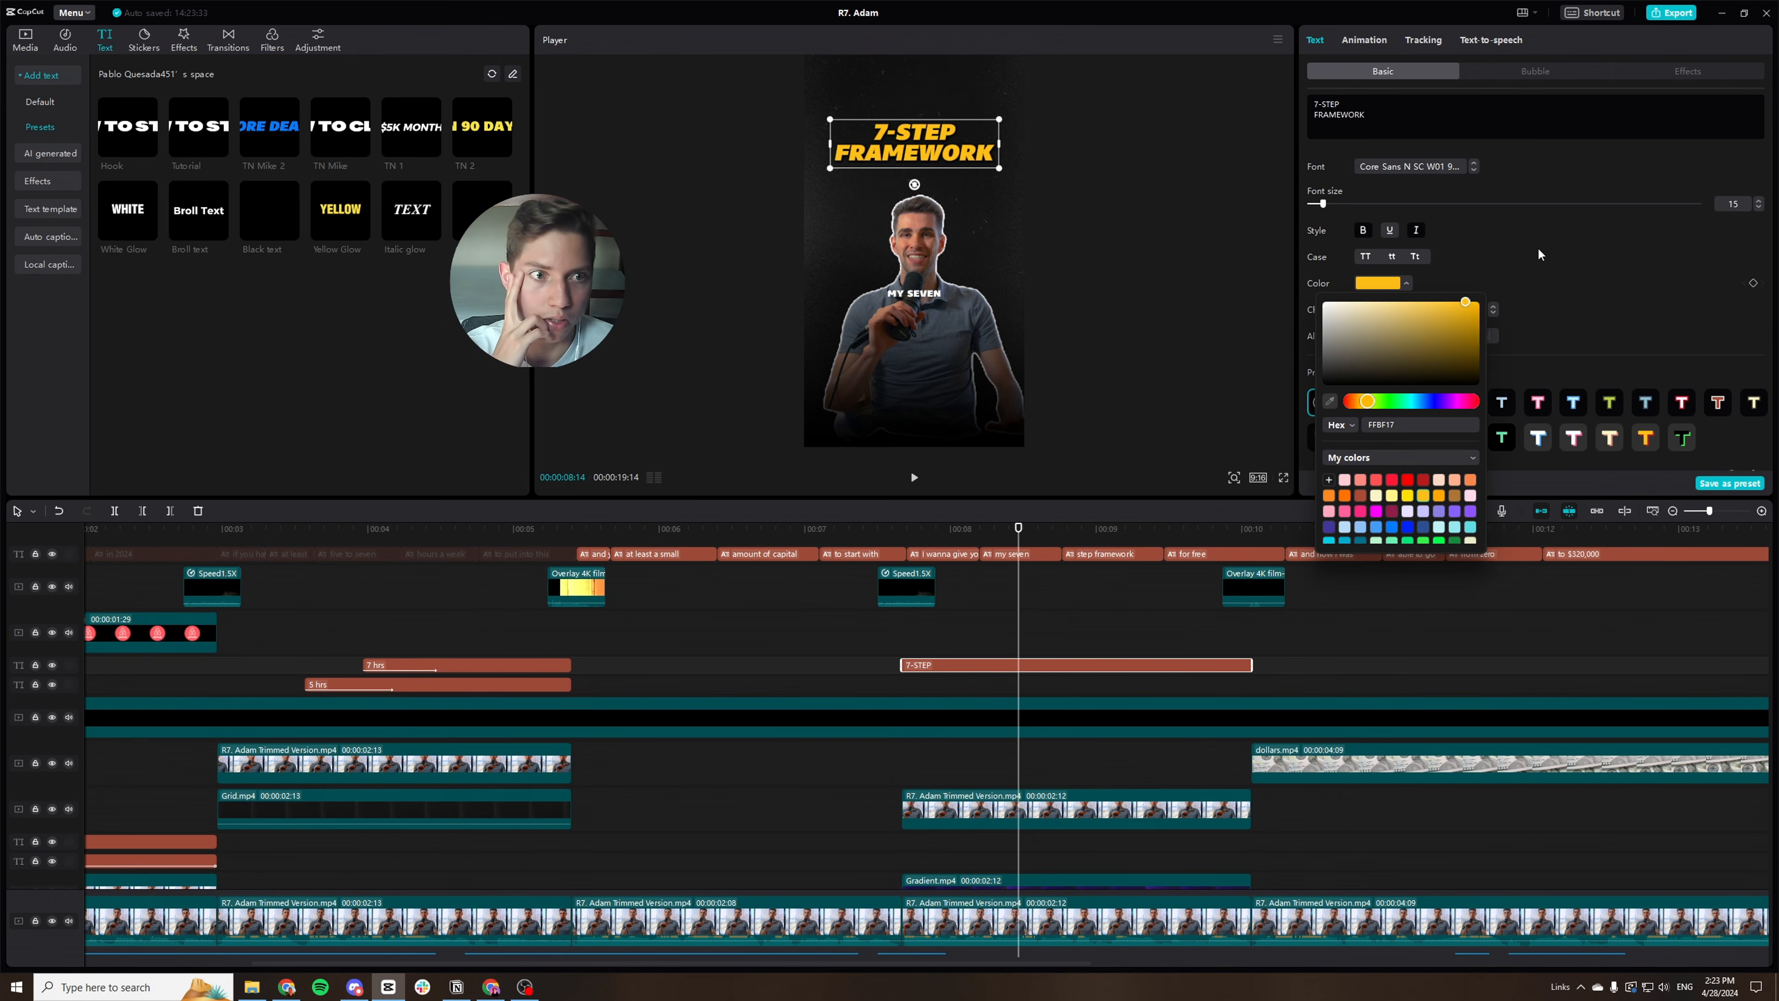
click(1556, 181)
drag(830, 168, 846, 164)
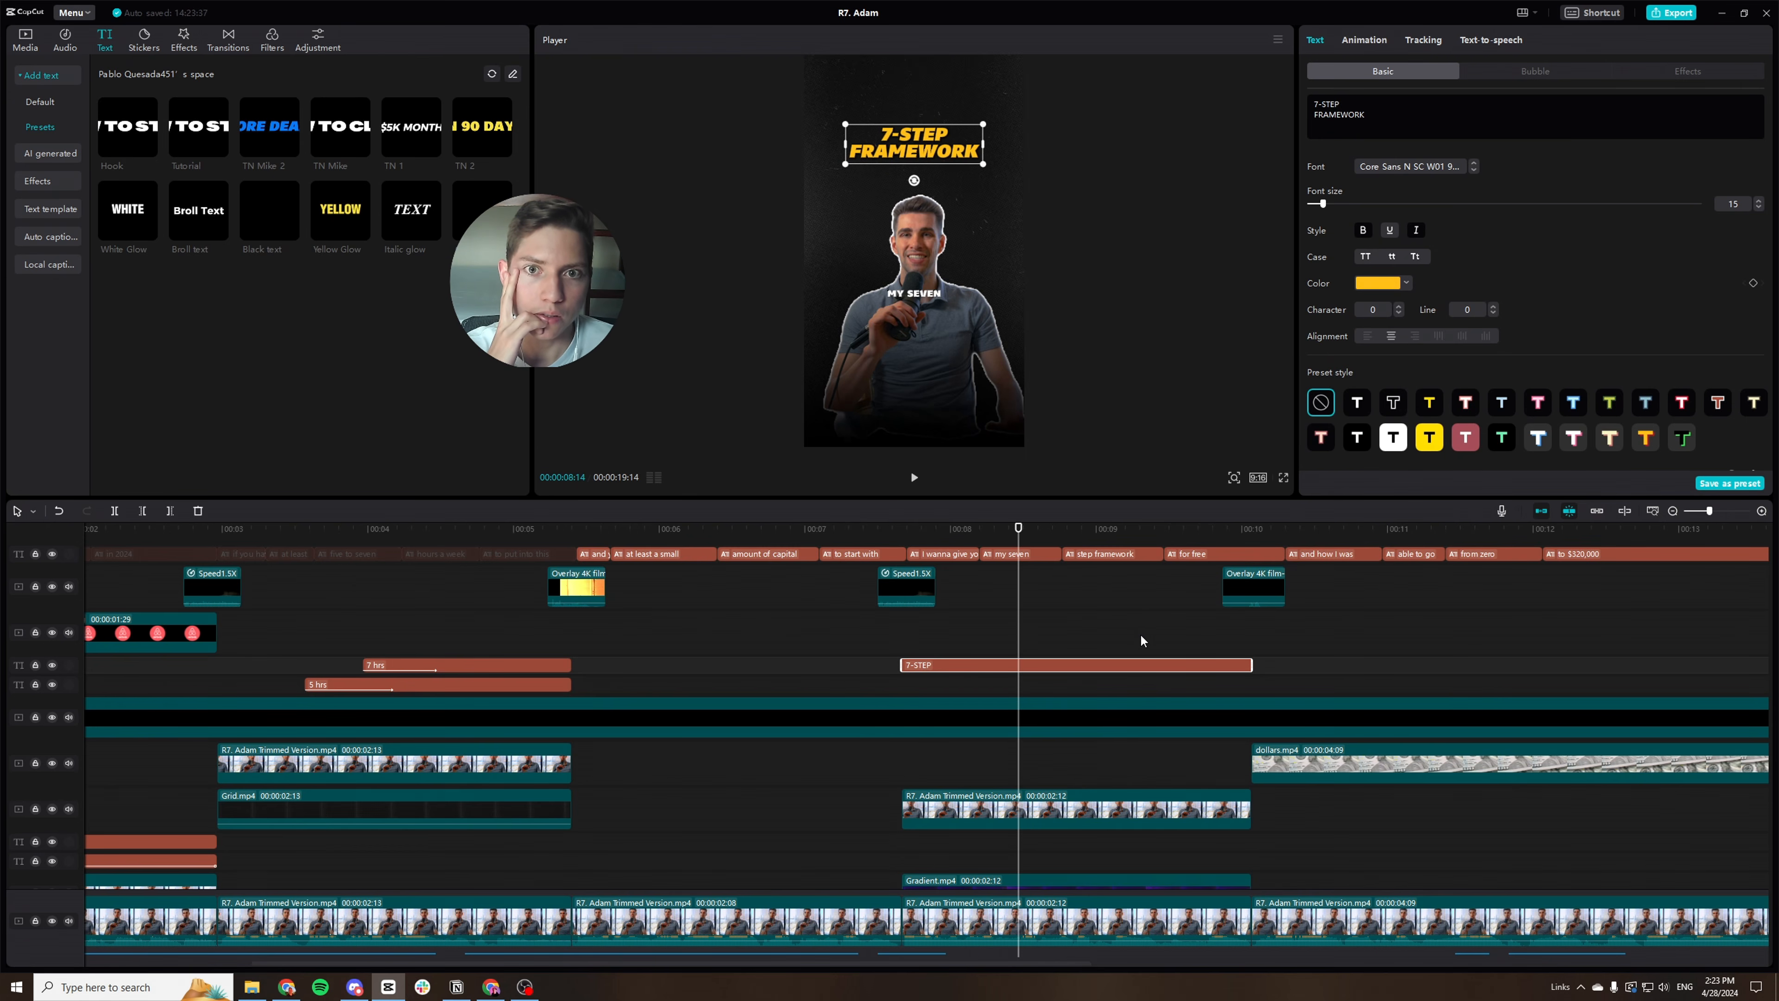
Try the Open entrance animation with a 0.8 s duration on the title and remove it again.
click(1363, 39)
scroll(1510, 364, down, 2)
scroll(1514, 354, down, 1)
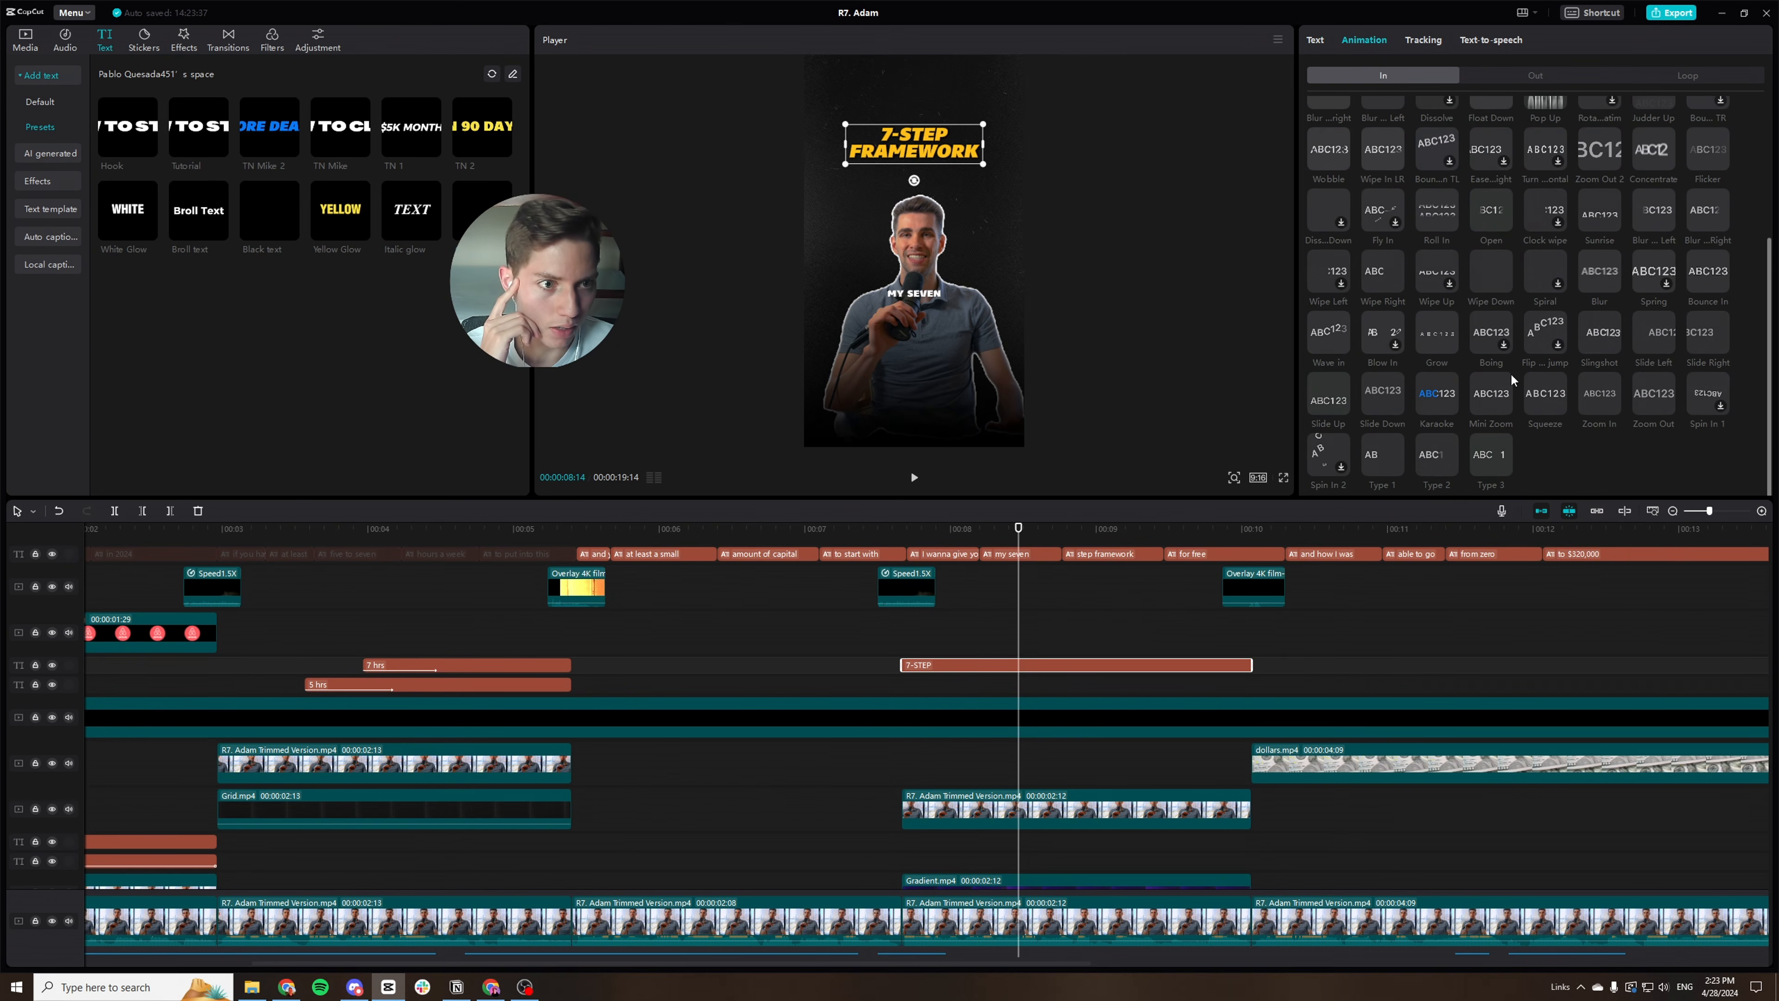
click(1490, 223)
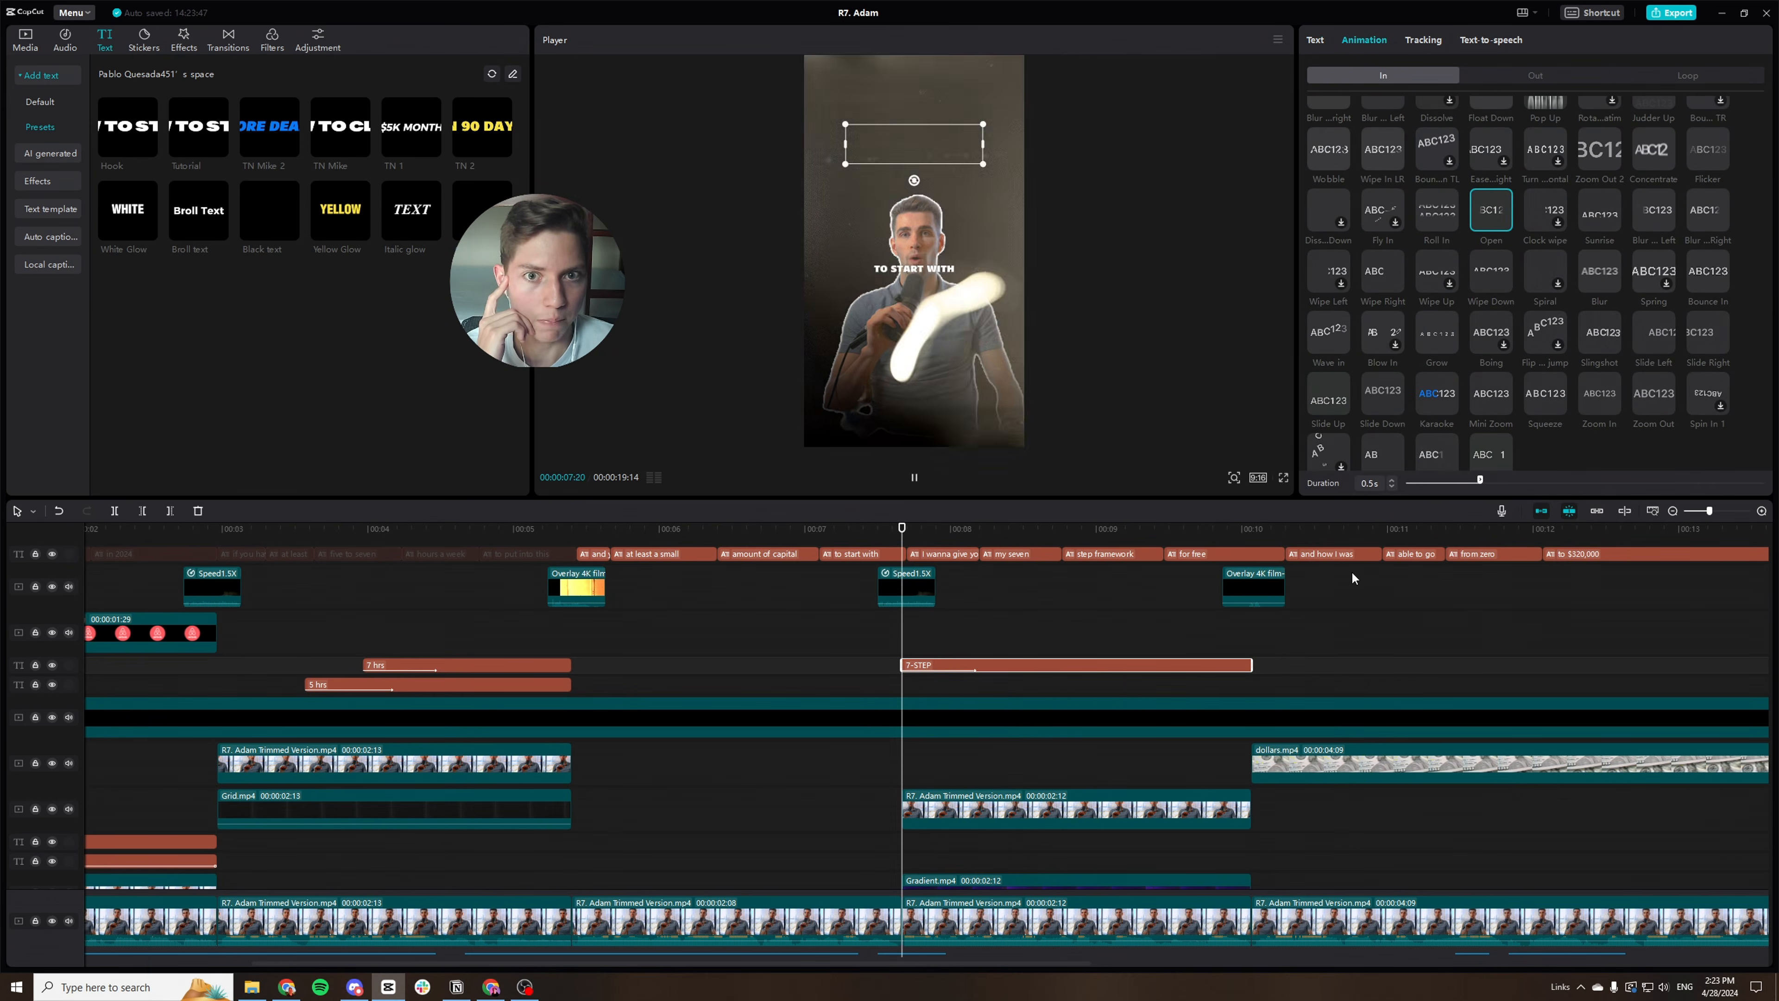
click(1392, 482)
click(1392, 481)
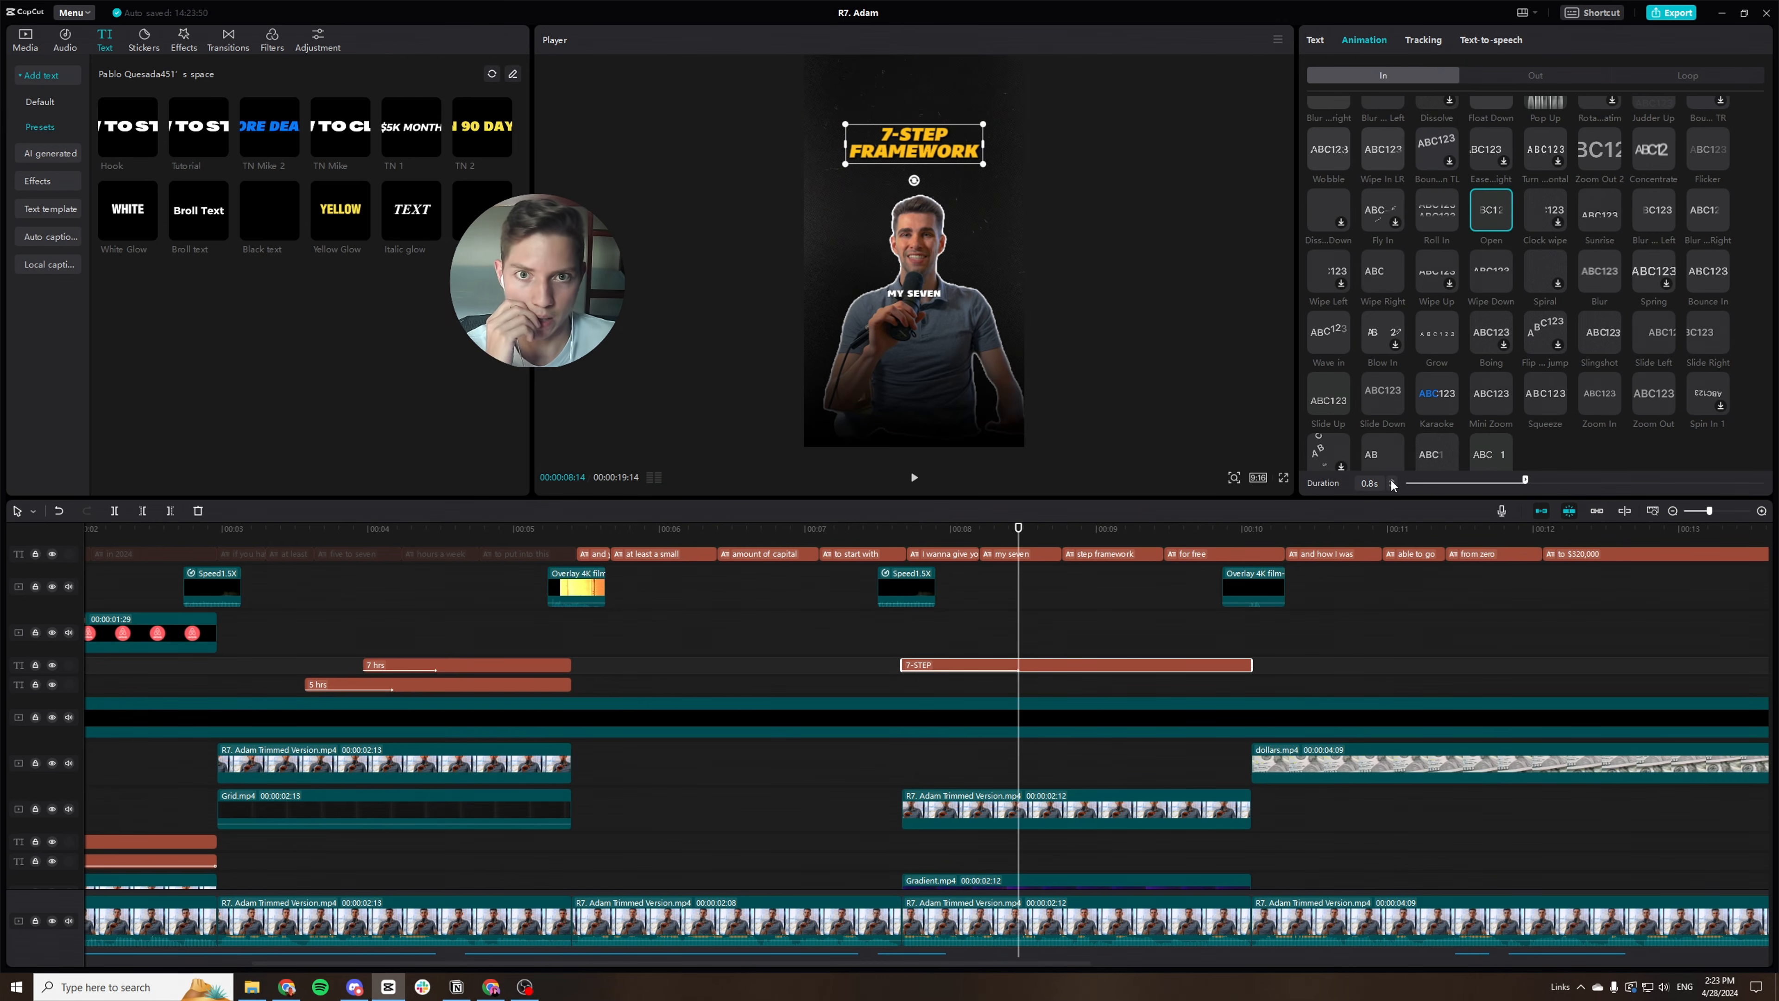
scroll(1397, 217, up, 3)
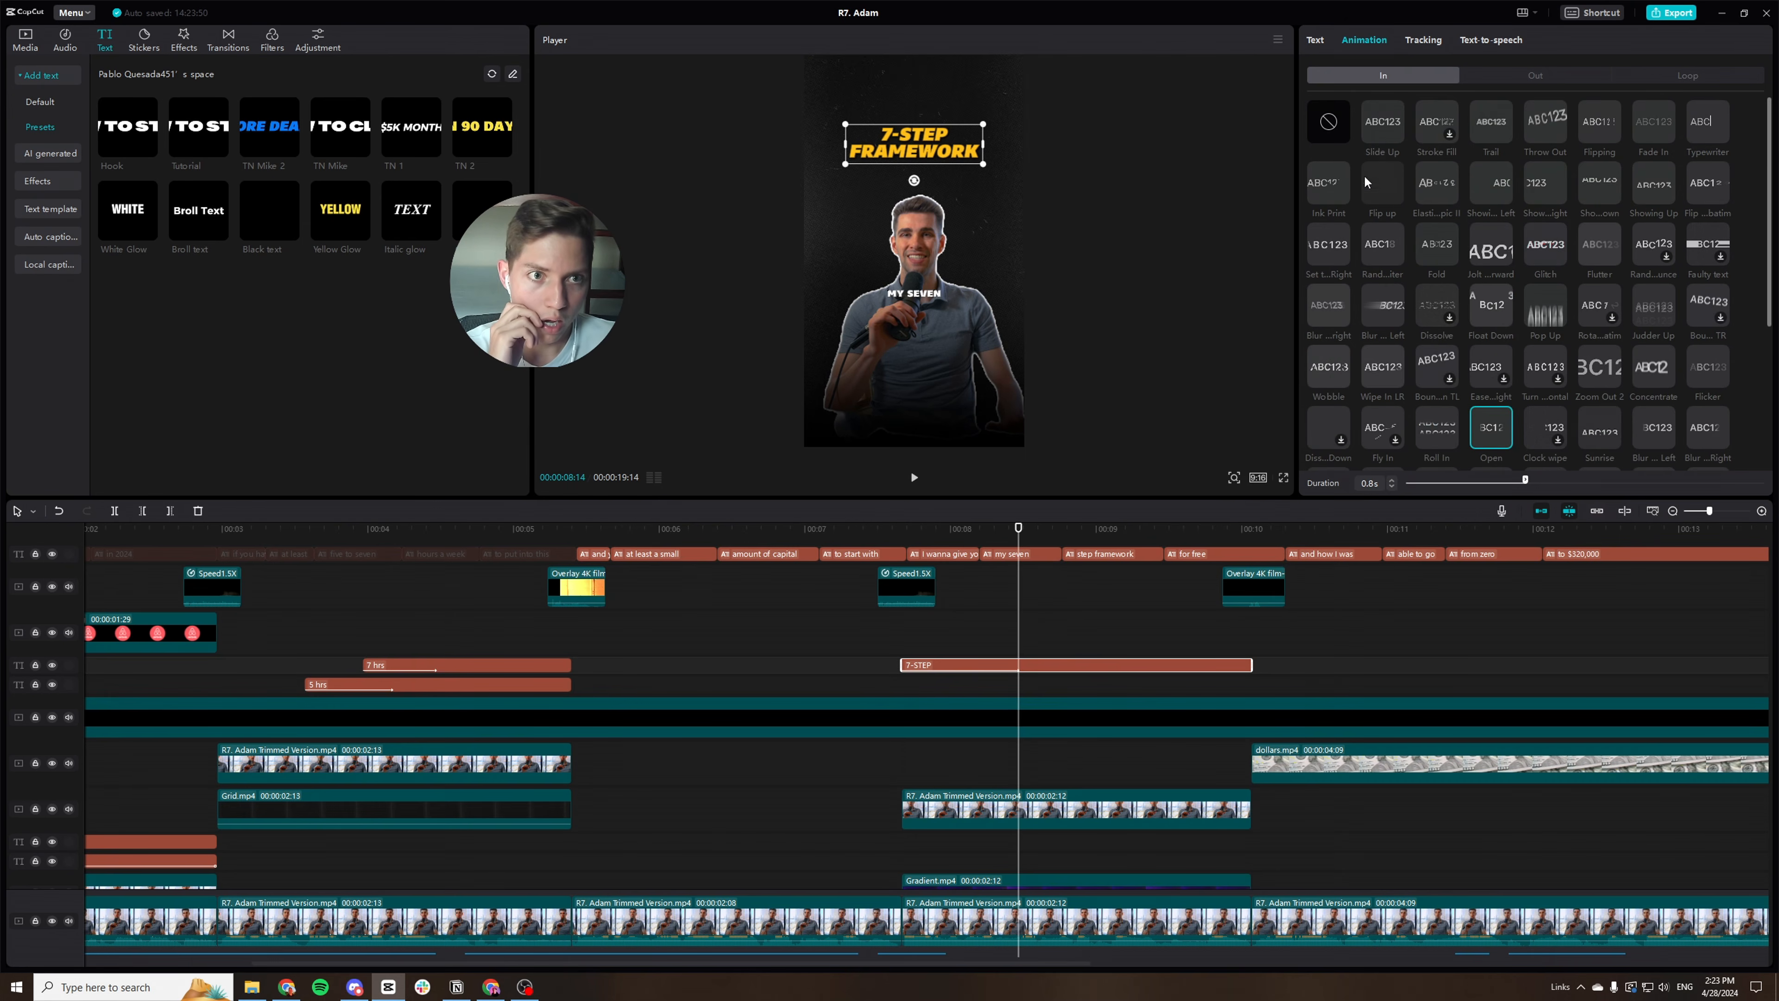
click(1333, 126)
Apply the Ink Print loop animation to the title with its speed set to 0.8 s.
click(1669, 75)
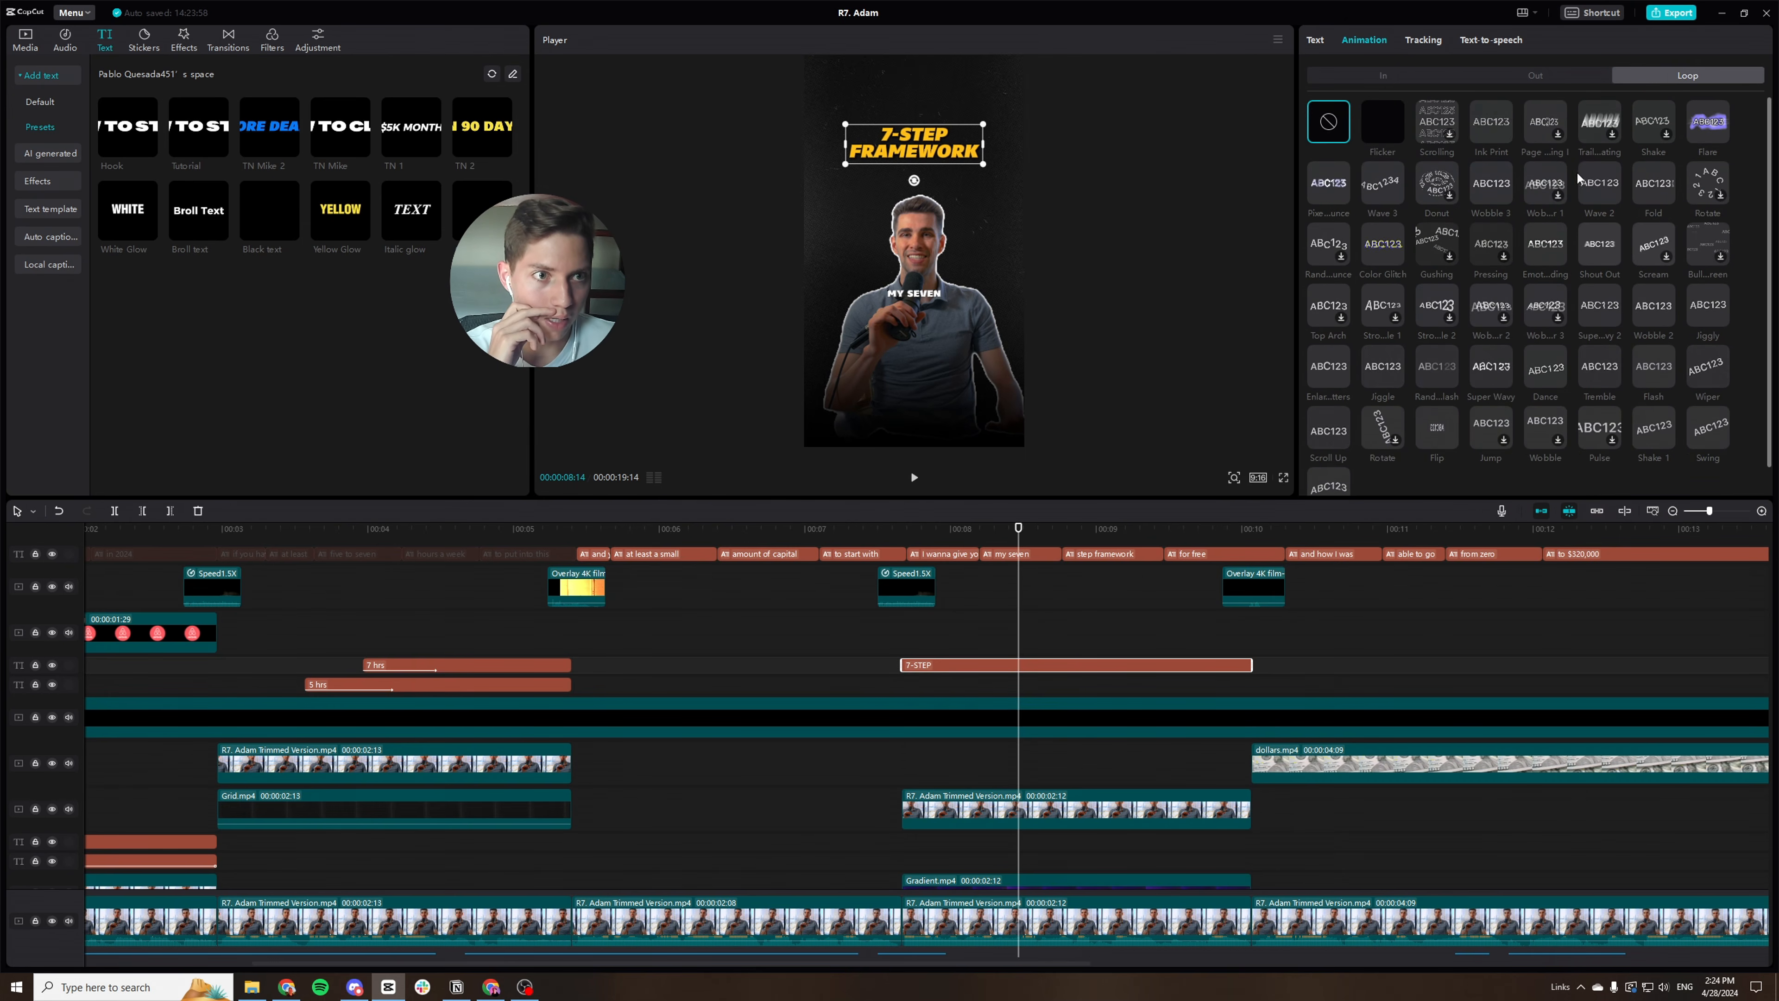
click(1494, 131)
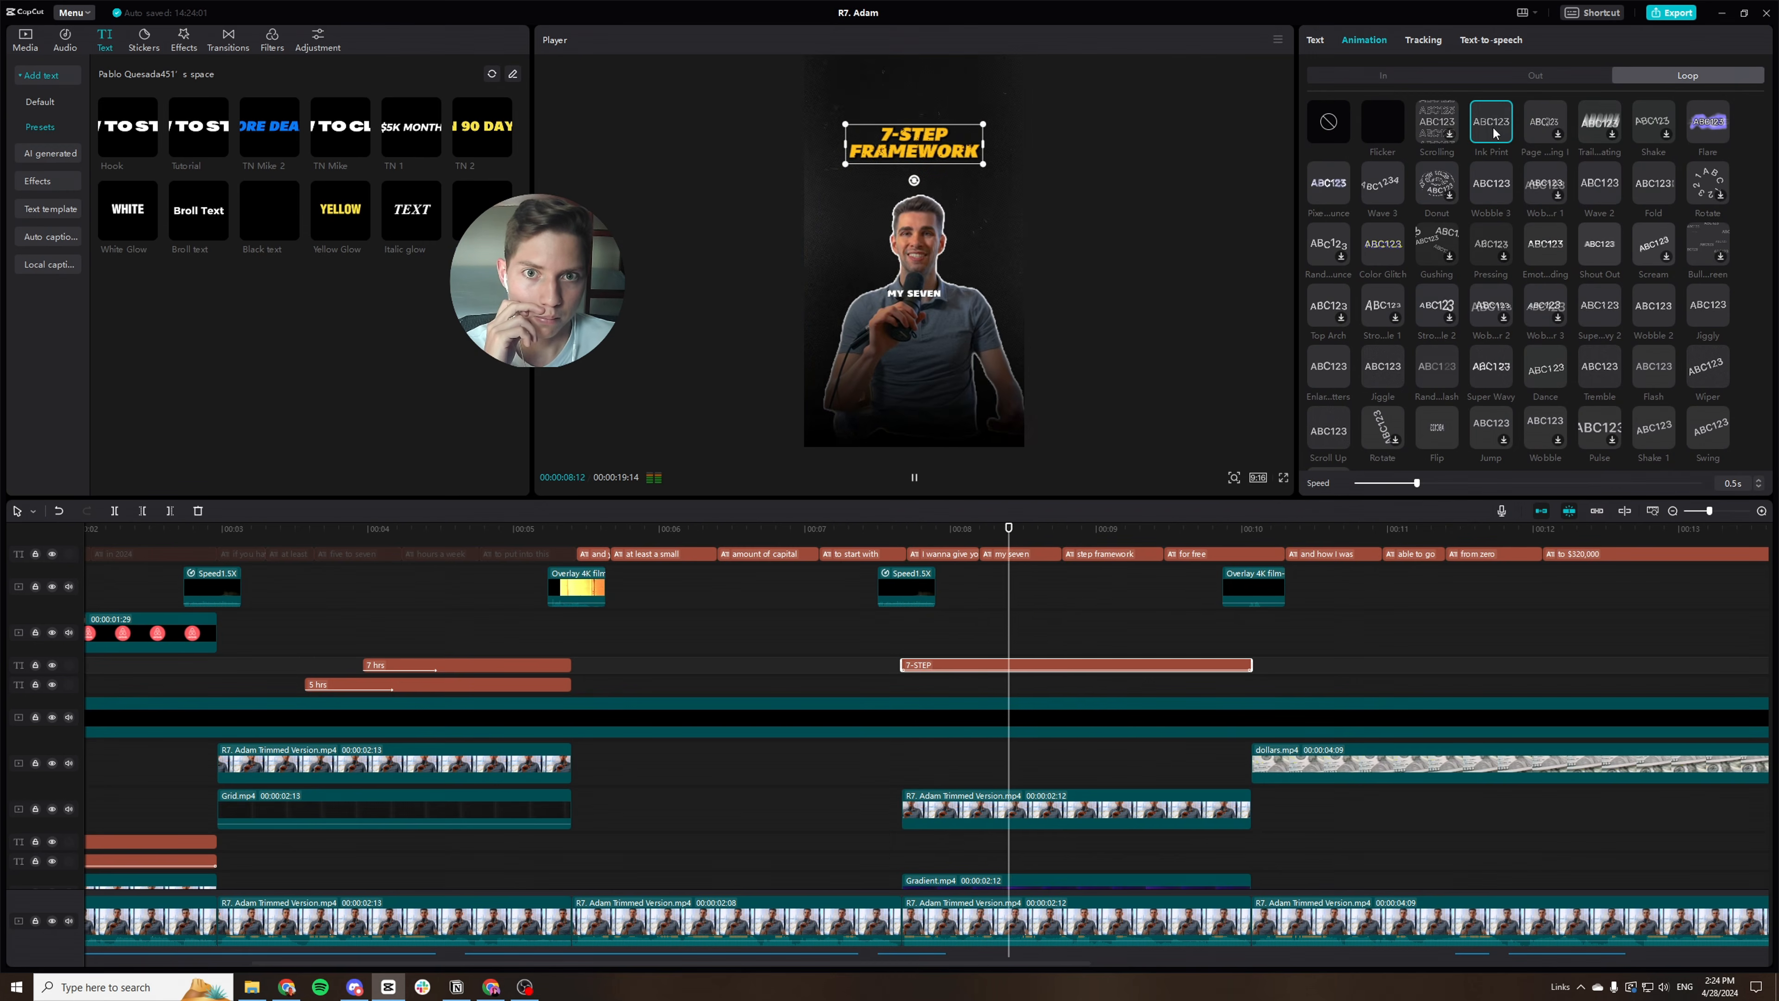
drag(1418, 484, 1460, 489)
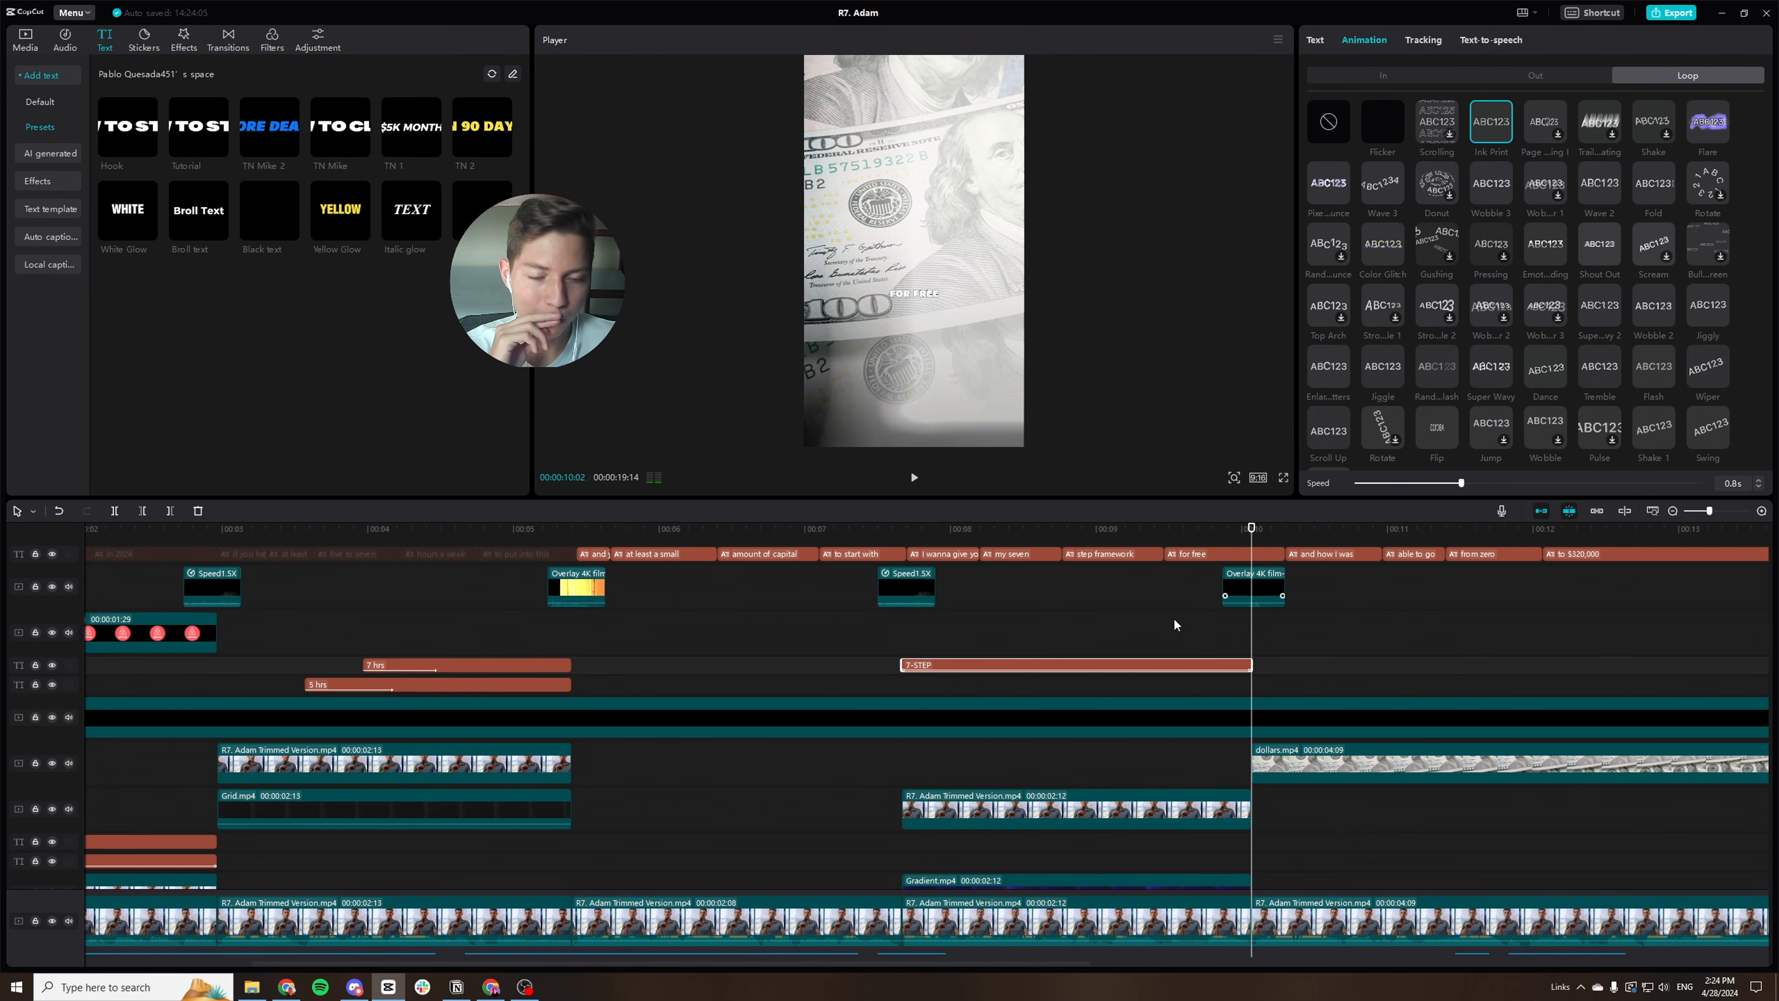
Enlarge the 7-STEP FRAMEWORK title slightly above the speaker, with the frame at the "step framework" caption in view.
click(1130, 535)
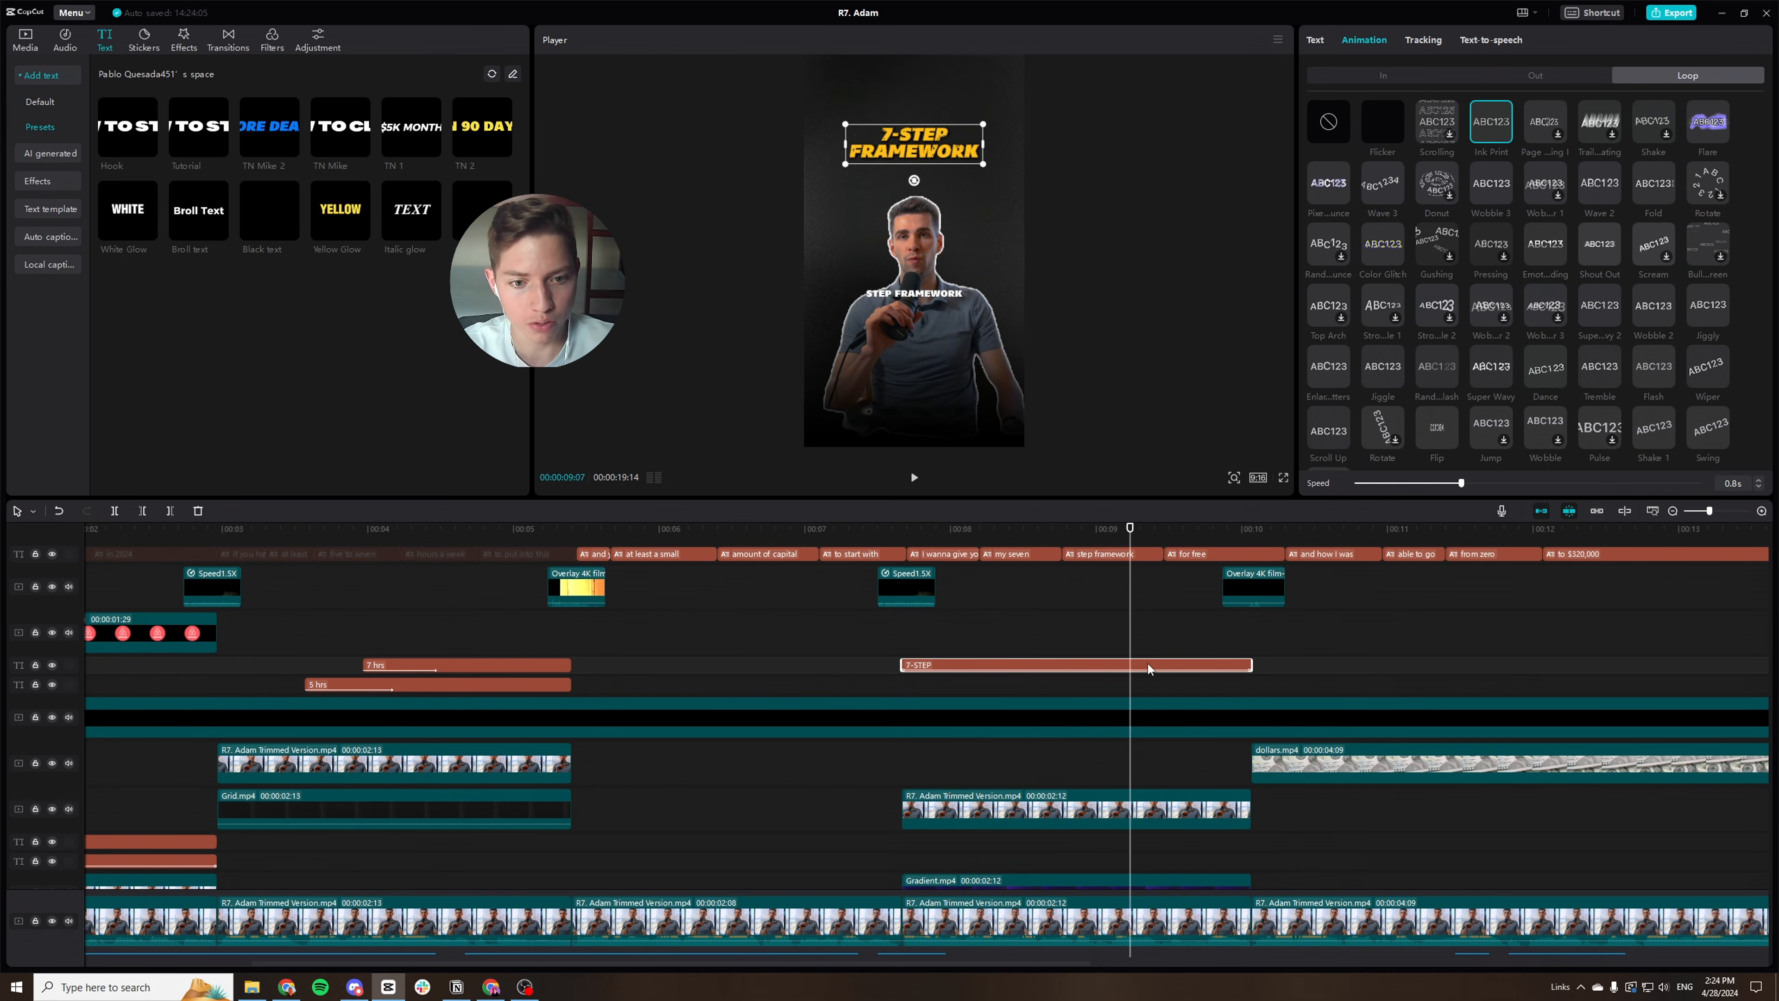
scroll(235, 690, left, 5)
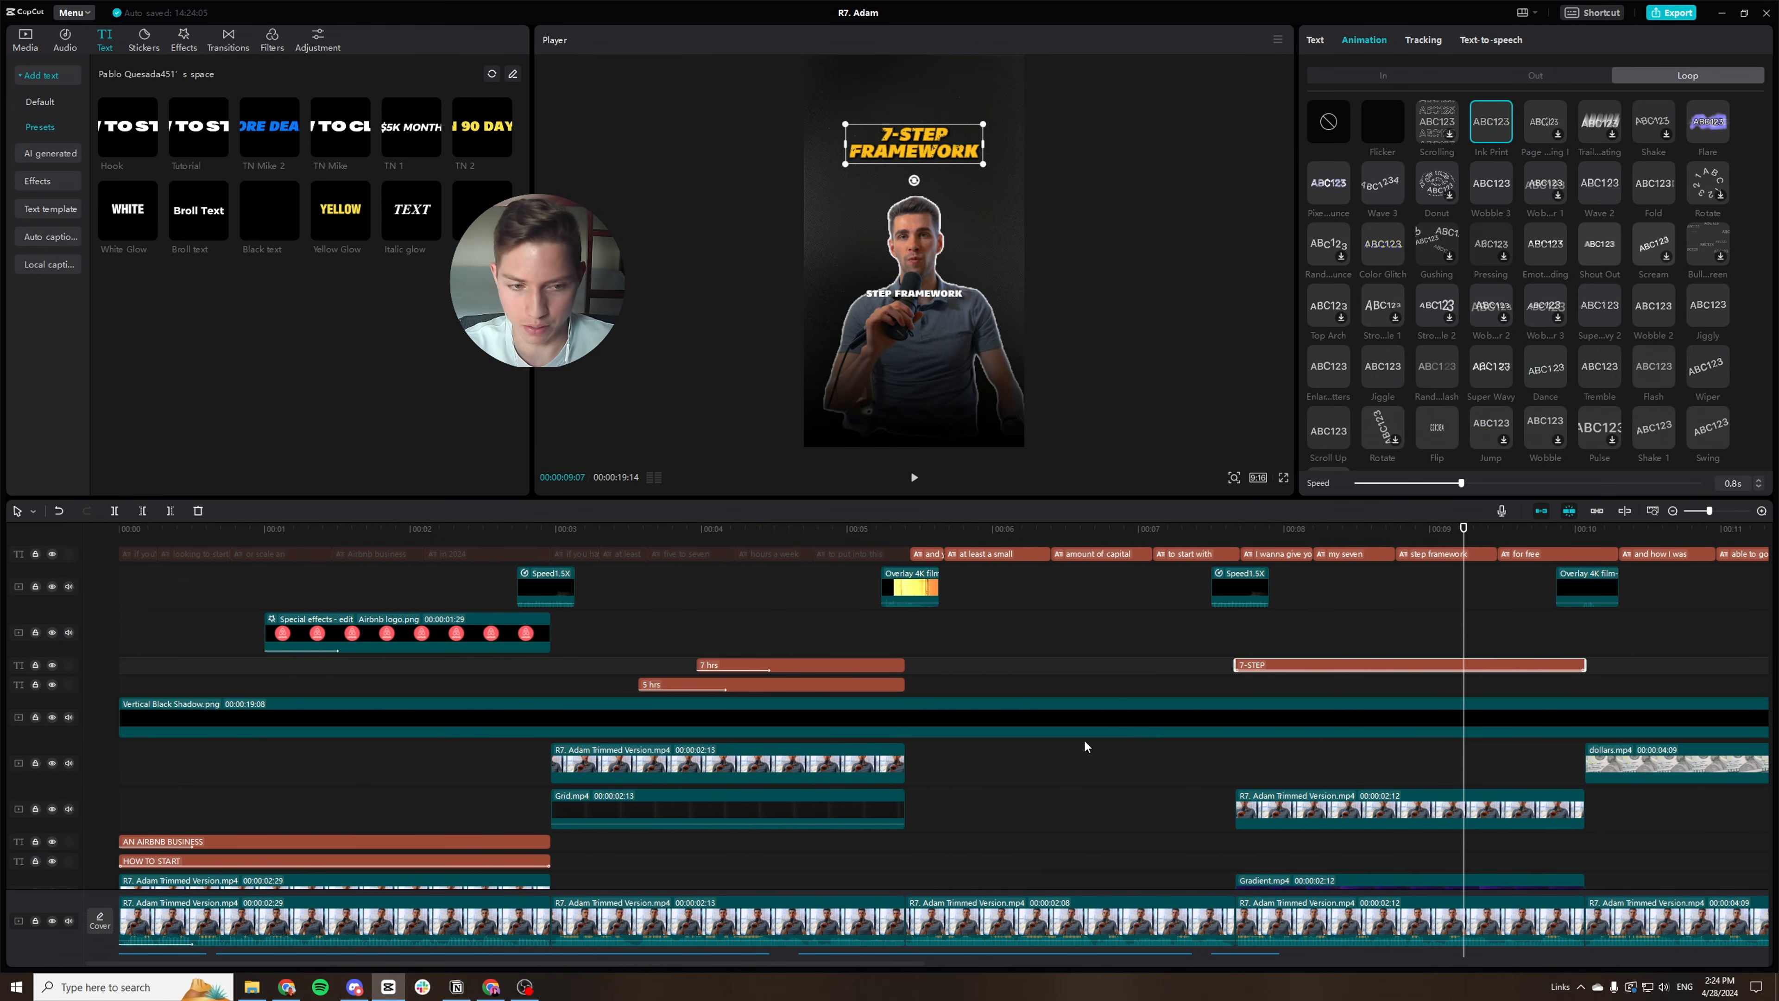
scroll(1085, 745, right, 5)
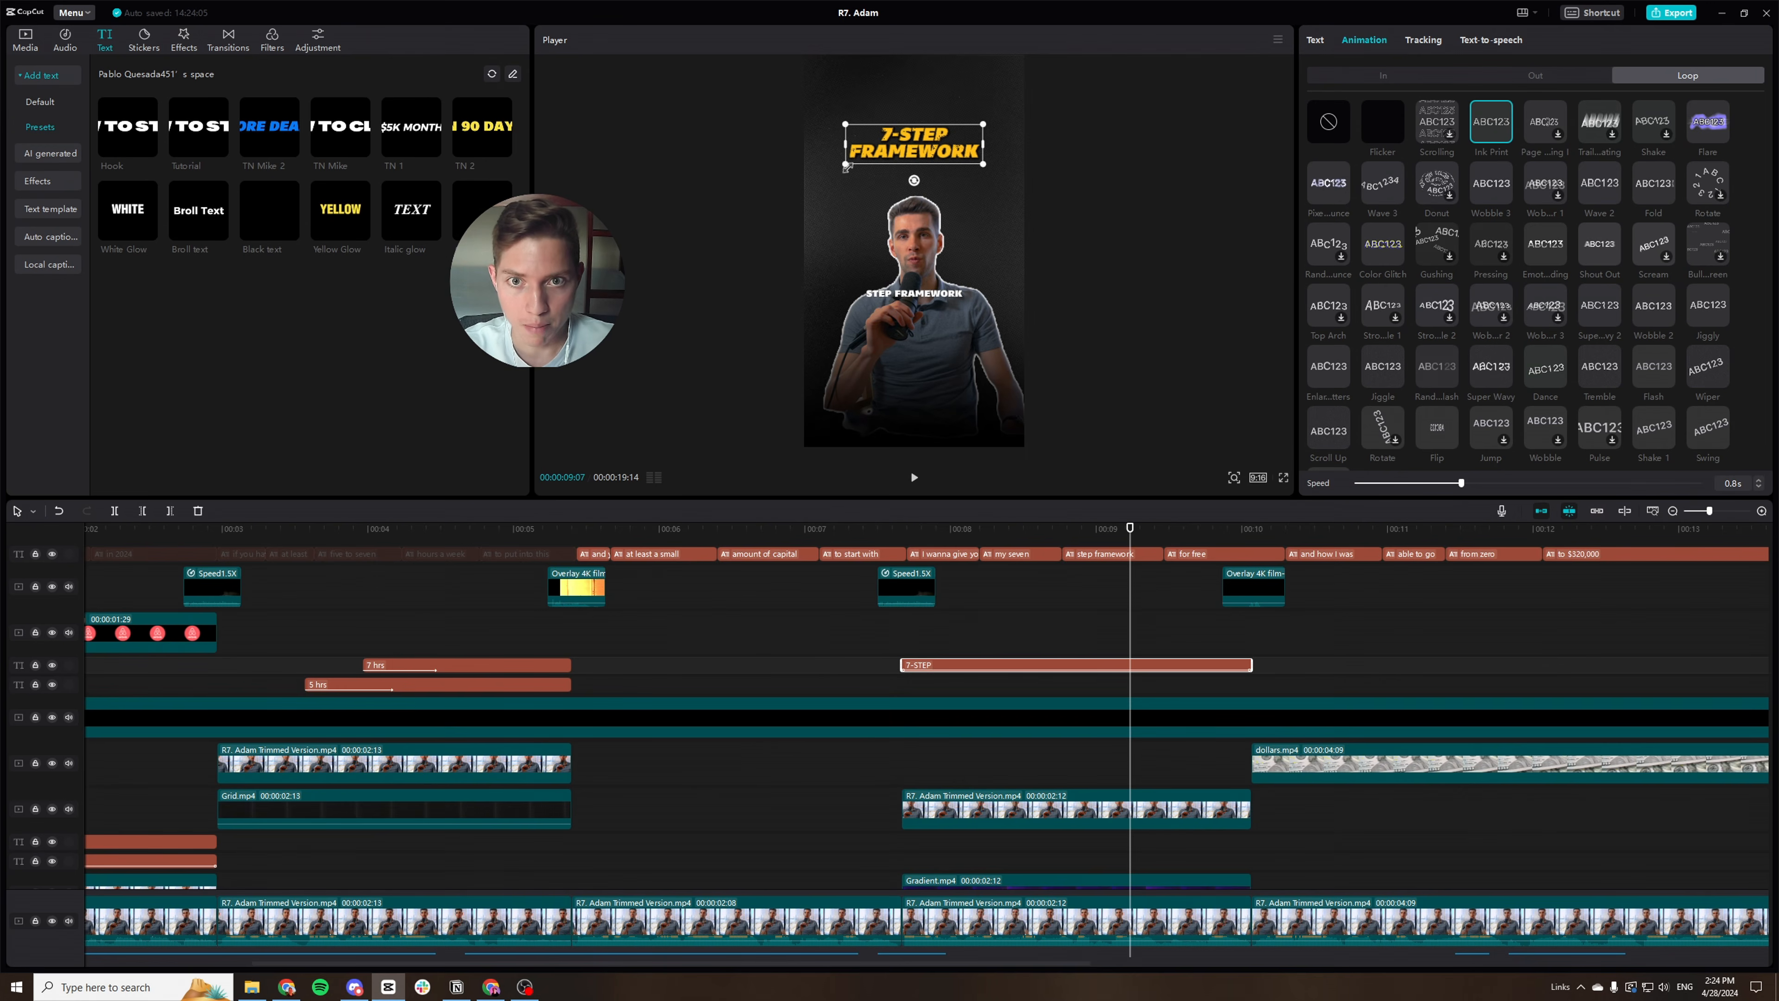
drag(847, 167, 832, 187)
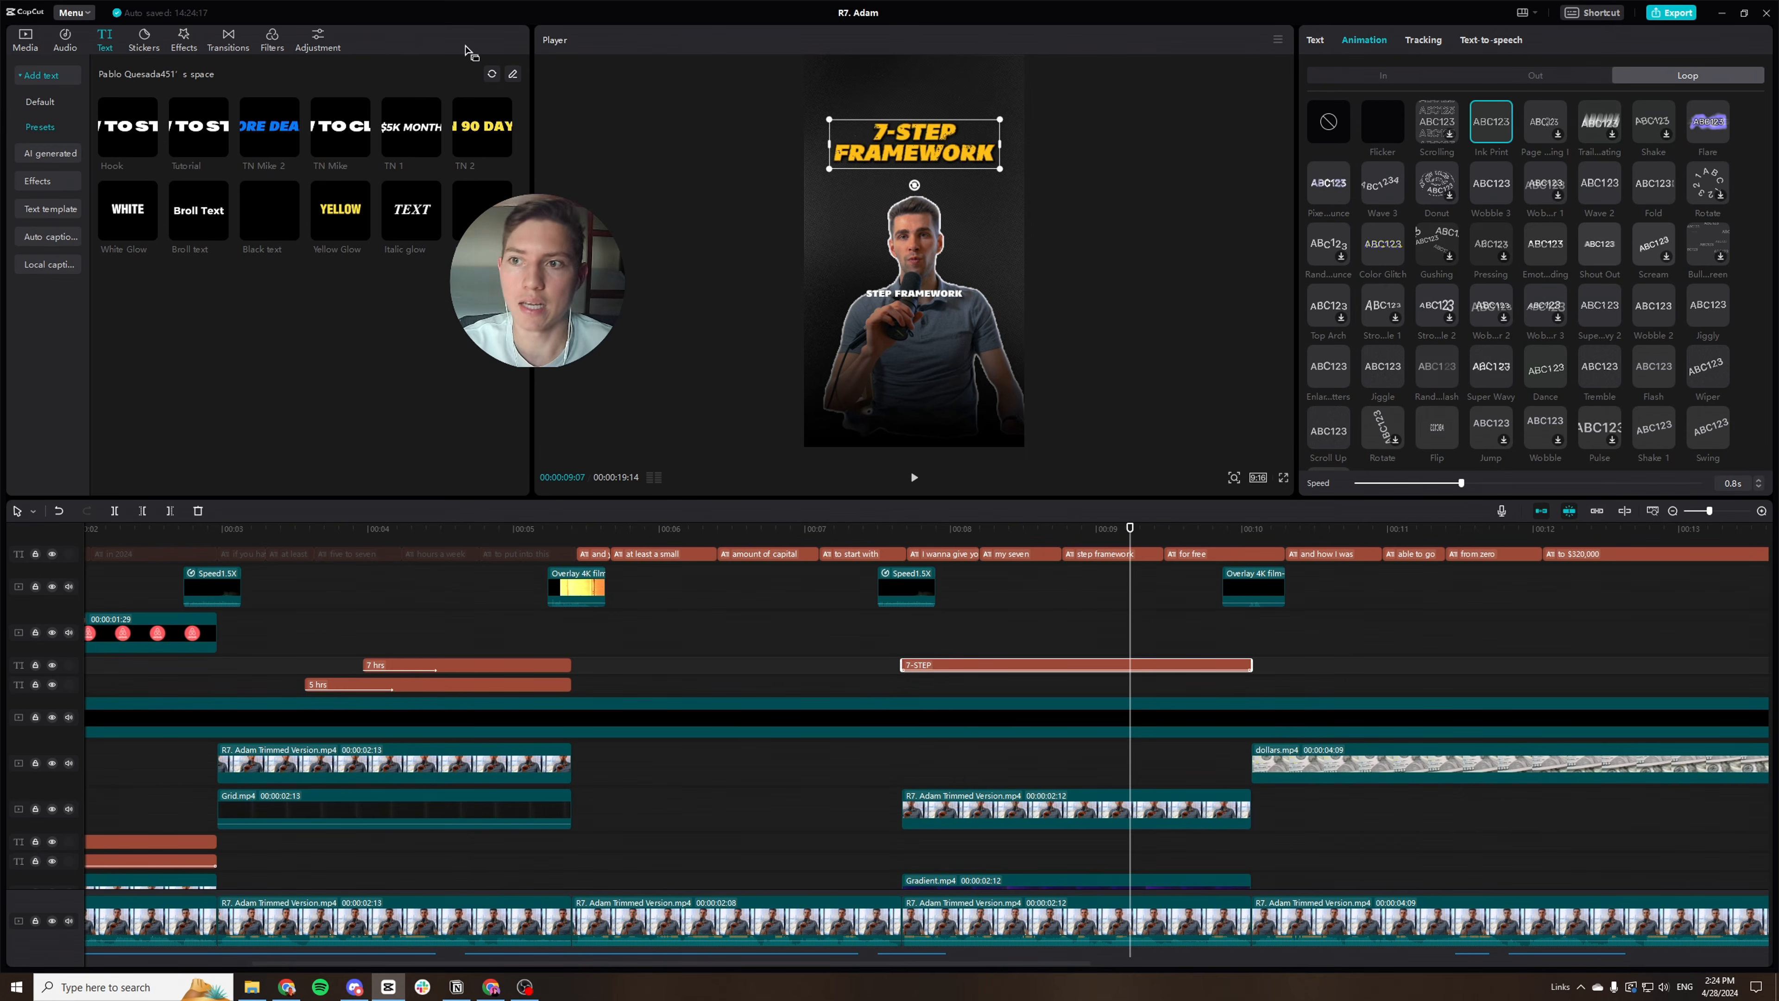
Open the Business icons folder inside ICONS in the local media library.
click(21, 40)
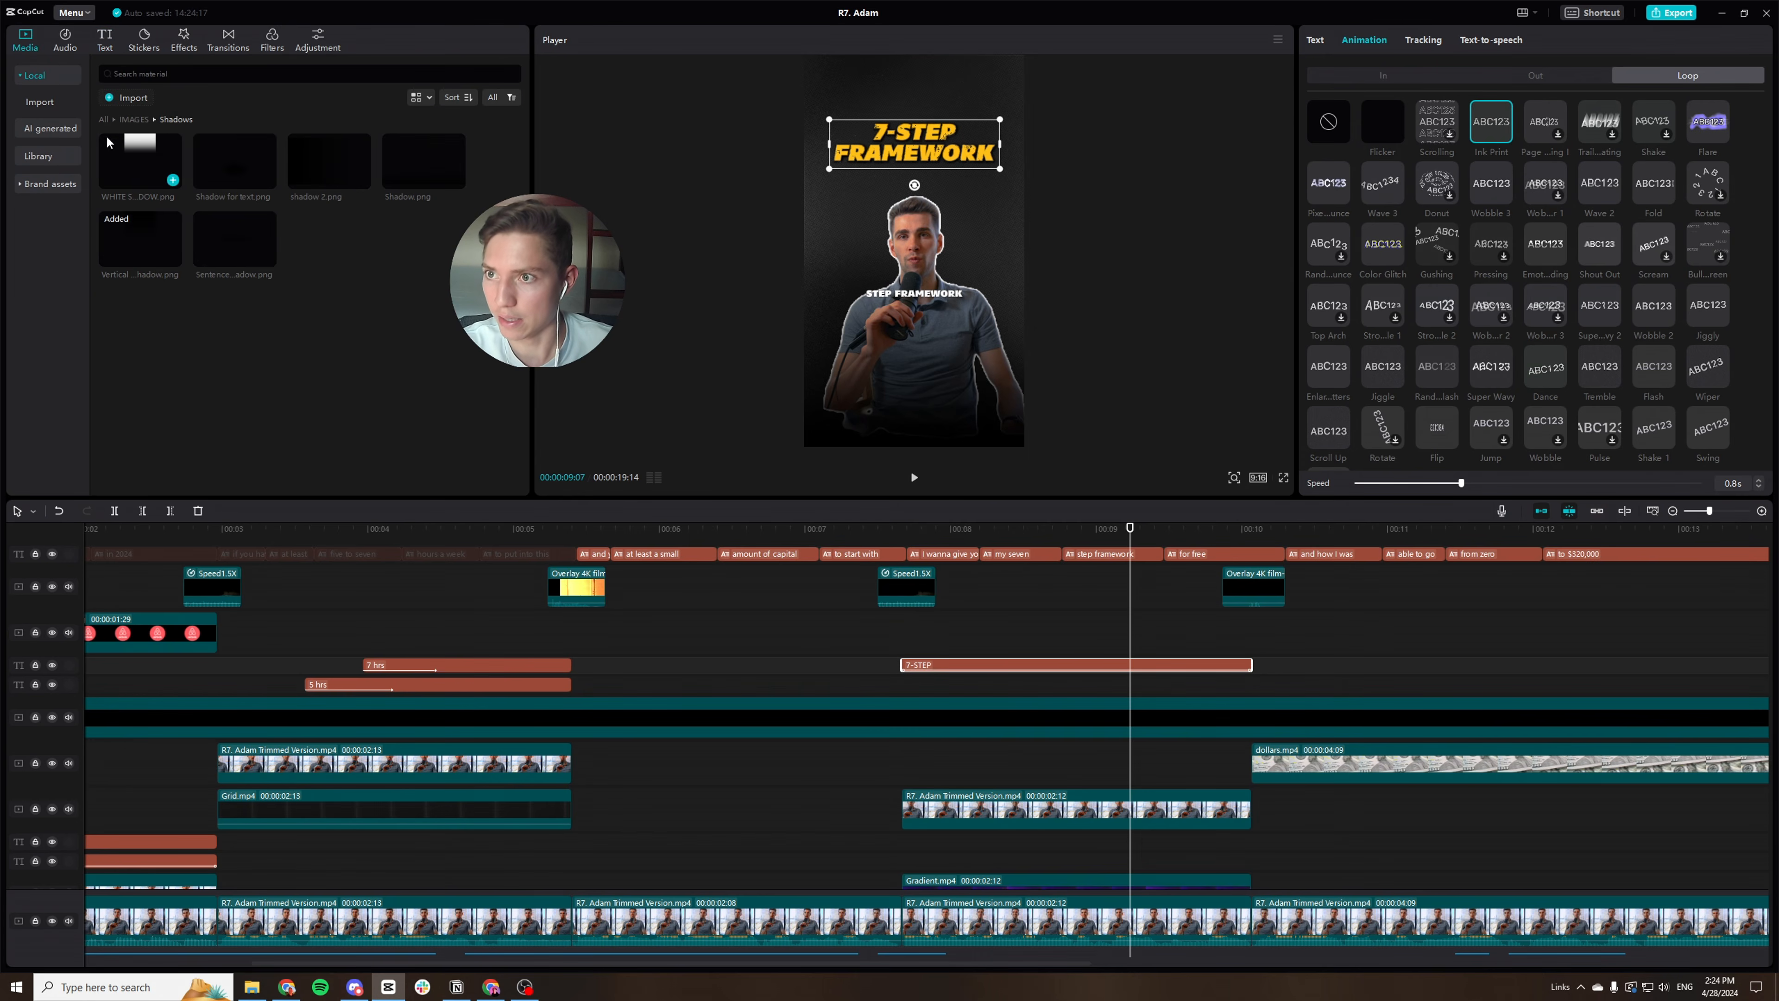
click(131, 121)
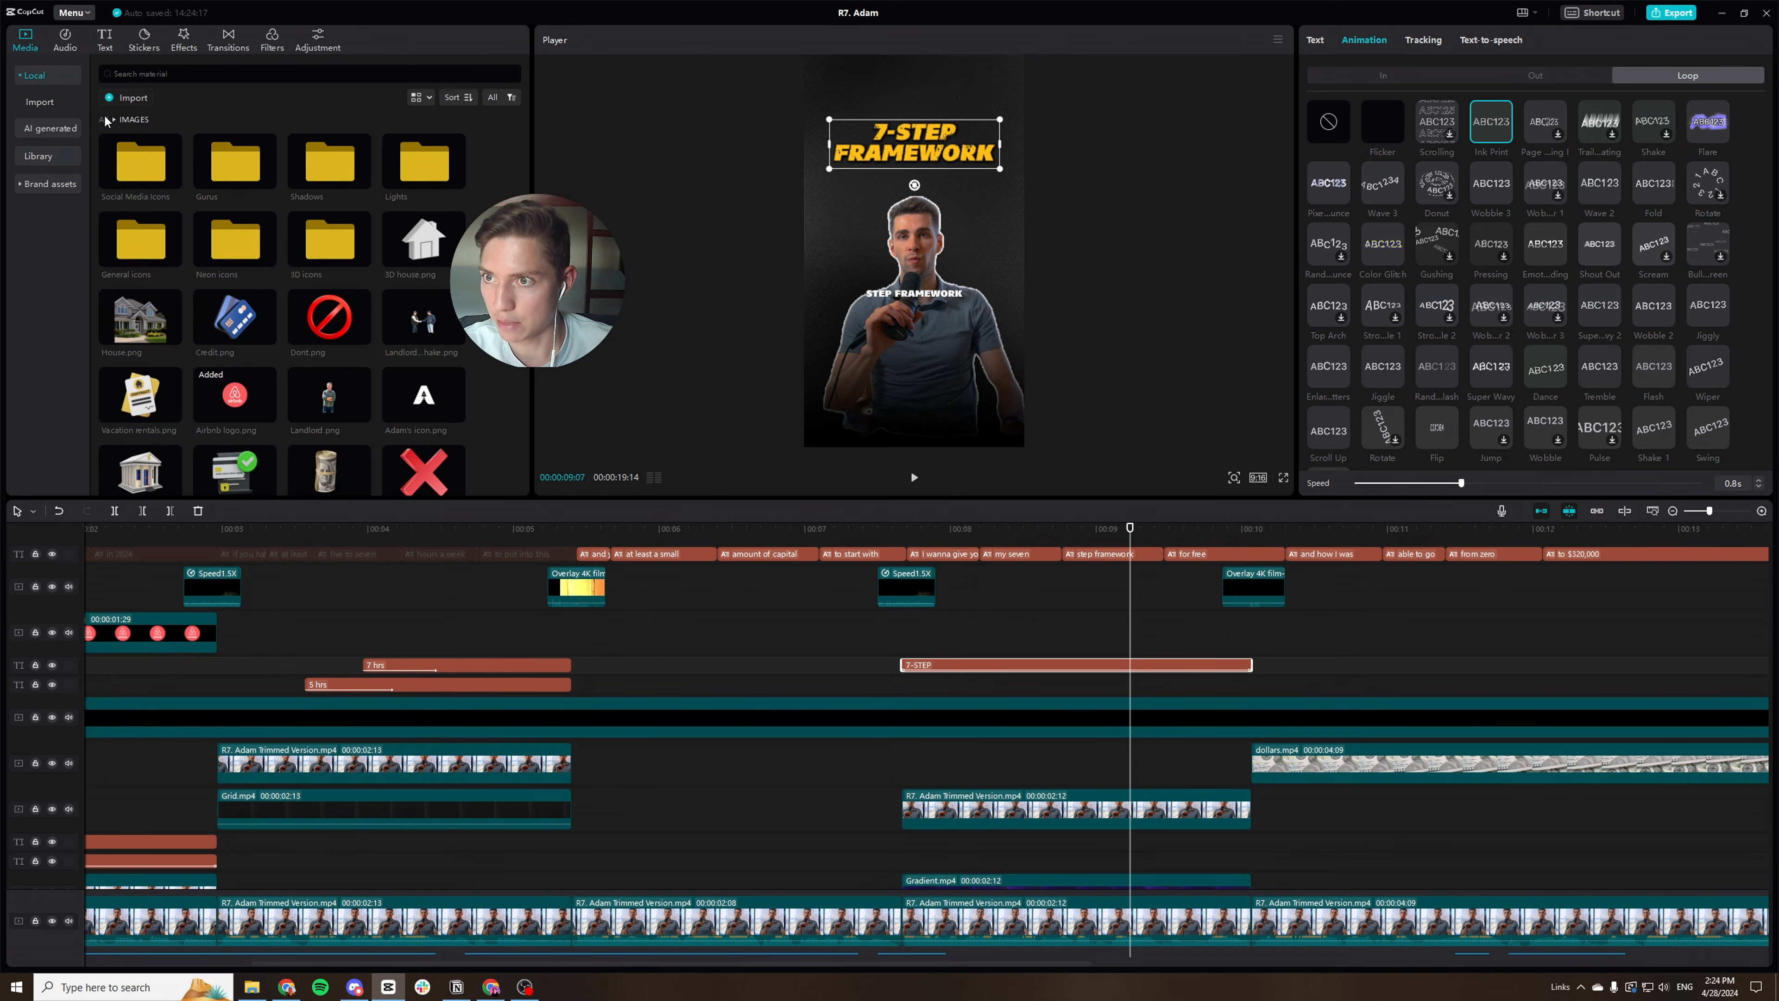
click(104, 117)
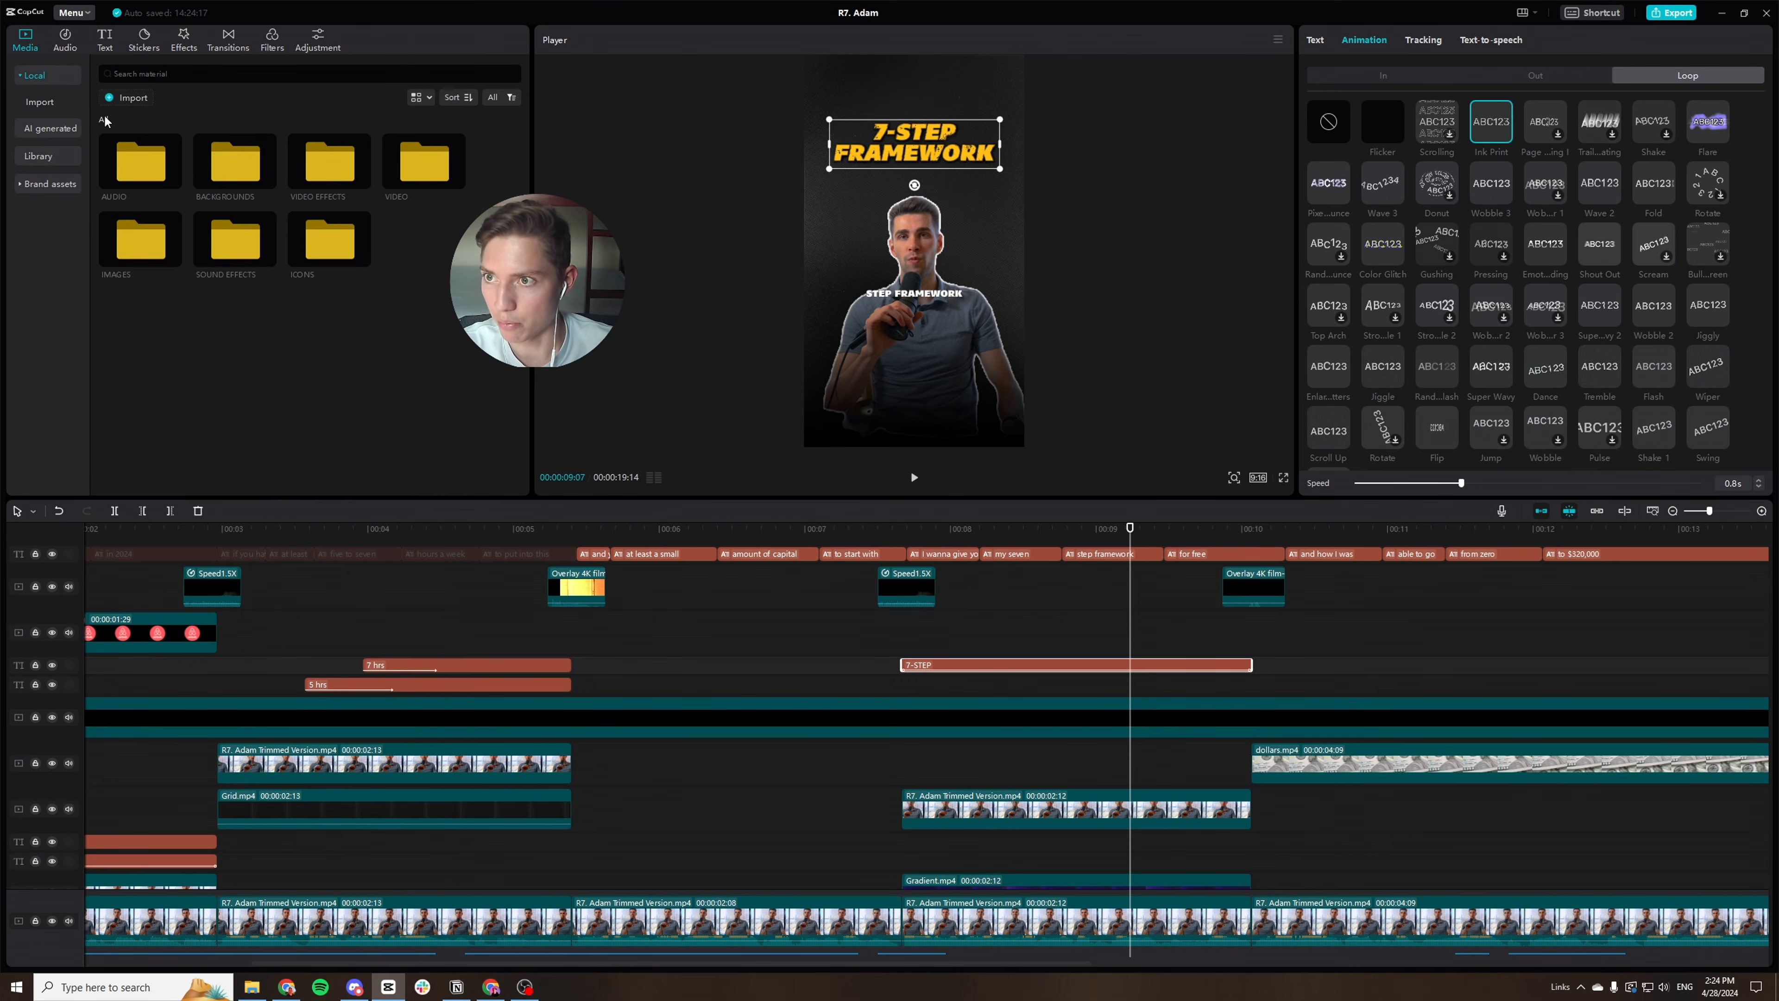
double_click(310, 243)
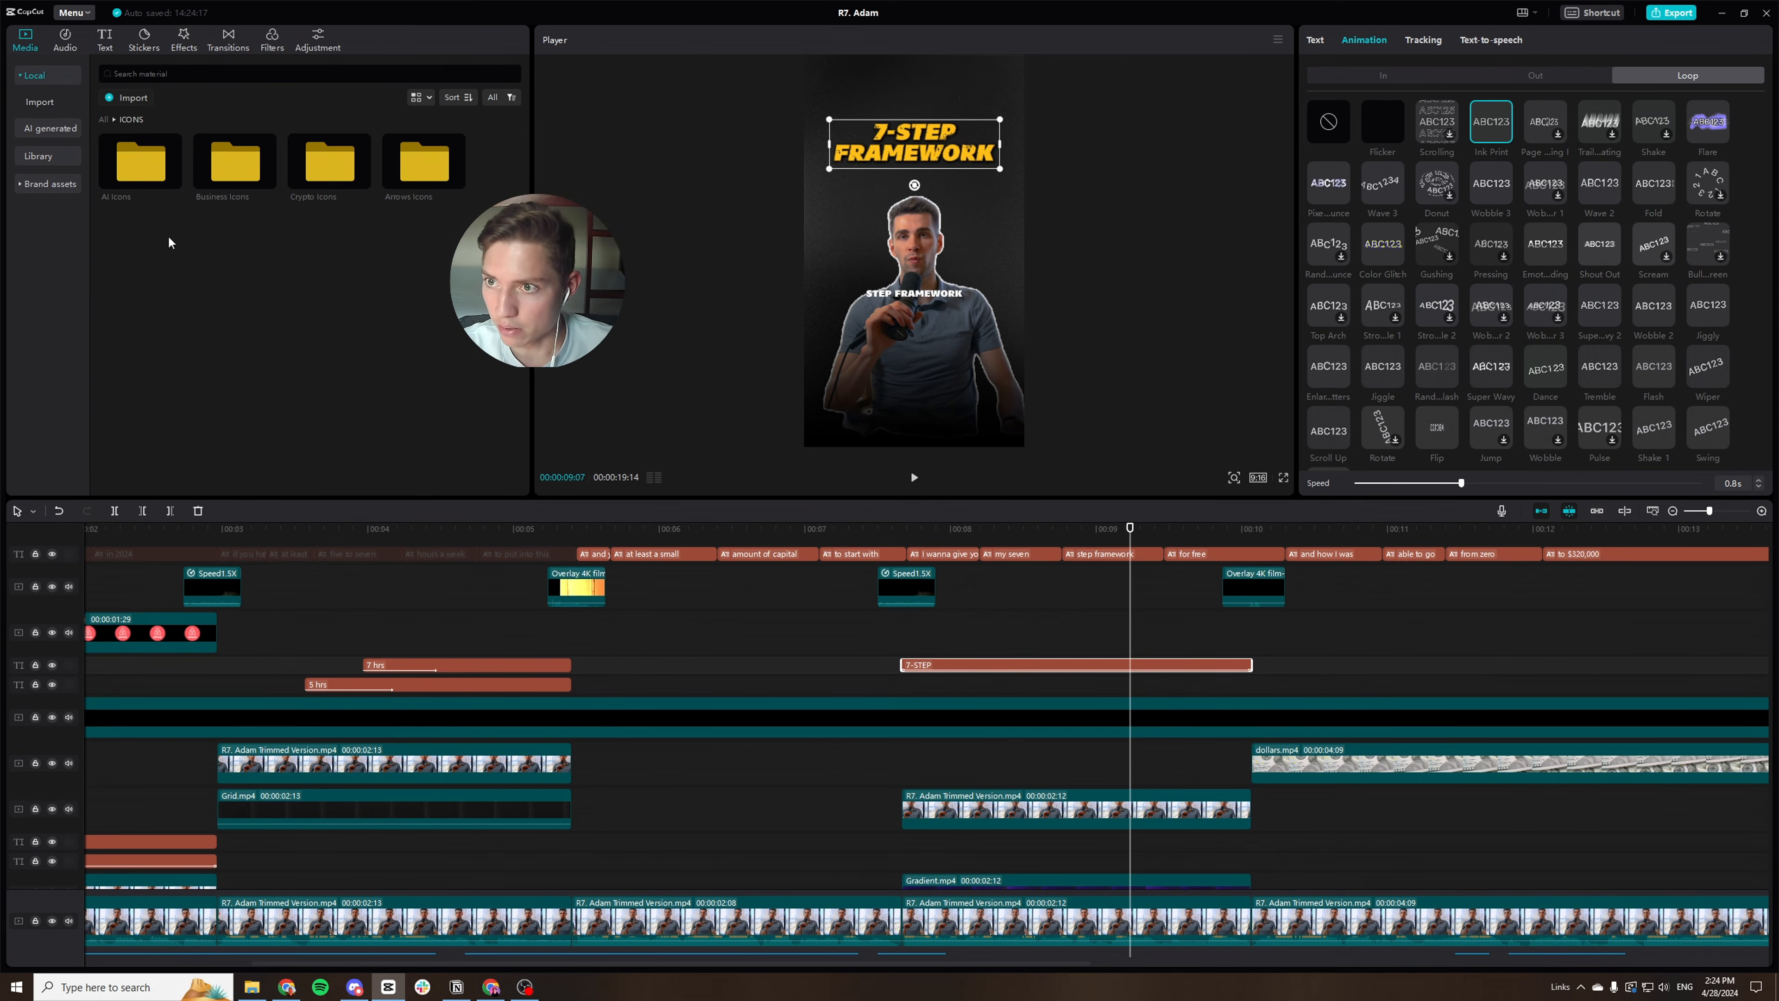
double_click(241, 153)
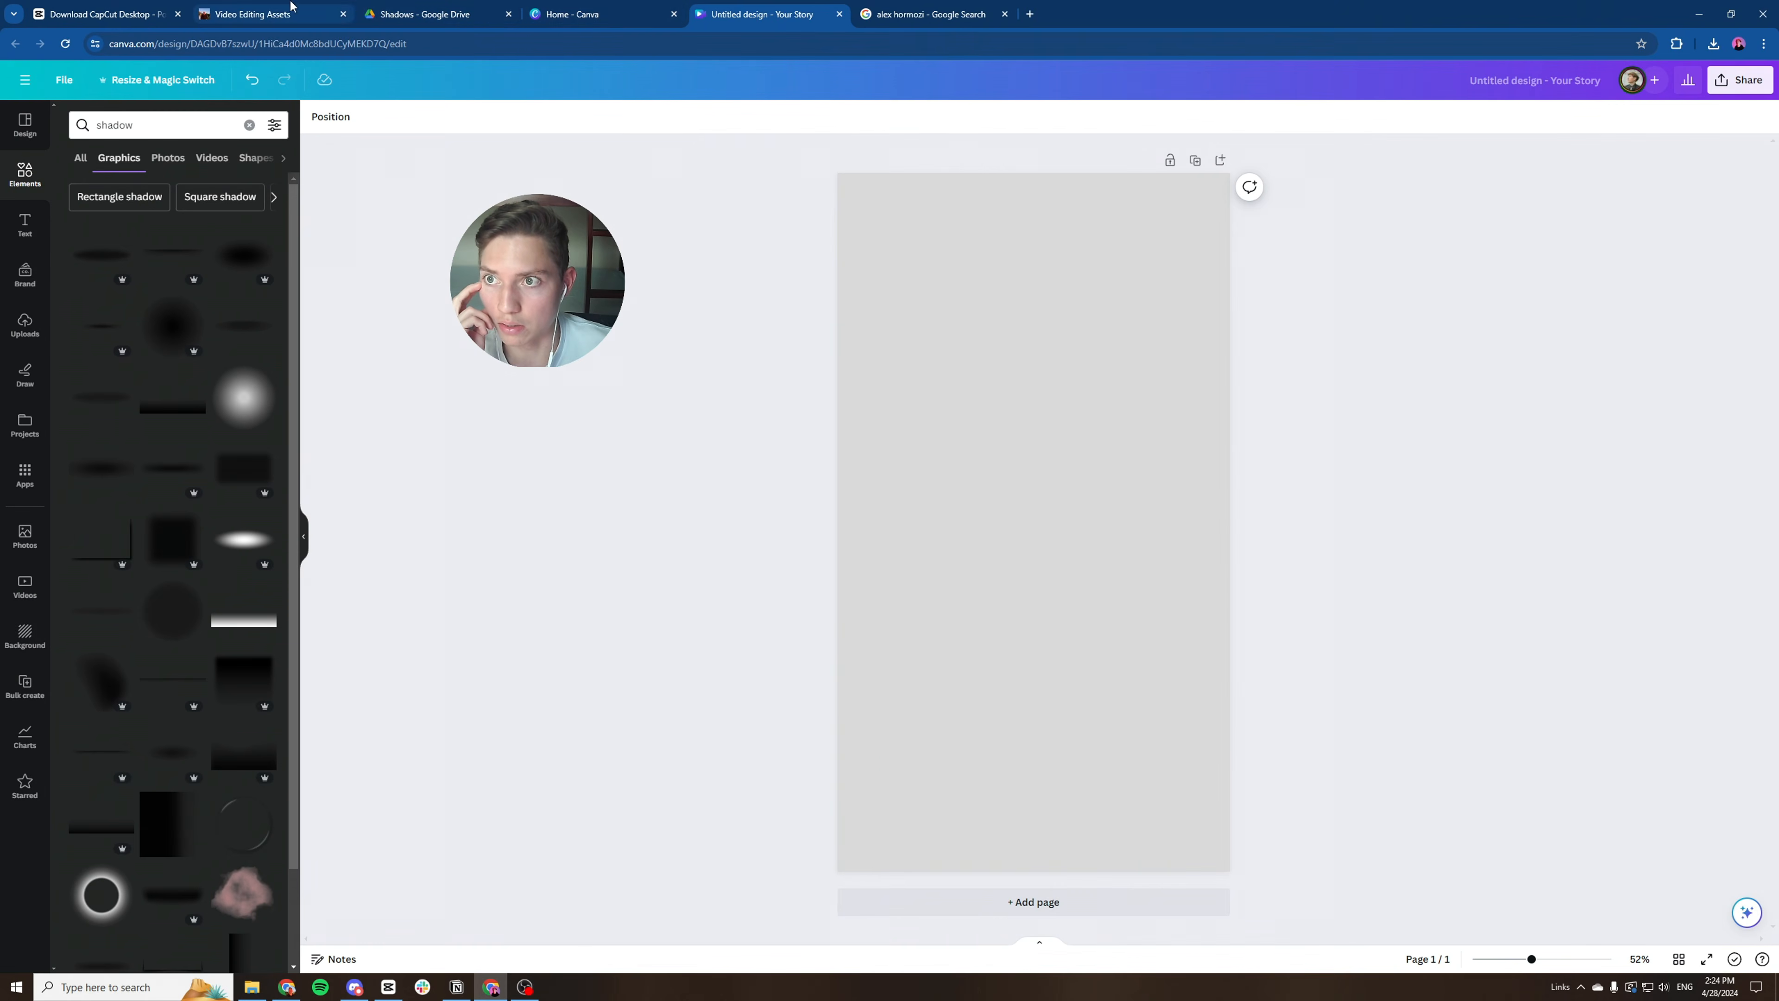
Look through the Video Editing Assets and its Icons folder in Google Drive, and return to CapCut.
click(424, 14)
click(284, 132)
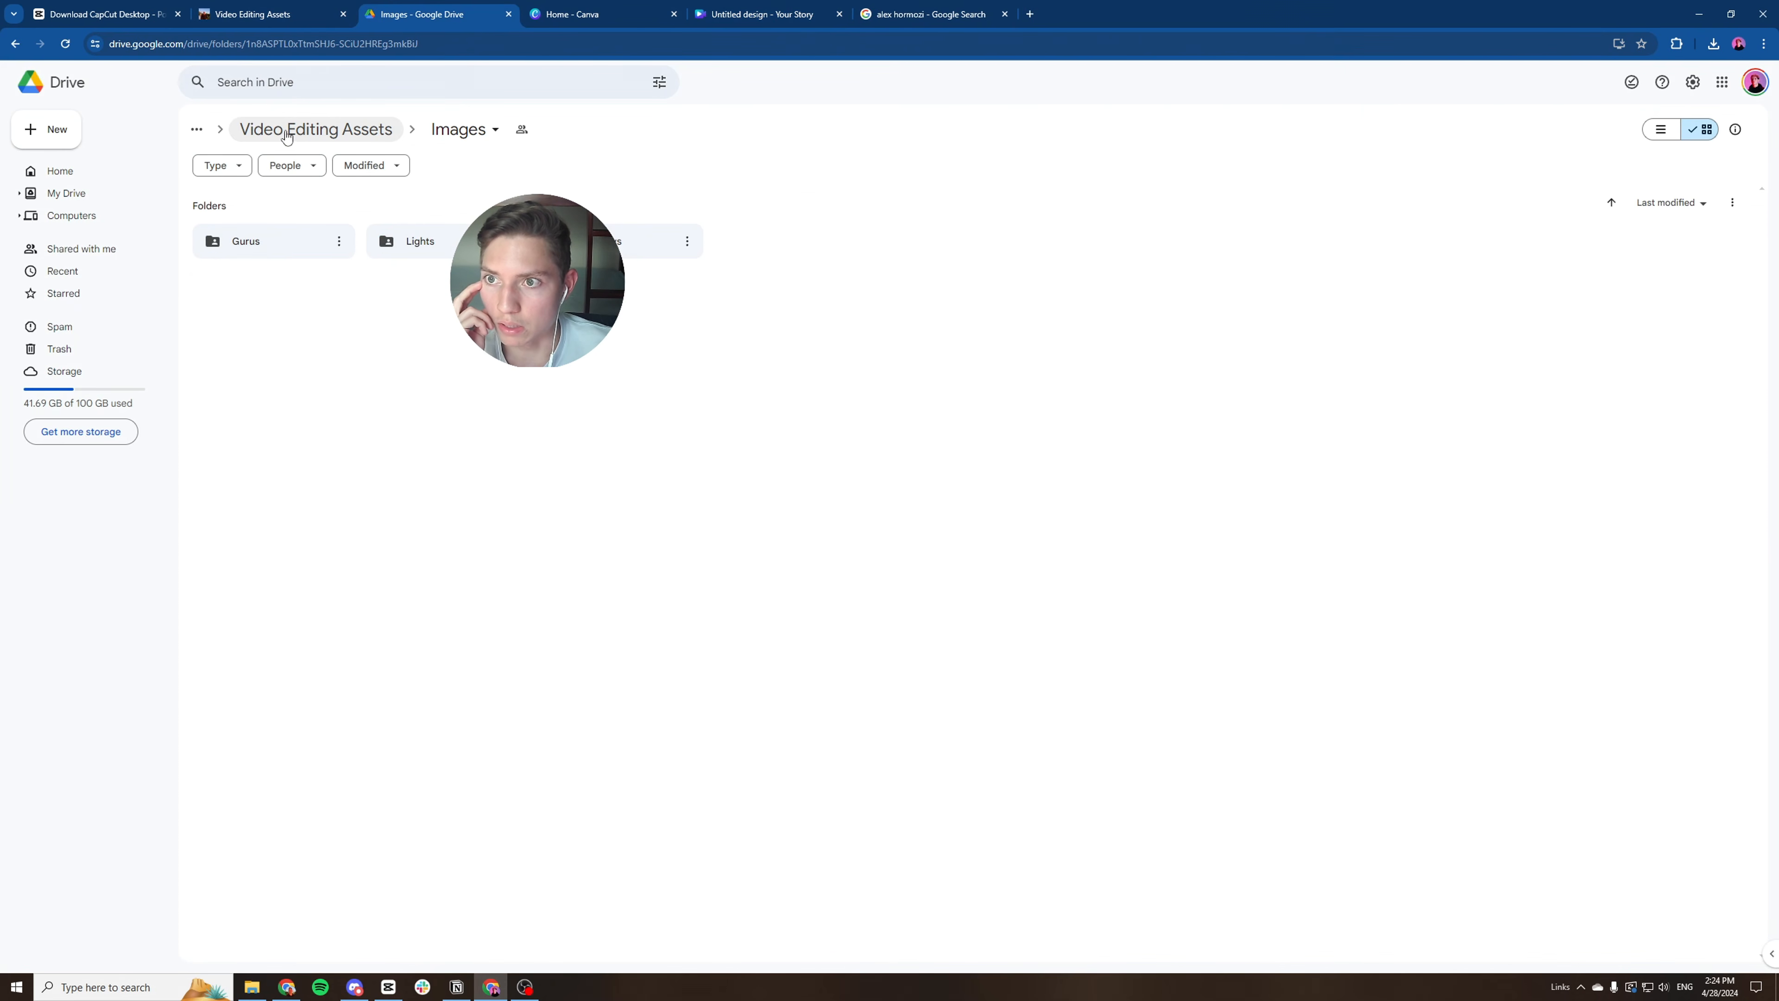
click(288, 136)
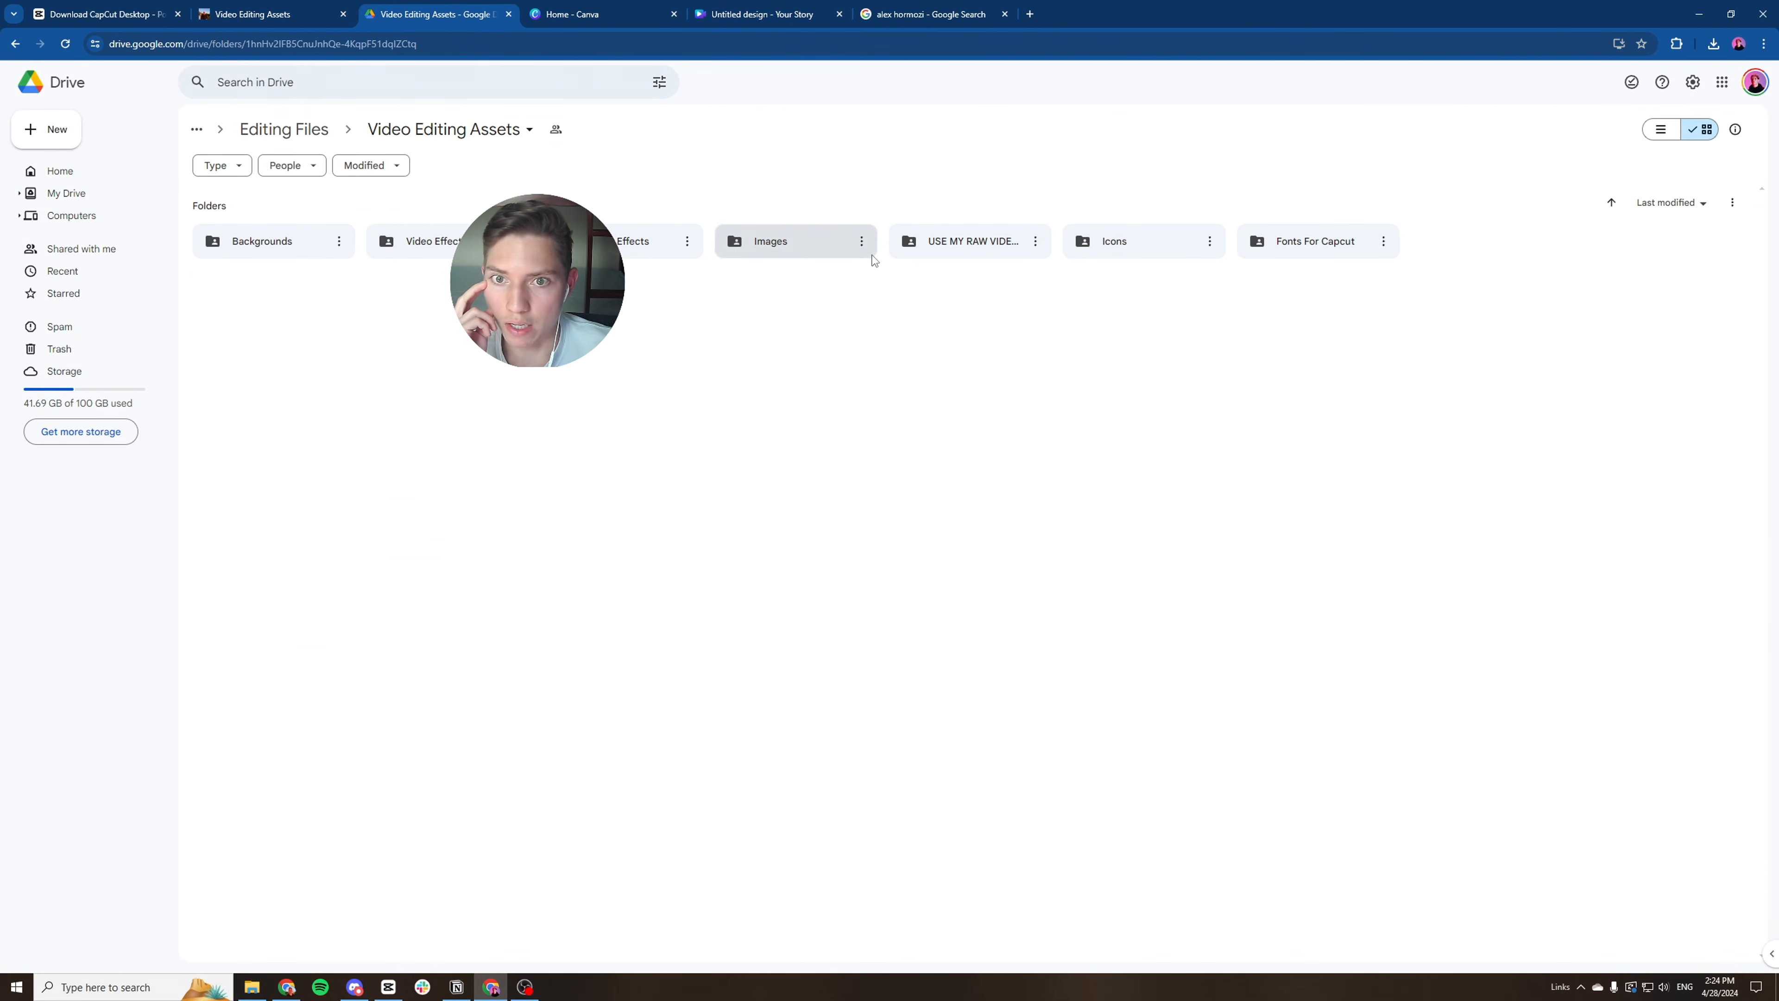
click(1136, 258)
double_click(1136, 258)
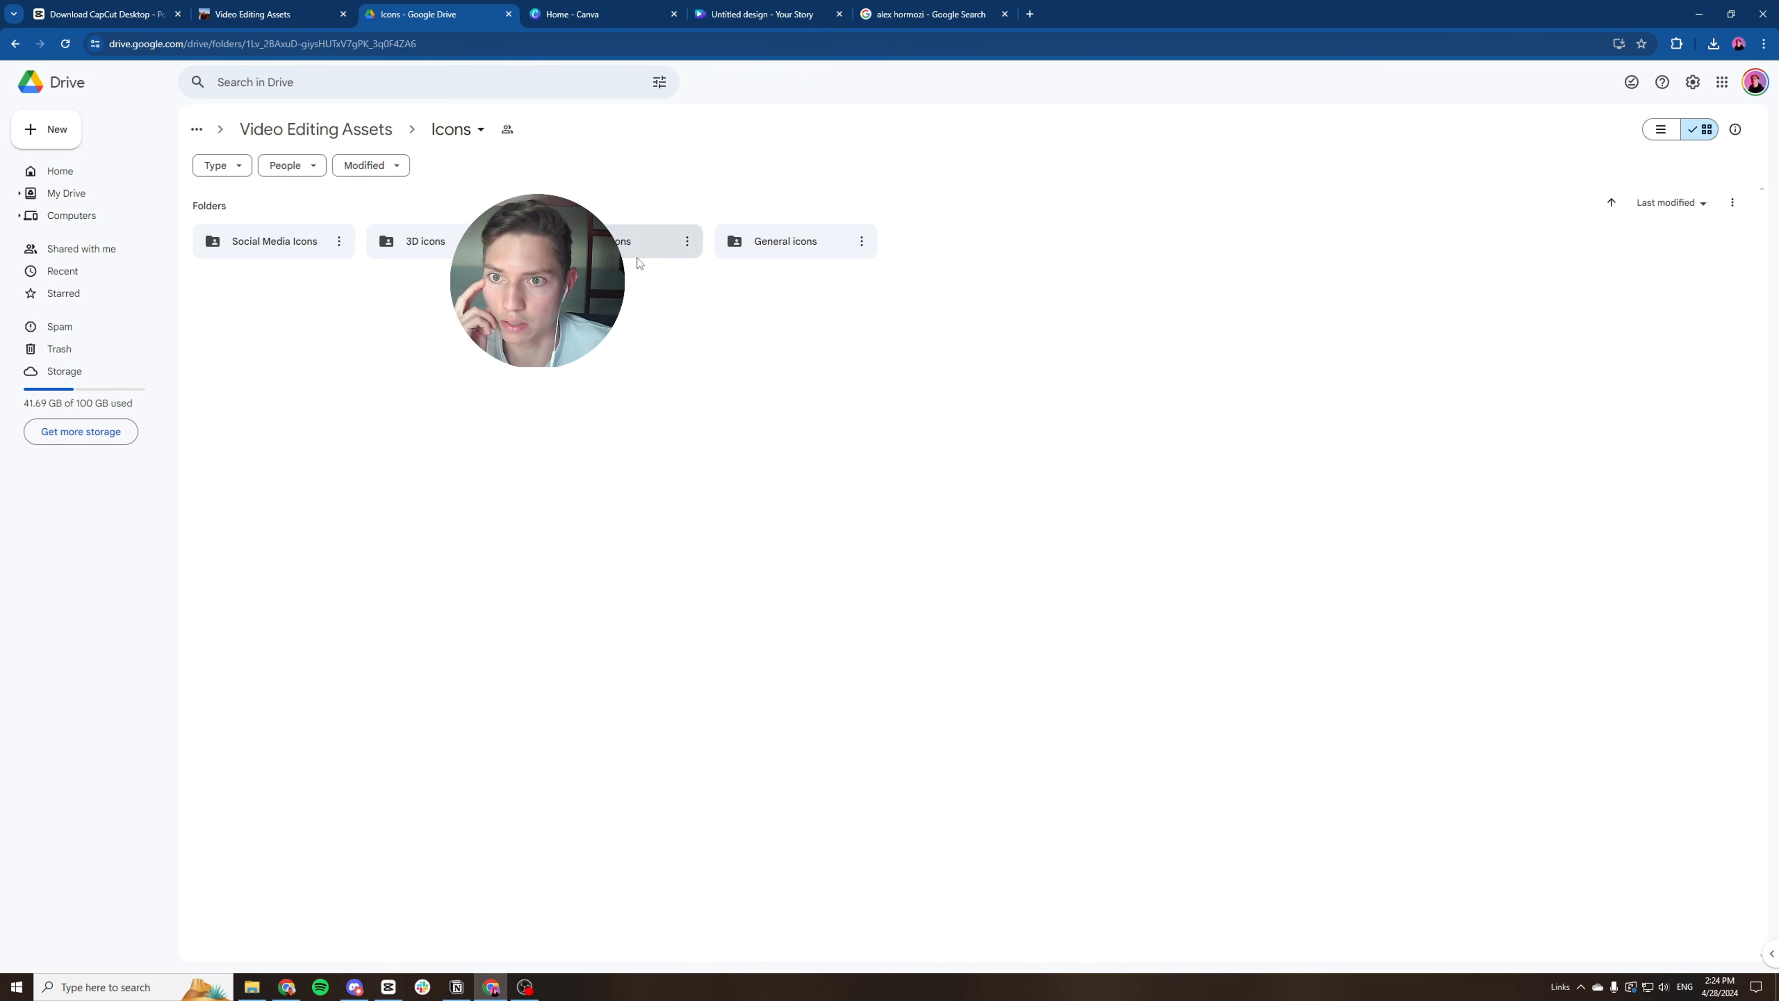
click(241, 137)
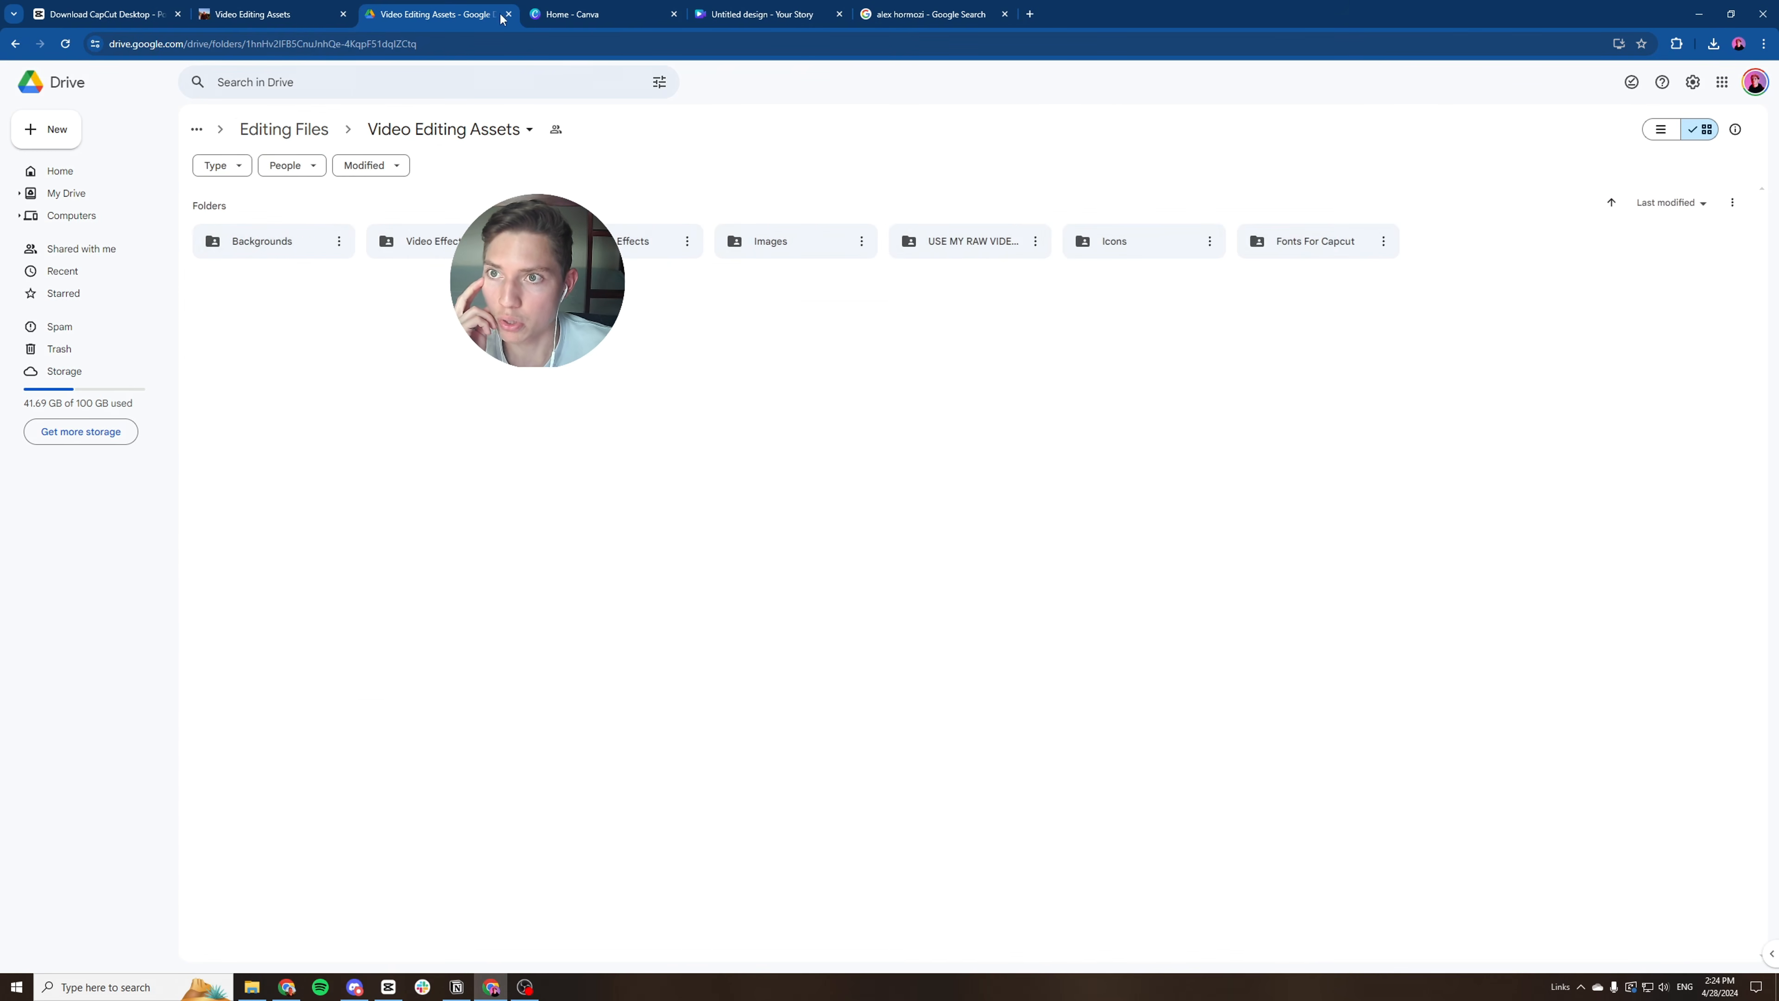
click(1696, 10)
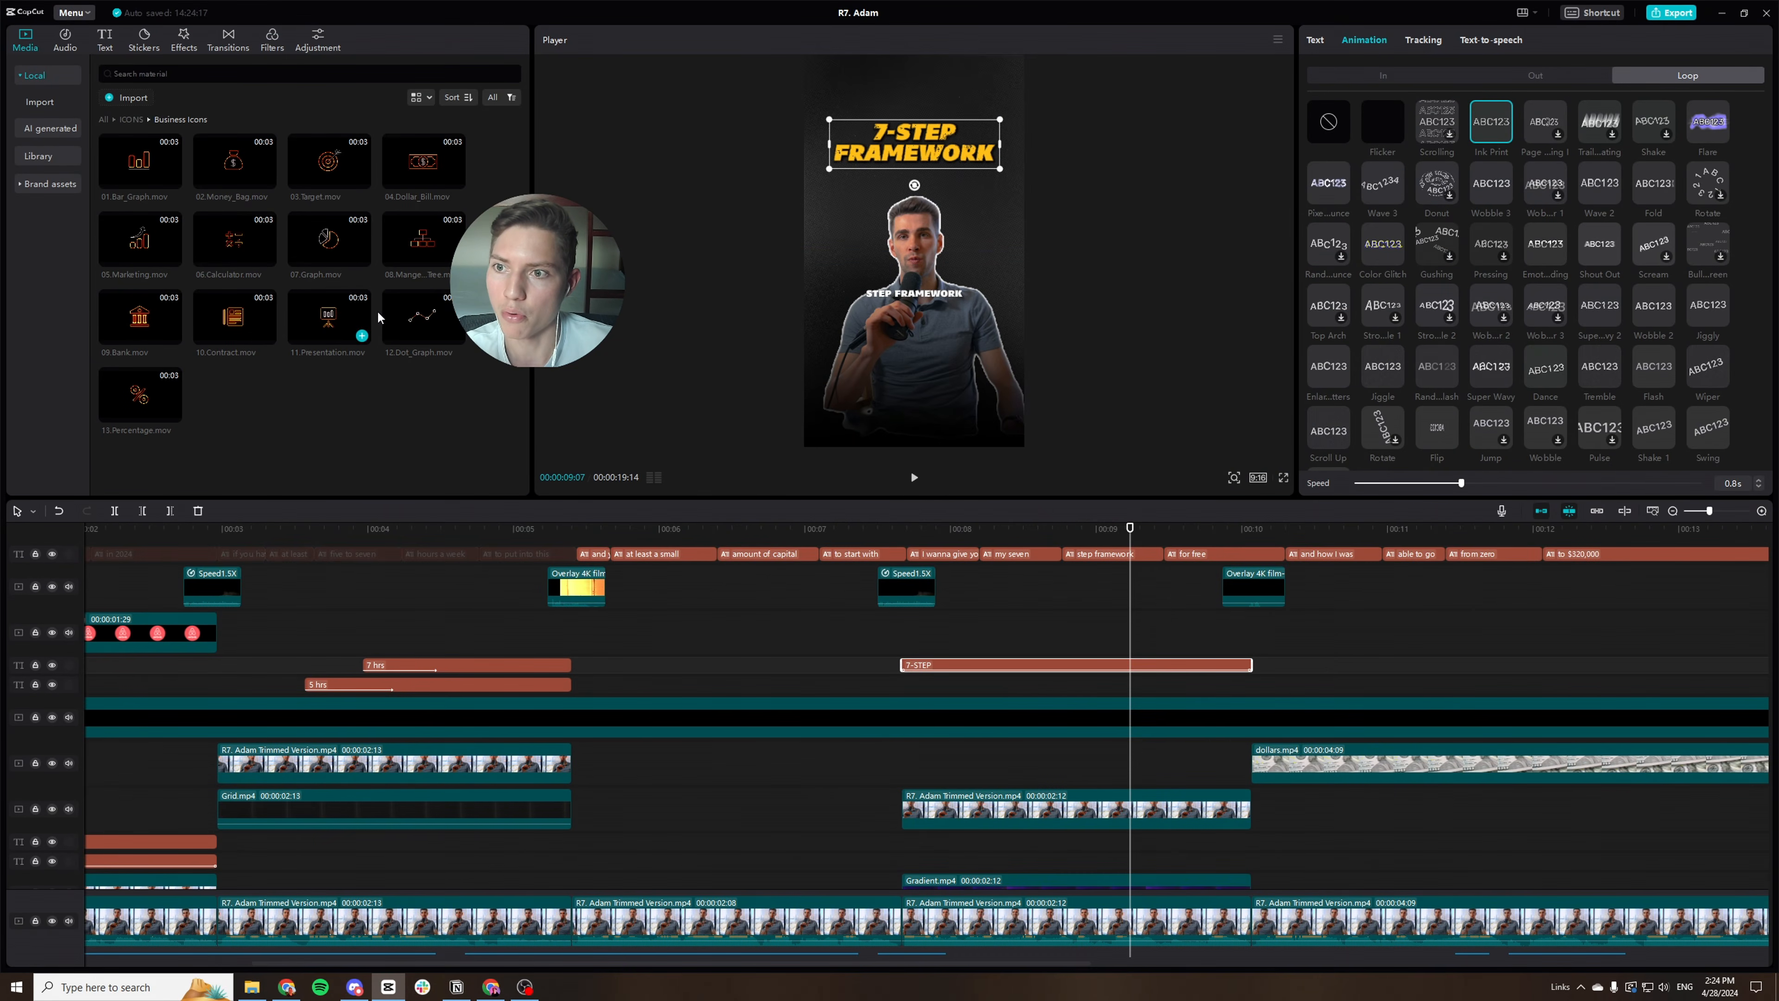
Add 12.Dot_Graph.mov on the track above the title, ending with the title clip, and play the section from its start.
drag(420, 316, 924, 638)
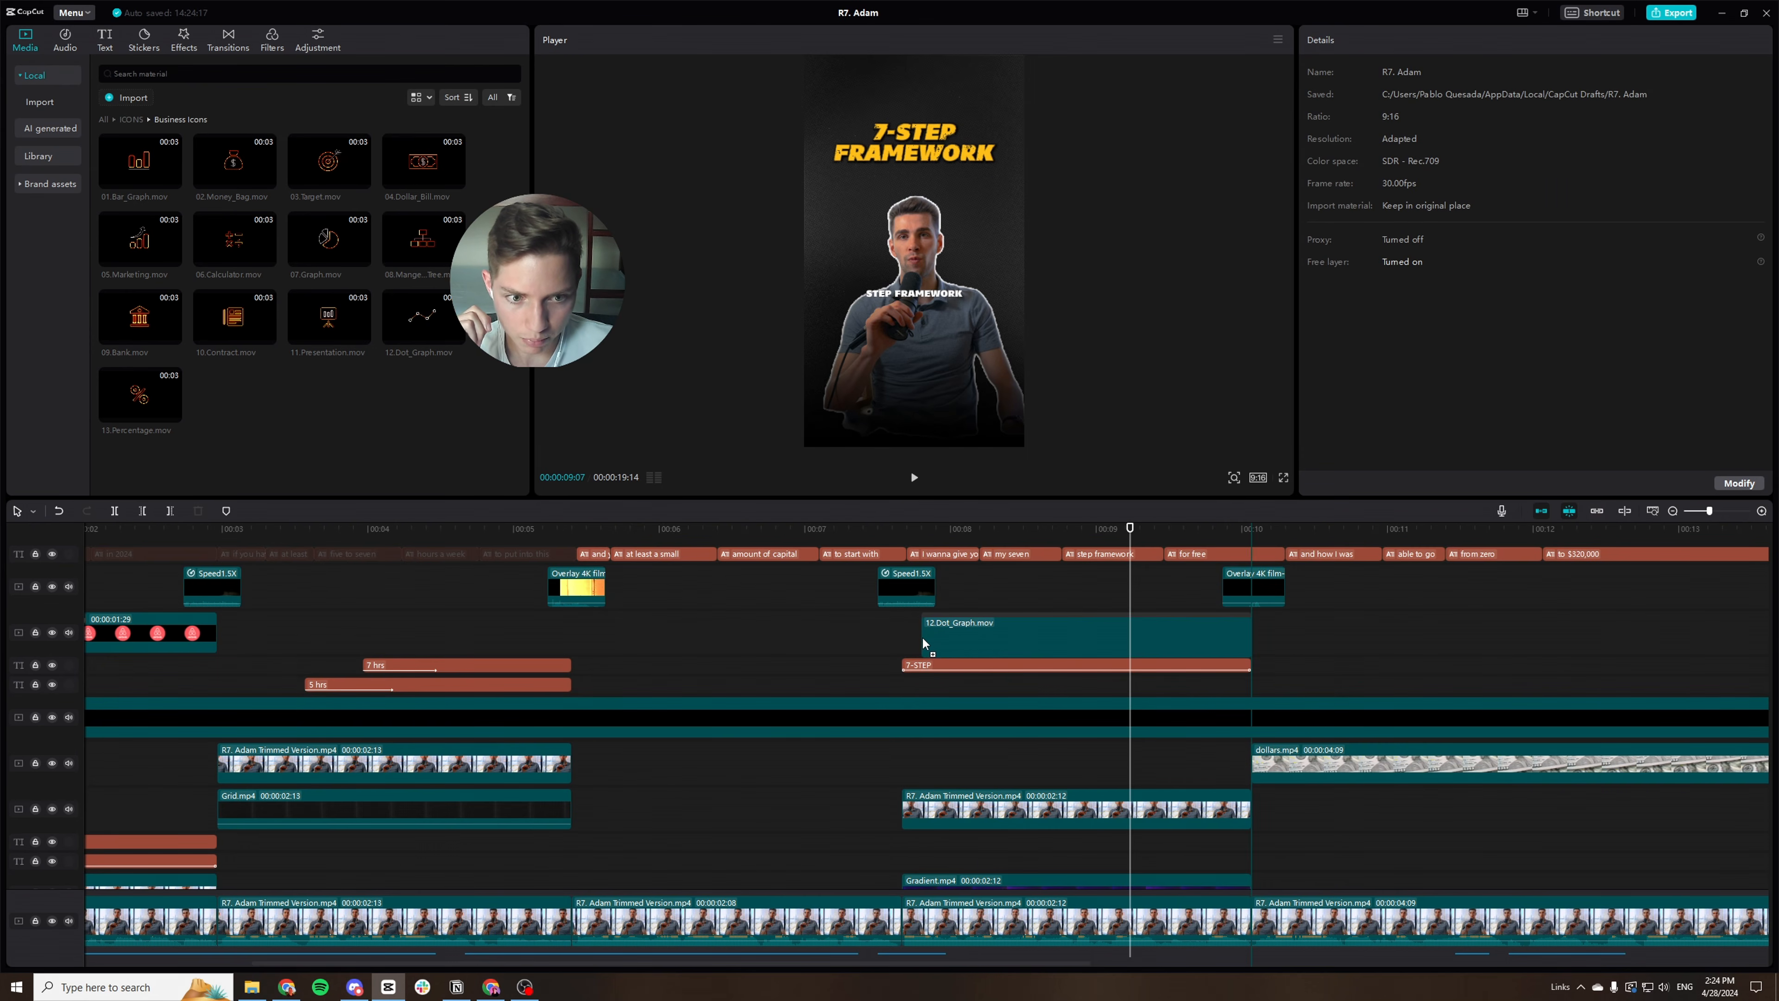
click(904, 539)
key(space)
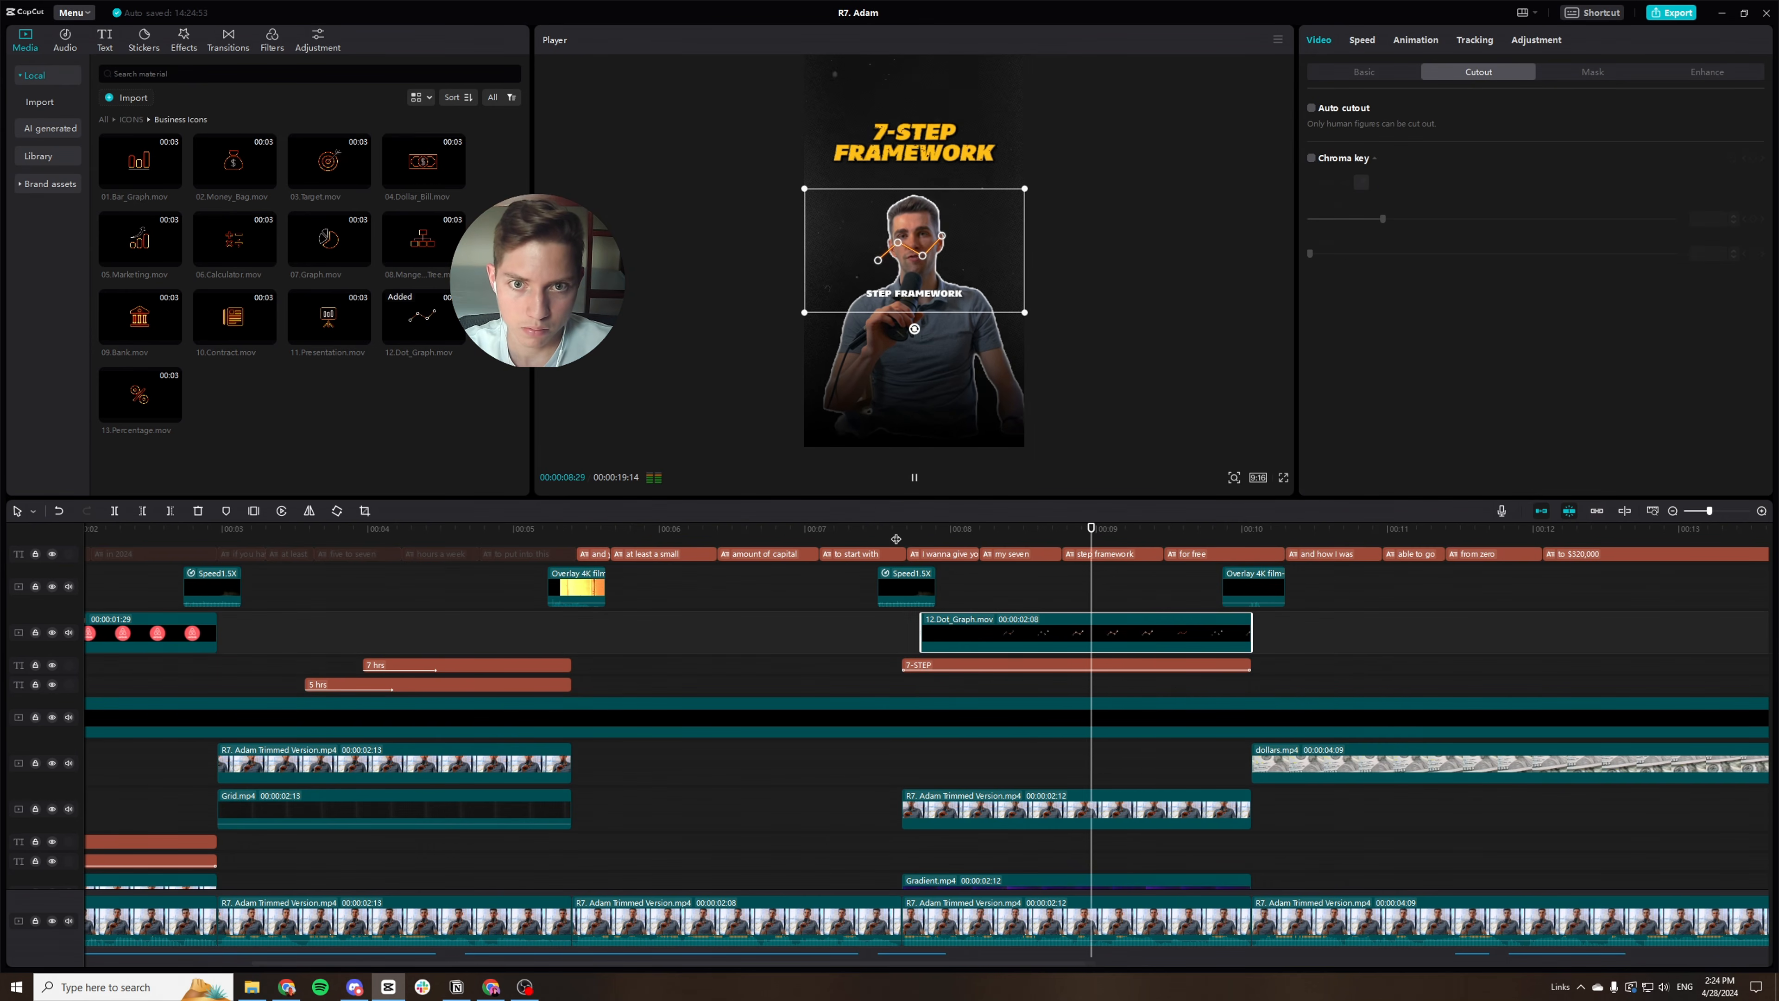
Move the graph icon down onto the speaker's chest and scale it down slightly.
key(space)
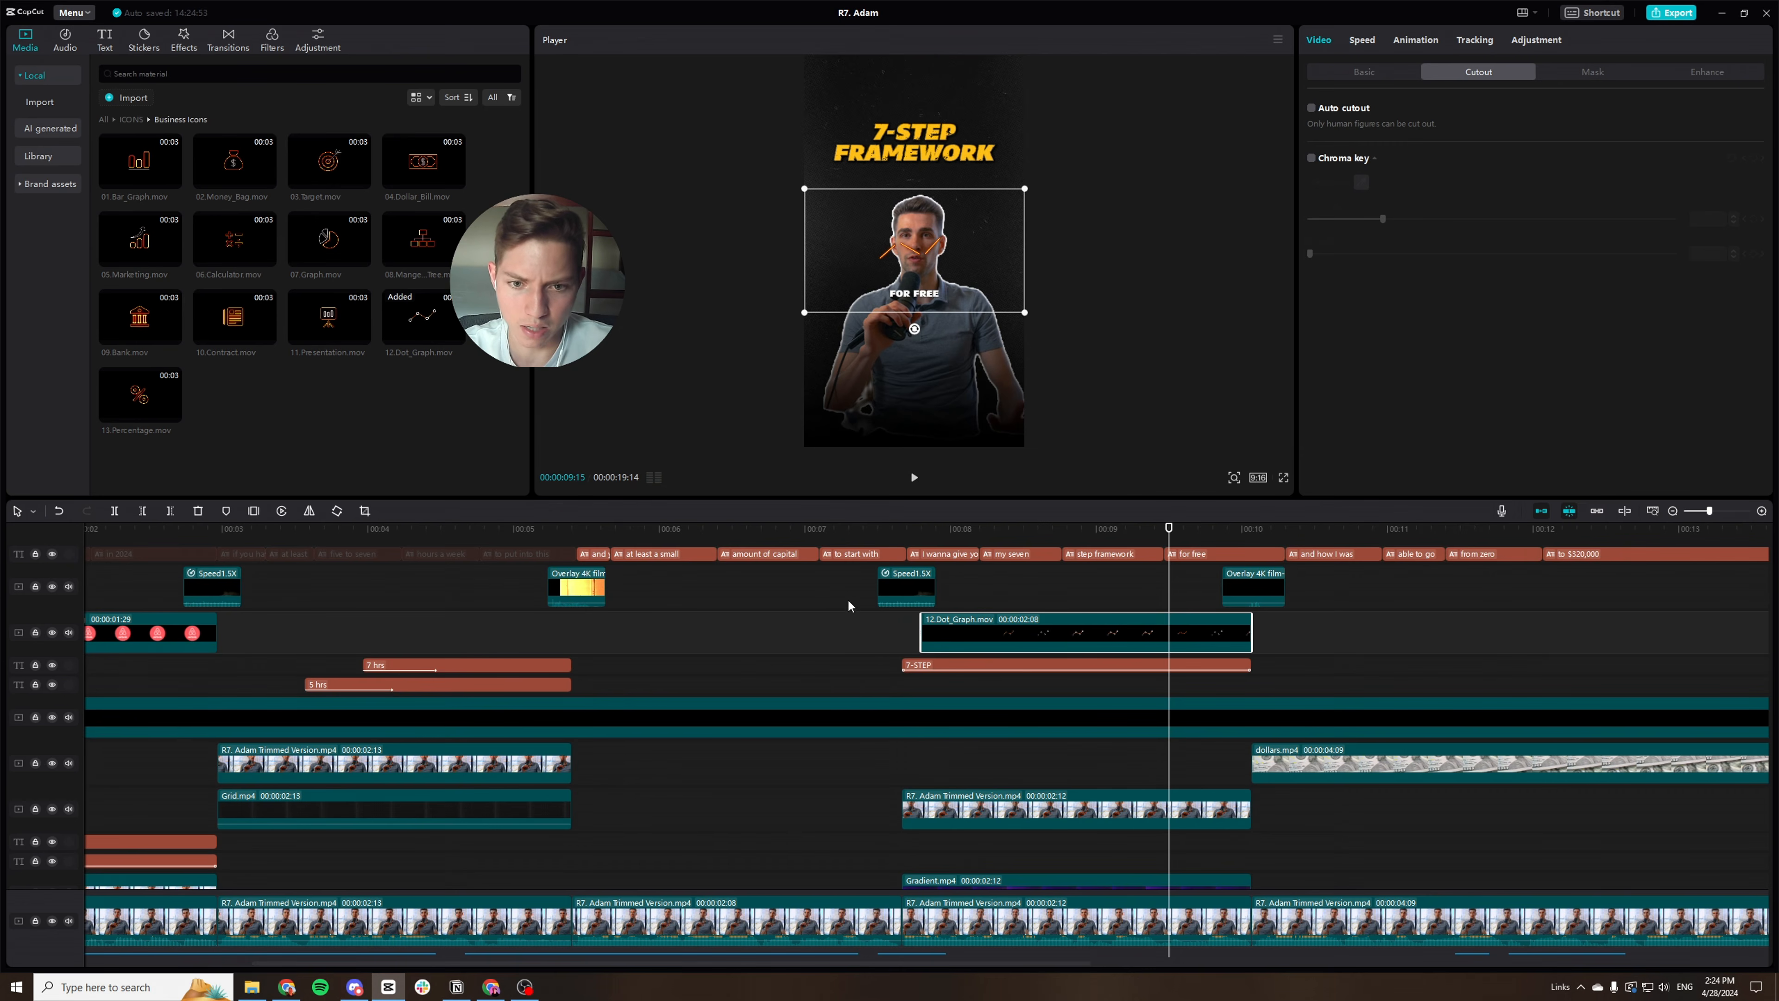
scroll(854, 599, up, 1)
drag(882, 277, 893, 363)
scroll(885, 684, down, 3)
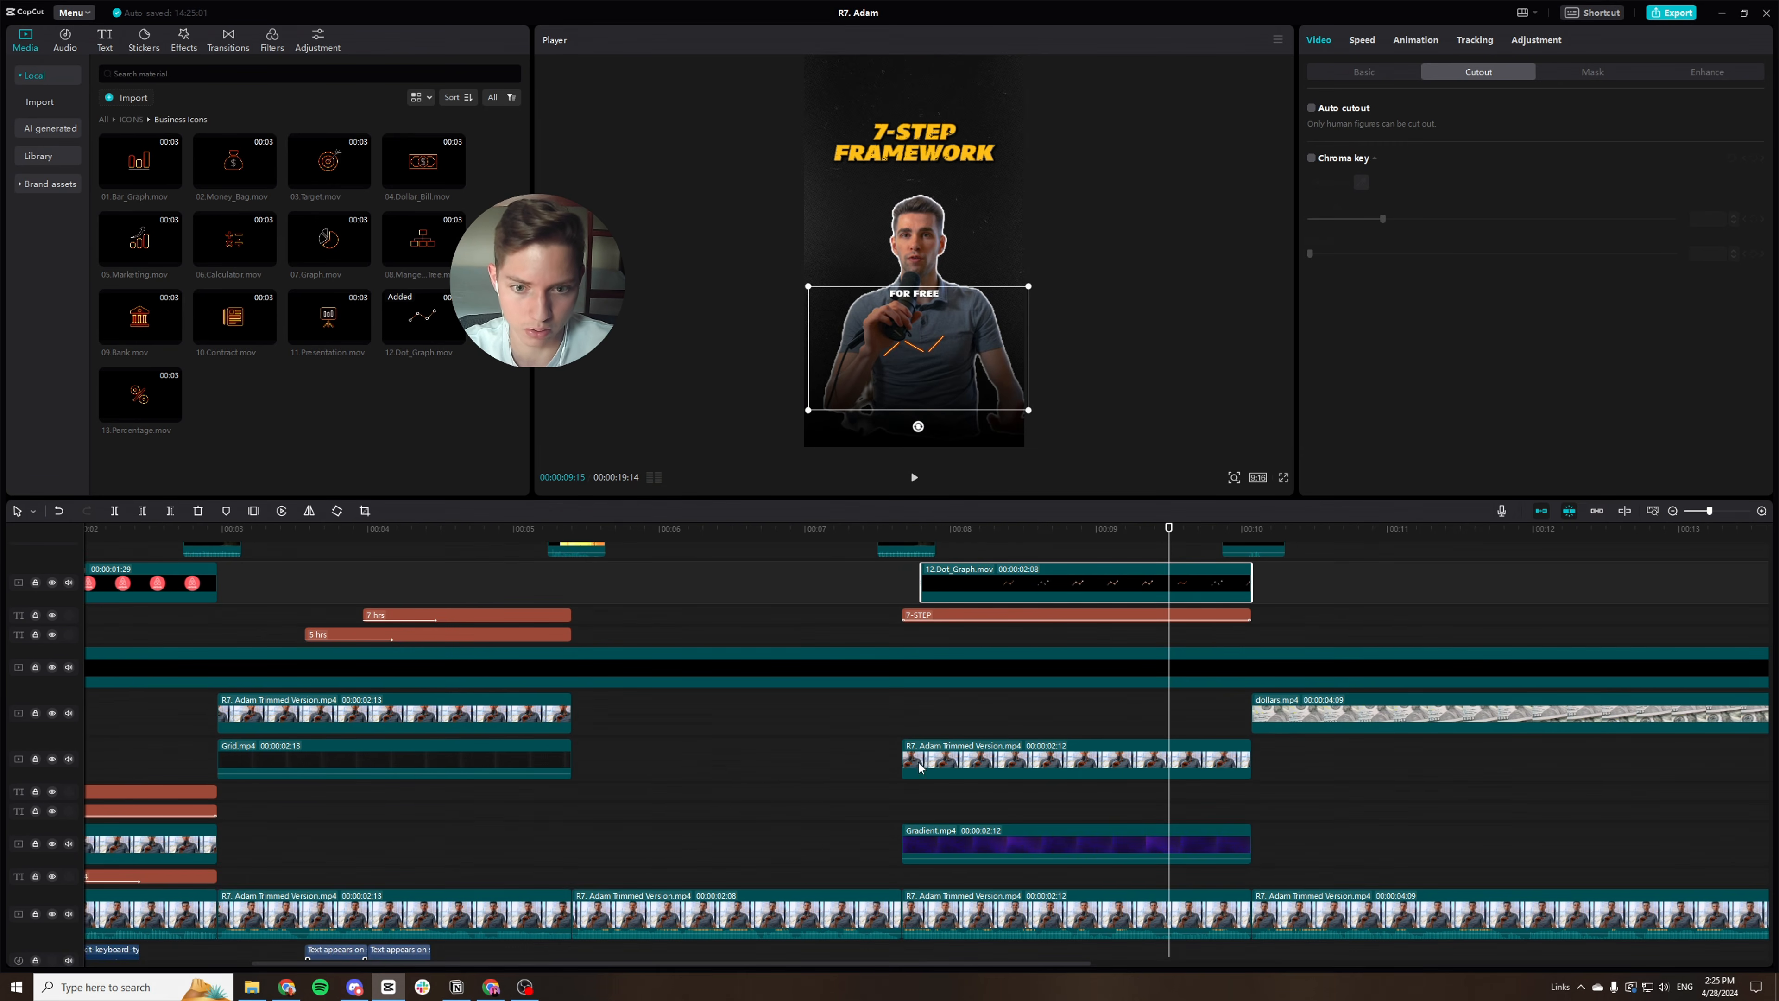
scroll(924, 721, up, 4)
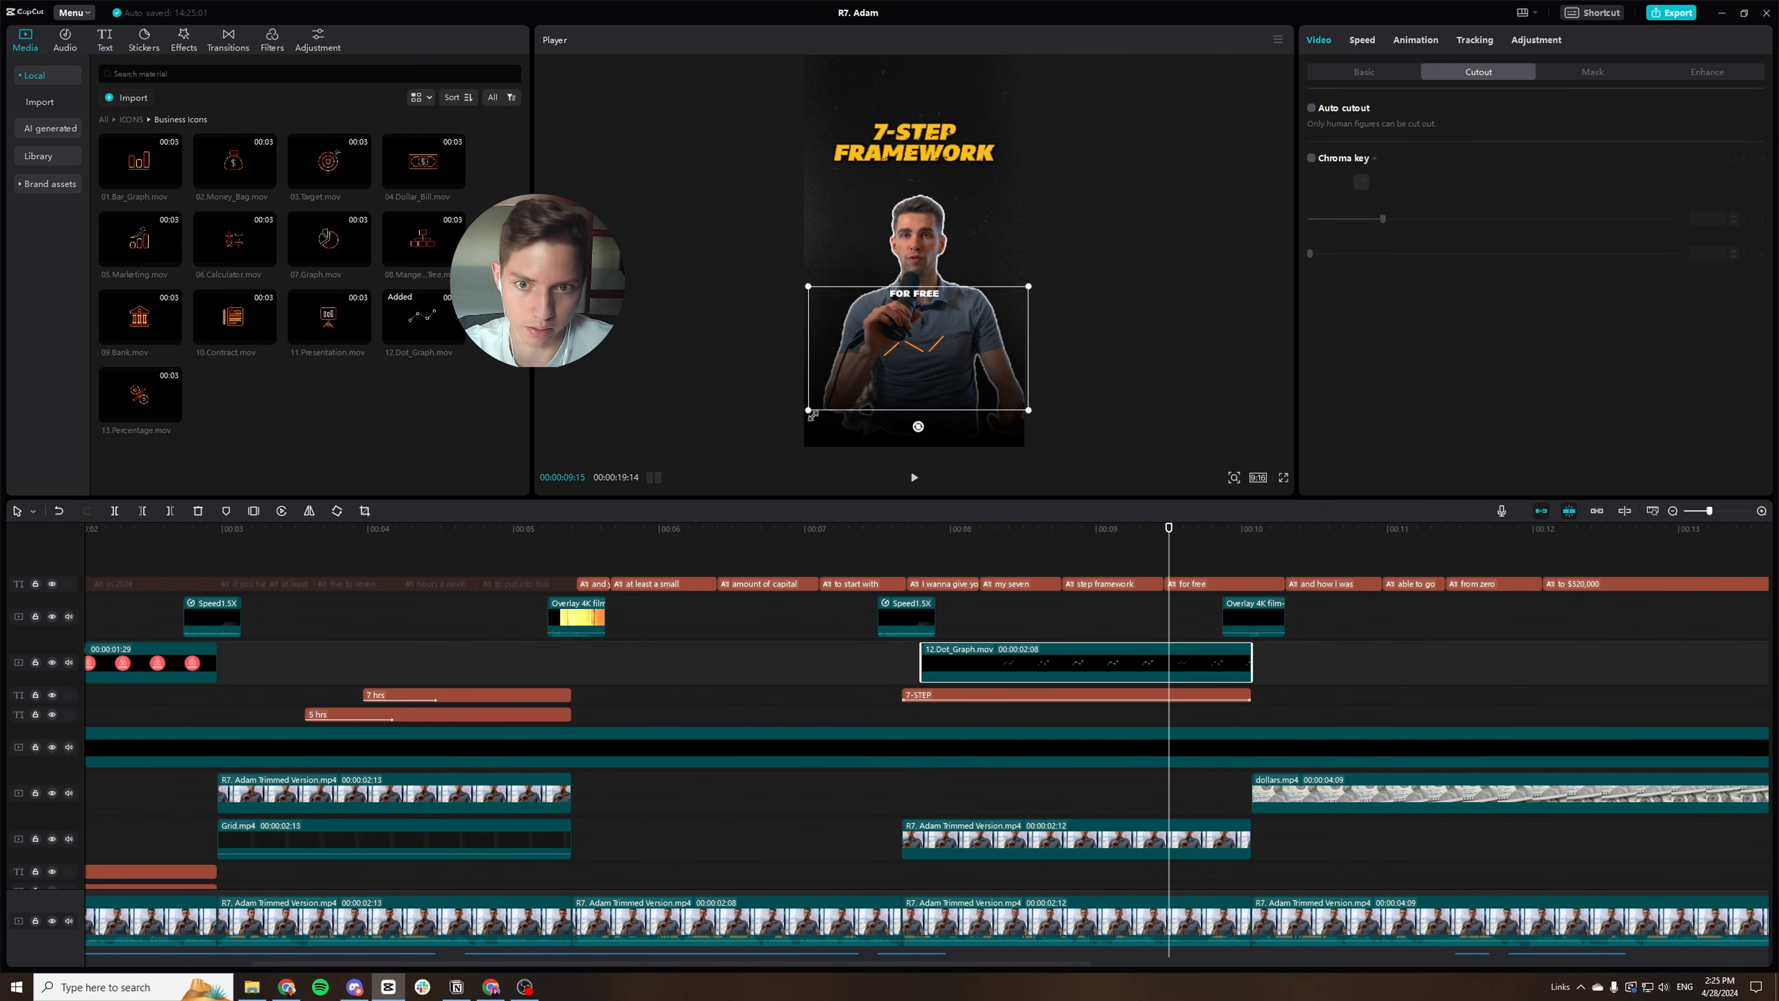
drag(813, 415, 821, 409)
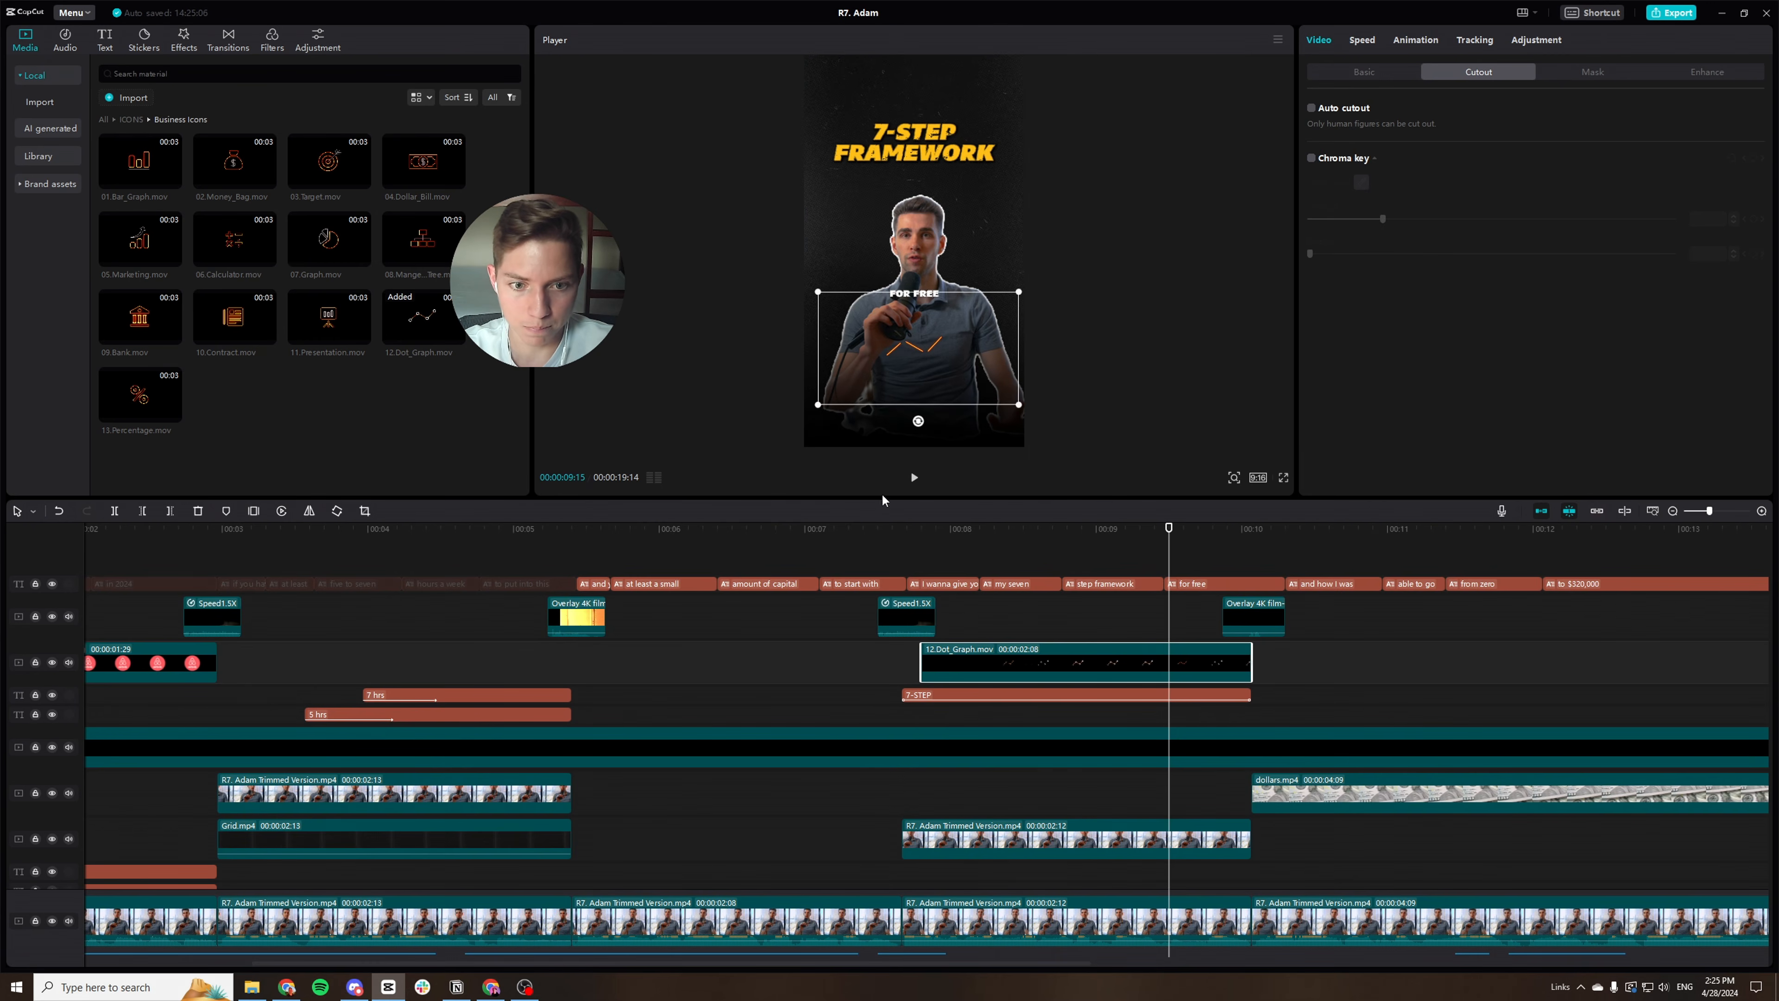
Turn the graph icon white by setting its saturation to -50, with the "step framework" caption frame in view.
drag(1170, 529, 1112, 529)
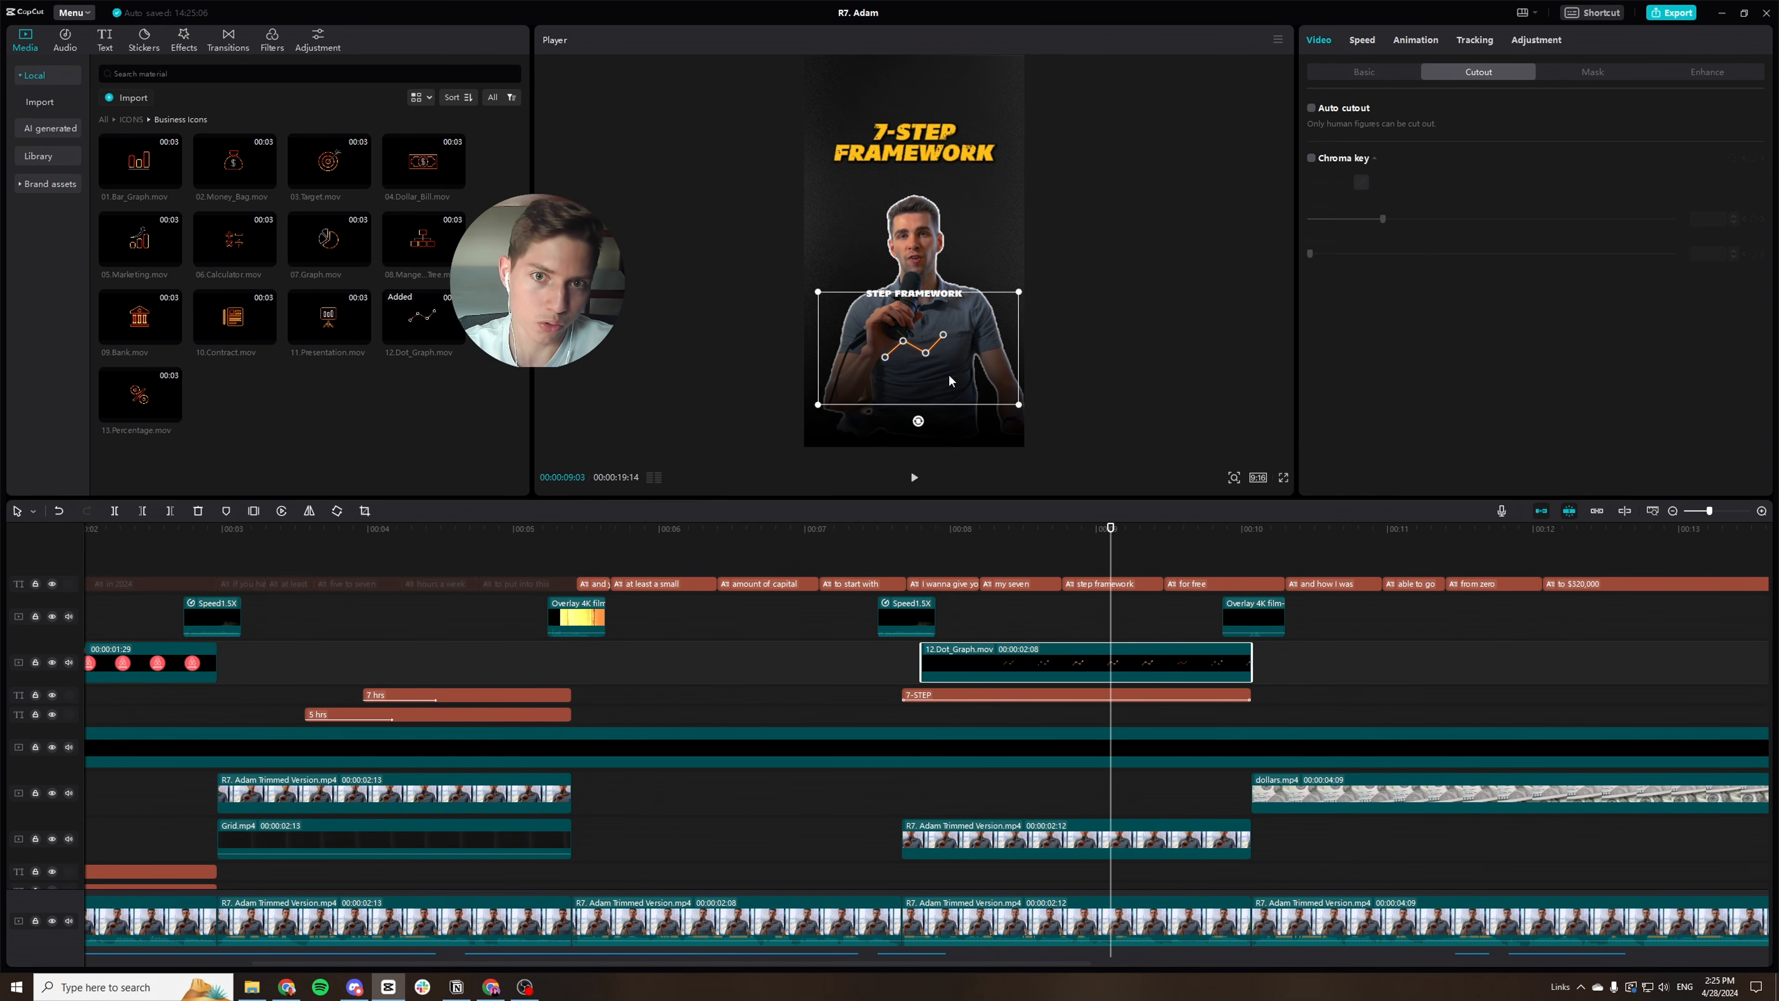
click(1537, 40)
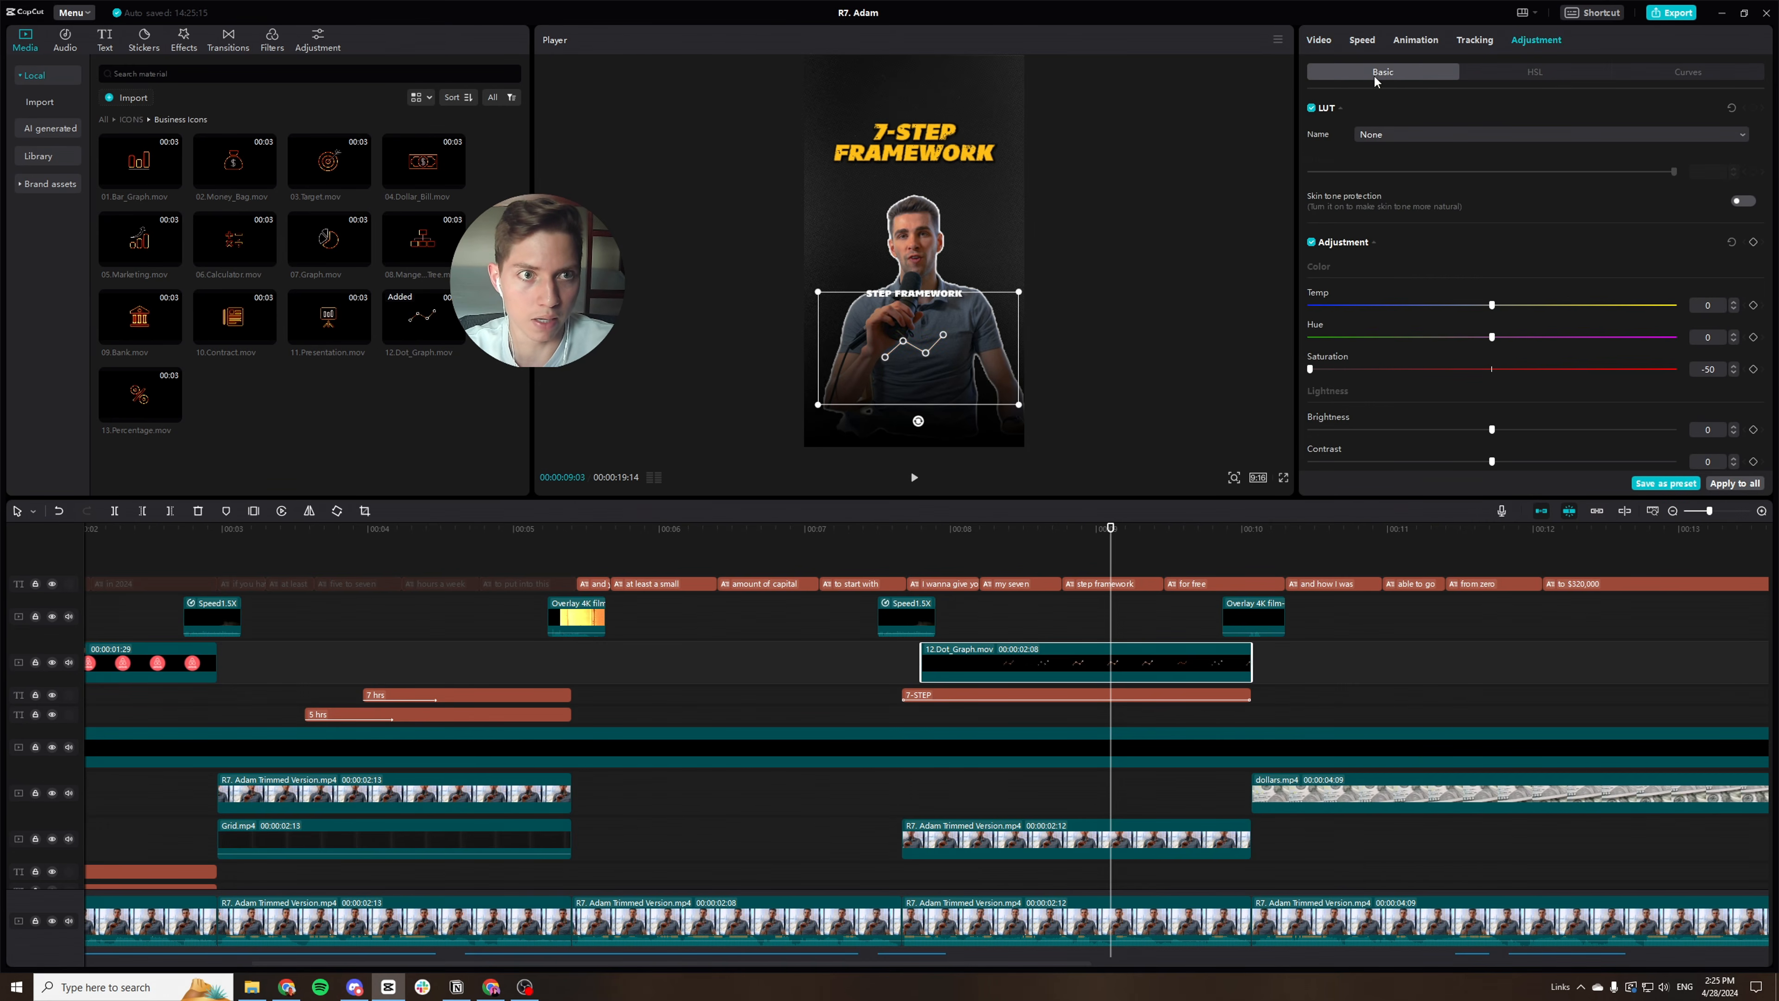
click(1317, 41)
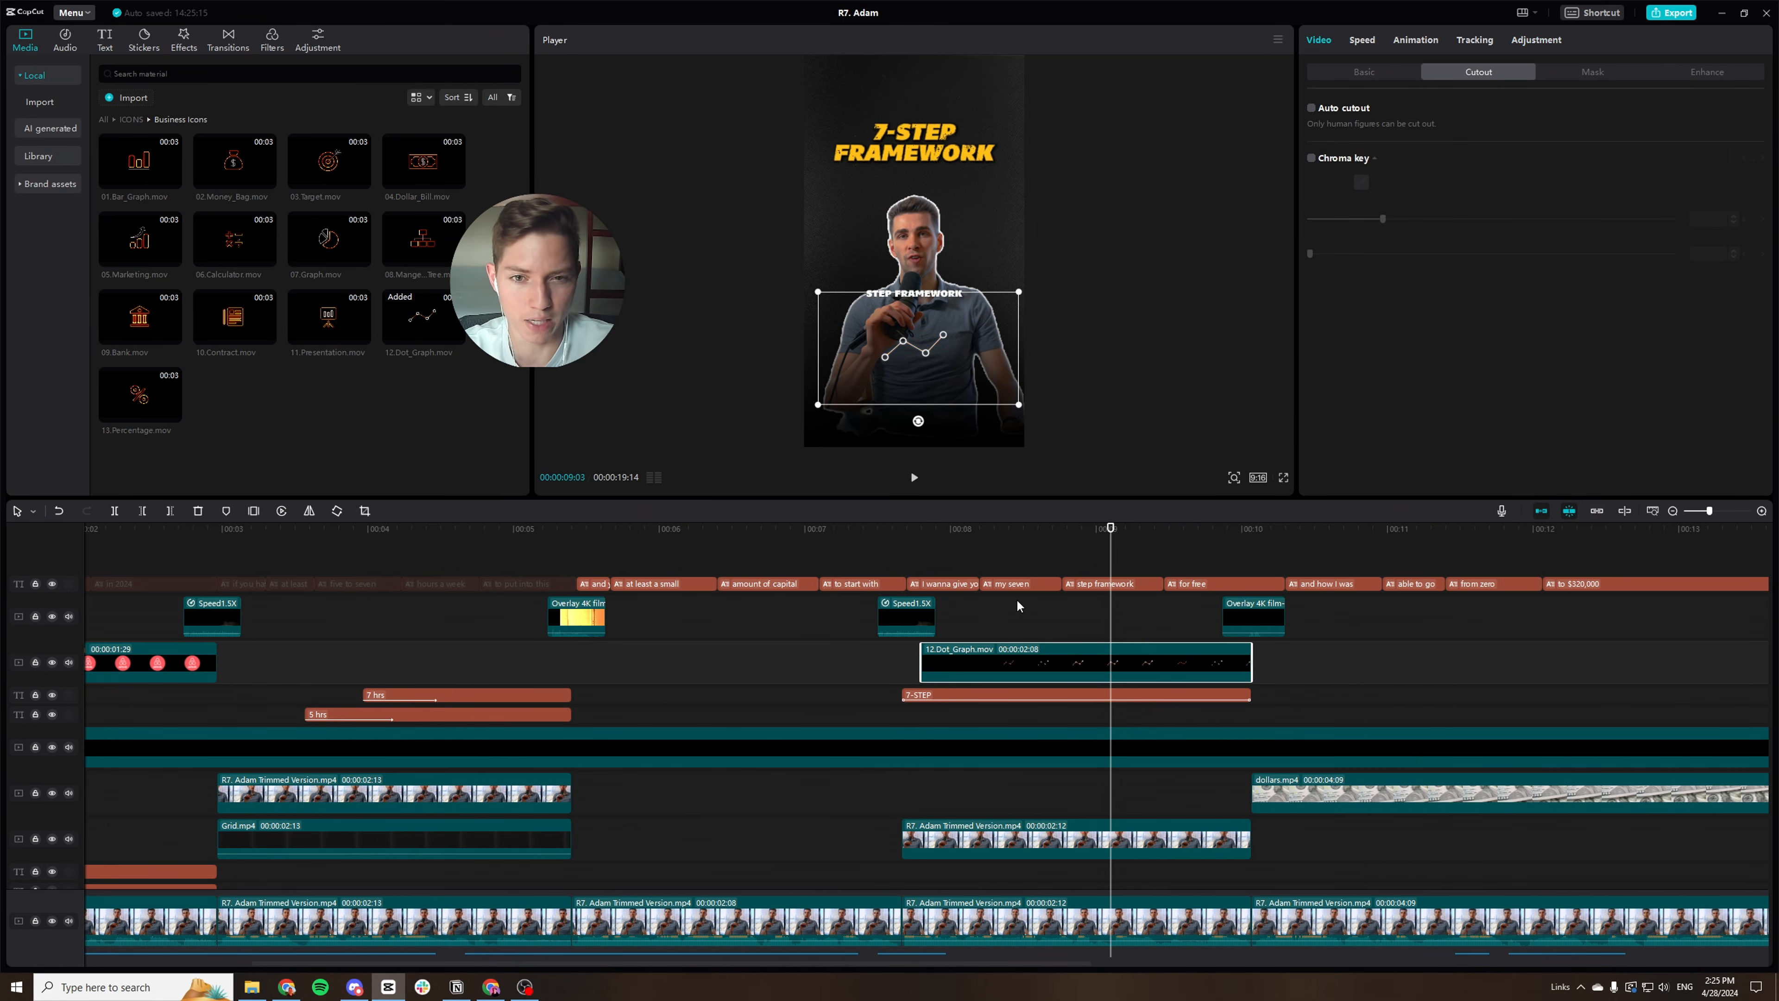
Place the mixkit sci-fi loading sound near the start of the graph clip, raise its volume to 3.1 dB and play the section.
scroll(1528, 877, down, 5)
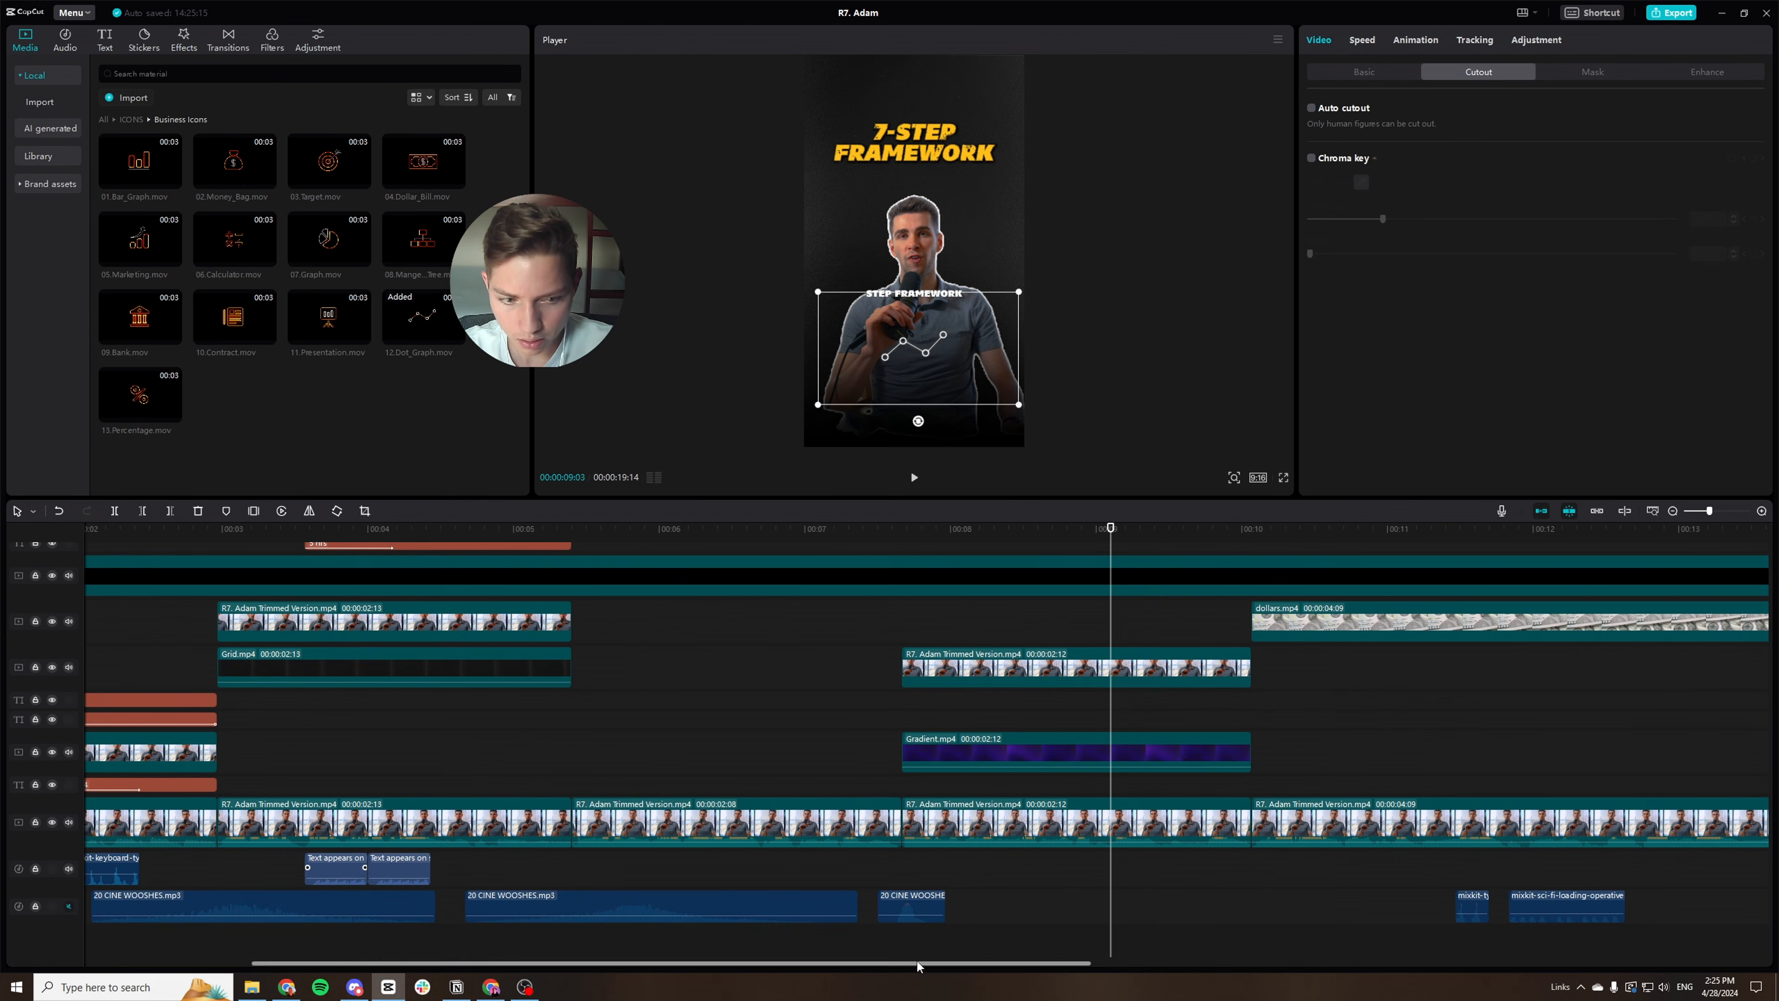
drag(1528, 914, 1082, 873)
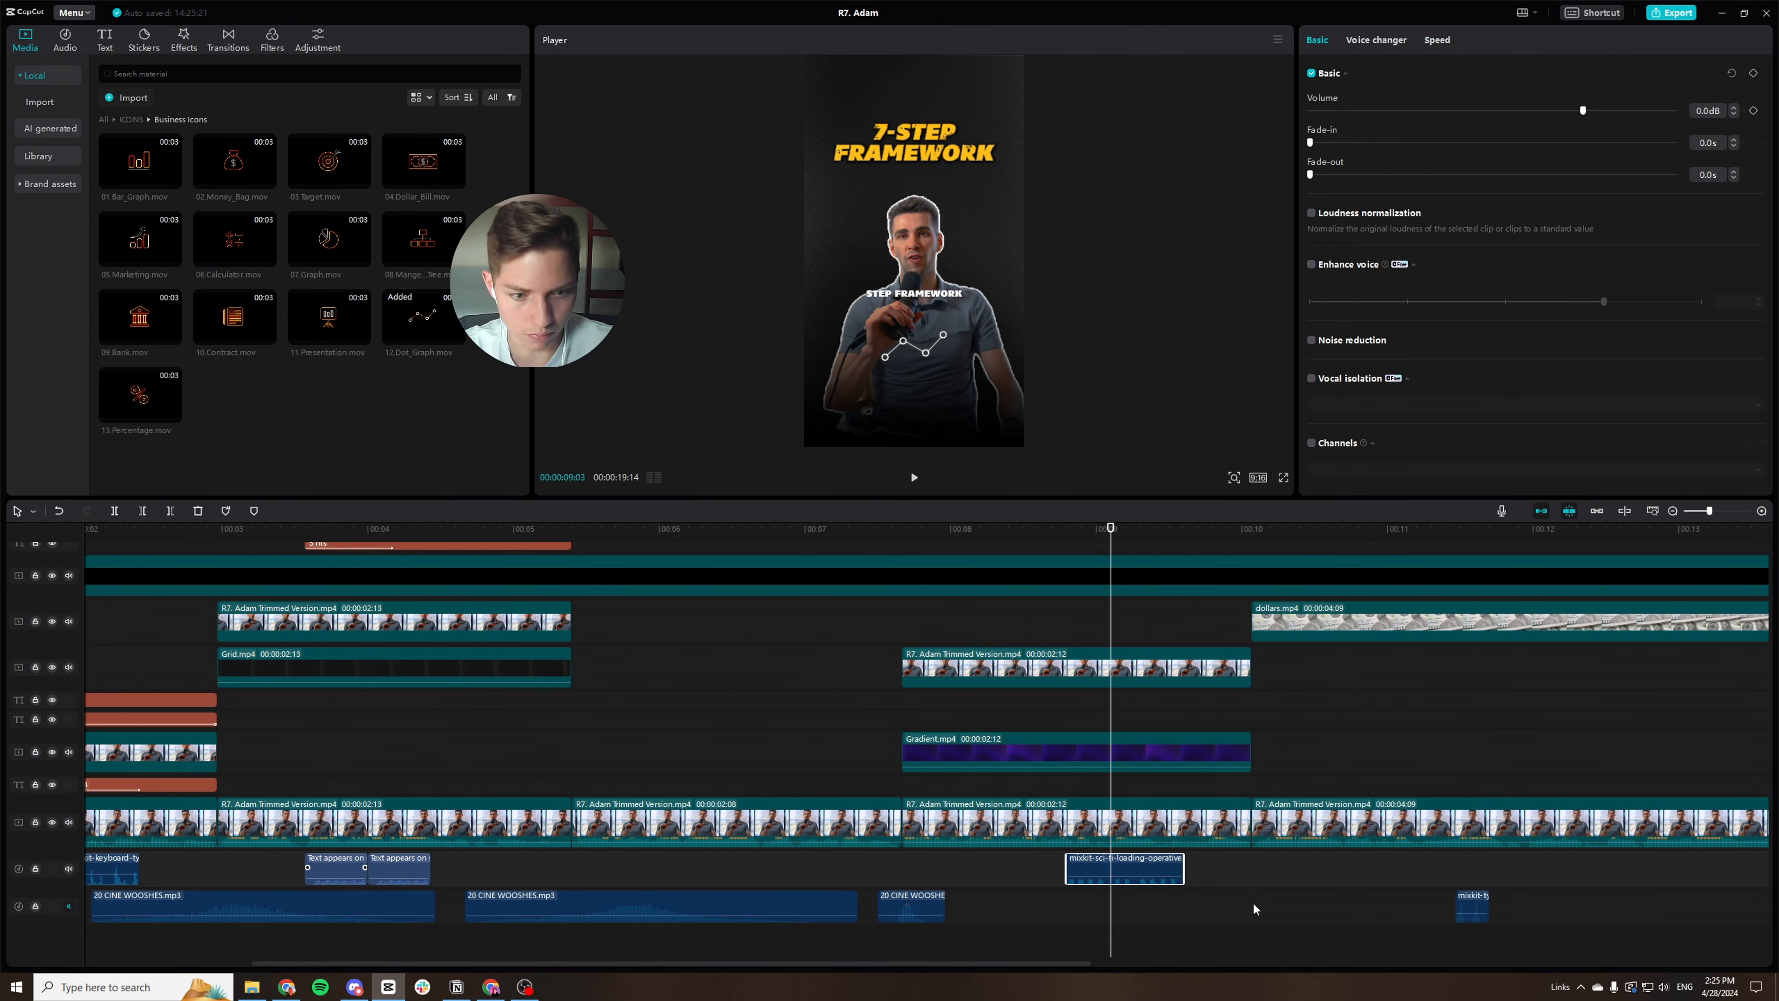
scroll(1261, 909, up, 5)
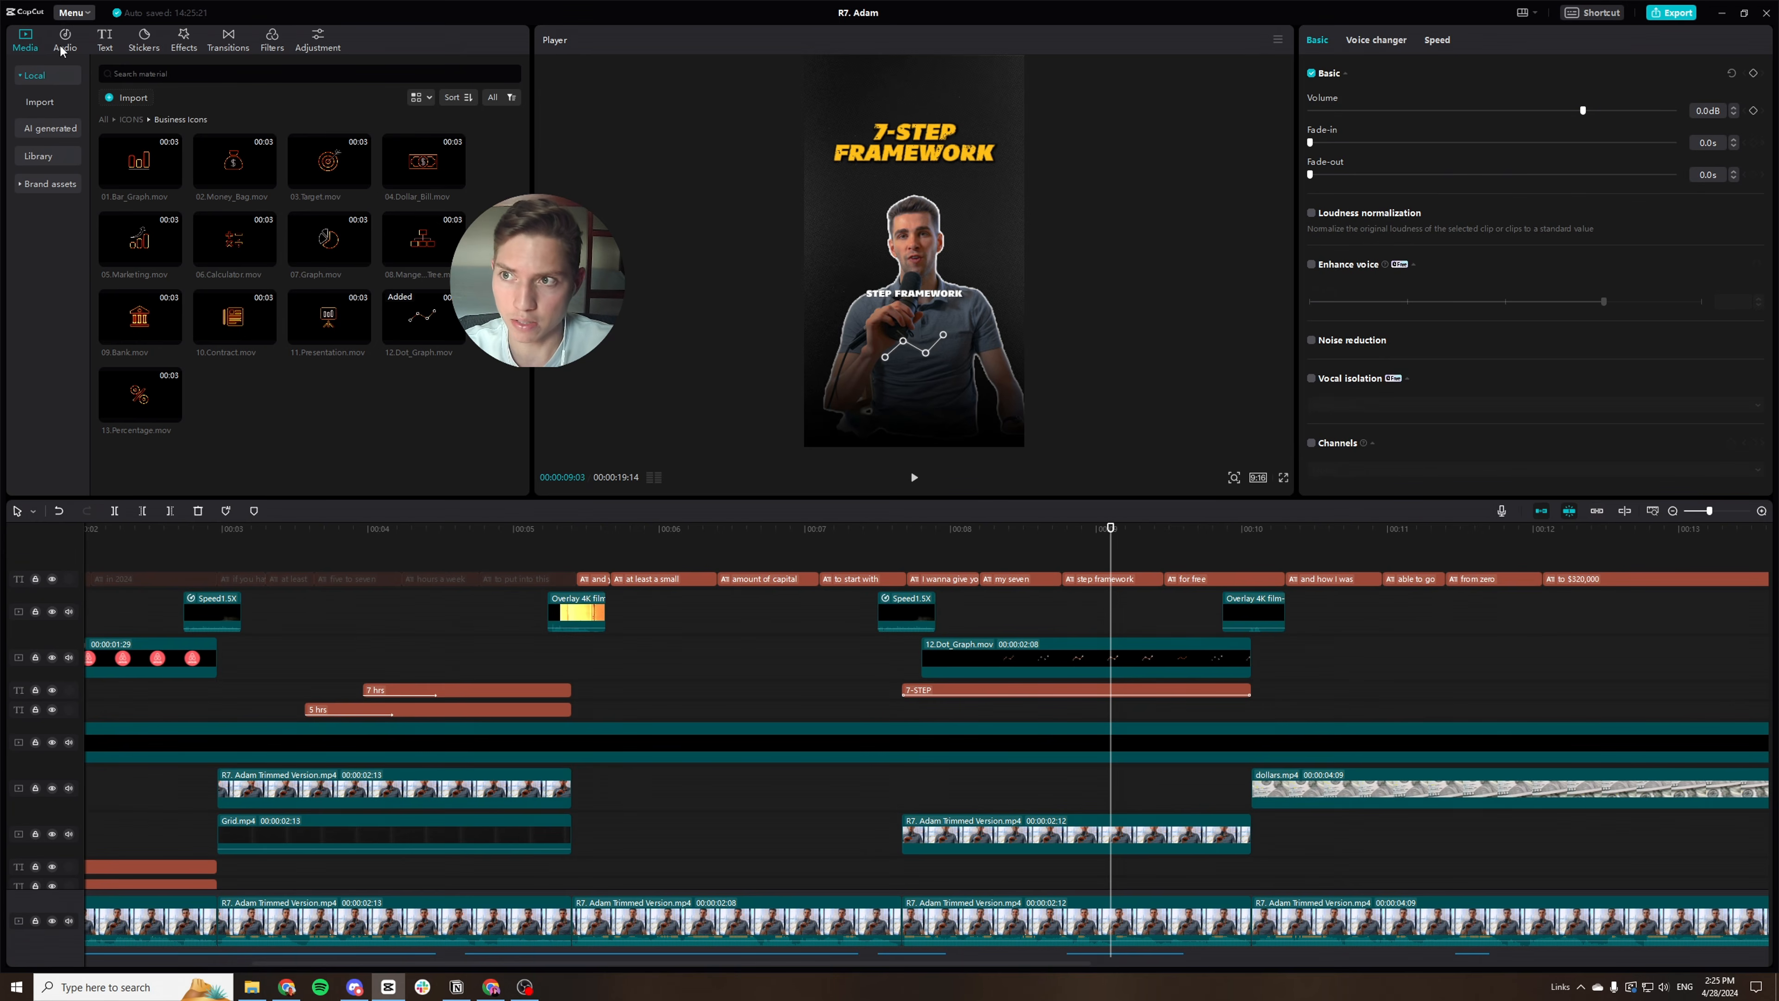
click(104, 120)
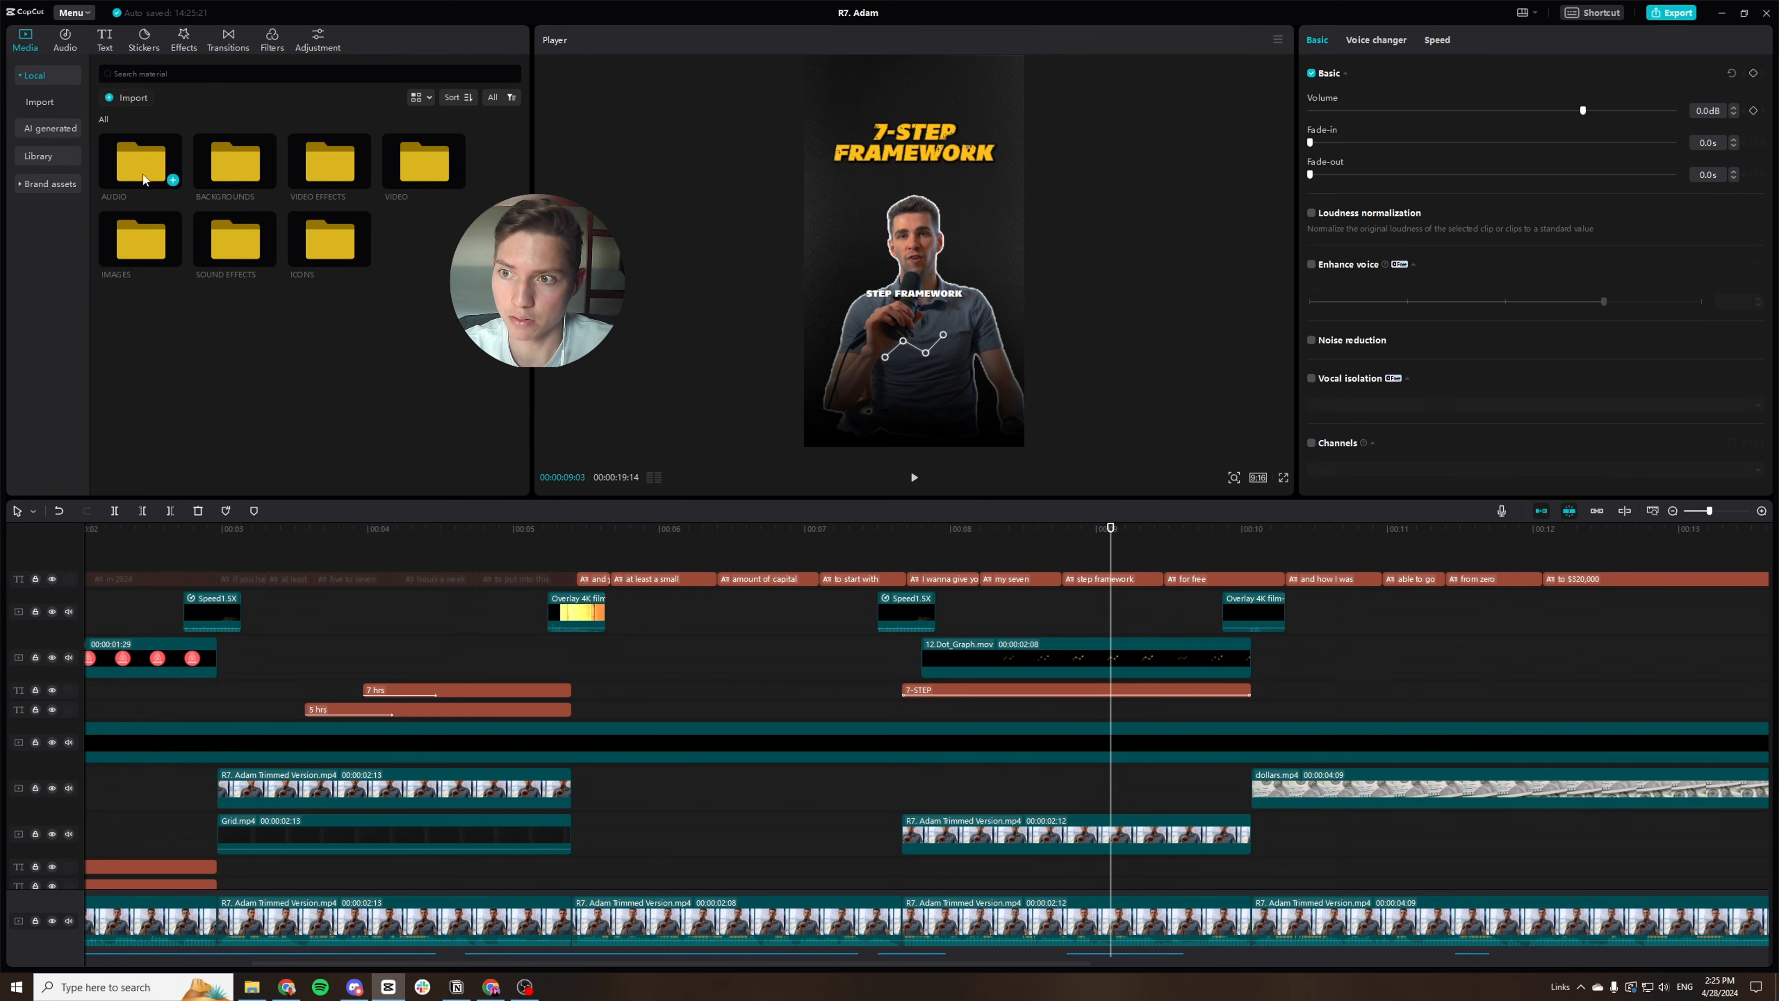
scroll(1108, 870, down, 5)
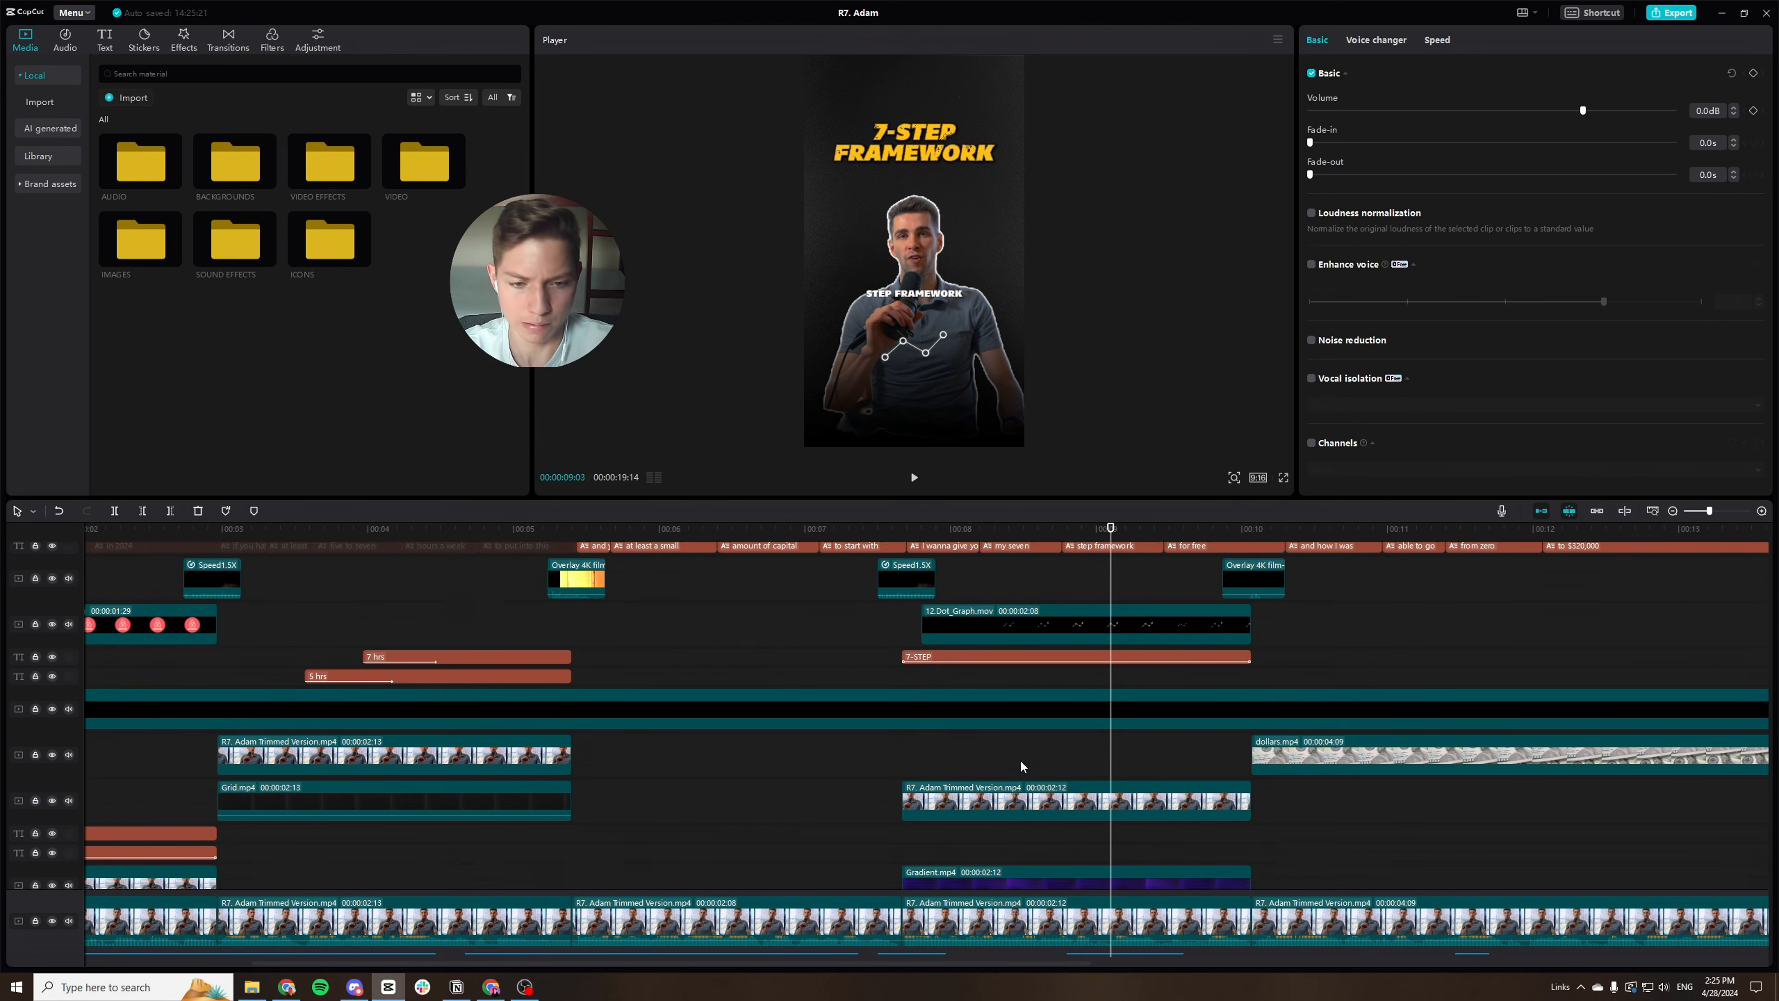
drag(1107, 867, 980, 869)
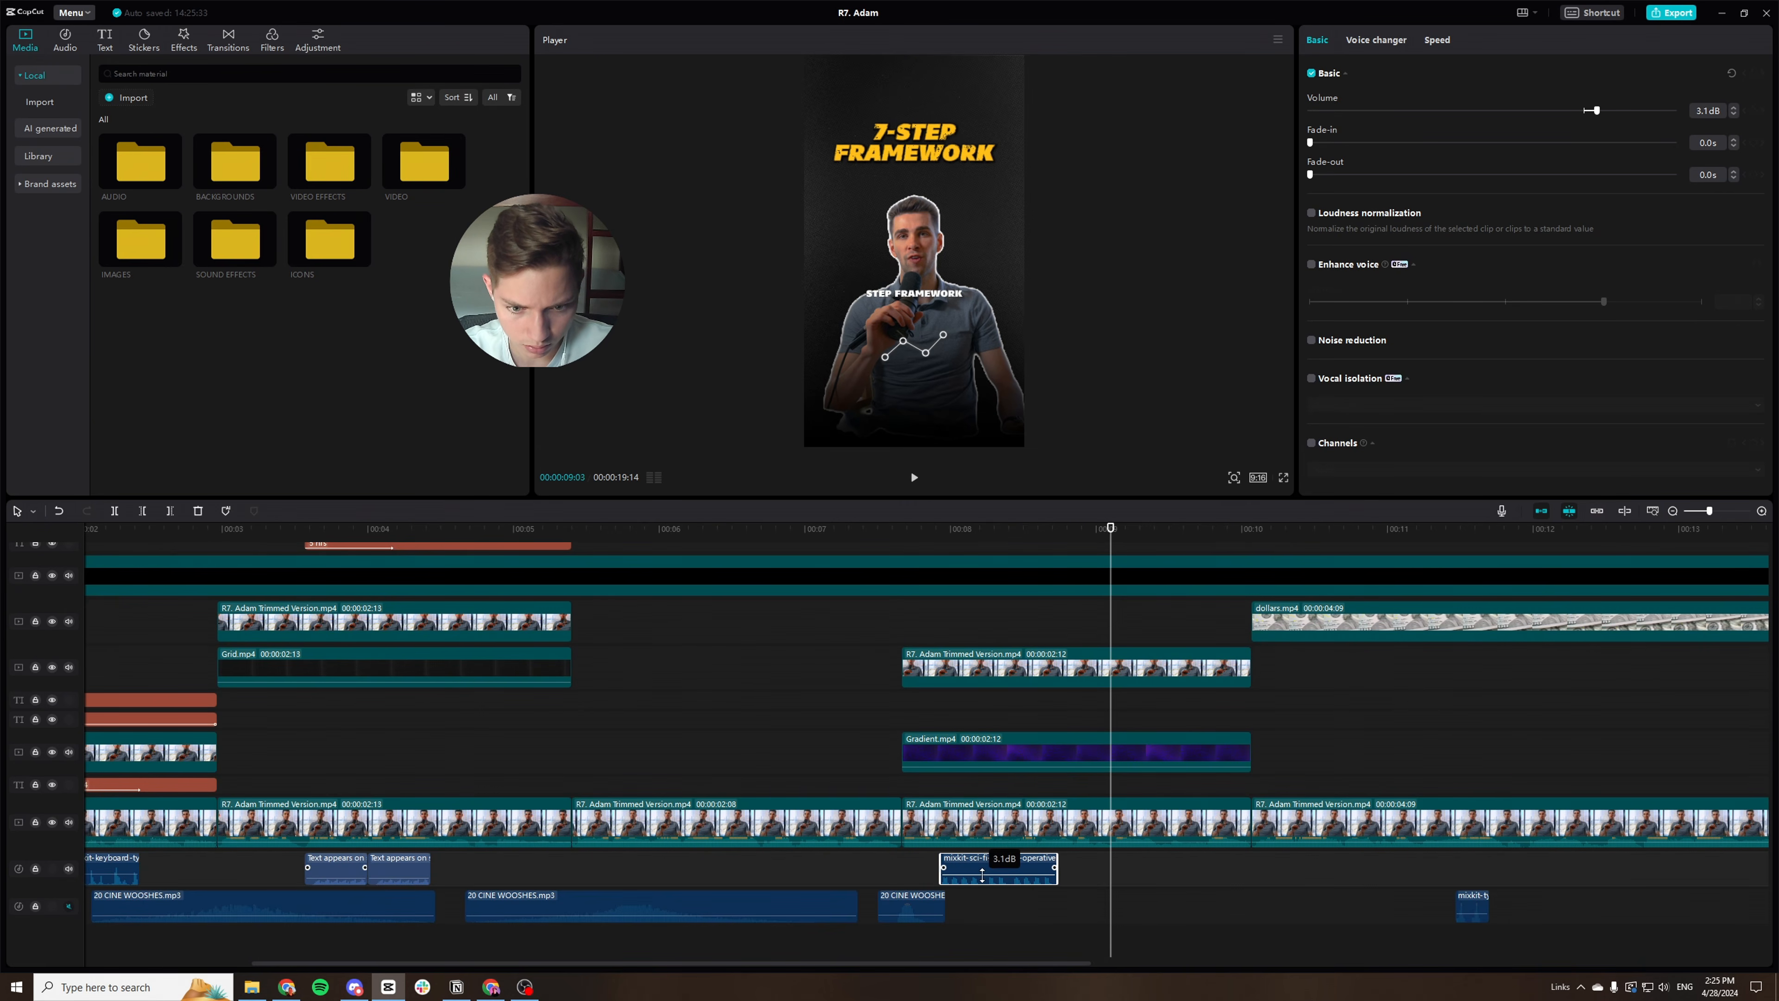
click(869, 533)
key(space)
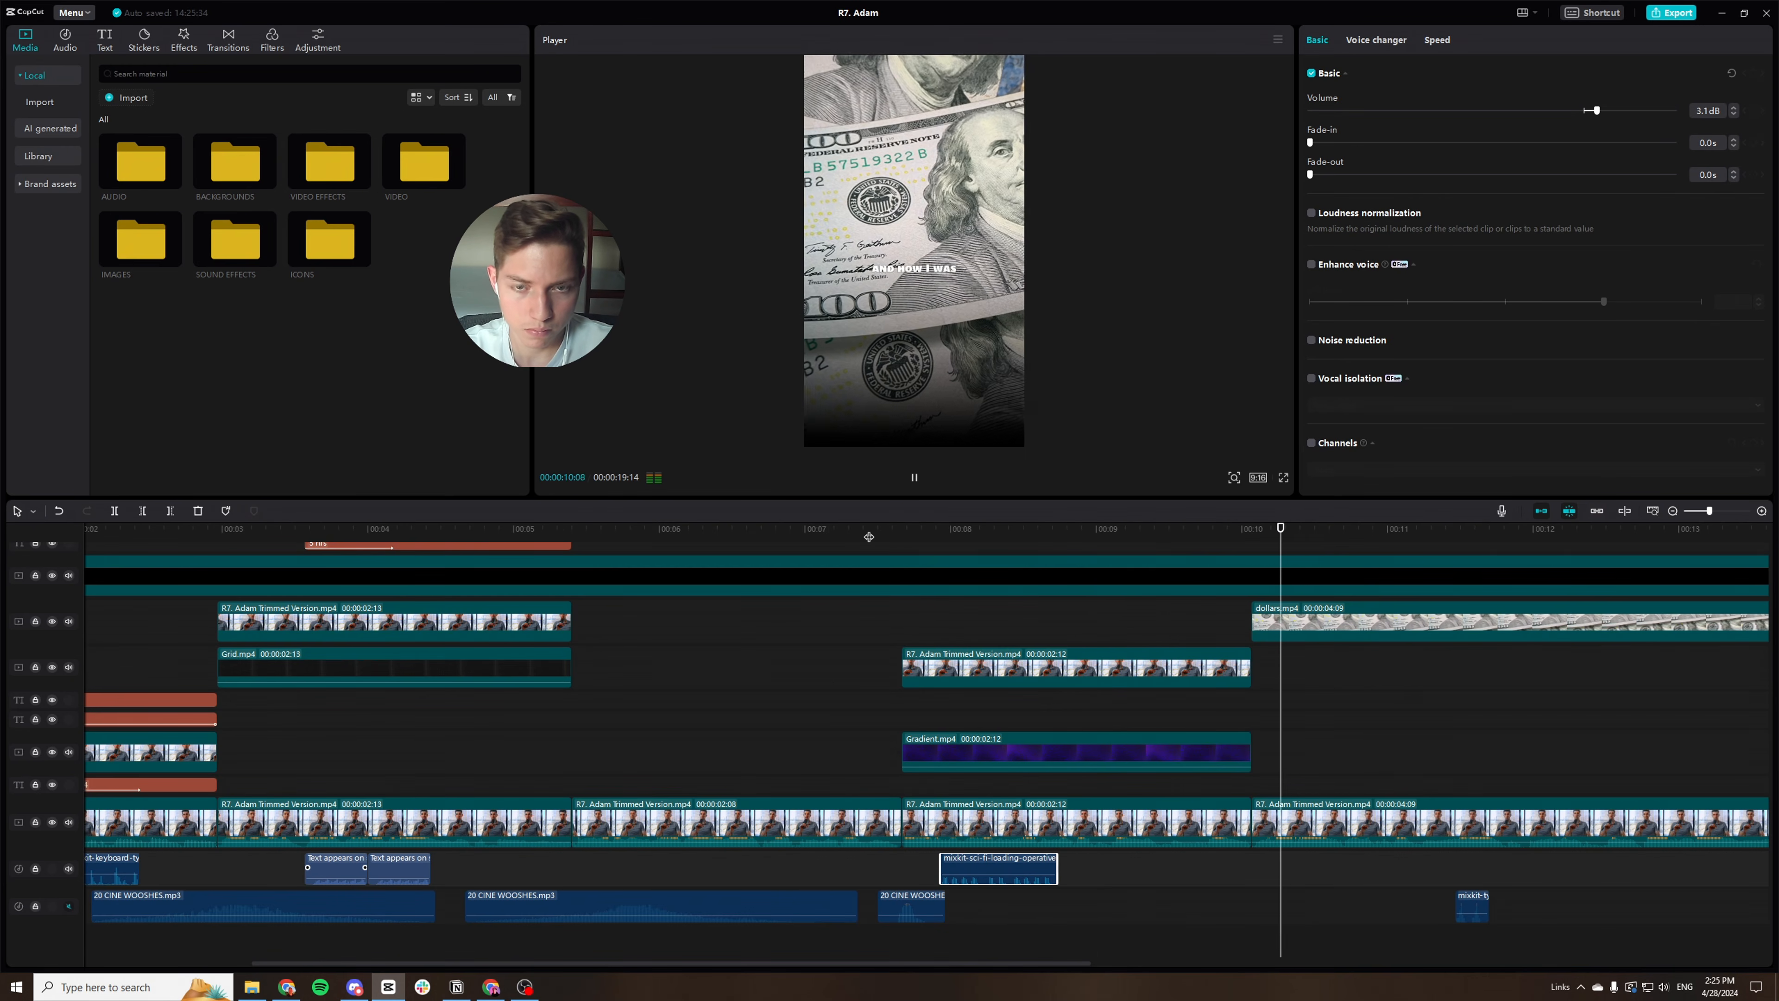
key(space)
Play the dollars.mp4 section from its start through "in revenue", and return the playhead to the "for free" caption.
scroll(1097, 699, right, 5)
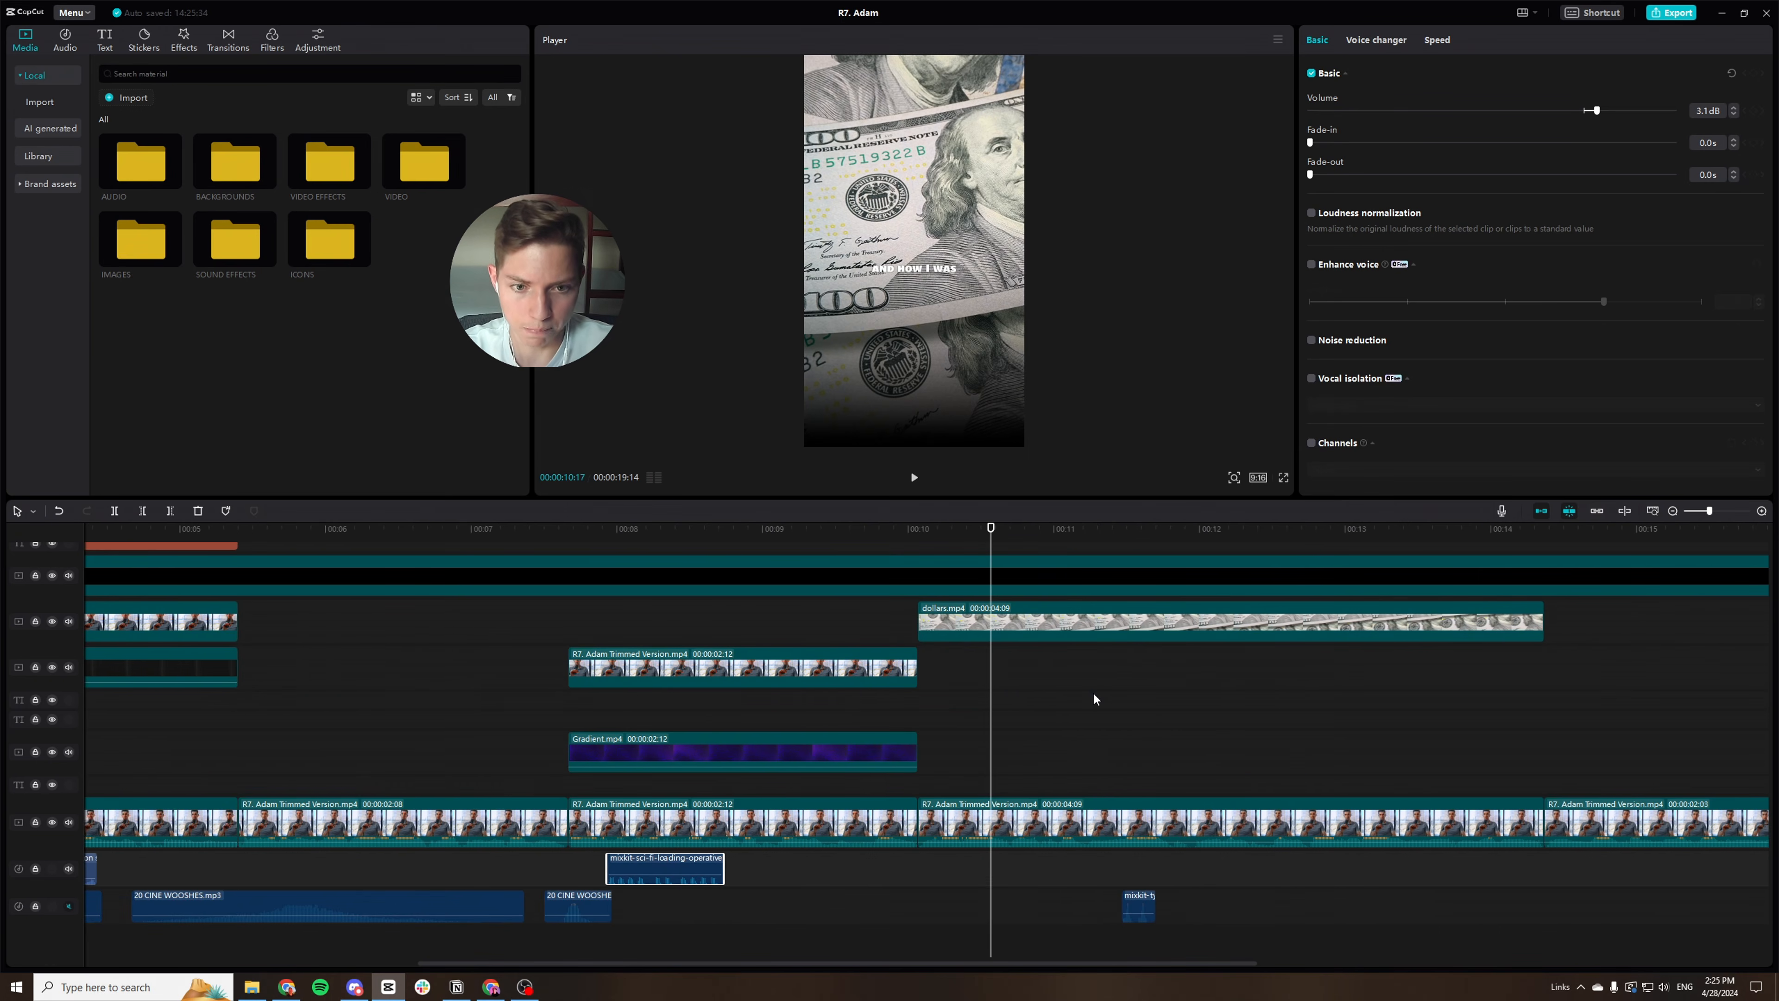
click(917, 536)
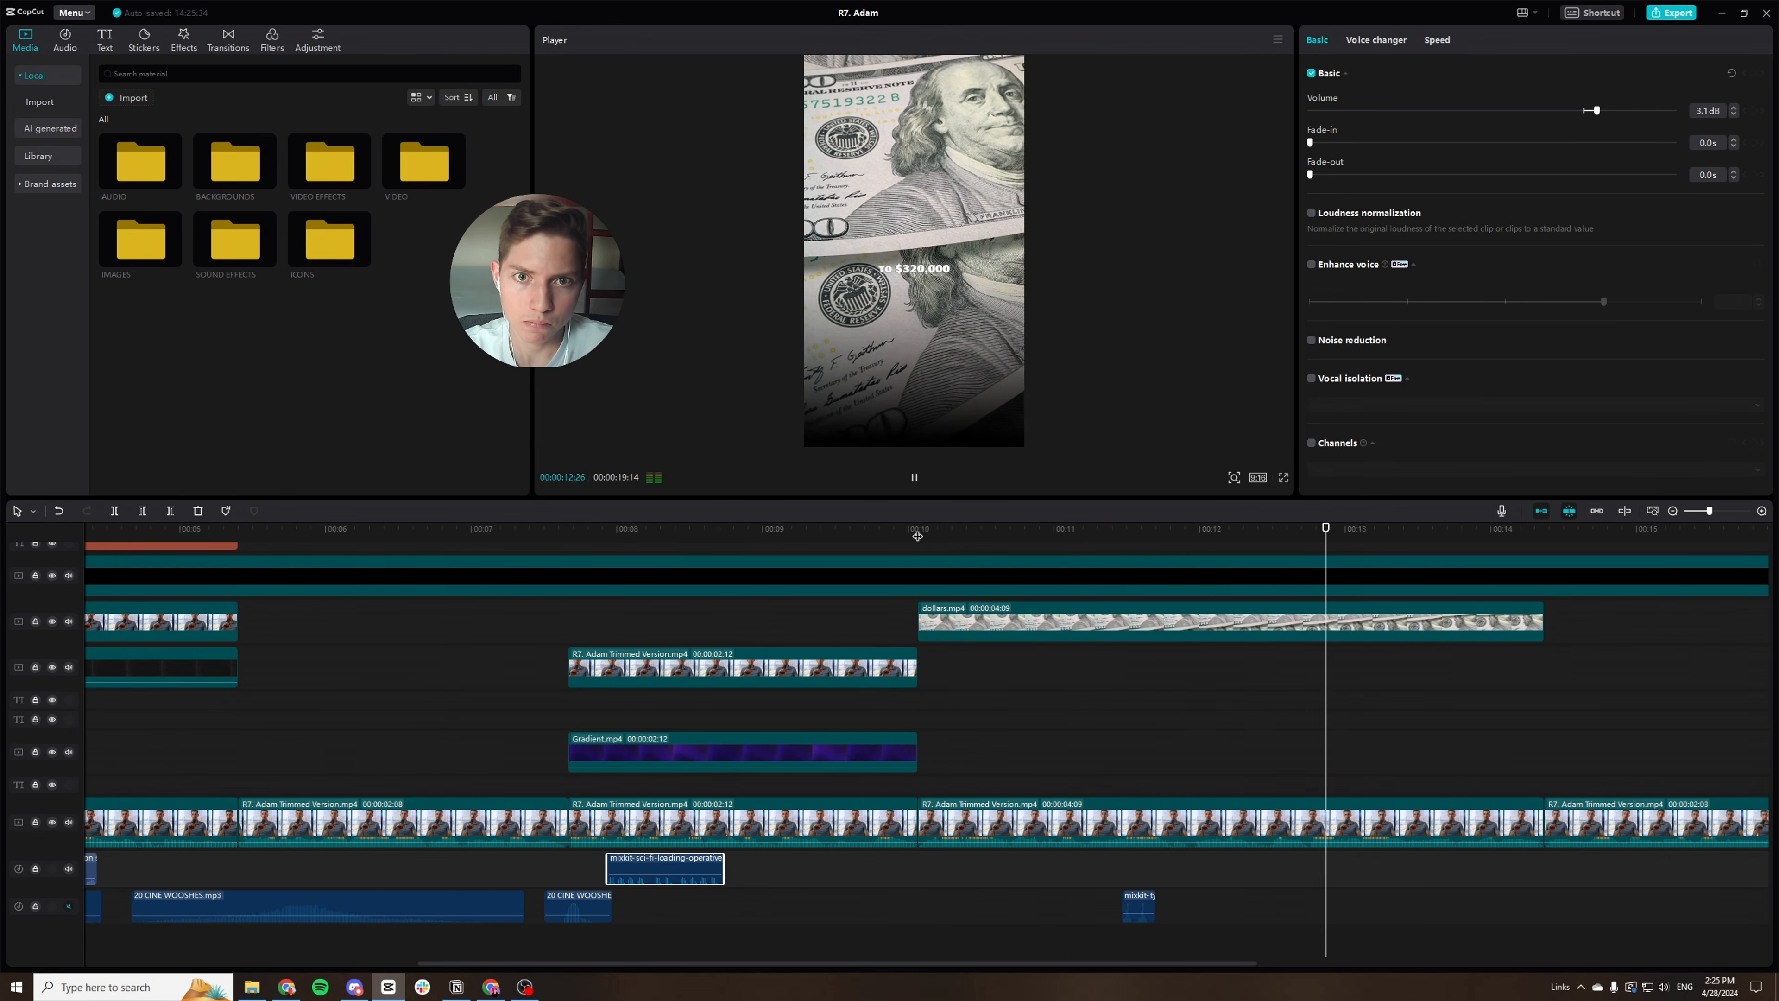
key(space)
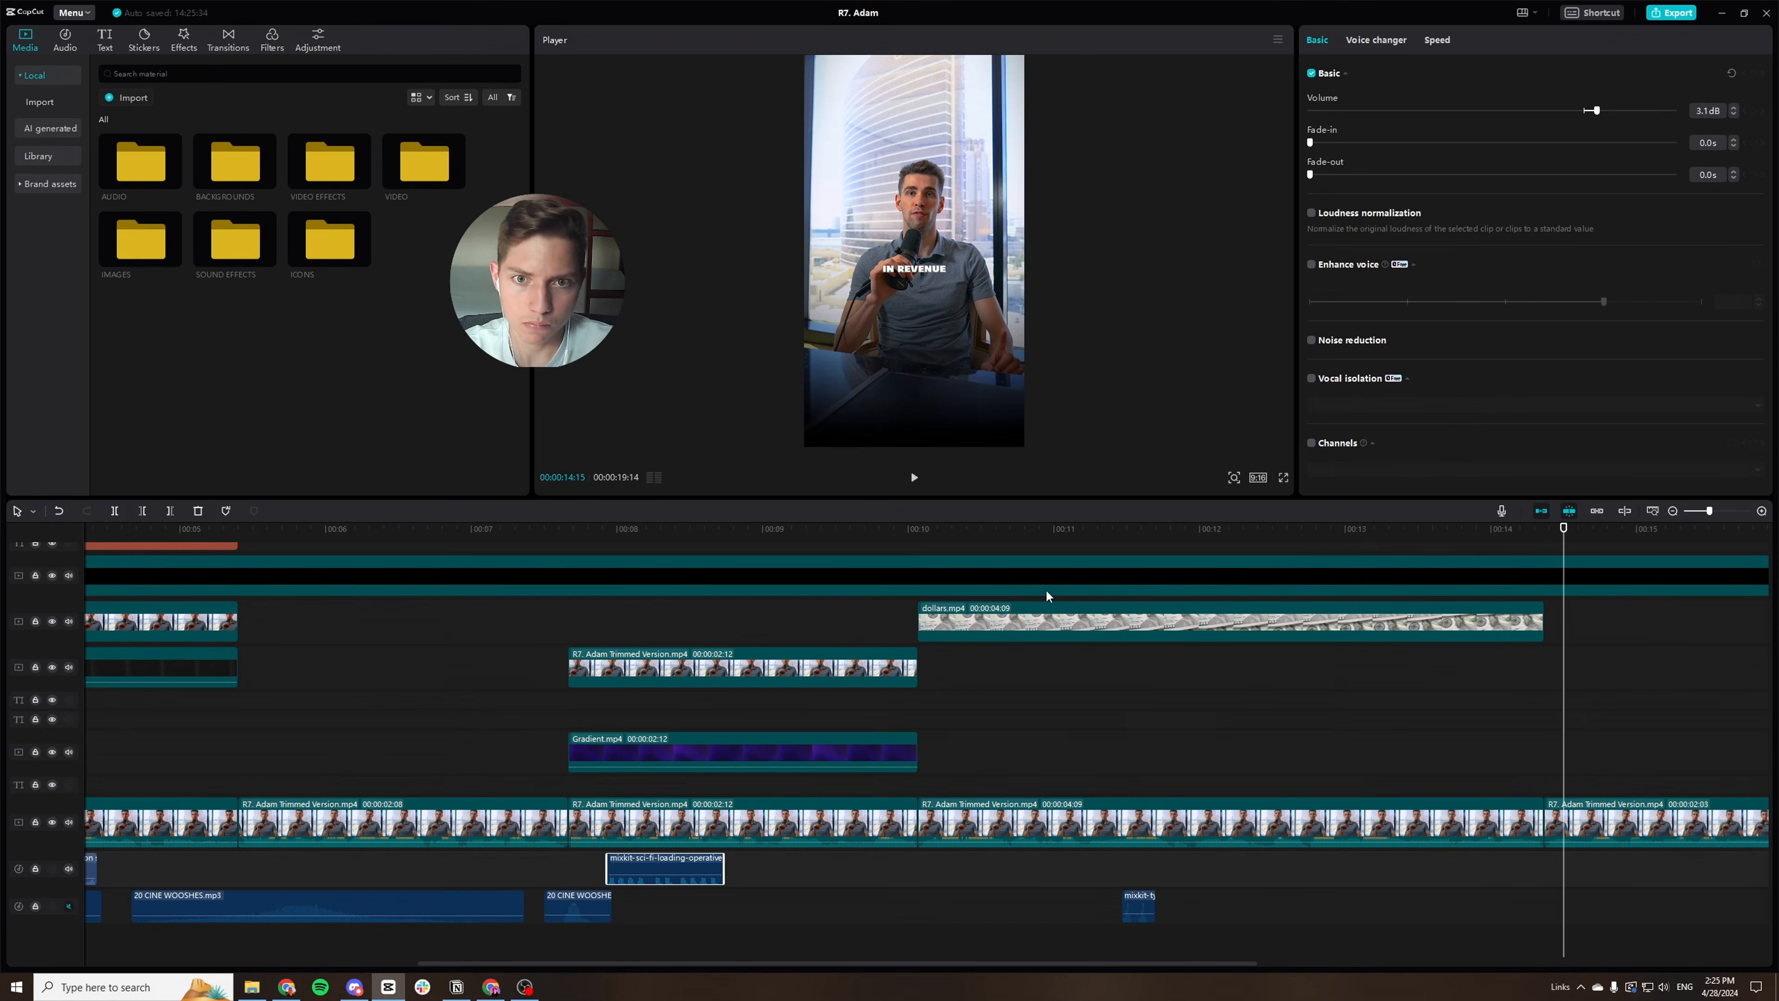
scroll(1149, 659, right, 3)
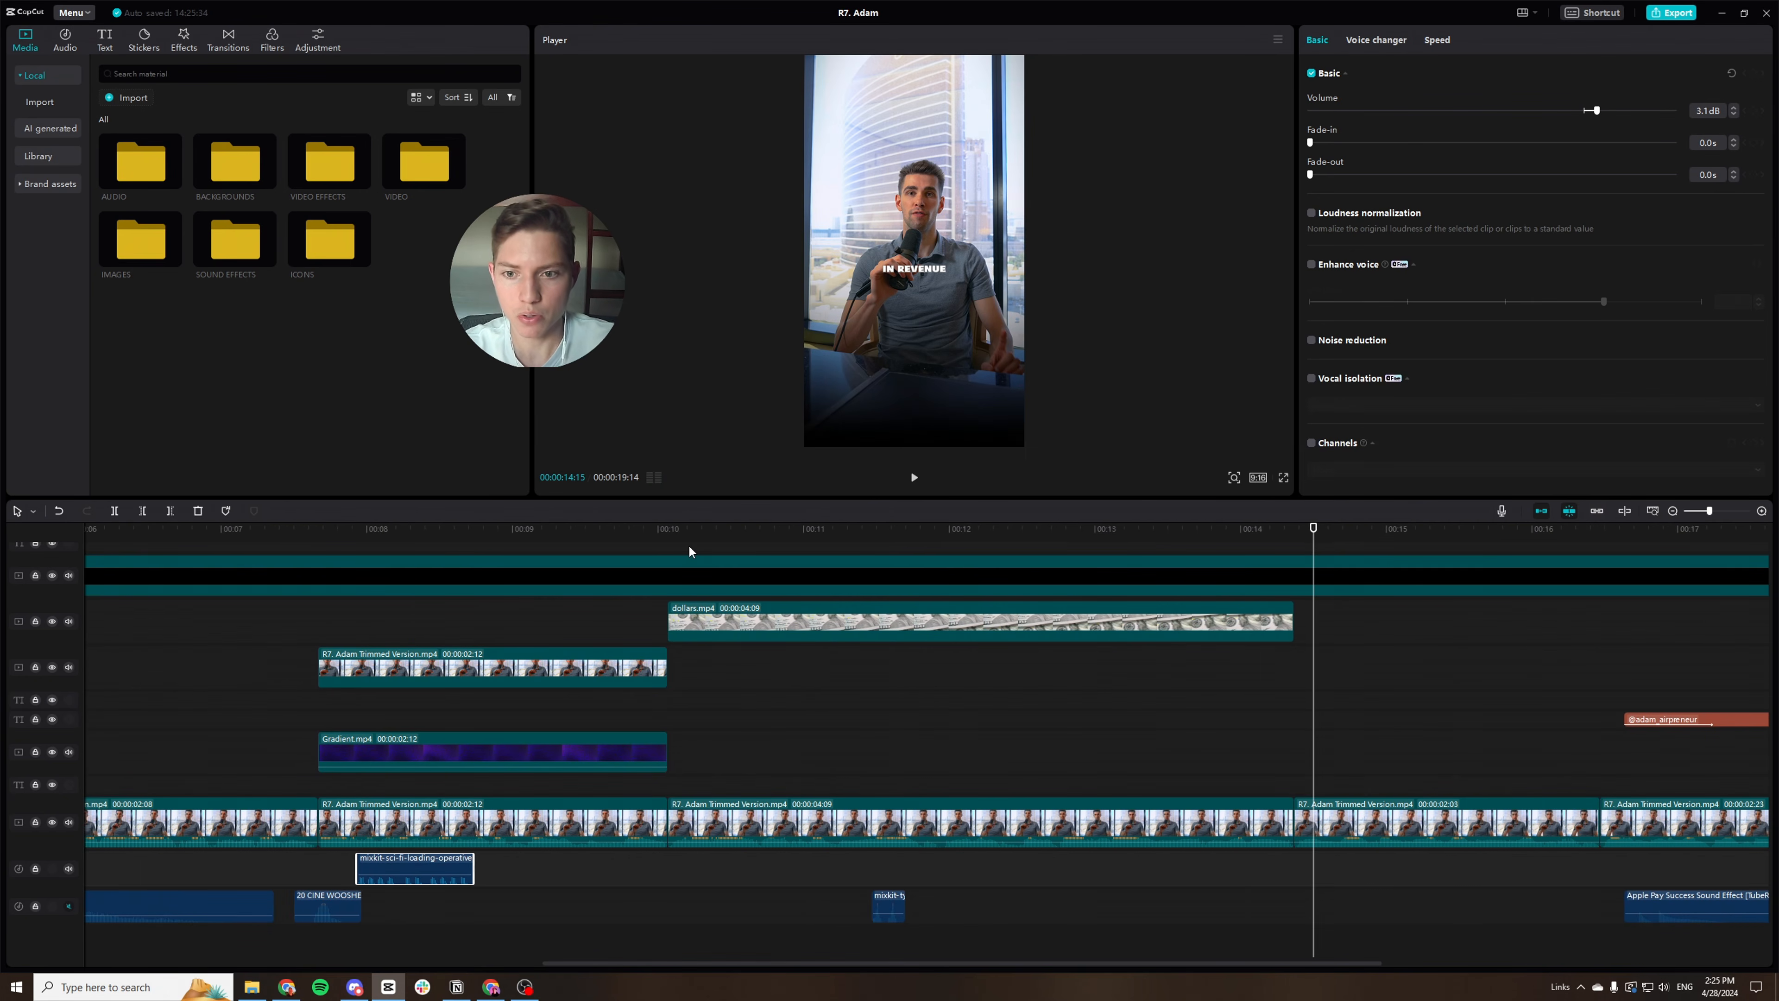
drag(681, 531, 588, 670)
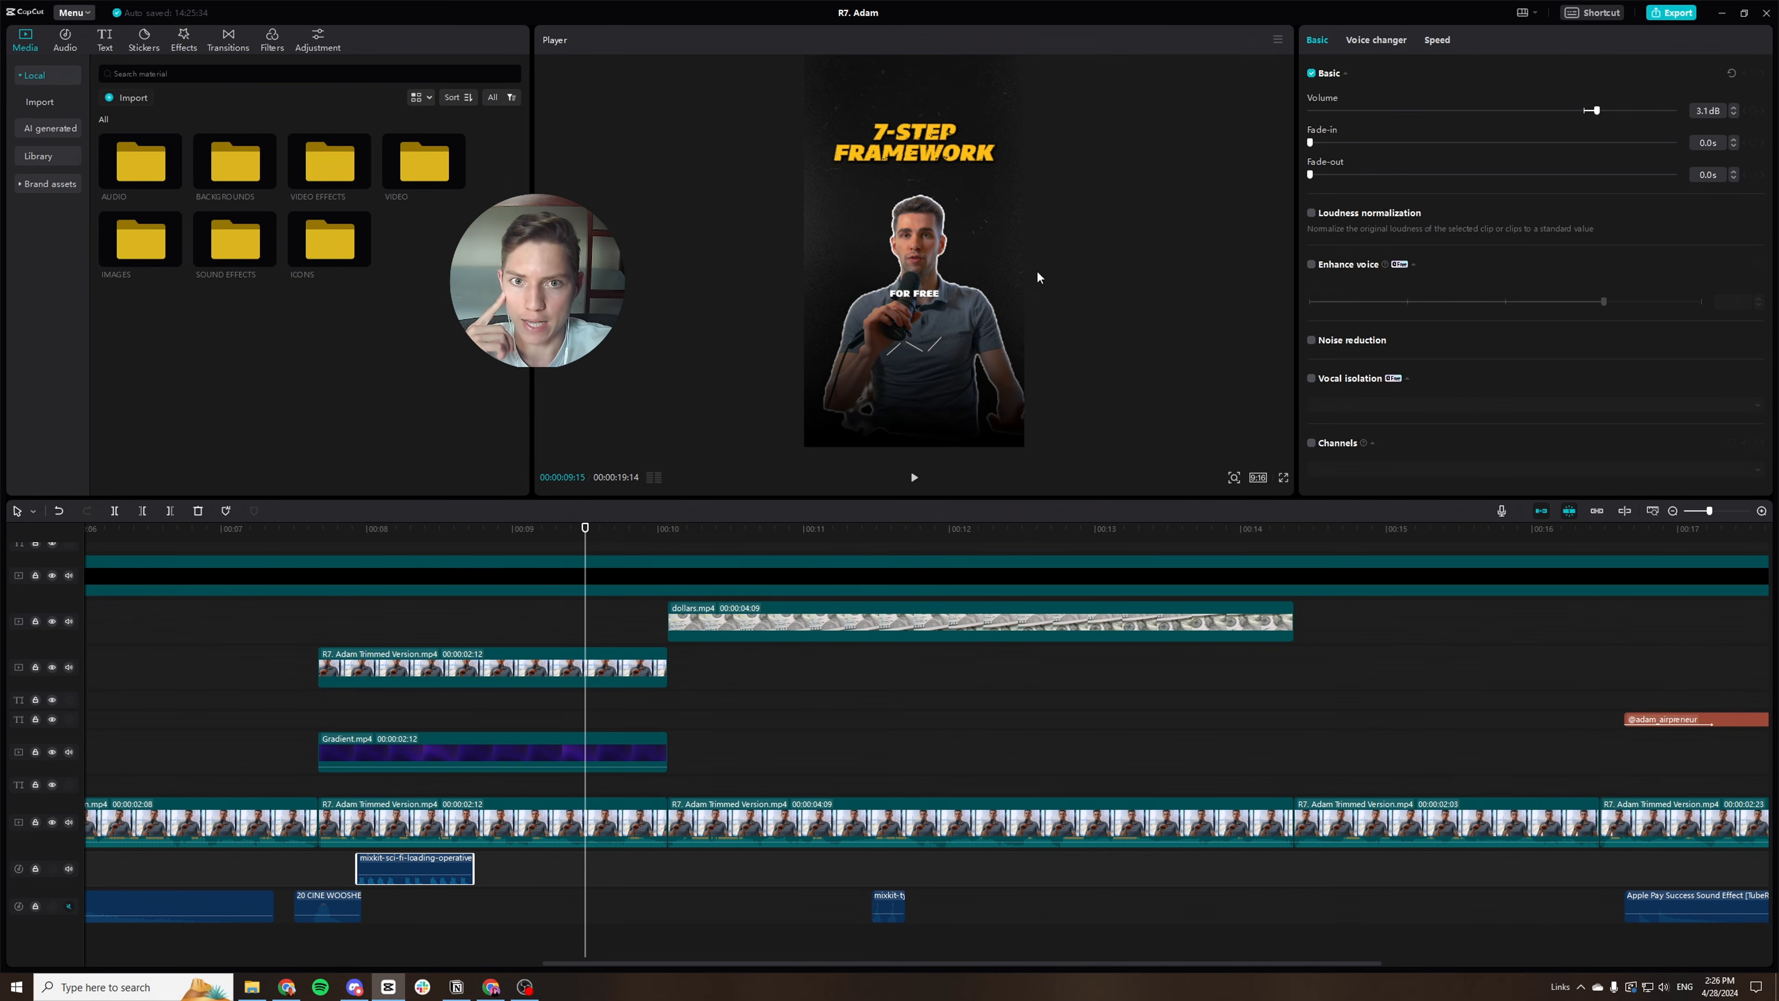
Inspect the gradient, 7-STEP title and graph clips, and check the effect on the earlier Airbnb logo clip.
scroll(832, 715, up, 1)
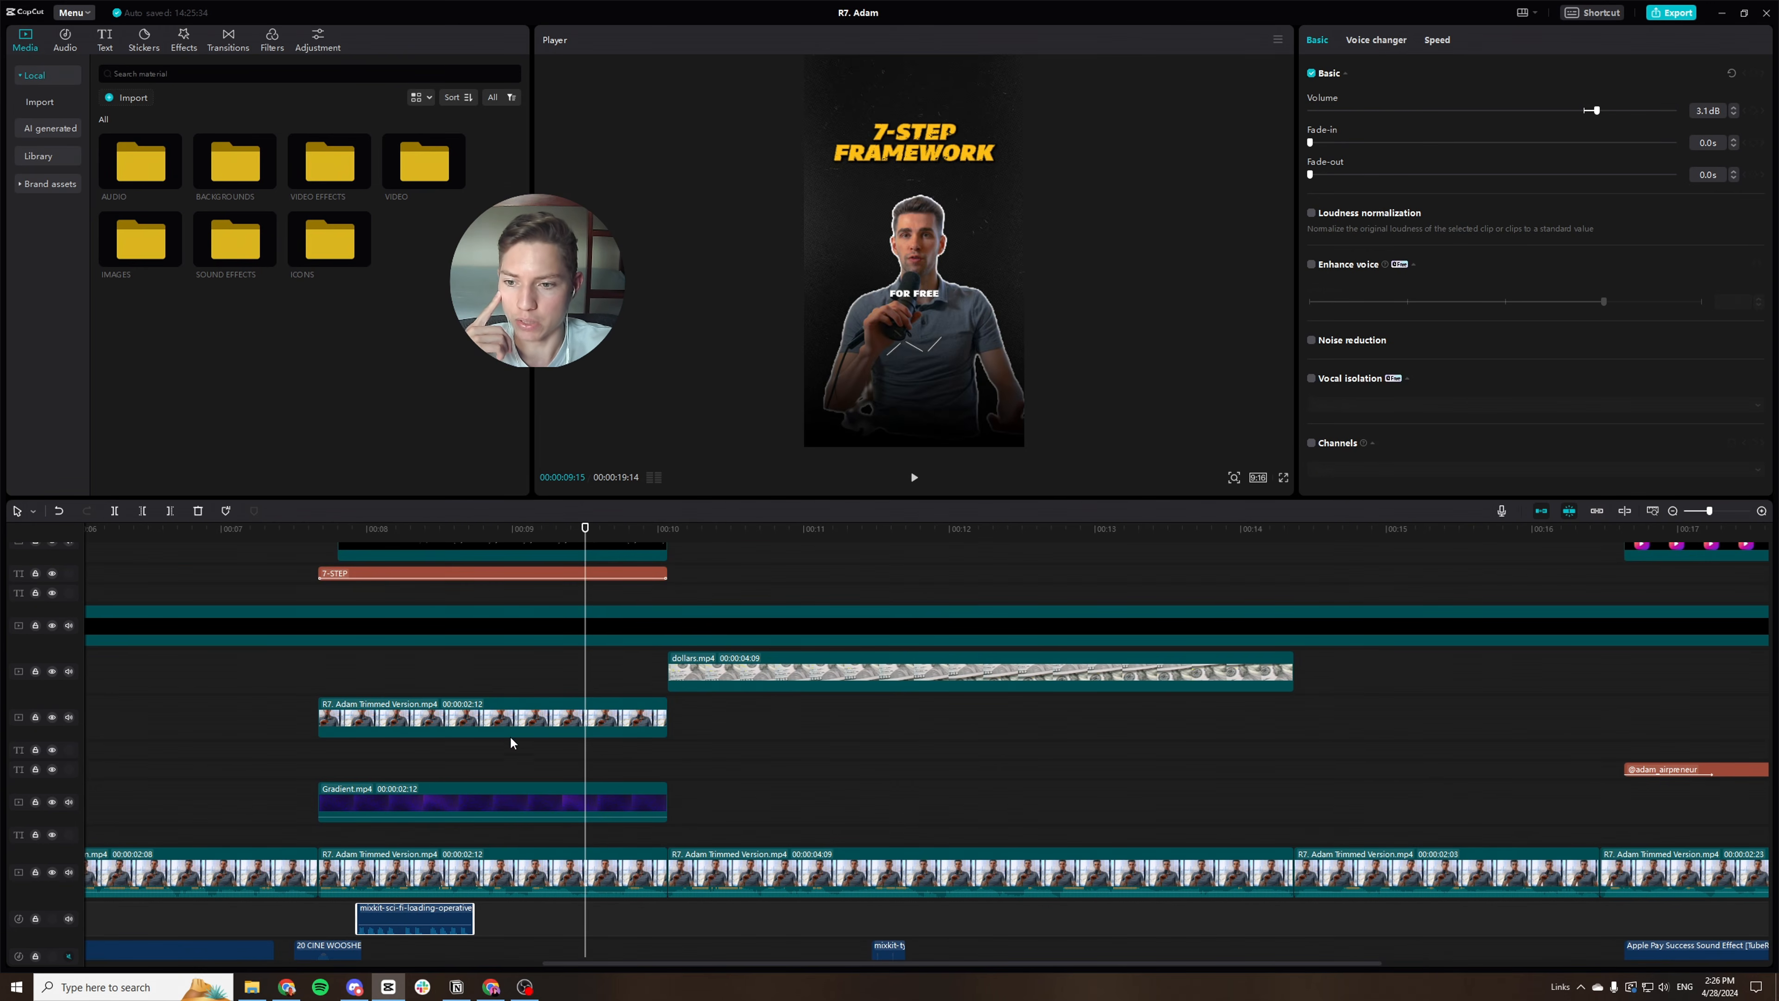
click(519, 804)
scroll(522, 676, up, 1)
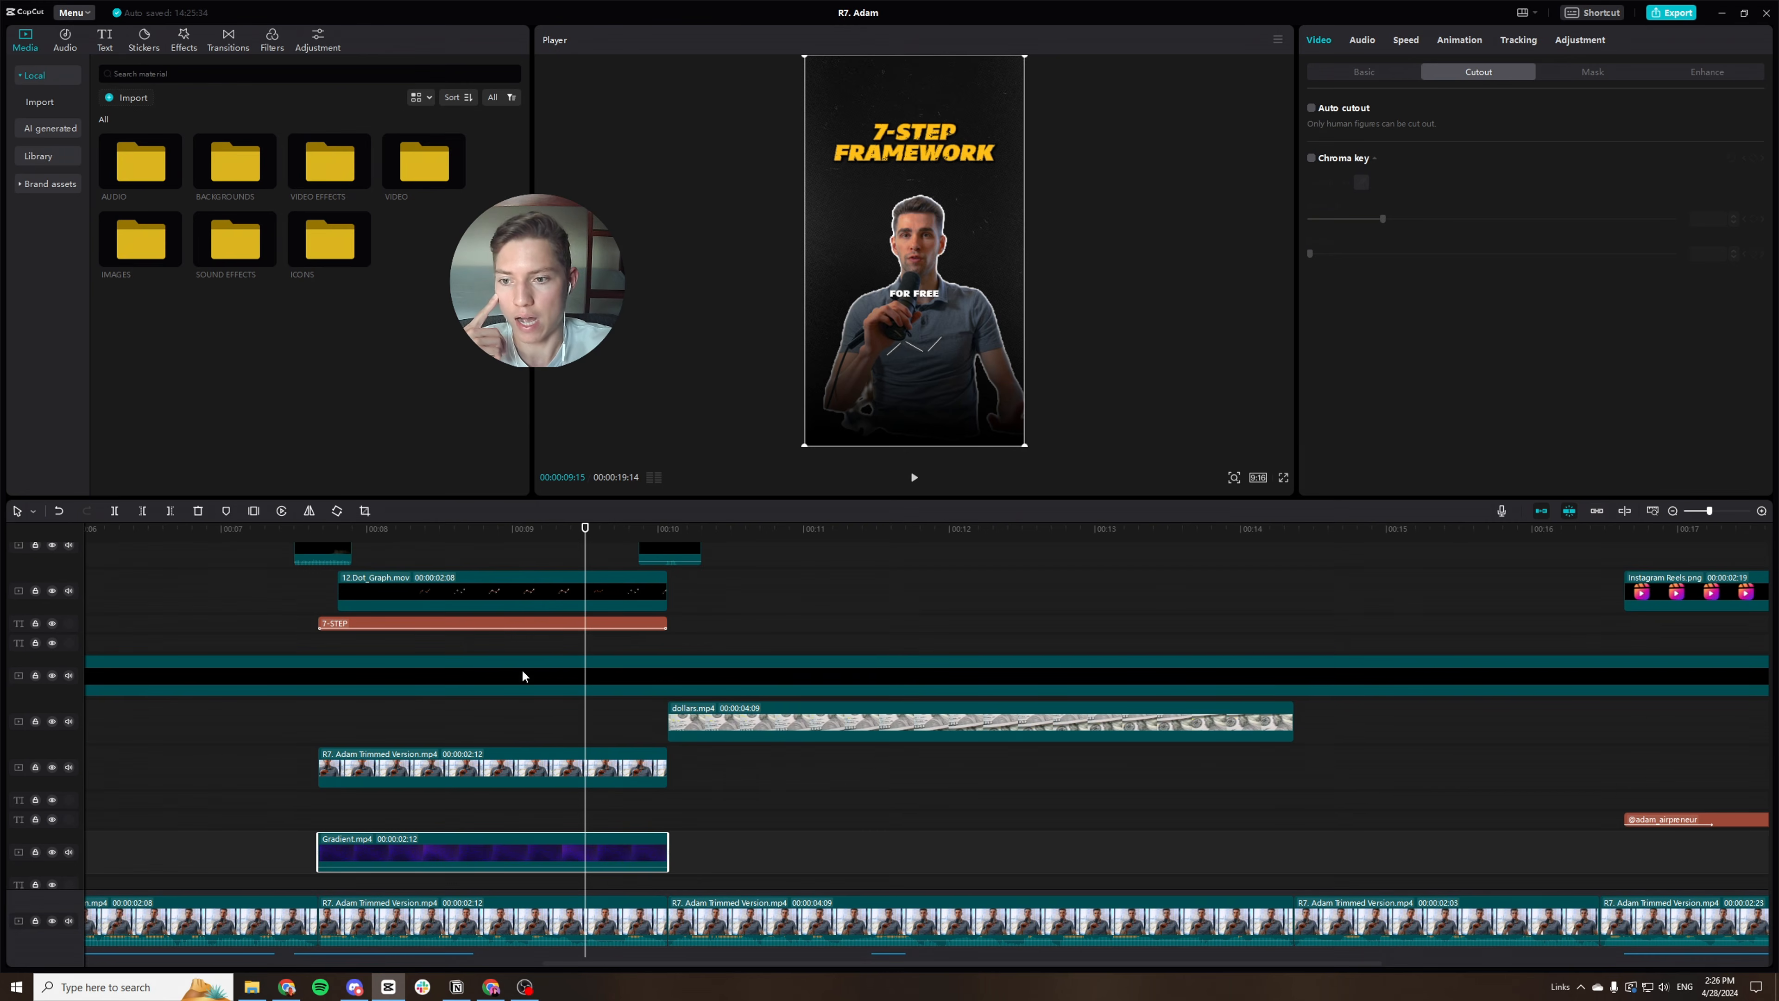
click(509, 621)
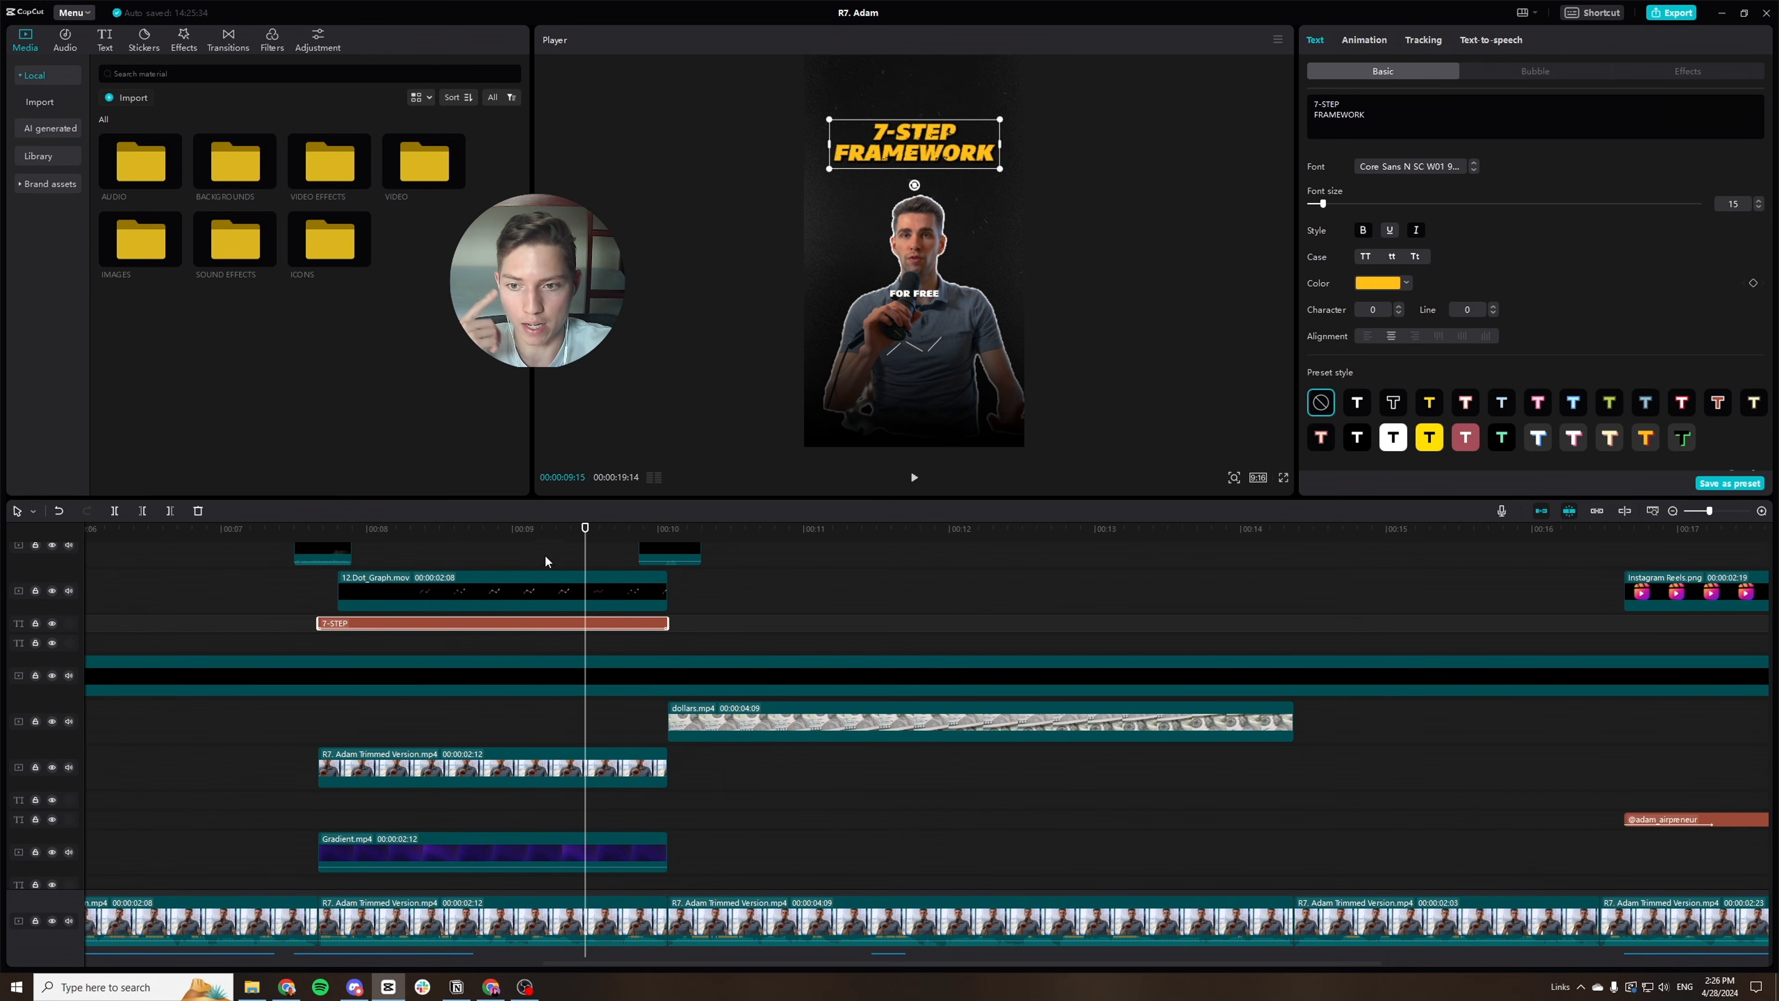
click(578, 594)
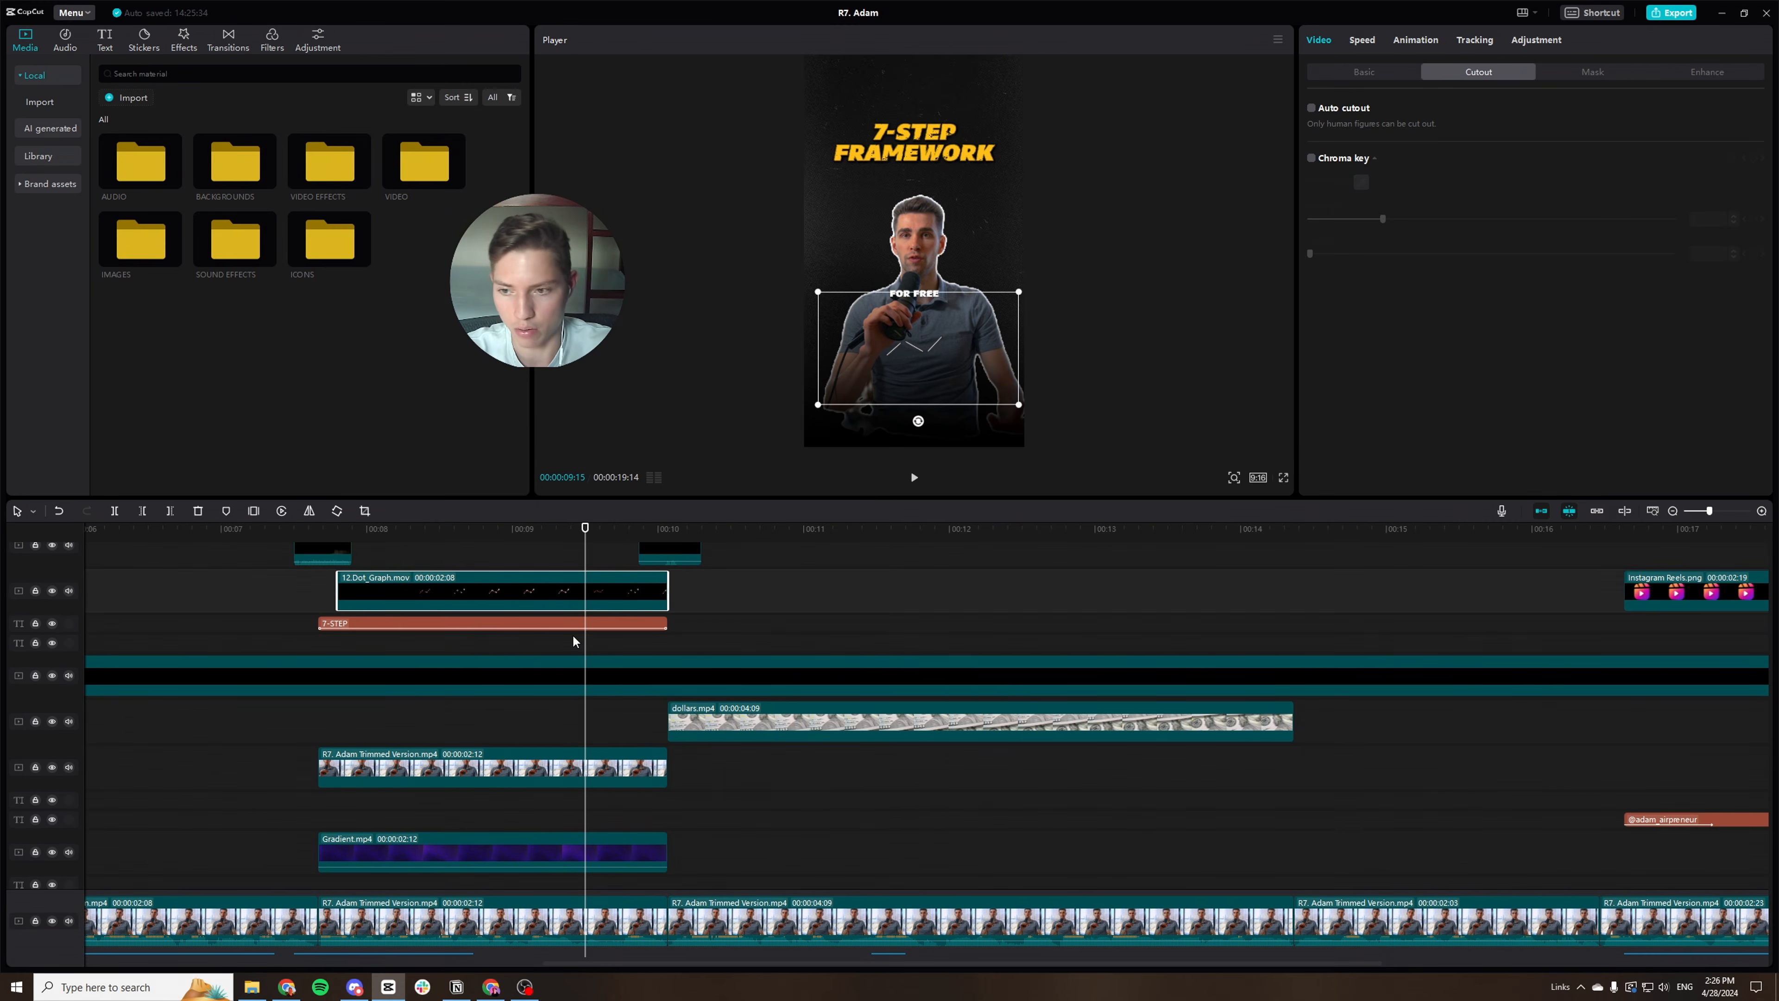
scroll(573, 635, left, 5)
scroll(574, 641, left, 1)
click(399, 595)
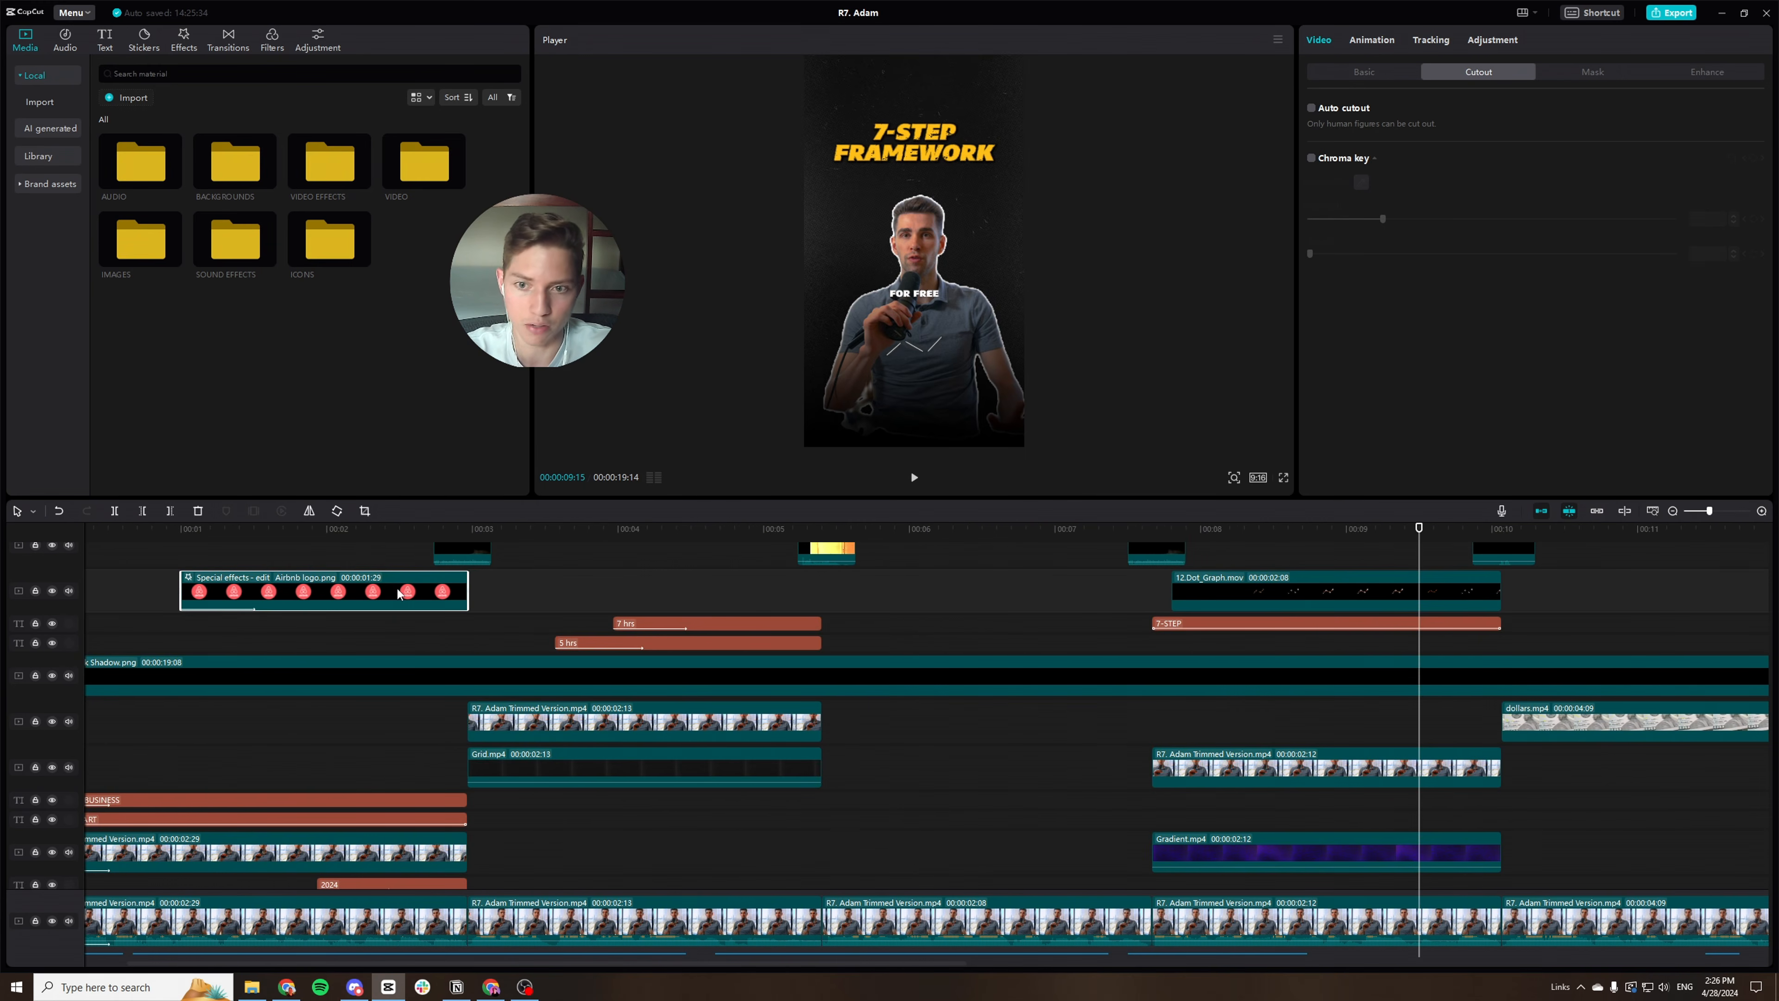
scroll(907, 678, right, 4)
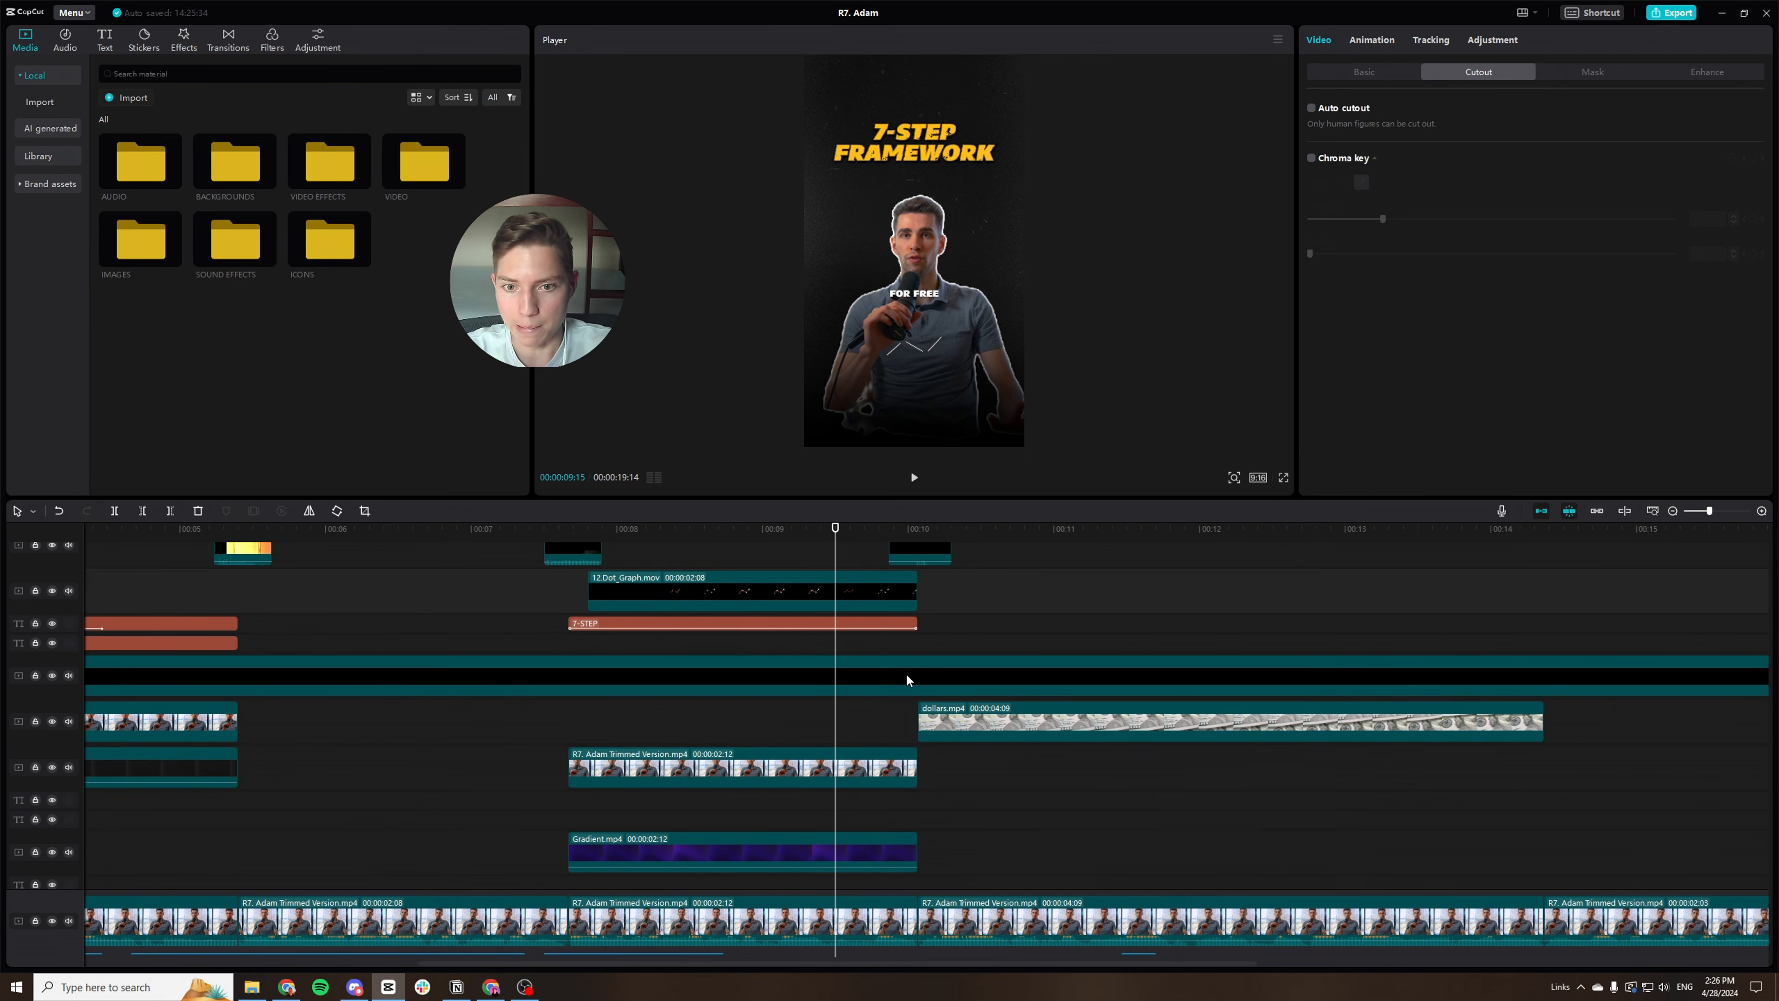
Apply the favorite Play Pendulum effect to 12.Dot_Graph.mov with twist 0, strength 30 and speed 91.
click(185, 38)
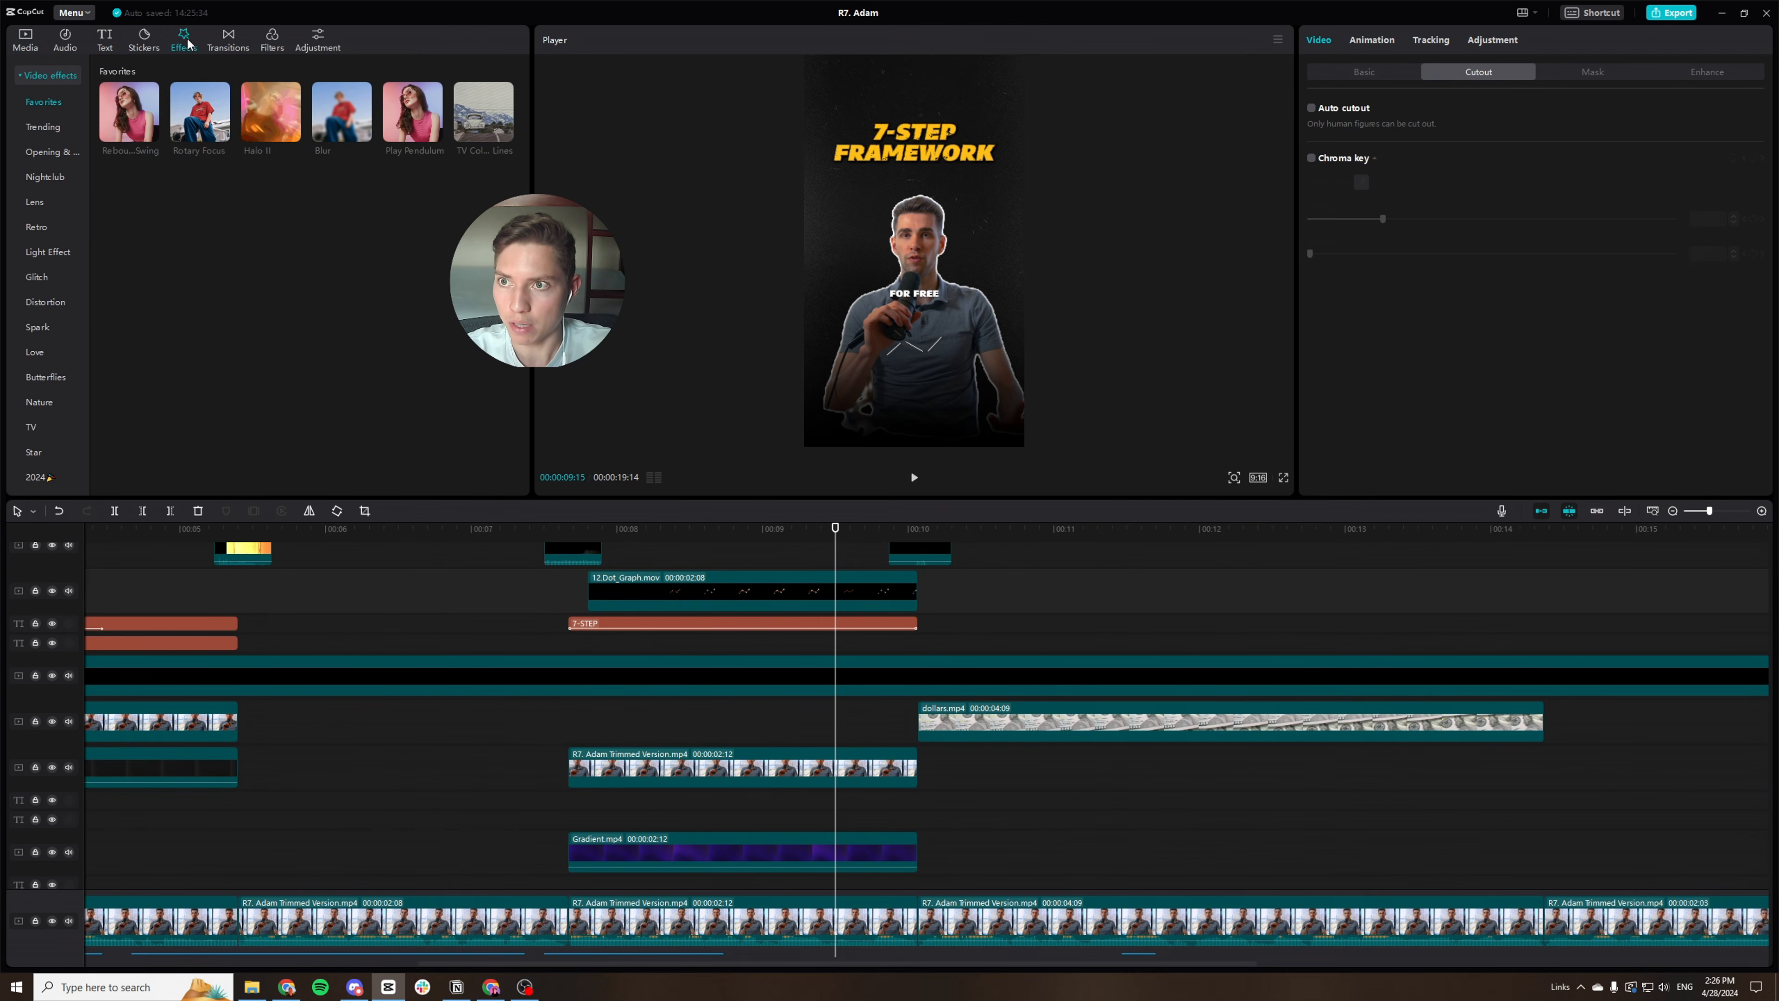
drag(403, 105, 701, 591)
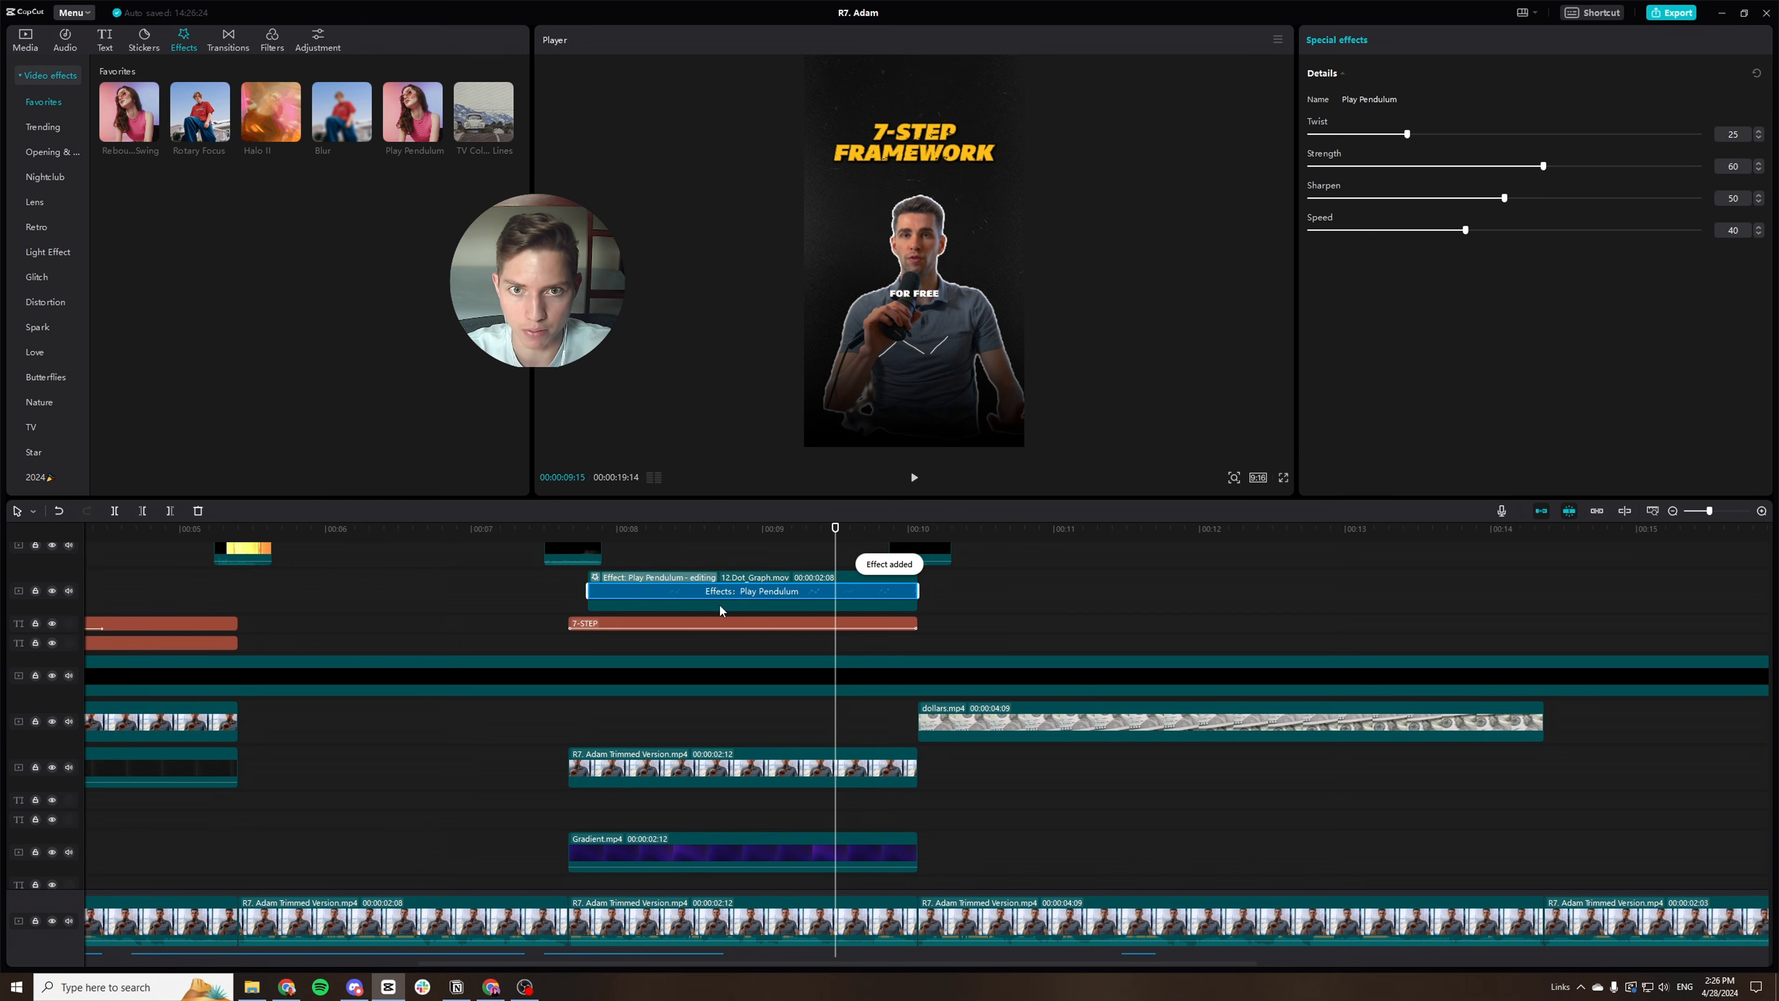
drag(1407, 134, 1309, 136)
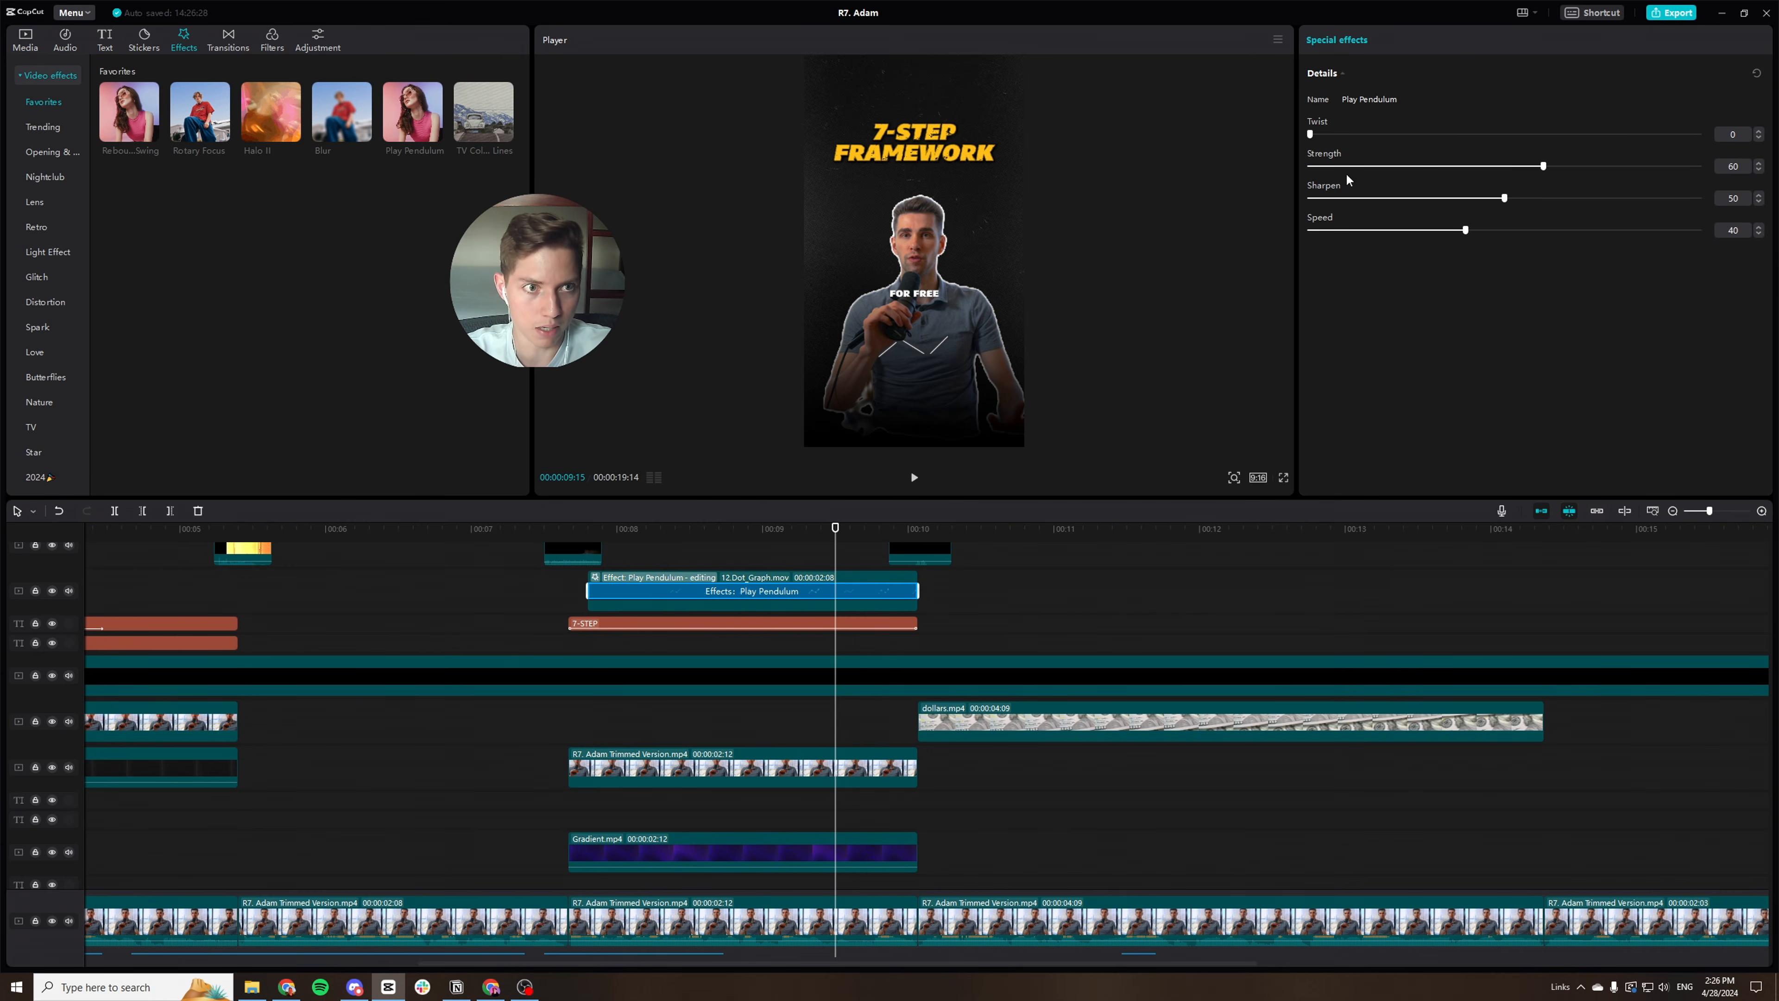
drag(1465, 231, 1649, 230)
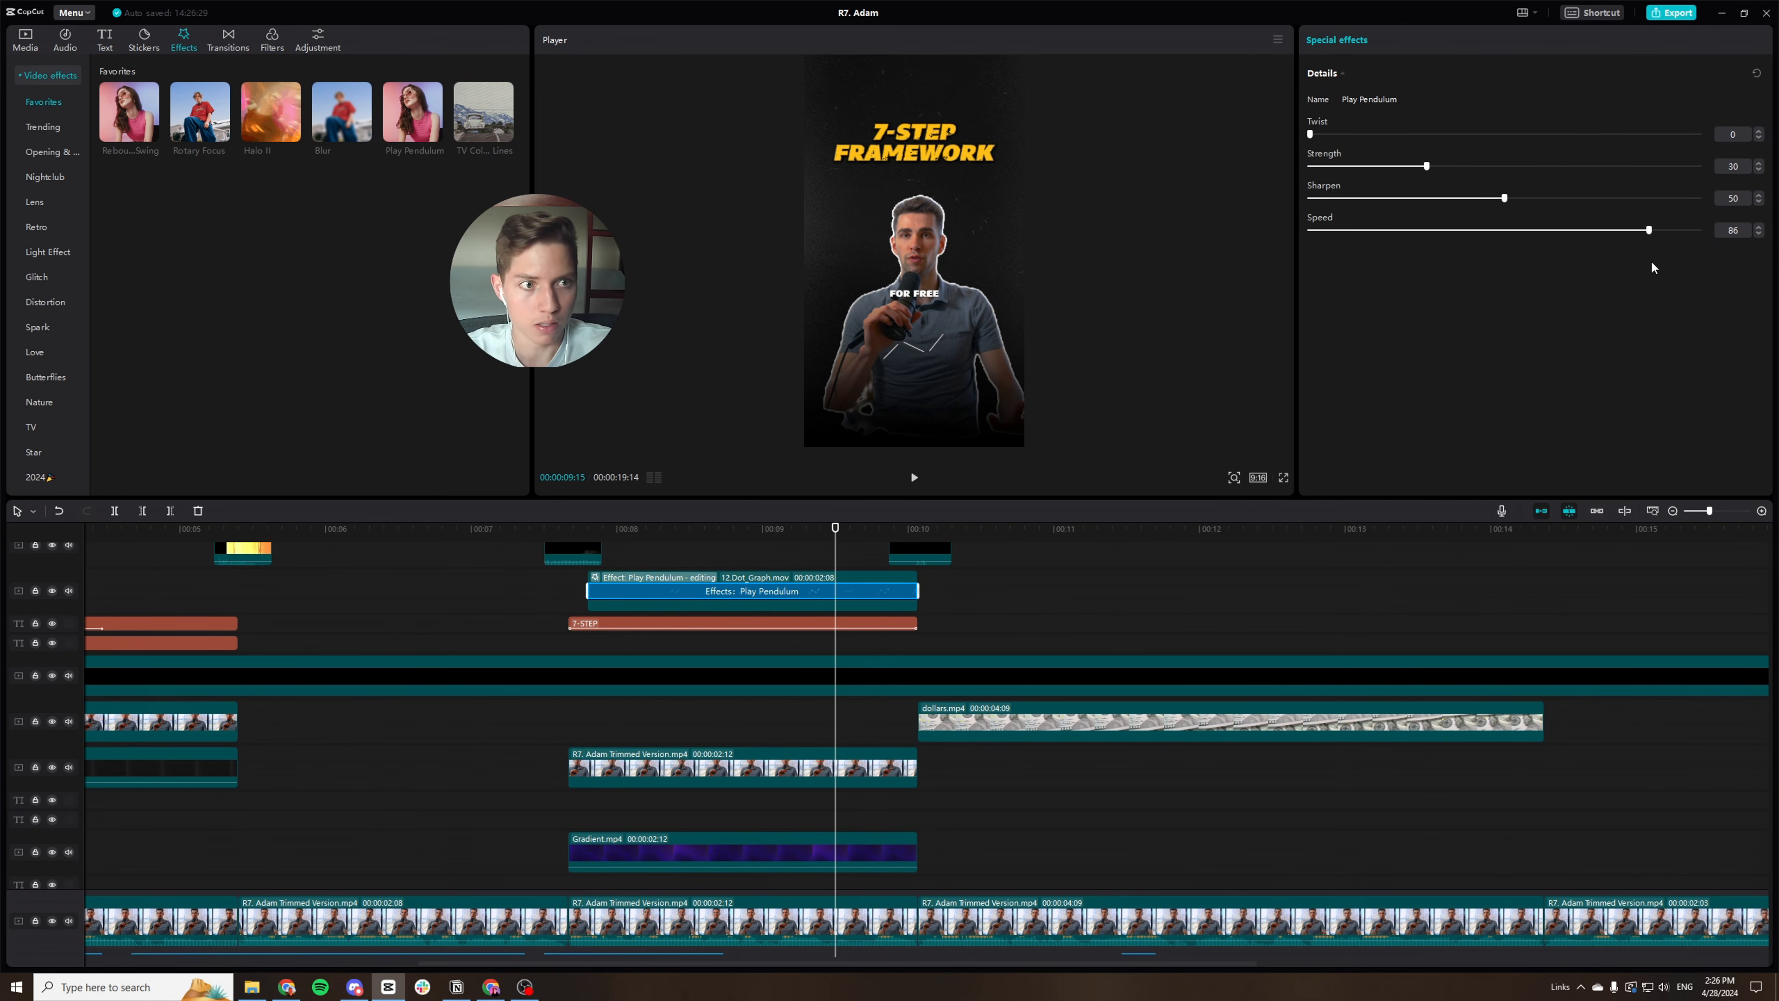
Play the 7-STEP FRAMEWORK section in full screen to review the graph icon's swinging motion.
click(540, 531)
key(space)
key(ctrl+shift+f)
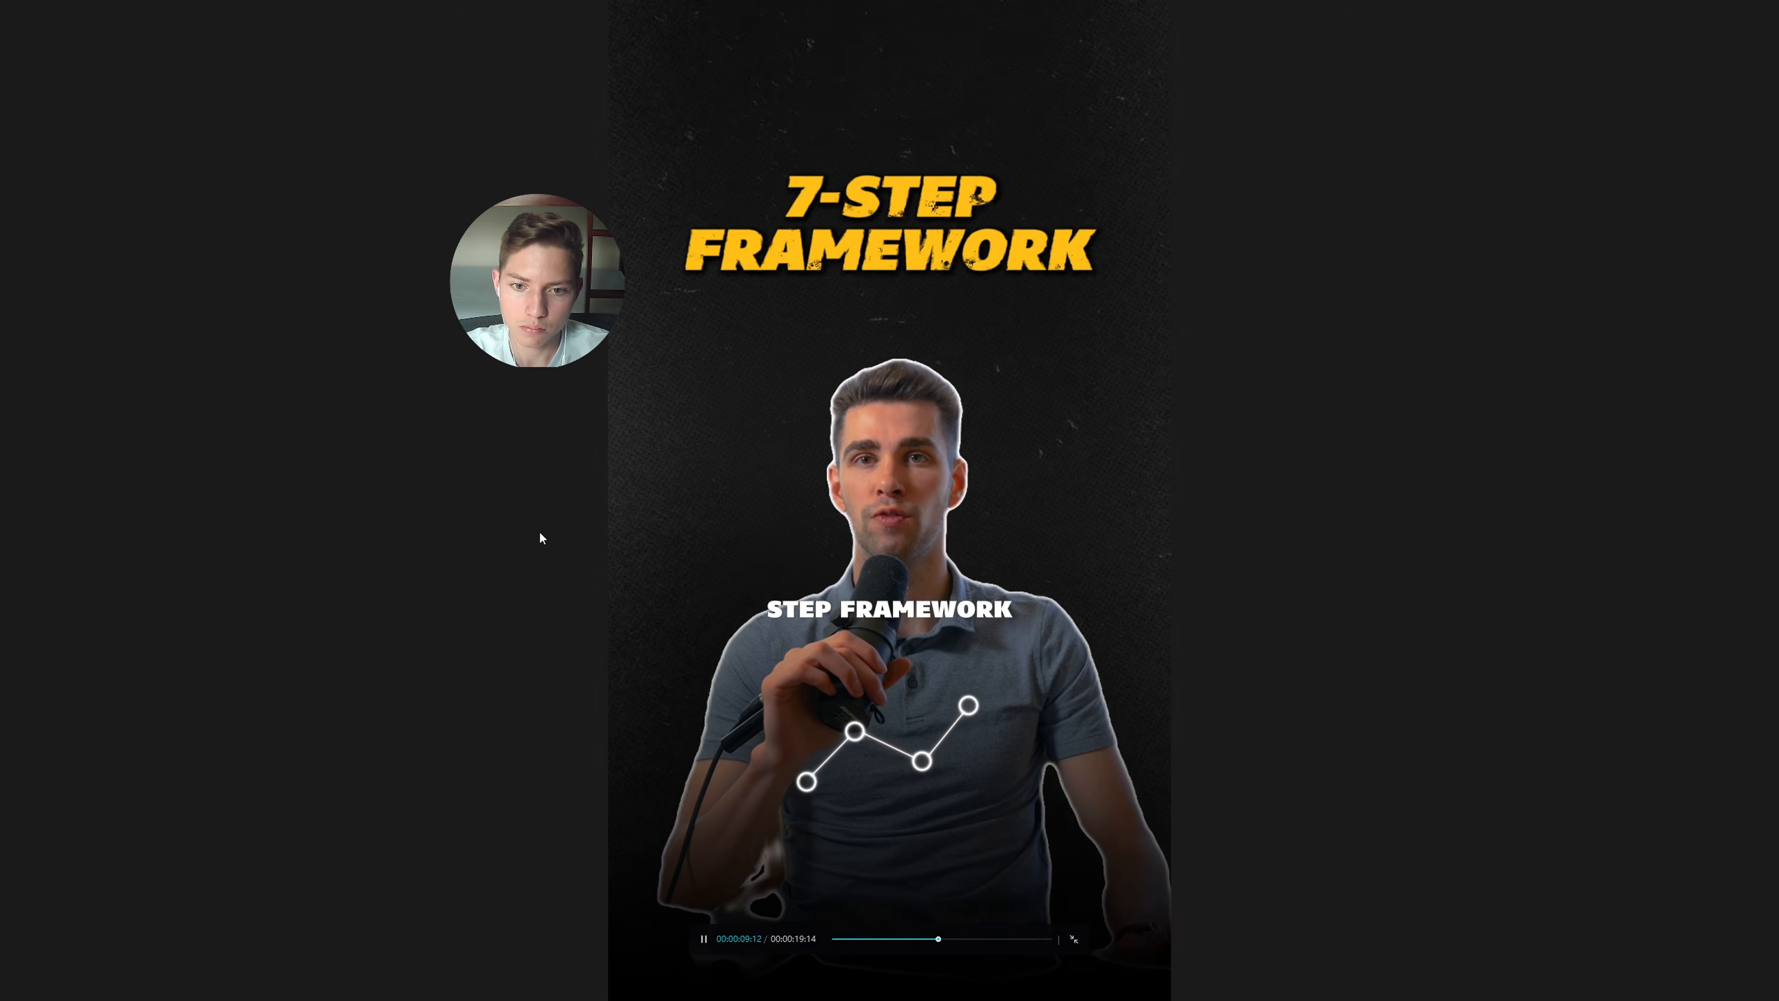
key(space)
key(Escape)
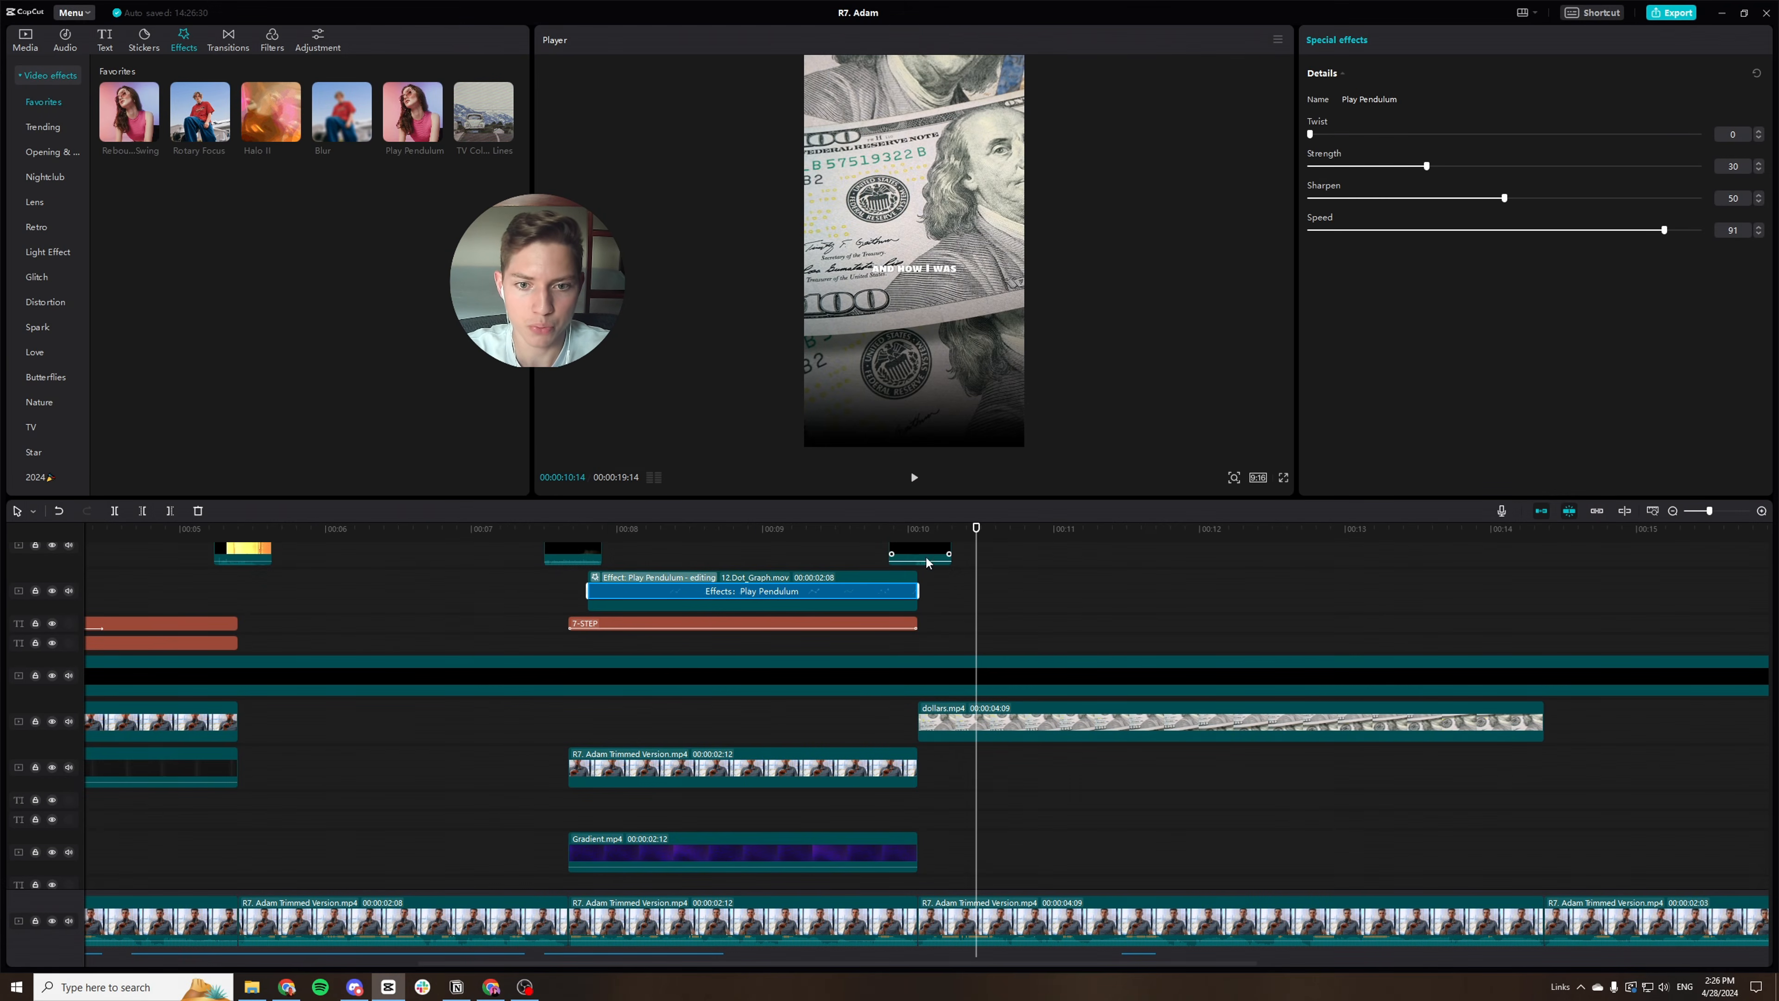
Select the dollars.mp4 clip and scrub through its captions to near its end.
click(1032, 722)
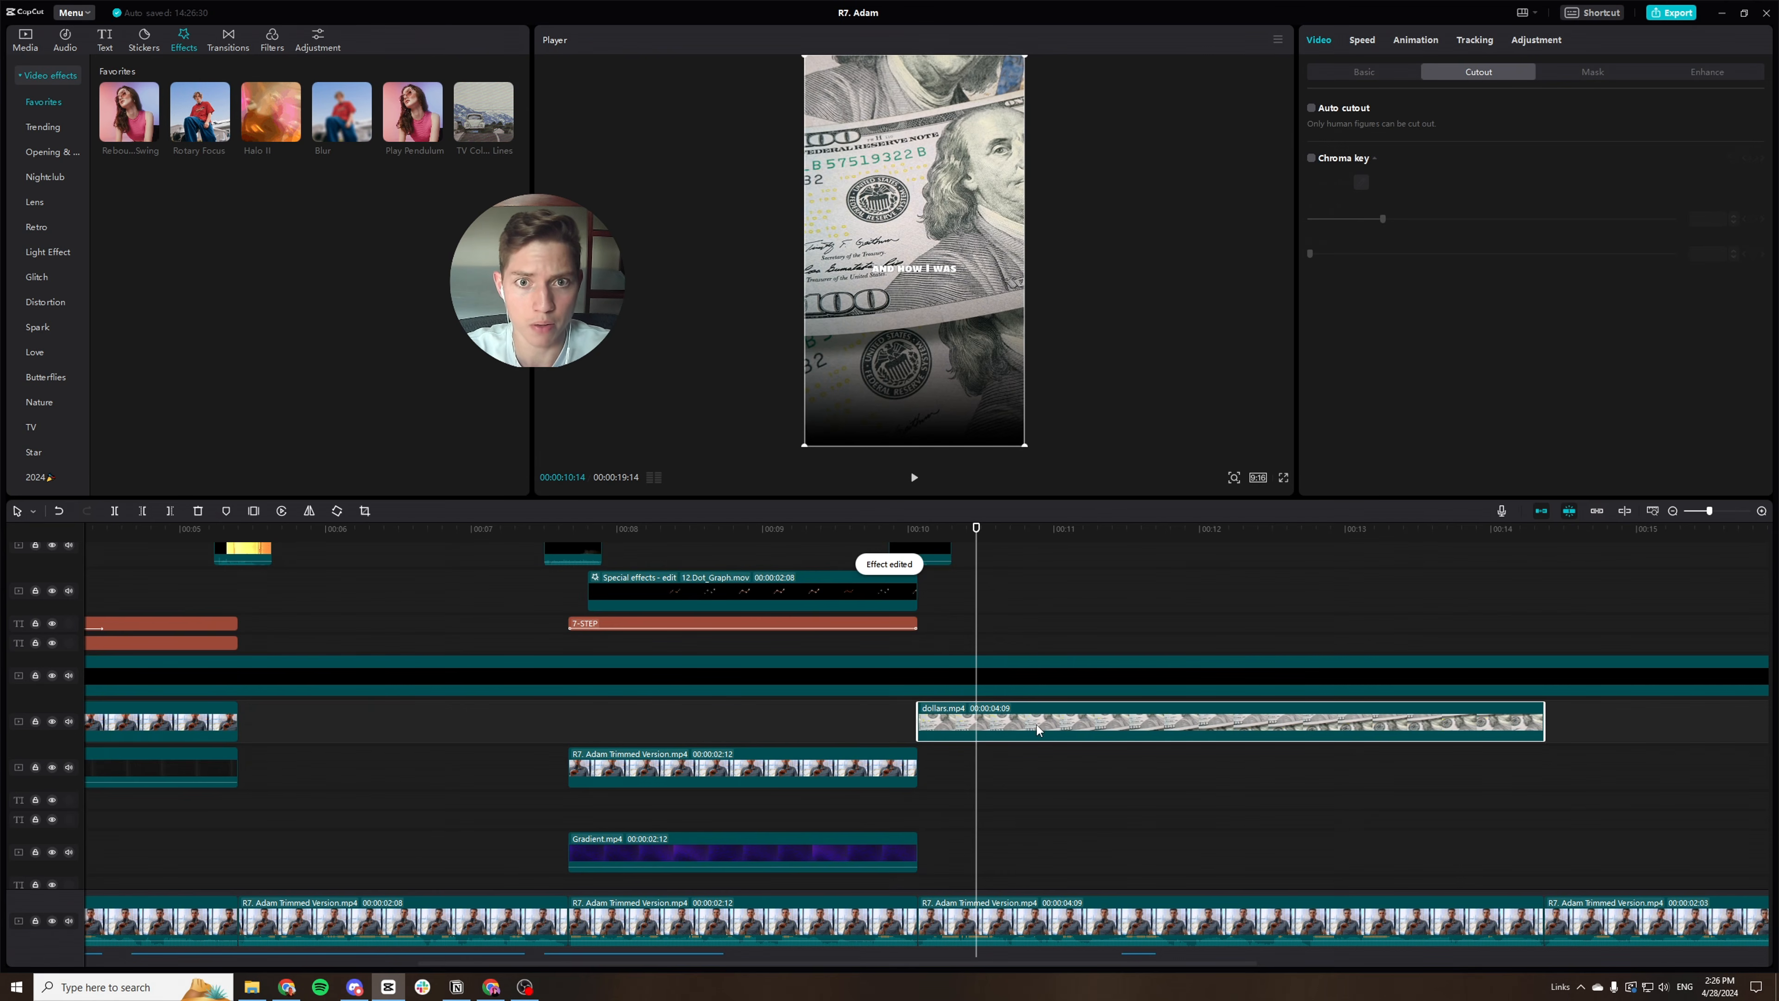
scroll(1036, 725, right, 3)
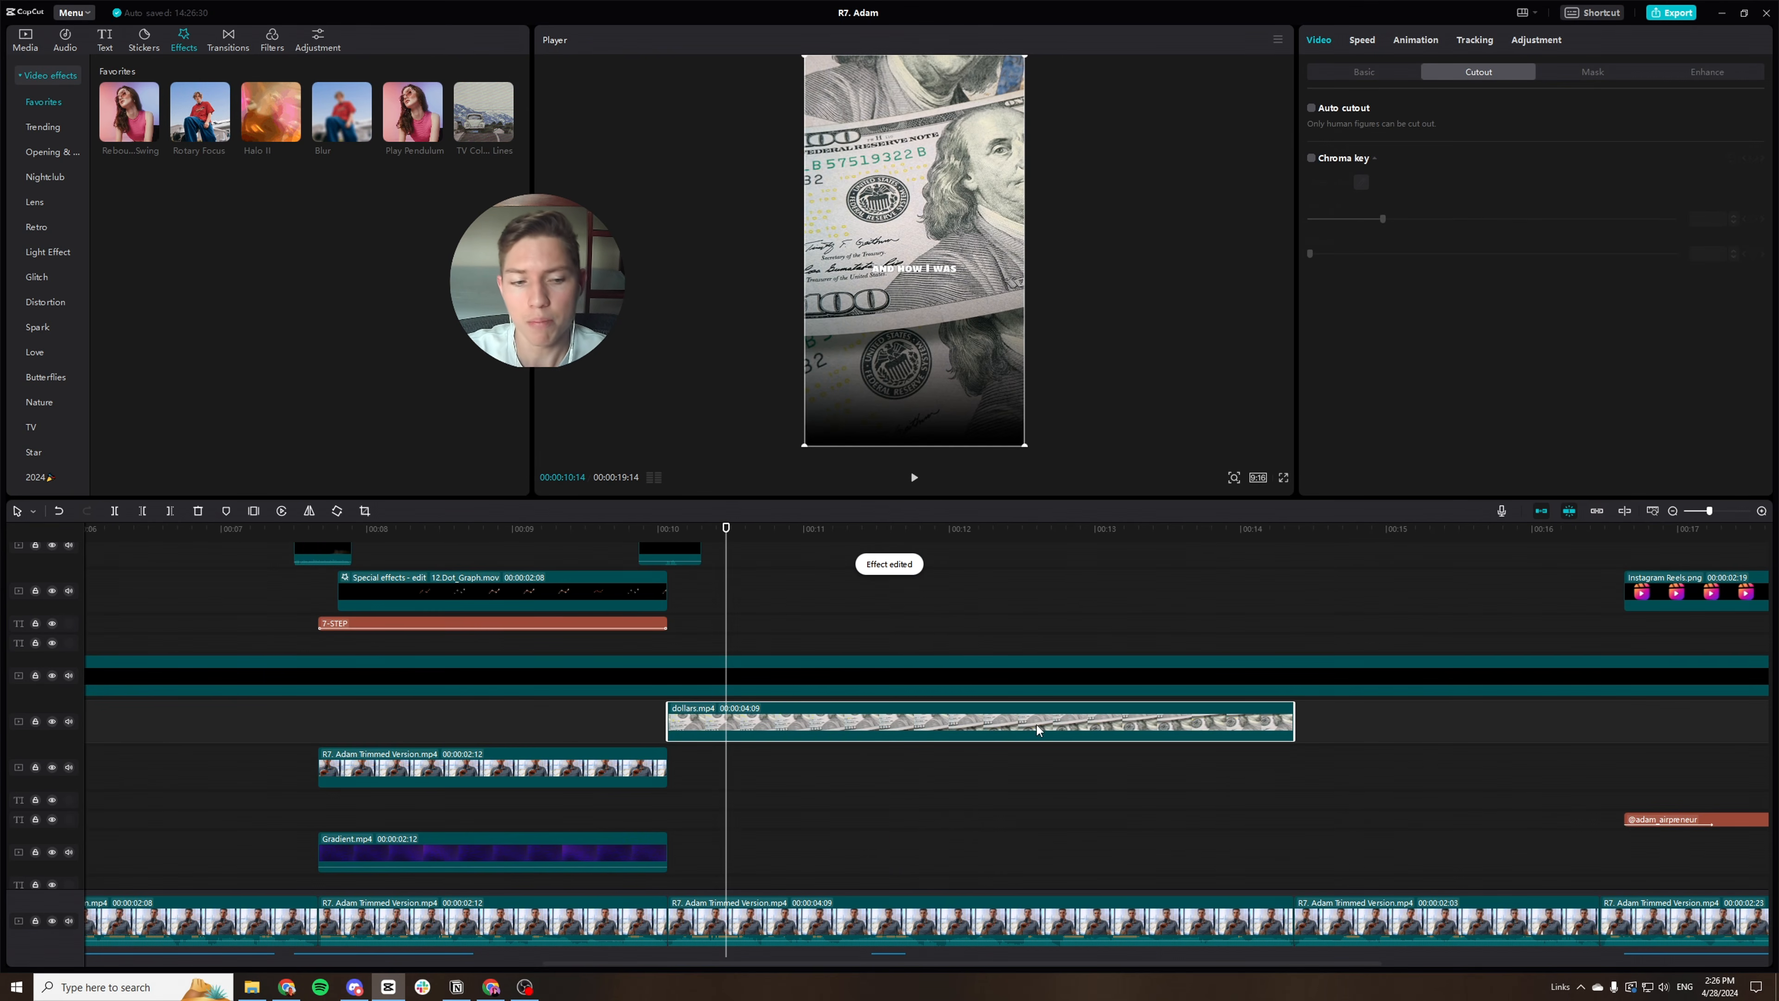
drag(719, 537, 1190, 626)
Delete the Instagram Reels.png clip above the closing section, with the "the word blueprint" caption in view.
scroll(1178, 619, right, 5)
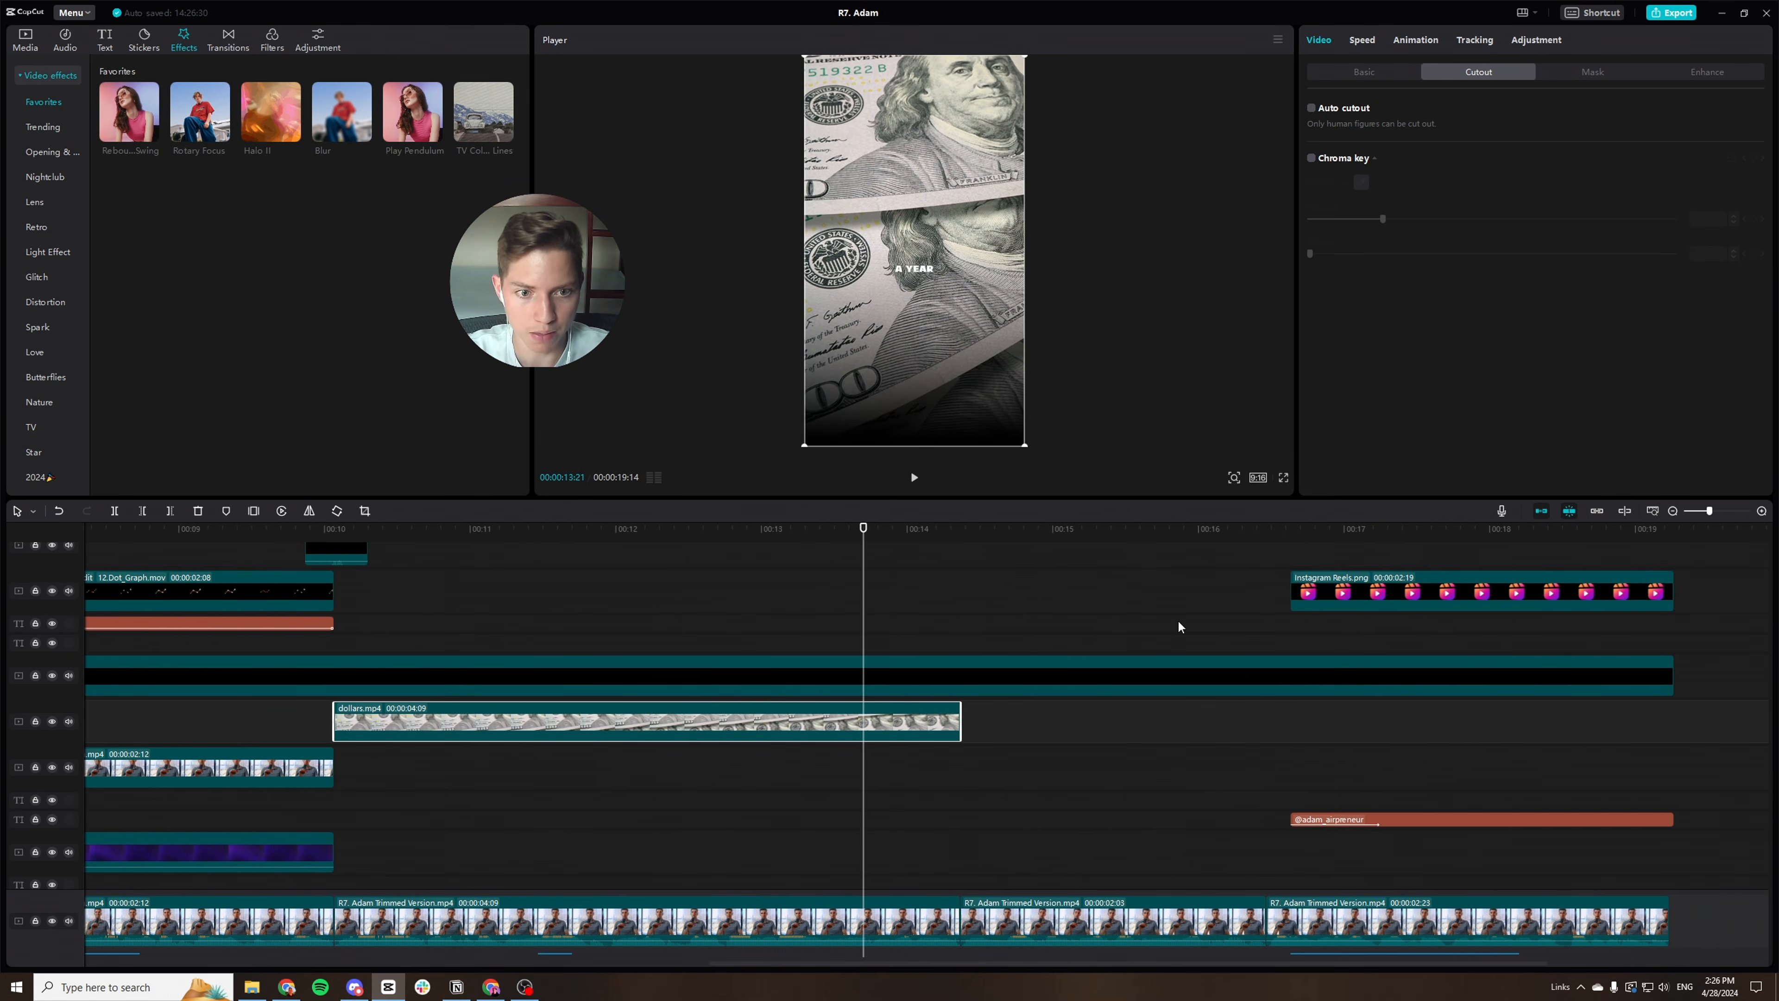
drag(699, 541, 1279, 597)
click(1283, 596)
key(Delete)
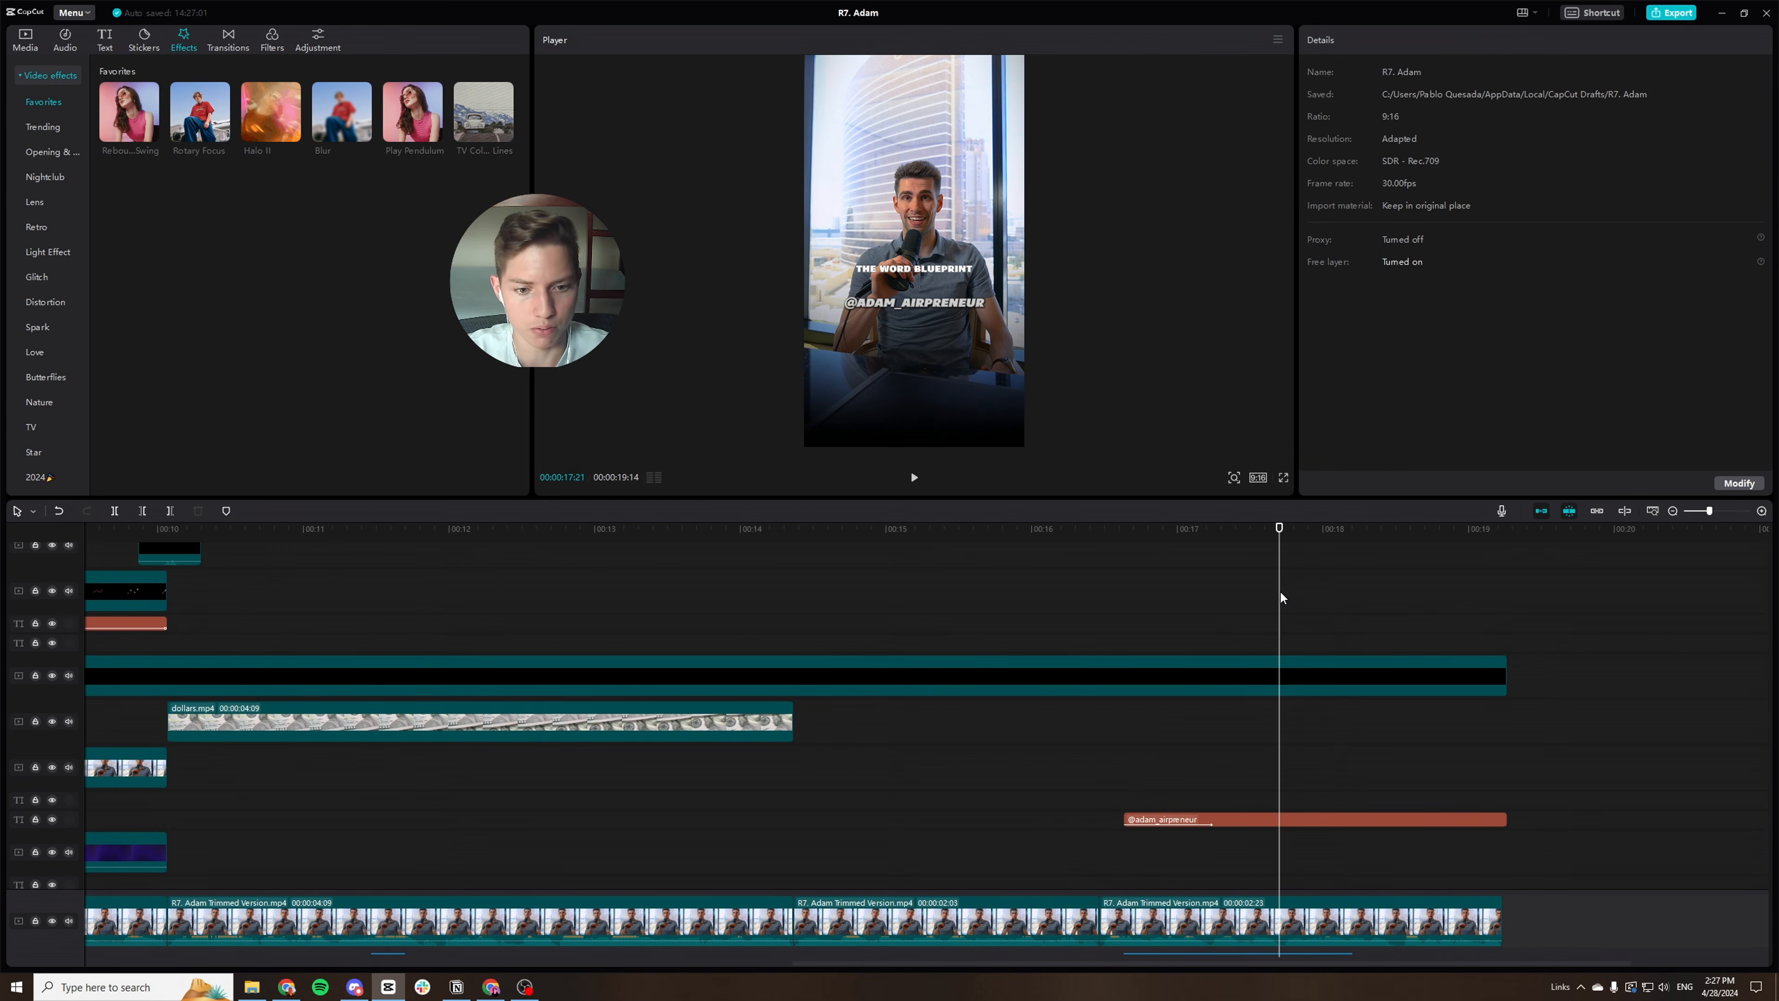
Extend the start of the Instagram handle text clip back to the beginning of the closing talking-head clip.
click(1156, 824)
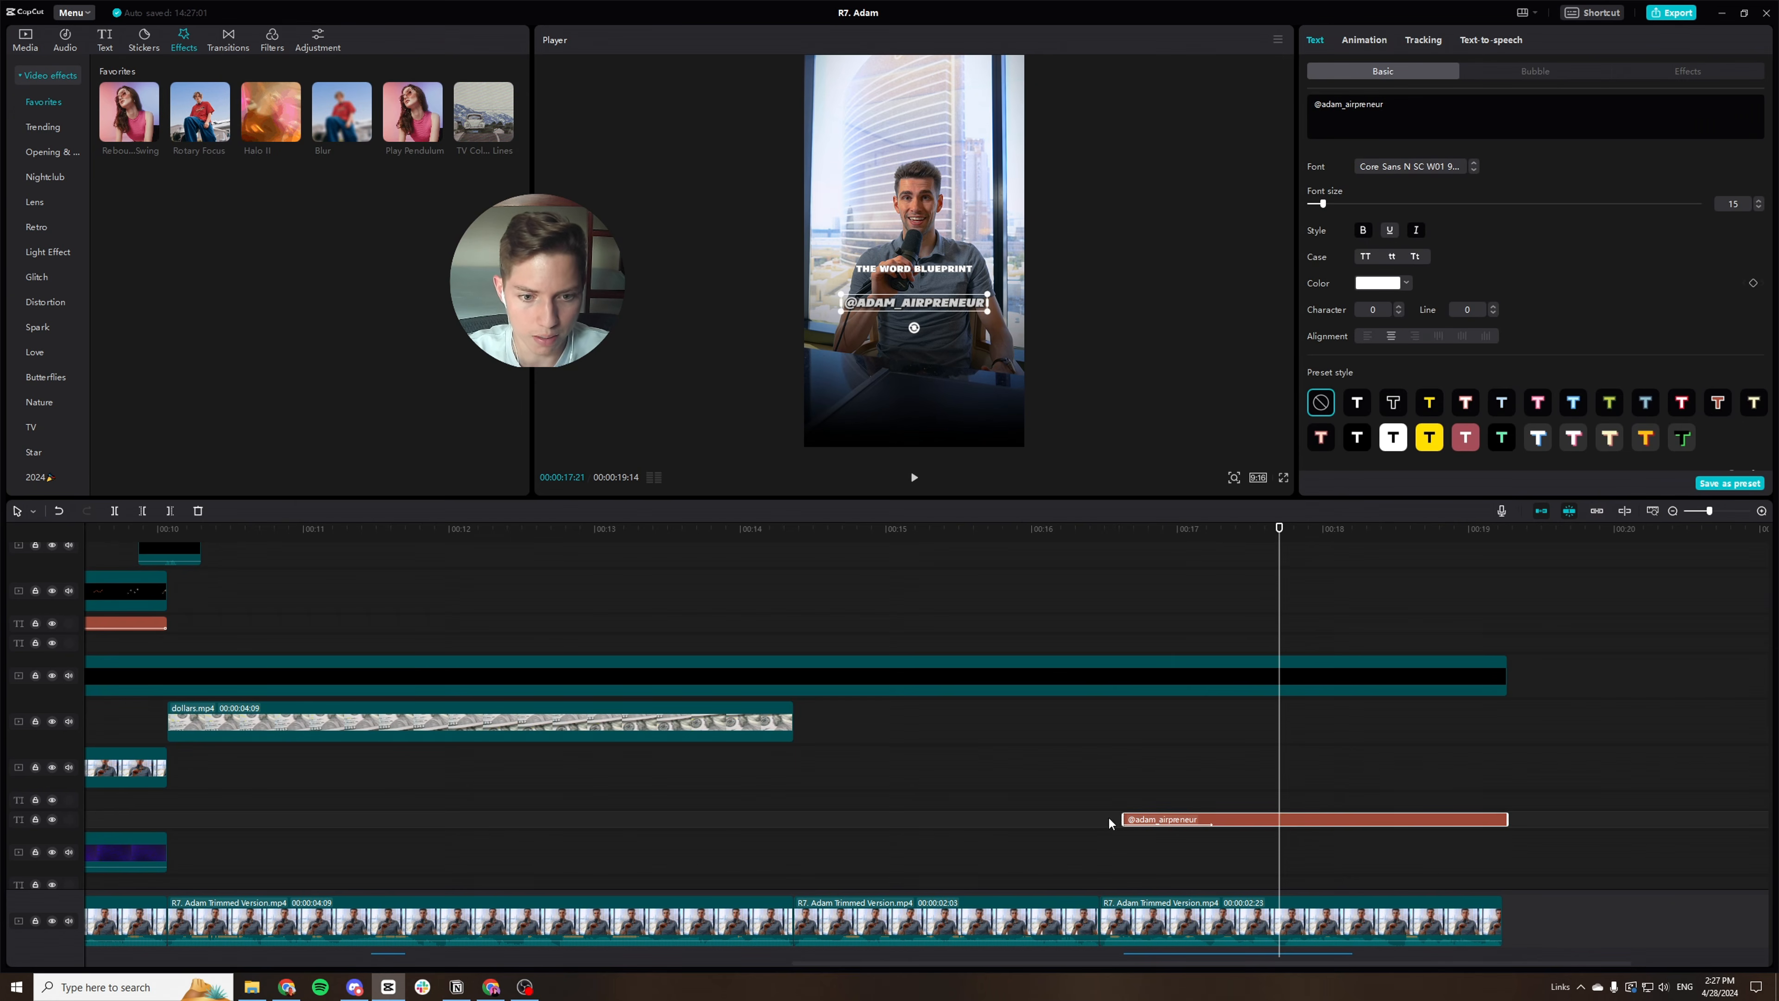
drag(1121, 825, 1093, 820)
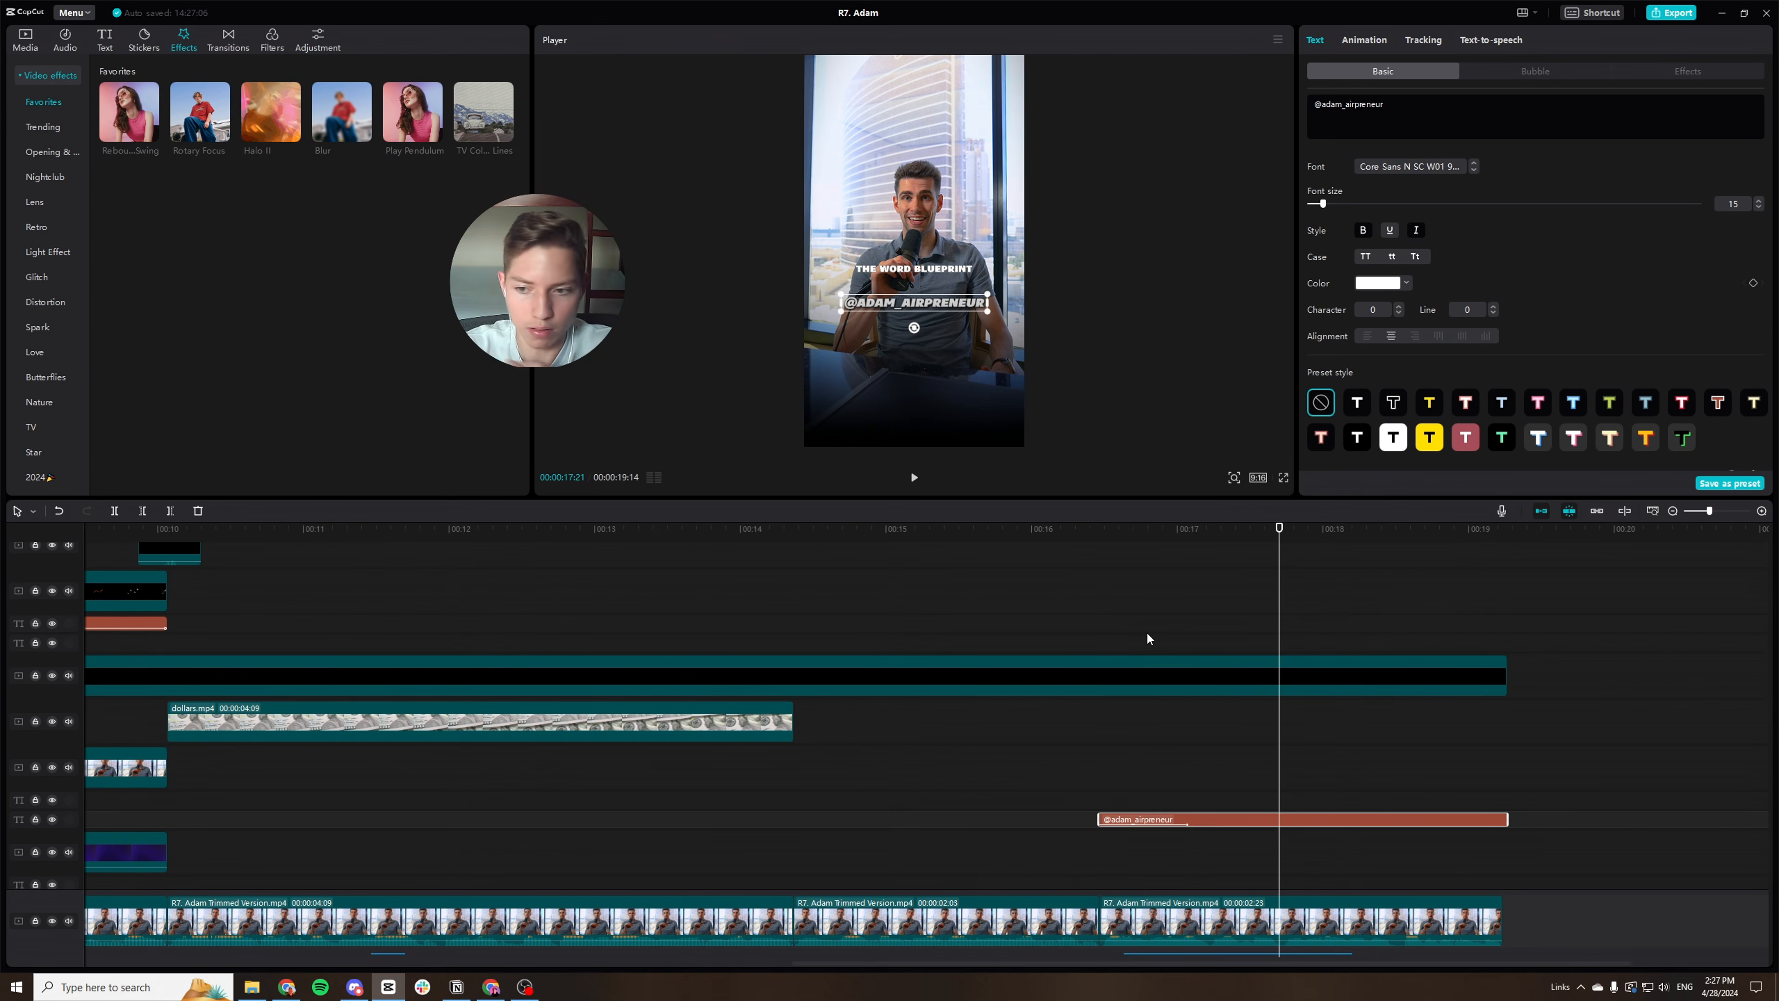
scroll(595, 549, left, 3)
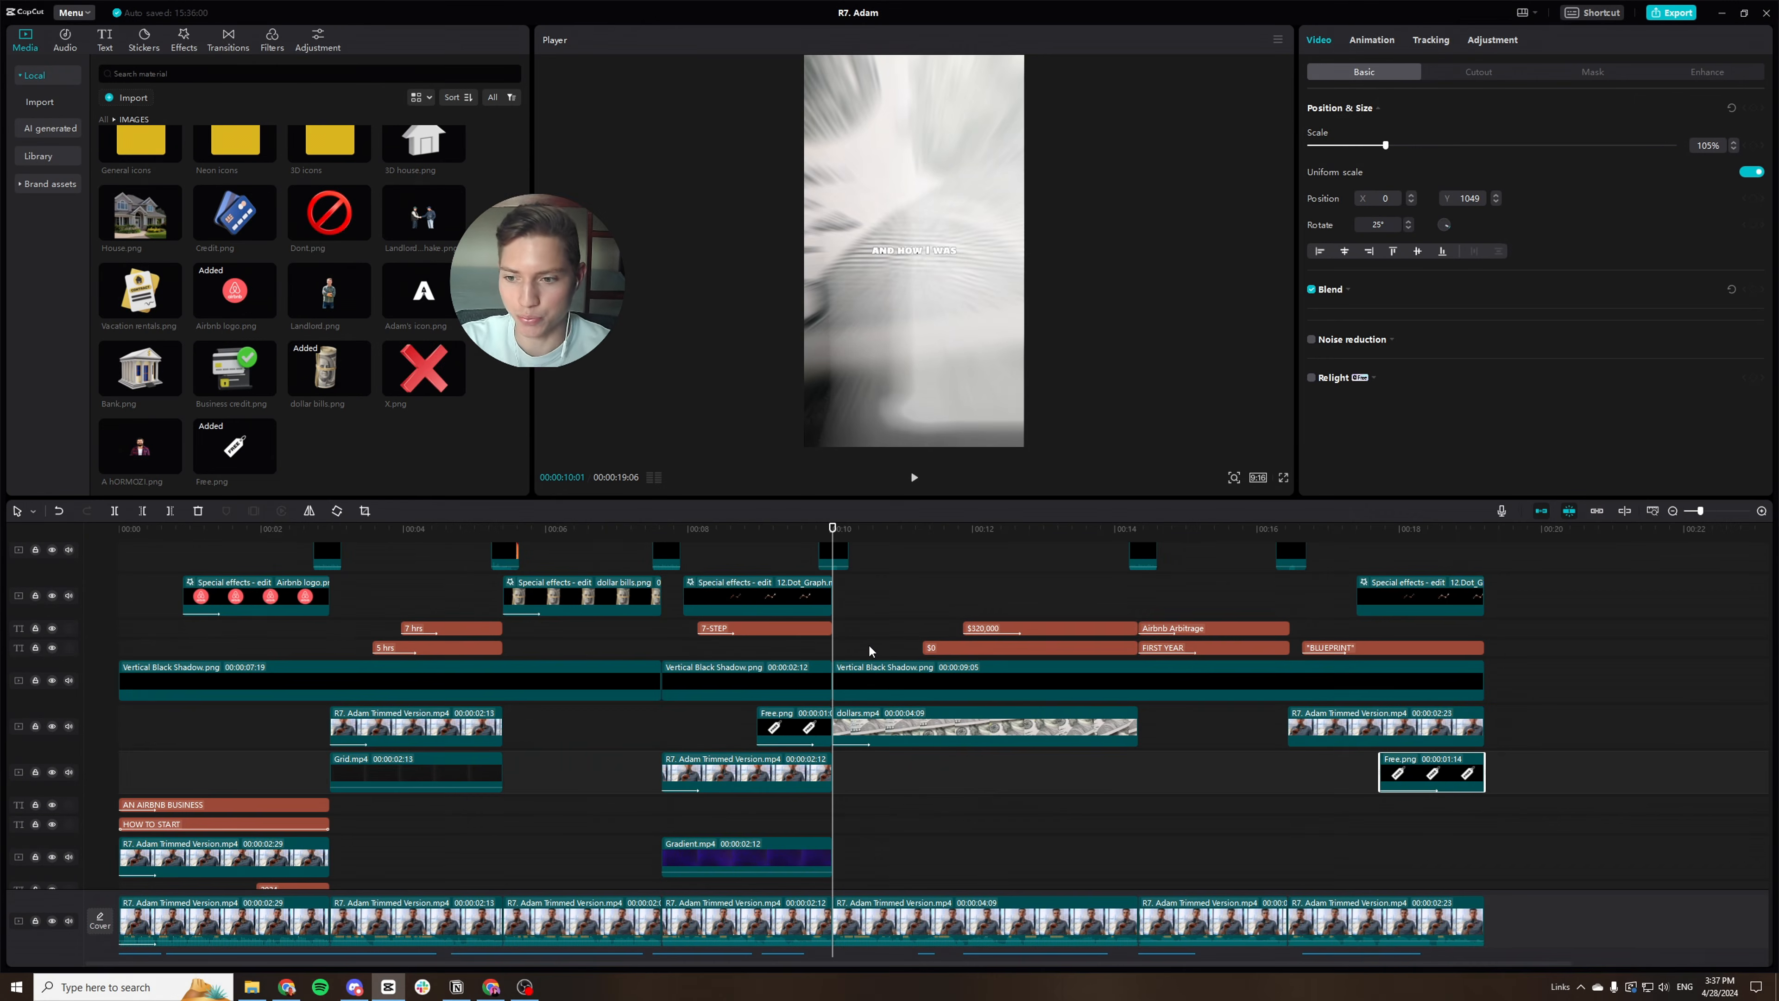
Review the closing "BLUEPRINT" section with the Free.png tag and the "to $320,000" section over the dollars background.
drag(827, 535, 1432, 579)
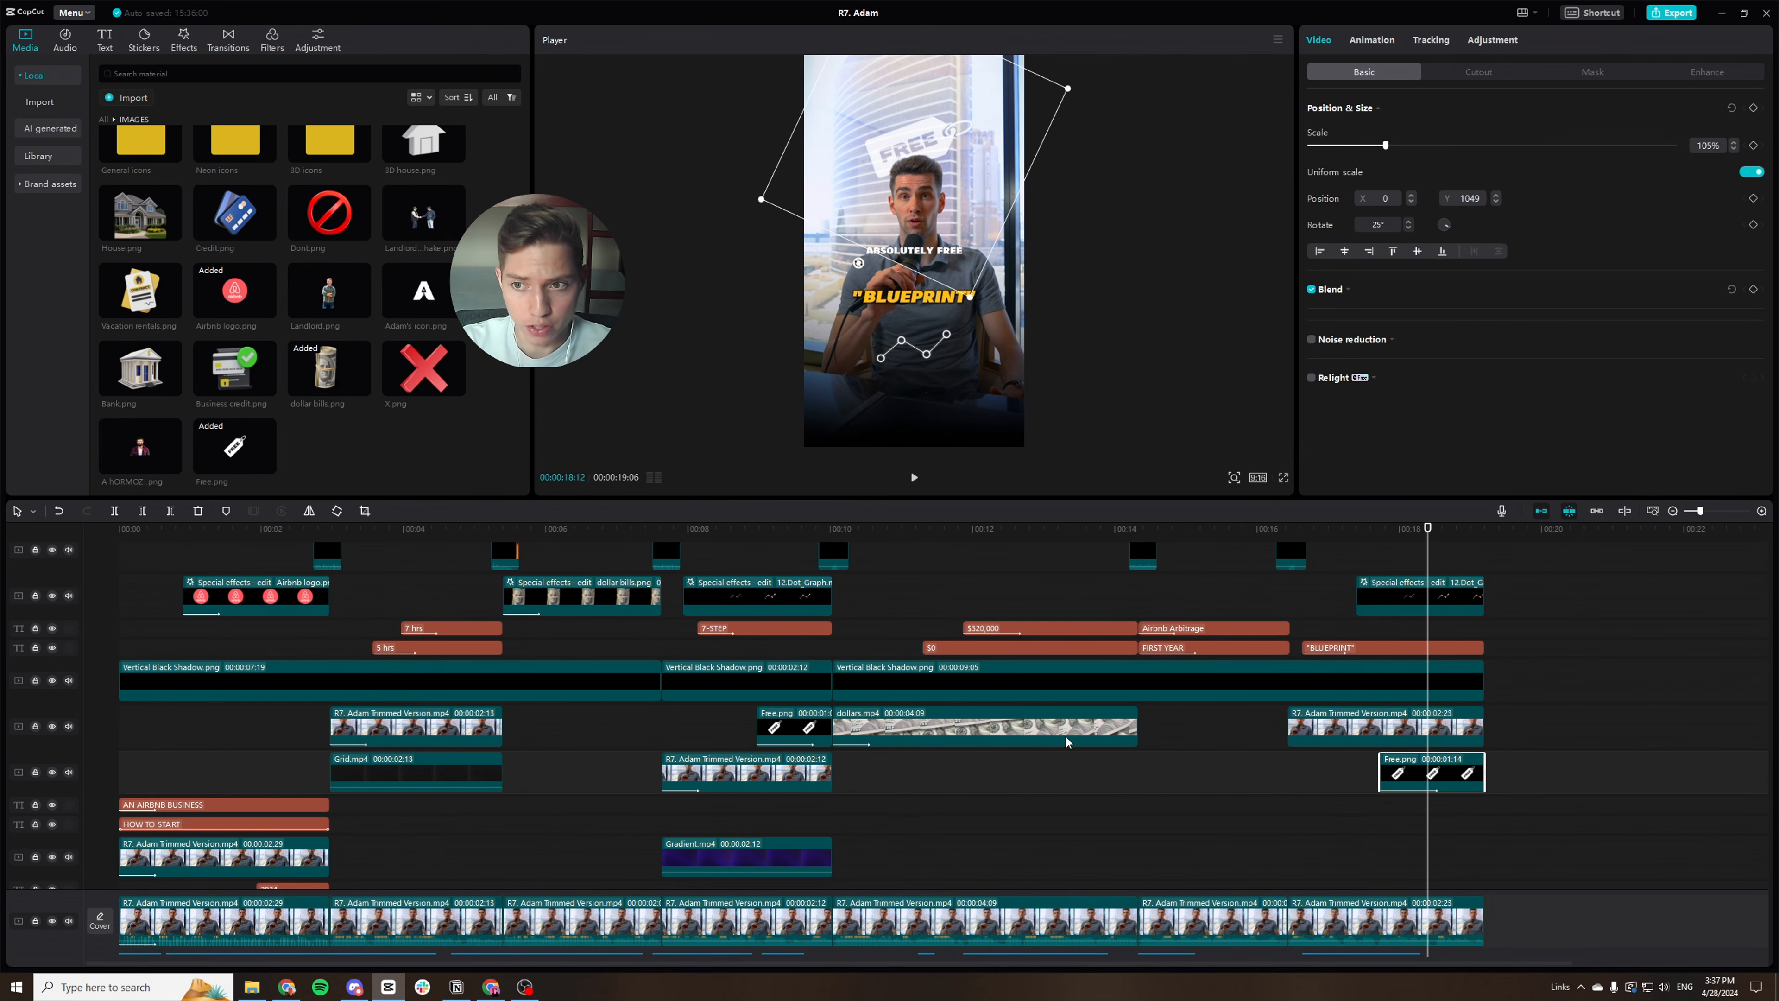
scroll(1033, 688, up, 1)
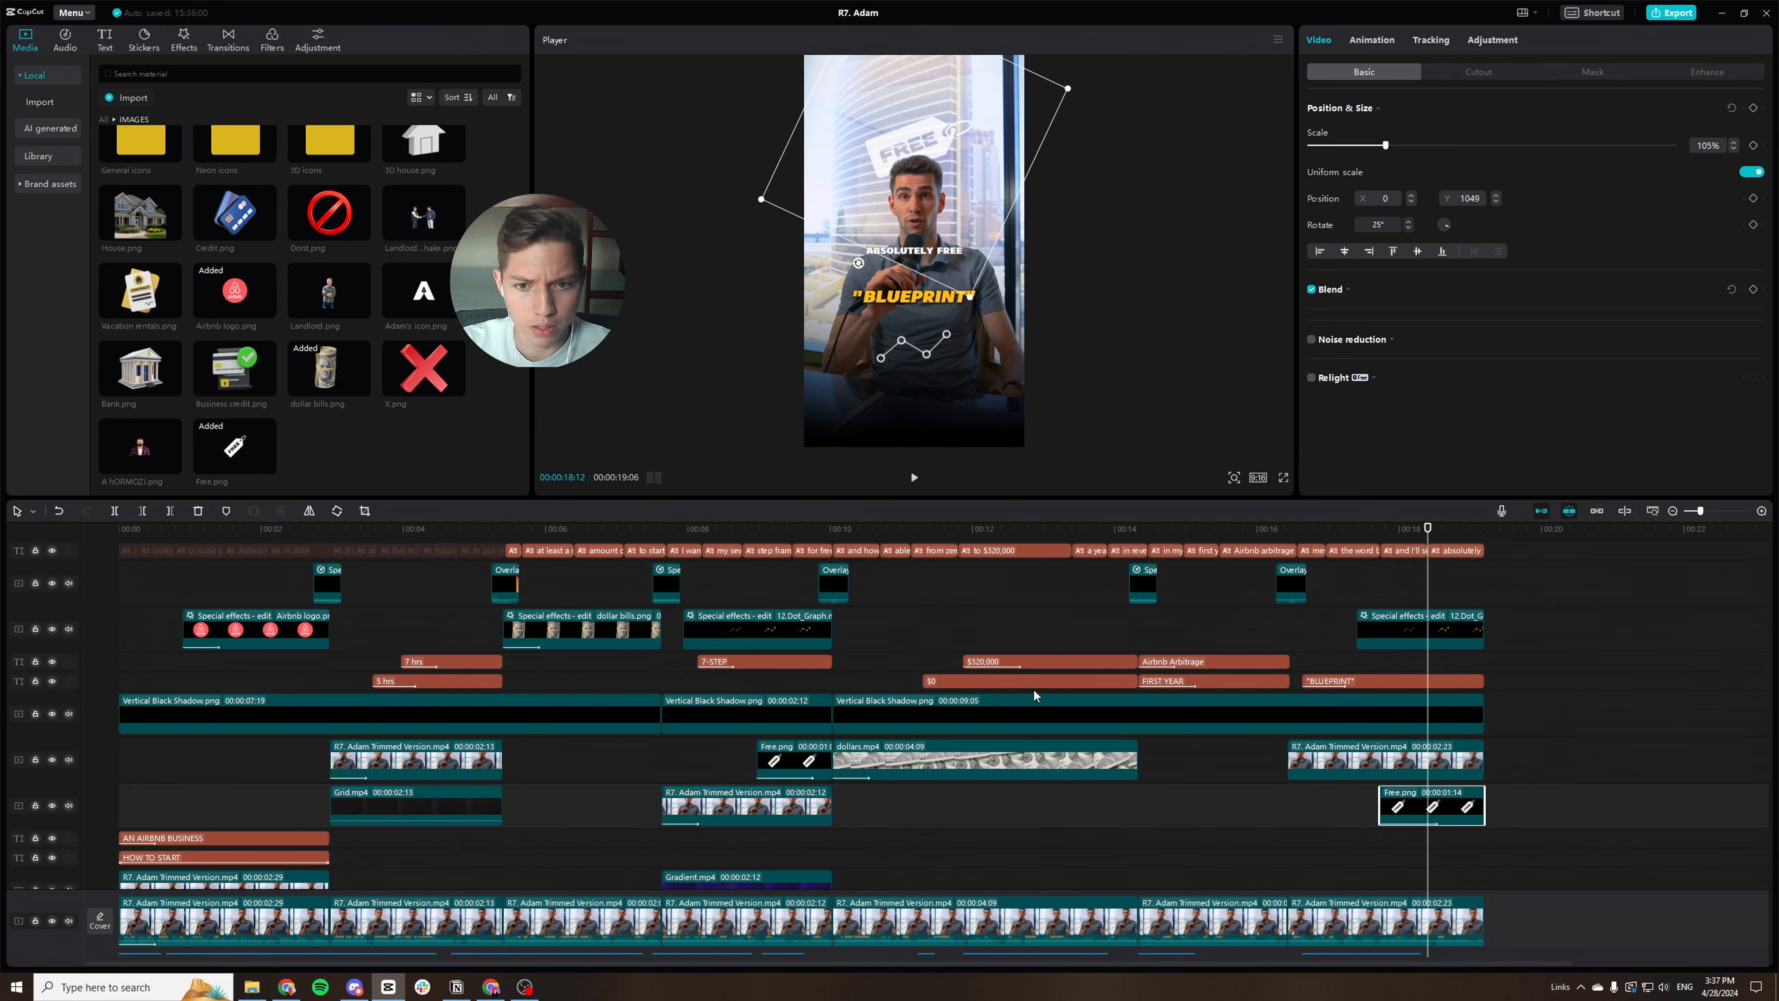
scroll(1033, 688, down, 1)
scroll(1033, 688, up, 1)
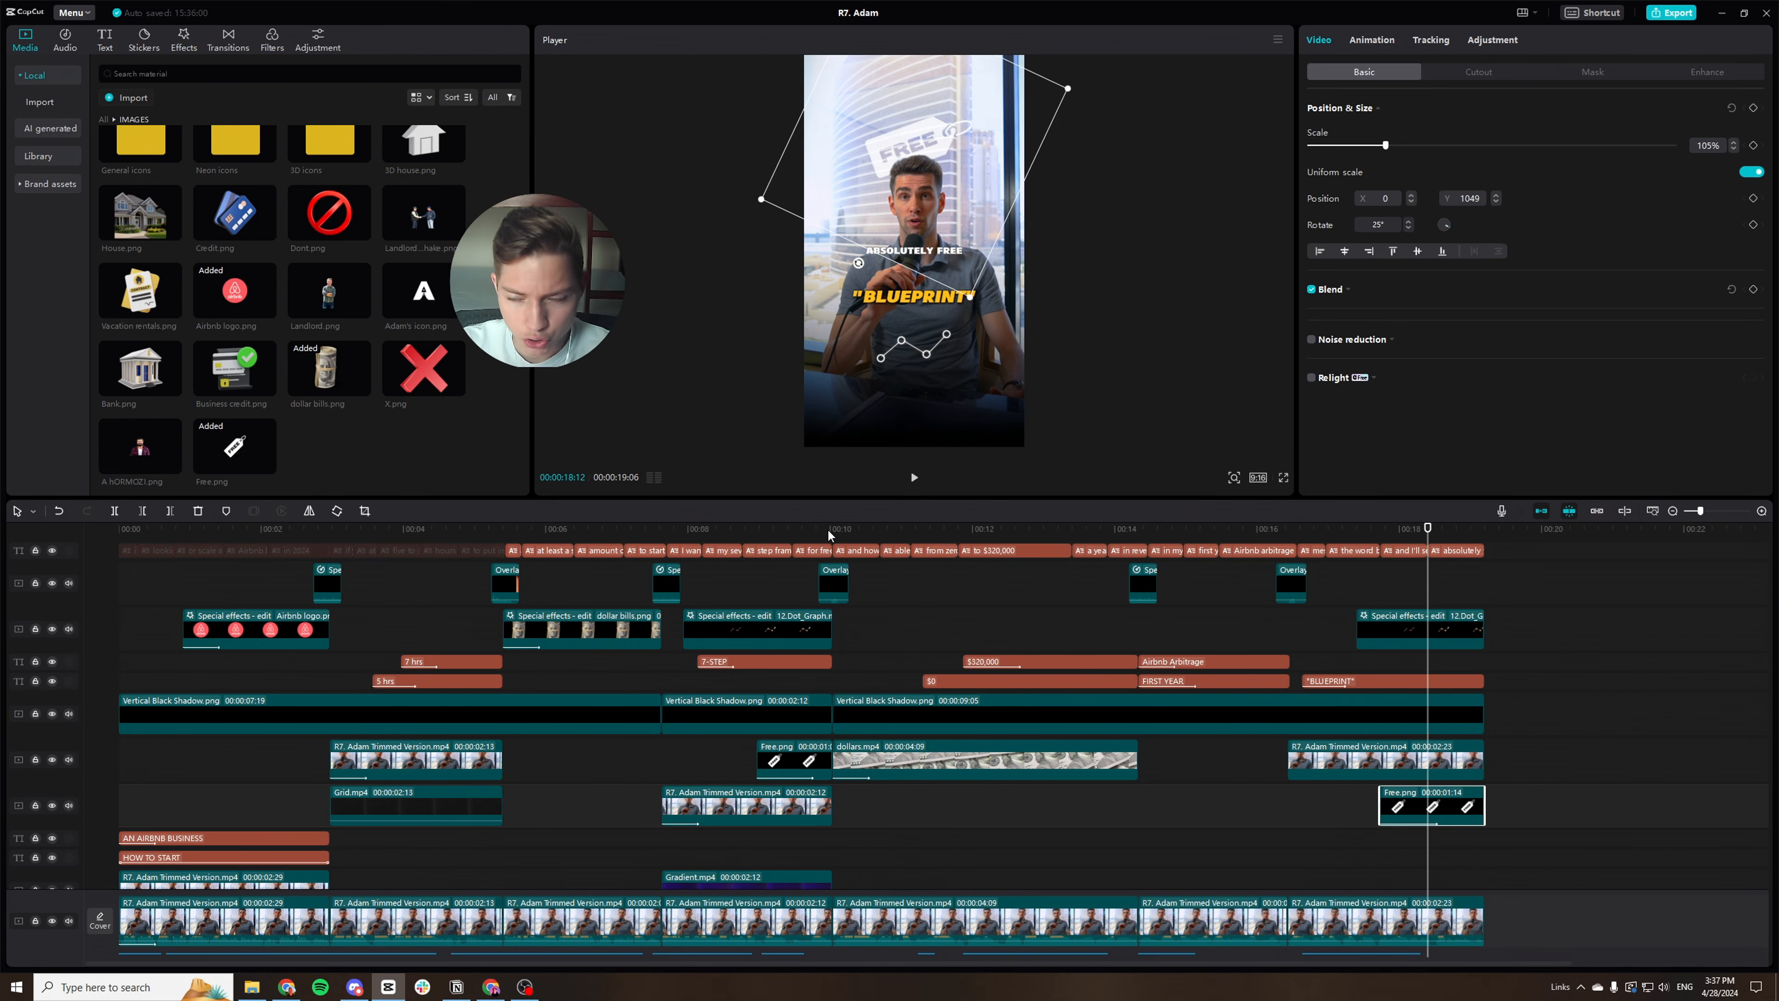
click(965, 530)
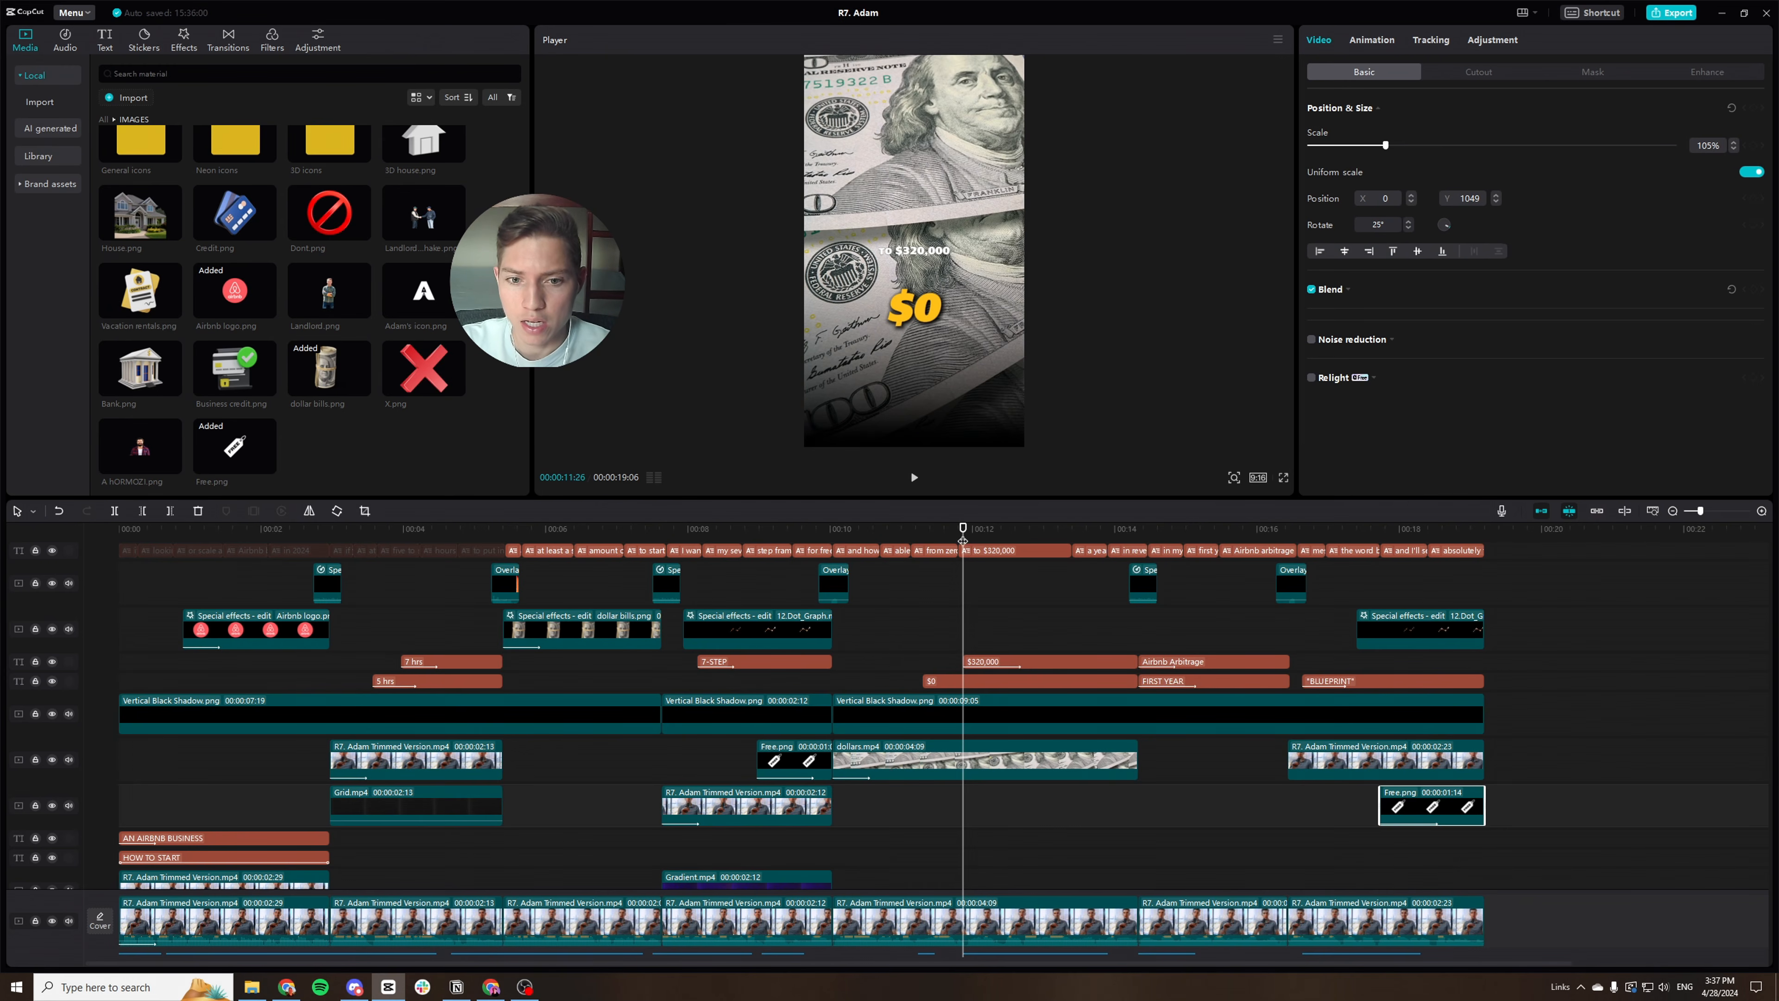
Return to the media library's root folder and examine the blend modes available for the selected Free.png clip.
scroll(179, 177, up, 2)
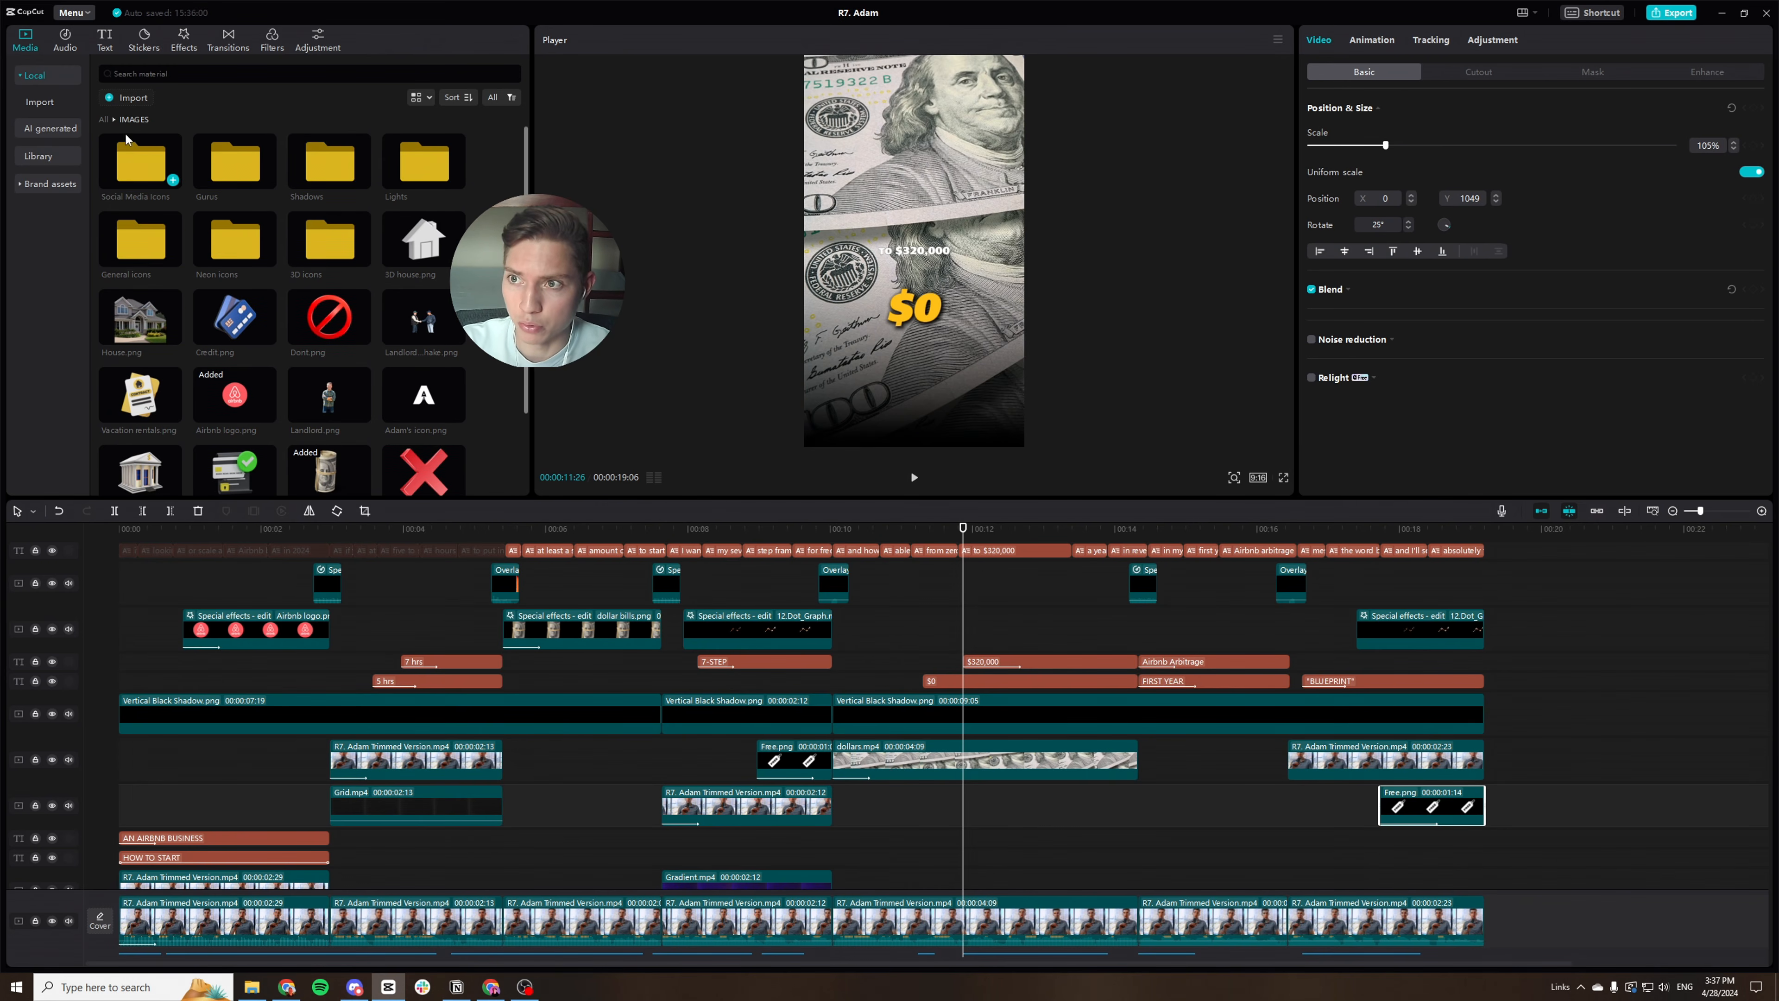
click(104, 121)
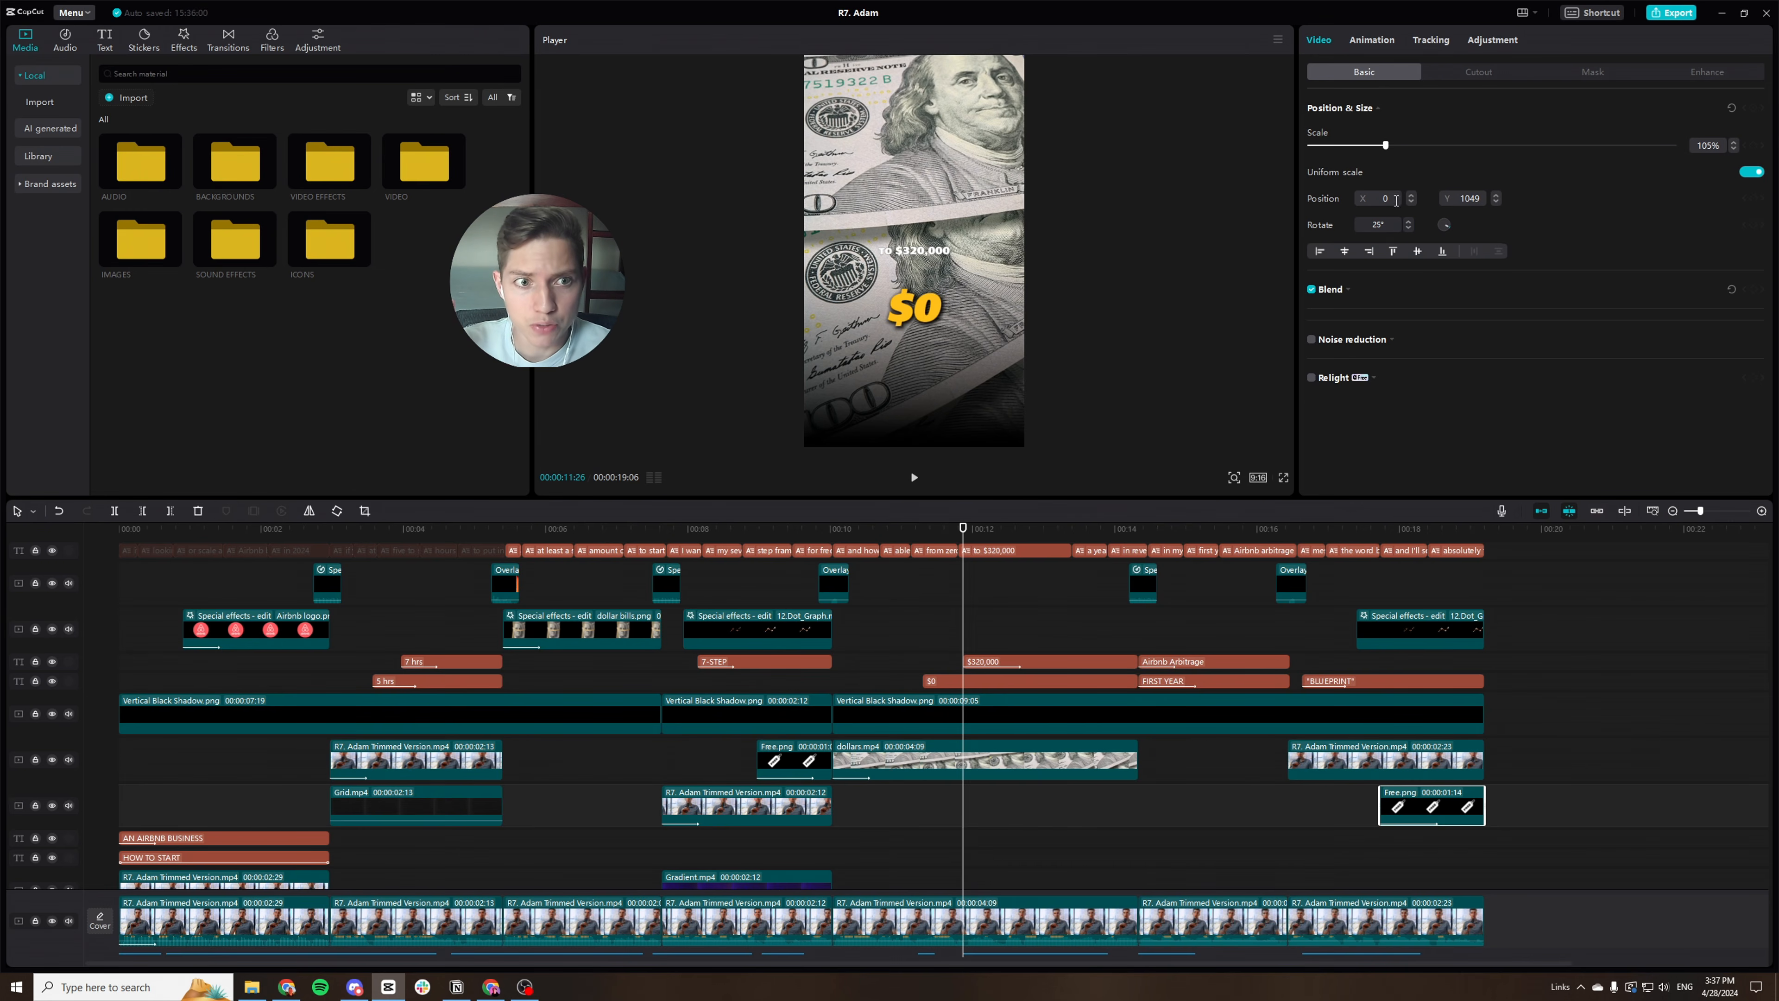
click(1370, 290)
click(1410, 315)
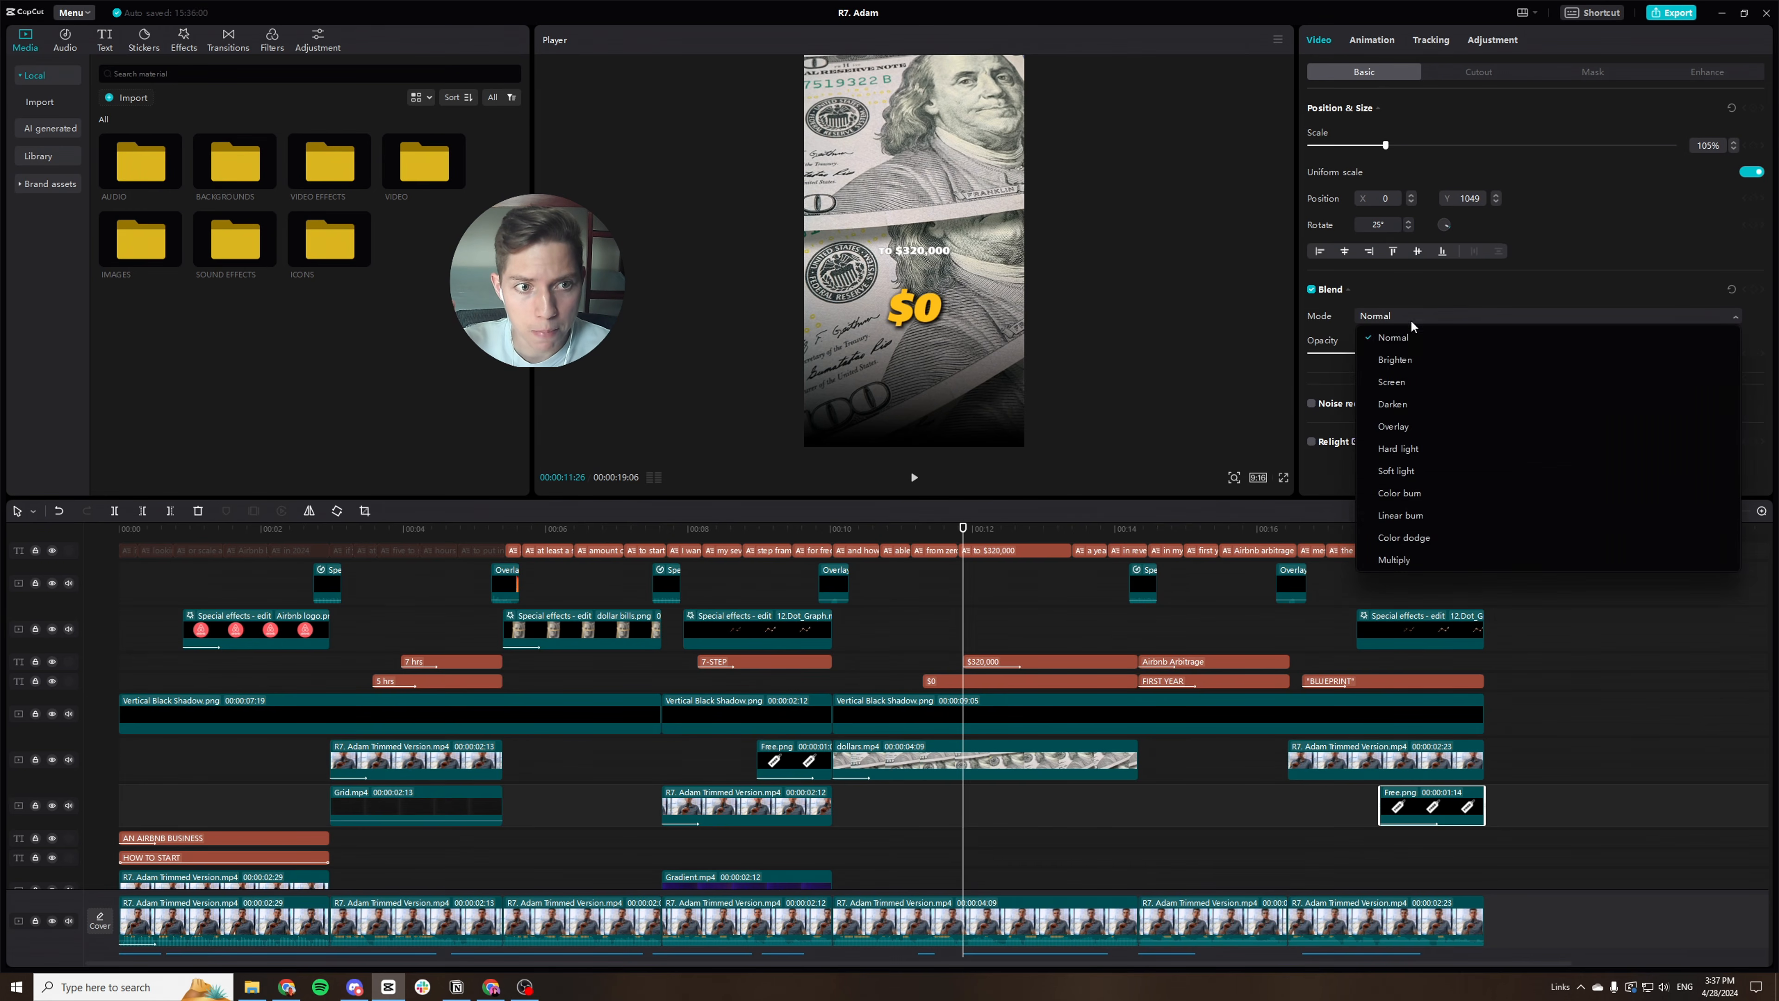
click(1411, 316)
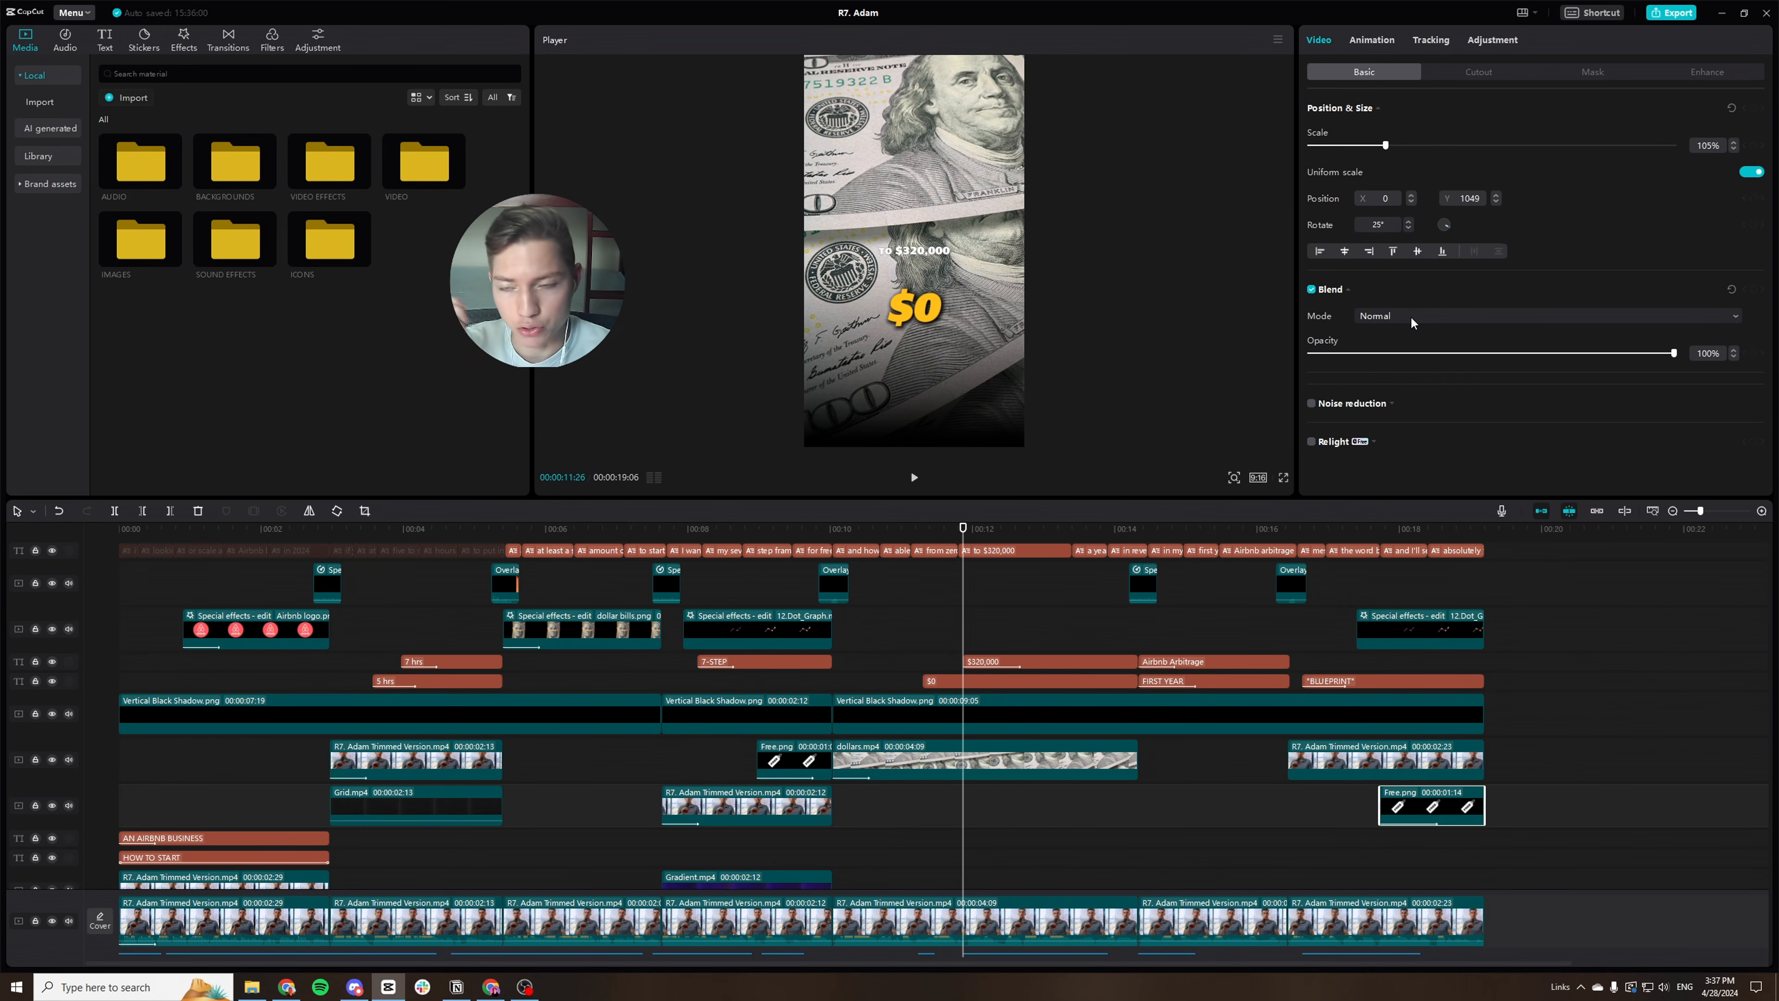
Add Banknotes in Flight_HD Pro.mov from the FILM GRAIN folder in VIDEO EFFECTS on a new track over the $320,000 section.
double_click(322, 163)
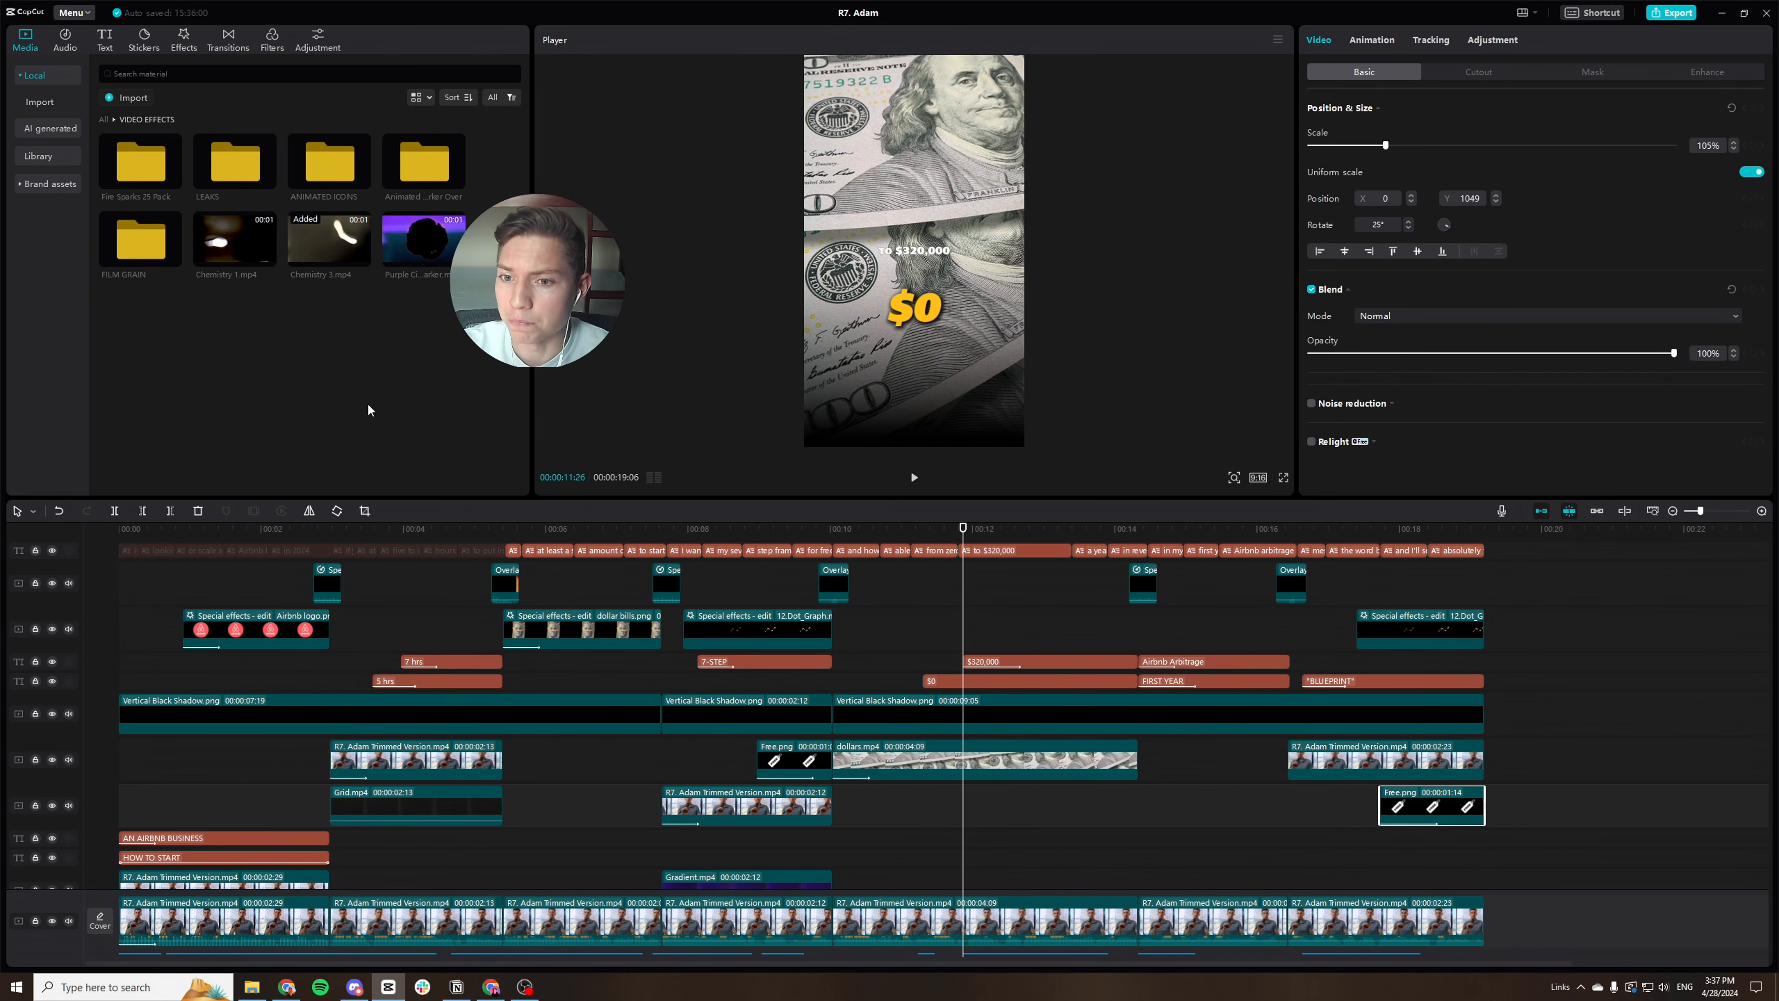
click(834, 530)
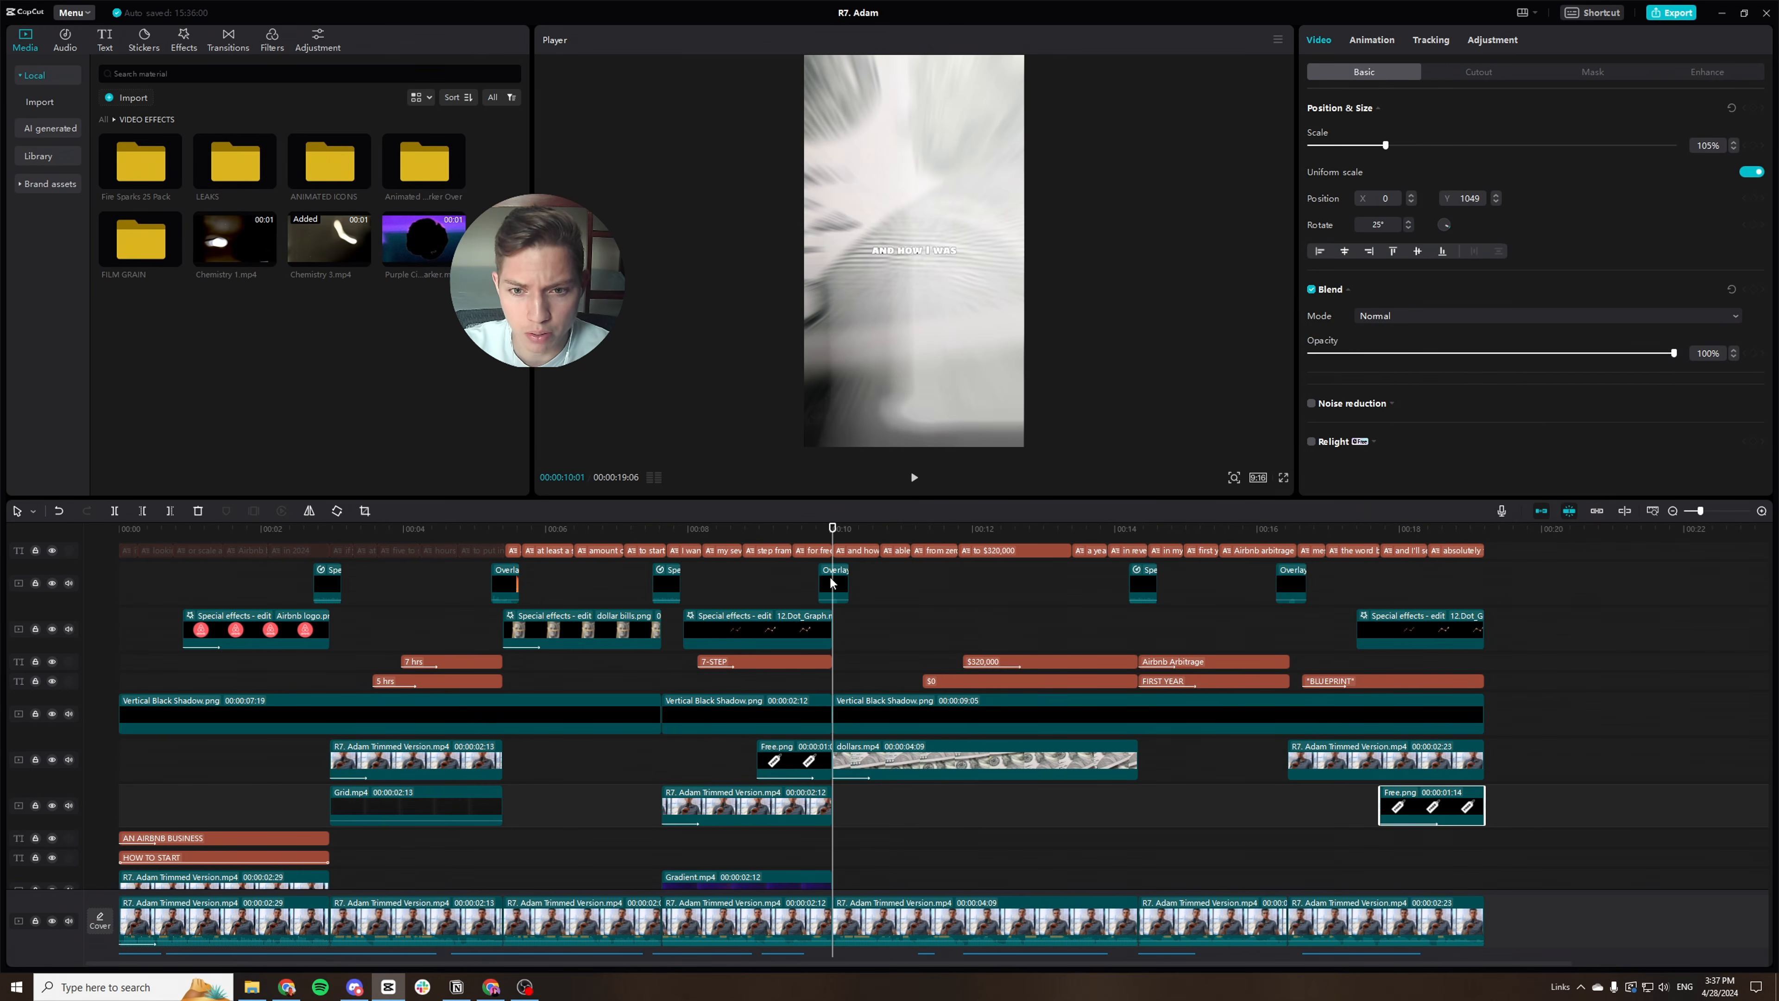
click(838, 582)
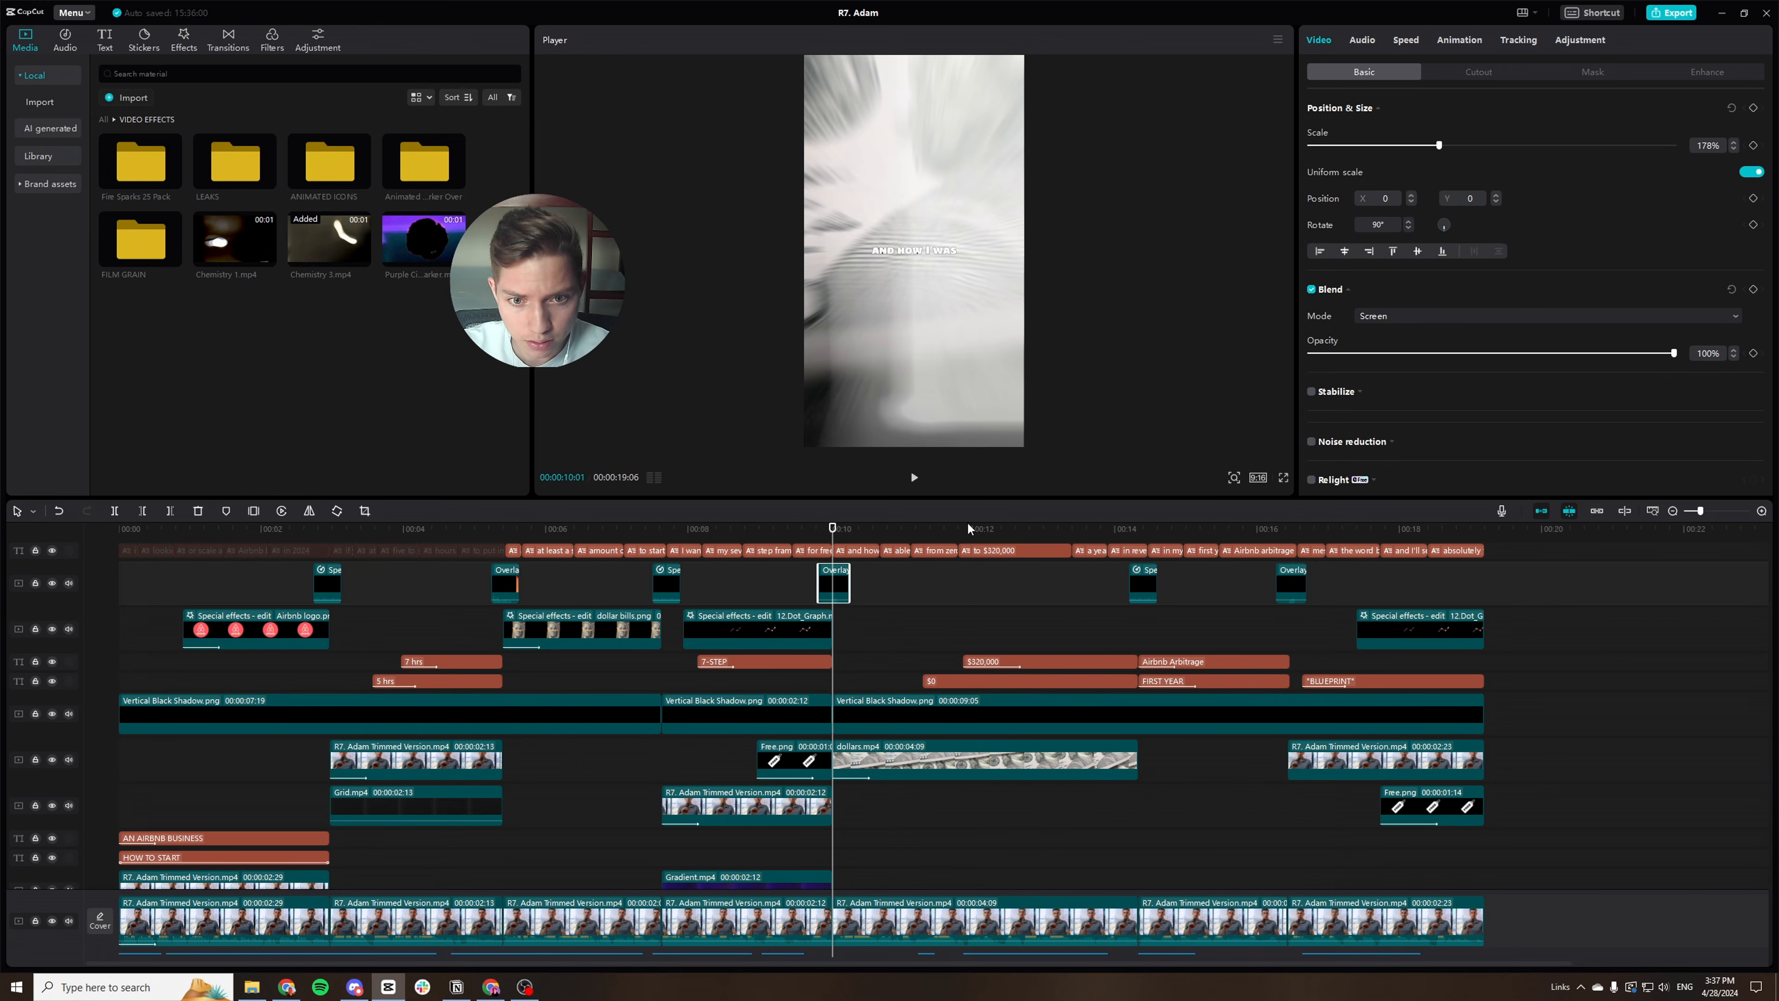
click(1005, 531)
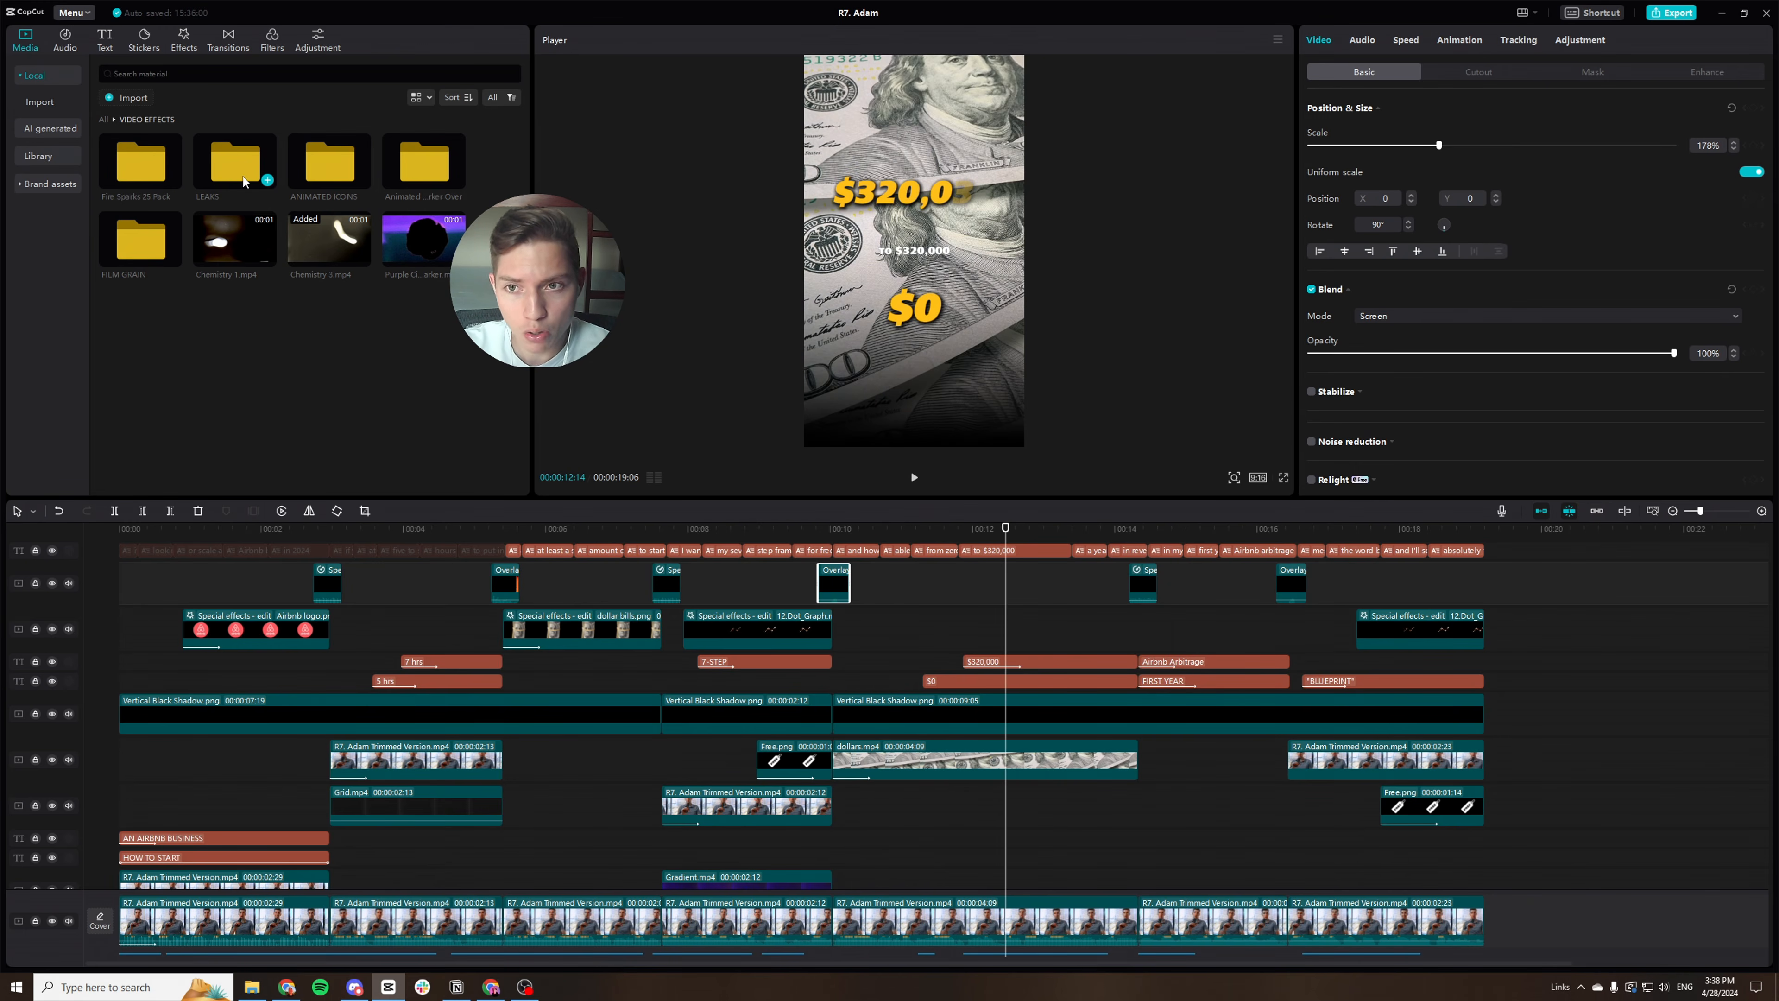
double_click(138, 234)
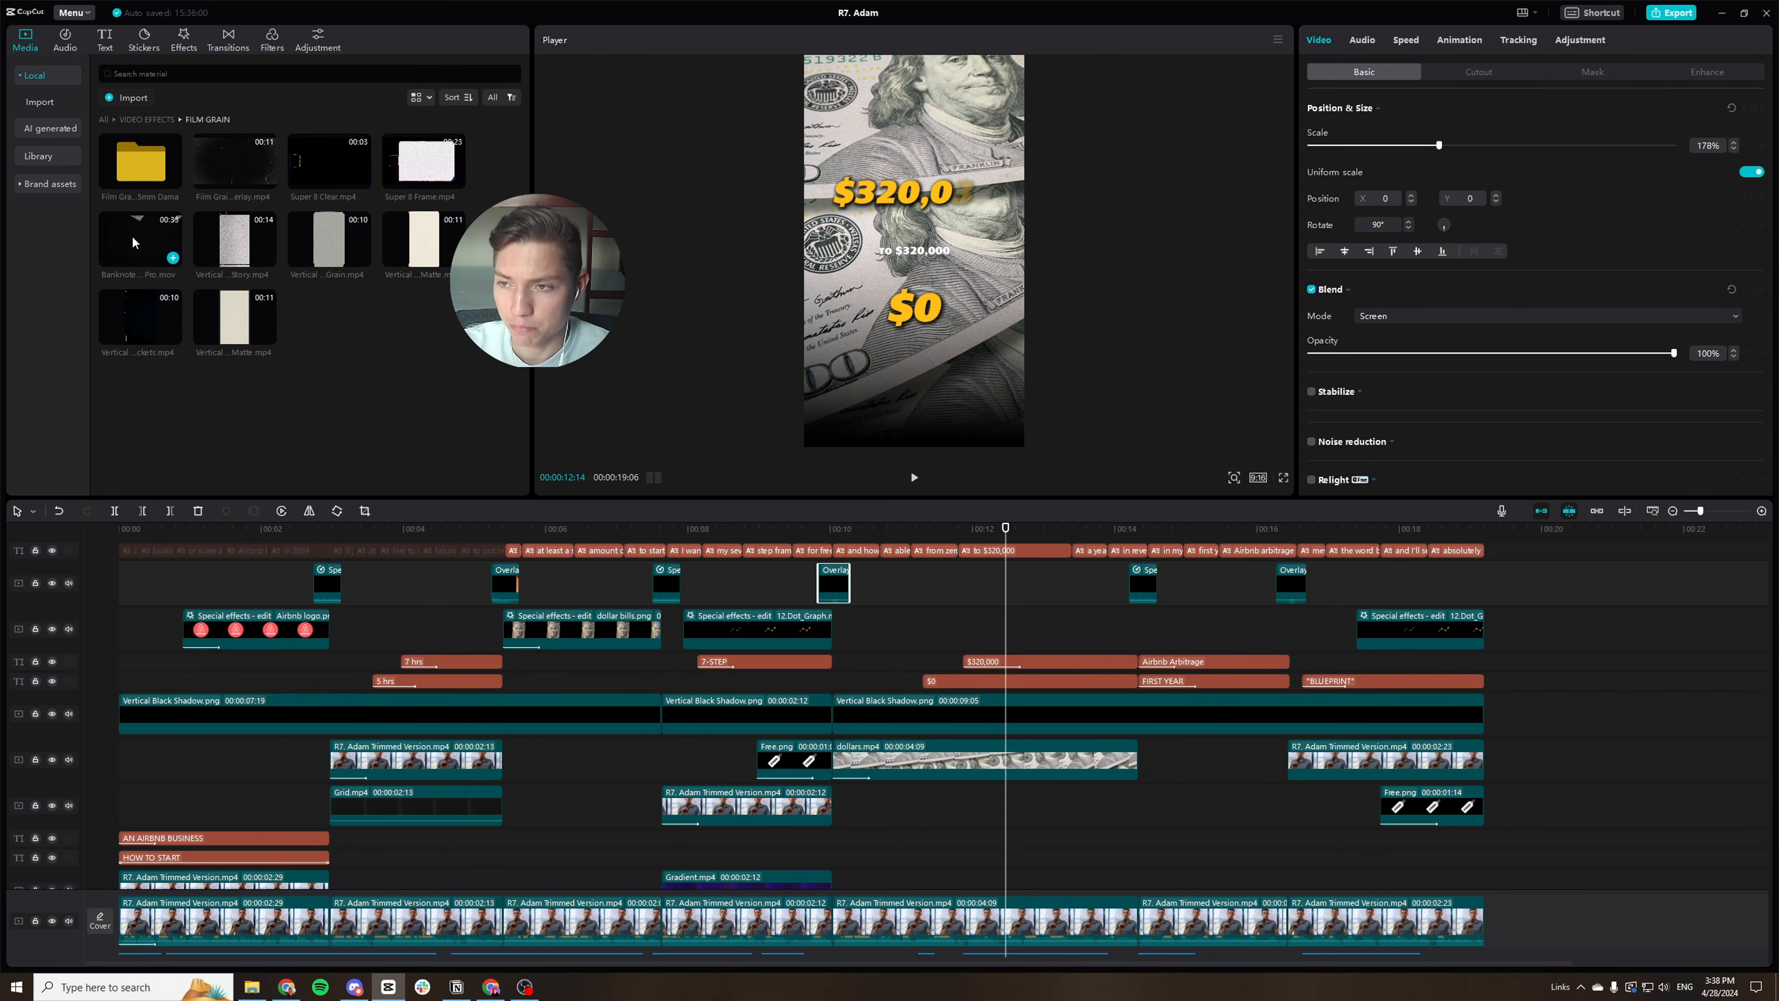
drag(133, 235, 1050, 636)
Rotate the banknotes clip 90° and scale it to 178% so it fills the vertical frame.
click(976, 533)
drag(976, 537, 1103, 573)
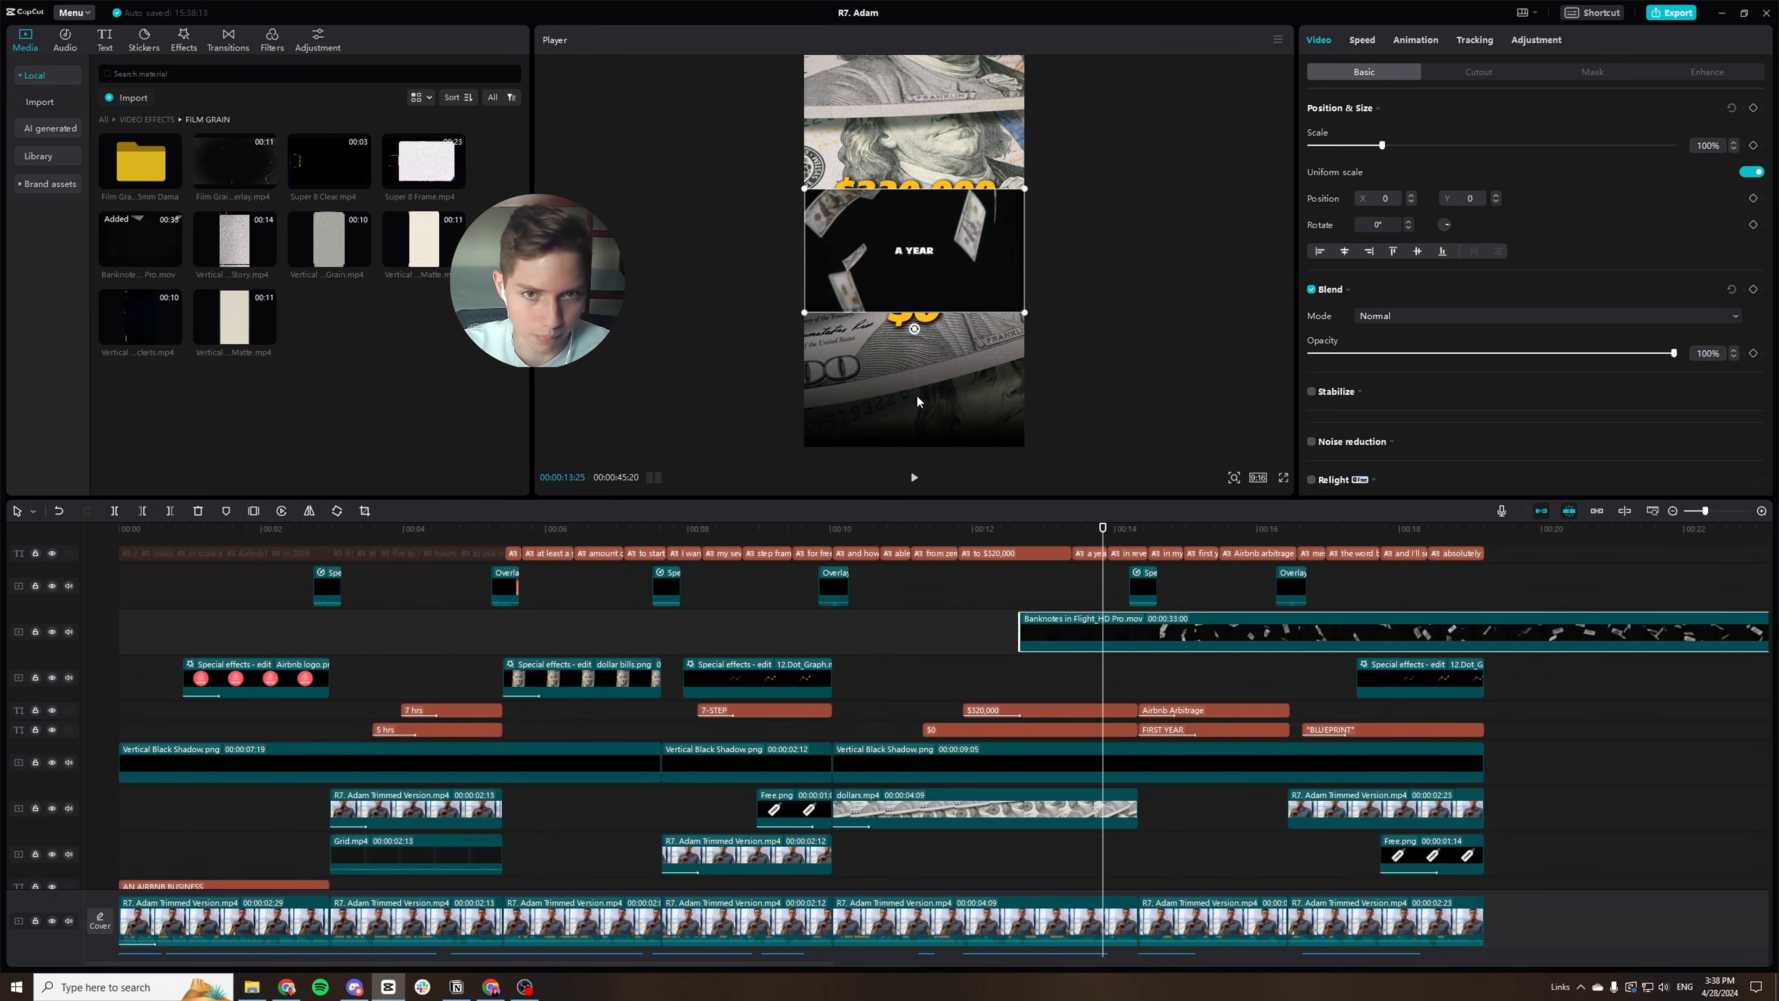
mouse_move(1105, 536)
mouse_down()
mouse_move(1064, 538)
mouse_move(1083, 538)
mouse_up()
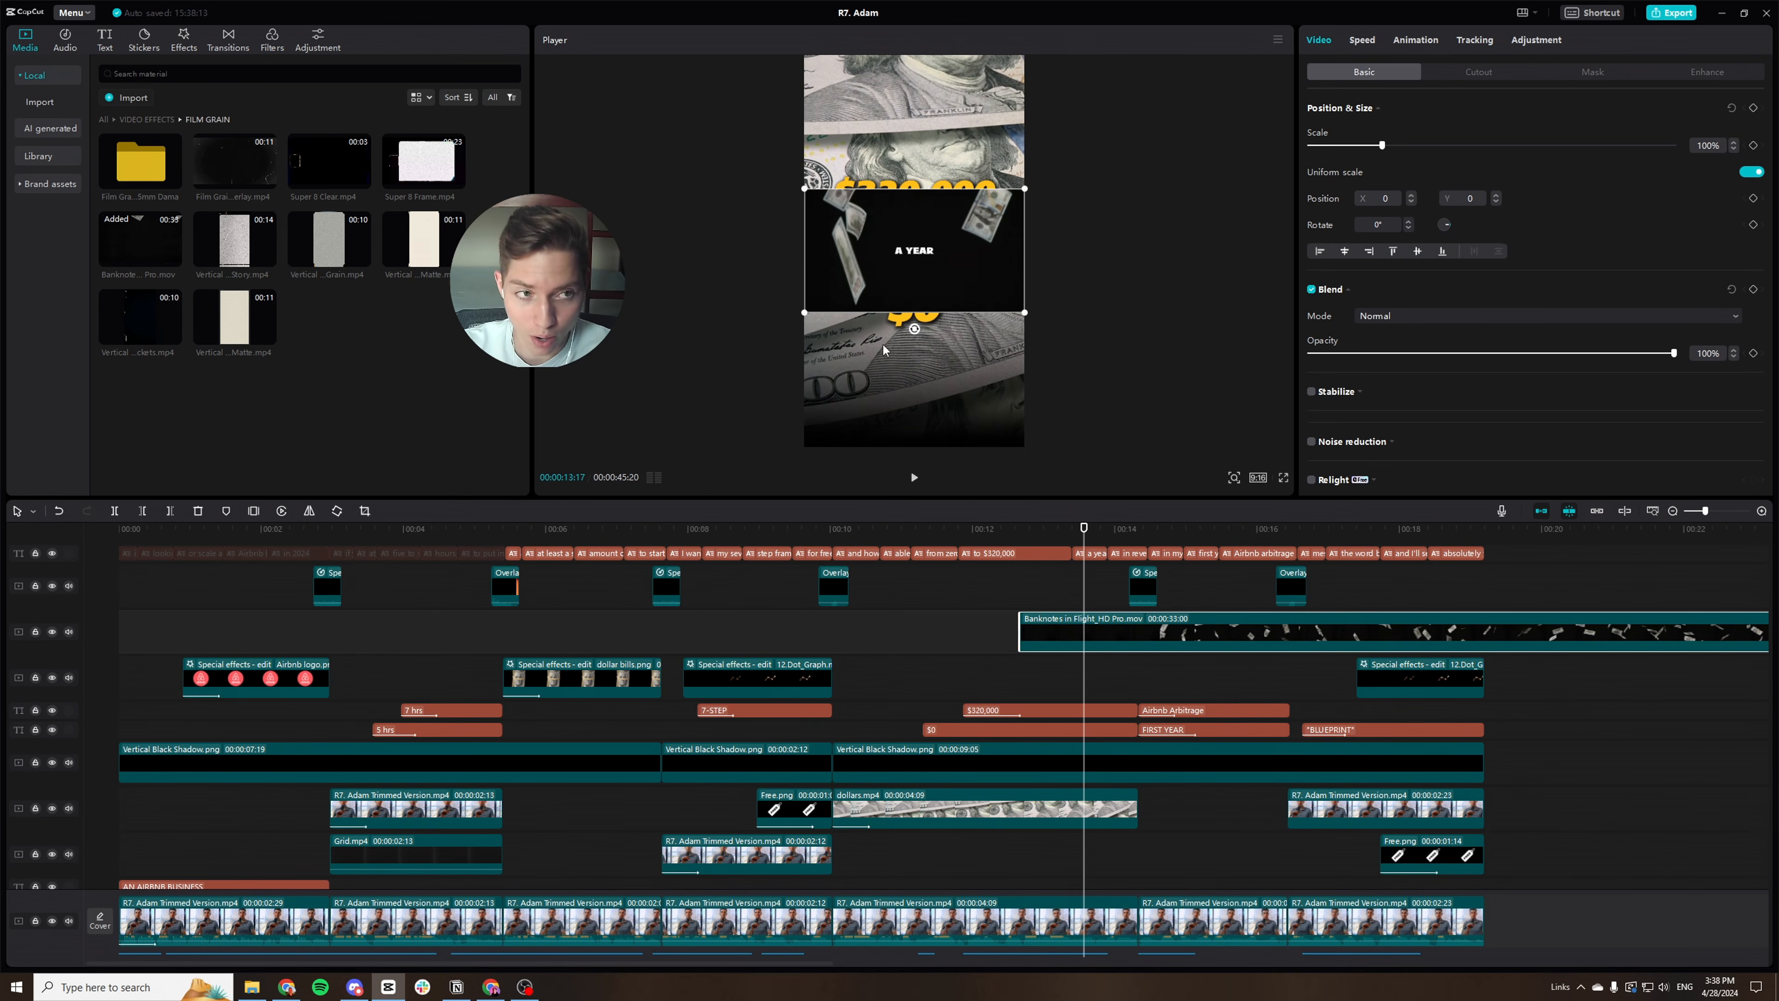
drag(912, 328, 793, 247)
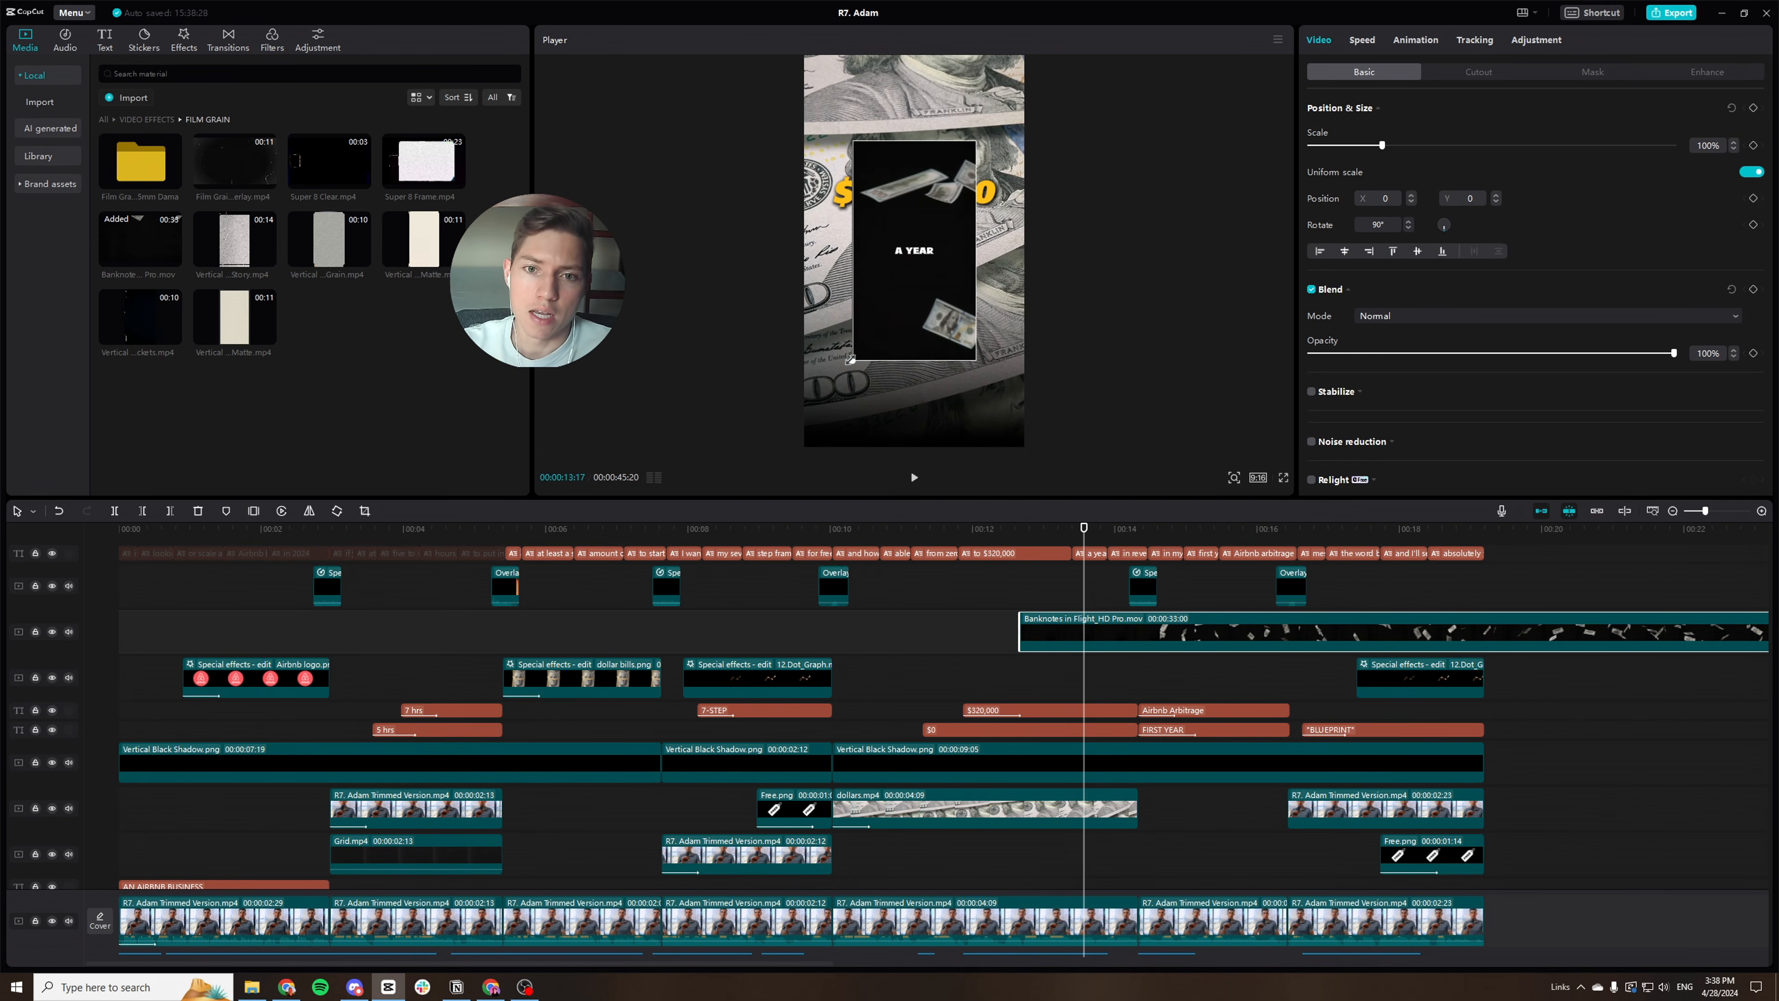
drag(850, 360, 760, 473)
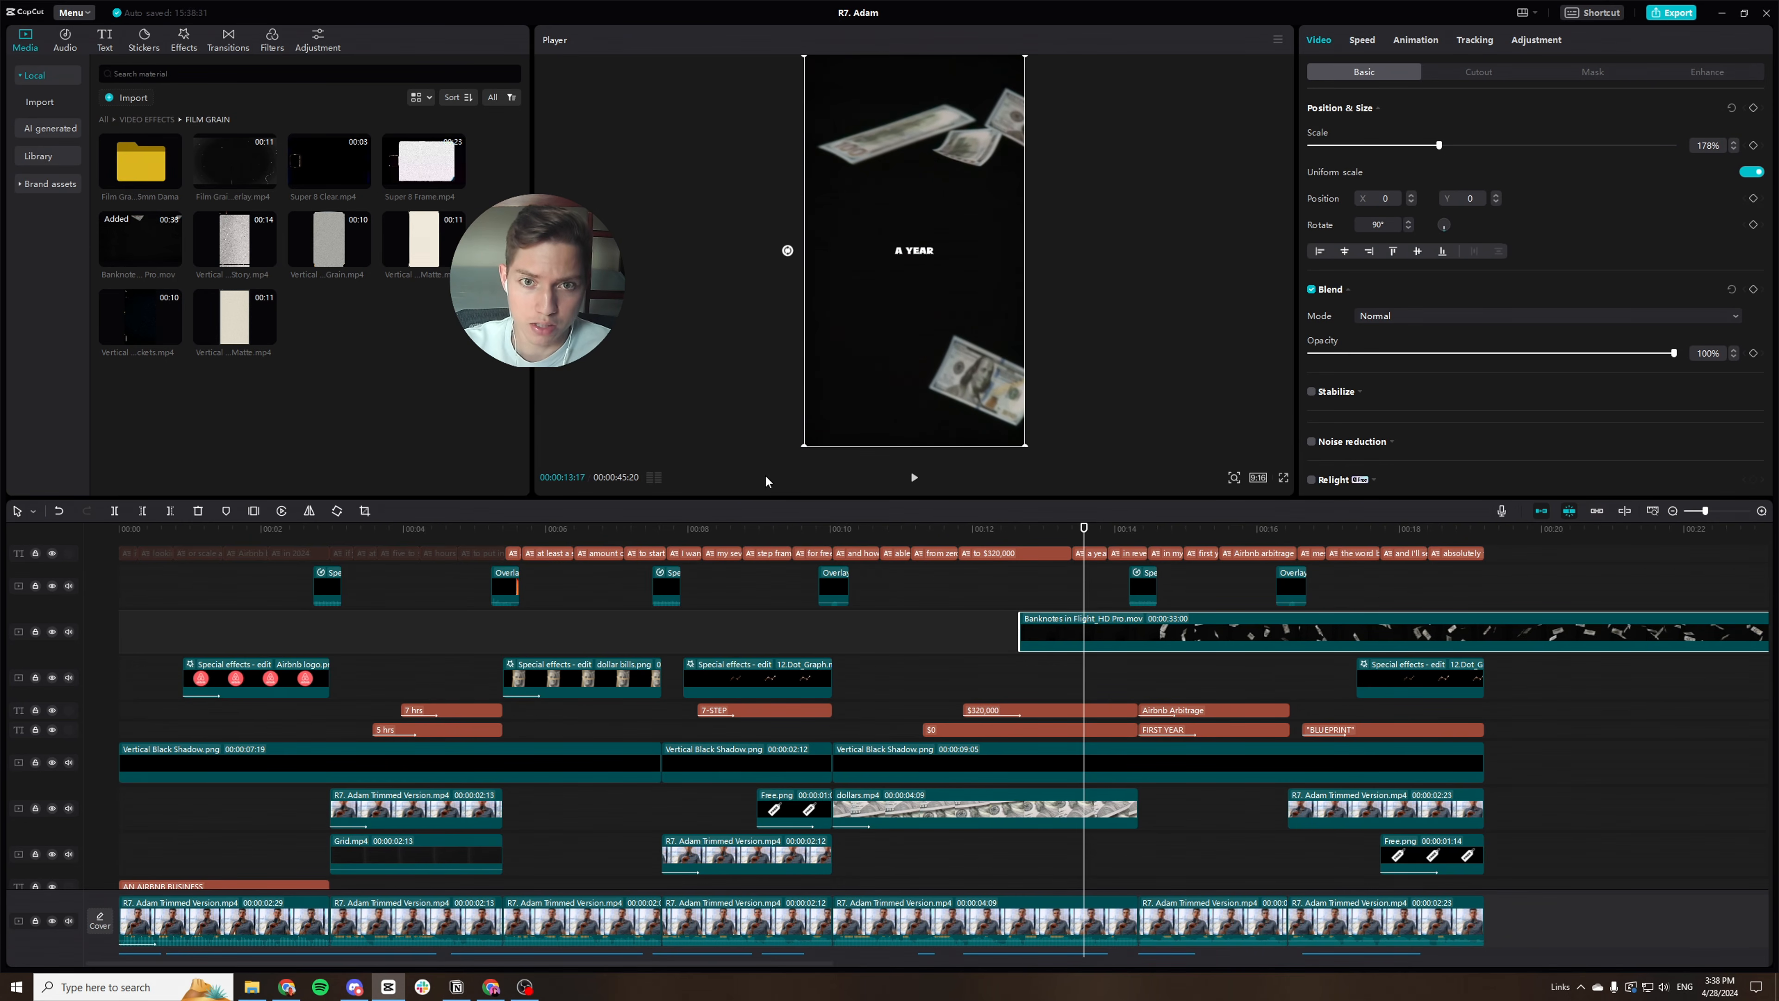
Move the banknotes clip to start at 00:00:12:14, aligned with the start of the Money payment sound clip.
drag(1082, 538, 995, 538)
scroll(1013, 715, down, 2)
scroll(1012, 715, down, 3)
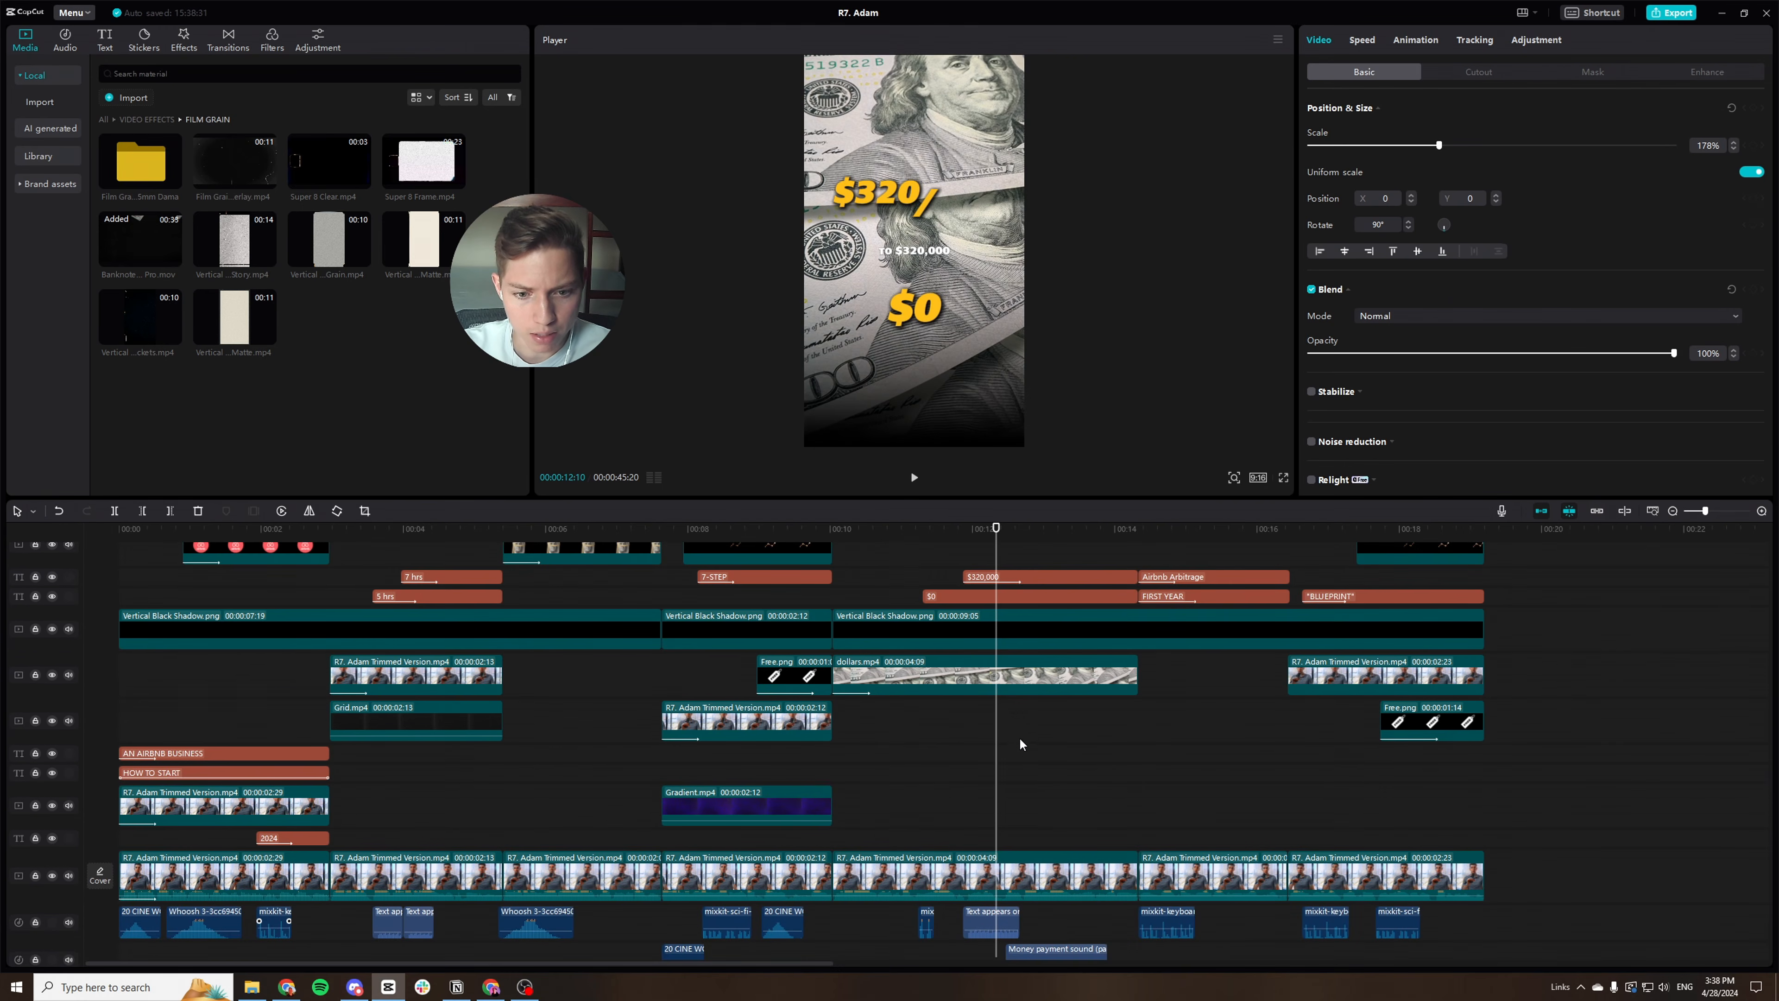
click(1037, 894)
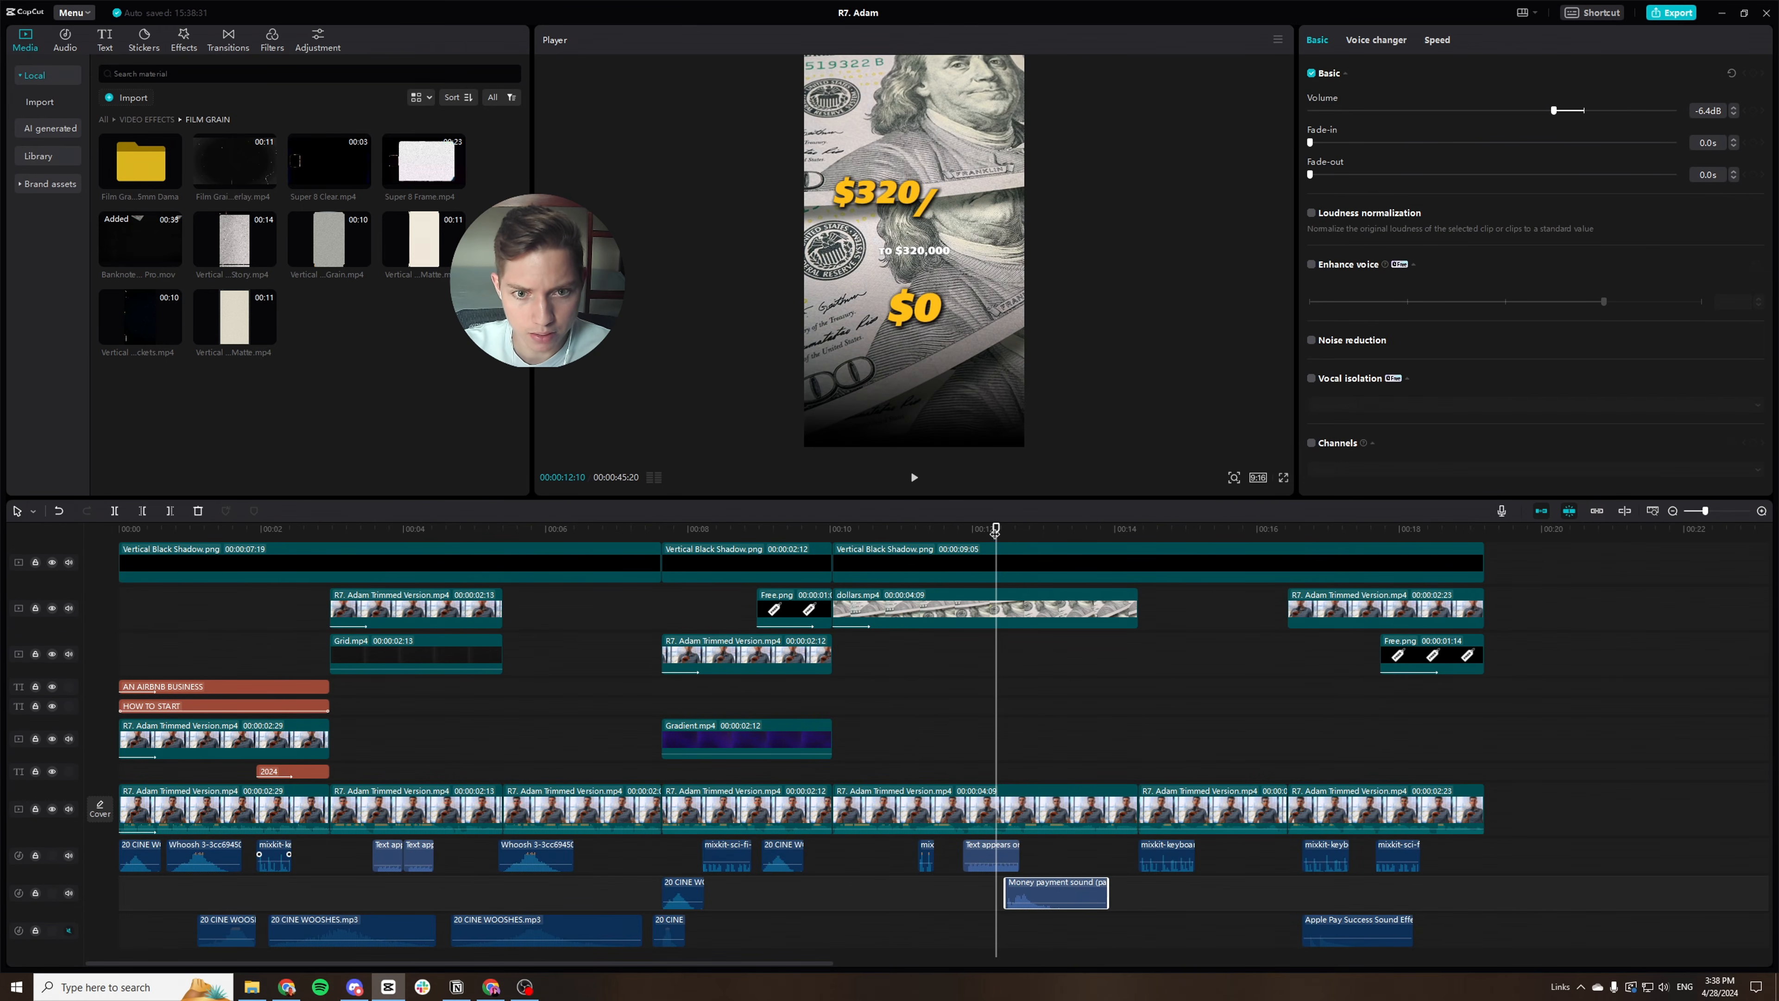
drag(995, 532, 1005, 535)
scroll(1063, 710, up, 3)
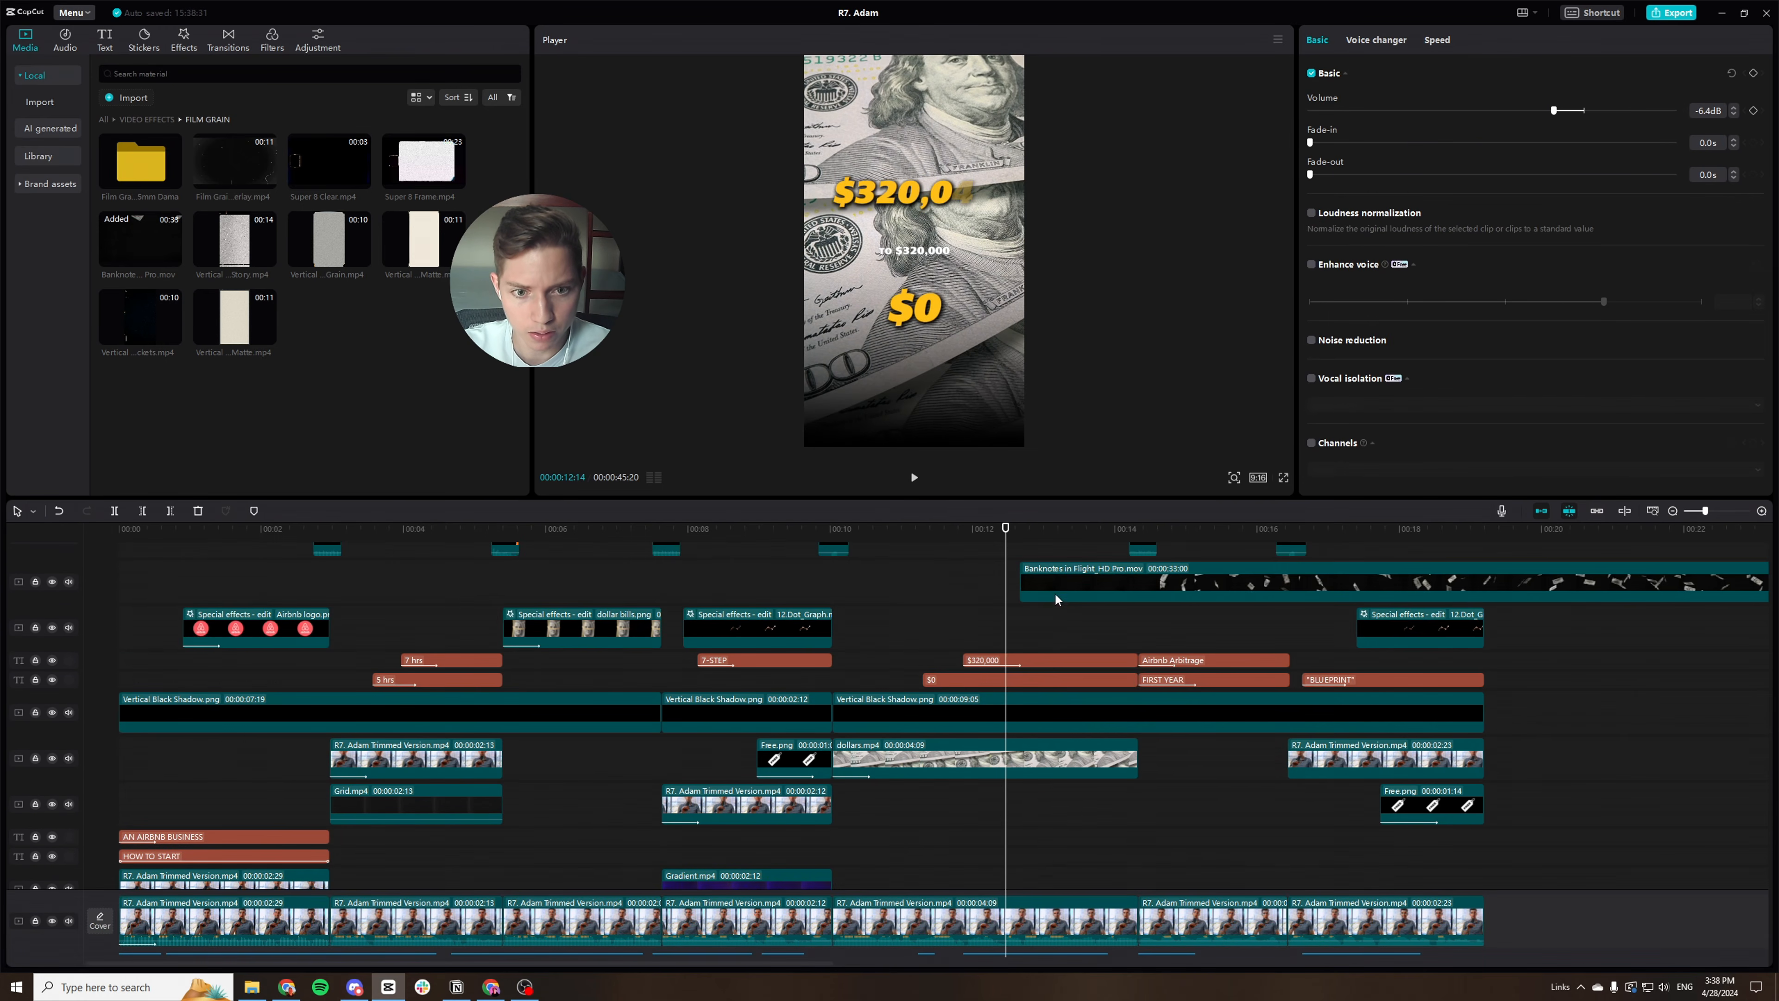
scroll(1056, 591, up, 1)
drag(1064, 644, 1050, 626)
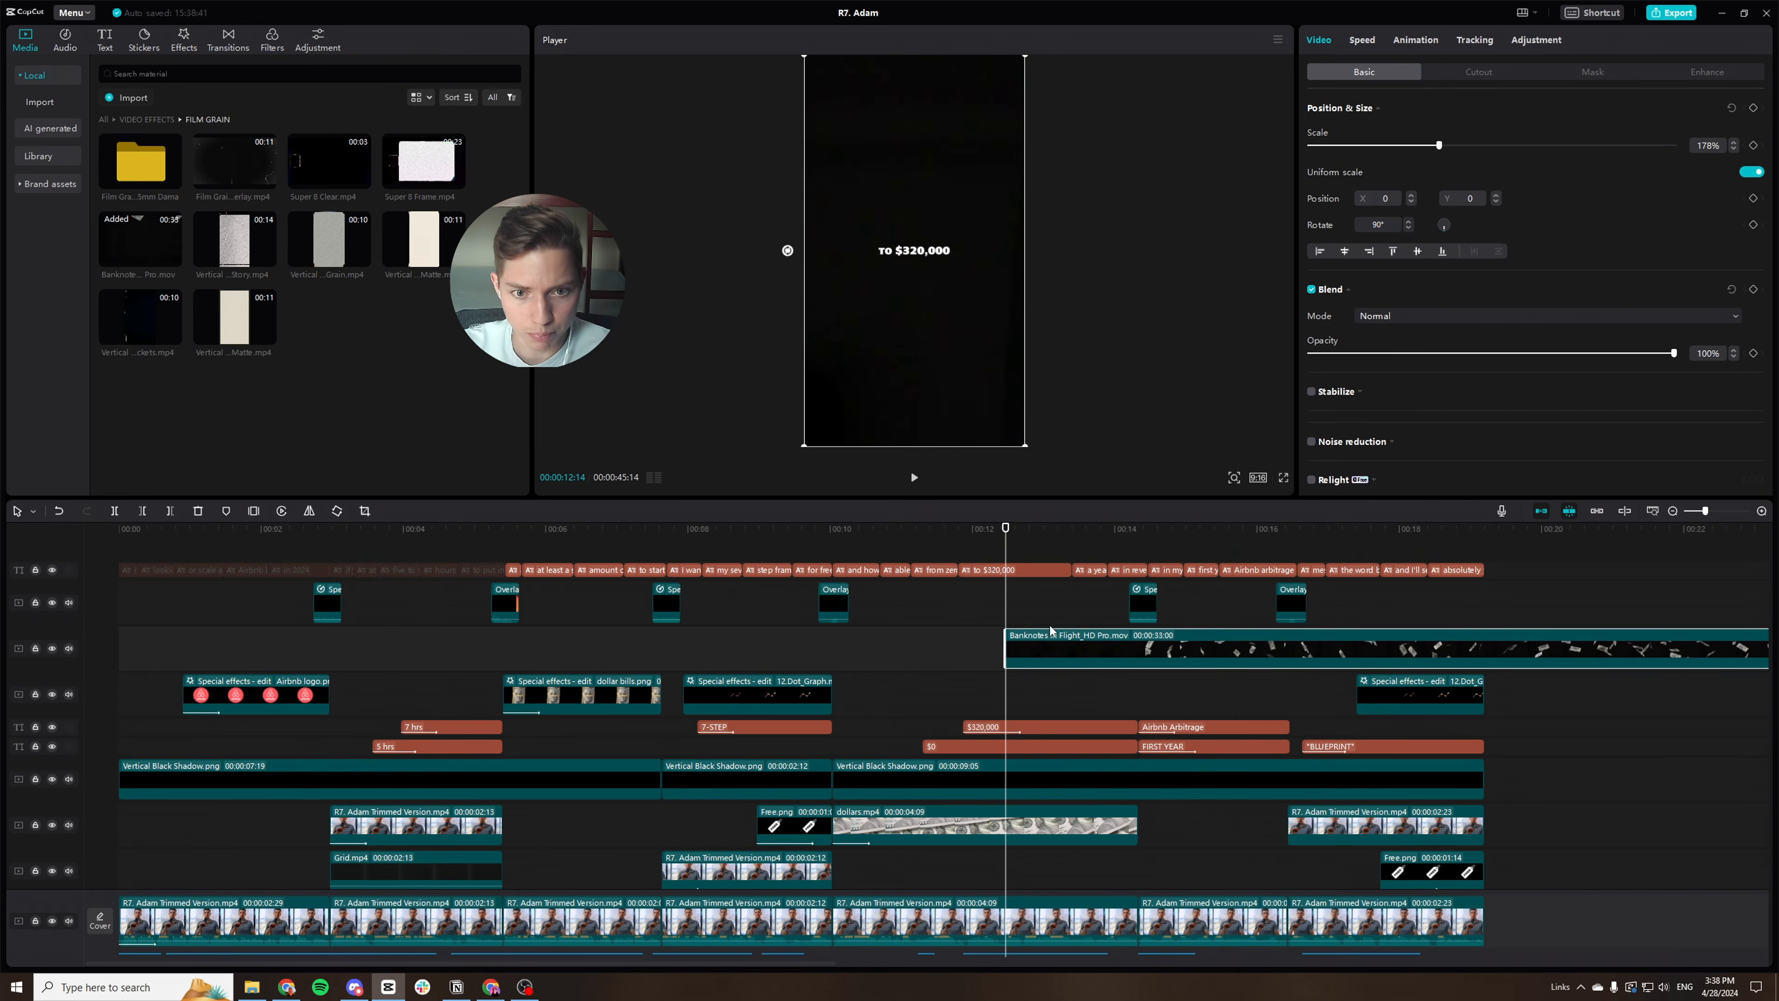
Set the banknotes clip's blend mode to Screen and scrub through the $320,000 section to check the falling bills.
drag(1009, 537, 1007, 607)
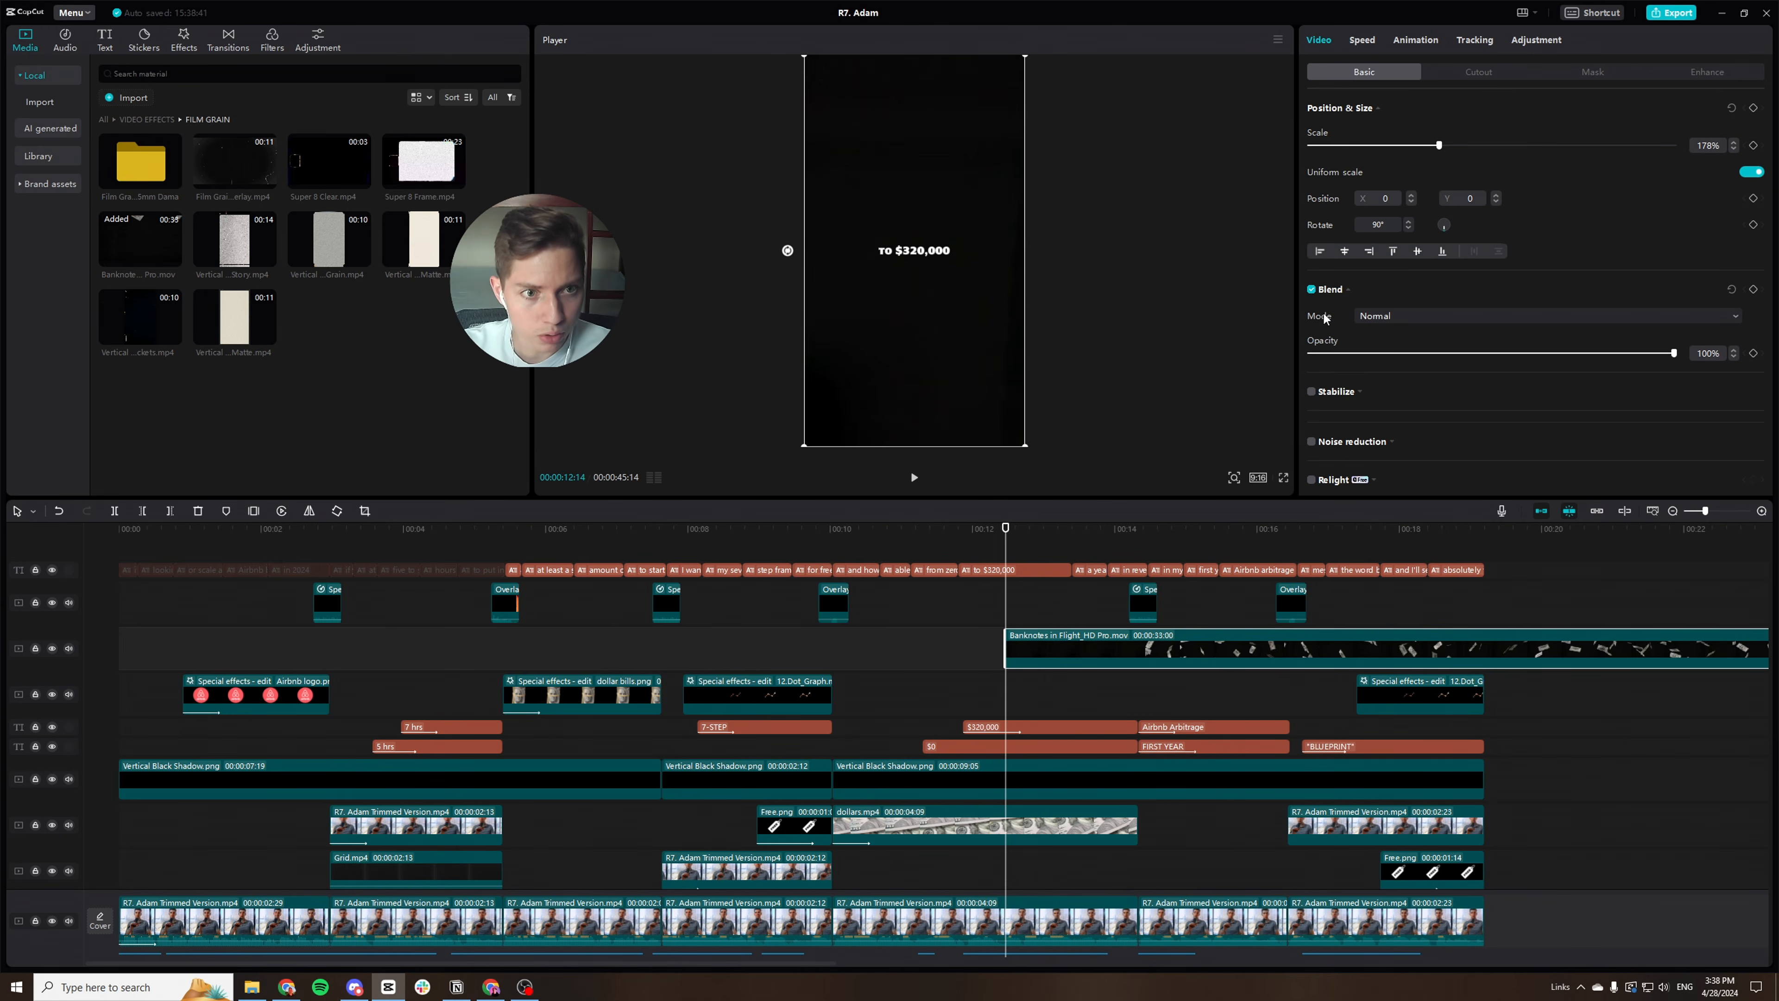
click(1411, 314)
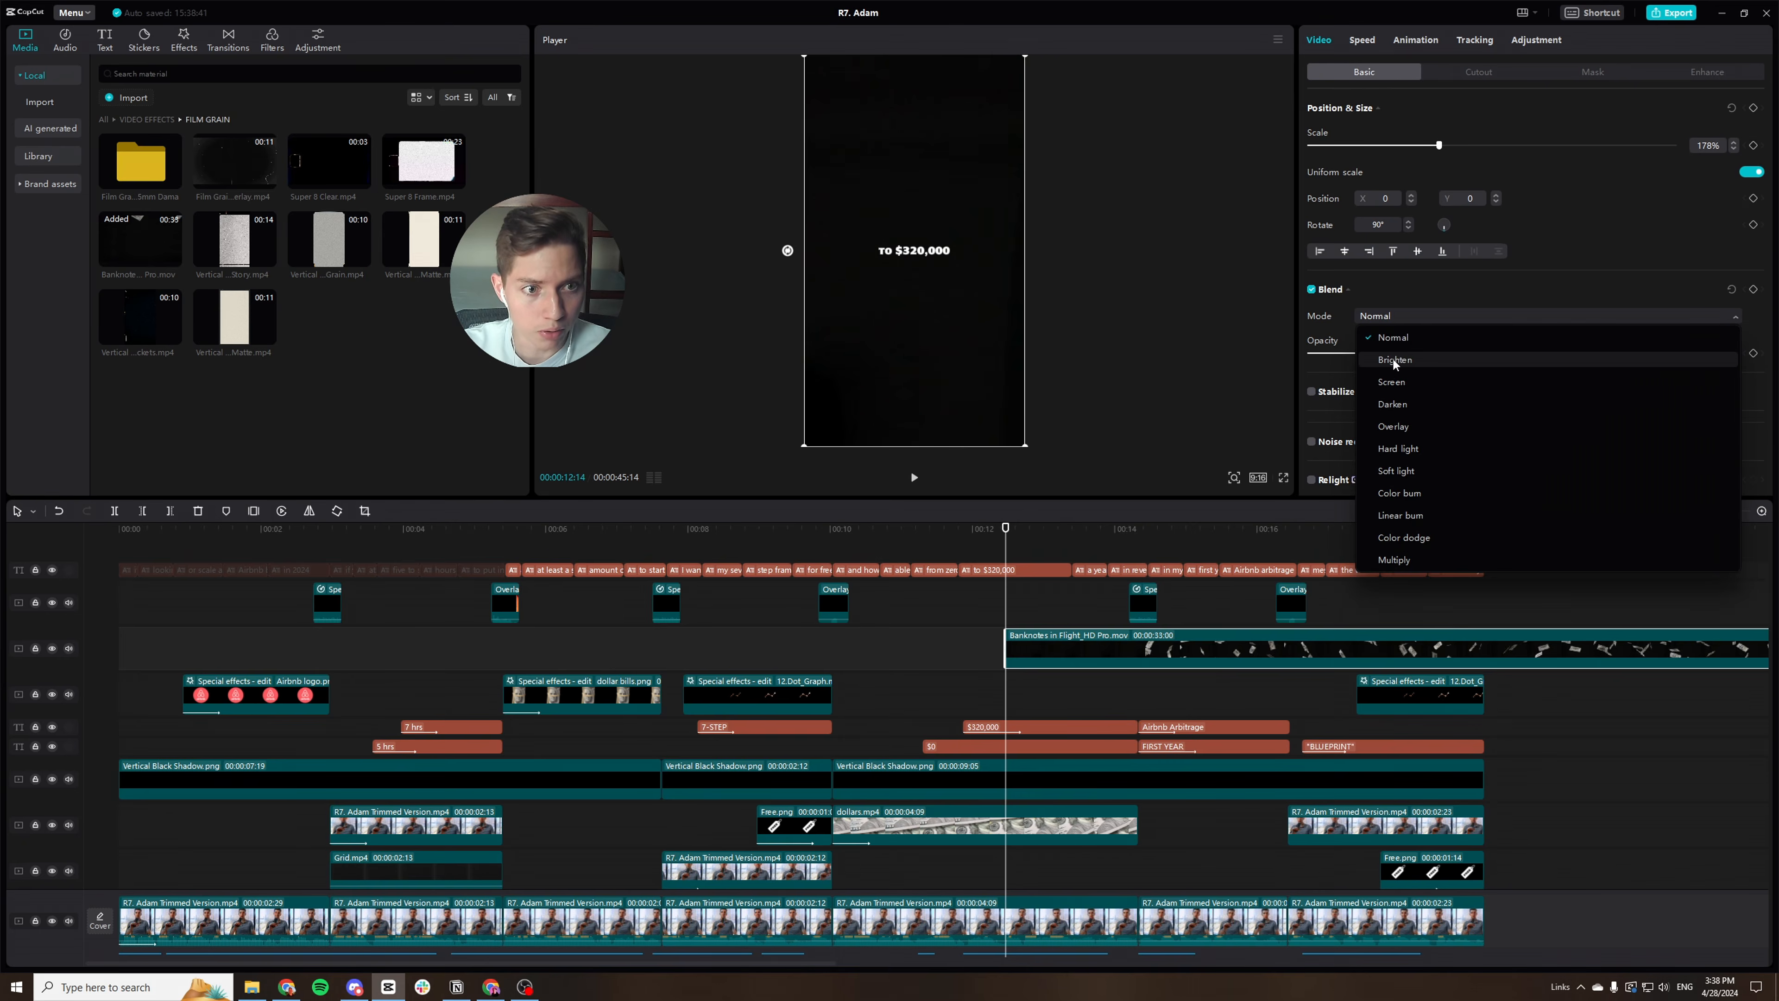
click(1392, 382)
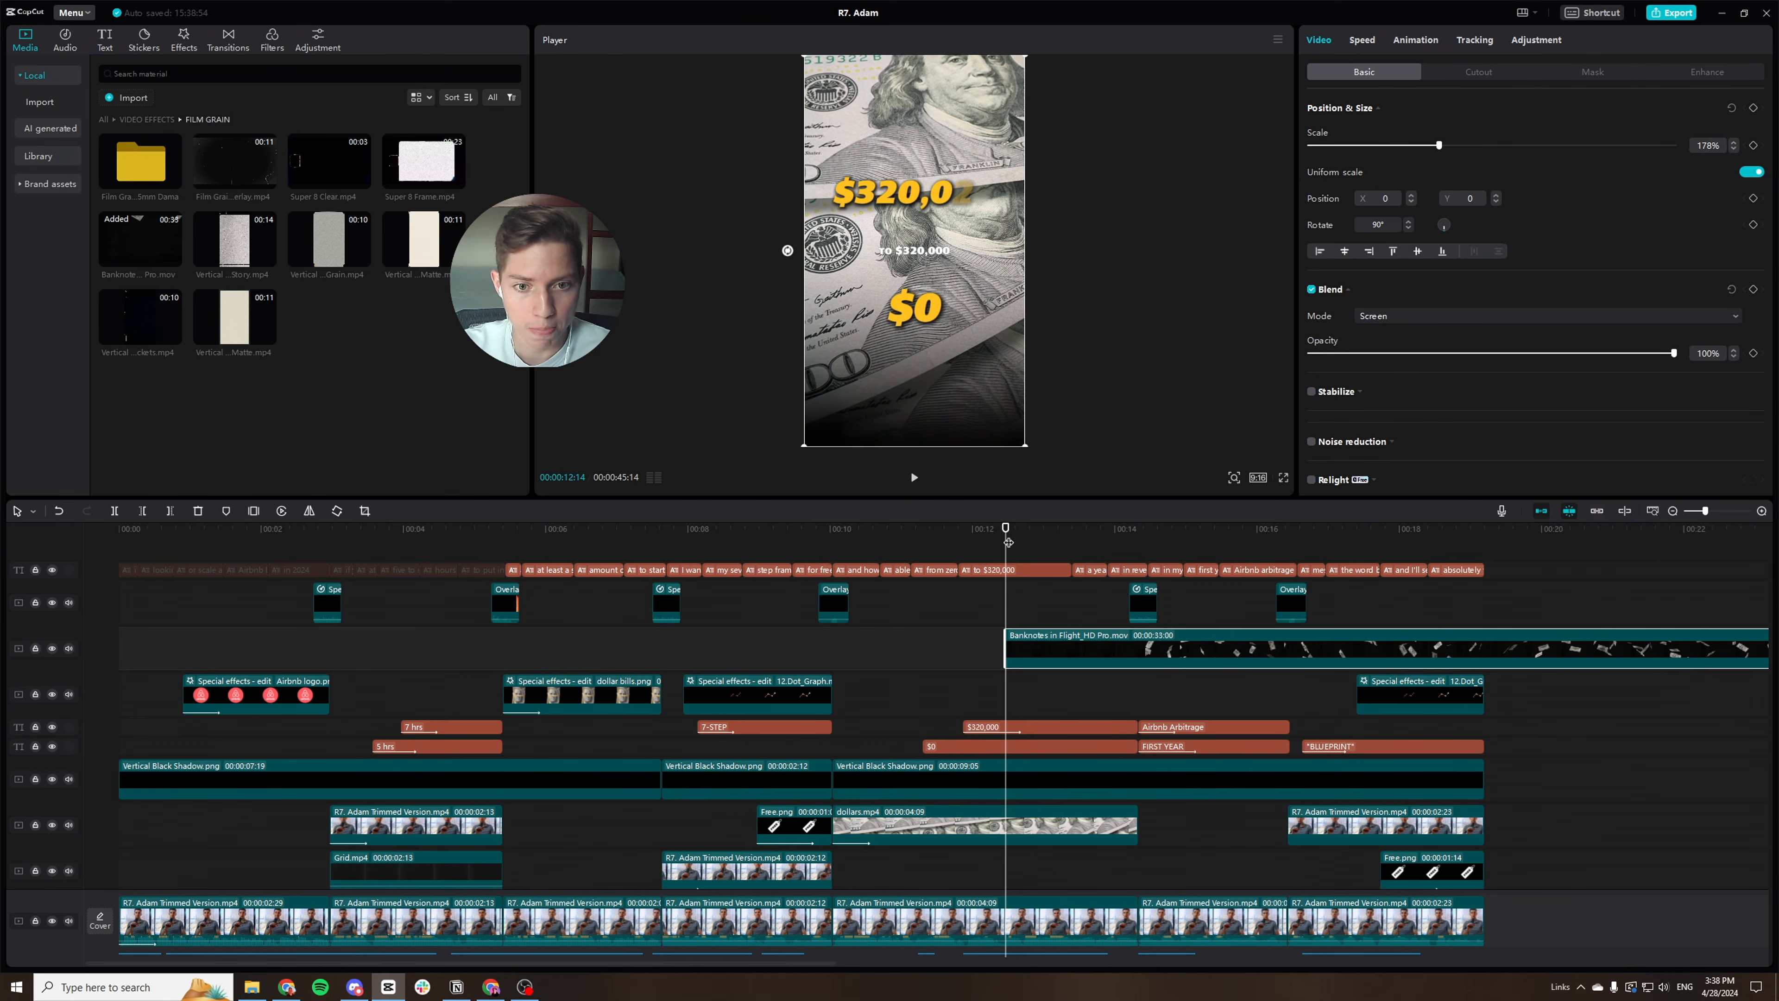
drag(1007, 527, 1273, 593)
drag(1258, 596, 1127, 609)
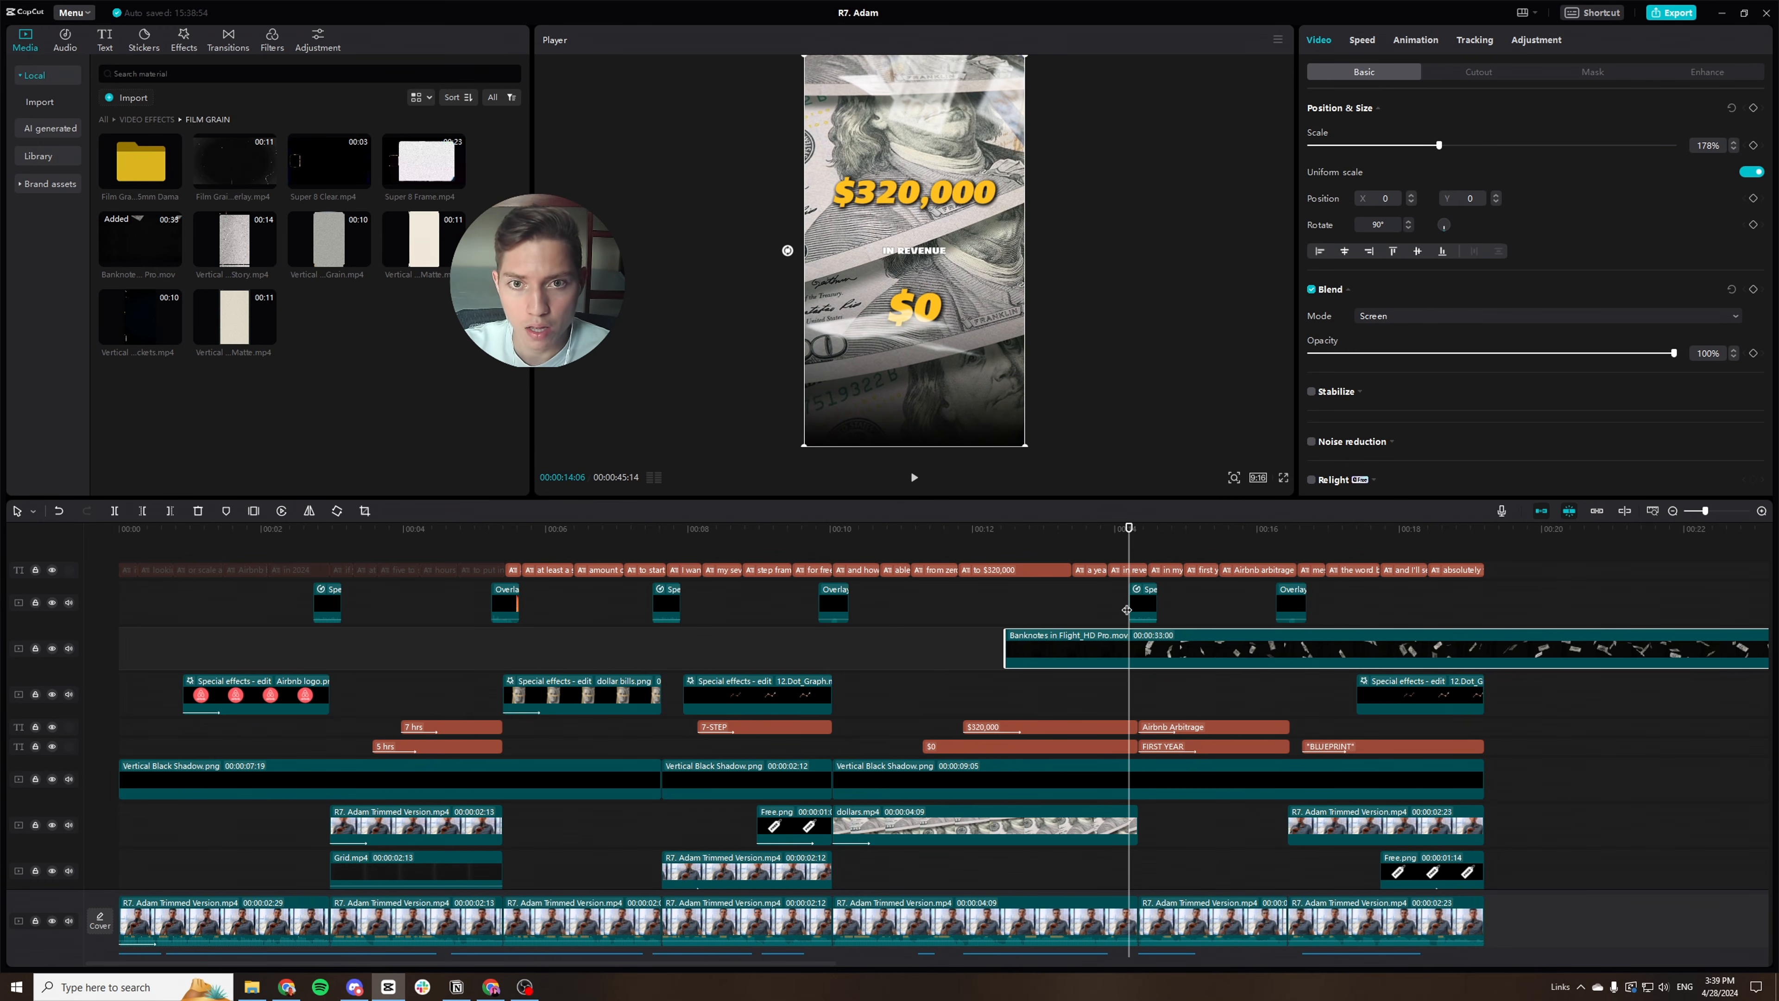
Switch to Canva in the browser and create a blank Instagram Story design.
click(493, 987)
click(617, 16)
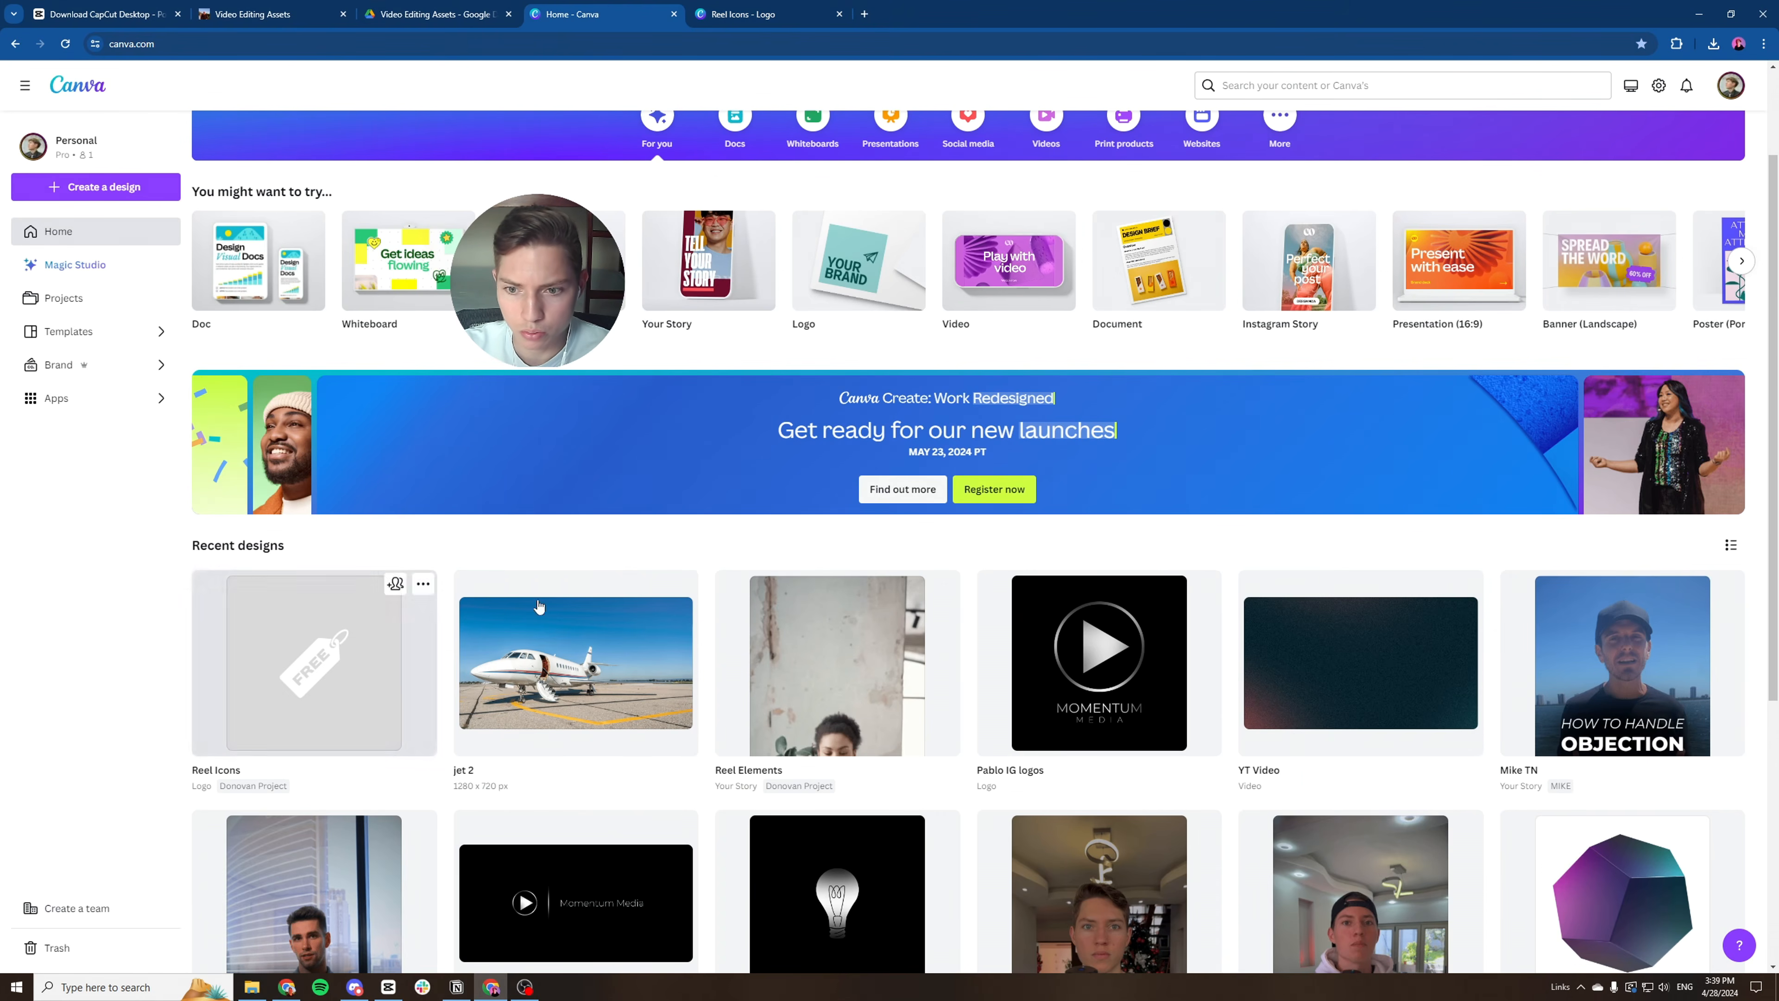
scroll(1155, 372, up, 1)
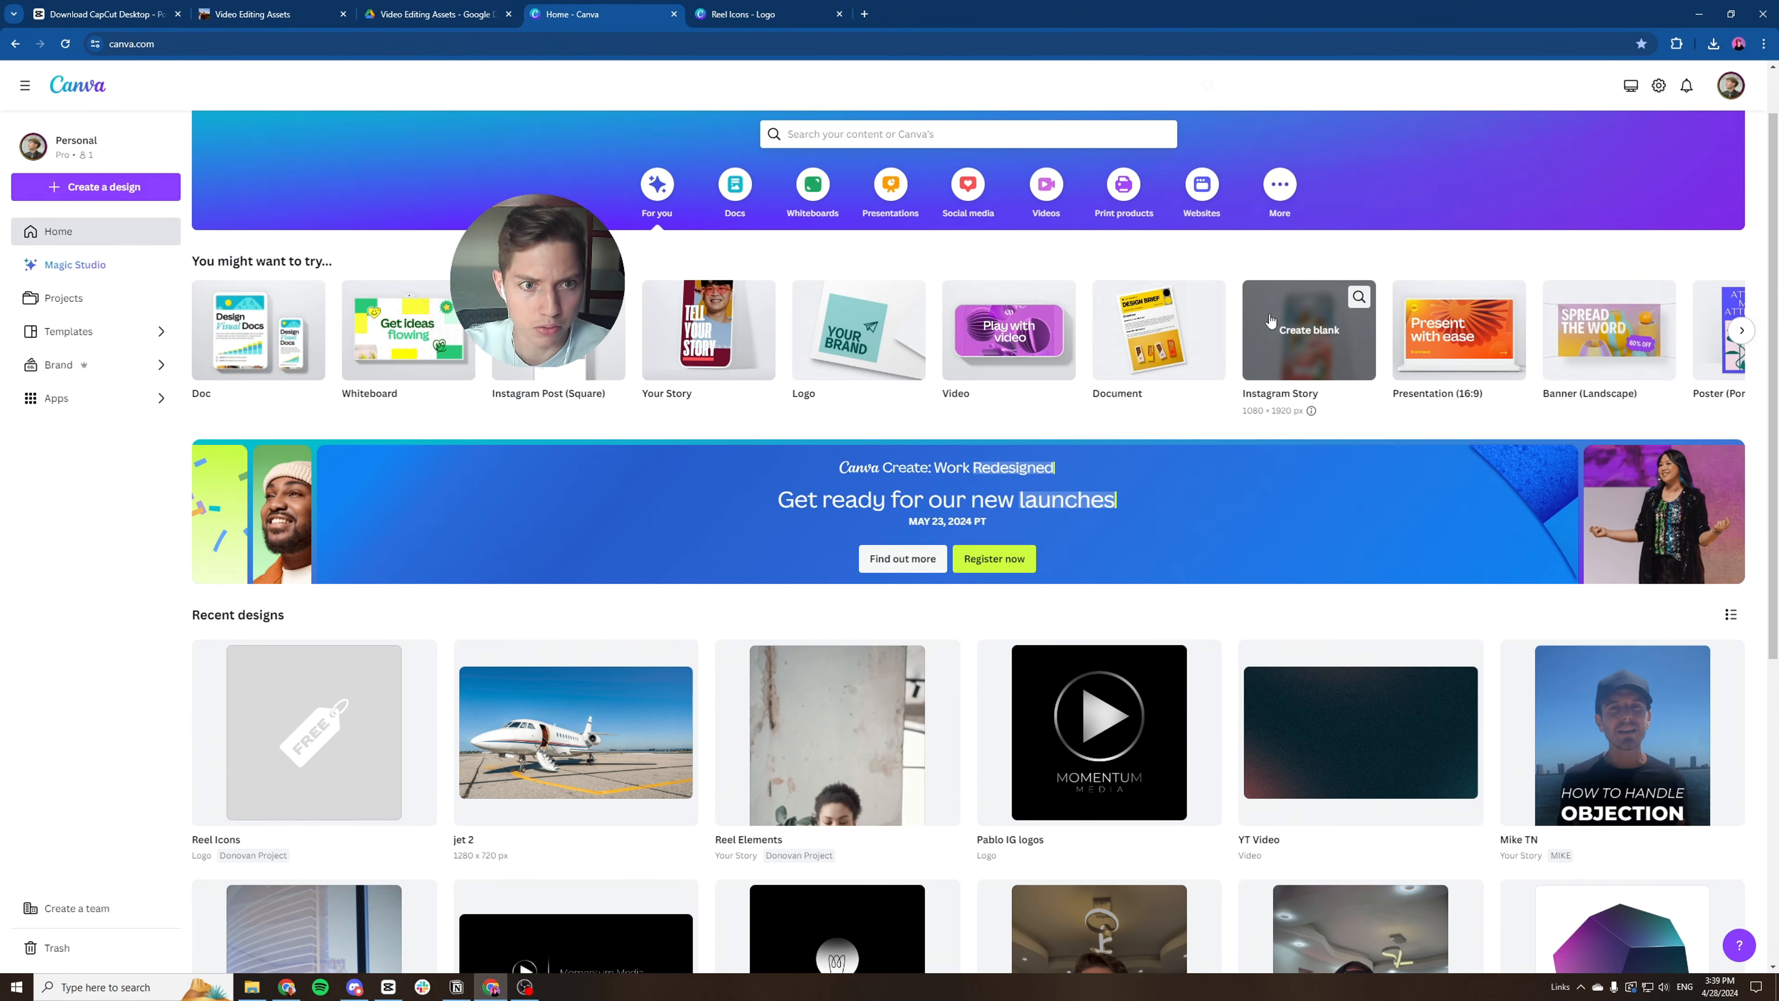
click(1270, 321)
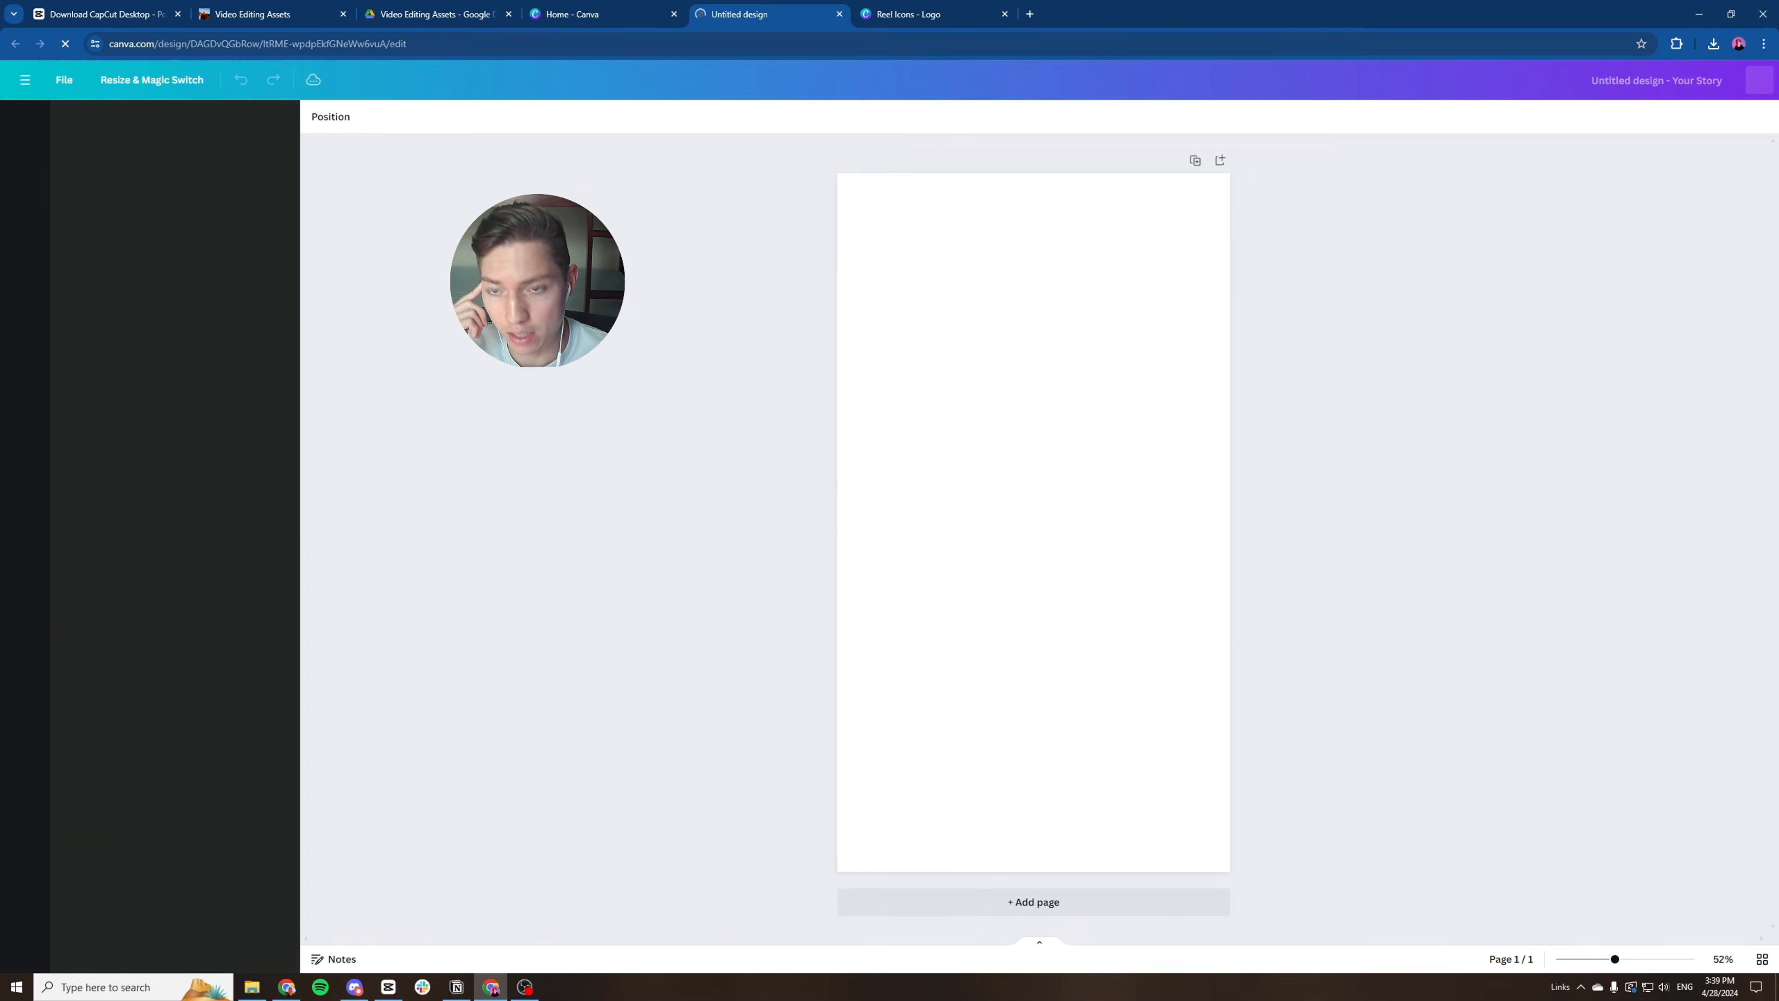
Search the design elements for "ANIMATED" and limit the results to graphics.
click(49, 175)
click(116, 130)
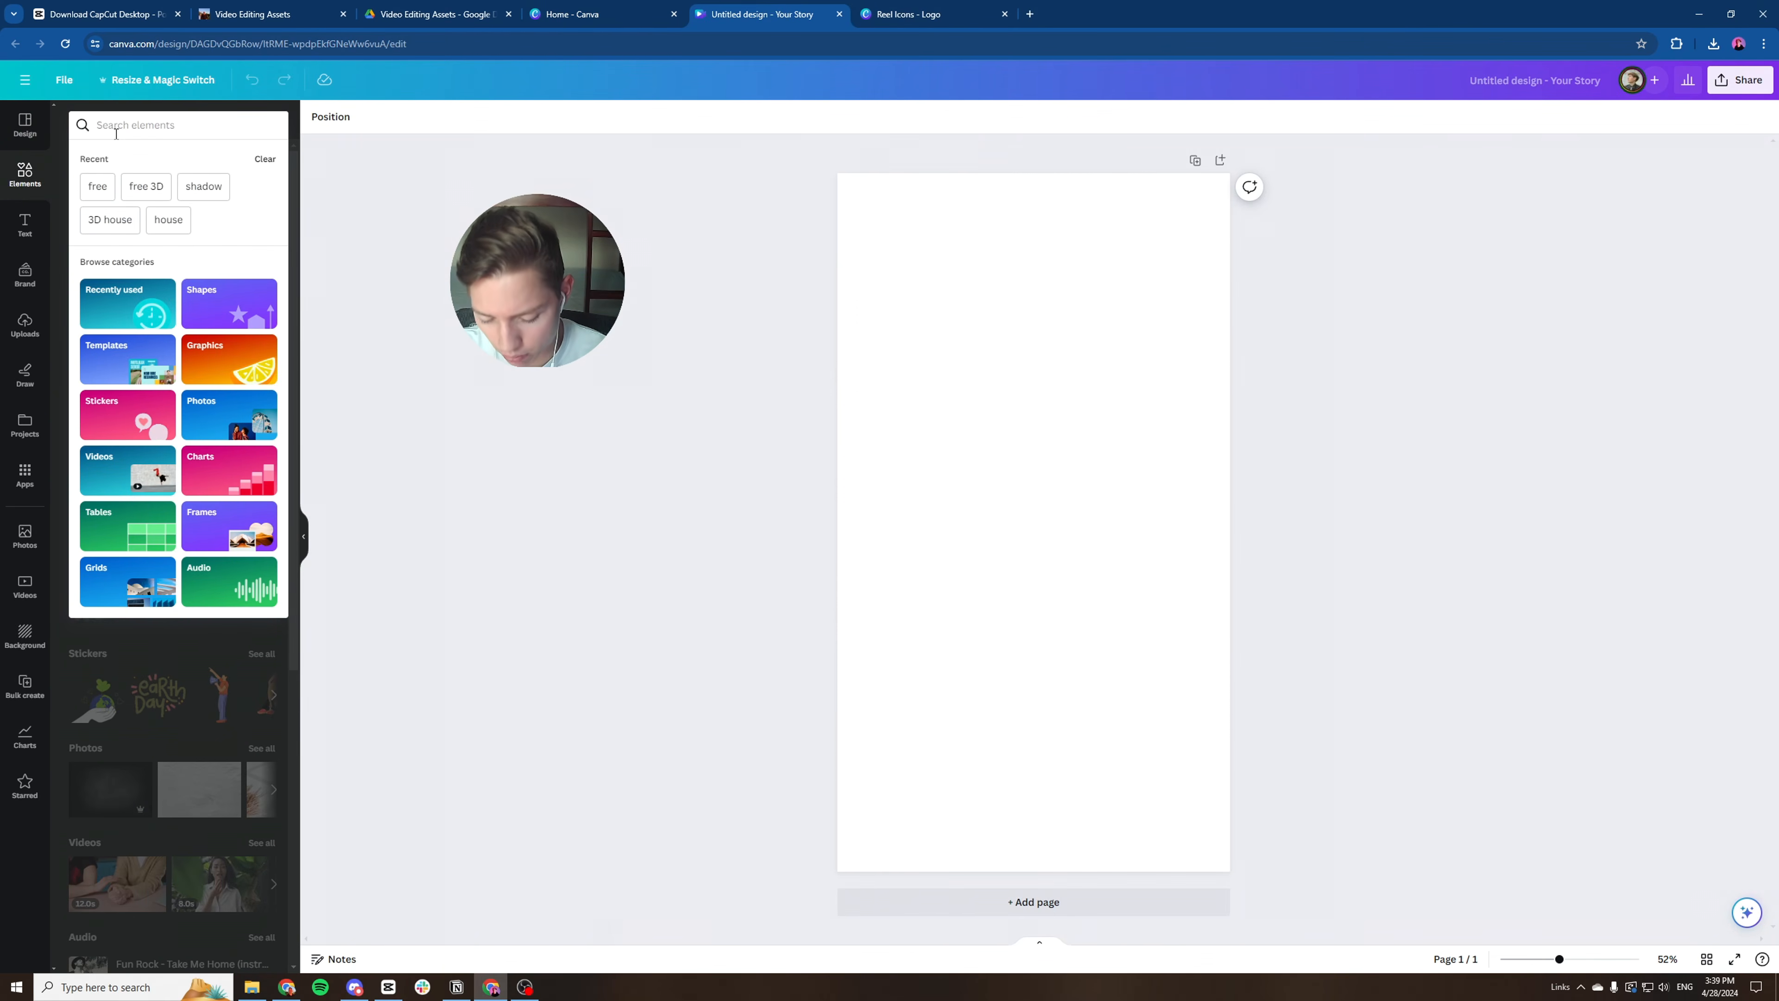
text(ANIMATED)
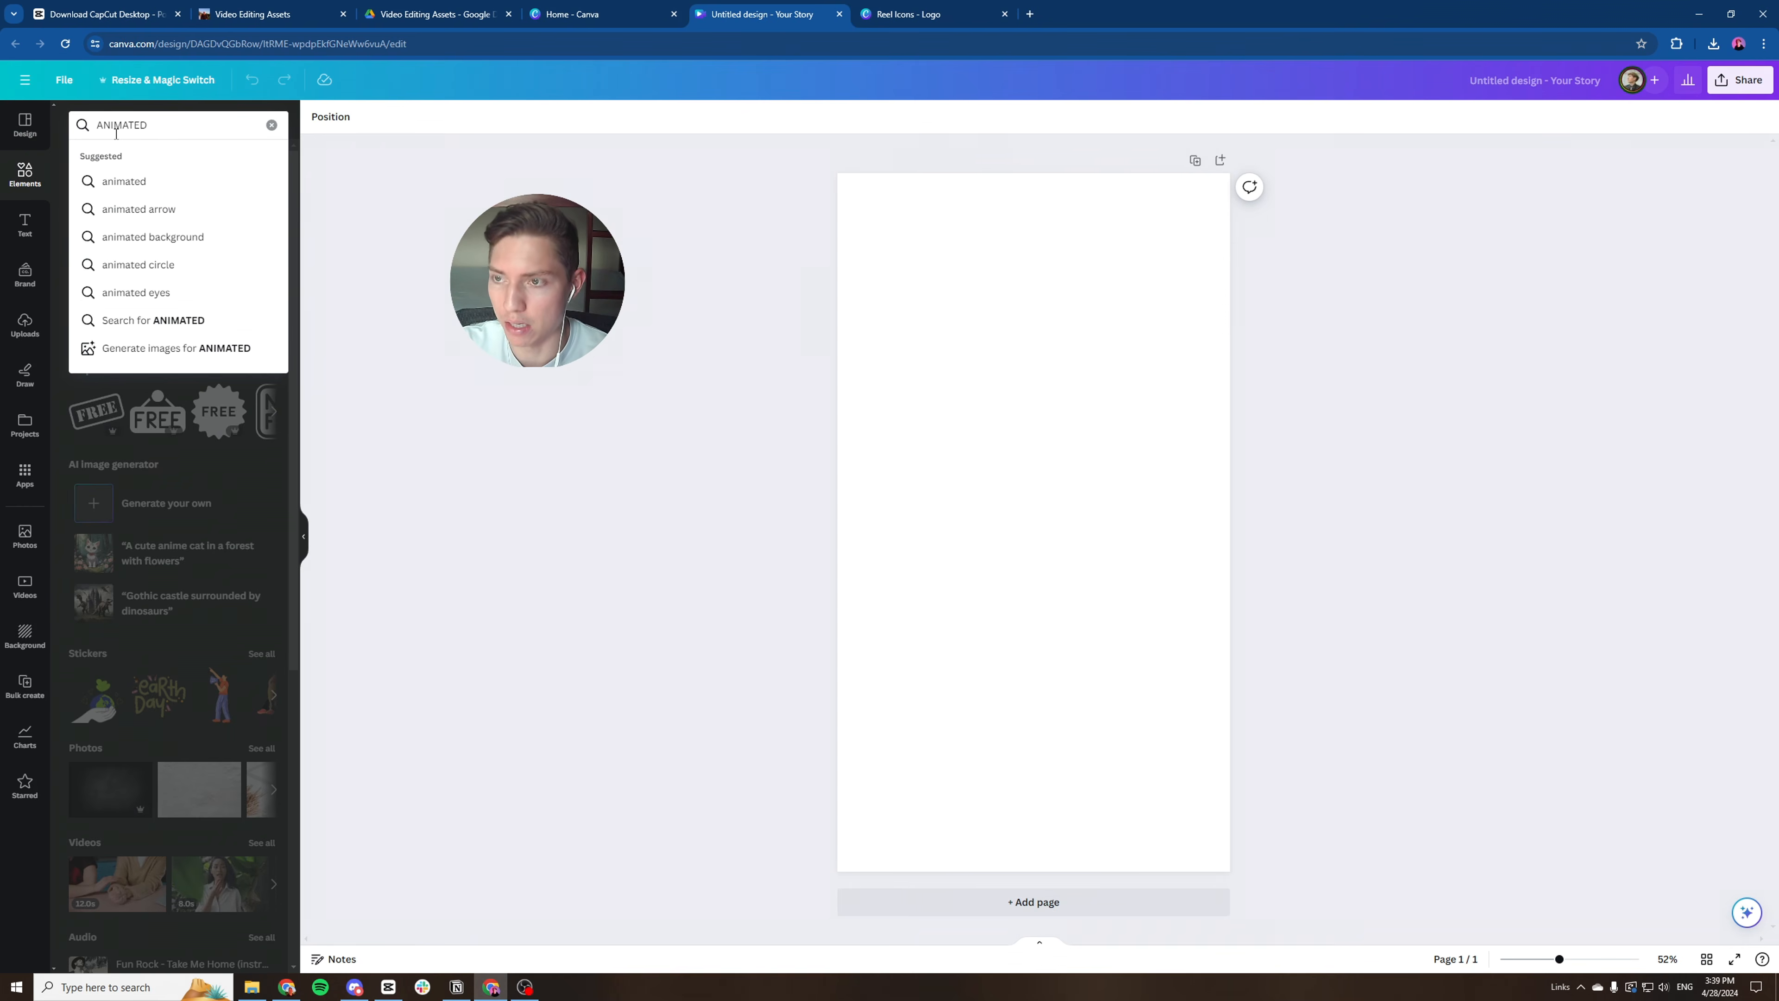
key(Return)
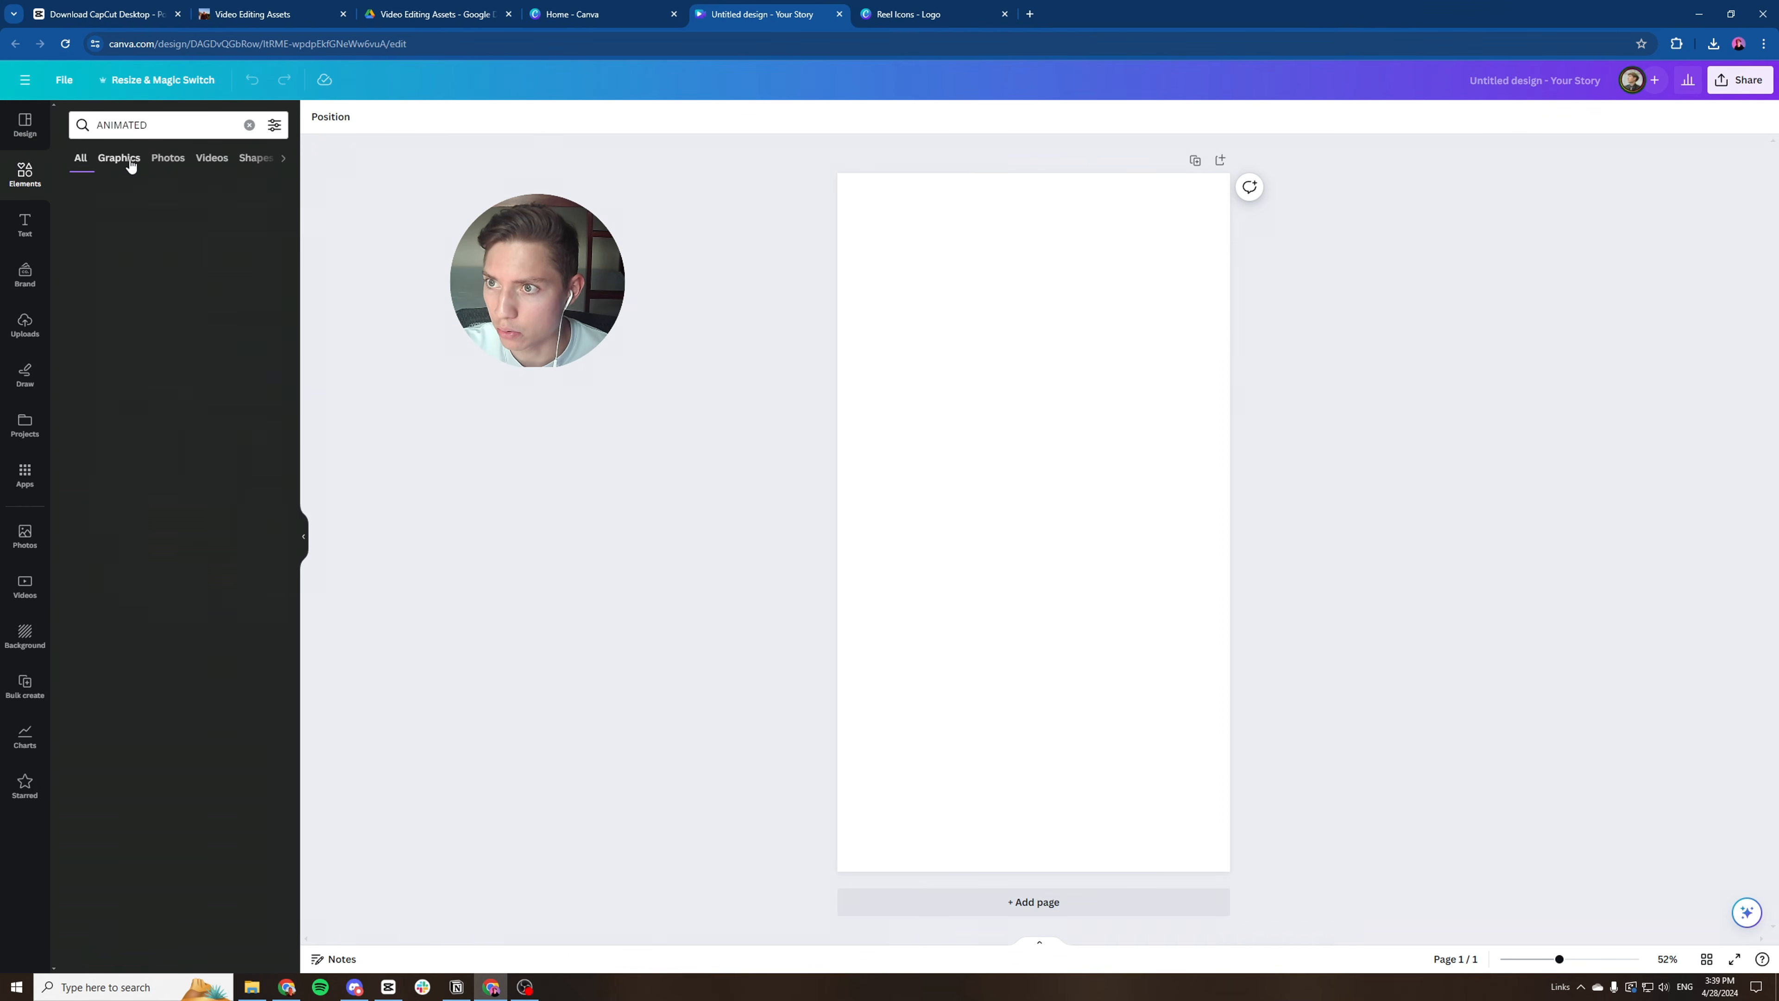
click(126, 158)
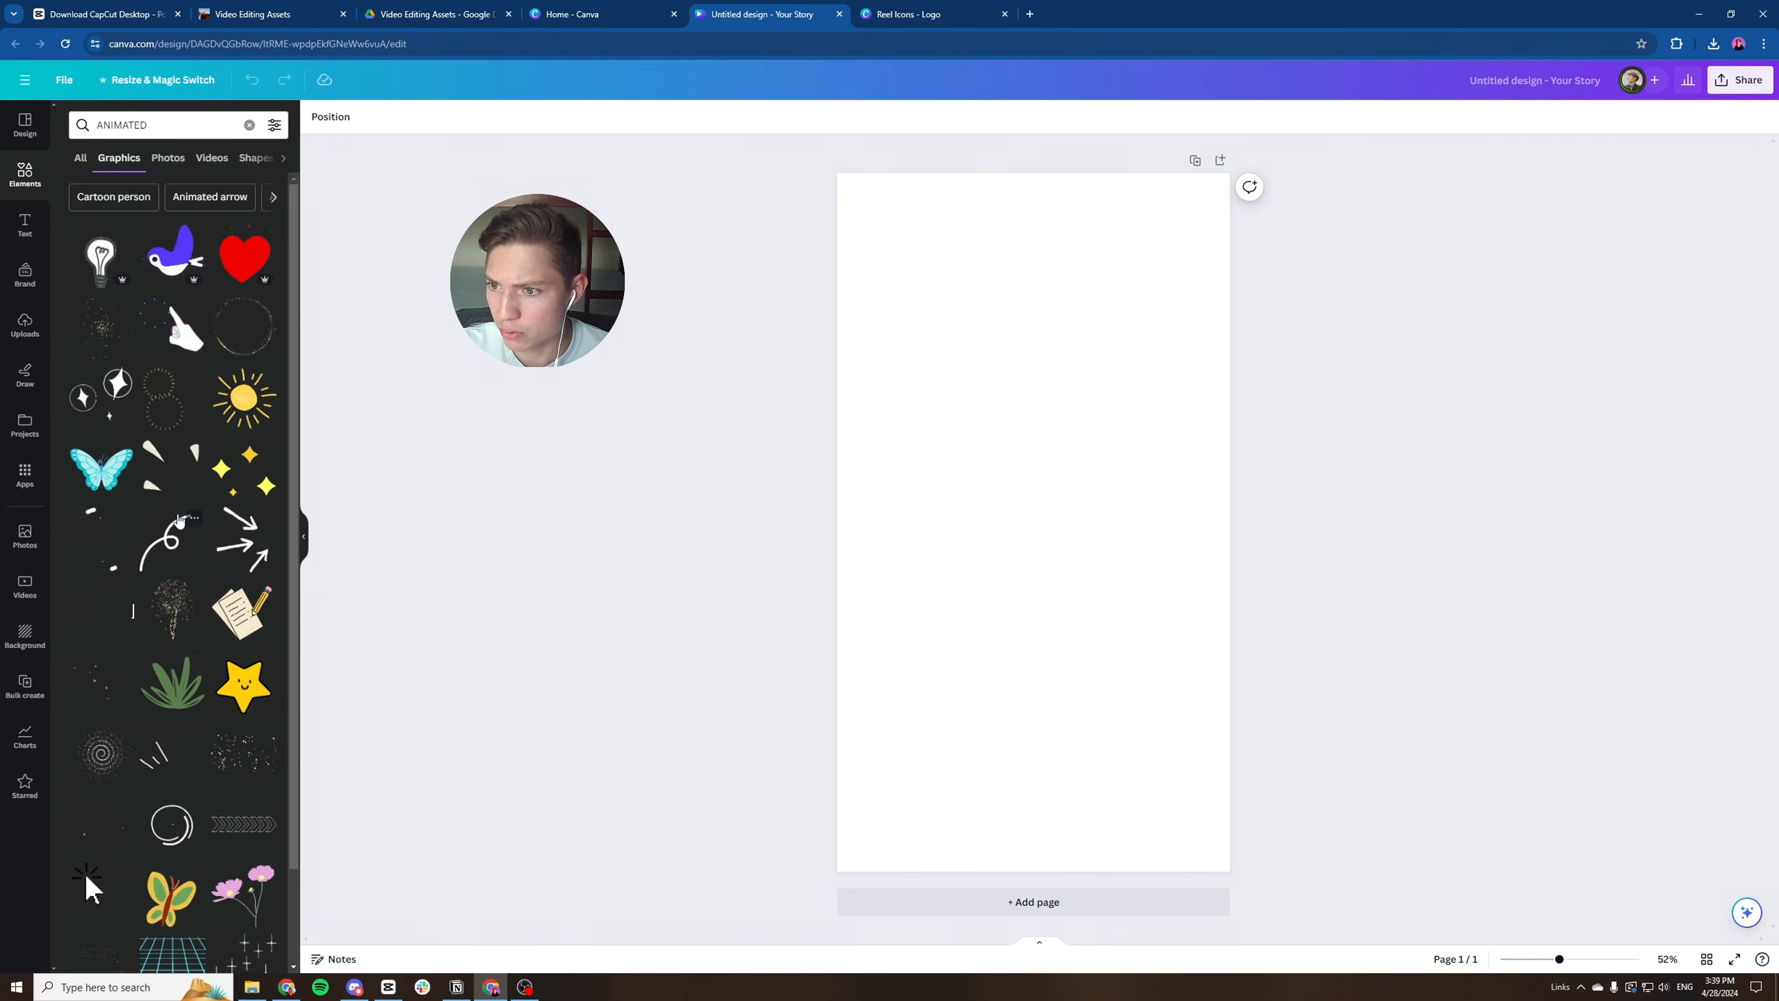
Add the animated REC graphic from the animated graphics results to the blank story page.
scroll(189, 669, down, 3)
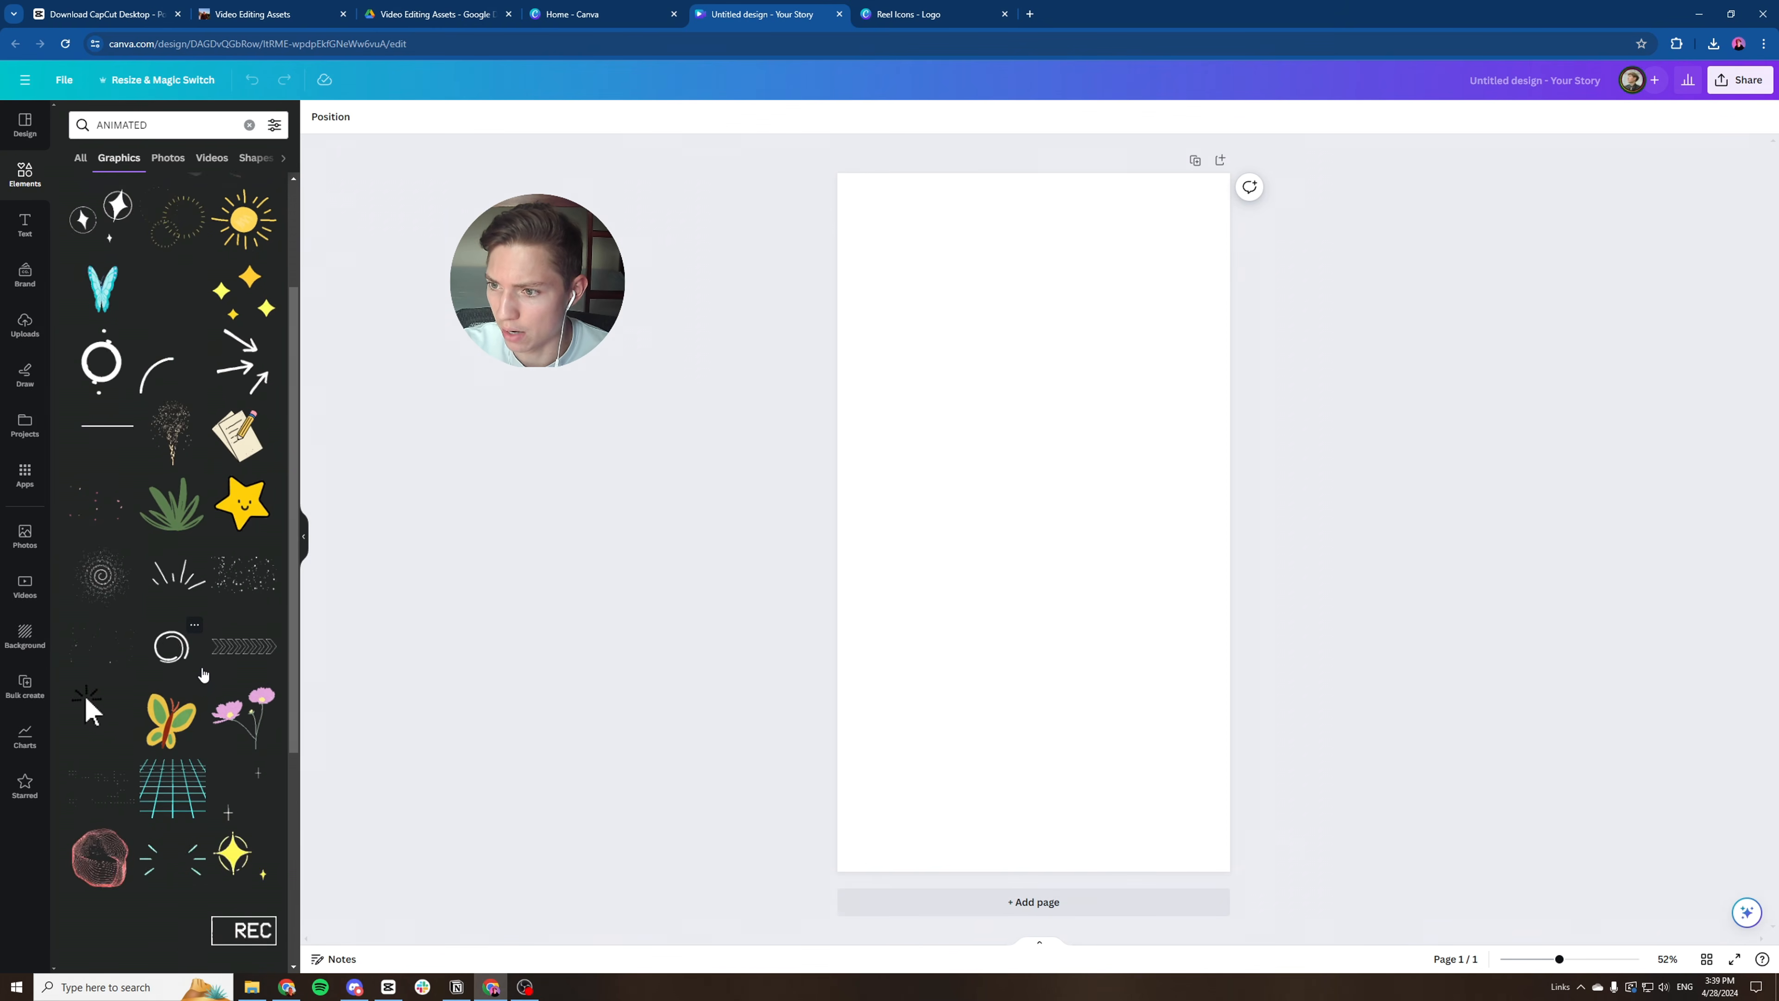
scroll(193, 676, down, 2)
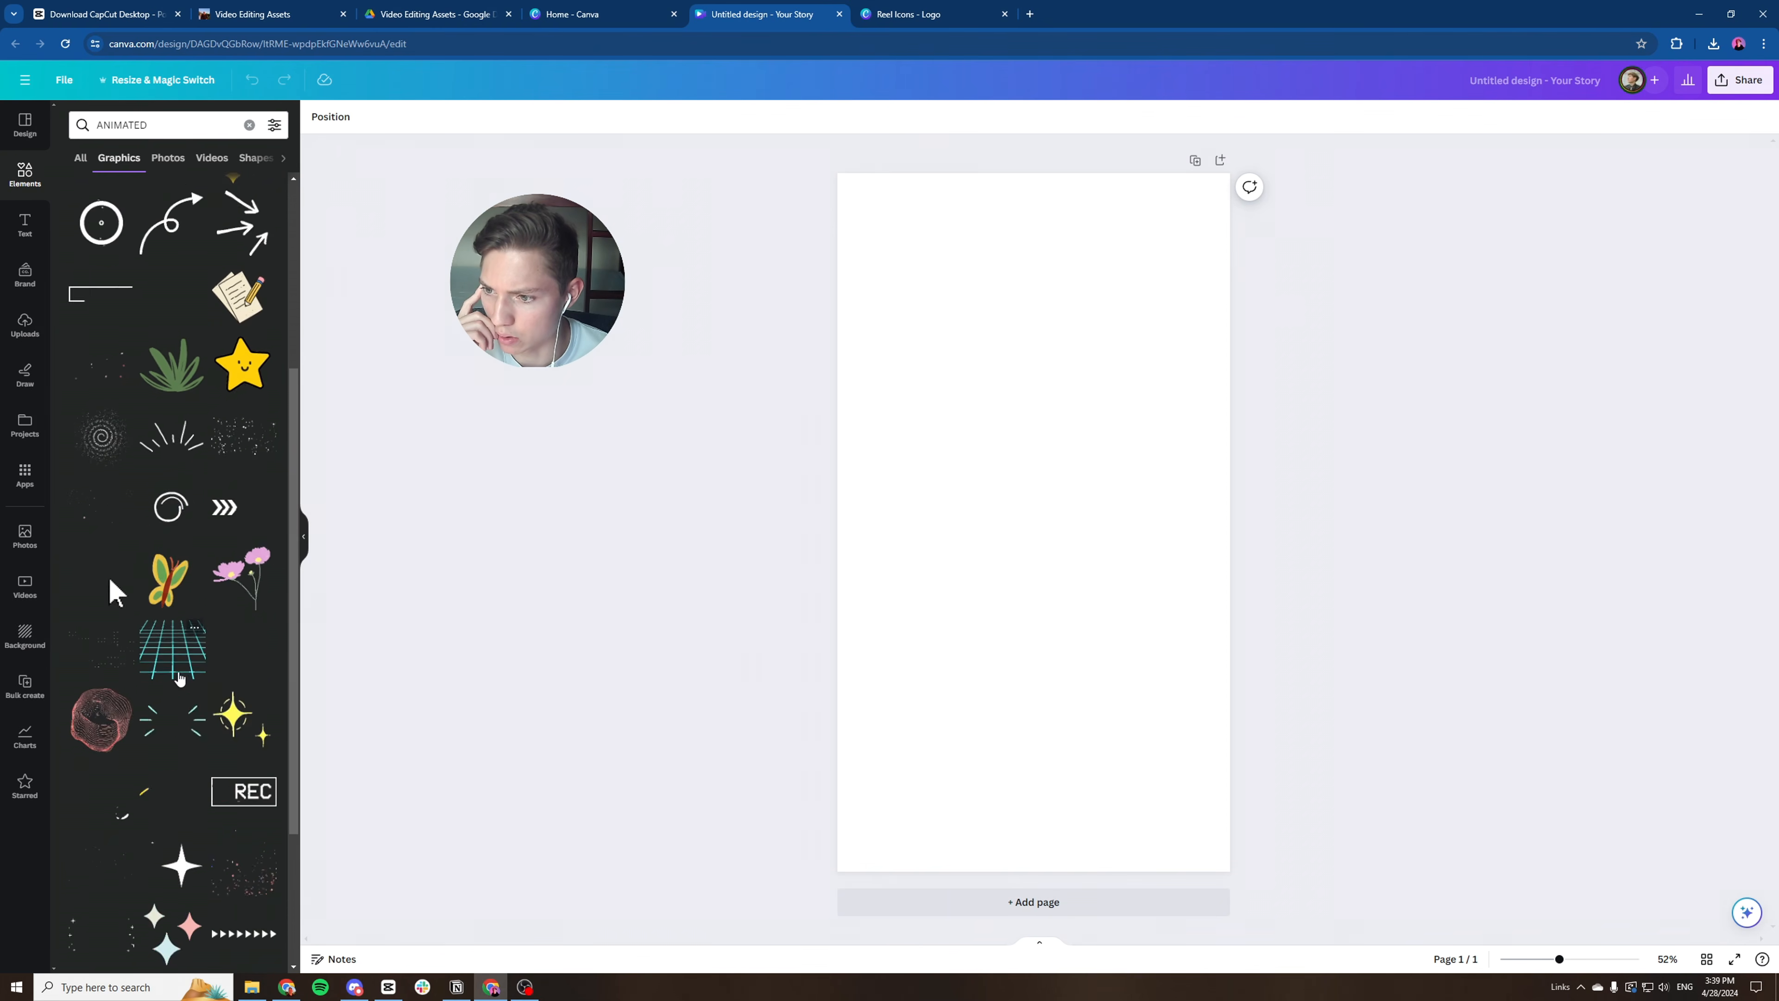
scroll(180, 678, down, 2)
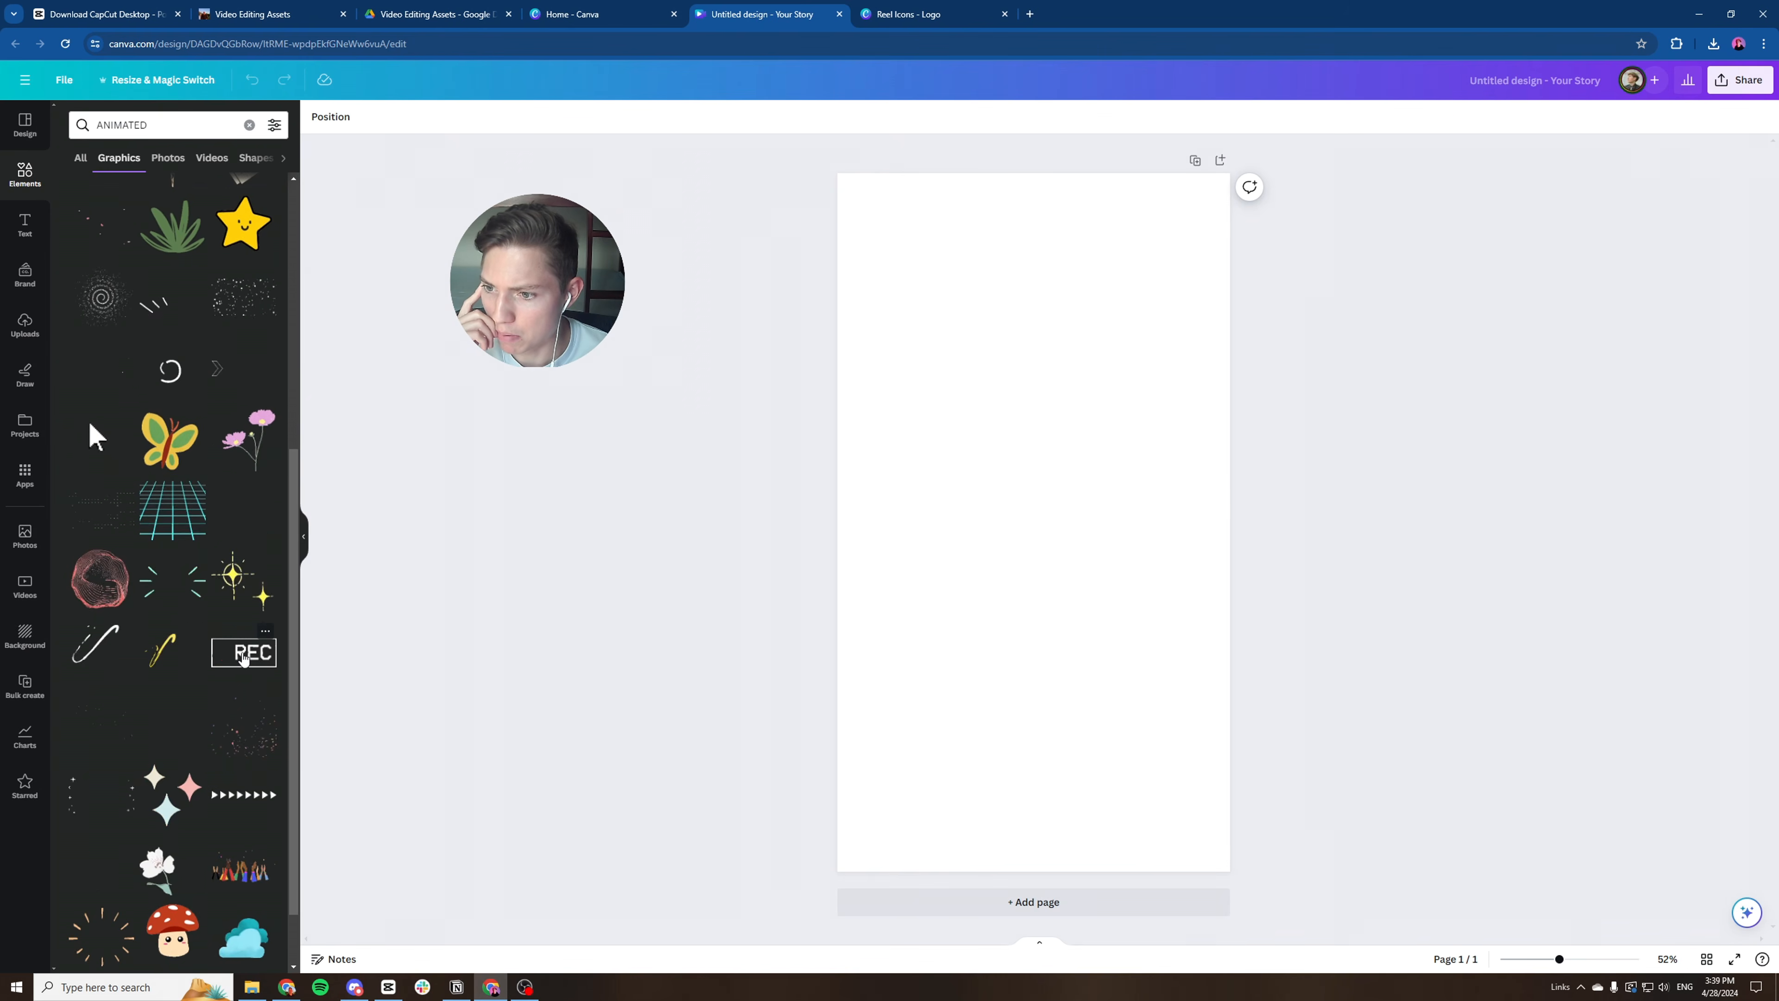
click(244, 654)
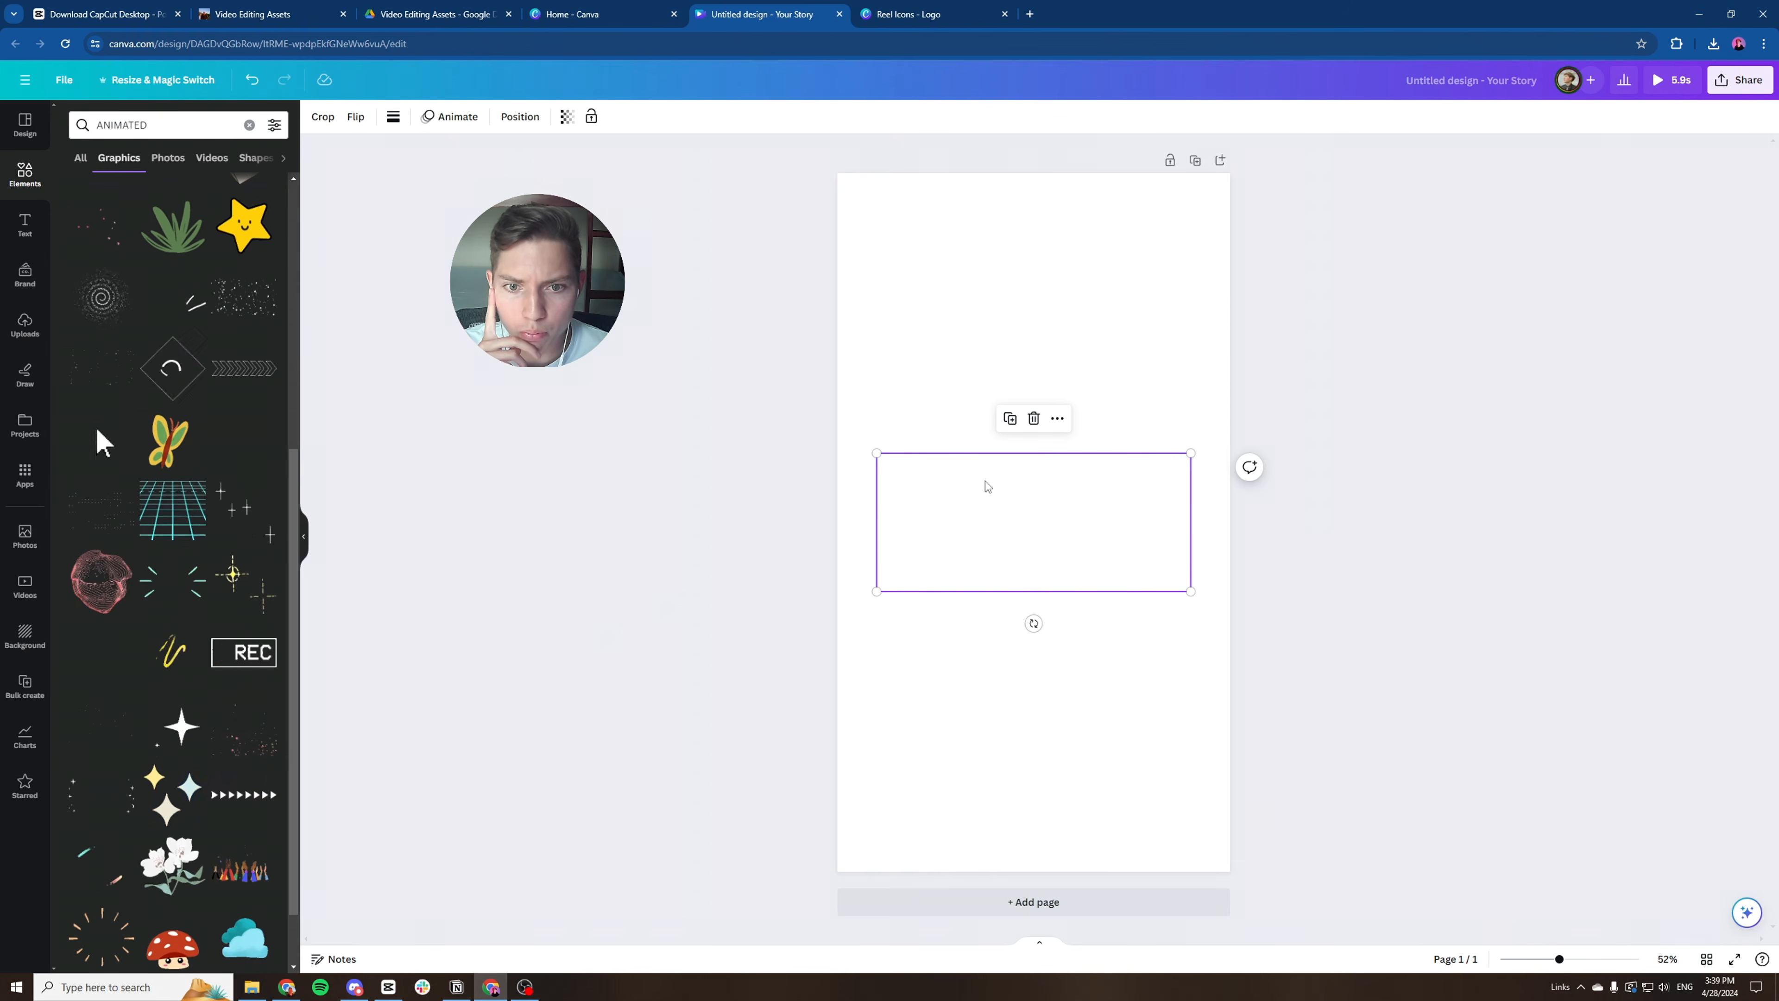
Change the story page's background color to solid black behind the REC graphic.
click(930, 228)
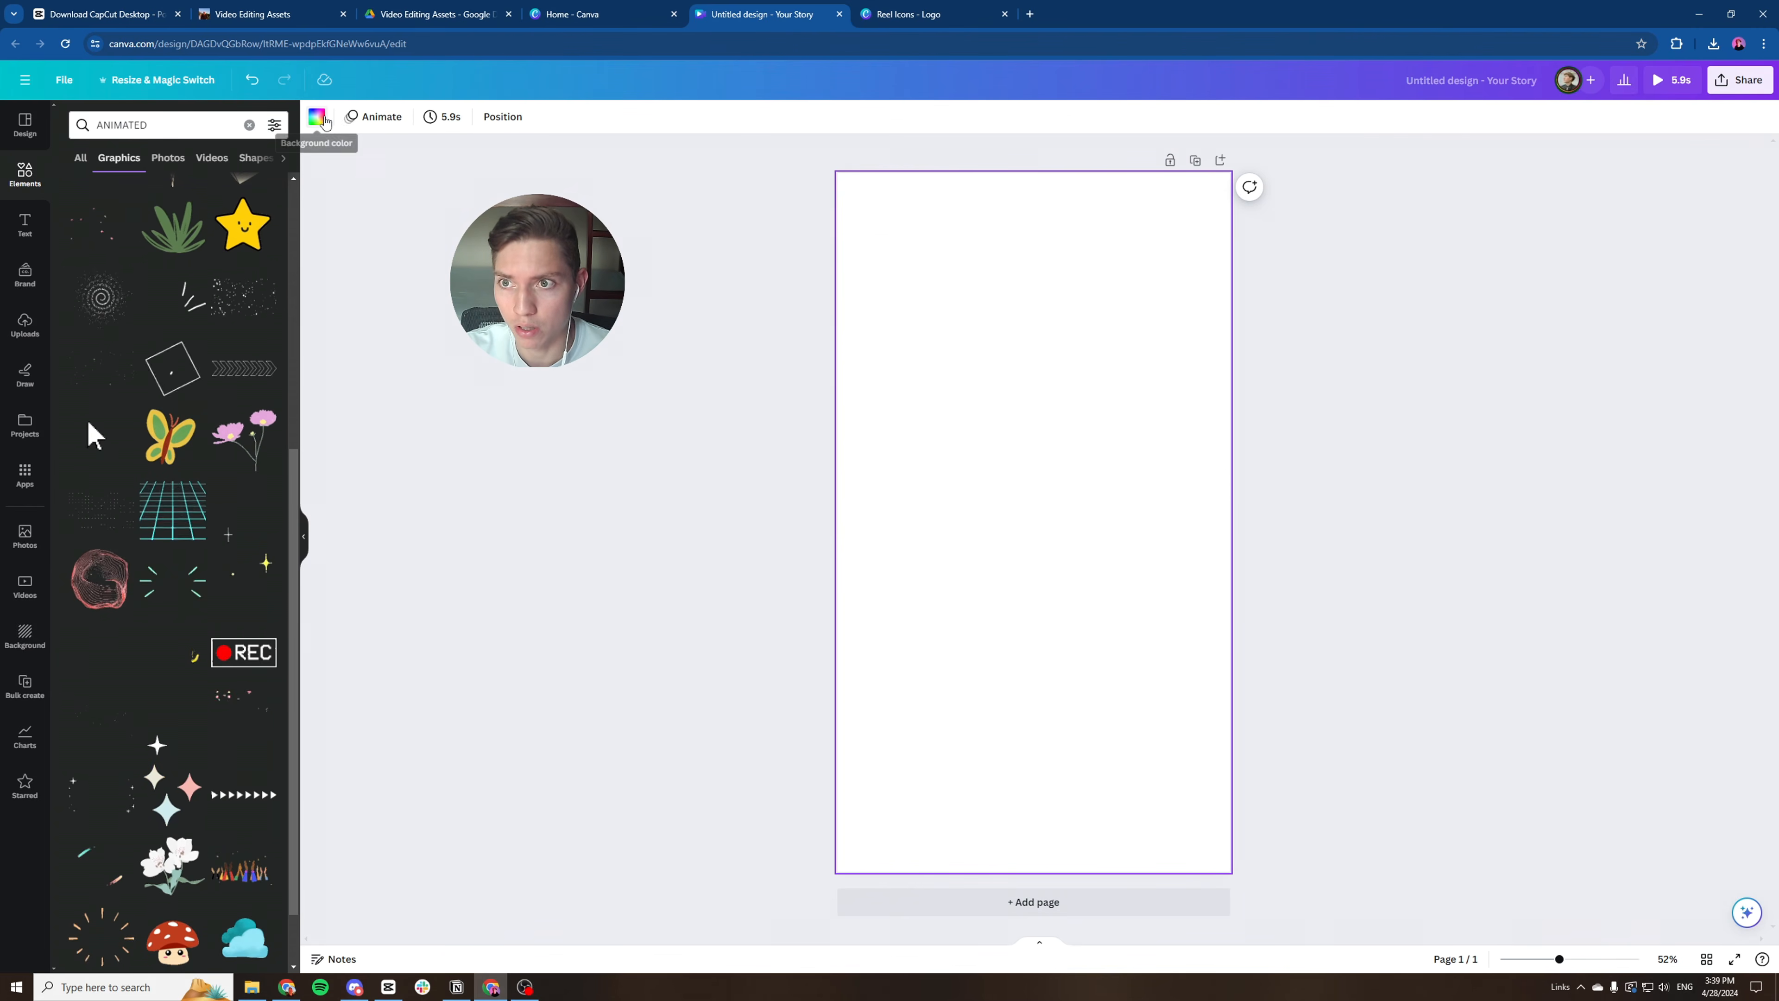
click(323, 119)
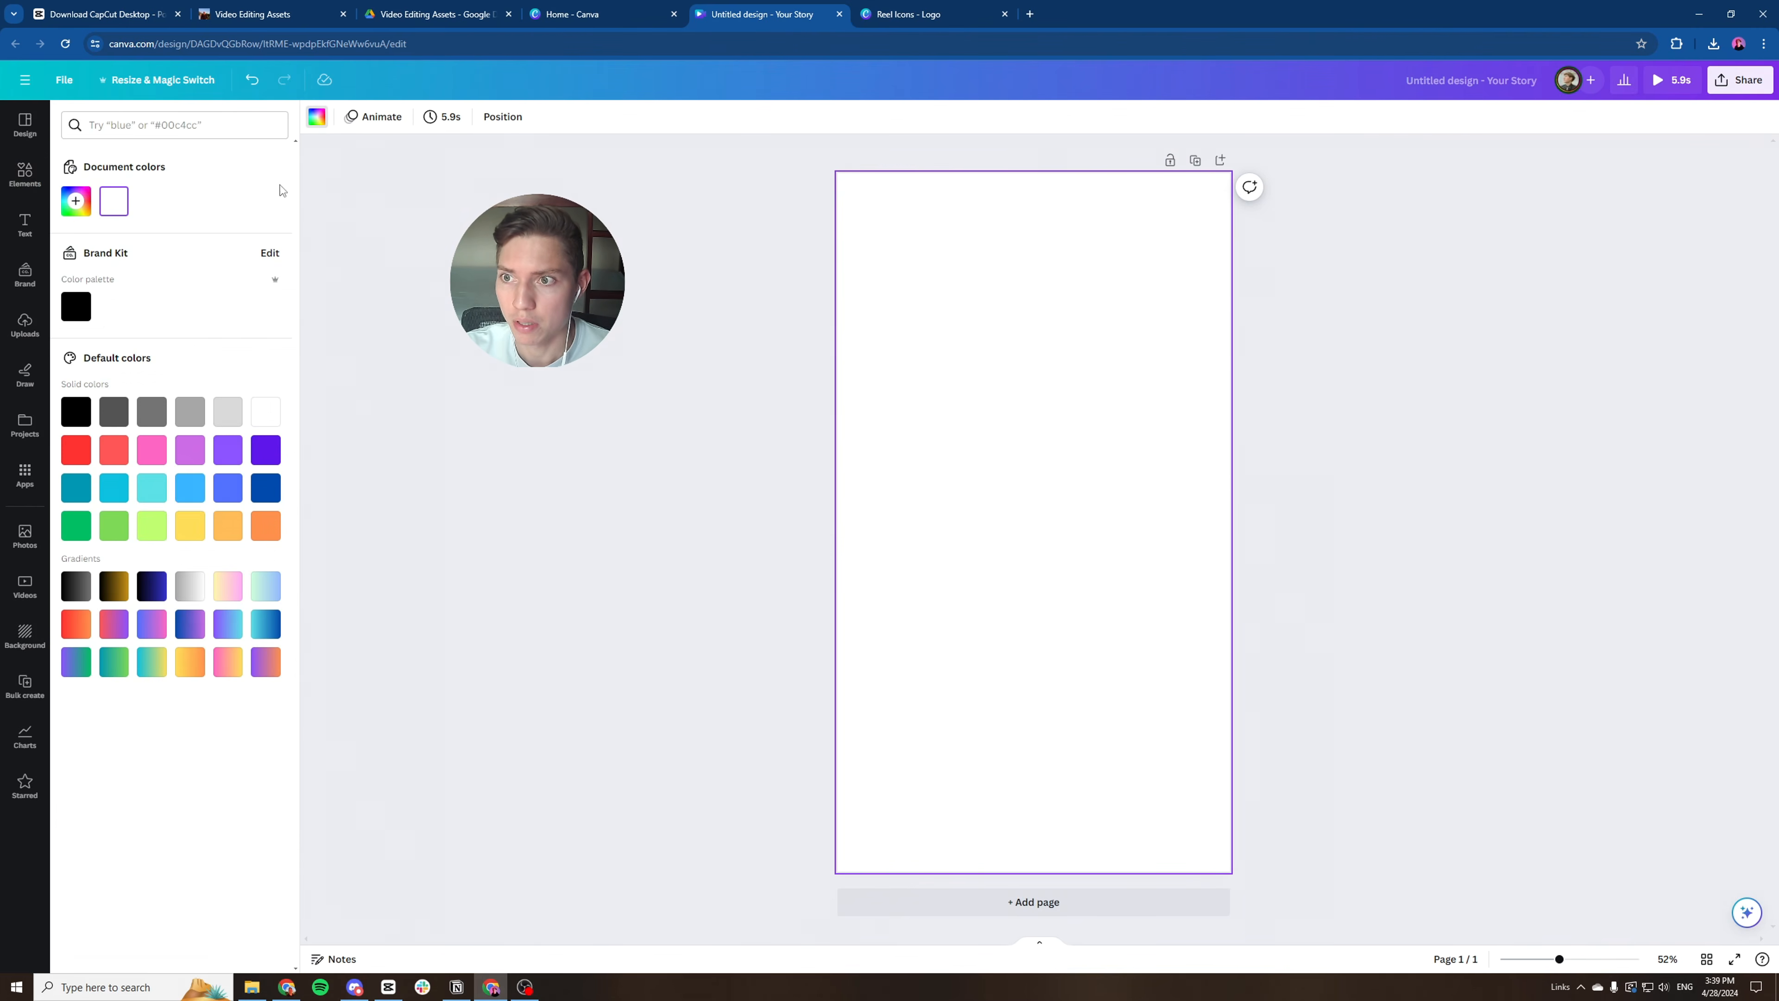
click(74, 420)
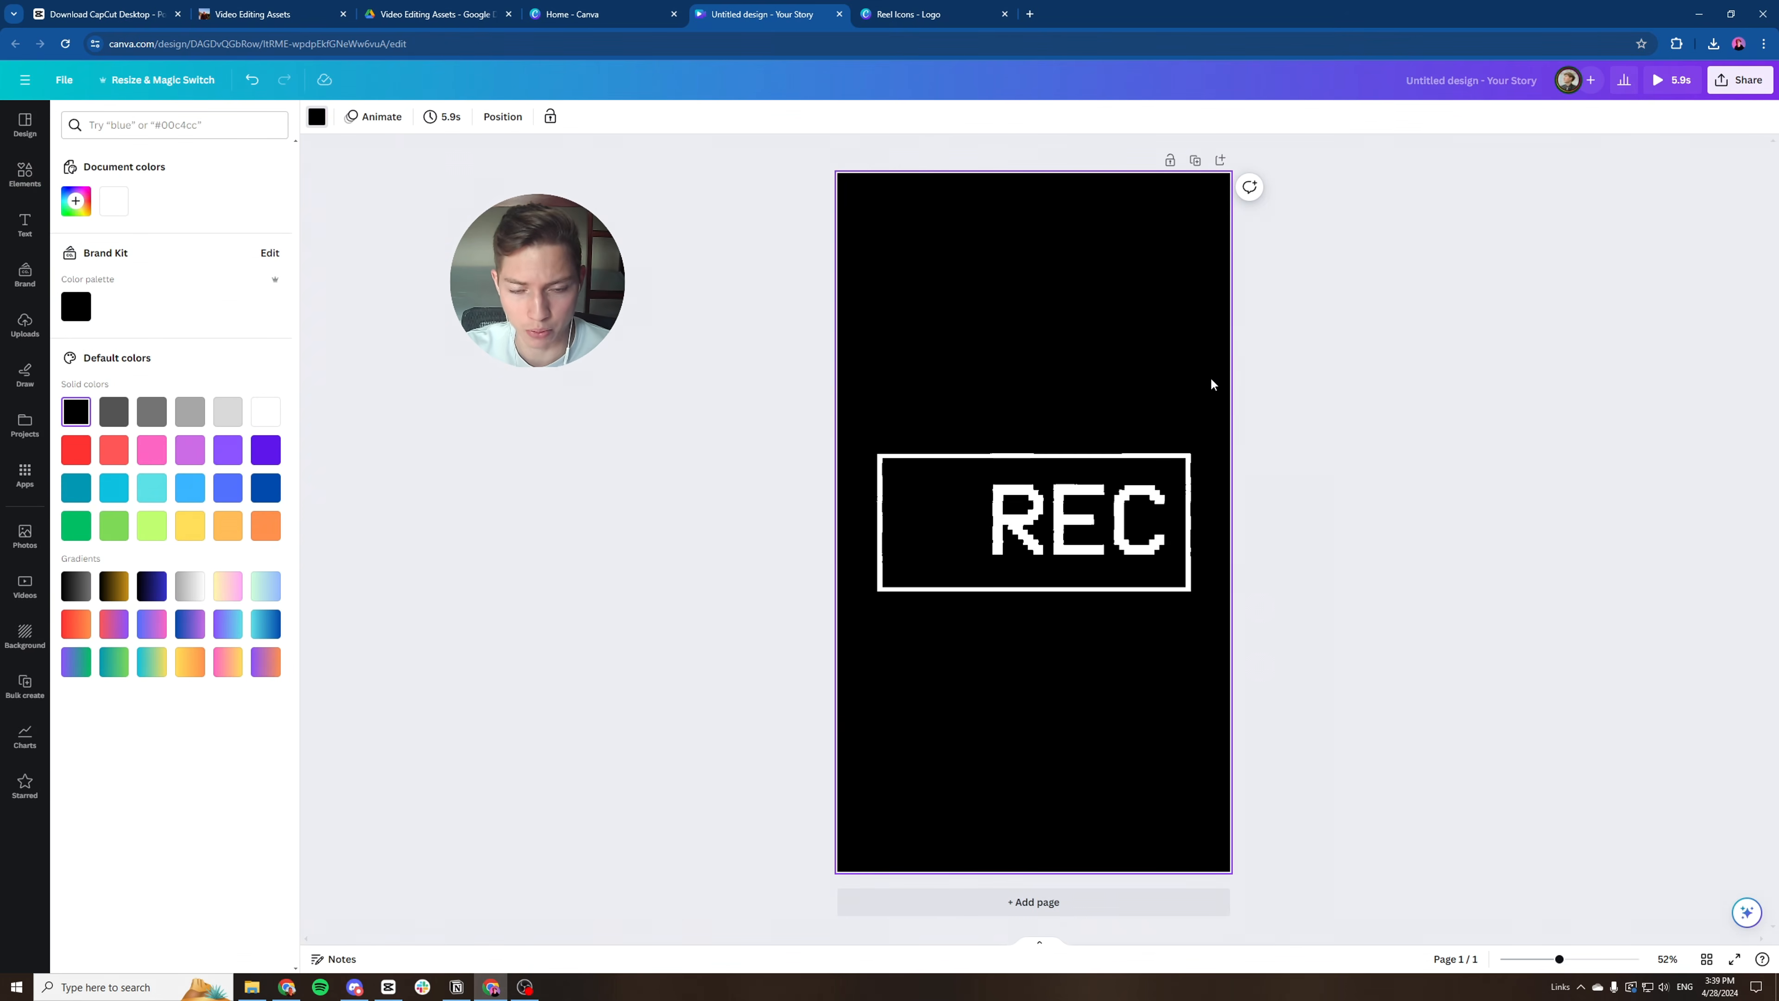
Download the REC design as an MP4 video at 4K (UHD) quality.
click(1738, 80)
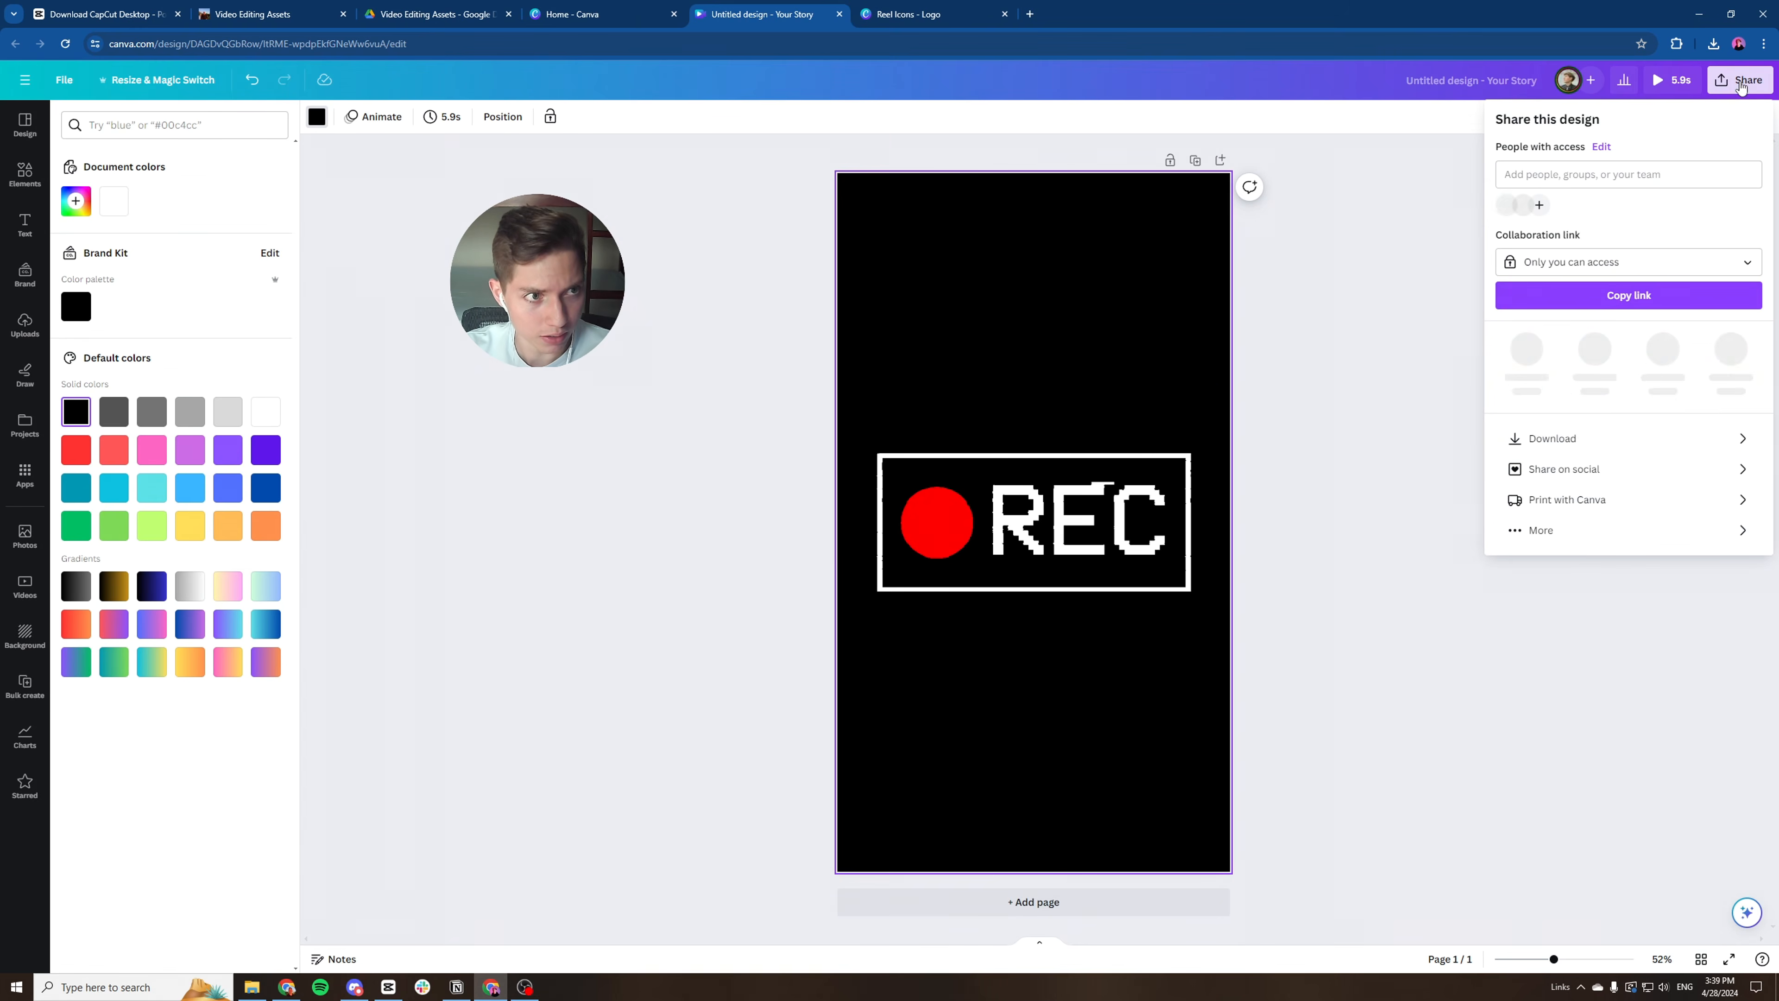
click(1561, 432)
drag(1671, 225, 1777, 231)
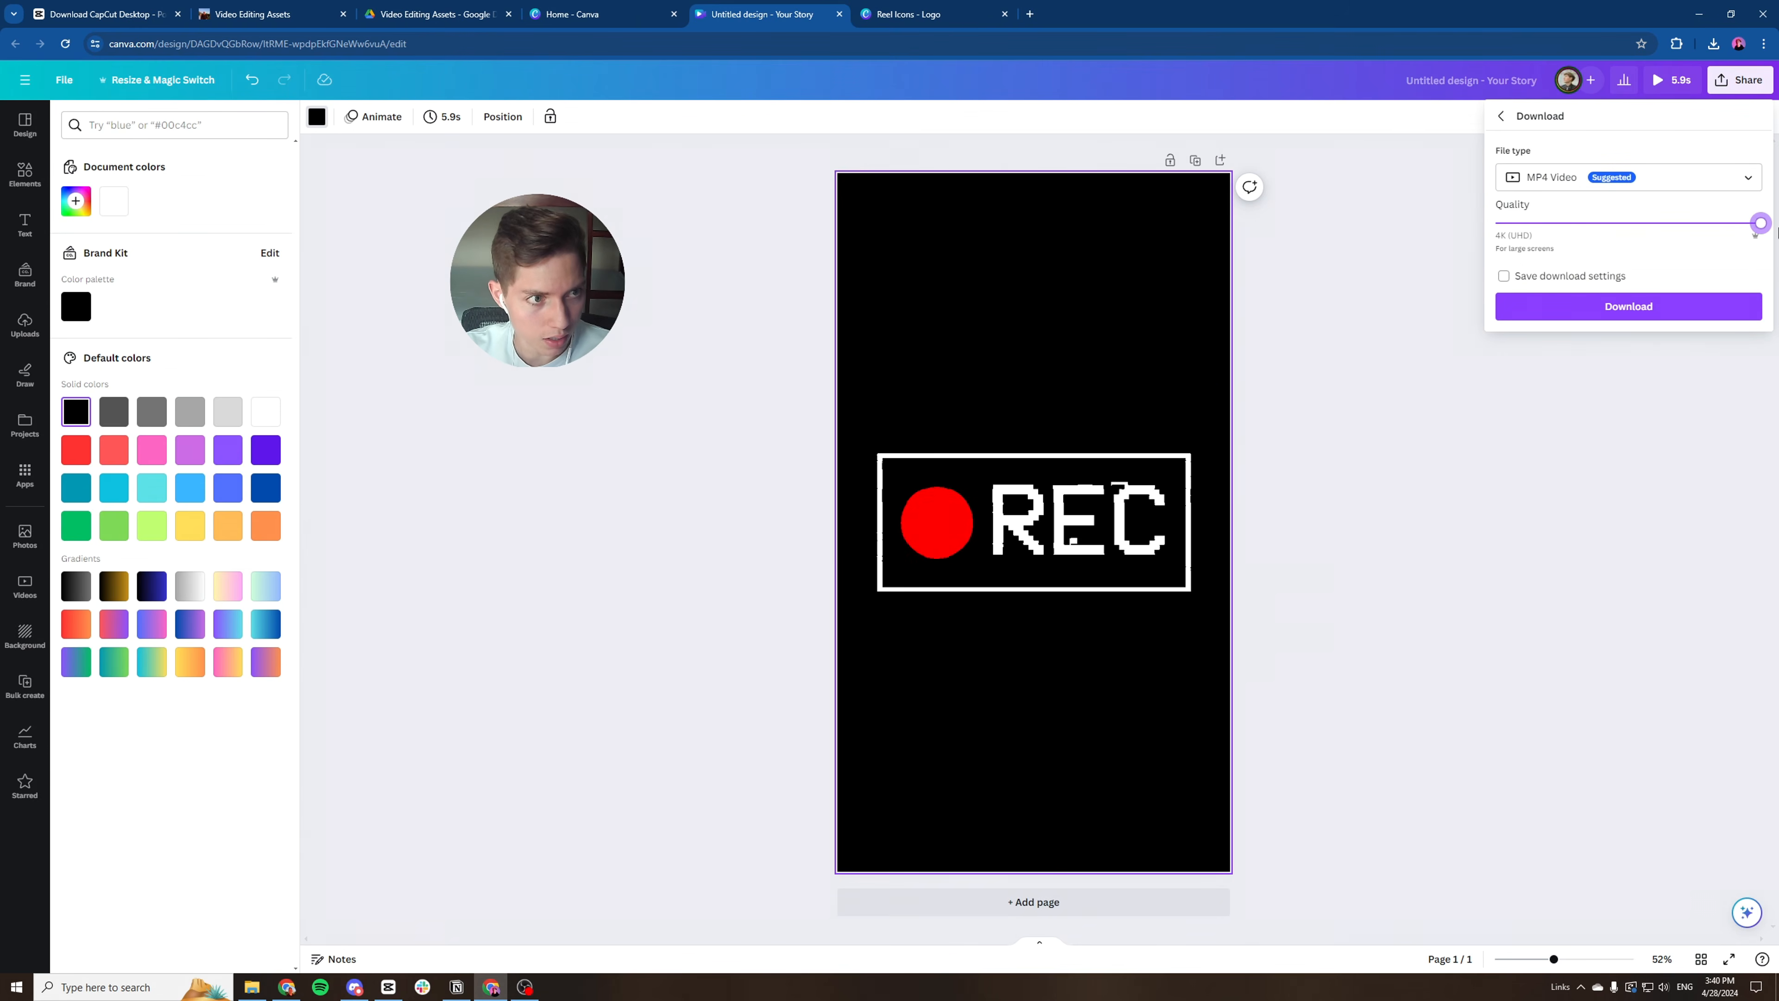
click(1554, 310)
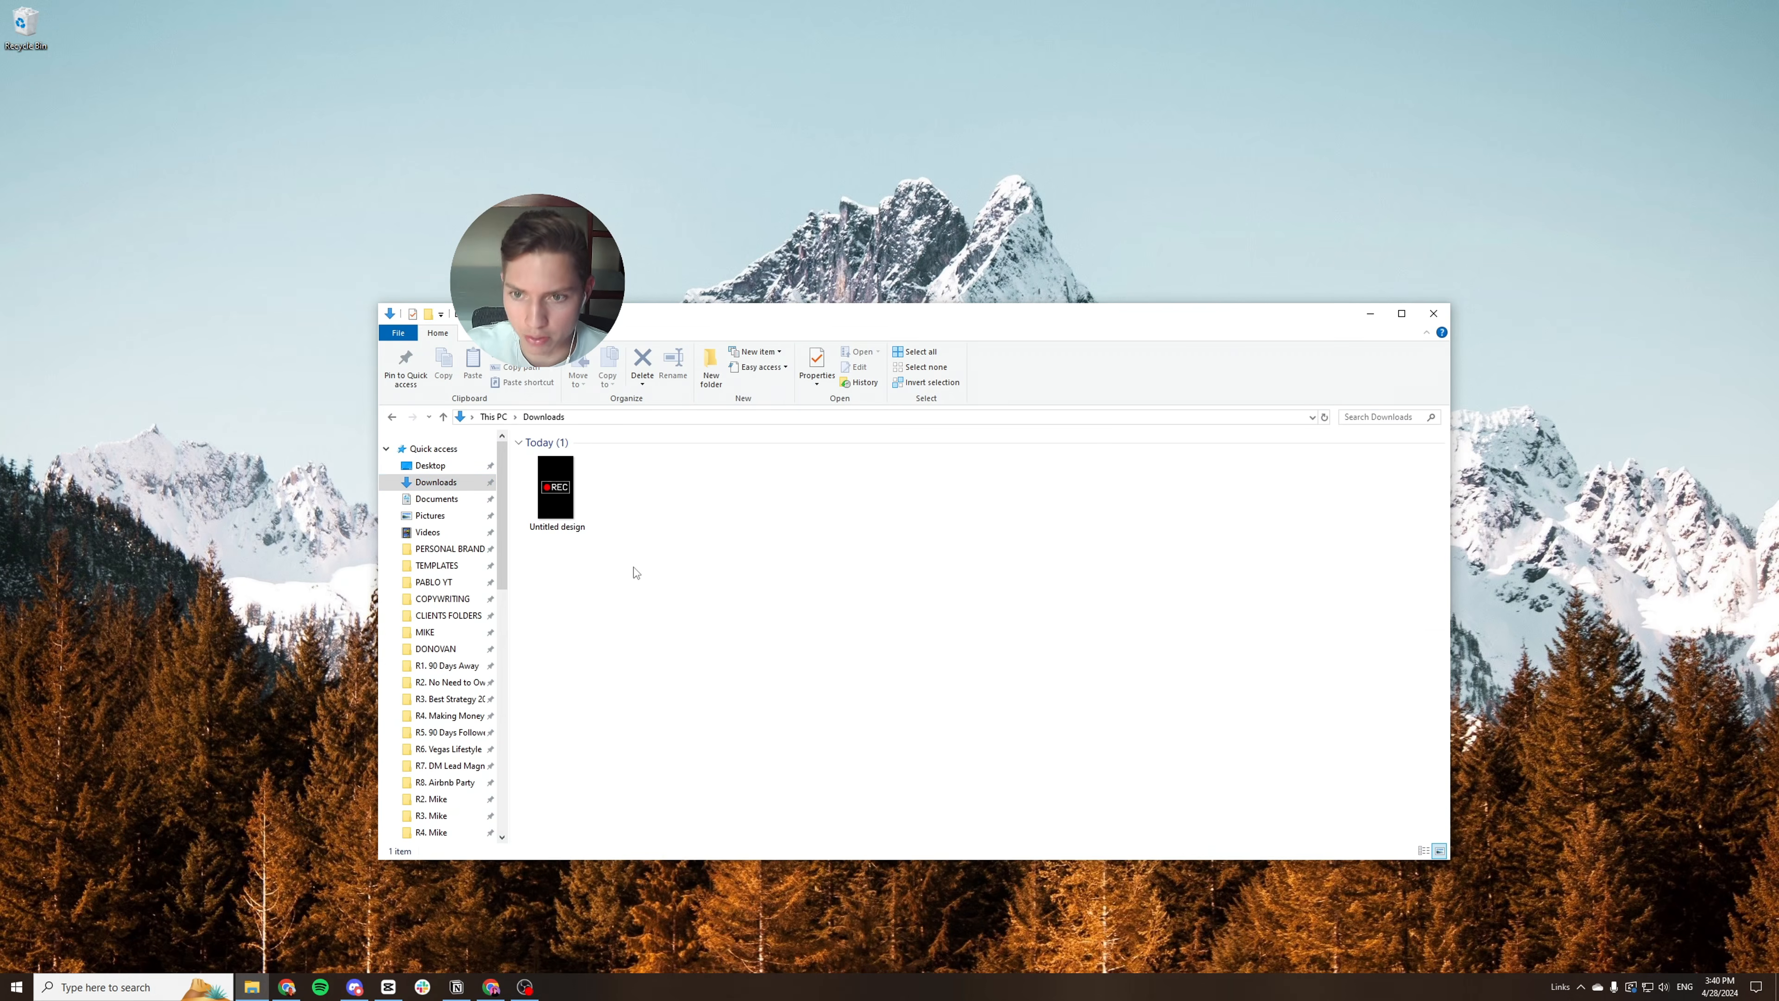
Rename the downloaded design video in the Downloads folder as REC.
click(563, 516)
right_click(563, 516)
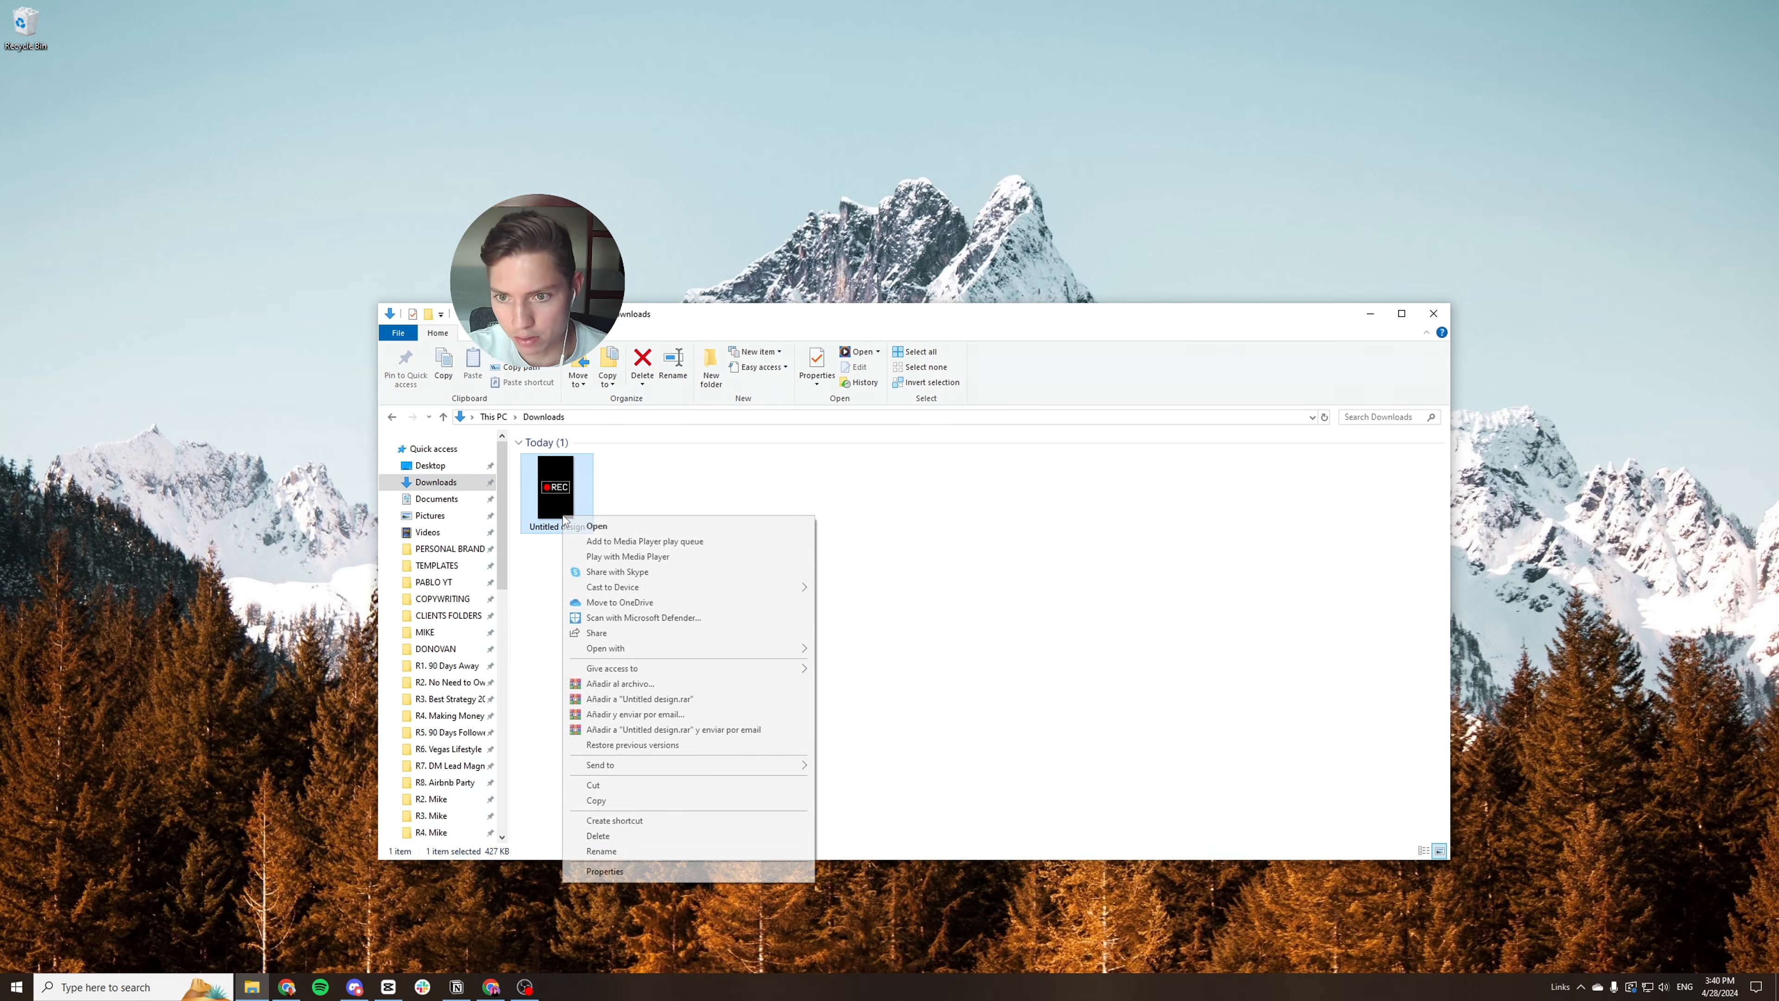
click(654, 854)
text(REC)
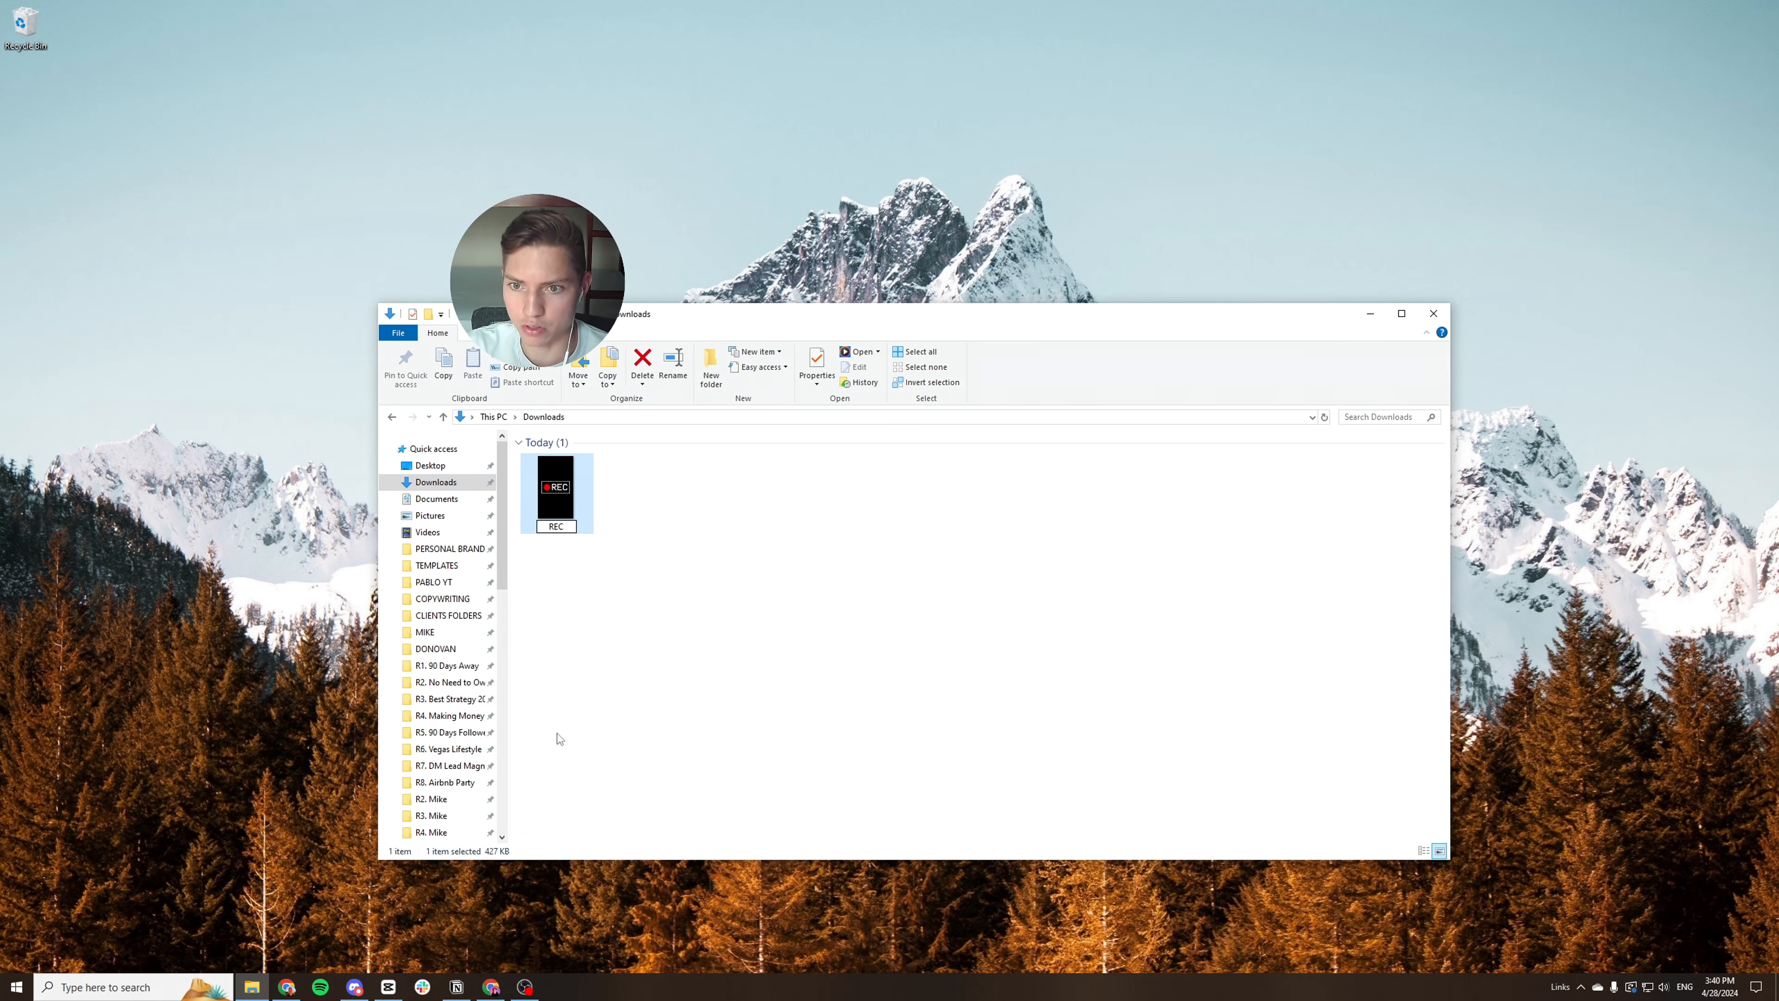
key(Return)
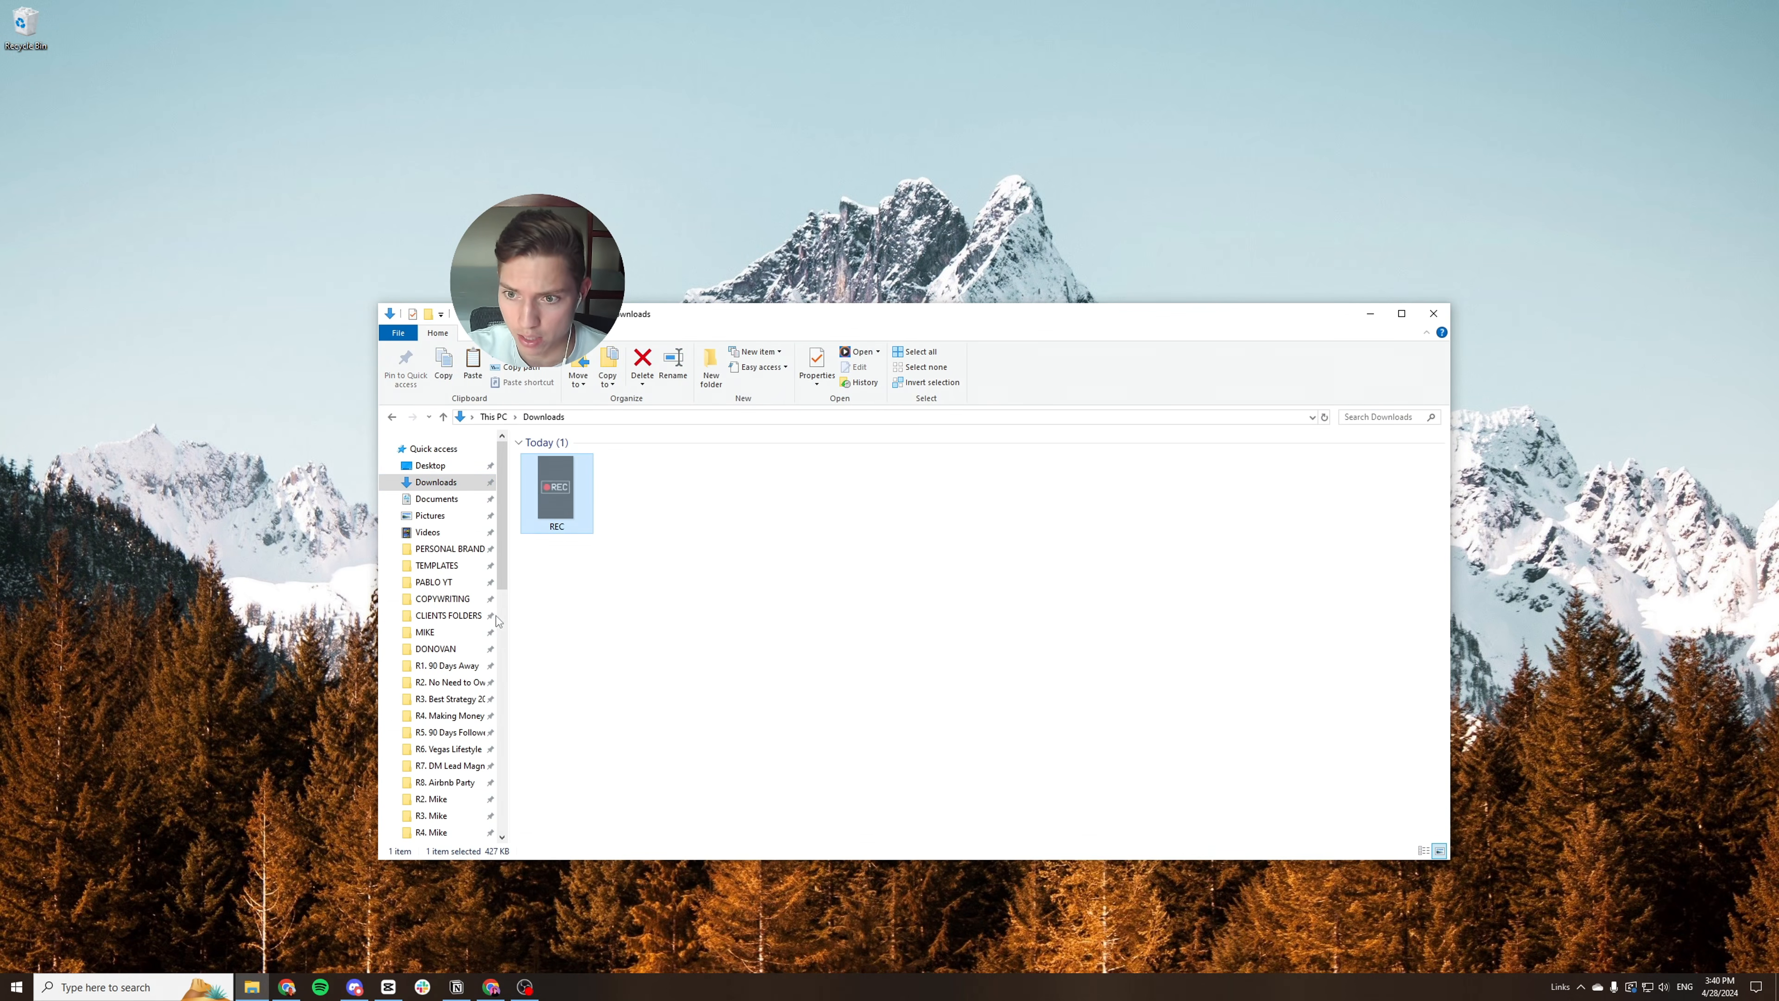
Move the REC video from Downloads to the R7. DM Lead Magnet folder and minimize the file window.
scroll(462, 673, down, 2)
key(ctrl+x)
click(449, 688)
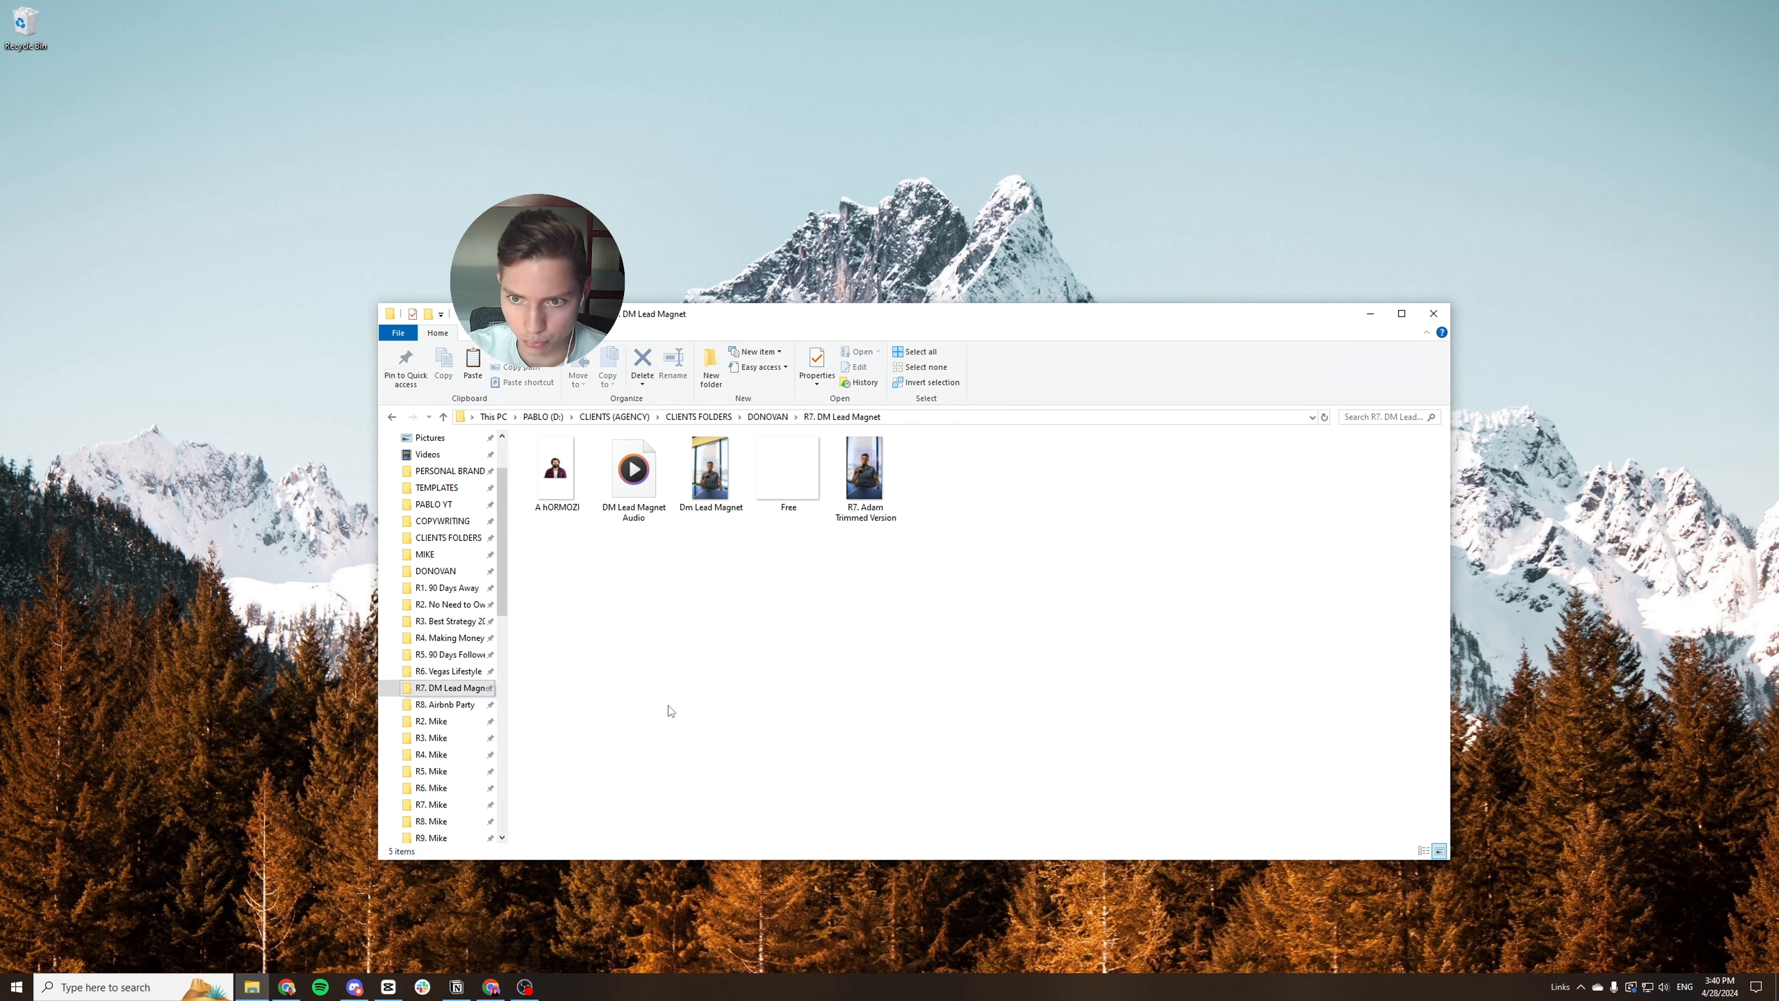
key(ctrl+v)
click(1370, 313)
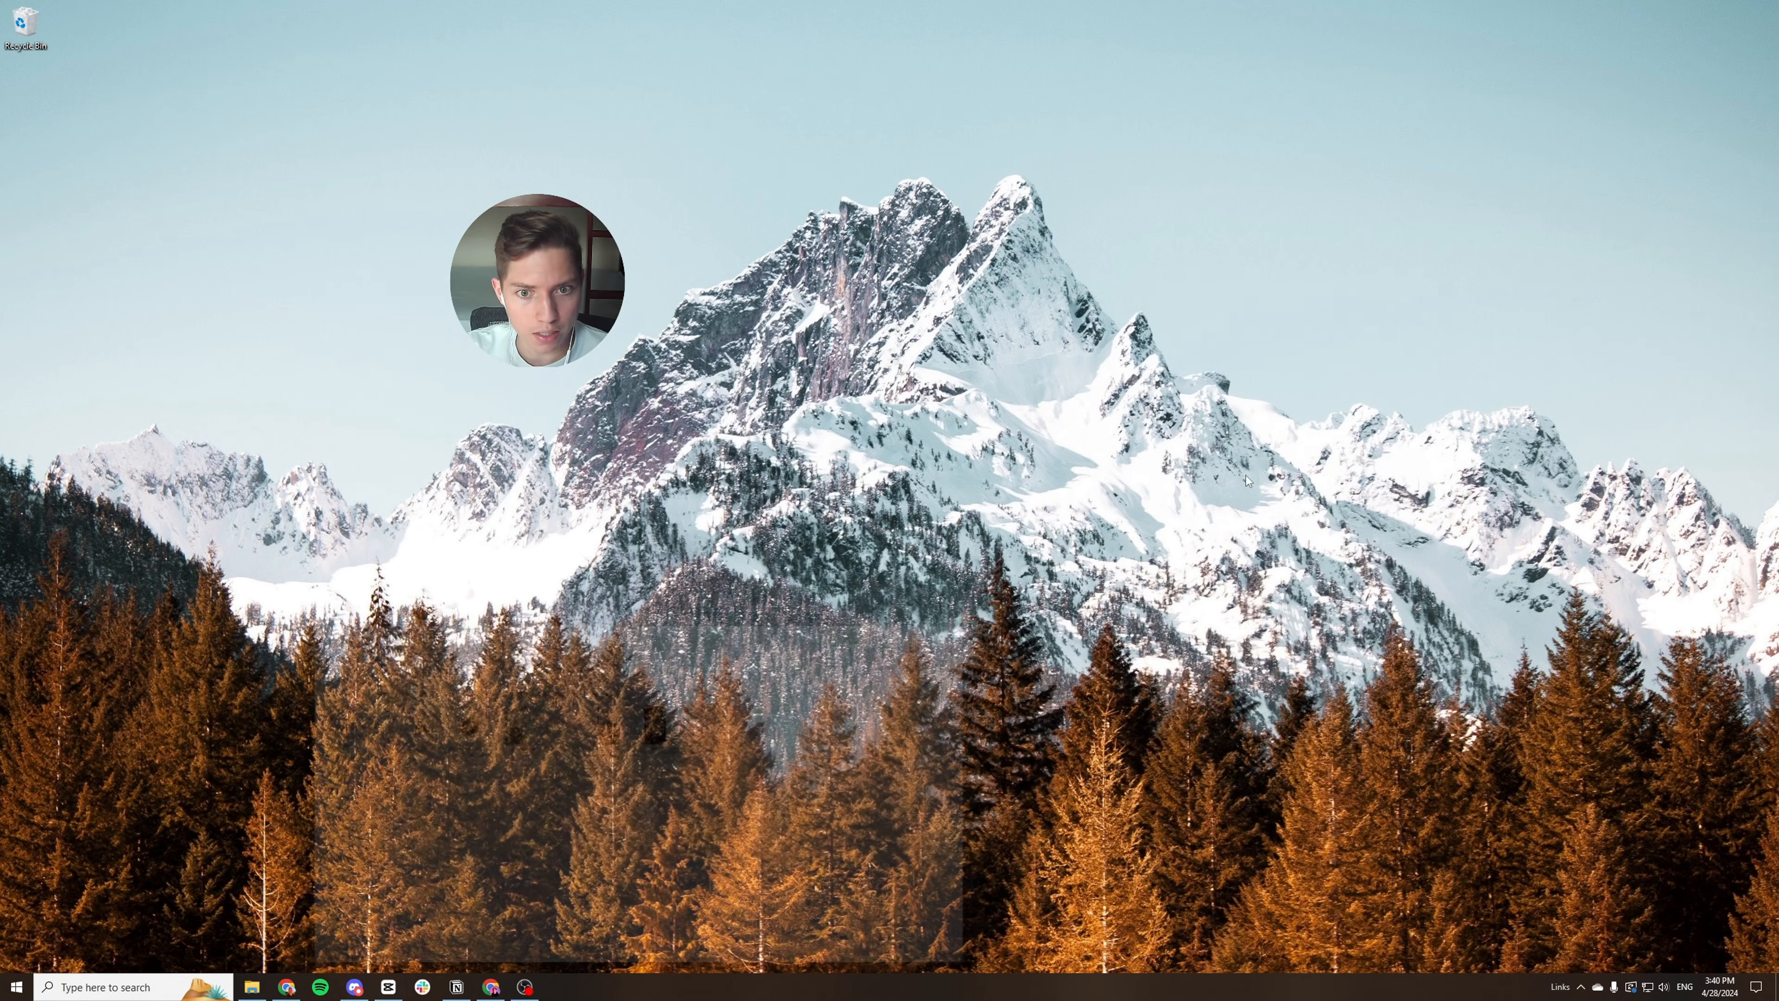
Switch to CapCut and import REC.mp4 from the R7. DM Lead Magnet folder into the VIDEO media folder.
click(389, 987)
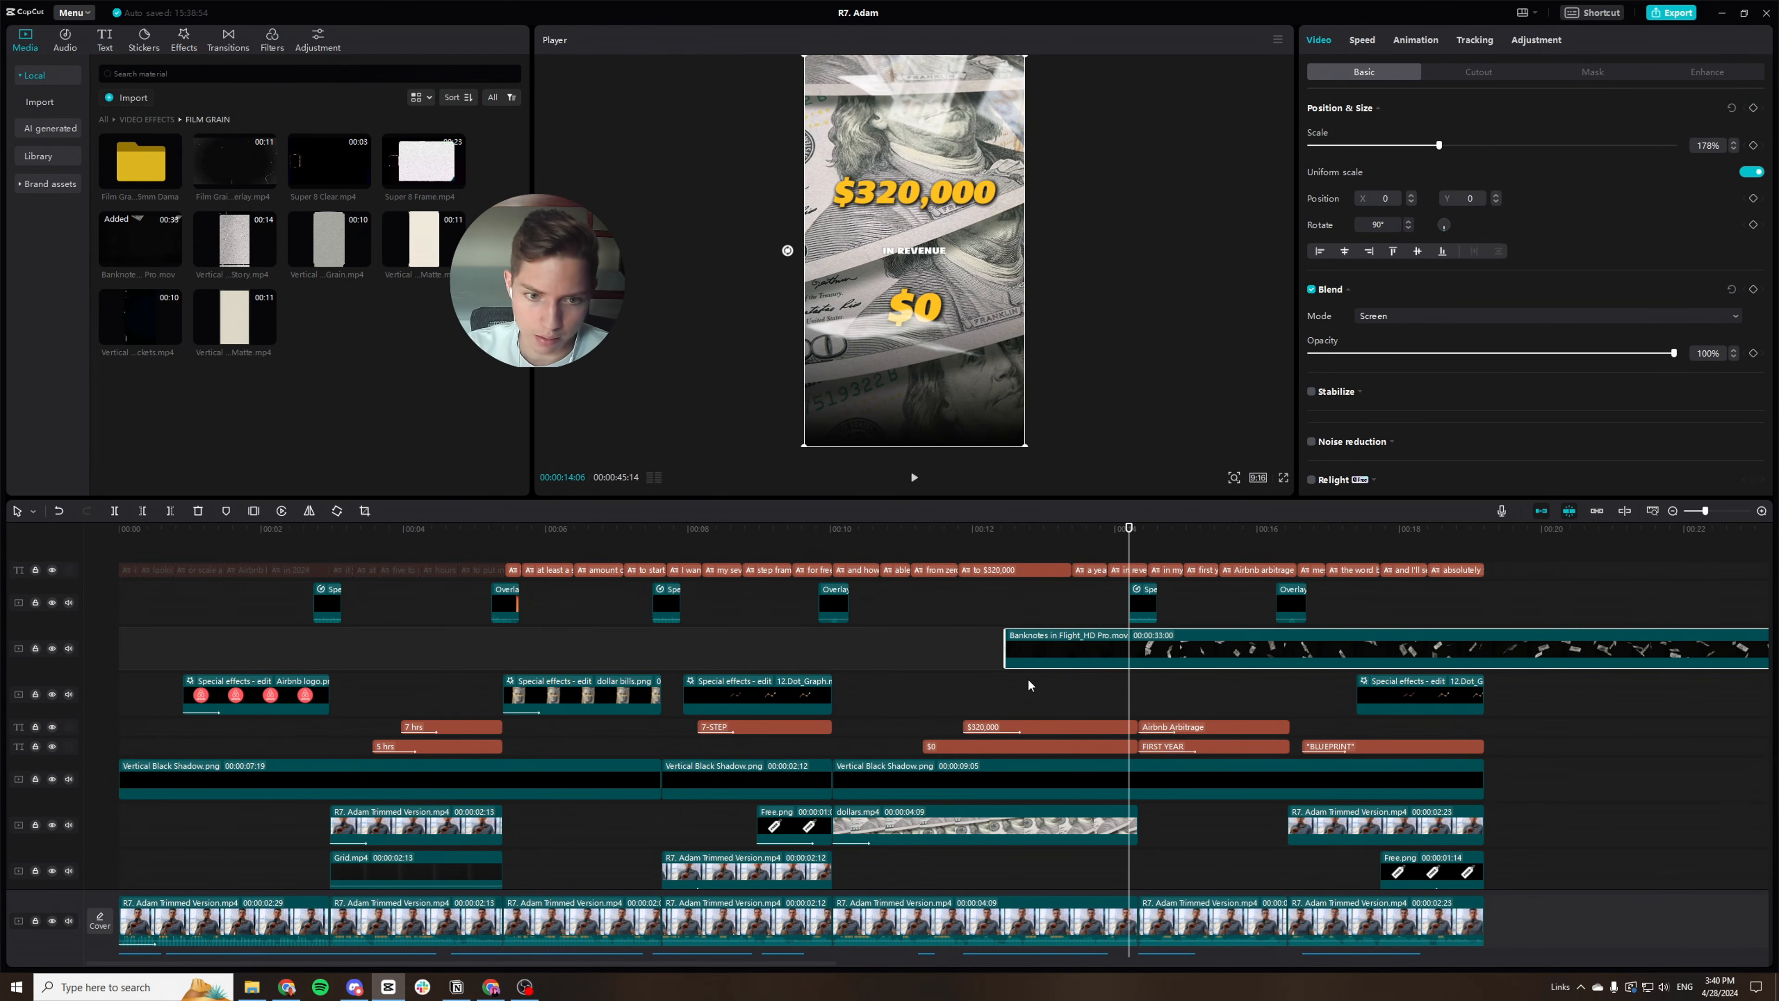
click(103, 121)
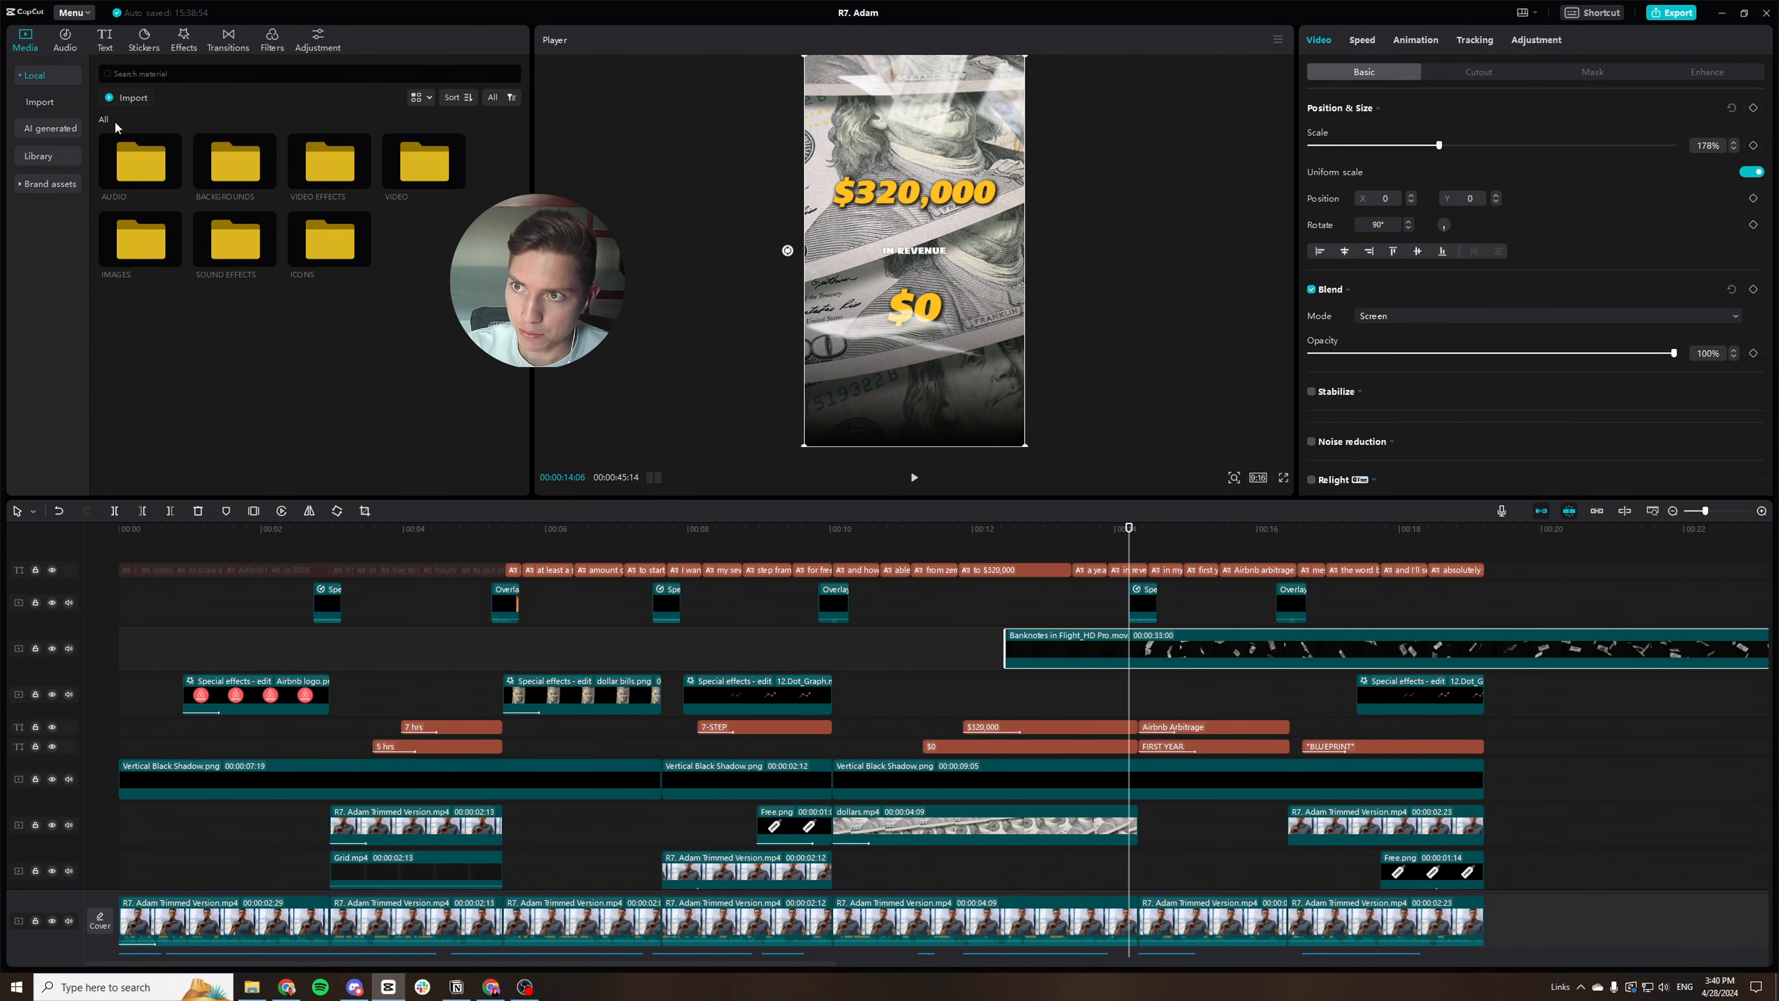
double_click(418, 168)
click(125, 97)
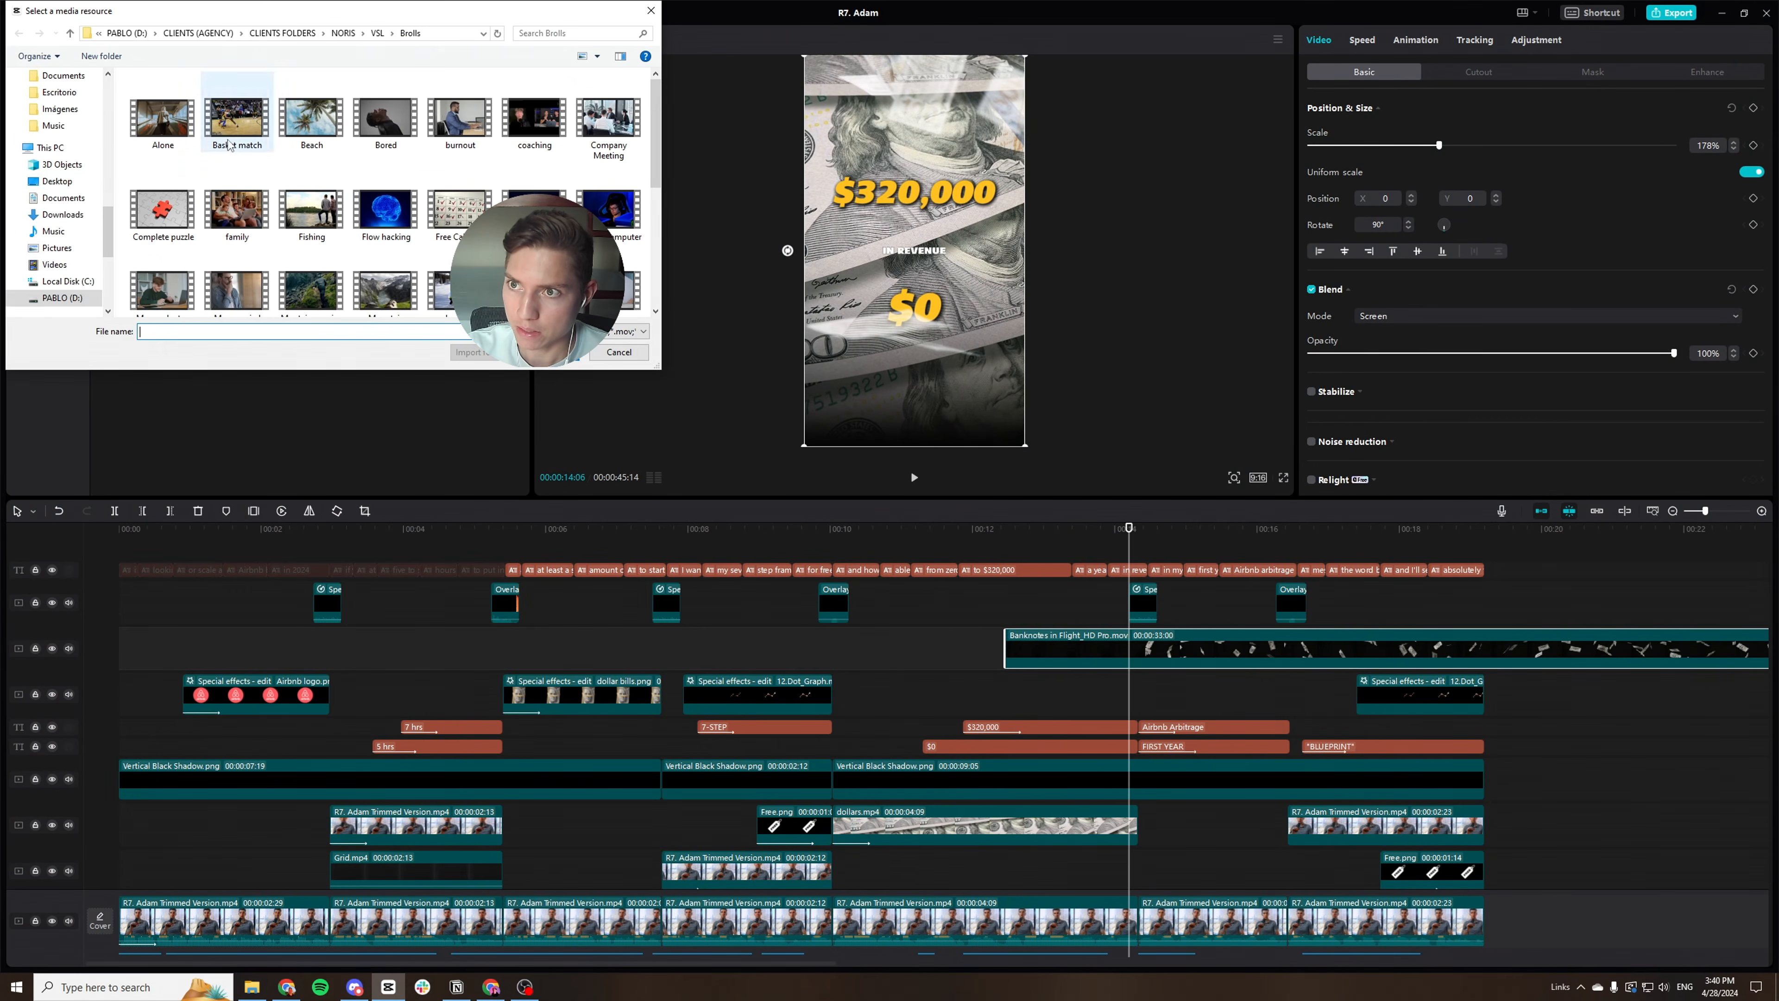
scroll(98, 154, up, 10)
click(58, 242)
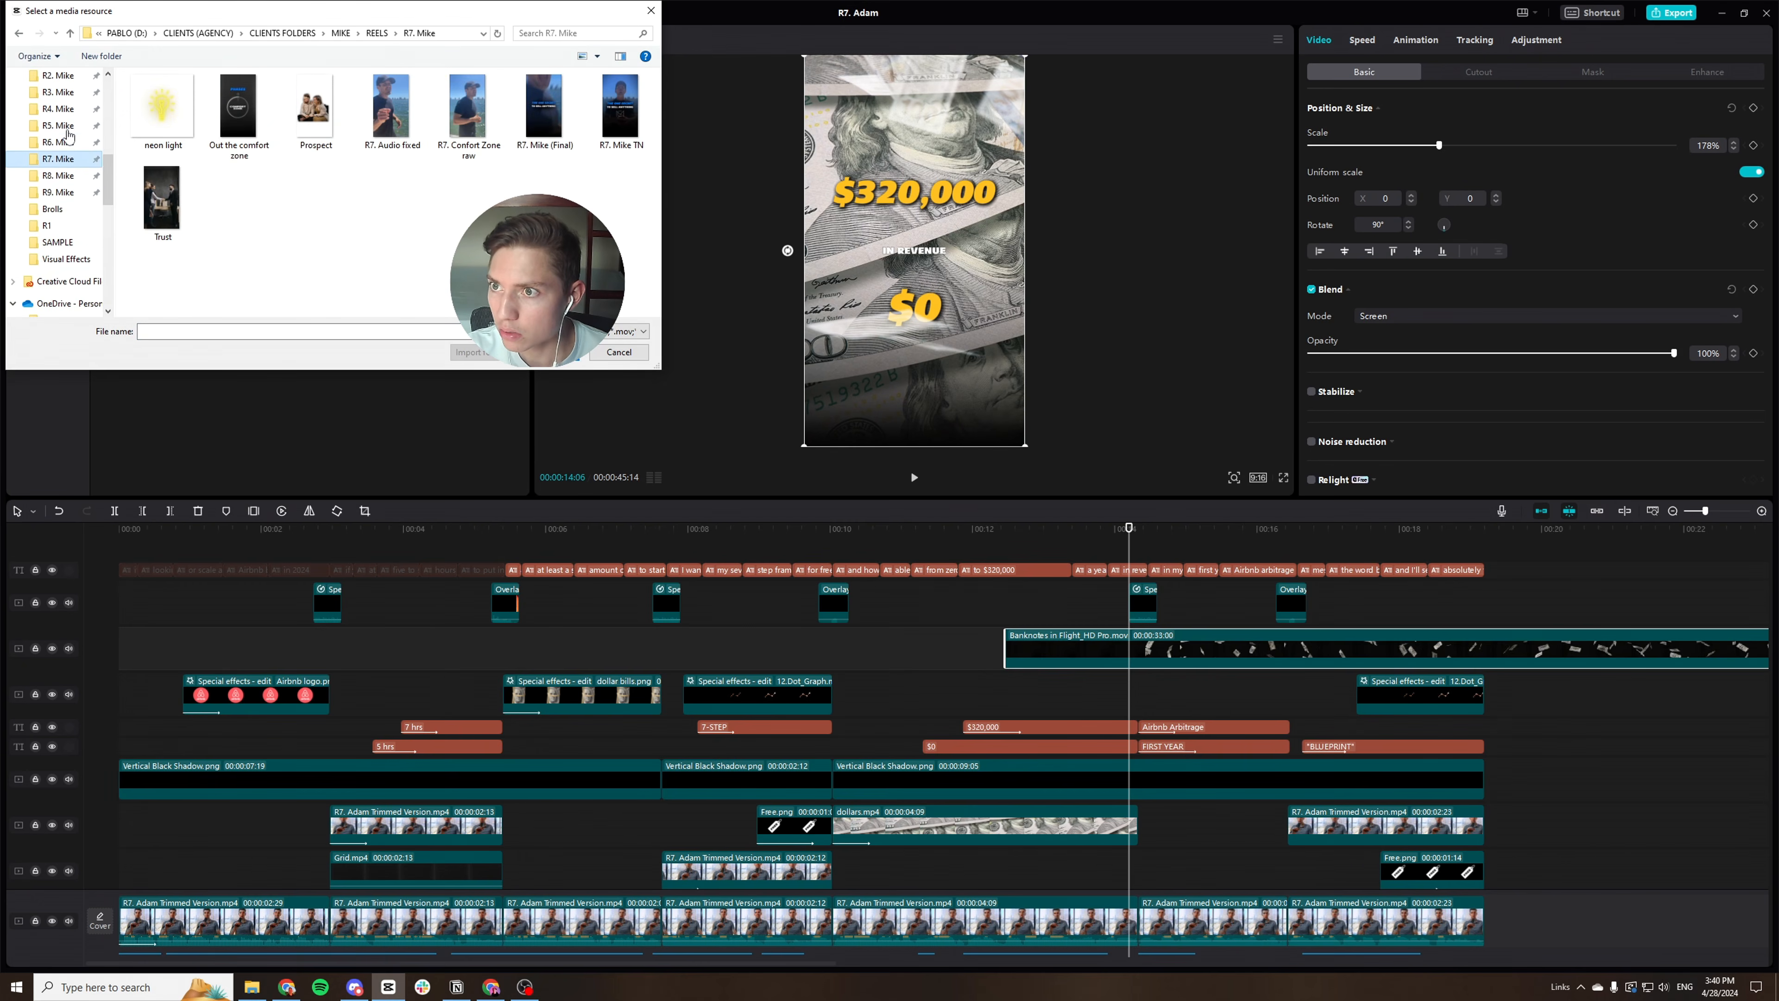
click(63, 108)
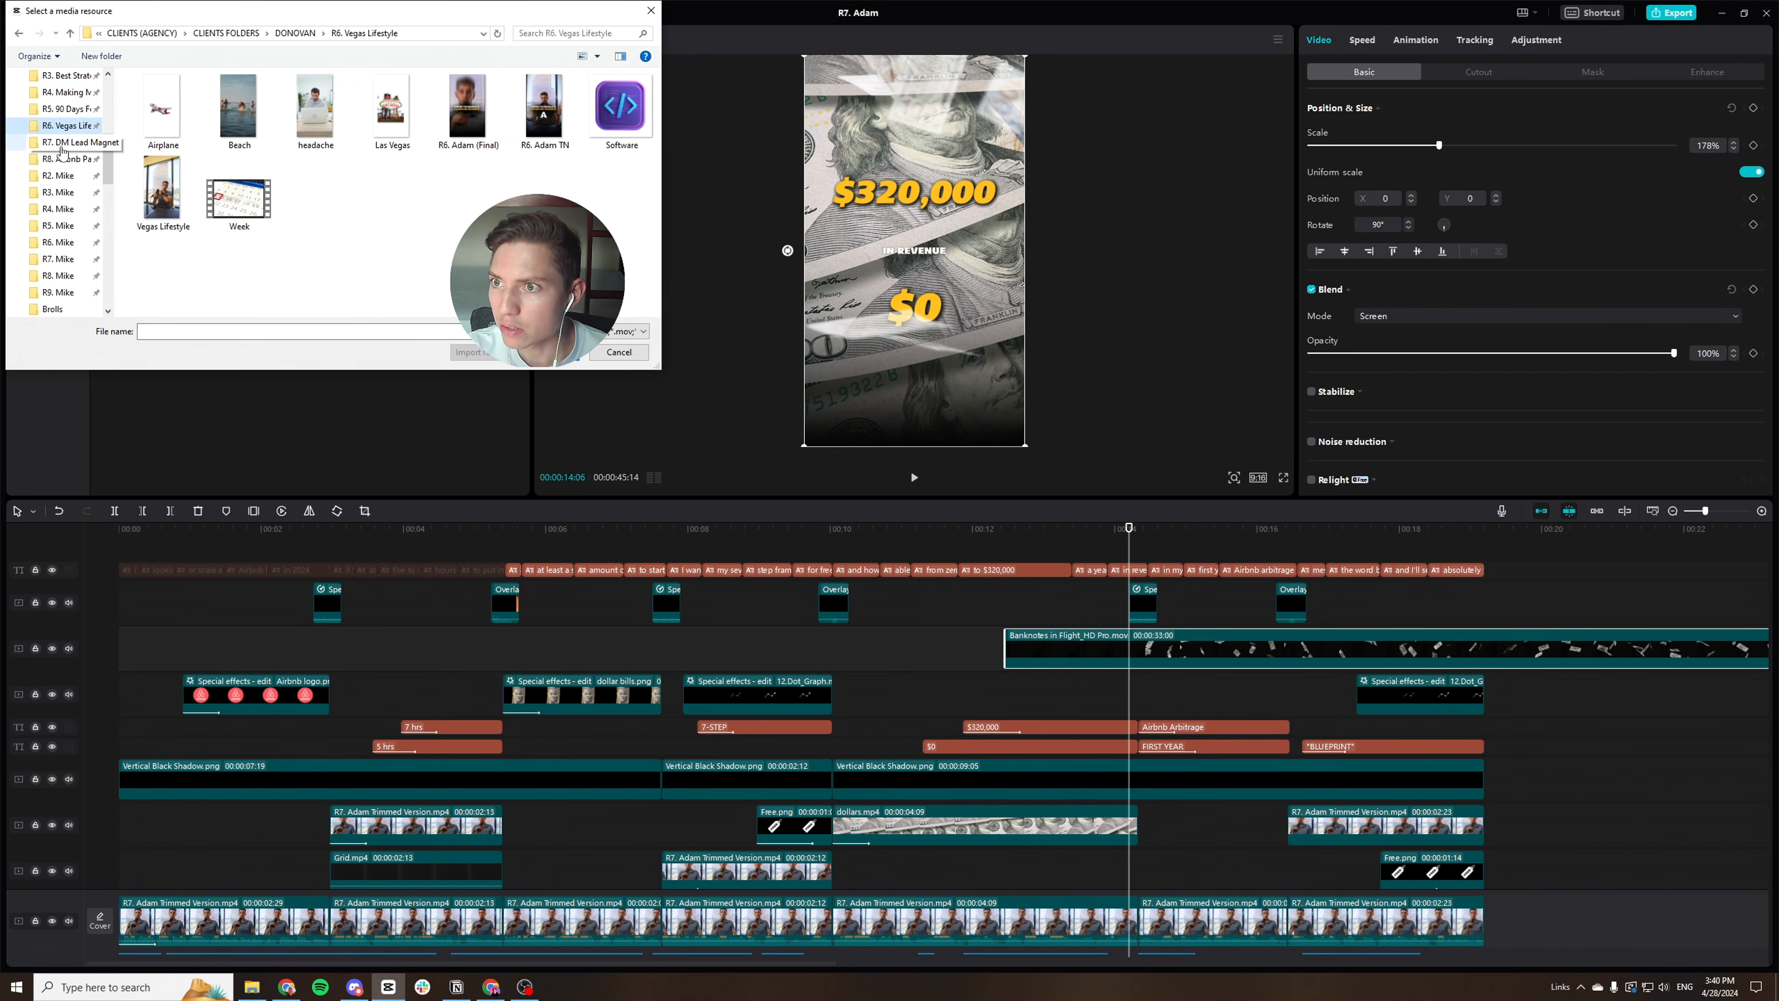
click(62, 143)
double_click(522, 153)
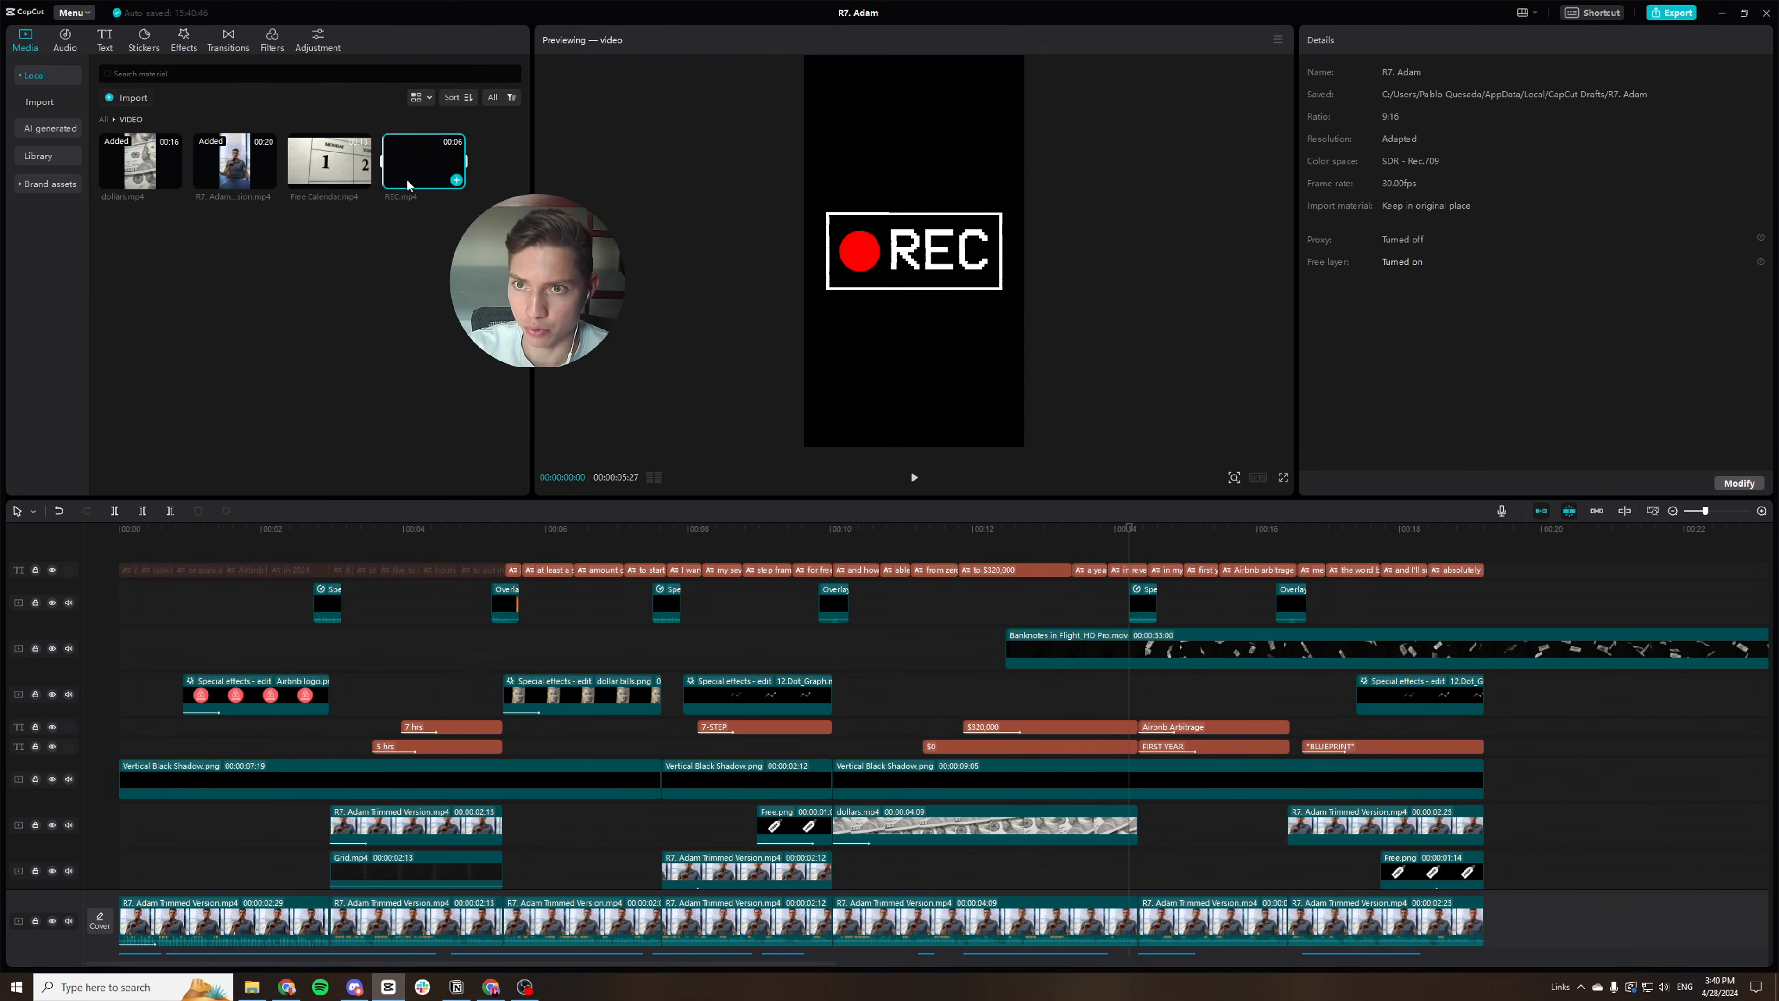
Place the REC clip on a track above the banknotes clip and set its blend mode to Screen.
drag(415, 165, 1014, 634)
scroll(935, 703, right, 5)
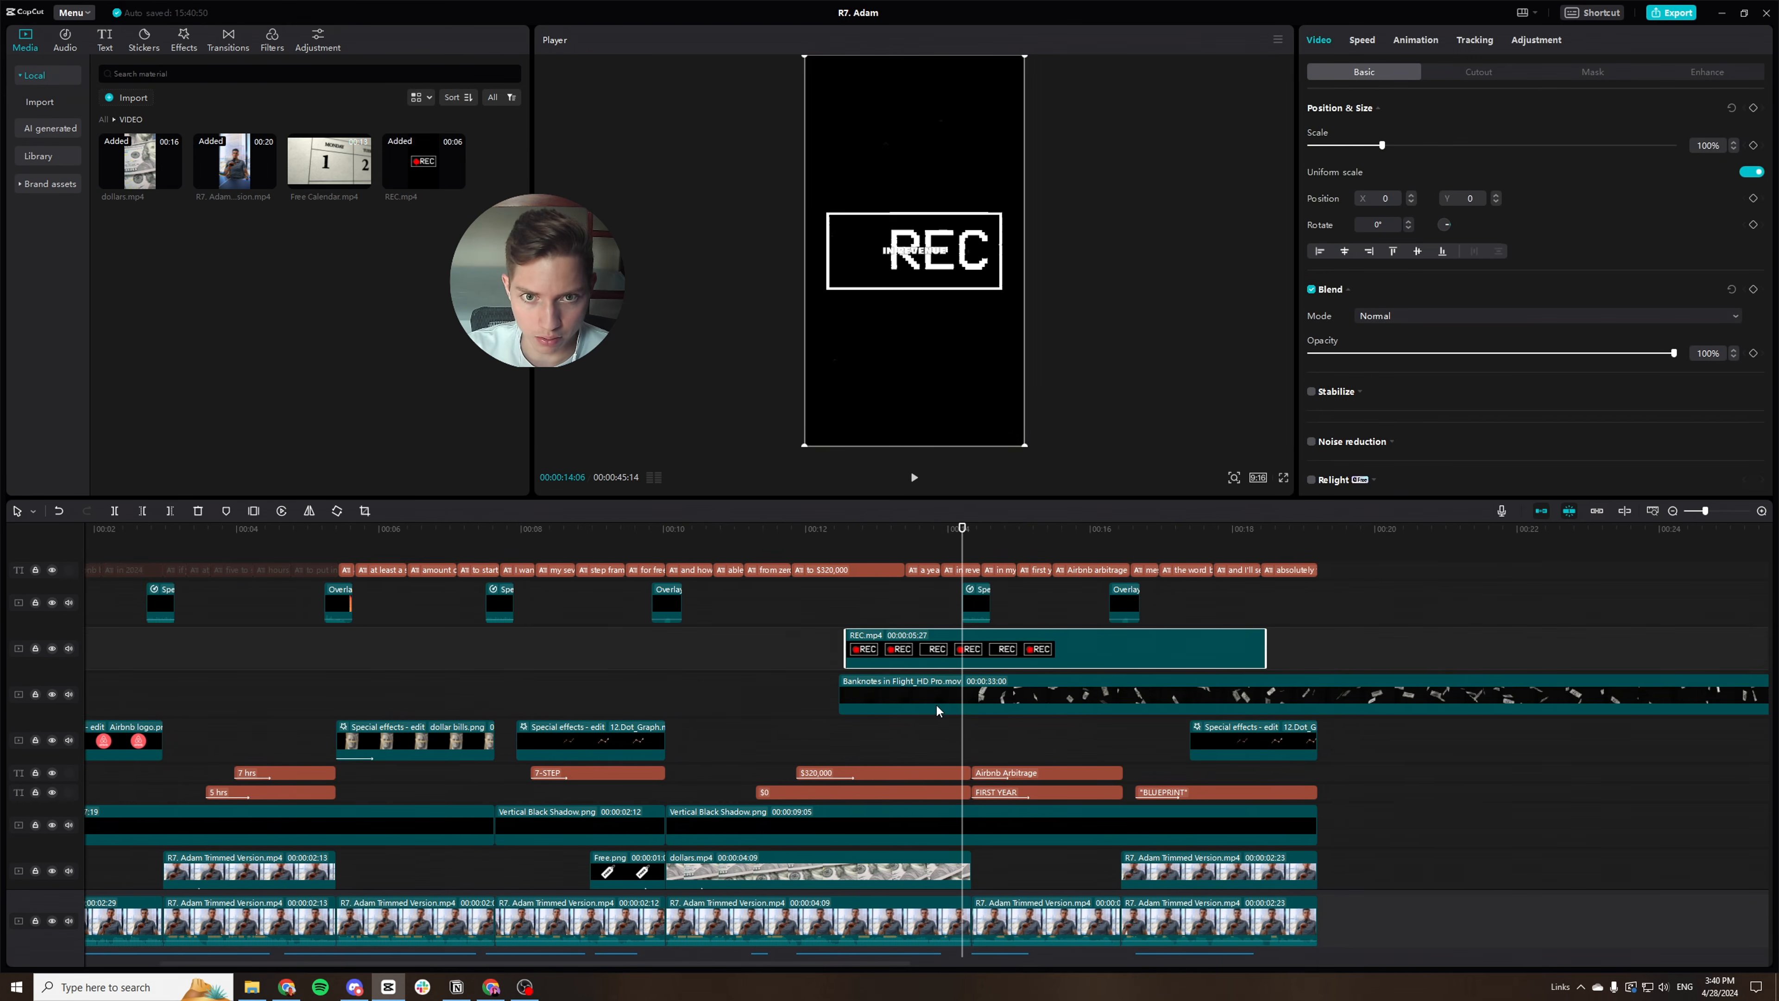
scroll(935, 704, left, 3)
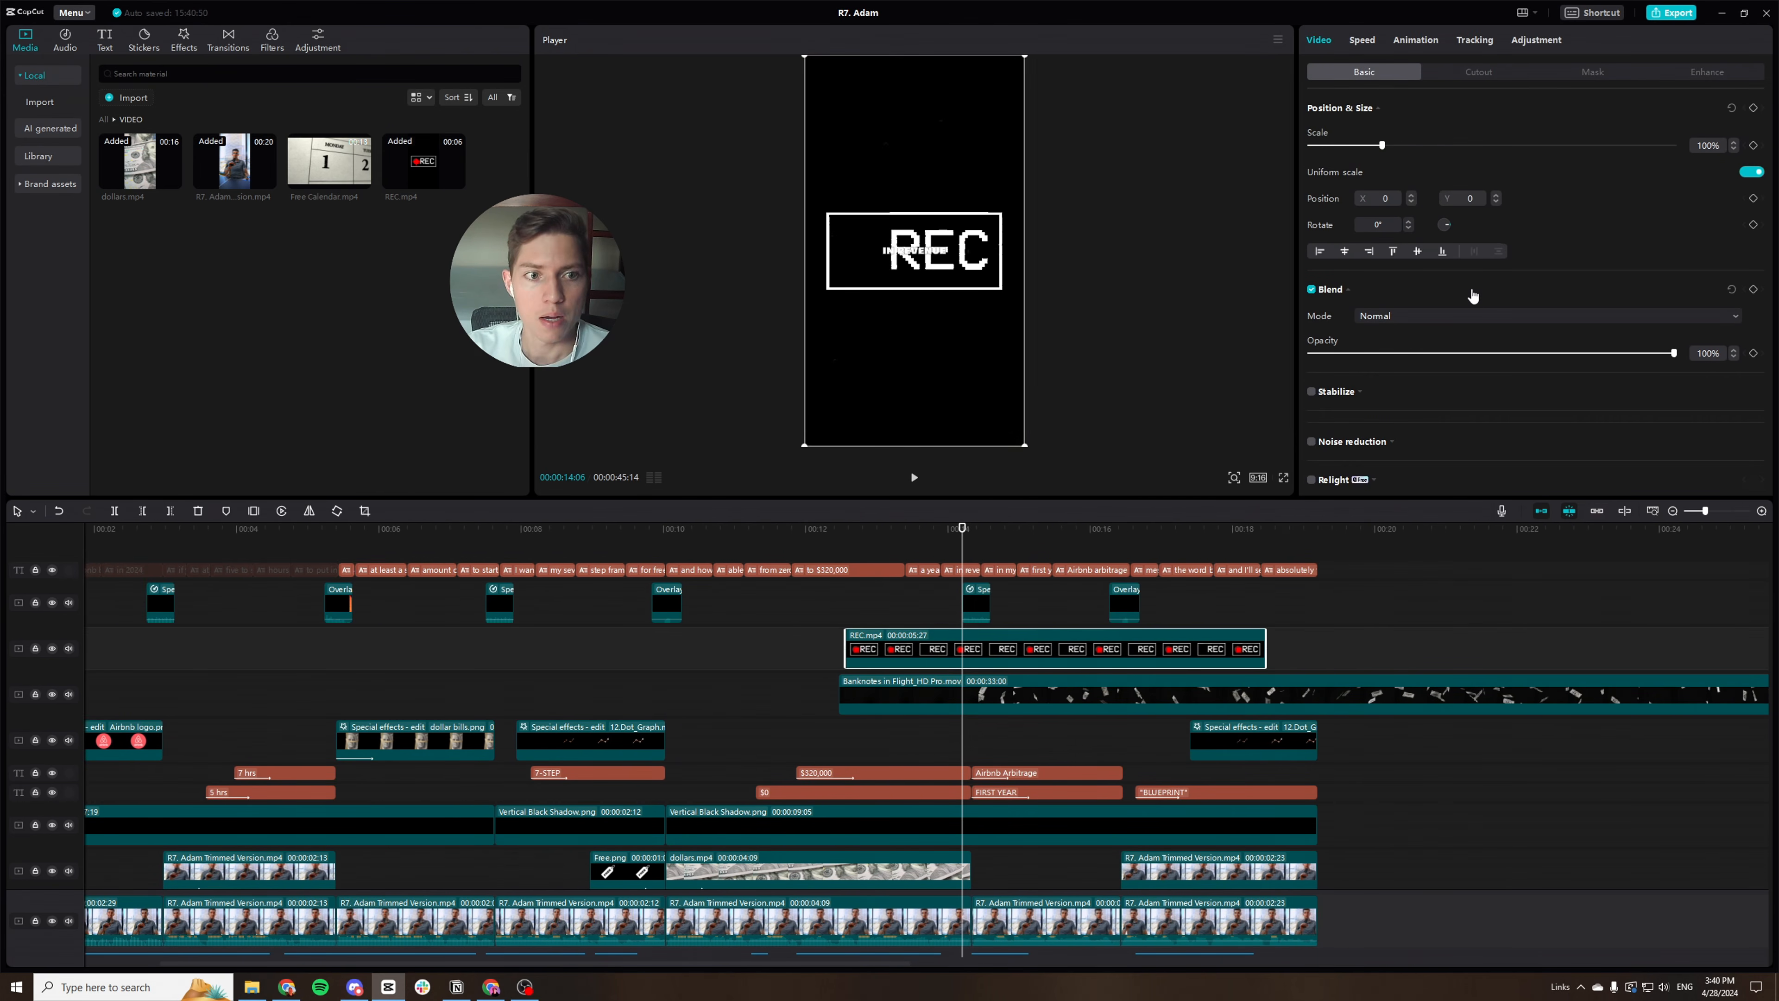
click(1397, 316)
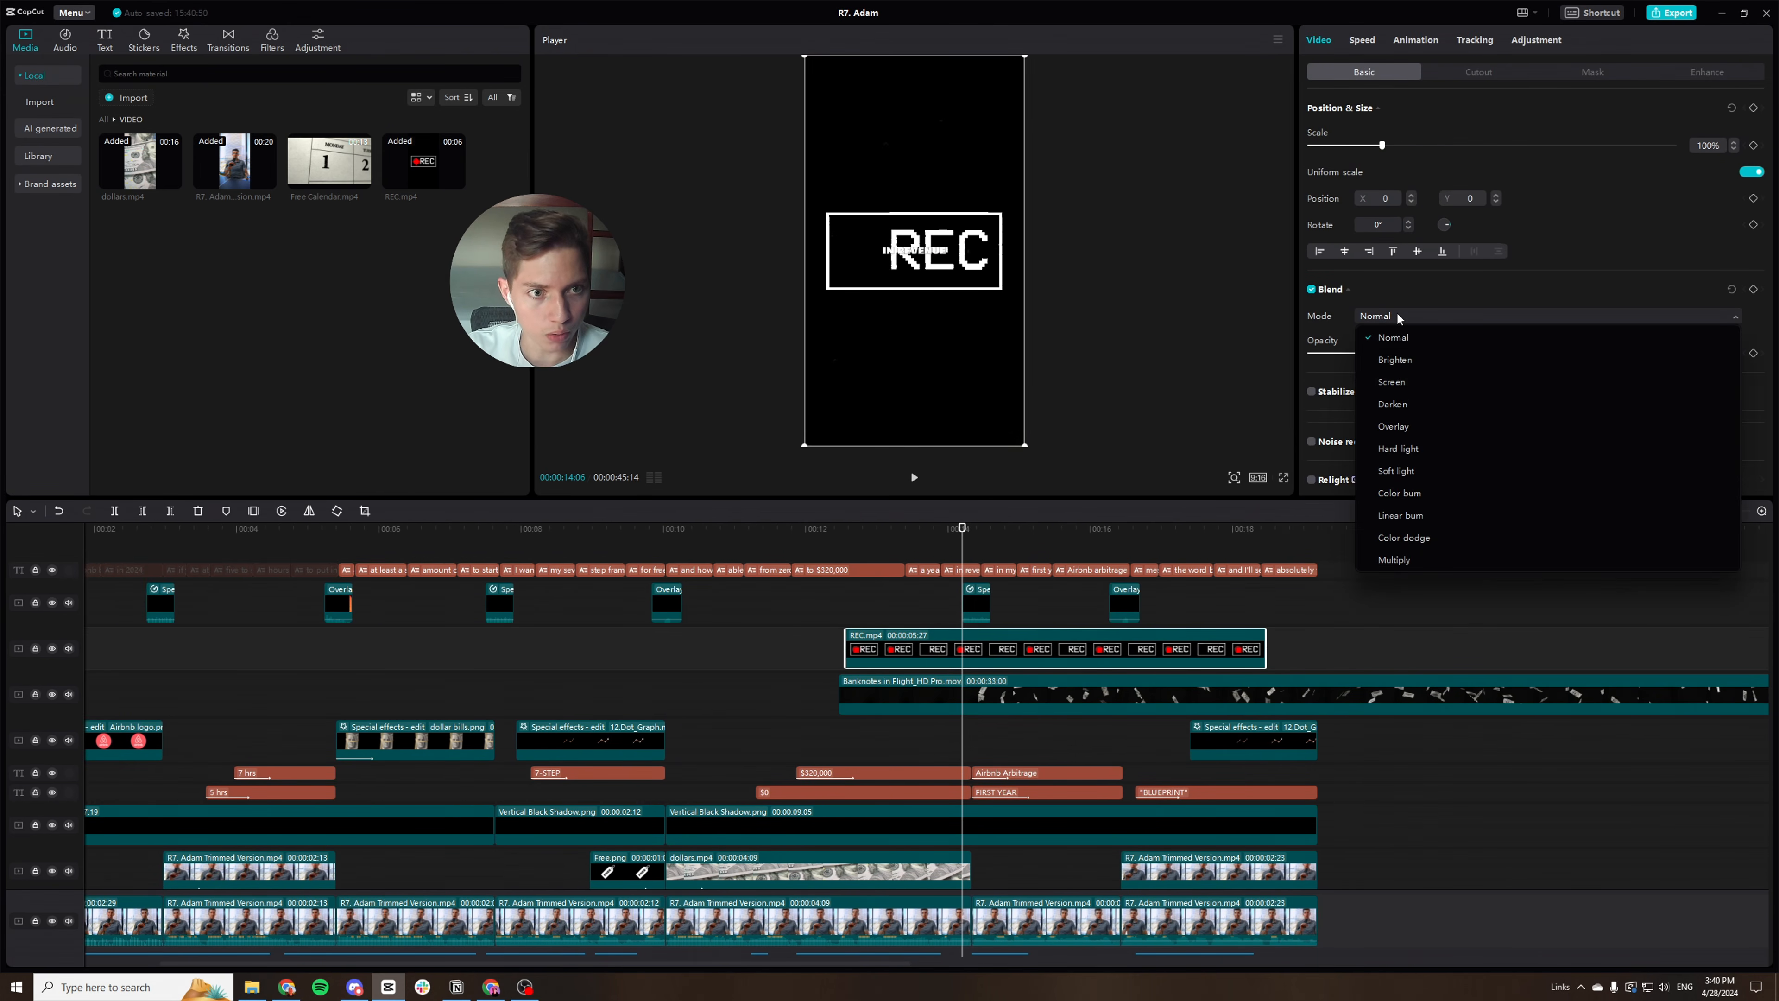
click(1391, 383)
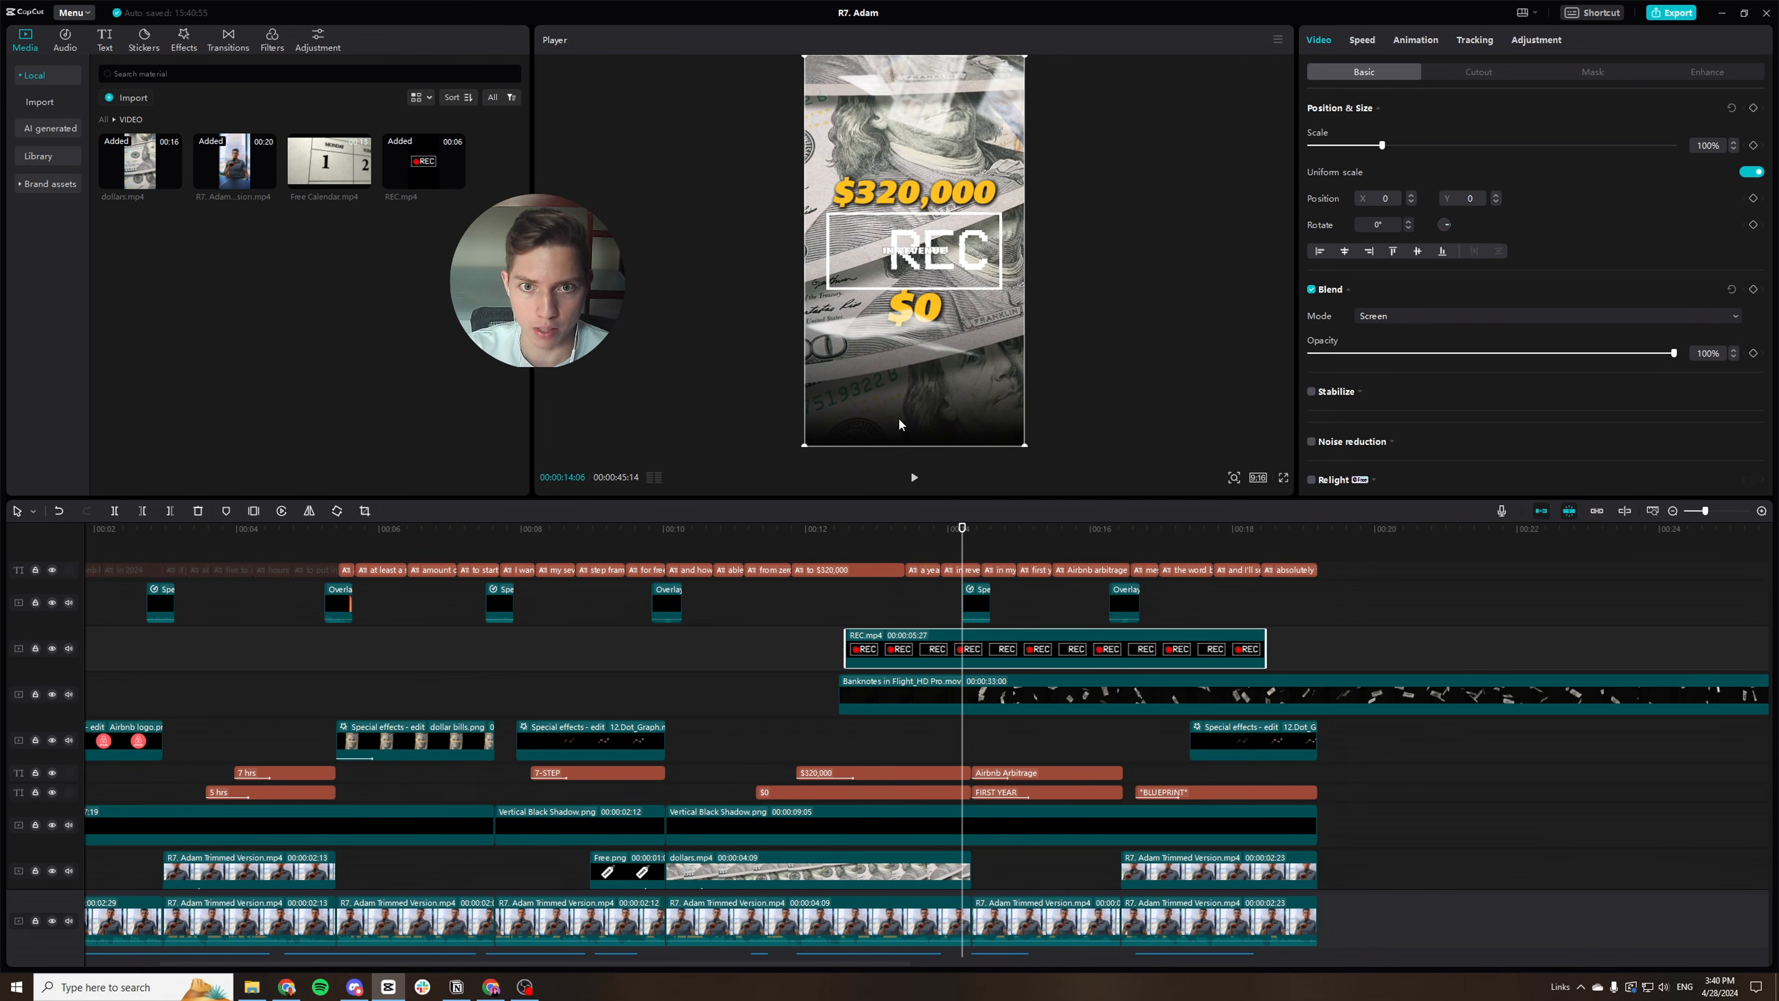
Scale the REC overlay to 46% at X 514, Y 1539, and fit it to the dollars clip with a 00:00:04:09 duration.
drag(1025, 445, 1003, 362)
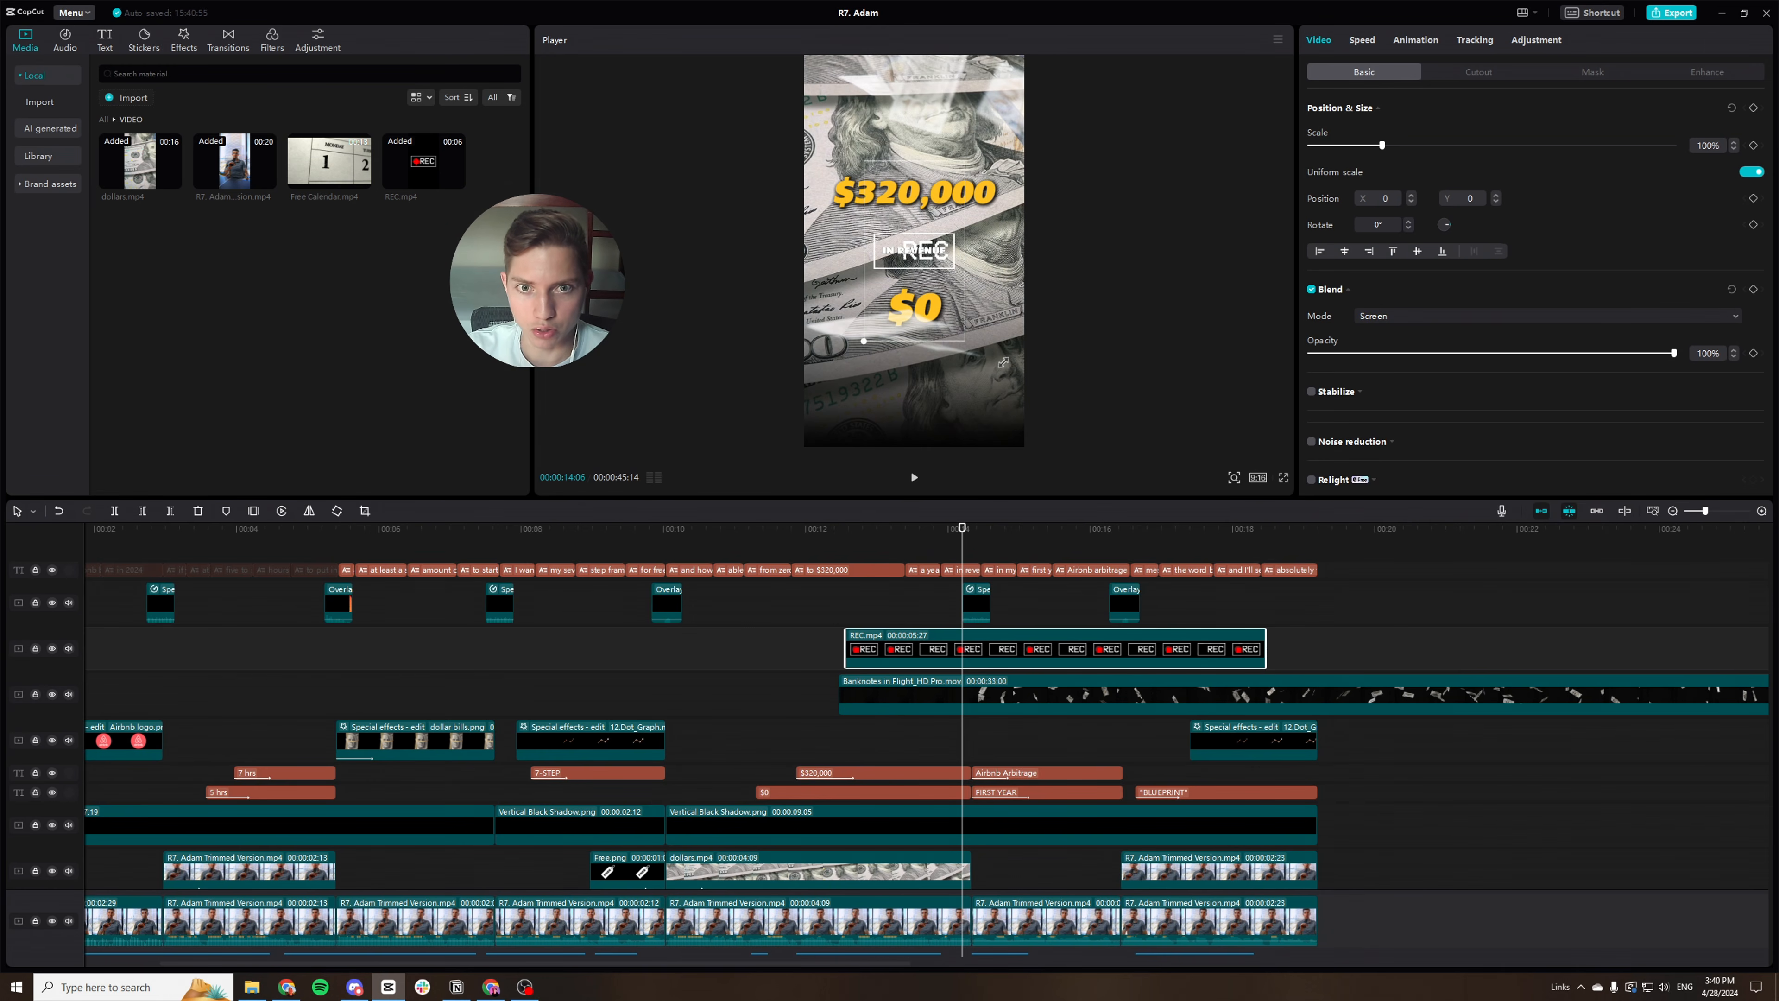
drag(925, 306, 970, 148)
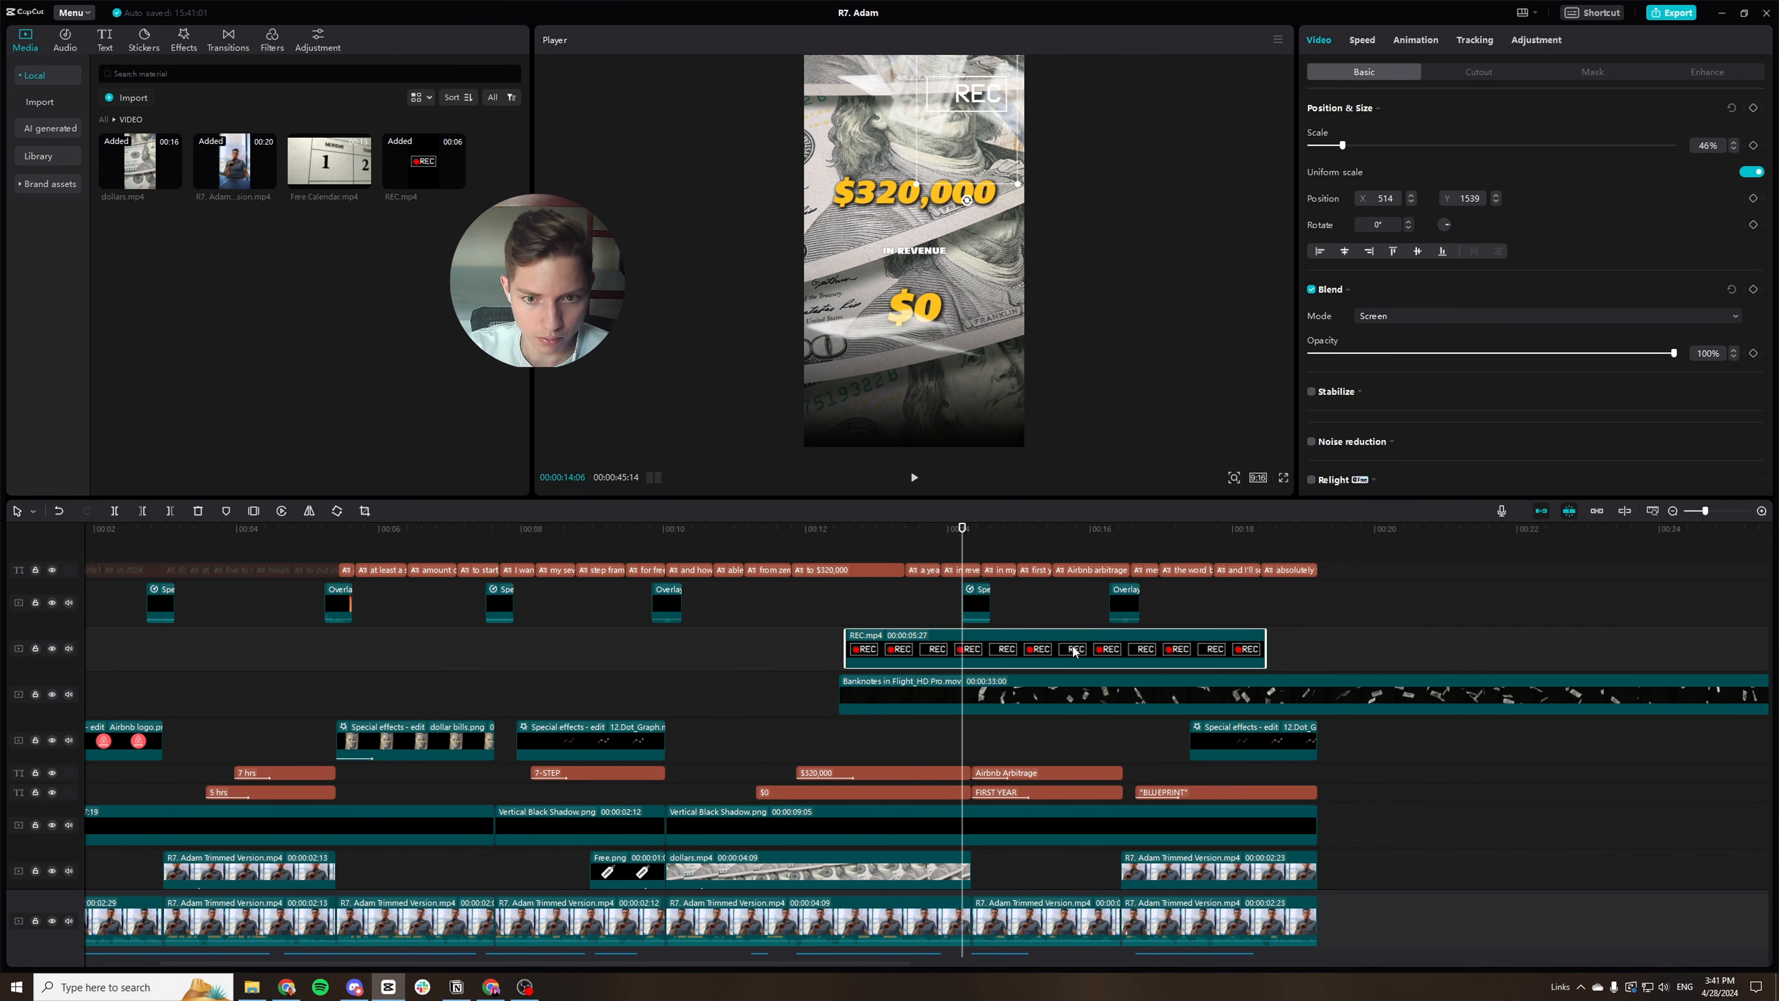
drag(1074, 651, 1070, 651)
drag(1265, 649, 971, 649)
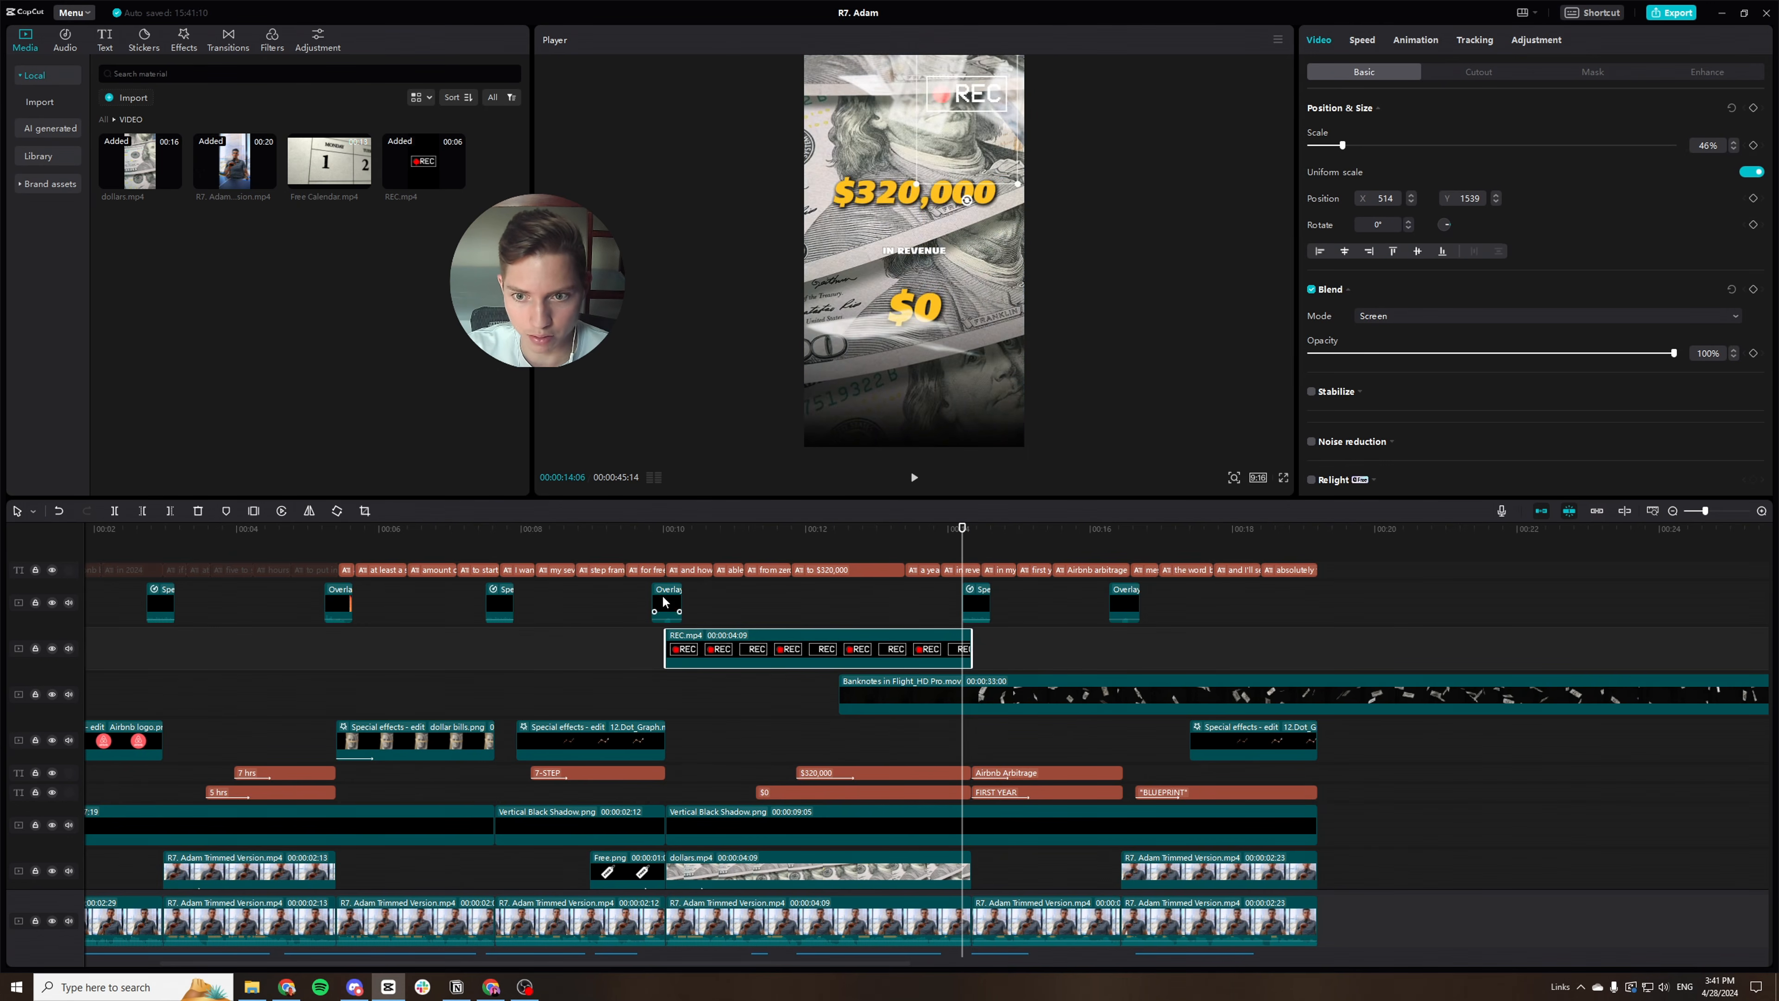
Play the reel full screen from about 00:00:09:17 to check the REC overlay over the dollars section.
click(634, 540)
key(ctrl+shift+f)
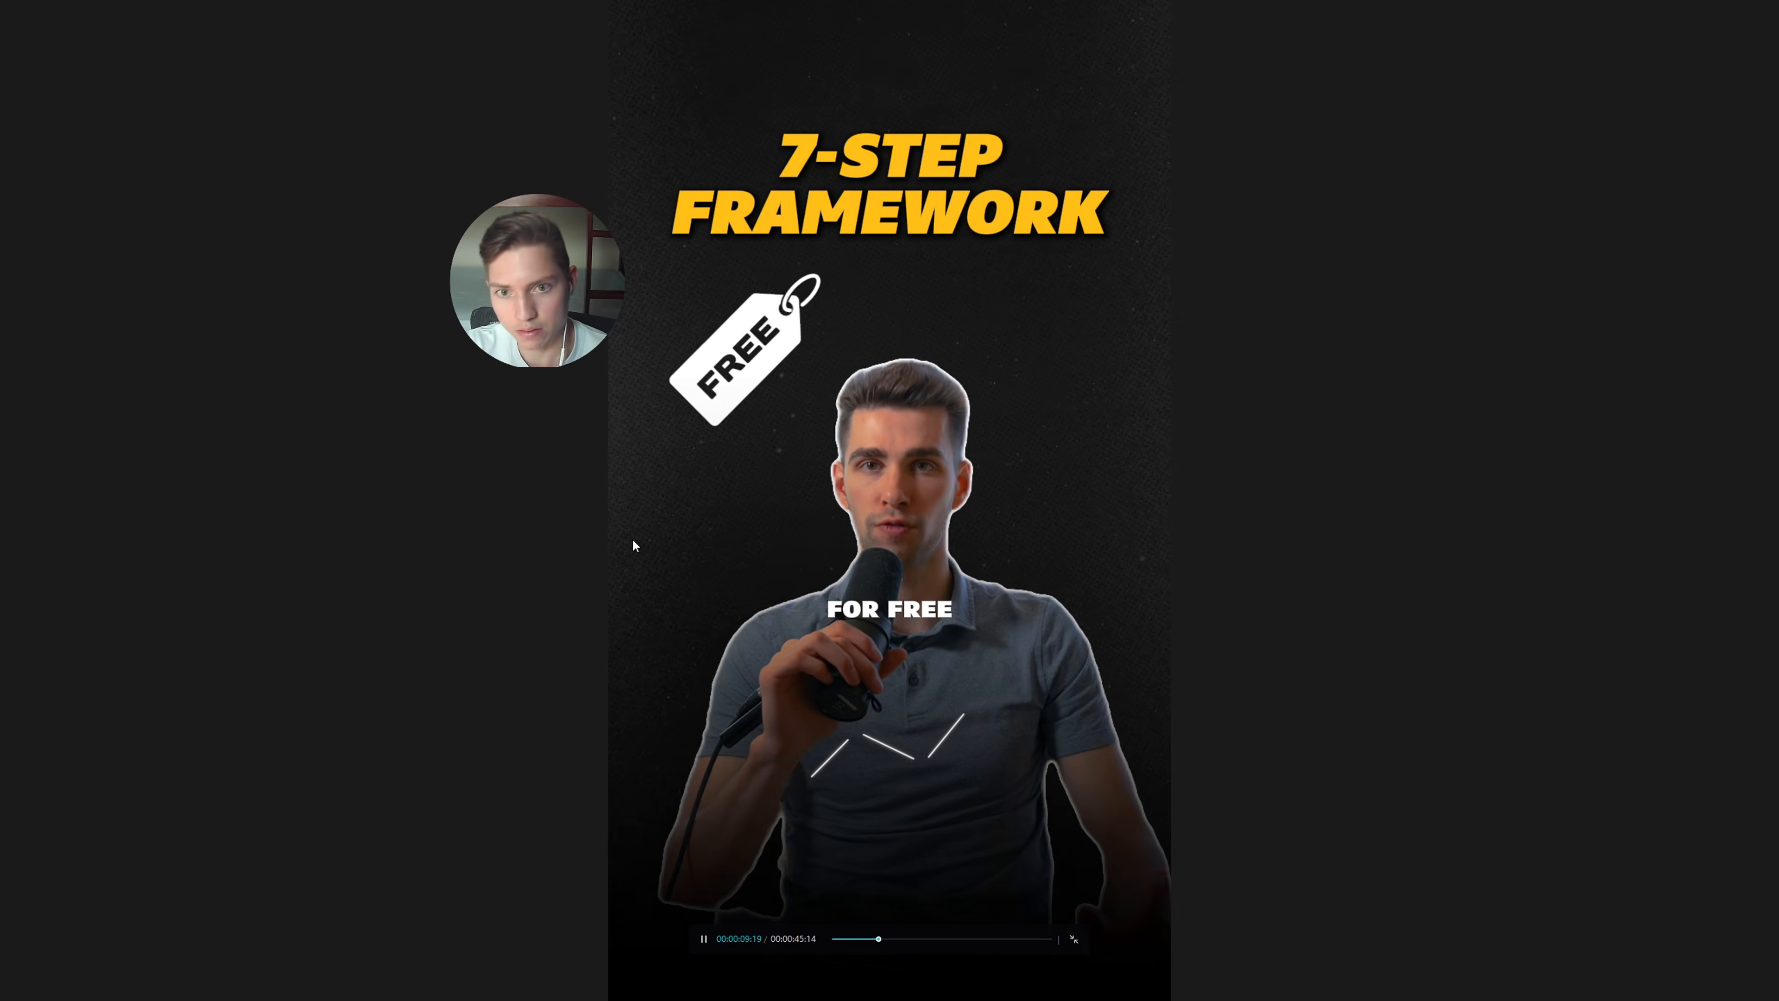
key(space)
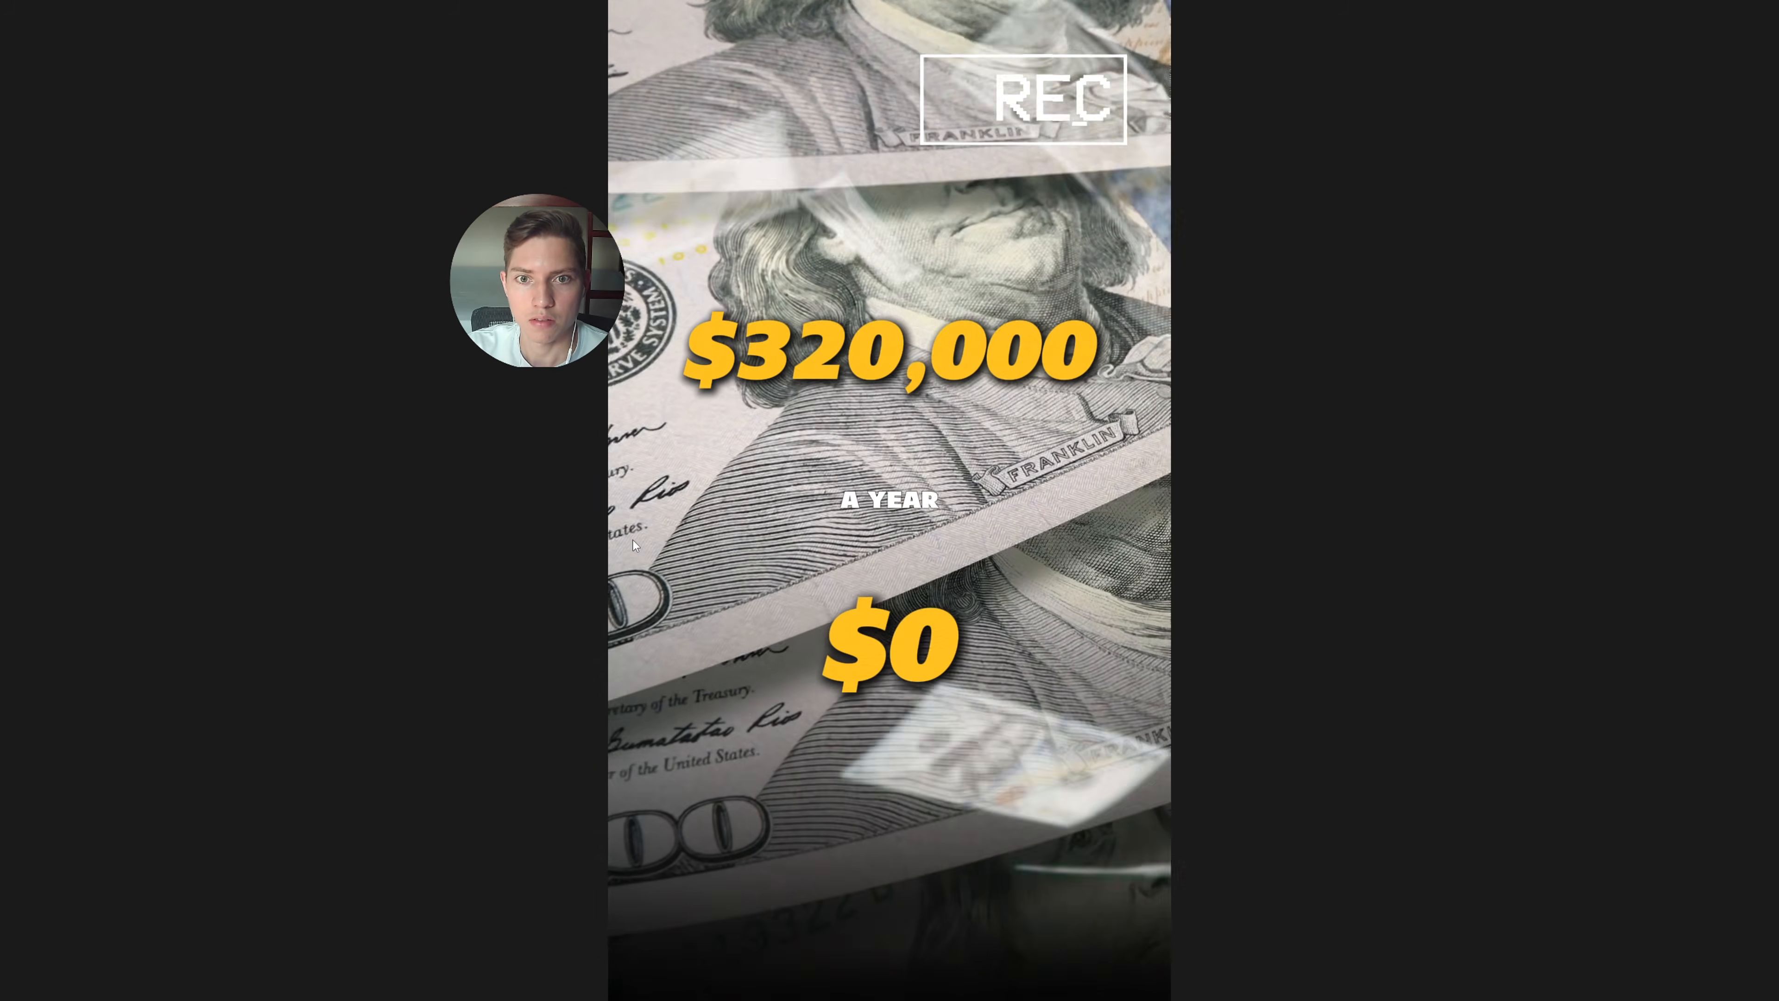
key(Escape)
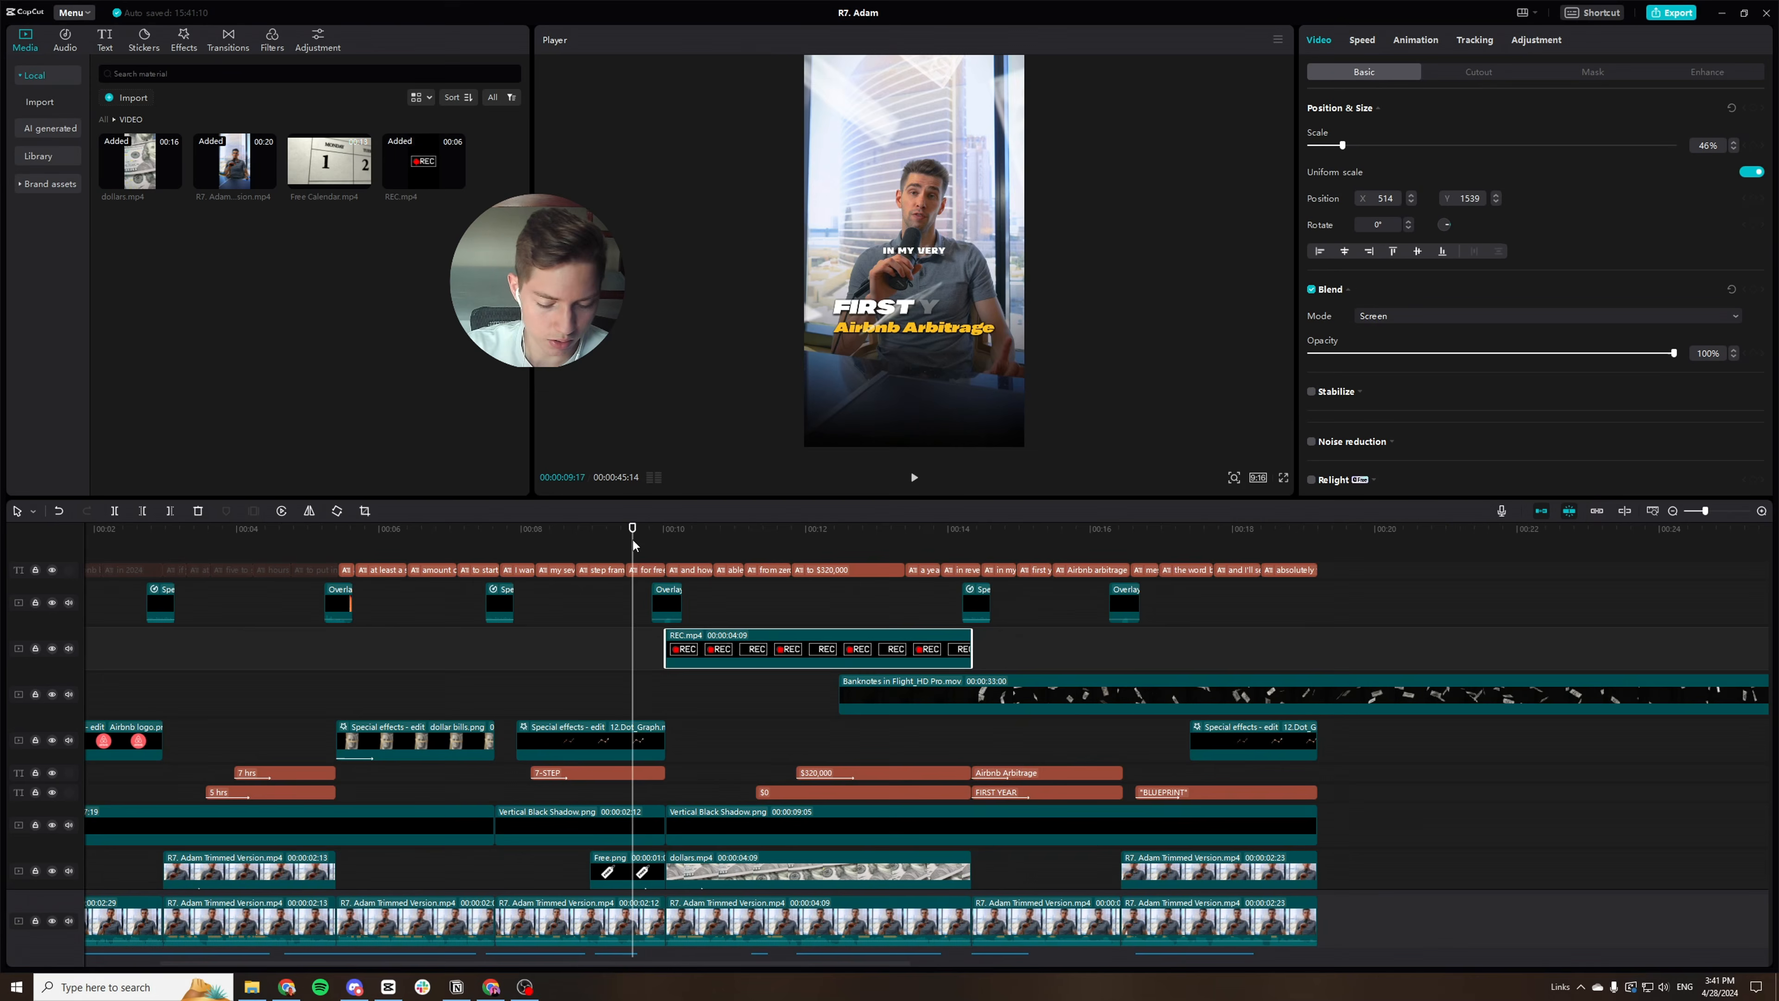
Delete the REC clip from the timeline.
click(847, 530)
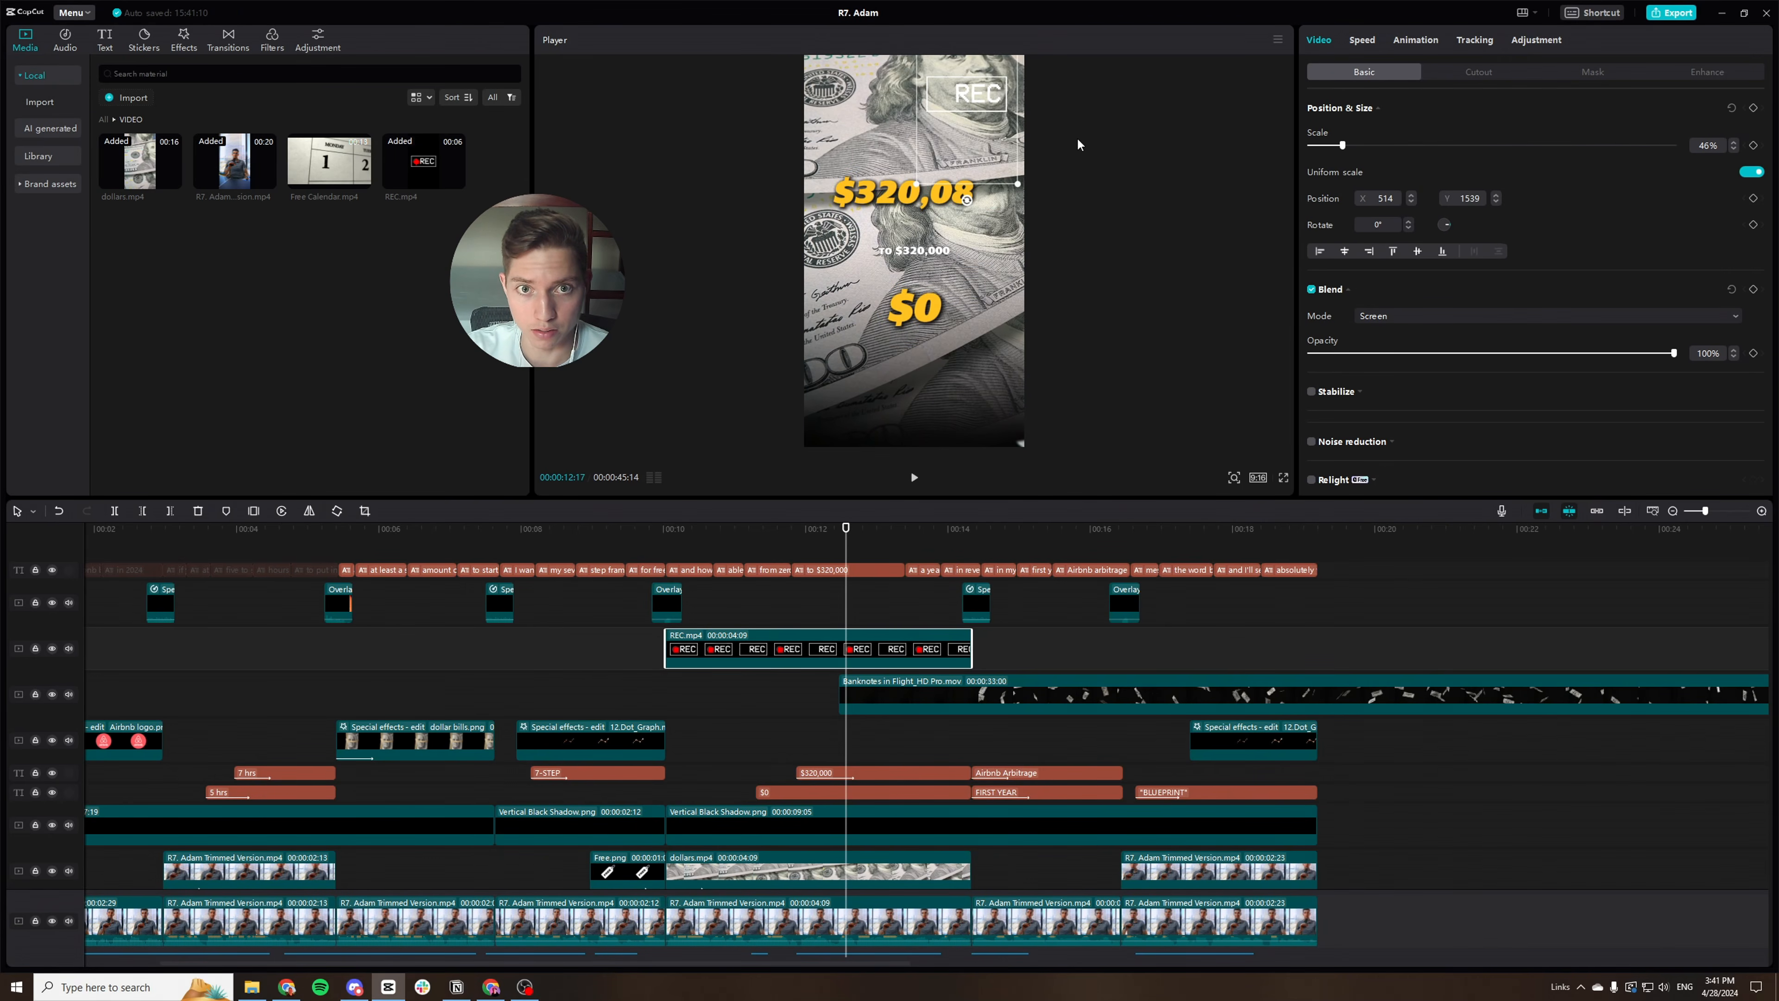
key(Delete)
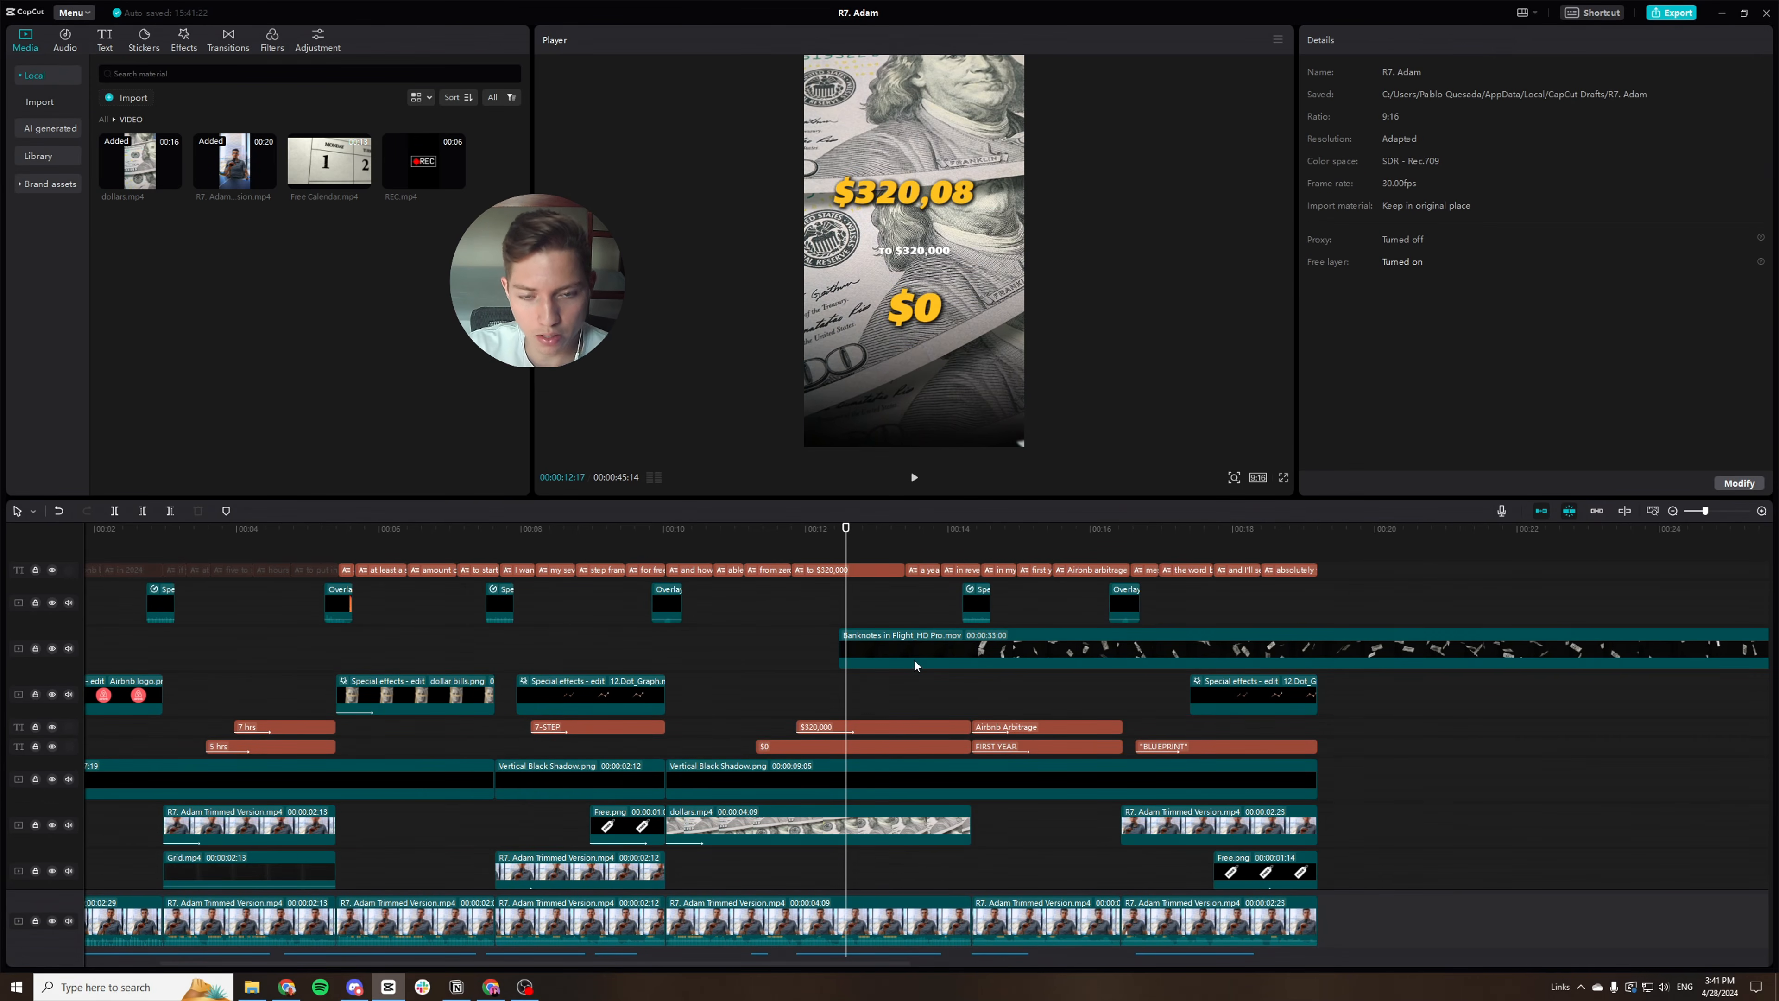
click(490, 988)
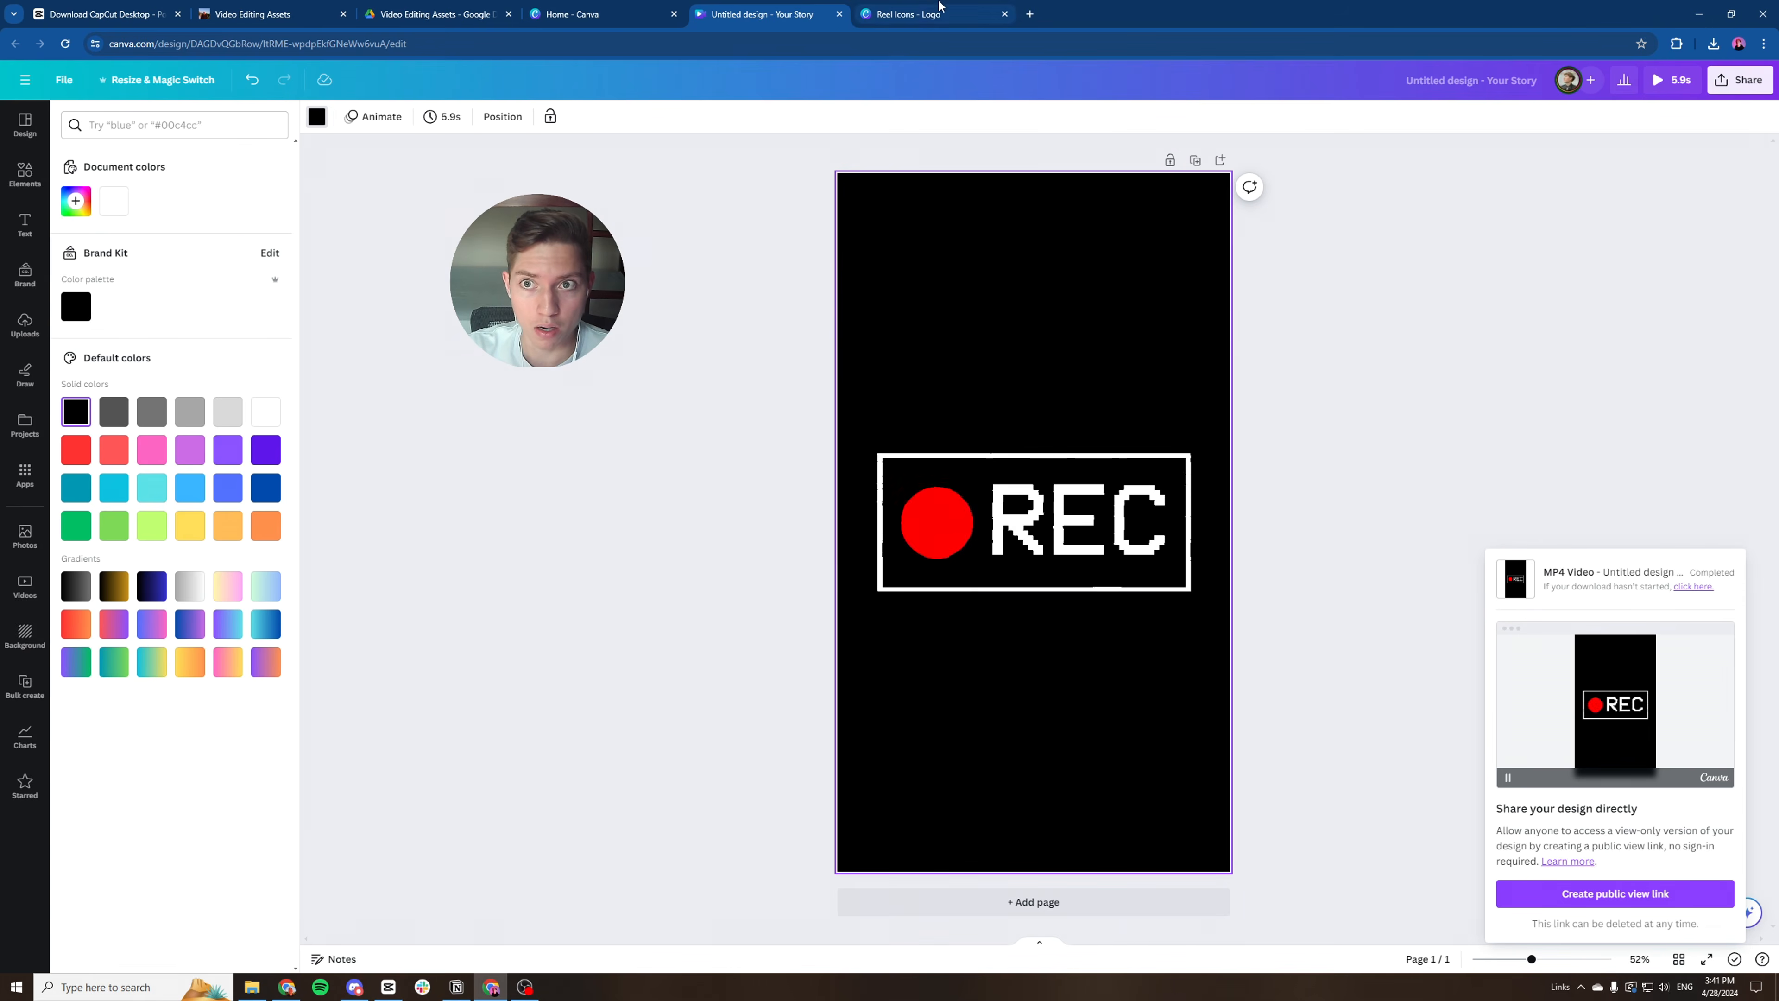
click(1030, 14)
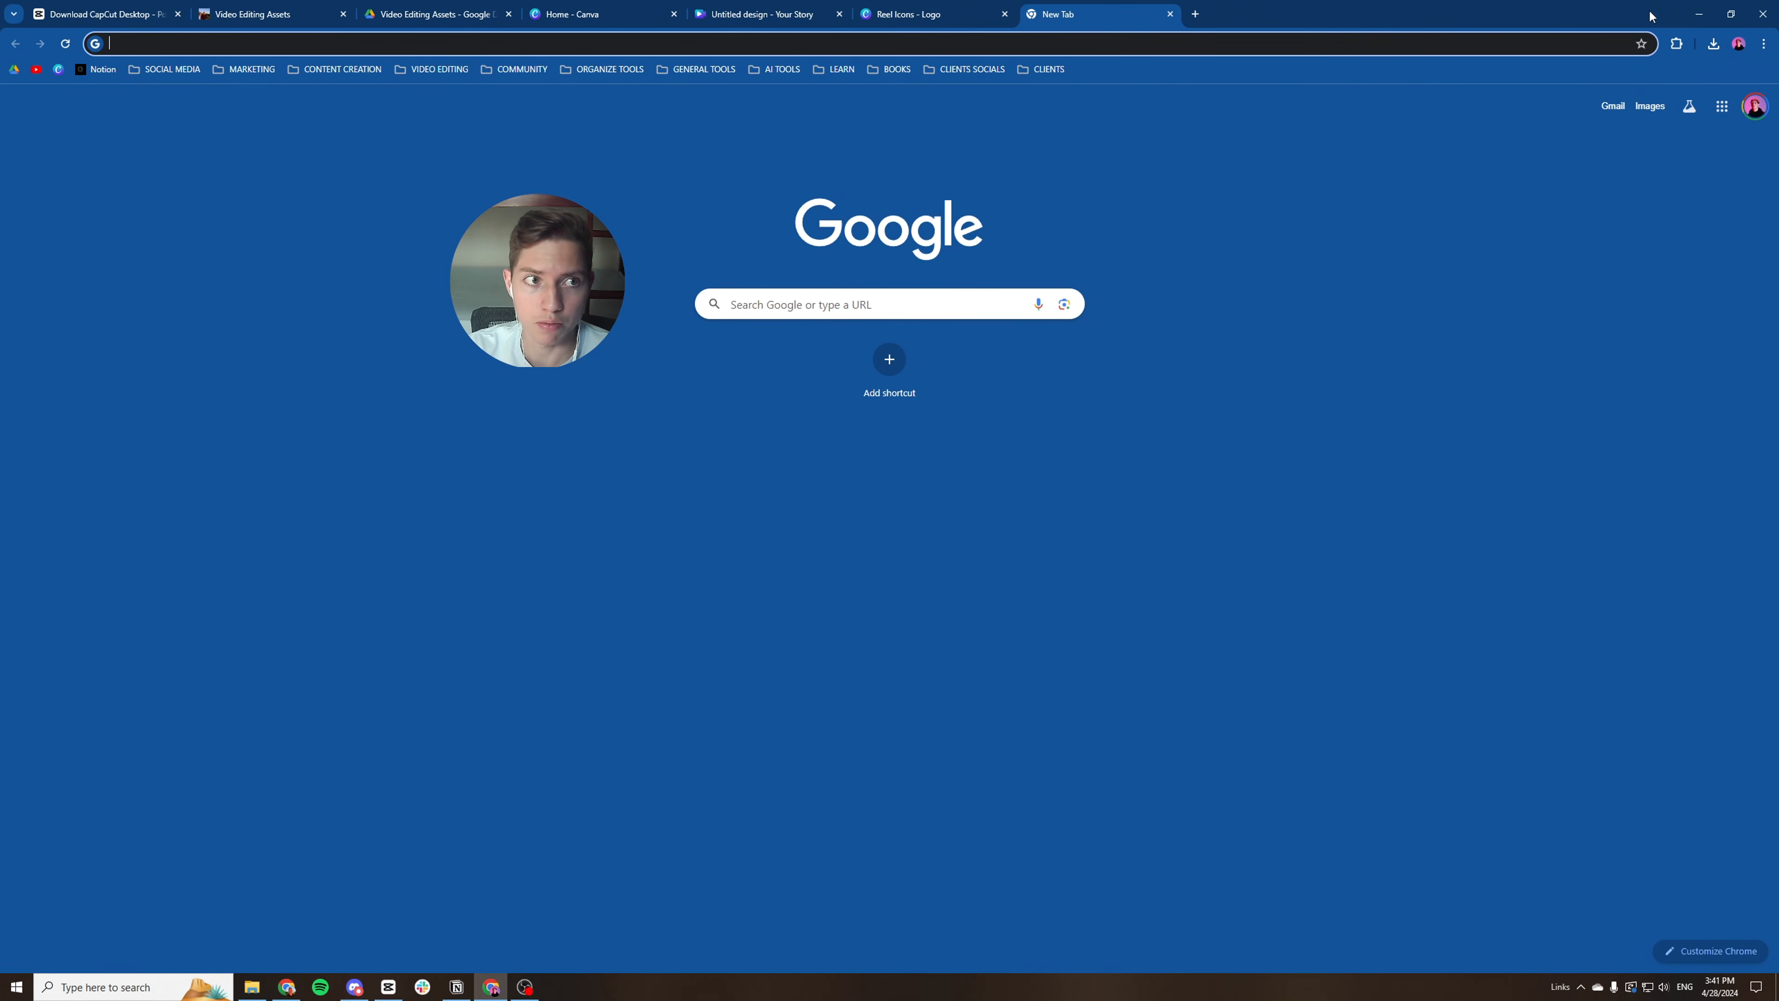
click(1702, 9)
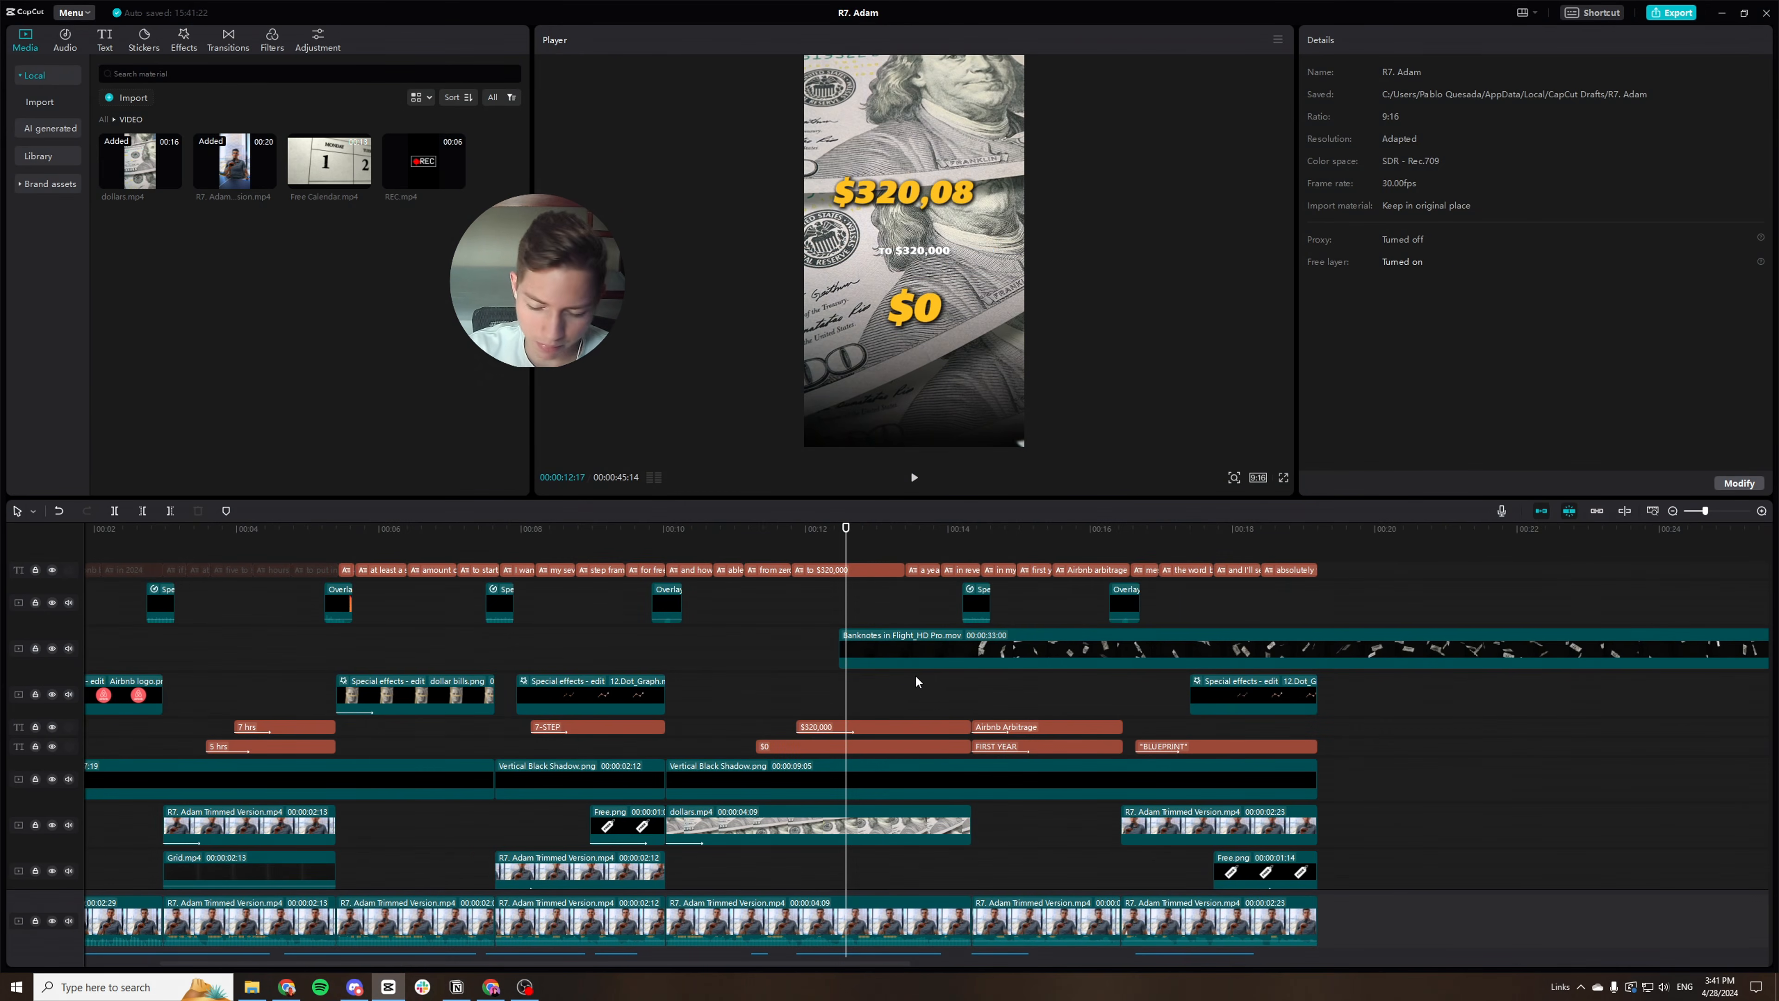
Set the speed of the Banknotes in Flight overlay clip to 6.5x.
scroll(910, 681, right, 3)
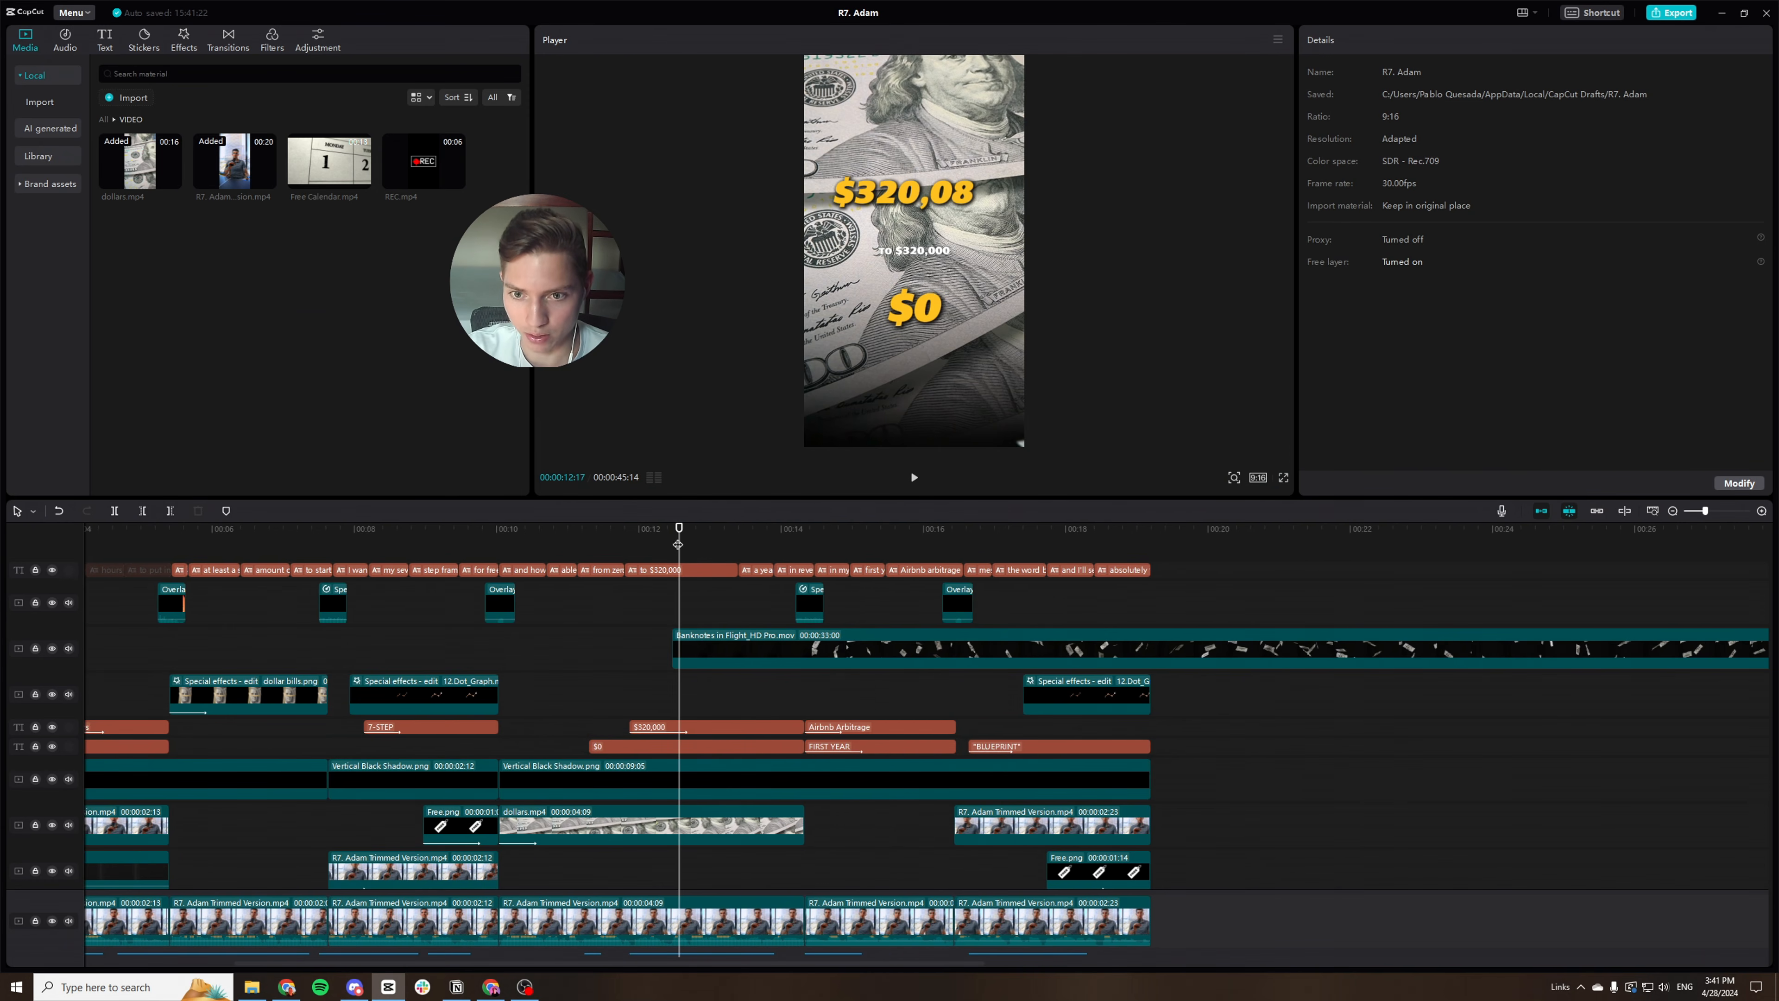
drag(678, 544, 807, 696)
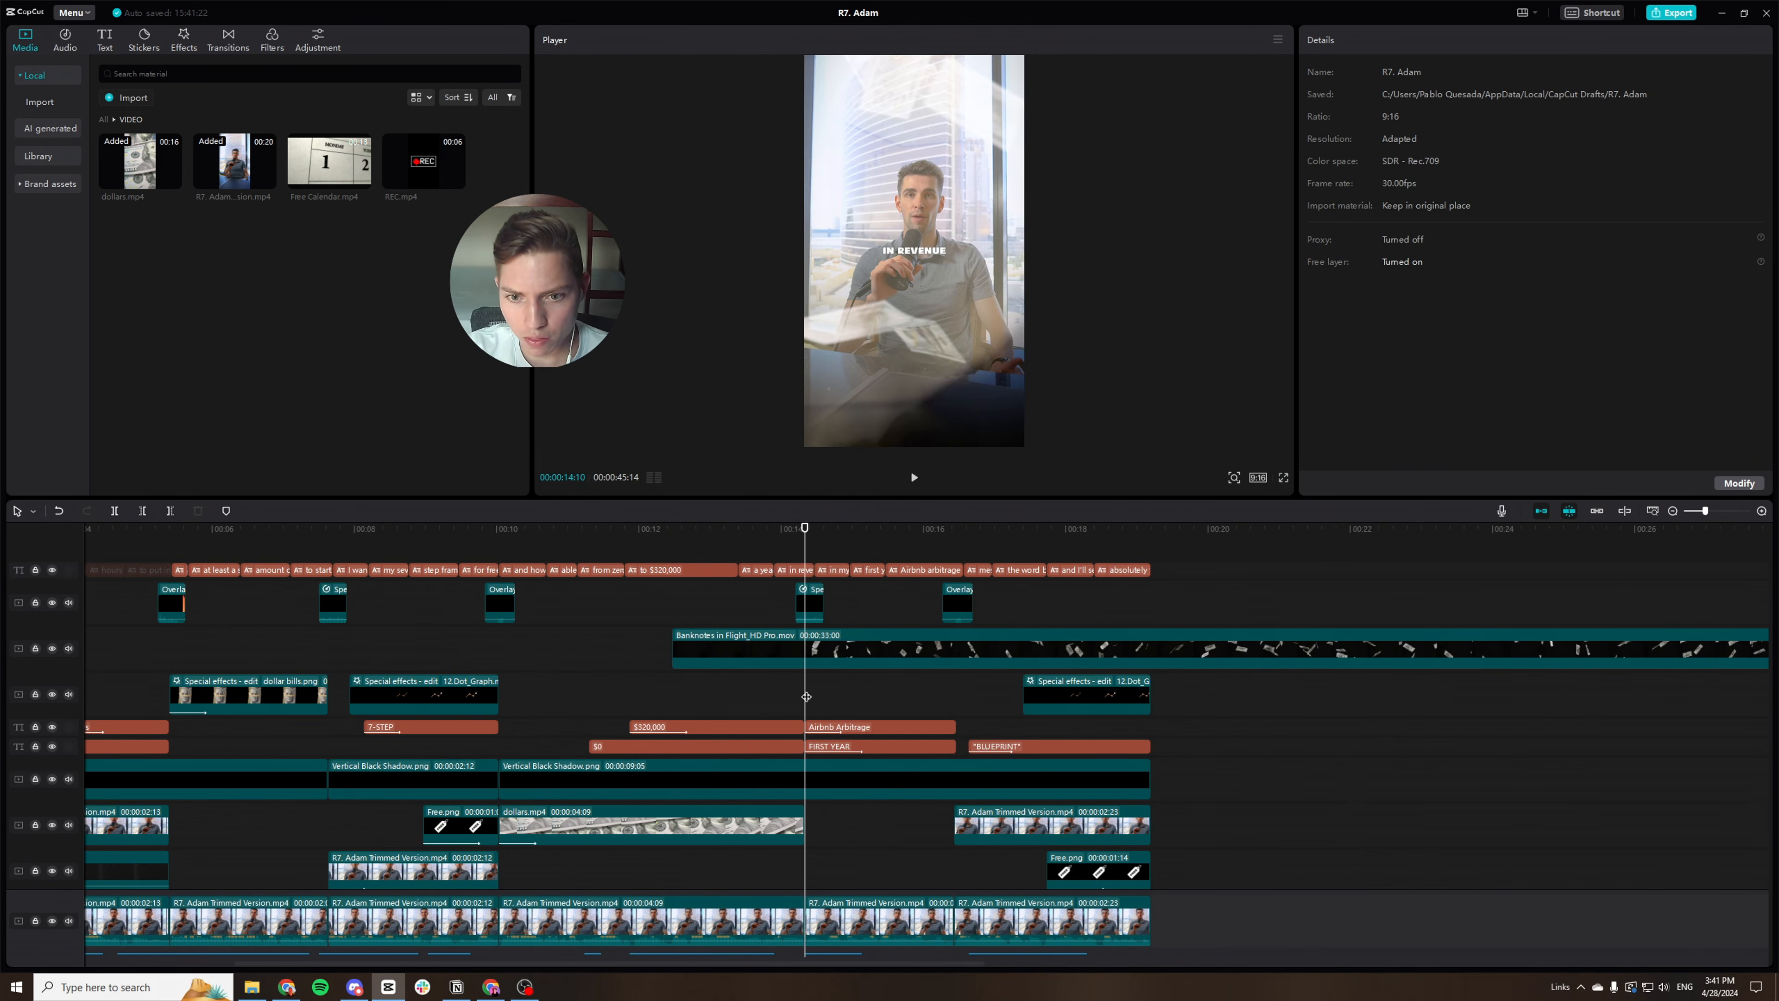
click(809, 649)
drag(801, 542, 781, 542)
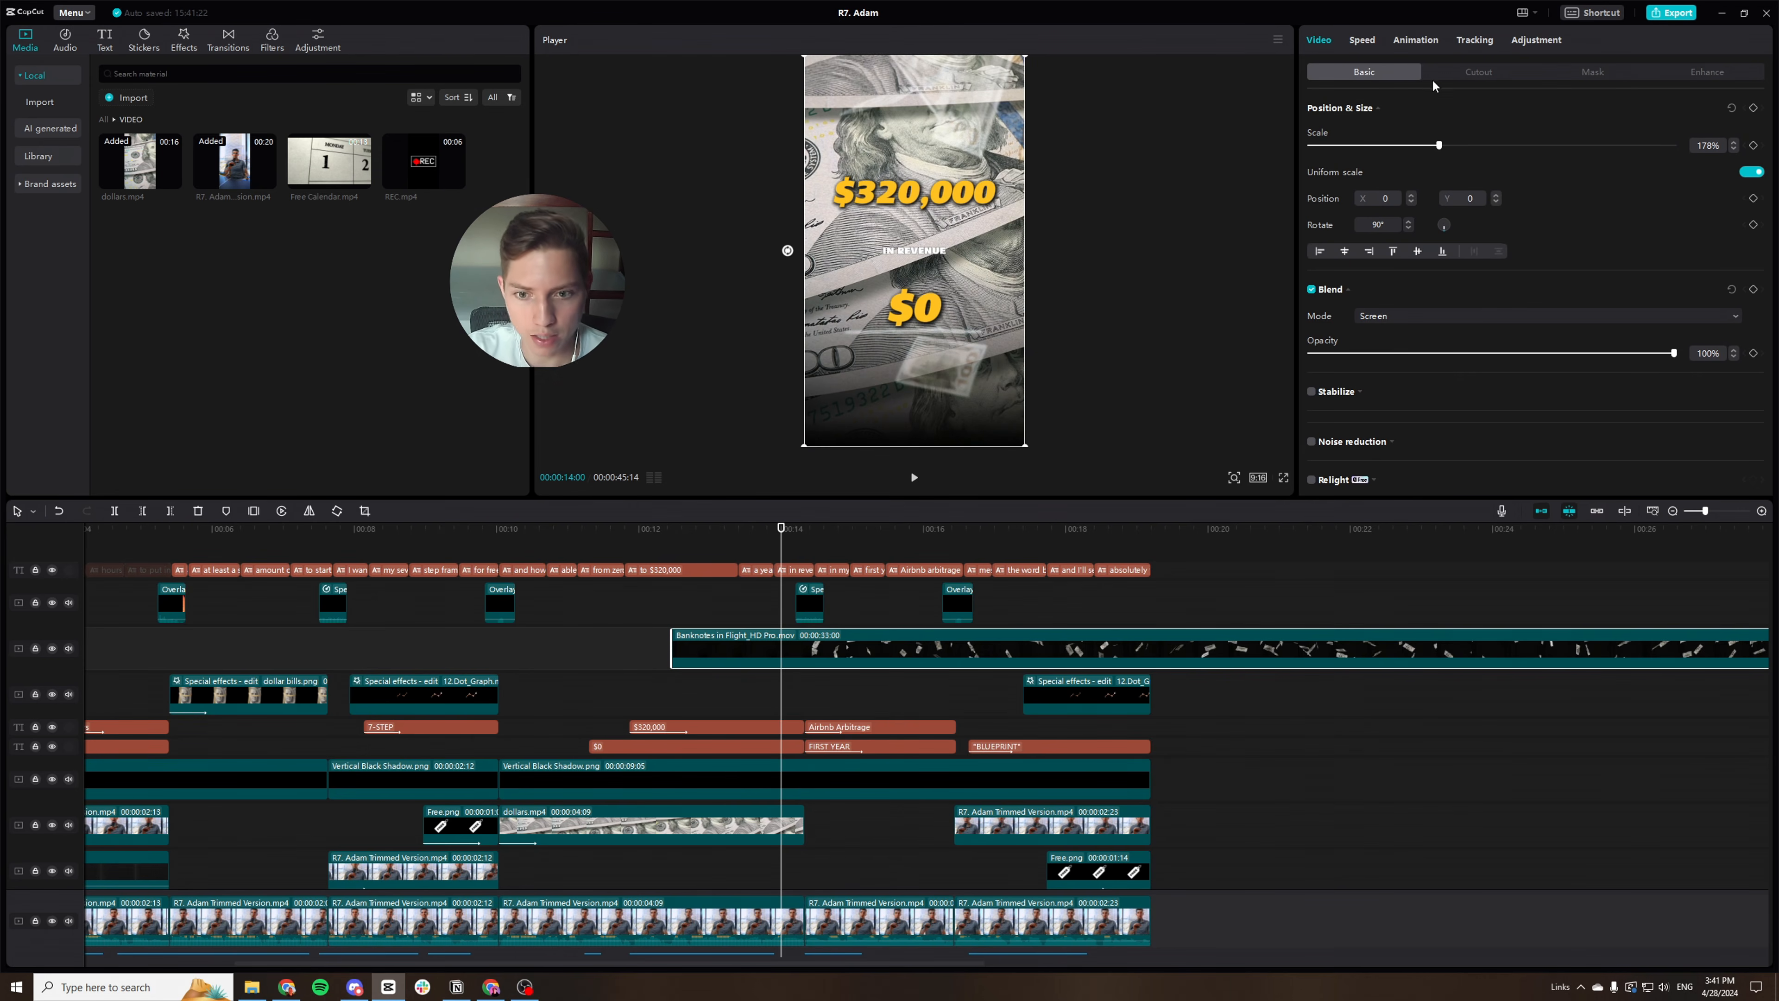
click(1373, 40)
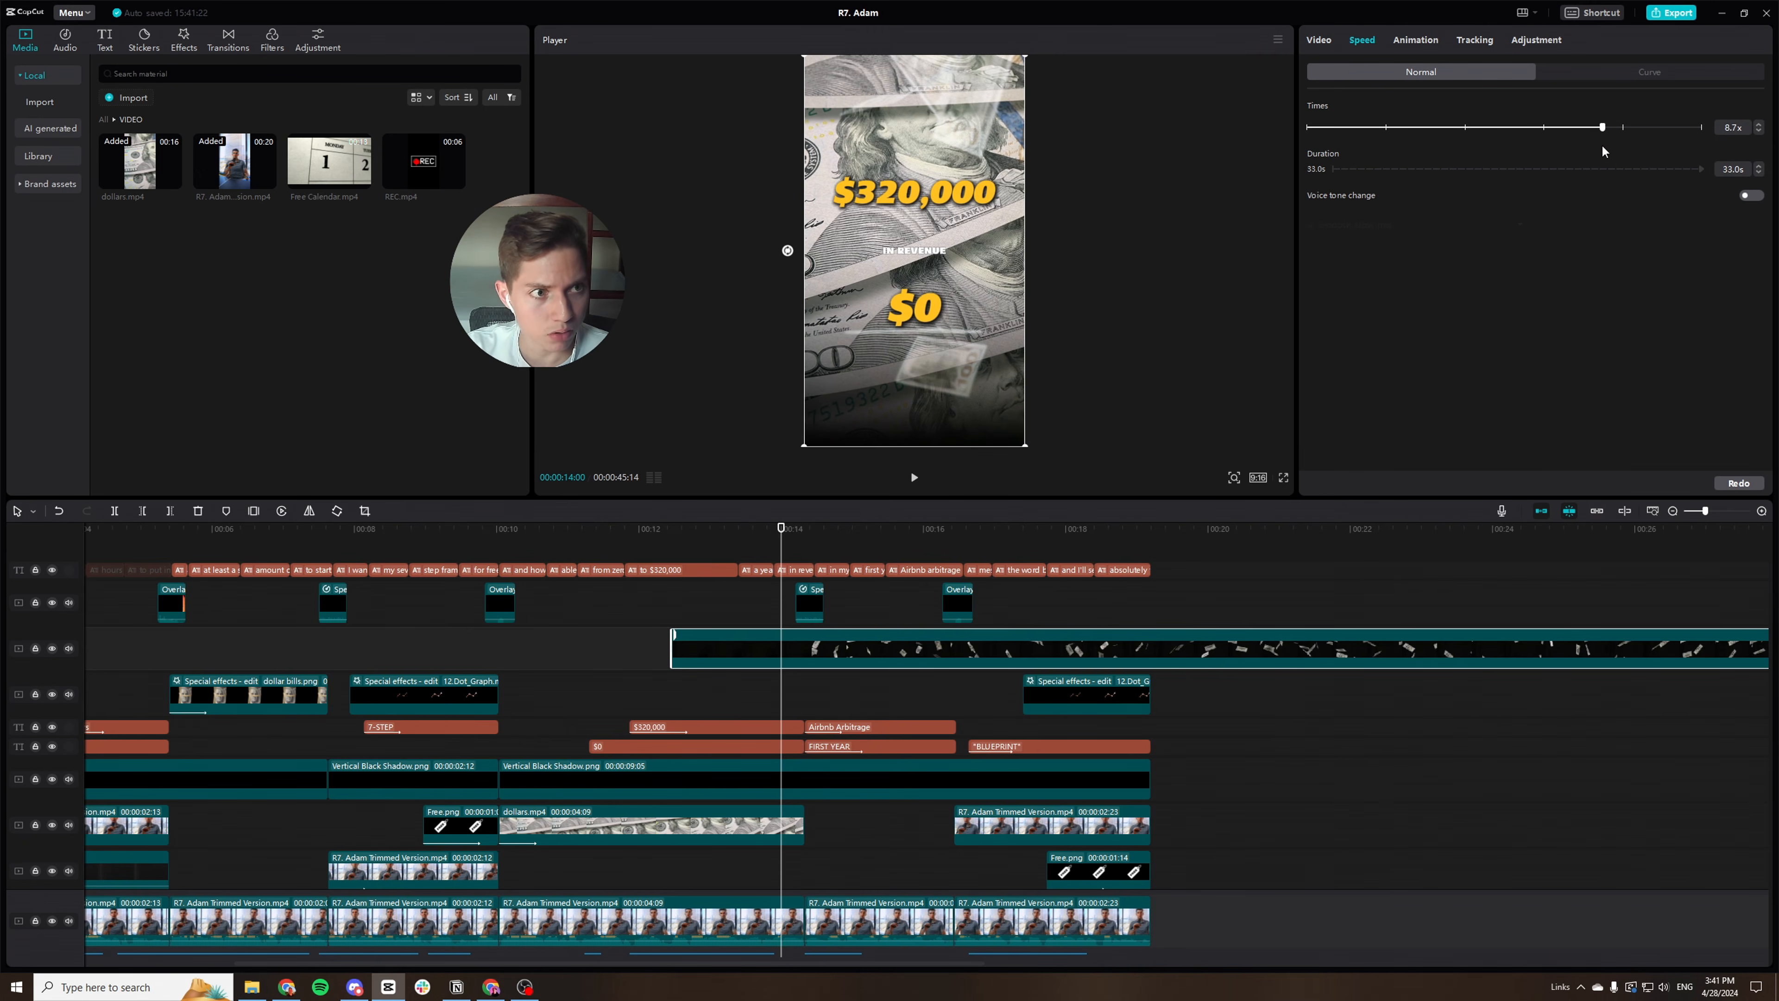
drag(1603, 148, 1583, 151)
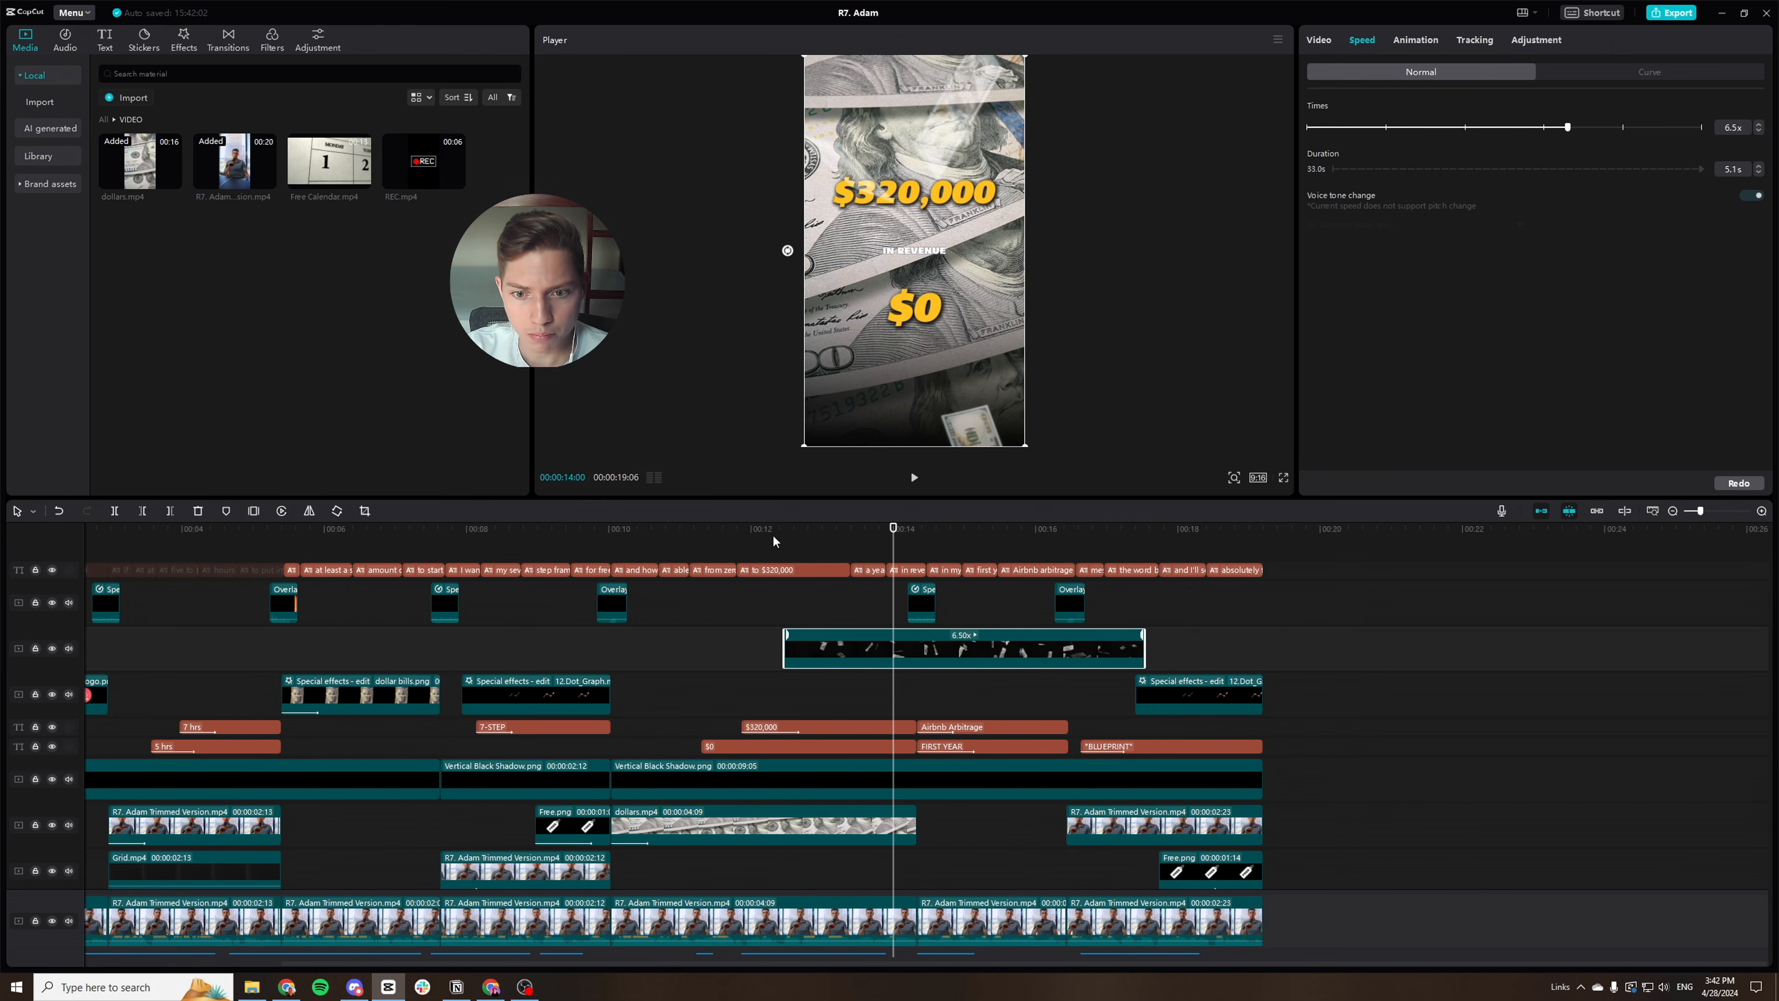
Raise the banknotes clip's speed to 7.0x, playing its section before and after the change to check the pace.
click(773, 535)
key(space)
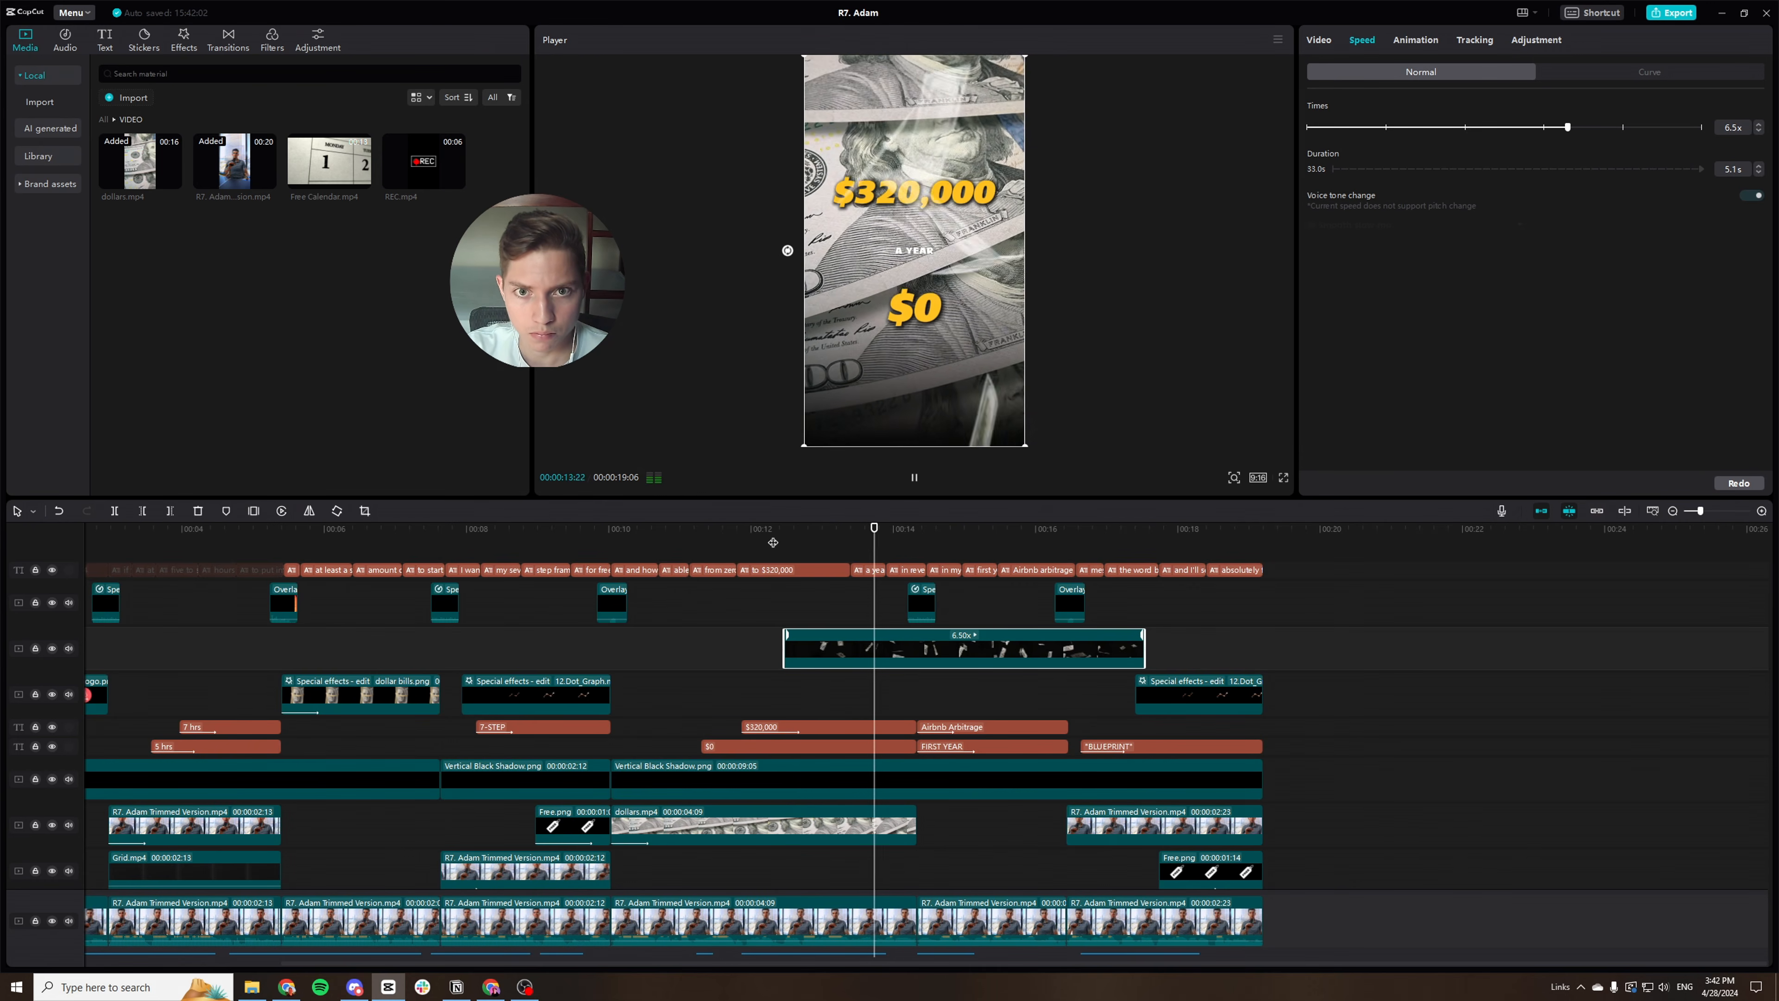
key(space)
drag(898, 540, 917, 545)
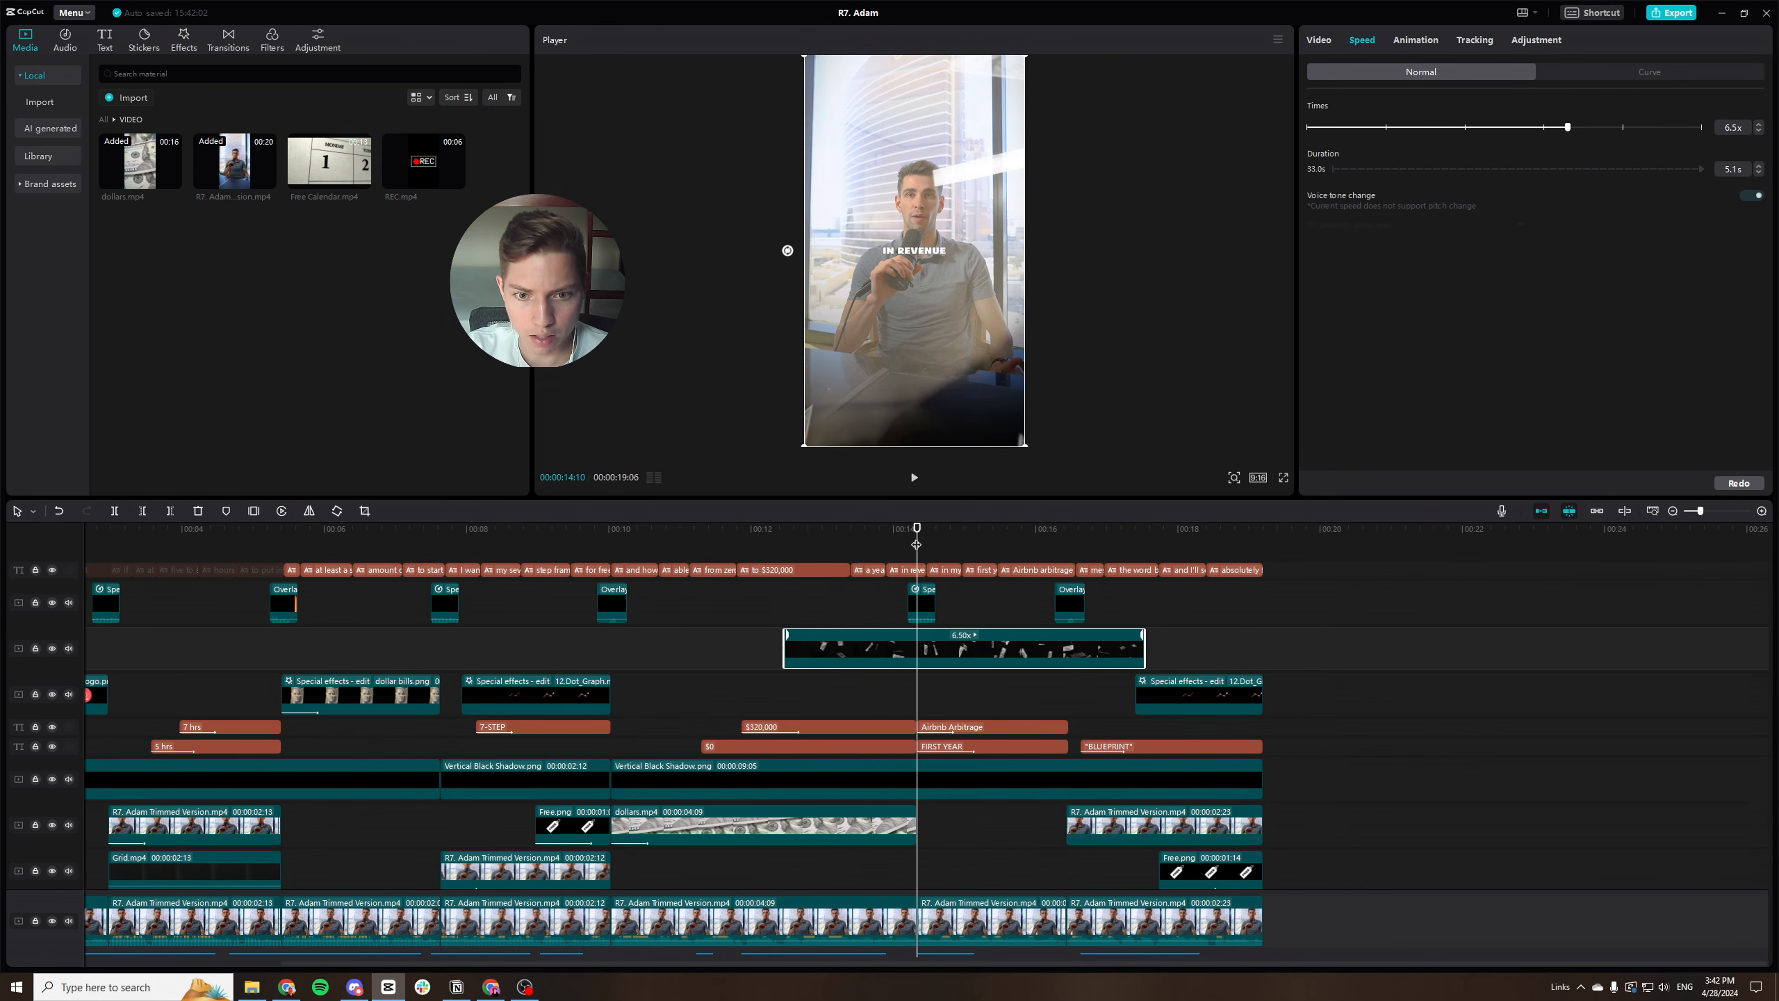
click(1758, 123)
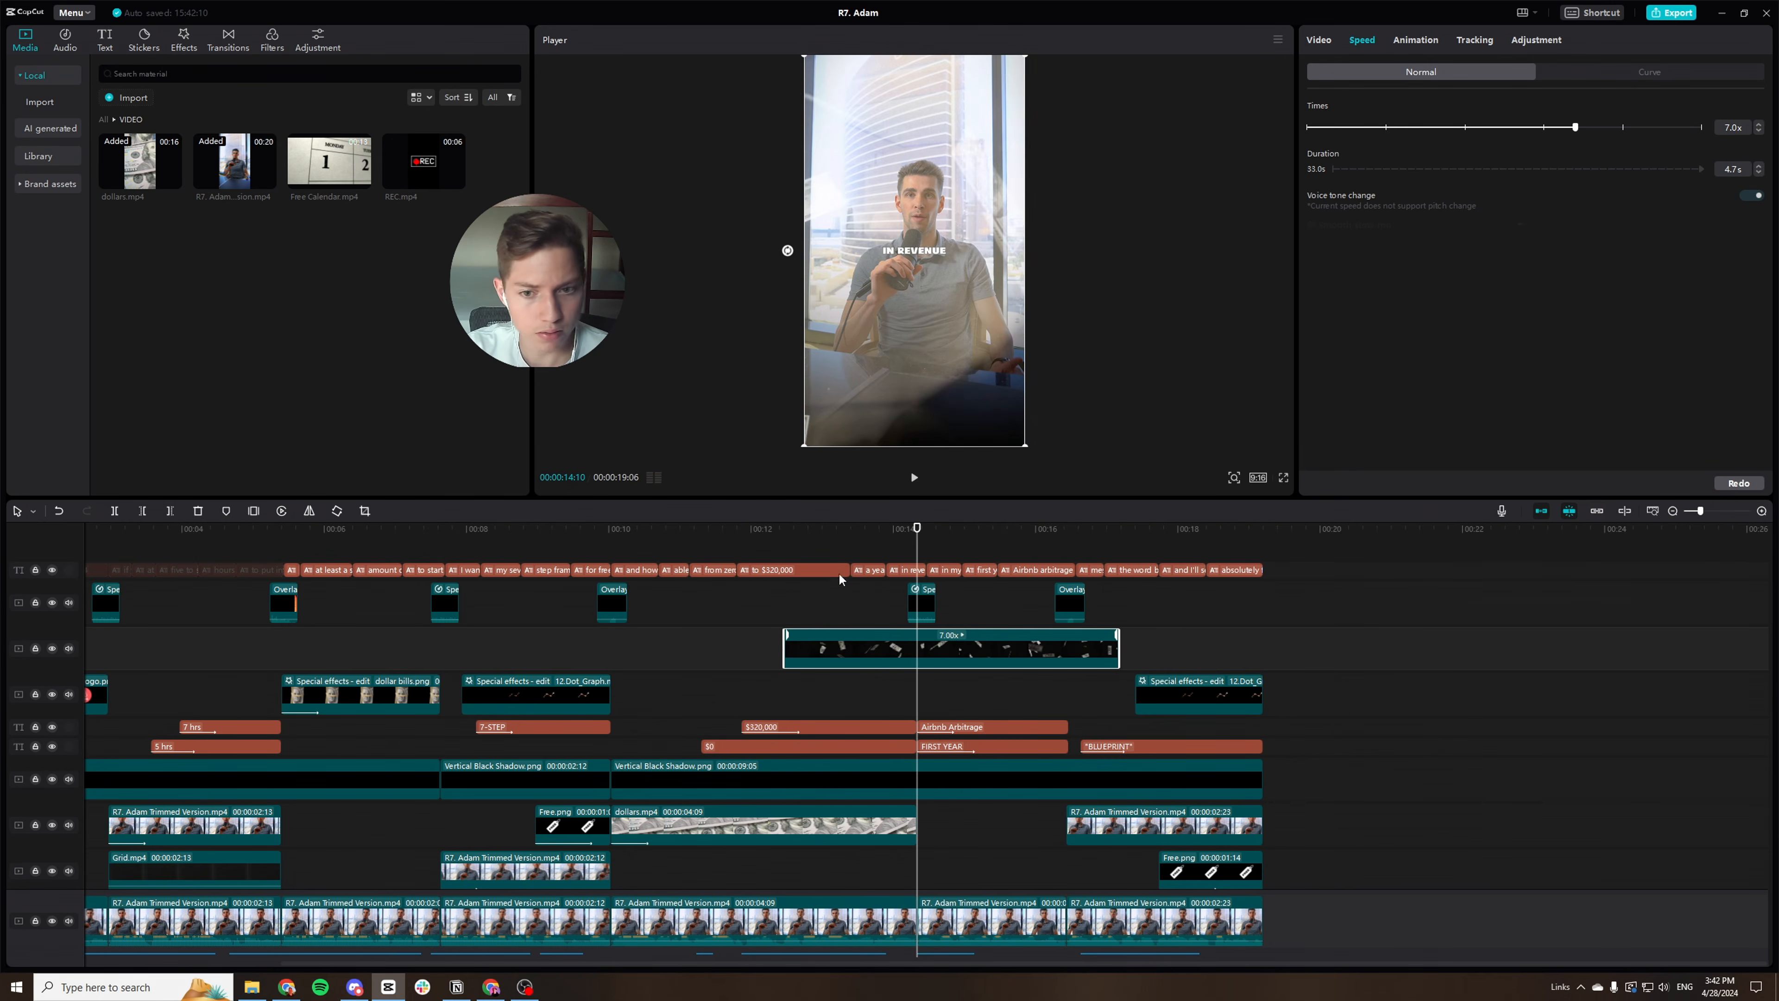
click(768, 536)
key(space)
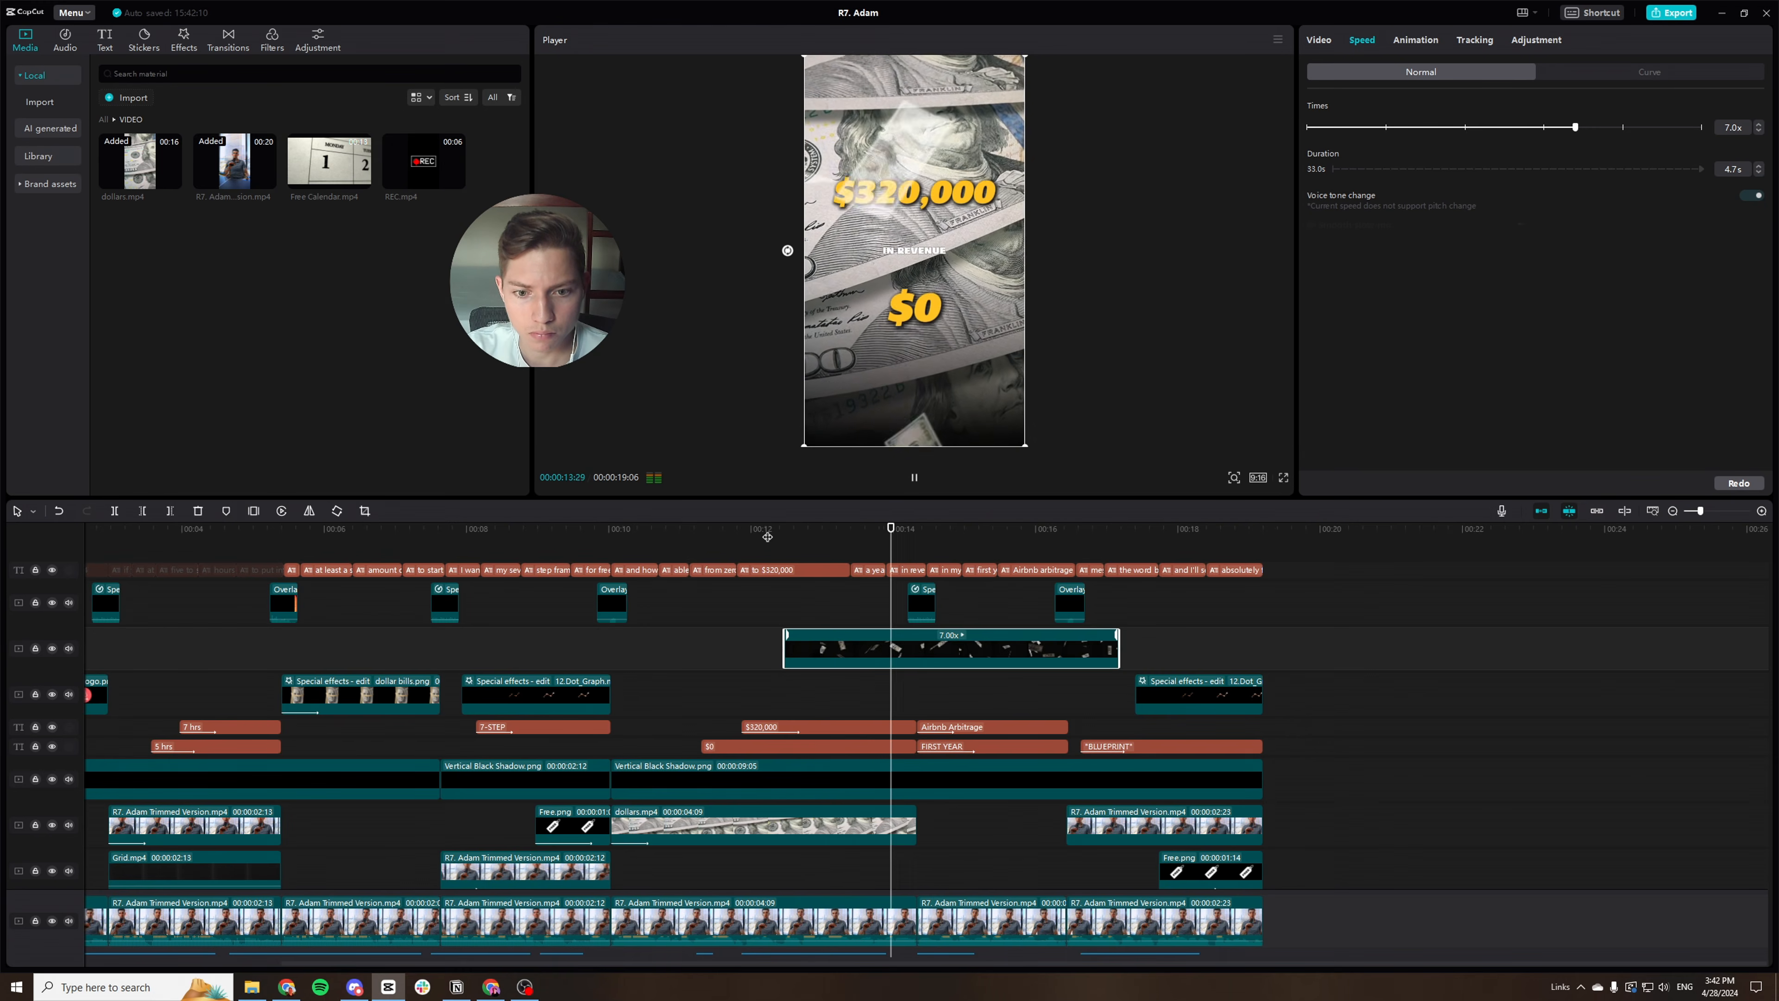
key(space)
Cut the banknotes clip at 00:00:14:10, where the dollars clip ends, discard the rest, and move it onto the special effects track below.
click(916, 534)
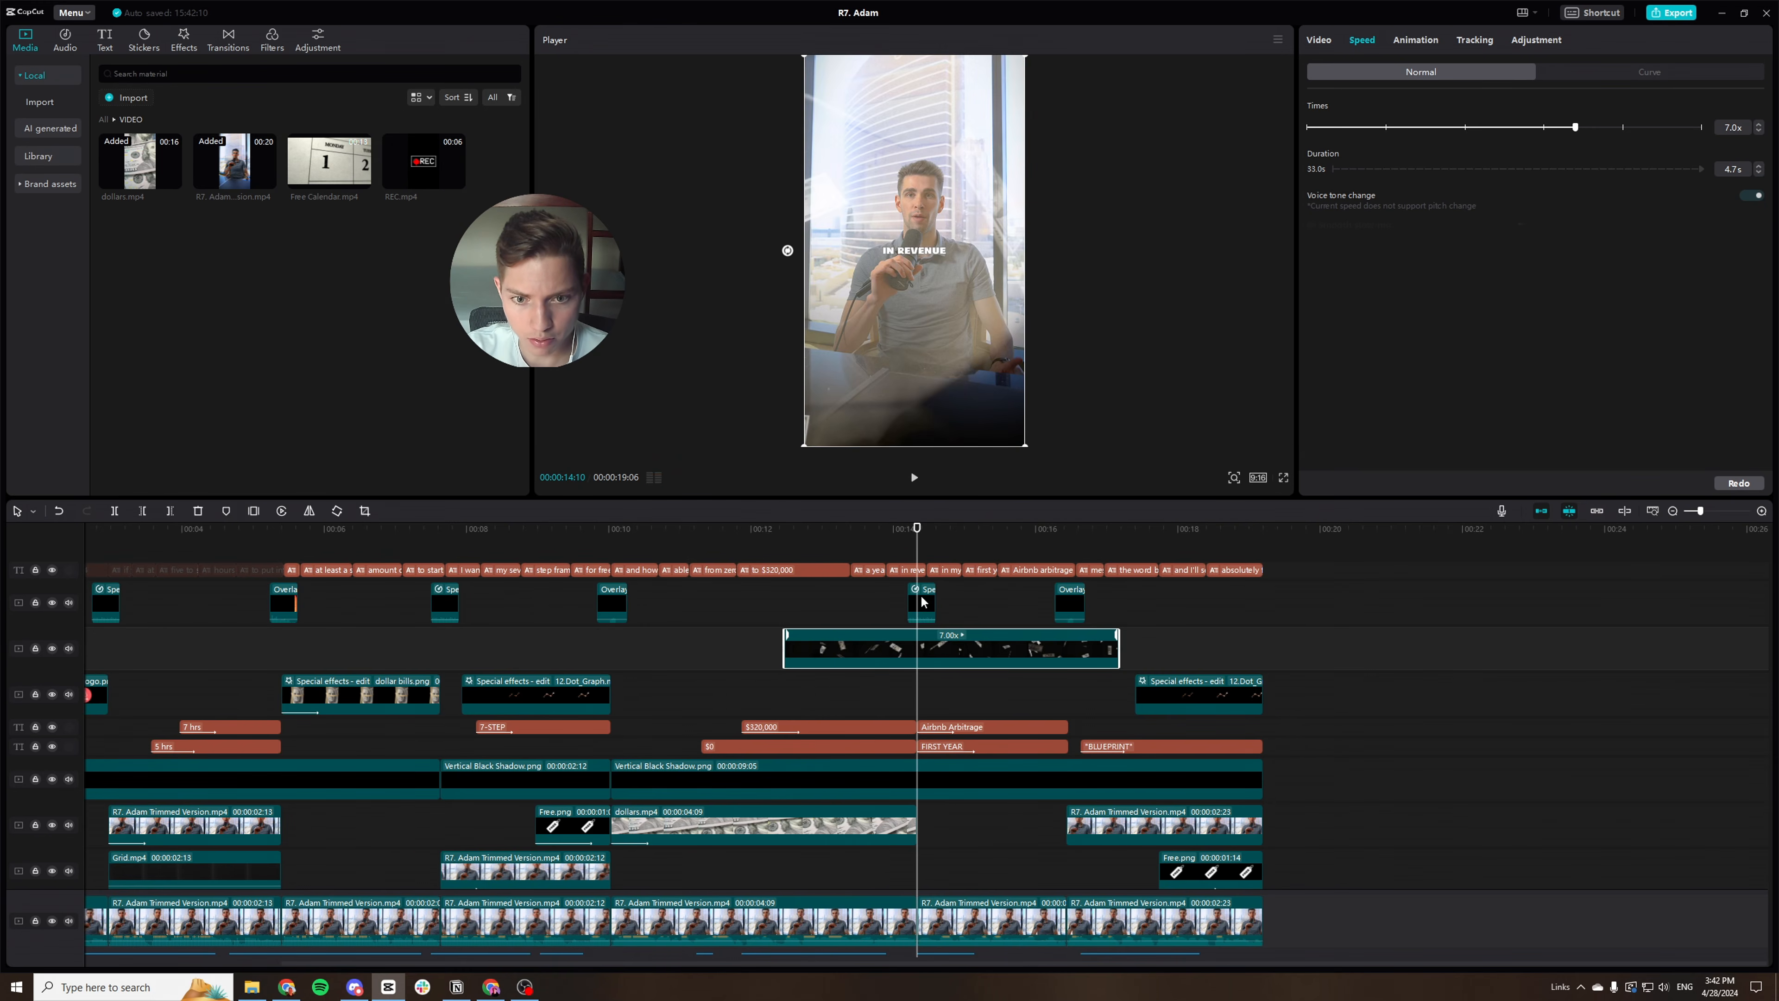
key(ctrl+b)
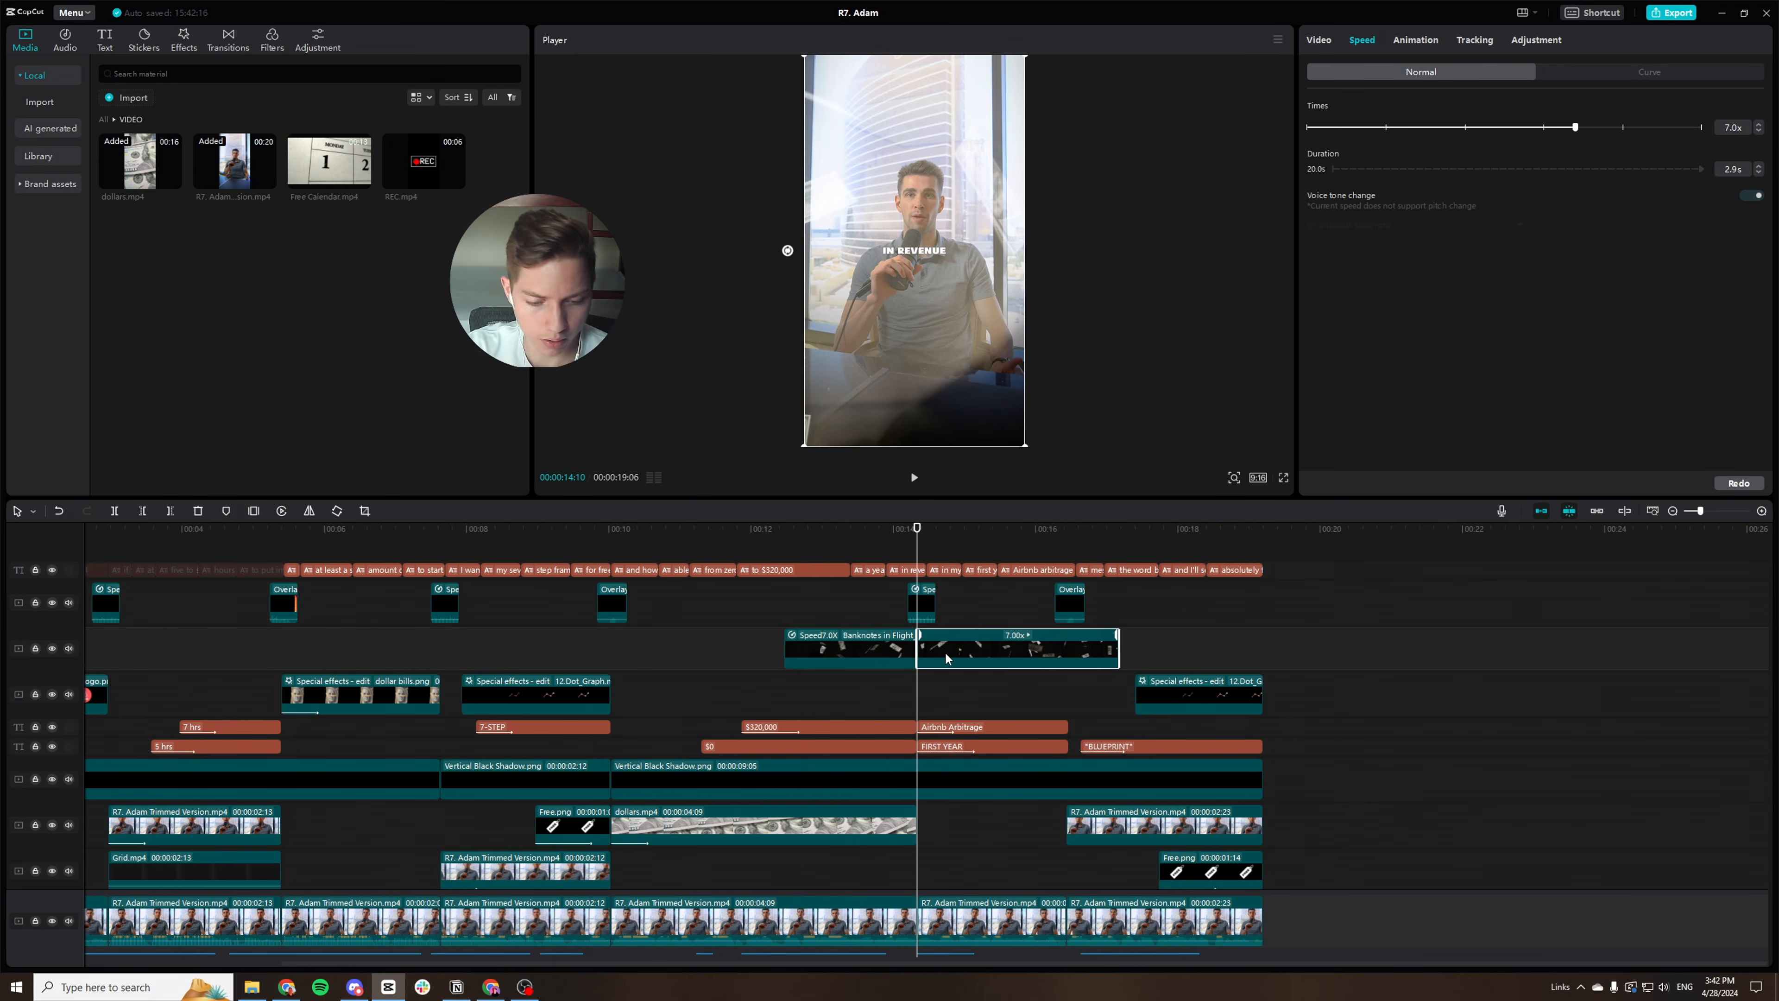
key(Delete)
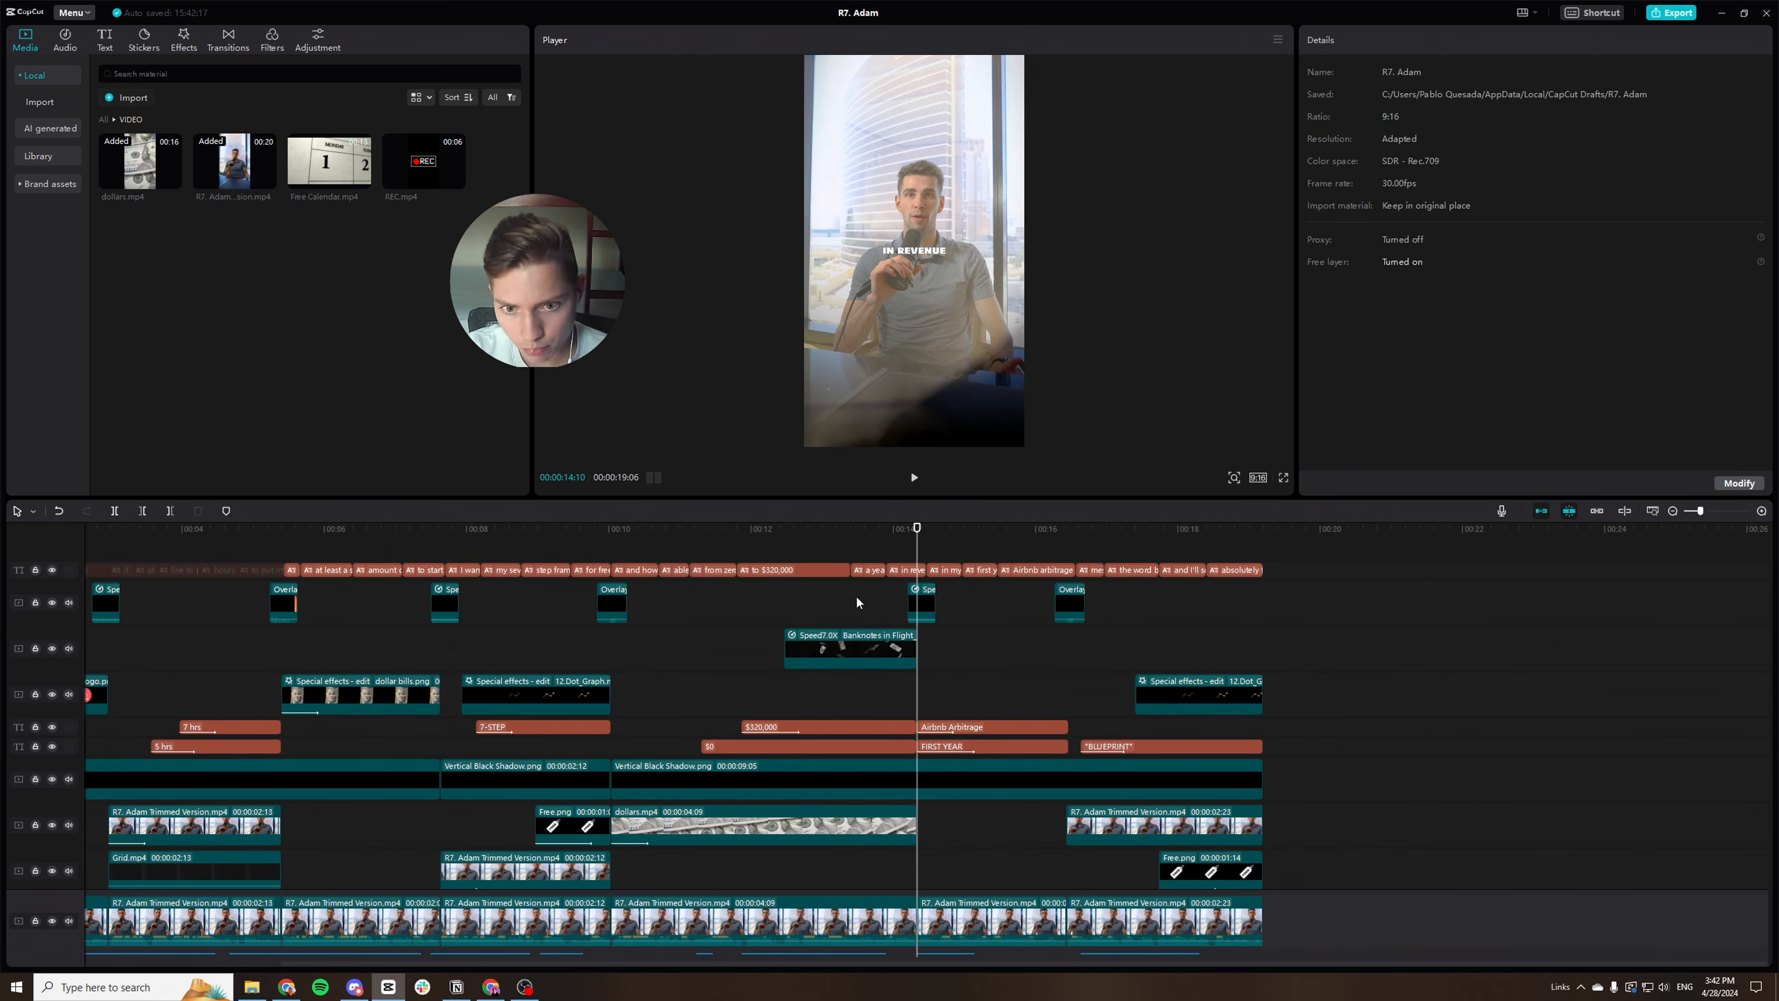
drag(853, 652, 856, 697)
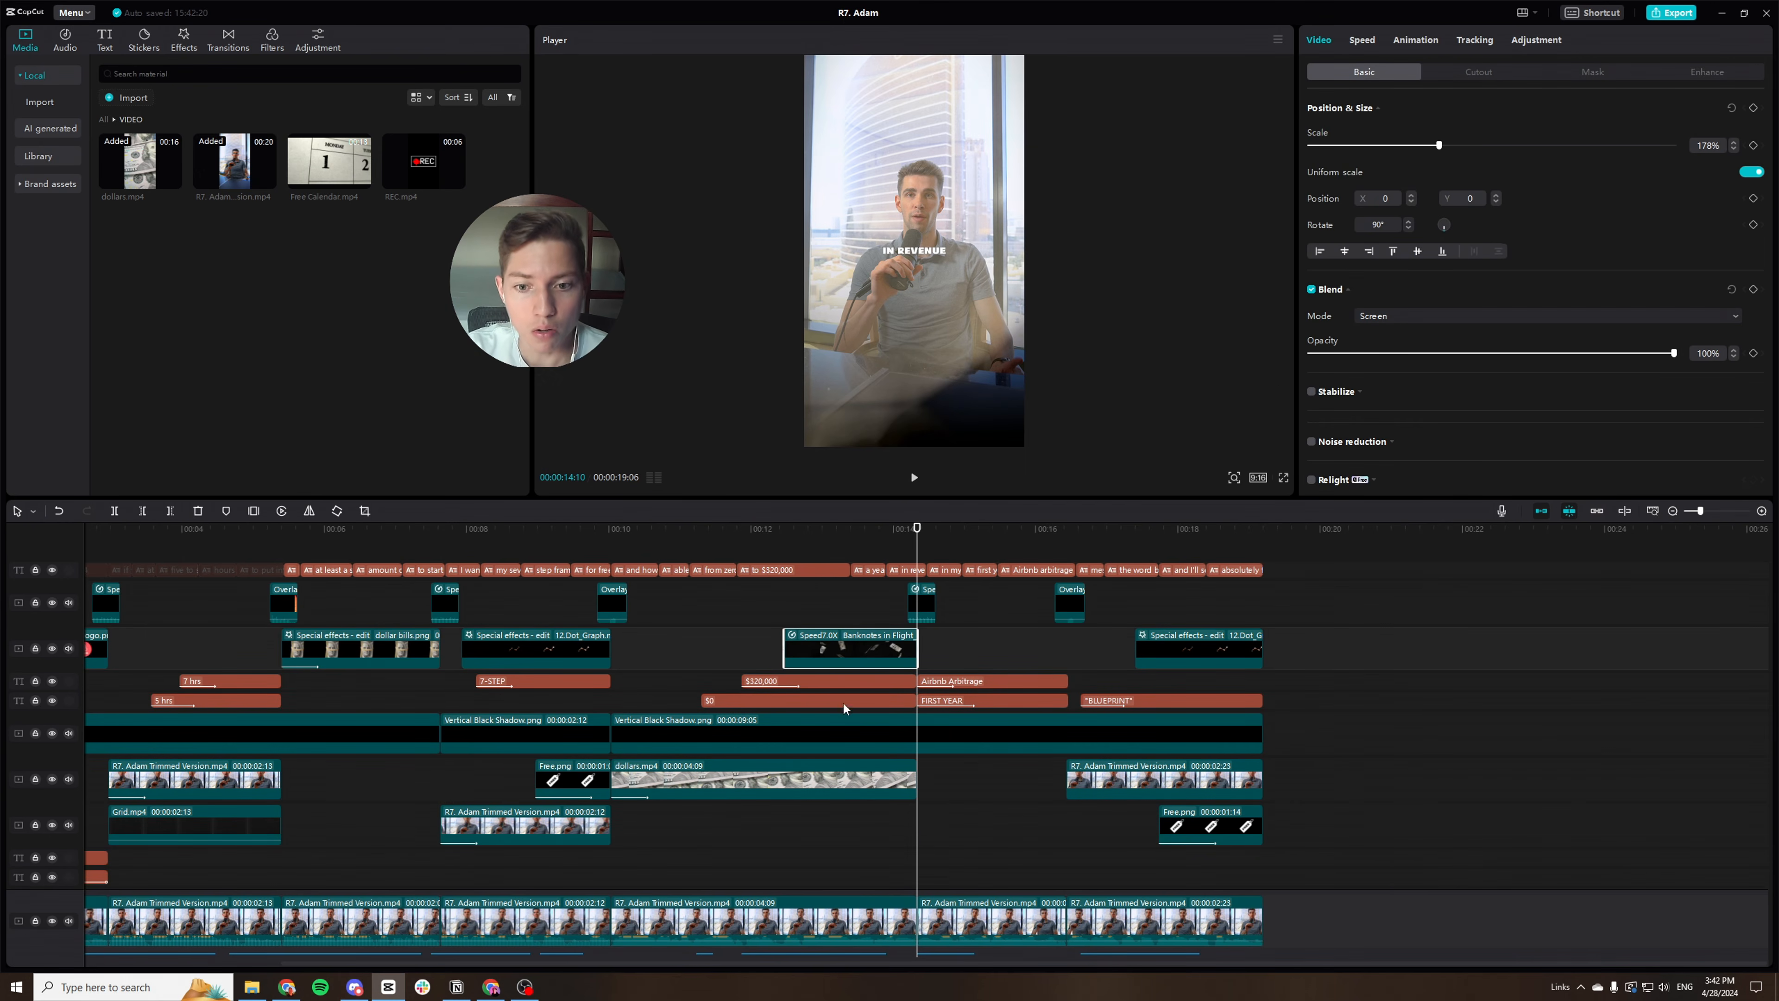
Place the Free Calendar clip on its own overlay track from 00:00:14:10 and play that section.
scroll(844, 676, up, 1)
click(608, 615)
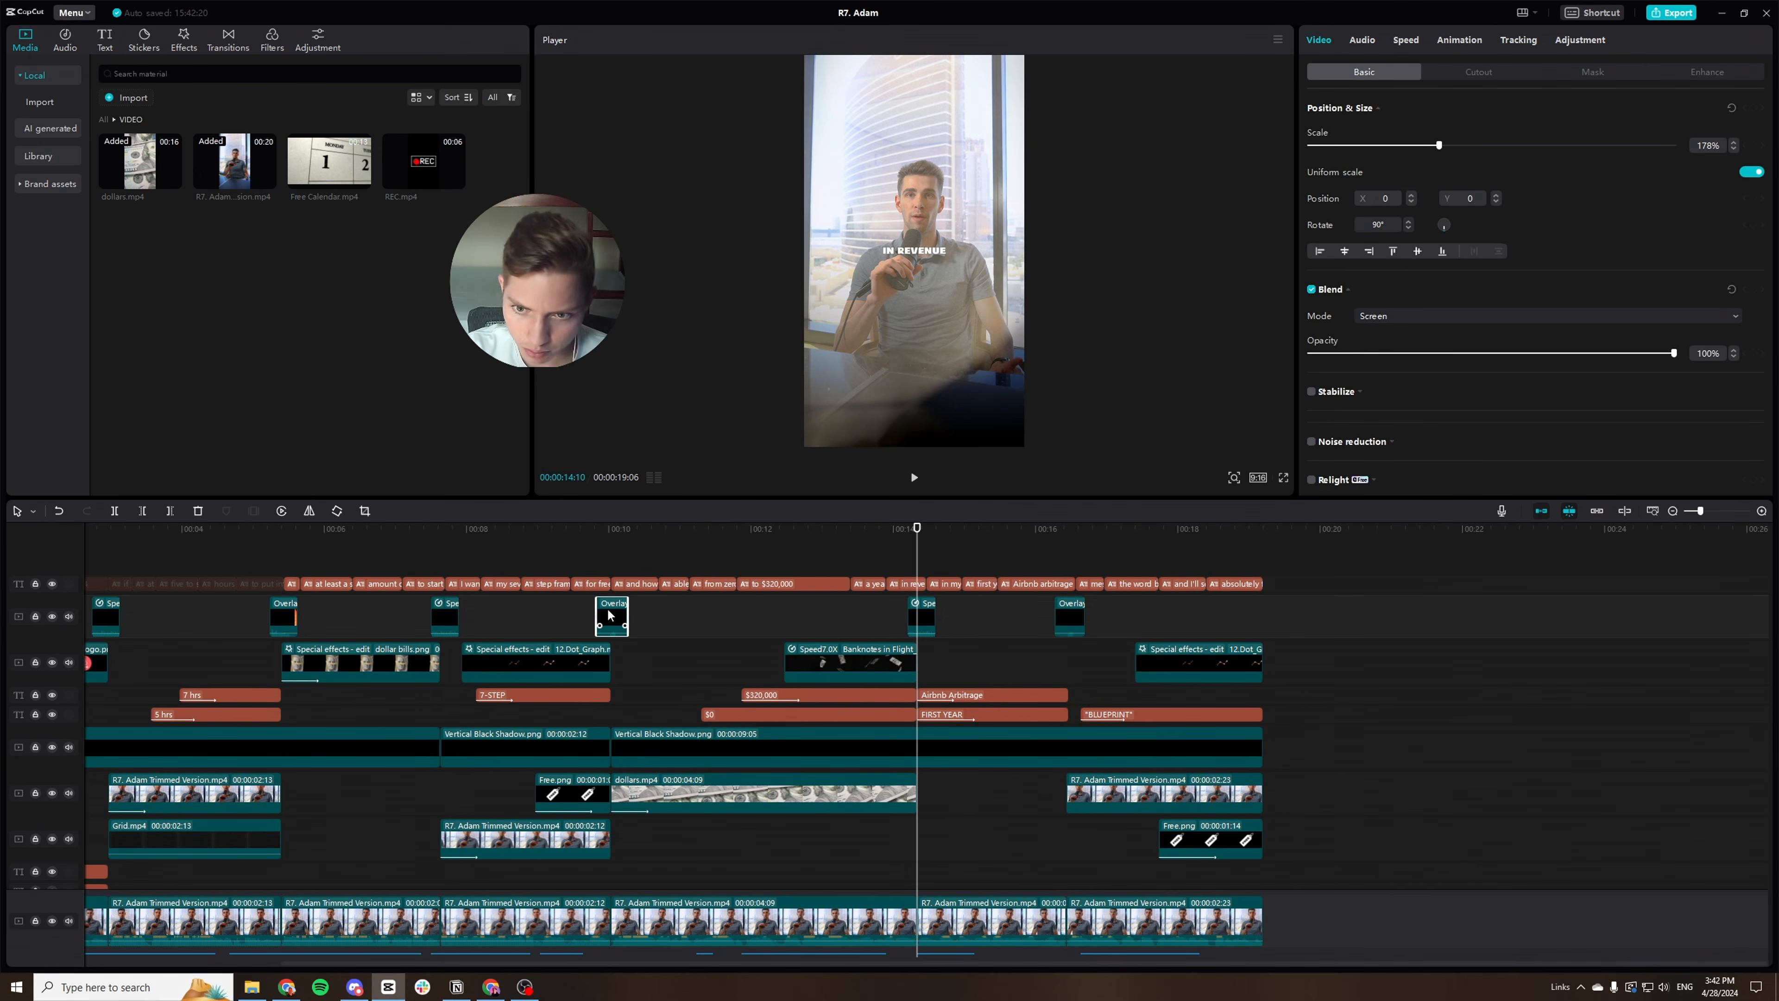
click(922, 618)
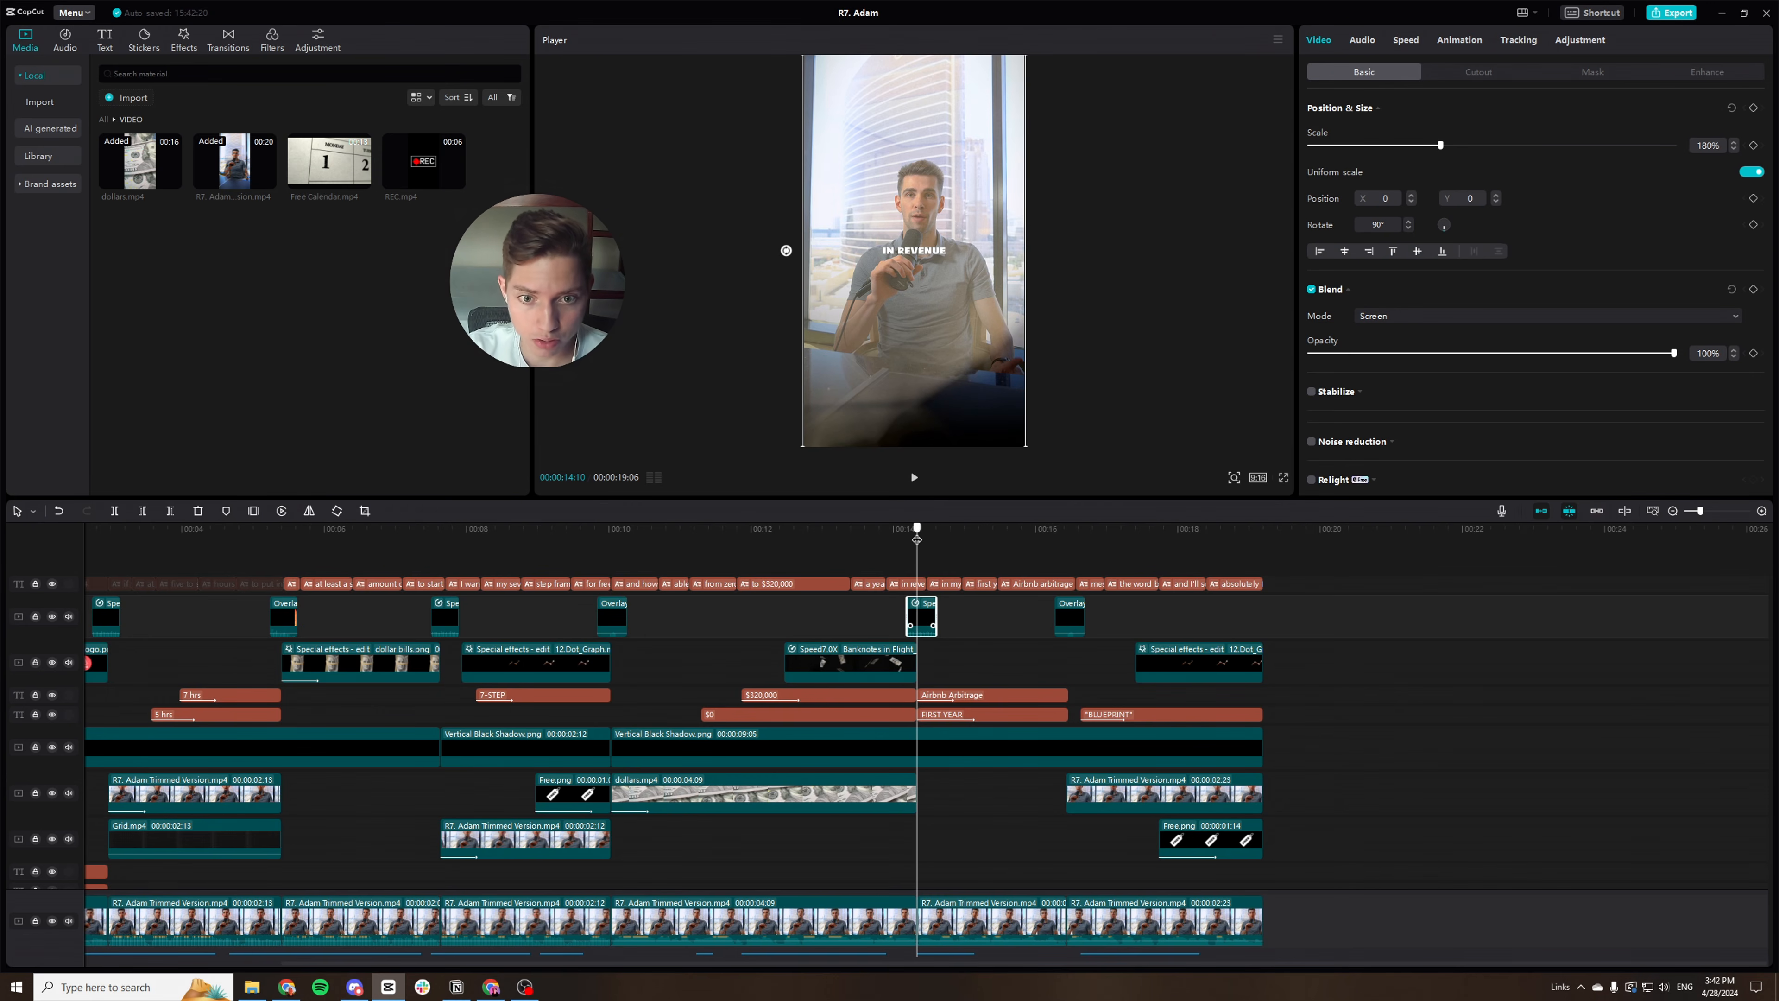
drag(917, 539, 962, 539)
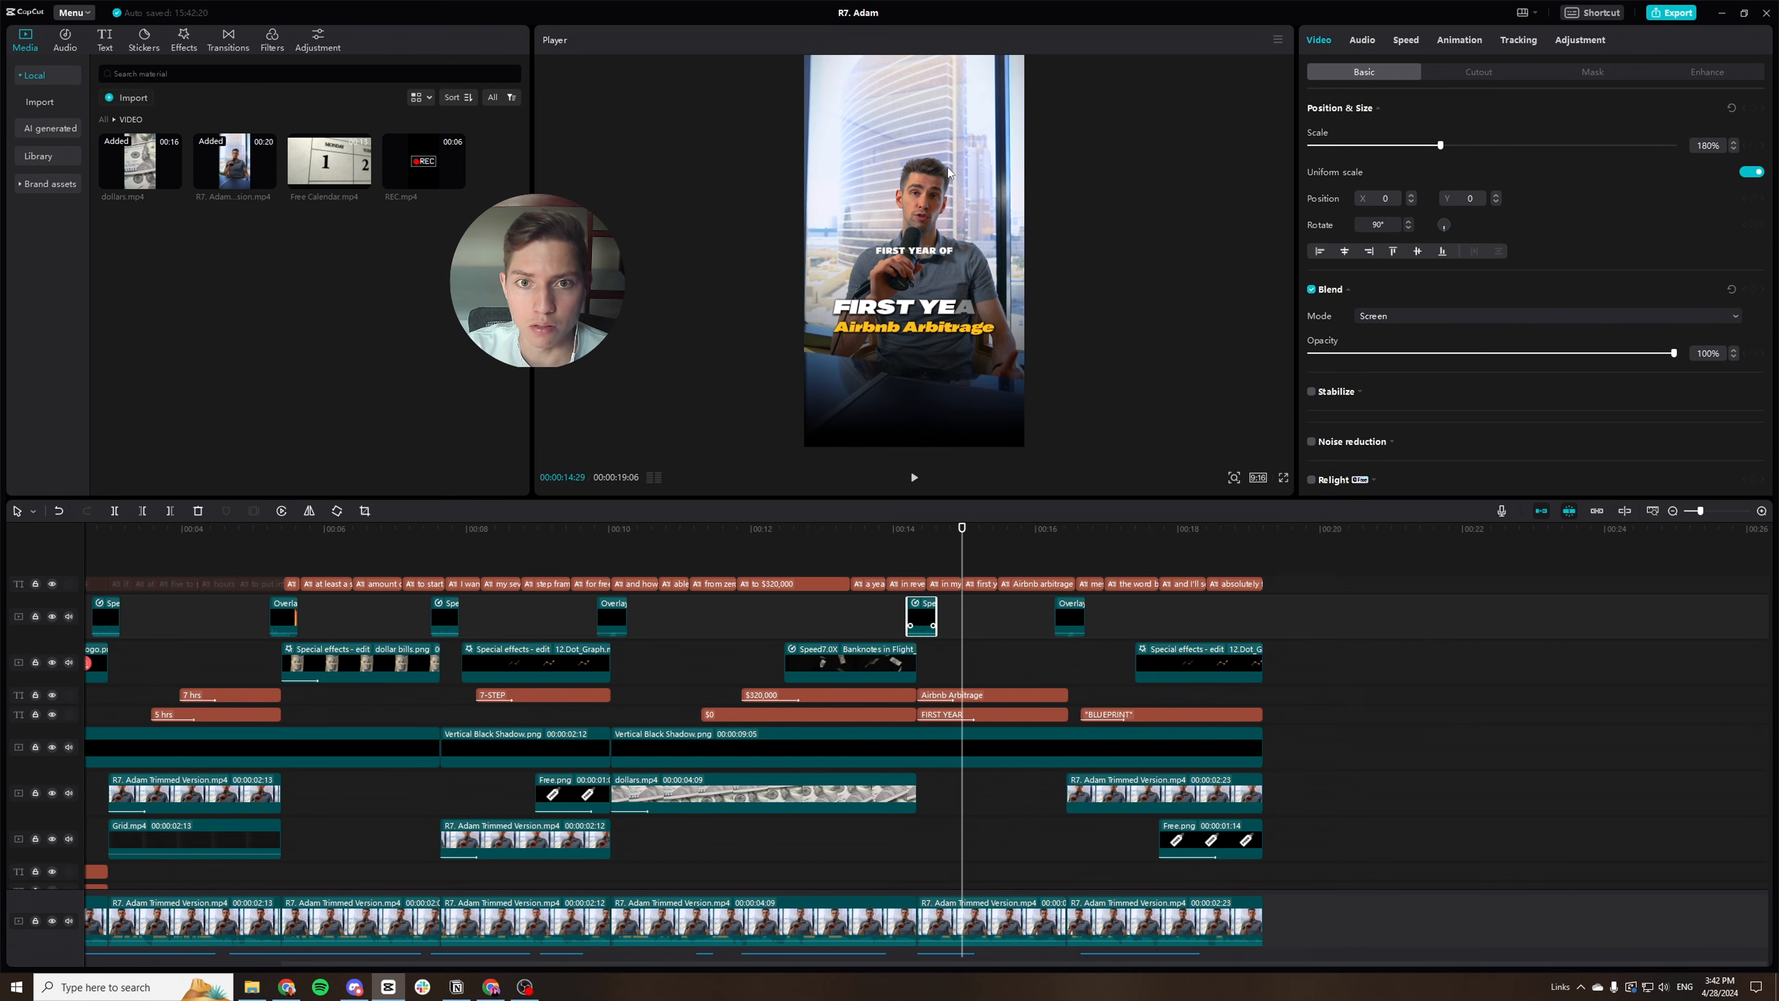
drag(335, 175, 943, 656)
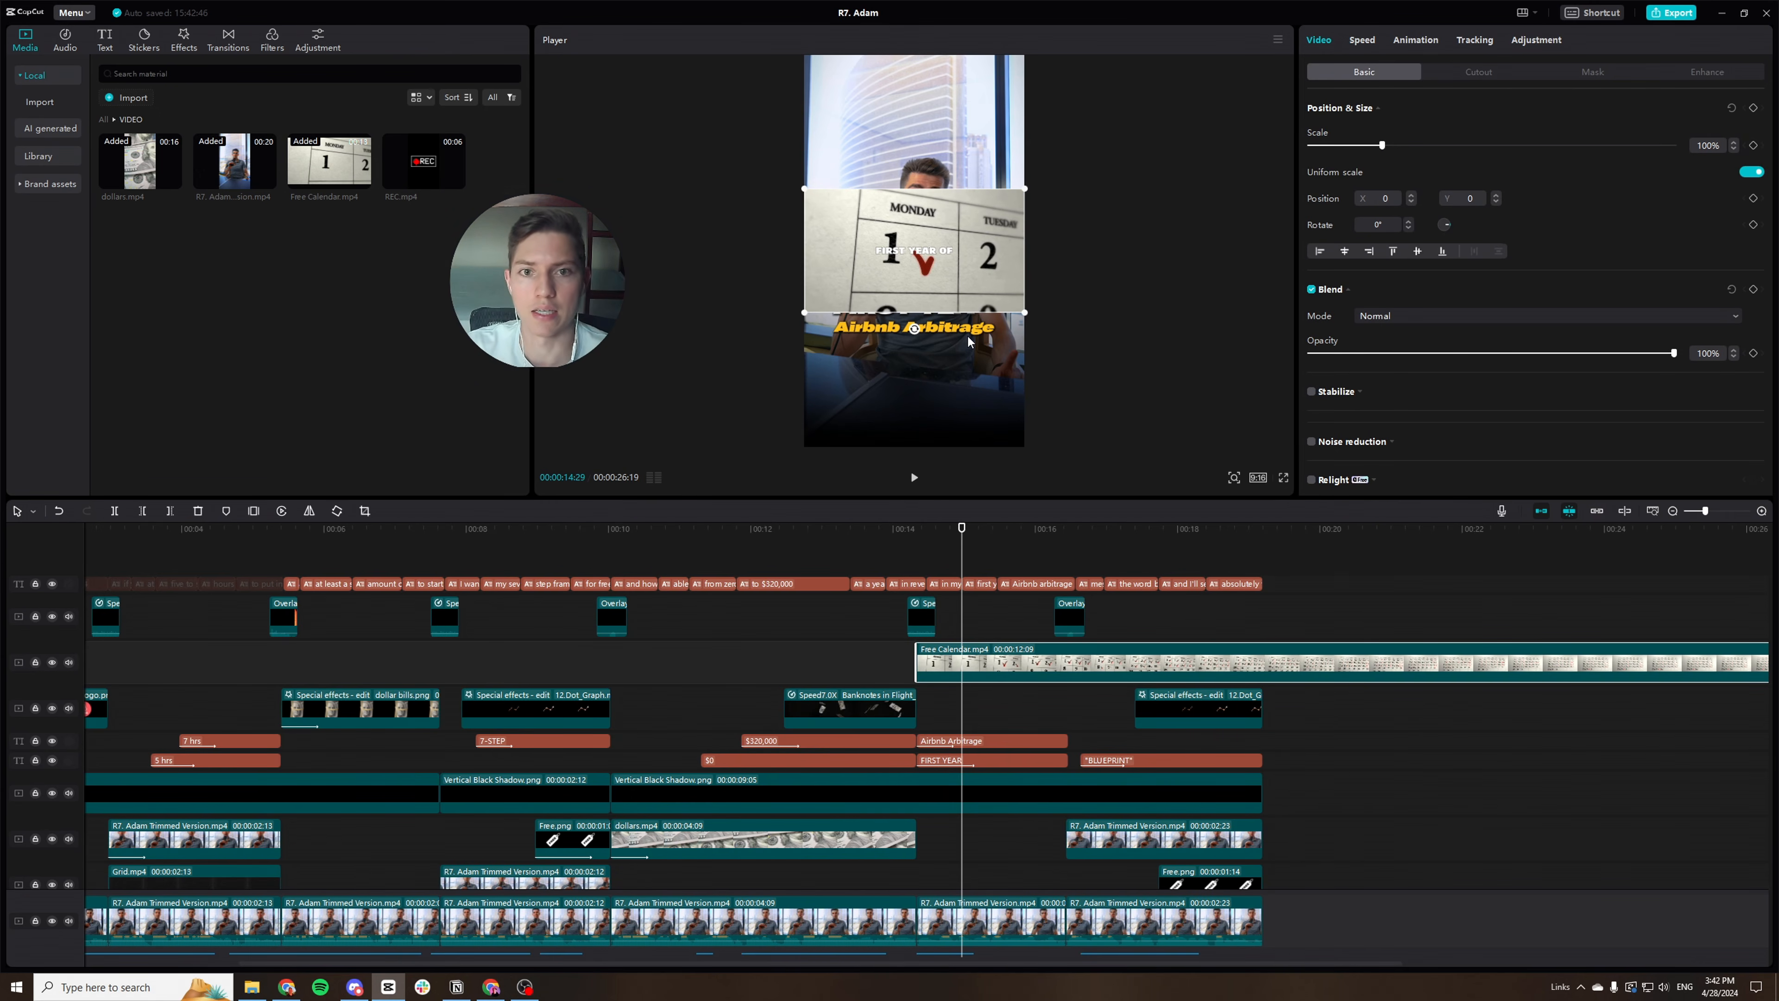
click(886, 536)
key(space)
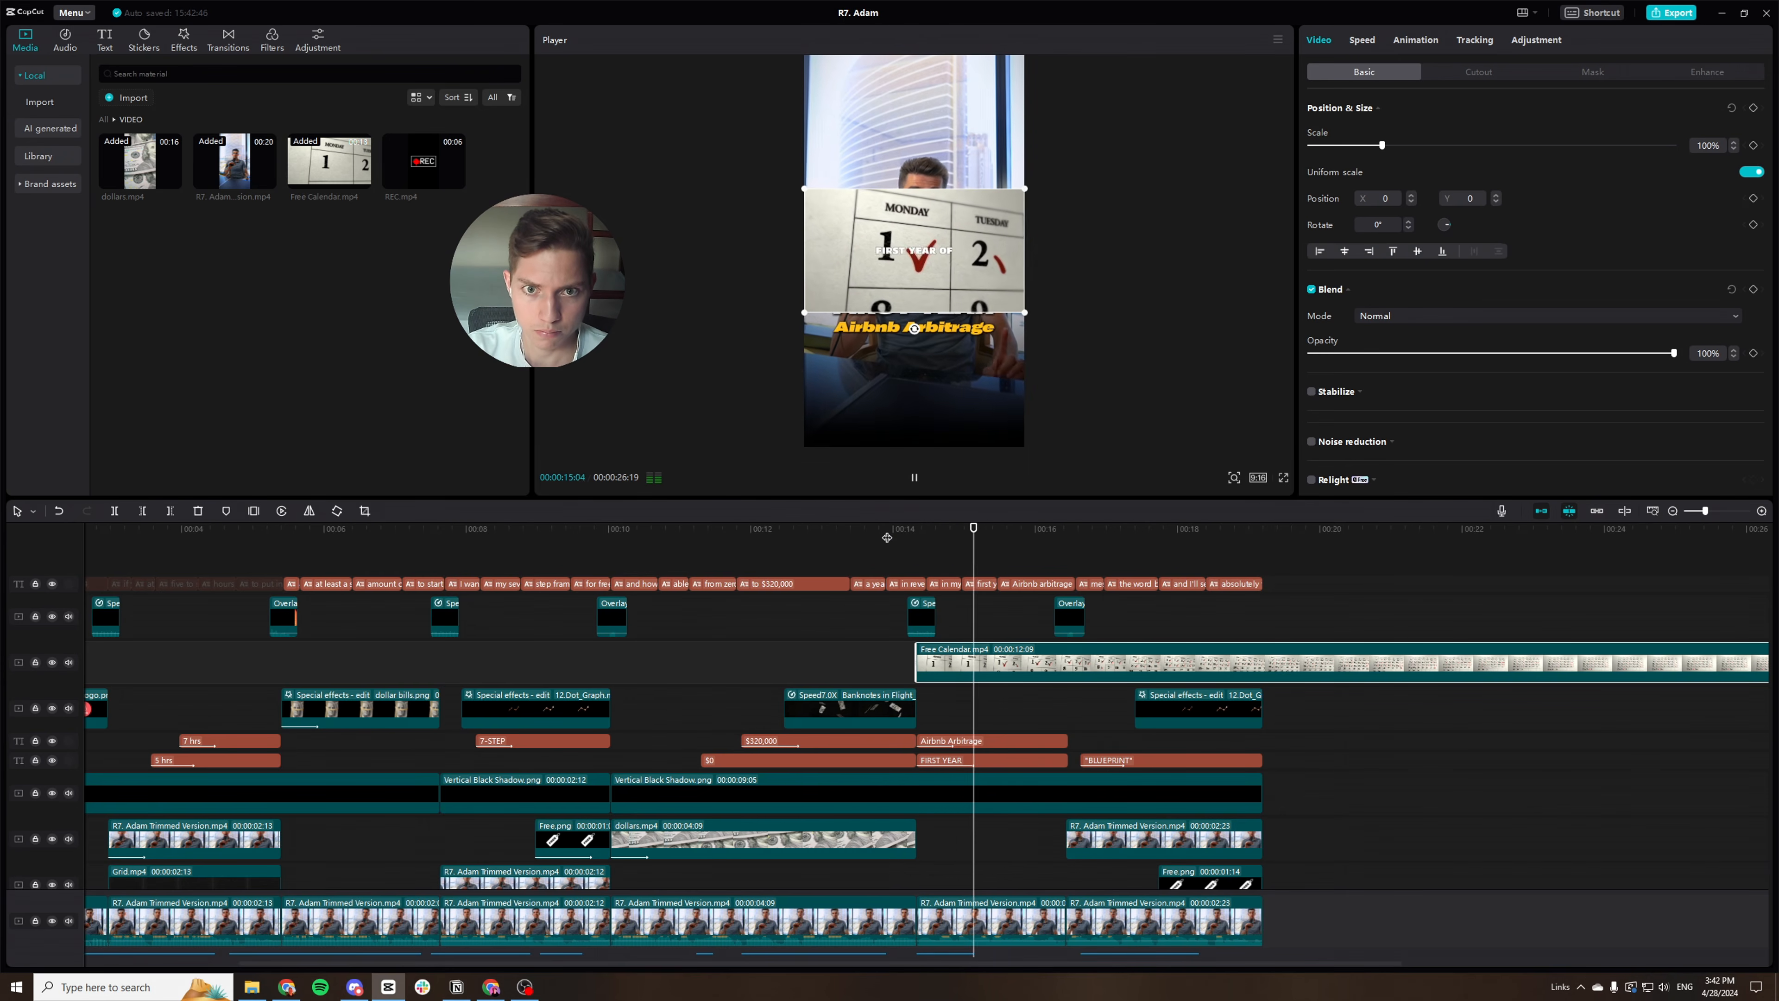
key(space)
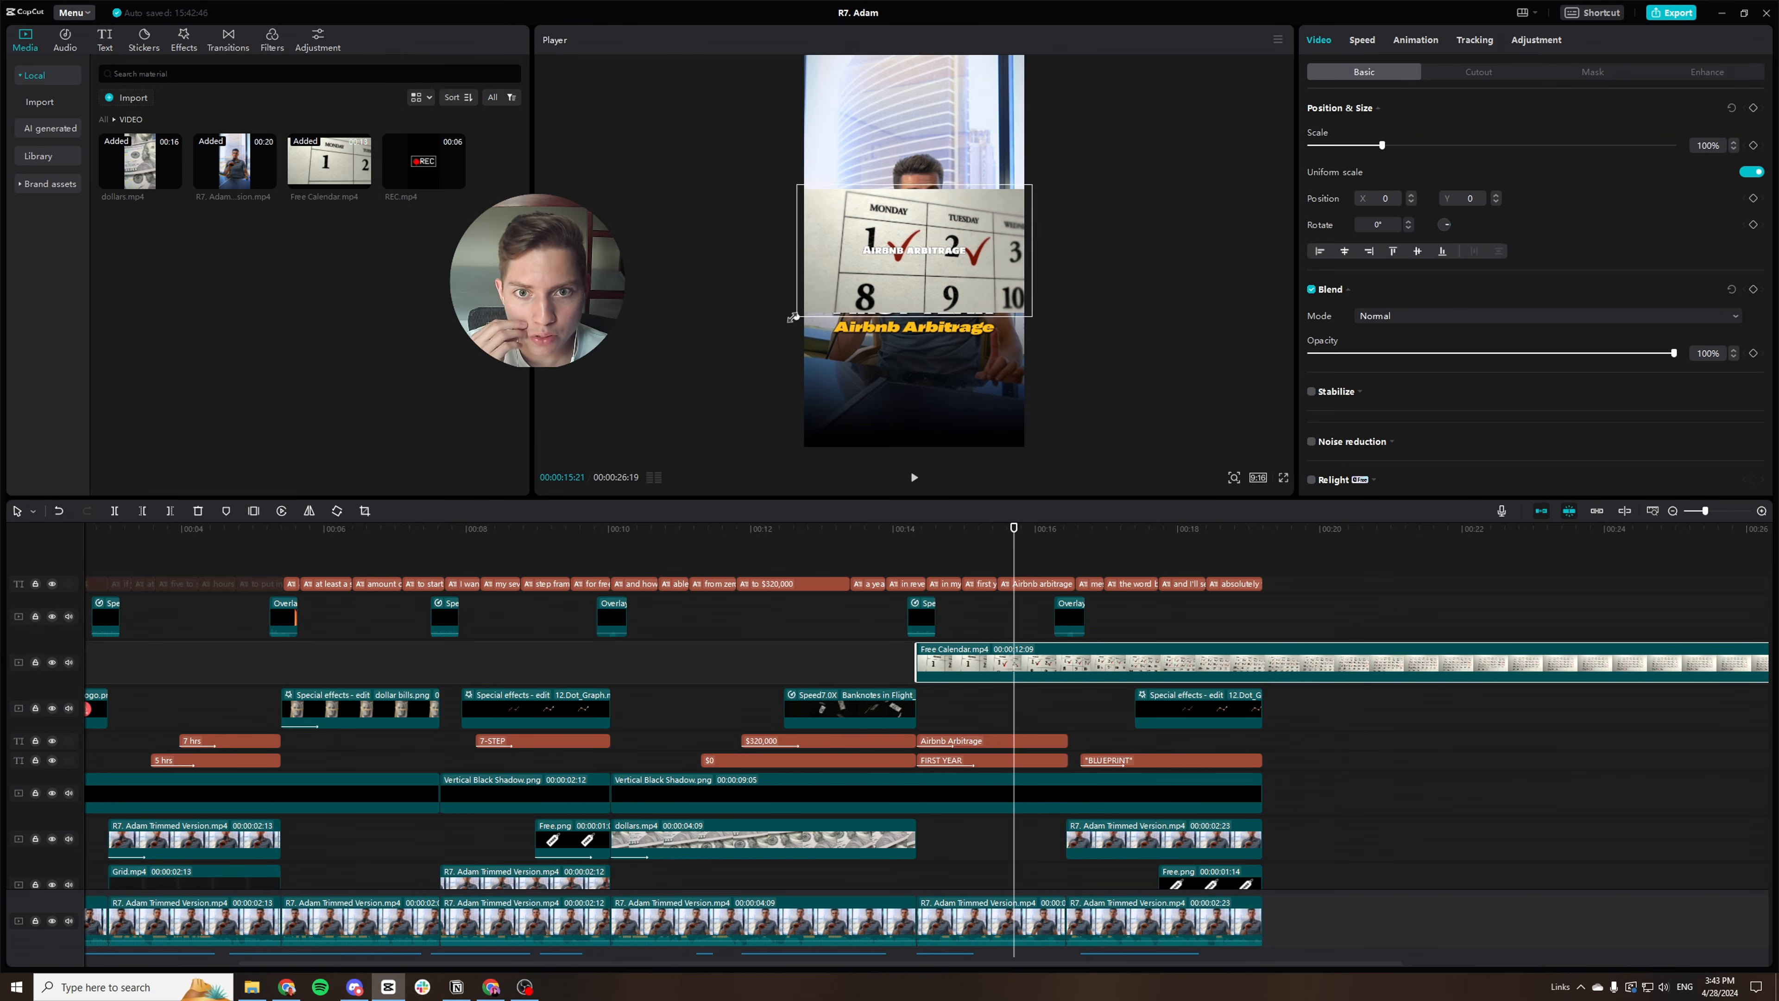
Scale the calendar clip to 121% and move it to the top of the frame at X 0, Y 1249.
drag(792, 317, 852, 107)
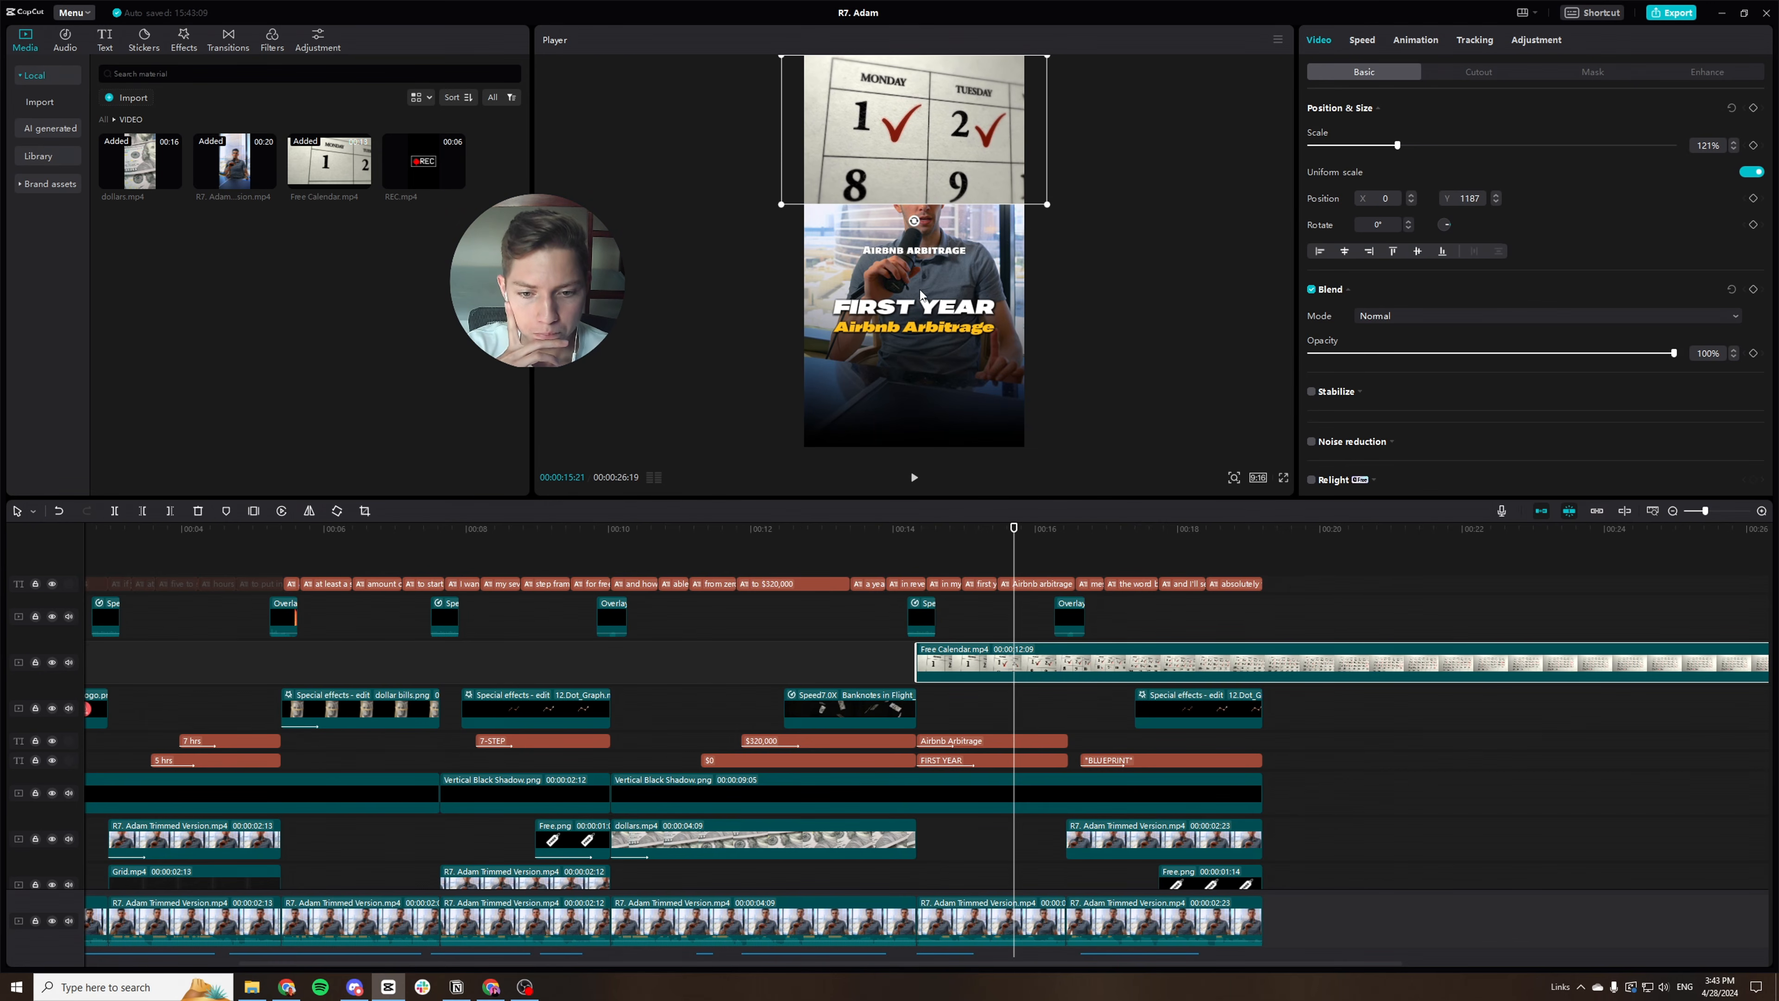
drag(913, 123, 915, 118)
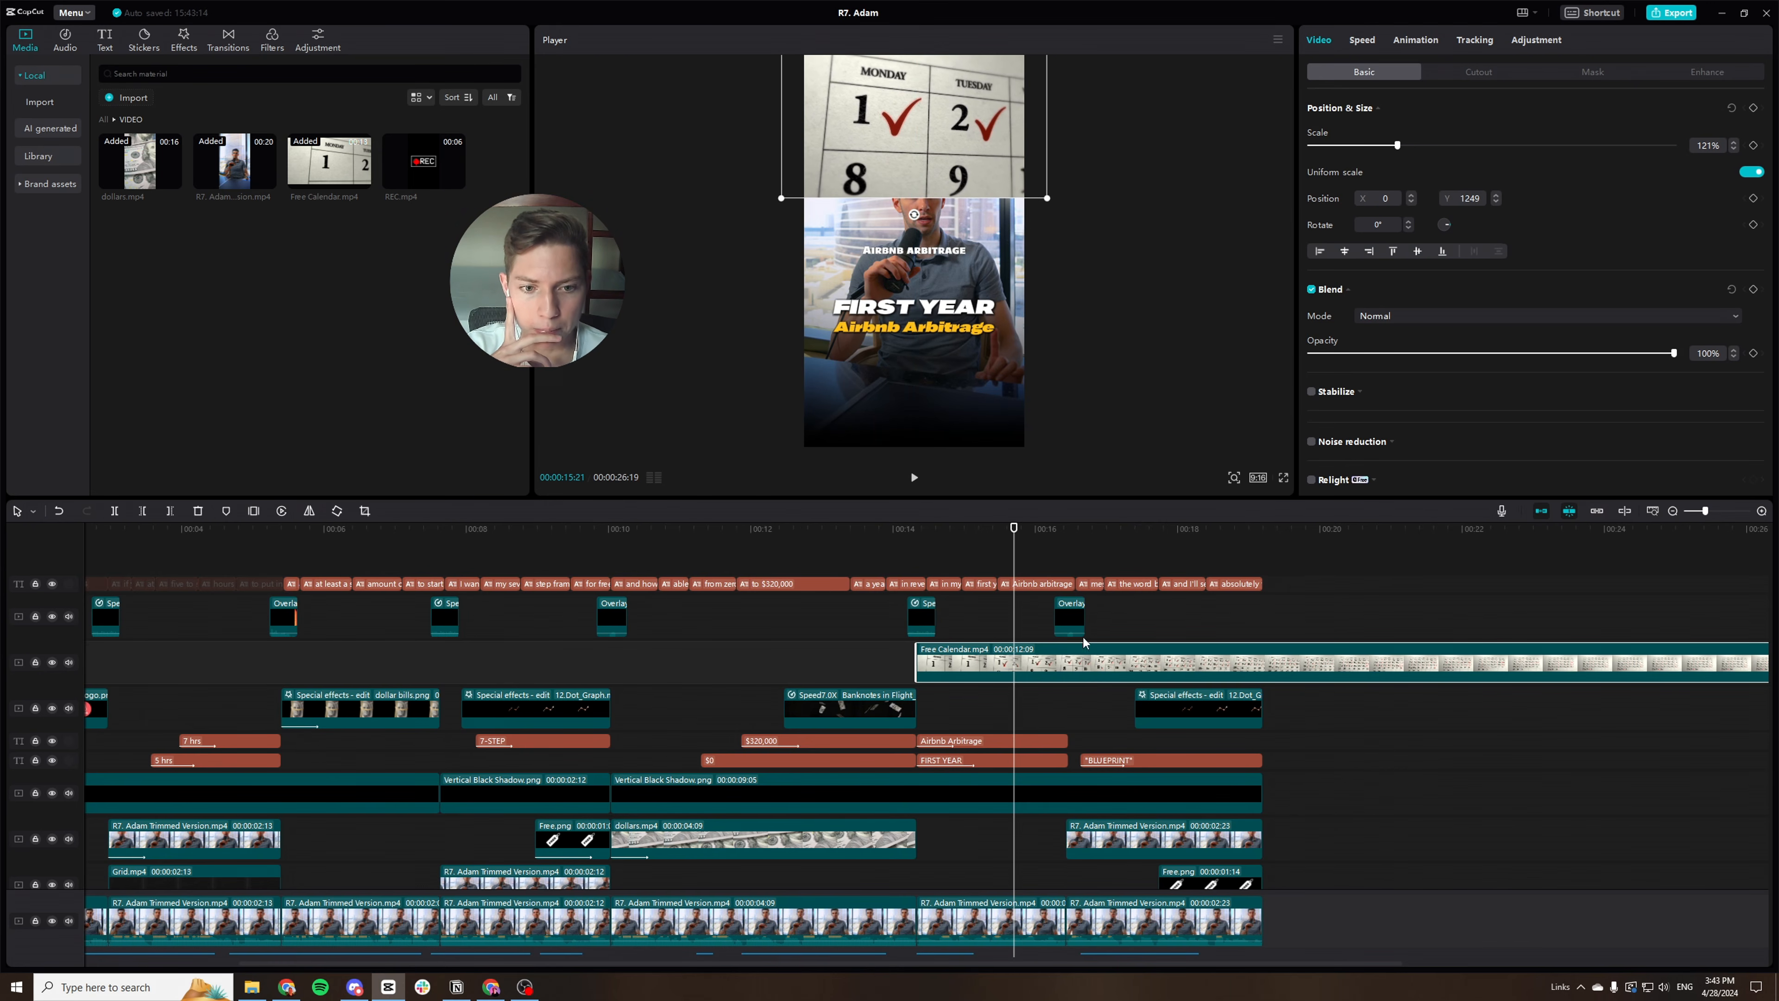
Apply a Horizontal mask to the calendar clip with a feather of 100 and its edge lowered below the clip's centre.
click(1584, 77)
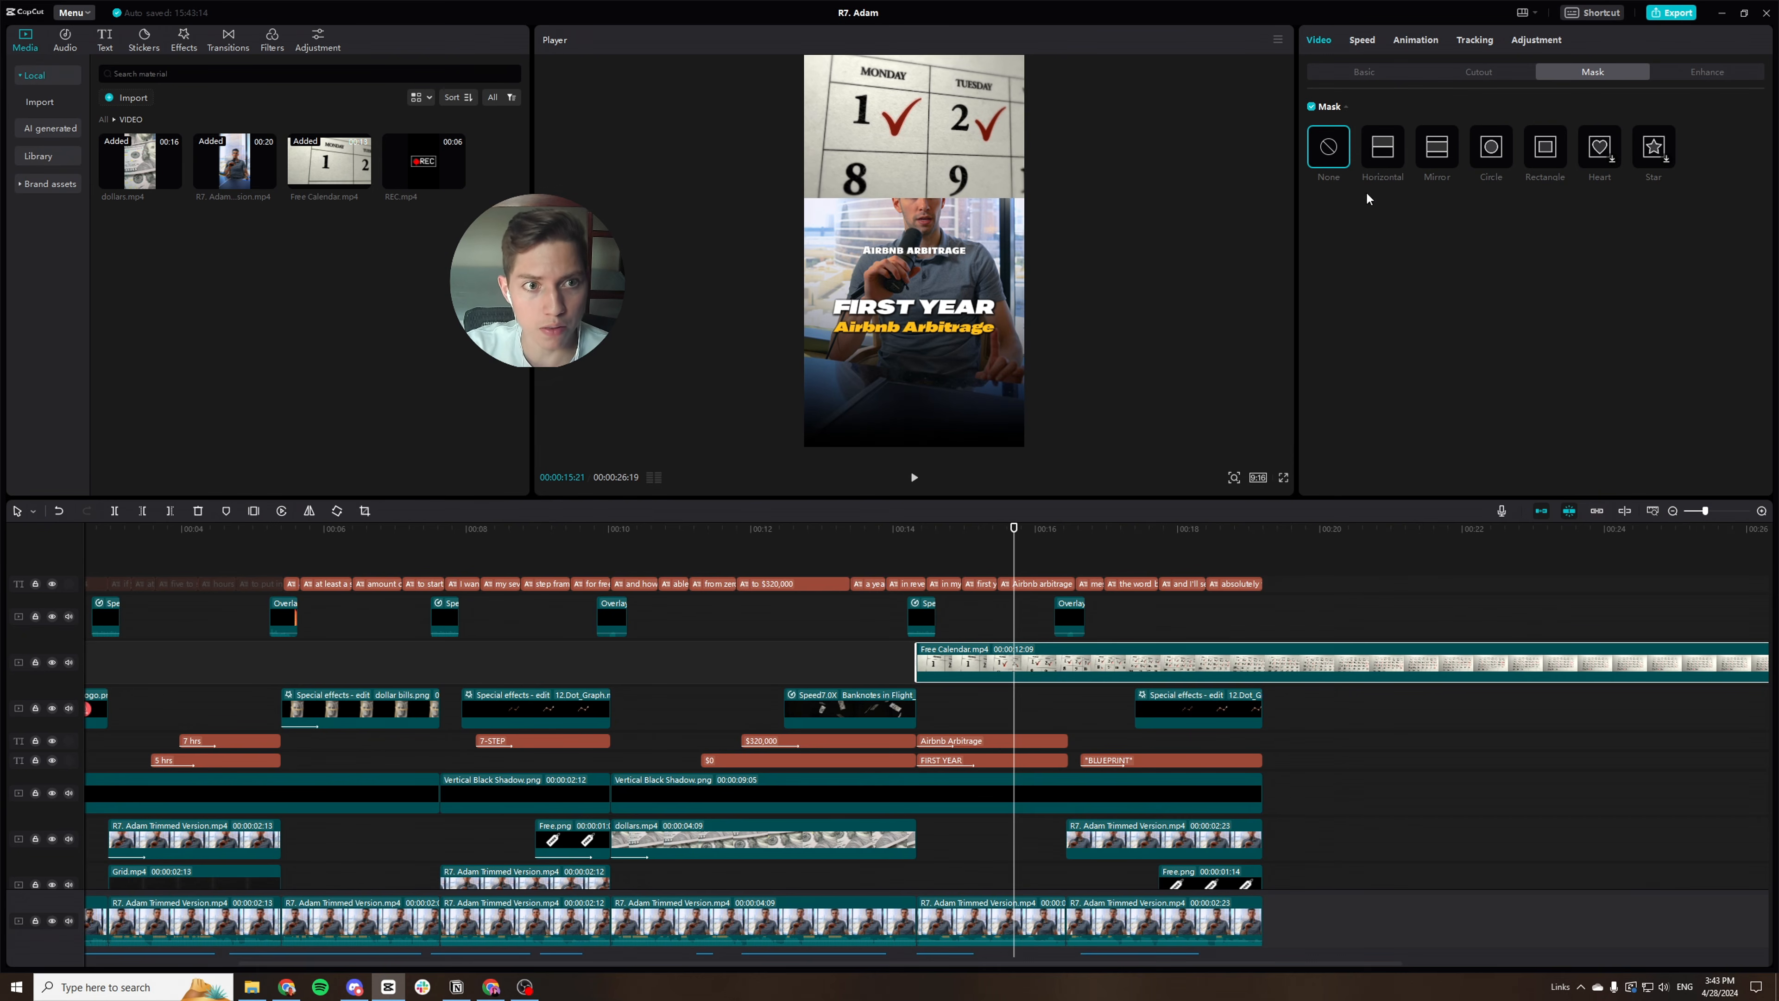
click(1384, 163)
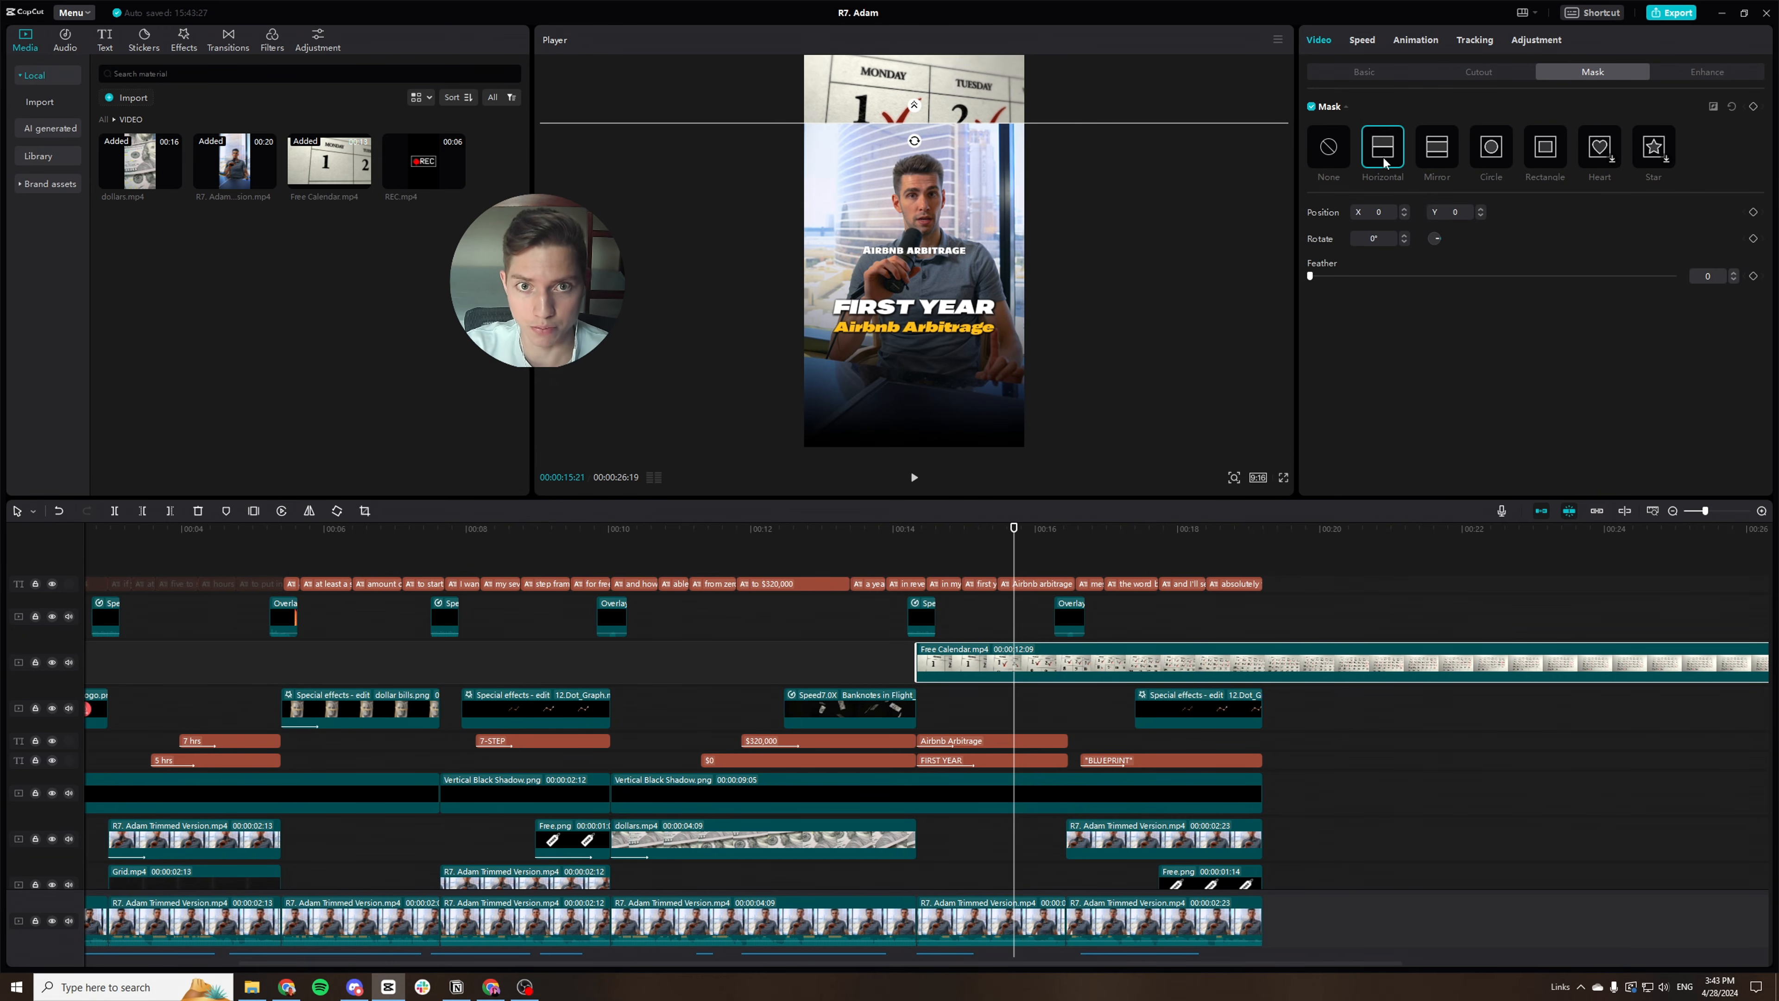
mouse_move(935, 120)
mouse_down()
mouse_move(936, 198)
mouse_move(942, 148)
mouse_up()
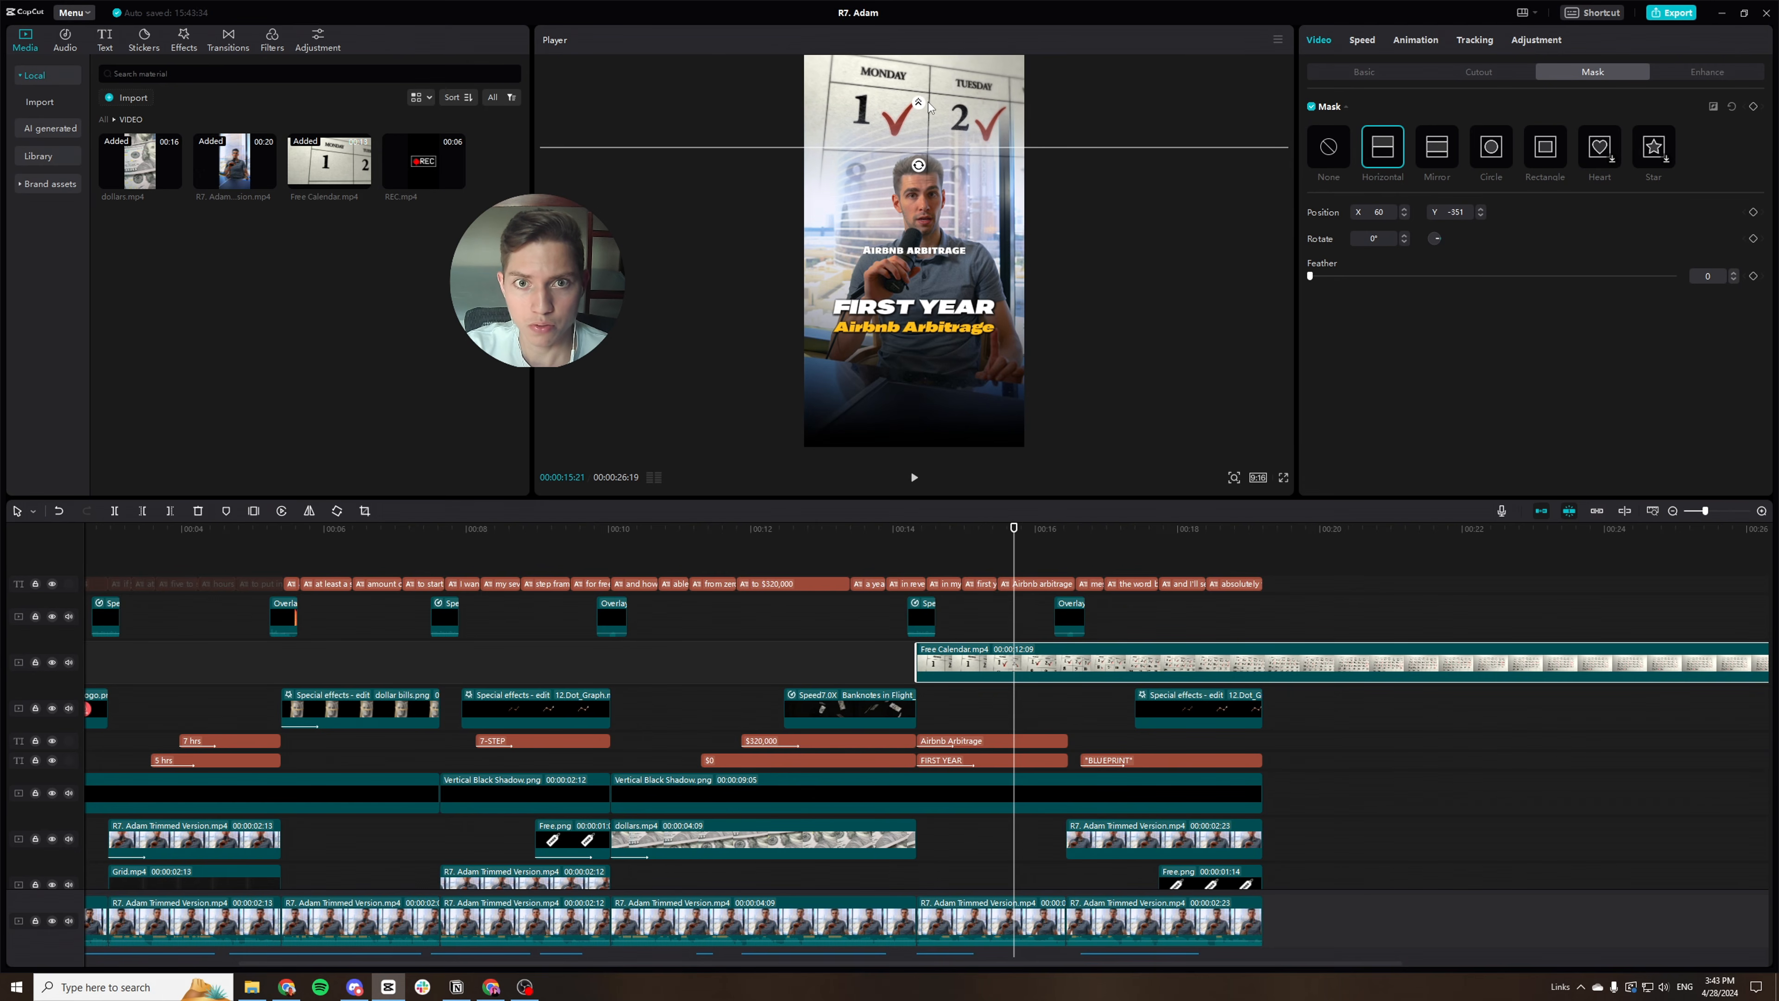
drag(928, 103, 916, 64)
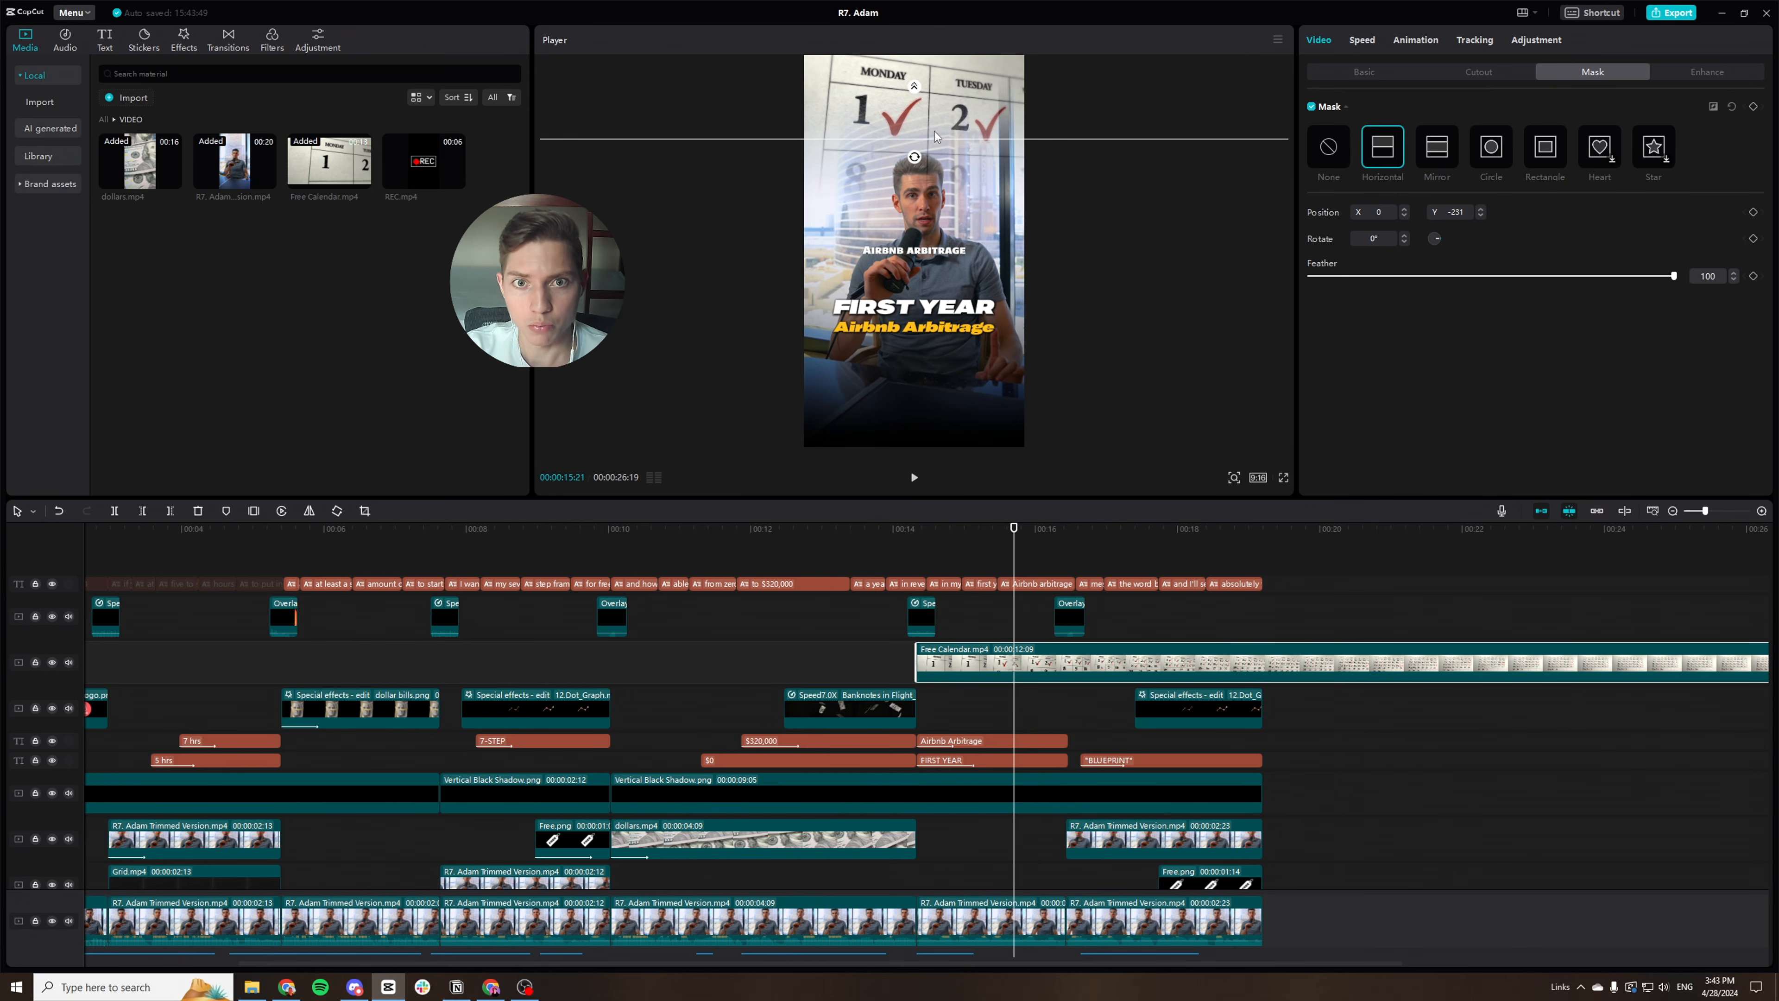
mouse_move(934, 131)
mouse_down()
mouse_move(916, 167)
mouse_move(924, 137)
mouse_up()
Reposition the calendar clip to X 0, Y 1351, scale it to 116%, and fine-tune its mask blend.
click(1362, 71)
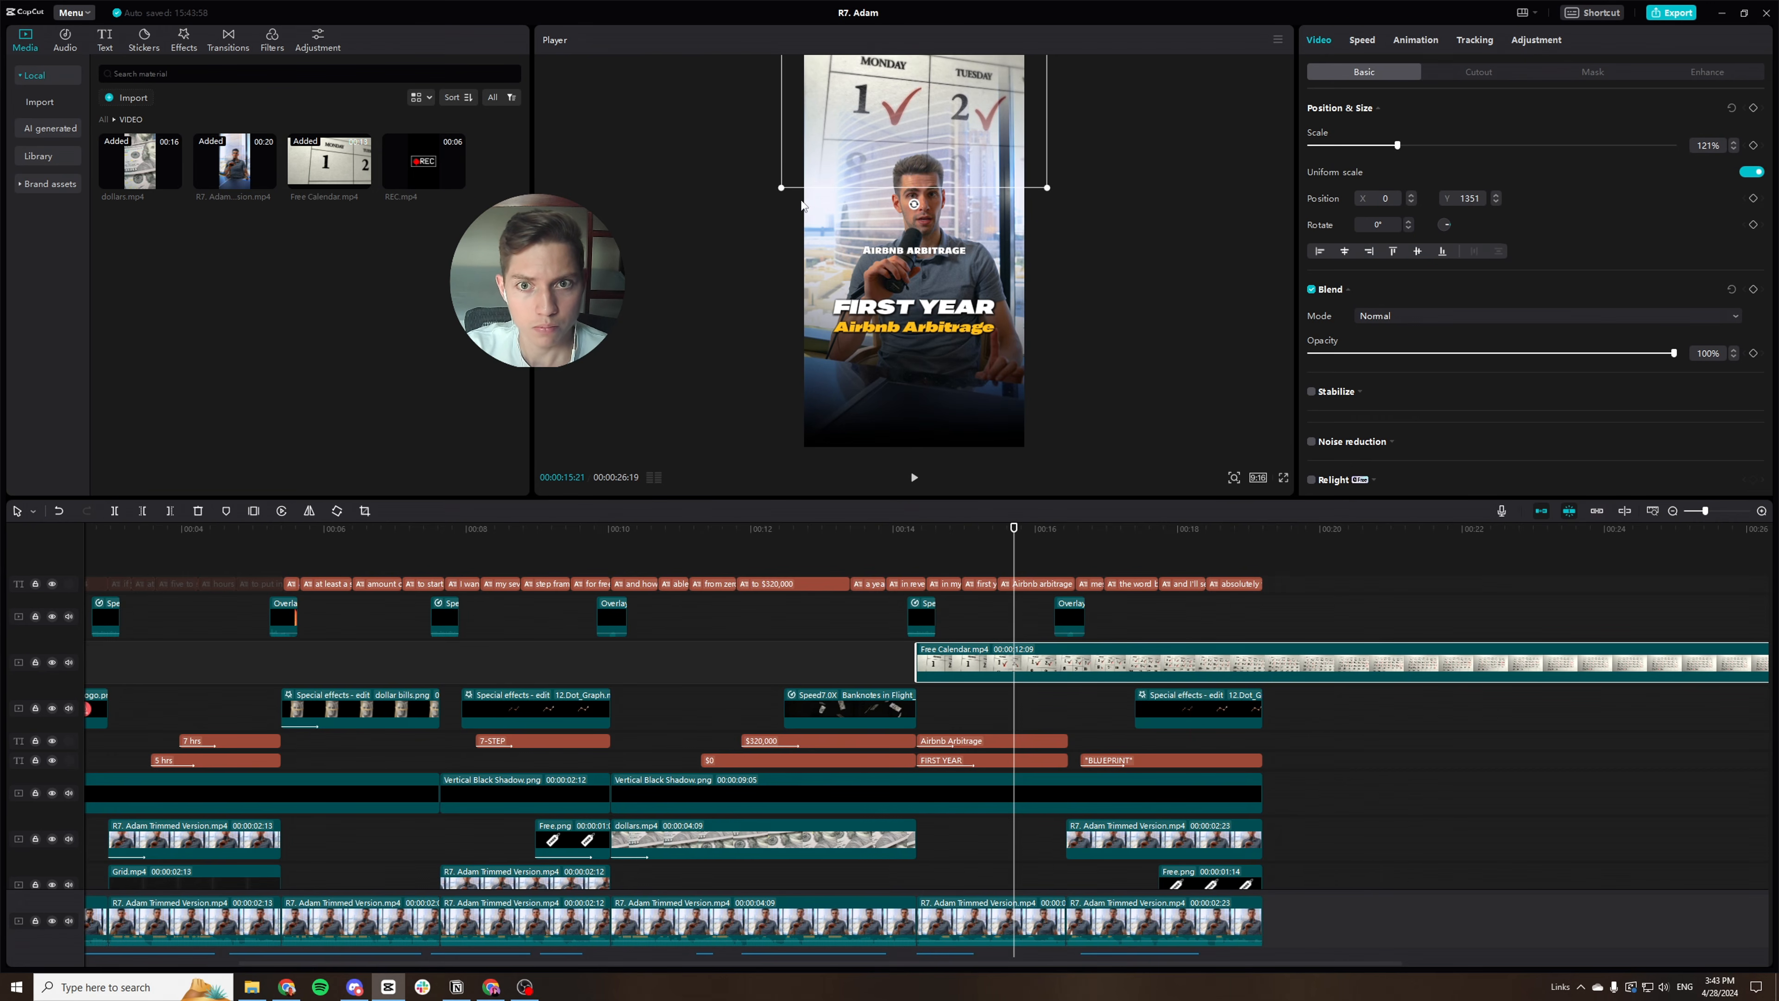
drag(782, 188, 855, 187)
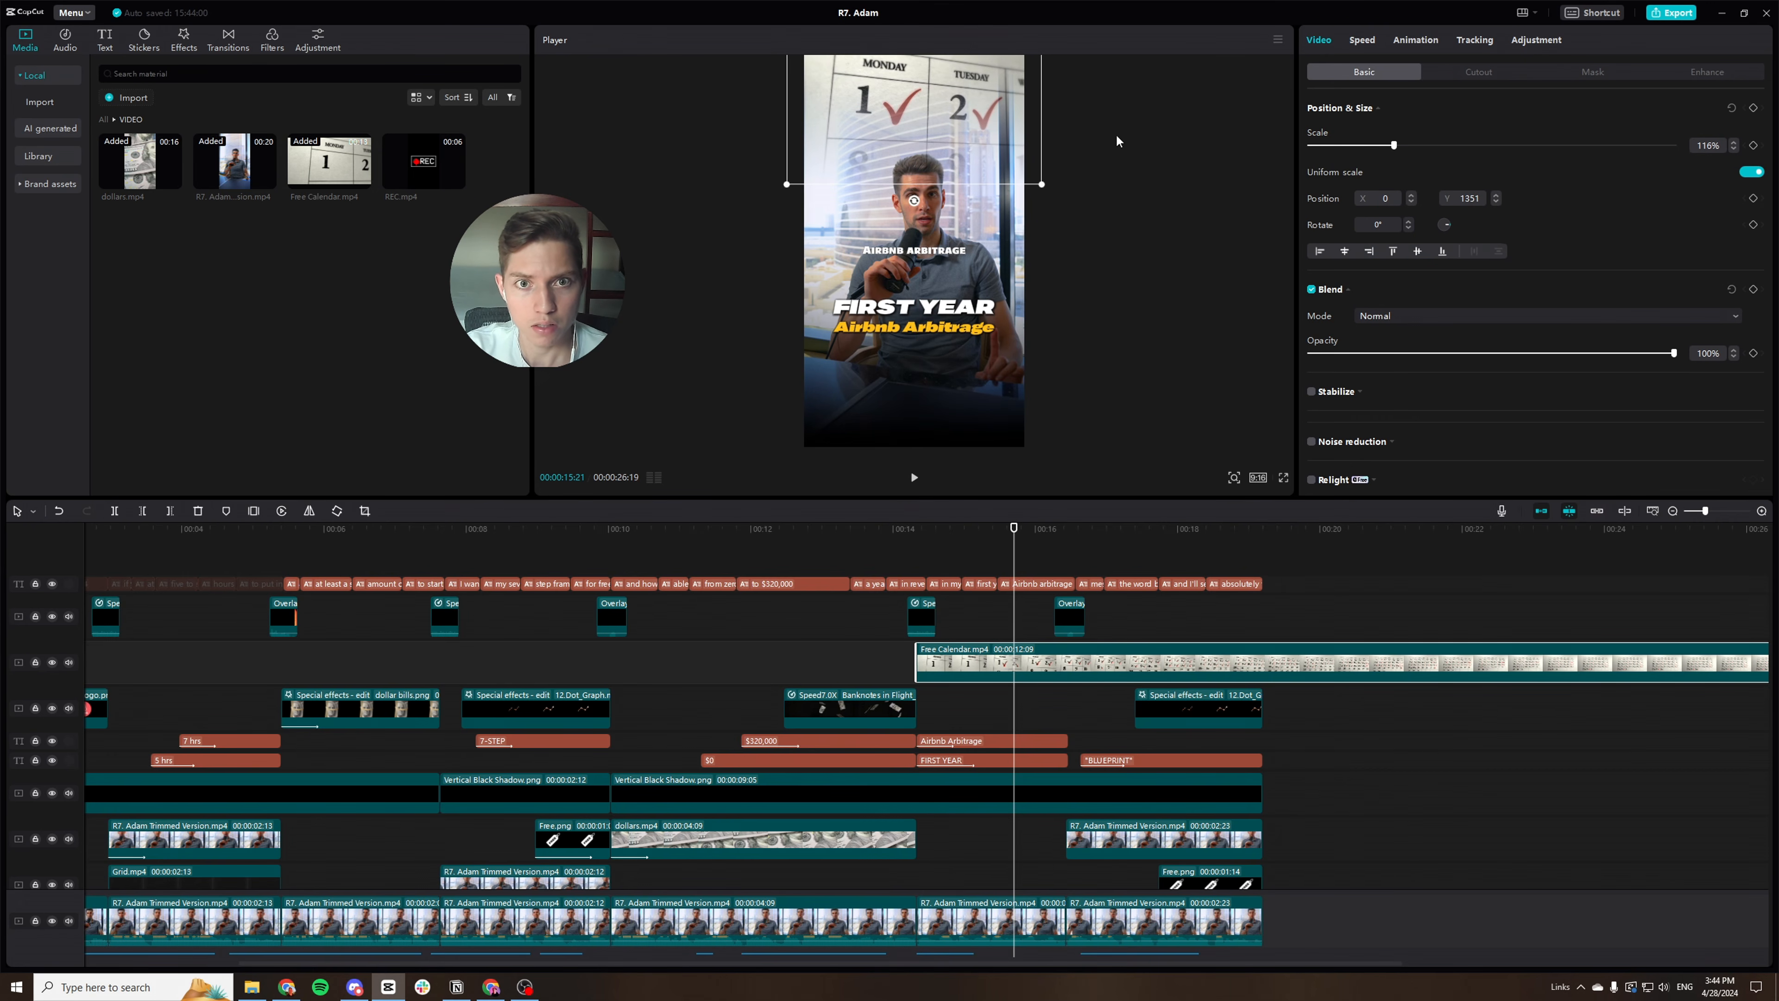
click(1600, 73)
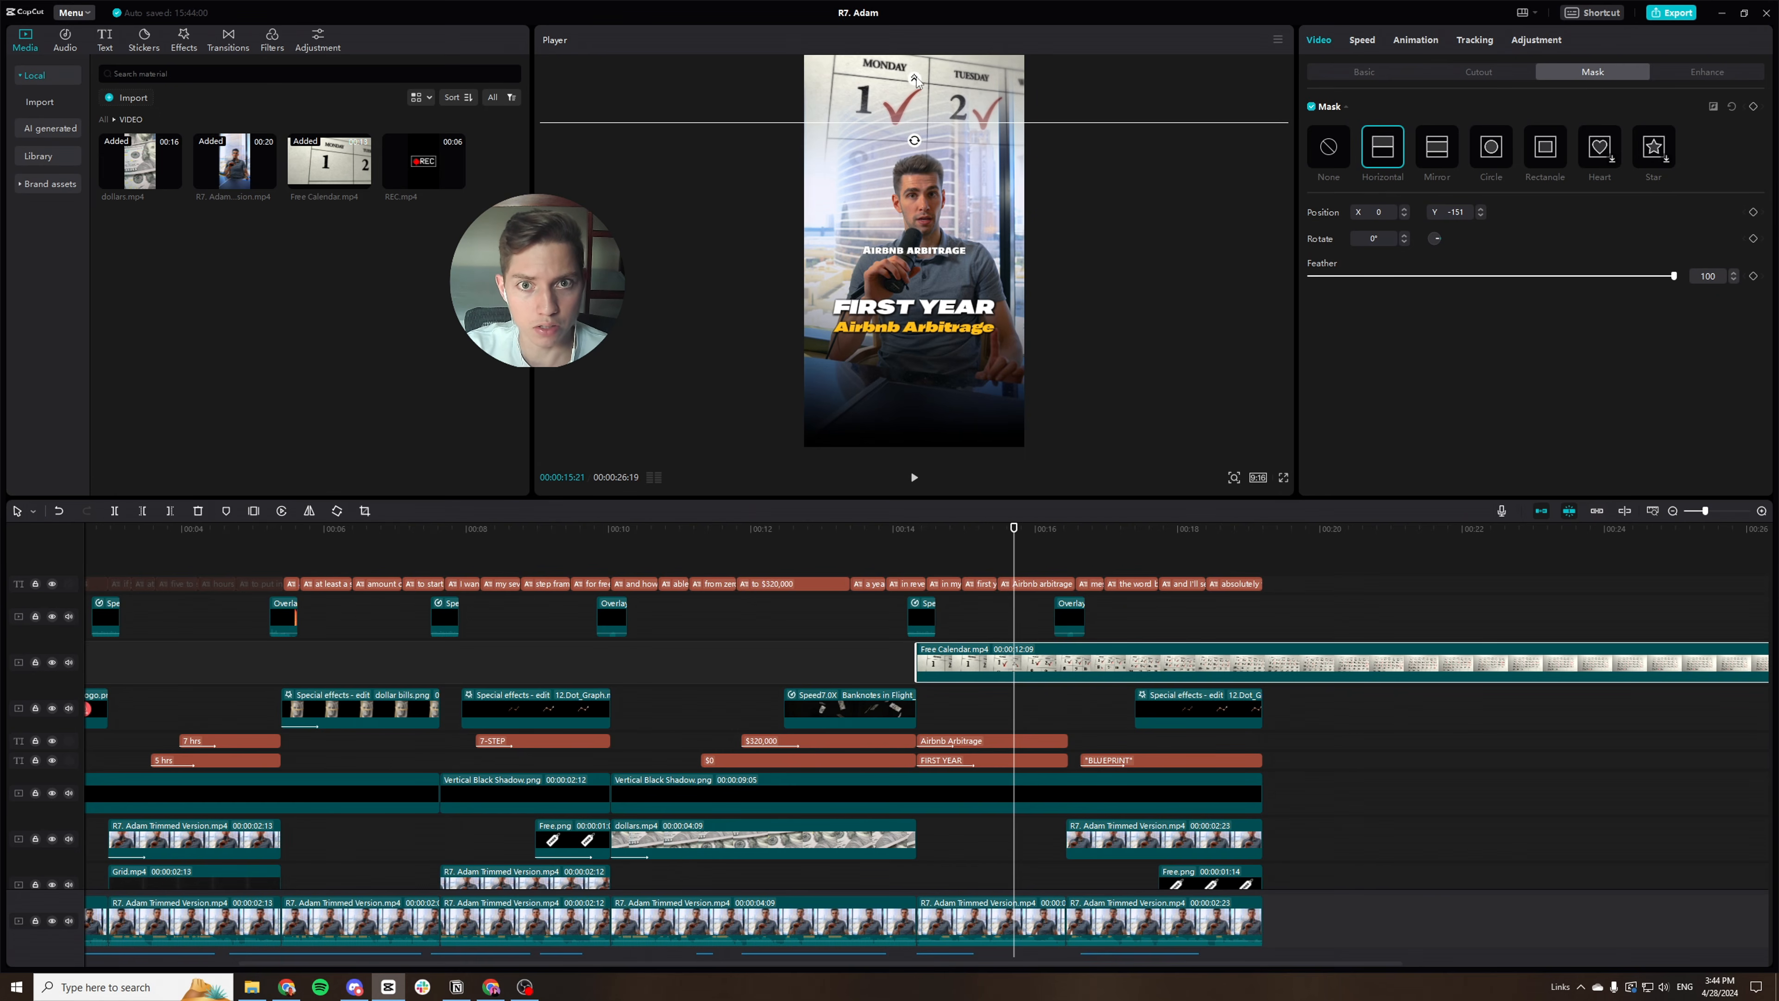
drag(922, 77, 961, 116)
click(1385, 74)
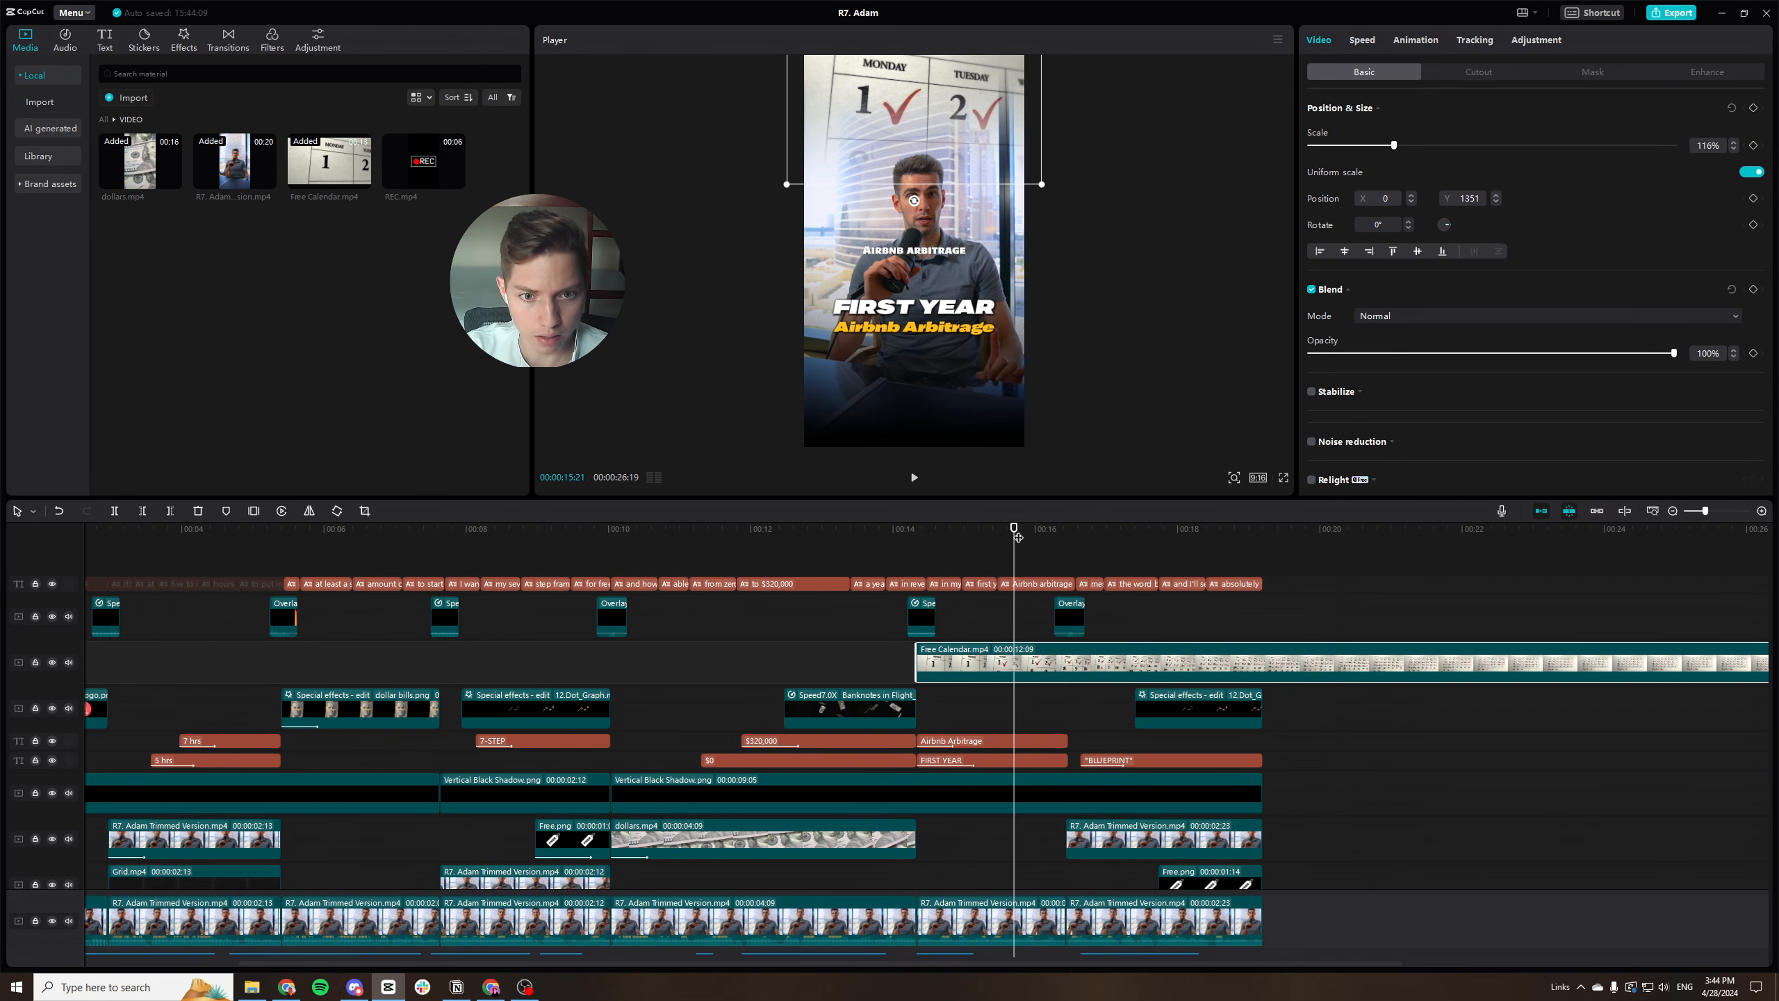
Cut the calendar clip at 00:00:16:13, discard the rest, and move the remaining part onto the special effects track beside the banknotes clip.
drag(1022, 556, 1064, 565)
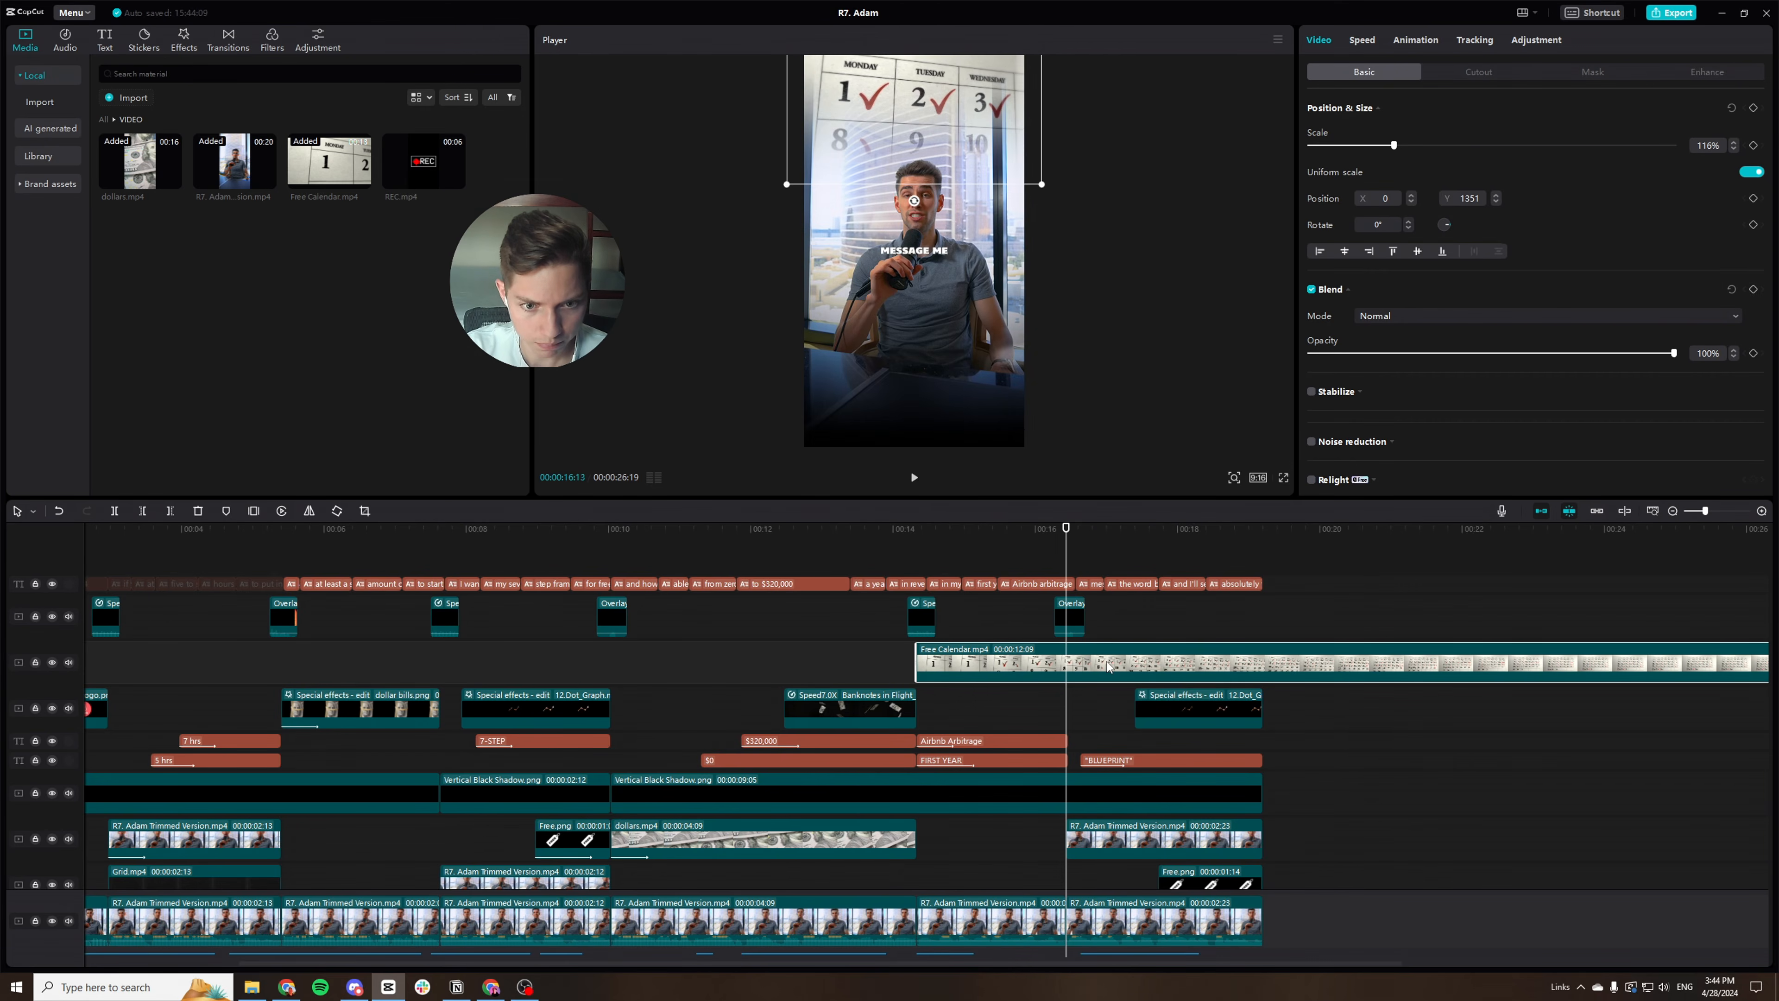
key(ctrl+b)
key(Delete)
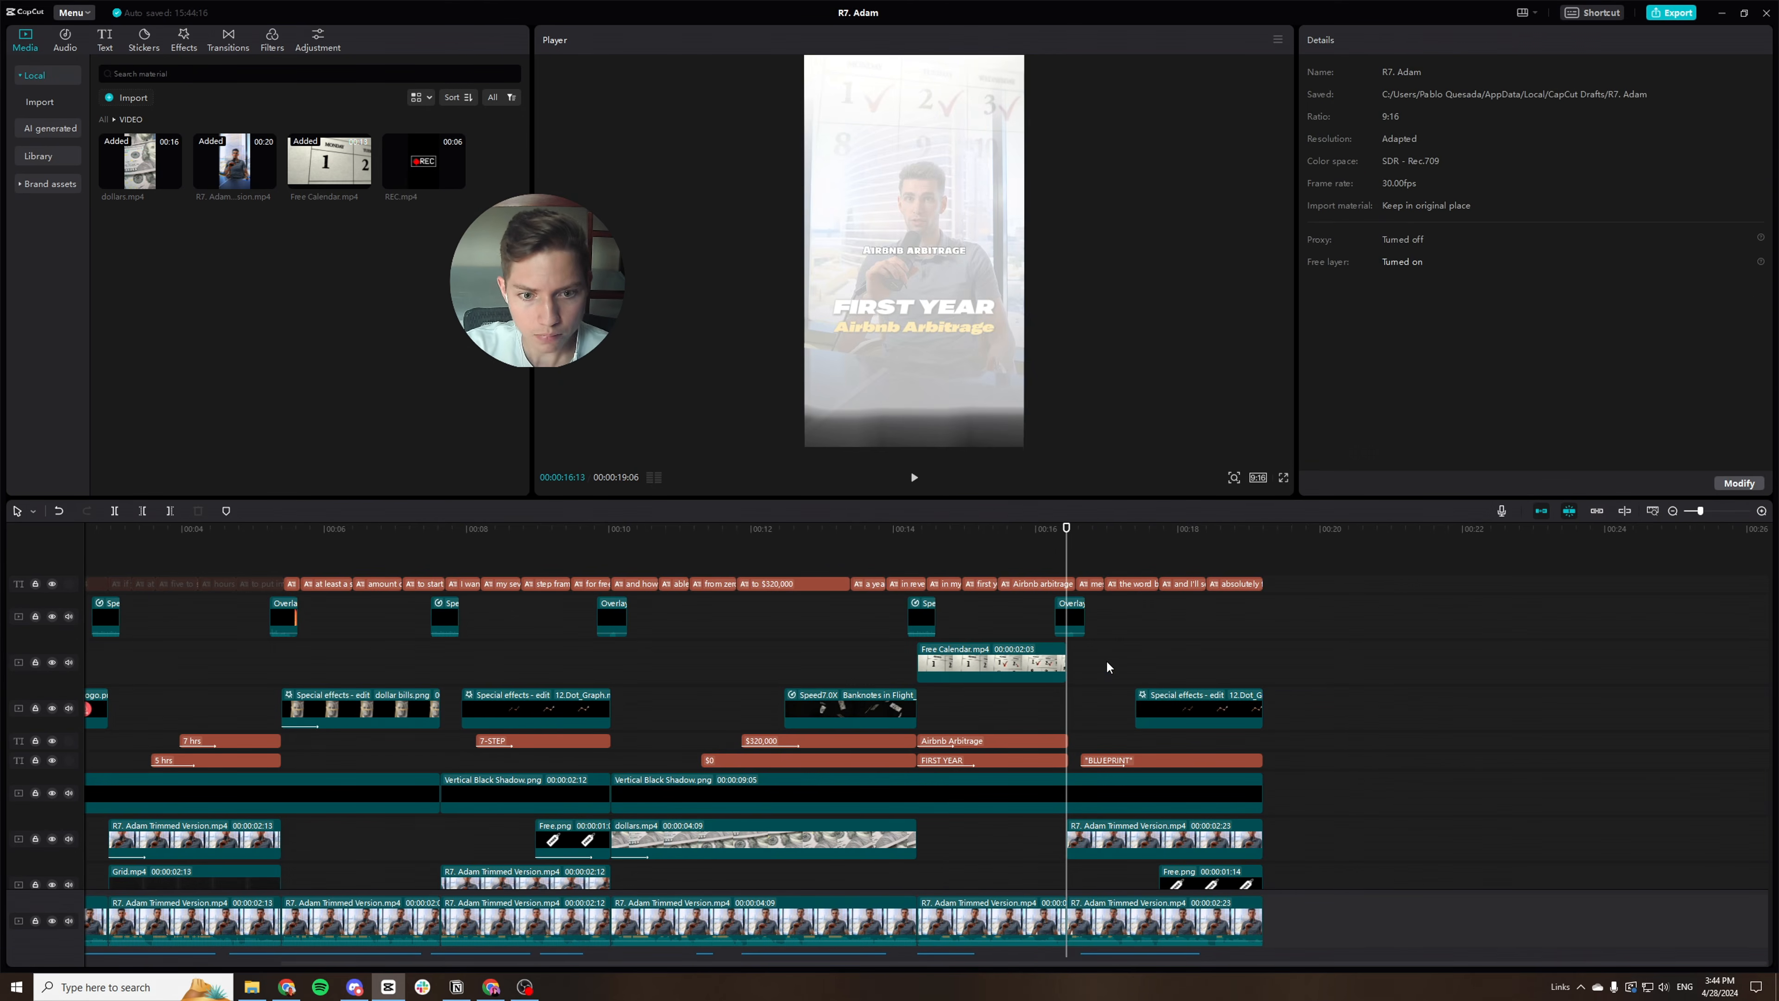
drag(967, 662, 967, 709)
click(956, 546)
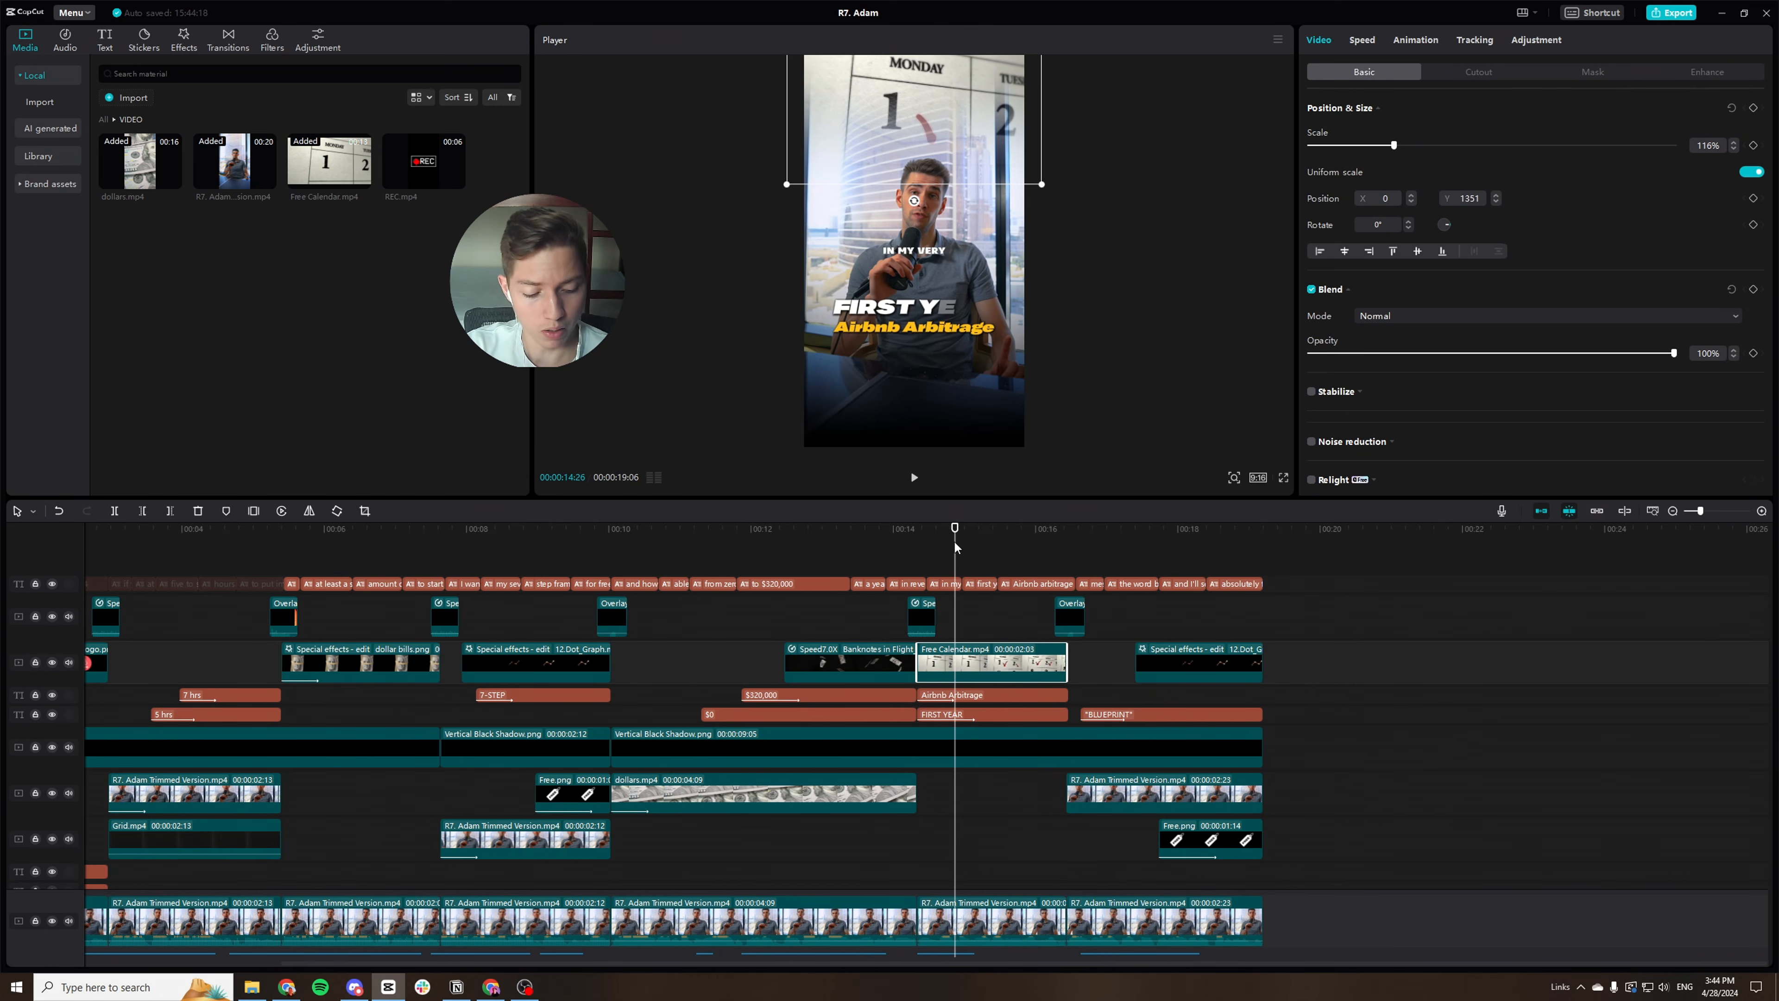
Review the dollar bills overlay and the yellow 7-STEP FRAMEWORK title, including the title's text settings and entrance animation.
drag(955, 547, 381, 580)
scroll(494, 708, left, 3)
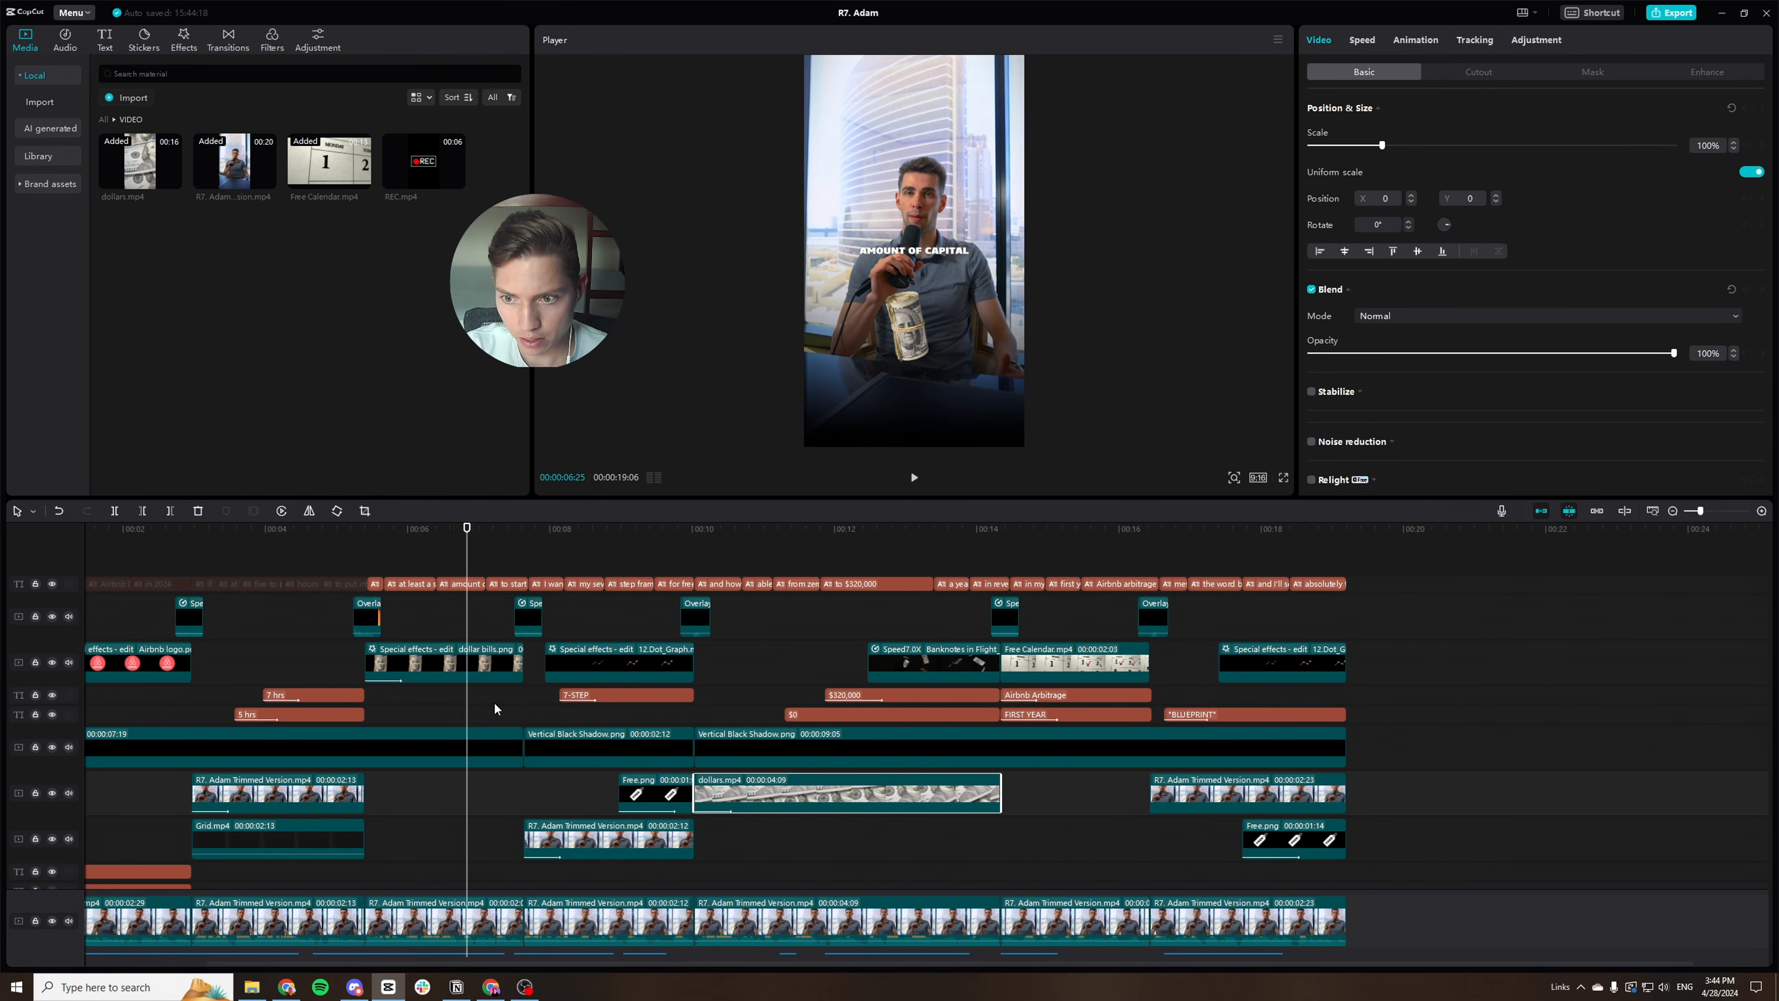
click(567, 675)
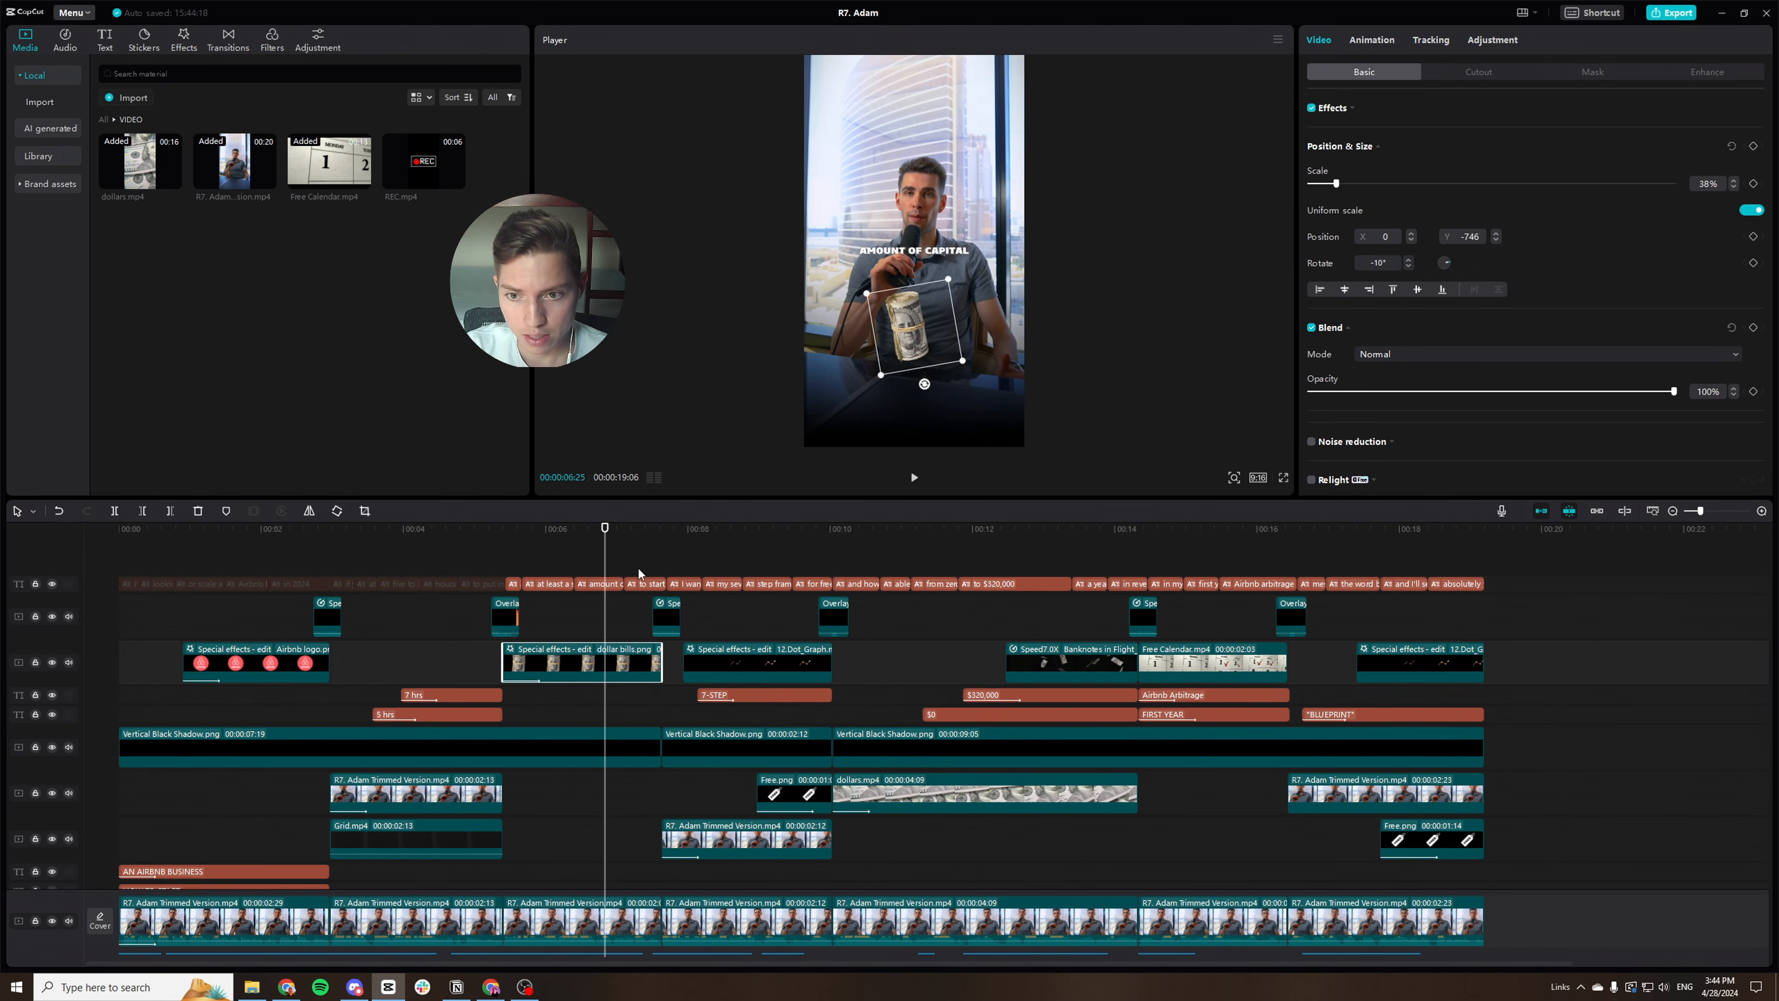
drag(605, 573, 782, 578)
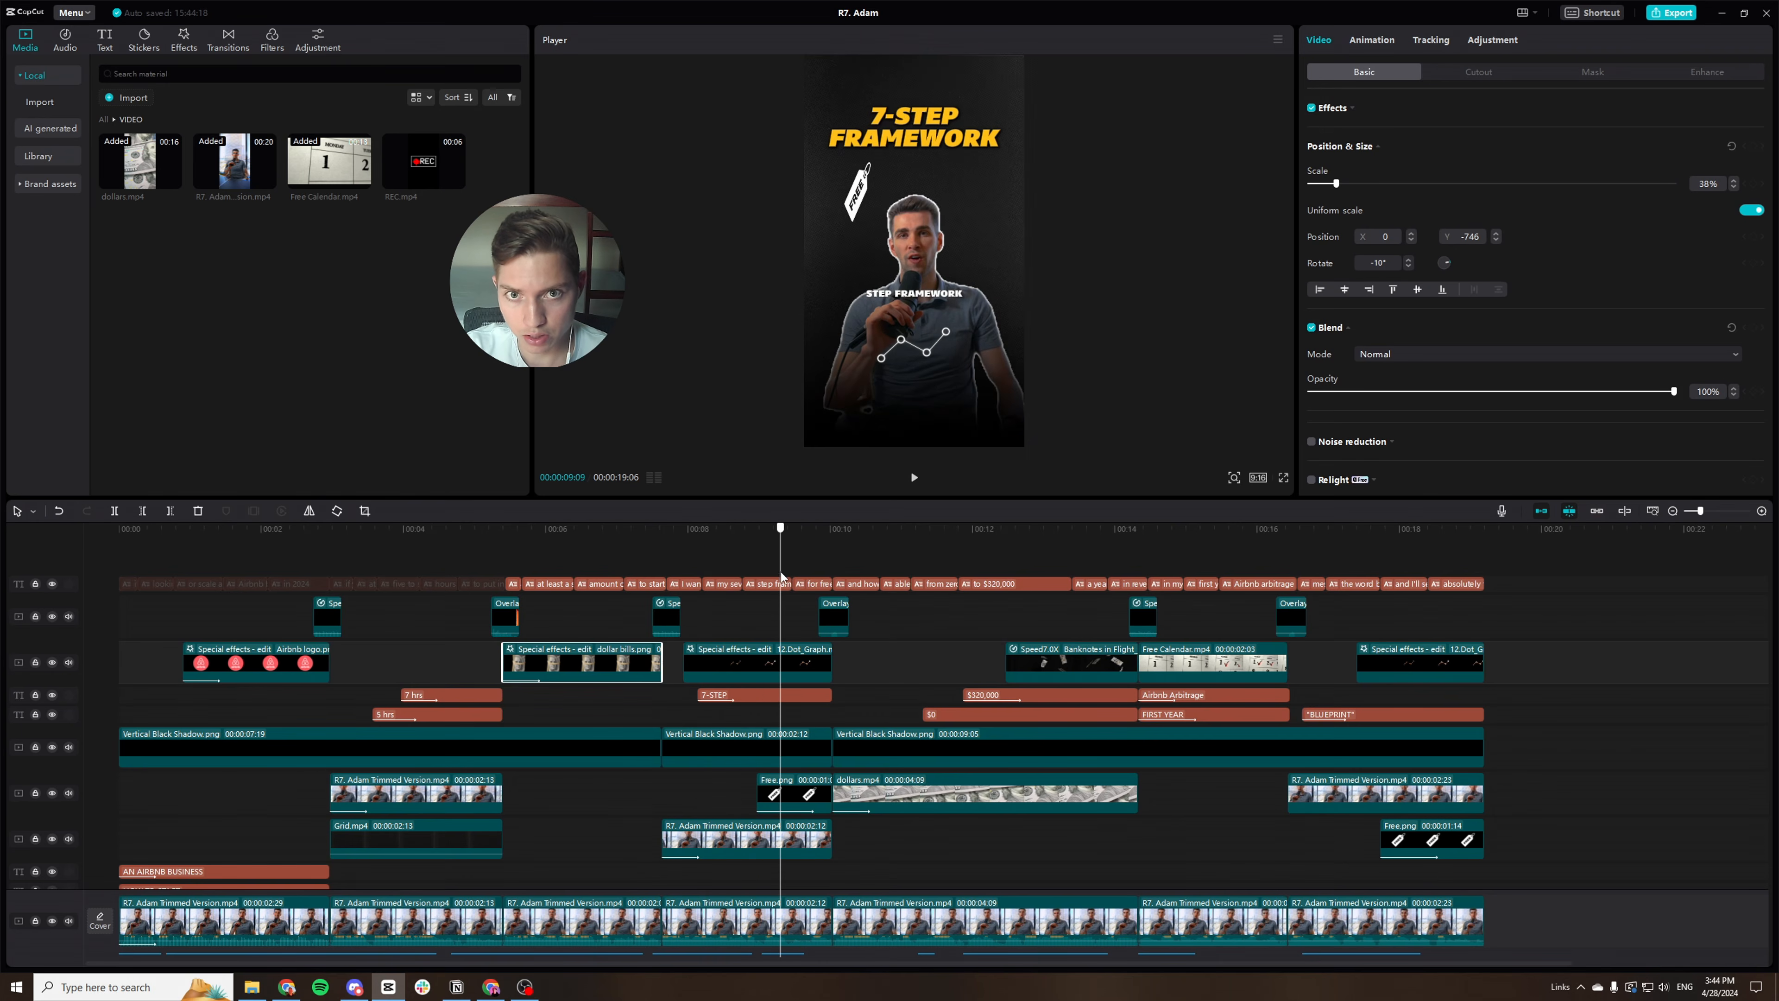
click(804, 701)
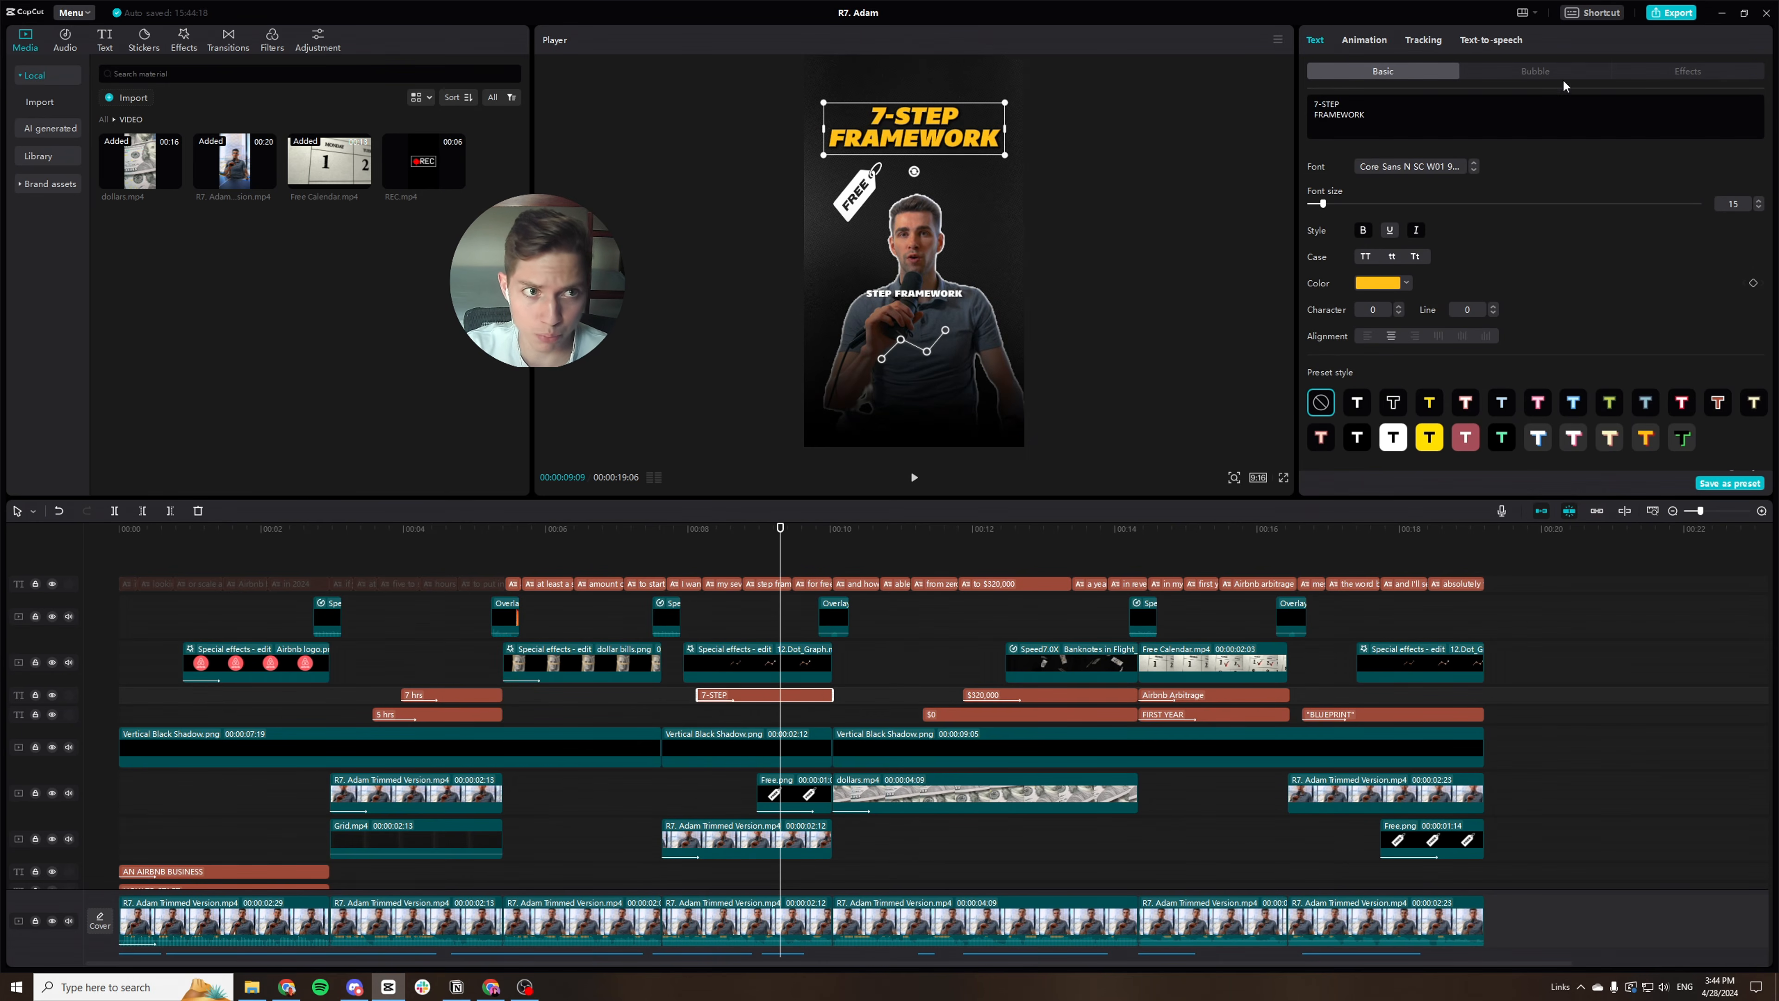
click(1378, 44)
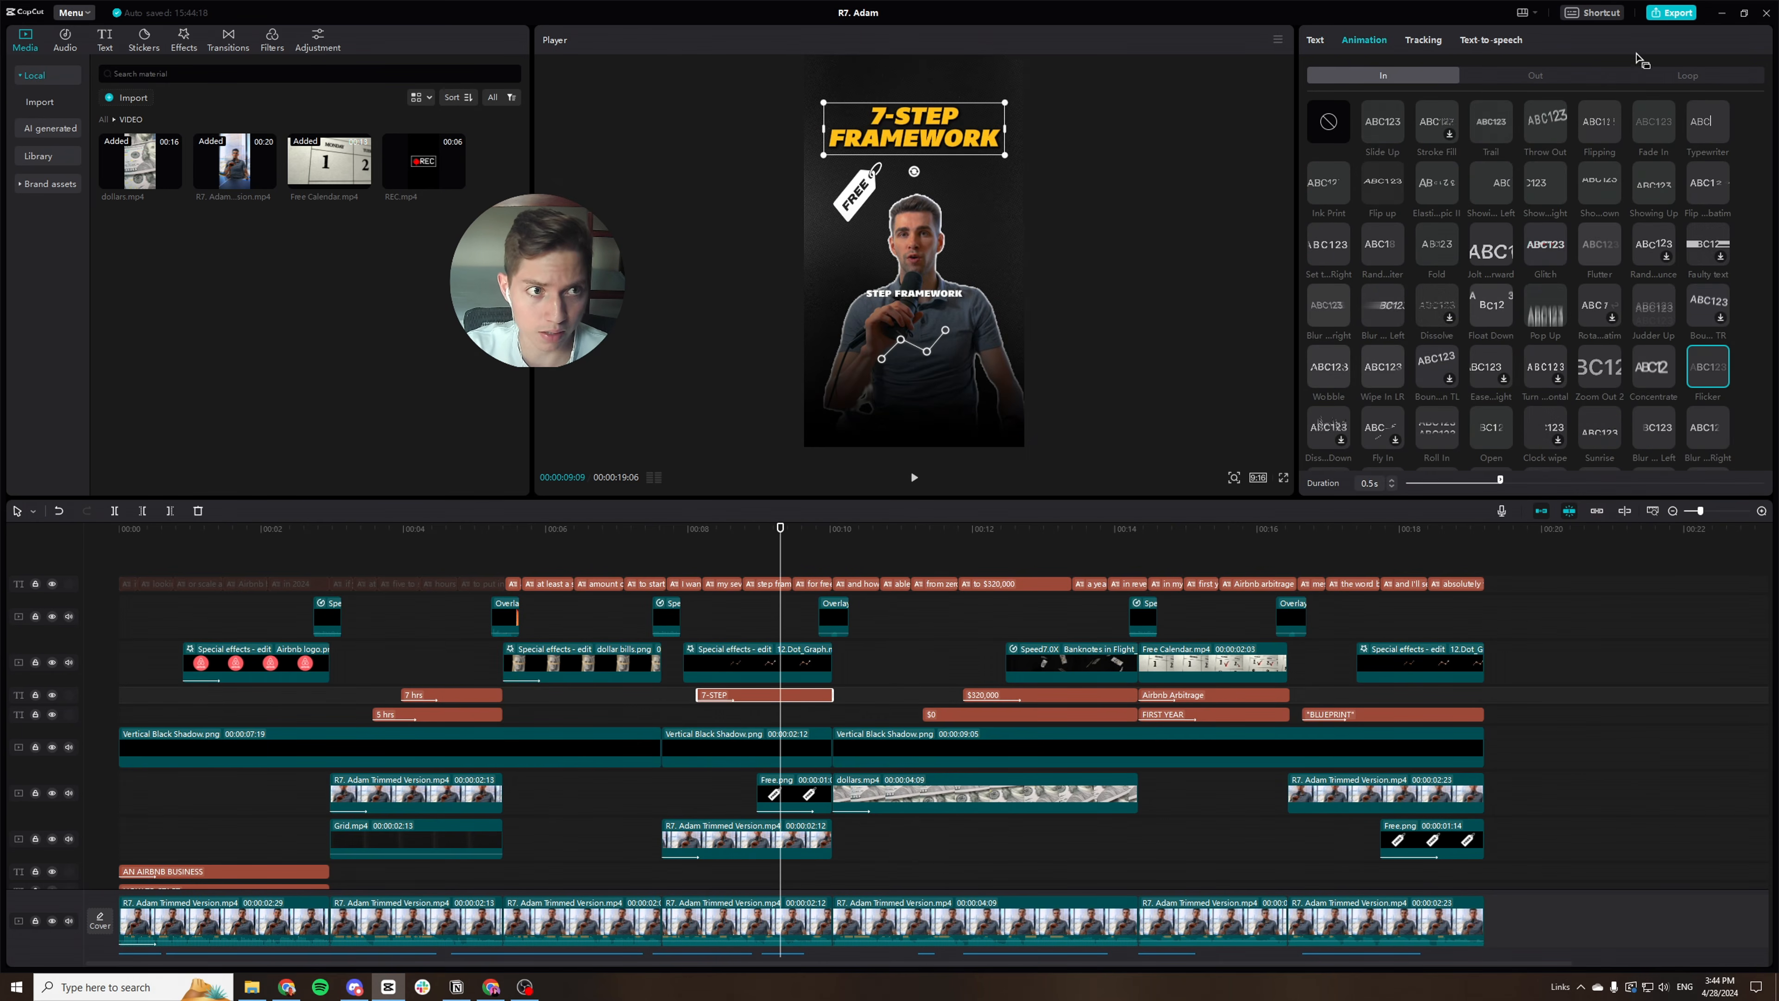
click(1318, 42)
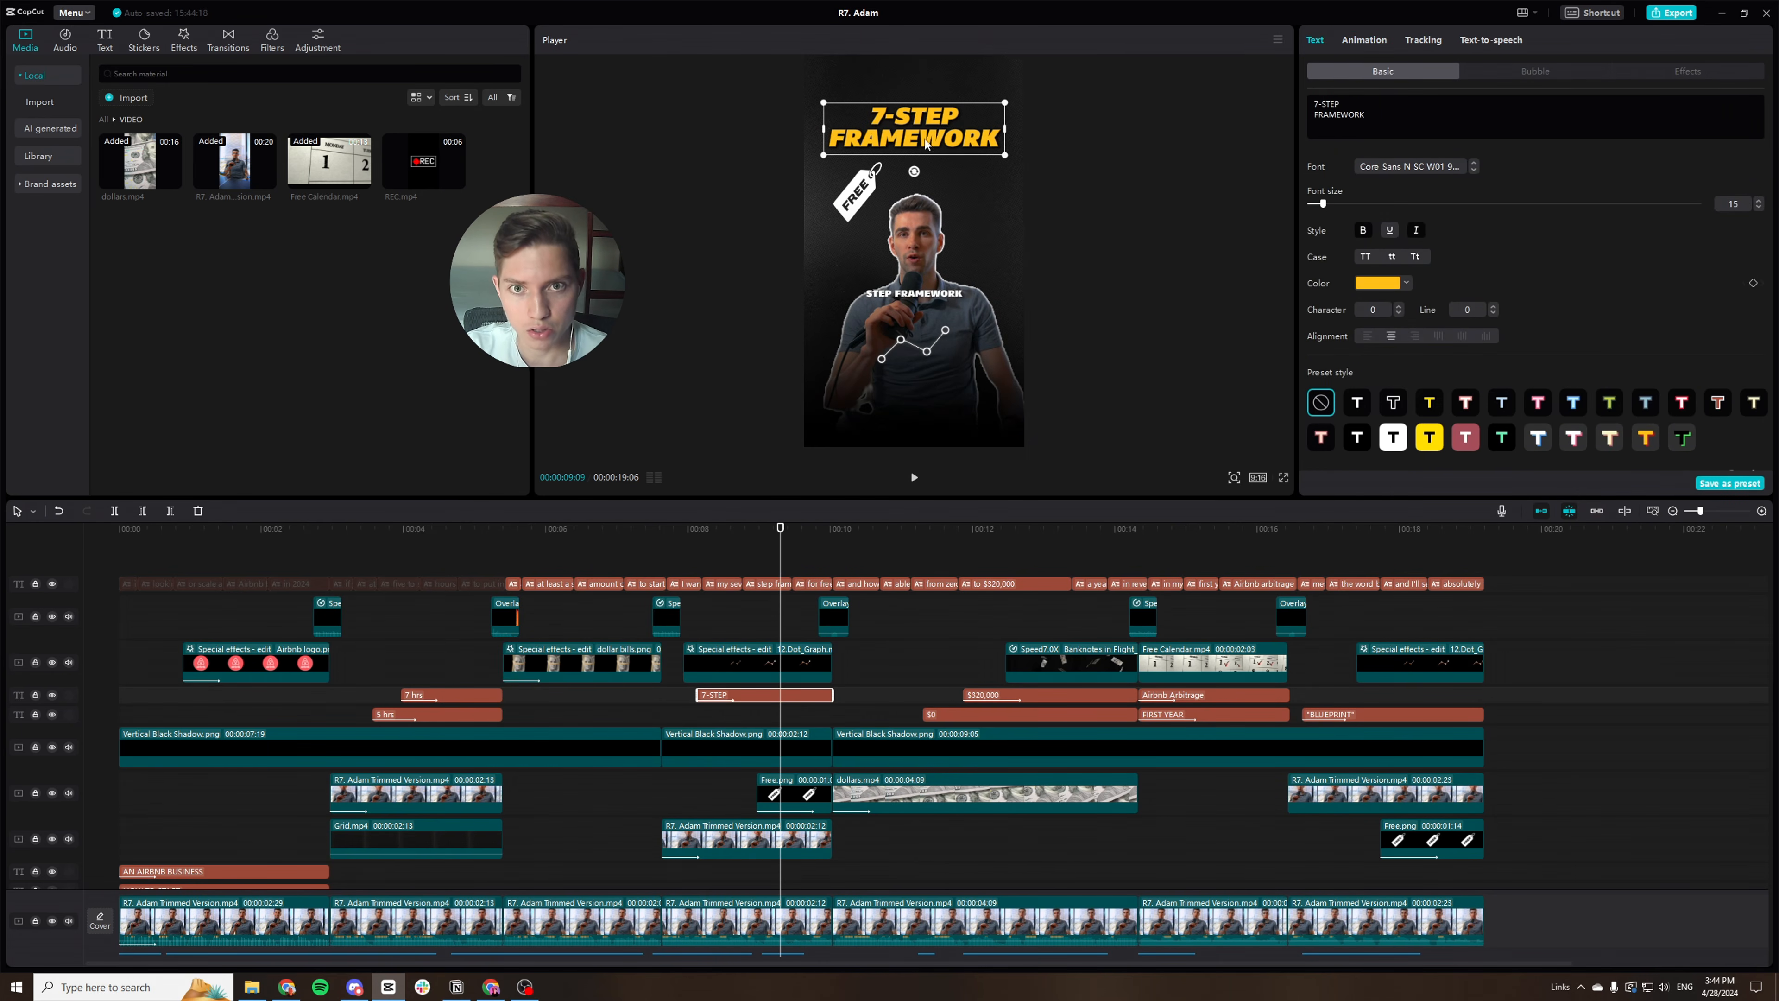
click(1364, 42)
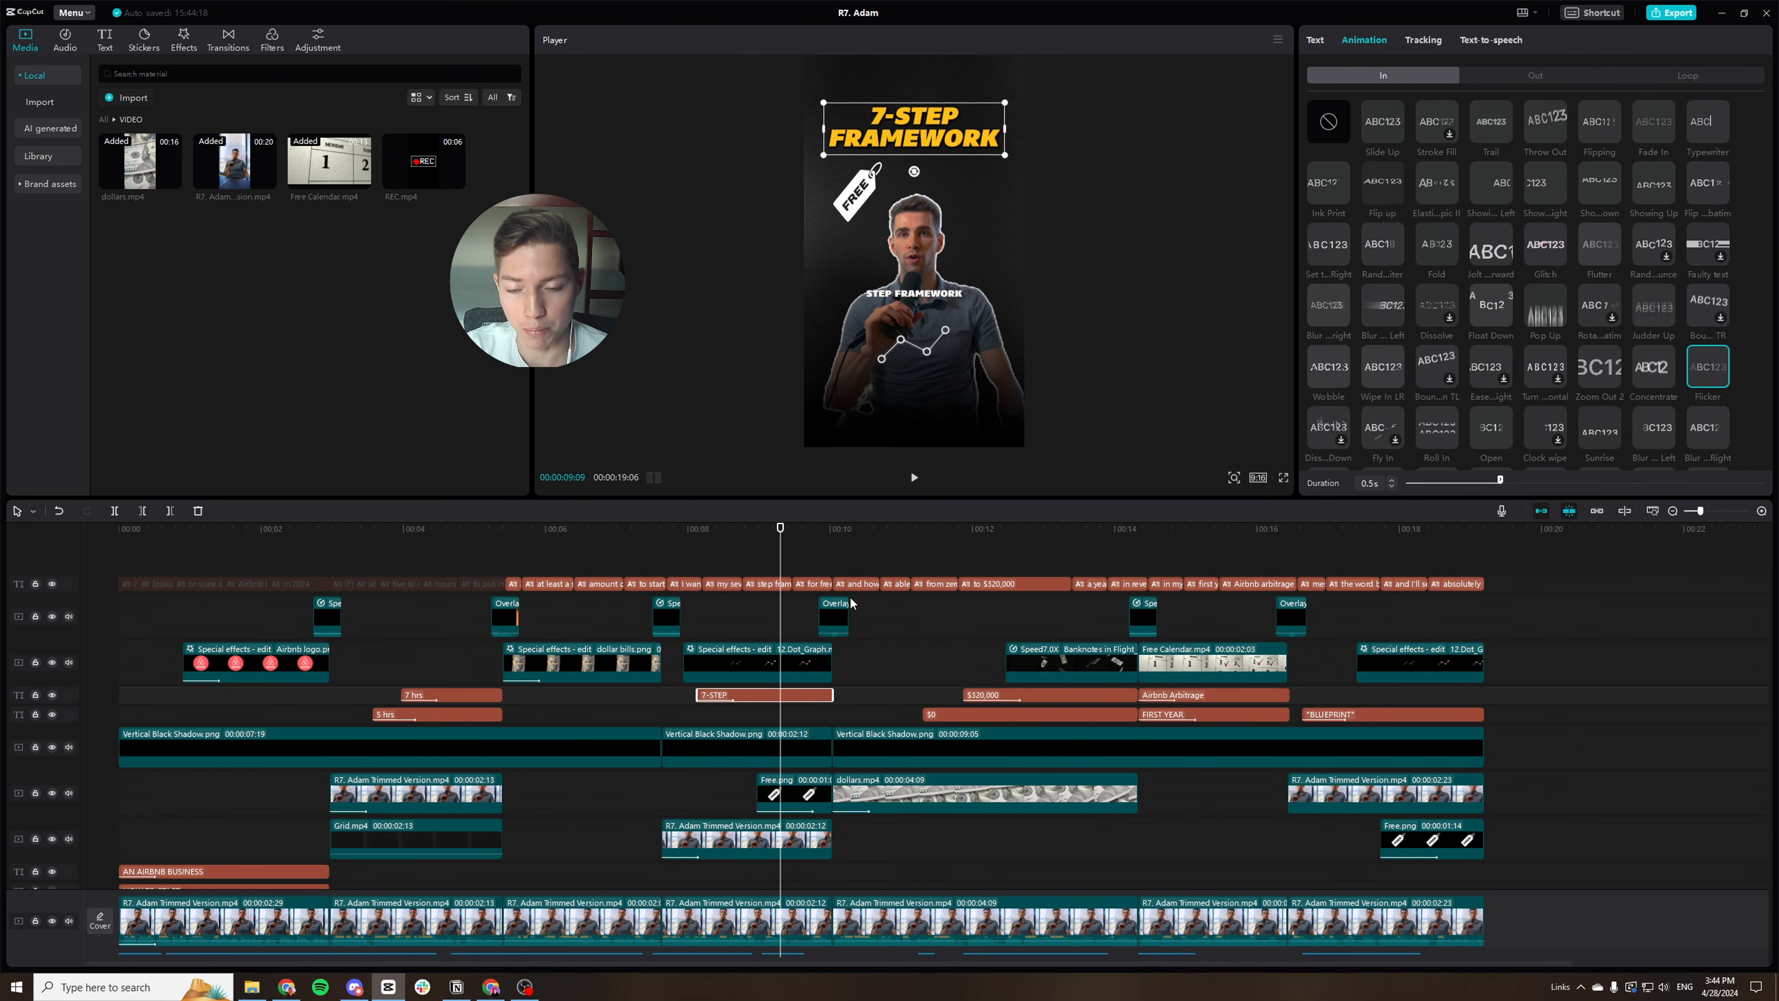
Inspect the Free.png tag overlay's placement around 00:00:09:17 and look over the lower timeline tracks.
click(777, 792)
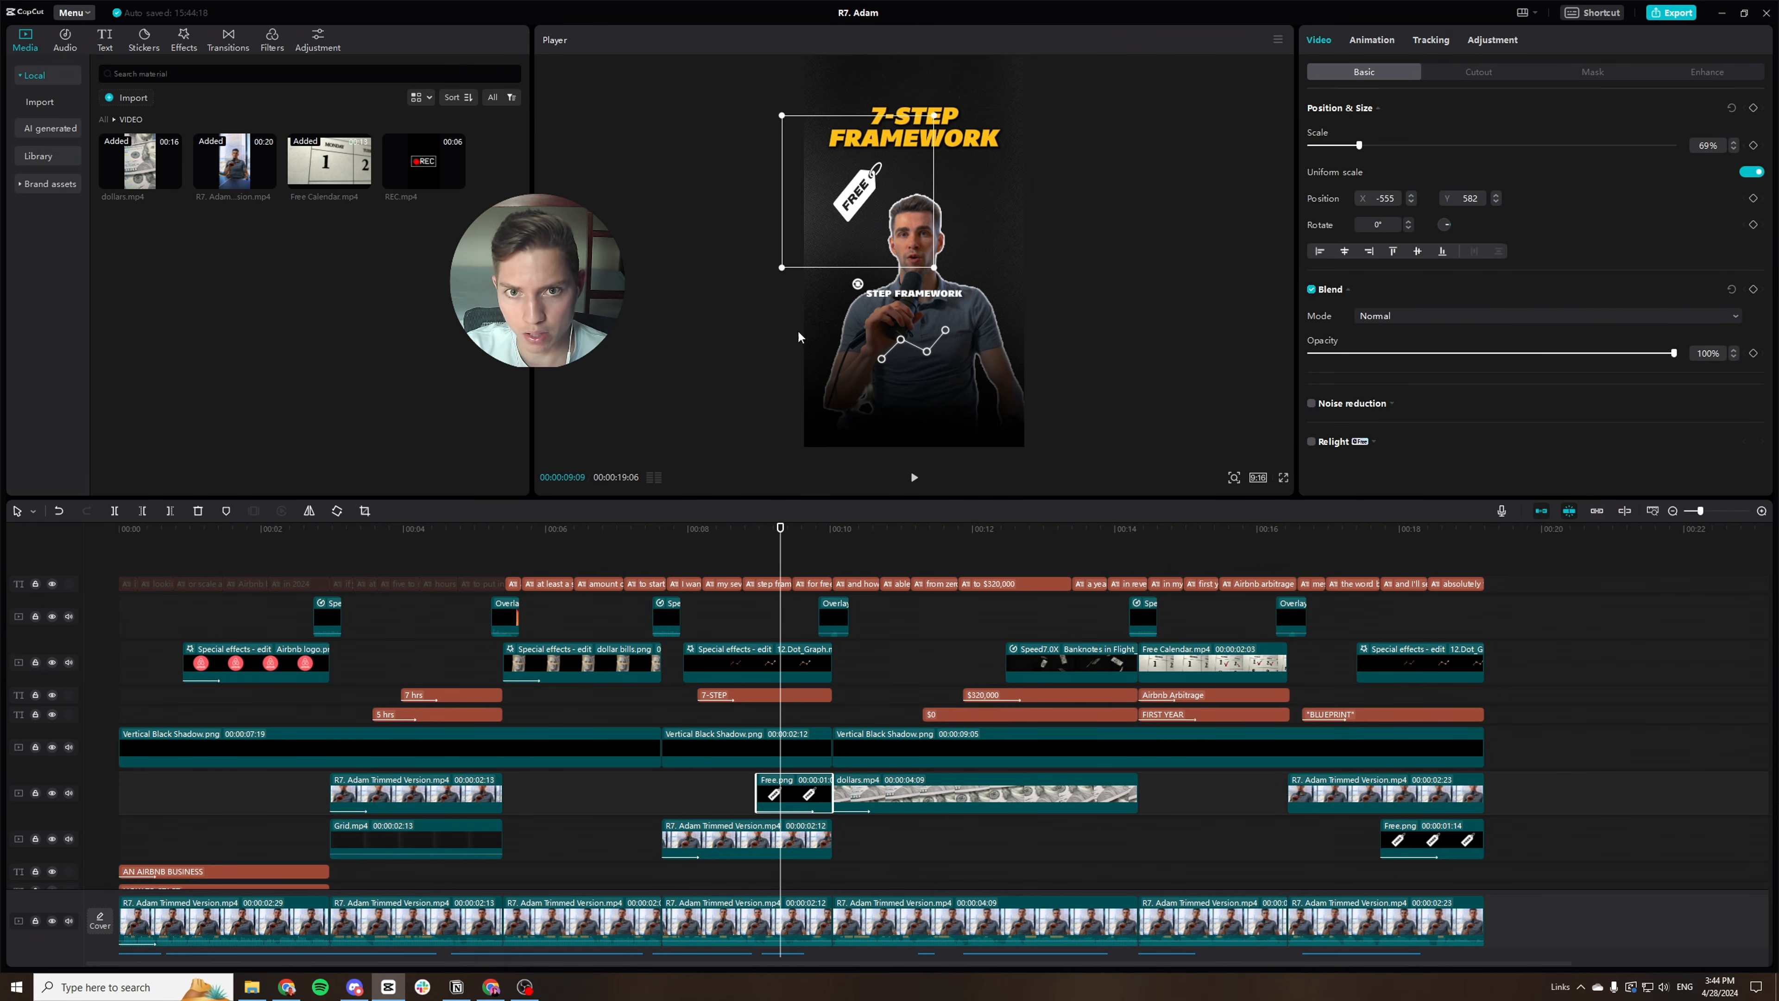
mouse_move(784, 533)
mouse_down()
mouse_move(874, 561)
mouse_move(802, 557)
mouse_up()
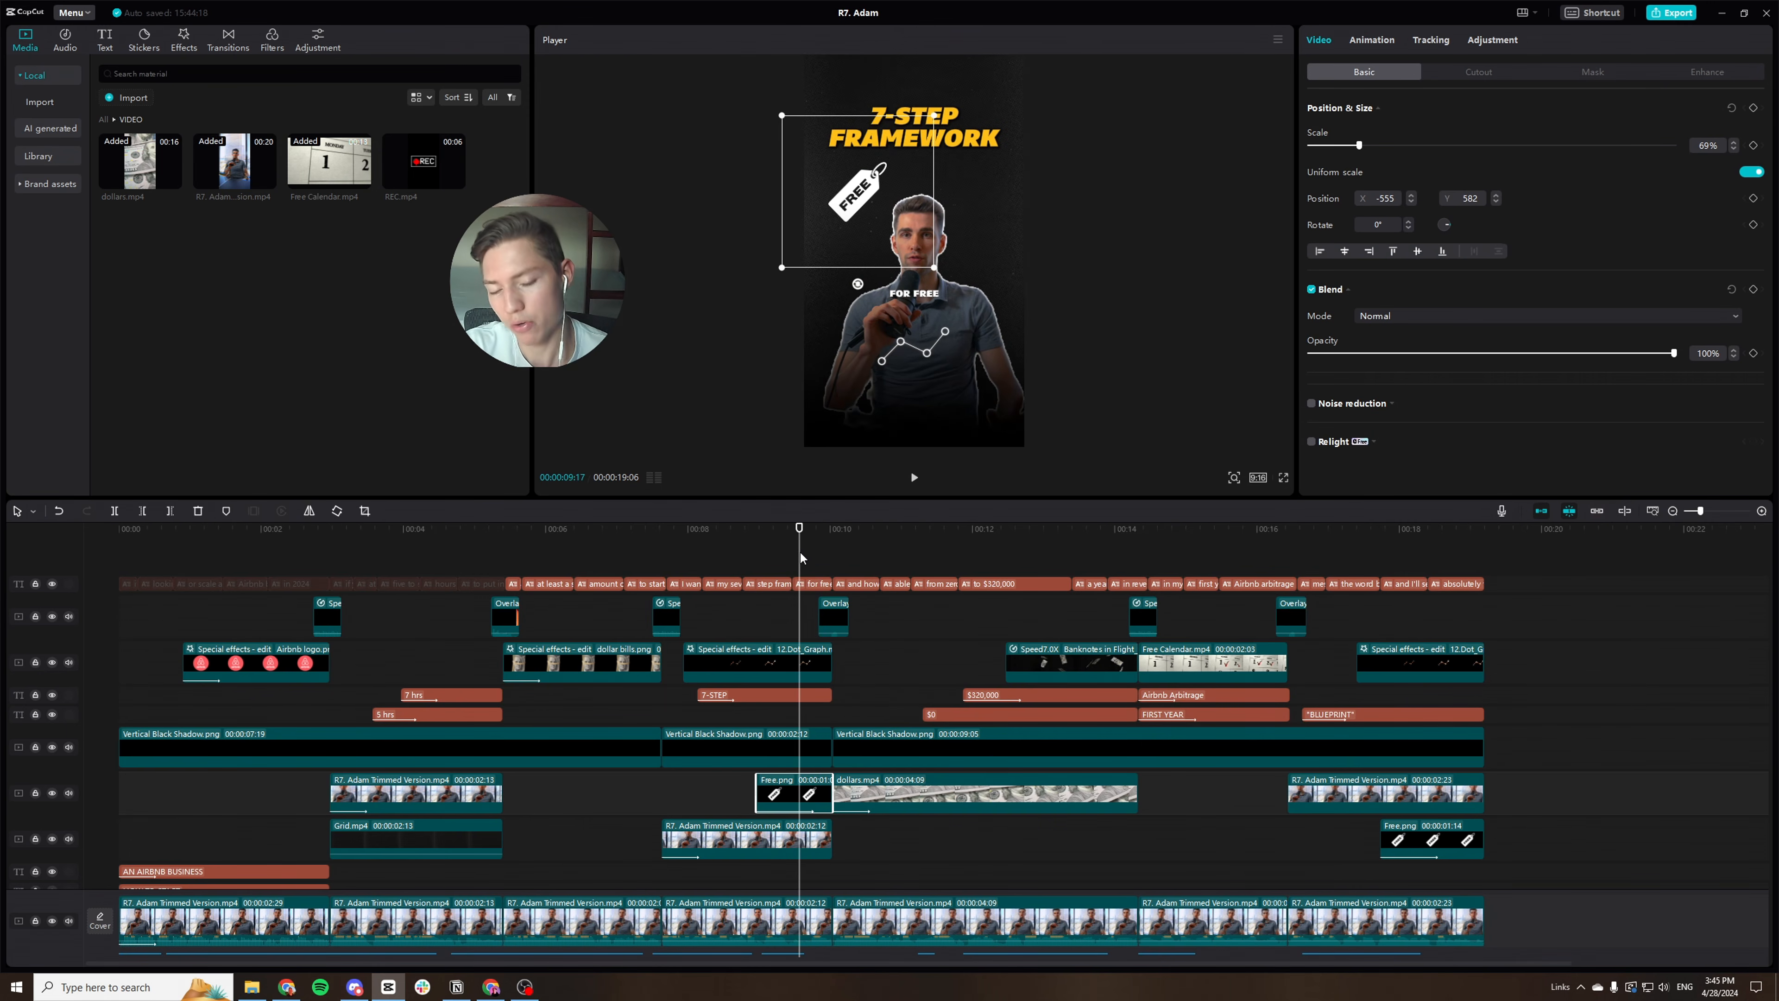
scroll(876, 649, right, 2)
scroll(877, 649, left, 2)
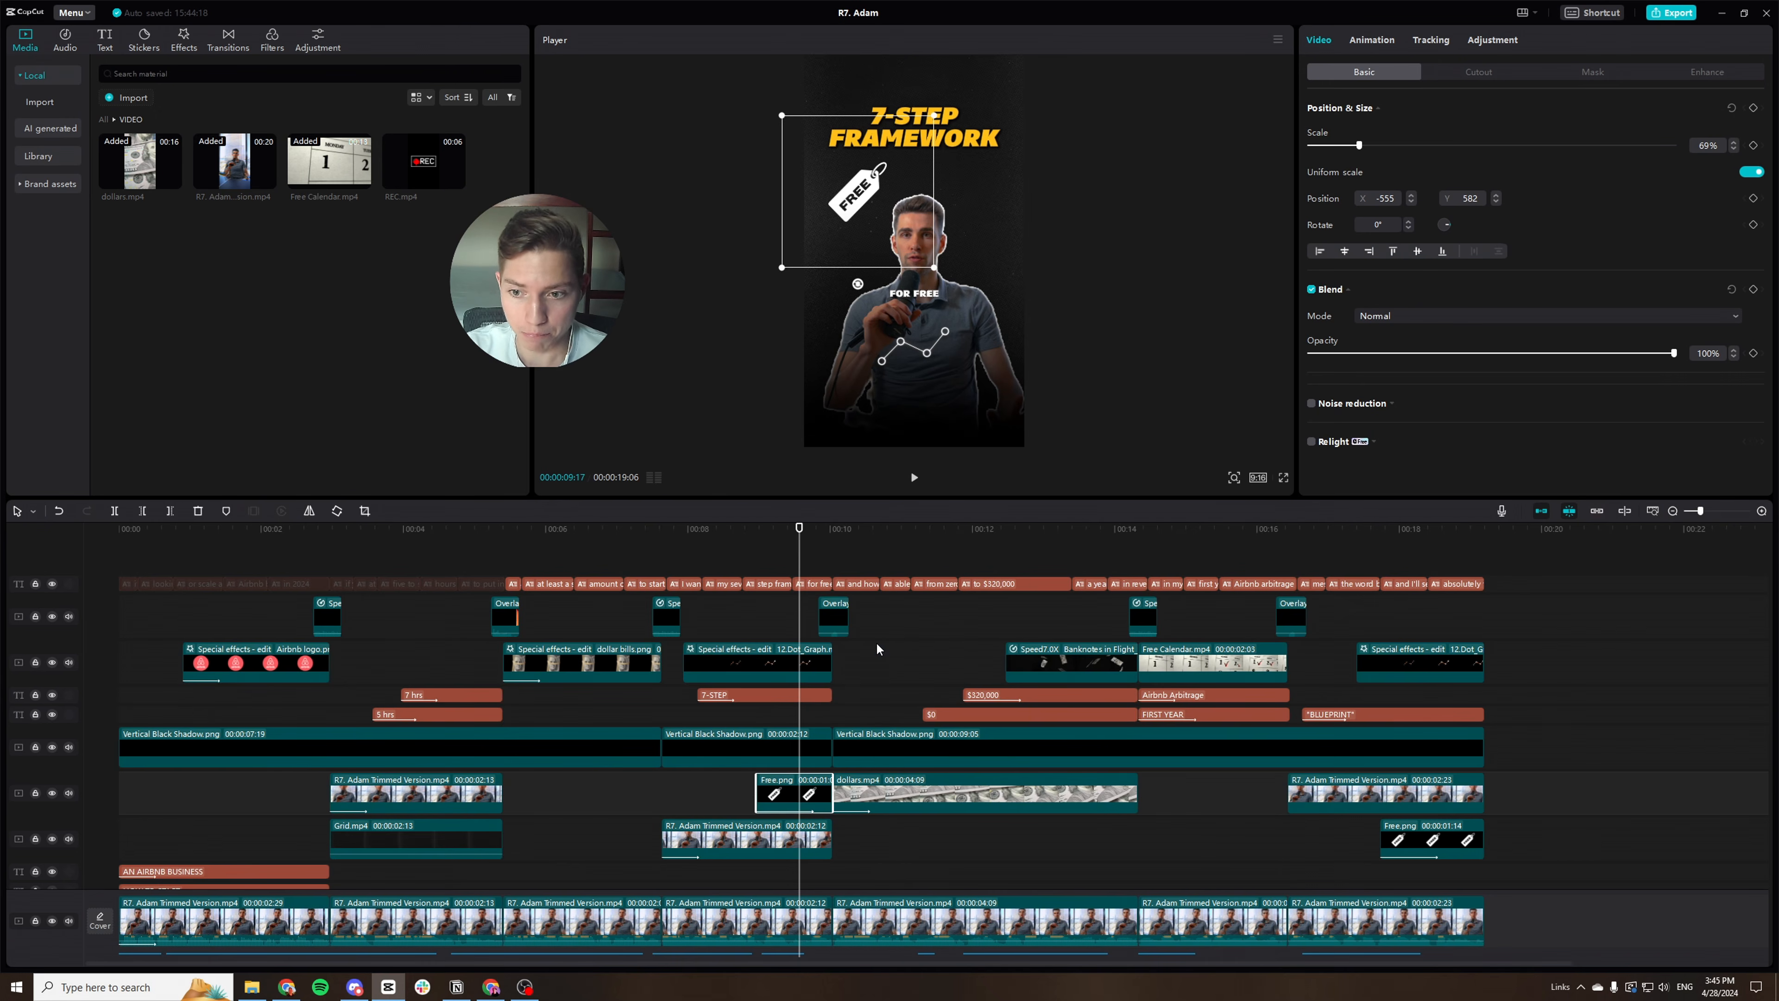
scroll(877, 649, down, 3)
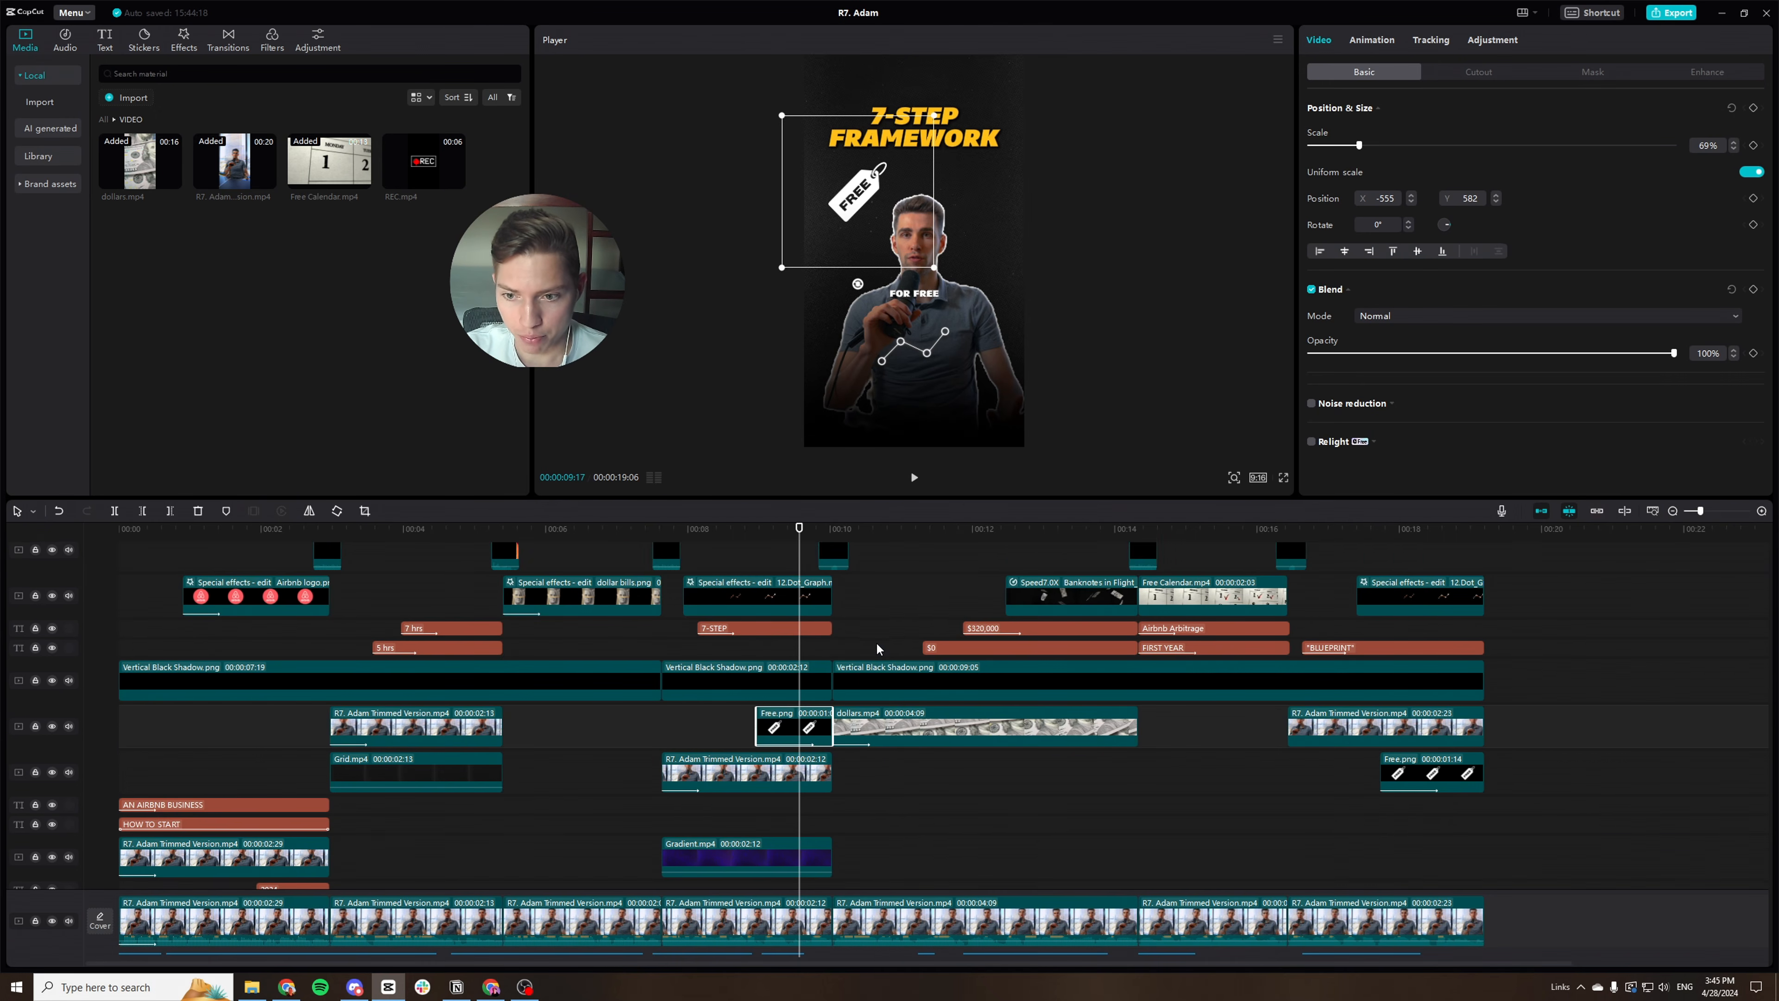
scroll(877, 648, down, 4)
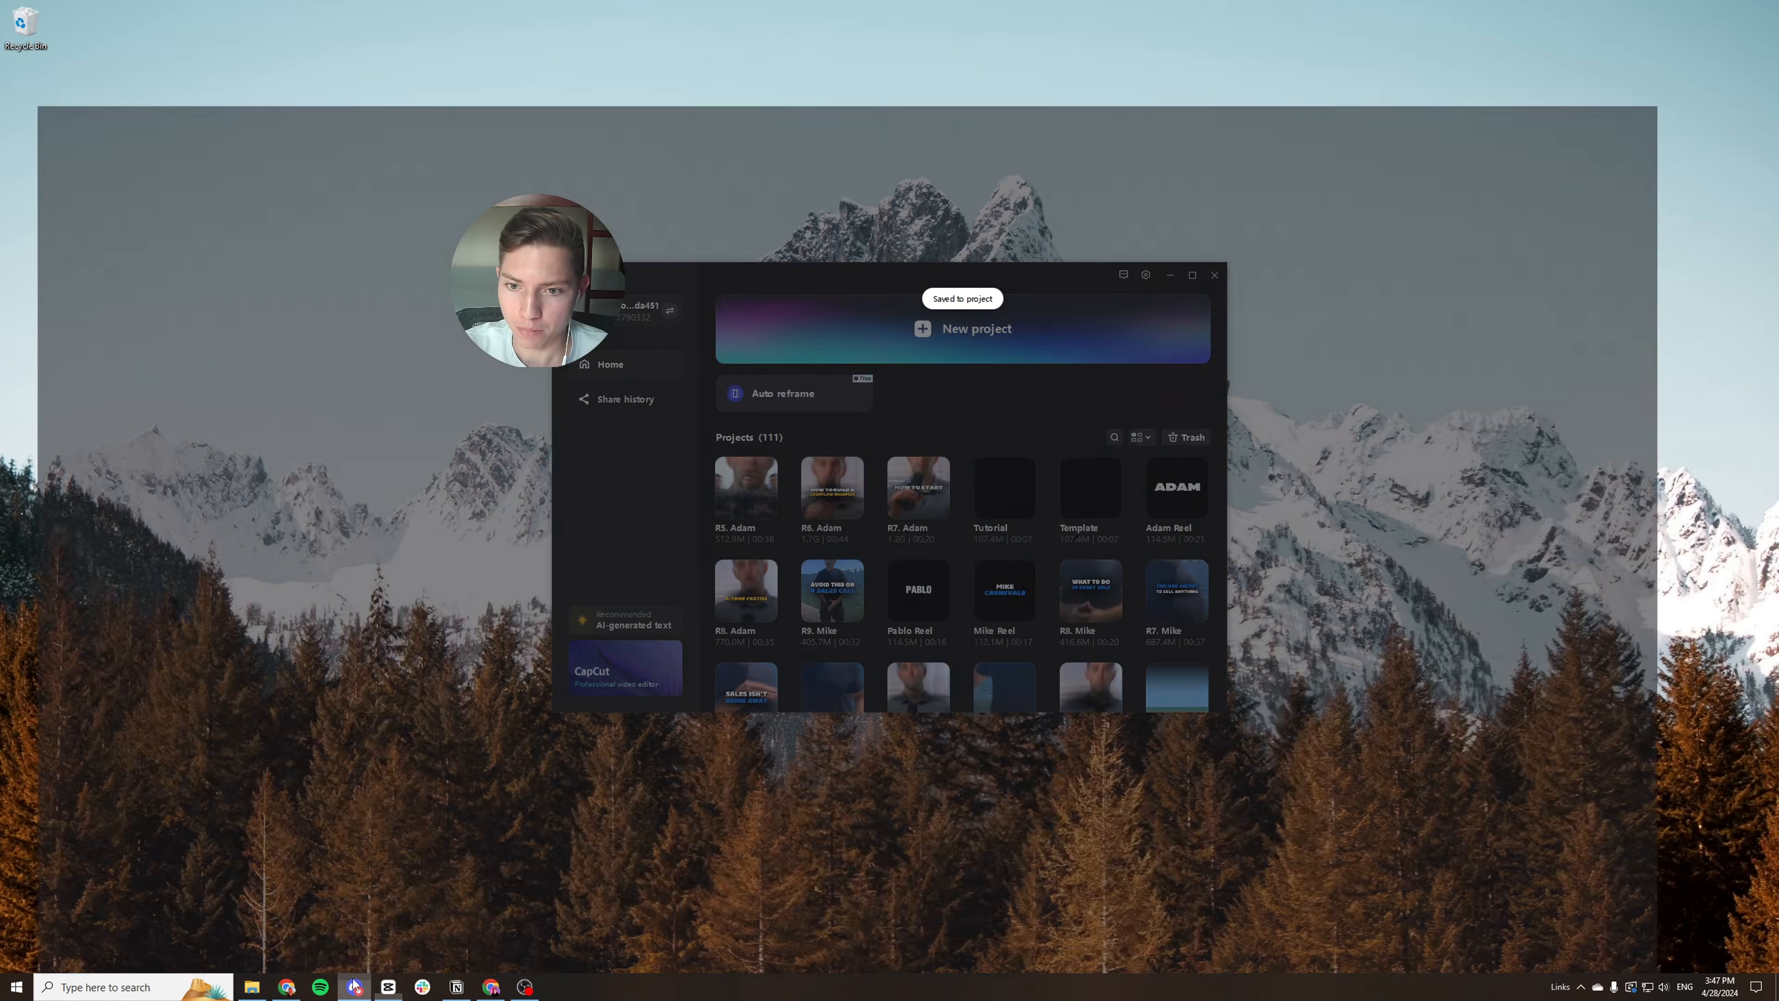
Switch to Discord, view the community's video-editing and general-chat channels, and minimize the Discord and CapCut windows.
click(355, 984)
click(908, 543)
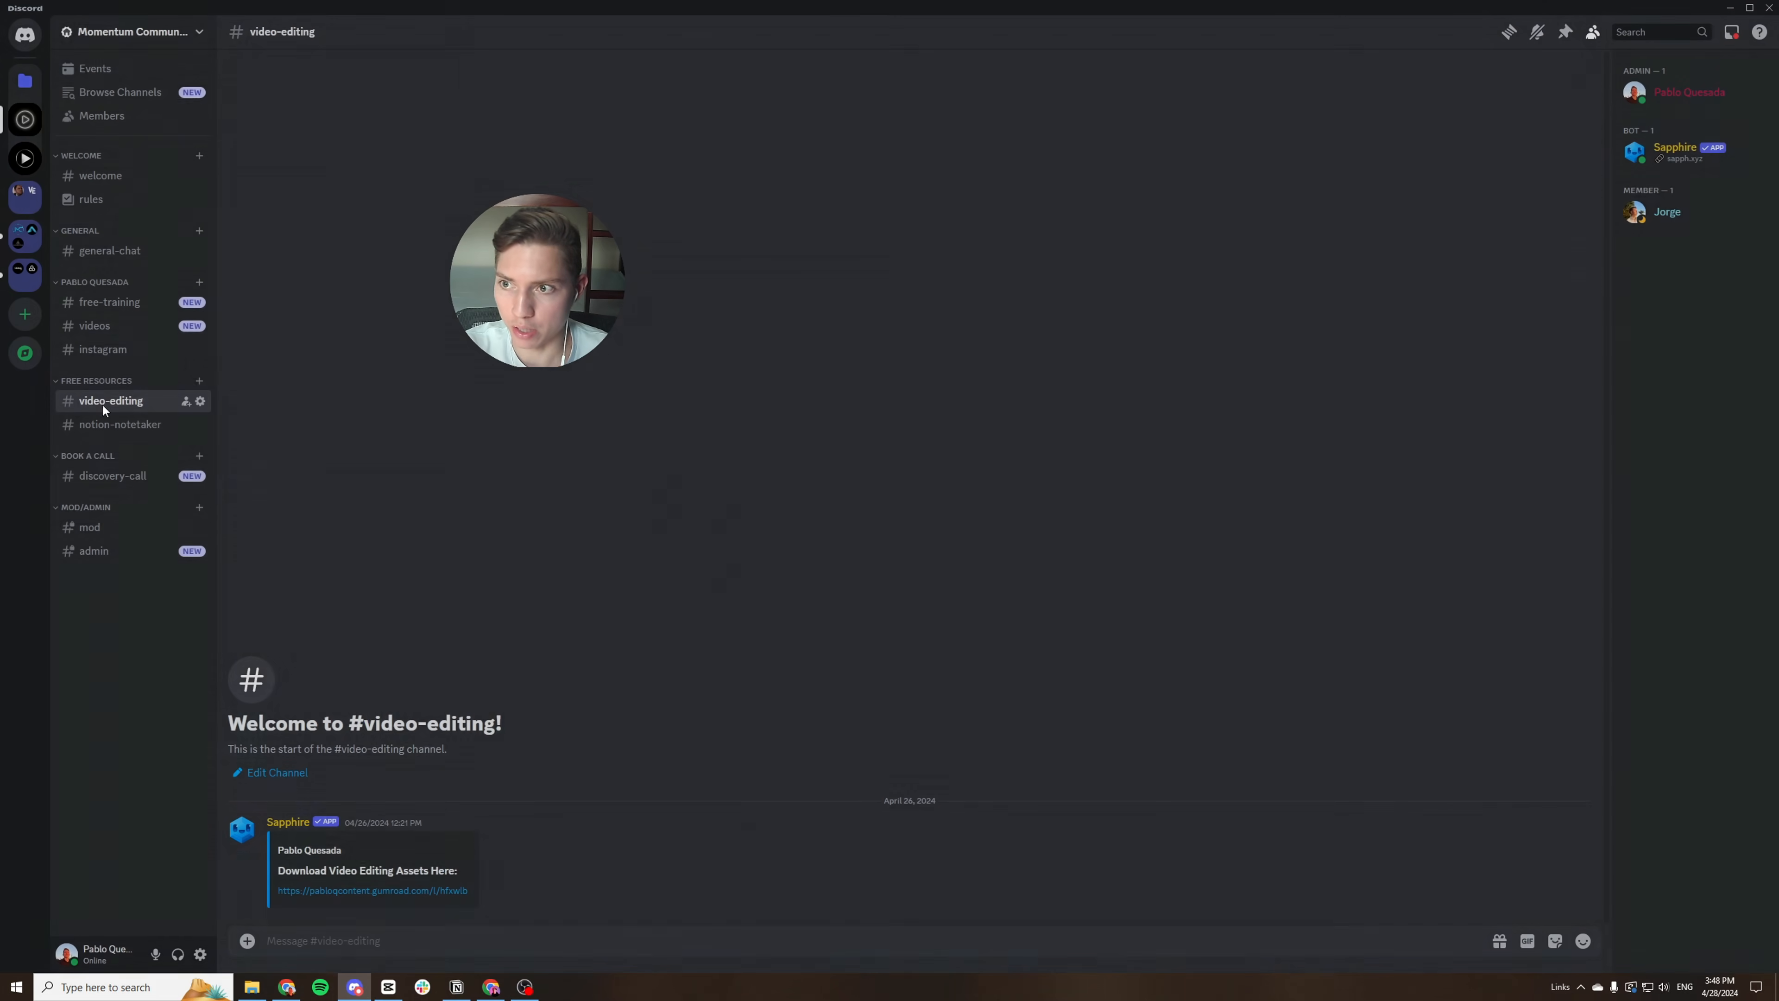
click(112, 253)
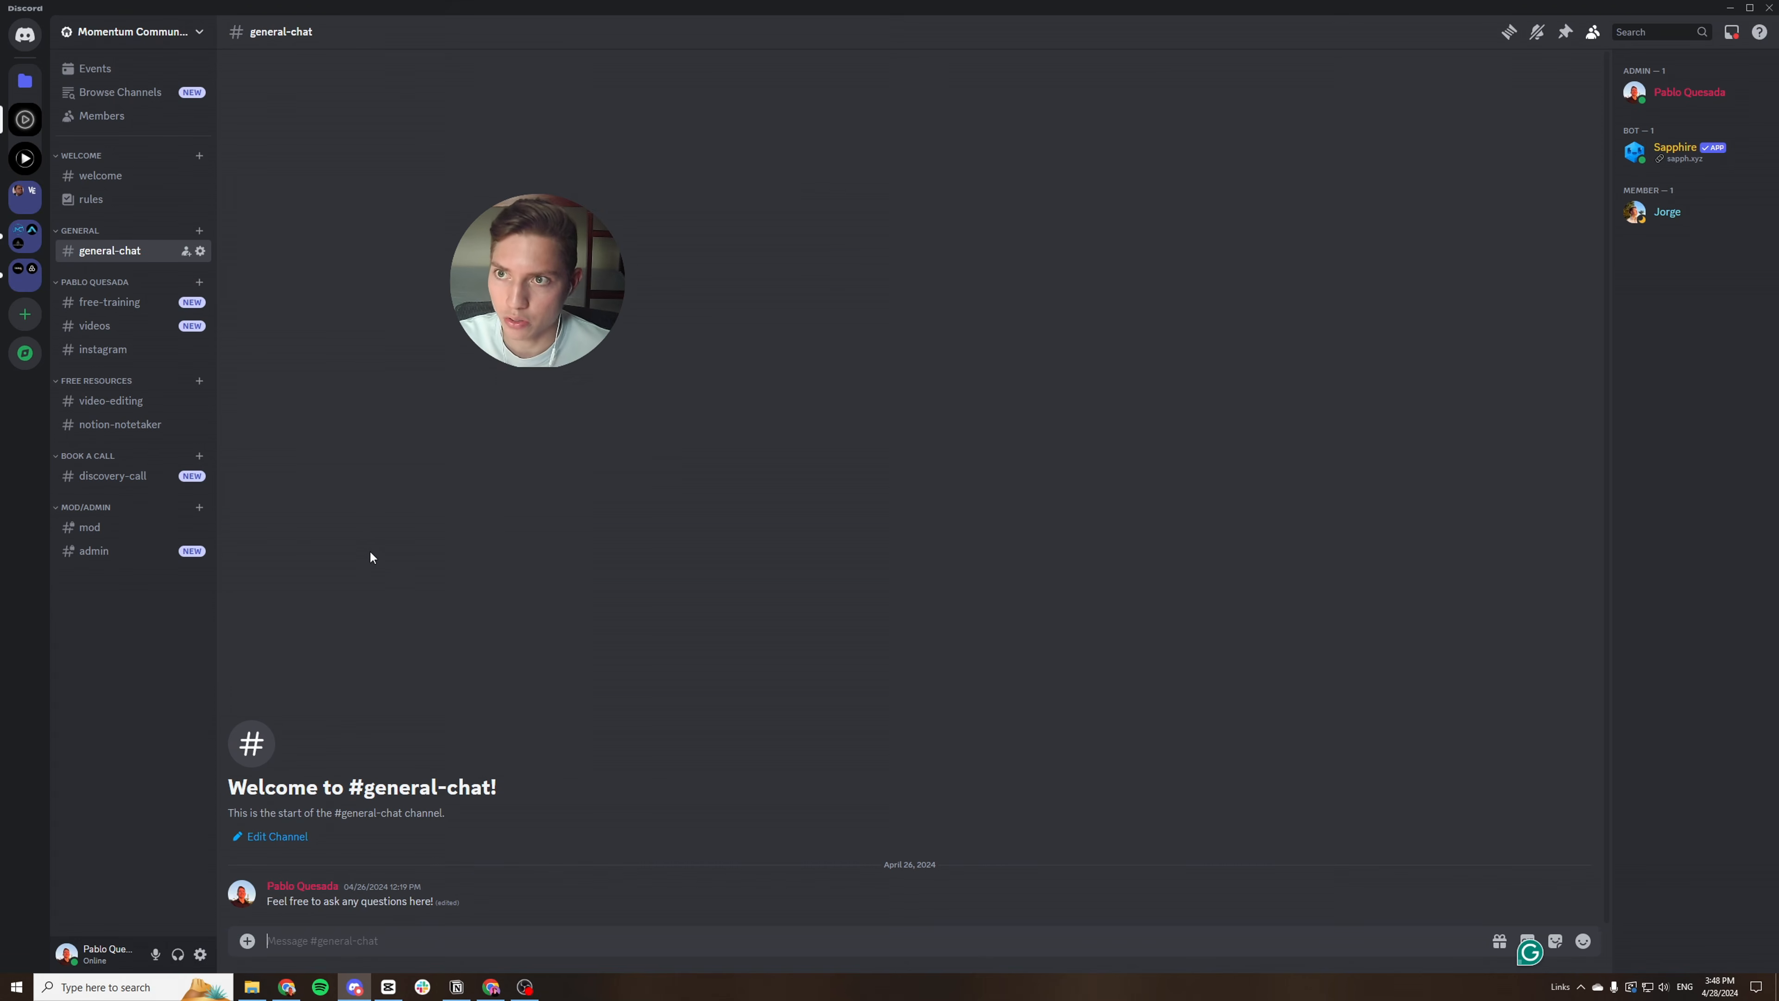
click(1733, 8)
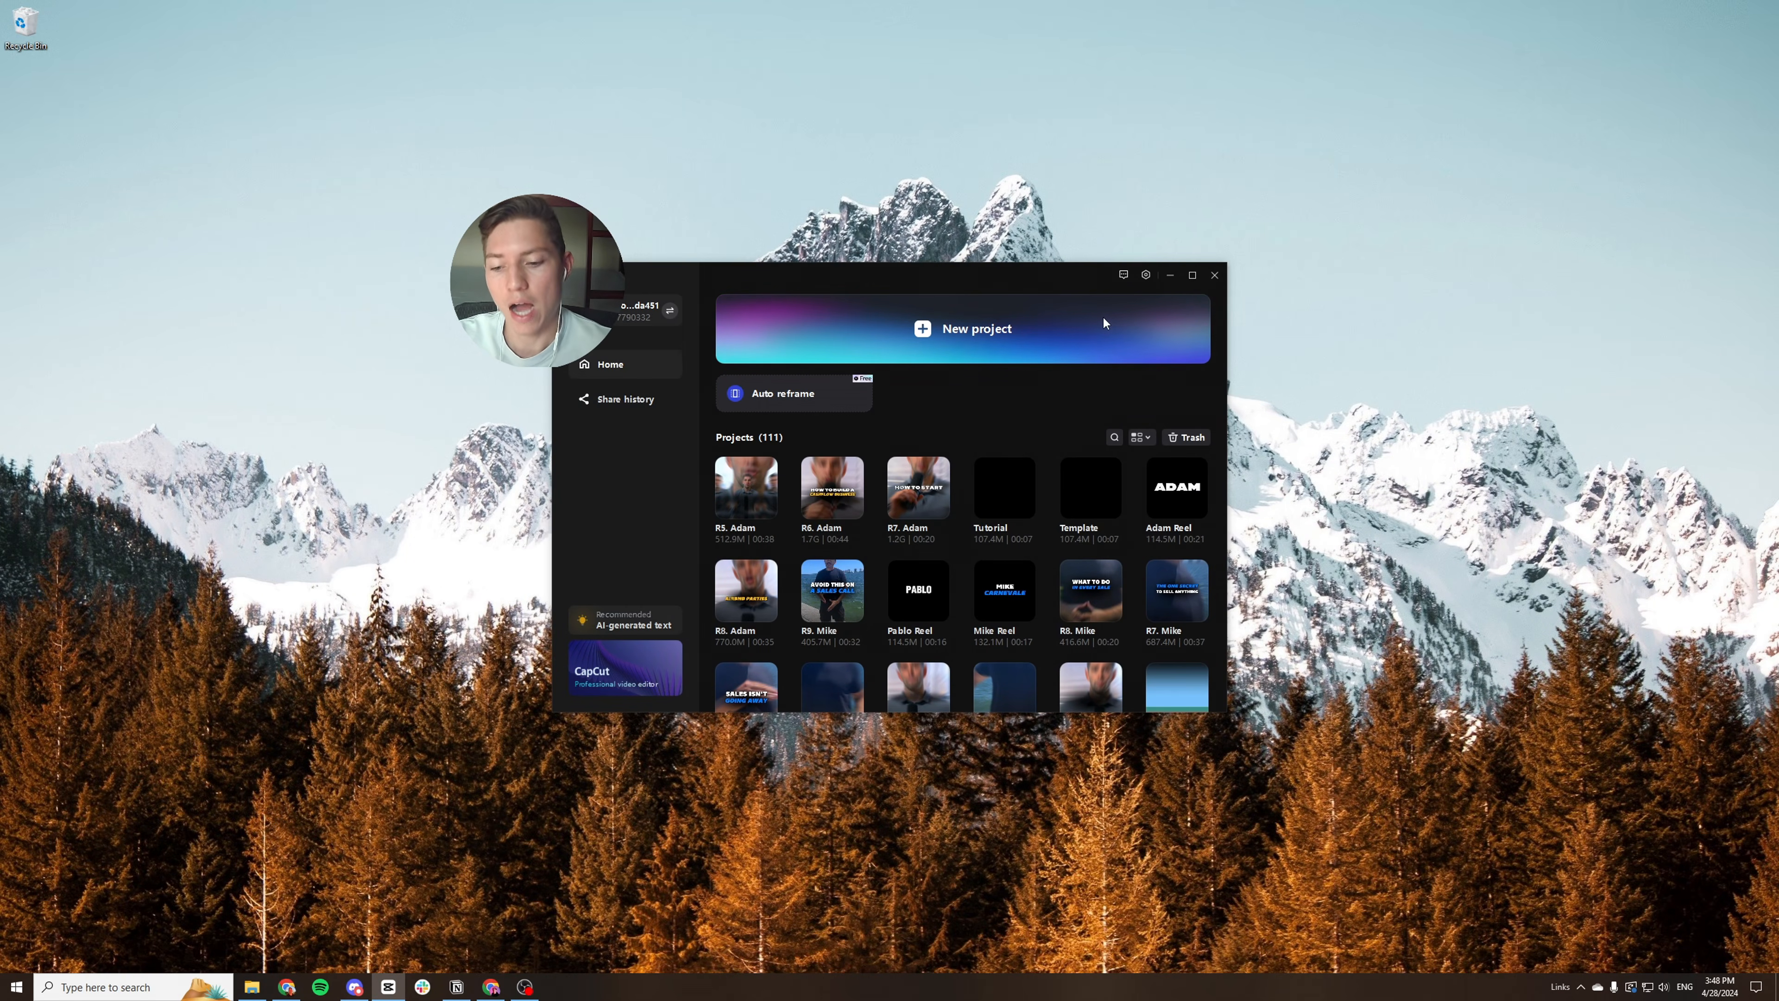
click(1171, 275)
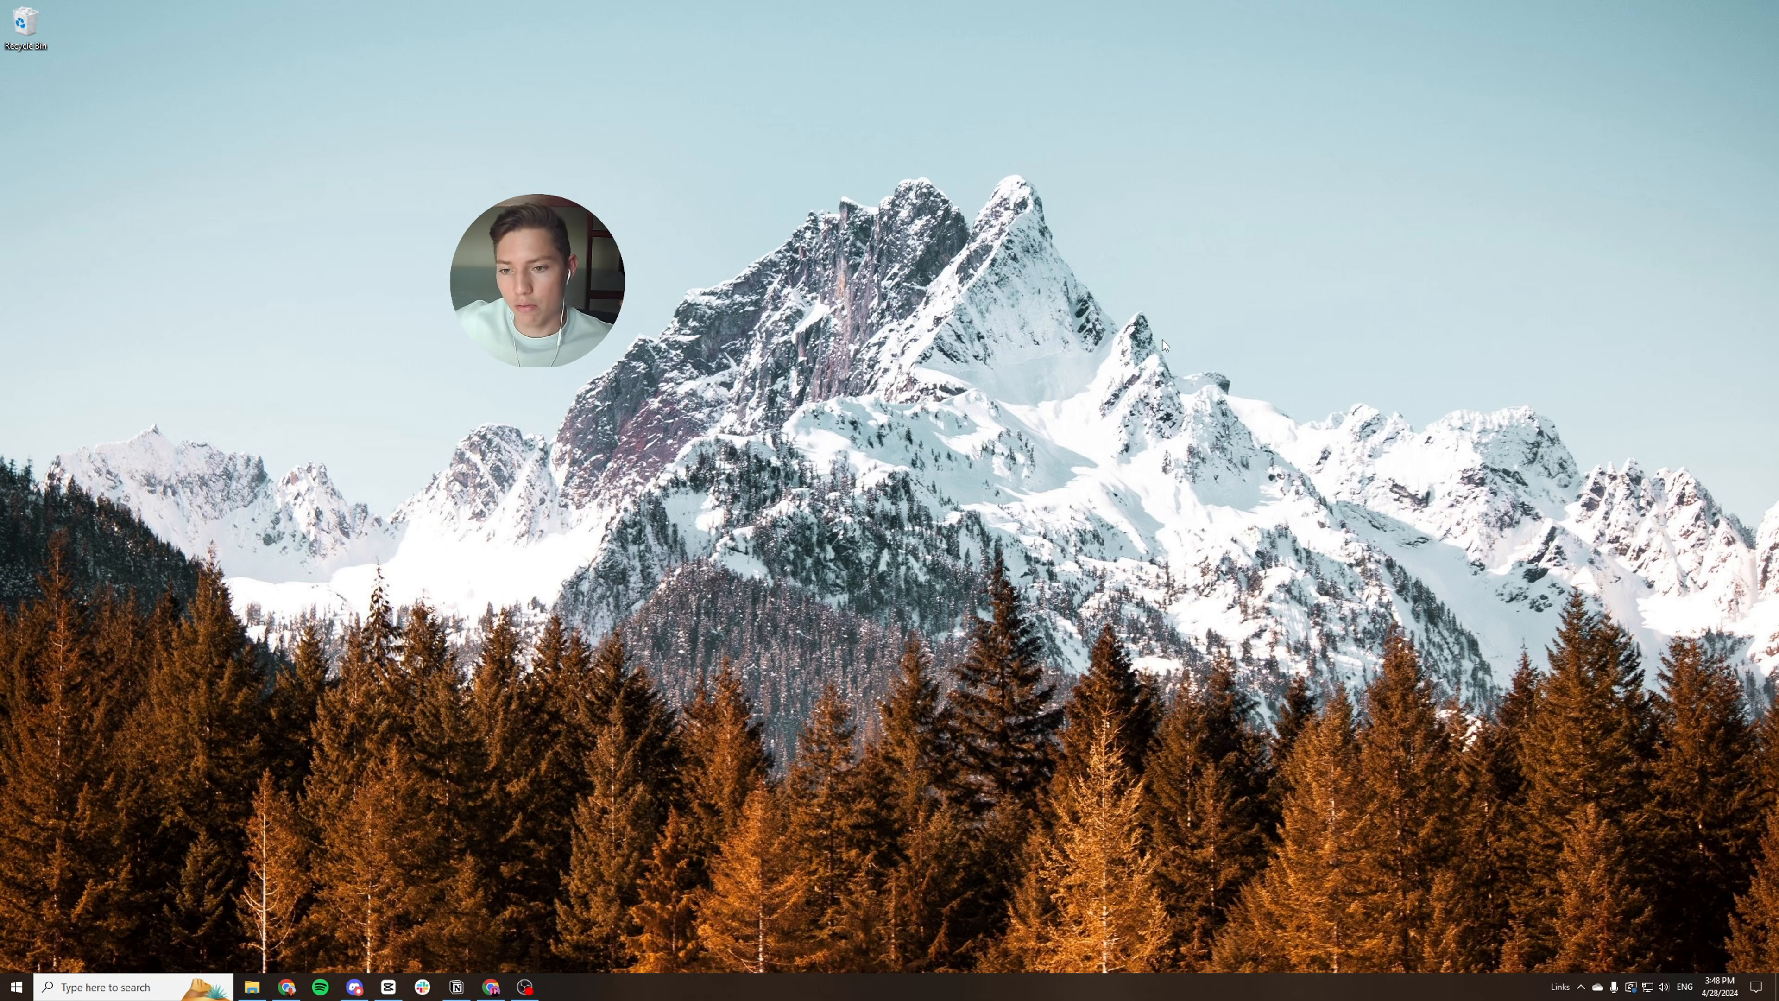
Switch to Google Drive in the browser, view the raw clips in Video Editing Assets > USE MY RAW VIDEOS, and minimize the browser.
click(489, 986)
click(417, 17)
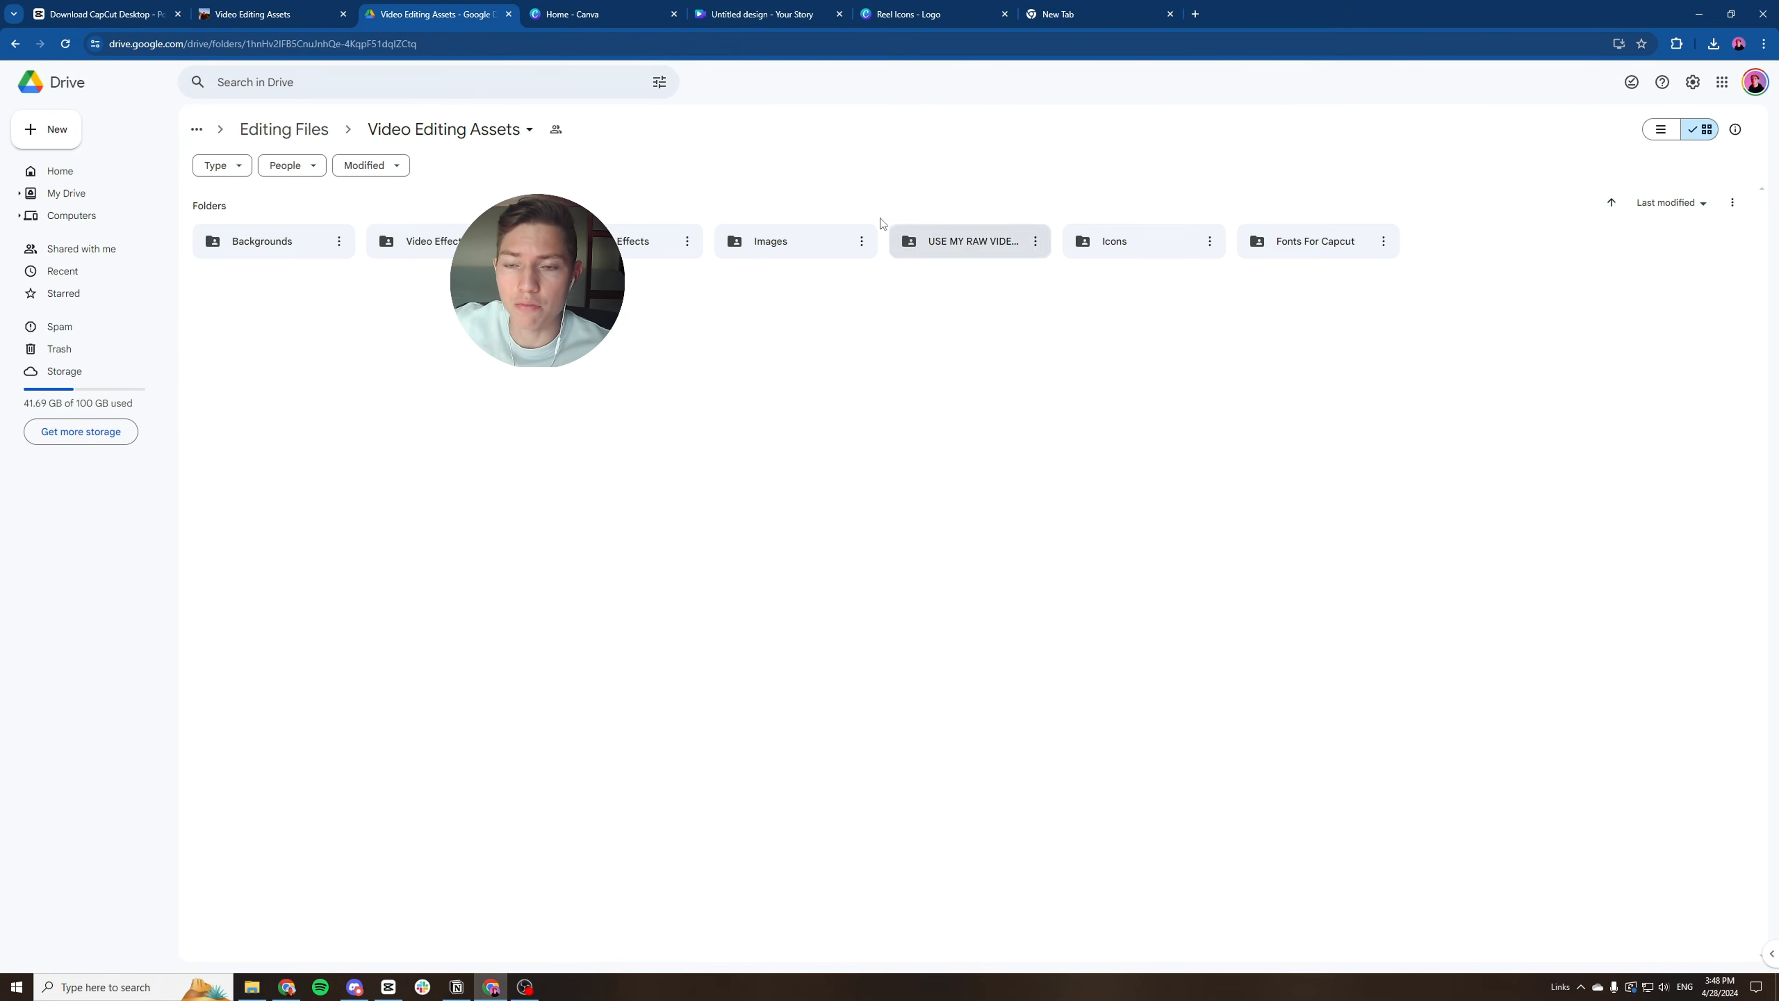
double_click(953, 245)
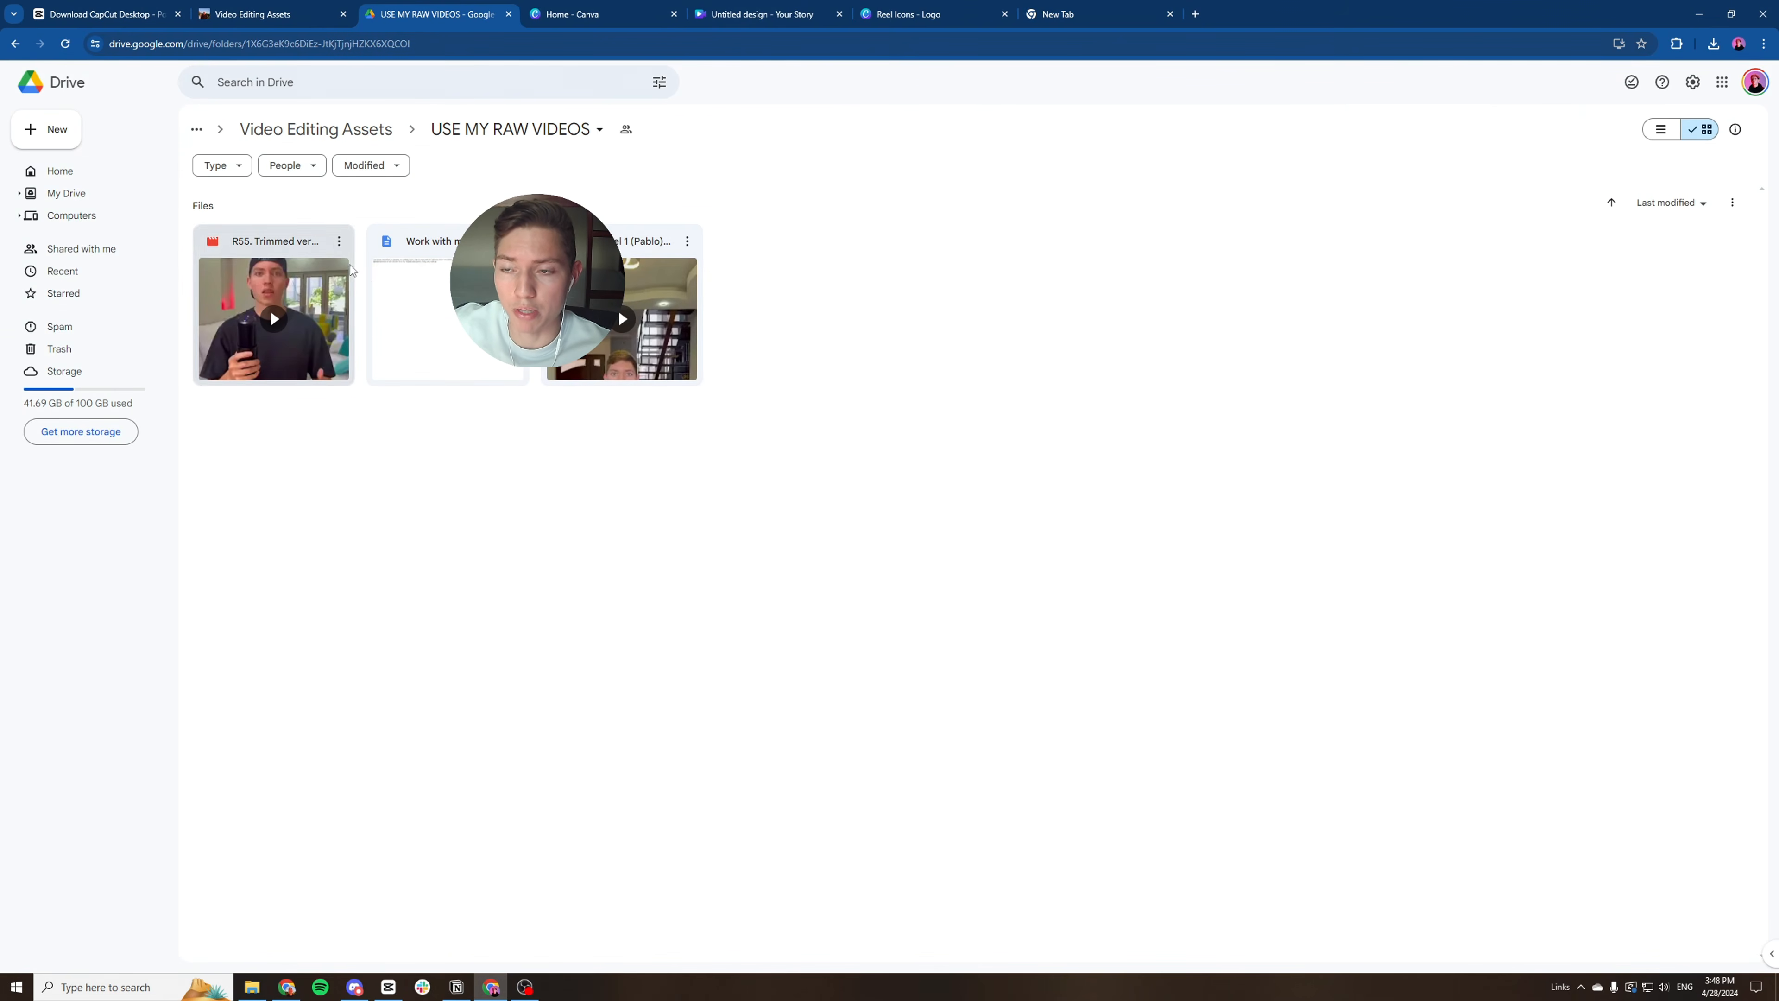
click(266, 334)
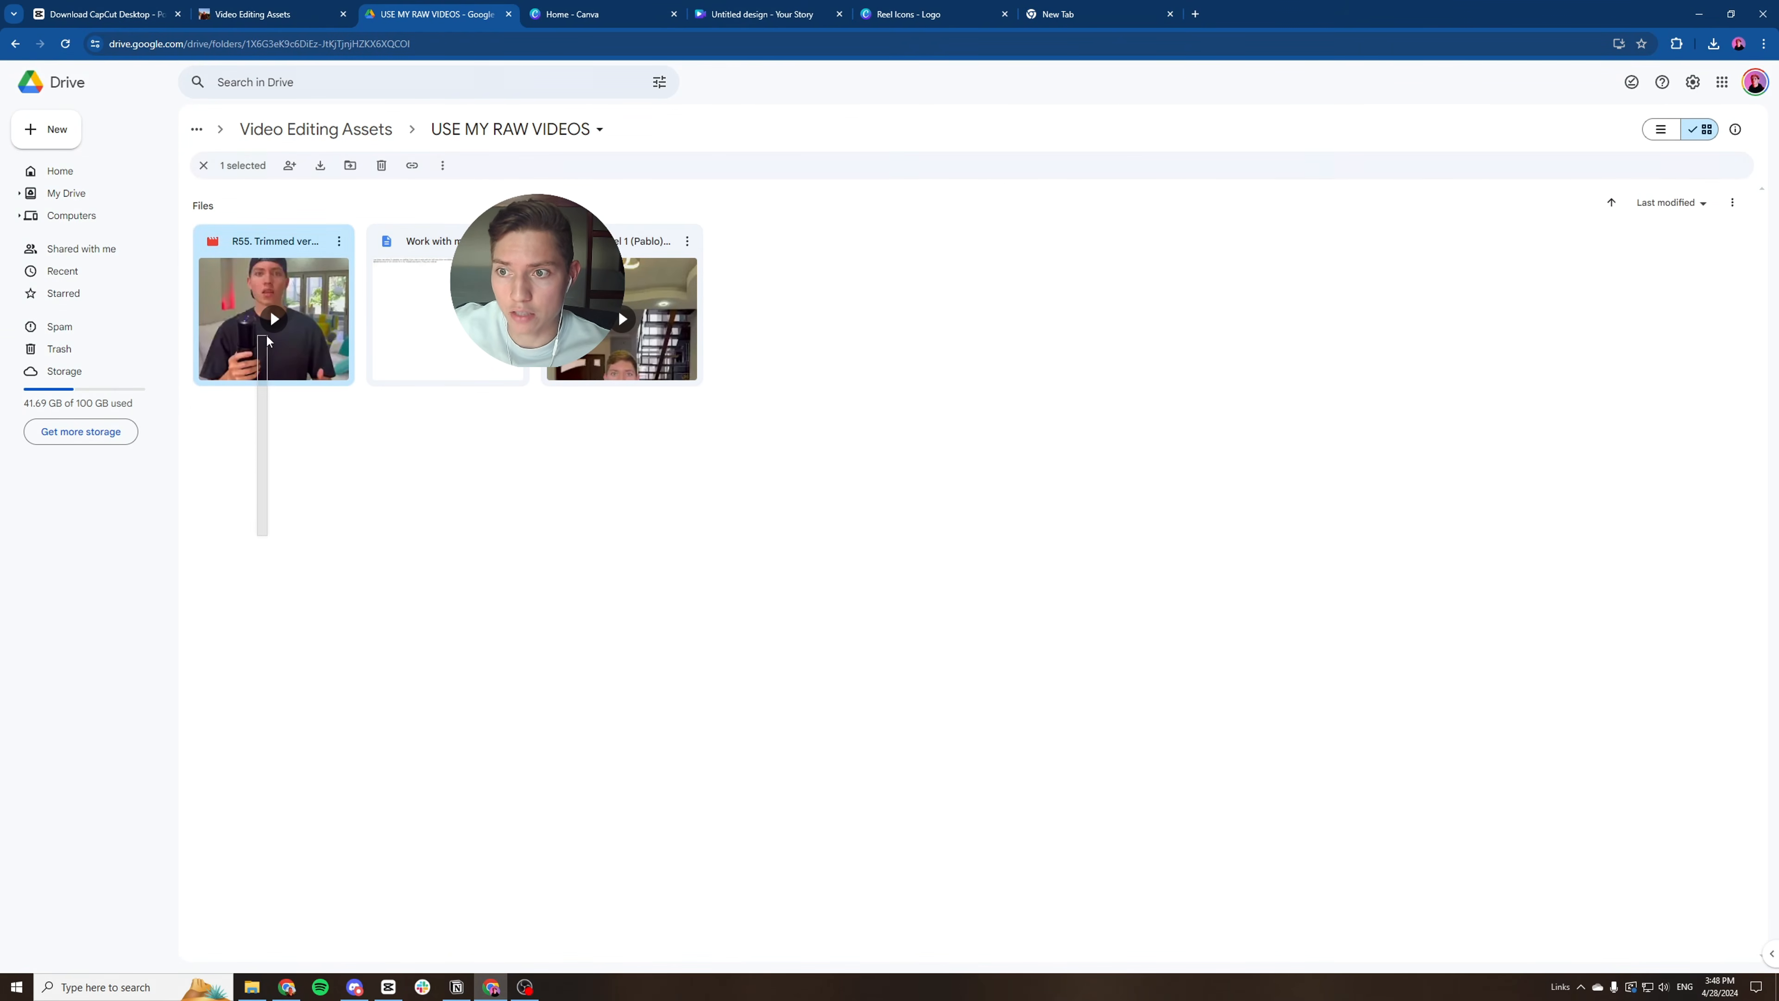
click(743, 438)
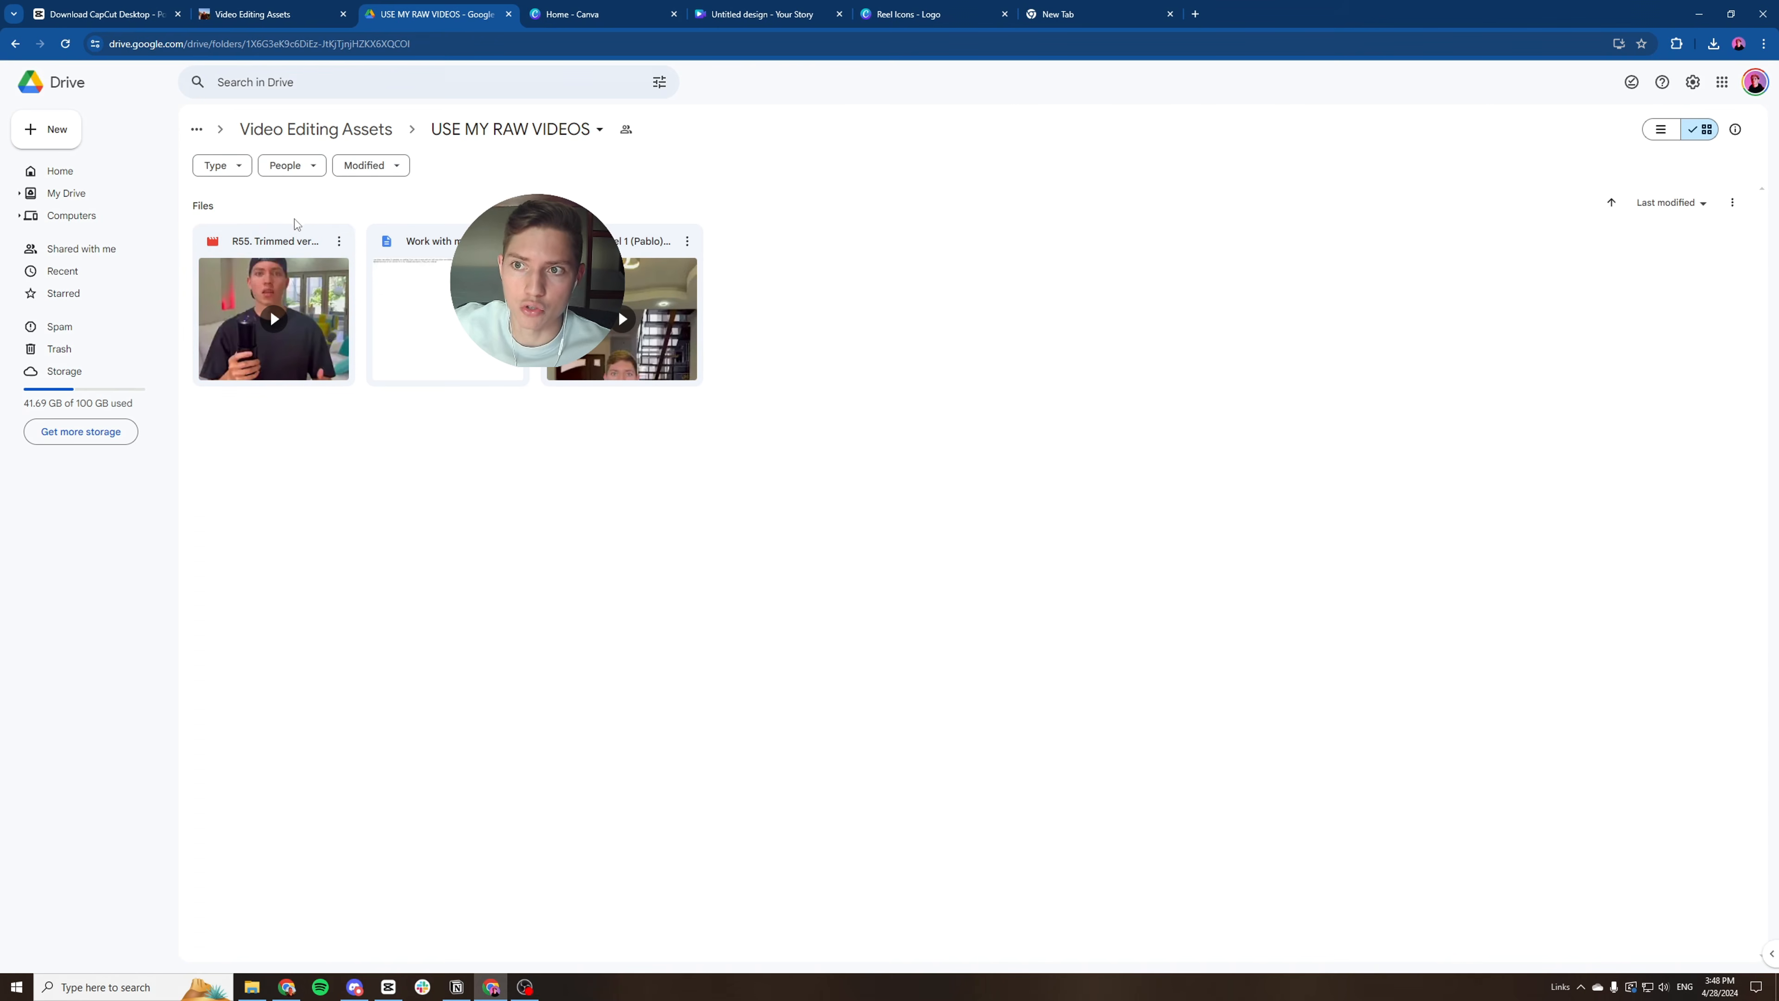
click(1698, 13)
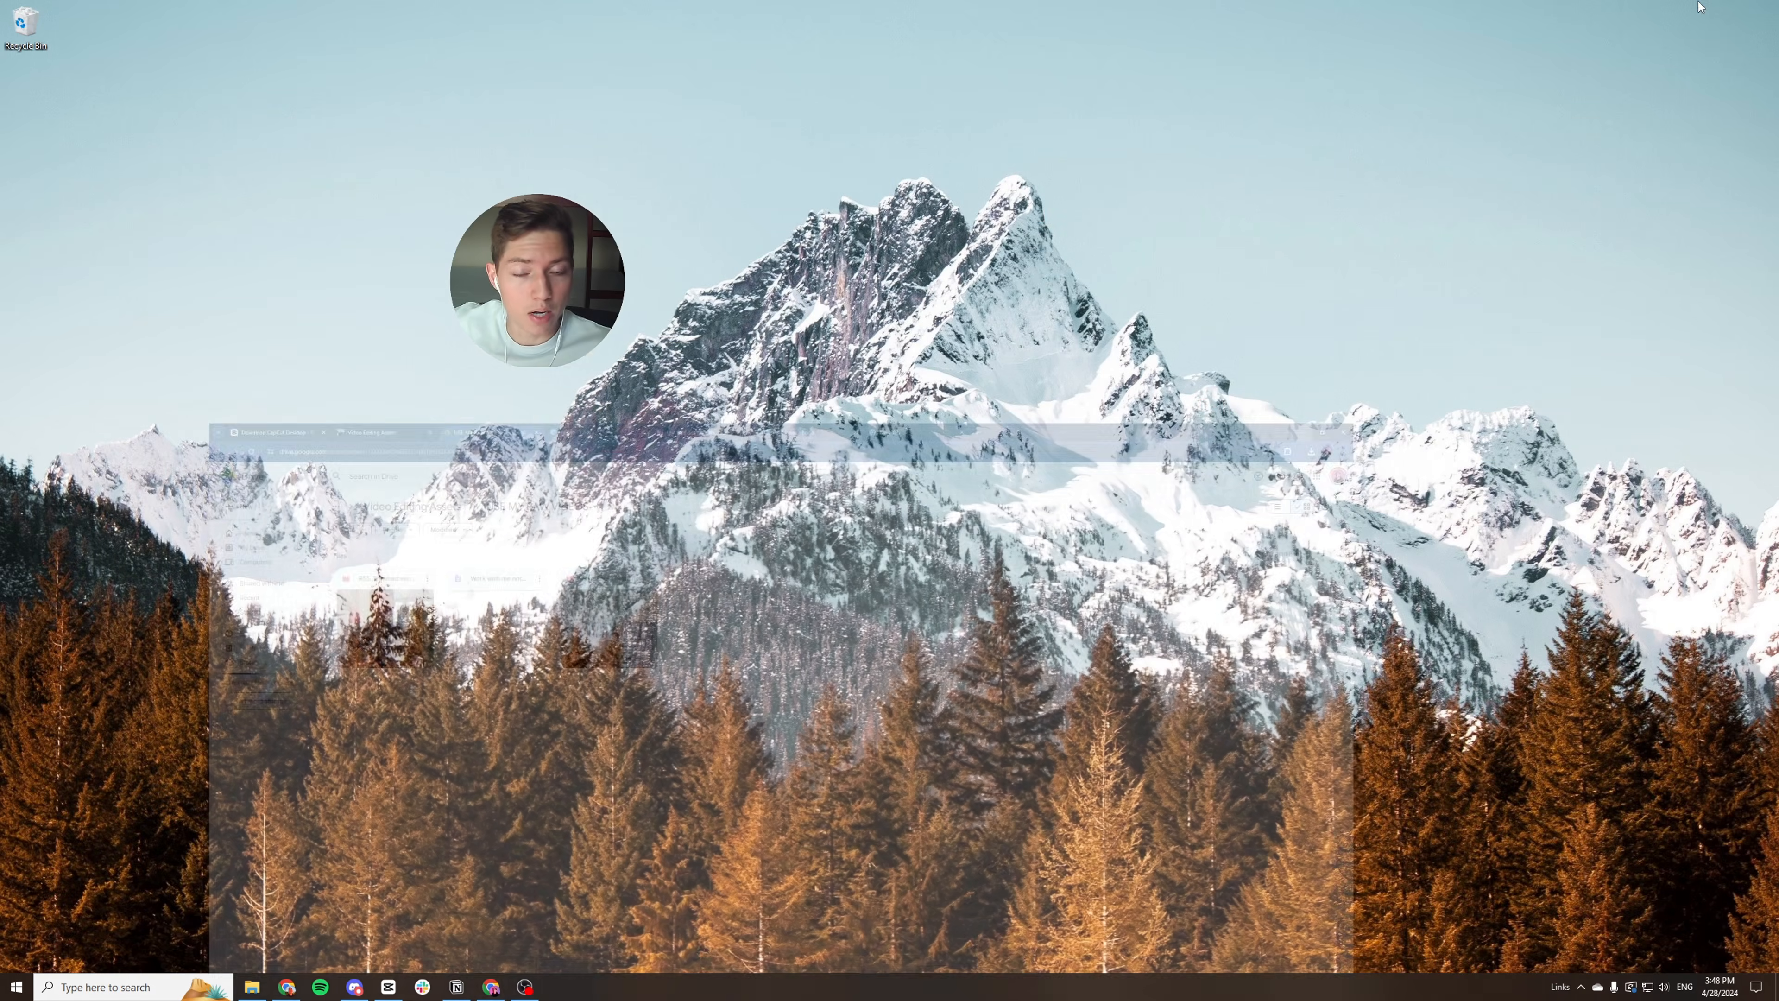